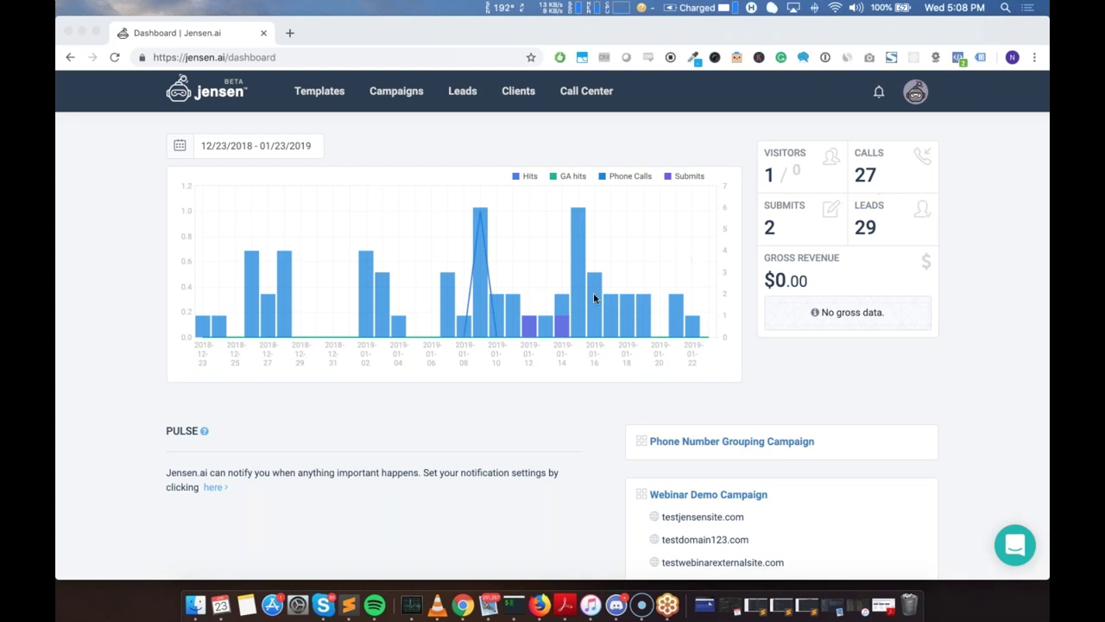
# Focus the browser and open the Templates list showing Template 9, Template 10 and Template 9 clone.
pyautogui.click(363, 439)
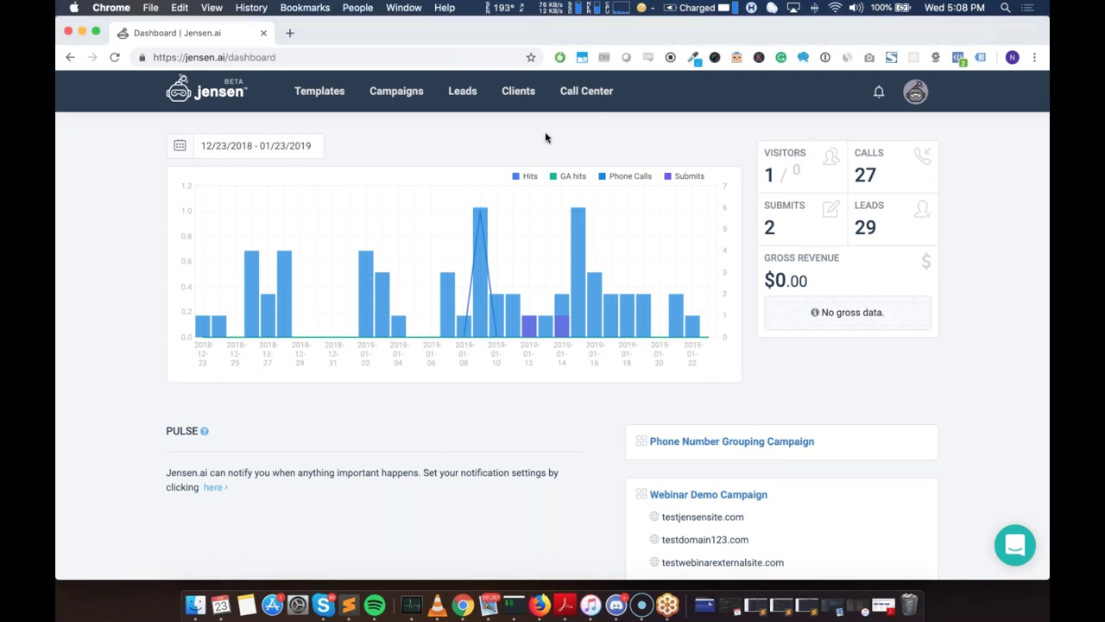
pyautogui.click(346, 95)
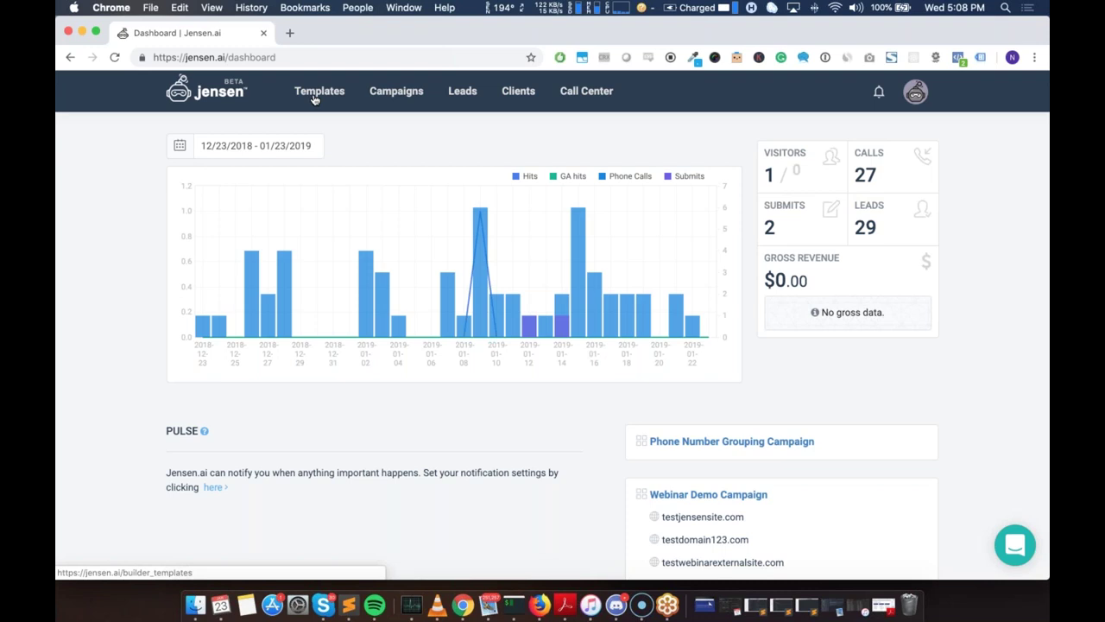
pyautogui.click(314, 99)
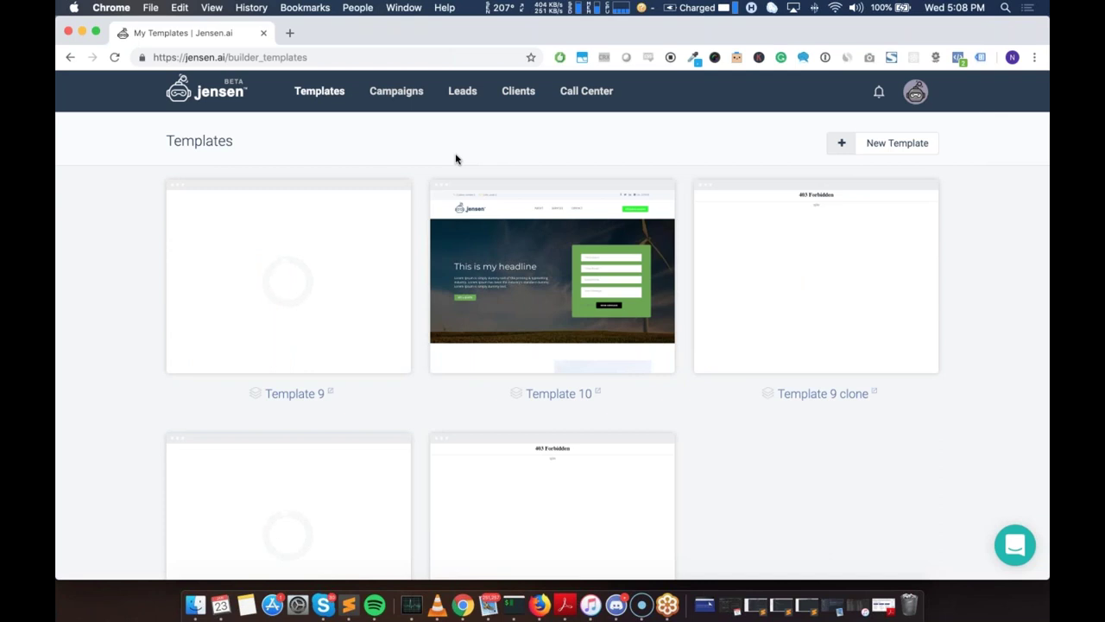
# Preview Template 9's live landing page in a new browser tab.
pyautogui.moveTo(552, 308)
pyautogui.moveTo(302, 262)
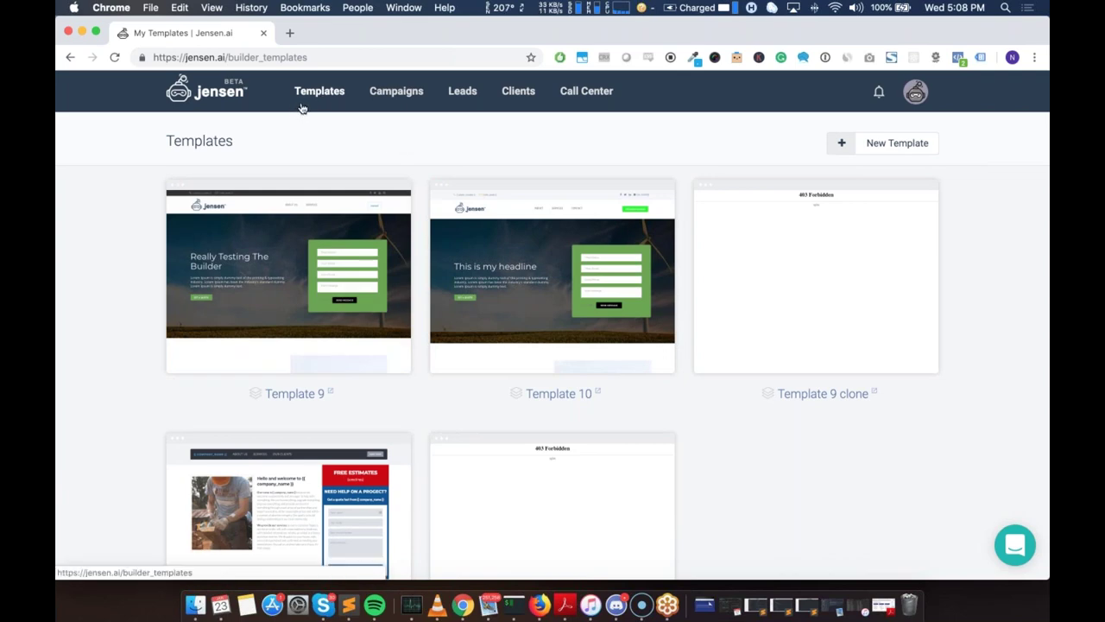
pyautogui.moveTo(333, 276)
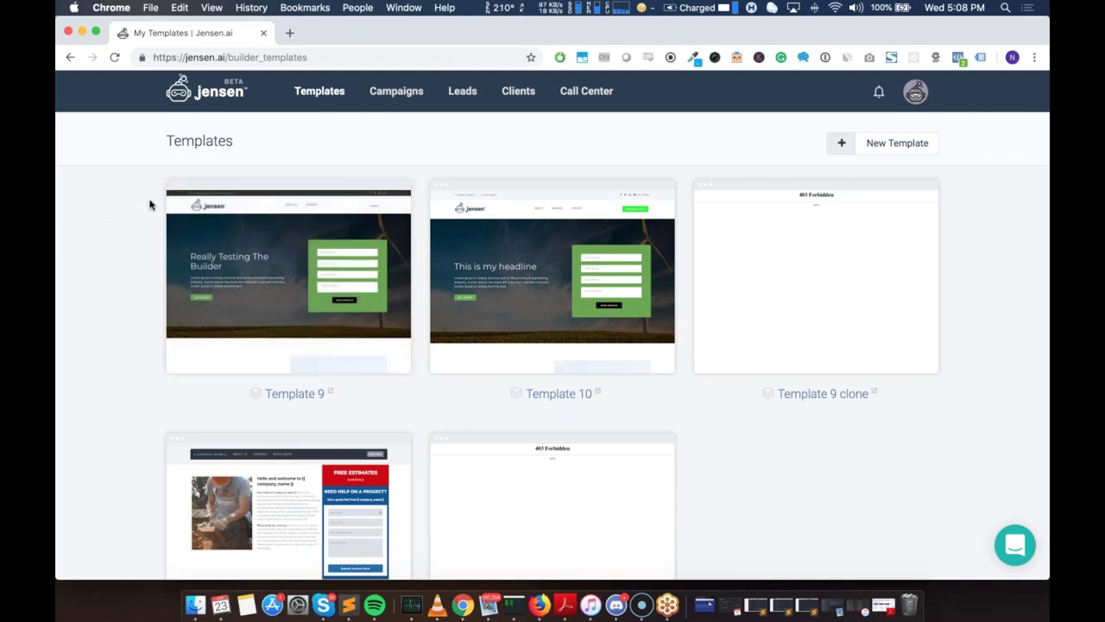
pyautogui.scroll(-2, 150, 207)
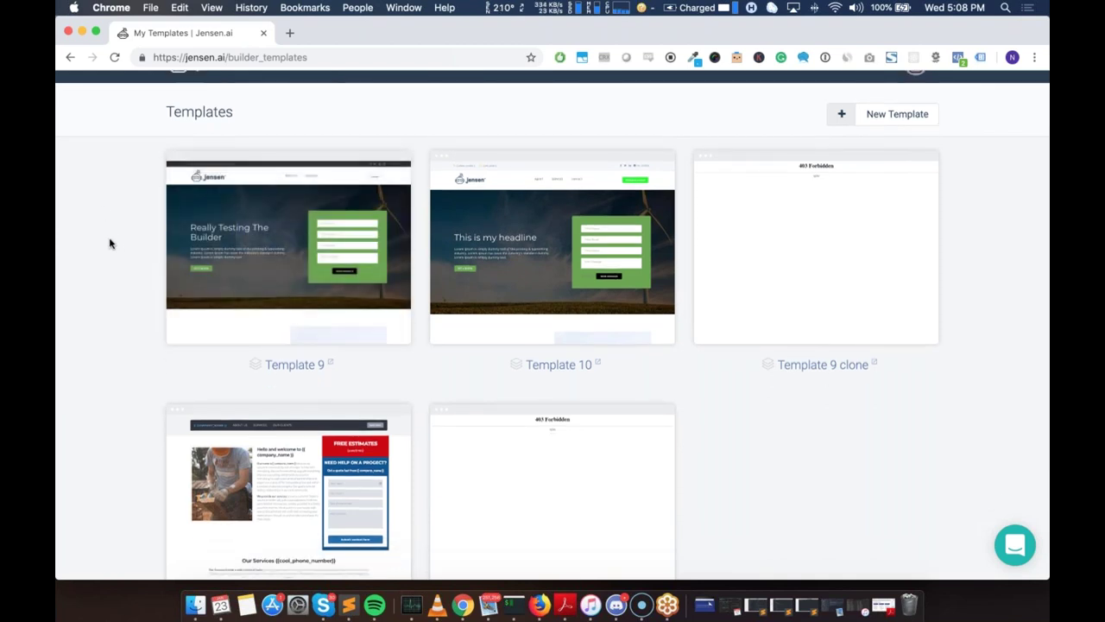
pyautogui.scroll(-2, 113, 245)
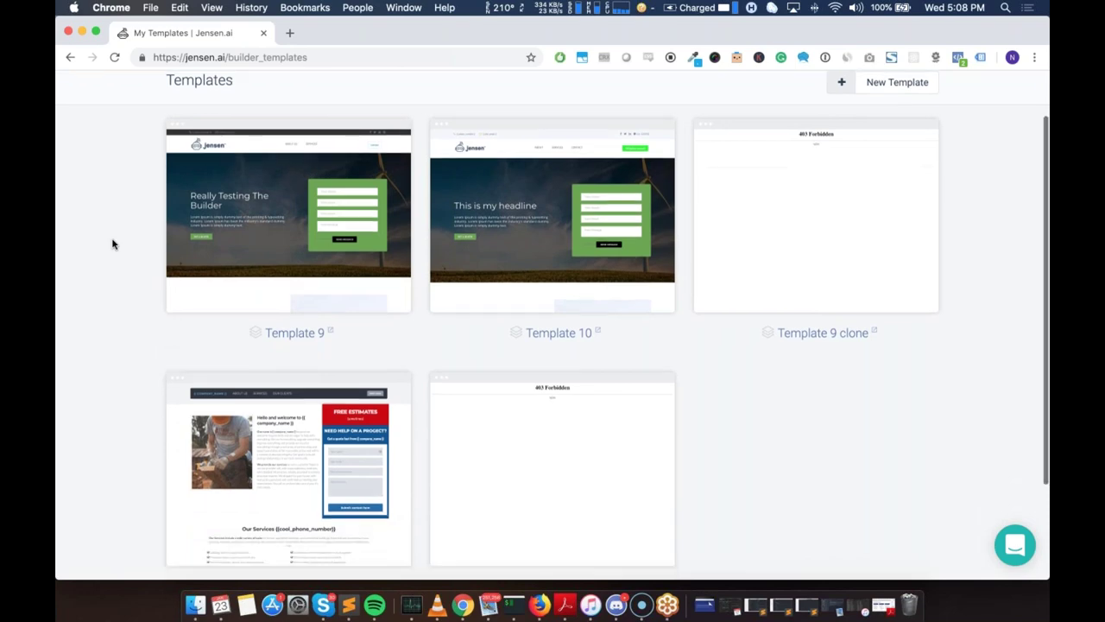
pyautogui.moveTo(249, 245)
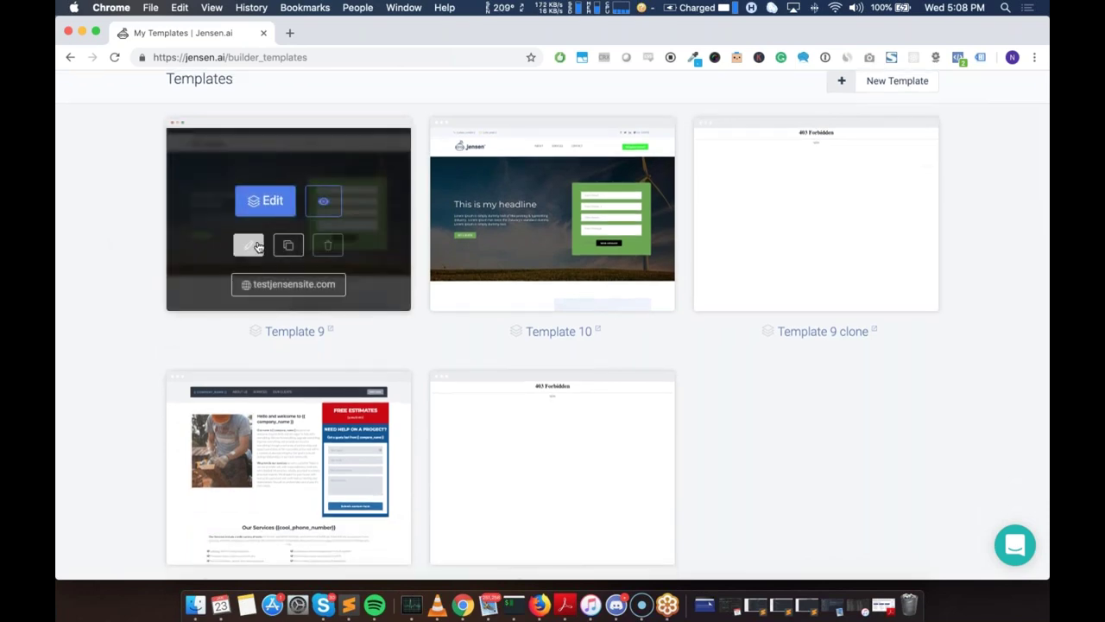
pyautogui.click(323, 201)
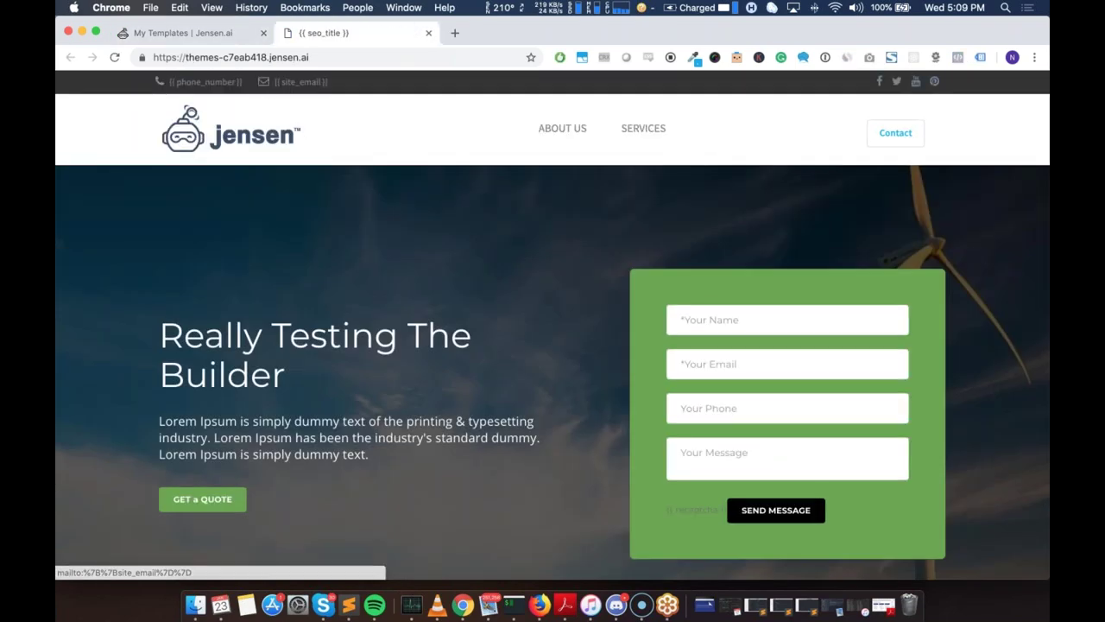
# Look over the templates page, then browse the 'Really Testing The Builder' preview.
pyautogui.click(197, 32)
pyautogui.moveTo(230, 57); pyautogui.dragTo(305, 57)
pyautogui.click(130, 230)
pyautogui.moveTo(272, 220)
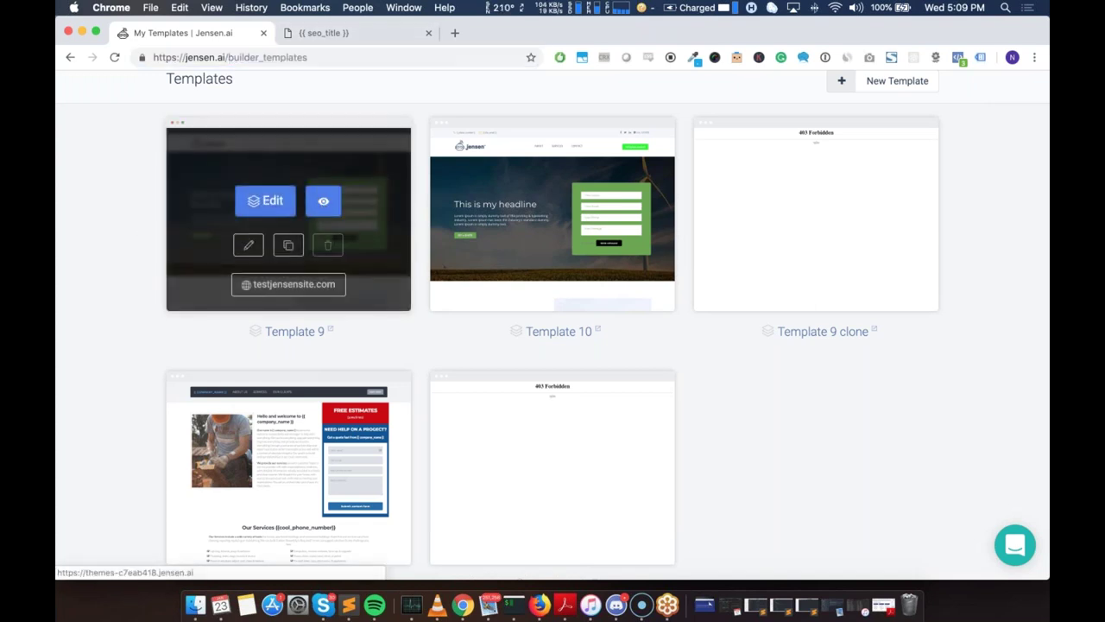
pyautogui.moveTo(425, 183)
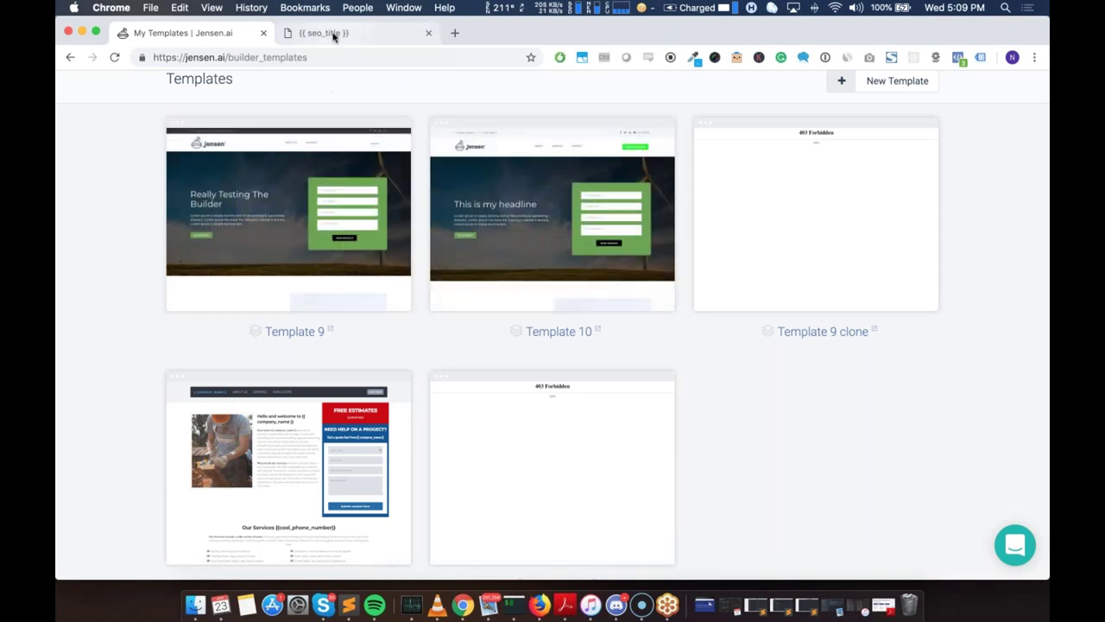
pyautogui.click(333, 36)
pyautogui.scroll(-1, 290, 263)
pyautogui.scroll(1, 290, 266)
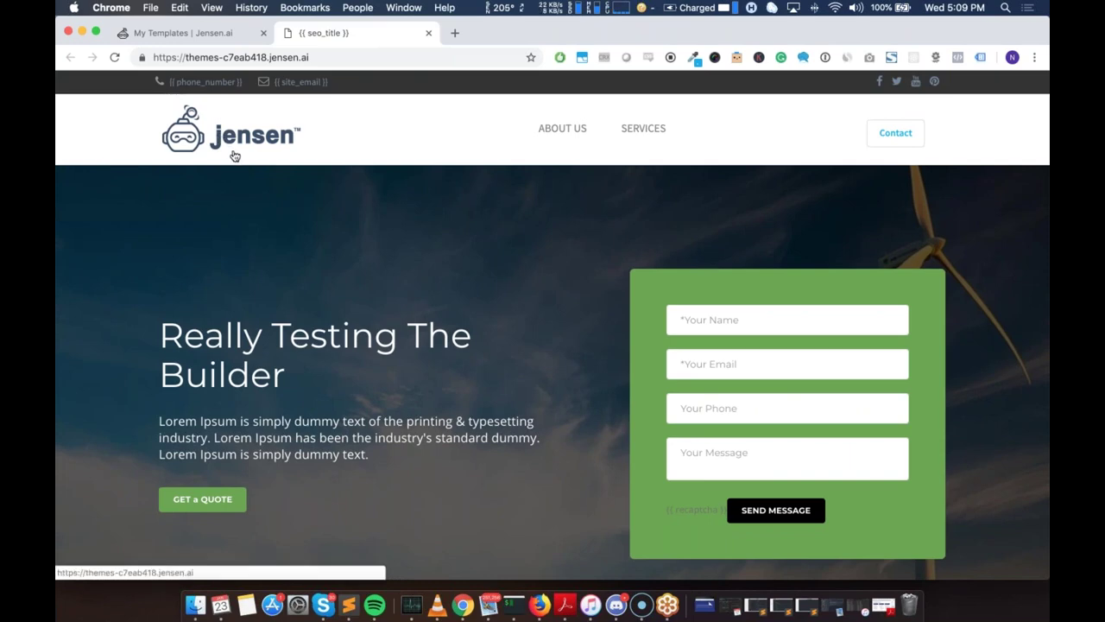
pyautogui.scroll(-5, 286, 215)
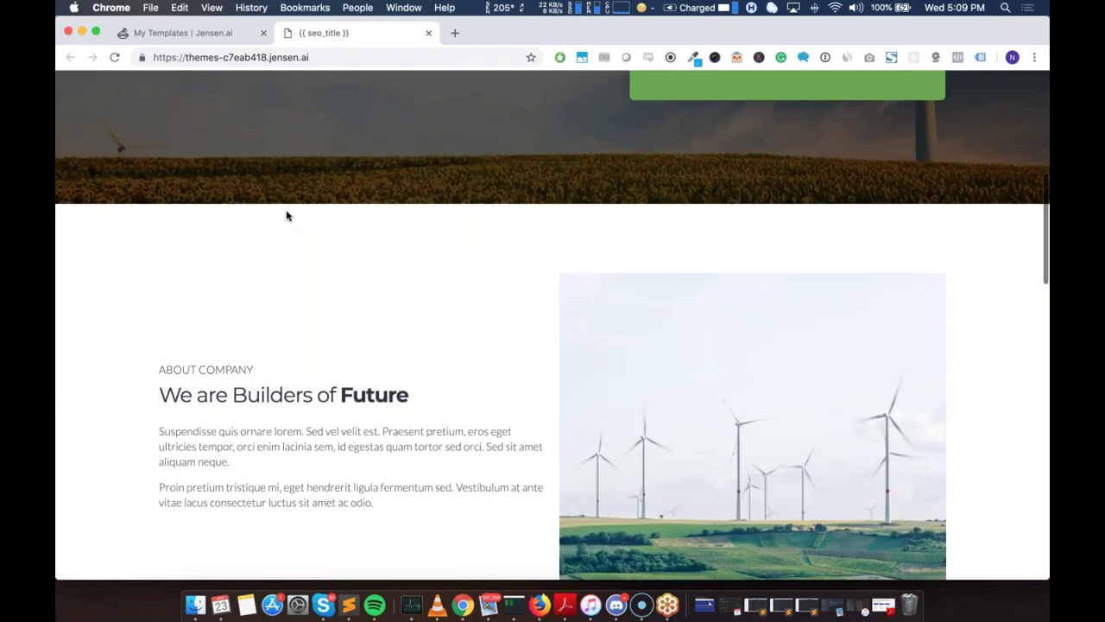
pyautogui.scroll(4, 285, 215)
pyautogui.scroll(3, 568, 358)
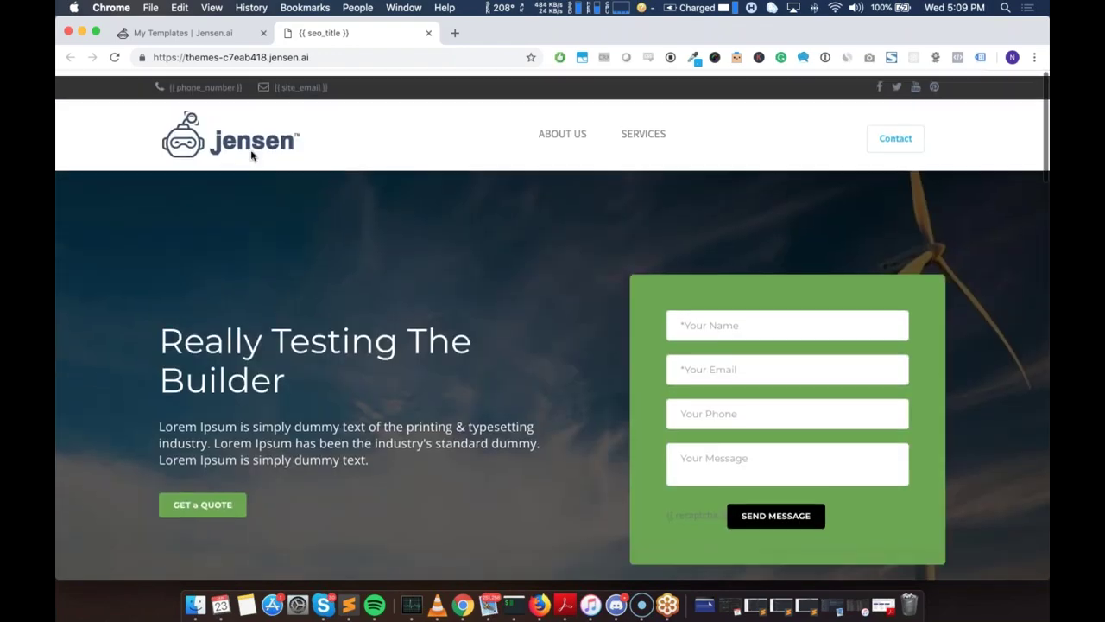
pyautogui.scroll(-15, 170, 87)
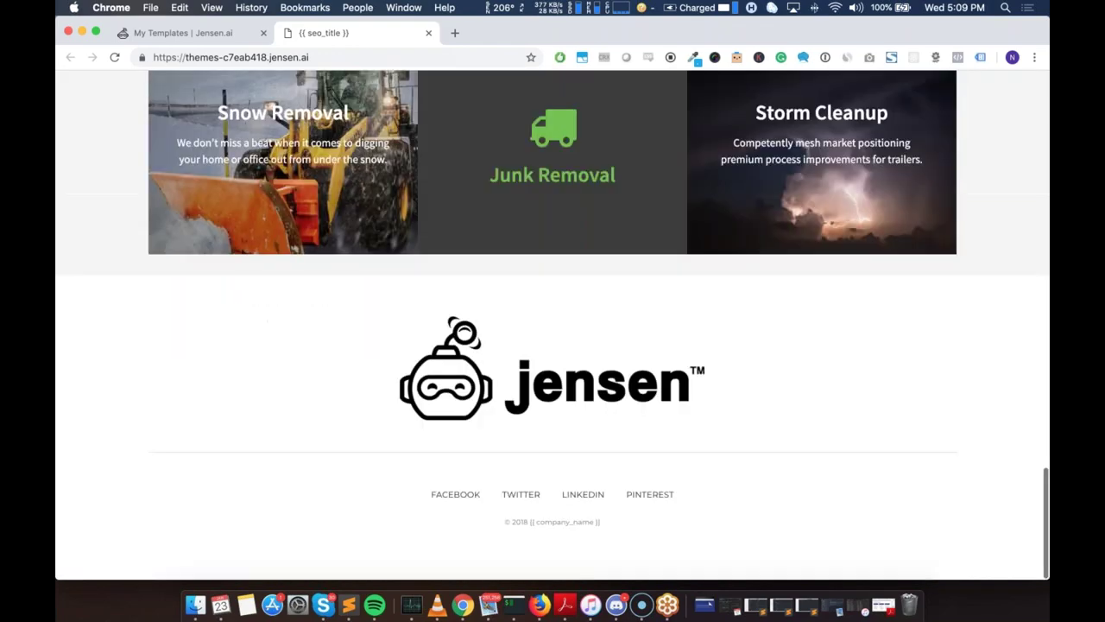
pyautogui.scroll(10, 271, 108)
pyautogui.scroll(3, 271, 109)
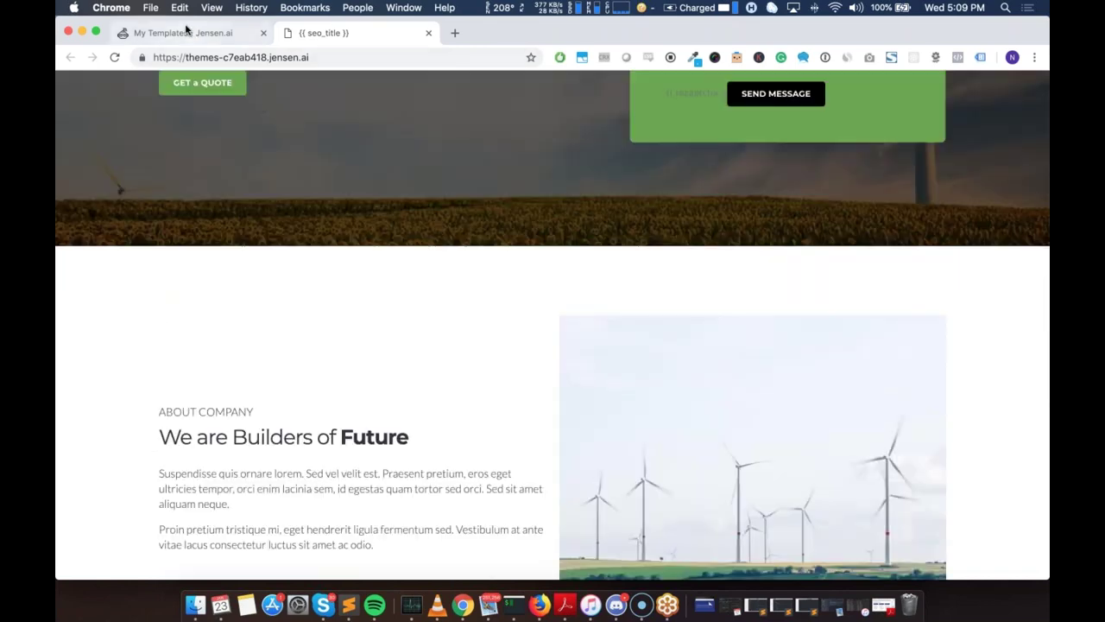
# Back on Templates, open Template 9's testjensensite.com site overview.
pyautogui.click(187, 33)
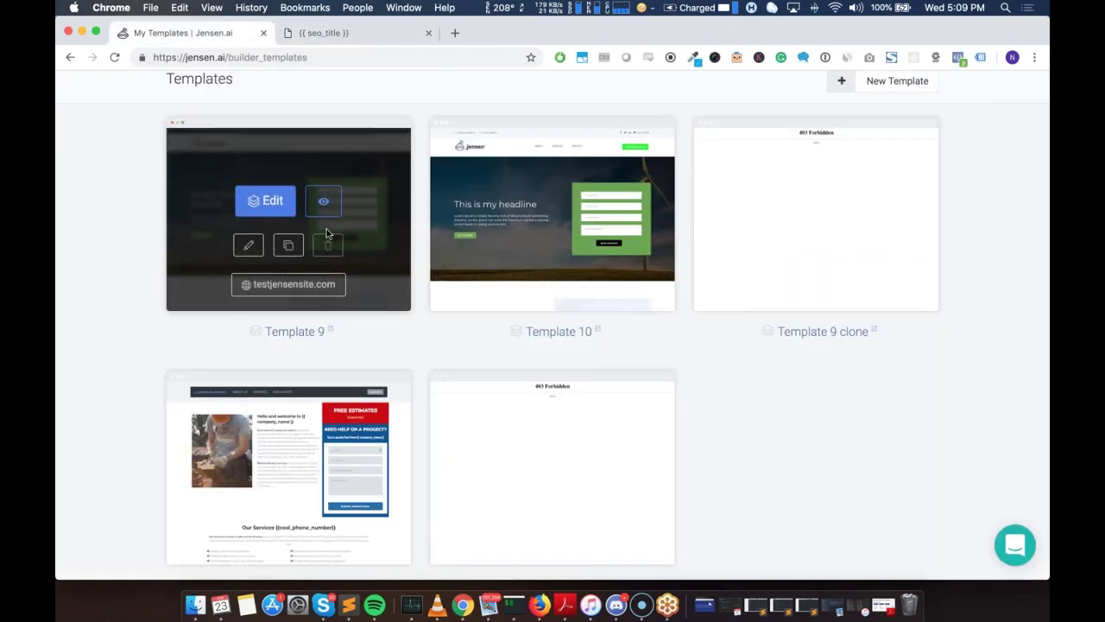
pyautogui.scroll(2, 304, 227)
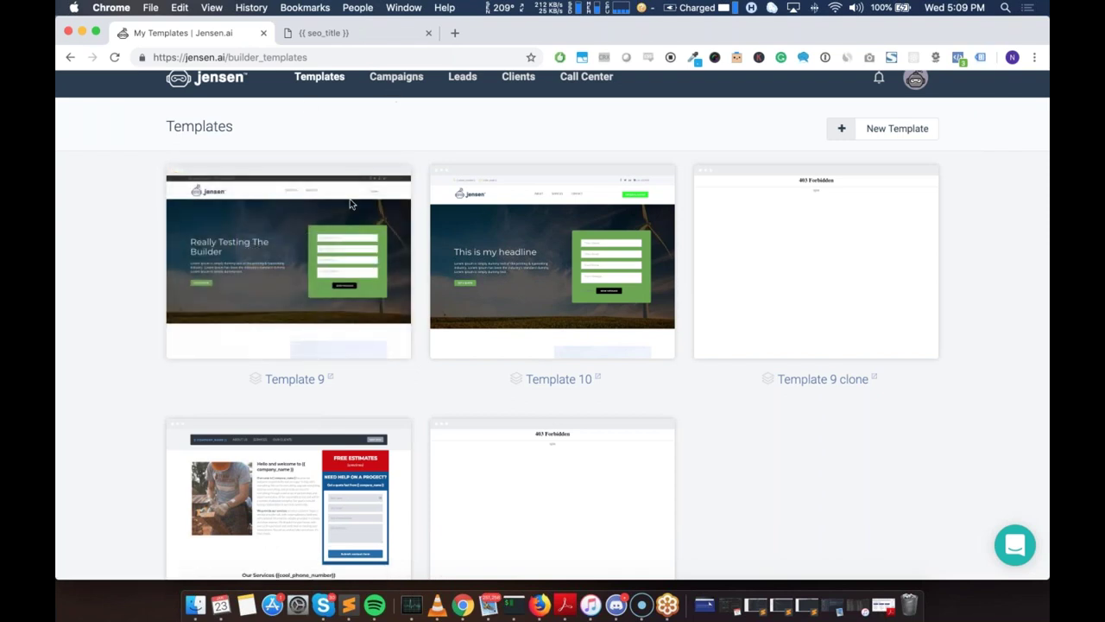
pyautogui.click(296, 337)
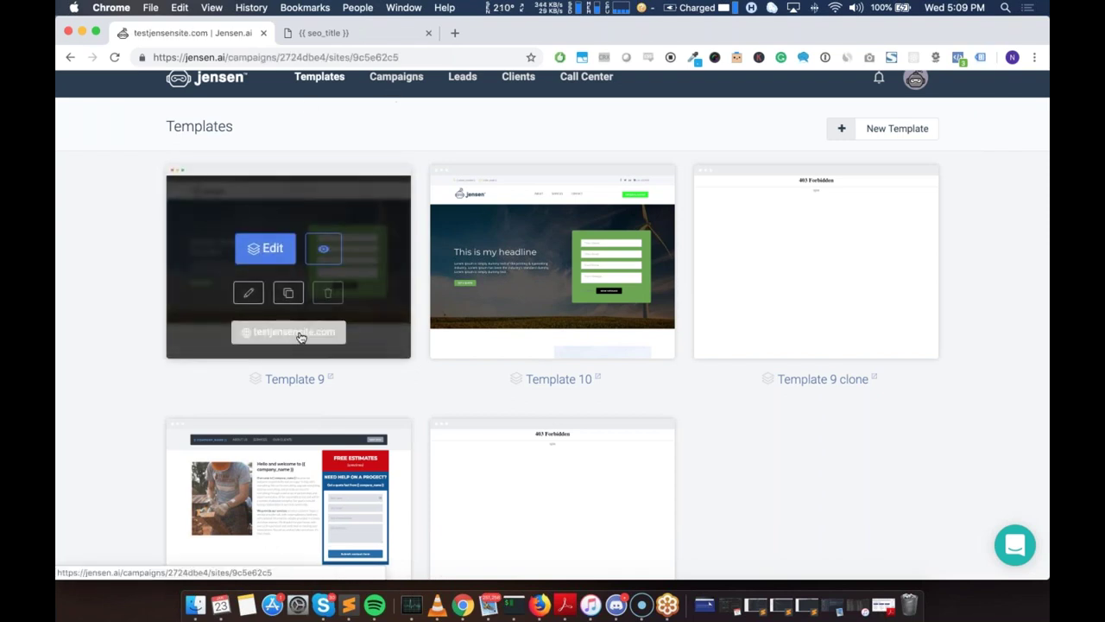
# Open the temporary tmp-0970da.do-2.jensen.ai domain in a new tab, which shows a privacy error.
pyautogui.scroll(-1, 698, 239)
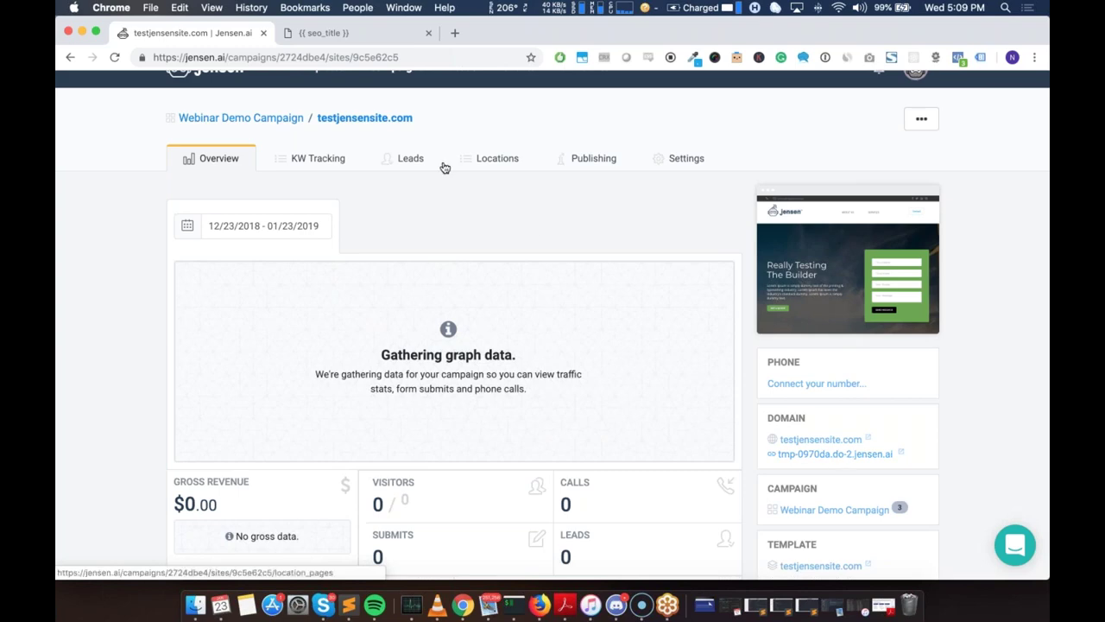
pyautogui.click(329, 37)
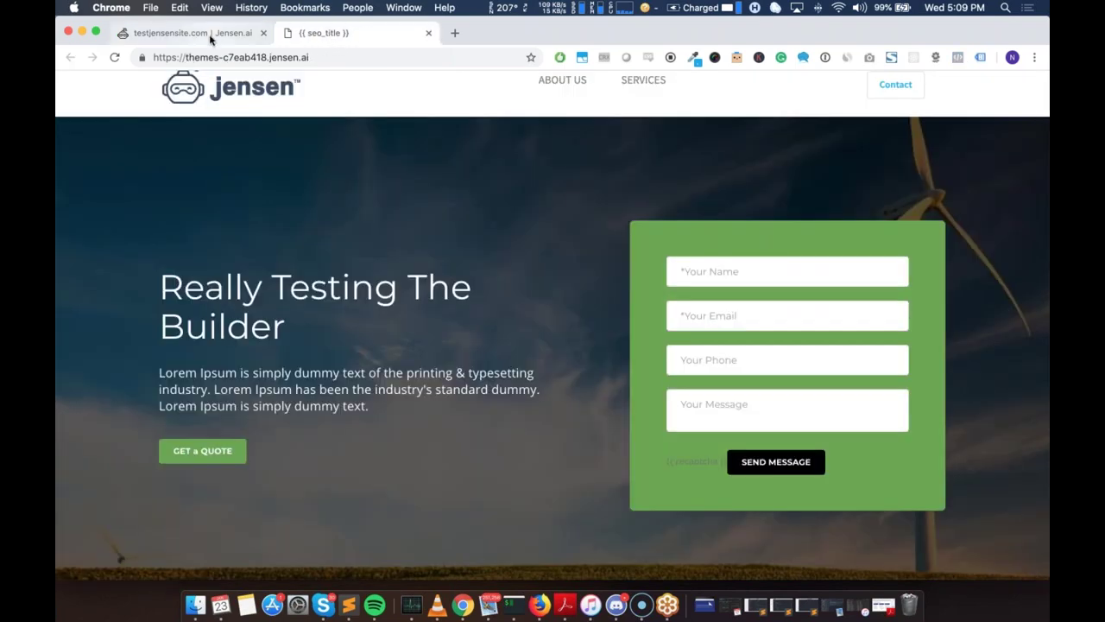
pyautogui.click(205, 34)
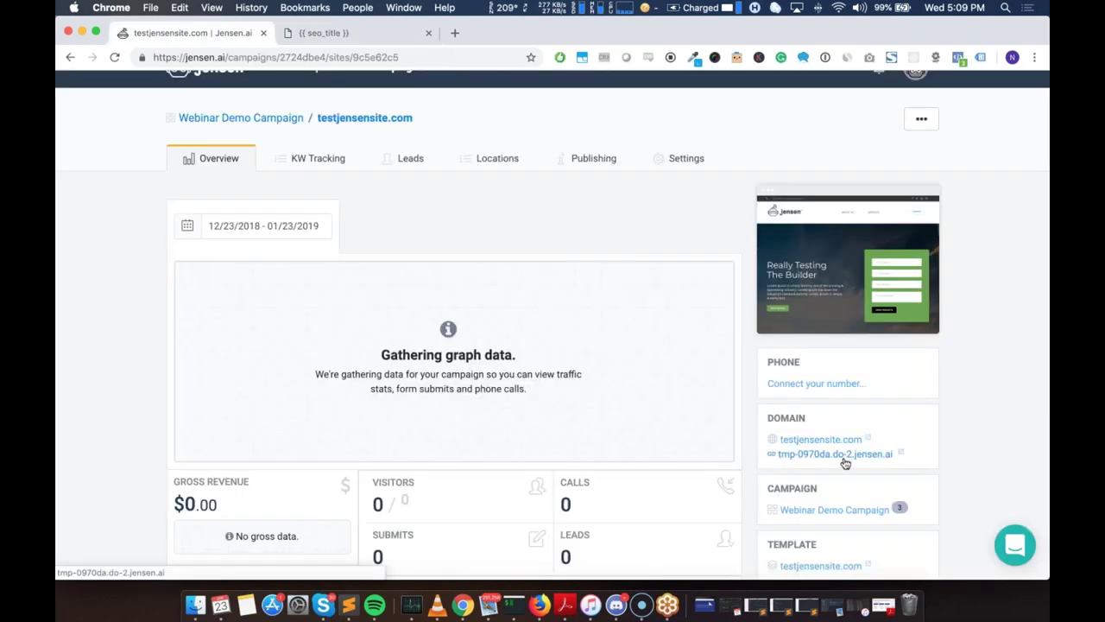
pyautogui.click(845, 463)
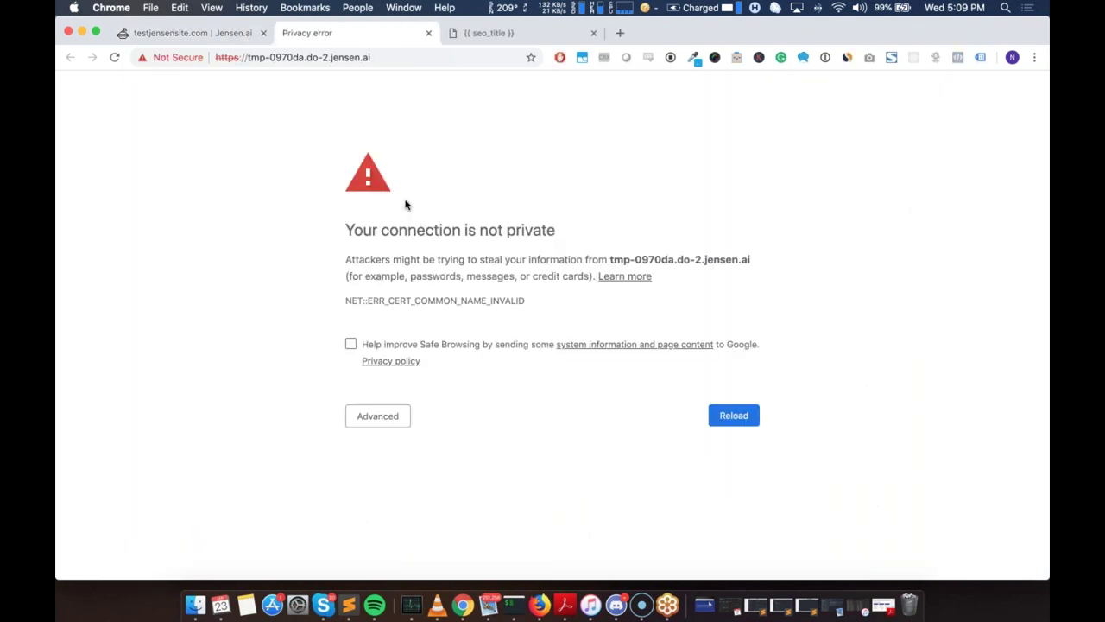
pyautogui.click(238, 58)
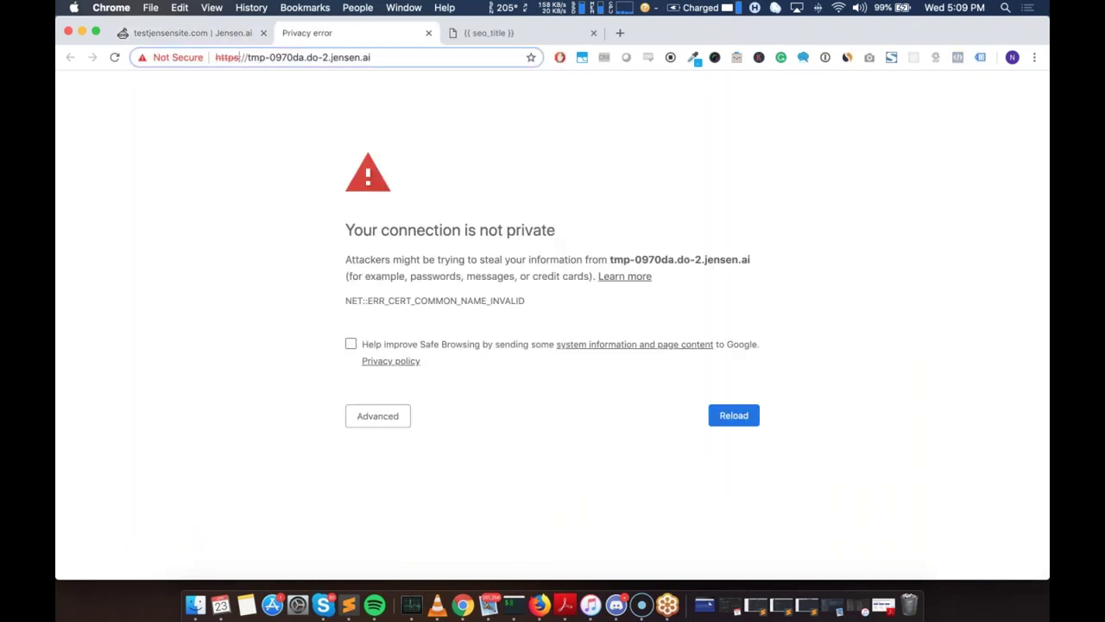
pyautogui.click(238, 58)
# Return to the testjensensite.com overview and go to the Campaigns list.
pyautogui.click(477, 35)
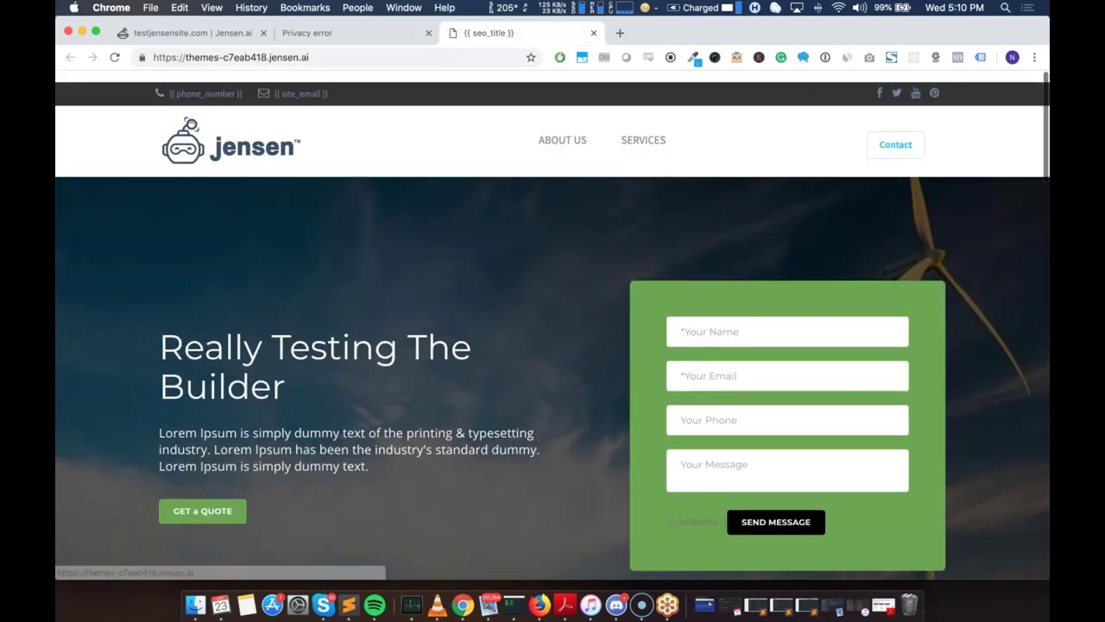
pyautogui.click(336, 40)
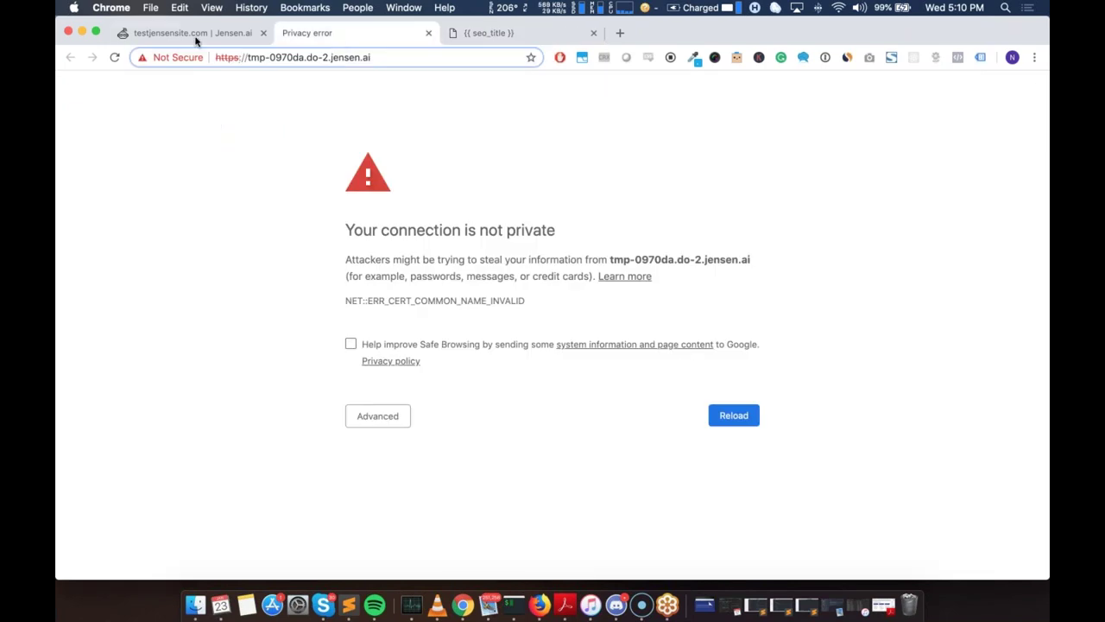
pyautogui.click(198, 39)
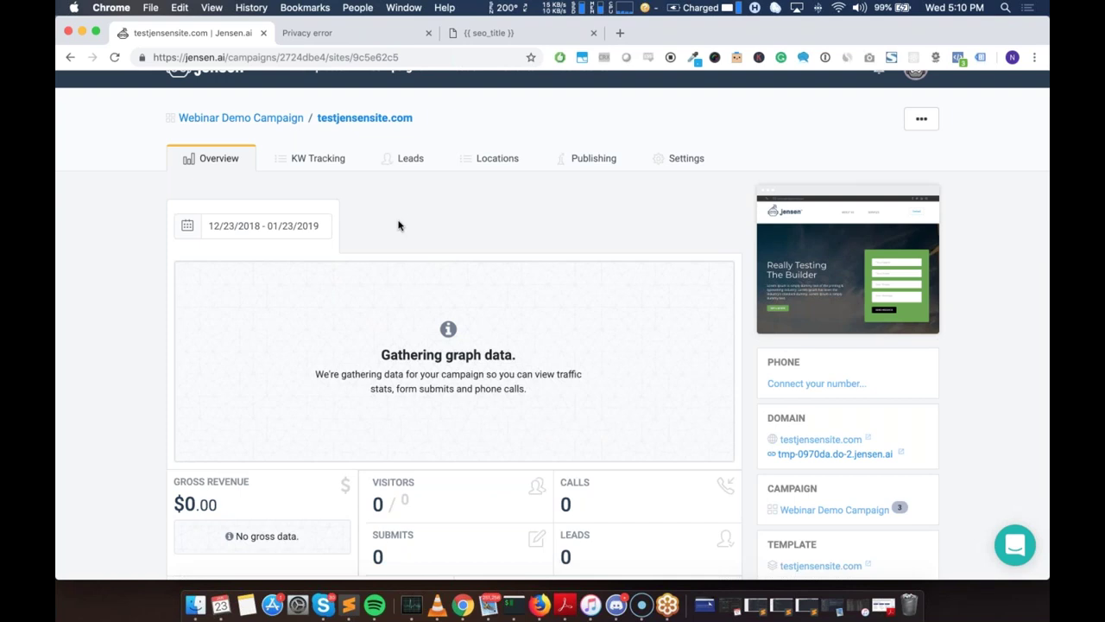
pyautogui.scroll(1, 350, 203)
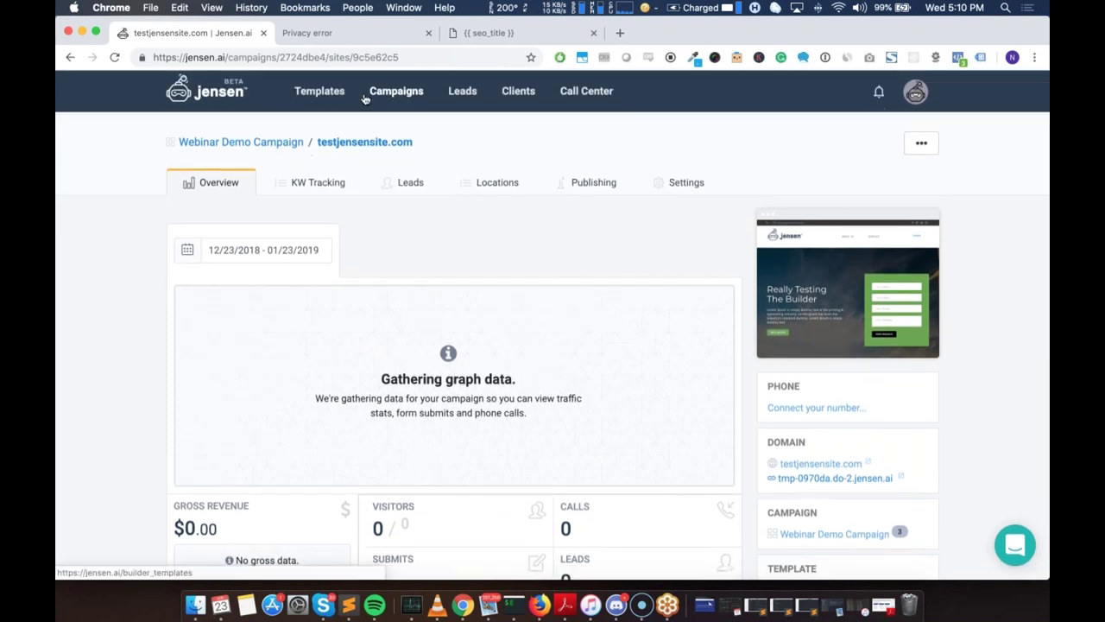
pyautogui.click(391, 92)
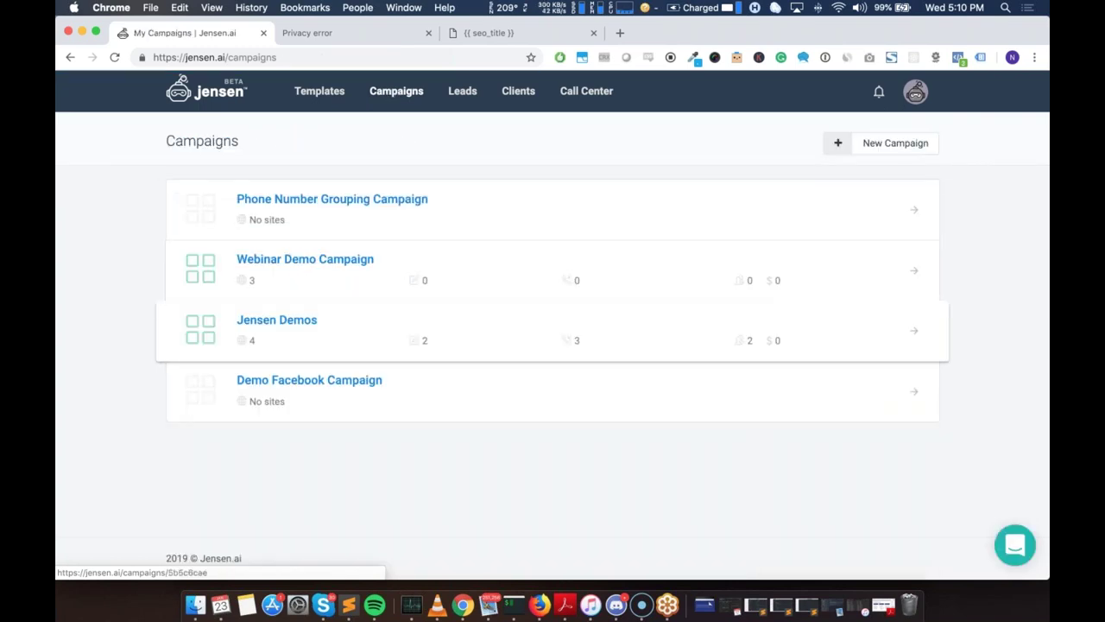
# From Templates, start a New Template to show the Blank theme, Create Random and starter designs.
pyautogui.click(319, 95)
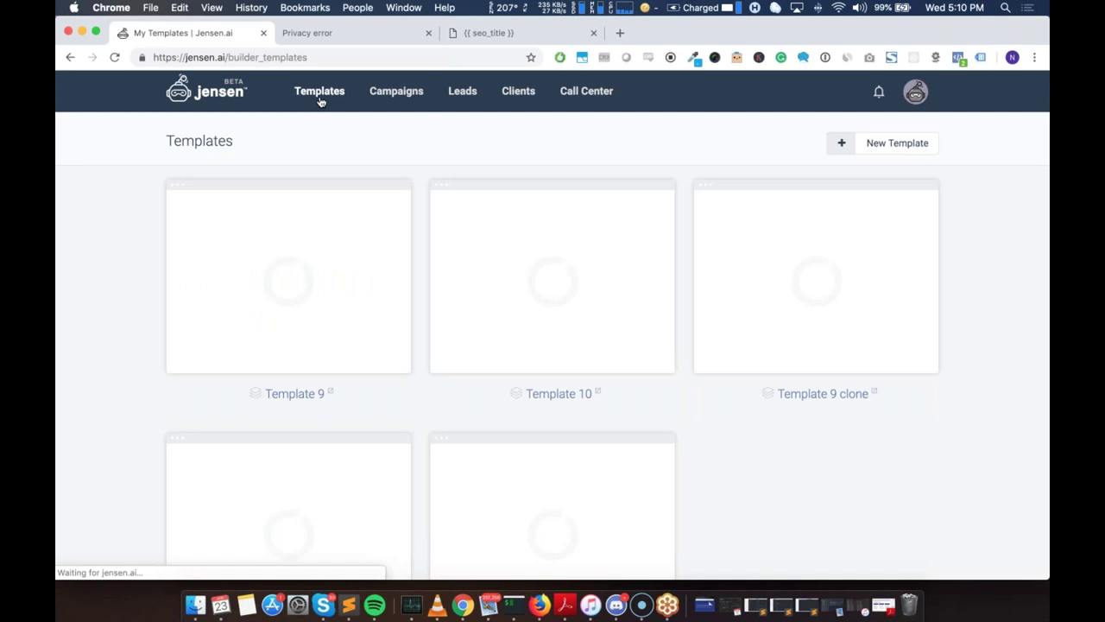
pyautogui.click(890, 152)
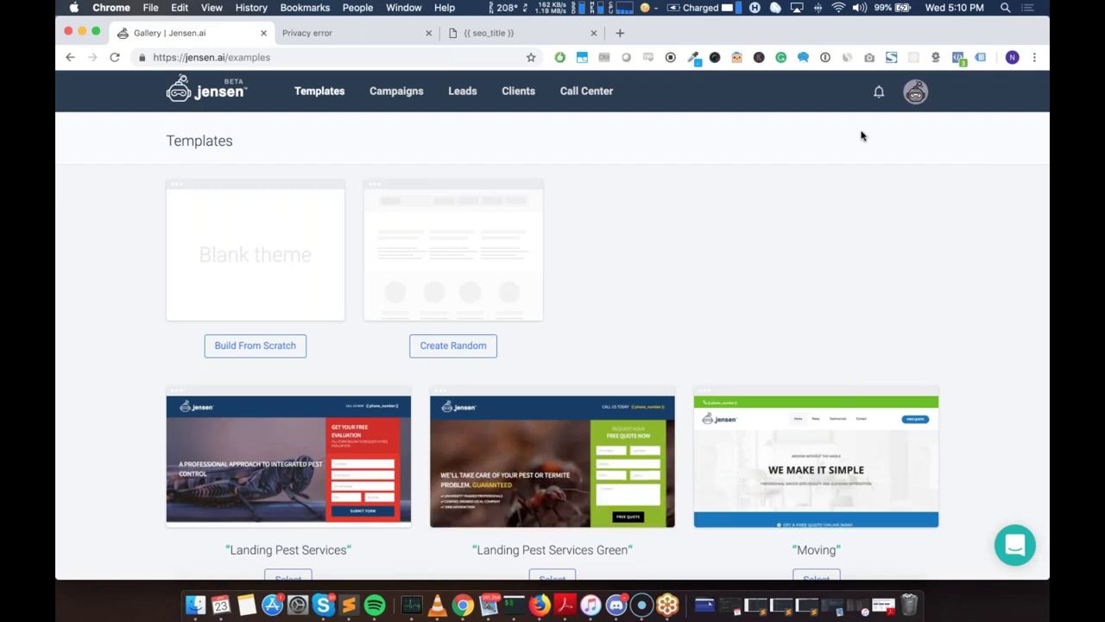
pyautogui.scroll(-10, 554, 301)
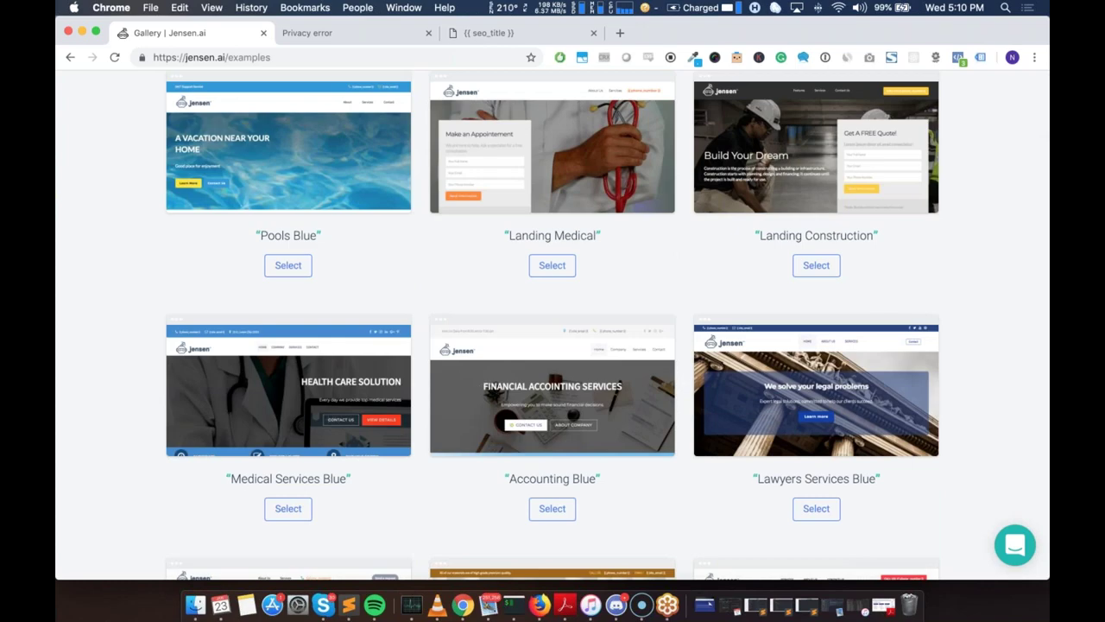
pyautogui.scroll(-8, 472, 263)
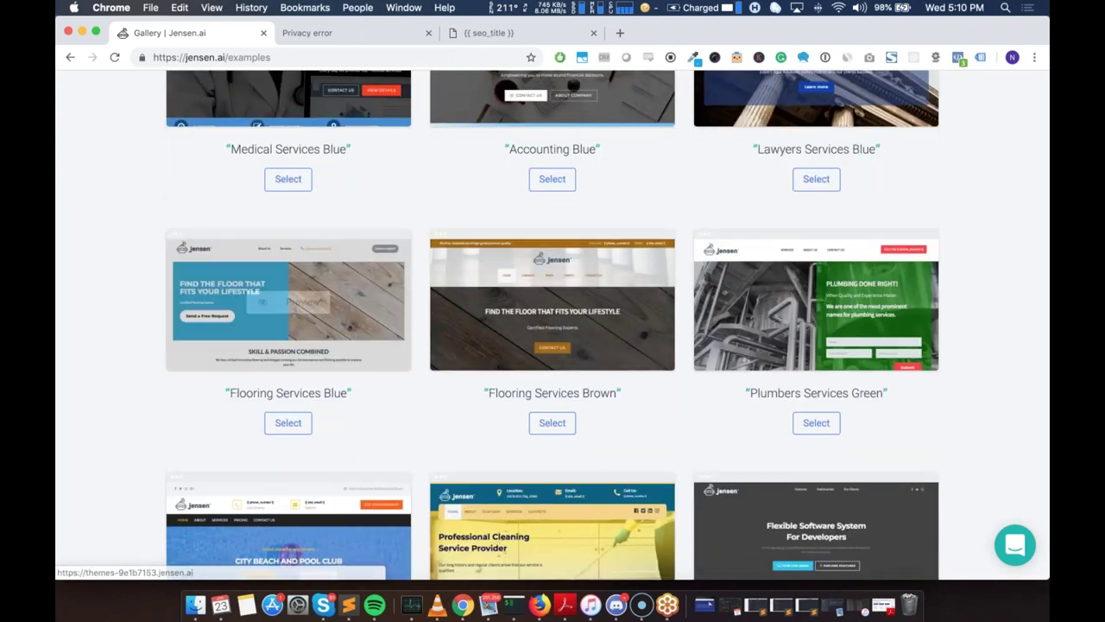
pyautogui.scroll(-5, 553, 345)
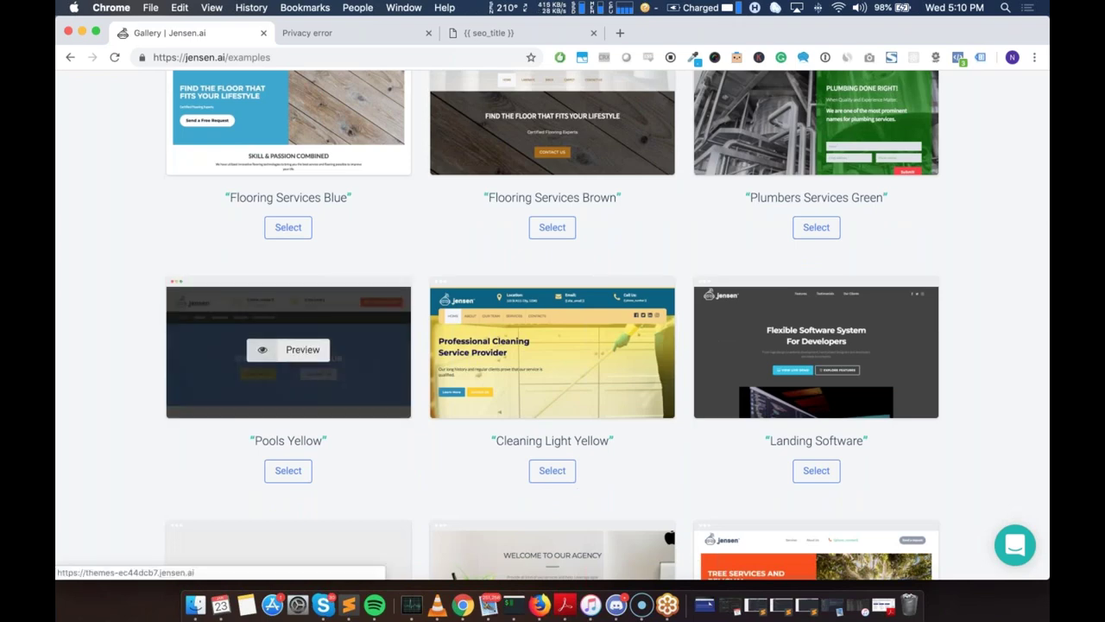
pyautogui.scroll(-4, 592, 345)
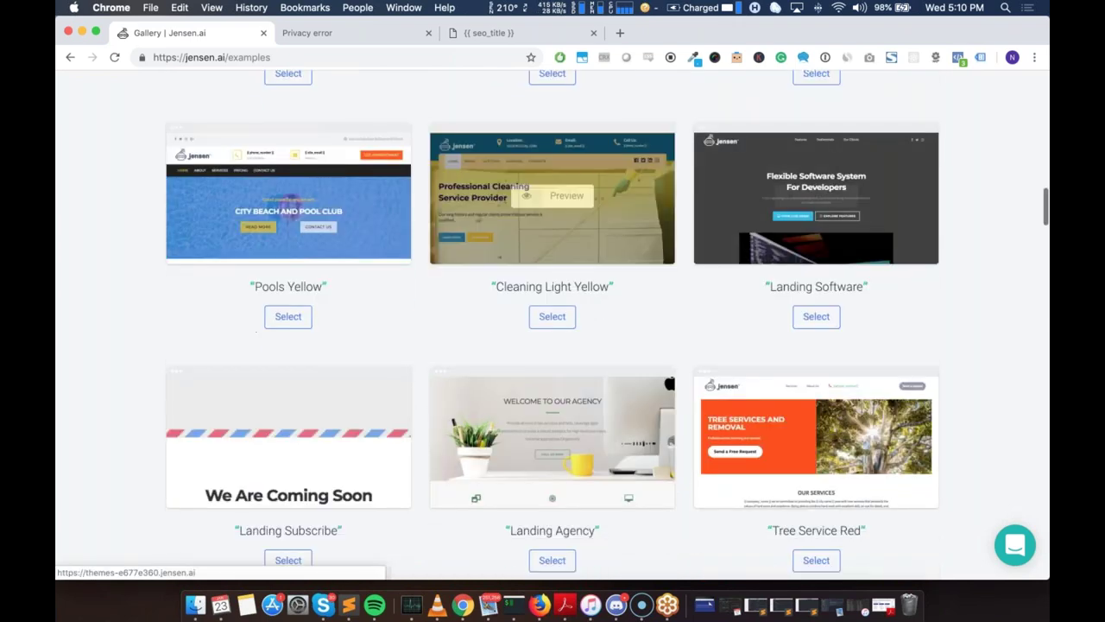
pyautogui.scroll(-4, 827, 186)
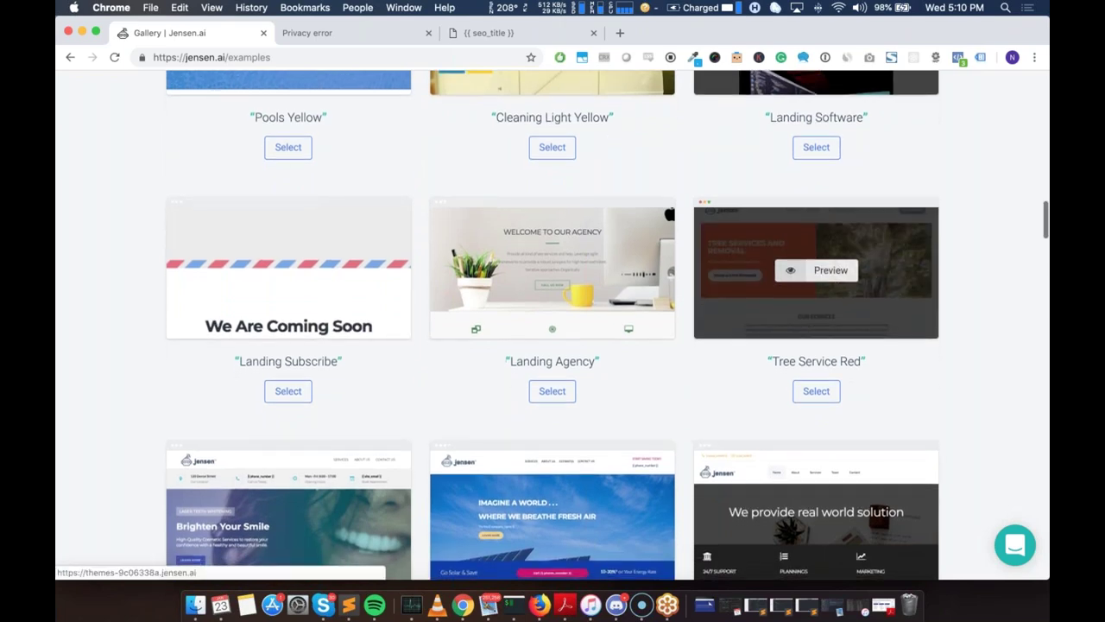
pyautogui.scroll(-3, 463, 486)
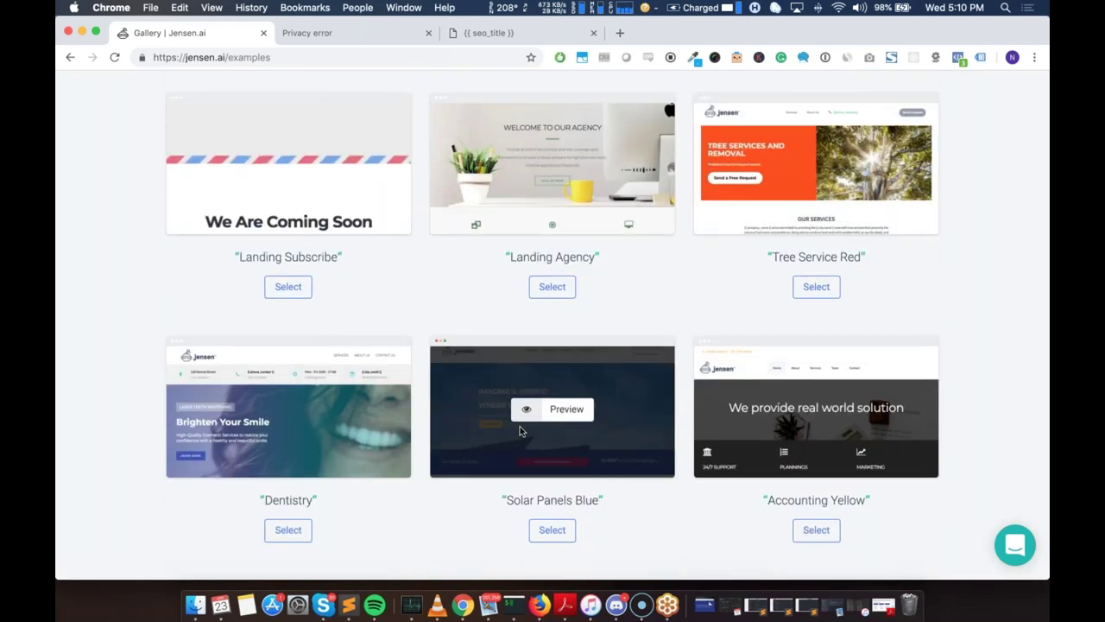
pyautogui.scroll(-1, 419, 523)
pyautogui.scroll(-10, 419, 524)
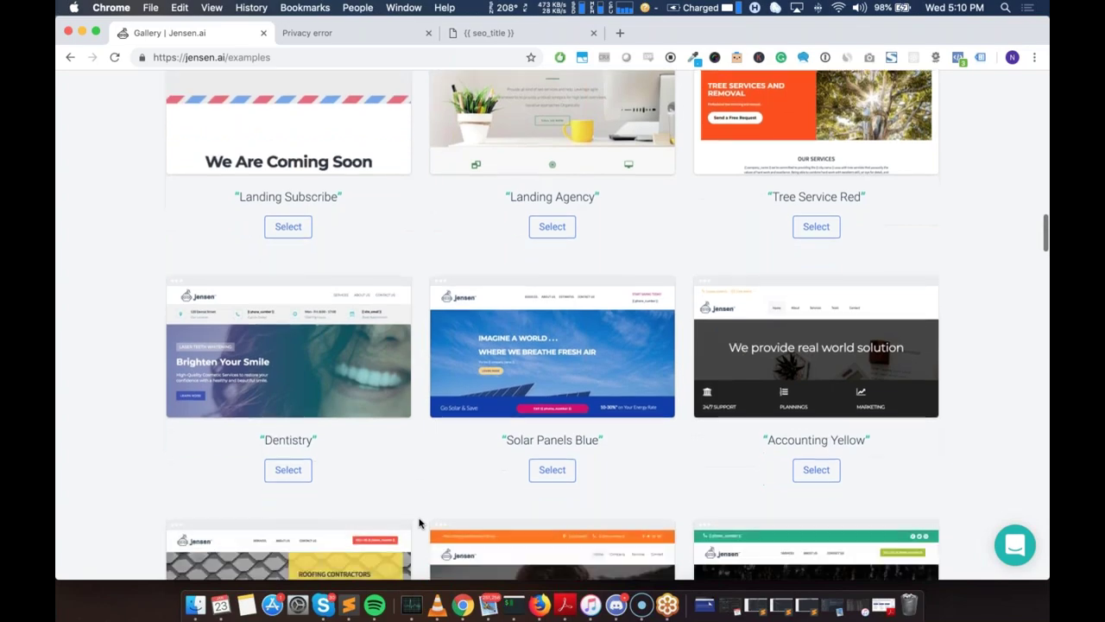
pyautogui.scroll(-18, 419, 523)
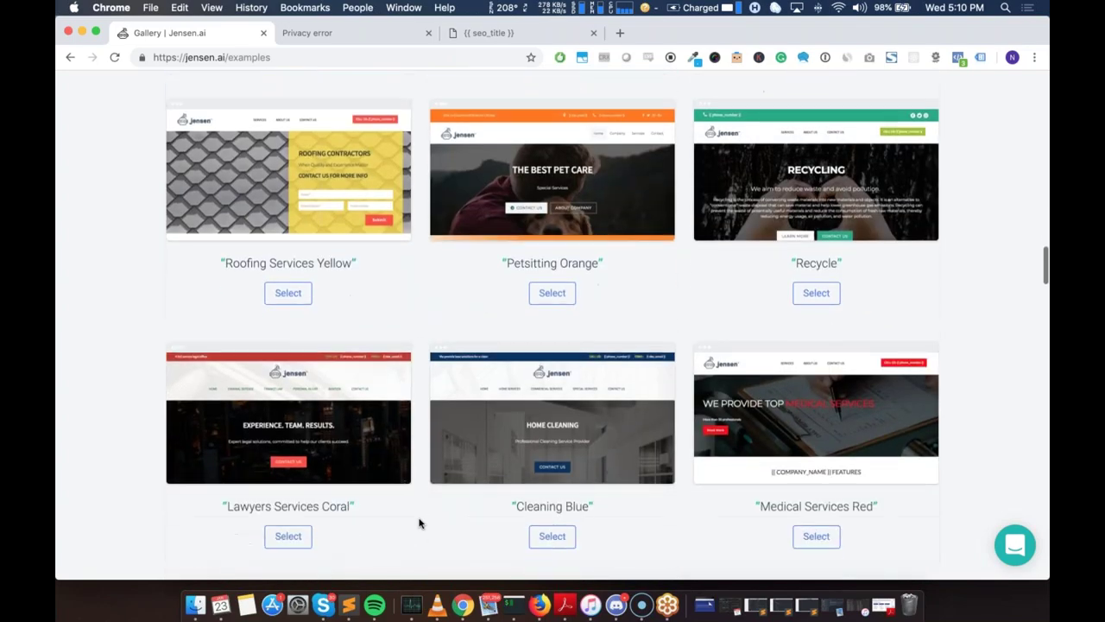
pyautogui.scroll(-12, 420, 523)
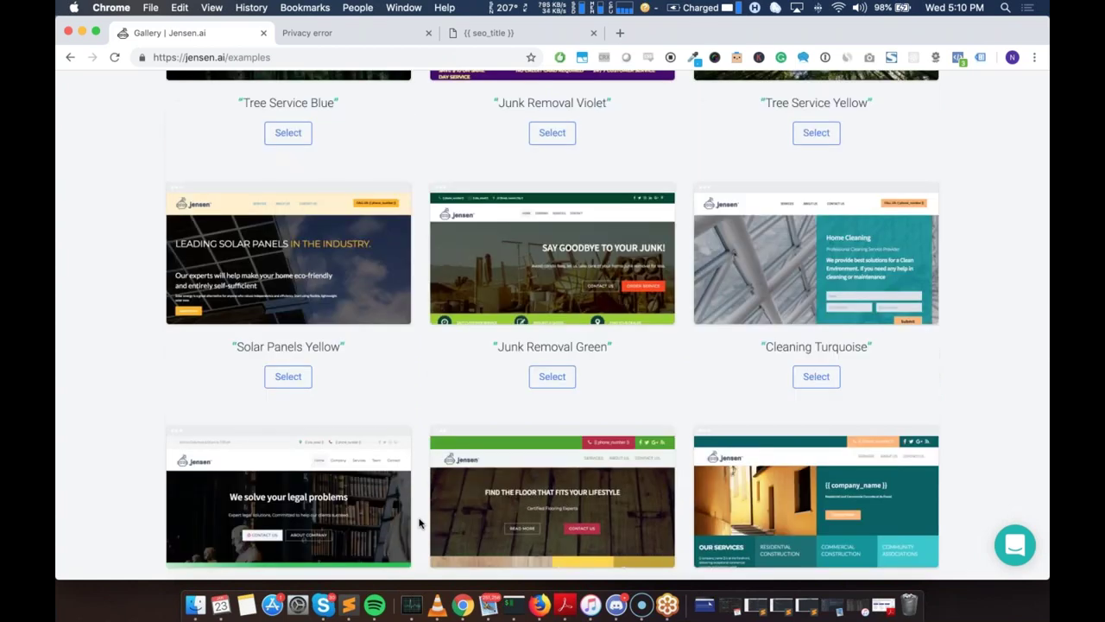
pyautogui.scroll(-3, 419, 523)
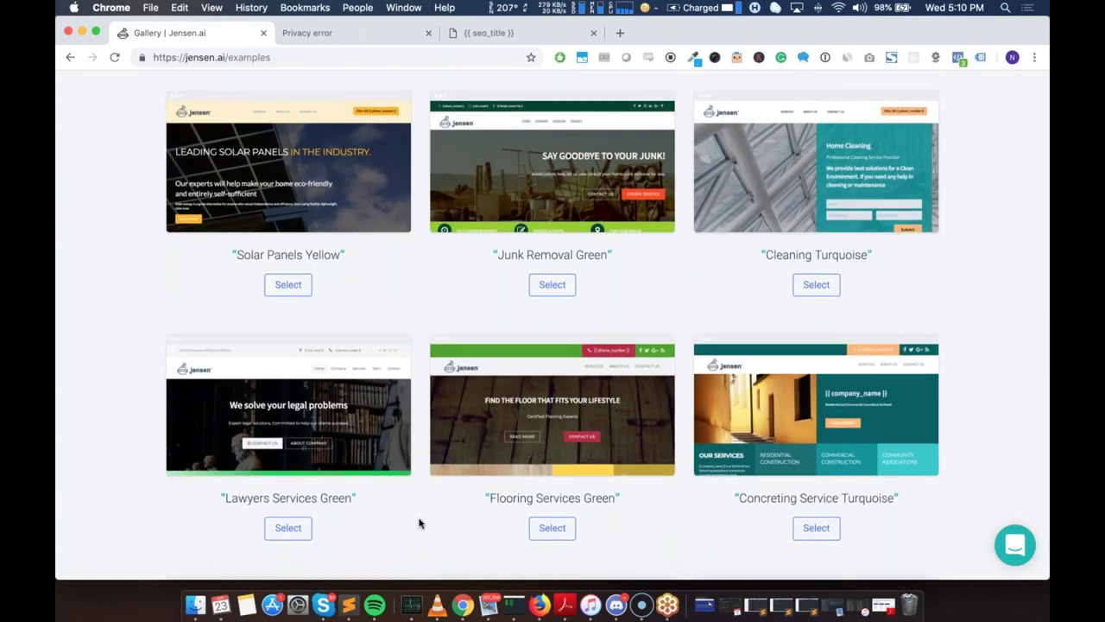
pyautogui.scroll(-15, 420, 523)
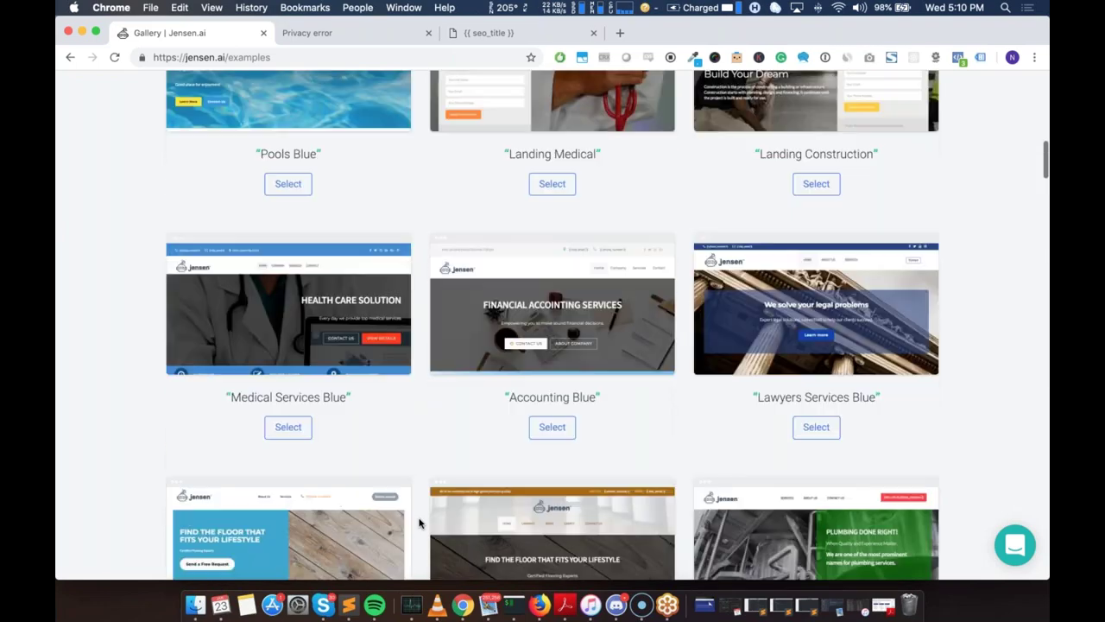
pyautogui.scroll(20, 419, 523)
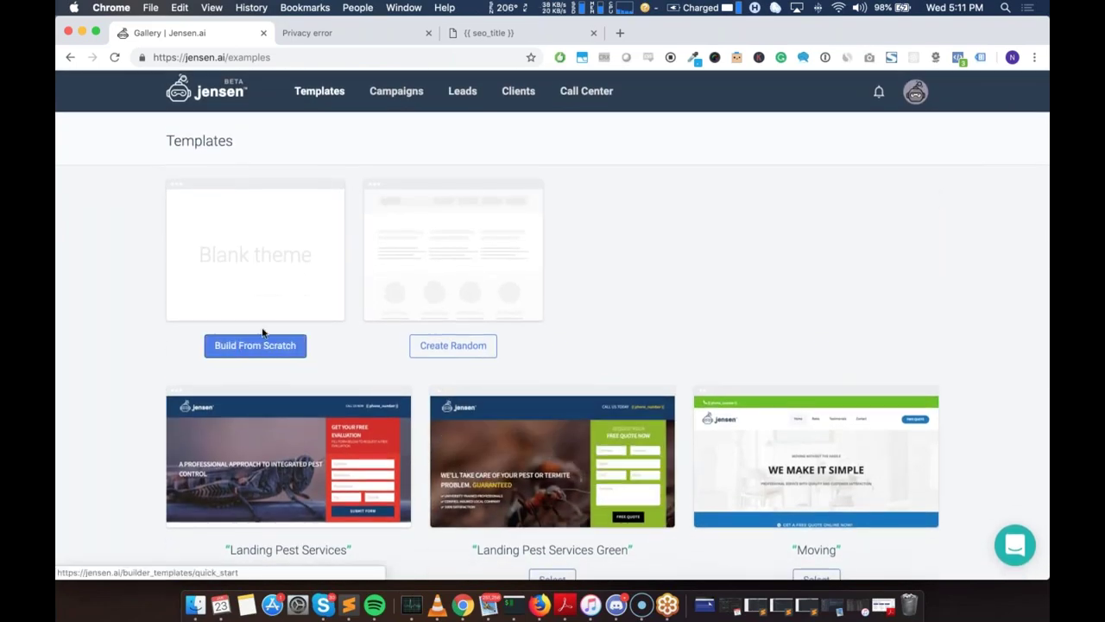
# Create Template 11 from the blank theme and browse the block categories.
pyautogui.click(252, 349)
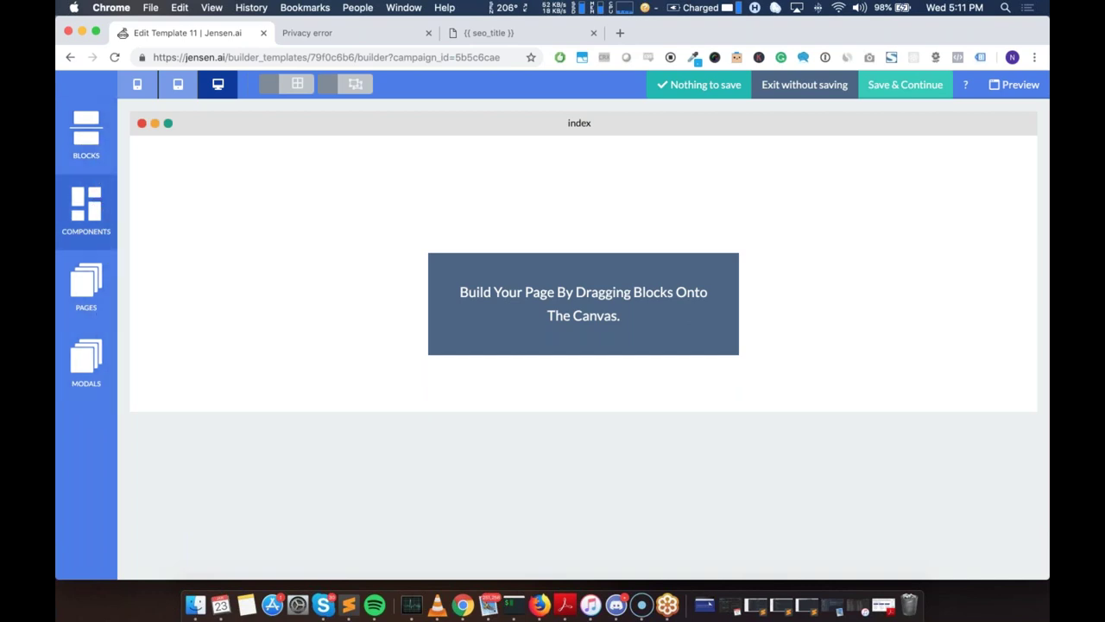
pyautogui.click(68, 121)
pyautogui.scroll(-4, 210, 225)
pyautogui.scroll(4, 210, 226)
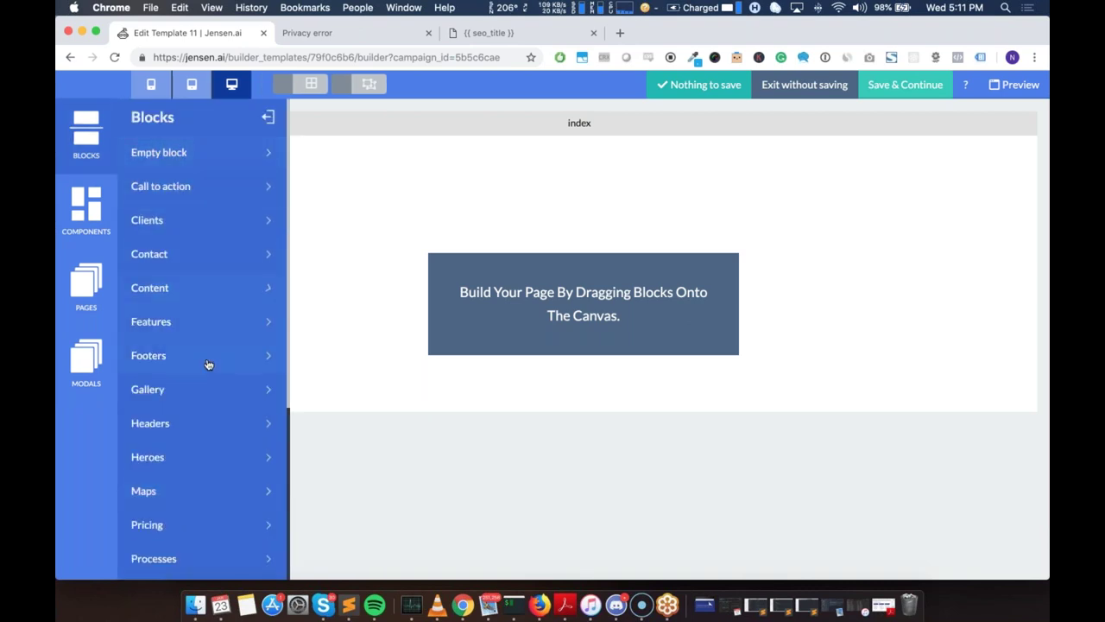
pyautogui.scroll(-1, 216, 476)
pyautogui.scroll(-5, 217, 476)
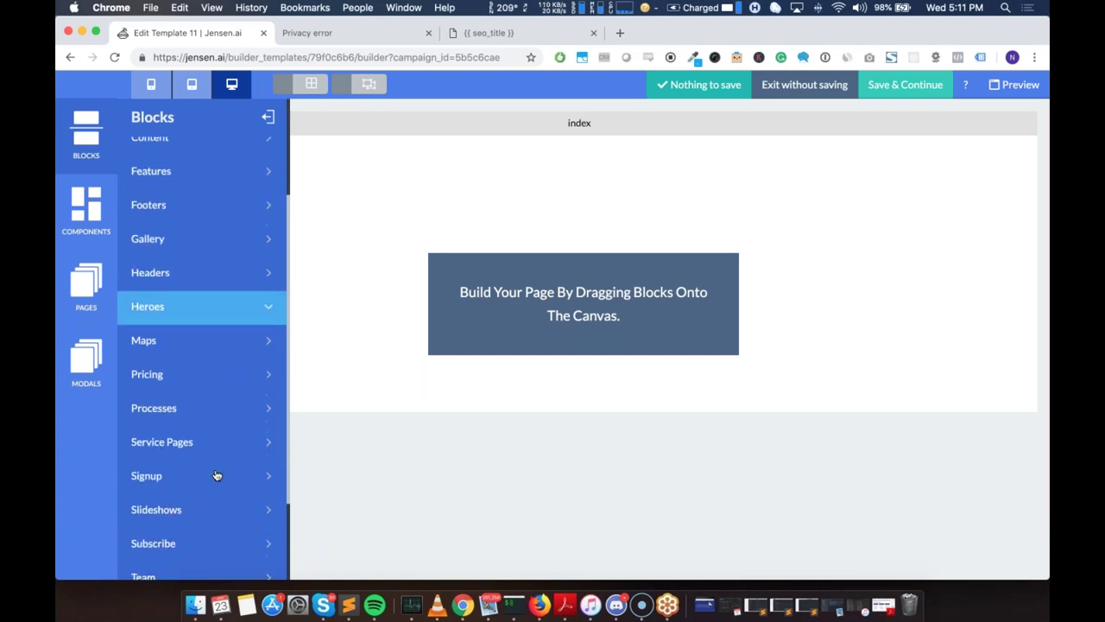
pyautogui.scroll(3, 216, 476)
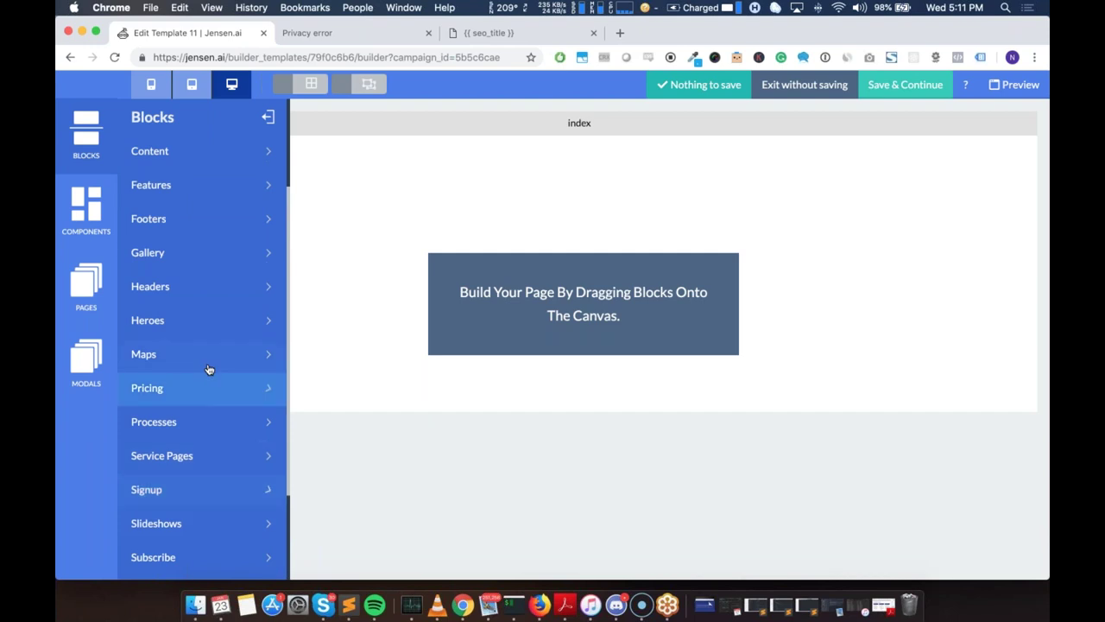
pyautogui.scroll(4, 216, 338)
pyautogui.scroll(3, 217, 337)
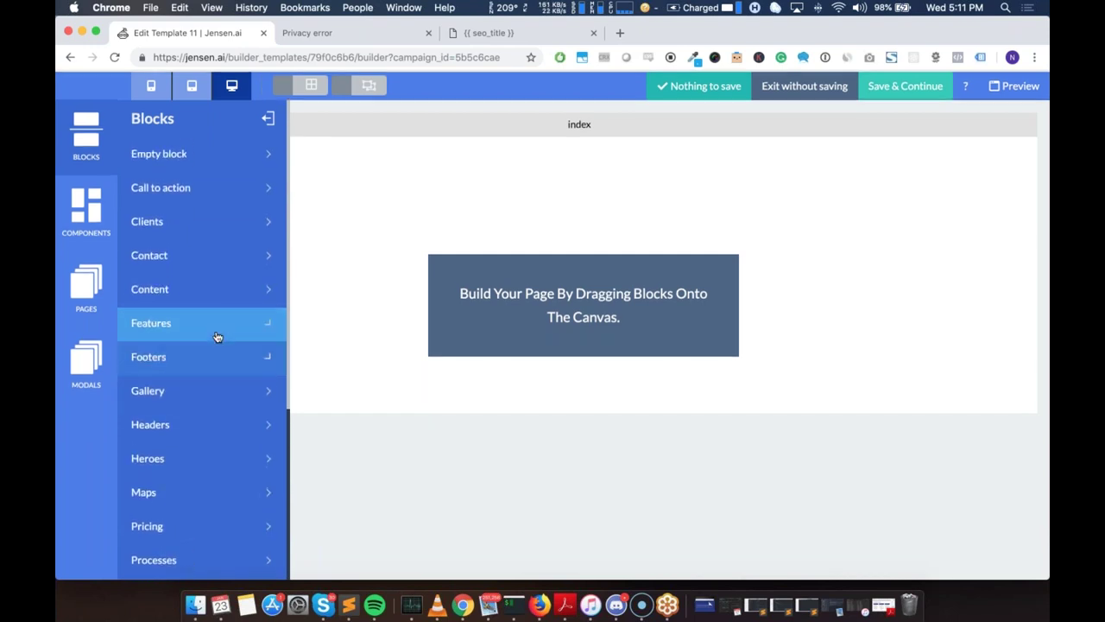
pyautogui.scroll(-1, 228, 421)
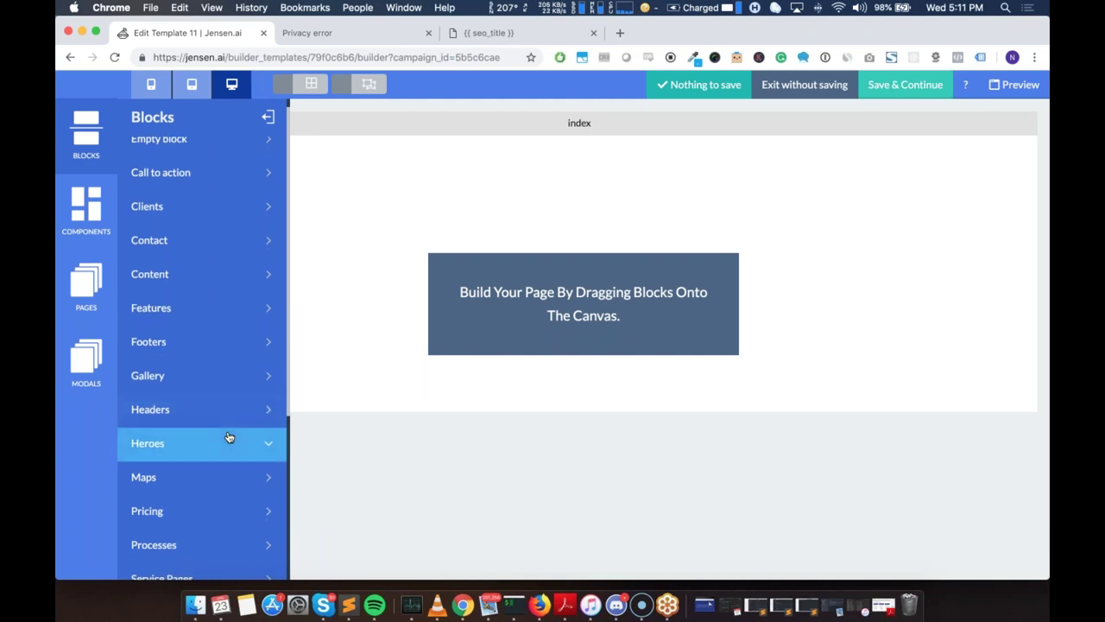
pyautogui.scroll(-12, 229, 437)
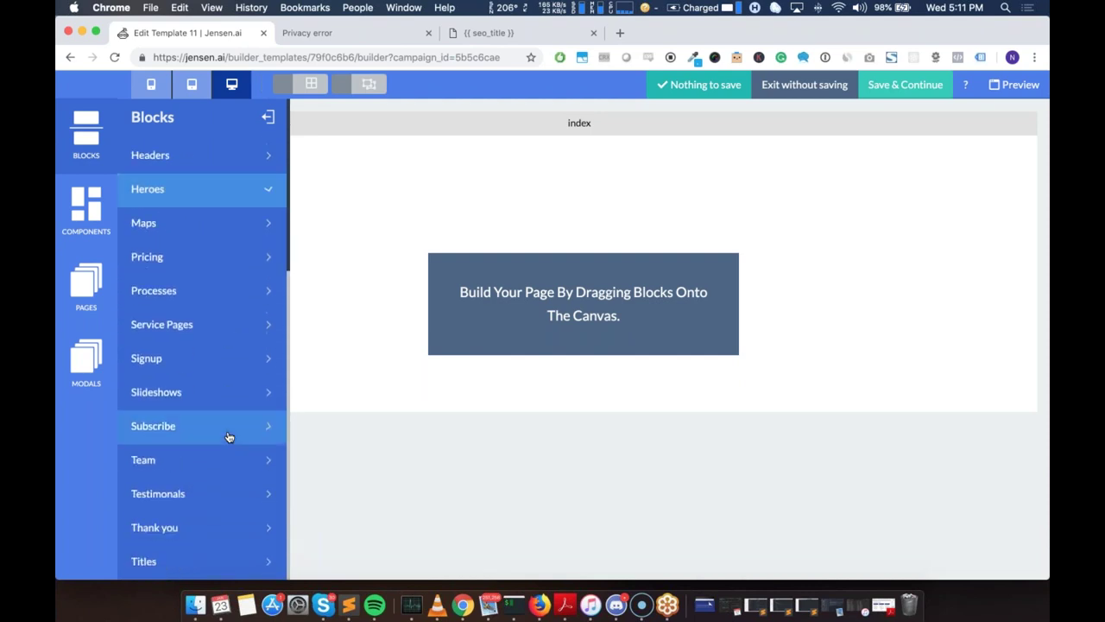
pyautogui.scroll(5, 228, 436)
# Drop a Headers block with jensen logo, About Us, Services and Contact onto the canvas.
pyautogui.click(199, 269)
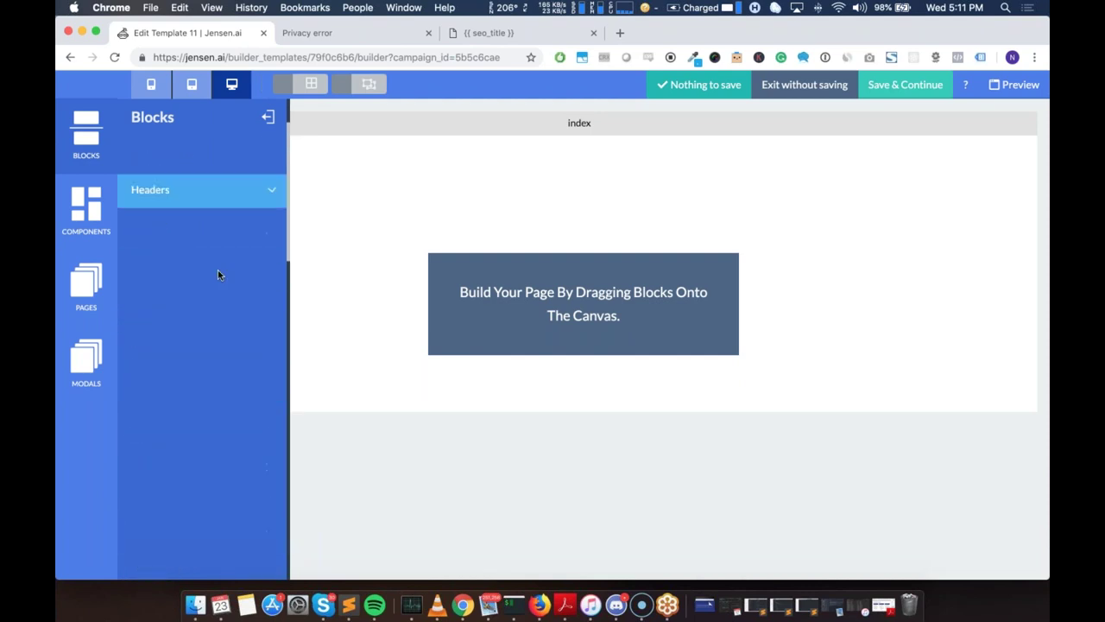
pyautogui.scroll(-2, 205, 294)
pyautogui.scroll(-1, 193, 296)
pyautogui.moveTo(166, 283); pyautogui.dragTo(345, 132)
# Drag the 100% grid from Components > Grids below the header; the page keeps only the header.
pyautogui.click(269, 120)
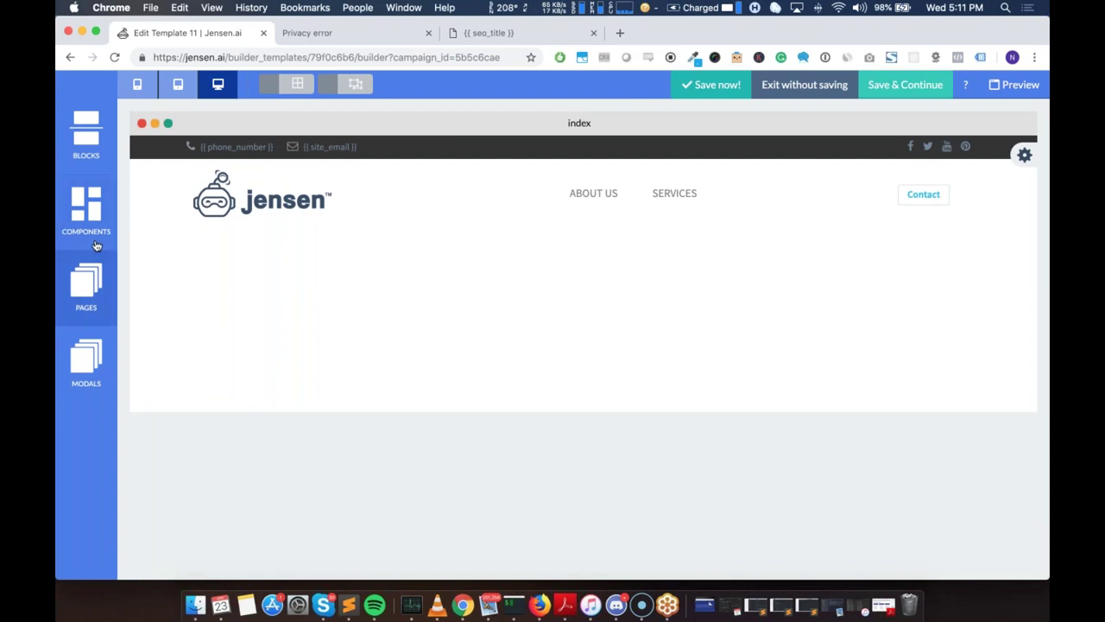
pyautogui.click(92, 236)
pyautogui.click(188, 153)
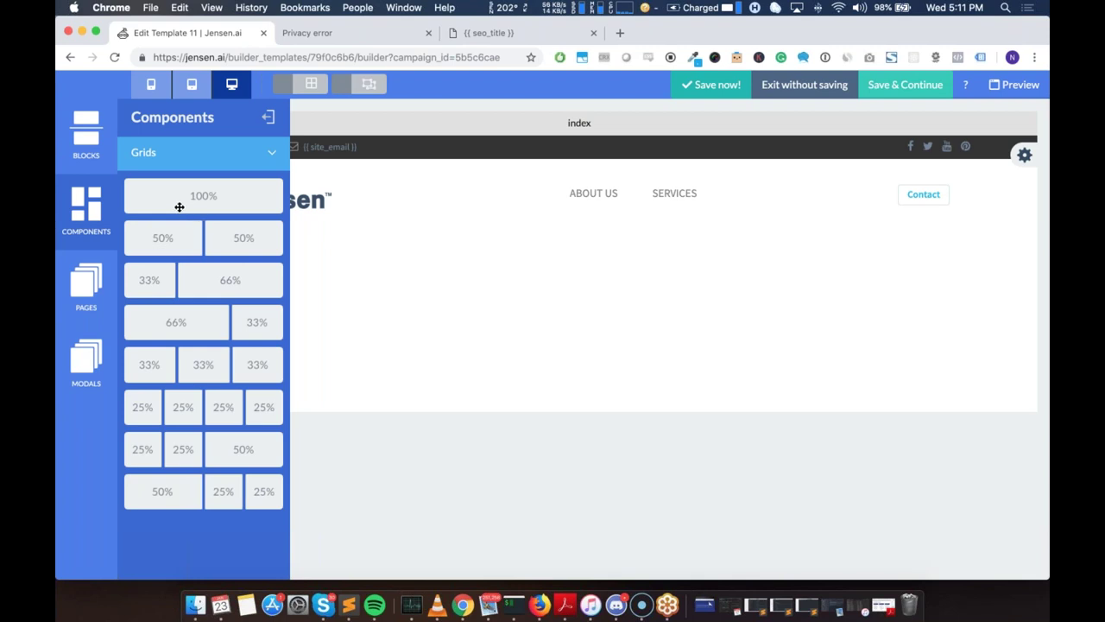
pyautogui.moveTo(173, 205); pyautogui.dragTo(550, 235)
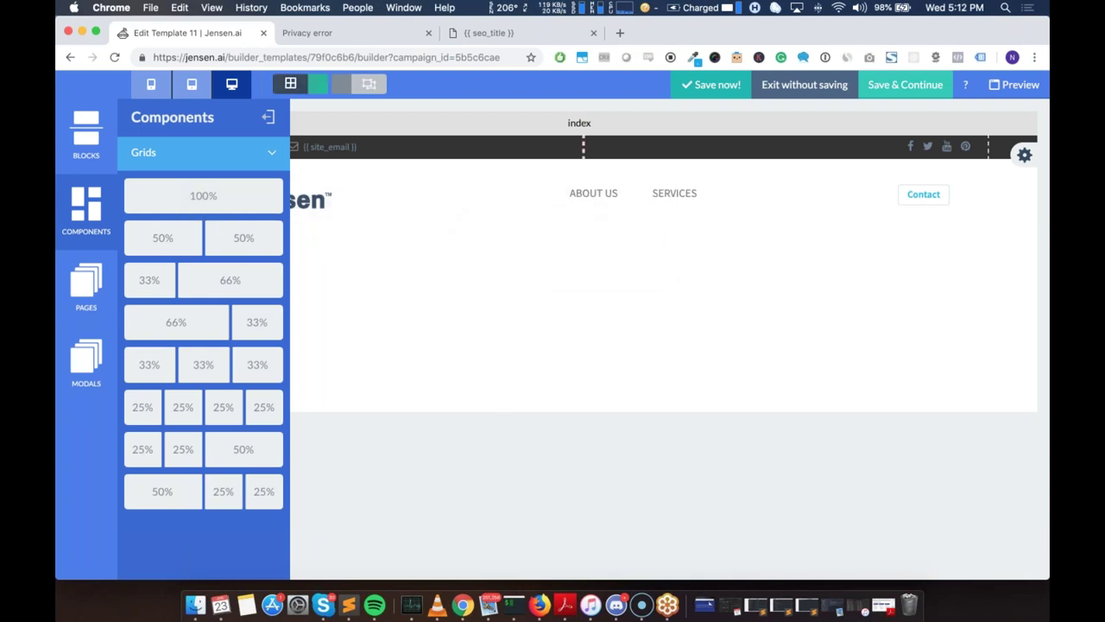
pyautogui.click(210, 157)
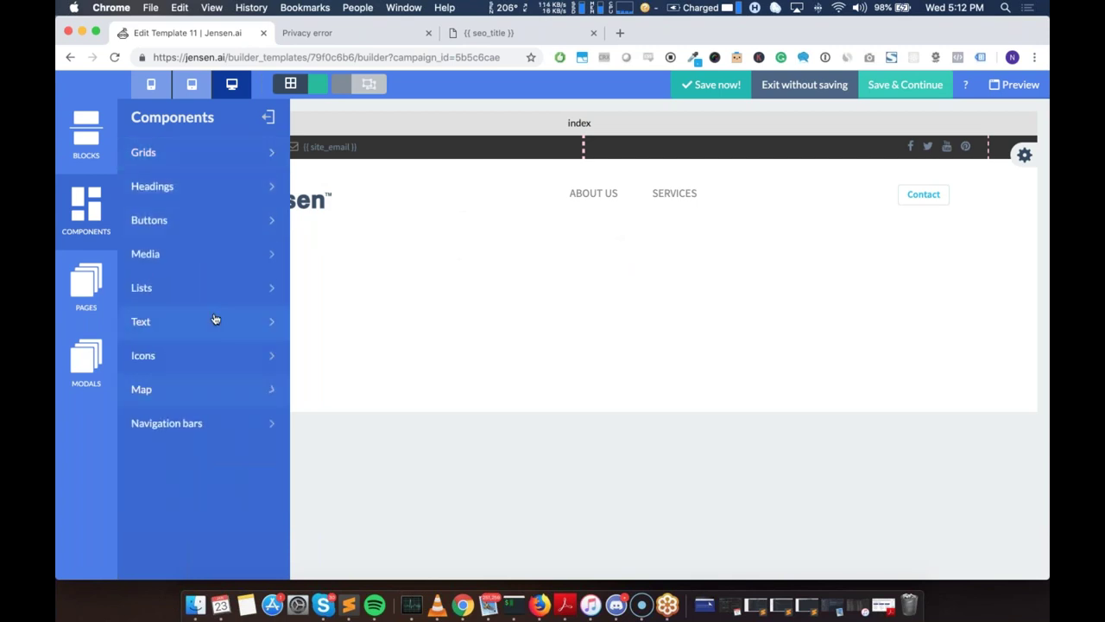
pyautogui.click(210, 159)
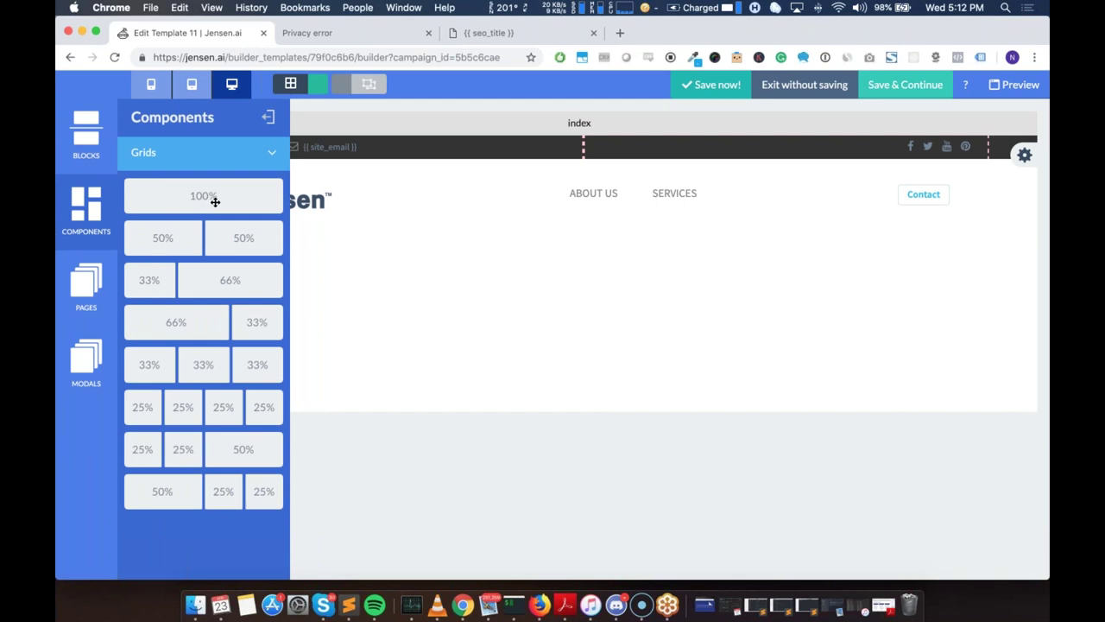
pyautogui.click(151, 152)
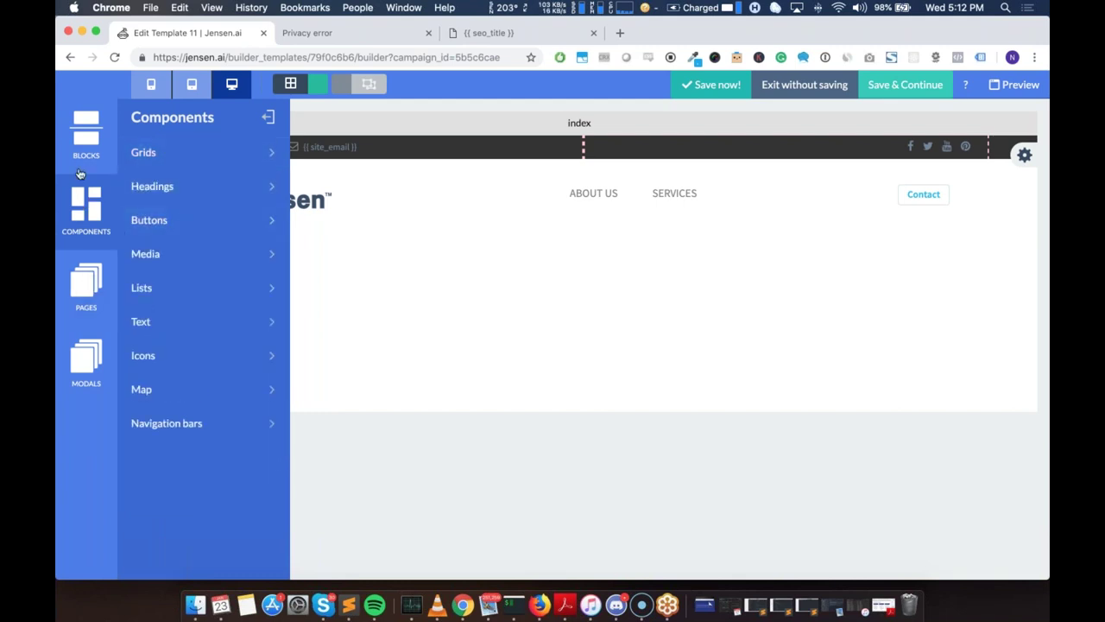
# Add an empty container block below the header.
pyautogui.click(82, 164)
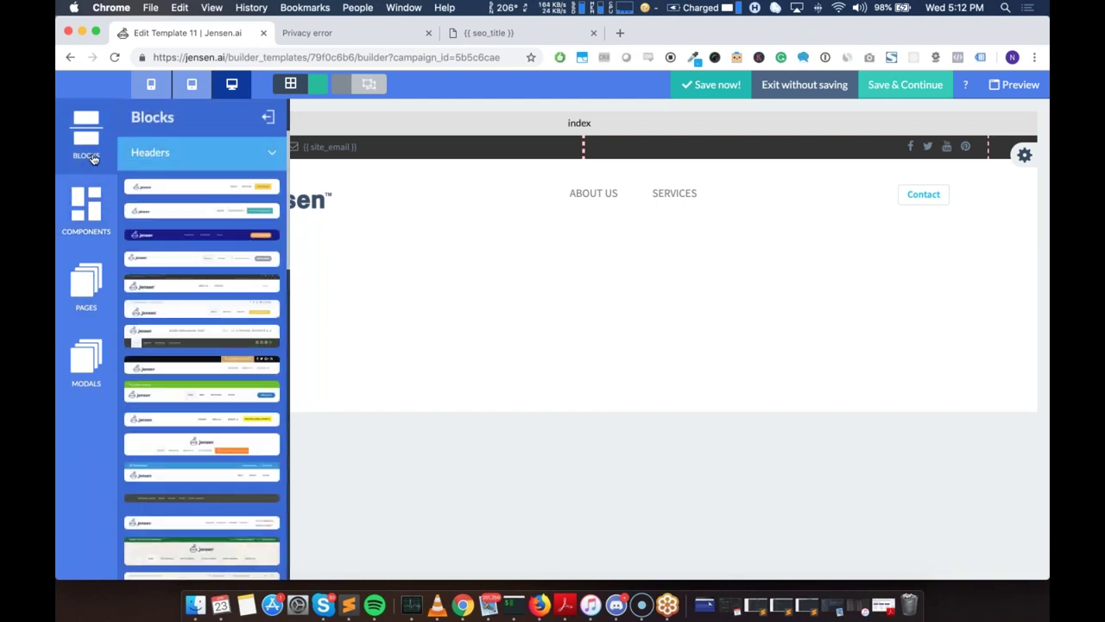
pyautogui.click(90, 157)
pyautogui.click(102, 147)
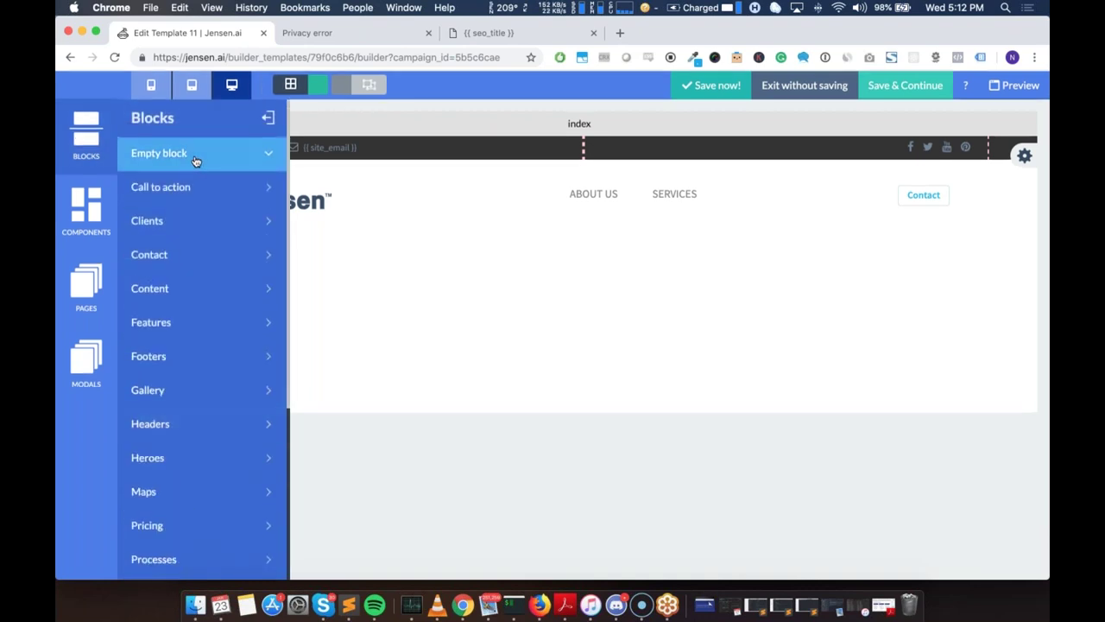
pyautogui.click(221, 160)
pyautogui.moveTo(179, 216); pyautogui.dragTo(446, 296)
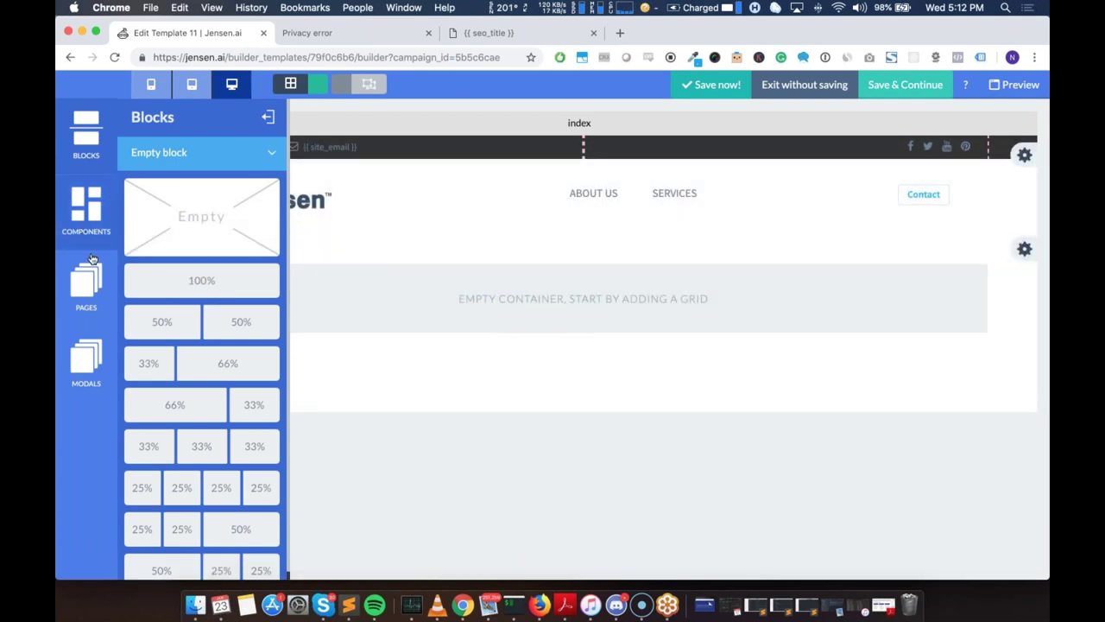
# Expand Components > Headings and drag Headline 1 toward the empty container.
pyautogui.click(94, 206)
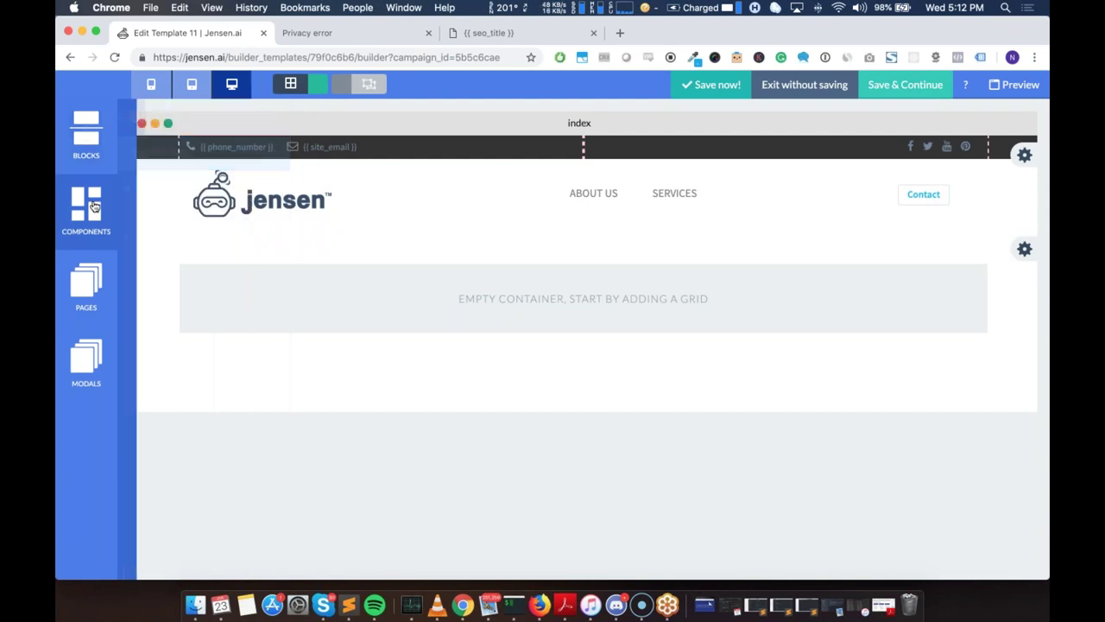
pyautogui.click(186, 186)
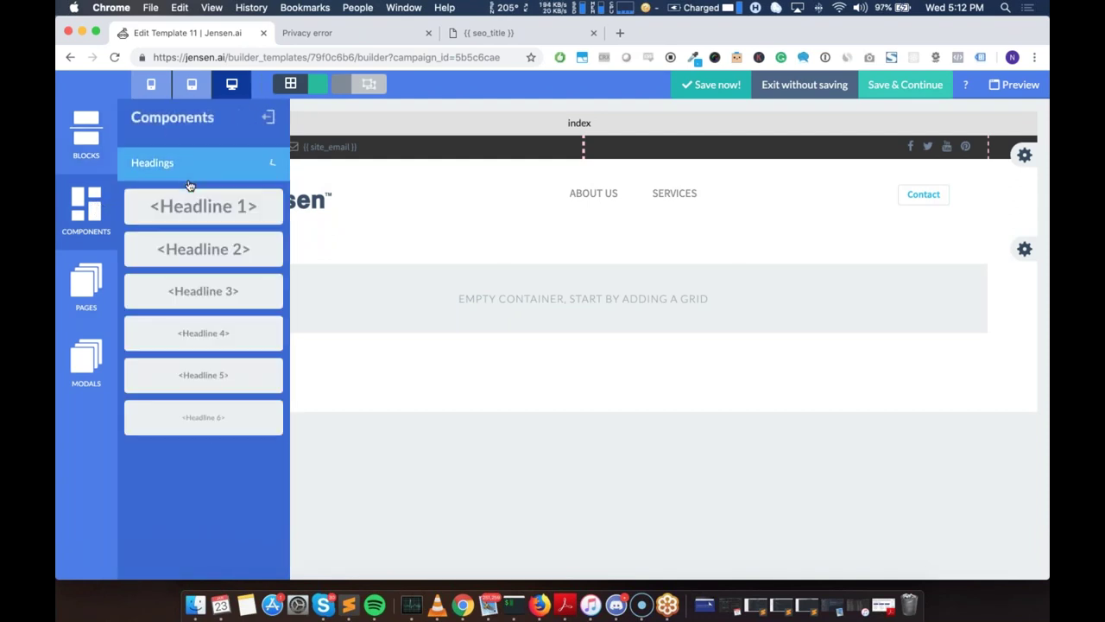
pyautogui.moveTo(203, 195); pyautogui.dragTo(446, 305)
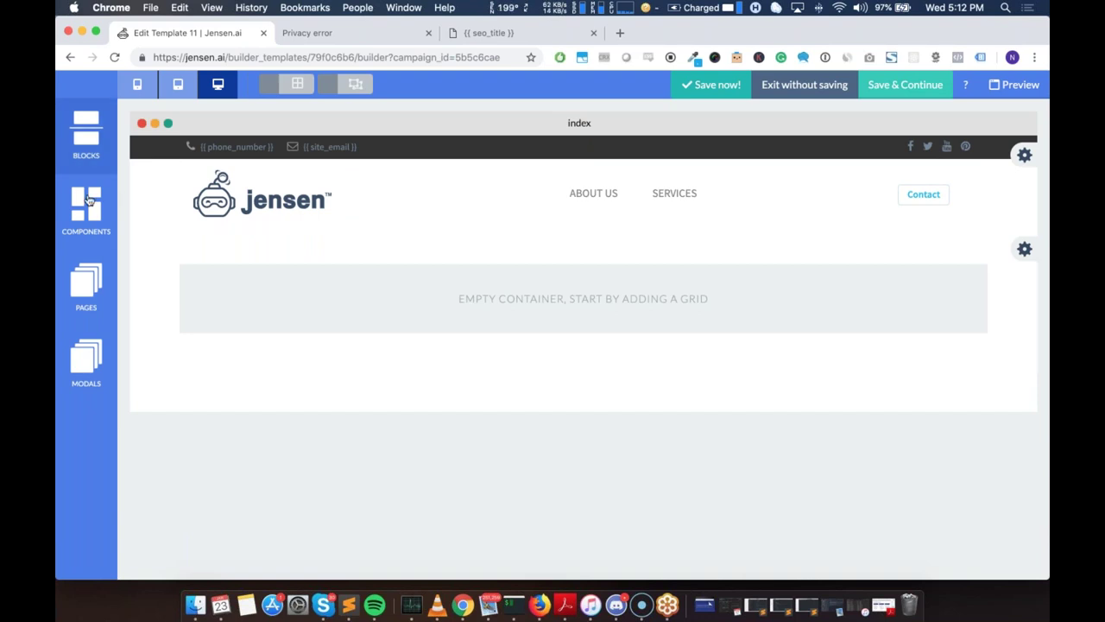
# Drop a 100% grid into the empty container and place a Headline 1 heading inside it.
pyautogui.click(86, 138)
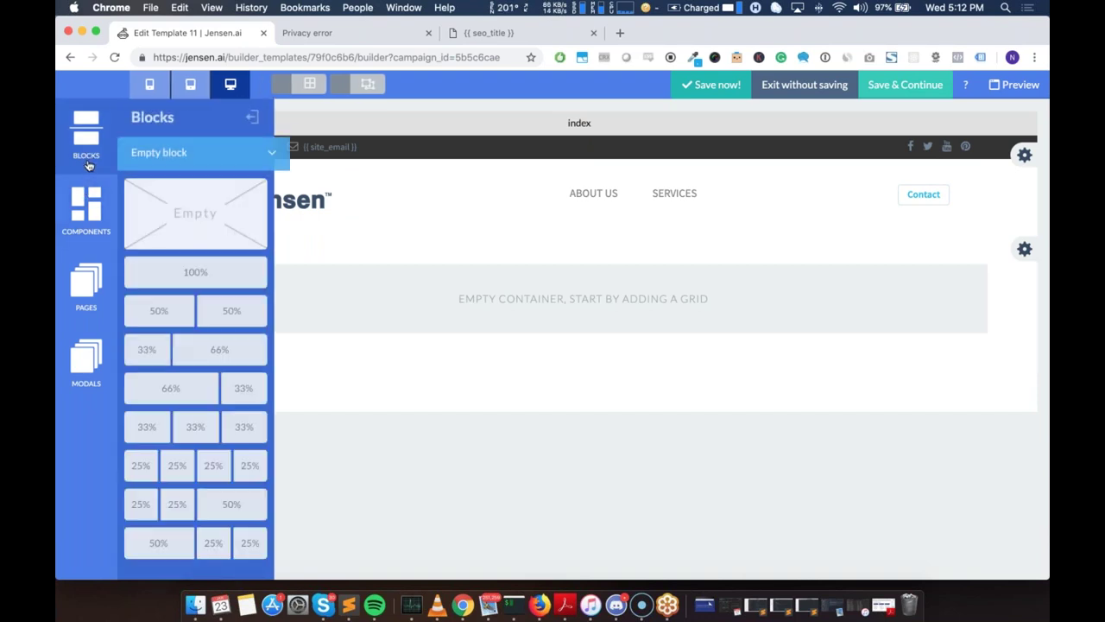
pyautogui.click(93, 205)
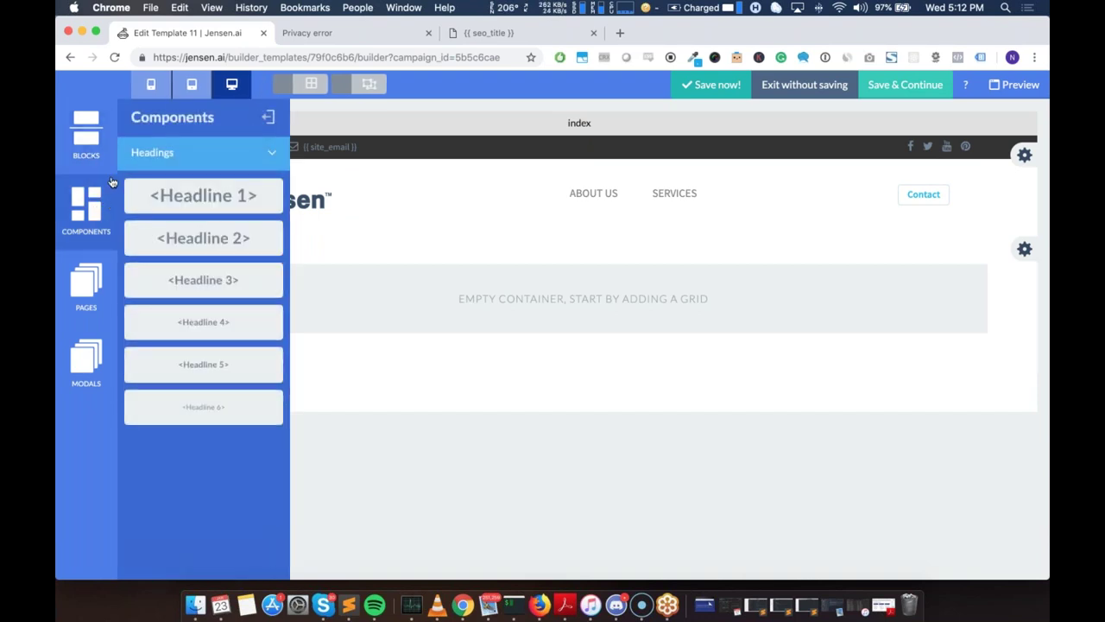
pyautogui.click(183, 154)
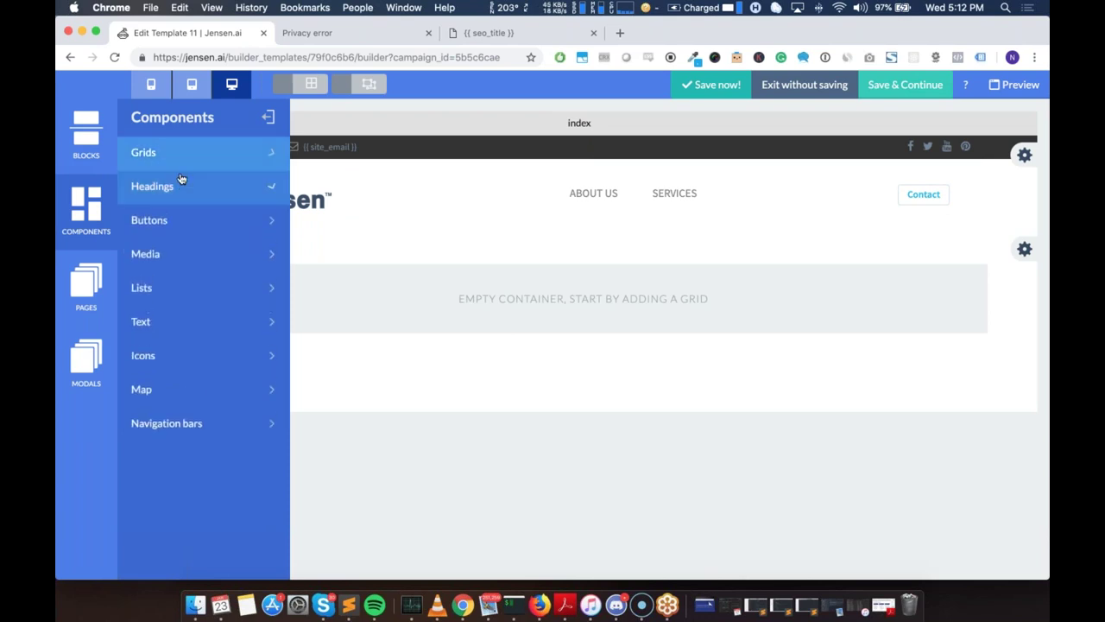
pyautogui.click(176, 156)
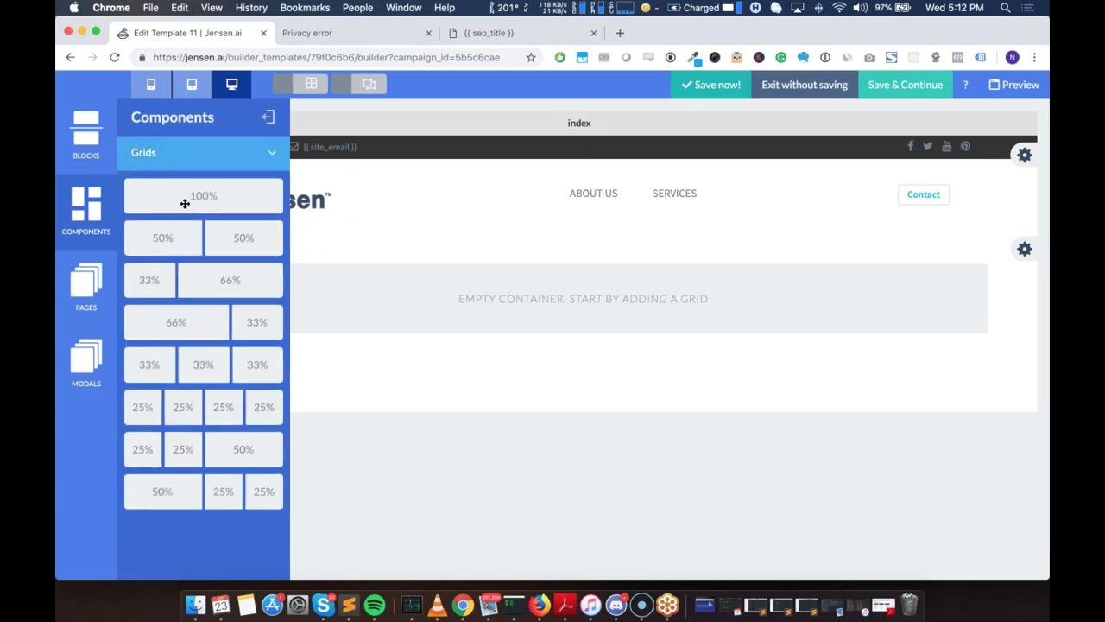
pyautogui.moveTo(184, 202); pyautogui.dragTo(570, 315)
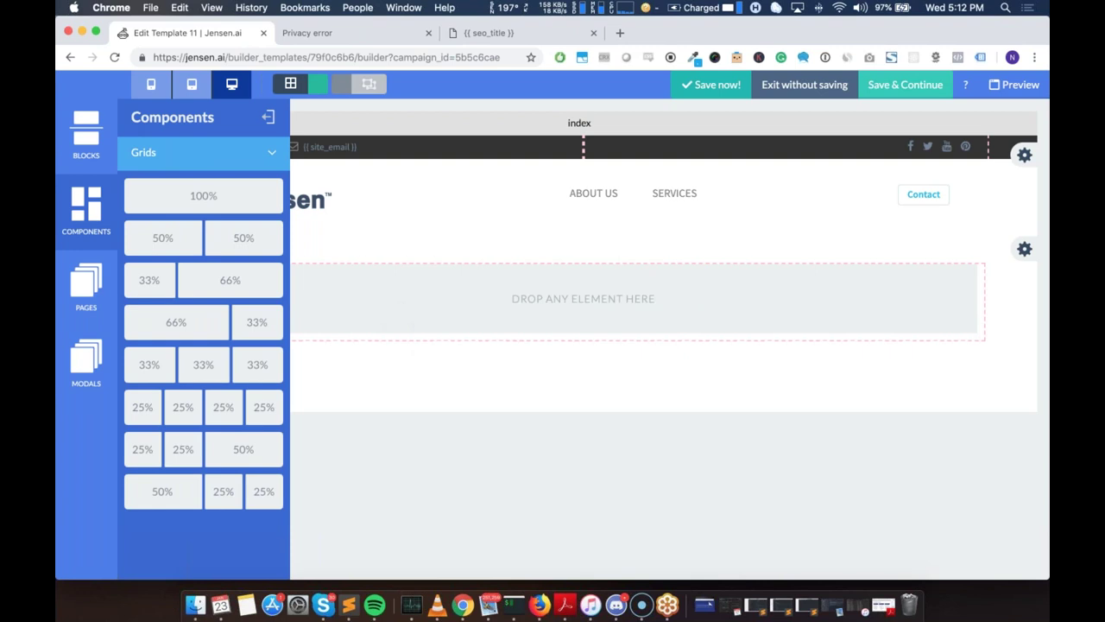
pyautogui.click(160, 167)
pyautogui.click(181, 192)
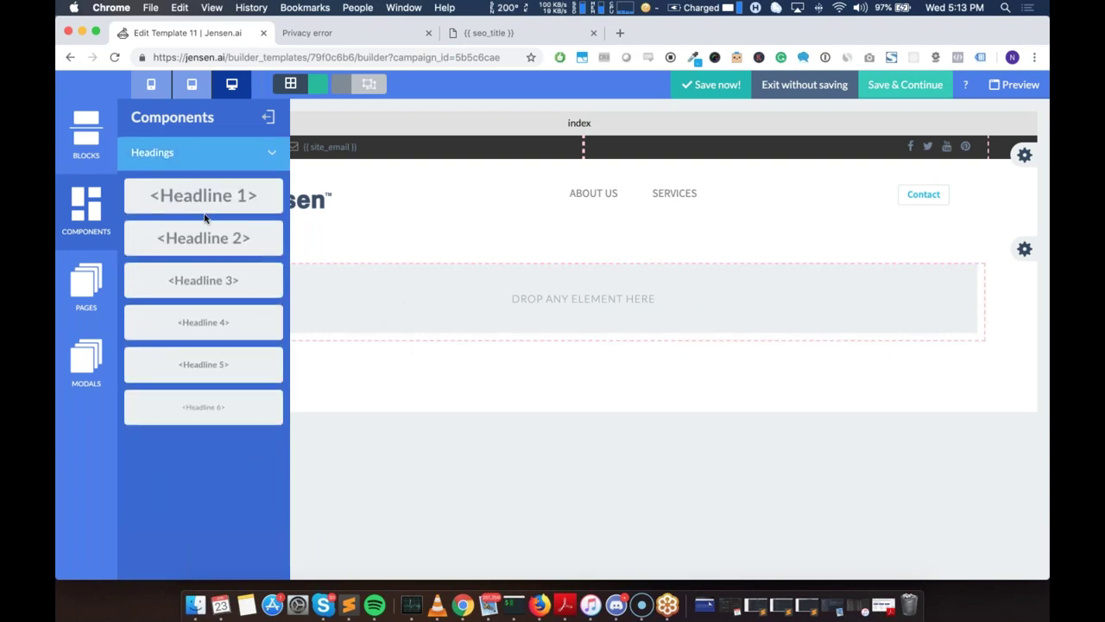
pyautogui.moveTo(175, 198); pyautogui.dragTo(393, 315)
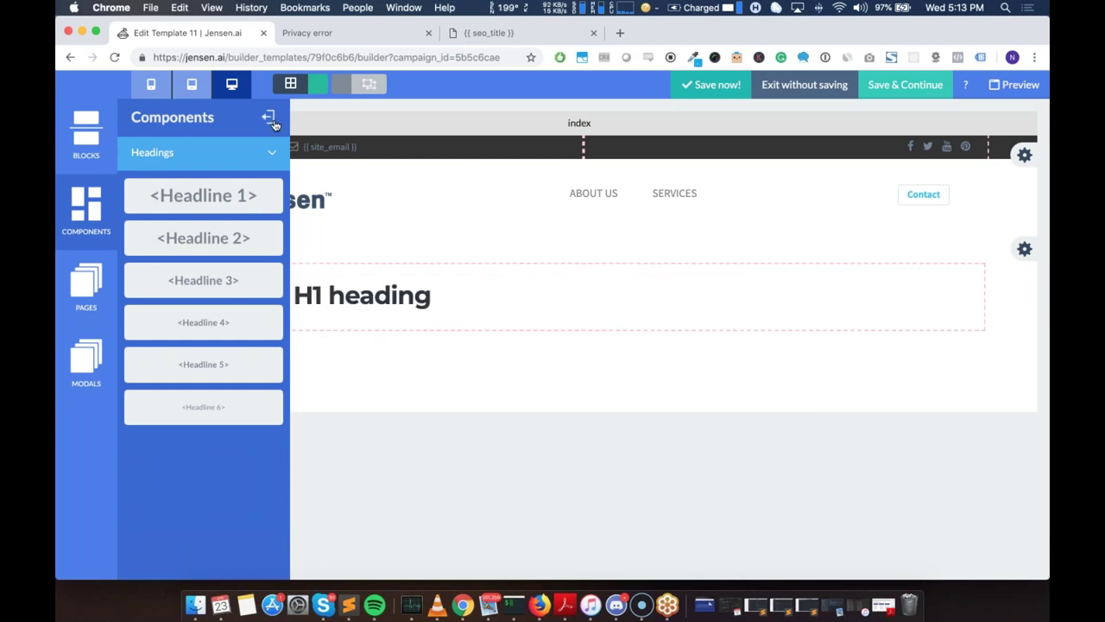
pyautogui.click(269, 118)
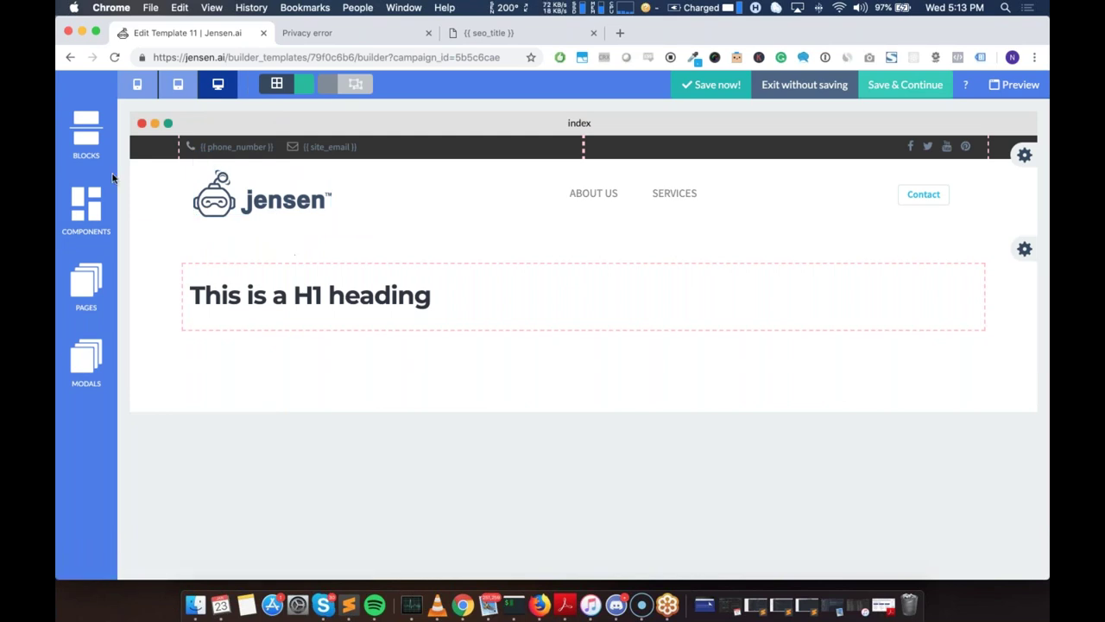
pyautogui.click(84, 154)
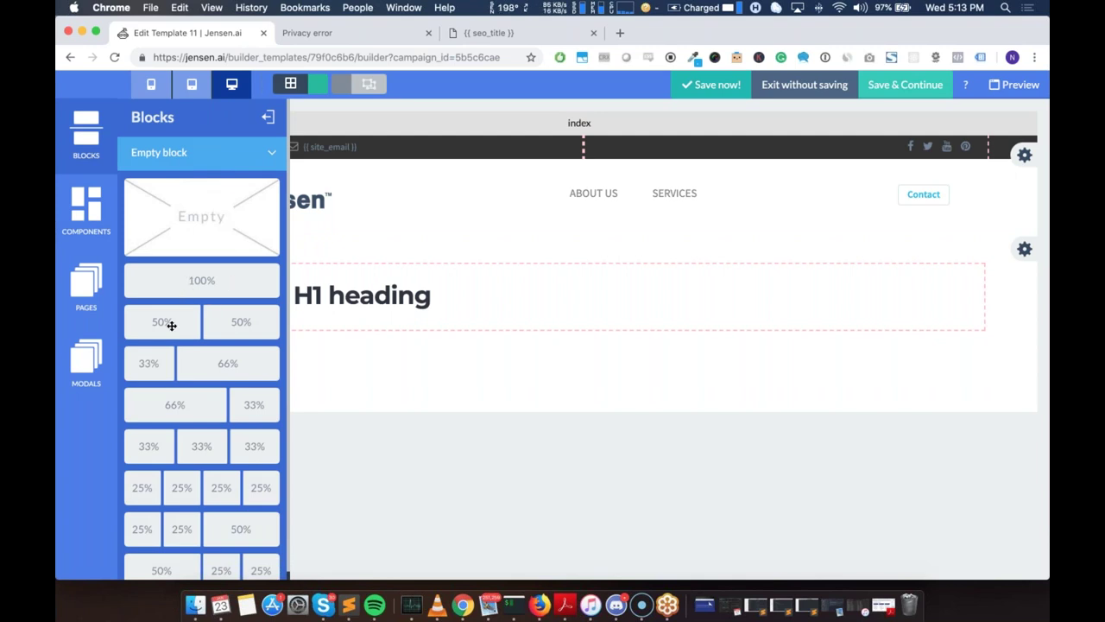
pyautogui.scroll(-1, 256, 430)
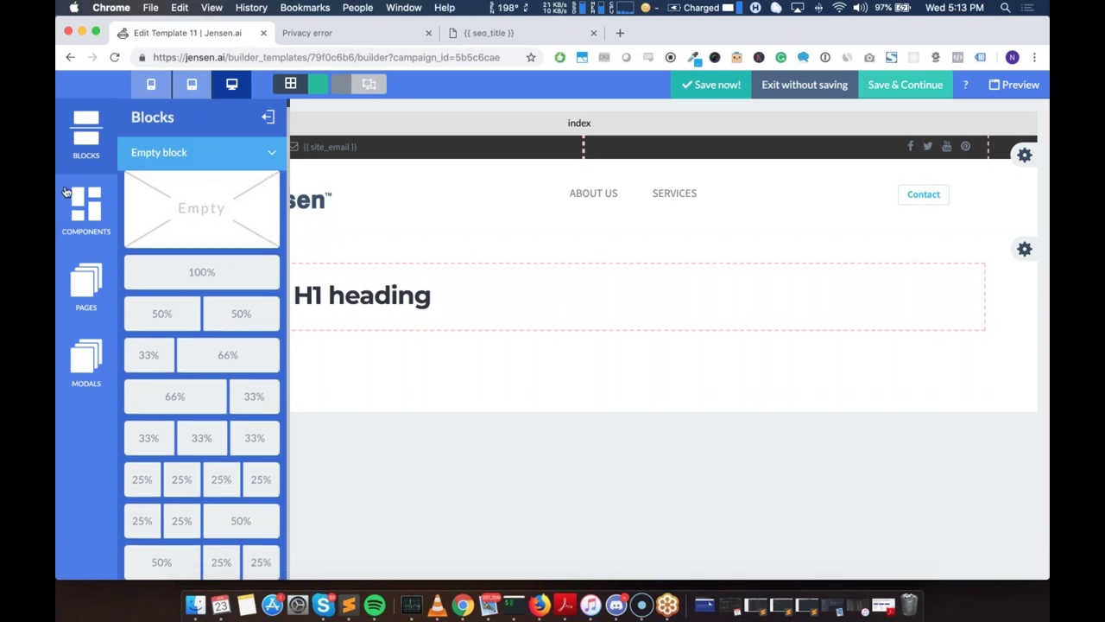
pyautogui.click(79, 204)
pyautogui.click(257, 151)
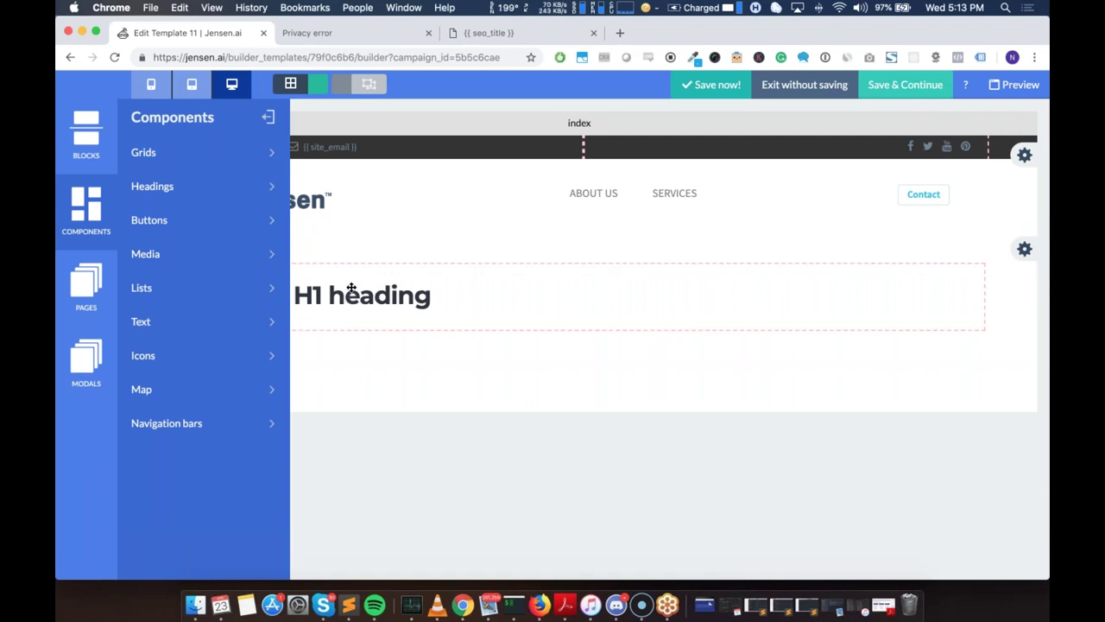
pyautogui.click(234, 256)
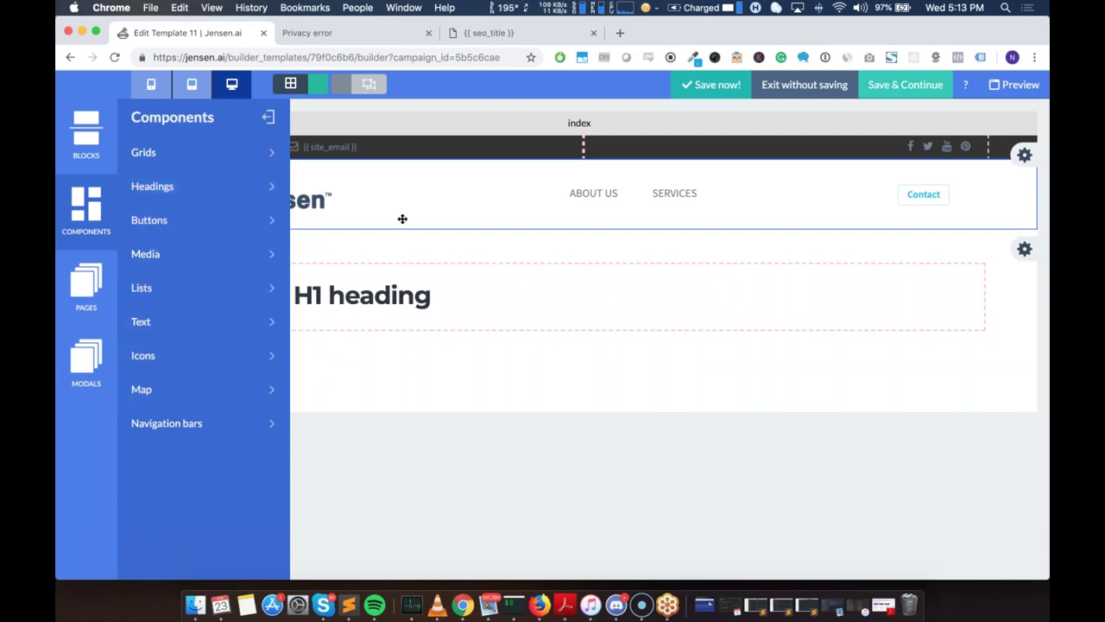
pyautogui.click(268, 119)
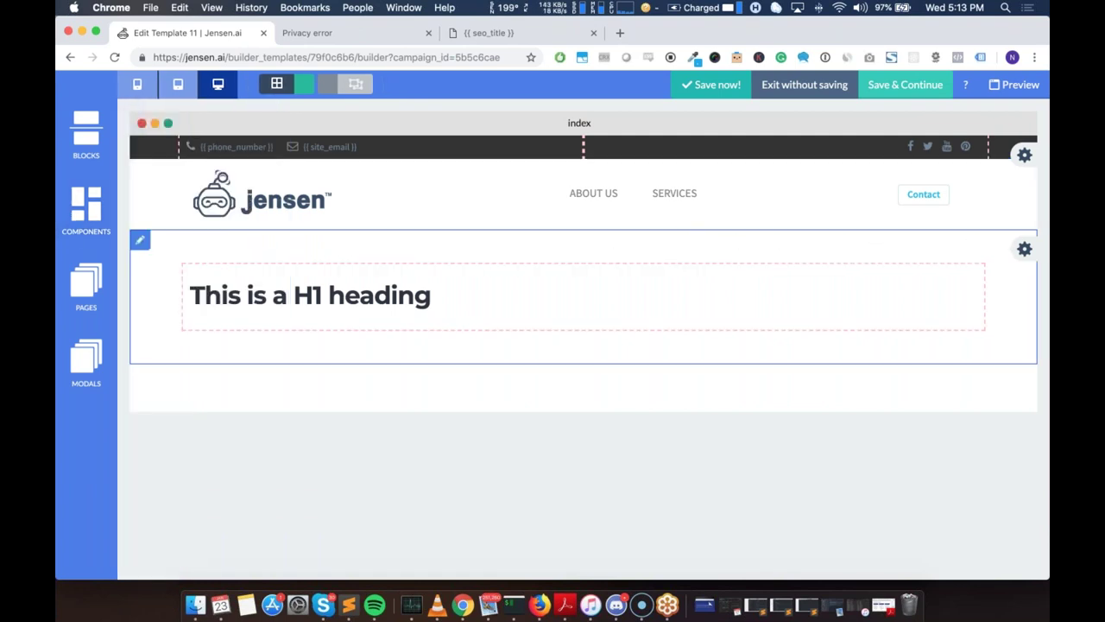
pyautogui.moveTo(1024, 248)
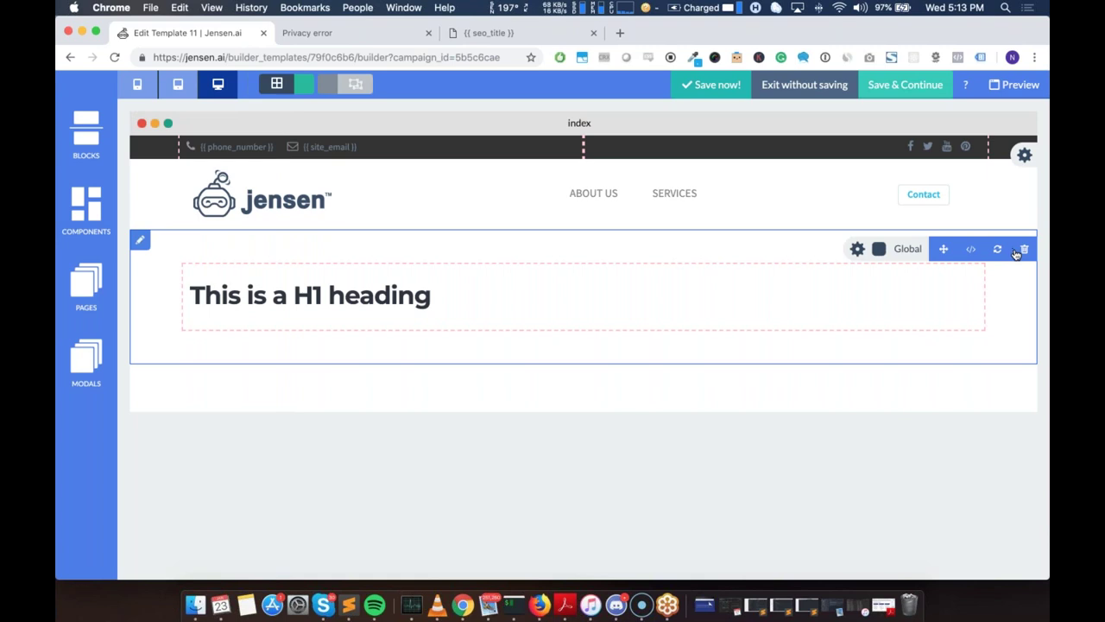
pyautogui.click(1016, 250)
pyautogui.click(646, 240)
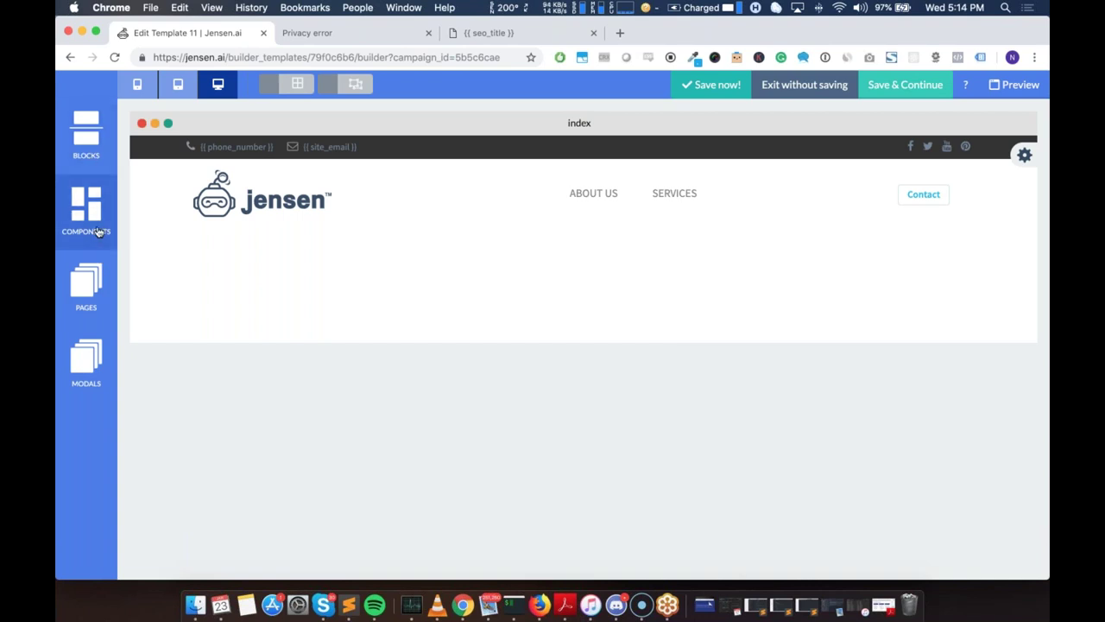
pyautogui.click(97, 231)
pyautogui.click(87, 134)
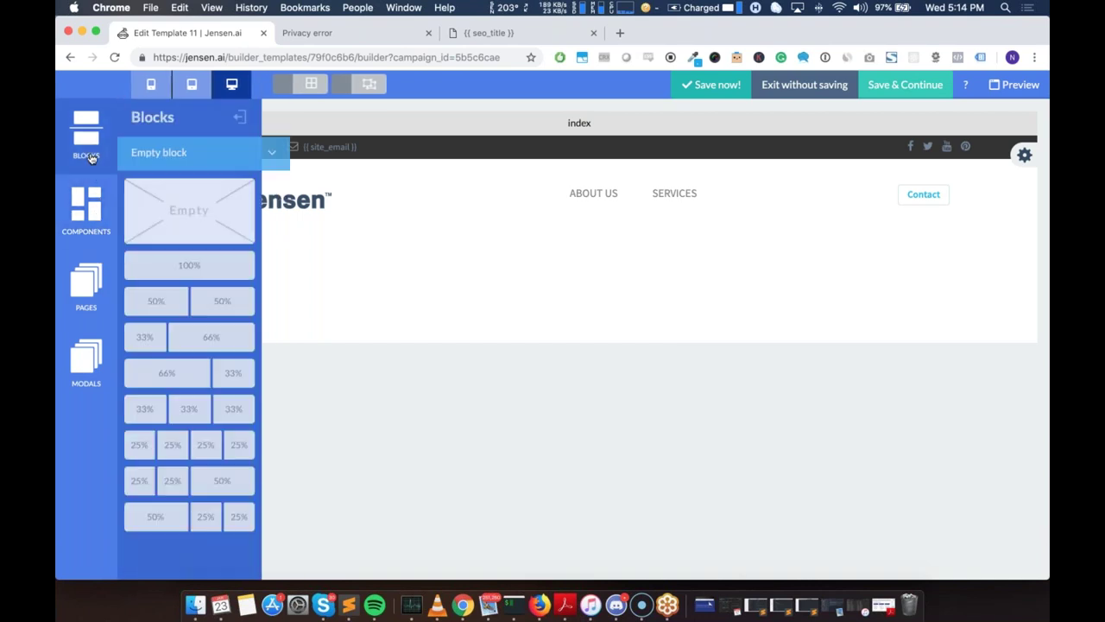
pyautogui.click(274, 160)
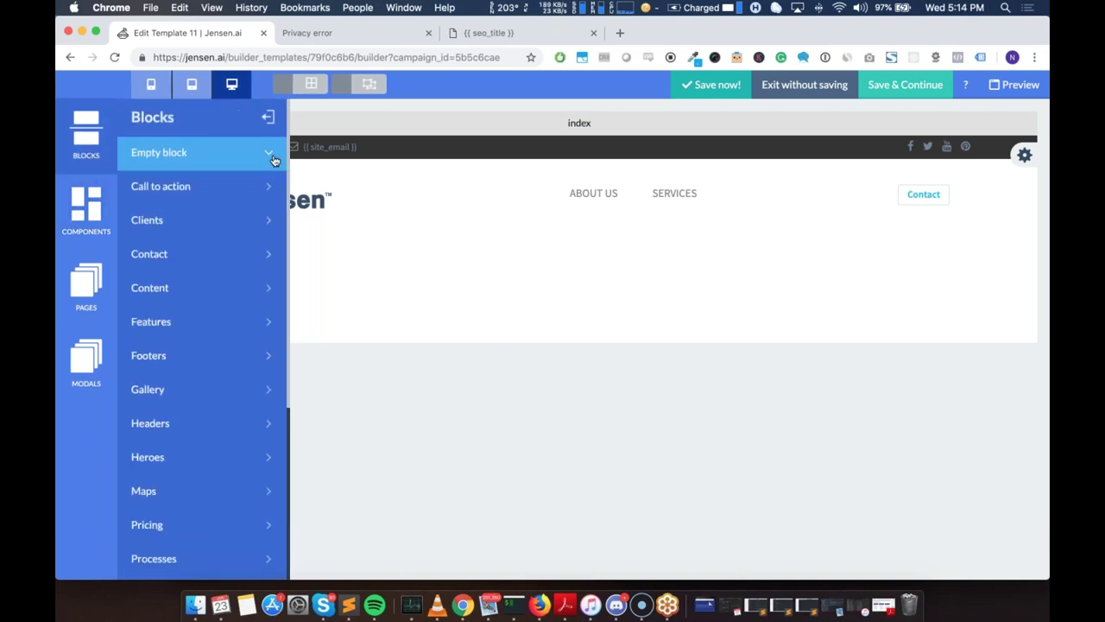
pyautogui.click(189, 316)
pyautogui.click(188, 318)
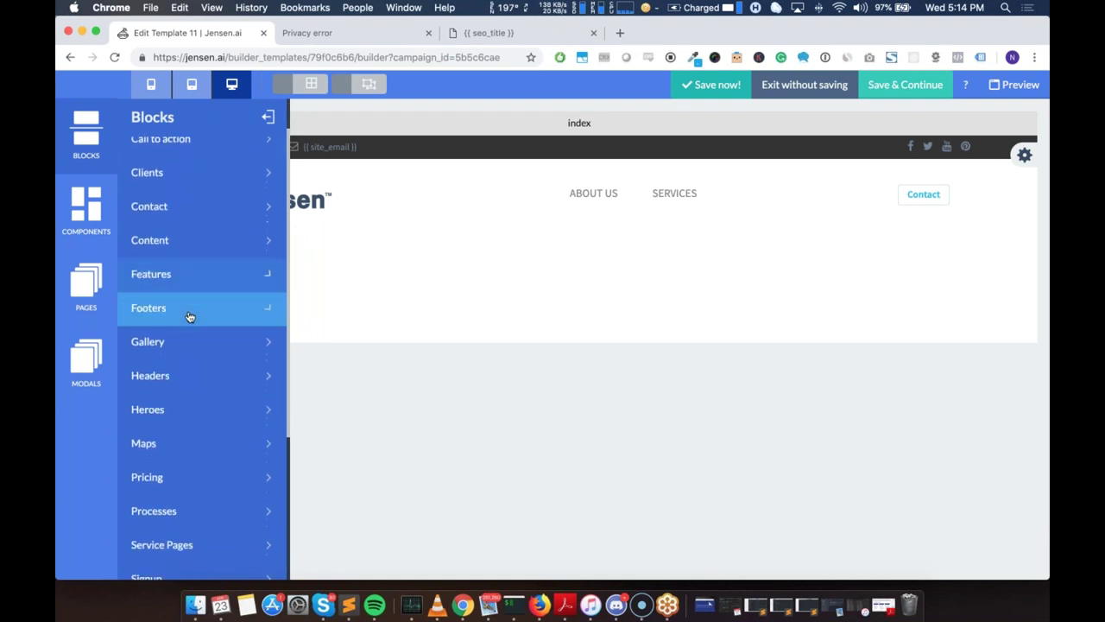
pyautogui.click(177, 360)
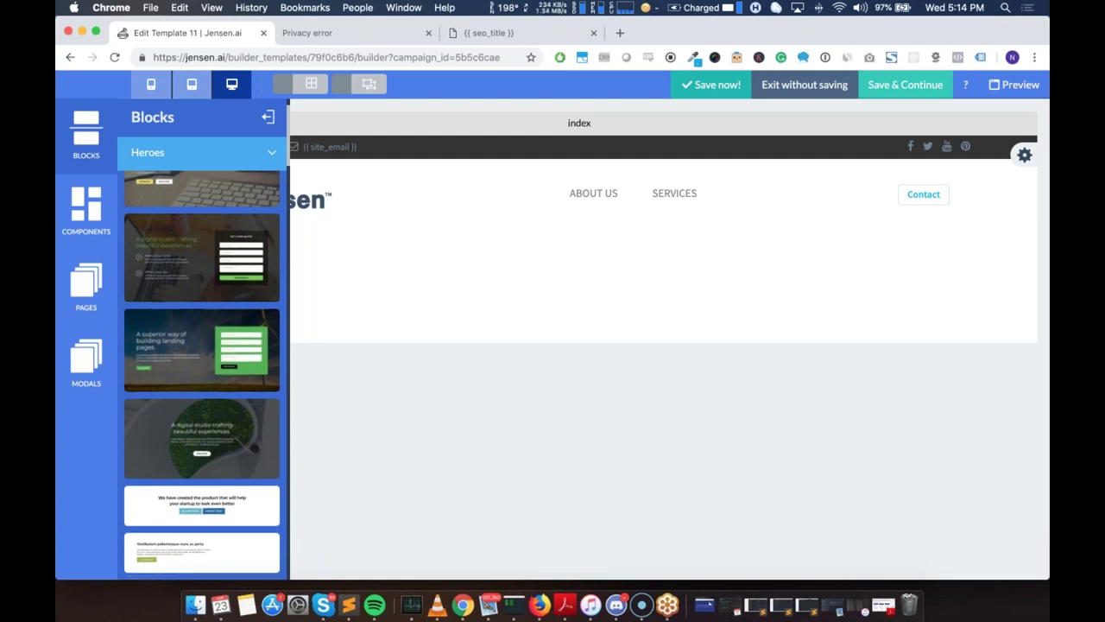
pyautogui.scroll(-15, 202, 375)
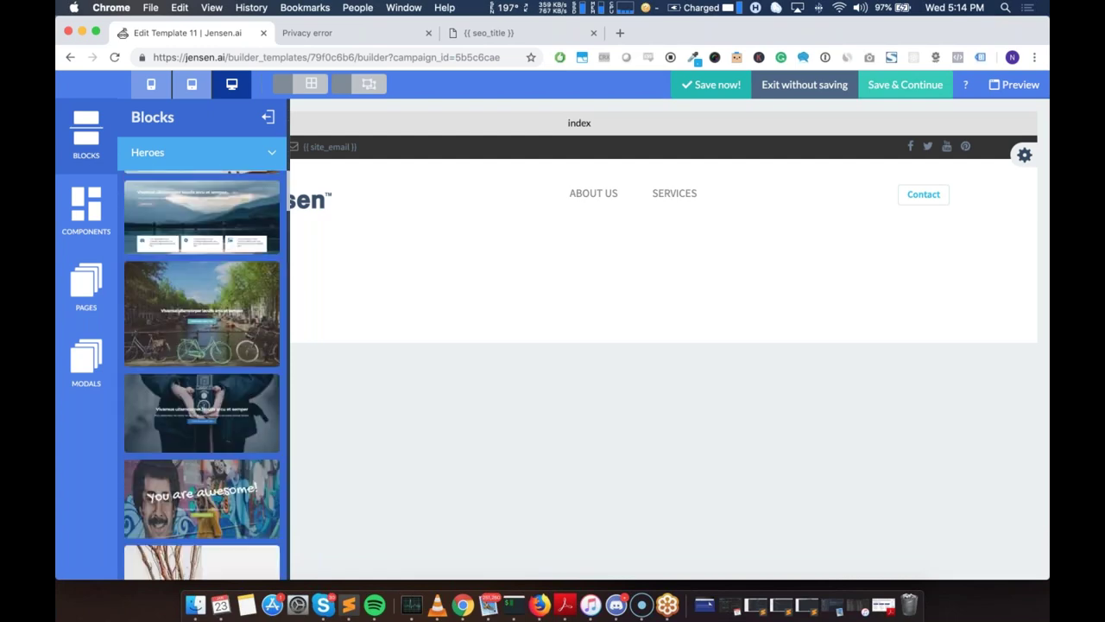
pyautogui.scroll(-15, 202, 374)
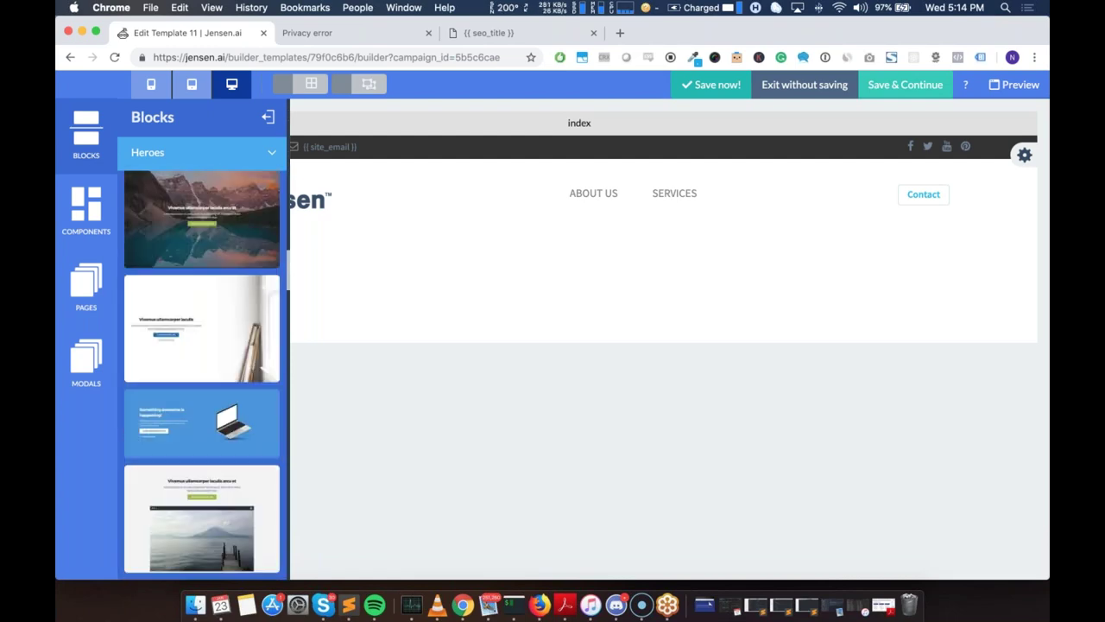
pyautogui.scroll(-15, 202, 375)
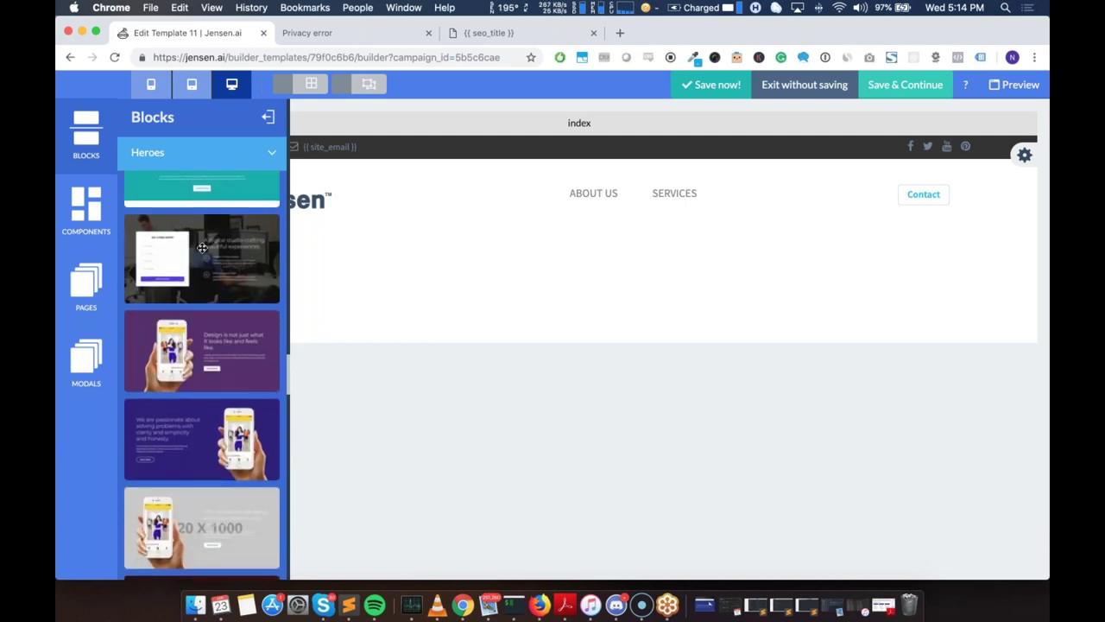
pyautogui.scroll(-15, 201, 248)
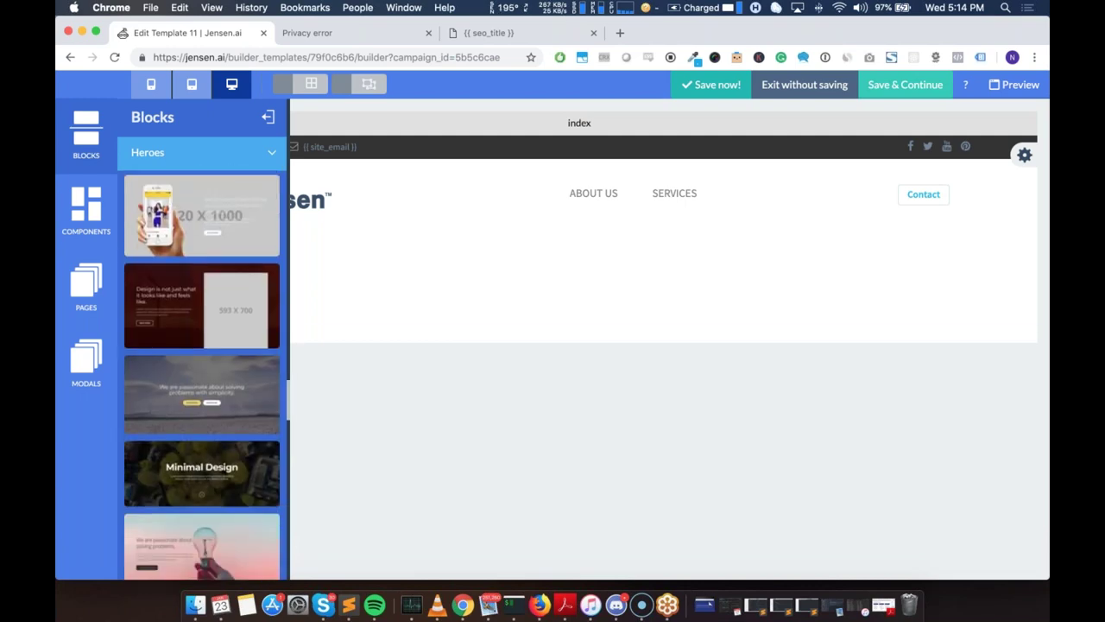
pyautogui.scroll(-10, 201, 275)
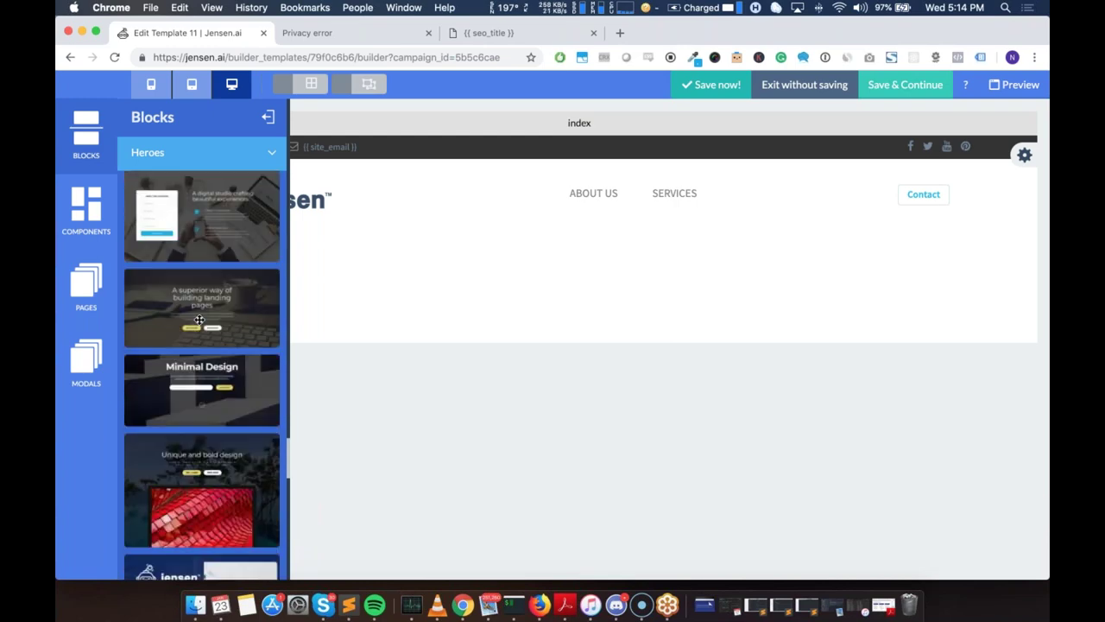
pyautogui.scroll(-15, 199, 319)
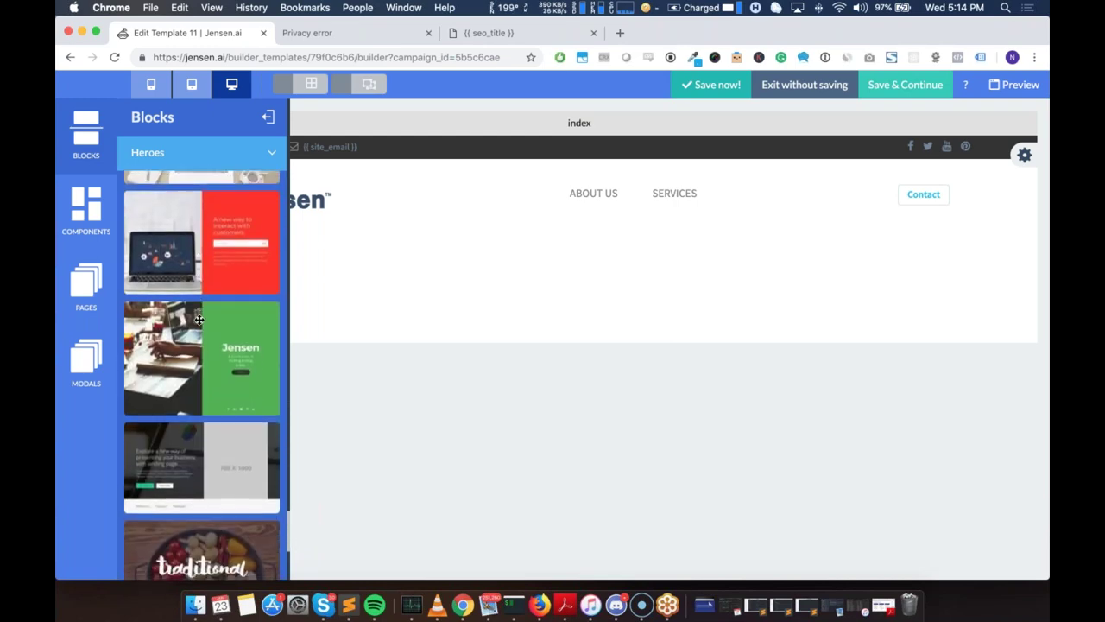
pyautogui.scroll(-5, 217, 311)
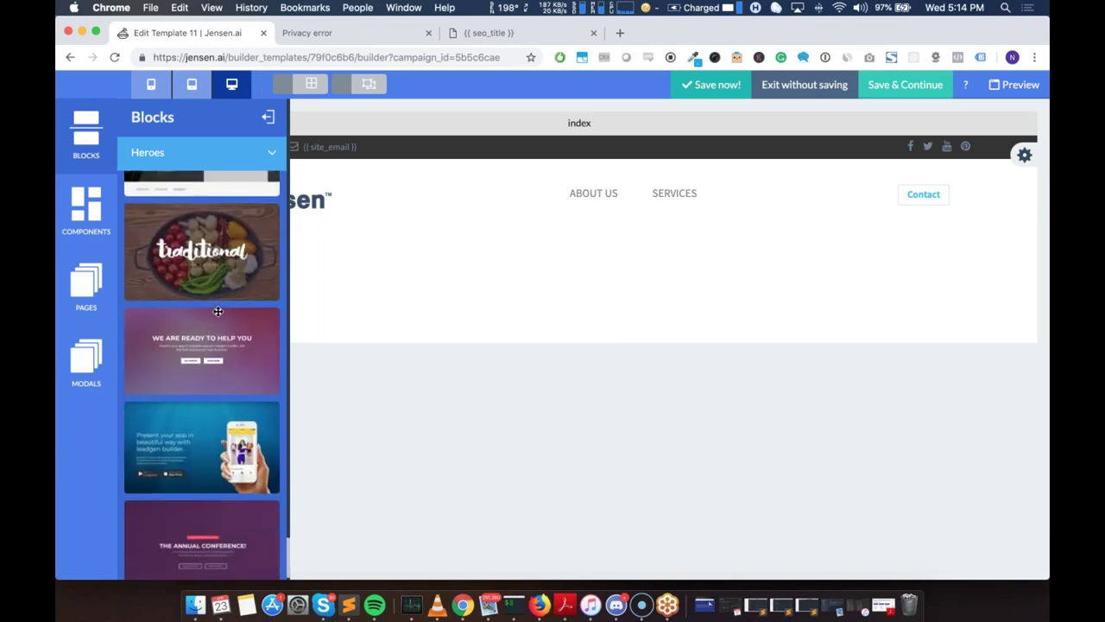
pyautogui.scroll(-10, 217, 311)
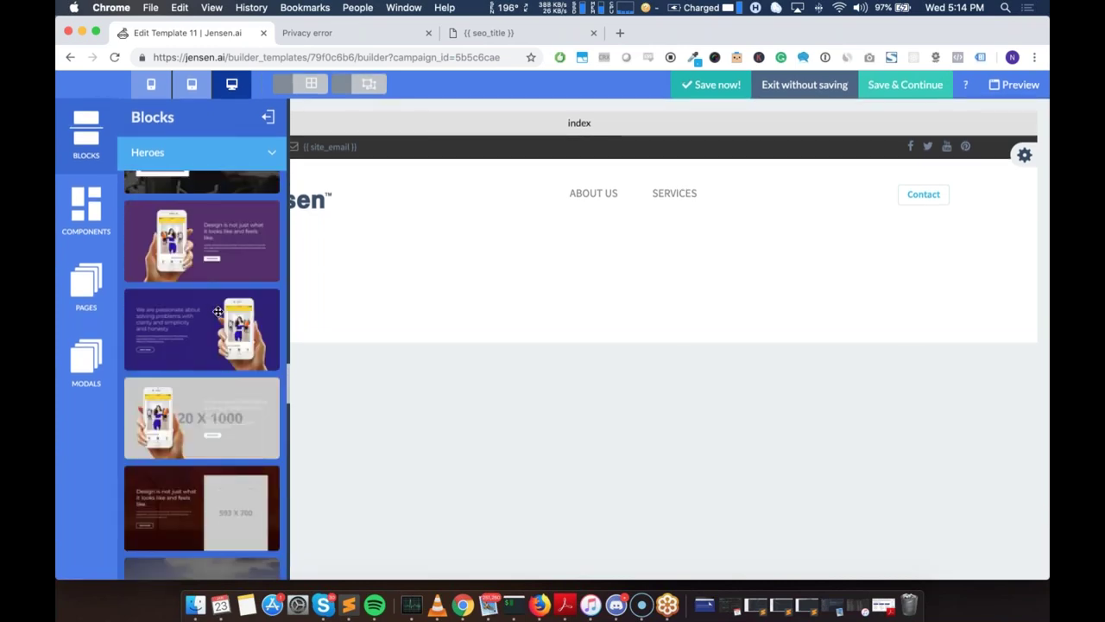
pyautogui.scroll(-10, 217, 311)
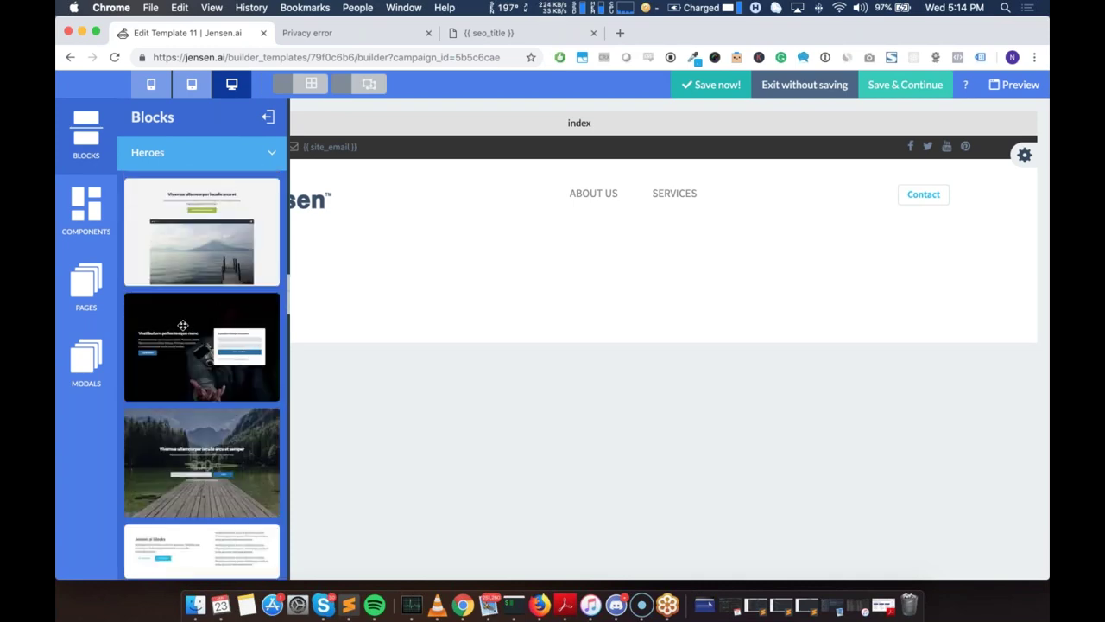
pyautogui.scroll(-6, 189, 320)
pyautogui.scroll(-10, 190, 320)
pyautogui.scroll(1, 189, 320)
# Add the wind-turbine 'A superior way of building landing pages' hero with green contact form, then browse Features.
pyautogui.moveTo(190, 336); pyautogui.dragTo(549, 244)
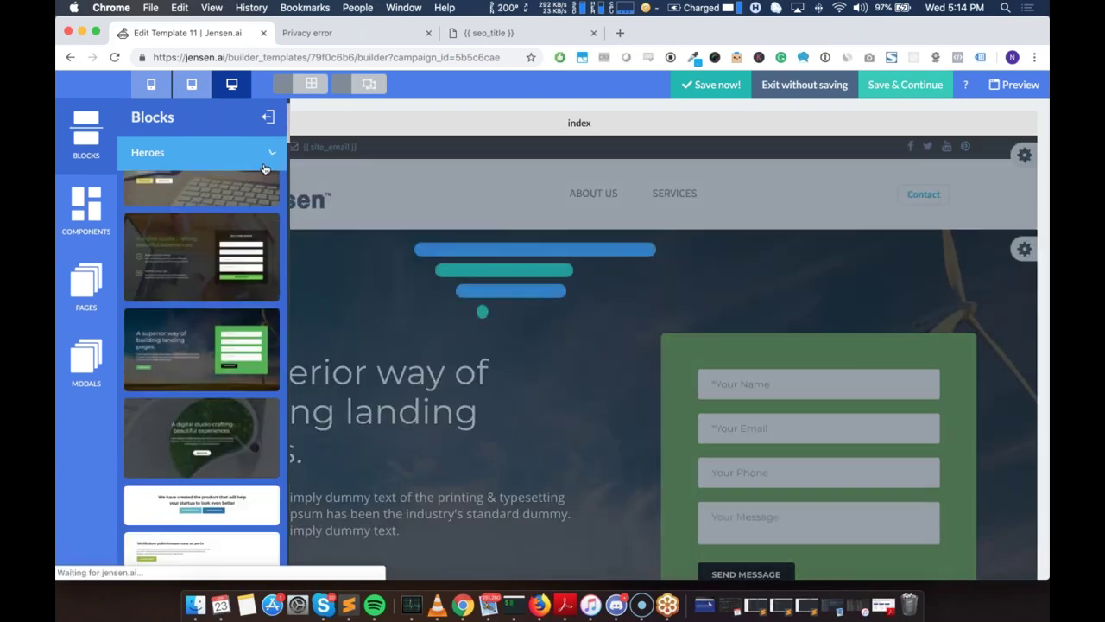
pyautogui.click(271, 152)
pyautogui.scroll(-3, 663, 337)
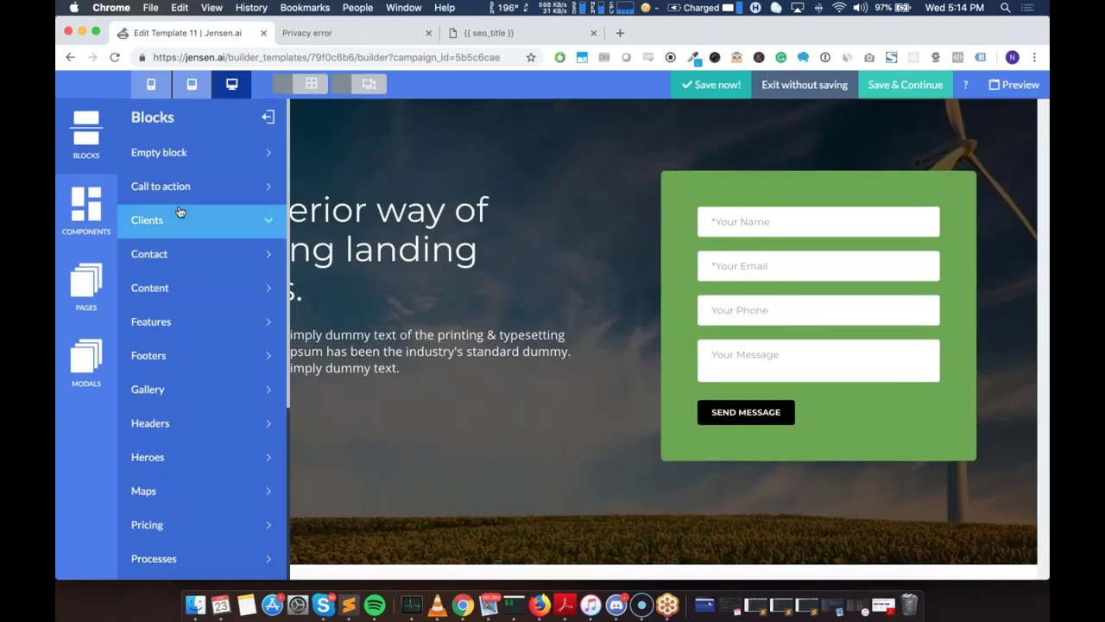
pyautogui.click(222, 327)
pyautogui.scroll(-6, 201, 310)
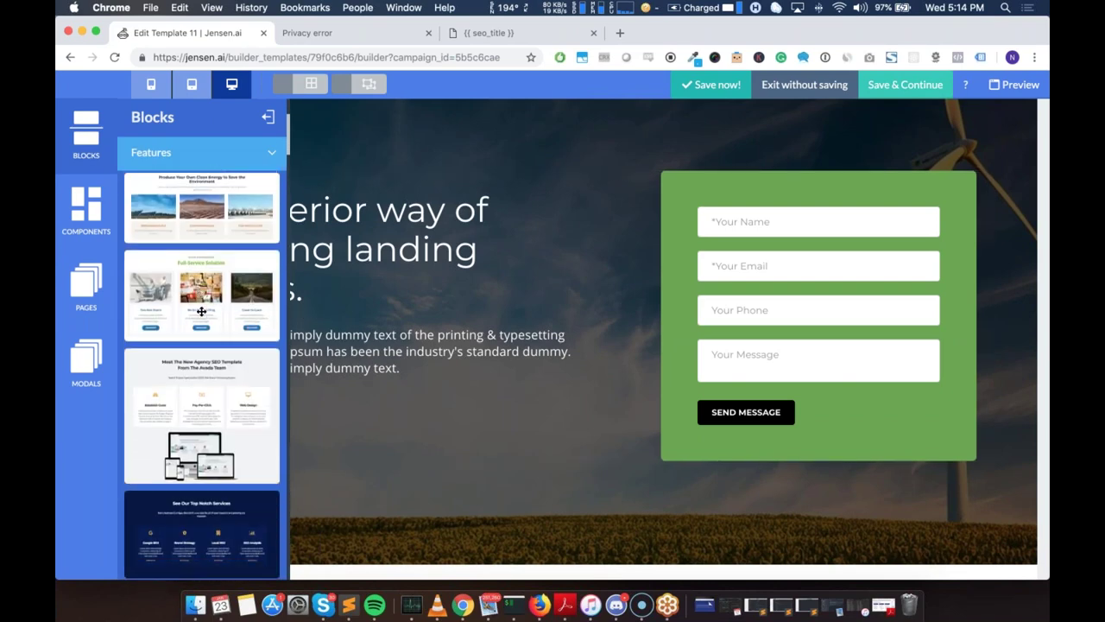
pyautogui.scroll(-7, 201, 311)
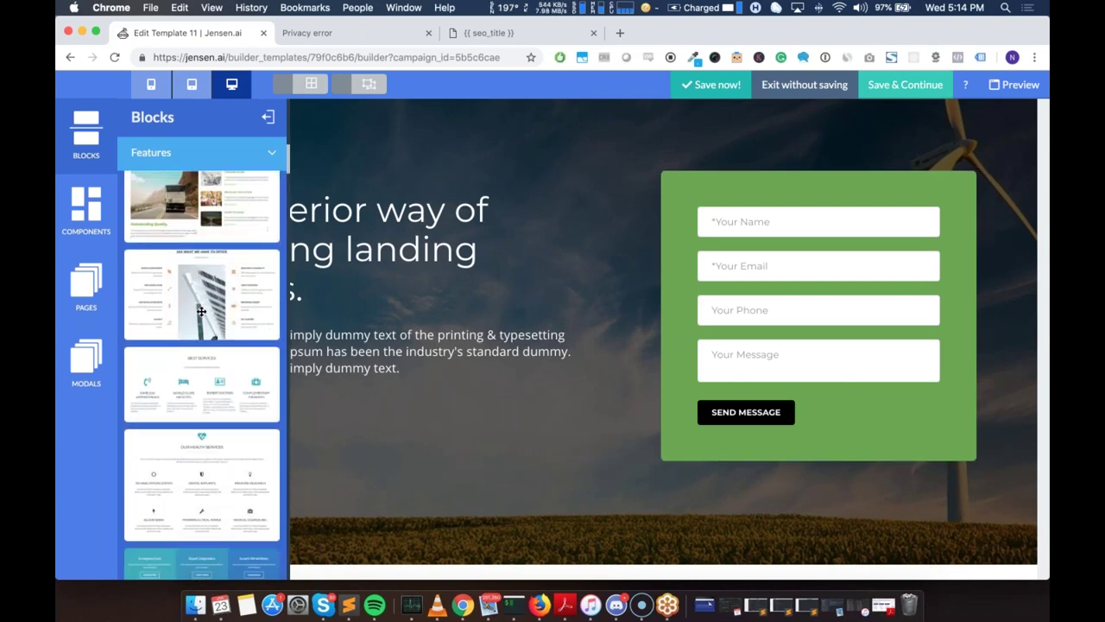
pyautogui.scroll(-4, 201, 310)
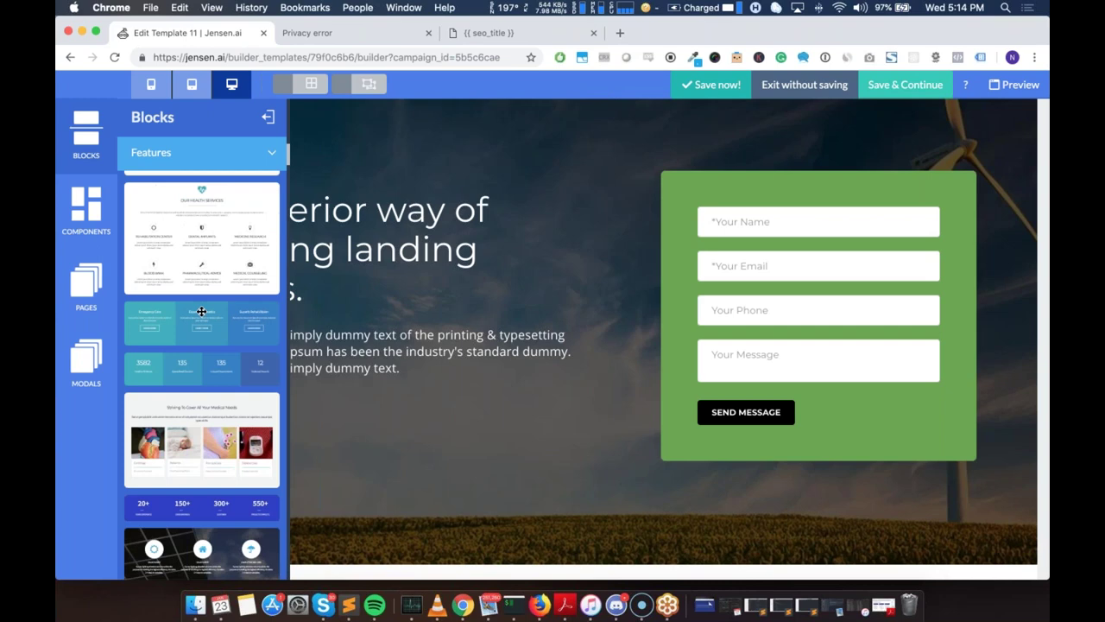
# Add the Emergency Care / Expert Diagnostics / Superb Rehabilitation features row and move it under the hero.
pyautogui.moveTo(201, 316); pyautogui.dragTo(448, 544)
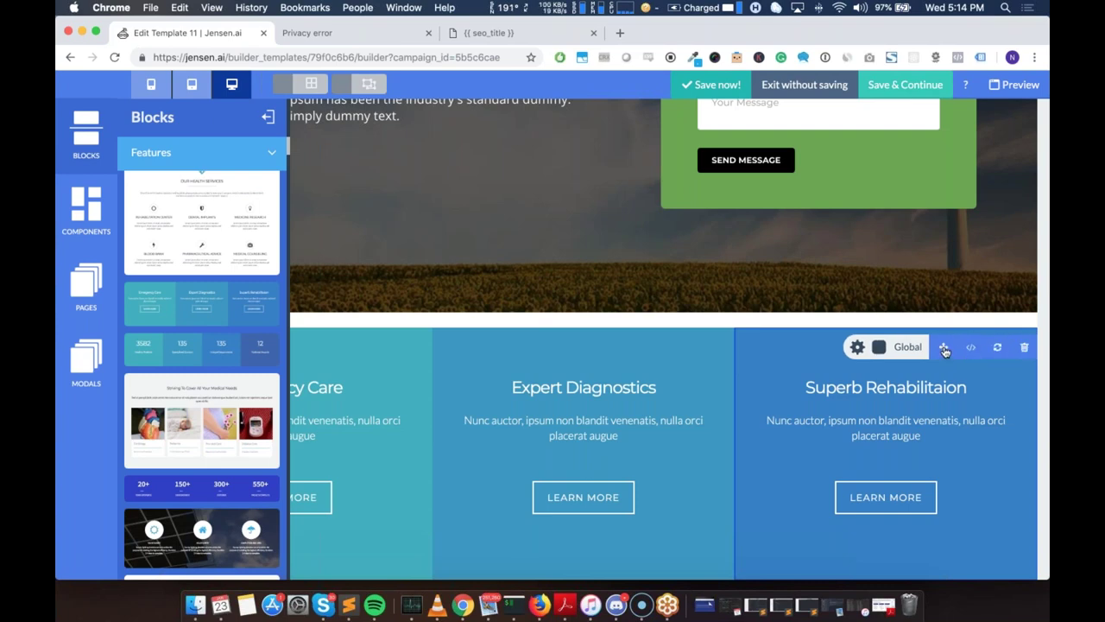
pyautogui.moveTo(944, 349); pyautogui.dragTo(941, 138)
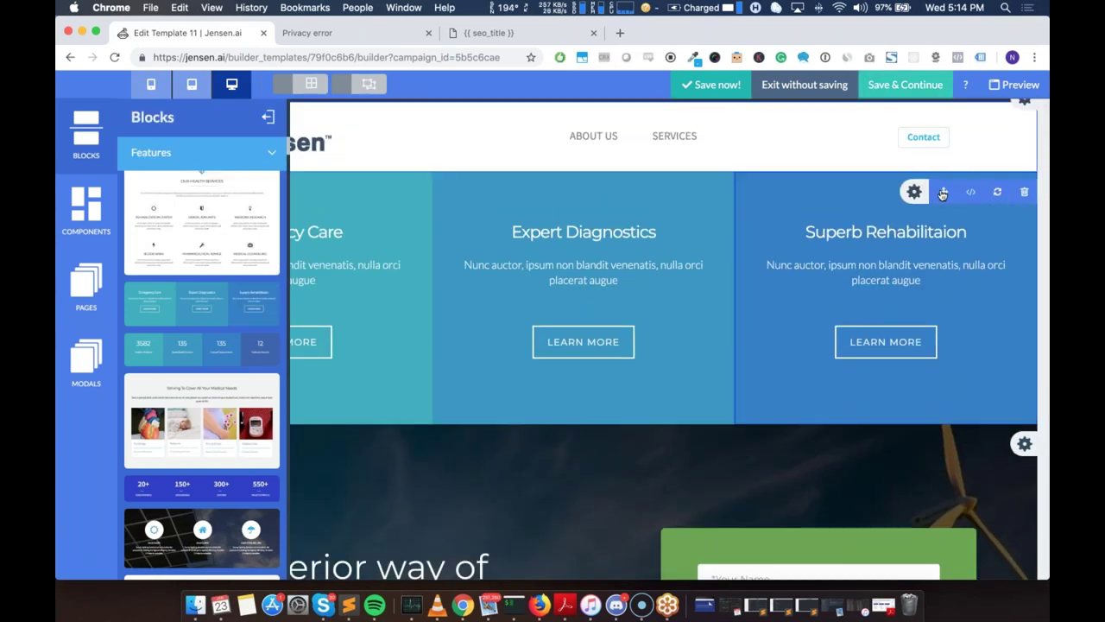
pyautogui.moveTo(942, 193); pyautogui.dragTo(928, 466)
pyautogui.scroll(3, 560, 304)
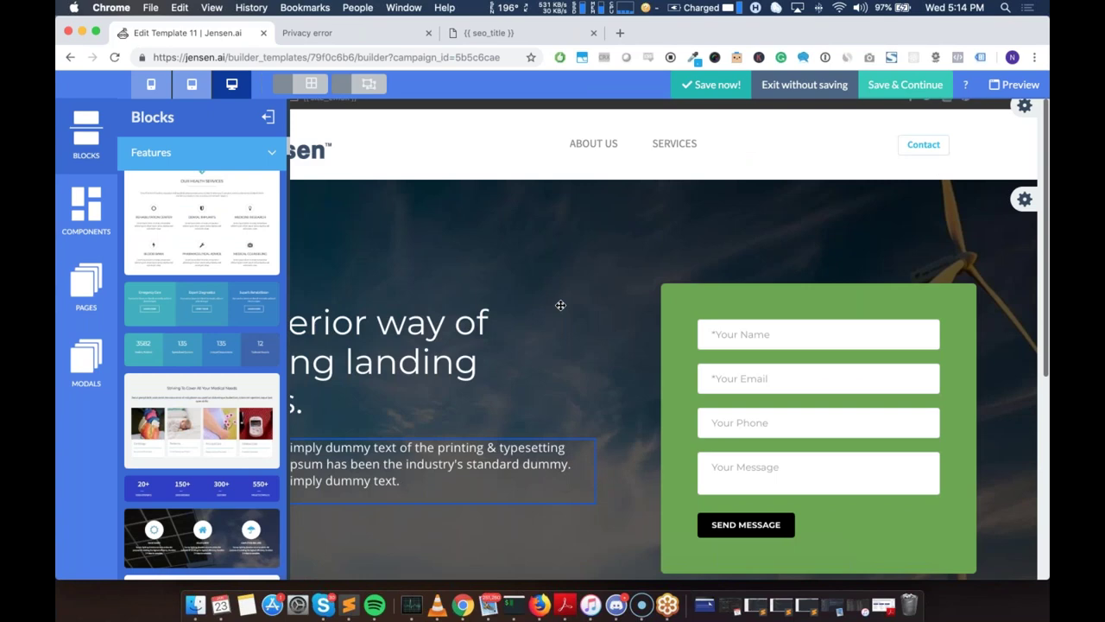
pyautogui.scroll(-5, 344, 287)
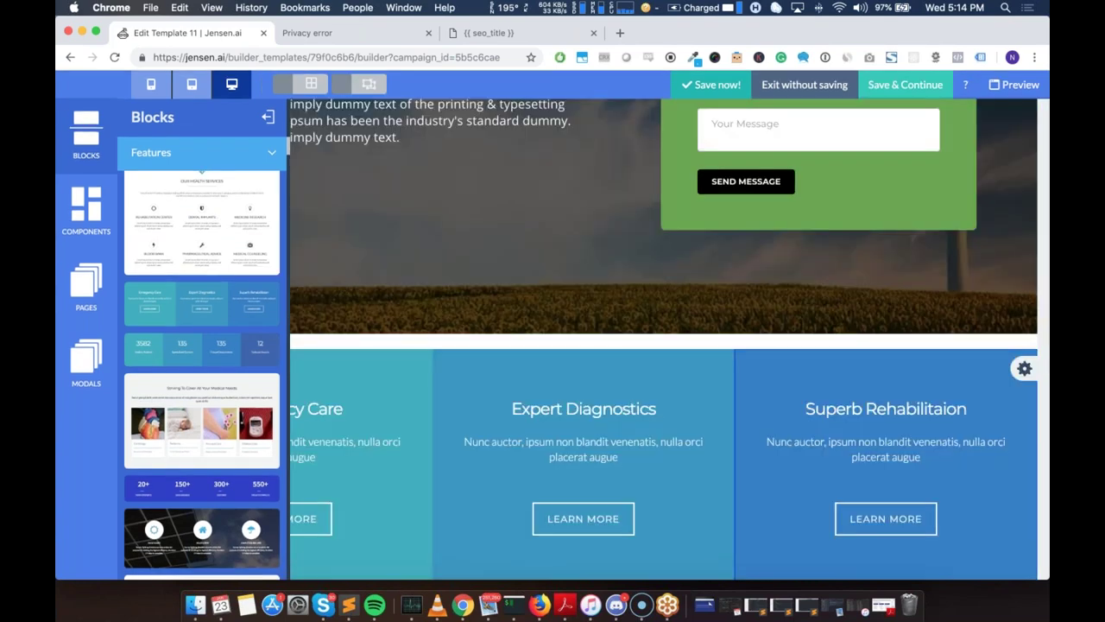
pyautogui.click(275, 155)
pyautogui.scroll(-1, 198, 311)
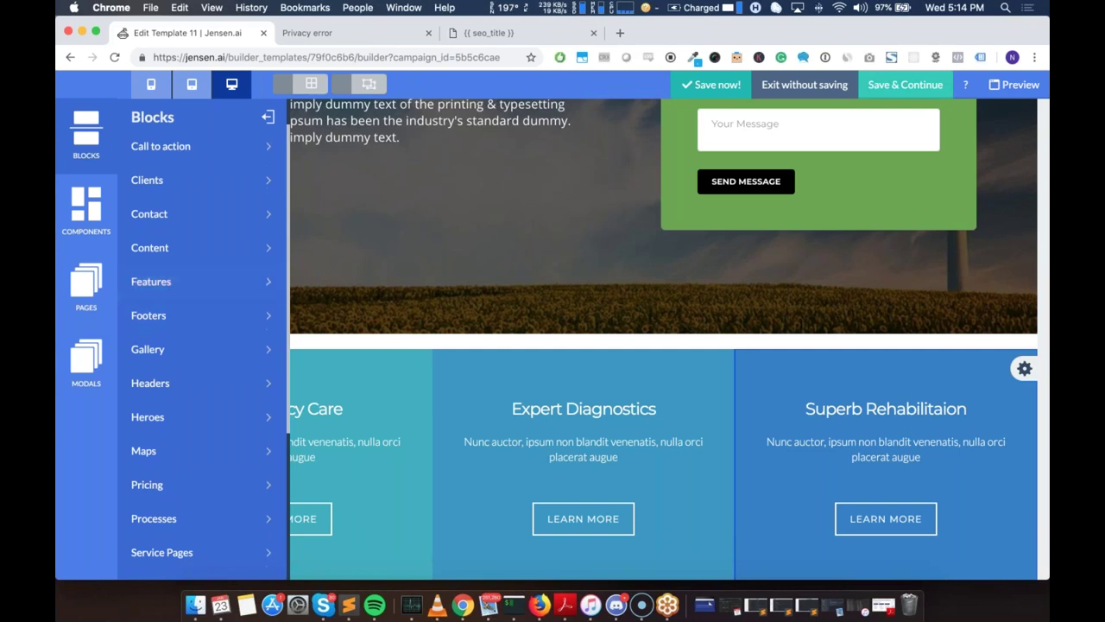
# Google 'los angeles land scaping companies' in a spare tab and open the Garden of Eva result in a new tab.
pyautogui.click(358, 34)
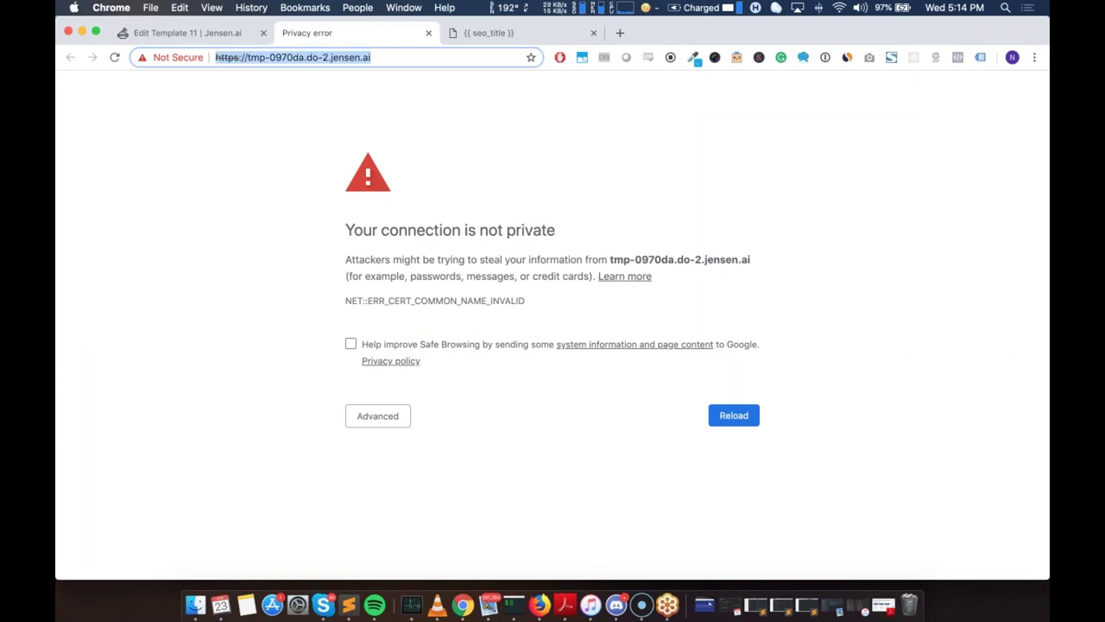
pyautogui.write('los angeles land')
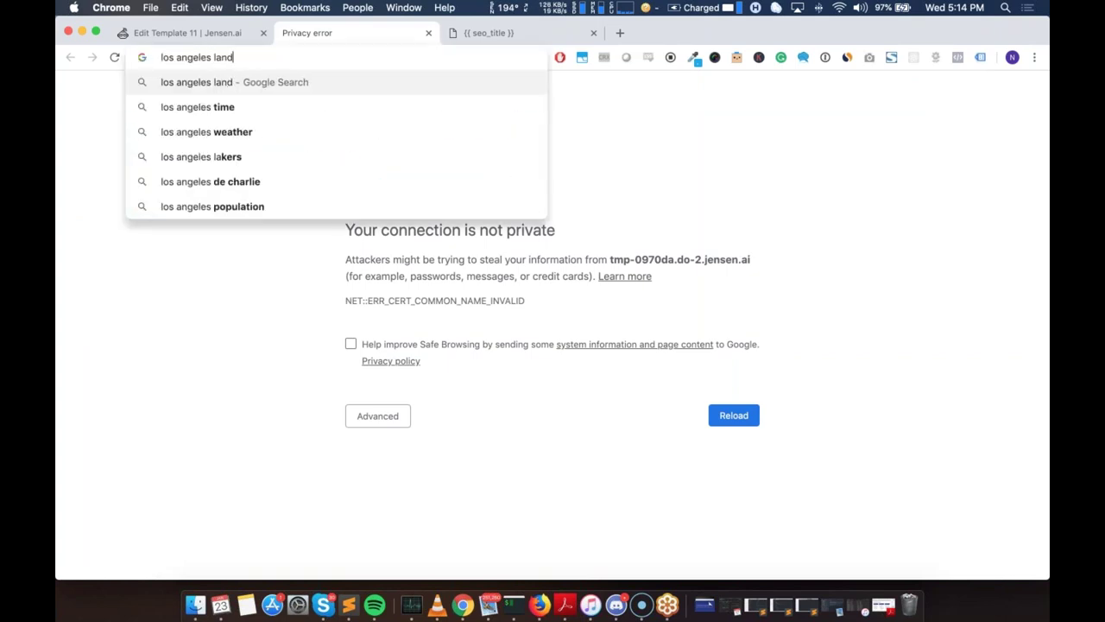
pyautogui.write(' scaping companies')
pyautogui.press('Return')
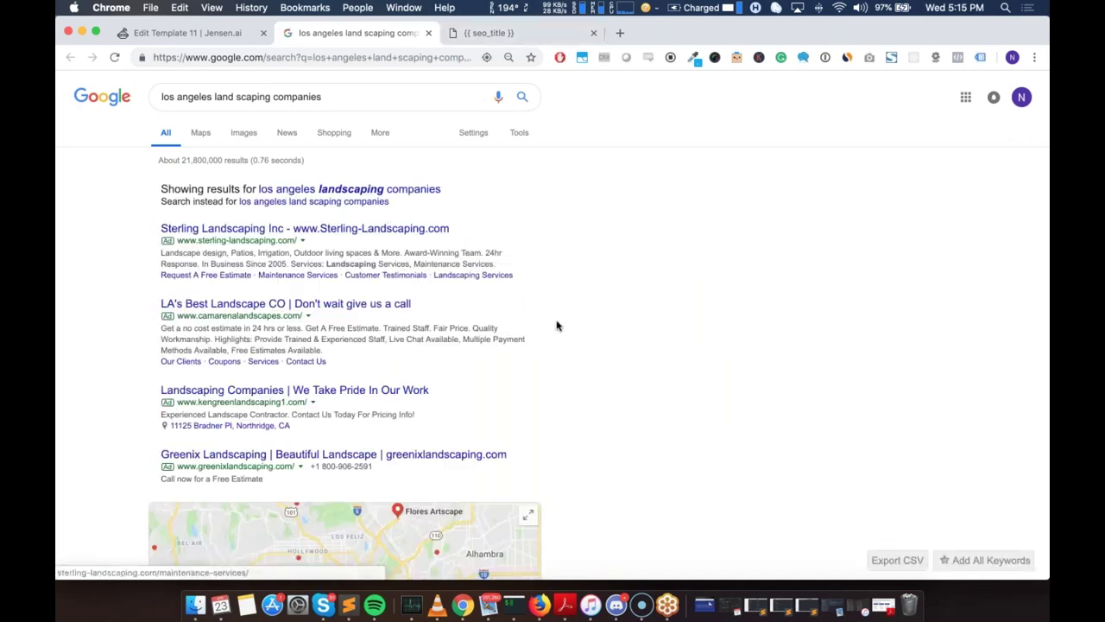
pyautogui.scroll(-10, 556, 325)
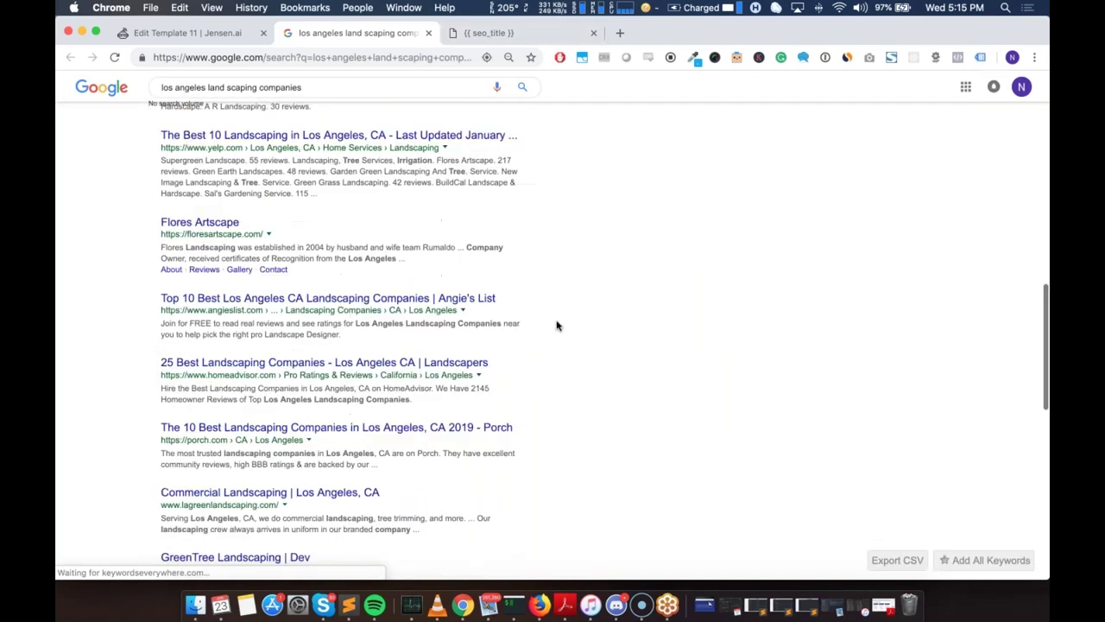
pyautogui.scroll(2, 557, 325)
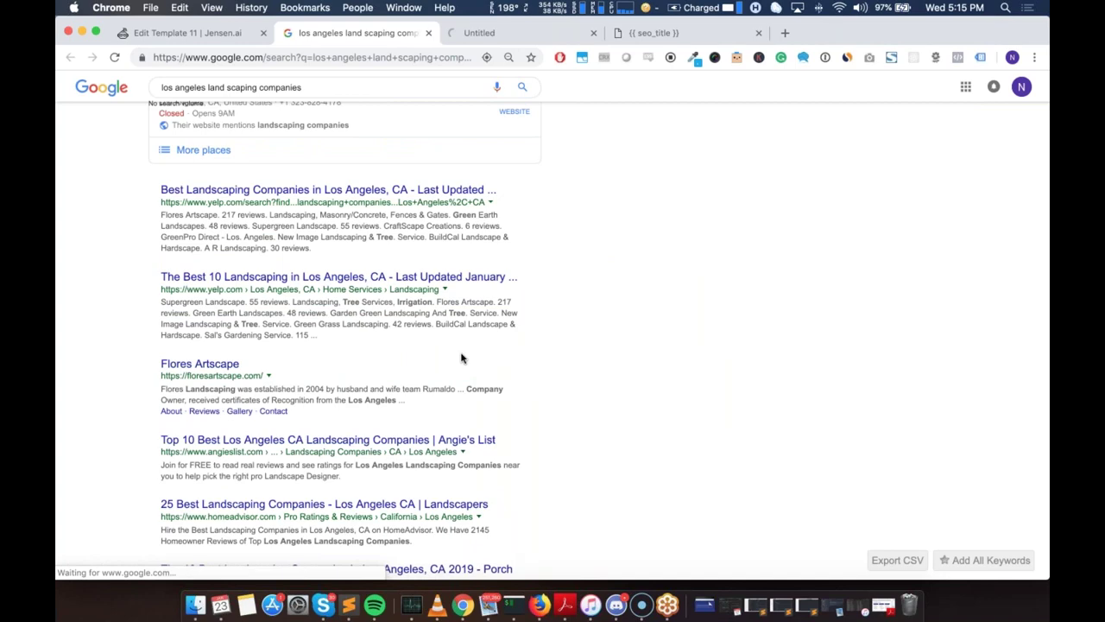
pyautogui.scroll(-3, 461, 357)
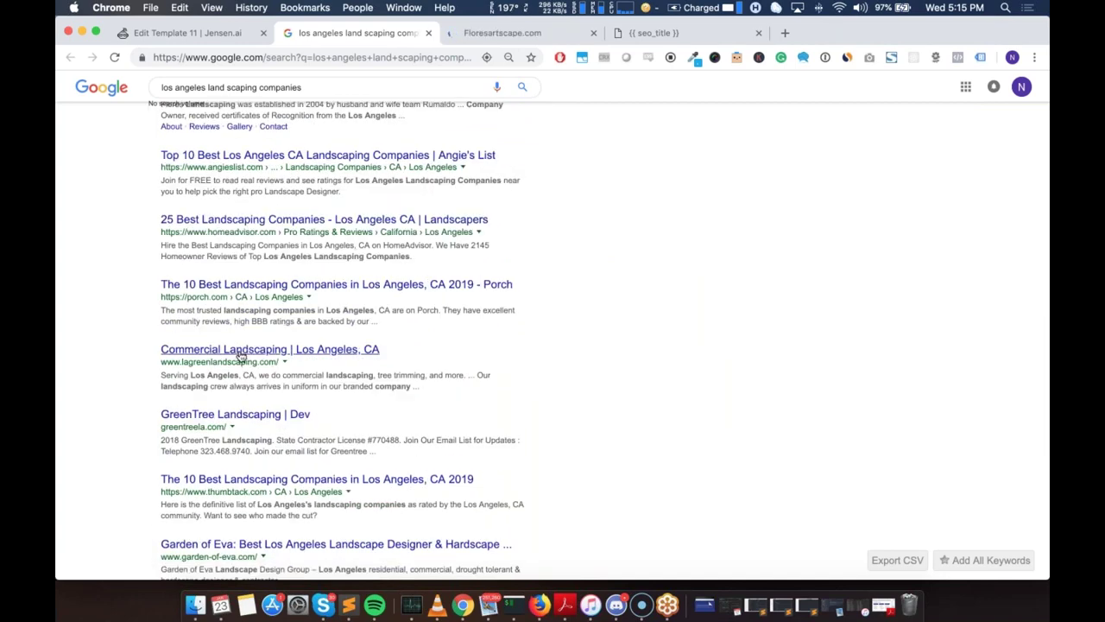
pyautogui.scroll(-3, 436, 419)
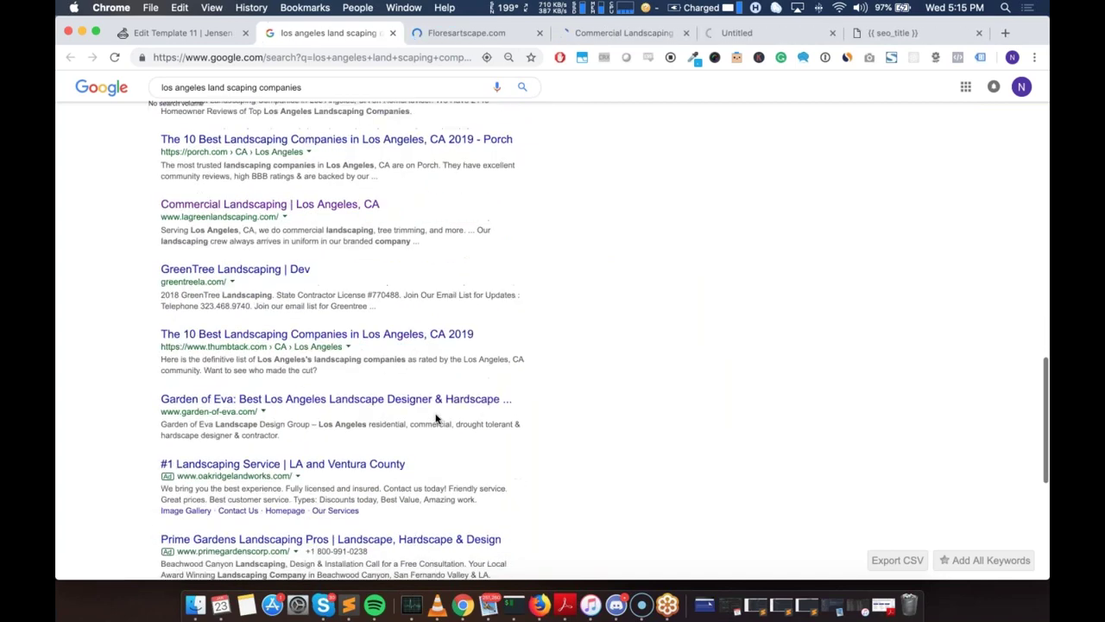
pyautogui.keyDown('super'); pyautogui.click(229, 317); pyautogui.keyUp('super')
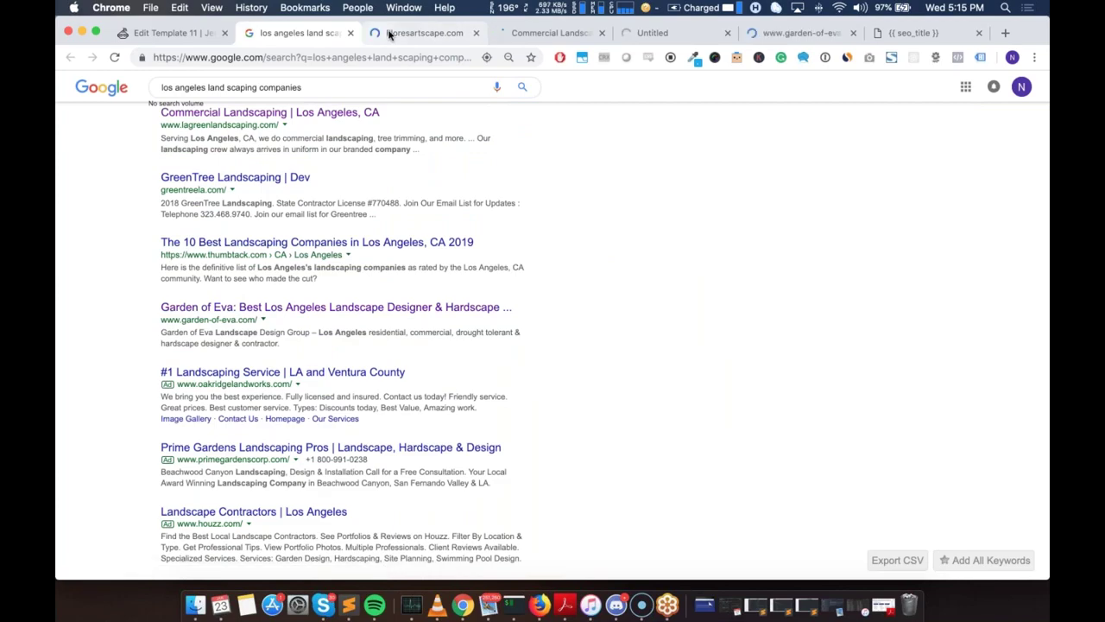
# Browse the Flores Artscape site for ideas, dismissing its mailing-list popup.
pyautogui.click(383, 33)
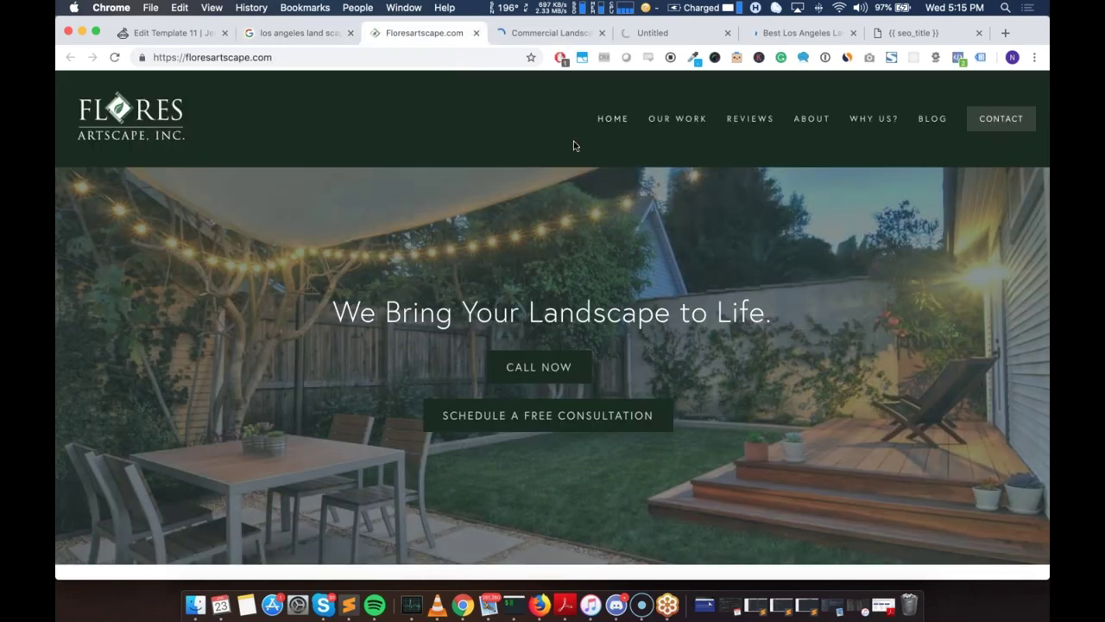
pyautogui.scroll(-5, 573, 142)
pyautogui.scroll(-10, 573, 142)
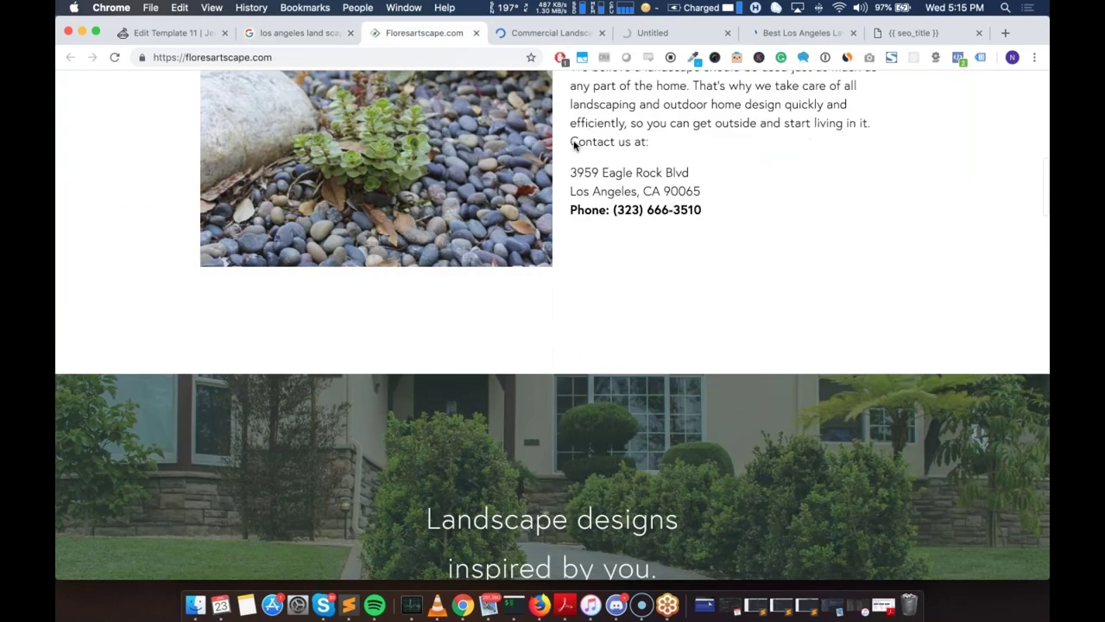
pyautogui.scroll(-6, 574, 145)
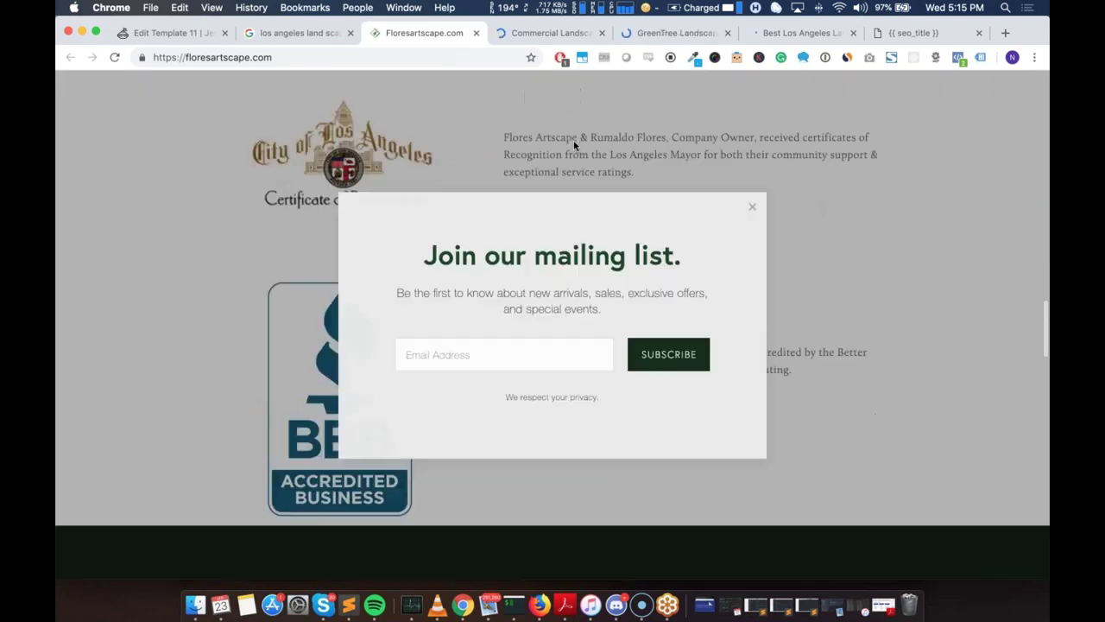
pyautogui.click(749, 206)
pyautogui.scroll(-15, 682, 338)
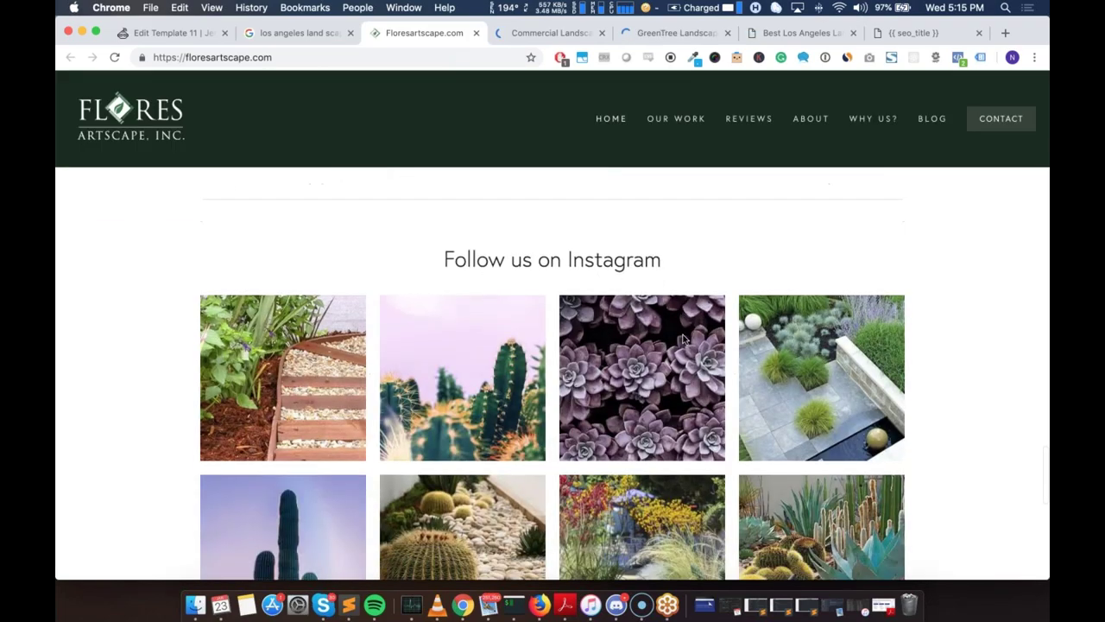
pyautogui.scroll(-5, 683, 338)
pyautogui.scroll(2, 683, 338)
pyautogui.scroll(2, 344, 235)
pyautogui.scroll(-3, 344, 235)
# Scroll through the L.A. Green Landscaping site for design reference.
pyautogui.click(525, 38)
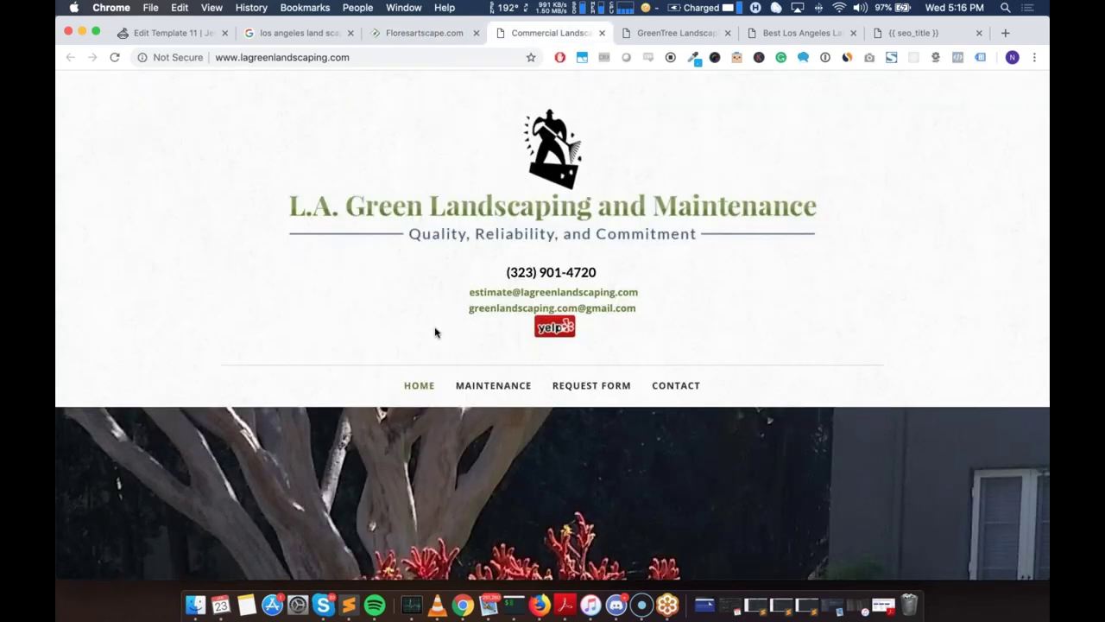
pyautogui.scroll(-3, 435, 332)
pyautogui.scroll(-15, 435, 333)
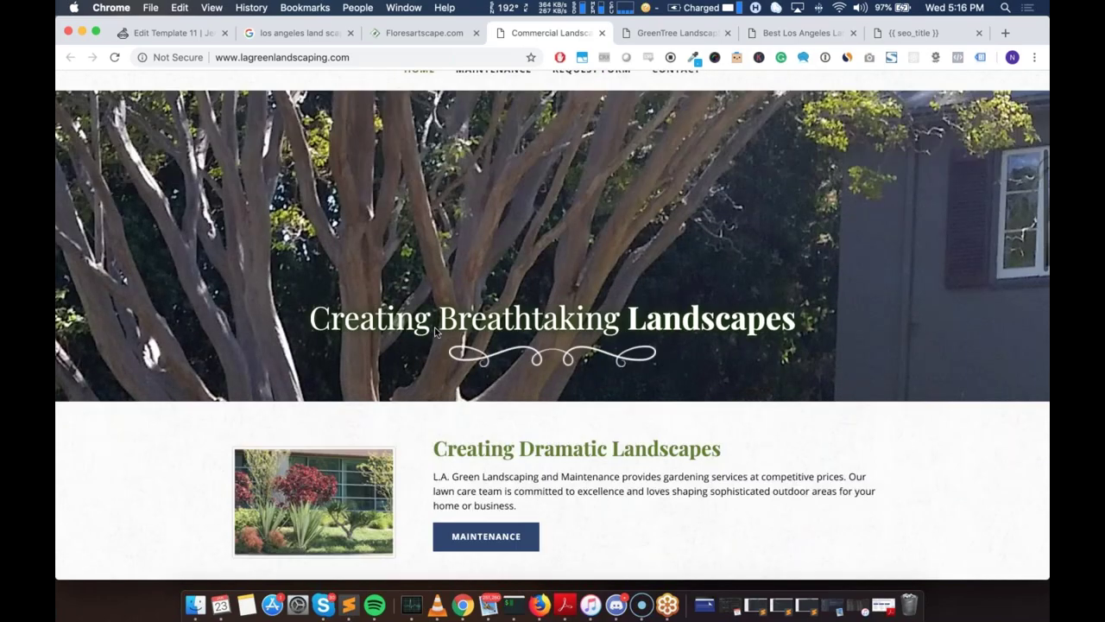
pyautogui.scroll(-15, 553, 328)
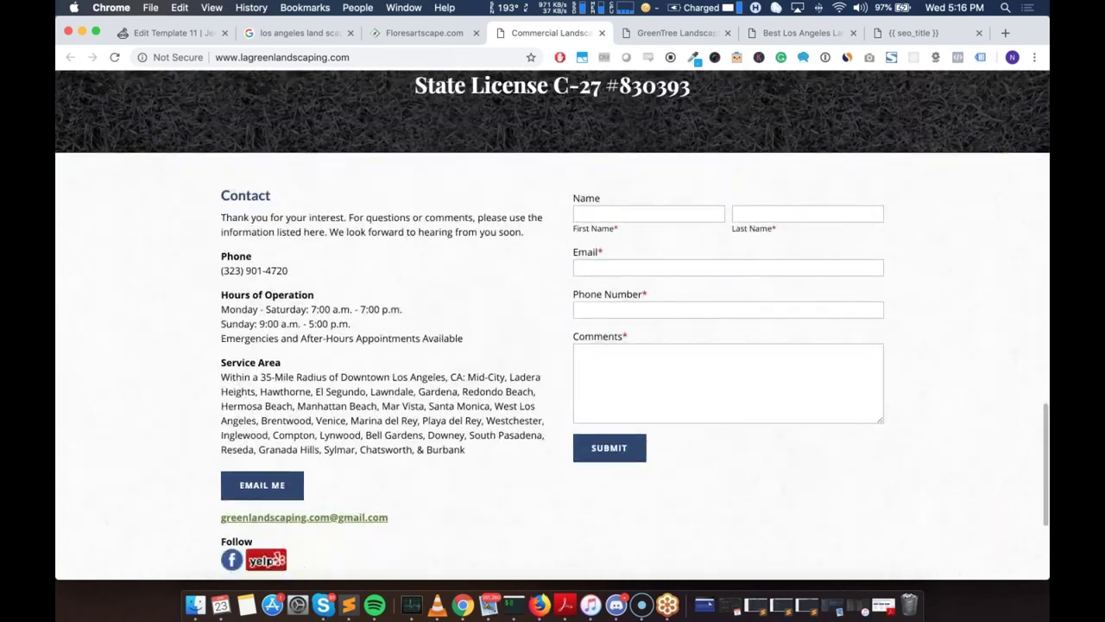
pyautogui.scroll(13, 552, 328)
pyautogui.scroll(15, 553, 328)
pyautogui.scroll(-3, 553, 329)
pyautogui.scroll(-5, 552, 328)
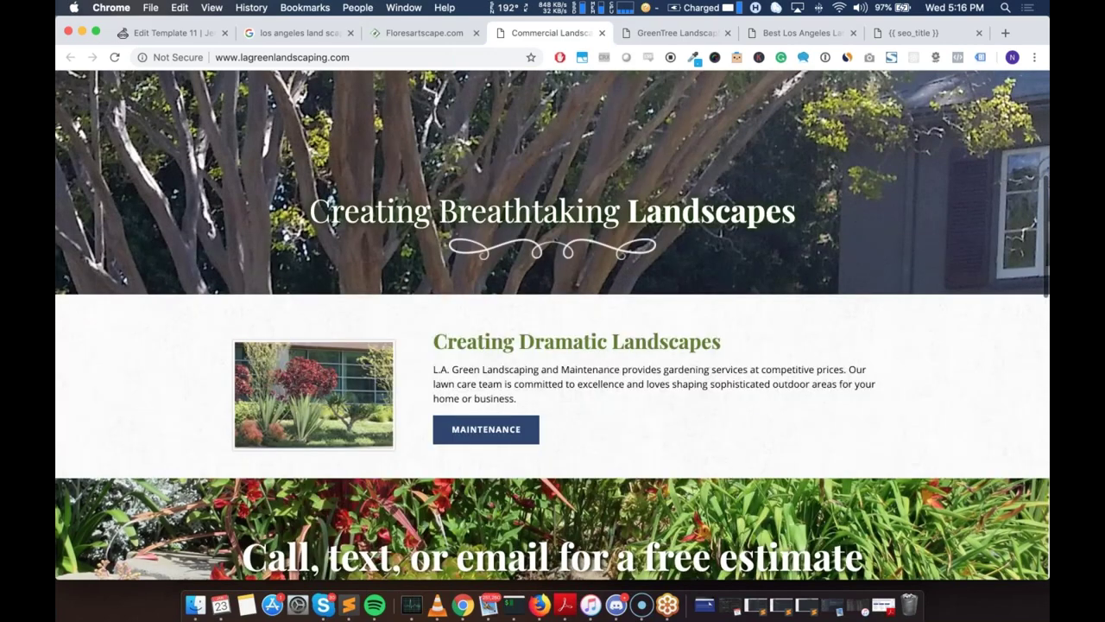
pyautogui.scroll(-4, 553, 328)
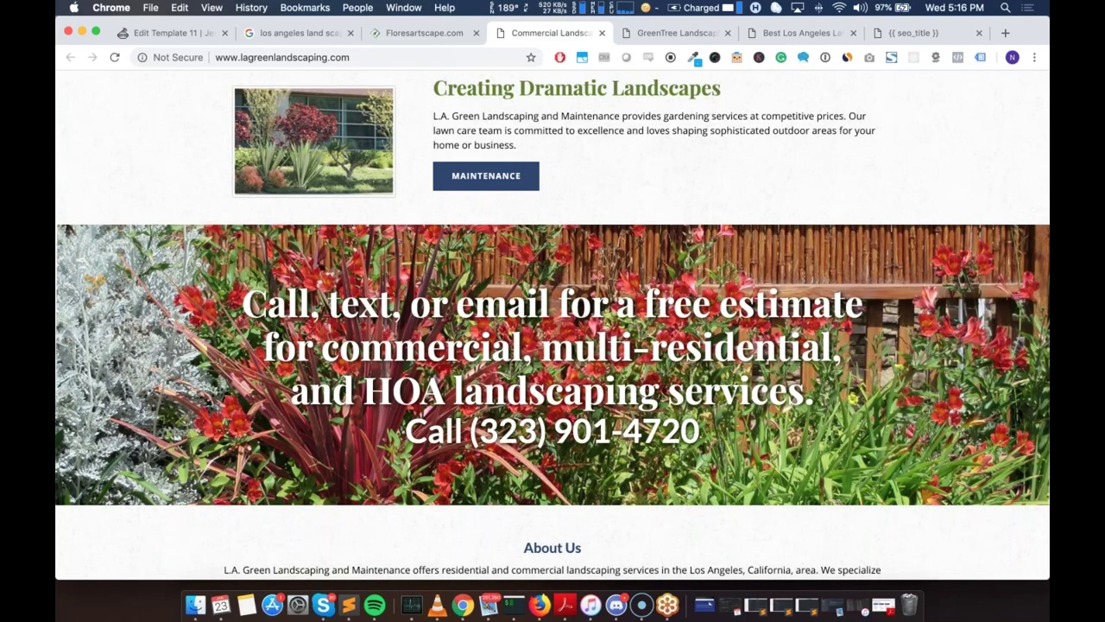
pyautogui.scroll(-1, 397, 377)
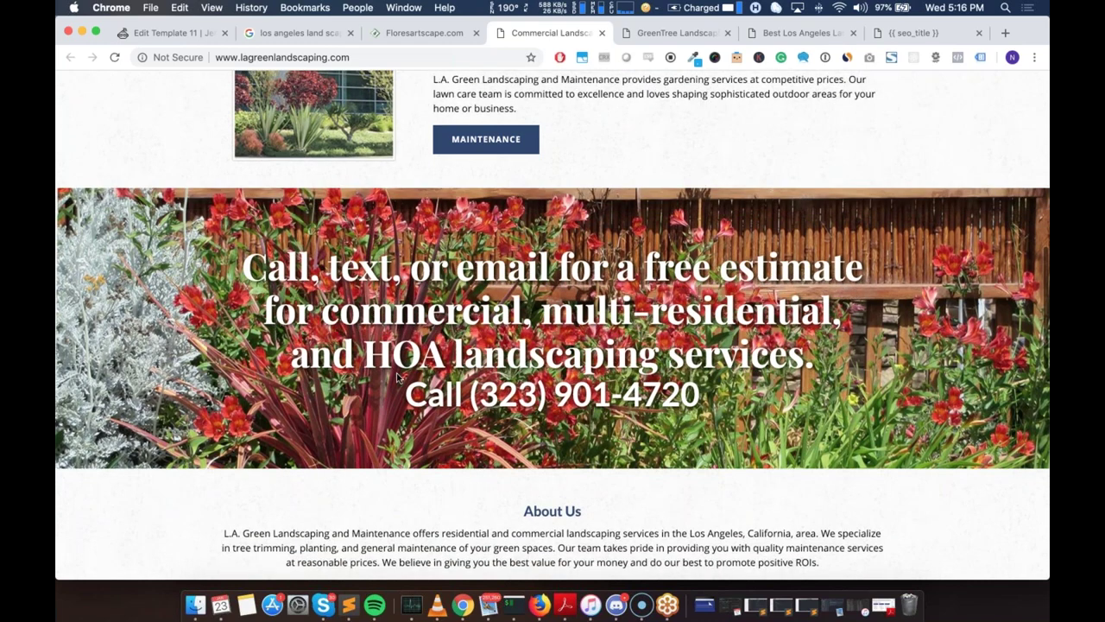
pyautogui.scroll(-8, 397, 377)
pyautogui.scroll(-10, 552, 346)
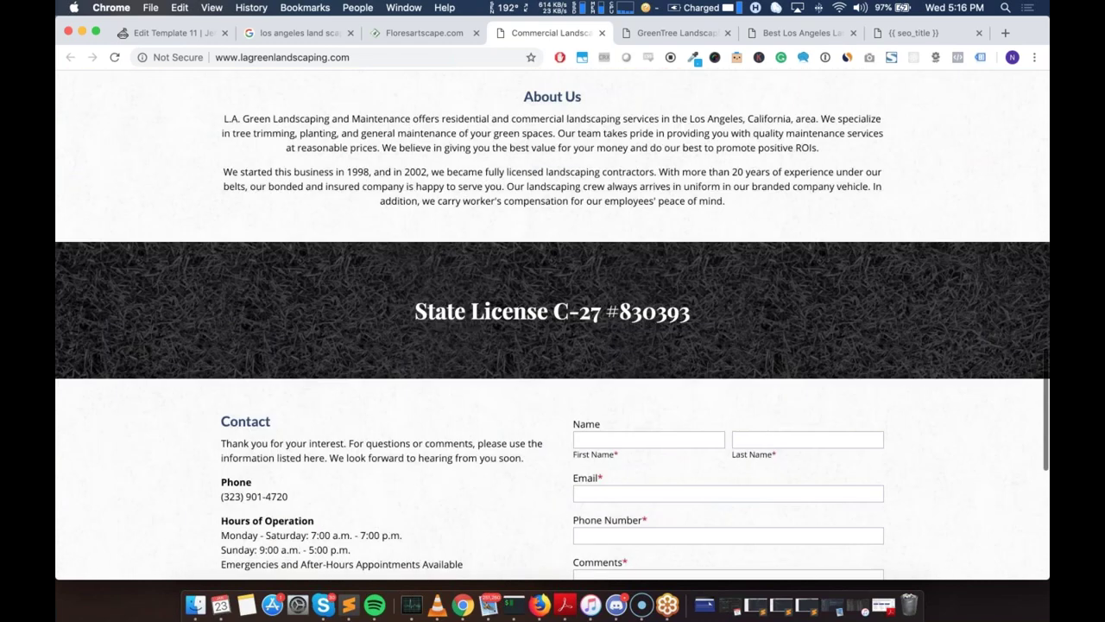
pyautogui.scroll(20, 559, 78)
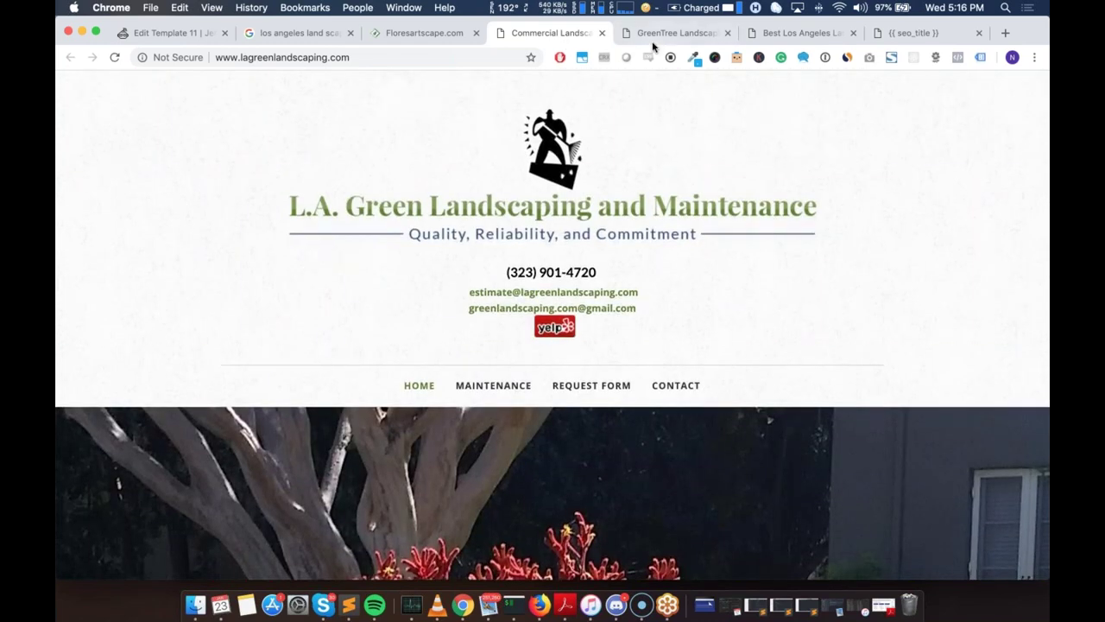
# Look over the GreenTree Landscaping and Garden of Eva sites.
pyautogui.click(656, 38)
pyautogui.scroll(-1, 572, 304)
pyautogui.scroll(1, 572, 304)
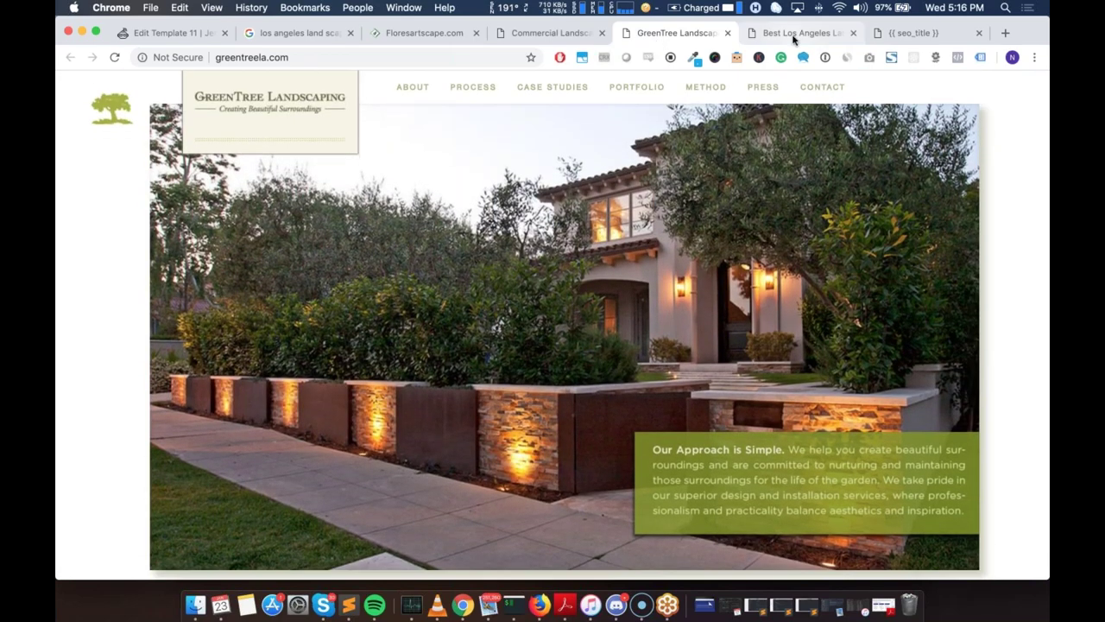
pyautogui.click(793, 37)
pyautogui.scroll(-10, 623, 304)
pyautogui.scroll(-10, 624, 308)
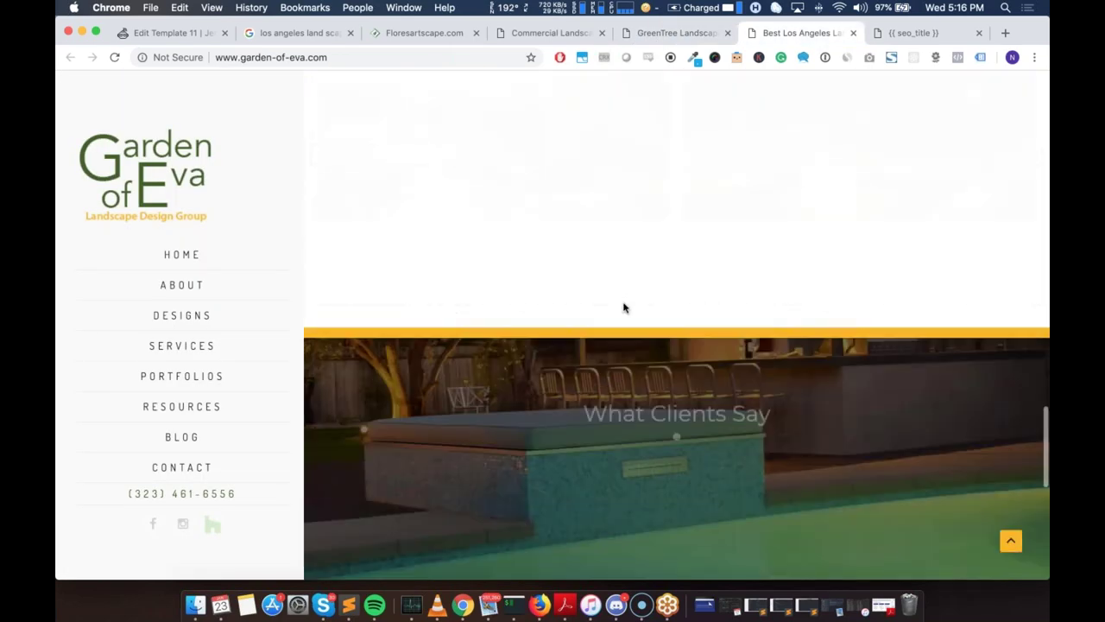
pyautogui.scroll(3, 623, 309)
pyautogui.scroll(15, 623, 309)
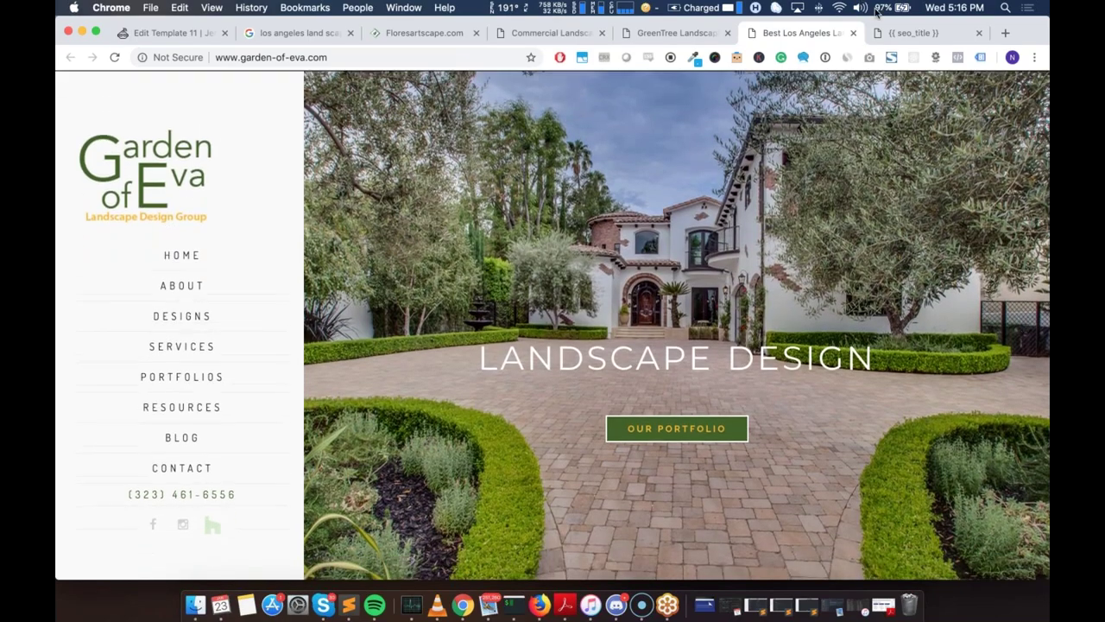
# Return to the Jensen.ai Template 11 builder.
pyautogui.click(183, 33)
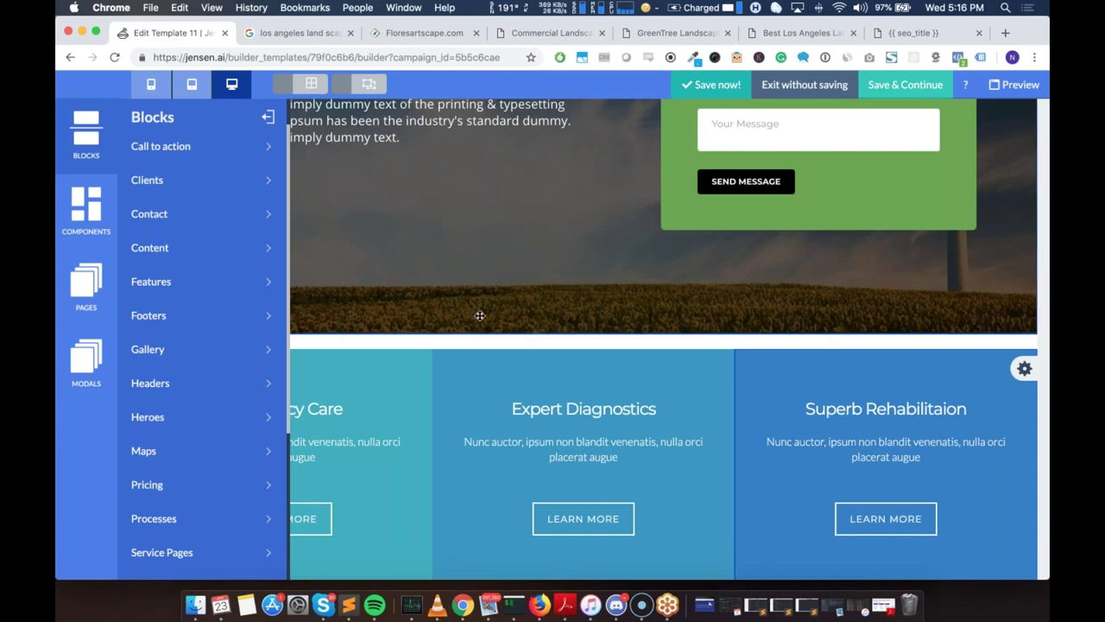
pyautogui.scroll(-1, 480, 315)
pyautogui.scroll(10, 466, 319)
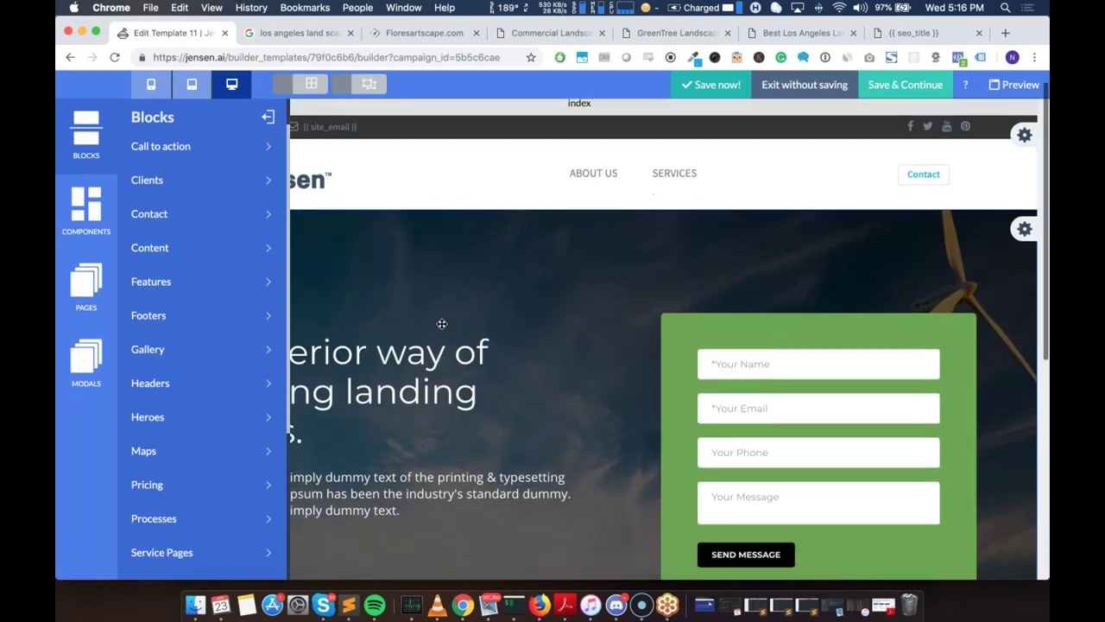
# From the Content blocks, place the Quality Guarantee block with light-bulb image beneath the three service cards.
pyautogui.scroll(-1, 388, 311)
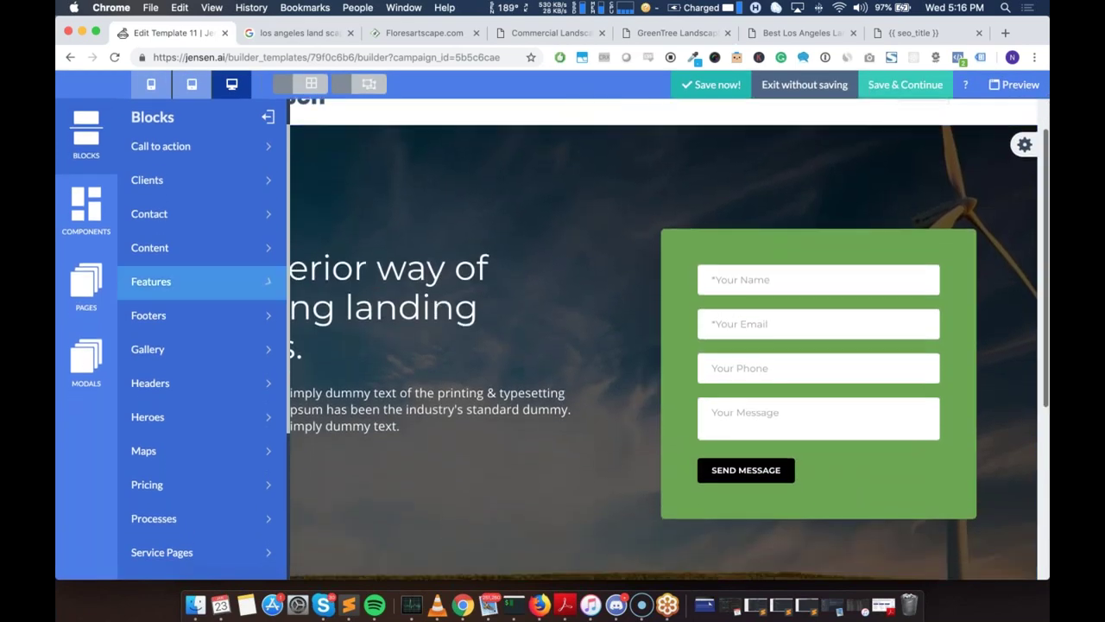
pyautogui.scroll(-3, 663, 345)
pyautogui.scroll(5, 663, 346)
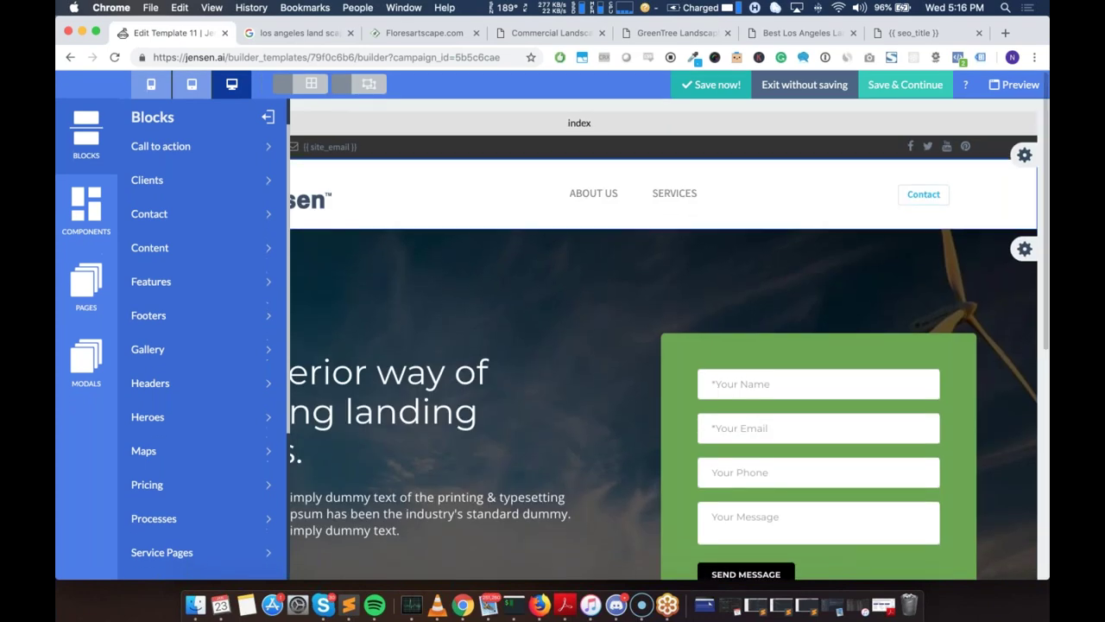
pyautogui.scroll(-5, 518, 382)
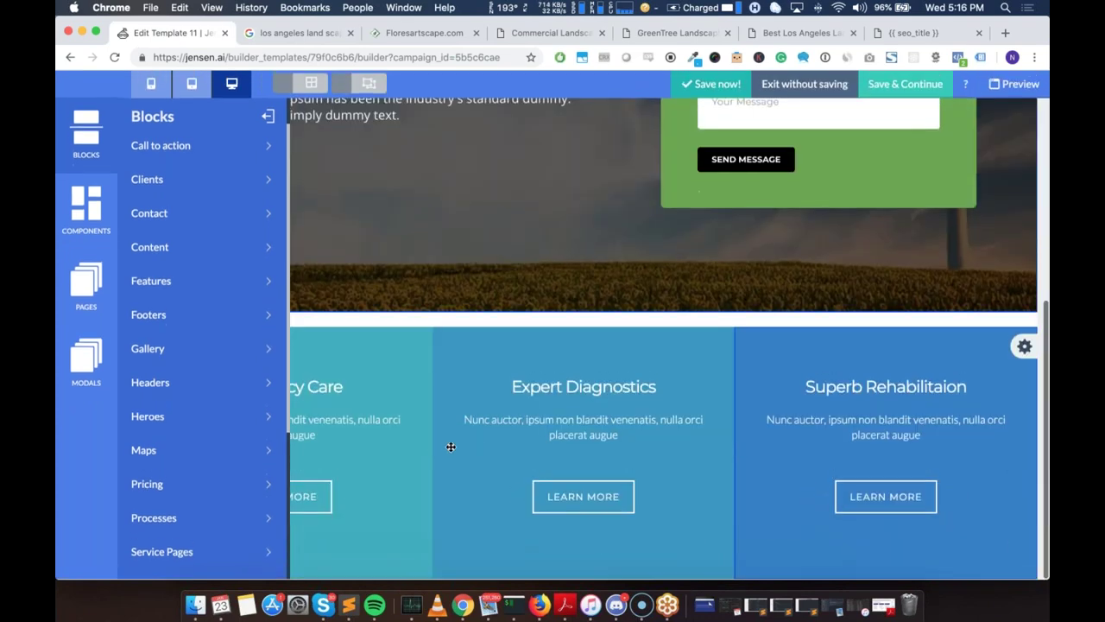
pyautogui.click(268, 118)
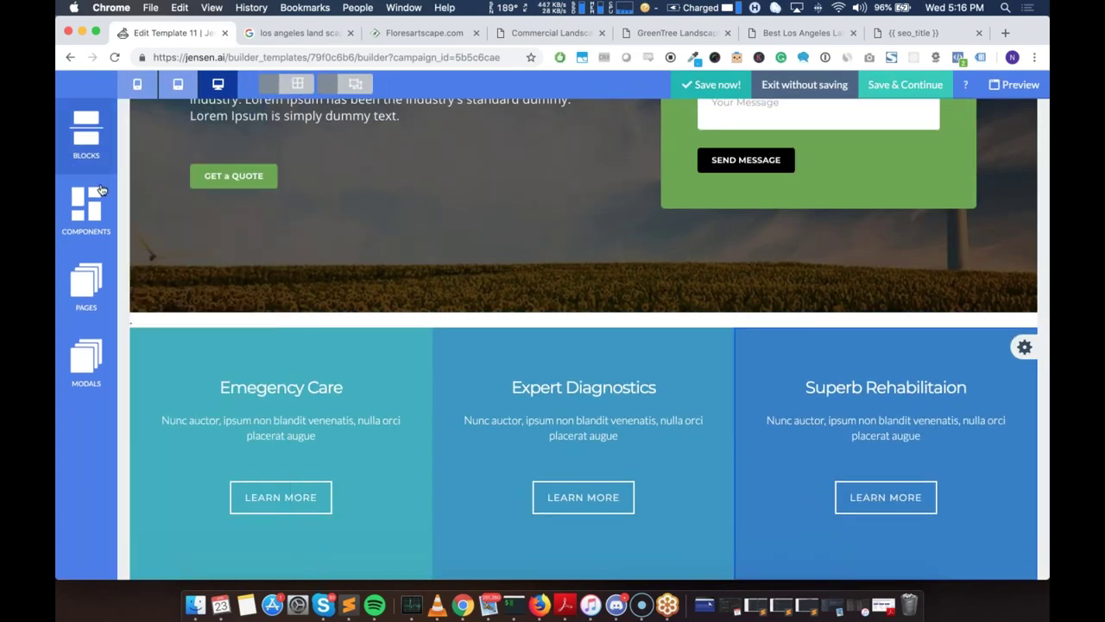
pyautogui.click(101, 199)
pyautogui.click(105, 160)
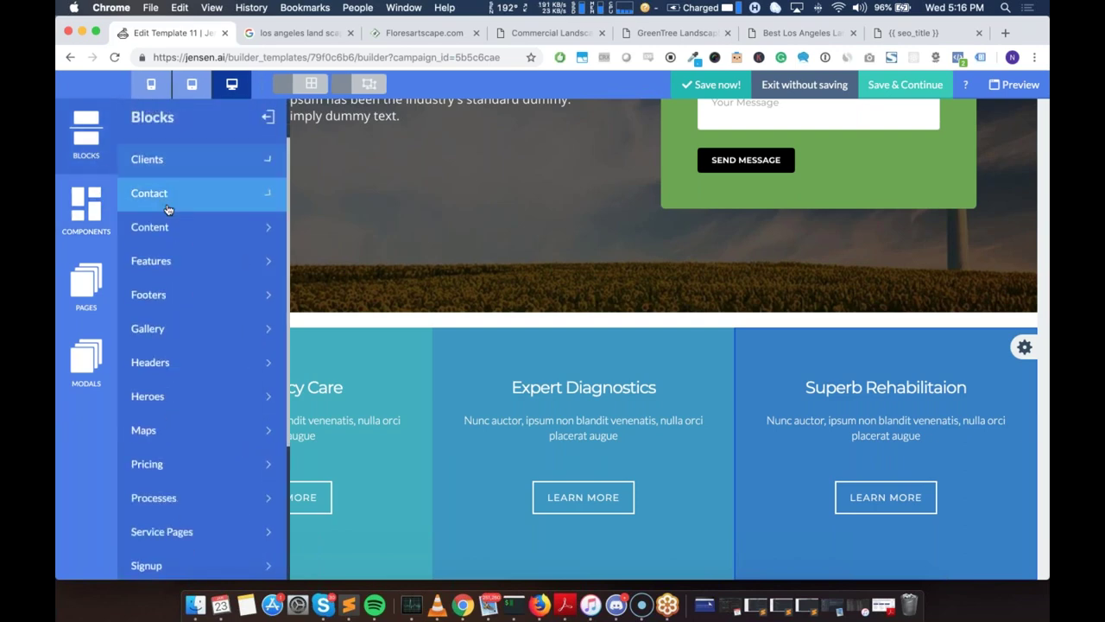
pyautogui.click(168, 227)
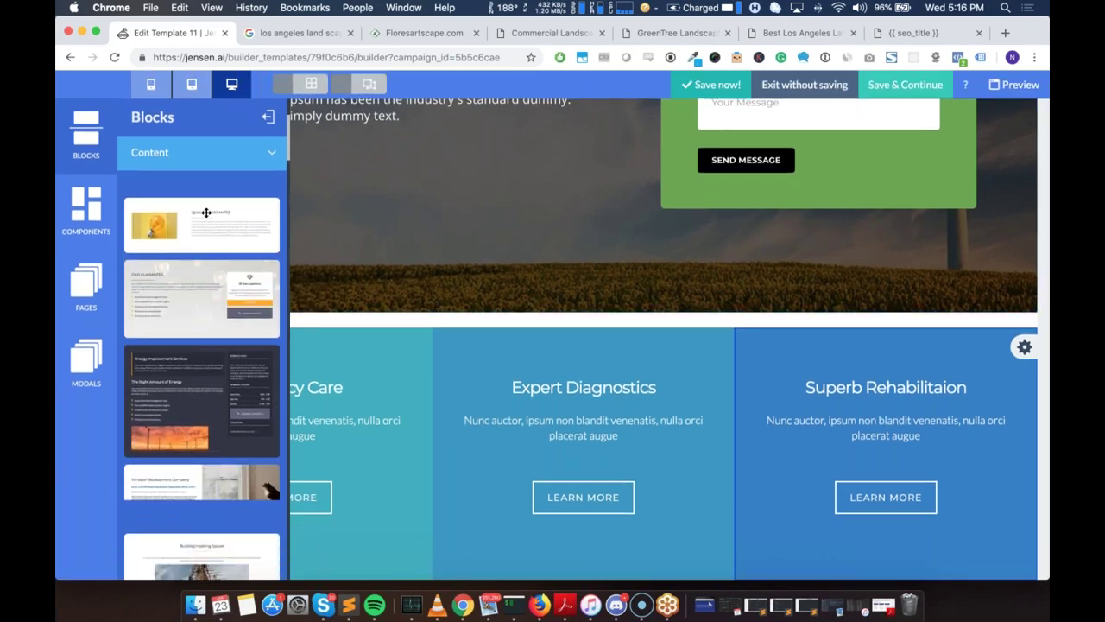
pyautogui.moveTo(206, 211); pyautogui.dragTo(547, 446)
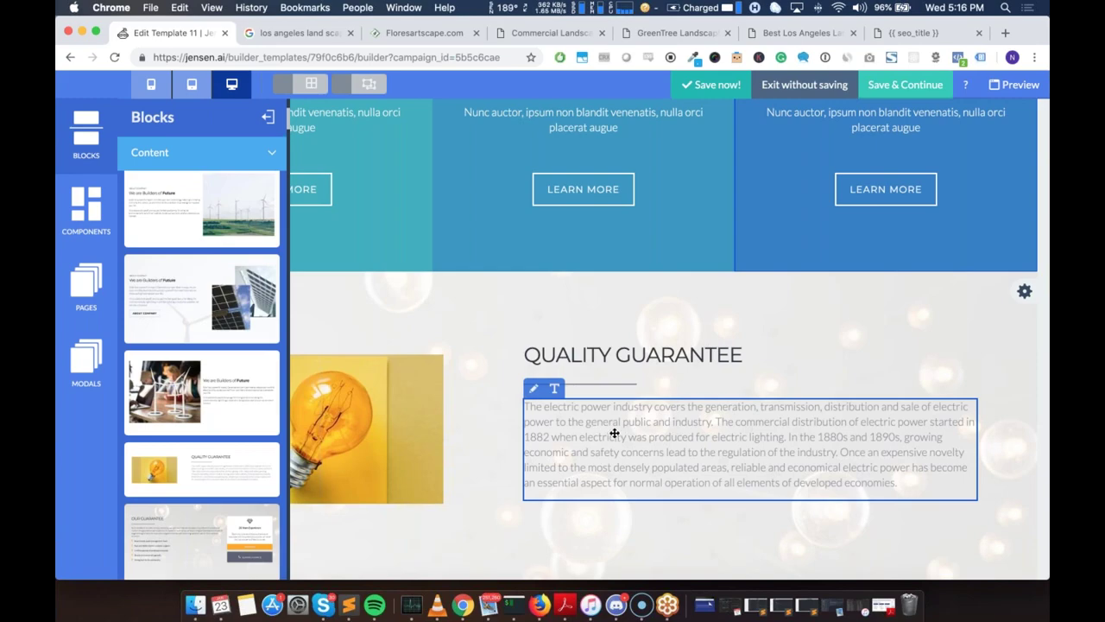
pyautogui.scroll(3, 613, 432)
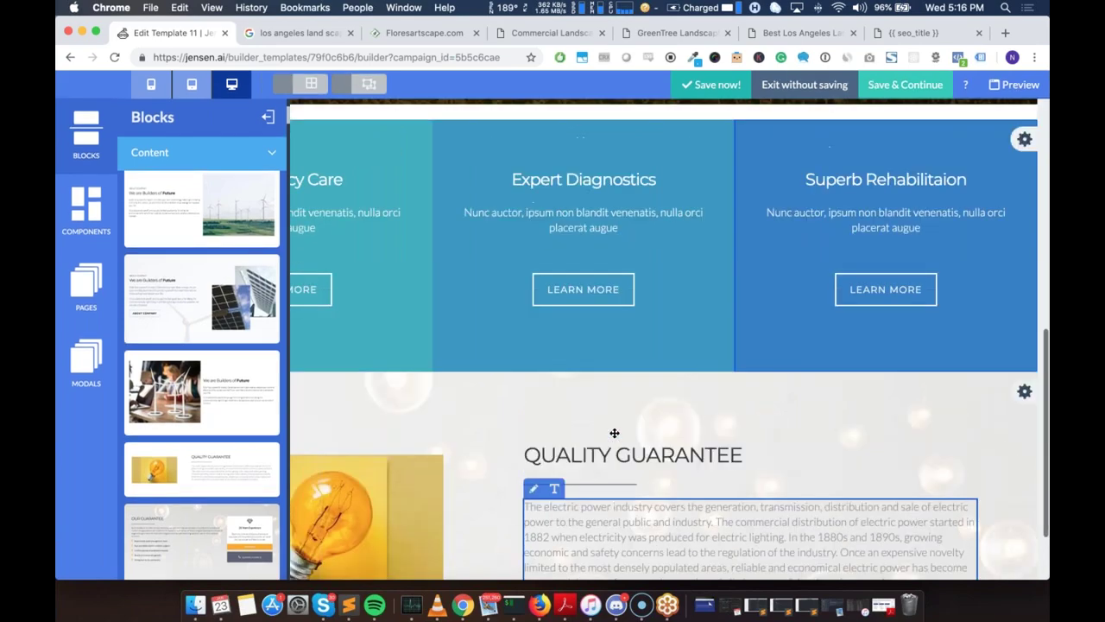
pyautogui.scroll(5, 614, 432)
pyautogui.scroll(-4, 600, 287)
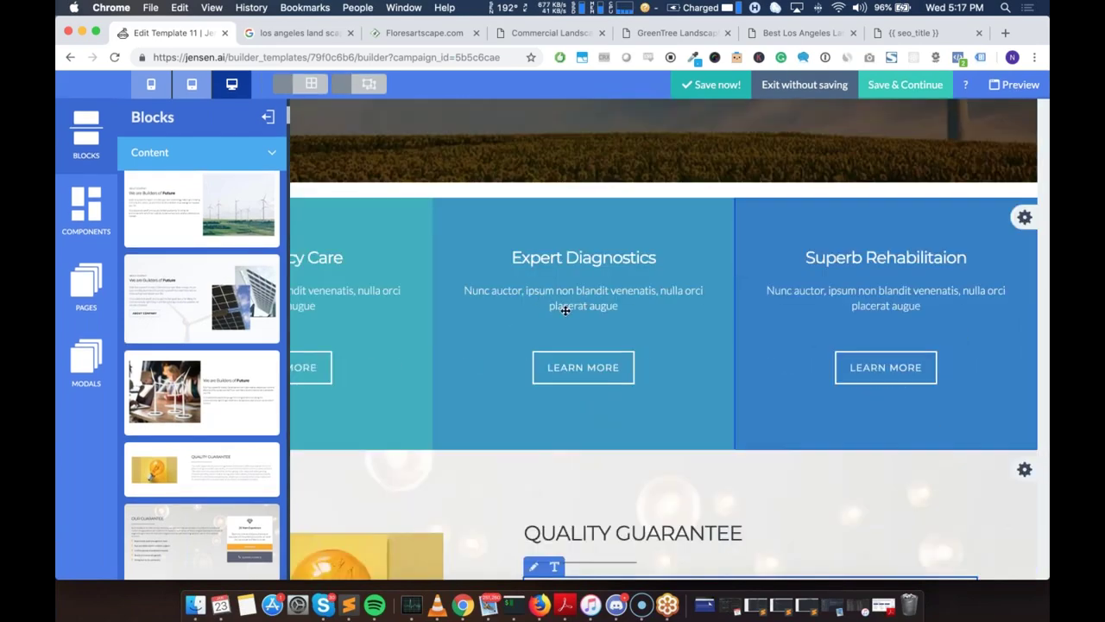
pyautogui.scroll(10, 649, 306)
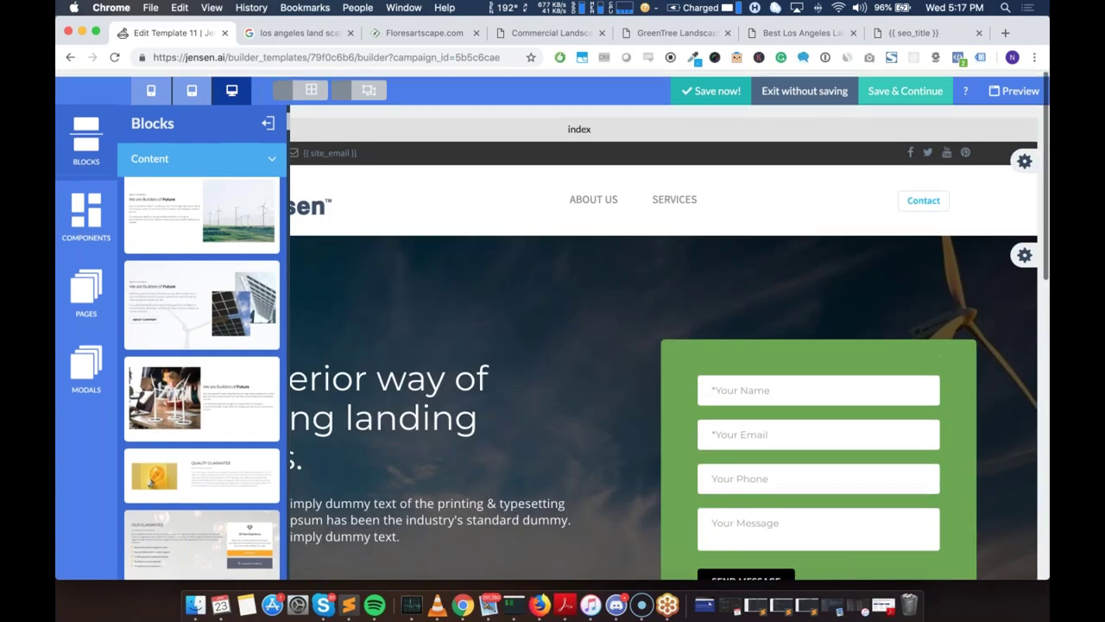
pyautogui.scroll(-10, 436, 469)
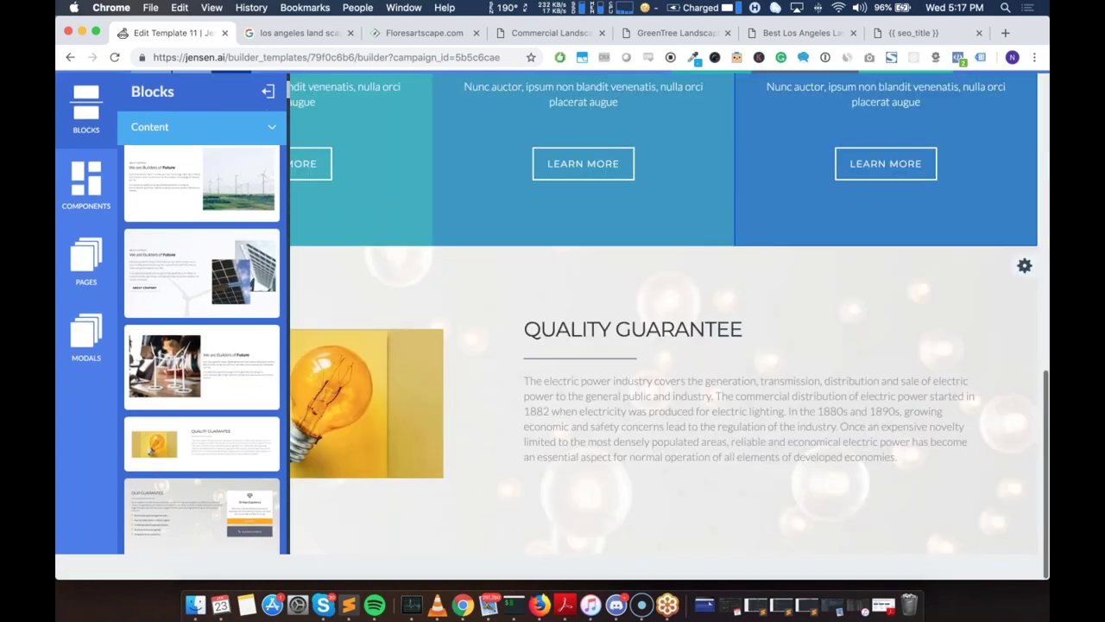
pyautogui.scroll(-10, 226, 294)
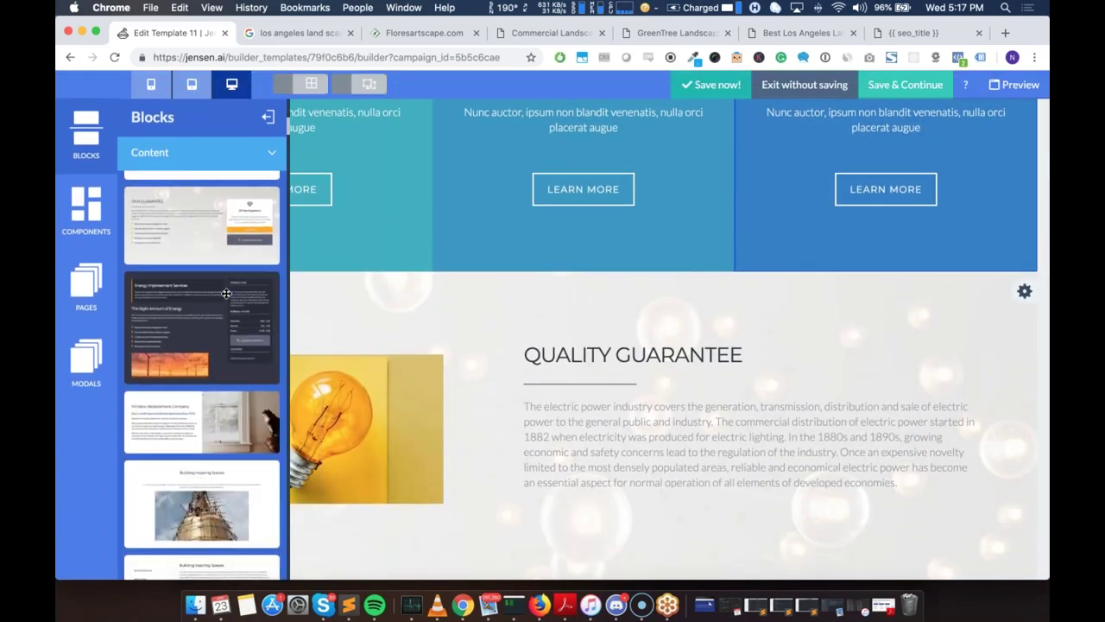
# From the Testimonials blocks, place the 'What Our Clients Say About Us?' block below Quality Guarantee.
pyautogui.click(266, 119)
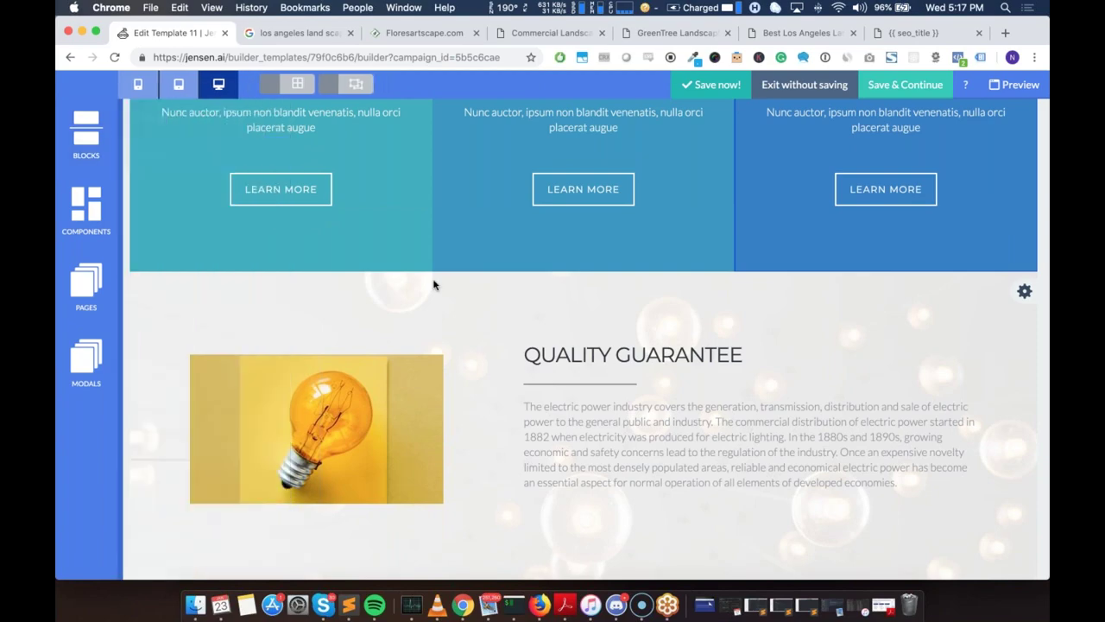
pyautogui.scroll(10, 434, 284)
pyautogui.scroll(-10, 583, 345)
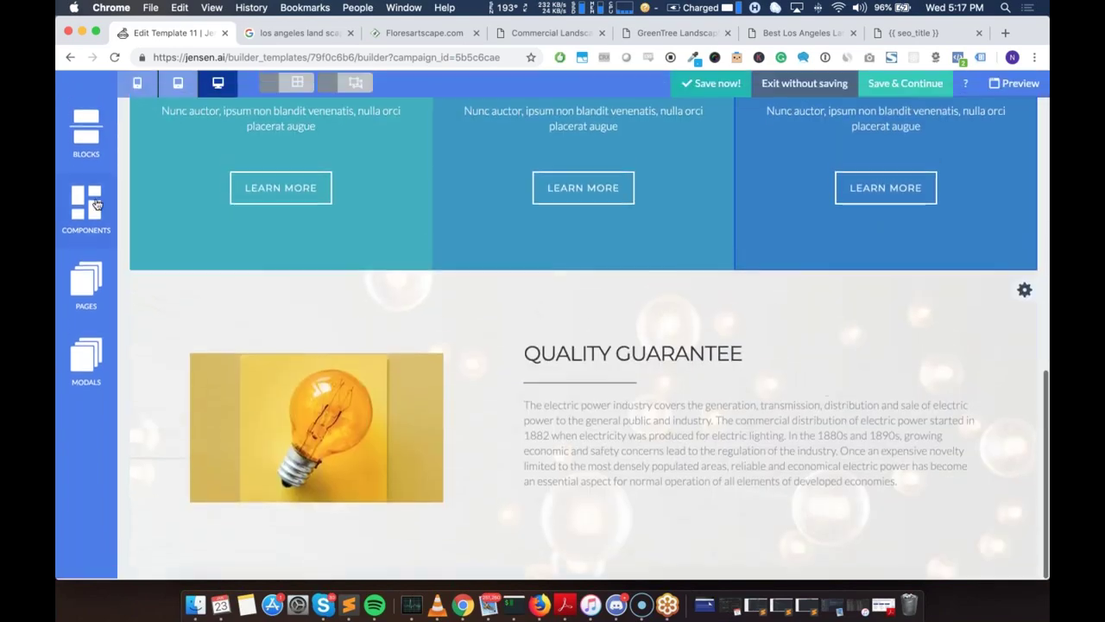
pyautogui.click(87, 138)
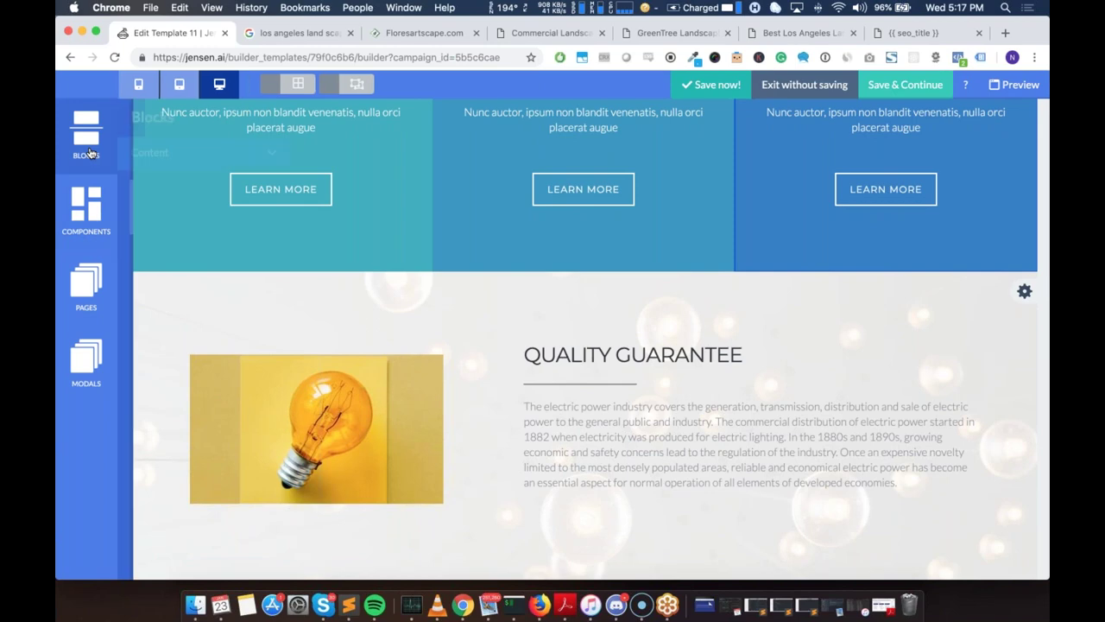
pyautogui.scroll(-5, 222, 281)
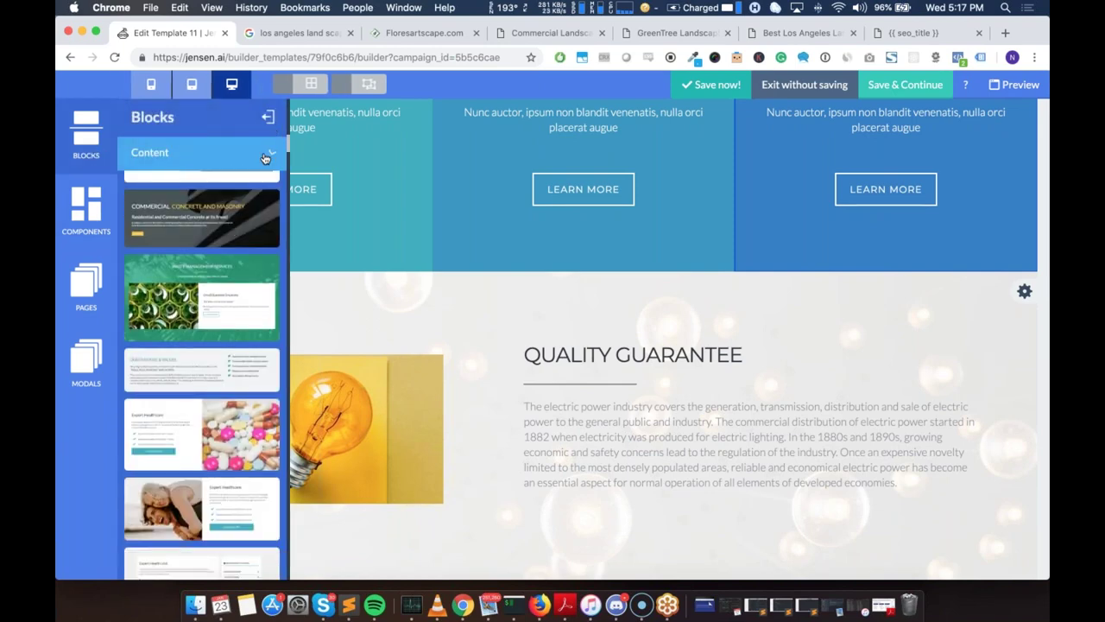
pyautogui.click(265, 158)
pyautogui.scroll(-2, 200, 312)
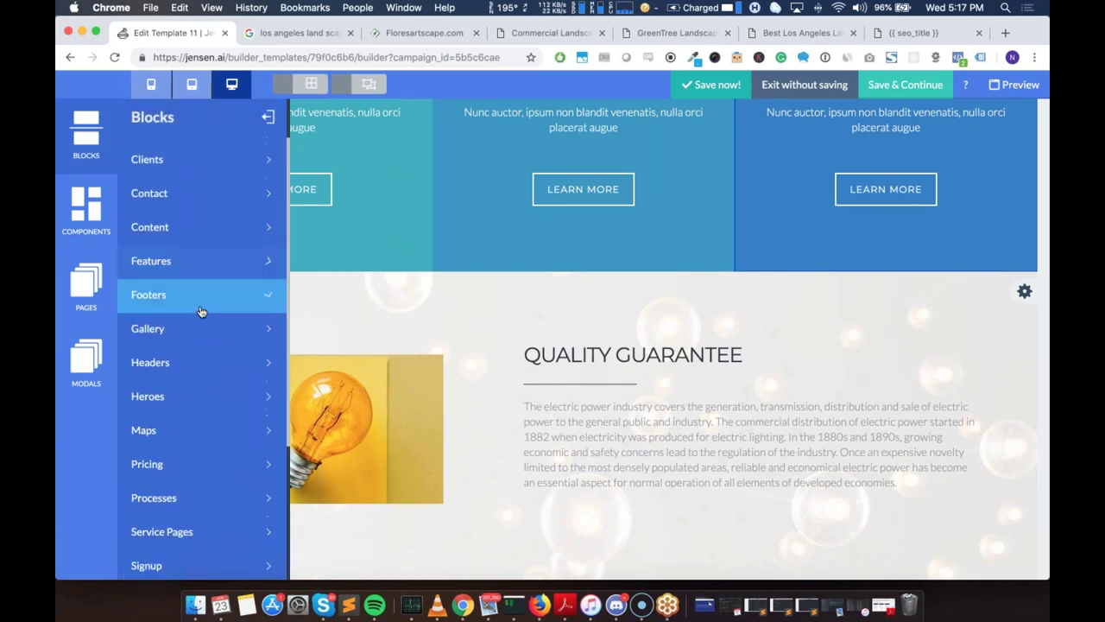
pyautogui.scroll(-3, 220, 332)
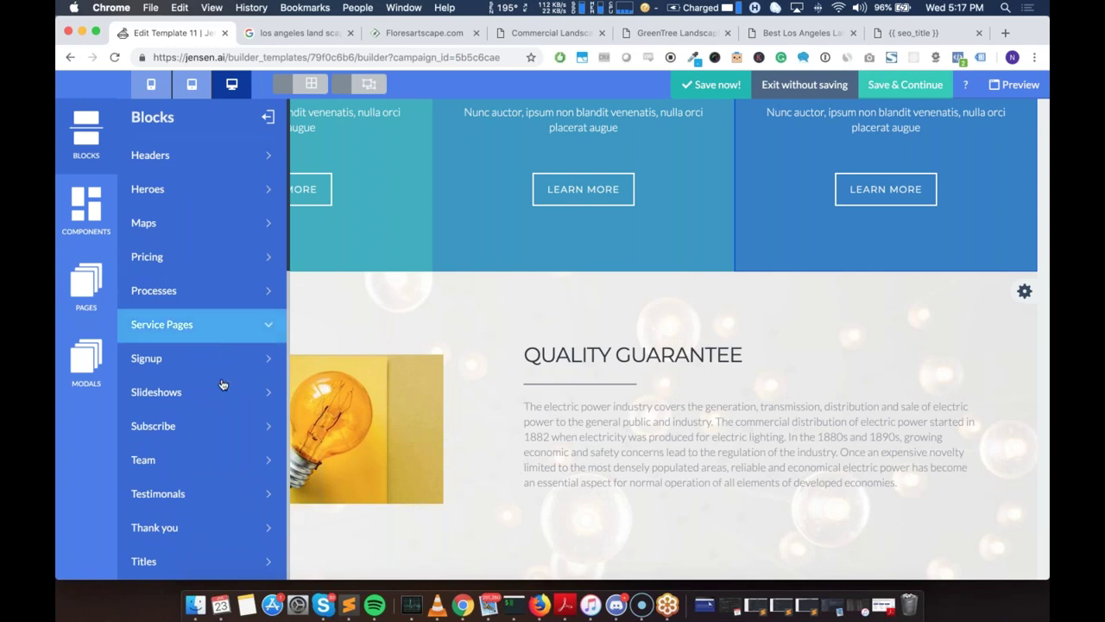
pyautogui.click(202, 493)
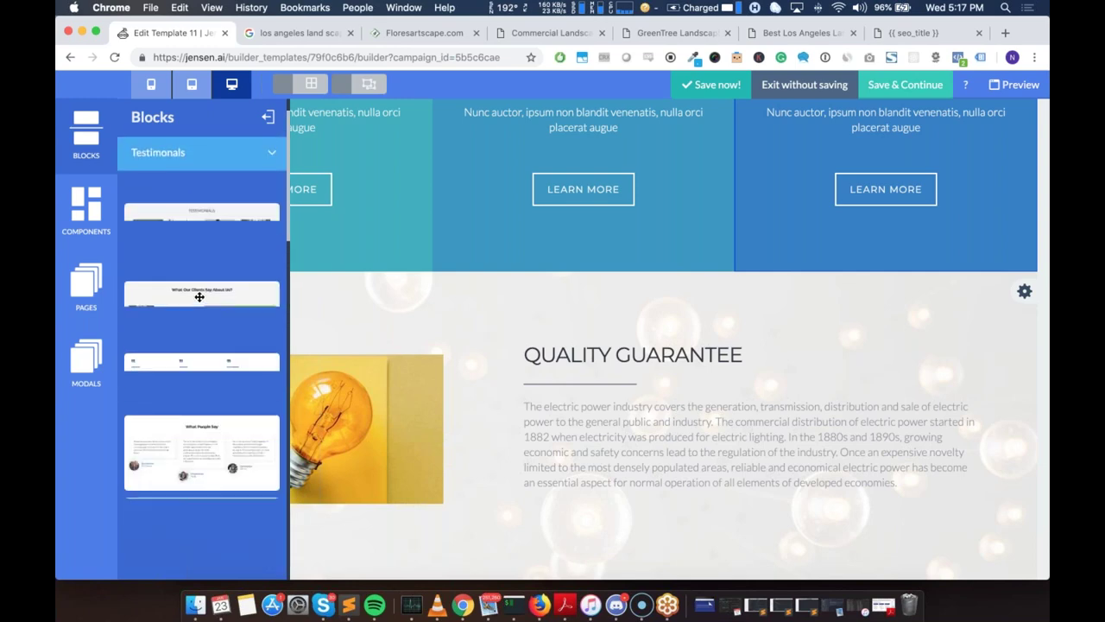
pyautogui.scroll(-3, 207, 259)
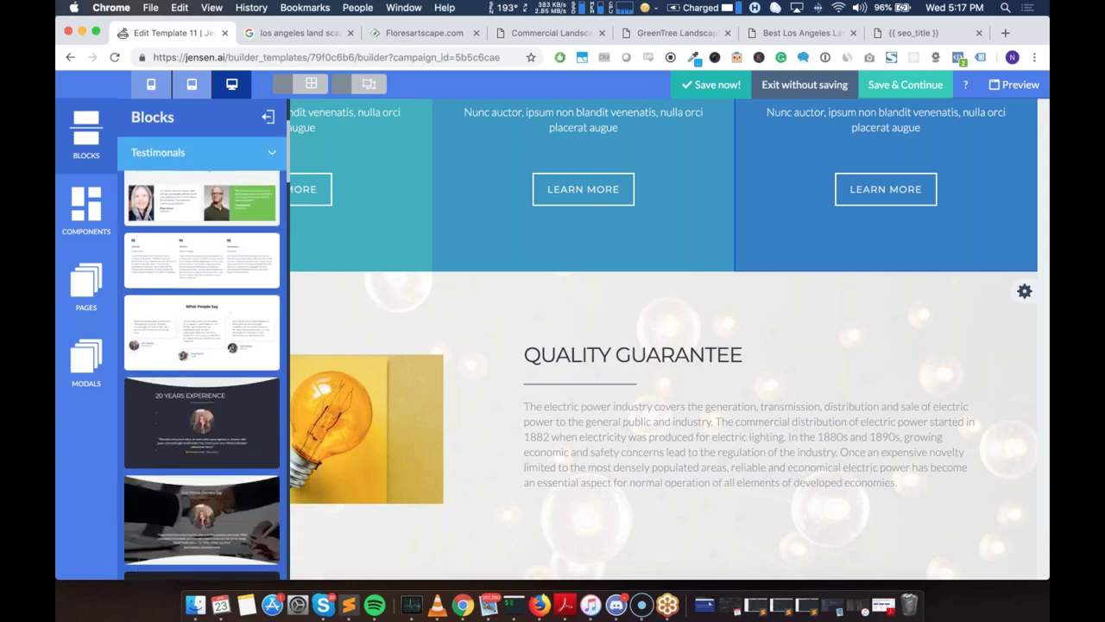
pyautogui.scroll(1, 193, 213)
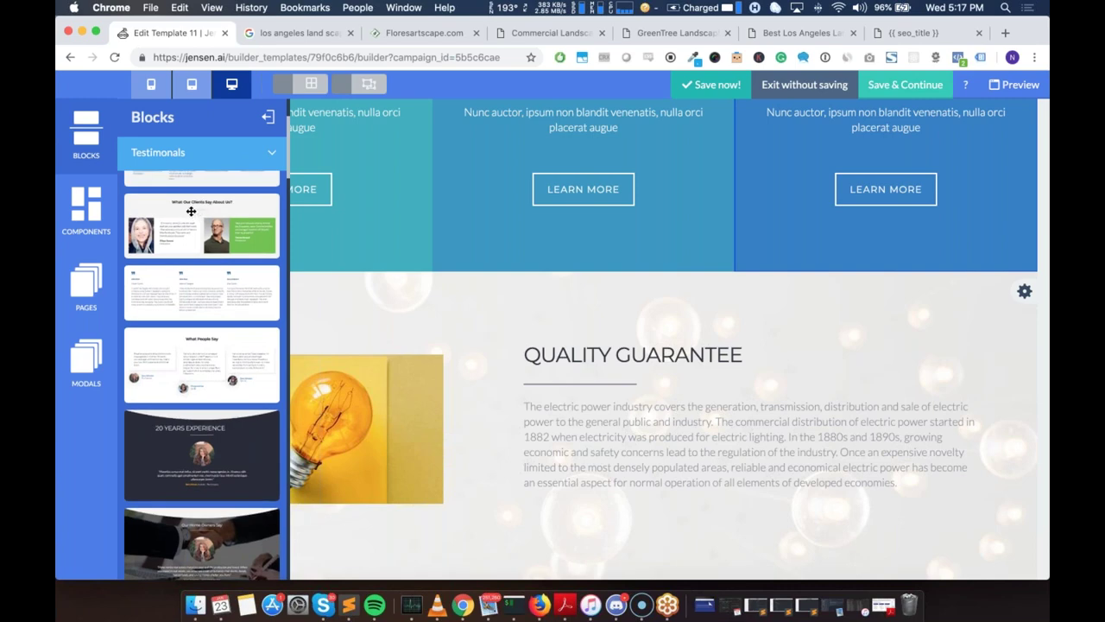
pyautogui.moveTo(406, 397); pyautogui.dragTo(543, 514)
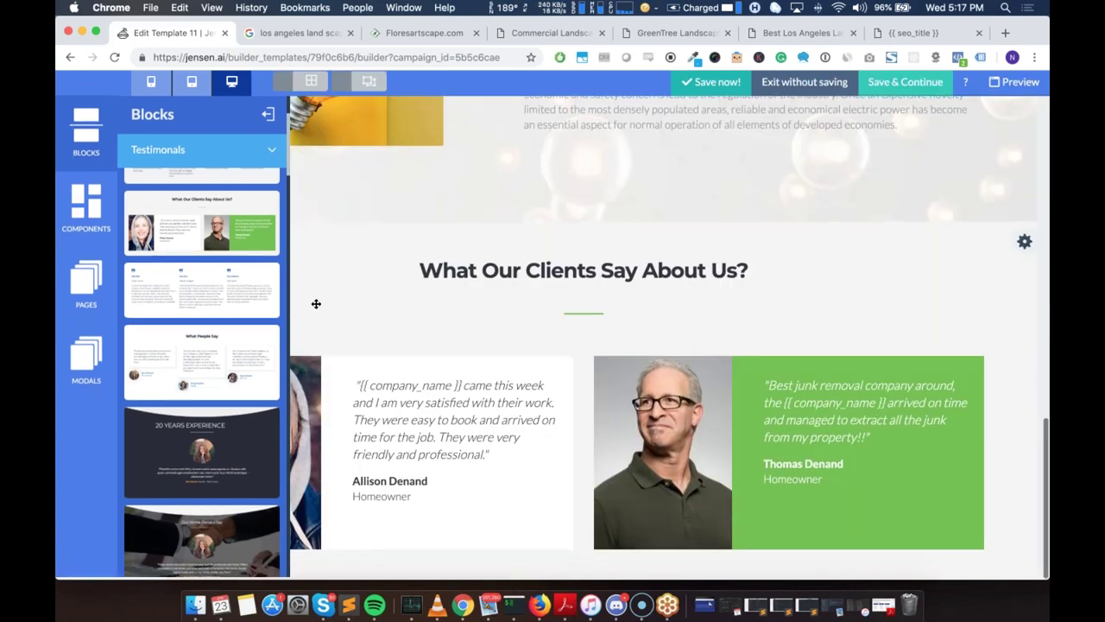
# Place the first Call to action block, with READ MORE and CONTACT US buttons, below the testimonials.
pyautogui.scroll(-2, 244, 177)
pyautogui.click(272, 155)
pyautogui.scroll(-1, 200, 354)
pyautogui.scroll(-2, 201, 354)
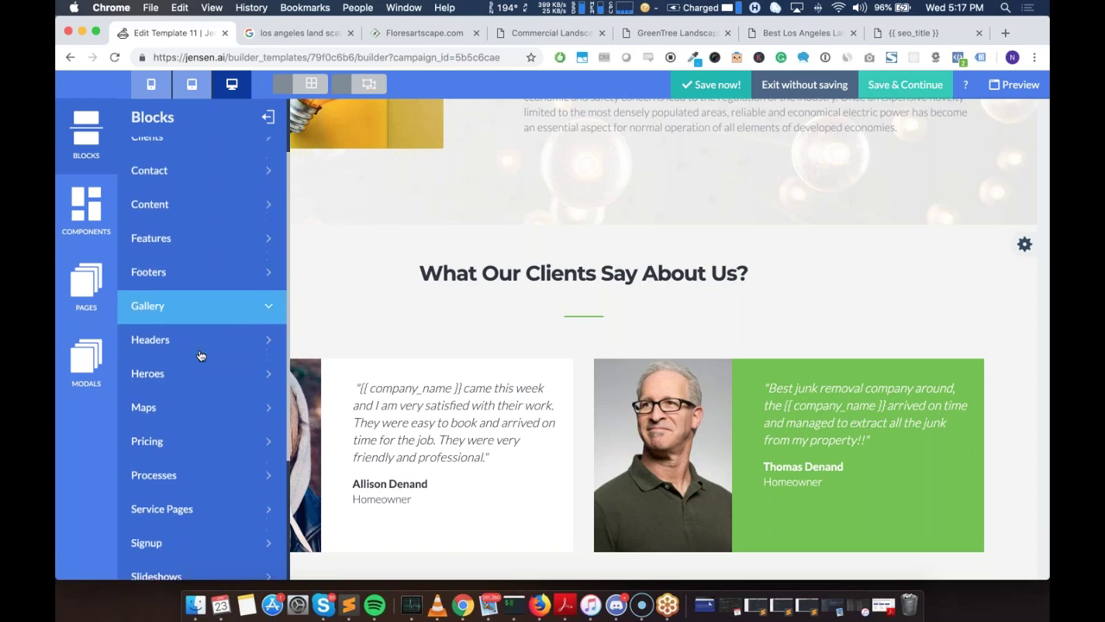
pyautogui.scroll(3, 218, 233)
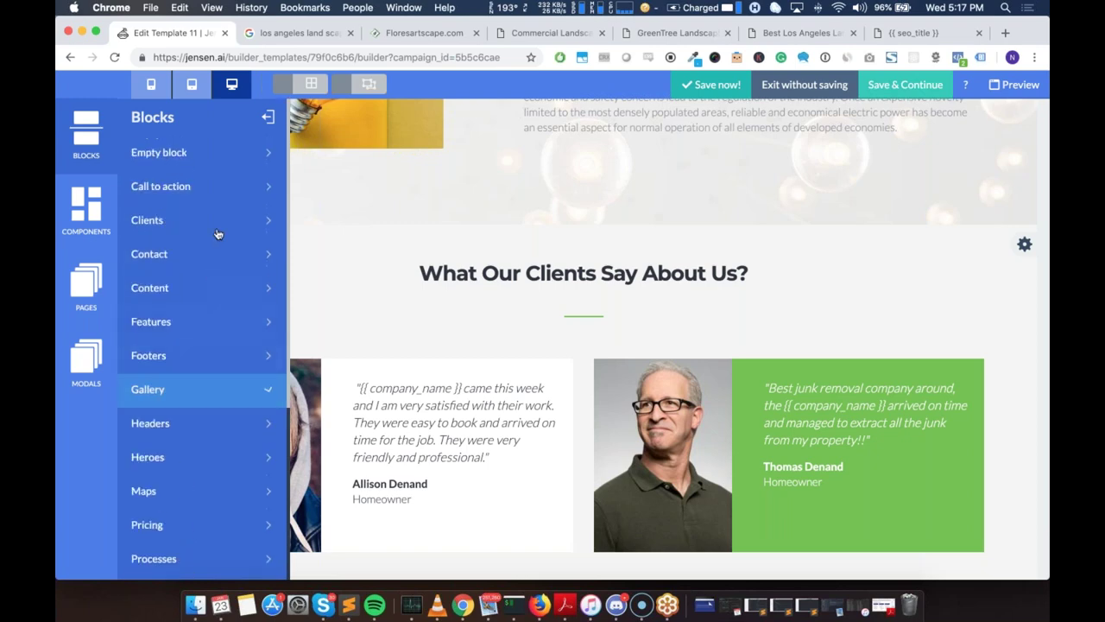
pyautogui.click(207, 185)
pyautogui.scroll(-1, 196, 357)
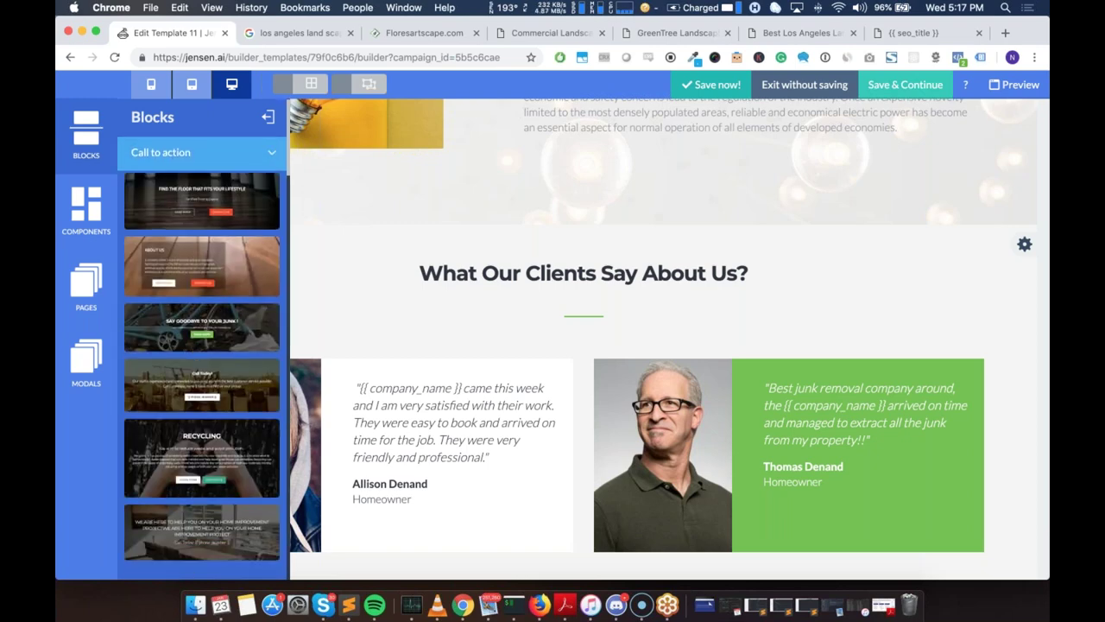
pyautogui.scroll(1, 207, 198)
pyautogui.moveTo(207, 199); pyautogui.dragTo(587, 568)
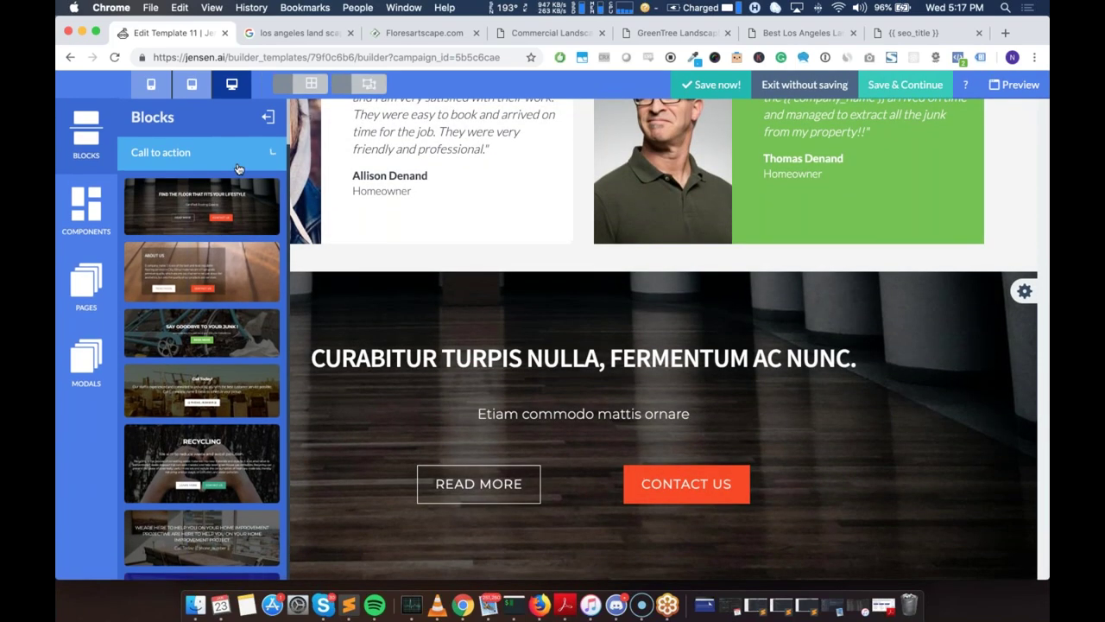
# Drop a green footer block with Our Services and Our Contacts columns at the page bottom.
pyautogui.click(239, 166)
pyautogui.scroll(-5, 184, 336)
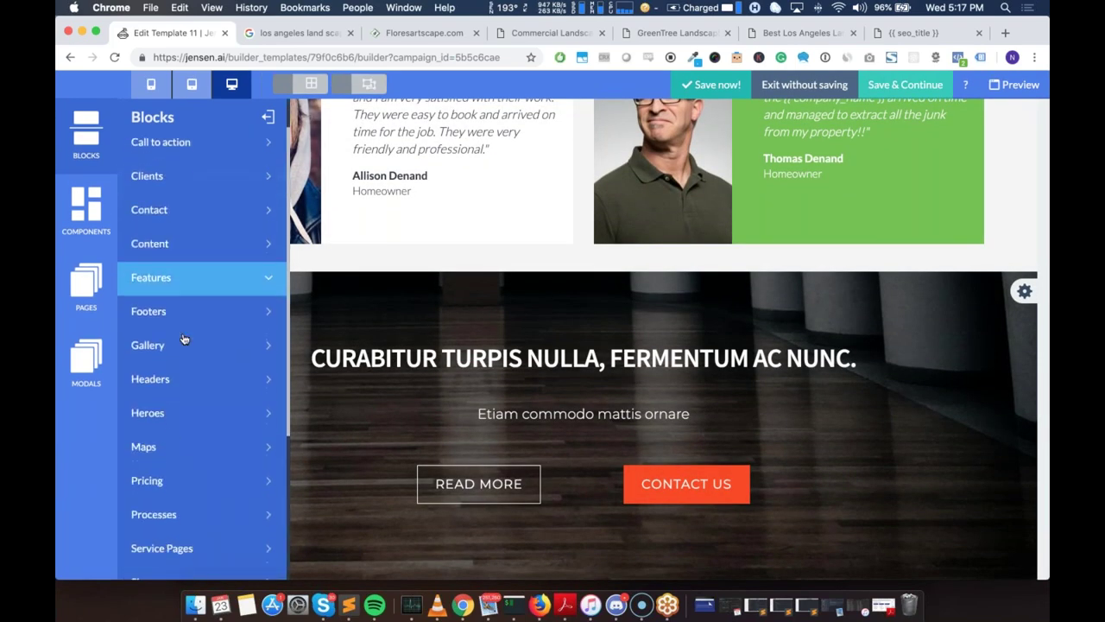
pyautogui.scroll(-2, 183, 338)
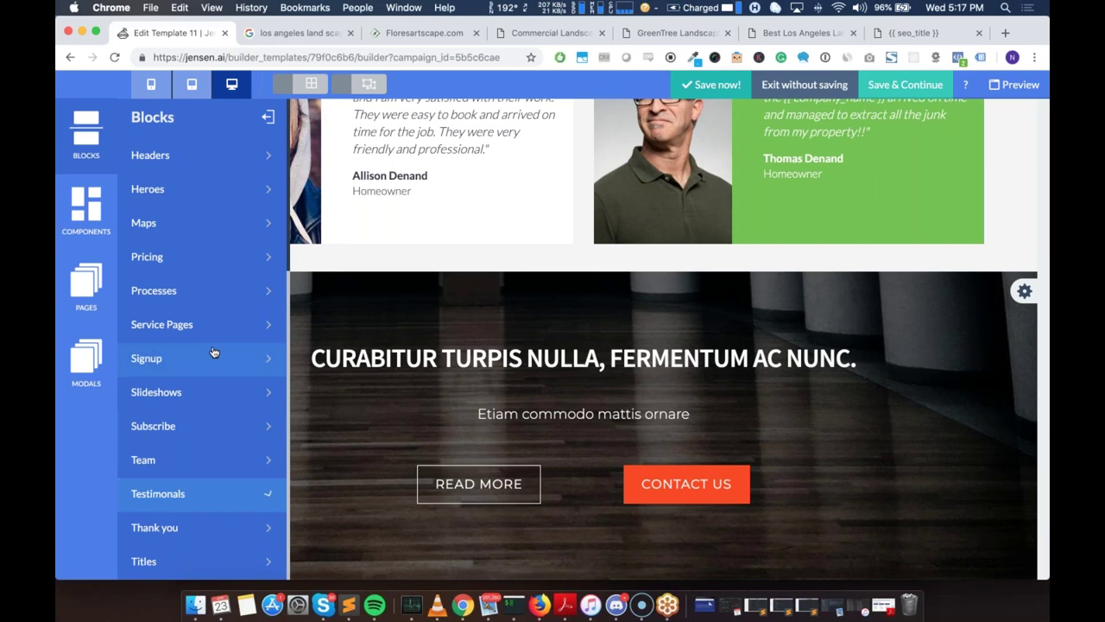
pyautogui.scroll(1, 213, 351)
pyautogui.scroll(5, 213, 351)
pyautogui.click(189, 268)
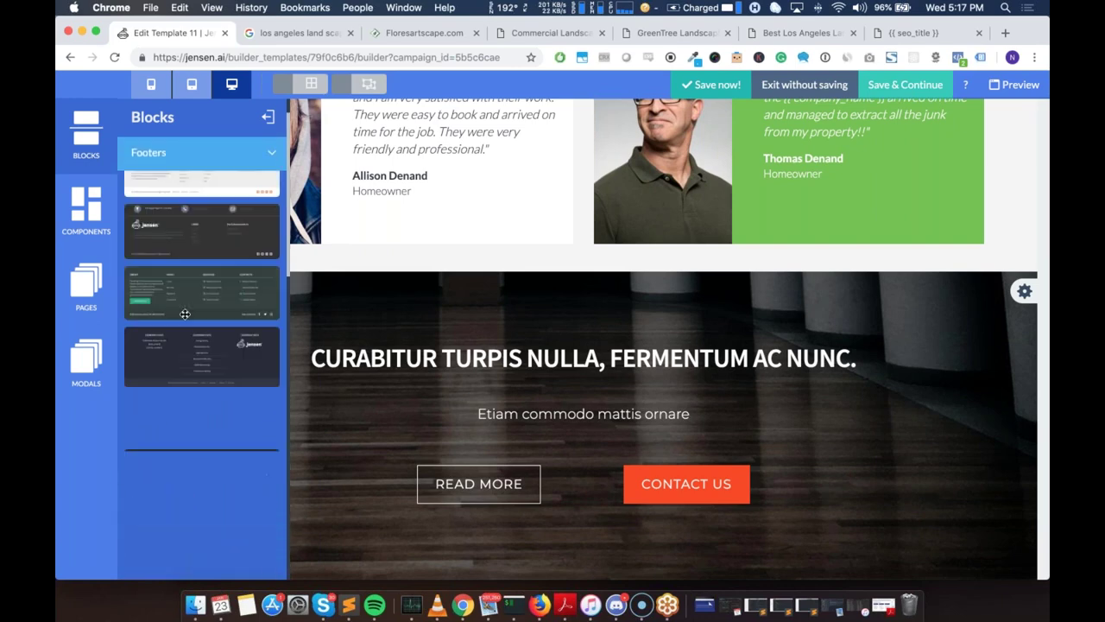
pyautogui.scroll(-5, 185, 313)
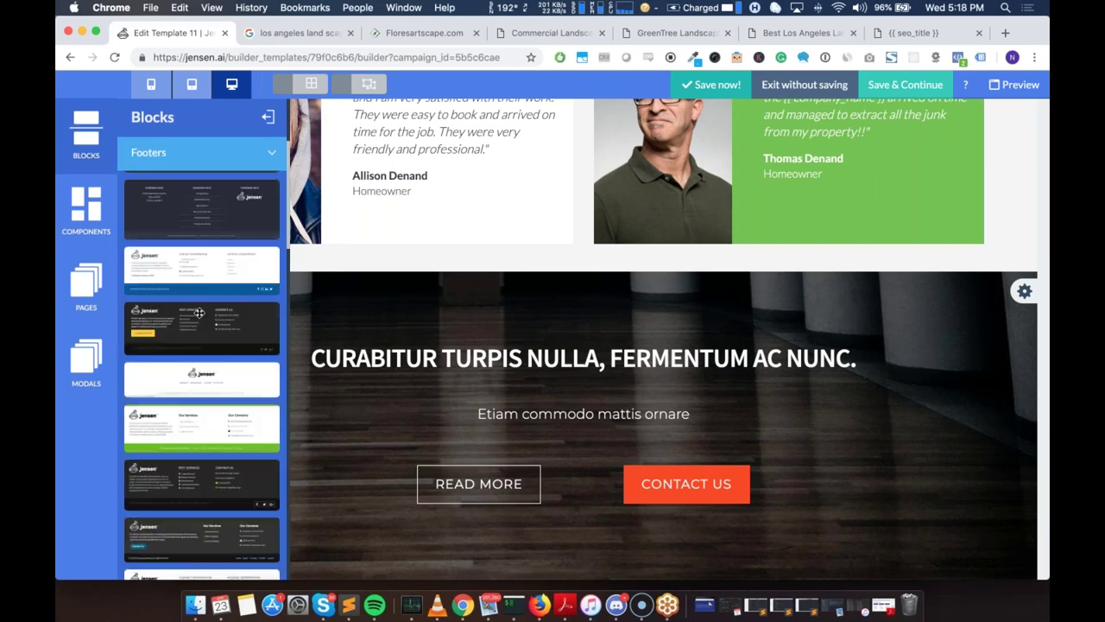
pyautogui.scroll(-3, 194, 320)
pyautogui.moveTo(190, 327); pyautogui.dragTo(500, 555)
pyautogui.click(268, 118)
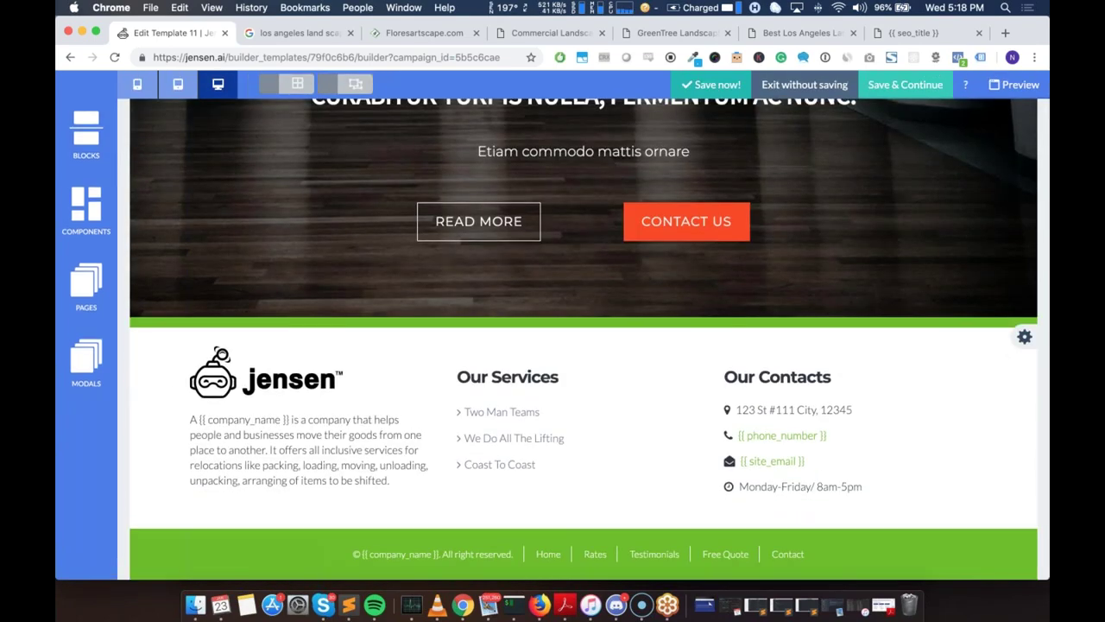
# Scroll back to the hero and start editing the 'A superior way of building landing pages.' heading.
pyautogui.scroll(15, 722, 256)
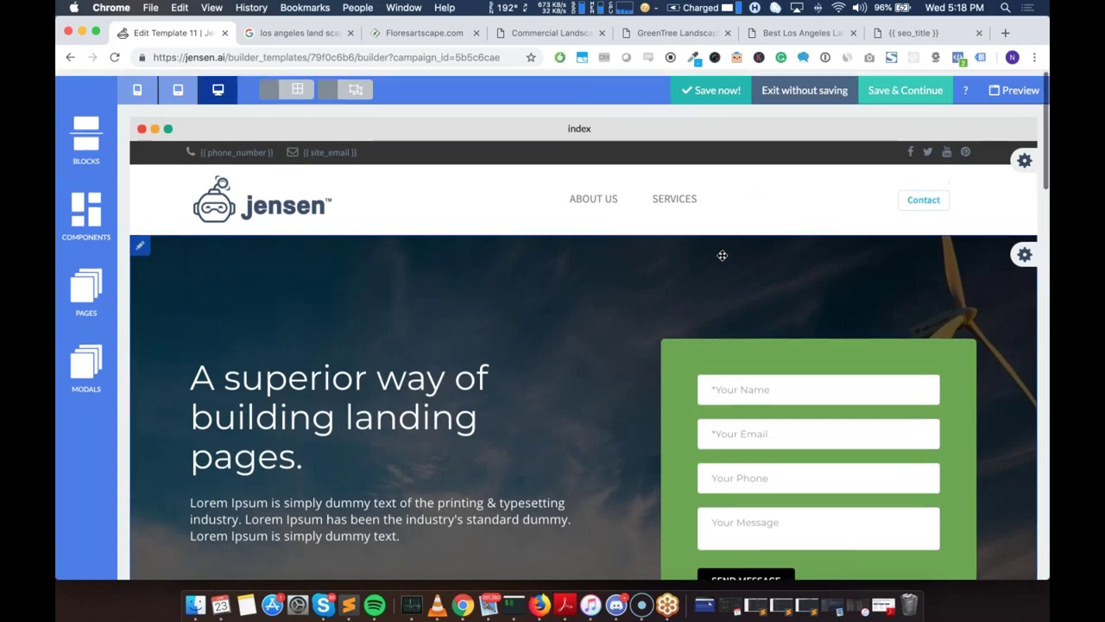
pyautogui.scroll(-5, 721, 255)
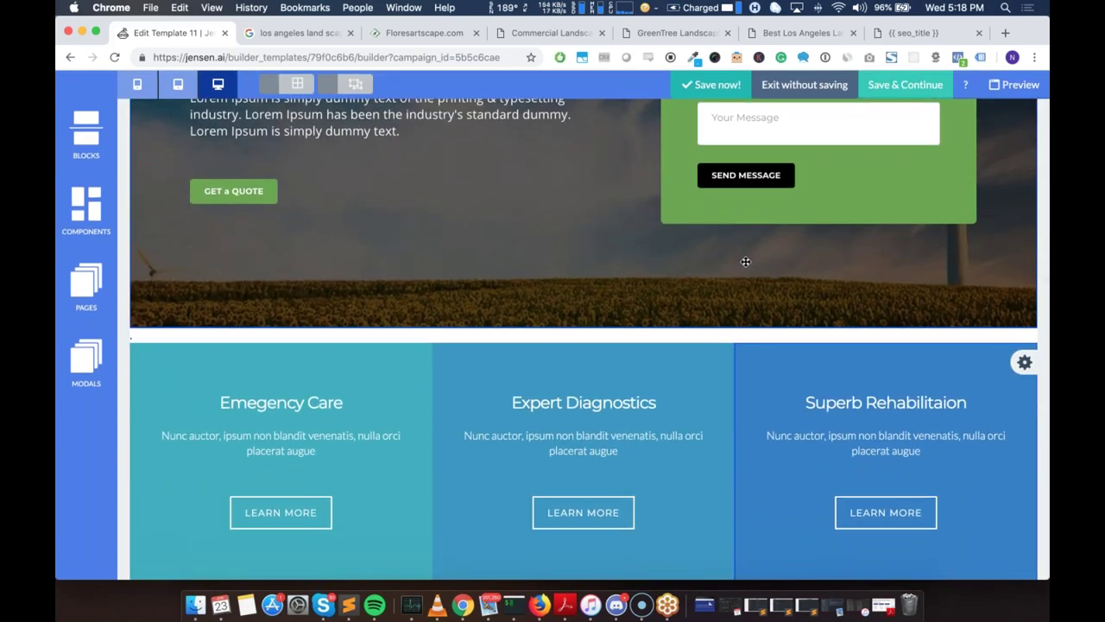
pyautogui.scroll(5, 746, 261)
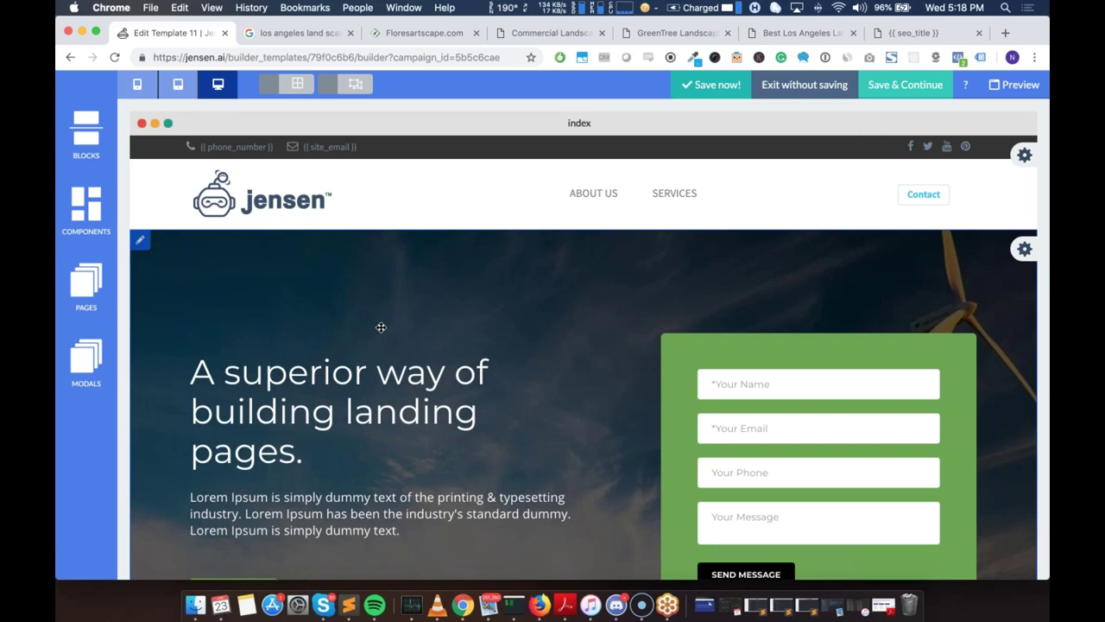
pyautogui.scroll(-2, 257, 328)
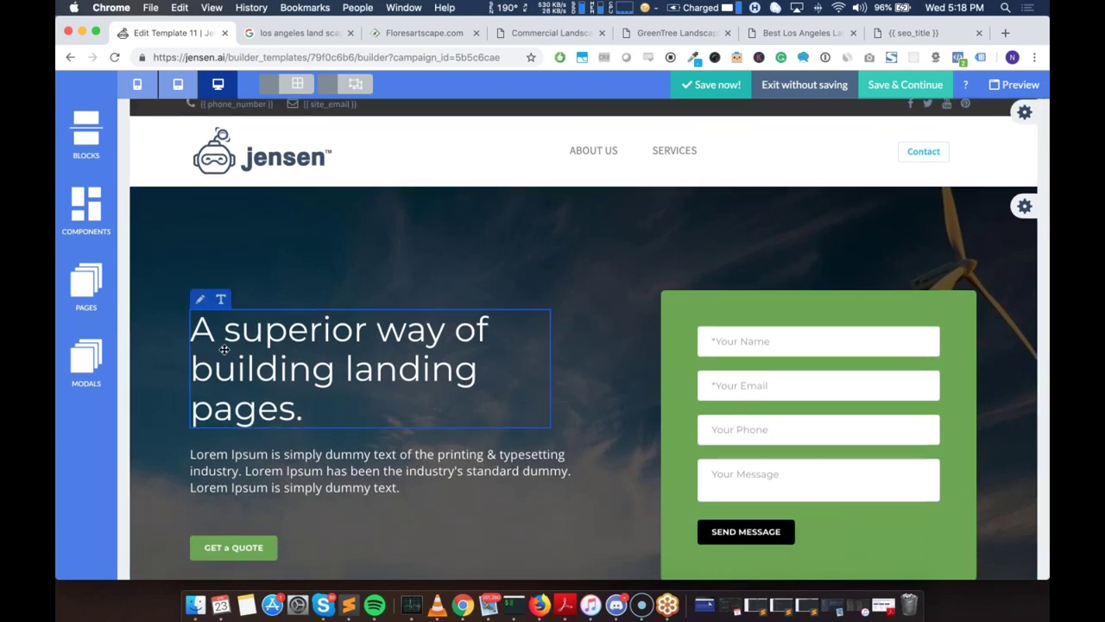
pyautogui.click(221, 298)
# Replace the hero heading text with 'This is my header.'.
pyautogui.click(213, 335)
pyautogui.keyDown('shift'); pyautogui.click(304, 419); pyautogui.keyUp('shift')
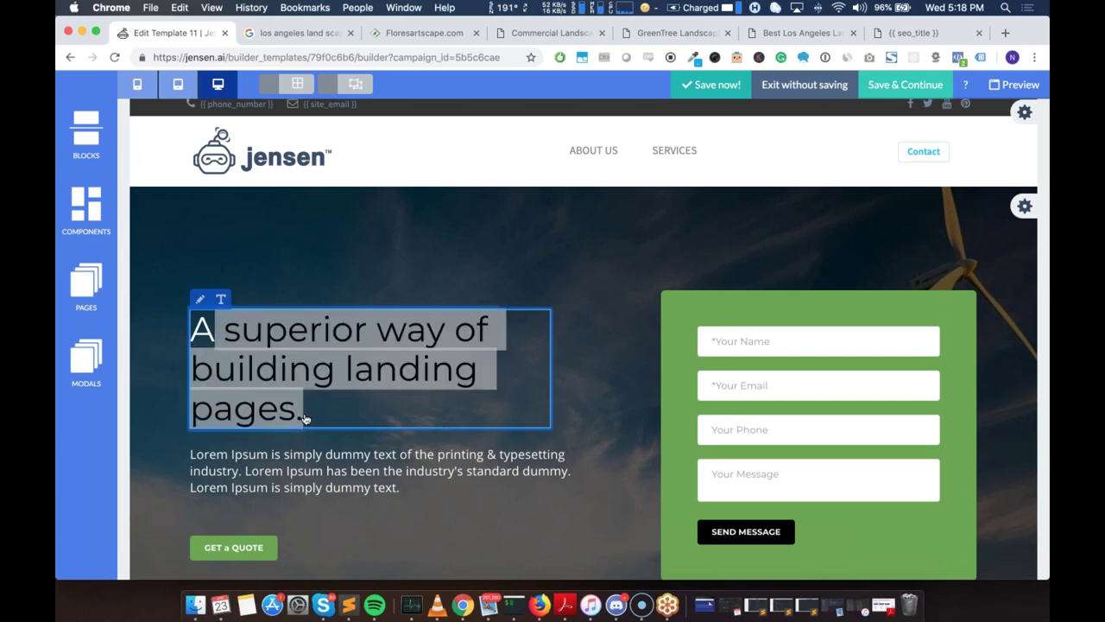
pyautogui.press('BackSpace')
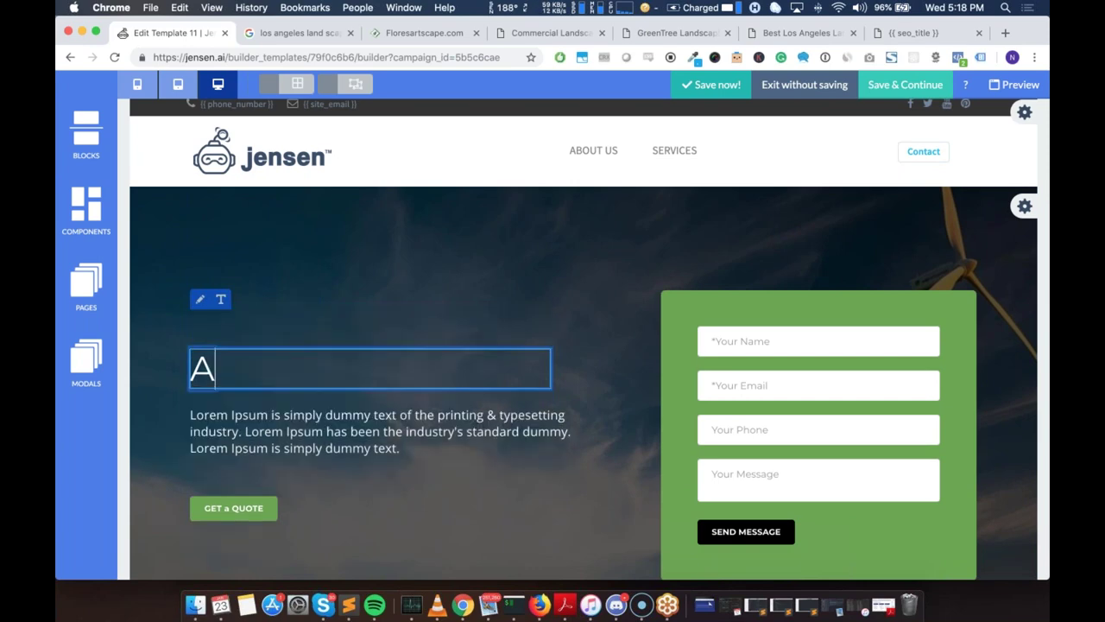
pyautogui.press('BackSpace')
pyautogui.write('Ths')
pyautogui.press('BackSpace')
pyautogui.write('is is my header.')
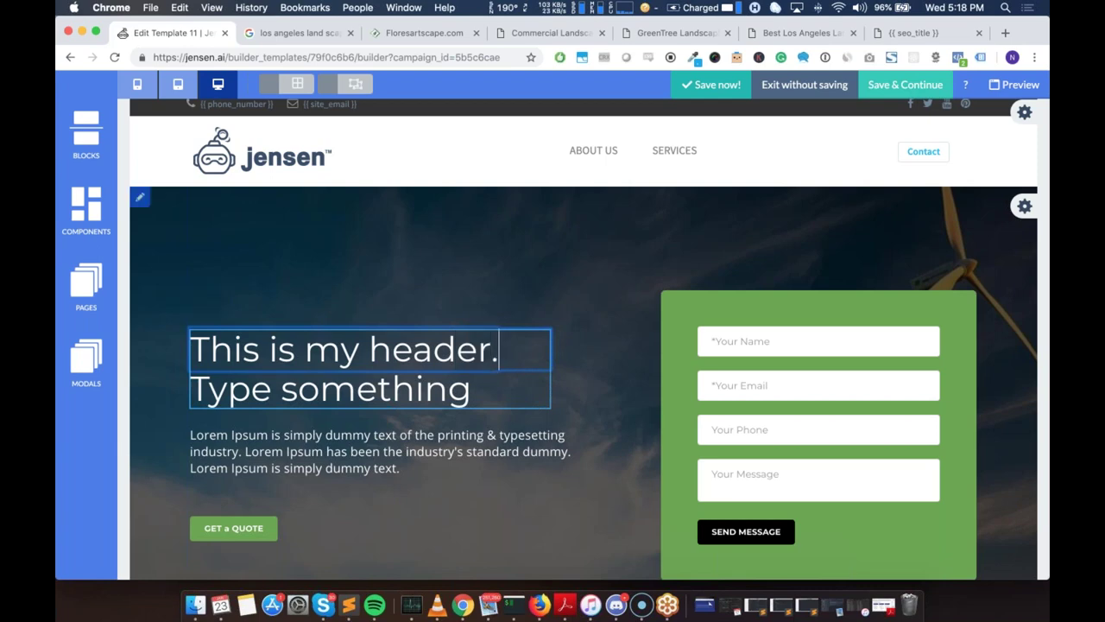
pyautogui.press('Escape')
pyautogui.click(433, 380)
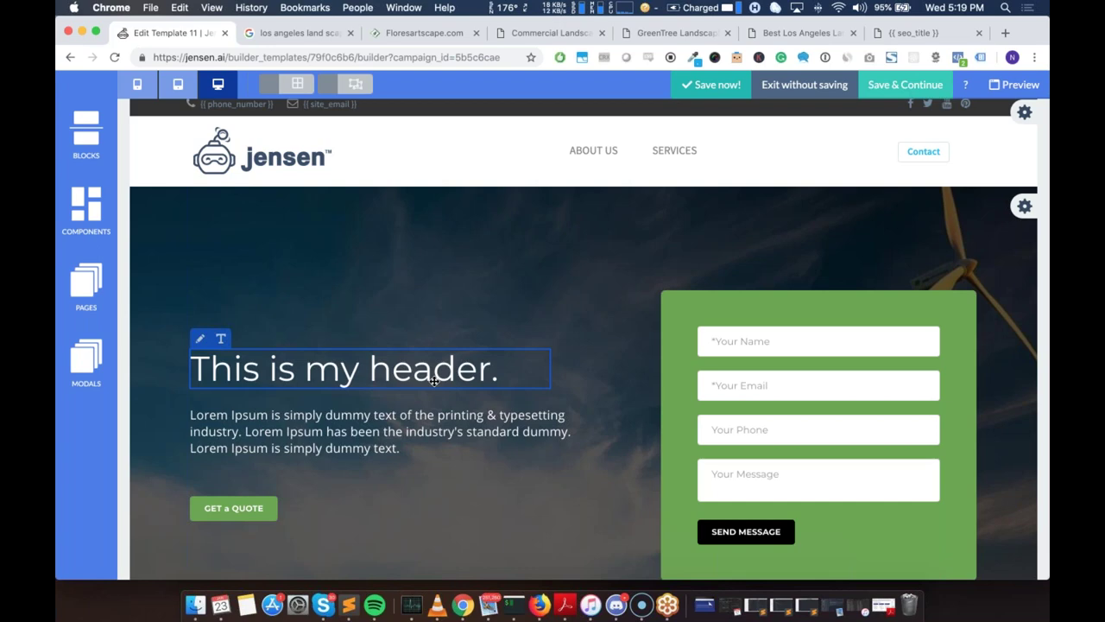
# Change the hero heading text to the {{homepage_header}} placeholder.
pyautogui.click(358, 305)
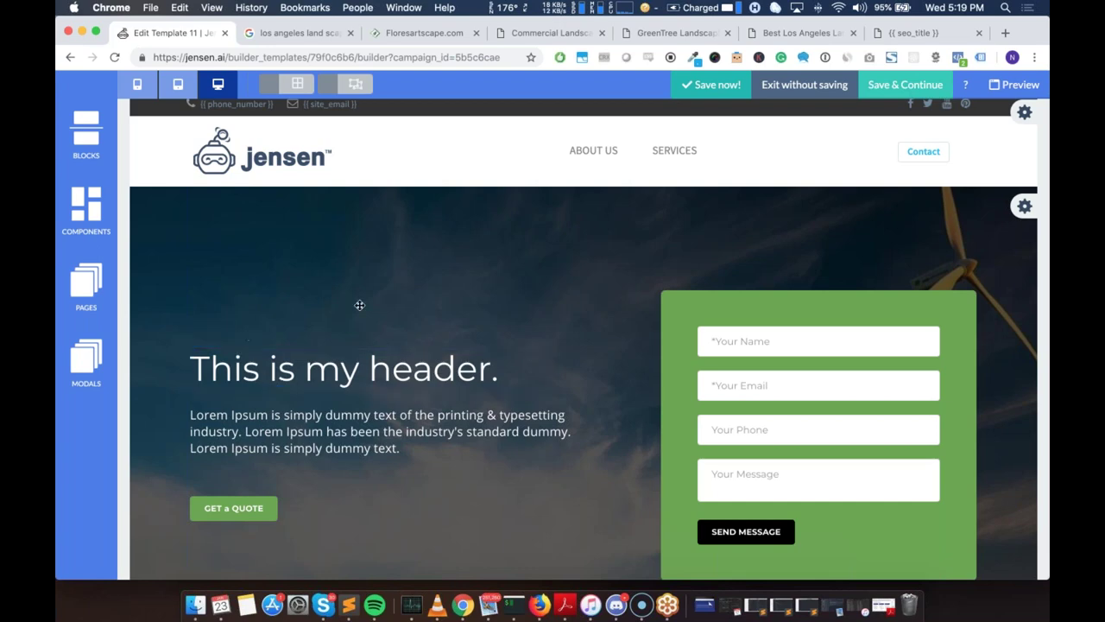
pyautogui.scroll(-1, 359, 305)
pyautogui.scroll(-5, 359, 305)
pyautogui.scroll(6, 488, 358)
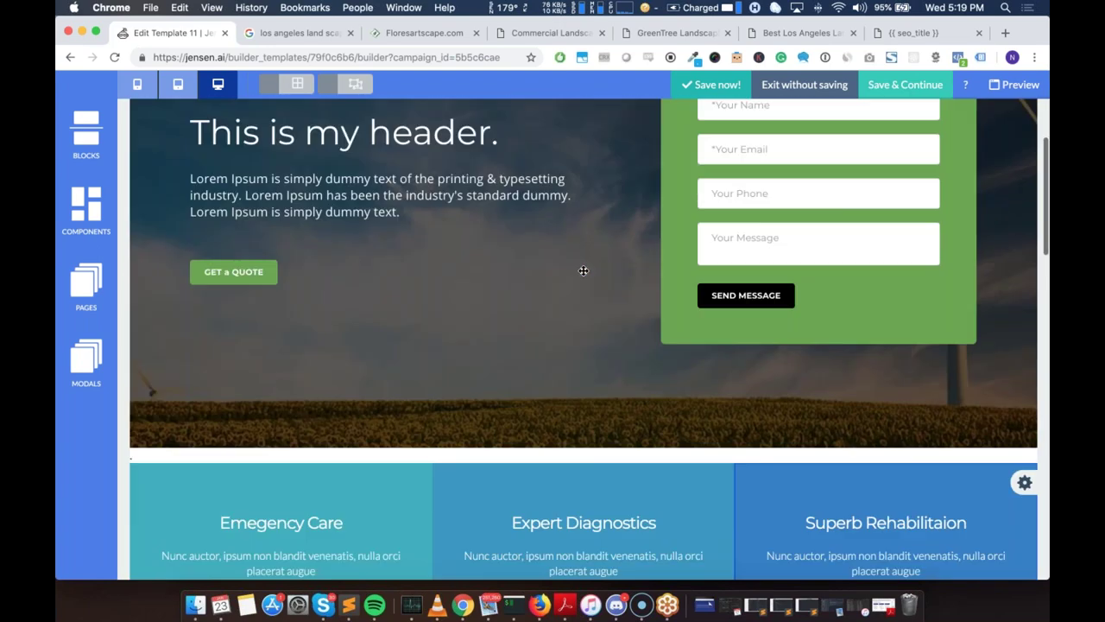
pyautogui.scroll(-1, 364, 251)
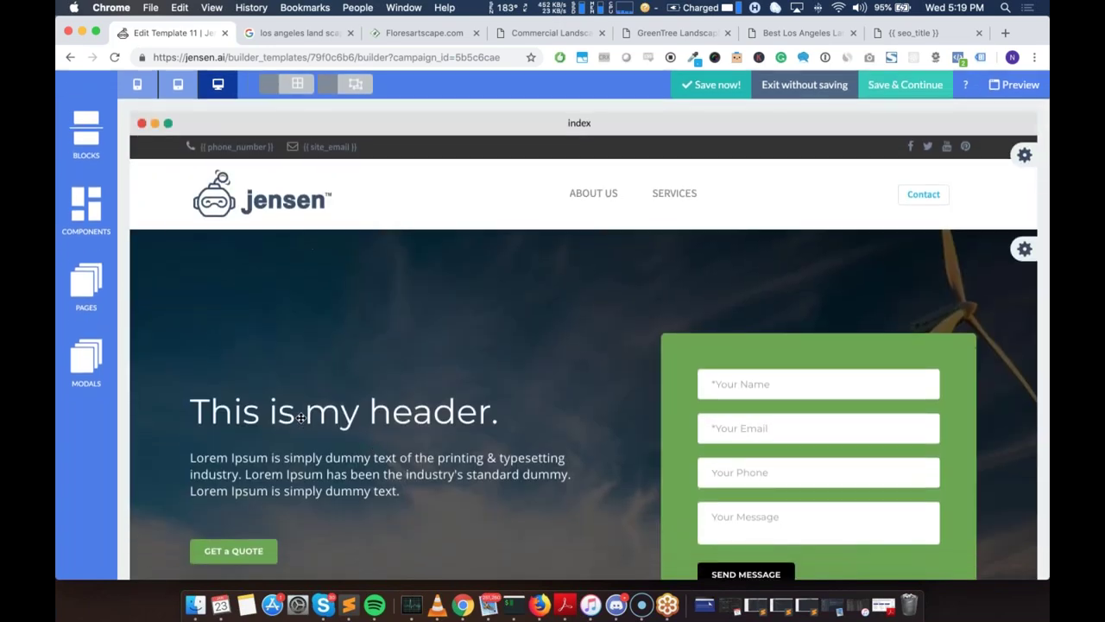
pyautogui.click(228, 392)
pyautogui.keyDown('shift'); pyautogui.click(499, 412); pyautogui.keyUp('shift')
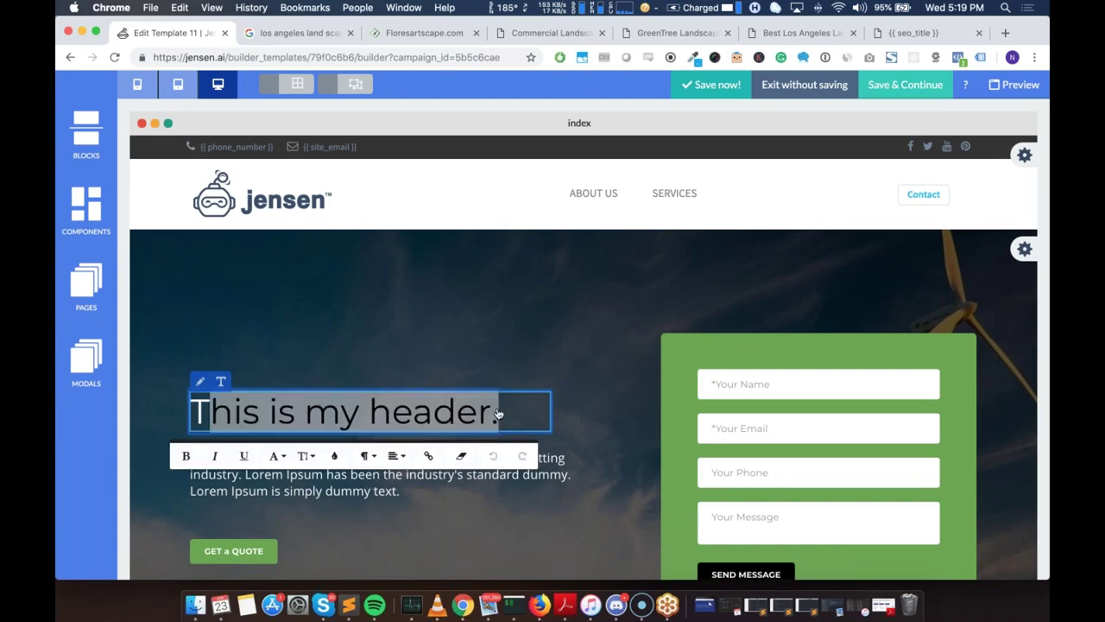
pyautogui.press('BackSpace')
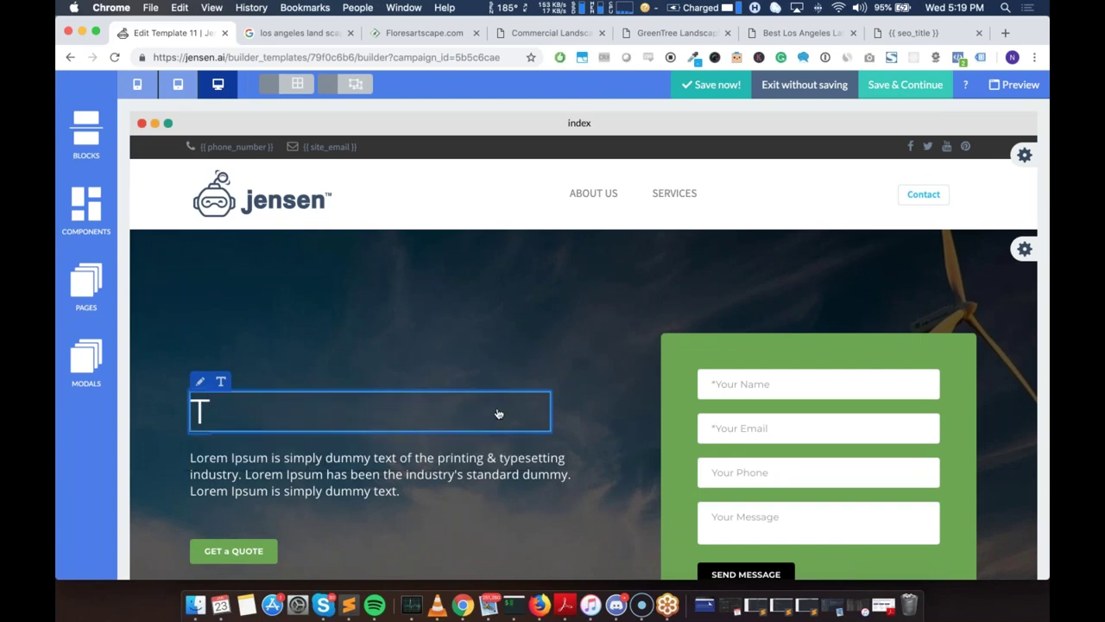
pyautogui.press('BackSpace')
pyautogui.write('{{home_page')
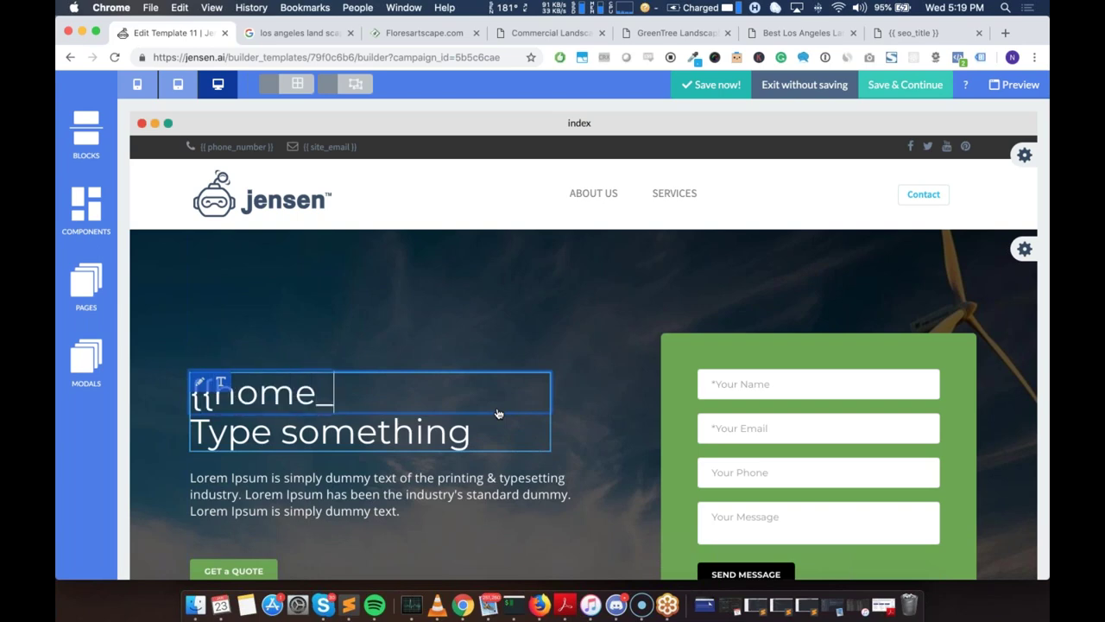
pyautogui.press('BackSpace')
pyautogui.press('BackSpace')
pyautogui.press('BackSpace')
pyautogui.press('BackSpace')
pyautogui.press('BackSpace')
pyautogui.write('page_header}}')
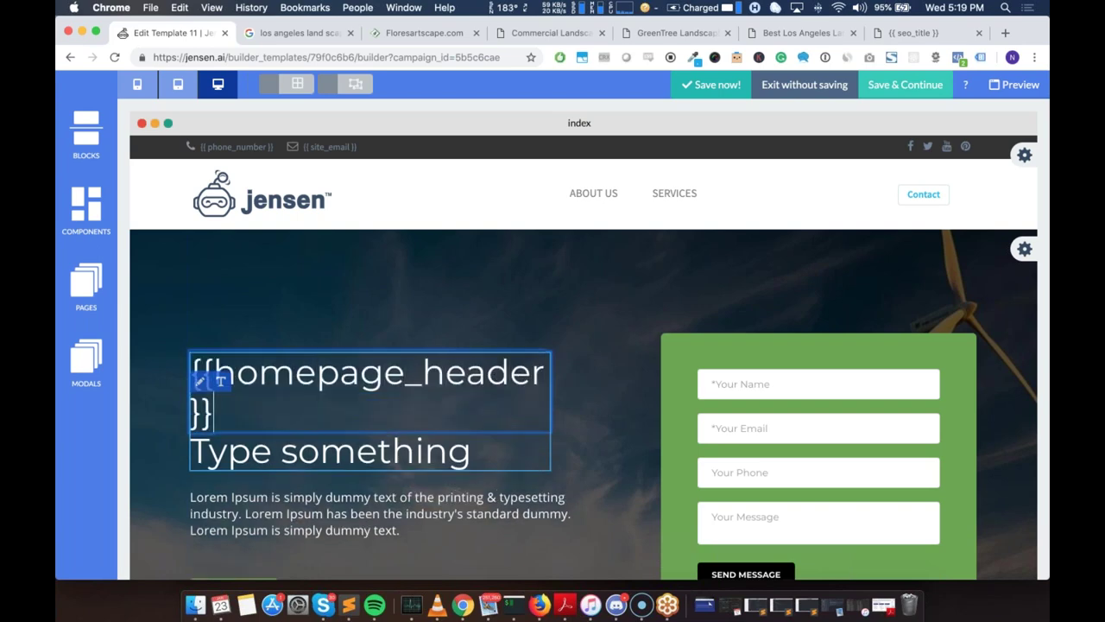
pyautogui.click(457, 294)
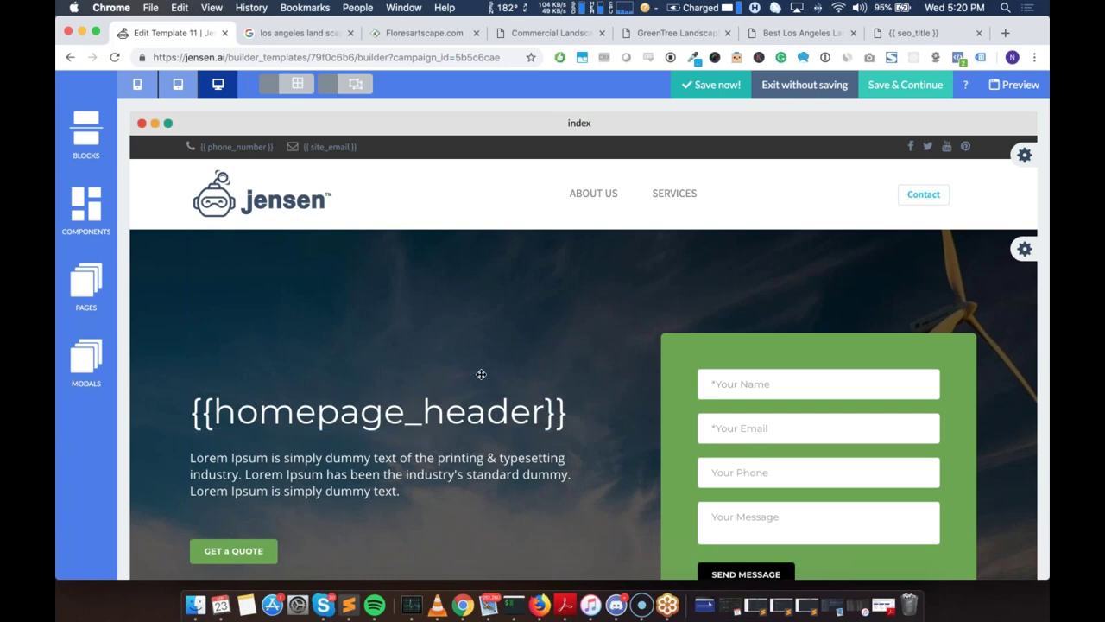
pyautogui.scroll(-2, 449, 371)
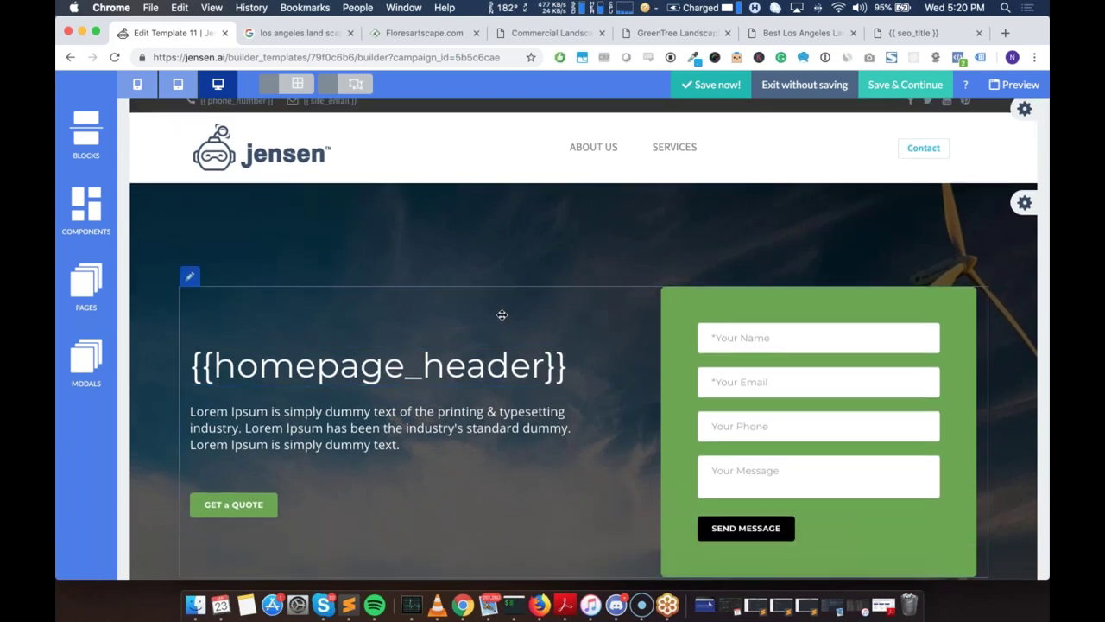
pyautogui.scroll(1, 562, 302)
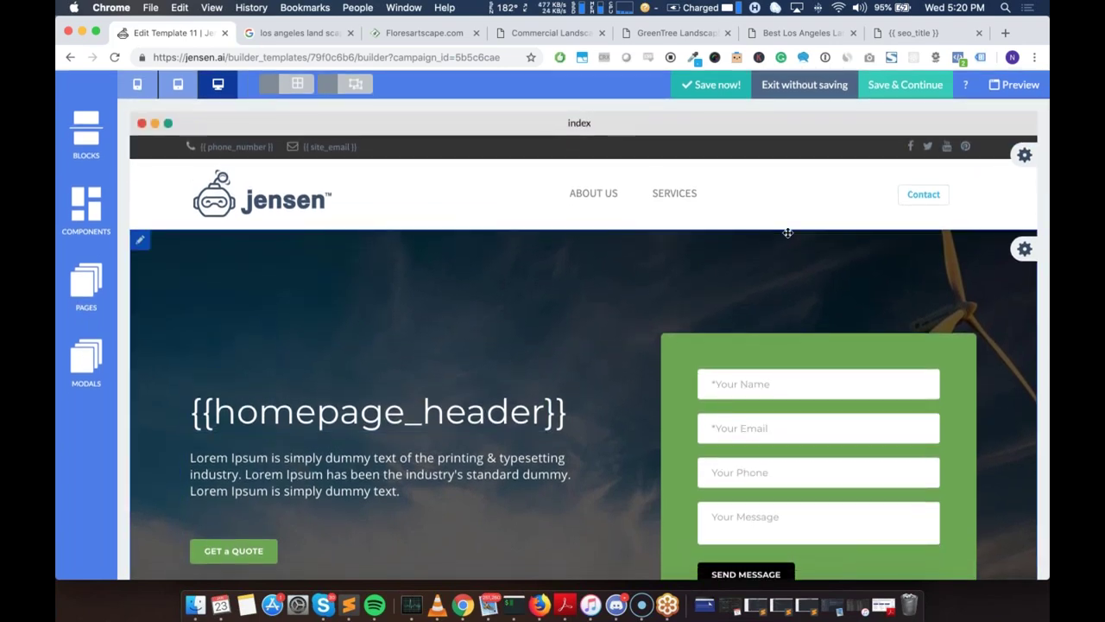
pyautogui.scroll(-1, 441, 381)
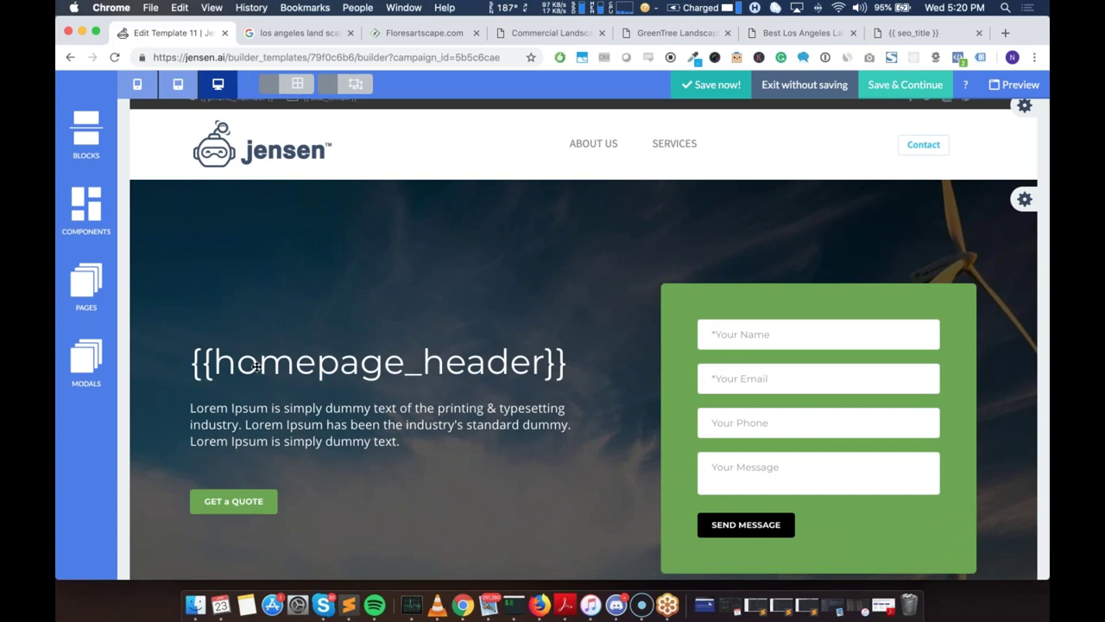
# Look through the built-in template variables such as site_email, then close the reference.
pyautogui.click(965, 84)
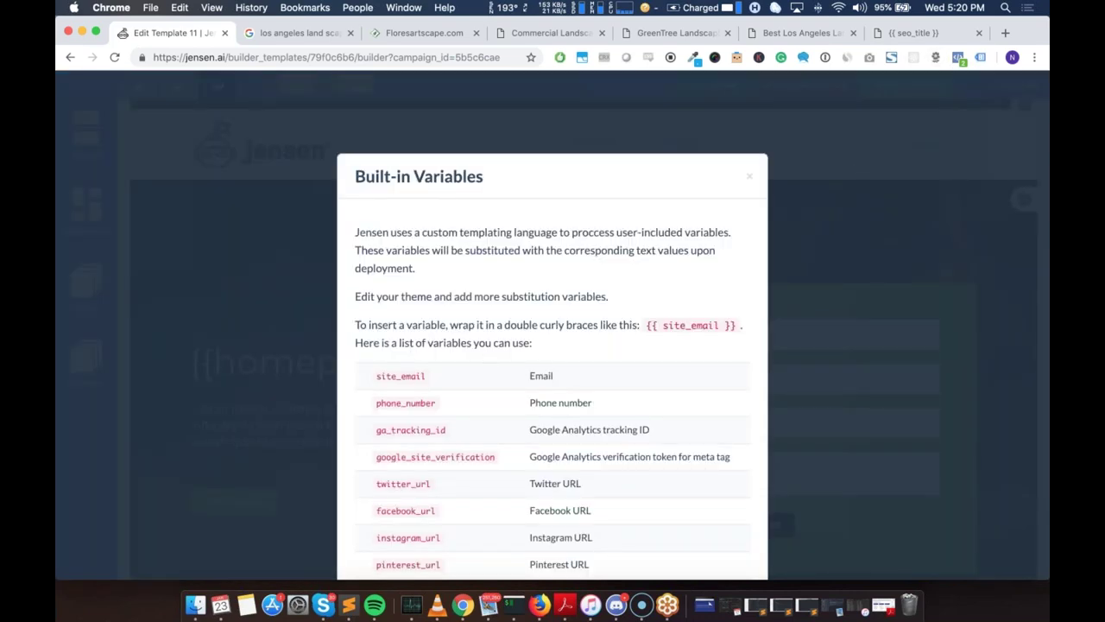
pyautogui.scroll(-2, 410, 355)
pyautogui.scroll(-2, 389, 305)
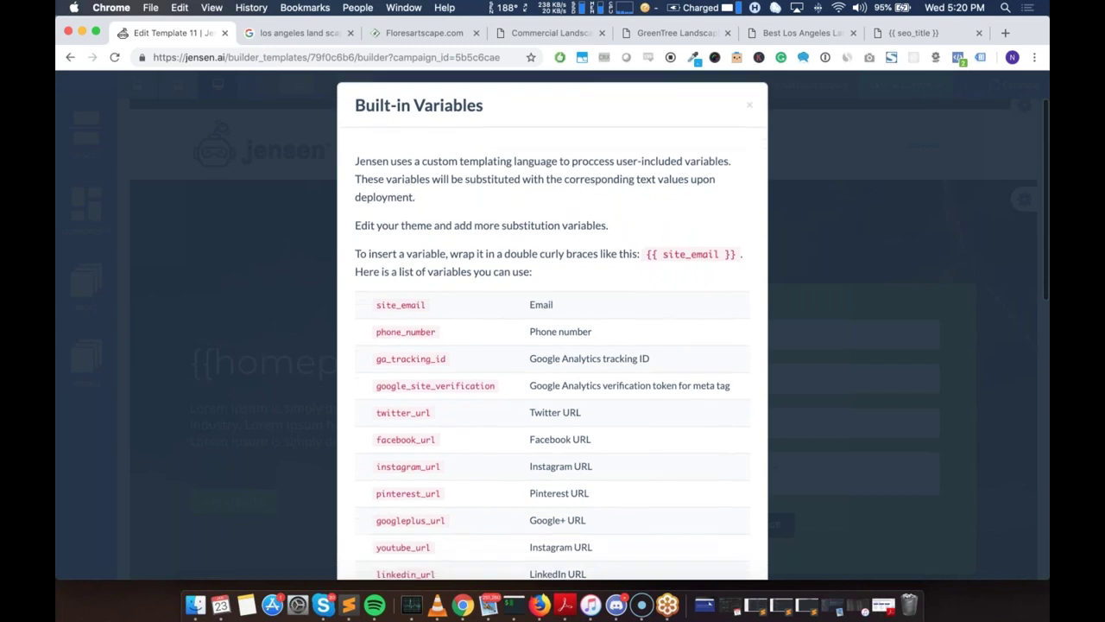
pyautogui.moveTo(375, 300); pyautogui.dragTo(434, 305)
pyautogui.scroll(-10, 449, 333)
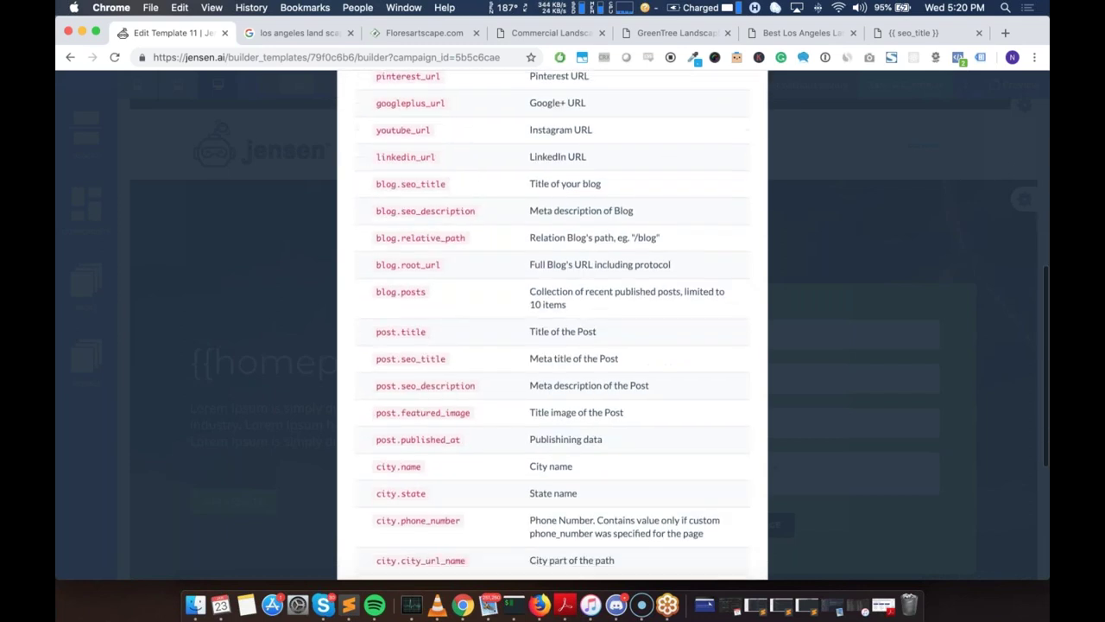
pyautogui.scroll(-3, 423, 408)
pyautogui.scroll(10, 424, 406)
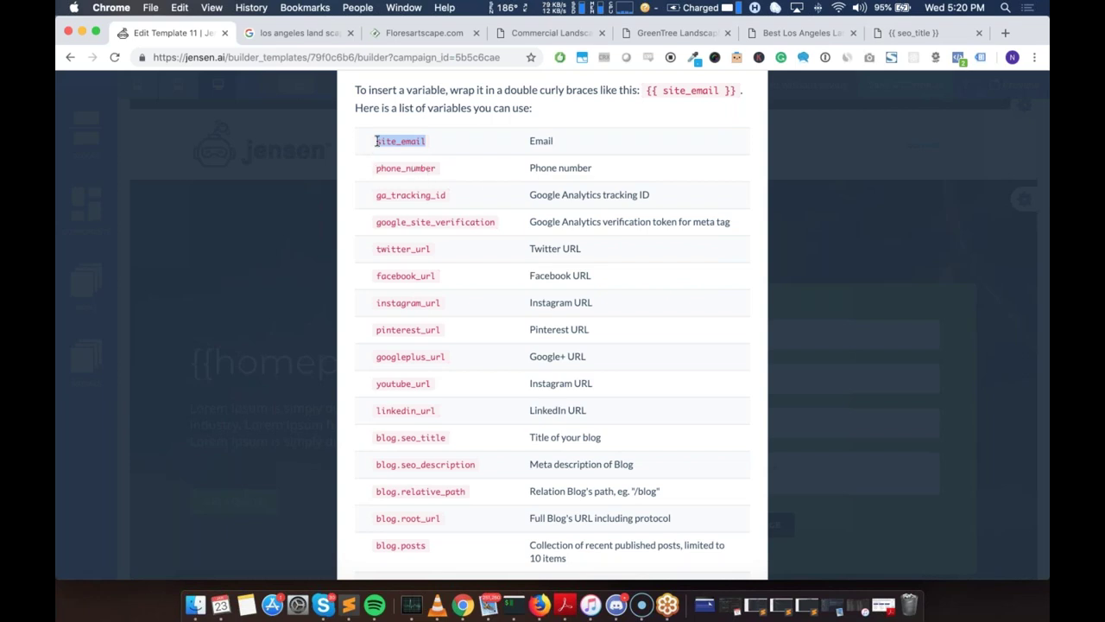
pyautogui.click(308, 230)
pyautogui.click(308, 230)
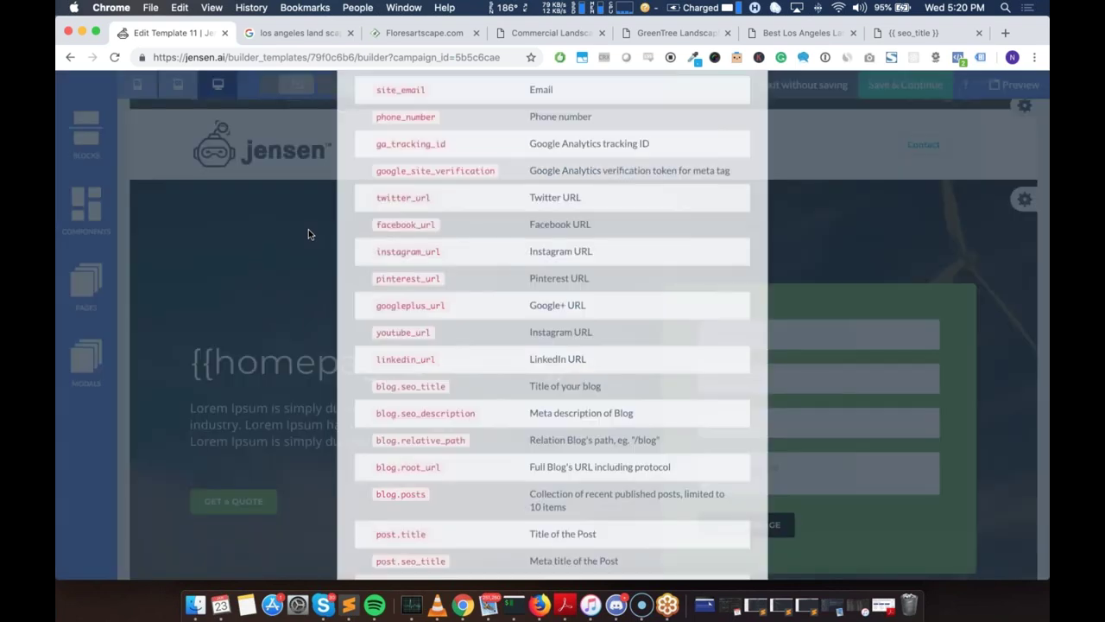
# Rewrite the hero heading as 'Landscaping Contractor in {{homepage_city}}'.
pyautogui.click(222, 335)
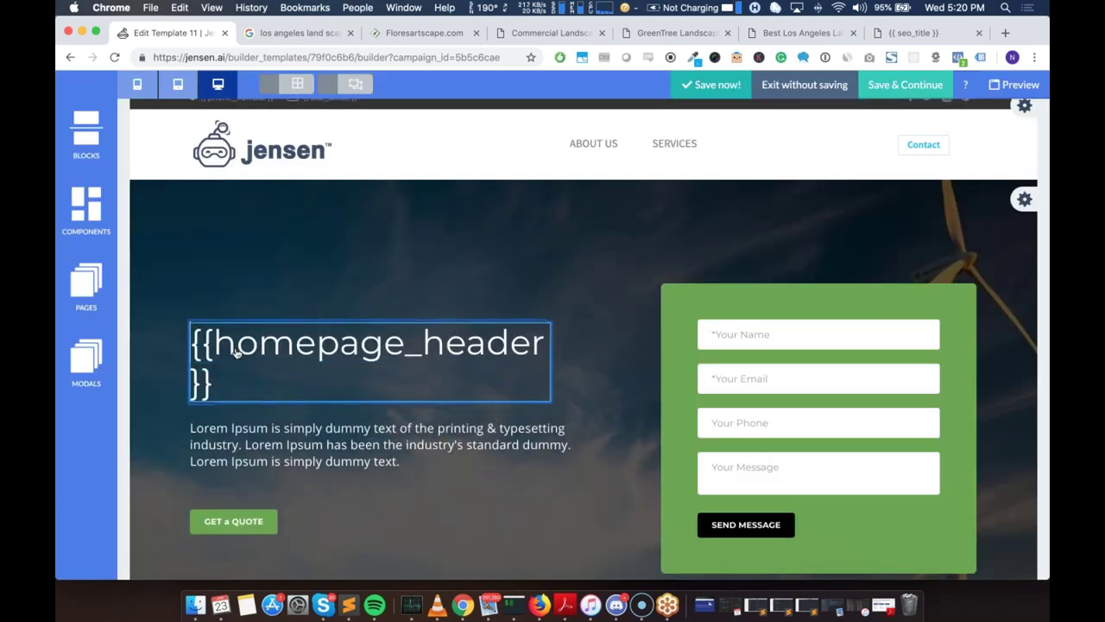
pyautogui.tripleClick(205, 354)
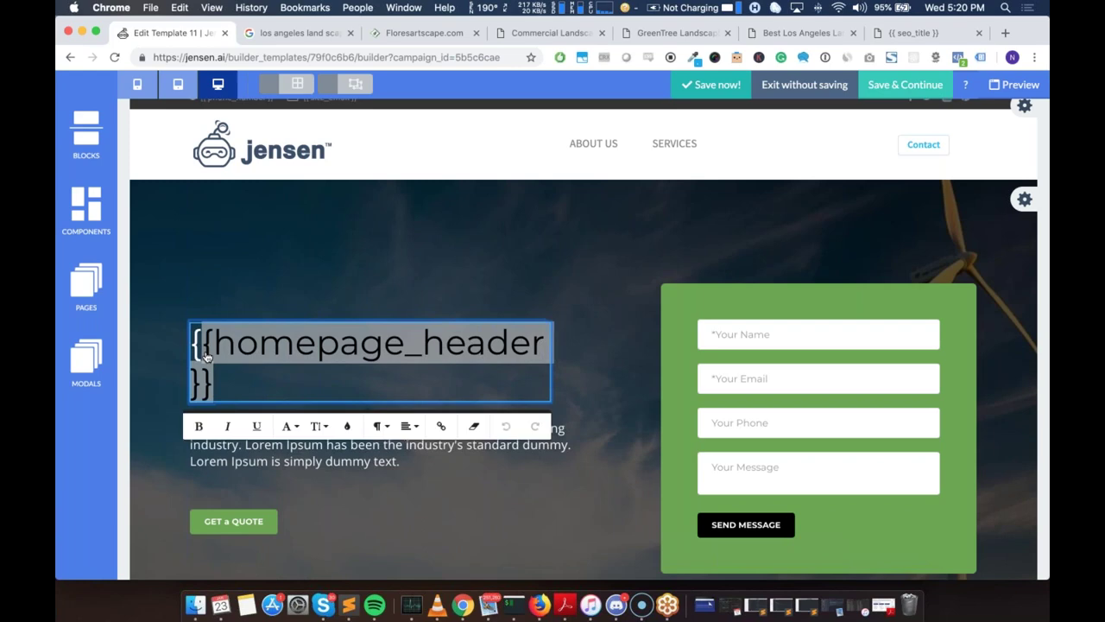
pyautogui.press('BackSpace')
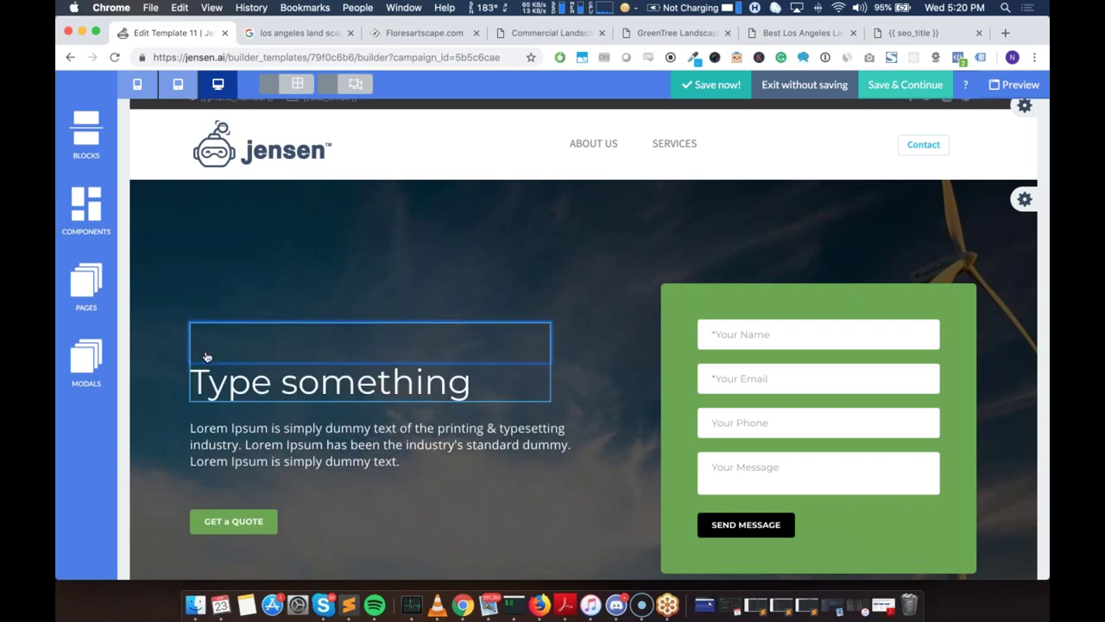
pyautogui.write('Landscap')
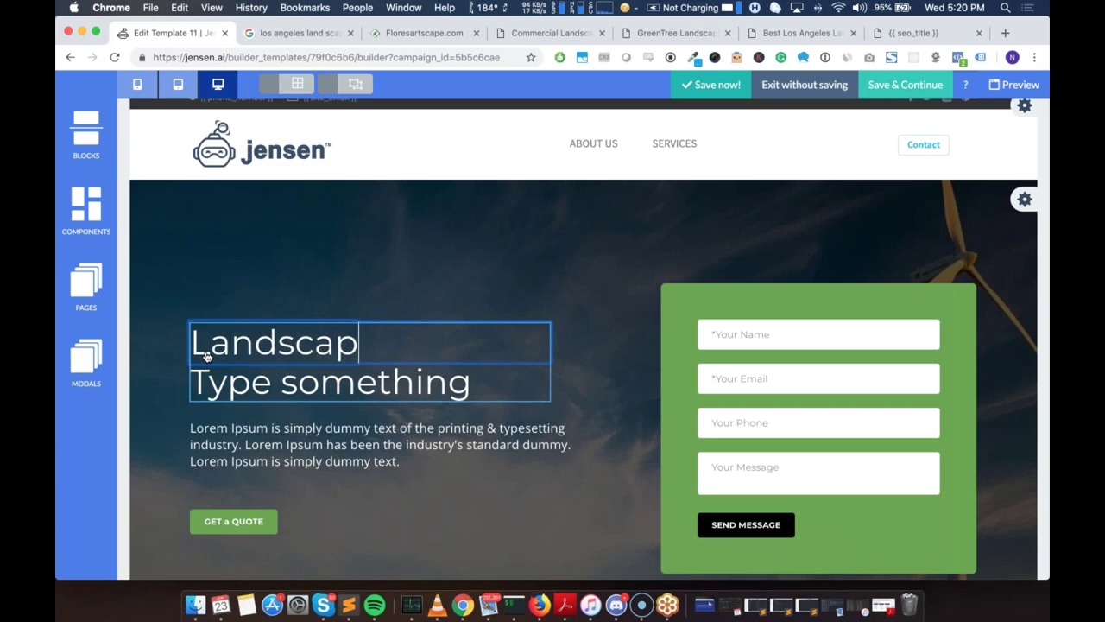
pyautogui.write('ing C')
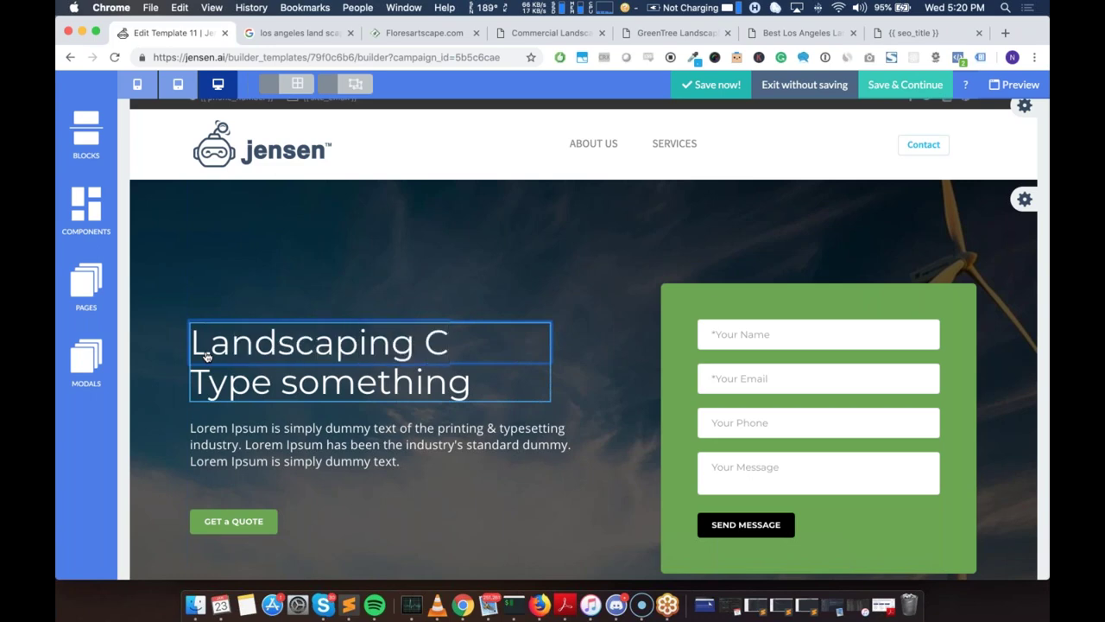
pyautogui.write('ontractor in {{')
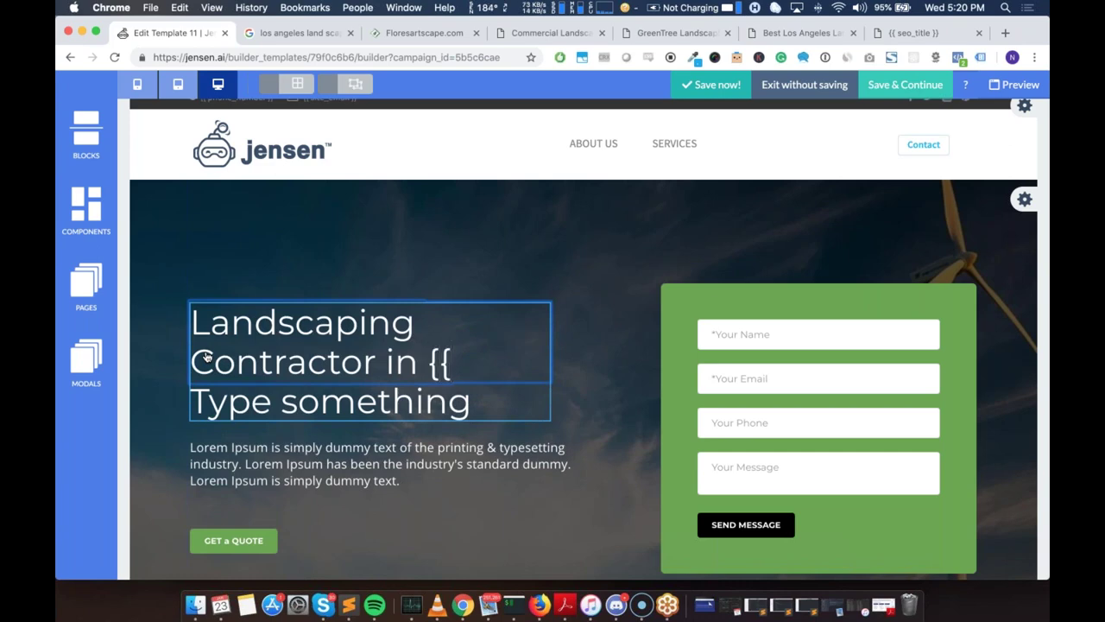
pyautogui.write('cit')
pyautogui.press('BackSpace')
pyautogui.press('BackSpace')
pyautogui.press('BackSpace')
pyautogui.write('hom')
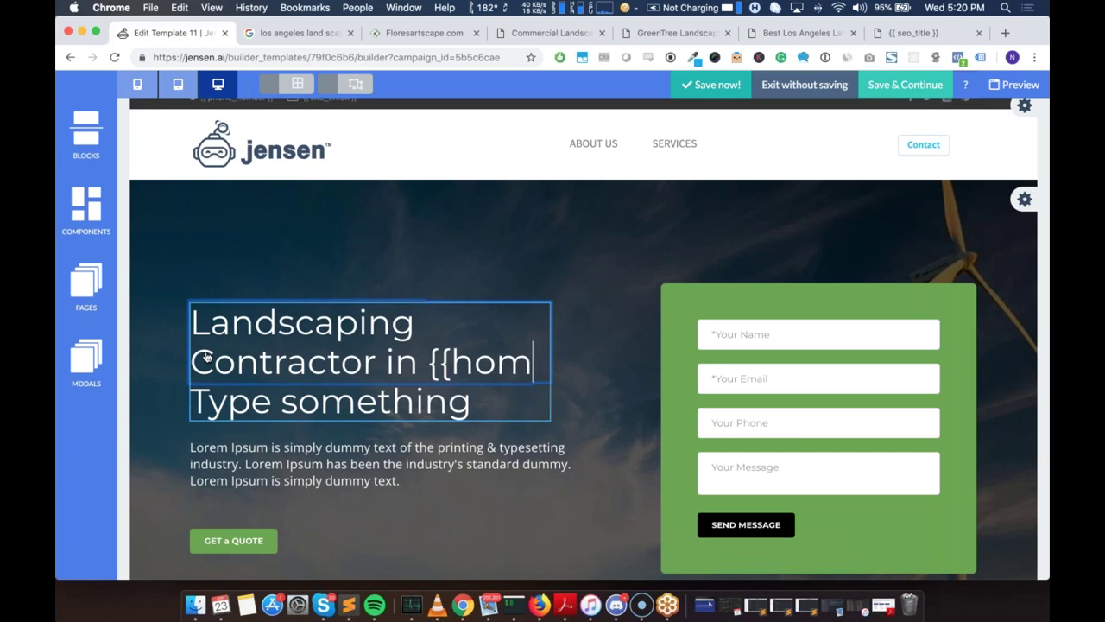
pyautogui.write('epage_city}}')
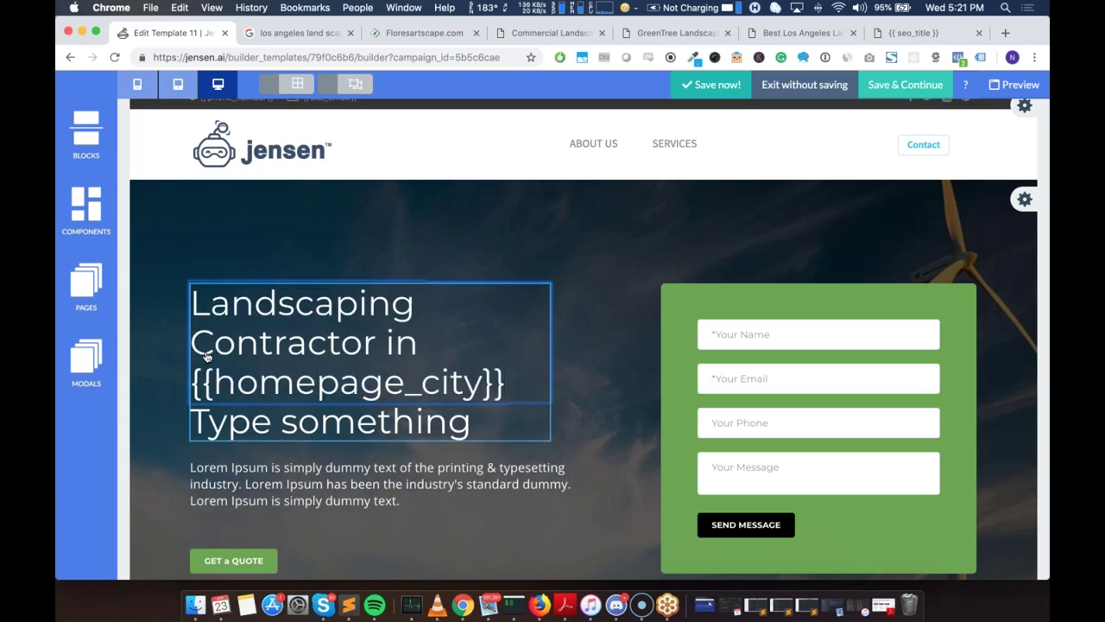
pyautogui.click(464, 271)
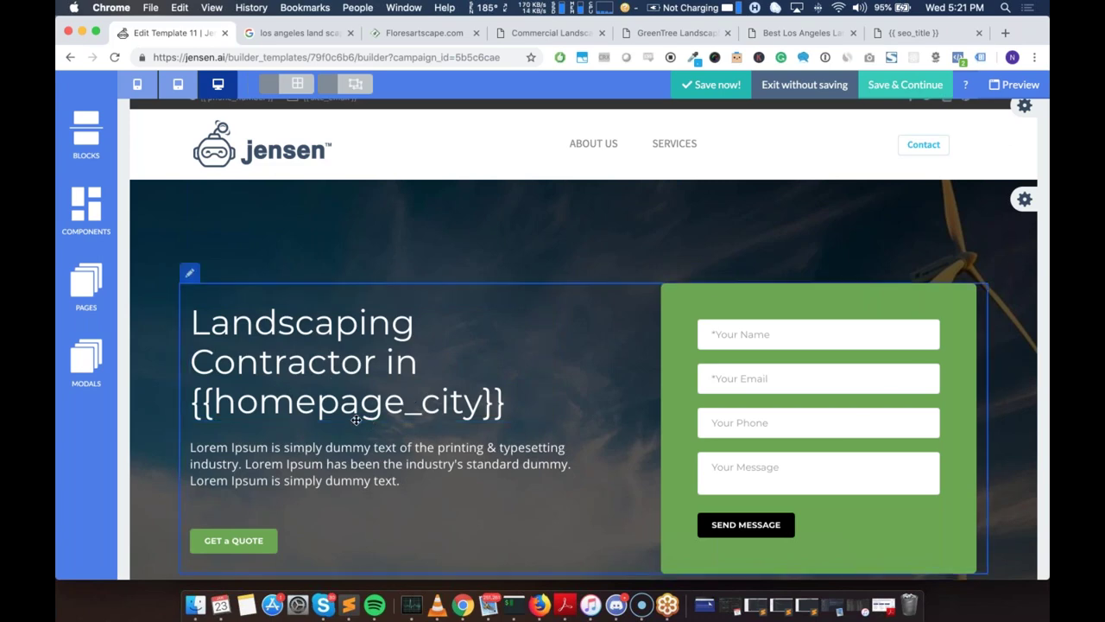
pyautogui.scroll(1, 195, 344)
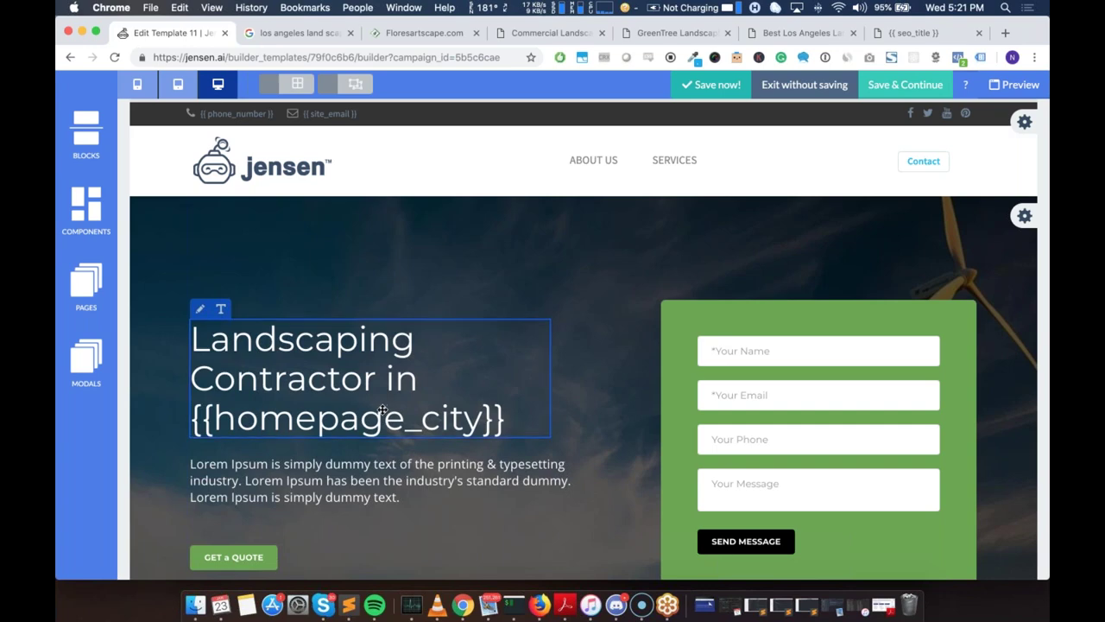
# Check the built-in variables reference, then scroll down to the three service cards block.
pyautogui.click(966, 89)
pyautogui.click(750, 180)
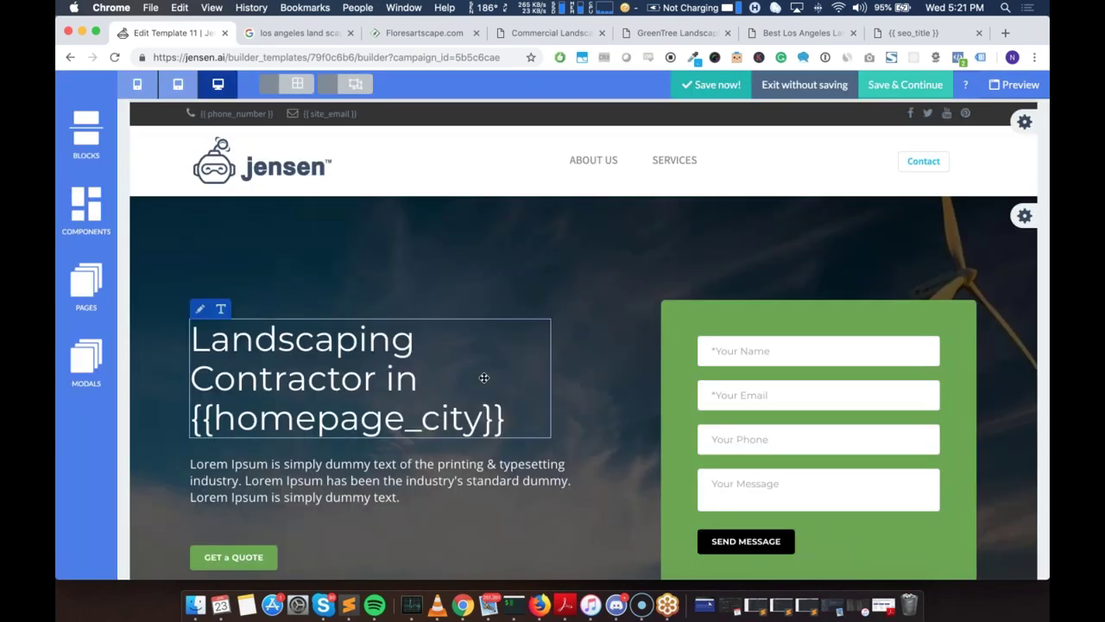
pyautogui.scroll(-2, 484, 378)
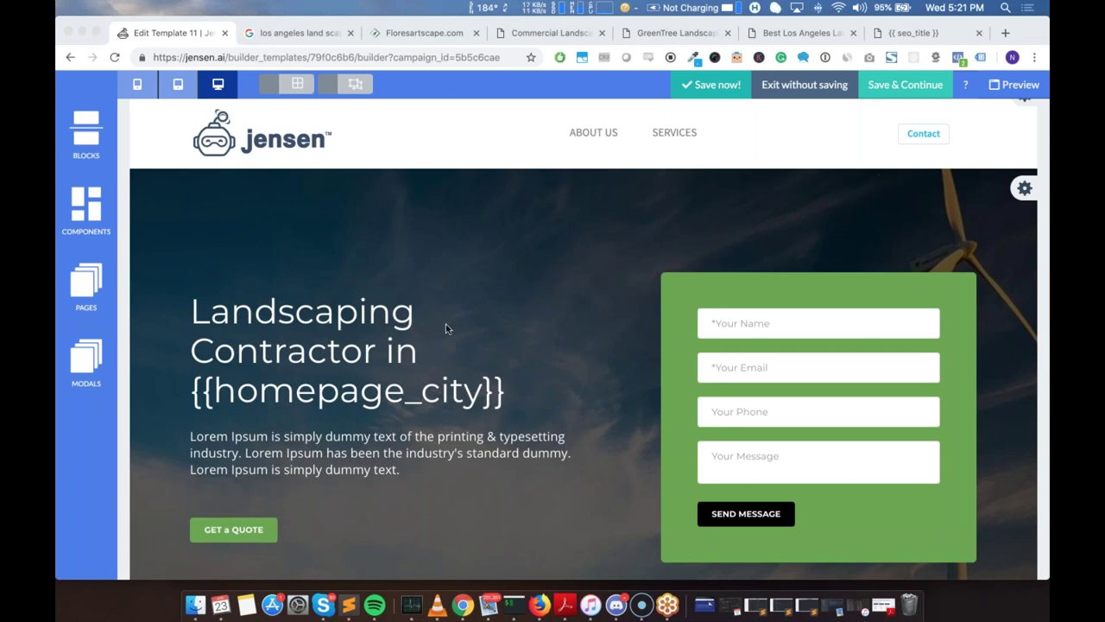
pyautogui.scroll(-2, 445, 324)
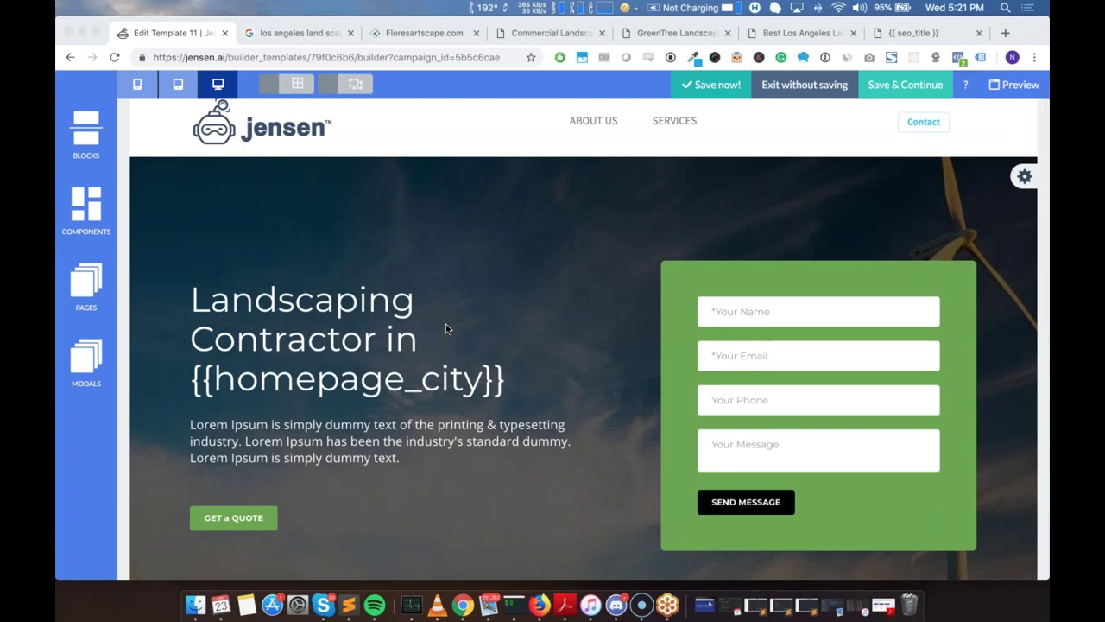
pyautogui.scroll(-2, 445, 324)
pyautogui.scroll(5, 477, 239)
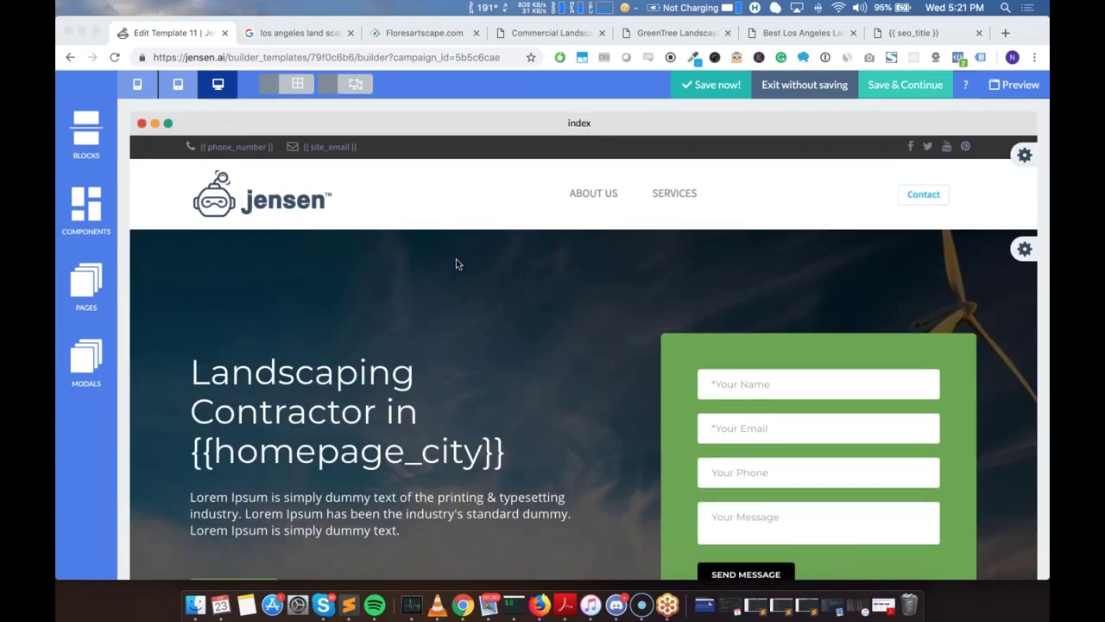
pyautogui.scroll(-8, 456, 261)
pyautogui.scroll(2, 456, 261)
pyautogui.scroll(6, 455, 259)
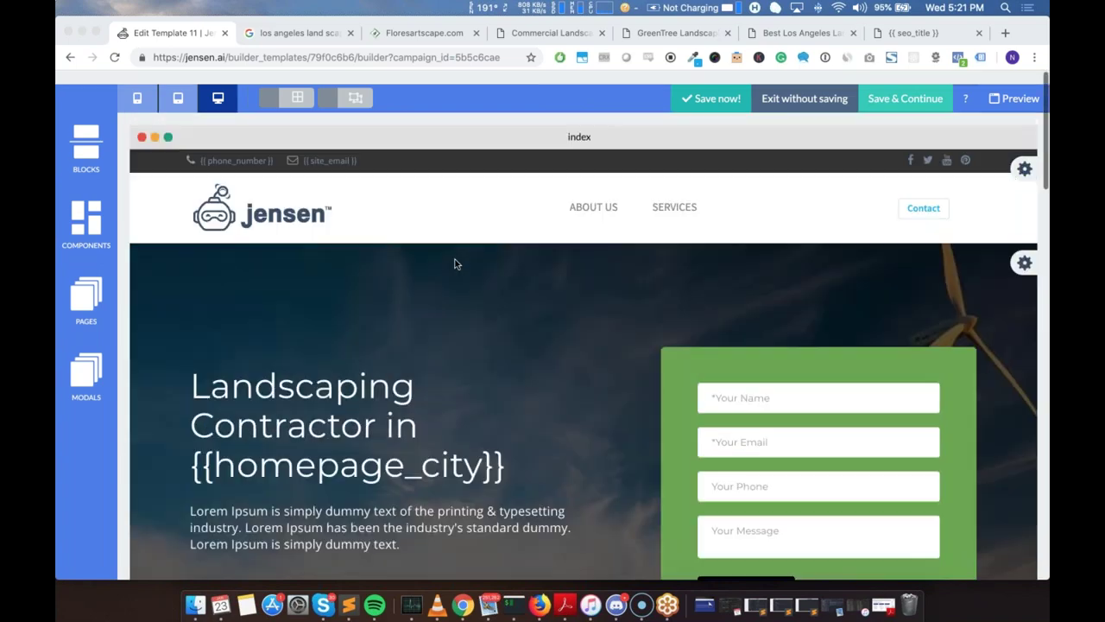
pyautogui.scroll(-5, 560, 380)
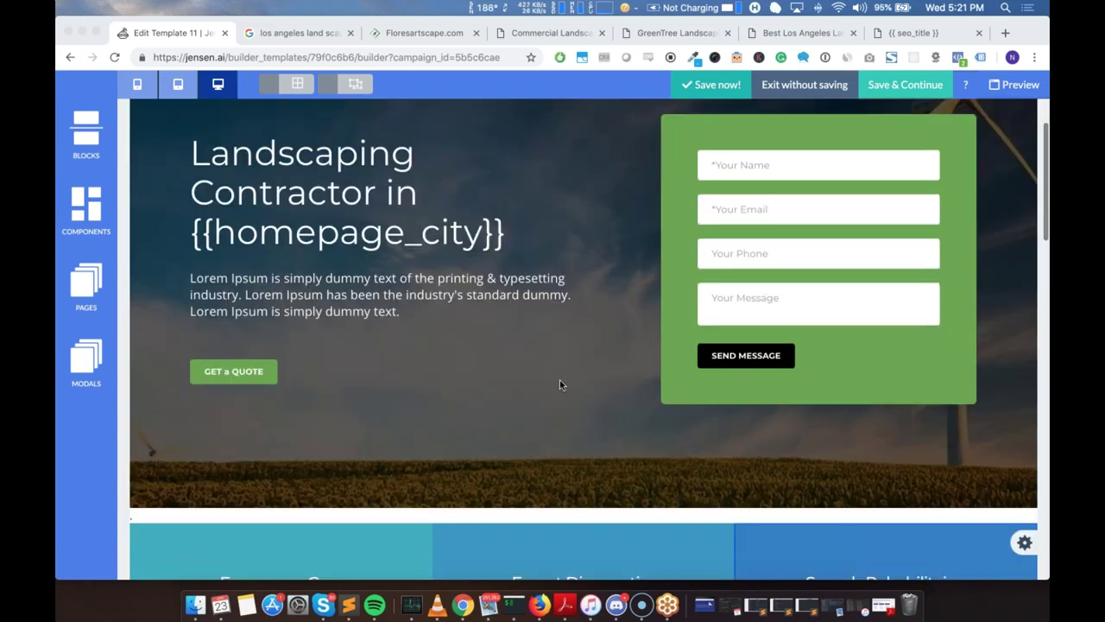
pyautogui.scroll(-3, 560, 385)
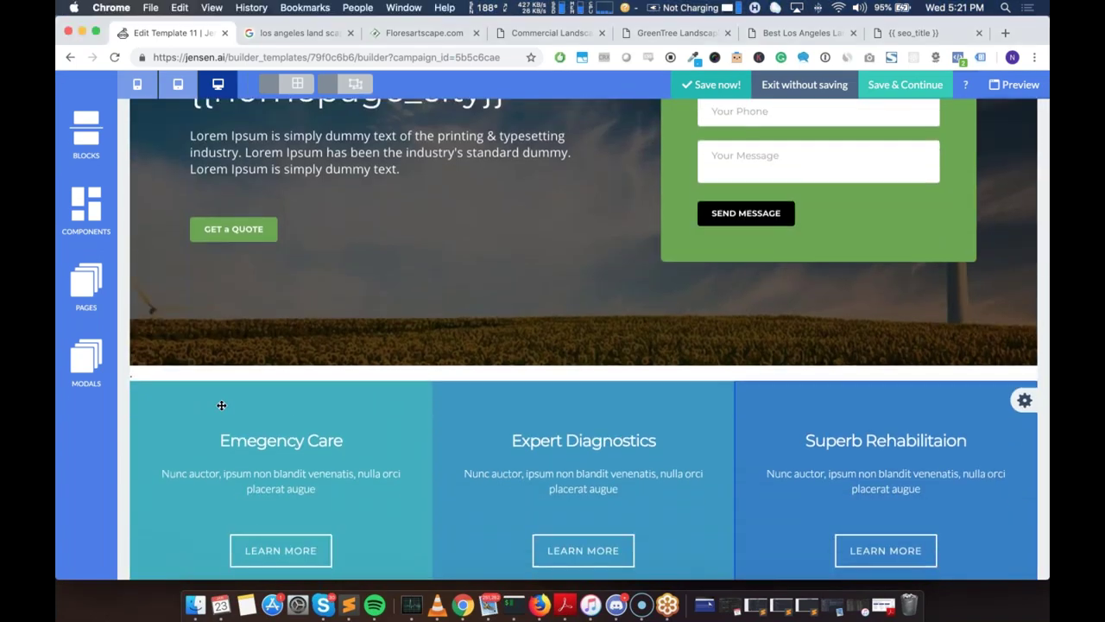
pyautogui.scroll(-2, 221, 405)
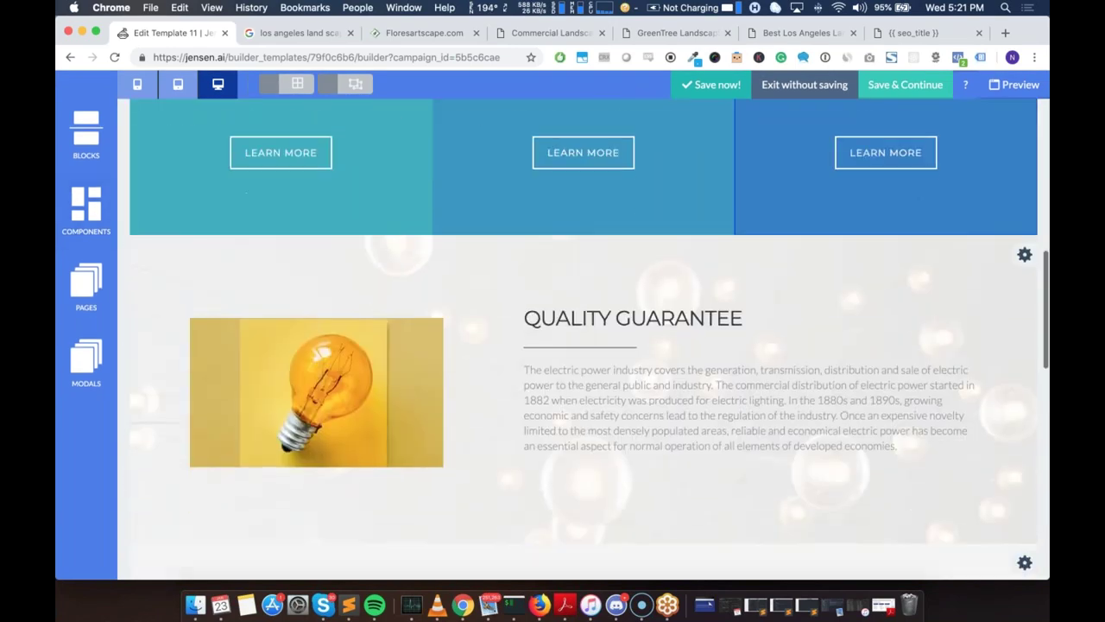
pyautogui.scroll(2, 217, 185)
# Delete the three-column service cards block so Quality Guarantee sits under the hero.
pyautogui.rightClick(164, 243)
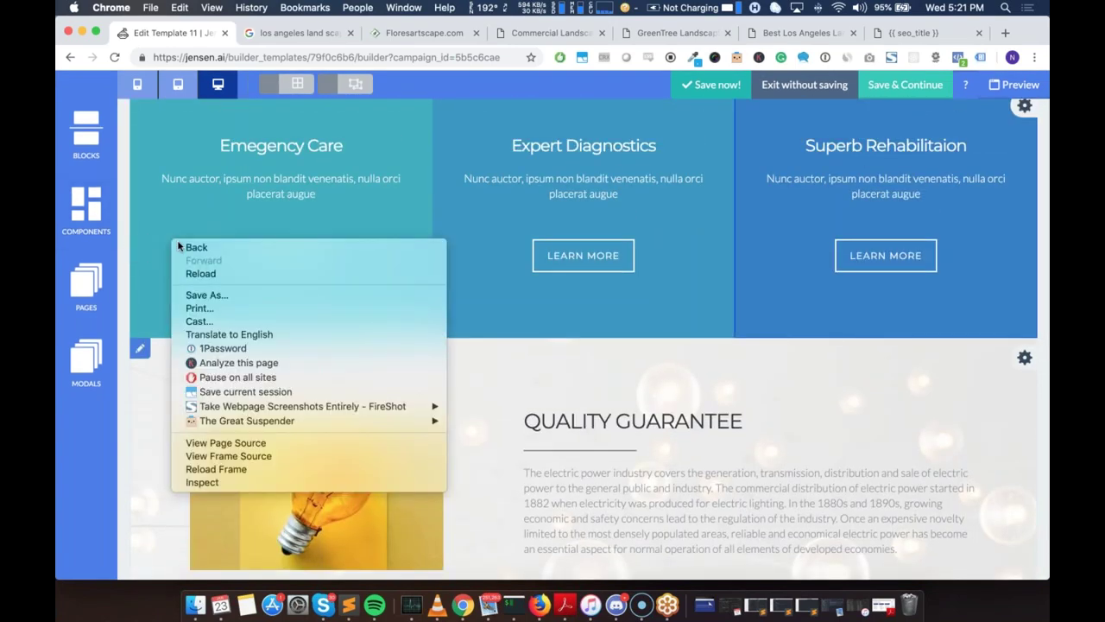
pyautogui.click(143, 240)
pyautogui.scroll(2, 208, 240)
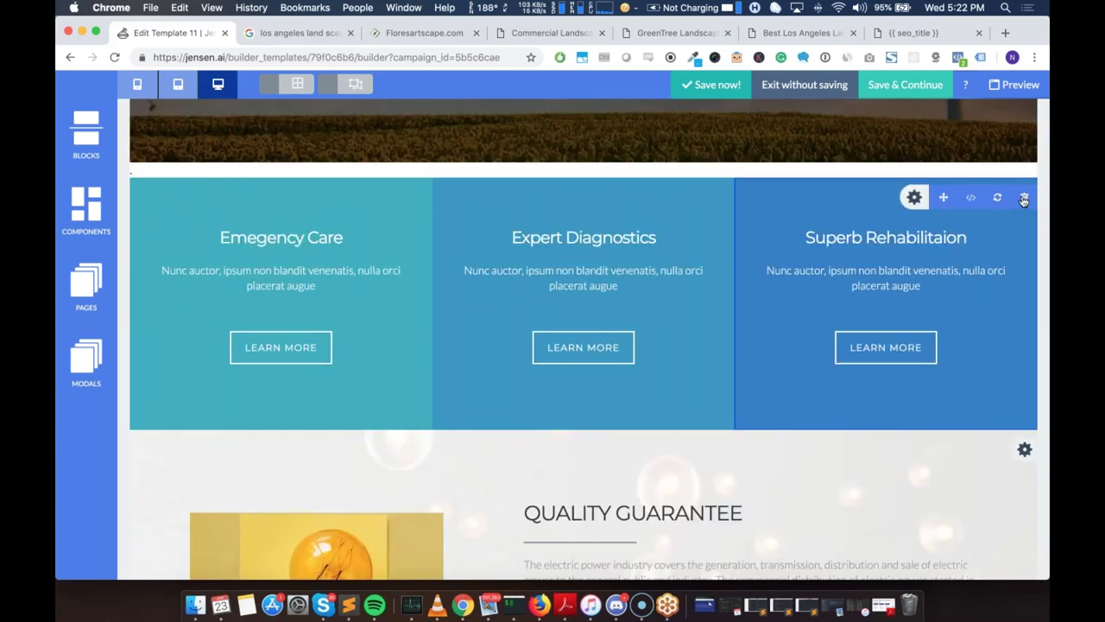
pyautogui.click(1024, 199)
pyautogui.click(656, 244)
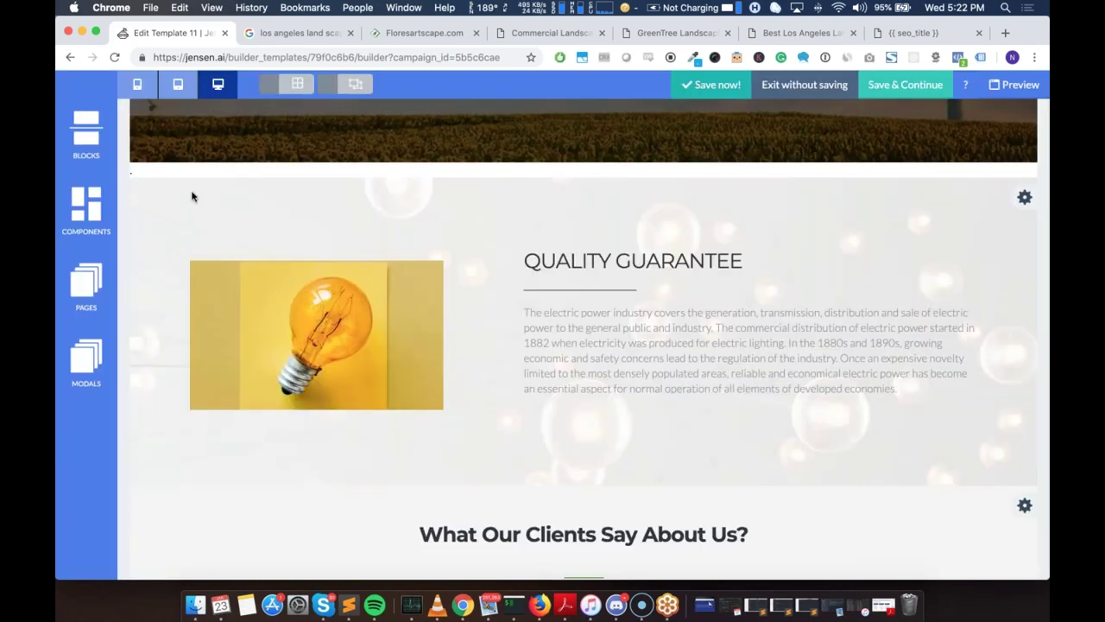
pyautogui.scroll(2, 276, 265)
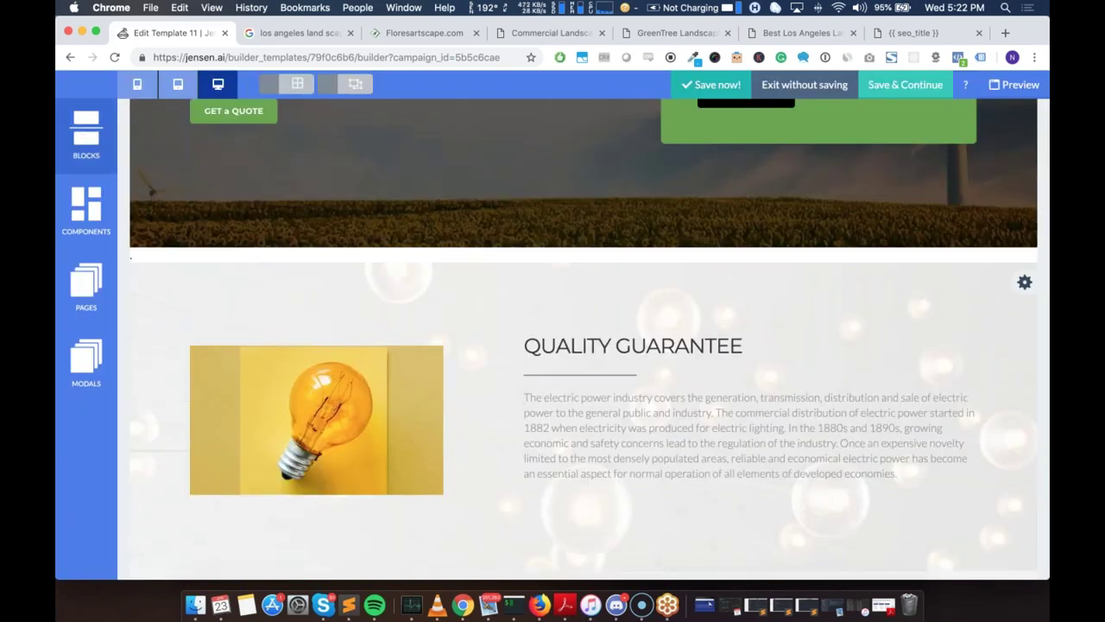
pyautogui.moveTo(278, 356)
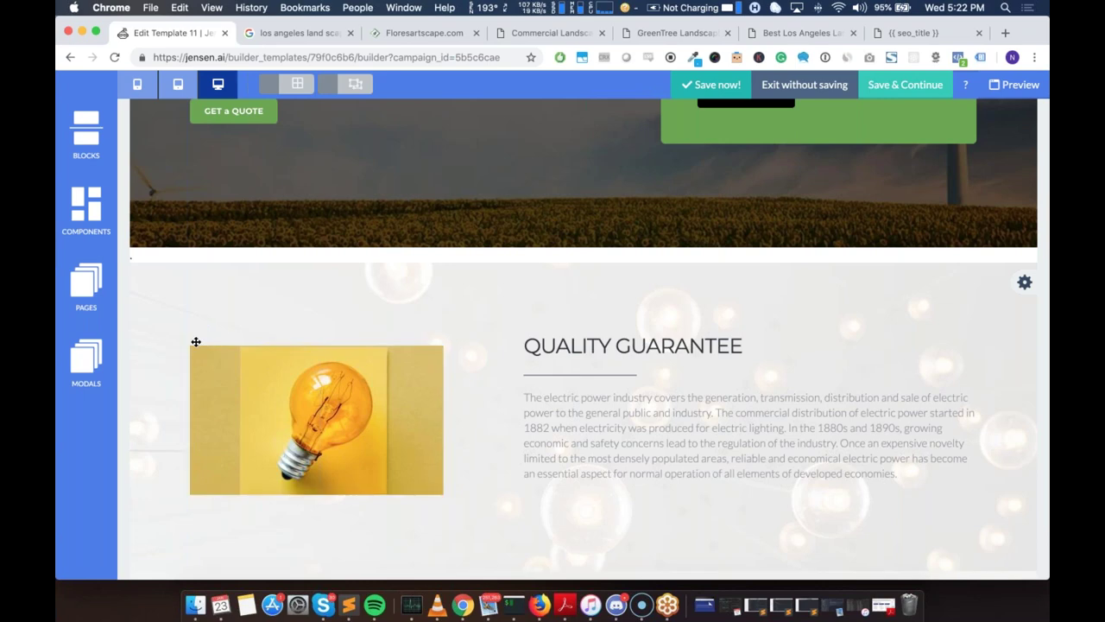
# Drag the 'Why Choose Us' block from Blocks > Features onto the page above Quality Guarantee.
pyautogui.click(93, 145)
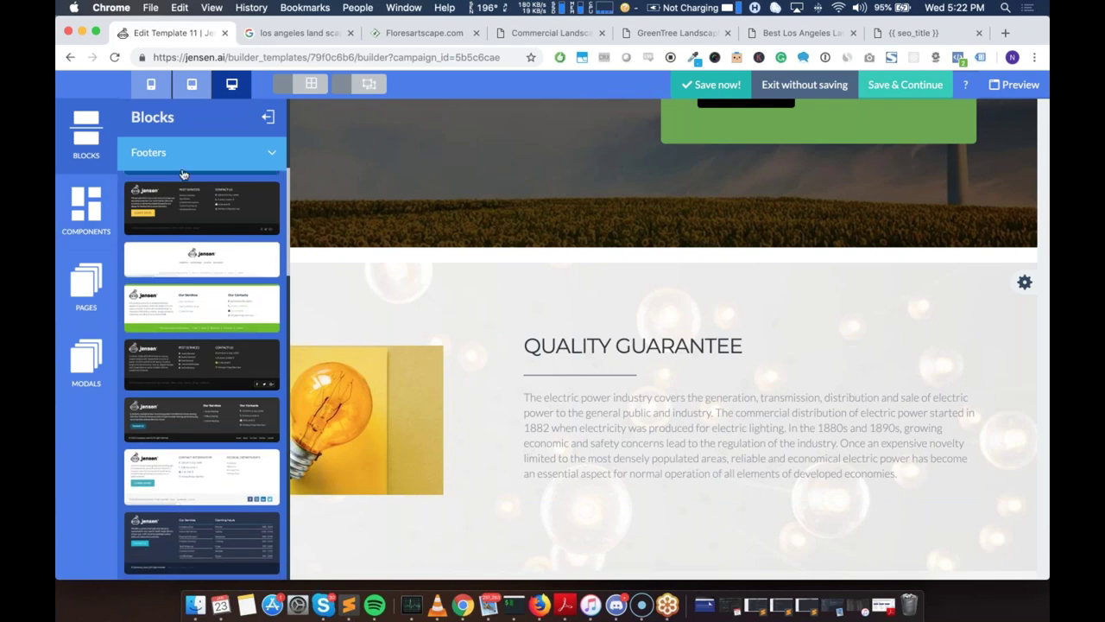
pyautogui.click(191, 167)
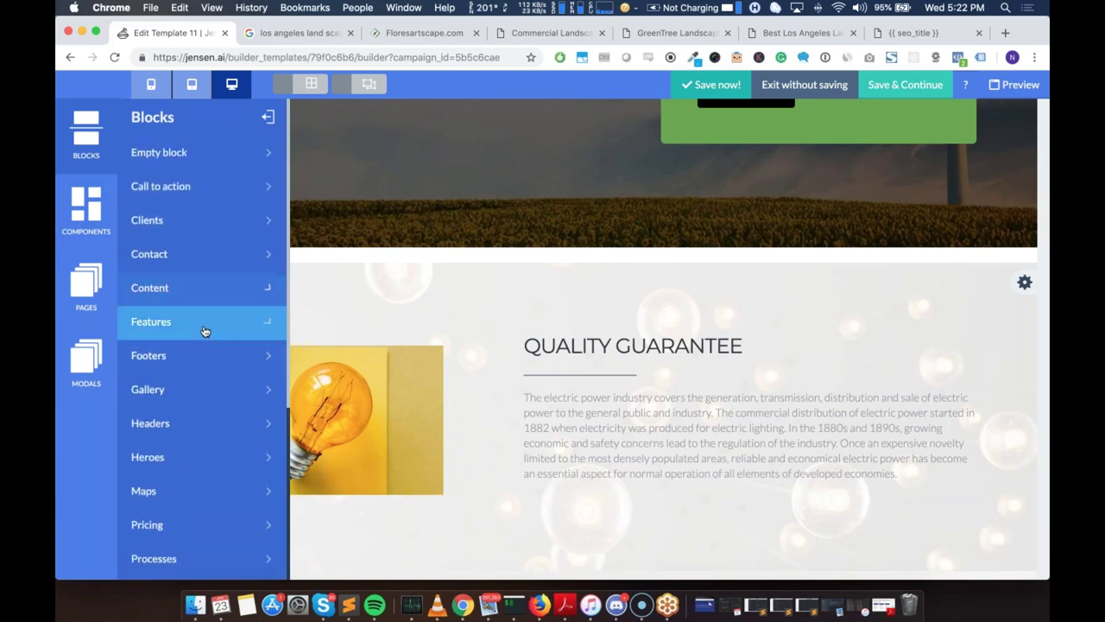
pyautogui.click(205, 326)
pyautogui.scroll(-5, 219, 336)
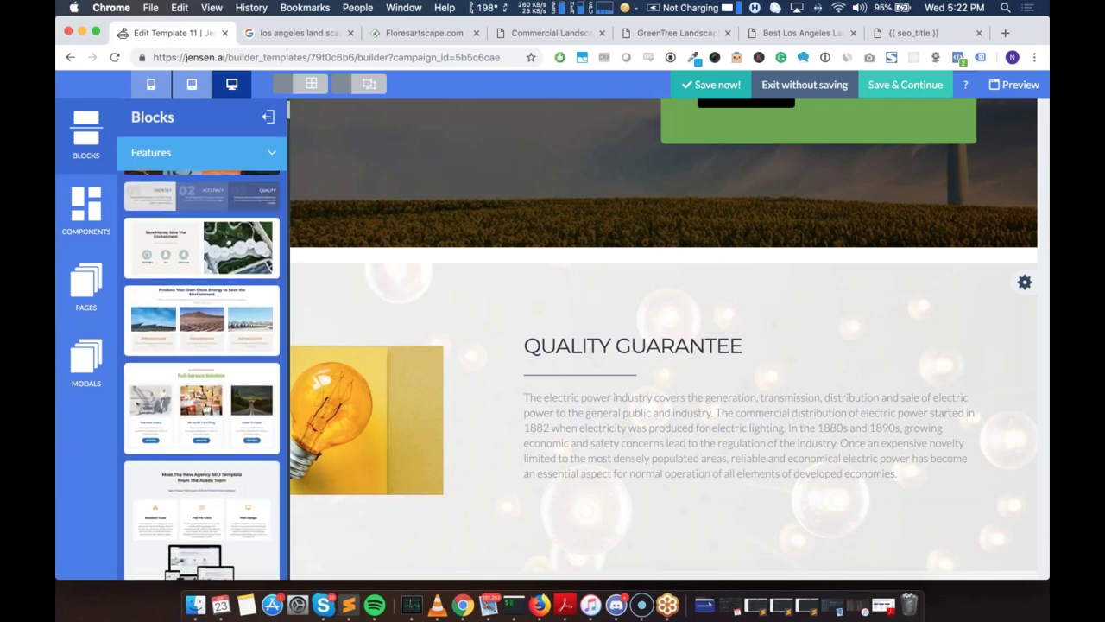
pyautogui.scroll(-10, 202, 375)
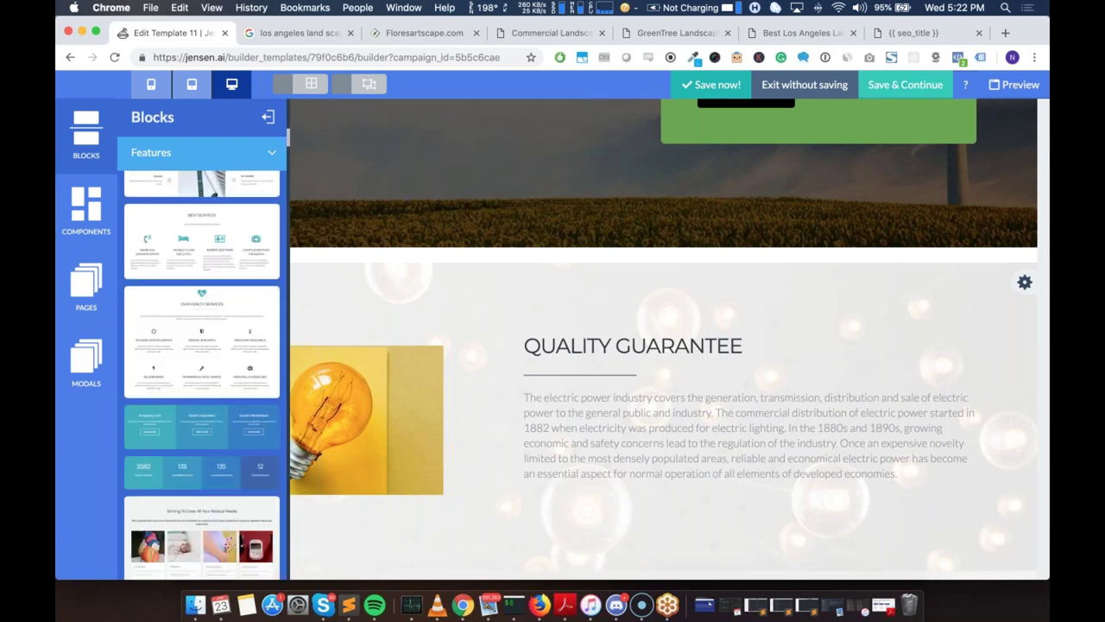
pyautogui.scroll(-10, 202, 375)
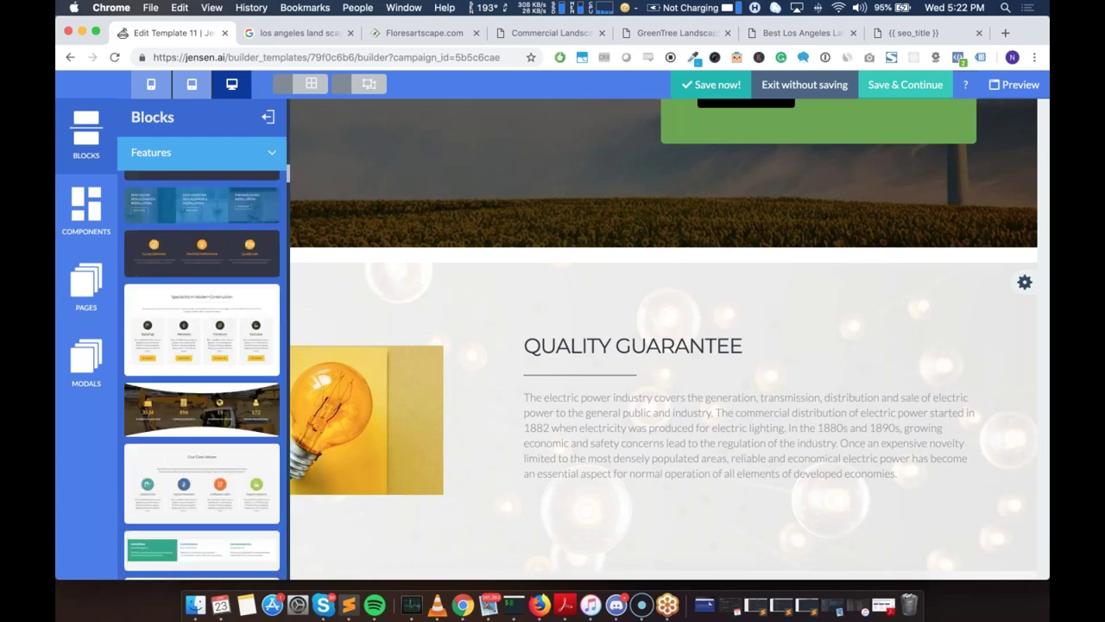
pyautogui.scroll(1, 209, 332)
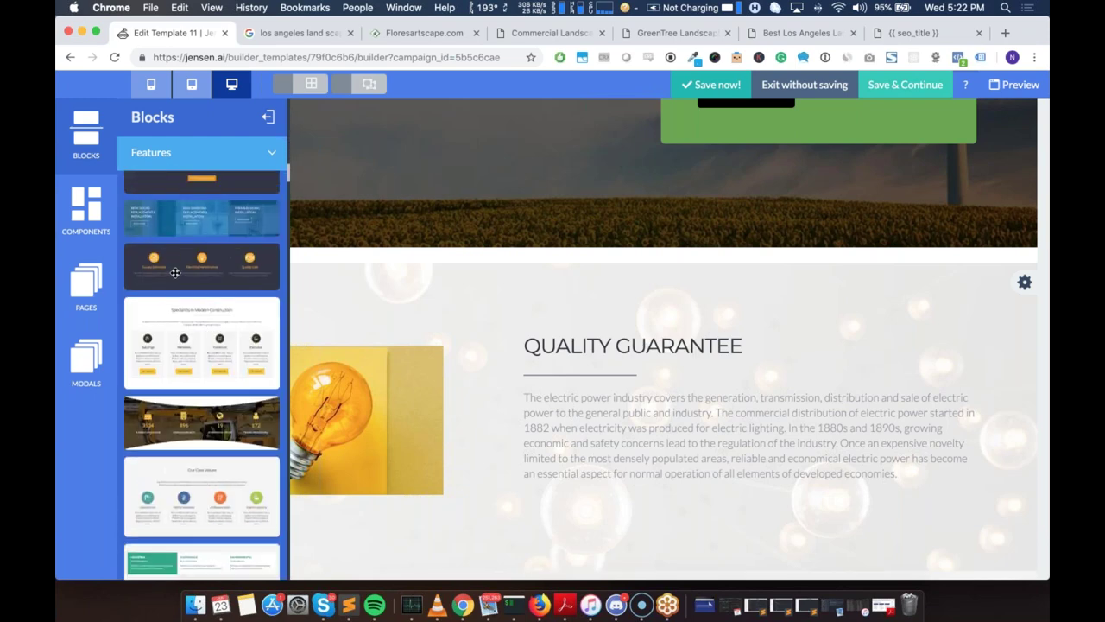
pyautogui.scroll(-5, 186, 321)
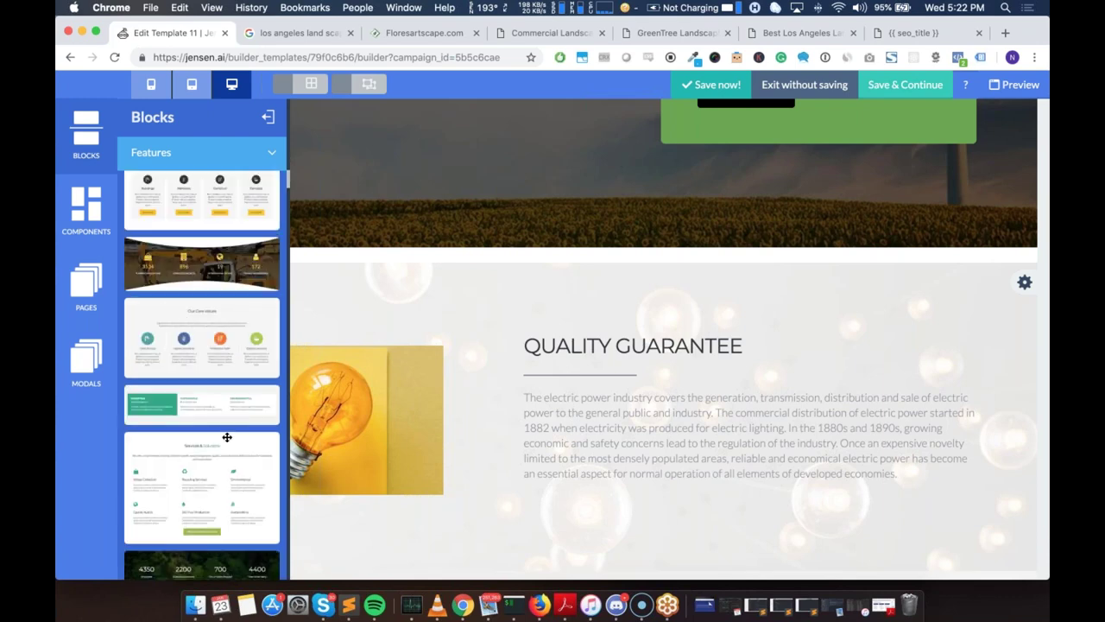
pyautogui.scroll(-15, 227, 436)
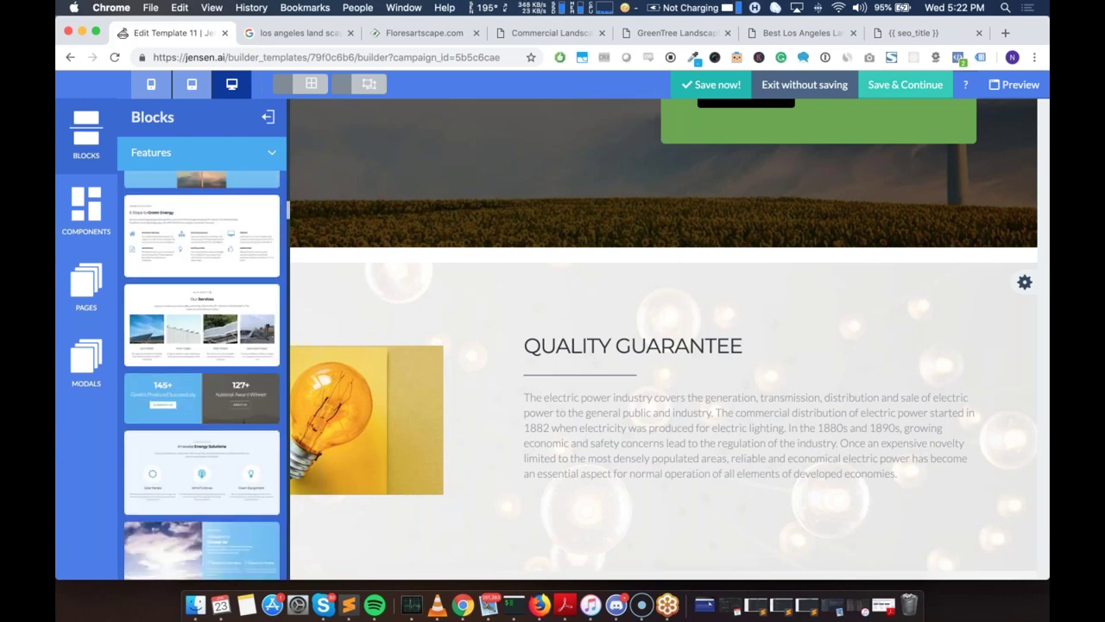
pyautogui.scroll(-7, 202, 375)
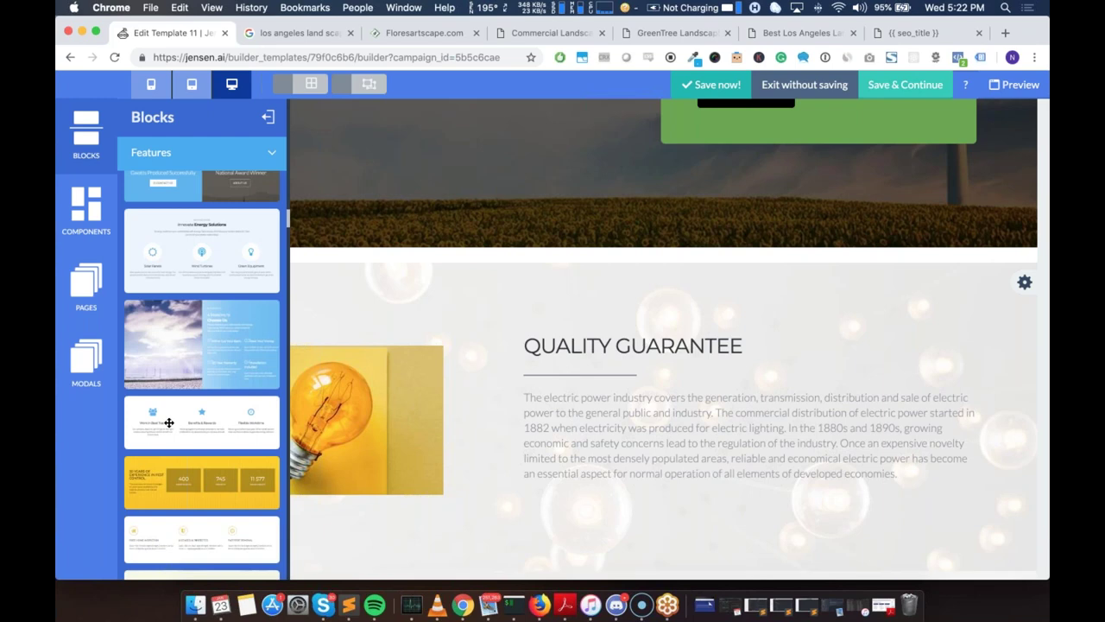
pyautogui.scroll(-8, 171, 397)
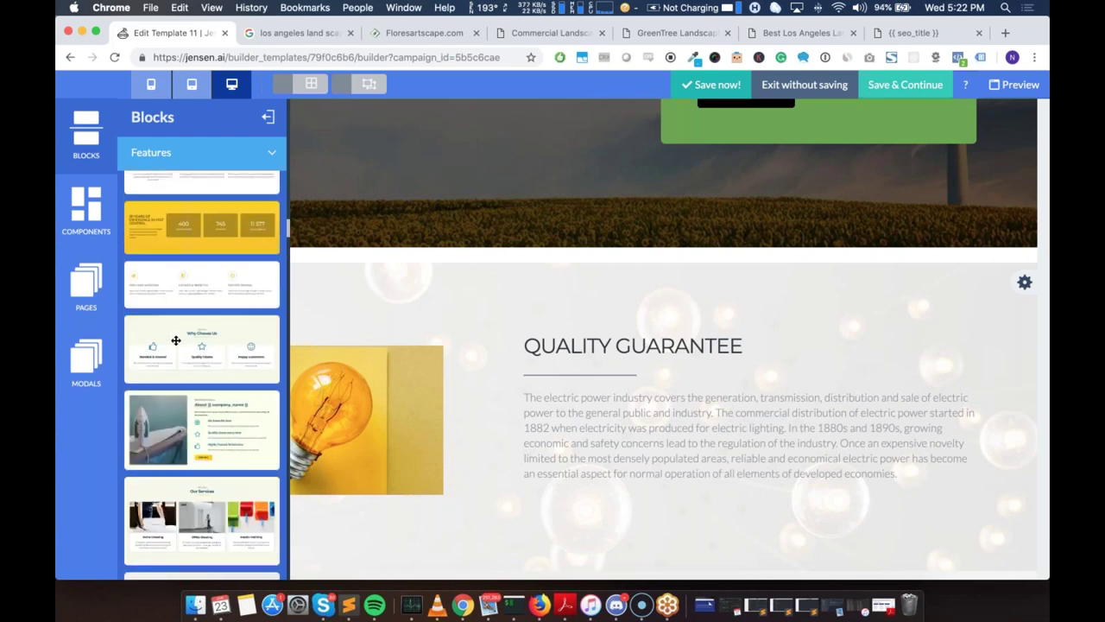
pyautogui.moveTo(170, 338); pyautogui.dragTo(483, 259)
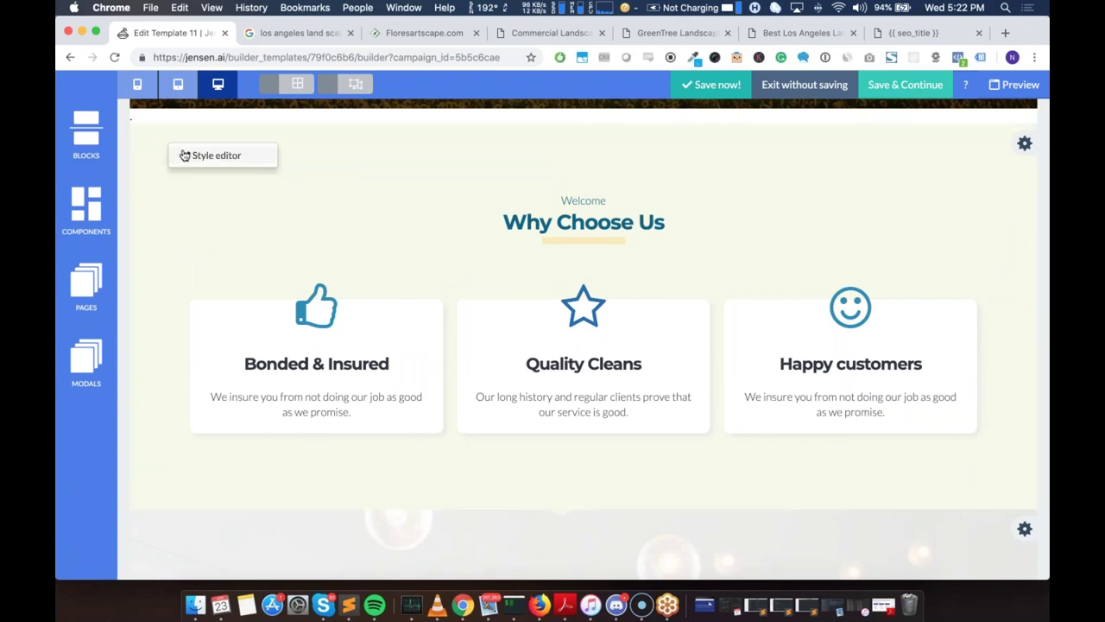
# Change the Why Choose Us section's background colour from pale cream to light green.
pyautogui.click(184, 154)
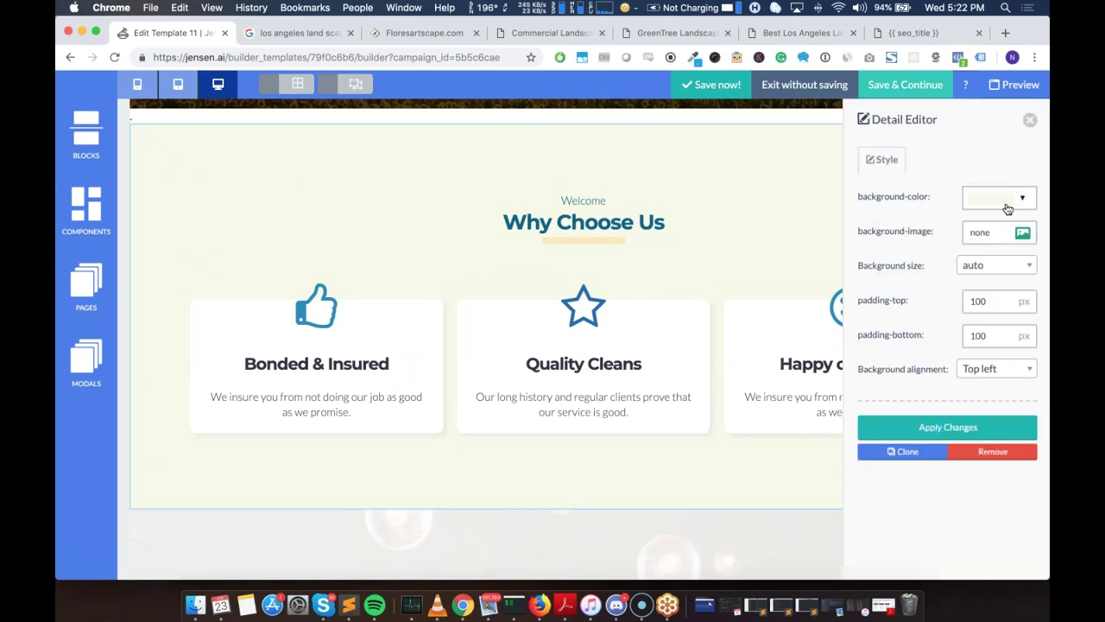
pyautogui.click(1006, 205)
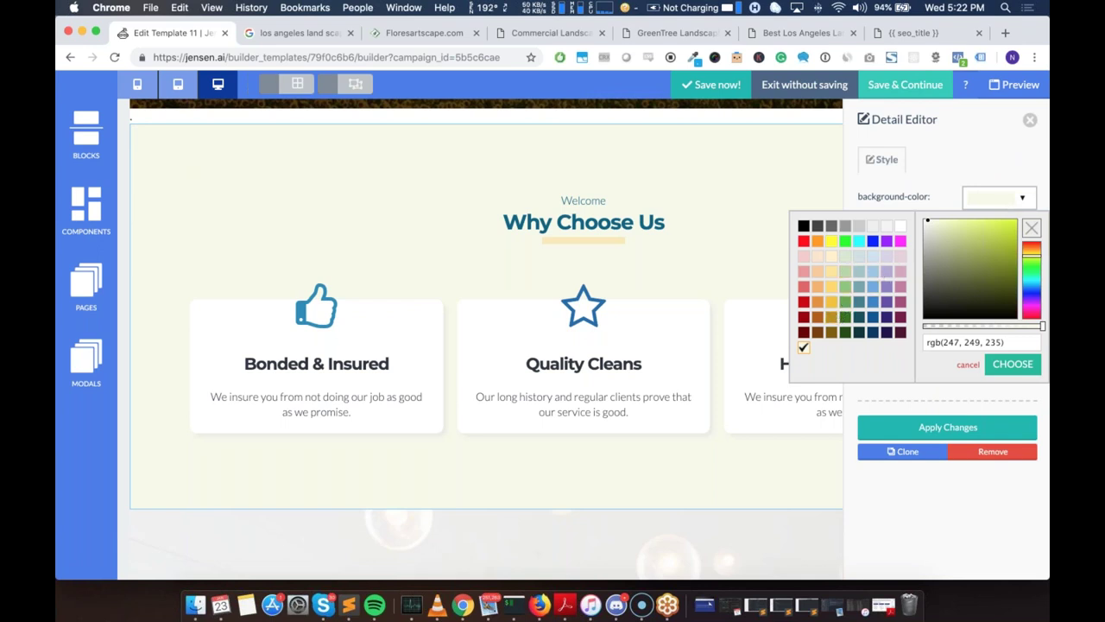
pyautogui.click(845, 264)
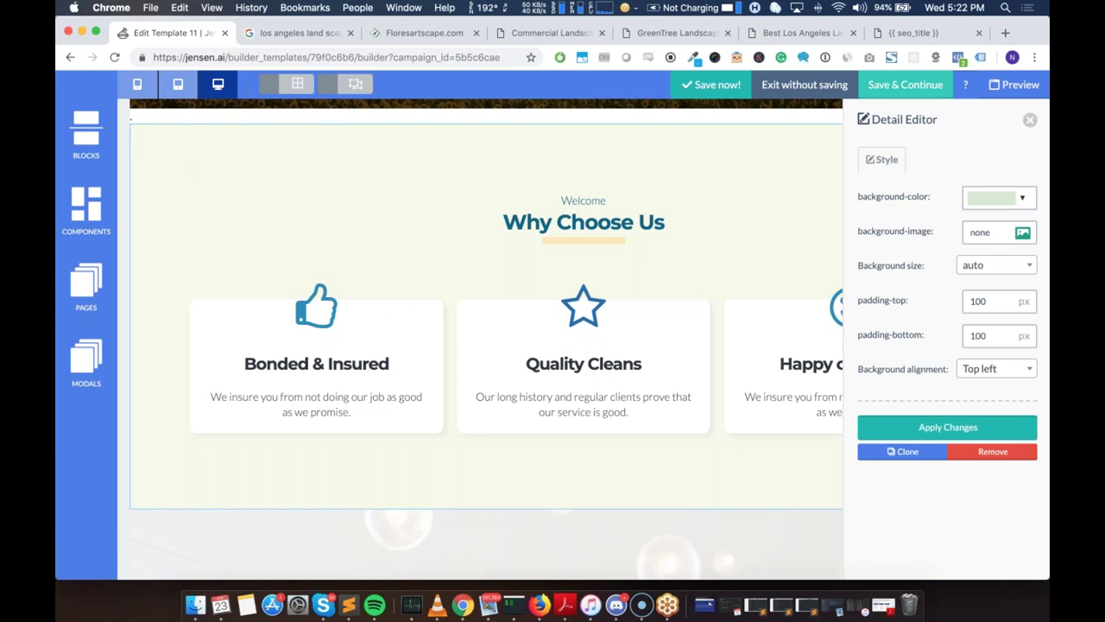
pyautogui.click(950, 426)
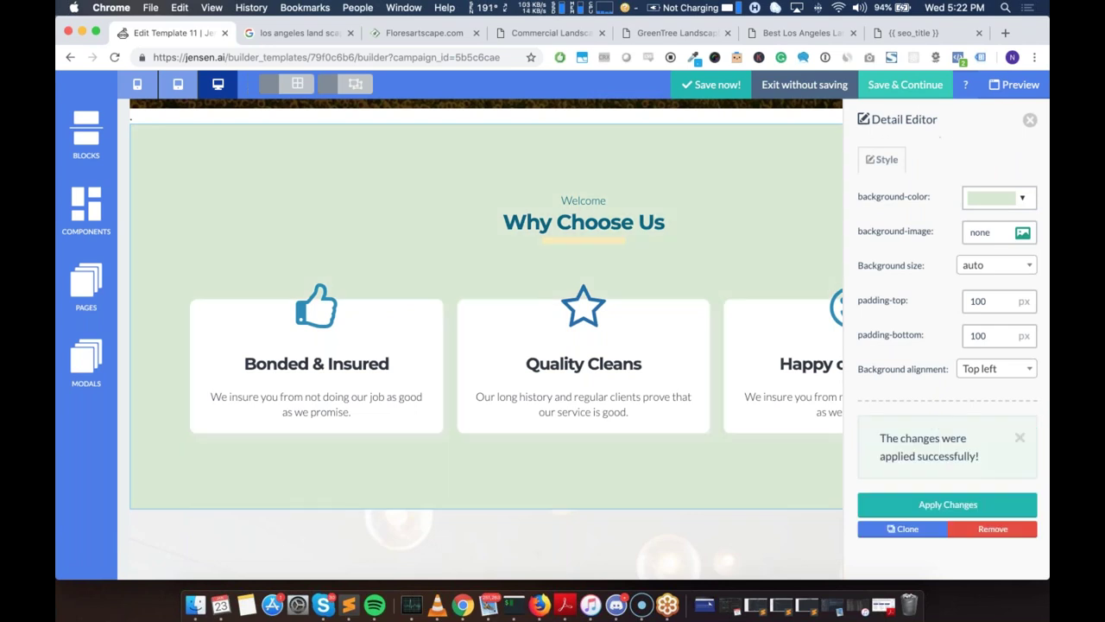
pyautogui.click(947, 505)
pyautogui.scroll(10, 674, 239)
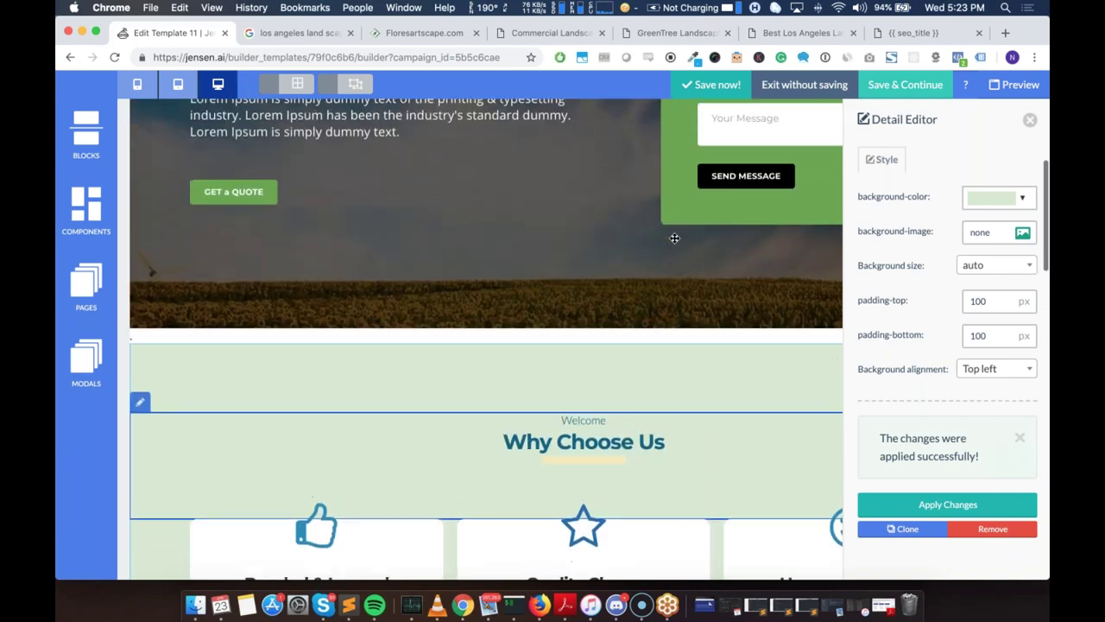
pyautogui.scroll(3, 674, 238)
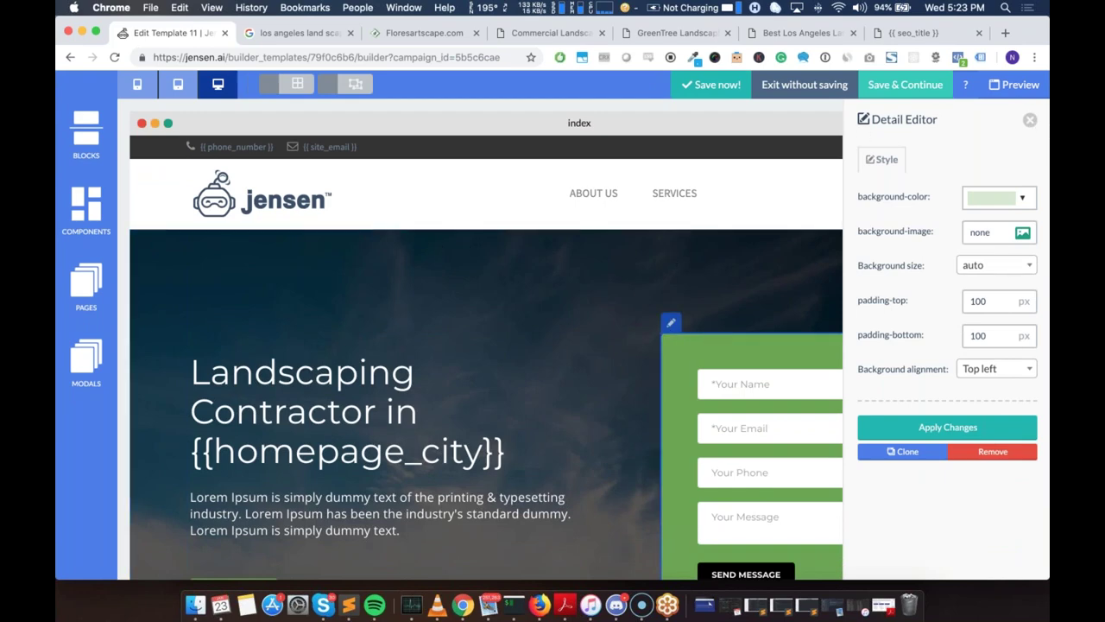
# Recolour the hero contact form background to a lighter green, settling on a mid green.
pyautogui.click(670, 323)
pyautogui.click(1021, 442)
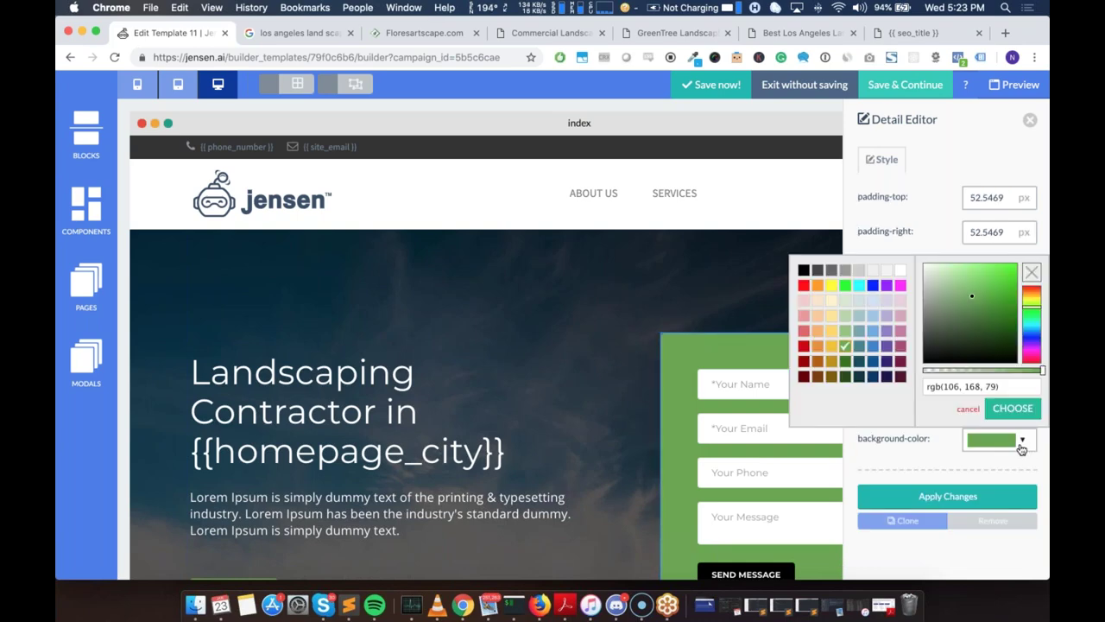
pyautogui.click(845, 300)
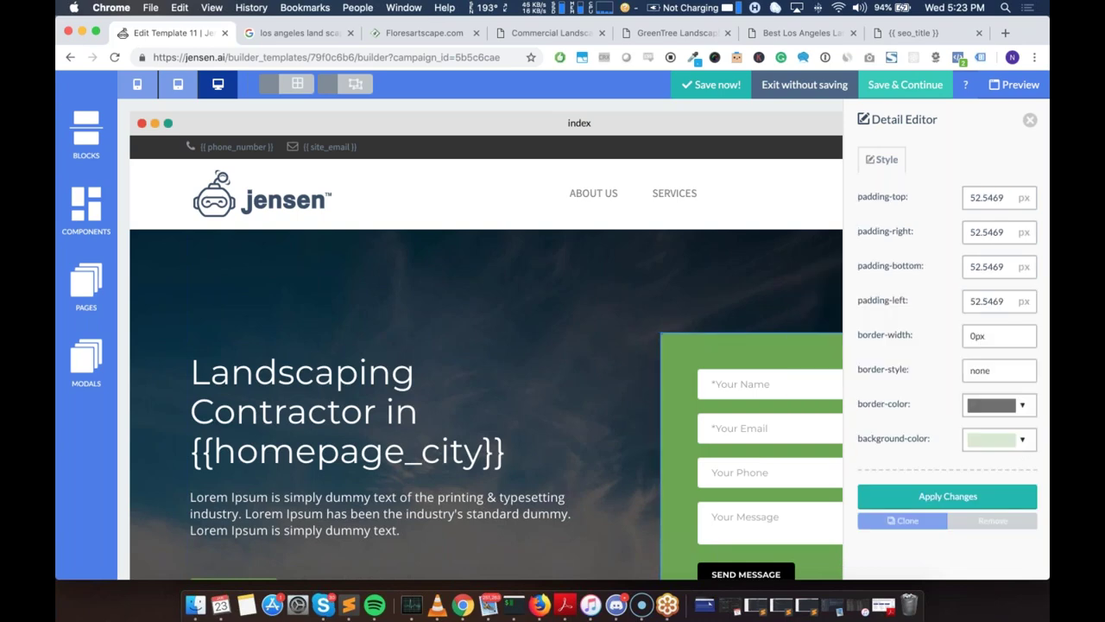
pyautogui.click(953, 497)
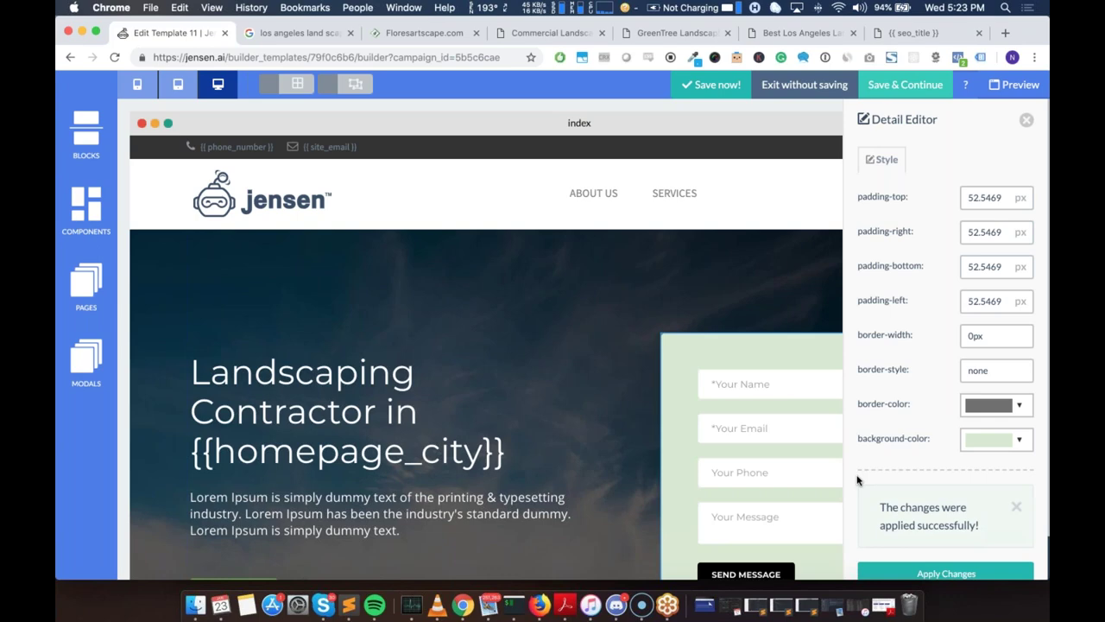
pyautogui.click(987, 439)
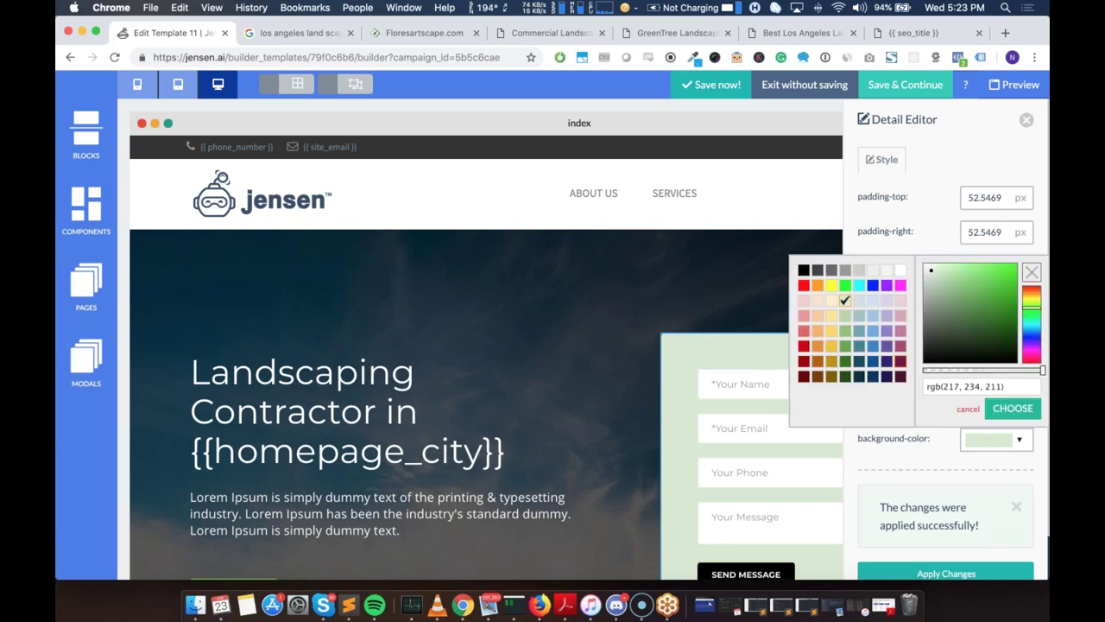
pyautogui.click(846, 329)
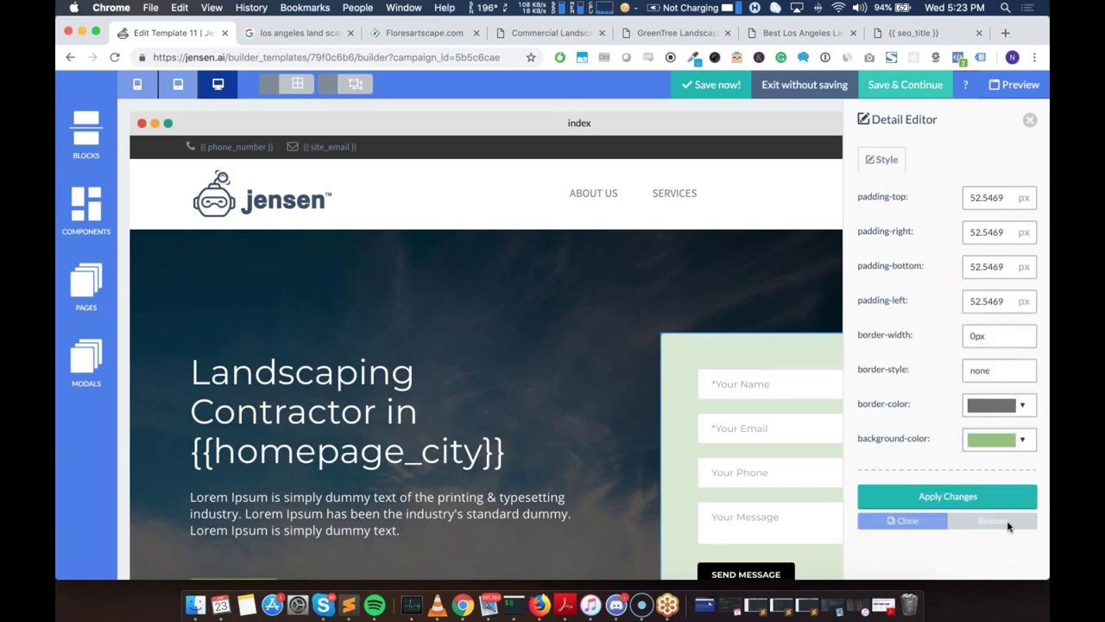
pyautogui.click(994, 497)
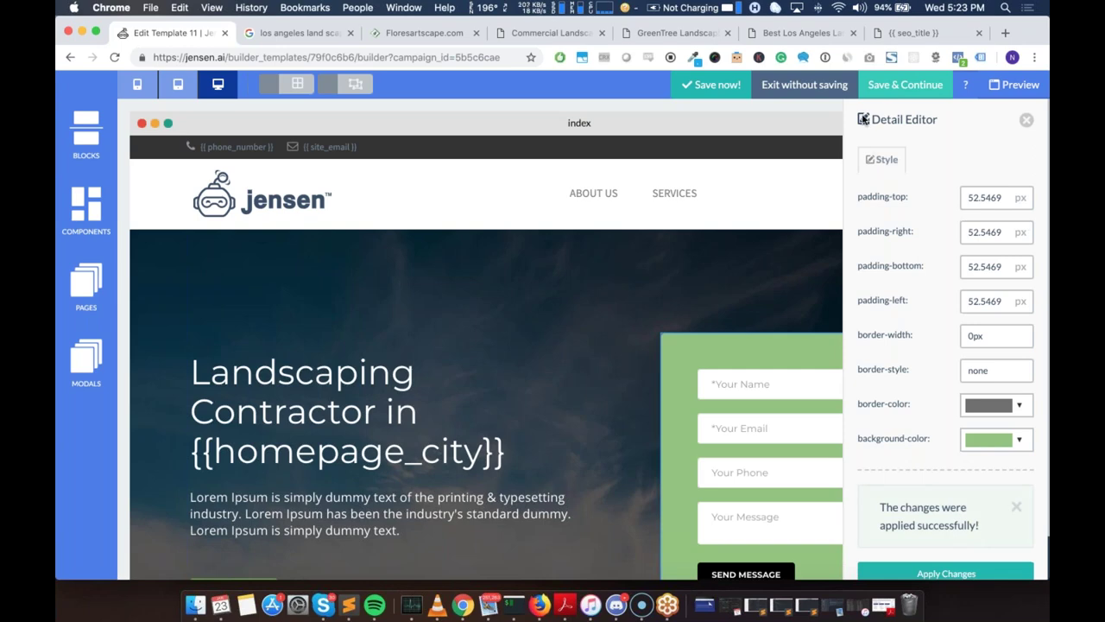
pyautogui.click(1026, 120)
pyautogui.scroll(-5, 532, 389)
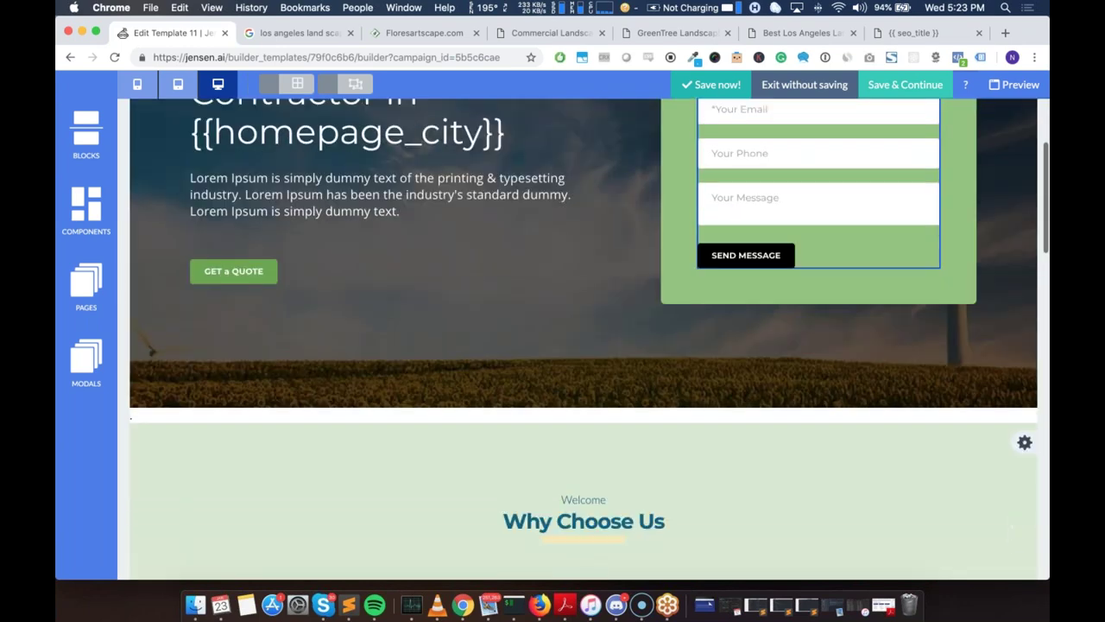
# Give the right-hand Thomas Denand testimonial card a light green background.
pyautogui.scroll(-10, 531, 384)
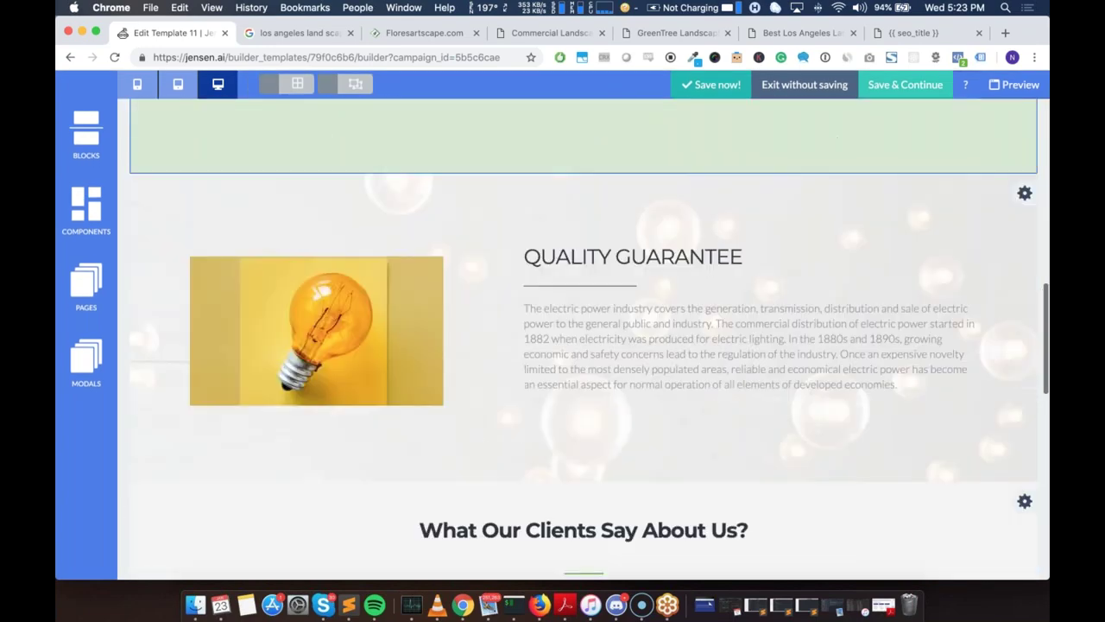
pyautogui.scroll(3, 316, 276)
pyautogui.moveTo(304, 250)
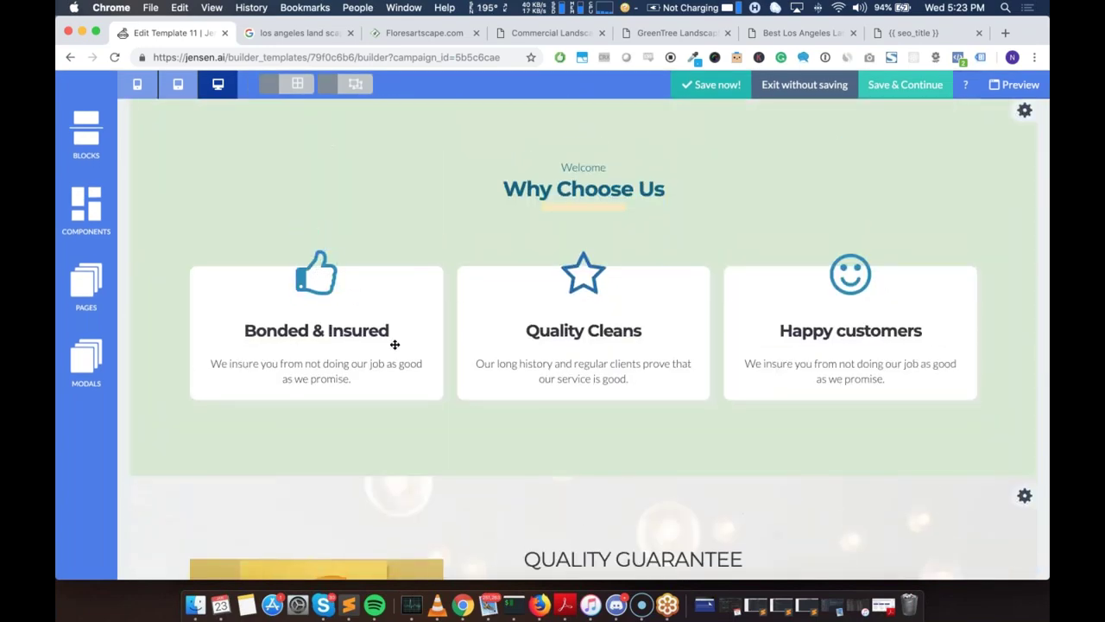
pyautogui.scroll(-10, 392, 345)
pyautogui.scroll(15, 583, 337)
pyautogui.scroll(-10, 584, 337)
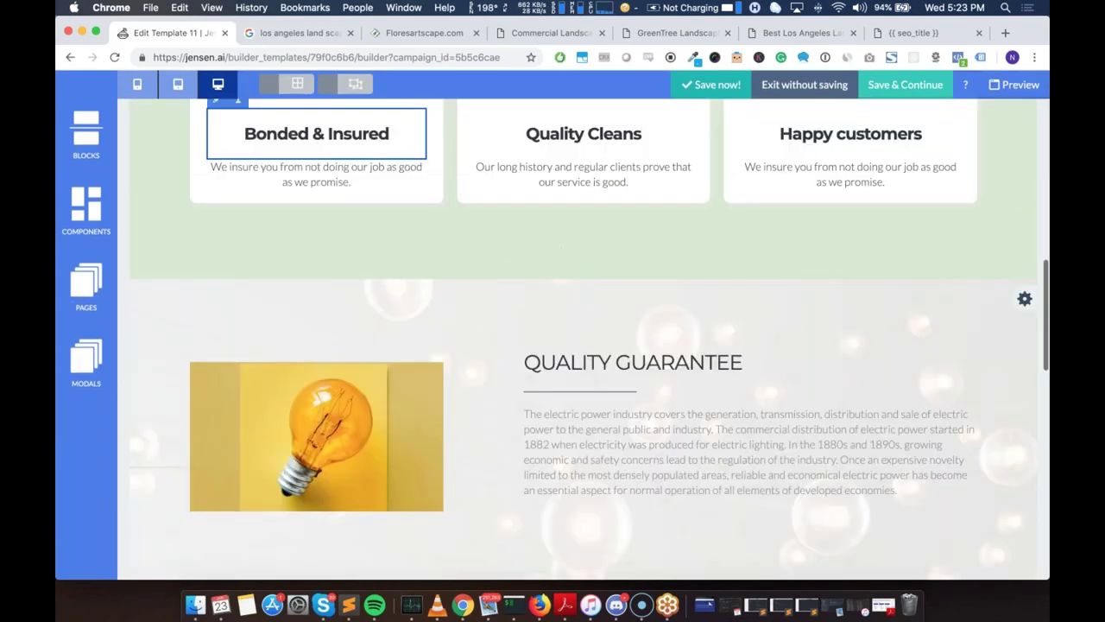
pyautogui.scroll(-8, 753, 290)
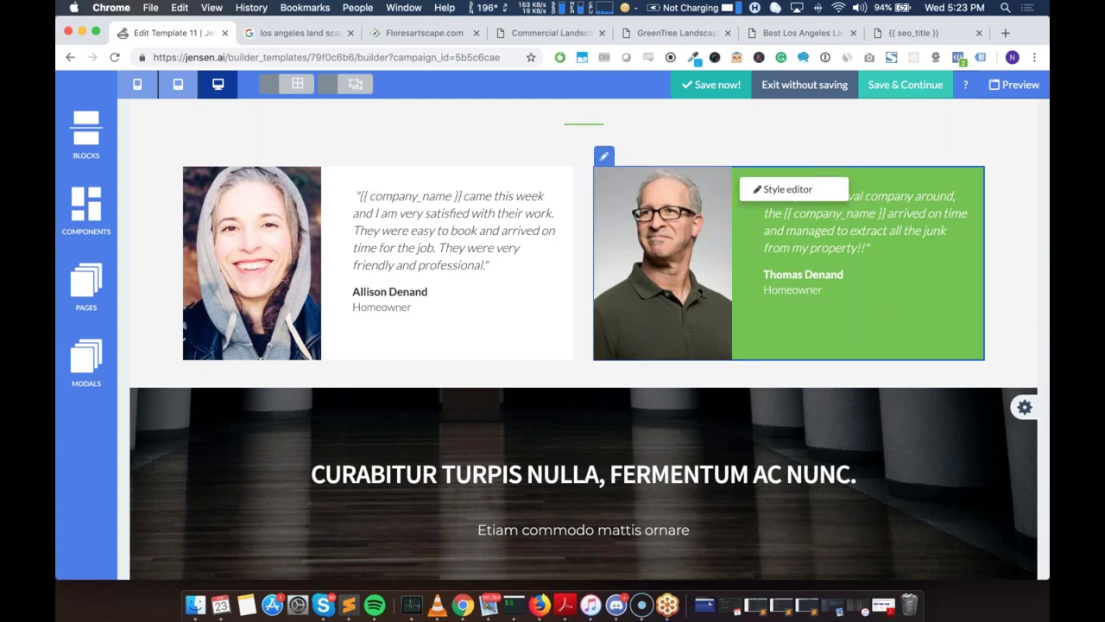
pyautogui.click(781, 189)
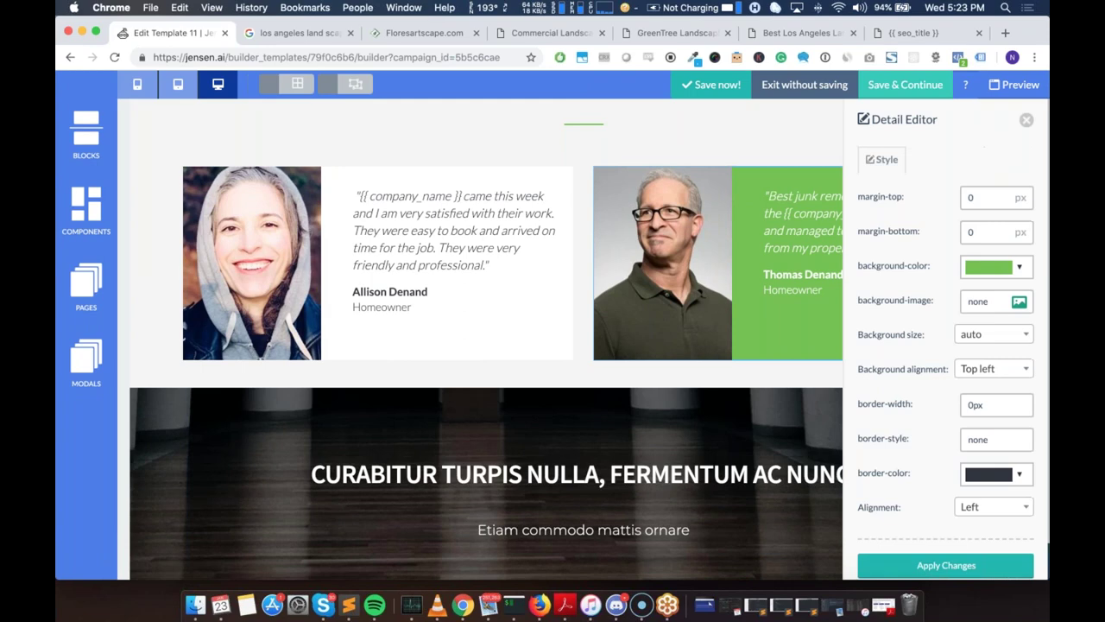
pyautogui.click(991, 269)
pyautogui.click(850, 347)
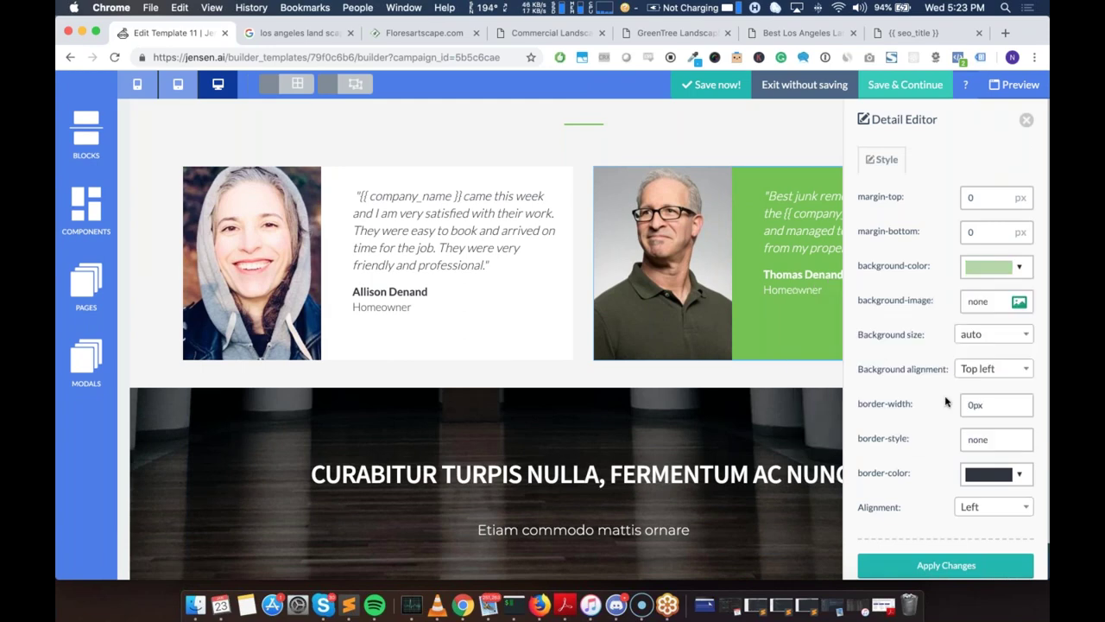
pyautogui.click(900, 566)
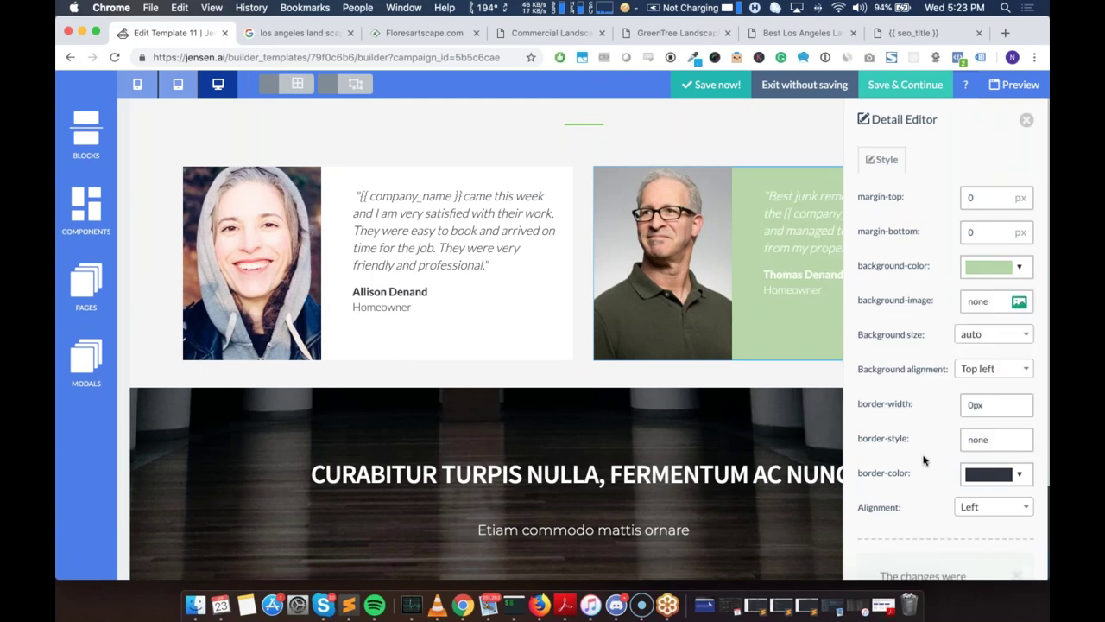
pyautogui.click(992, 266)
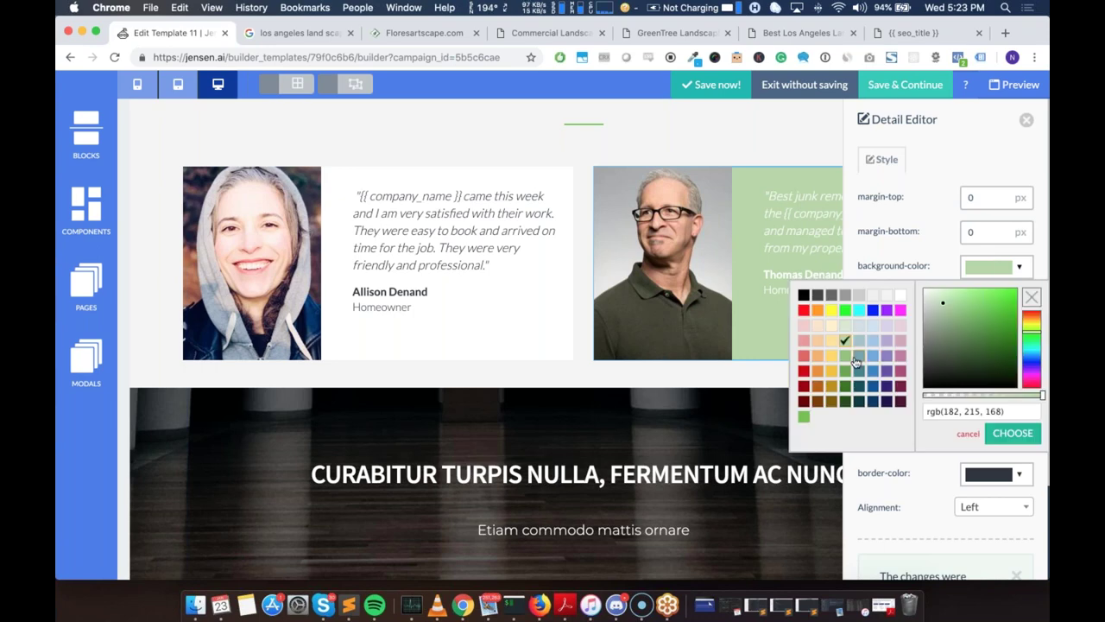
pyautogui.click(842, 354)
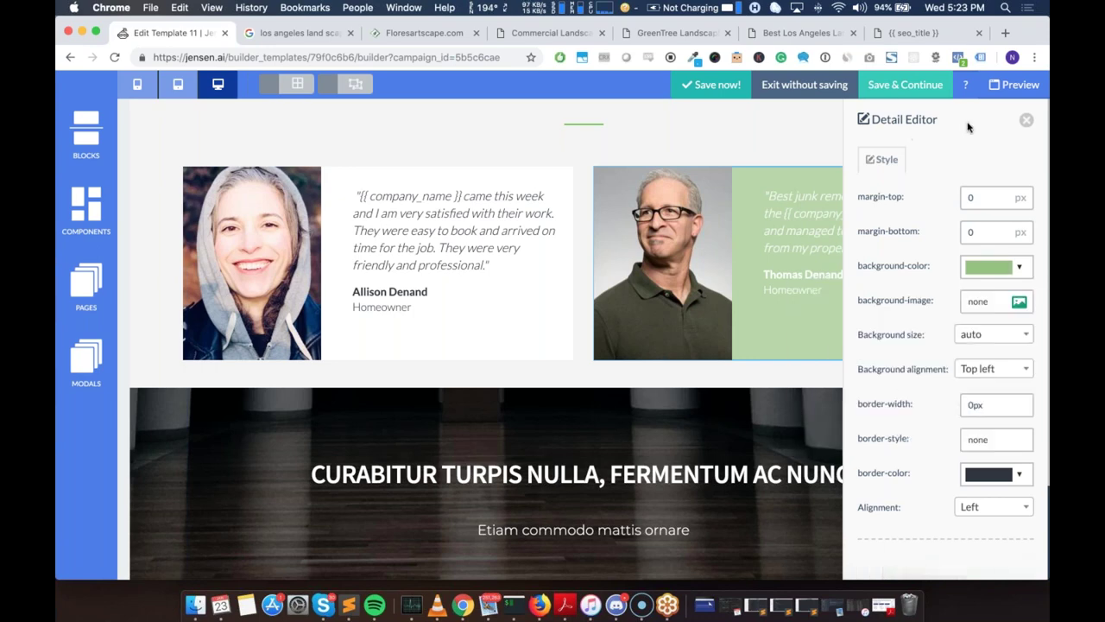
pyautogui.click(915, 566)
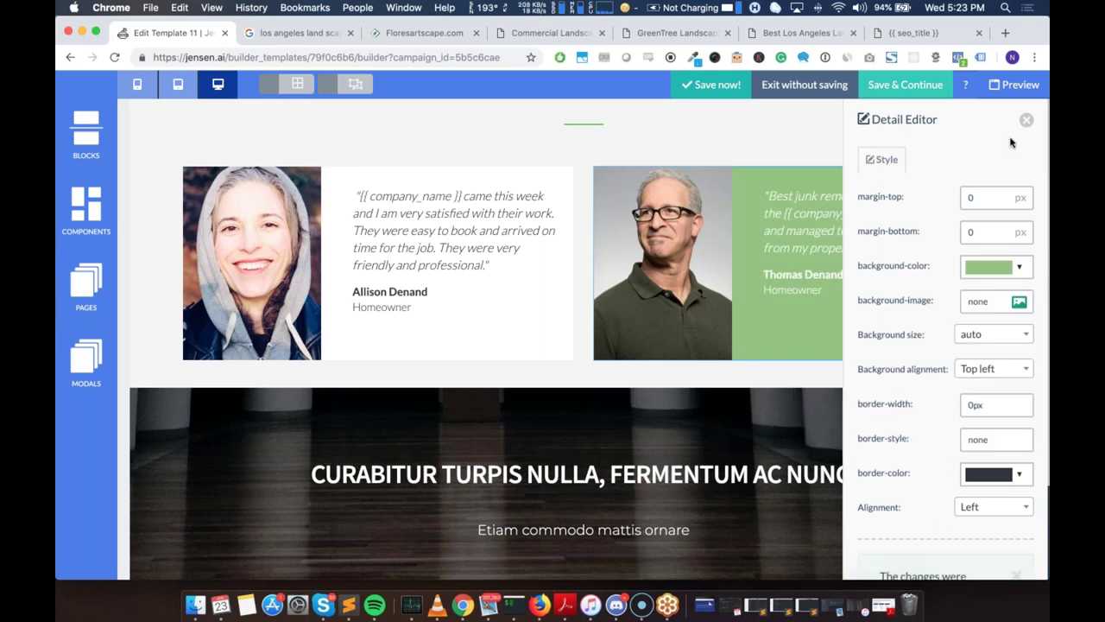
pyautogui.click(1023, 120)
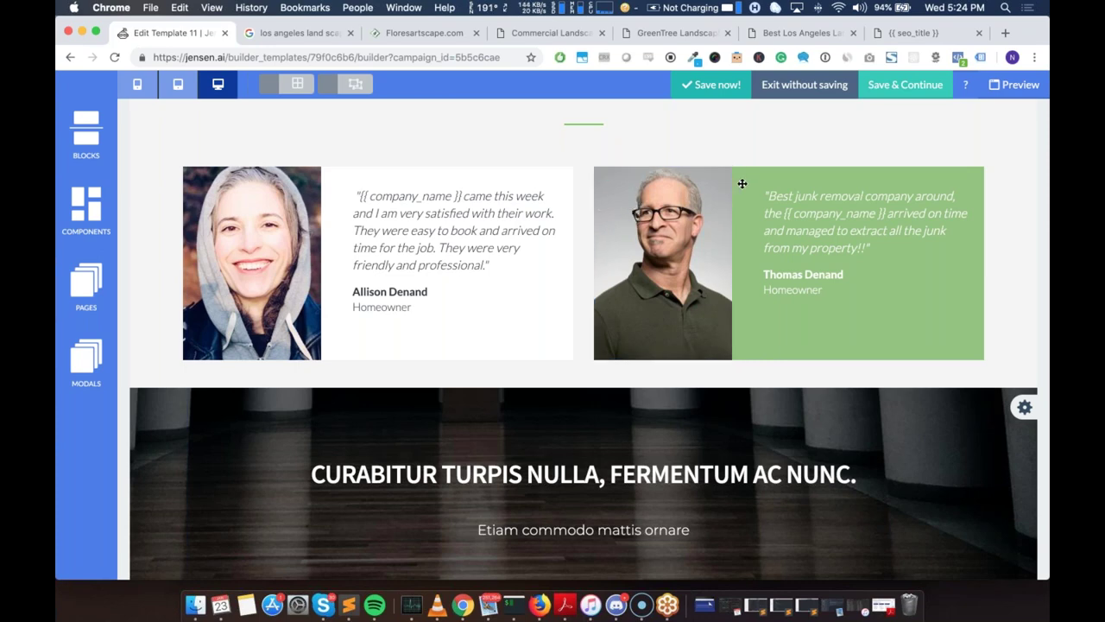
# Recheck the testimonial card's style settings, close them and scroll to the Contact Us section.
pyautogui.moveTo(744, 186)
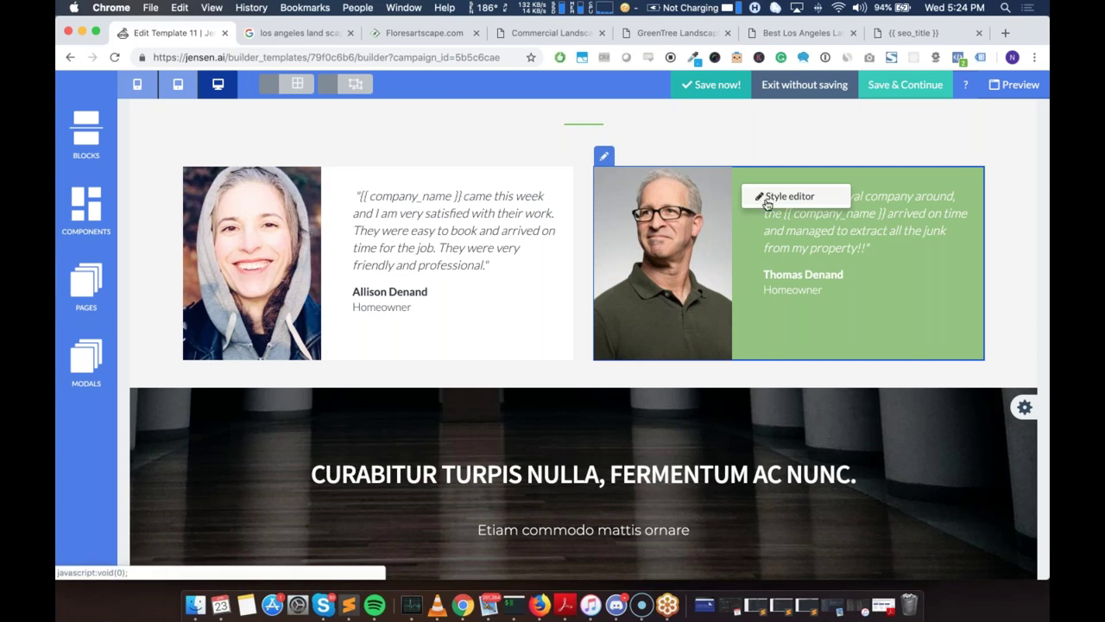
pyautogui.click(768, 200)
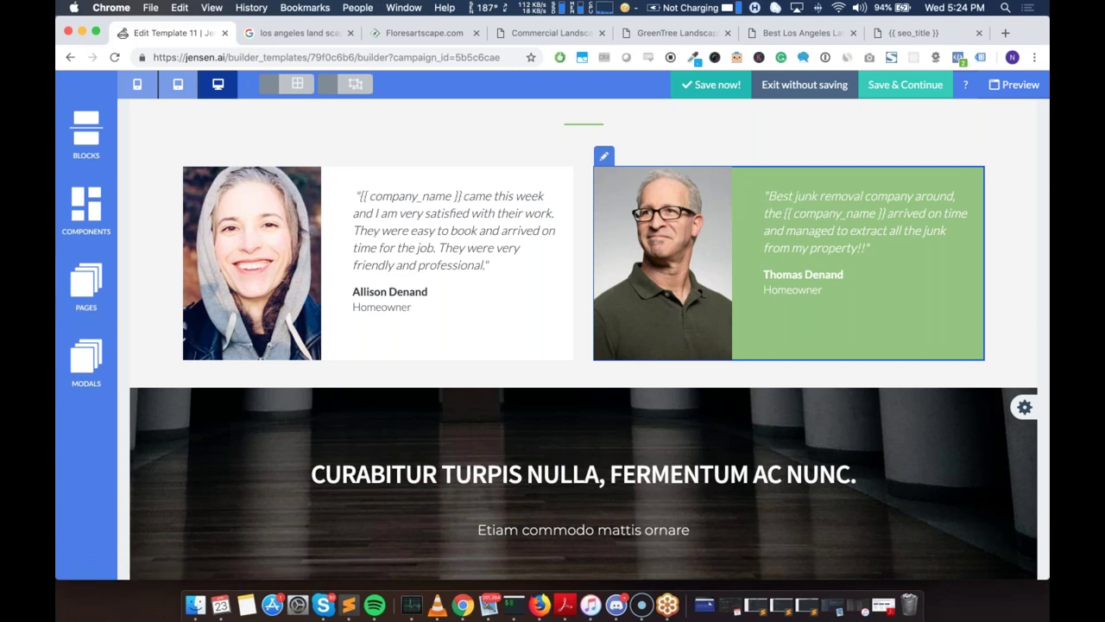
pyautogui.click(759, 201)
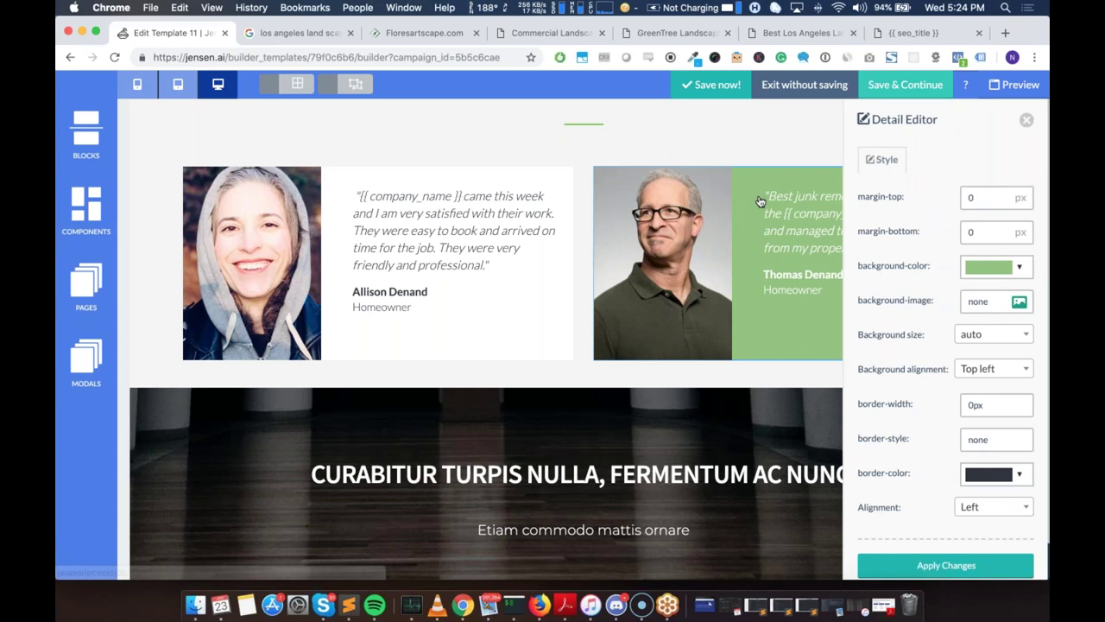
pyautogui.click(1027, 119)
pyautogui.scroll(-5, 604, 346)
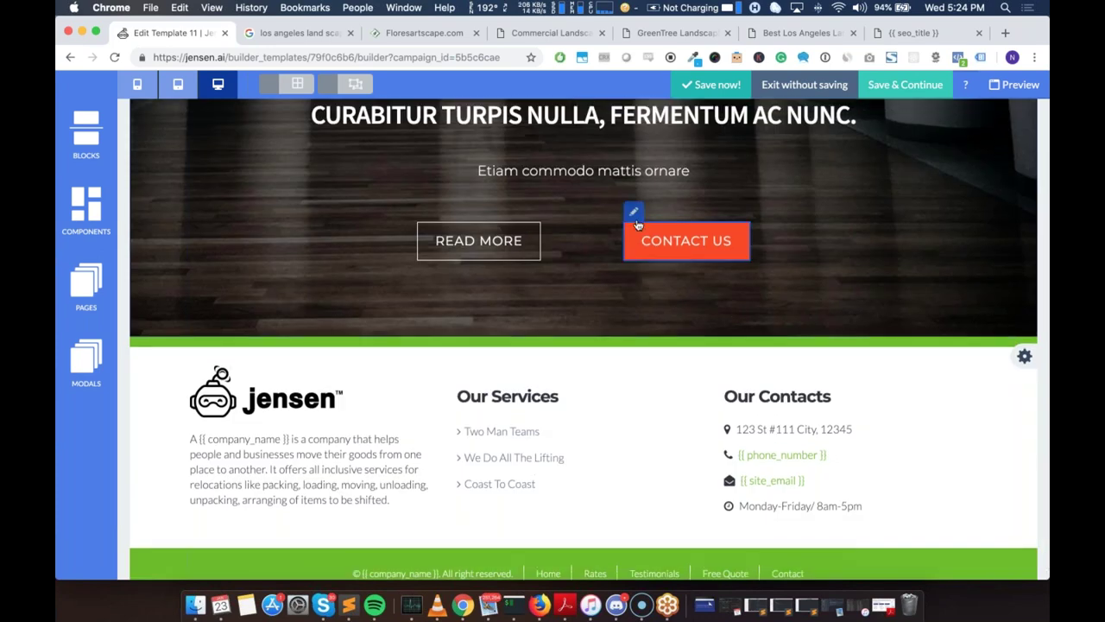
# Change the CONTACT US button's background from red-orange to a darker warm orange.
pyautogui.click(634, 212)
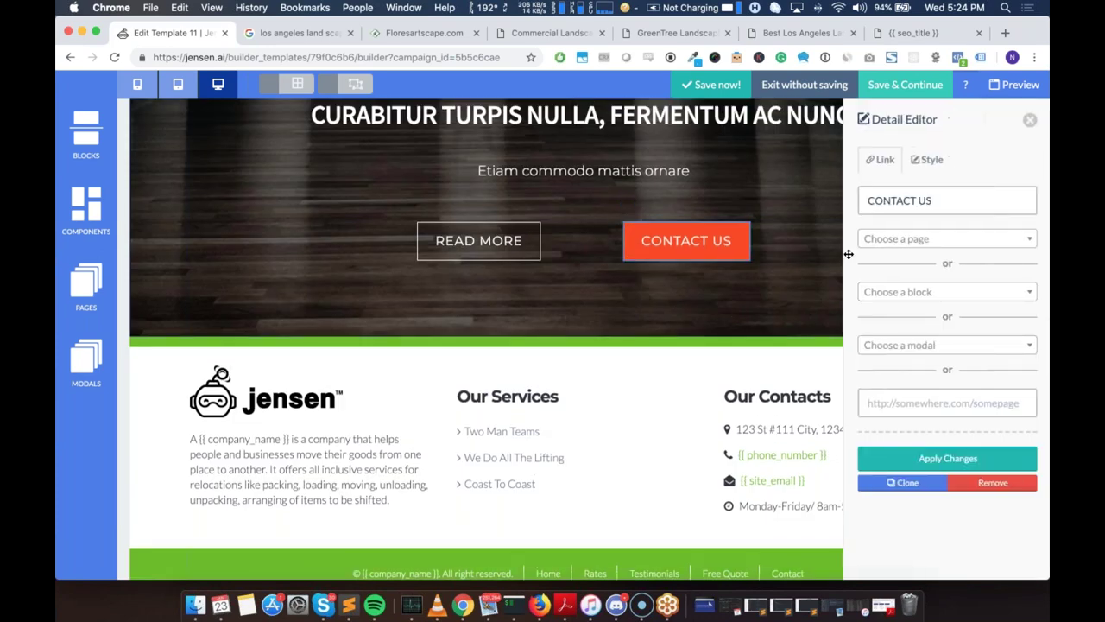
pyautogui.click(924, 160)
pyautogui.click(995, 303)
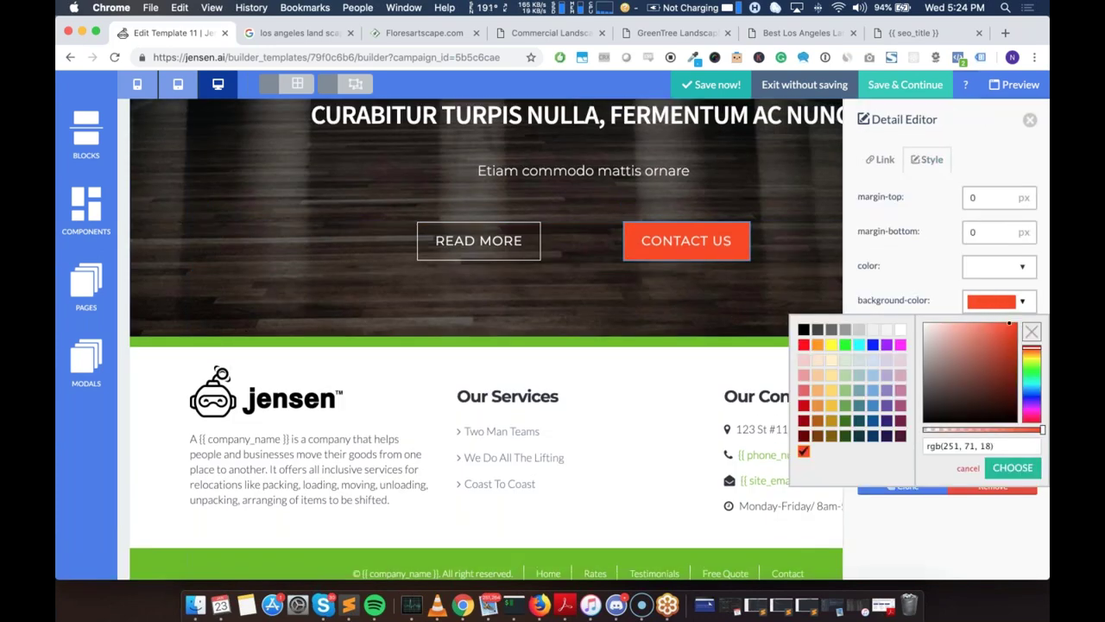
pyautogui.click(818, 390)
pyautogui.click(903, 468)
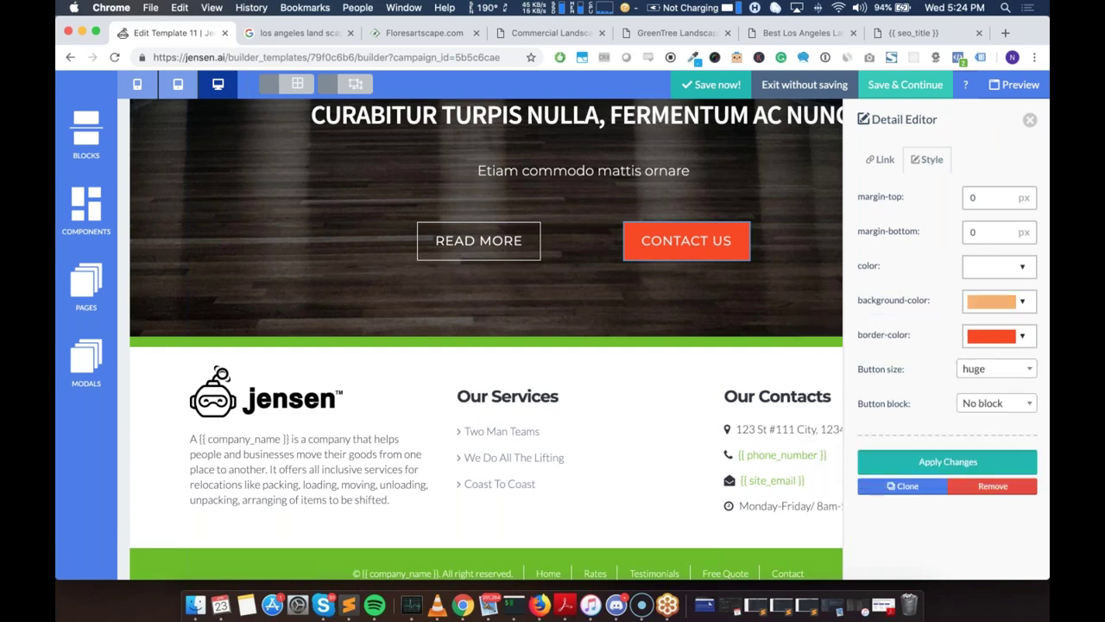
pyautogui.click(970, 310)
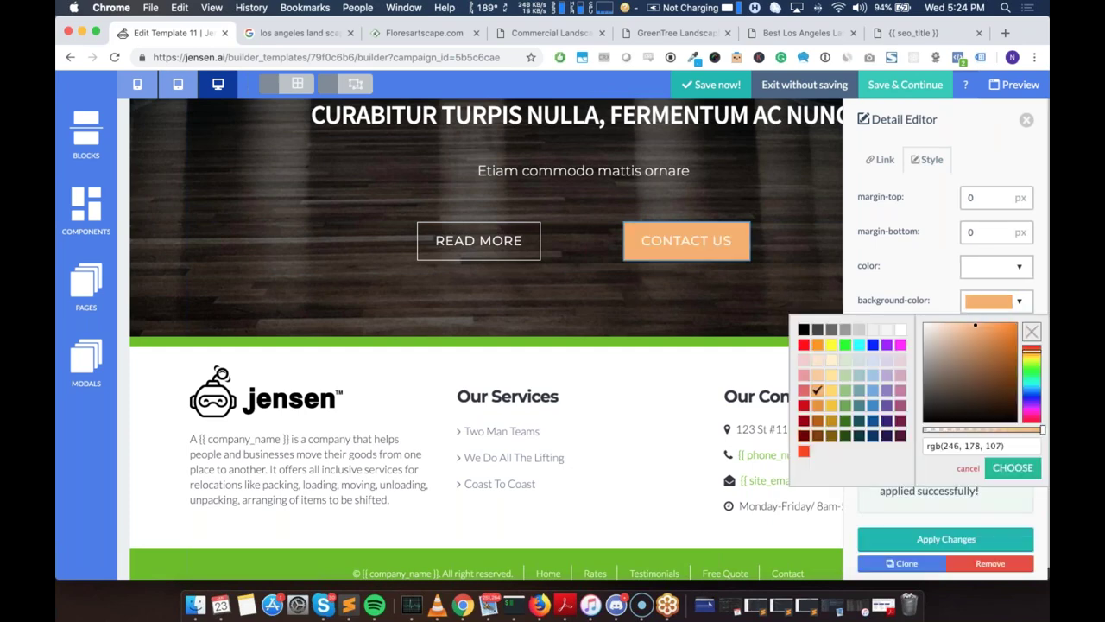
pyautogui.click(817, 406)
pyautogui.click(946, 539)
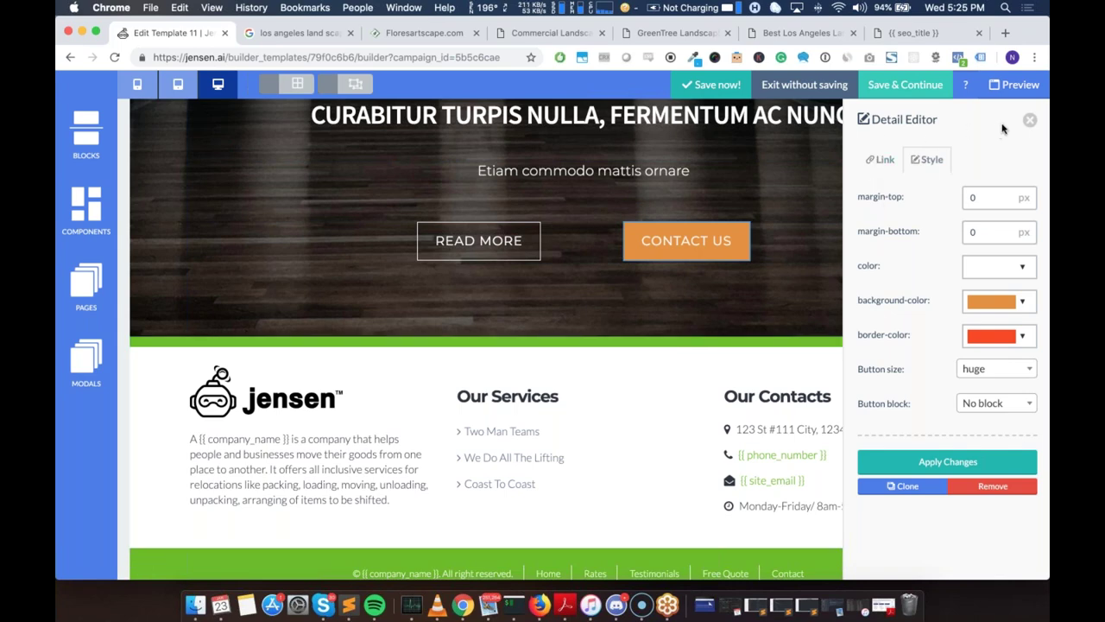
pyautogui.click(1023, 124)
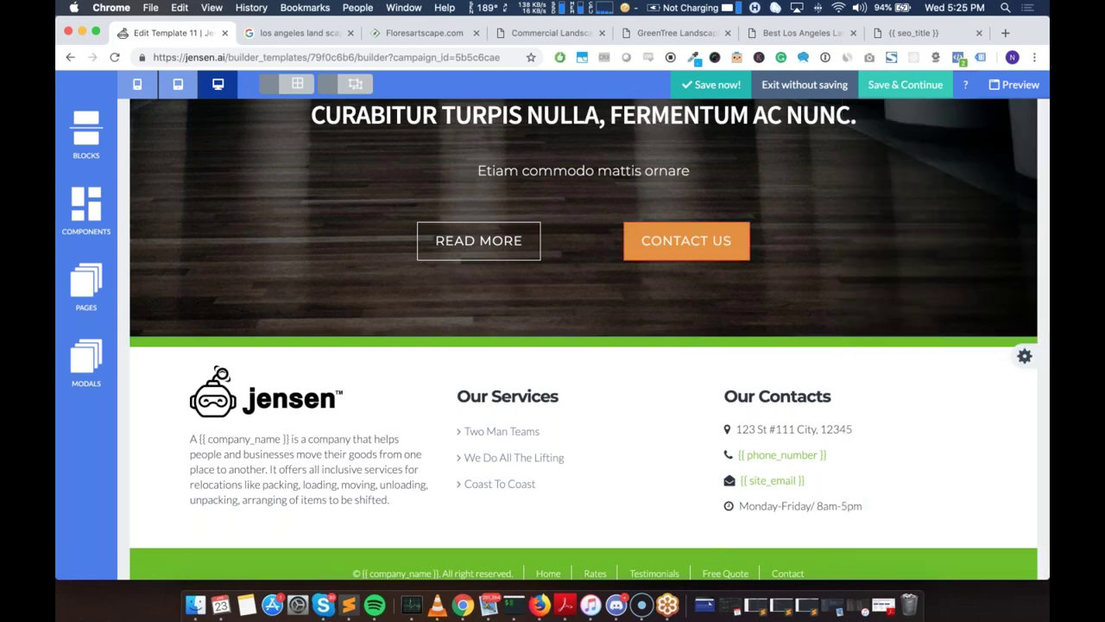
# Give the footer copyright bar a light green background instead of bright green.
pyautogui.click(140, 537)
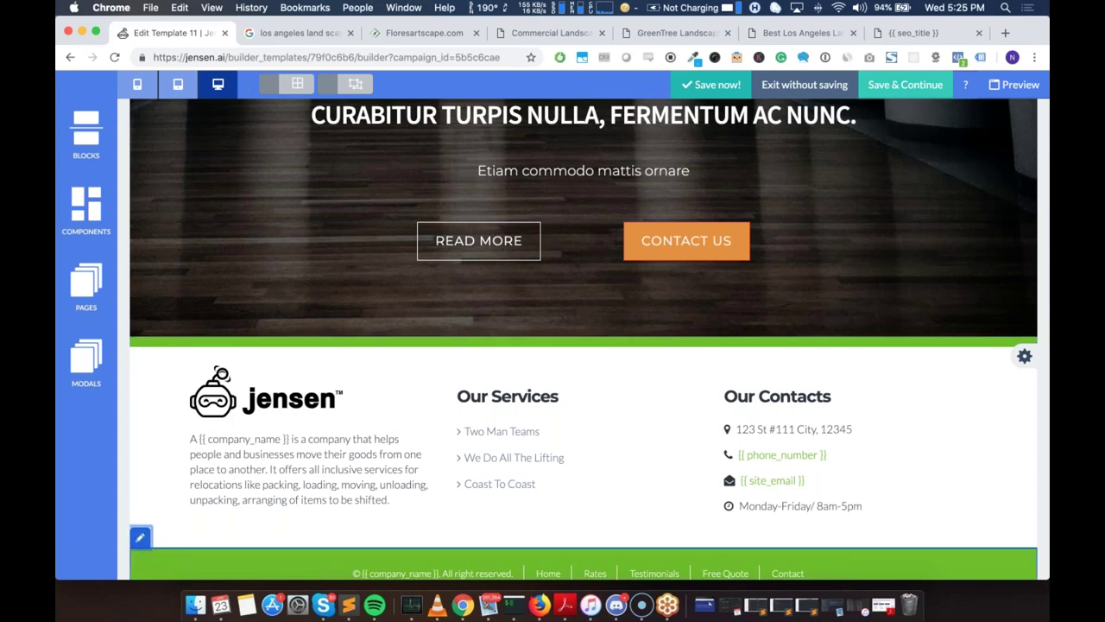
pyautogui.click(989, 473)
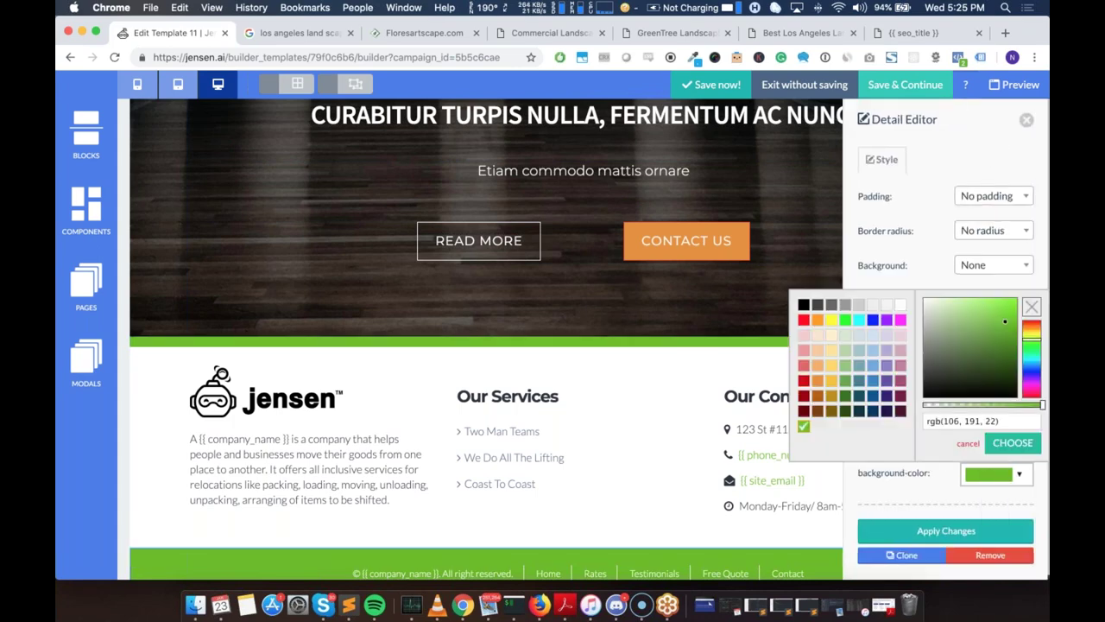
pyautogui.click(845, 366)
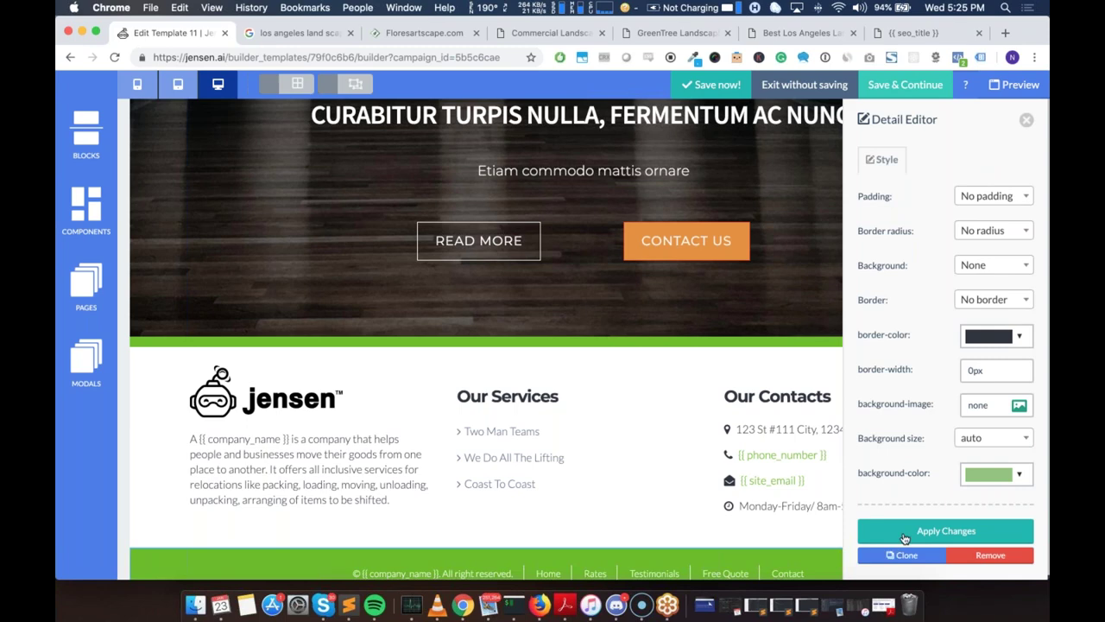
pyautogui.click(904, 533)
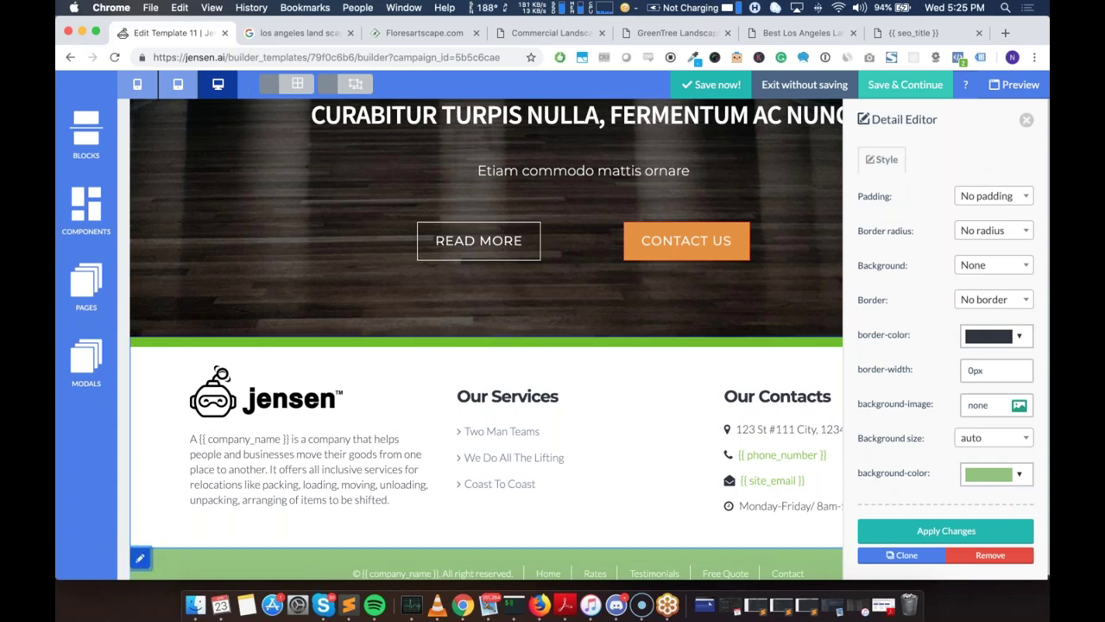
pyautogui.click(143, 556)
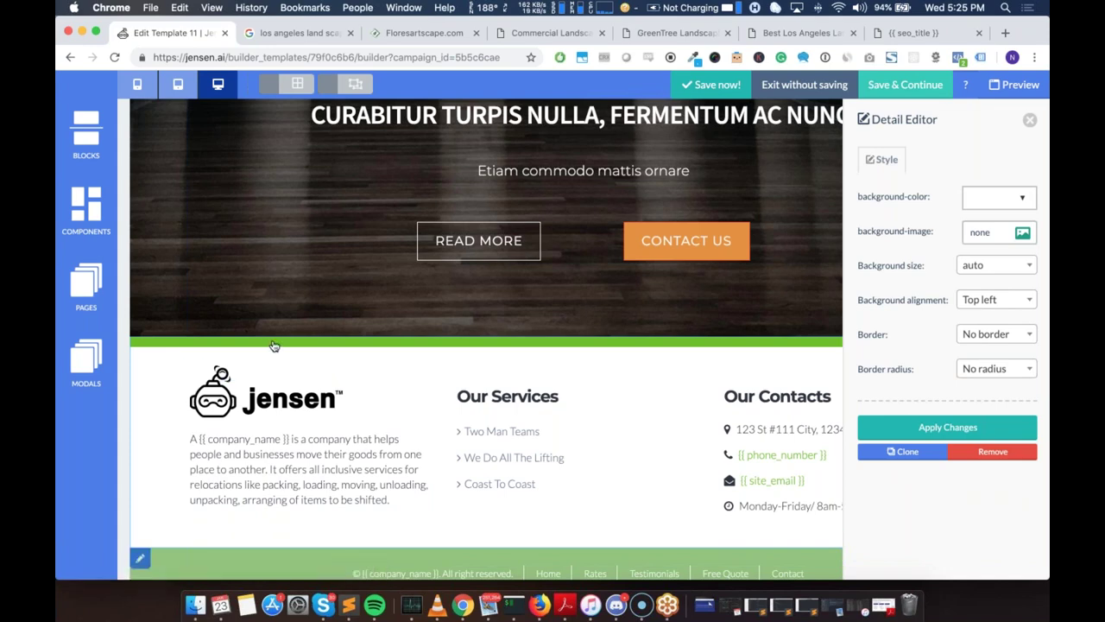
# Open the footer block's HTML code and find its border-top style.
pyautogui.click(1028, 121)
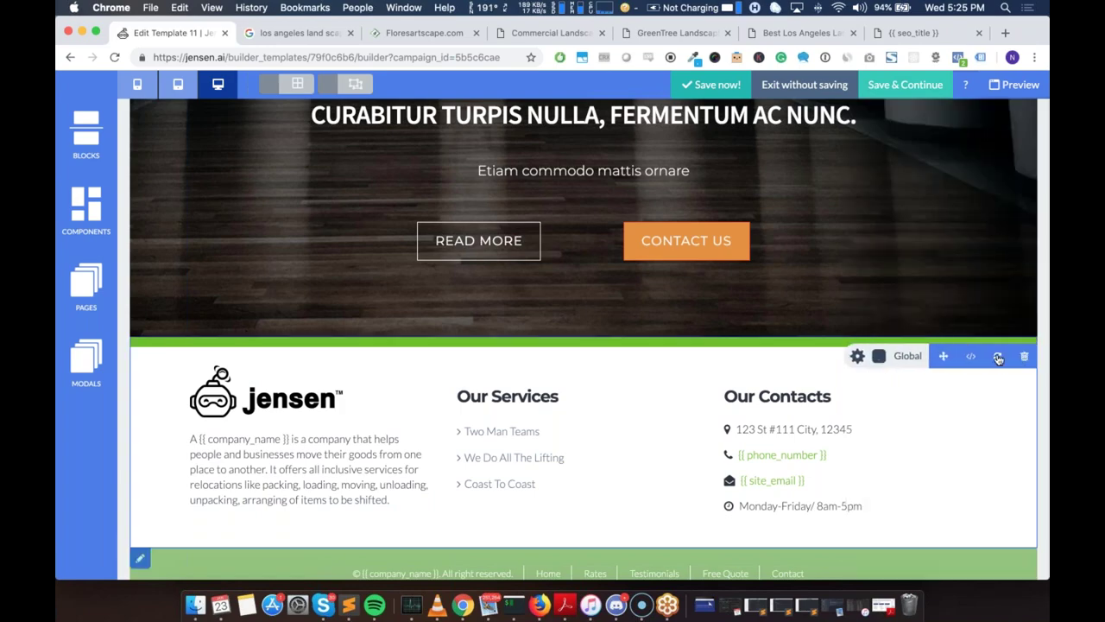
pyautogui.click(968, 359)
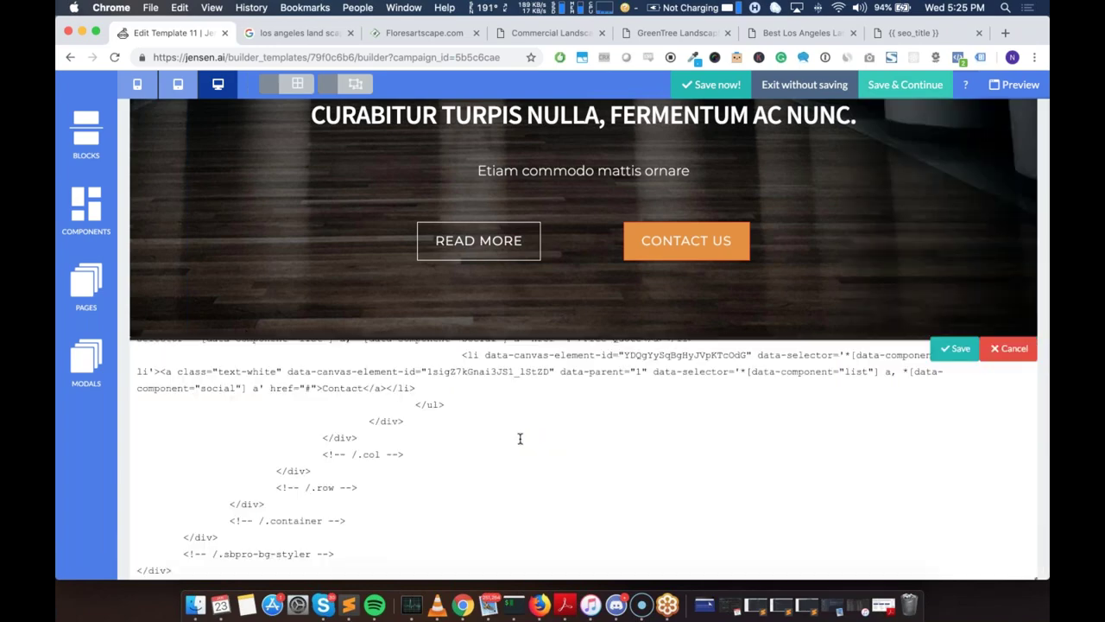
pyautogui.scroll(5, 520, 439)
pyautogui.scroll(-3, 521, 439)
pyautogui.scroll(3, 520, 439)
pyautogui.scroll(-5, 521, 439)
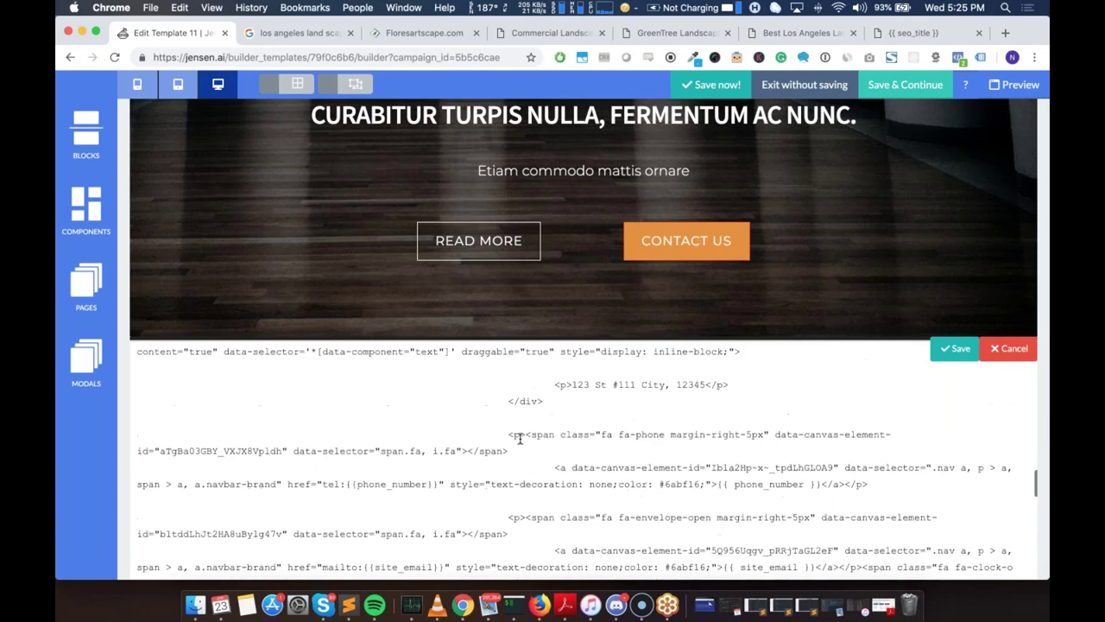
pyautogui.scroll(10, 521, 438)
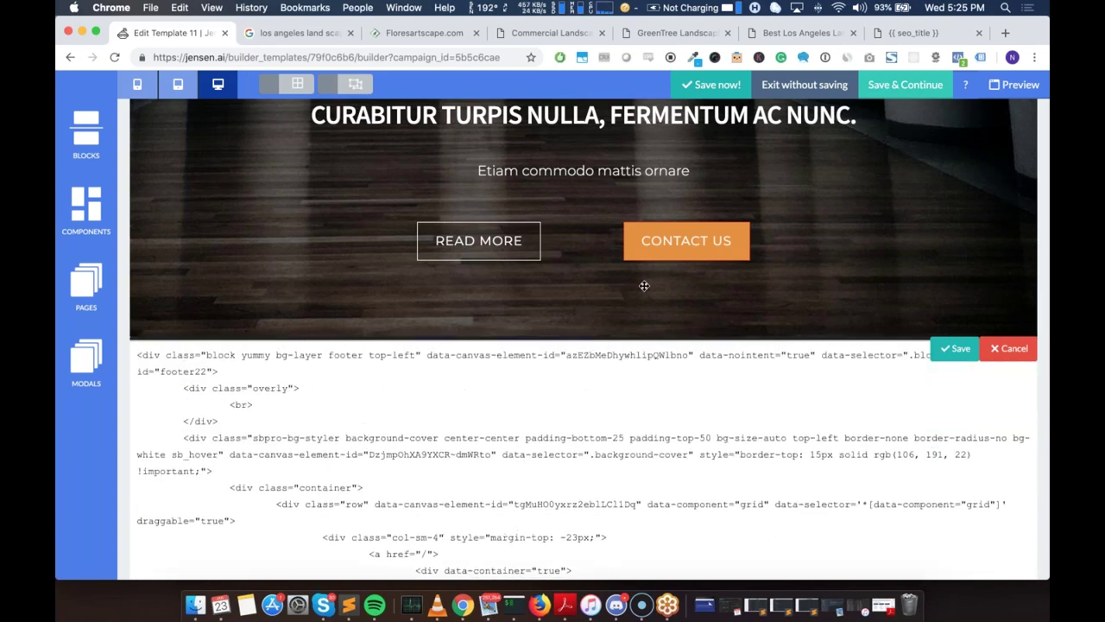
pyautogui.scroll(-1, 642, 282)
pyautogui.scroll(4, 641, 282)
pyautogui.scroll(20, 641, 282)
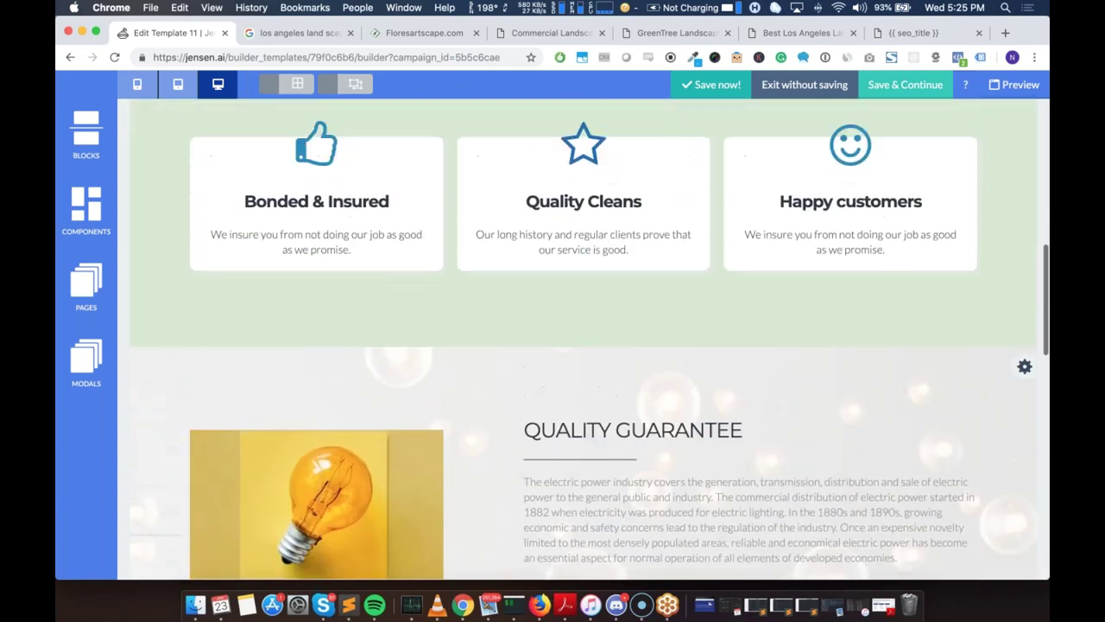
pyautogui.scroll(-15, 584, 339)
pyautogui.scroll(3, 1002, 158)
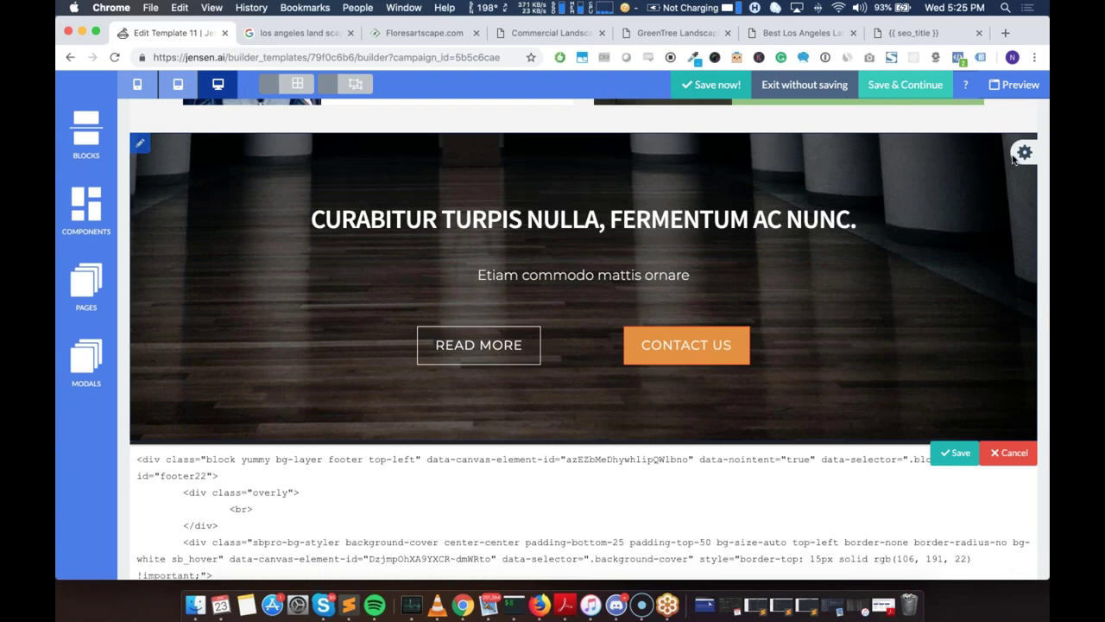
pyautogui.moveTo(1019, 156)
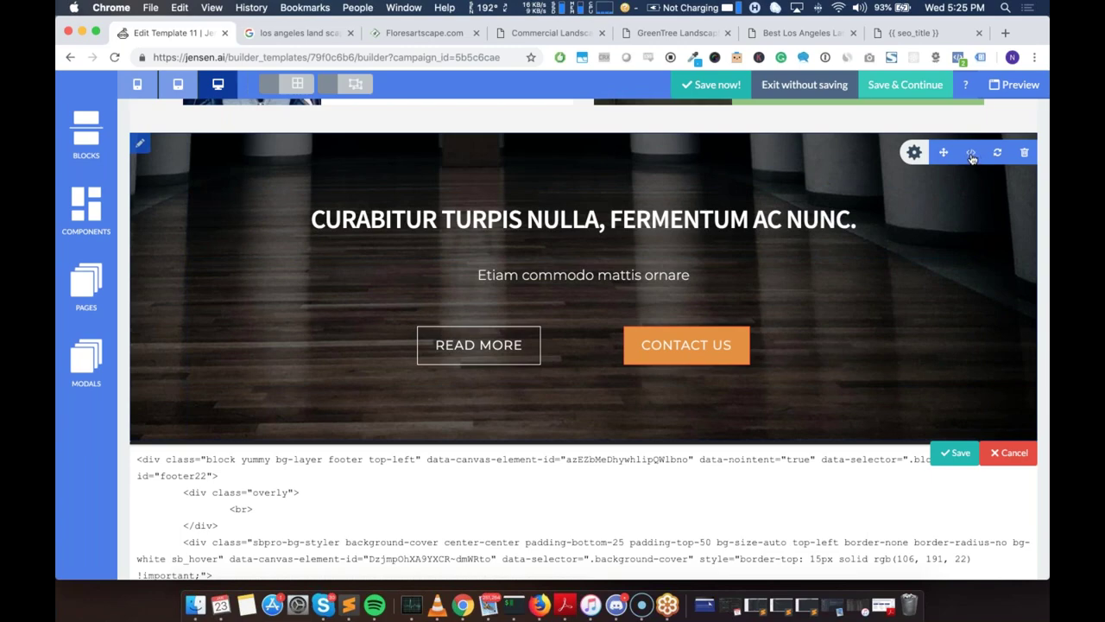
pyautogui.scroll(-3, 920, 242)
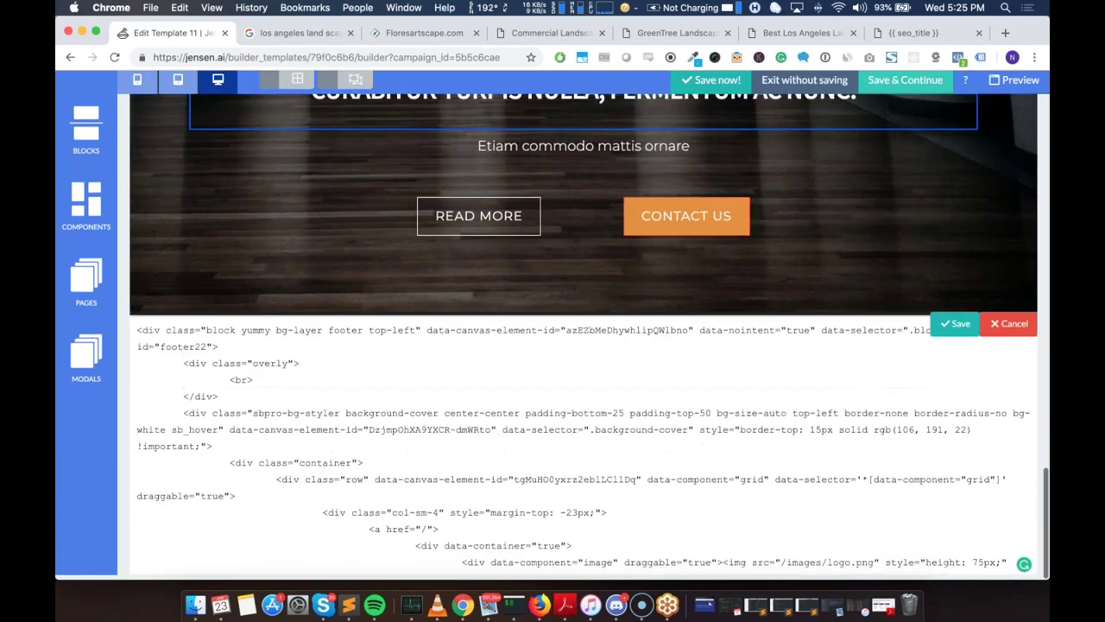
pyautogui.scroll(3, 466, 438)
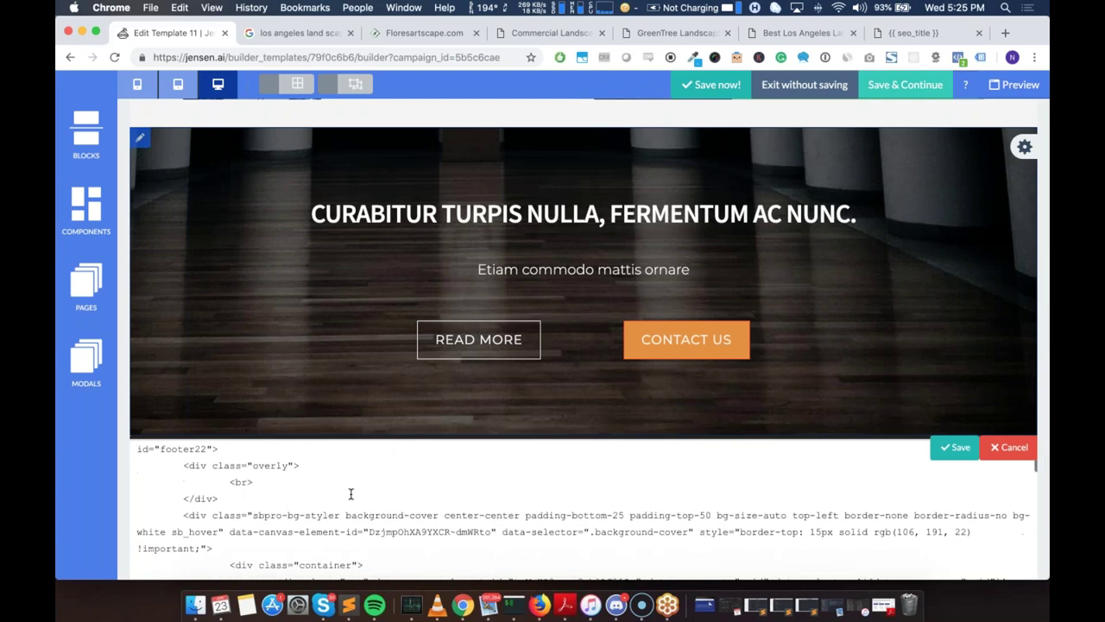
pyautogui.scroll(-3, 451, 458)
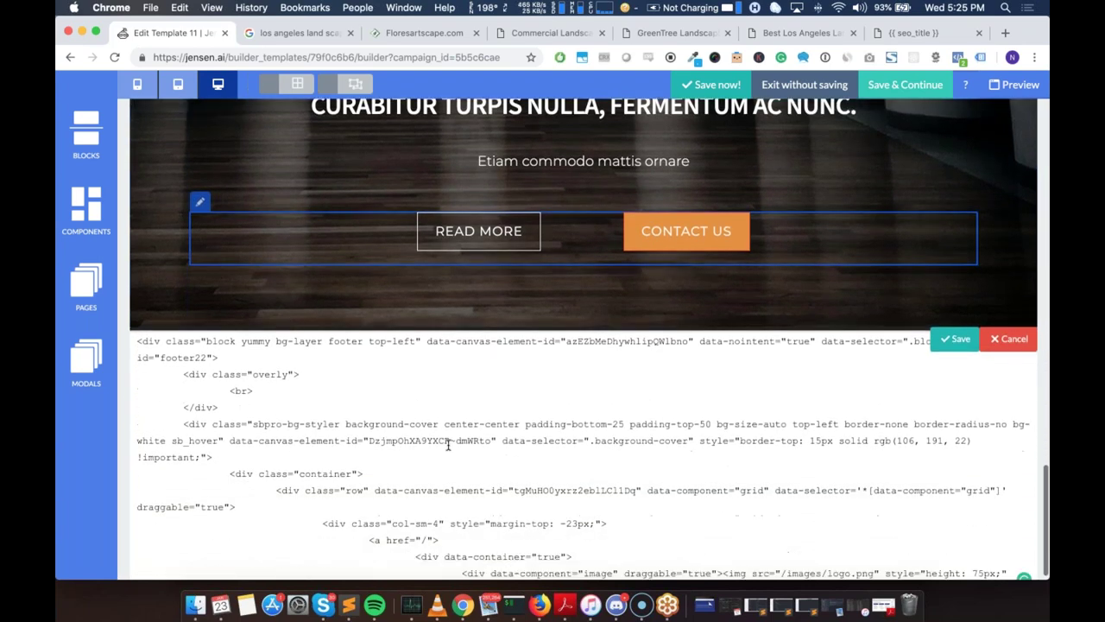
pyautogui.scroll(-1, 452, 462)
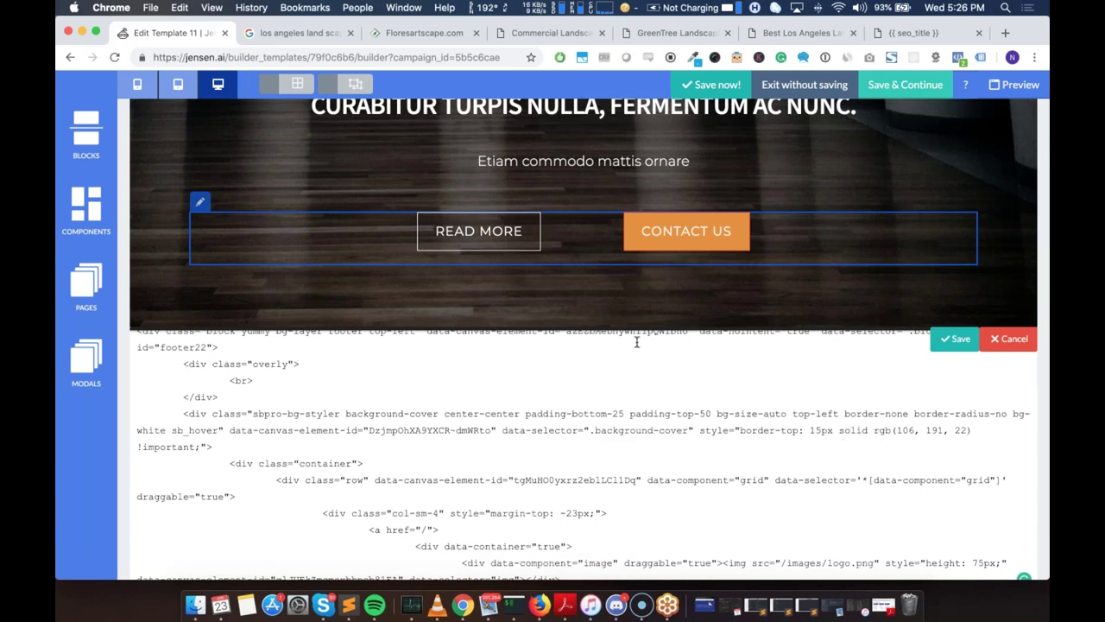
pyautogui.scroll(3, 636, 342)
pyautogui.scroll(-2, 636, 342)
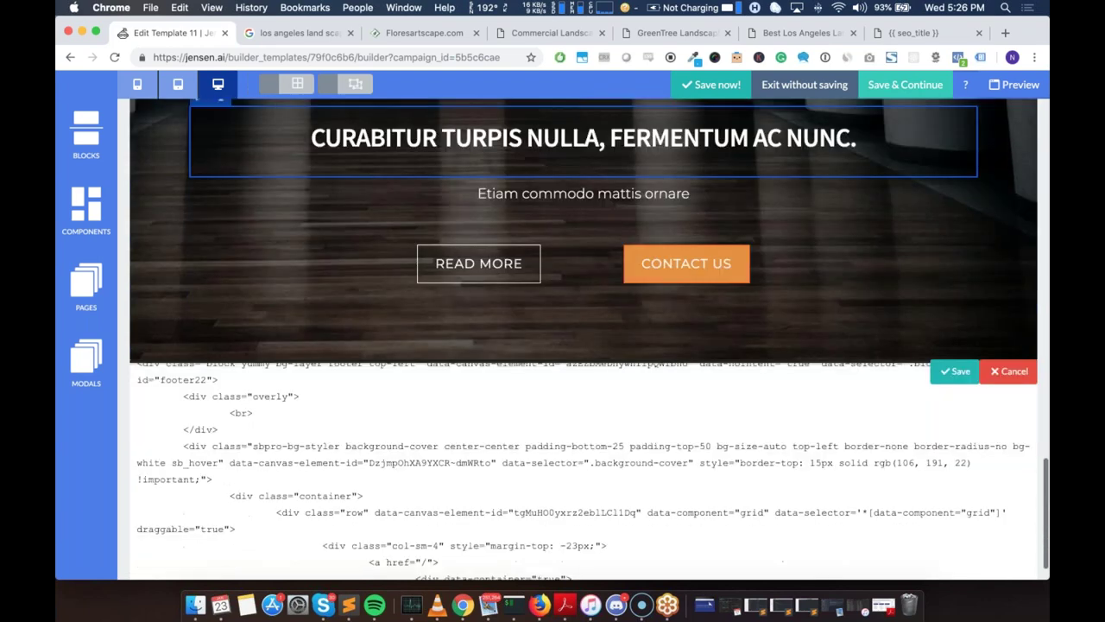
pyautogui.scroll(-2, 811, 402)
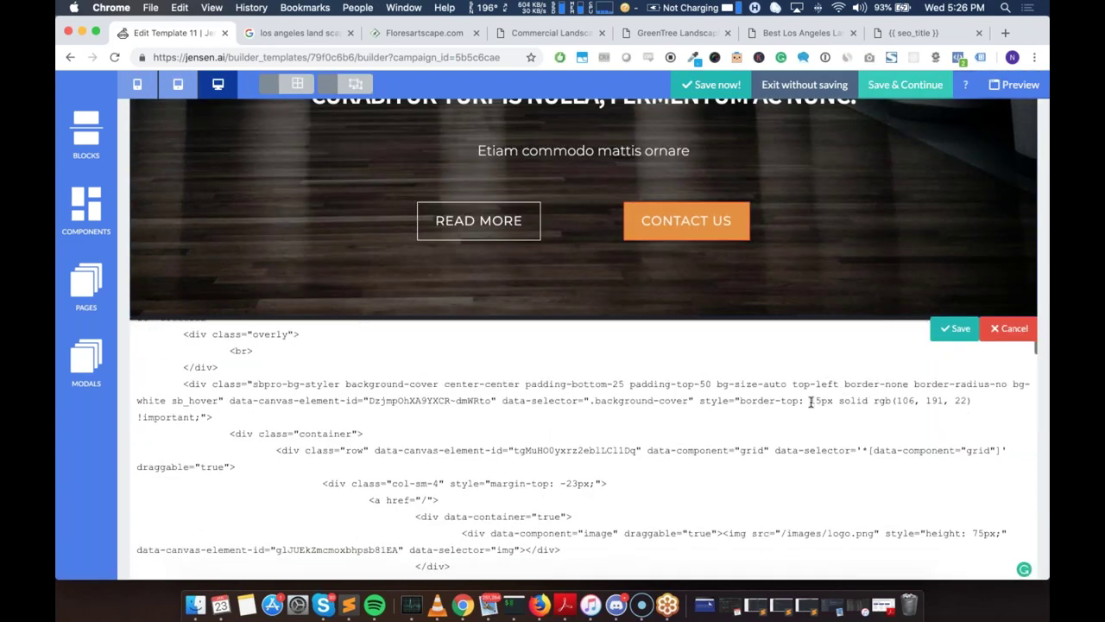
# Delete the 15px green border-top style from the footer HTML and save it.
pyautogui.moveTo(739, 400); pyautogui.dragTo(200, 419)
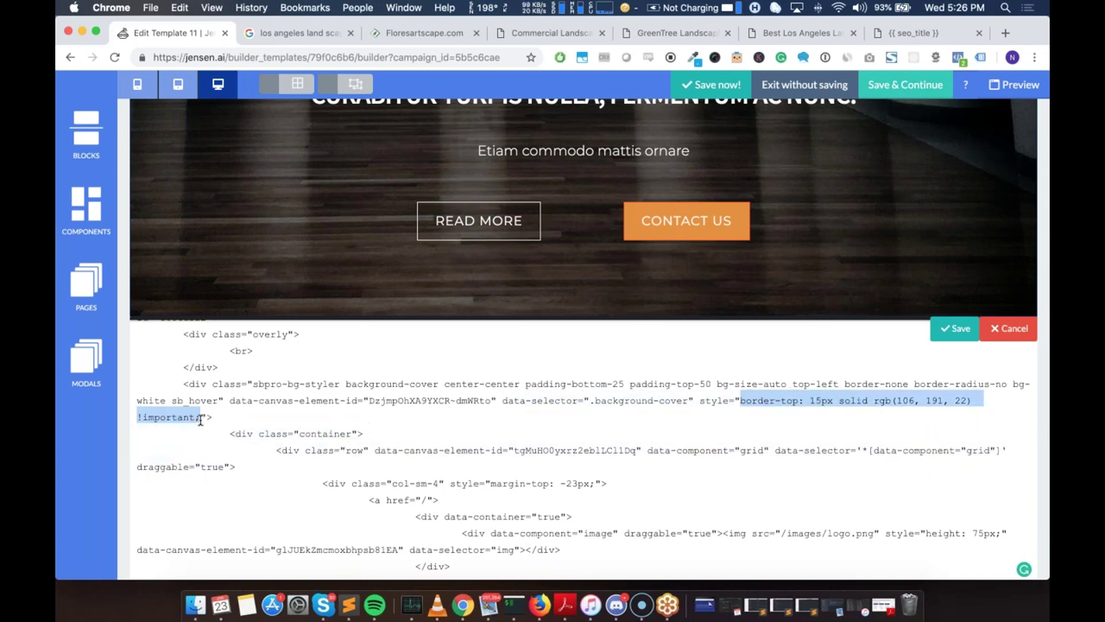
pyautogui.press('BackSpace')
pyautogui.click(955, 328)
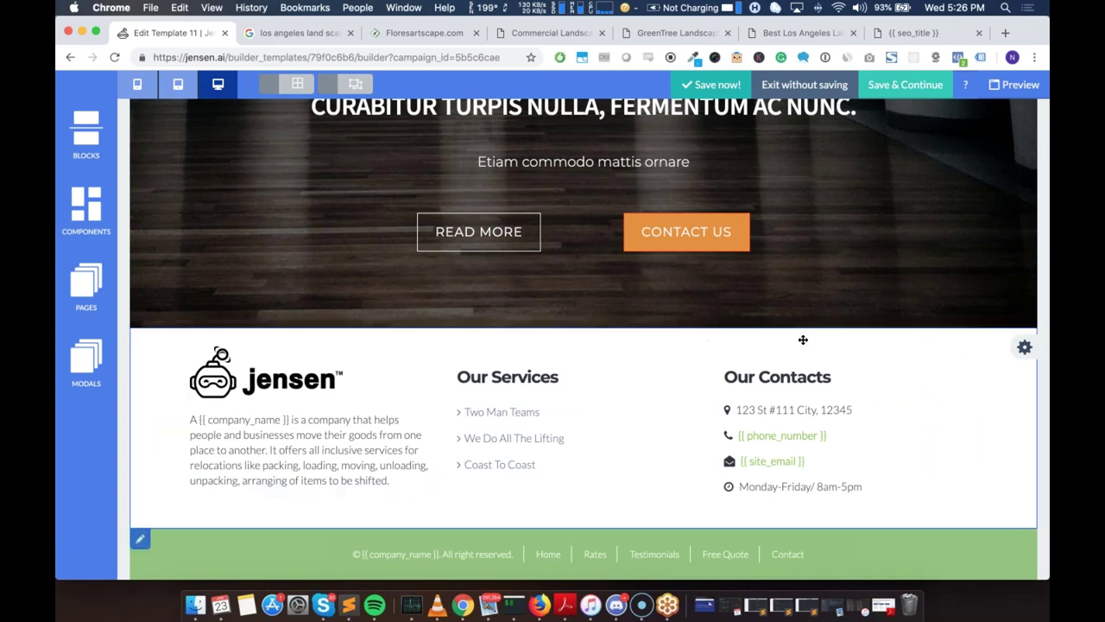
pyautogui.scroll(20, 803, 340)
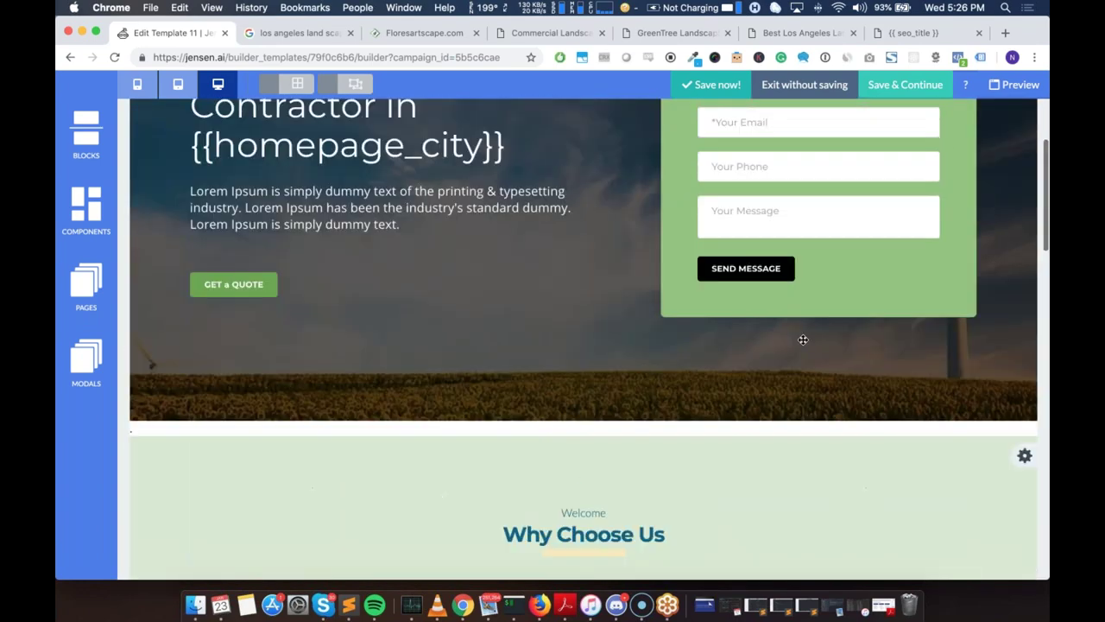
pyautogui.scroll(5, 803, 339)
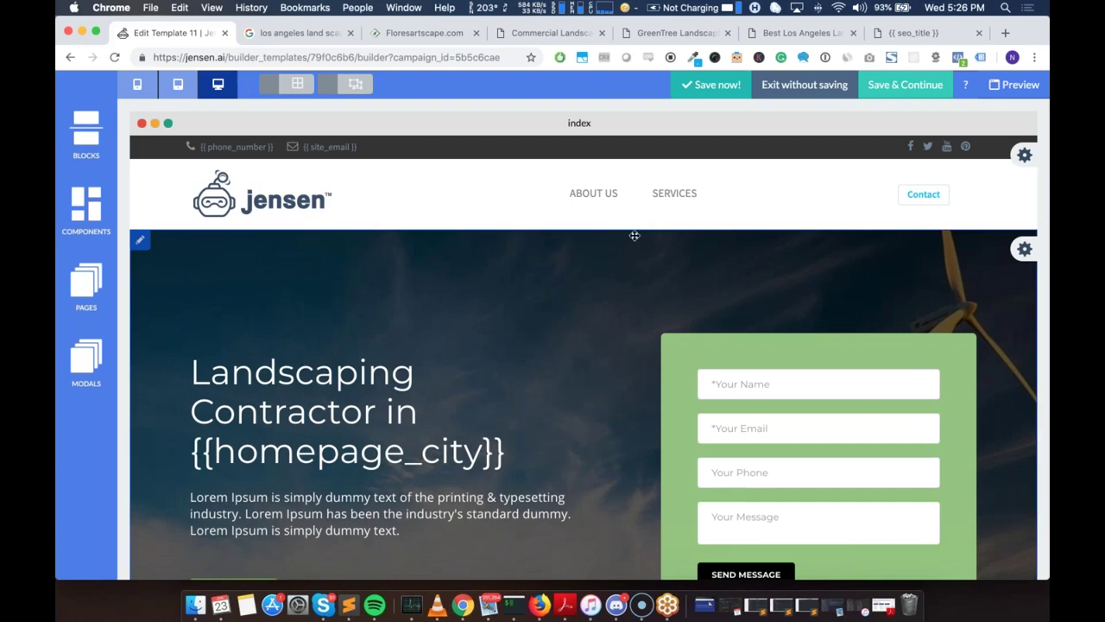
pyautogui.scroll(-3, 703, 314)
pyautogui.scroll(-5, 662, 309)
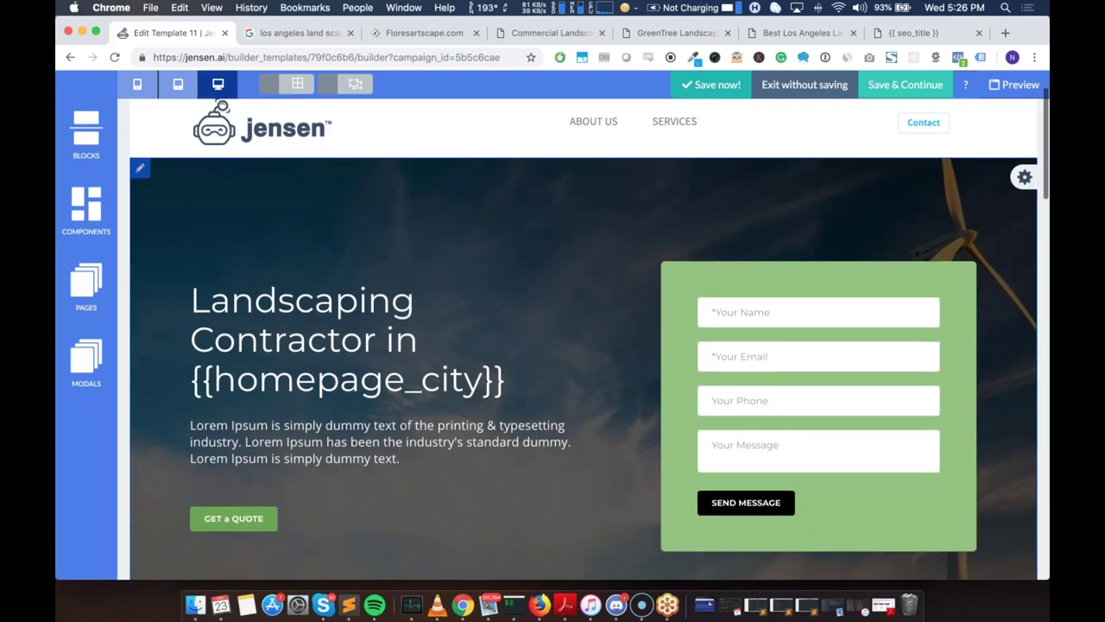
pyautogui.scroll(-5, 662, 310)
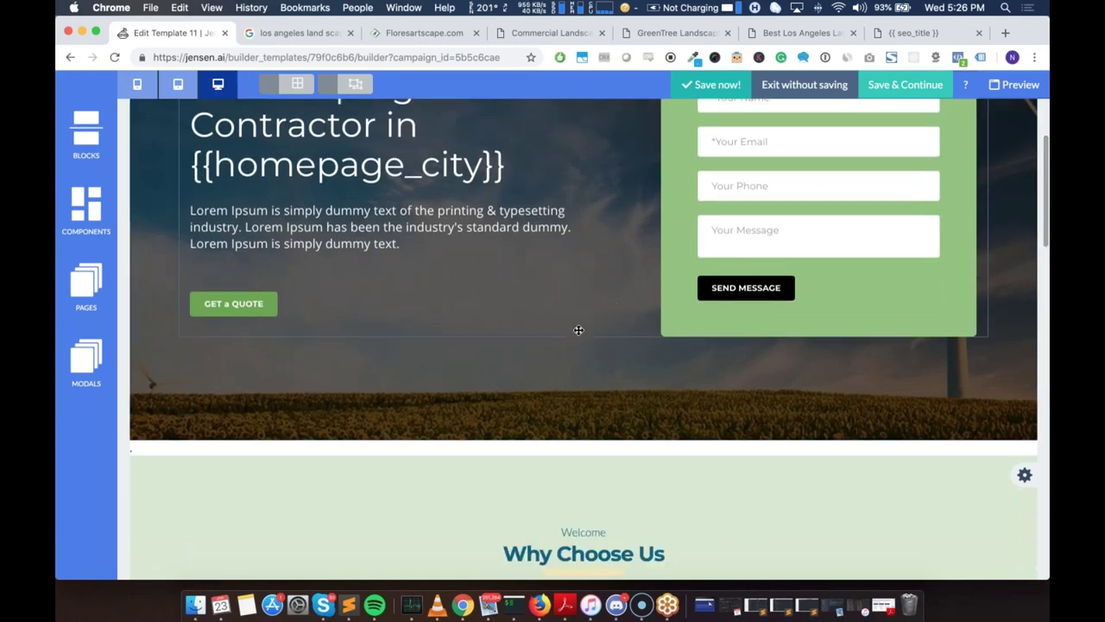
pyautogui.scroll(15, 577, 328)
pyautogui.scroll(-3, 331, 379)
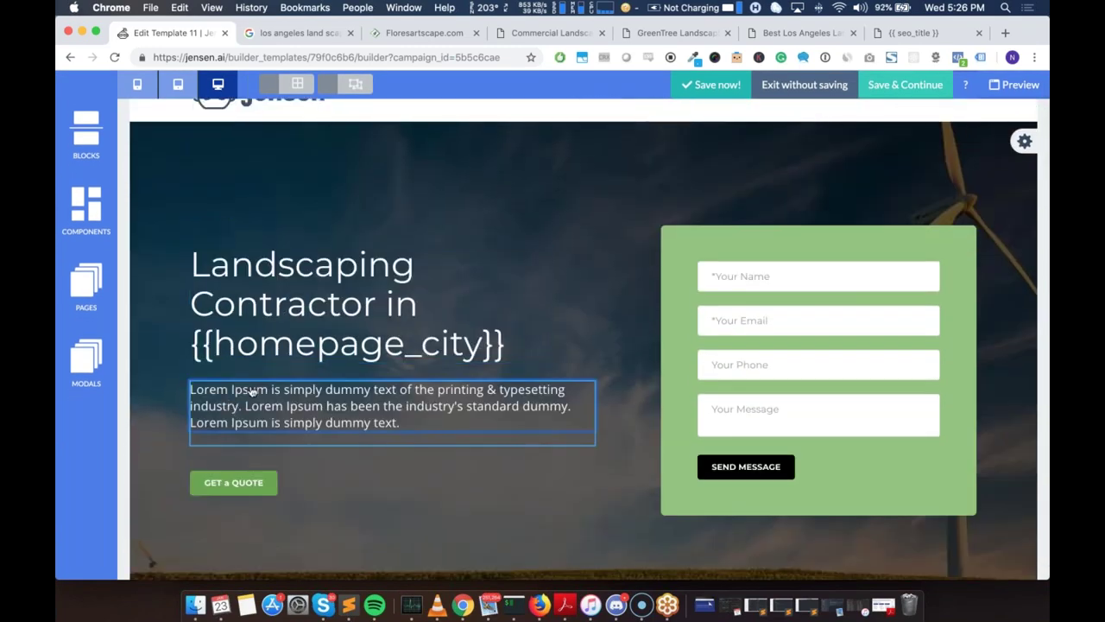
# Delete the Lorem Ipsum paragraph so GET a QUOTE sits directly under the Landscaping Contractor headline.
pyautogui.tripleClick(398, 423)
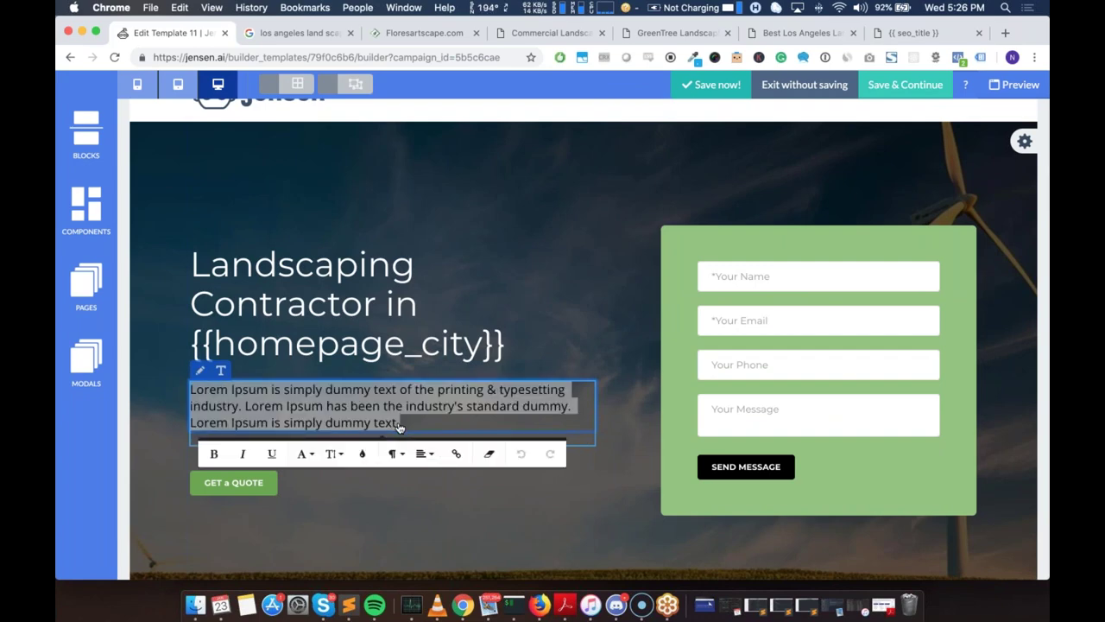
pyautogui.click(198, 394)
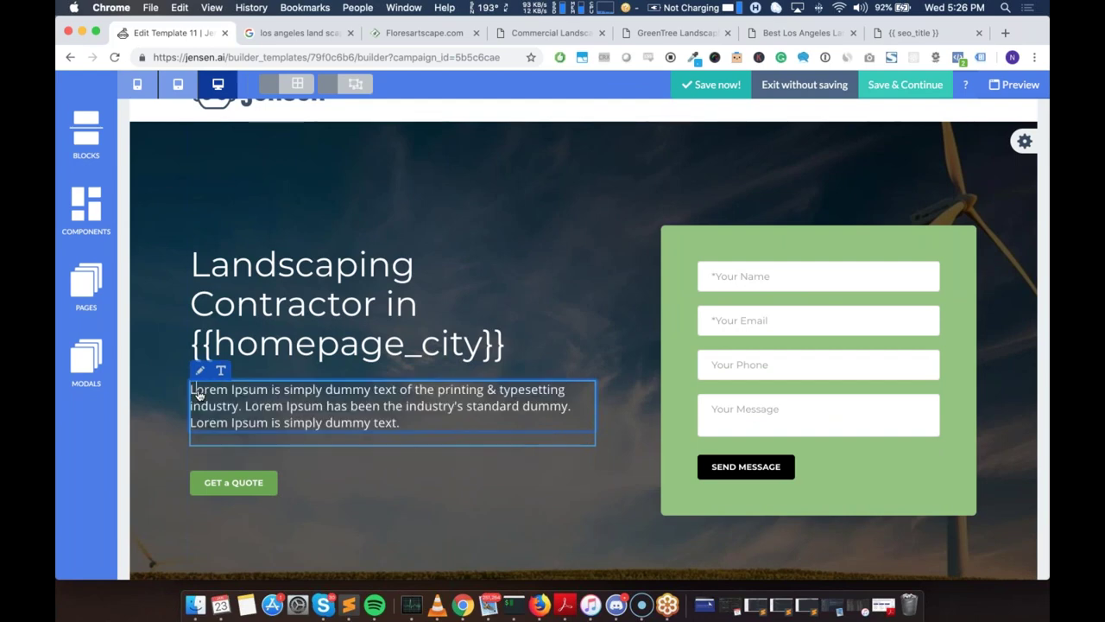
pyautogui.tripleClick(199, 394)
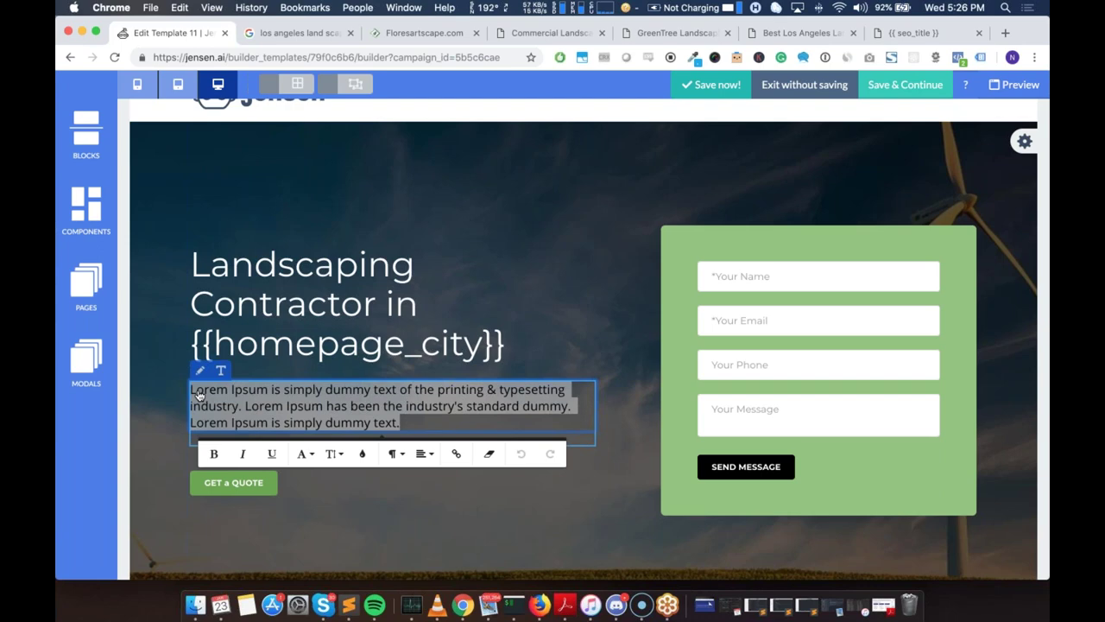
pyautogui.press('BackSpace')
pyautogui.write('asdfasdfasdfasdf')
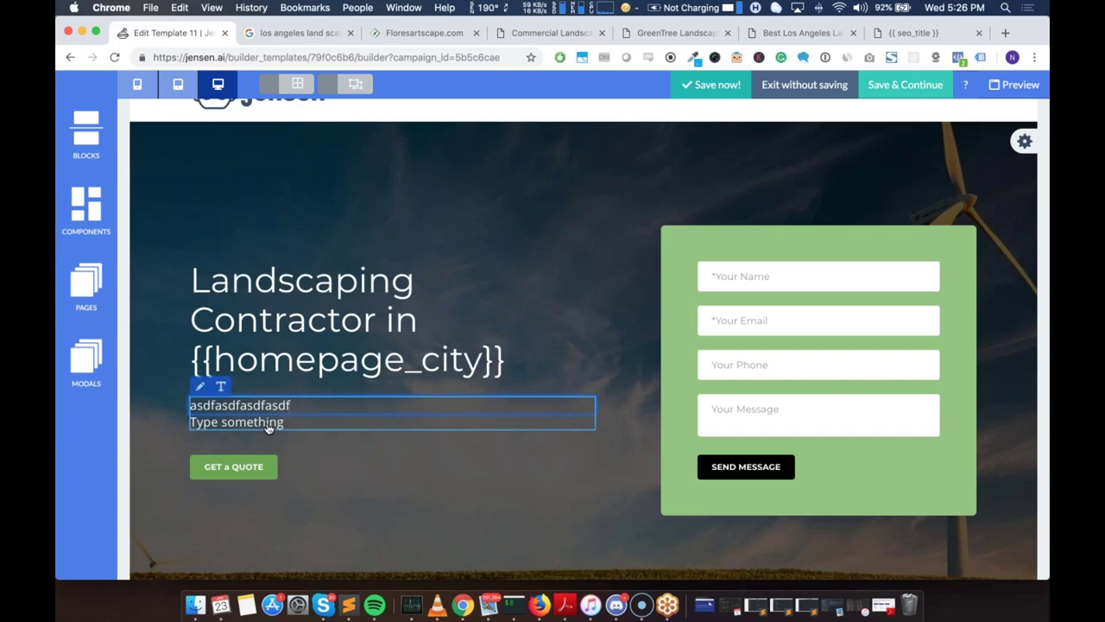
pyautogui.press('super+a')
pyautogui.press('BackSpace')
pyautogui.write('adsf')
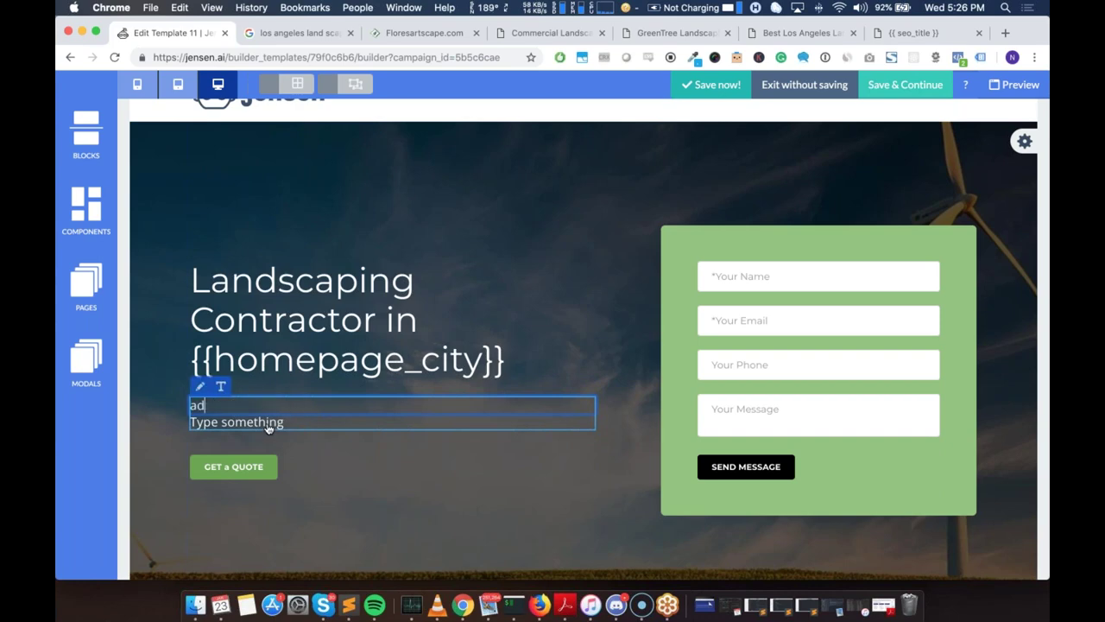
pyautogui.click(210, 267)
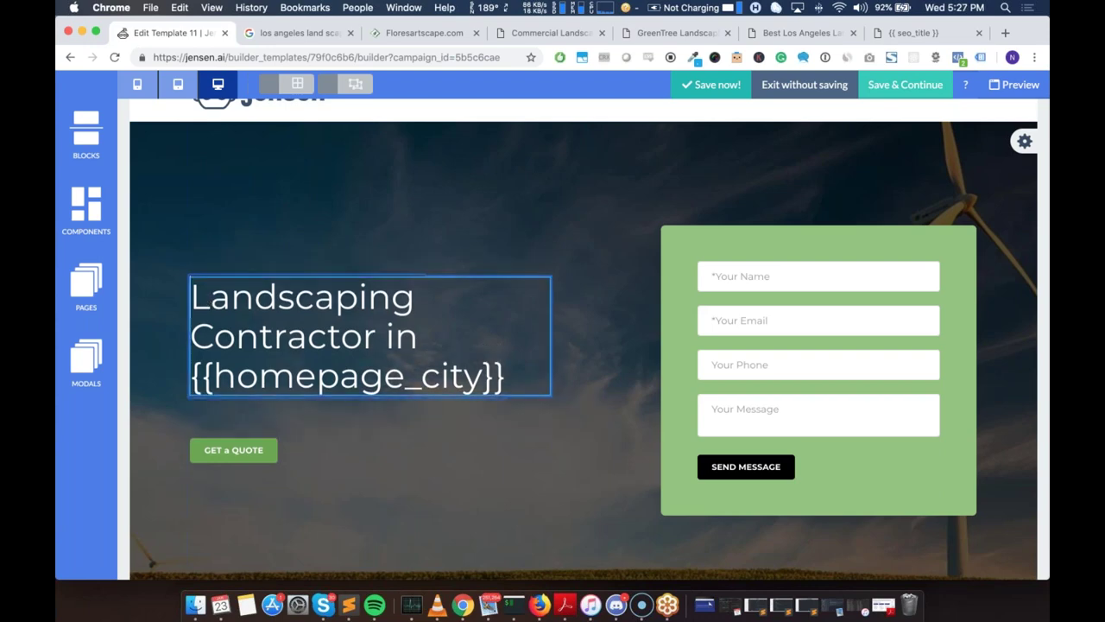
pyautogui.click(211, 299)
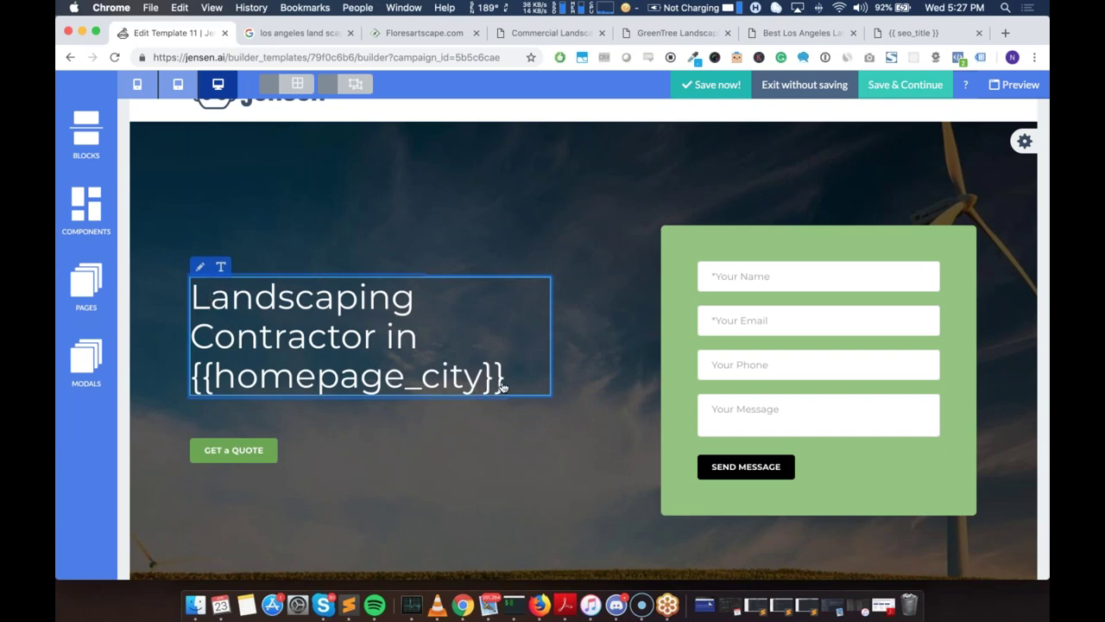
pyautogui.click(374, 404)
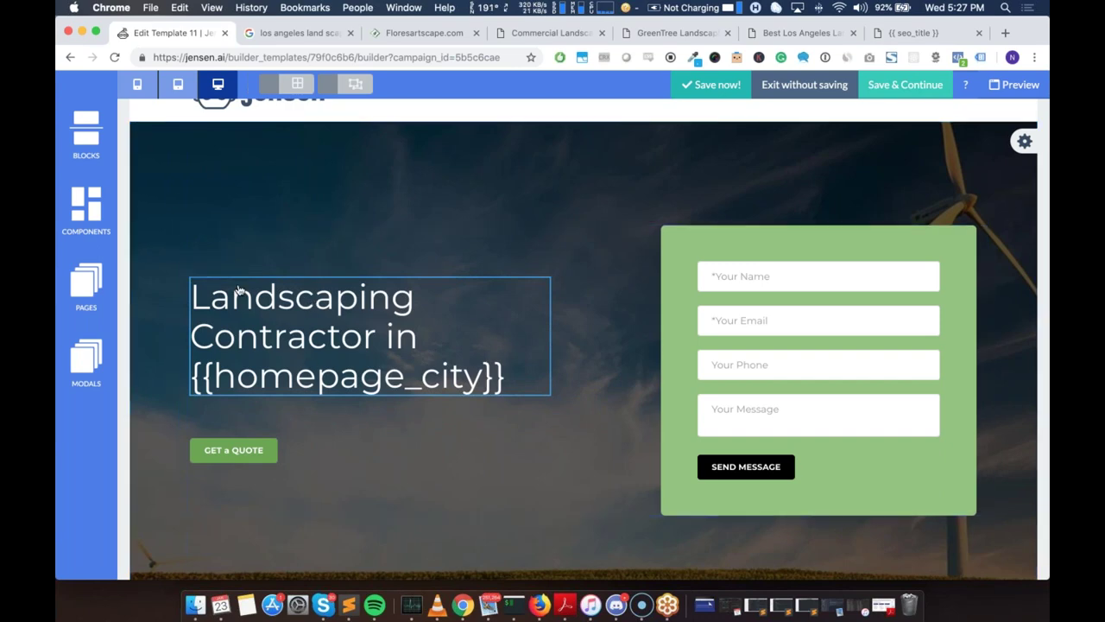
pyautogui.scroll(-5, 402, 252)
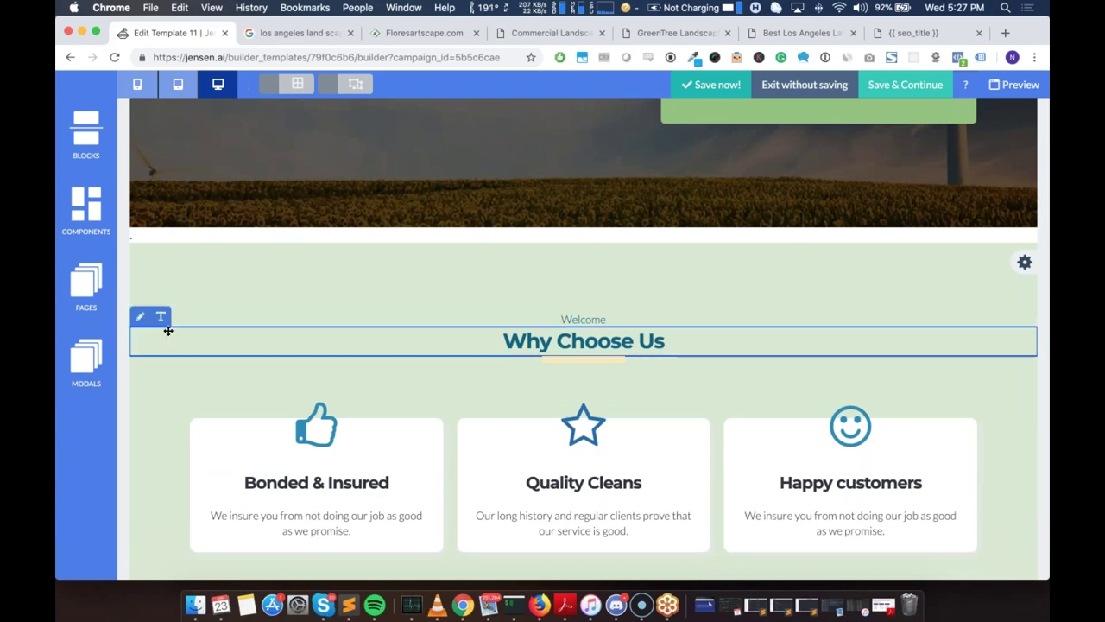
# Change the 'Why Choose Us' heading to 'Landscaping Services'.
pyautogui.click(139, 315)
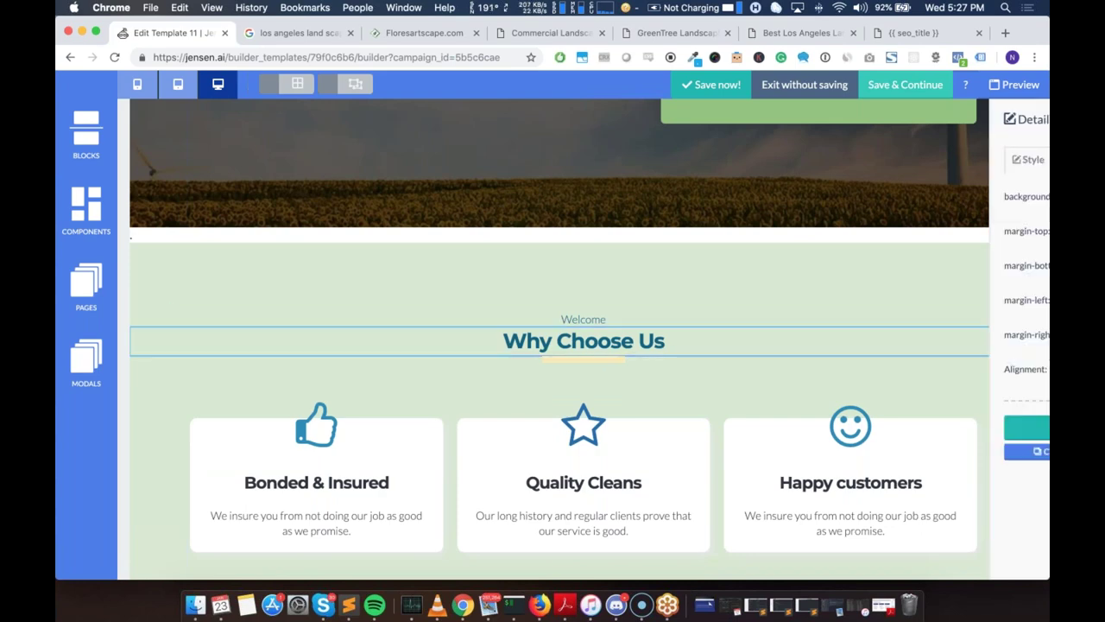
pyautogui.click(557, 342)
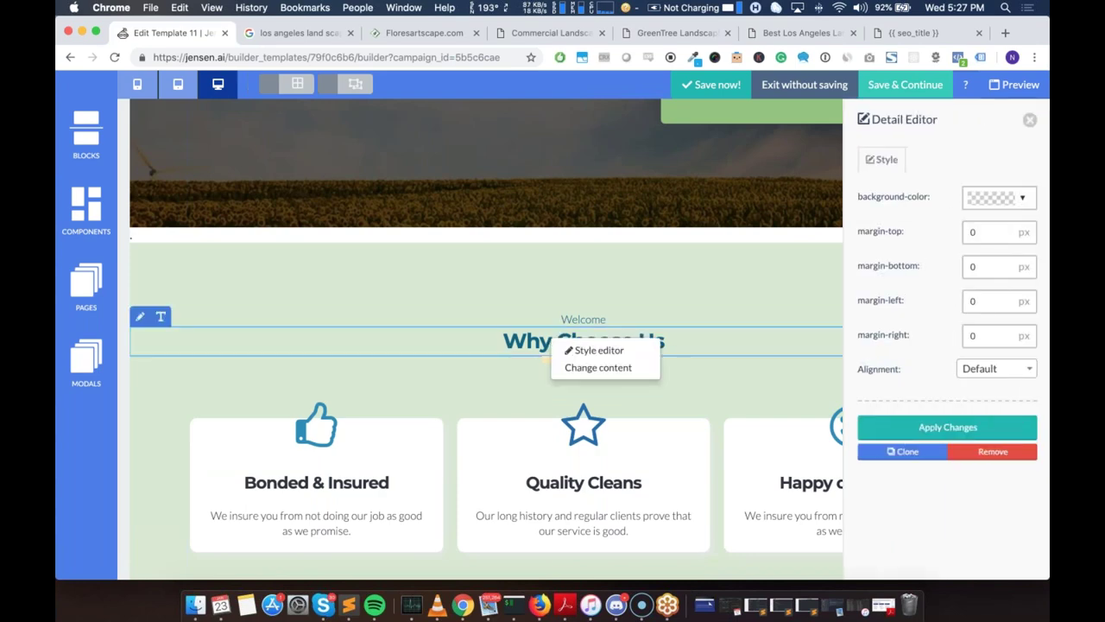
pyautogui.click(587, 367)
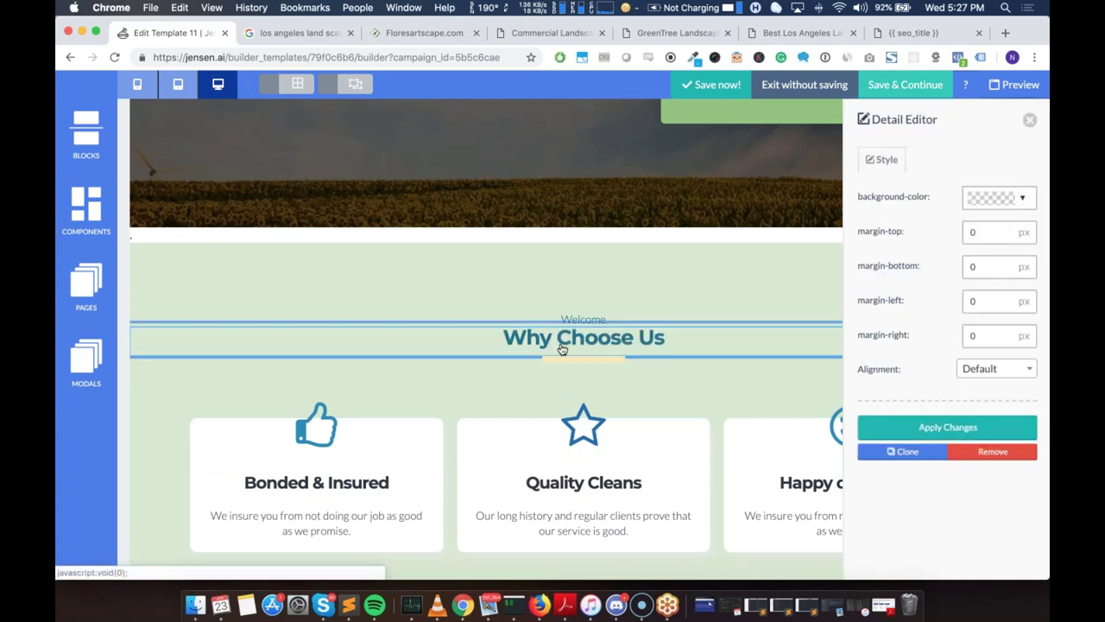
pyautogui.keyDown('shift'); pyautogui.click(665, 345); pyautogui.keyUp('shift')
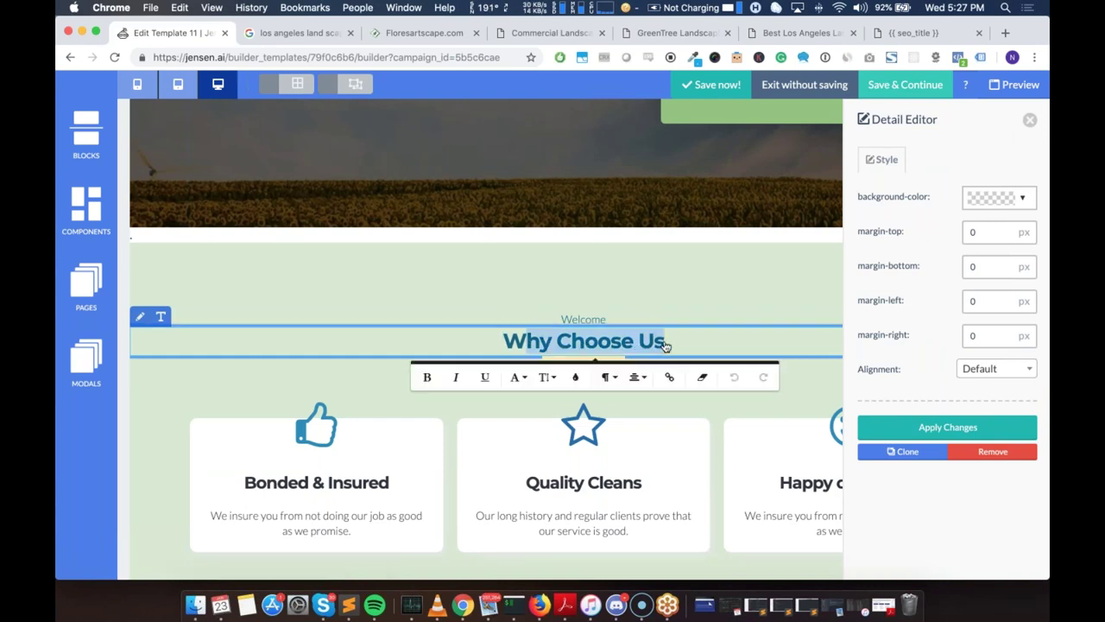
pyautogui.press('BackSpace')
pyautogui.press('BackSpace')
pyautogui.write('Landing')
pyautogui.press('BackSpace')
pyautogui.press('BackSpace')
pyautogui.press('BackSpace')
pyautogui.write('scaping Services')
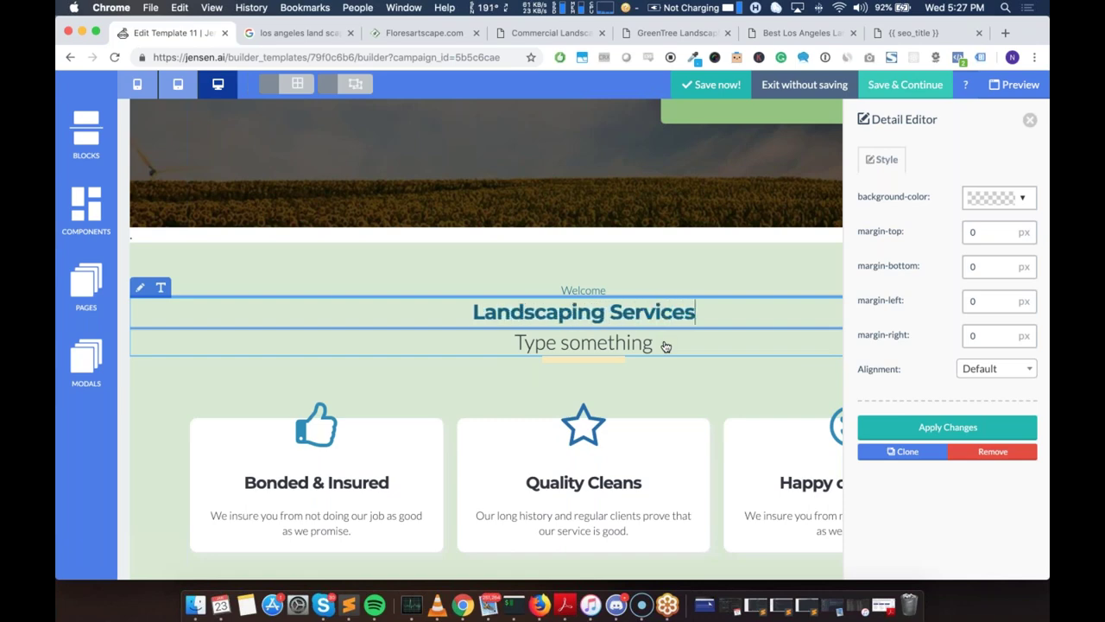
pyautogui.click(534, 382)
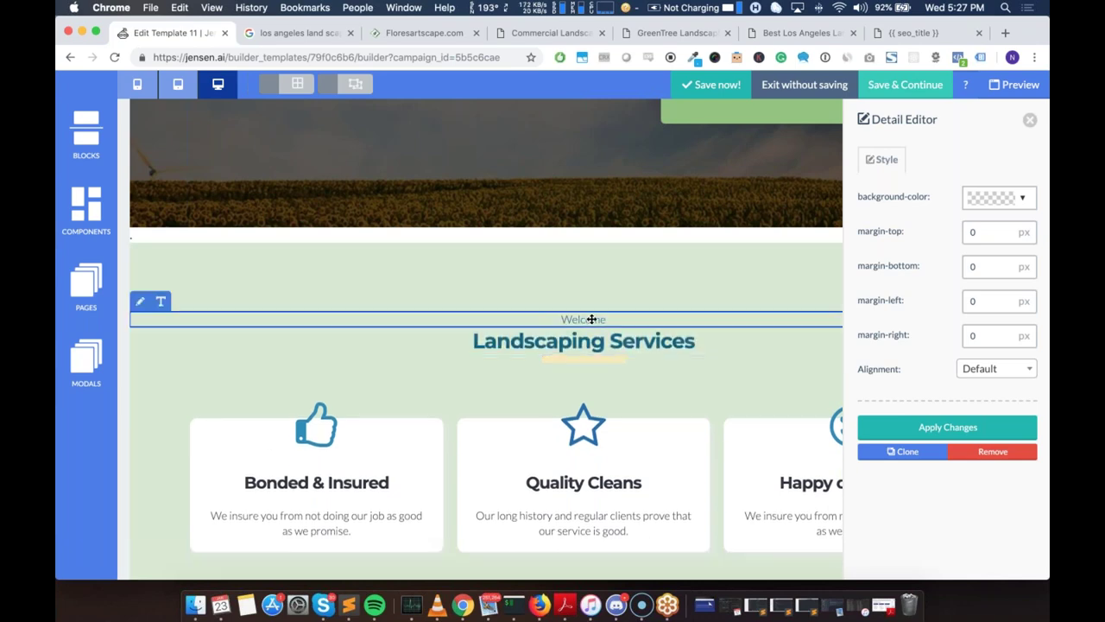
# Replace 'Welcome' above the heading with 'Our'.
pyautogui.click(160, 300)
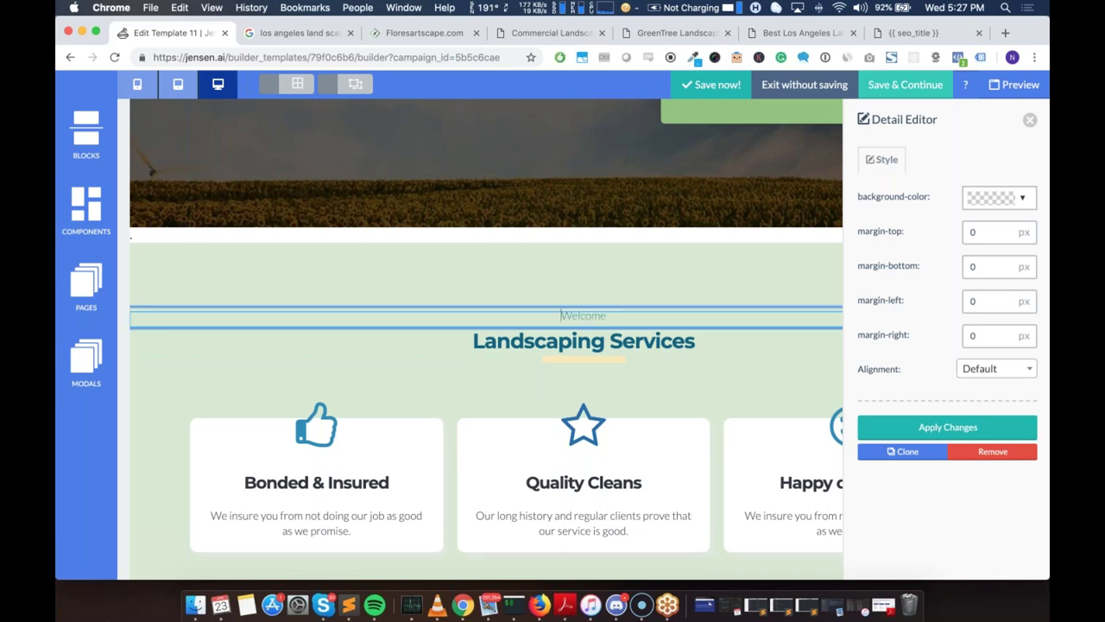
pyautogui.doubleClick(611, 325)
pyautogui.press('BackSpace')
pyautogui.write('Our')
pyautogui.click(412, 336)
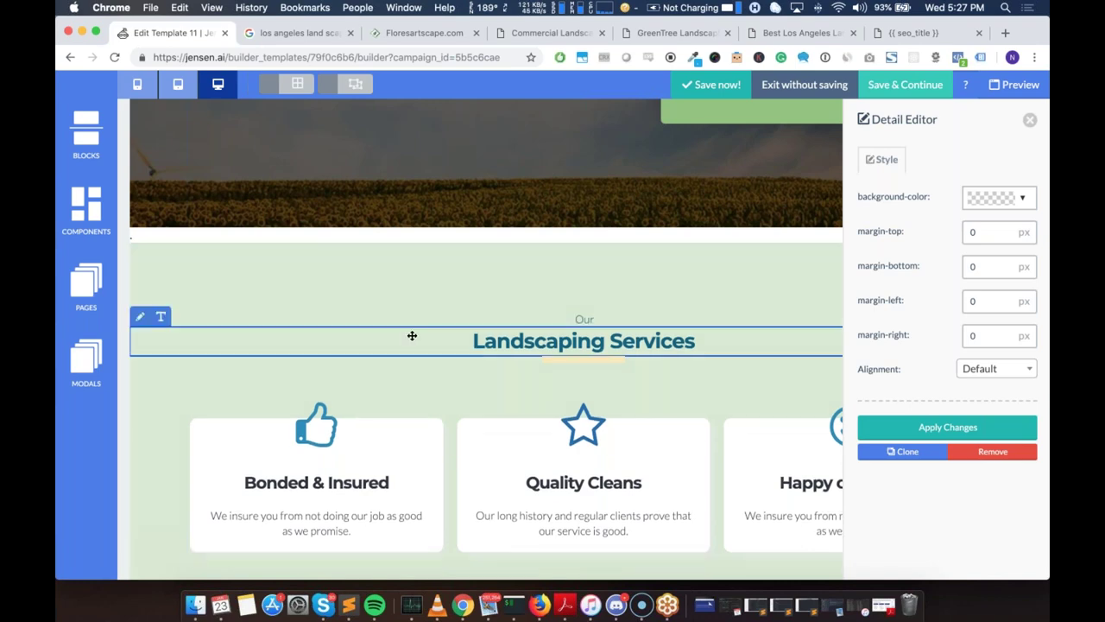
# Start editing the Bonded & Insured card title, with the caret after 'Insured'.
pyautogui.scroll(-1, 411, 335)
pyautogui.scroll(-3, 412, 335)
pyautogui.click(350, 346)
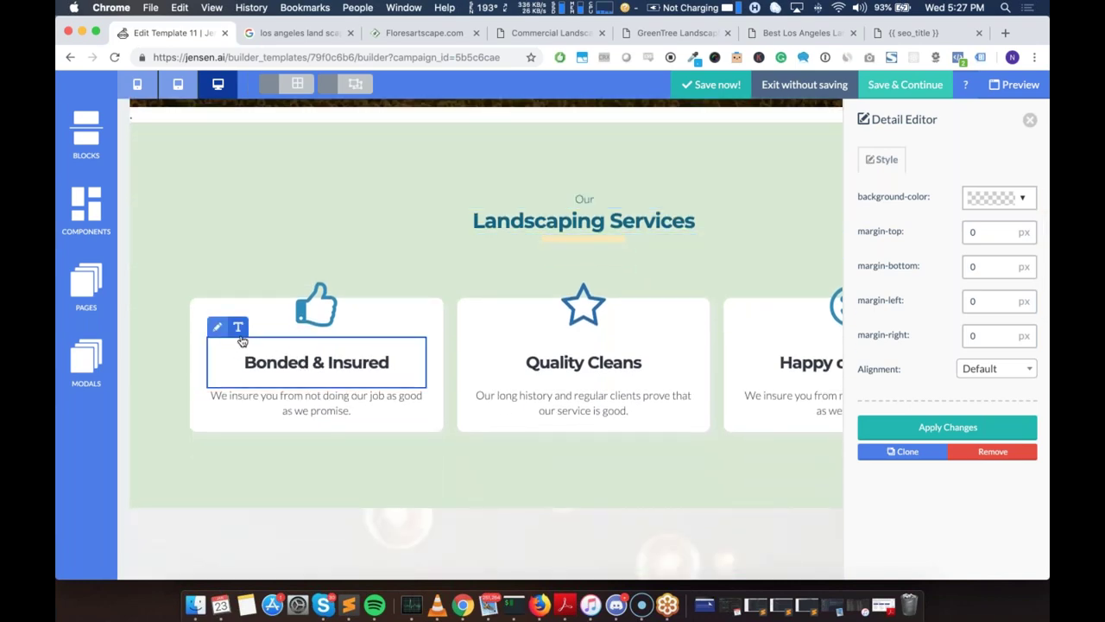
pyautogui.click(240, 333)
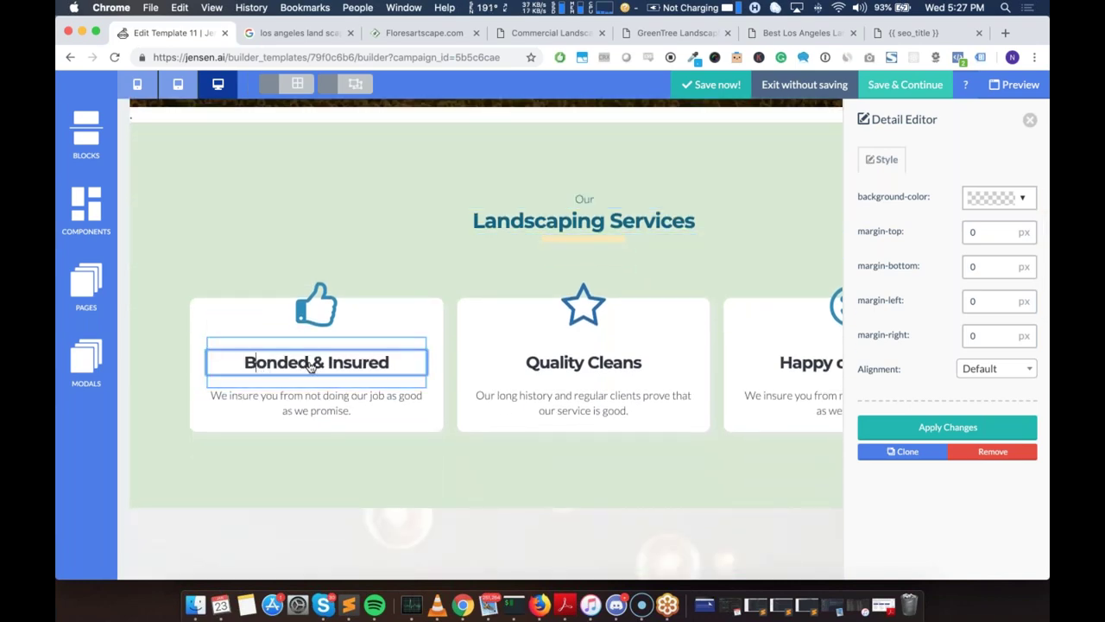
pyautogui.click(386, 366)
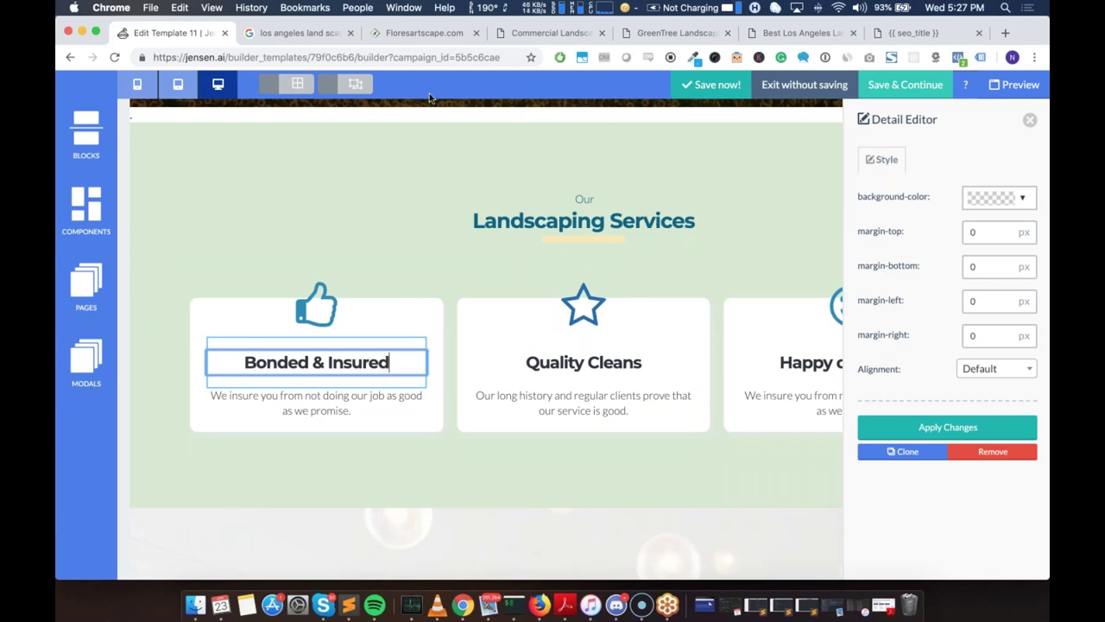
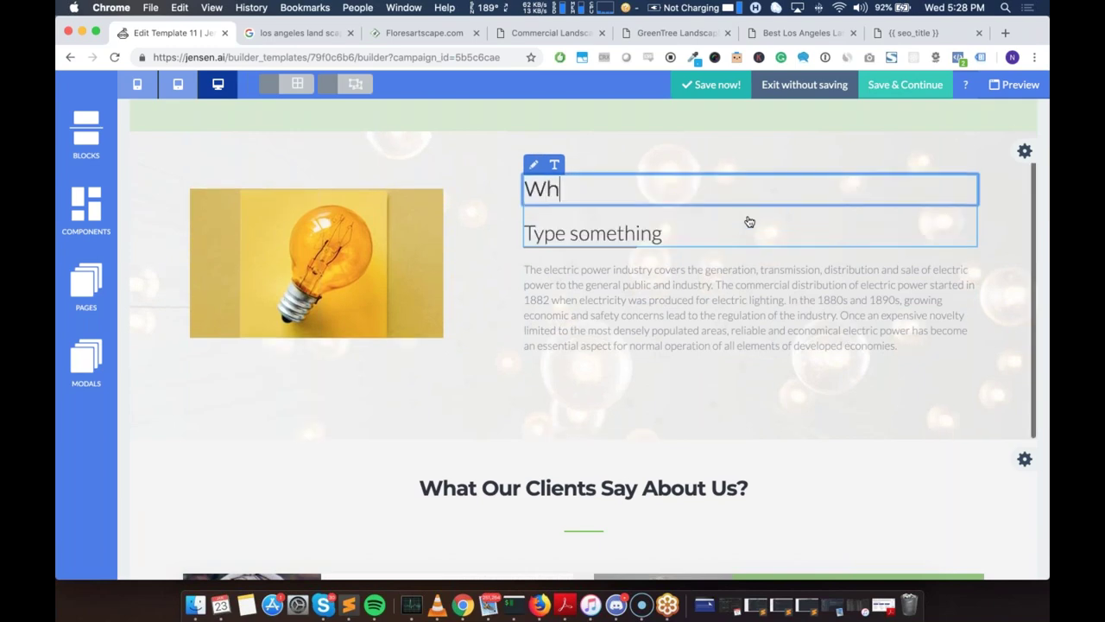
# Enter 'Why Choose Us For Landscaping' as the light-bulb section heading and commit it.
pyautogui.write('Us For La')
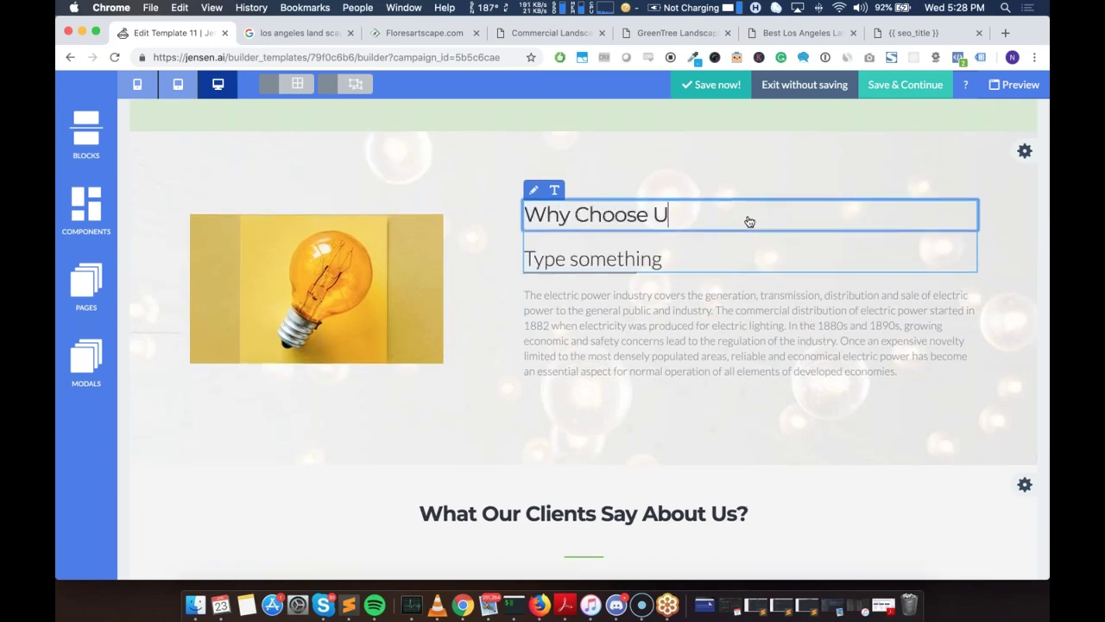
pyautogui.write('ndscaping')
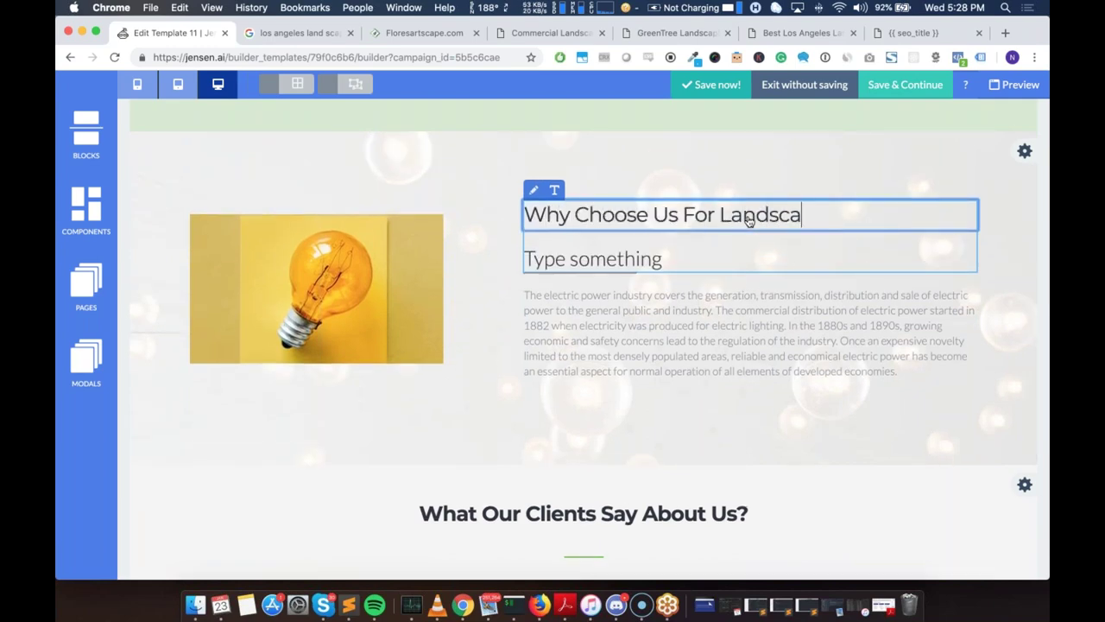
pyautogui.click(609, 288)
pyautogui.click(609, 287)
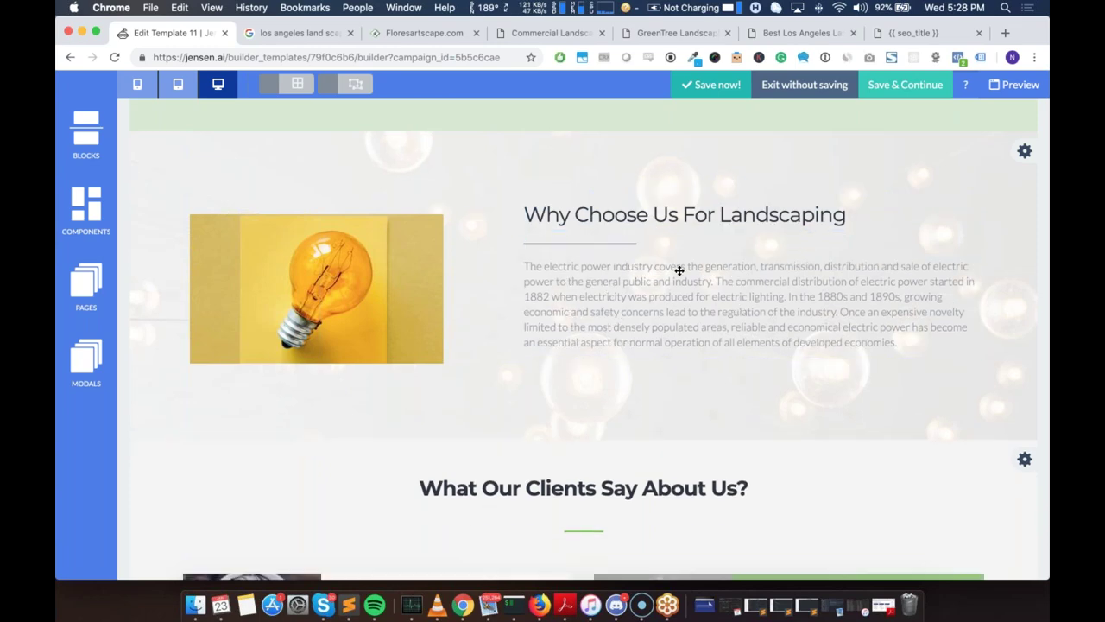
pyautogui.click(608, 287)
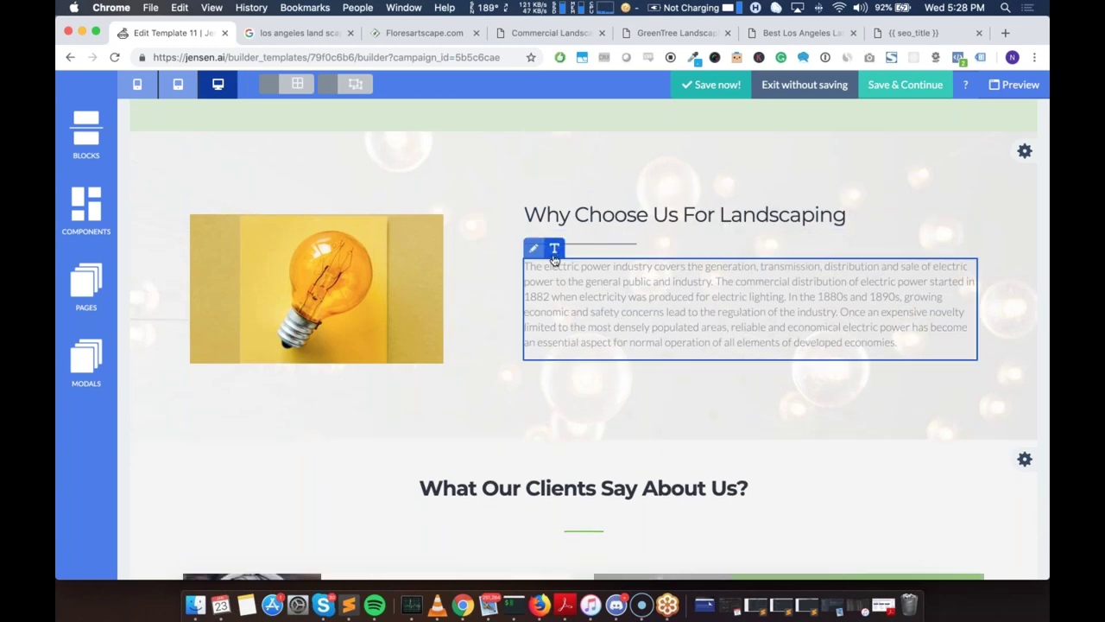
# Scroll the page down to the testimonials section.
pyautogui.scroll(-1, 608, 289)
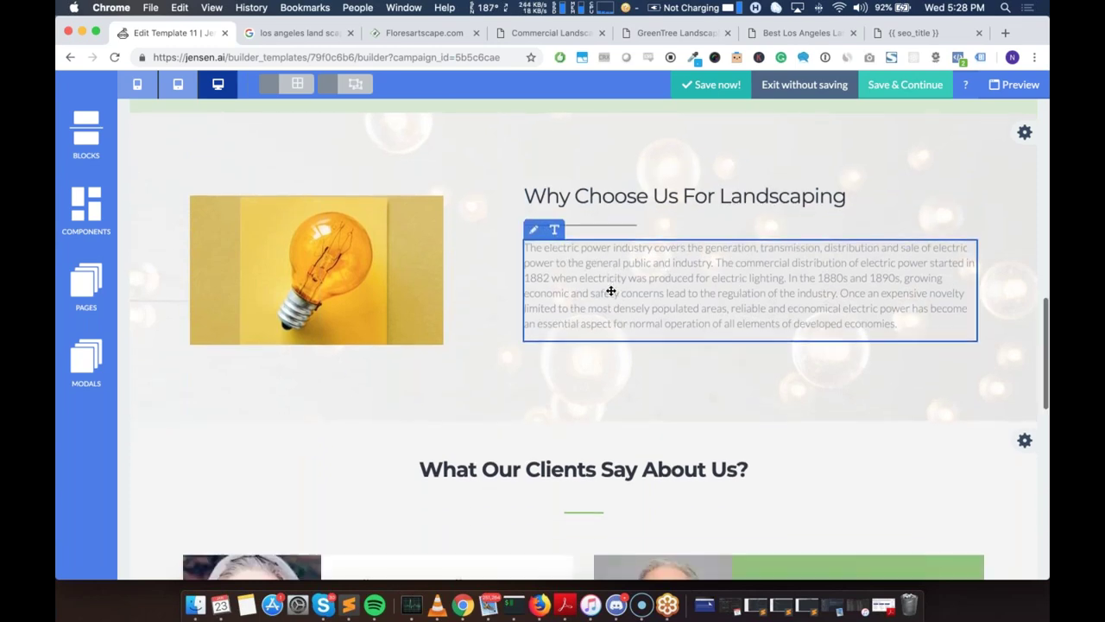
pyautogui.scroll(3, 610, 291)
pyautogui.scroll(5, 610, 291)
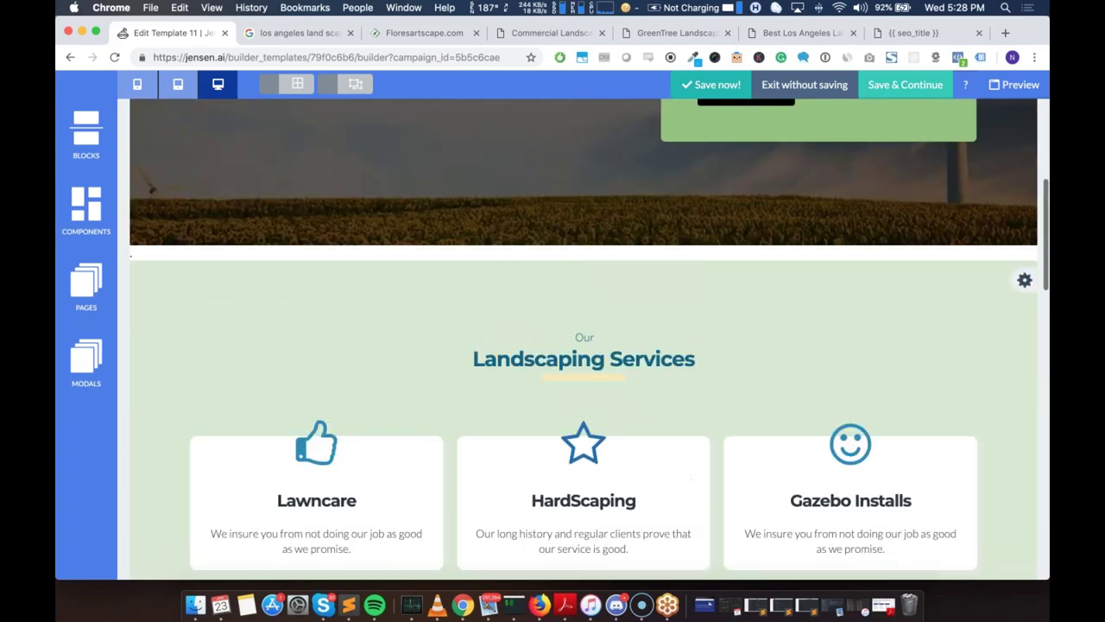
pyautogui.scroll(1, 583, 339)
pyautogui.scroll(-12, 584, 338)
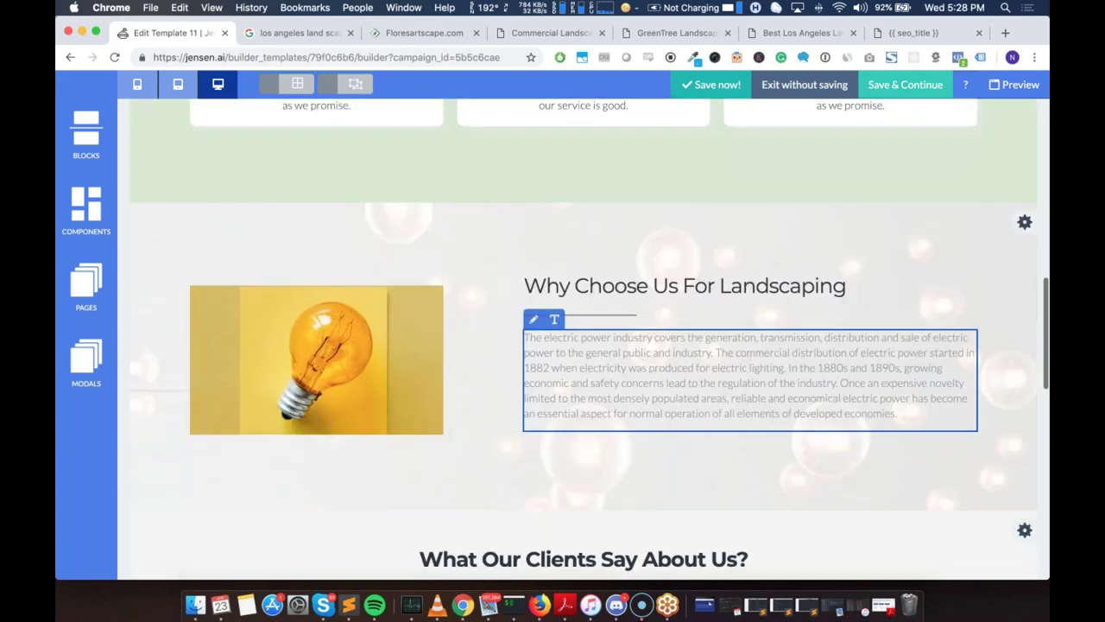
pyautogui.scroll(3, 584, 338)
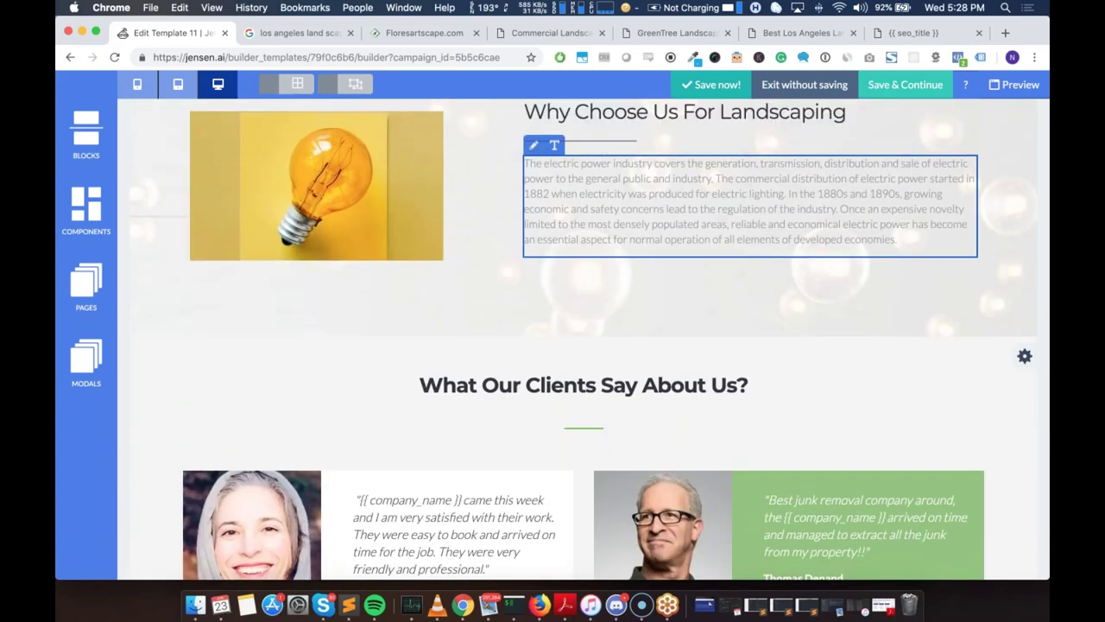
pyautogui.scroll(-2, 553, 338)
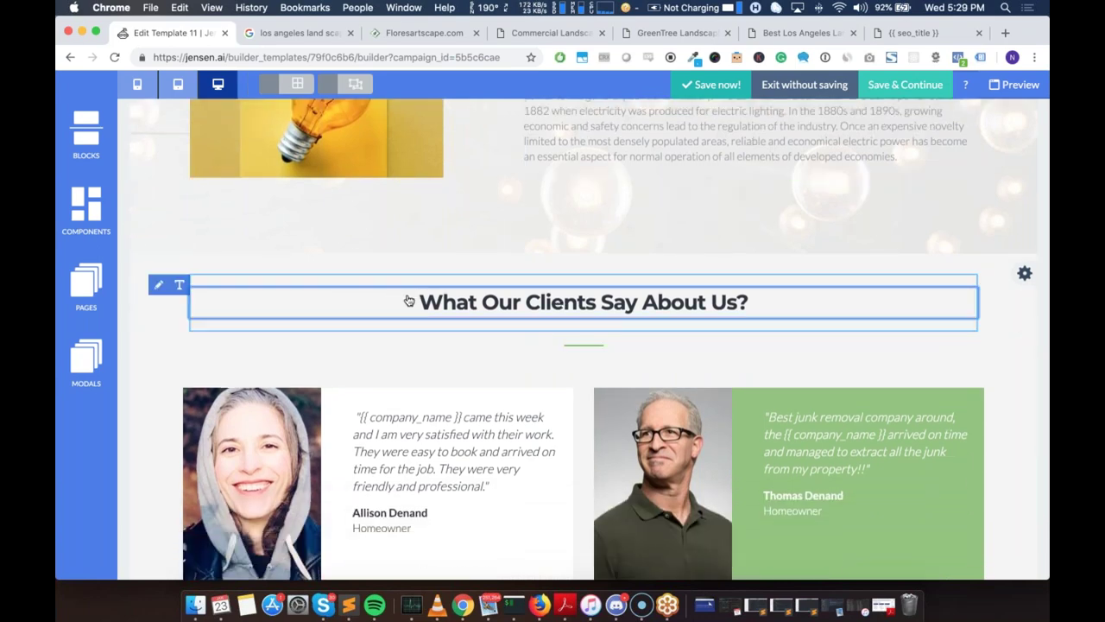
# Replace 'What Our Clients Say About Us?' with 'Our Happy Landscaping Customers' in the testimonials heading.
pyautogui.click(751, 302)
pyautogui.keyDown('shift'); pyautogui.click(752, 302); pyautogui.keyUp('shift')
pyautogui.press('BackSpace')
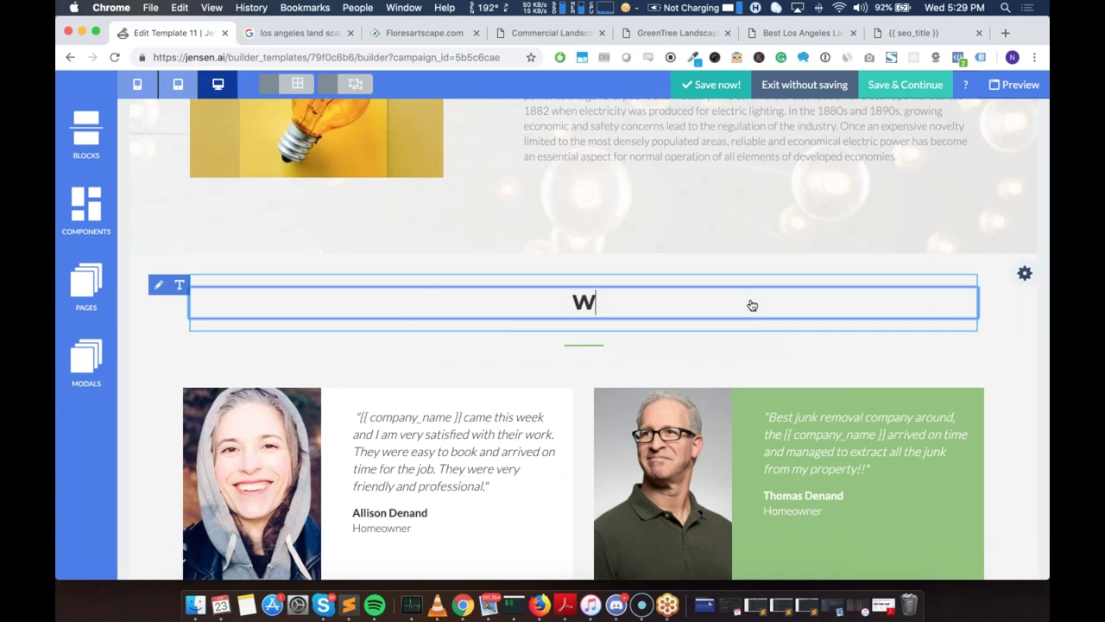
pyautogui.press('BackSpace')
pyautogui.write('Prev')
pyautogui.press('BackSpace')
pyautogui.press('BackSpace')
pyautogui.press('BackSpace')
pyautogui.press('BackSpace')
pyautogui.write('Our H')
pyautogui.press('BackSpace')
pyautogui.press('BackSpace')
pyautogui.press('BackSpace')
pyautogui.write('r Happy ')
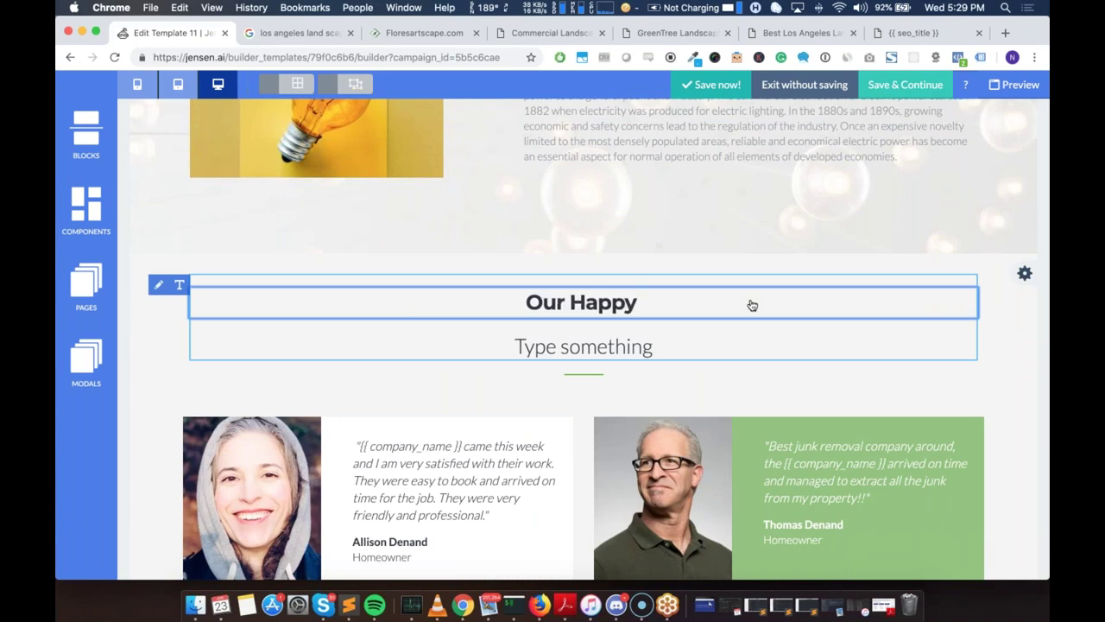
pyautogui.write('New')
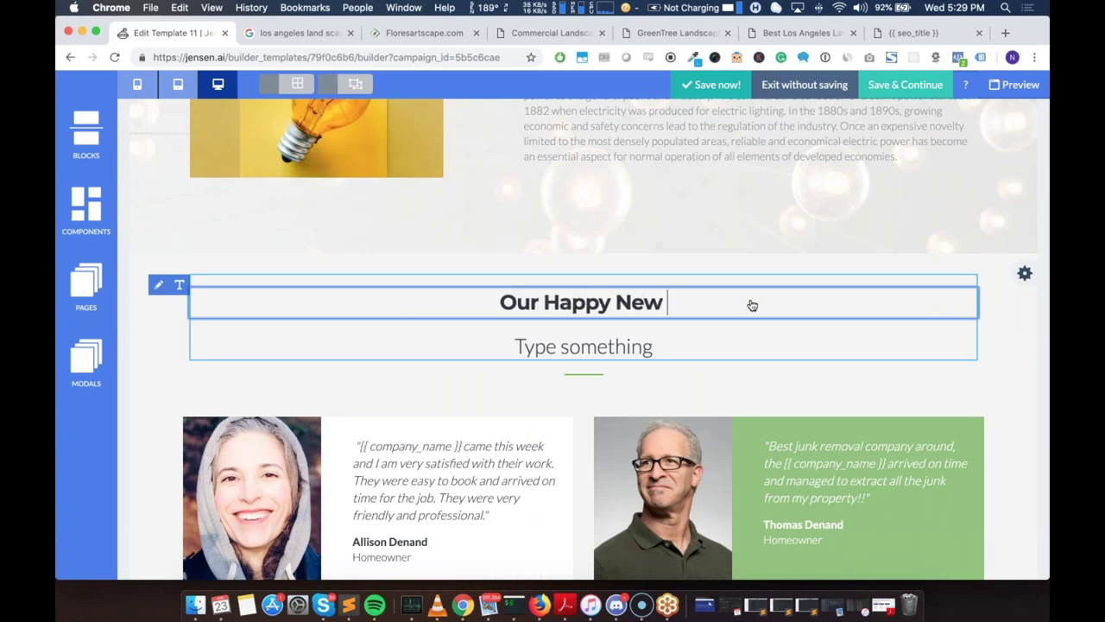
pyautogui.press('BackSpace')
pyautogui.press('BackSpace')
pyautogui.press('BackSpace')
pyautogui.press('BackSpace')
pyautogui.write('L')
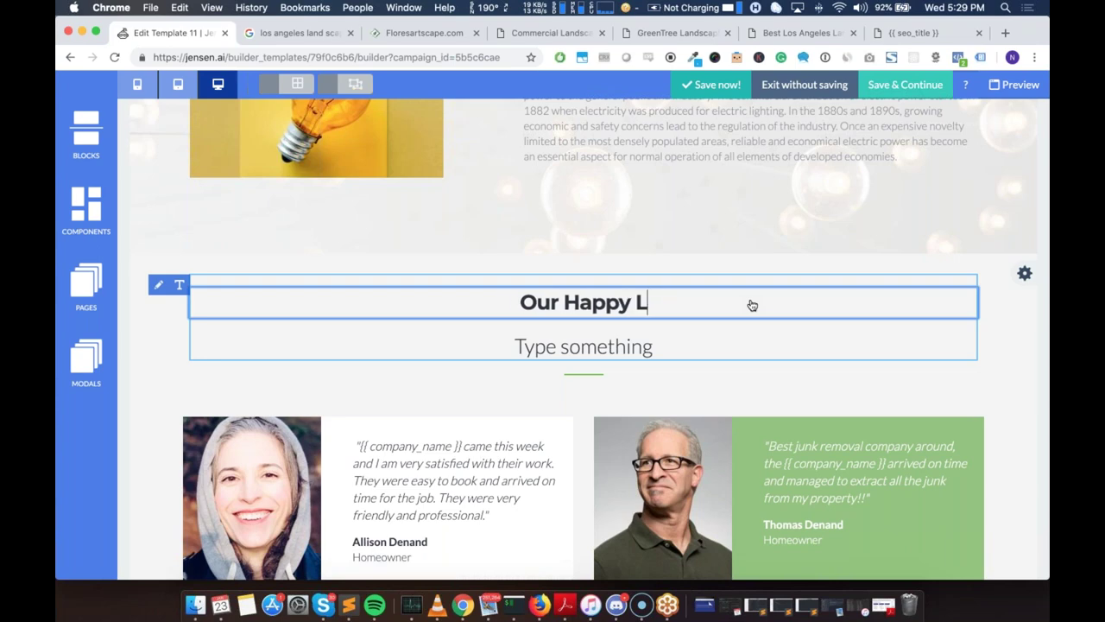
pyautogui.write('andscaping Customers')
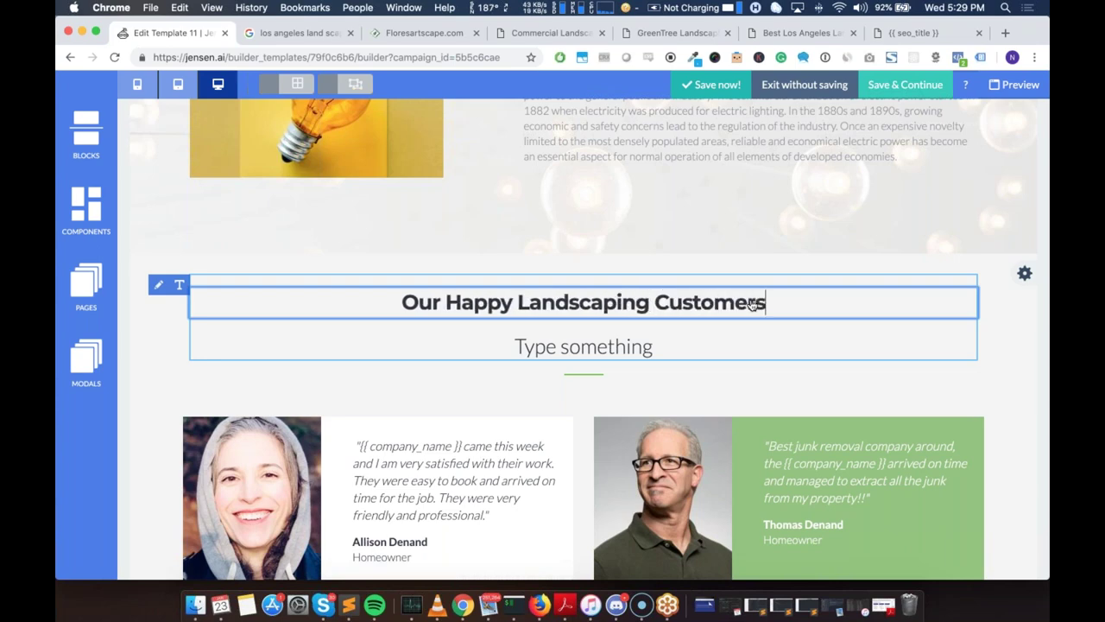
pyautogui.scroll(-2, 432, 353)
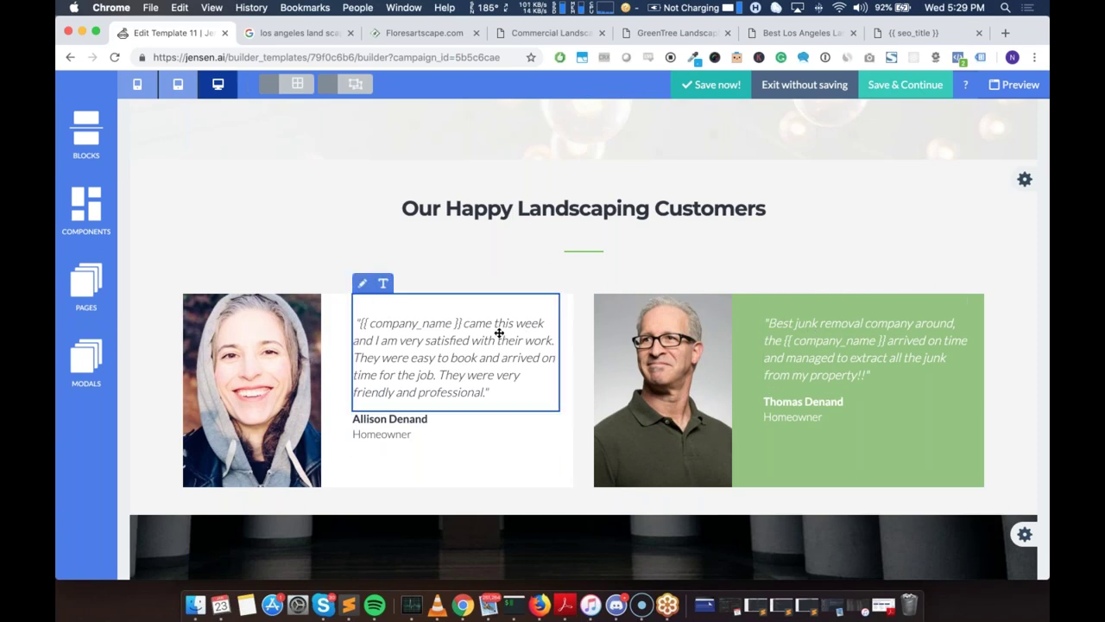
pyautogui.scroll(-1, 499, 333)
pyautogui.scroll(3, 499, 333)
pyautogui.scroll(-1, 499, 333)
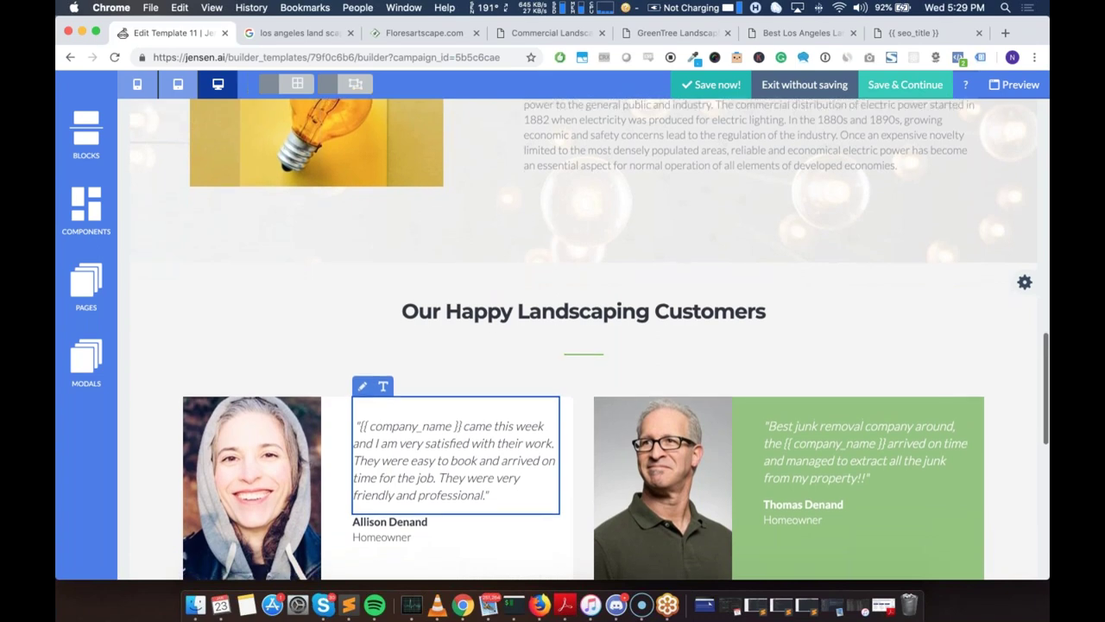
pyautogui.scroll(-1, 590, 338)
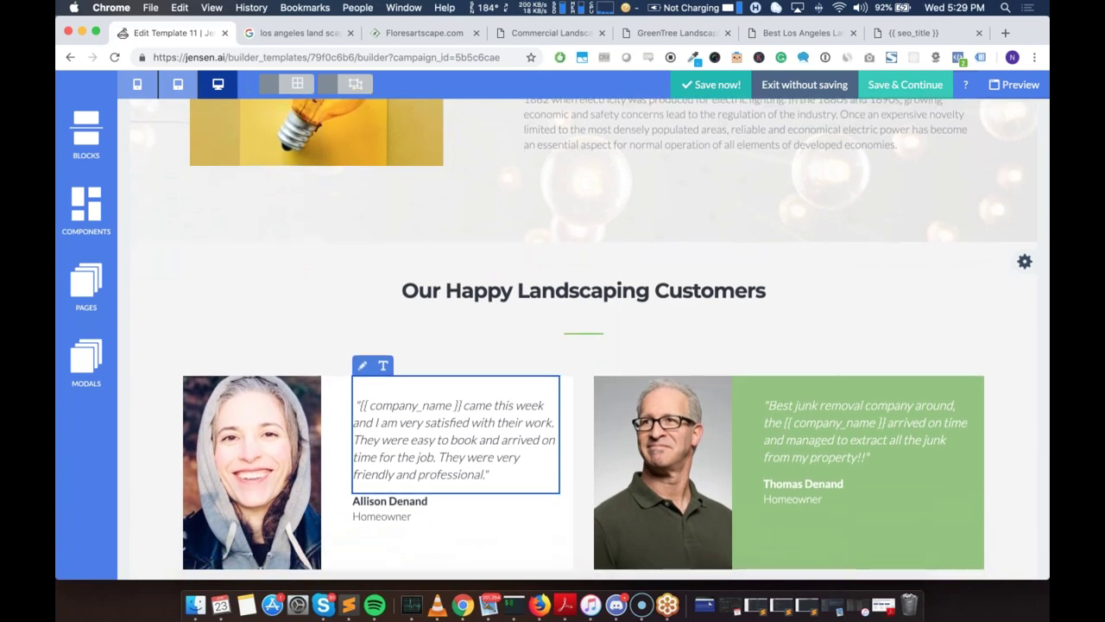
pyautogui.scroll(-1, 454, 383)
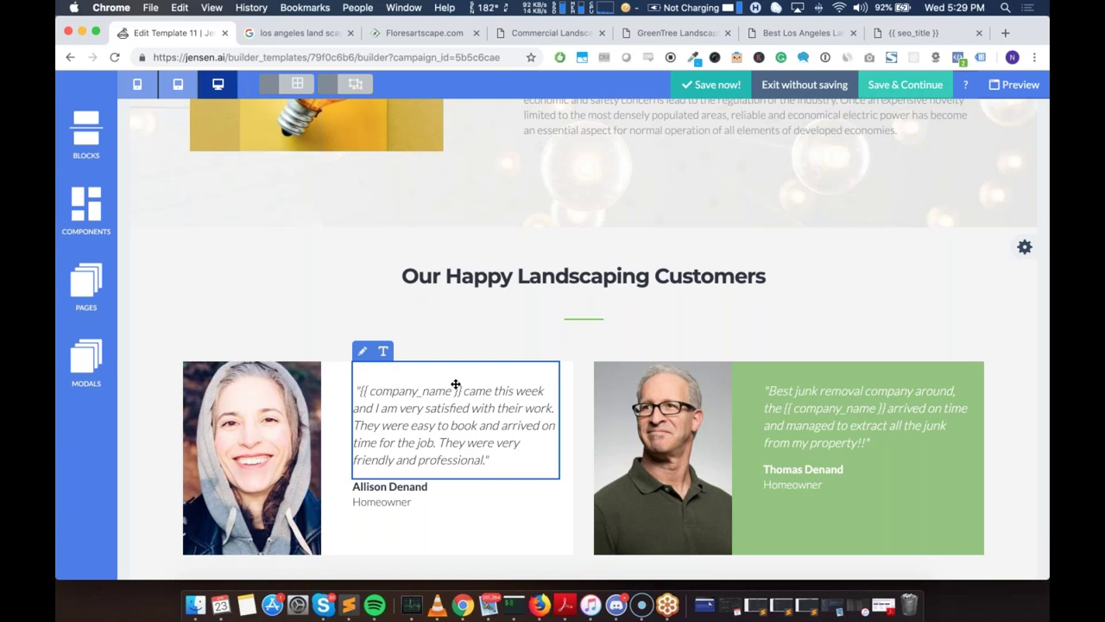
pyautogui.scroll(-5, 539, 429)
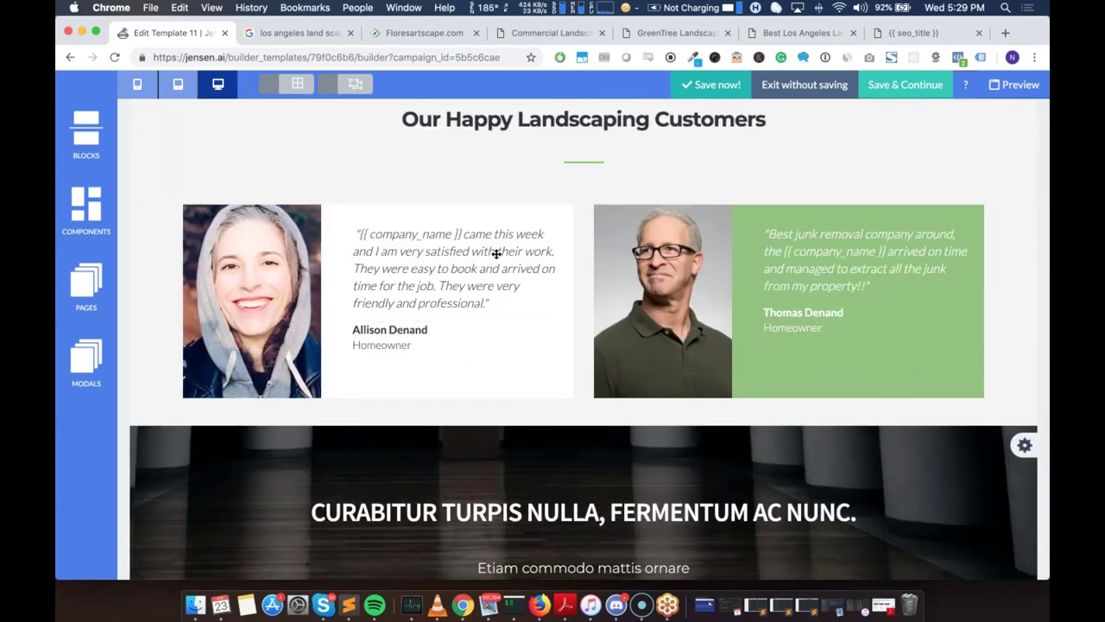
pyautogui.scroll(3, 493, 250)
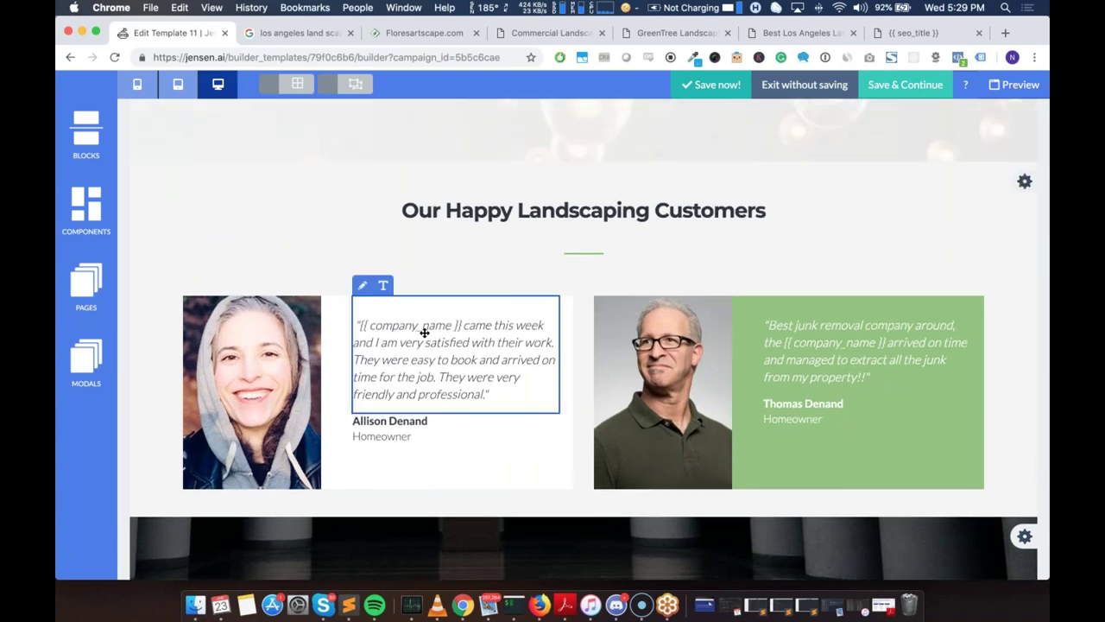
pyautogui.scroll(10, 424, 329)
pyautogui.scroll(-12, 424, 329)
pyautogui.scroll(-10, 353, 407)
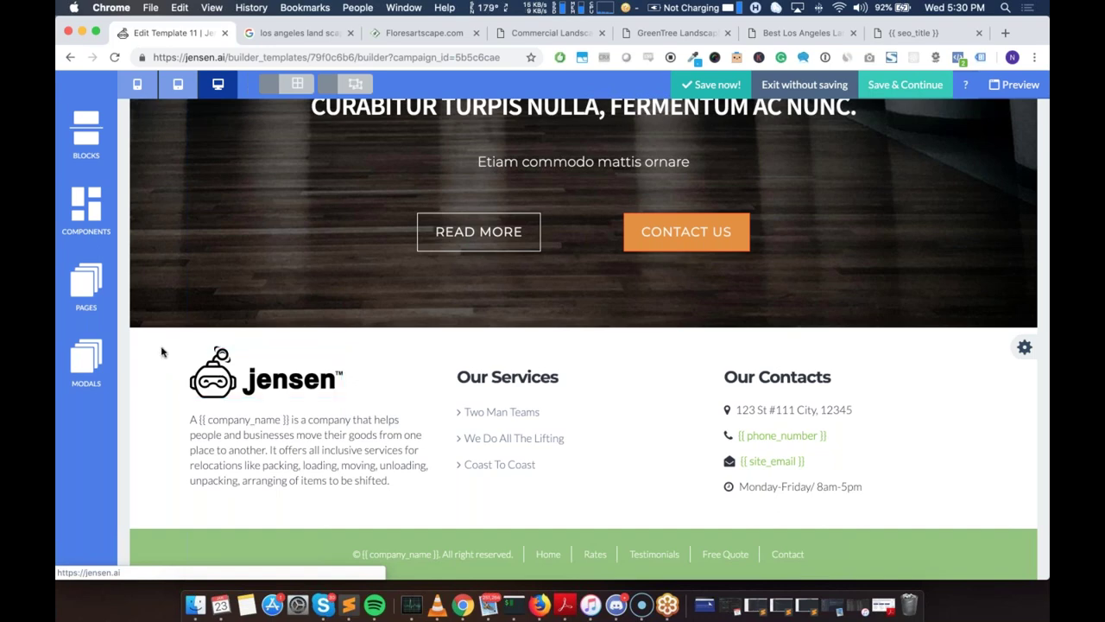
pyautogui.click(582, 423)
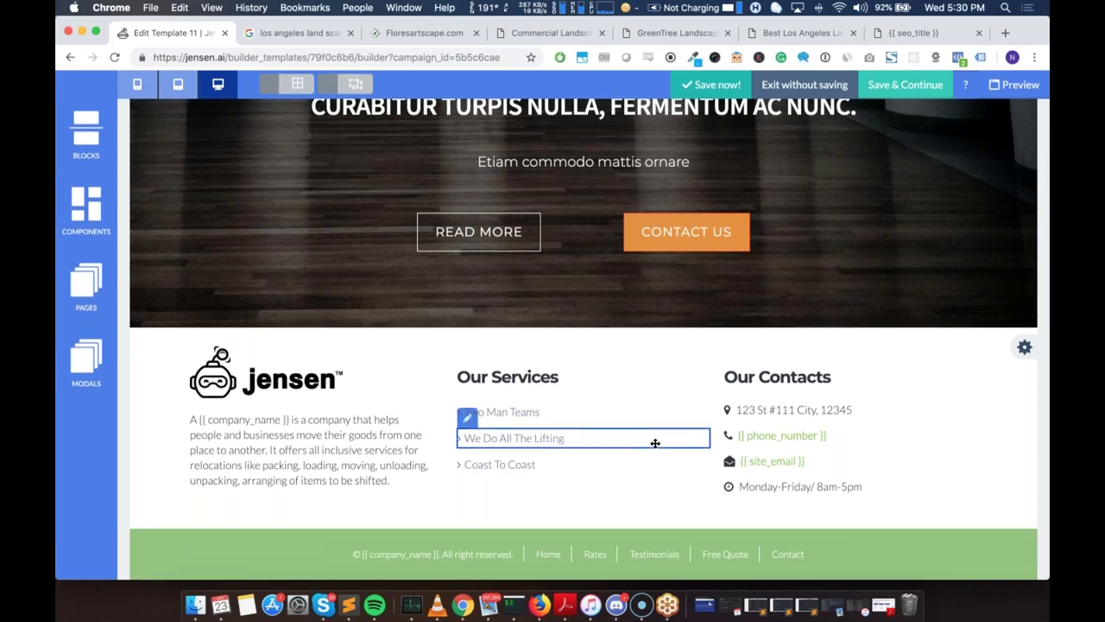
pyautogui.scroll(3, 377, 422)
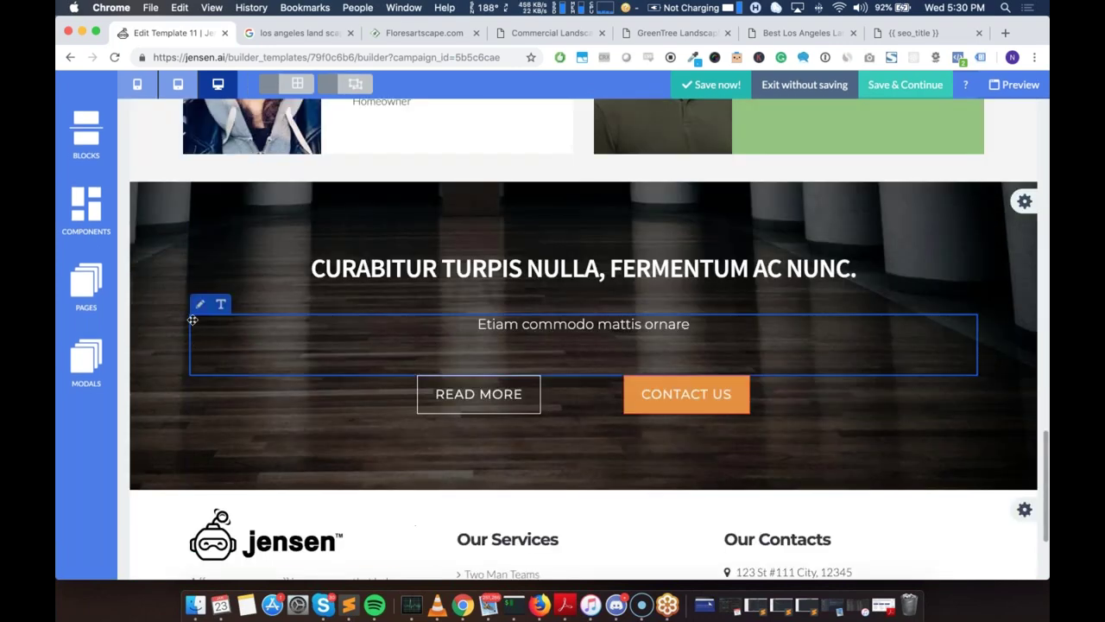
pyautogui.scroll(10, 202, 227)
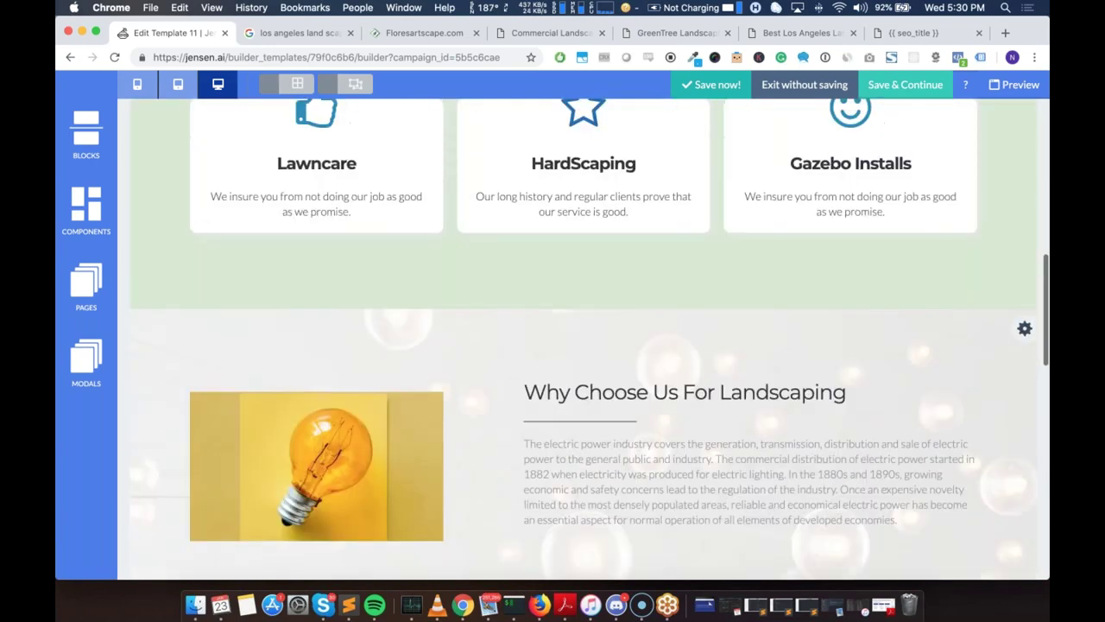
pyautogui.scroll(-1, 247, 343)
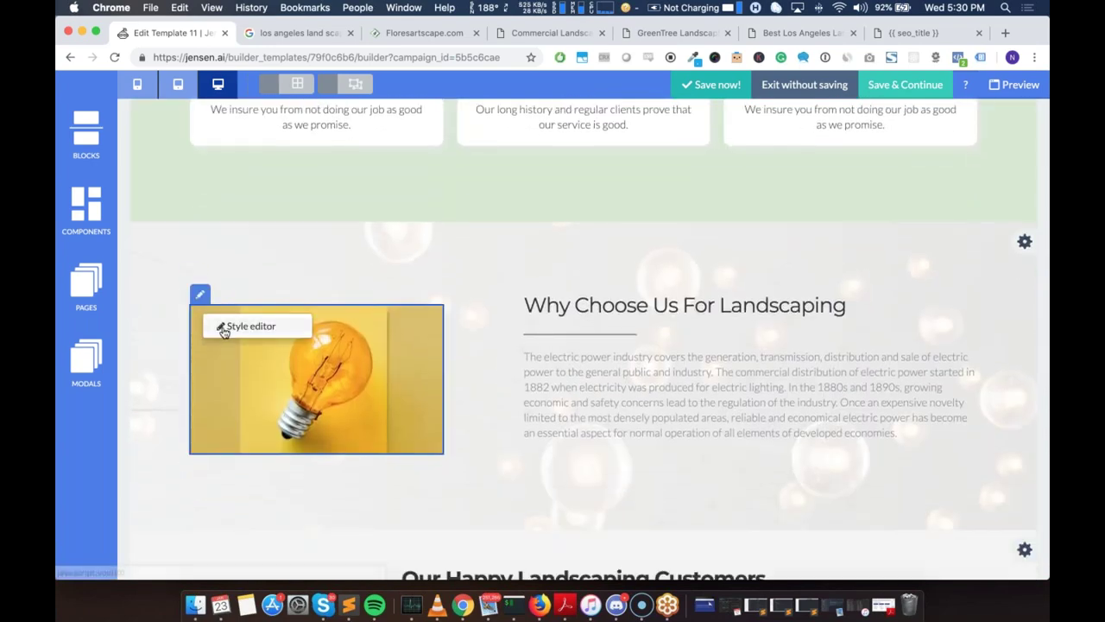
# Open the lightbulb image's image library on the Upload mine tab.
pyautogui.click(223, 329)
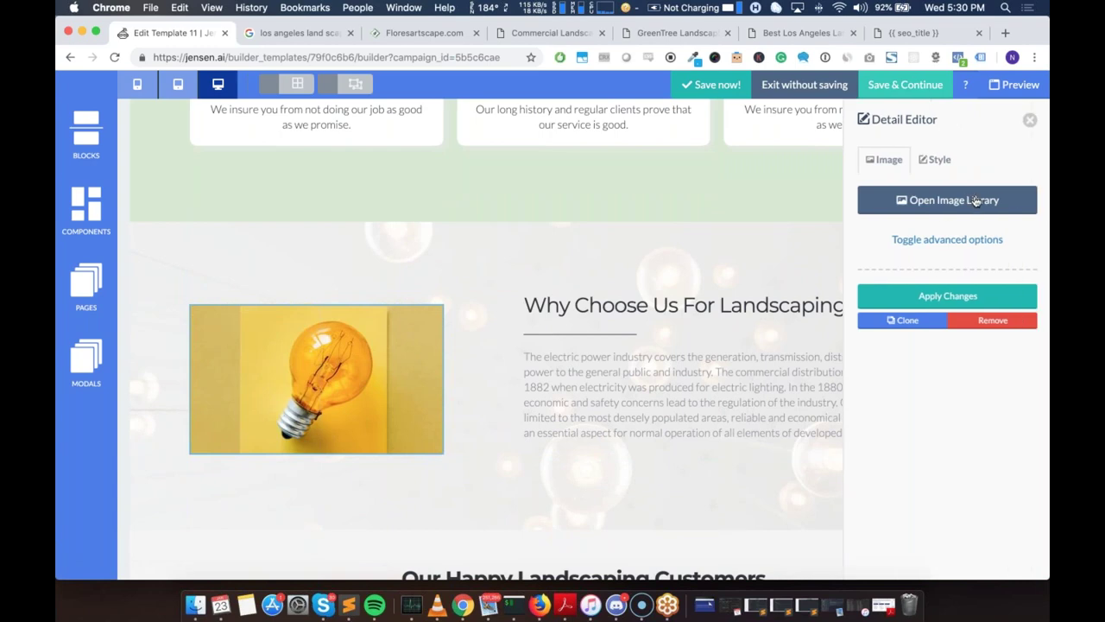
pyautogui.click(976, 201)
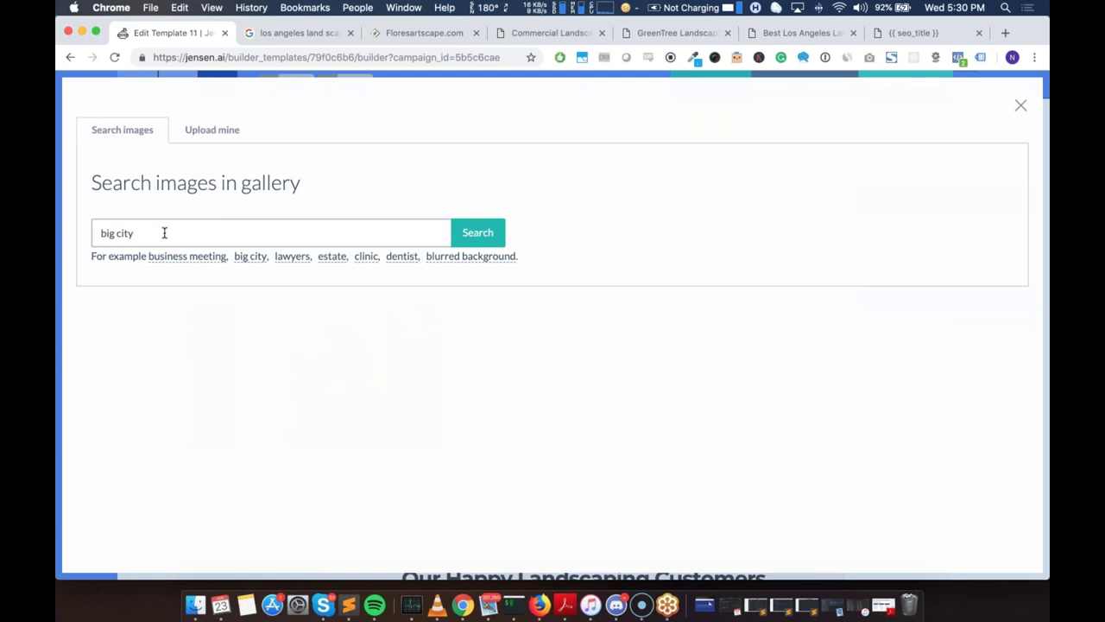
pyautogui.click(199, 135)
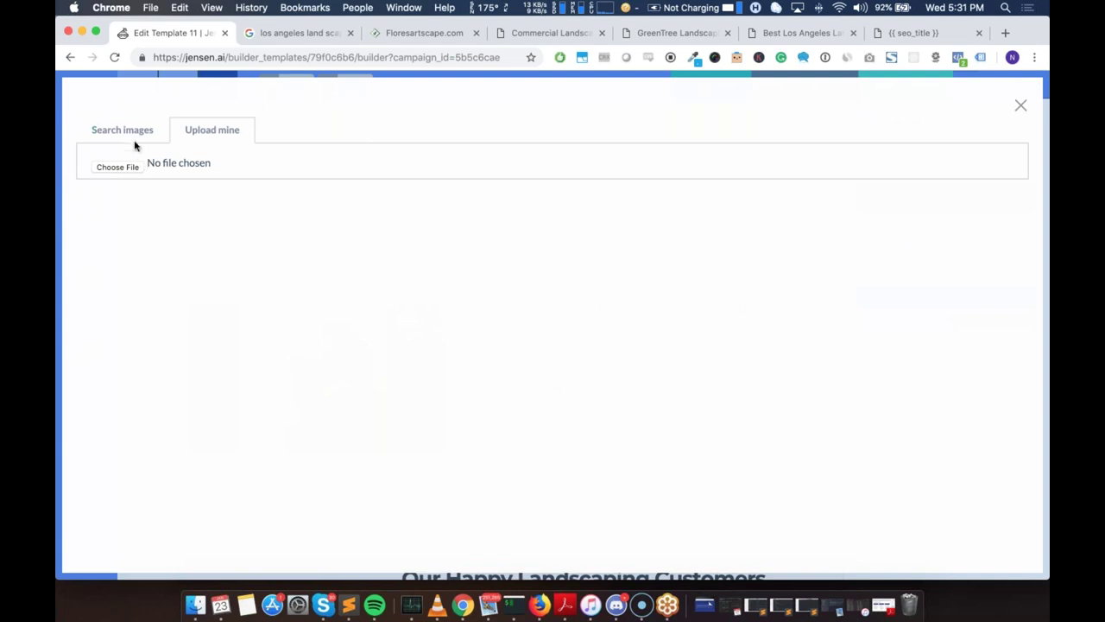
# Search the image gallery for 'landscaping' instead of 'big city' and browse the results.
pyautogui.click(126, 132)
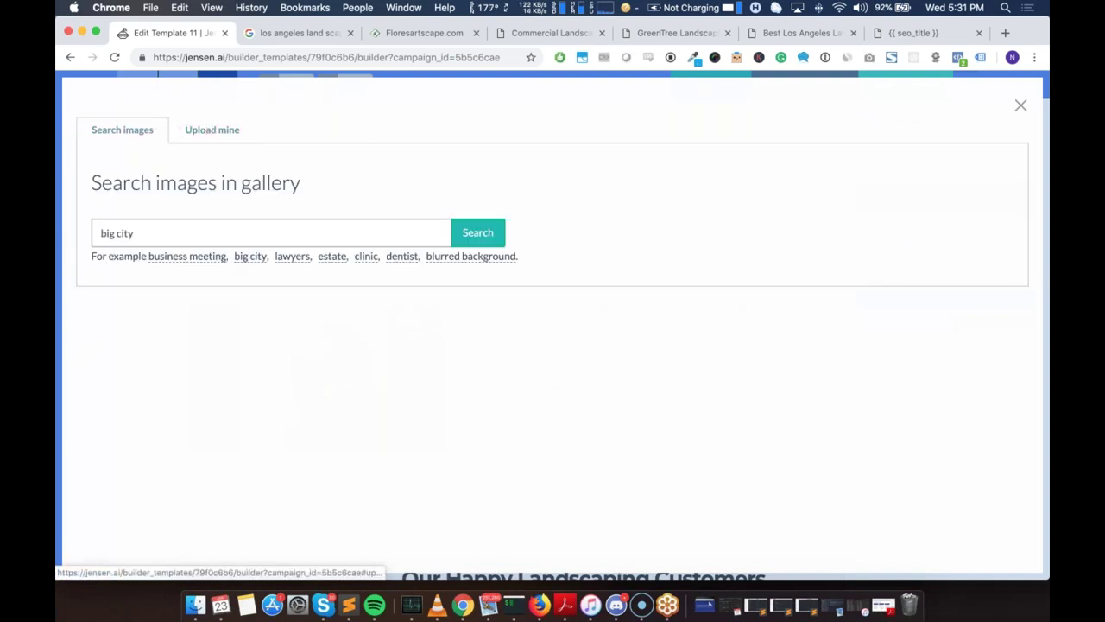
pyautogui.tripleClick(184, 232)
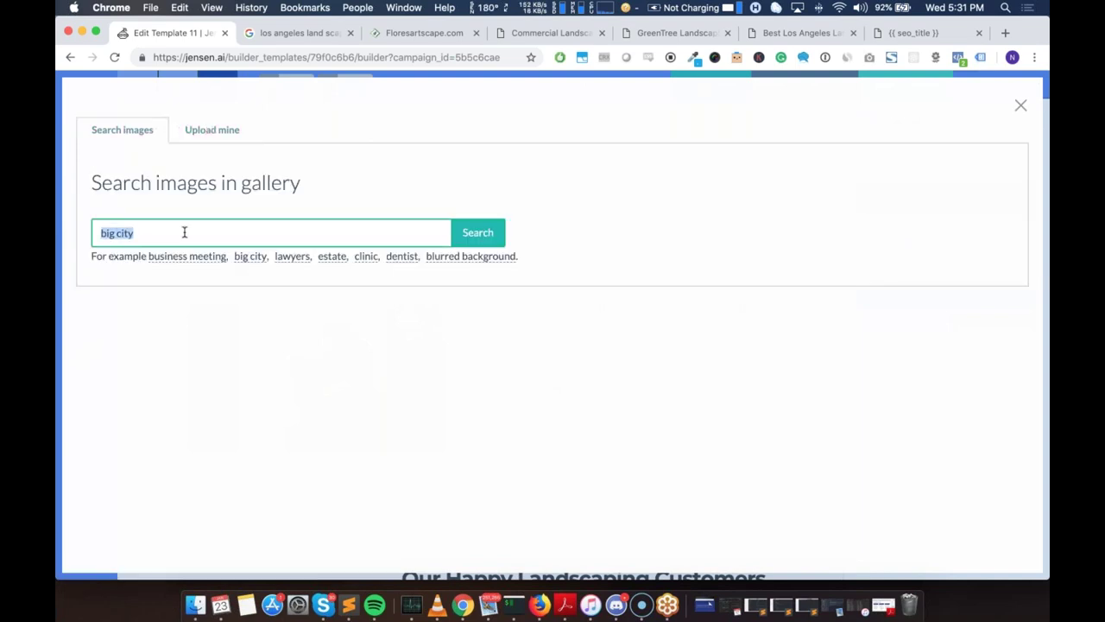
pyautogui.write('landscaping')
pyautogui.press('Return')
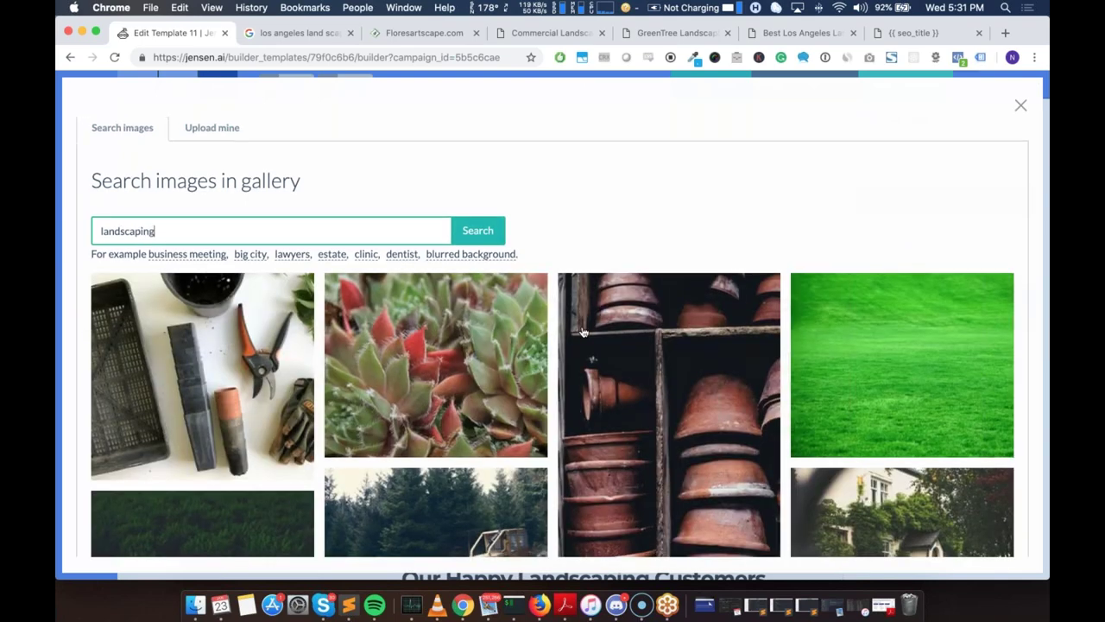
pyautogui.scroll(-2, 583, 332)
pyautogui.scroll(-5, 583, 332)
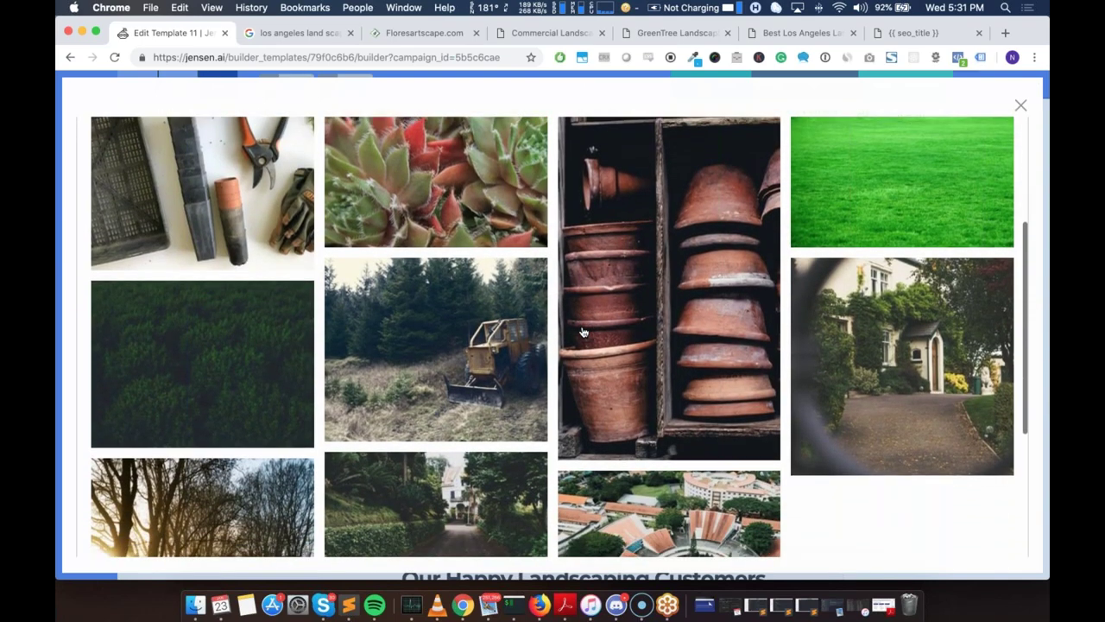
pyautogui.scroll(-5, 584, 332)
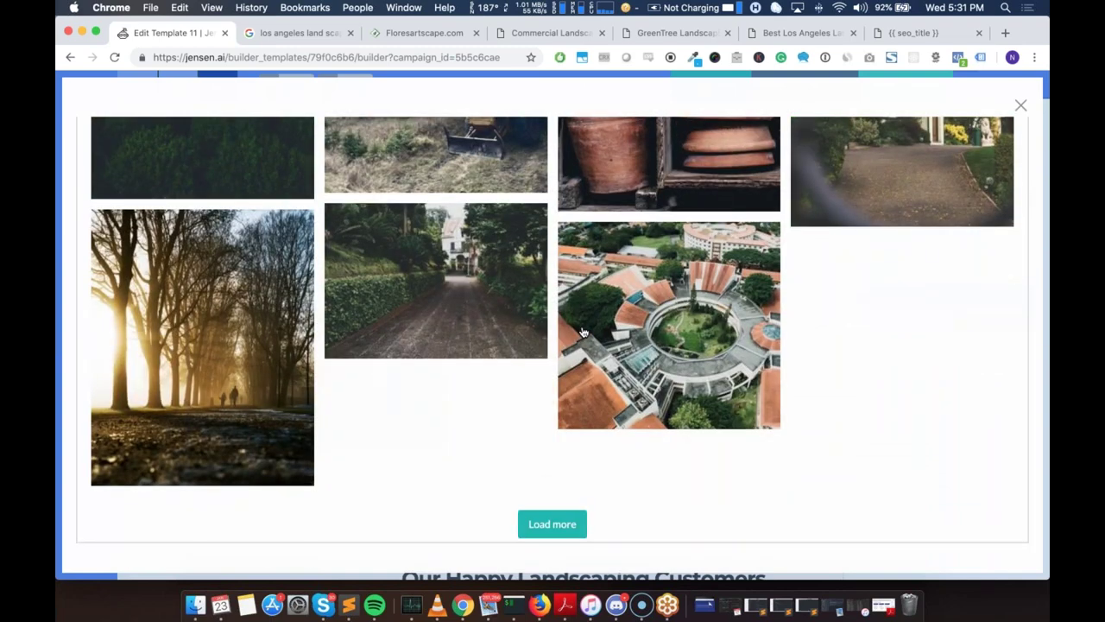
pyautogui.scroll(10, 582, 332)
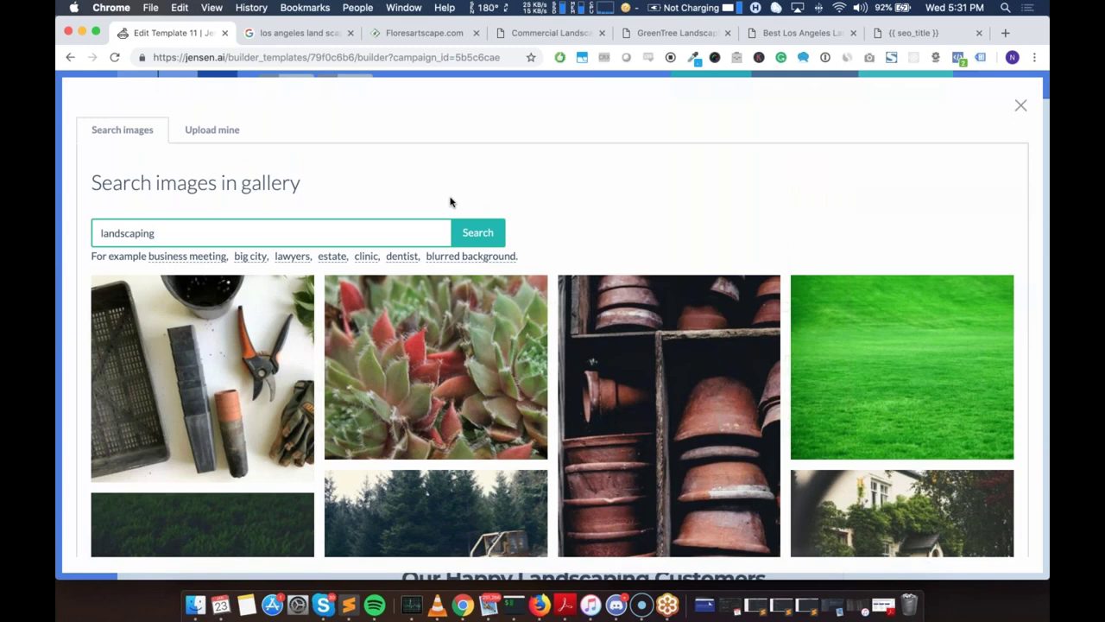
pyautogui.scroll(-10, 296, 301)
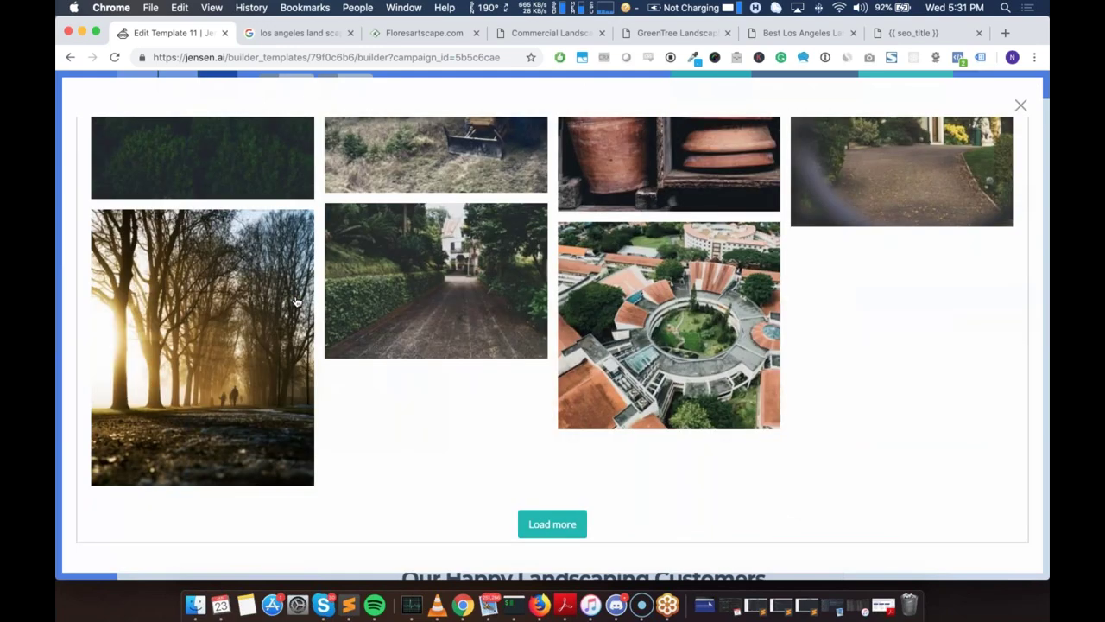
# Choose the tree-lined garden-path photo, enlarge its crop to 930x547, and select it.
pyautogui.click(431, 293)
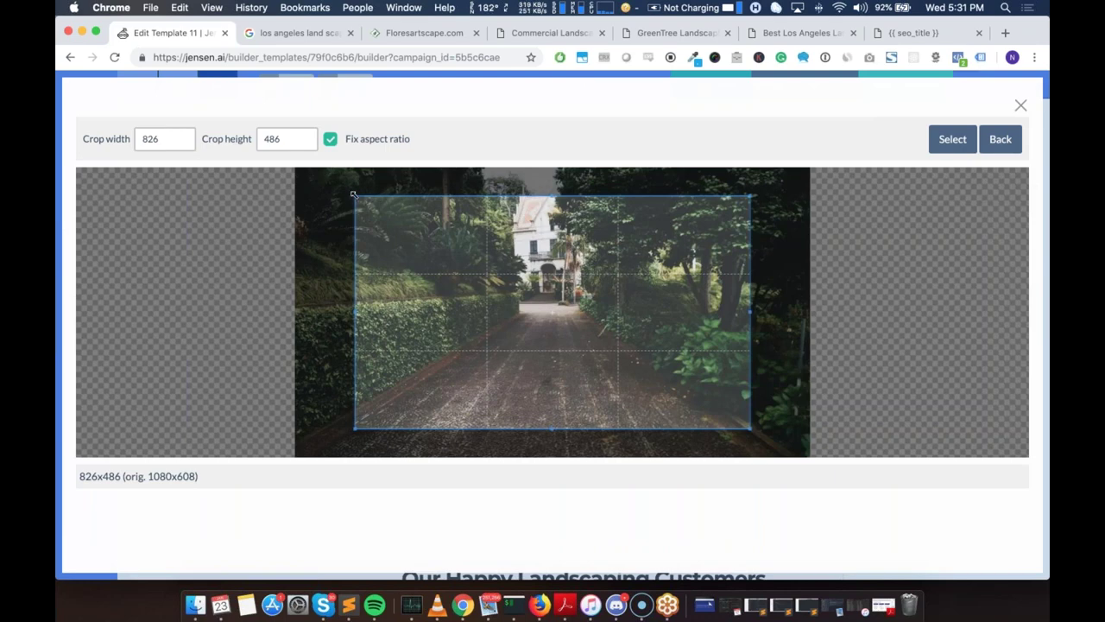
pyautogui.moveTo(355, 197); pyautogui.dragTo(304, 166)
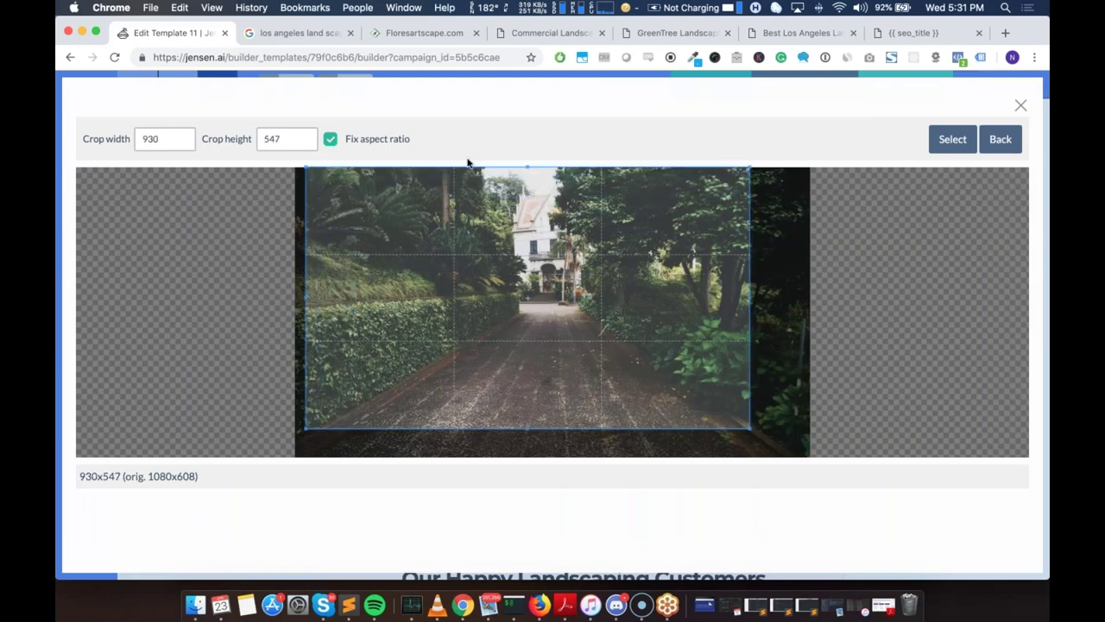
pyautogui.click(953, 140)
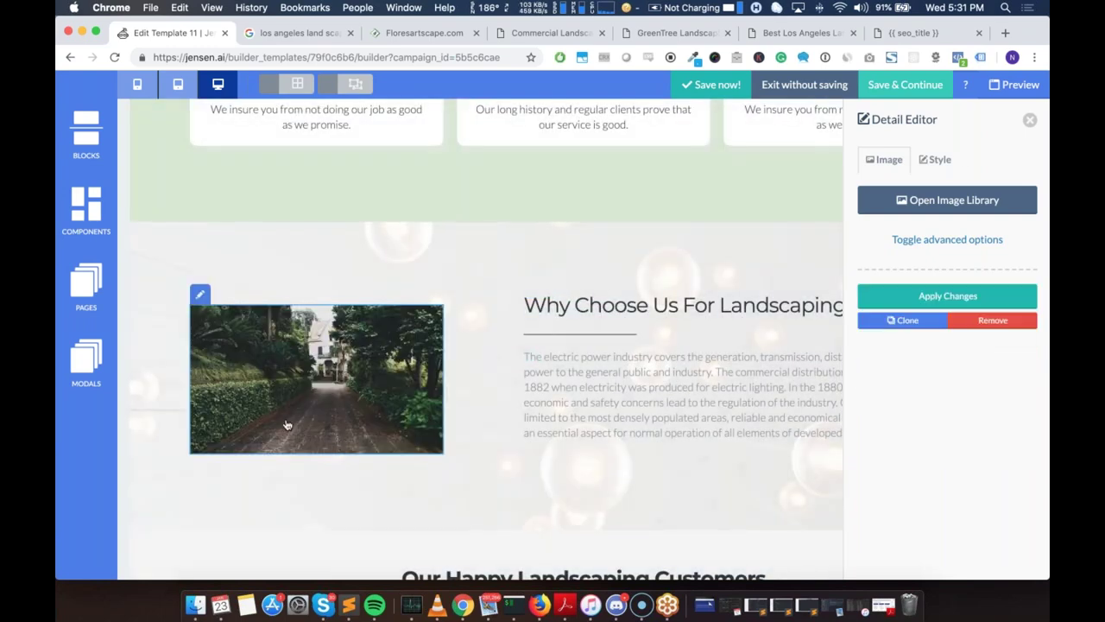
# Apply the garden-path image swap and scroll back up to the header and hero.
pyautogui.click(900, 295)
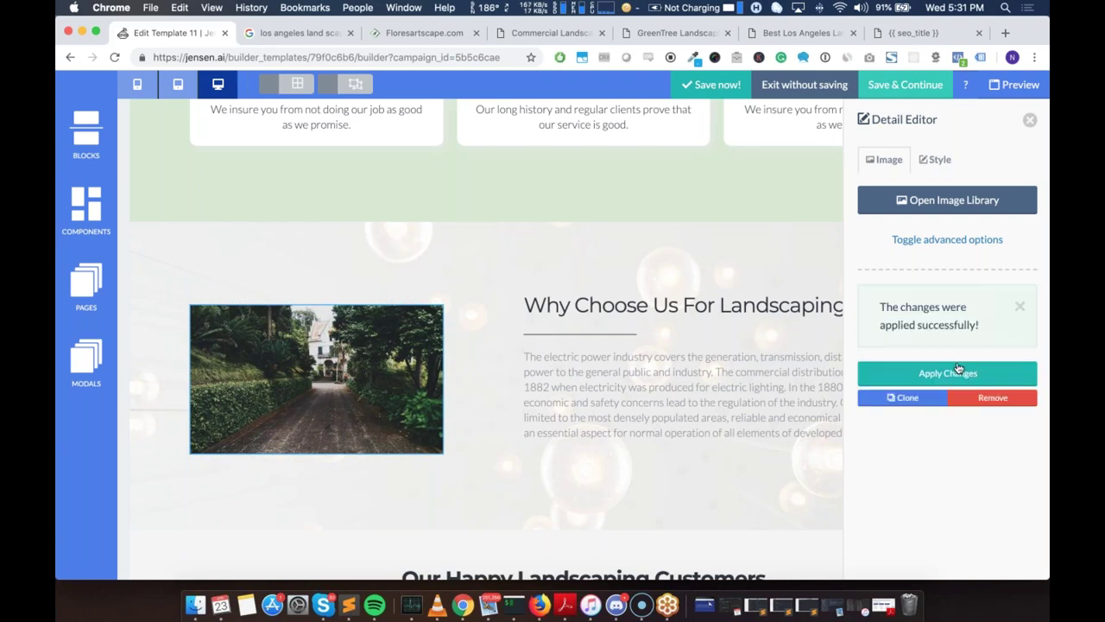
pyautogui.moveTo(316, 404)
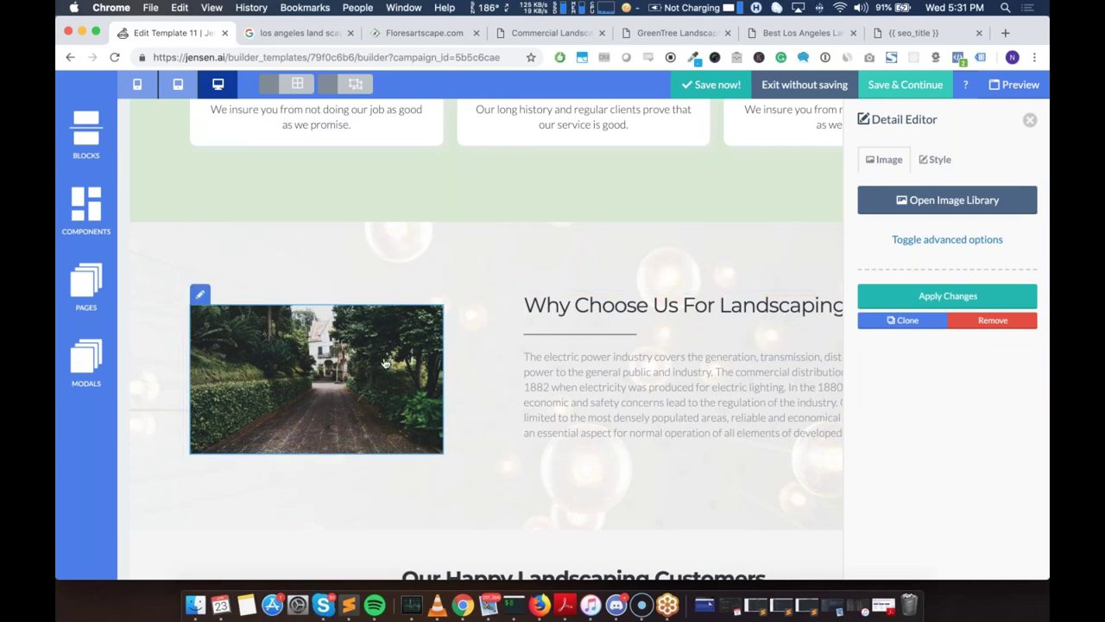
pyautogui.scroll(-4, 385, 362)
pyautogui.scroll(5, 385, 362)
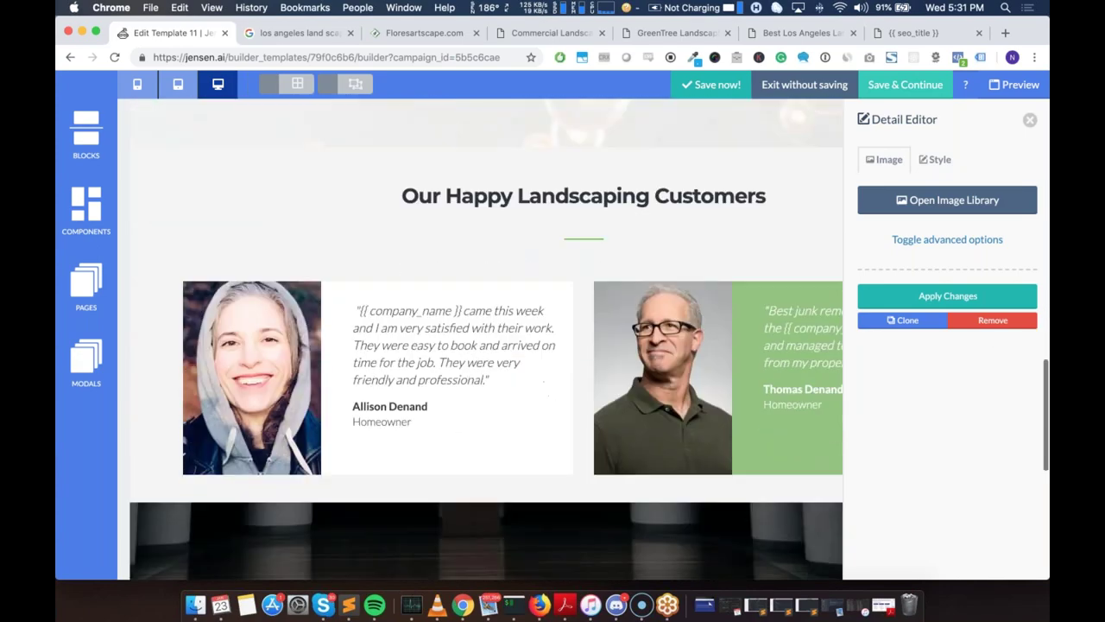
pyautogui.scroll(-1, 151, 345)
pyautogui.scroll(6, 151, 345)
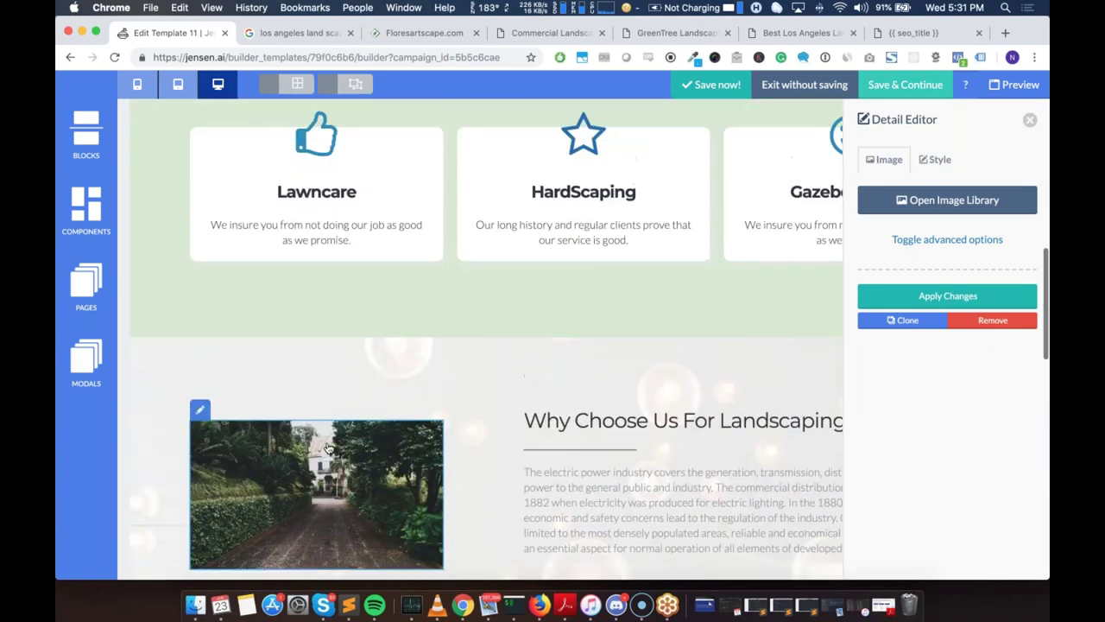
pyautogui.scroll(5, 390, 378)
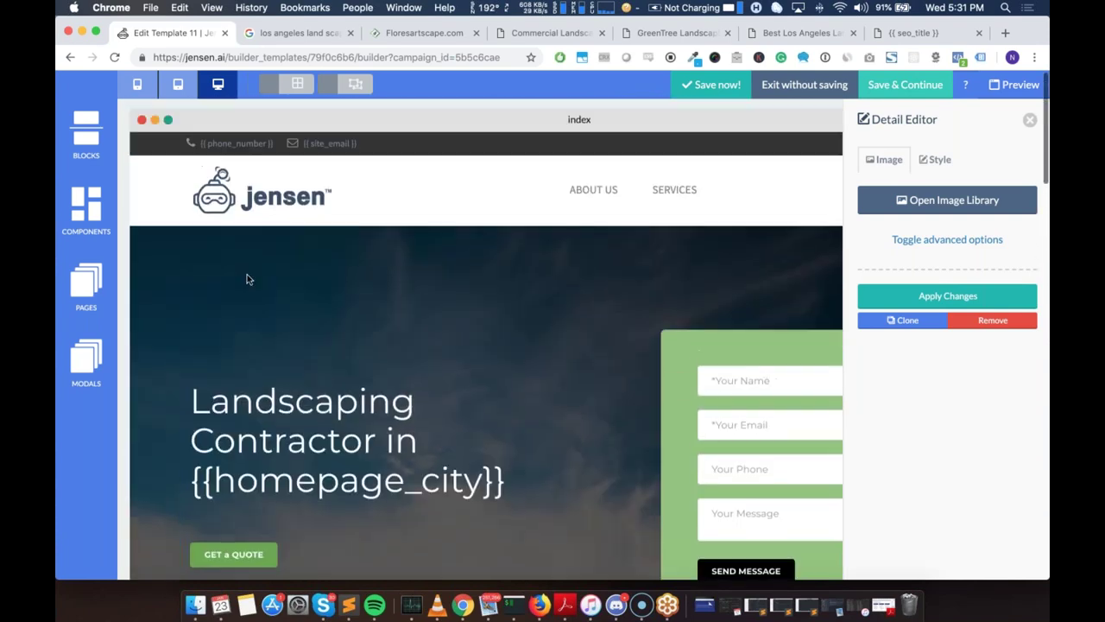
# Open the hero banner's background image gallery and search for 'hardscape'.
pyautogui.click(145, 243)
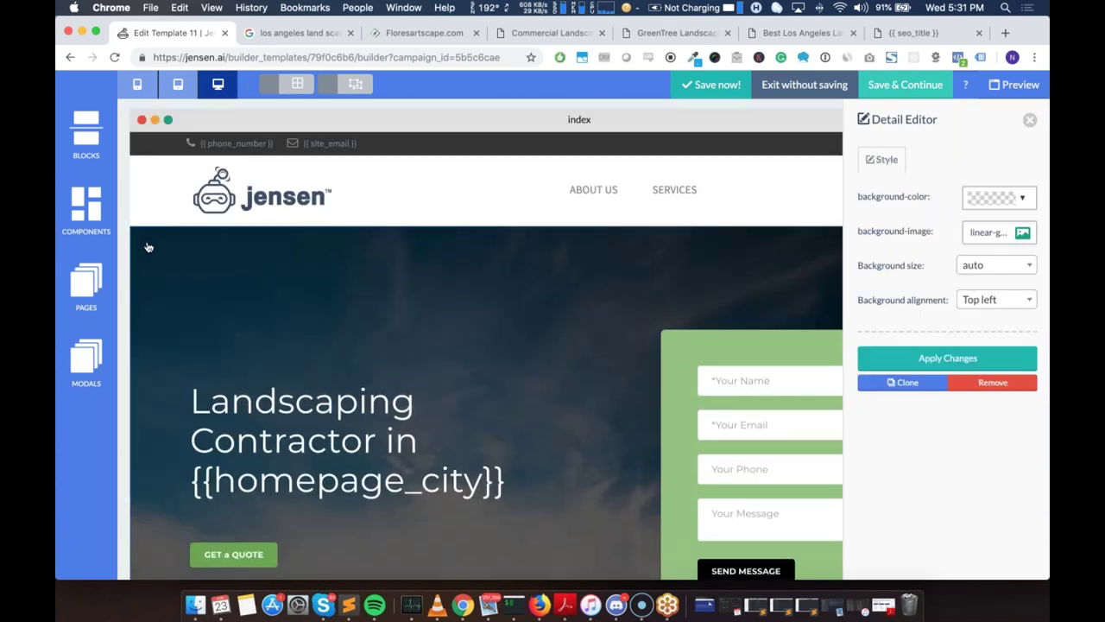
pyautogui.click(1022, 235)
pyautogui.tripleClick(297, 236)
pyautogui.write('hardscape')
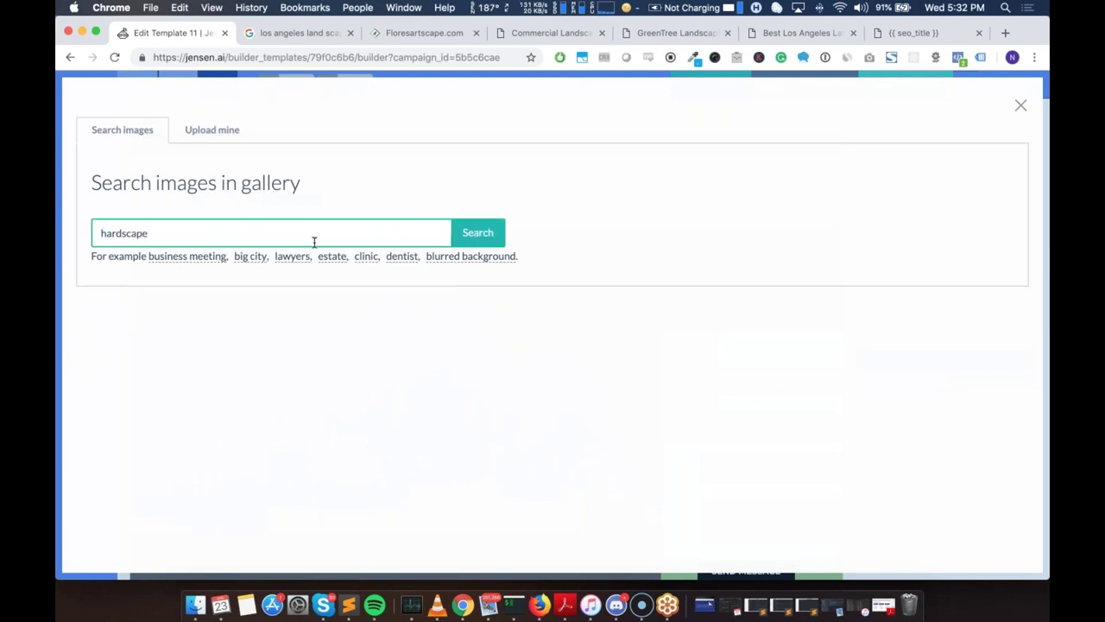
# Search the gallery for 'backyard' and pick the overhead pool photo.
pyautogui.click(313, 240)
pyautogui.press('super+a')
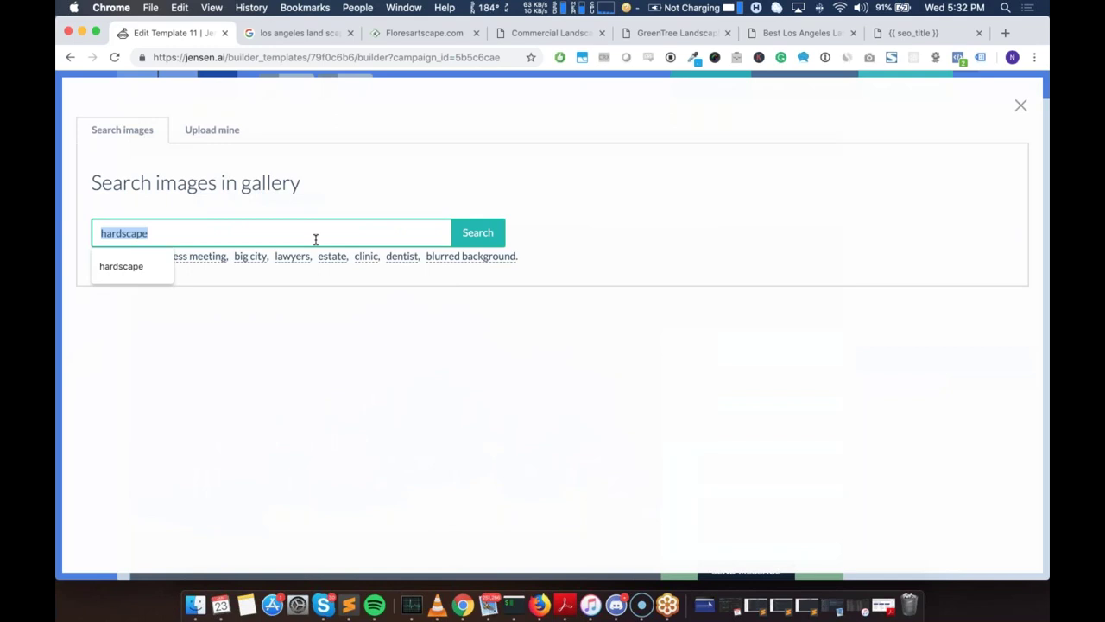
pyautogui.write('backyard')
pyautogui.press('Return')
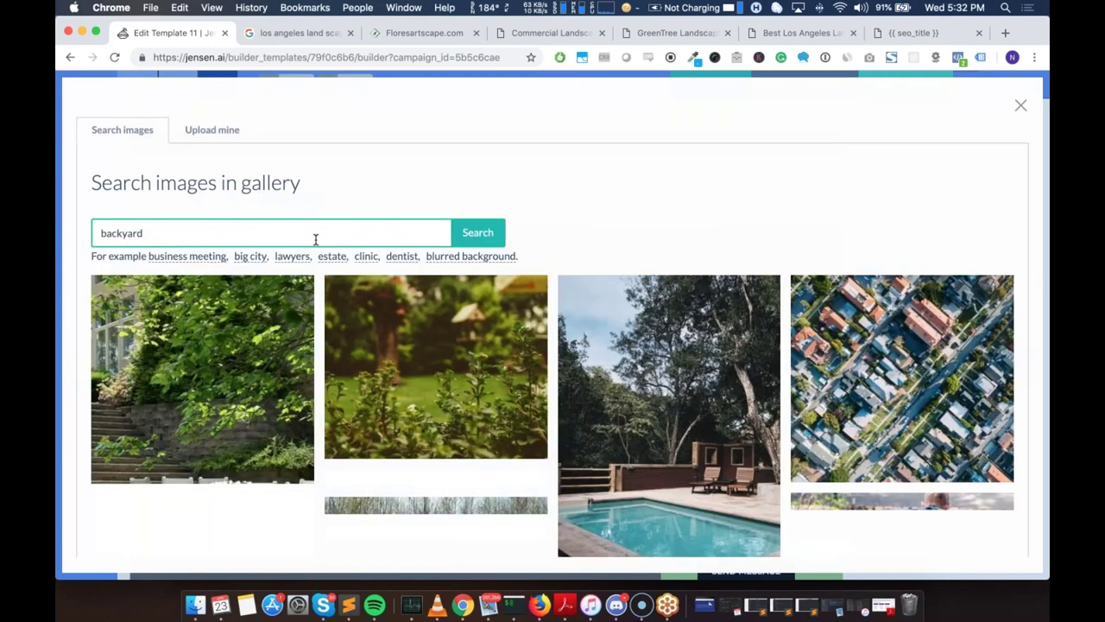
pyautogui.scroll(-5, 289, 286)
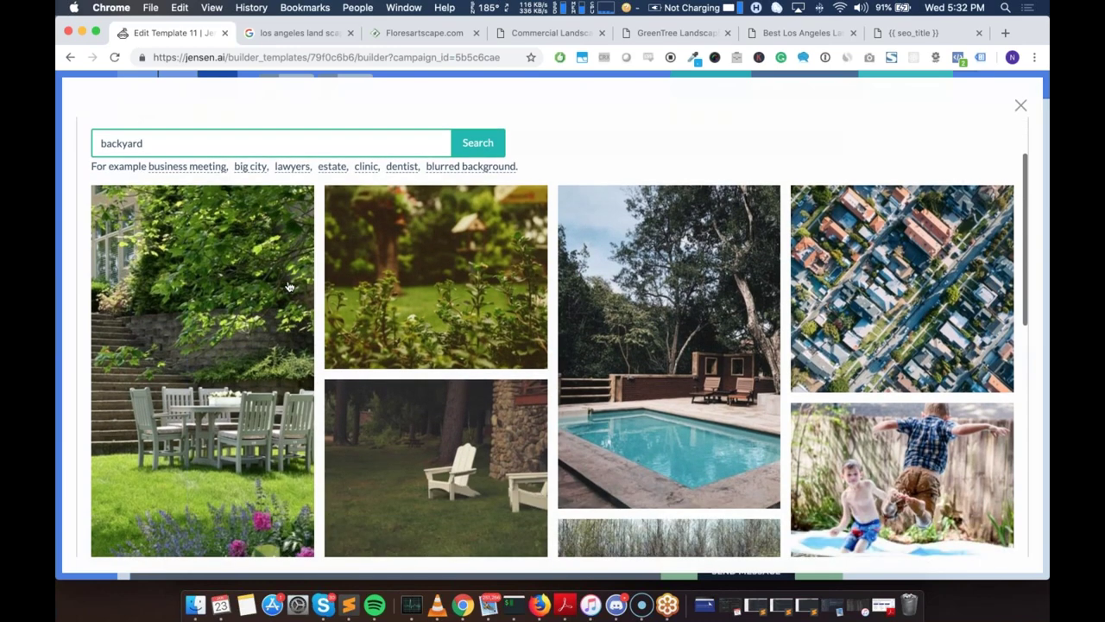
pyautogui.scroll(-3, 289, 286)
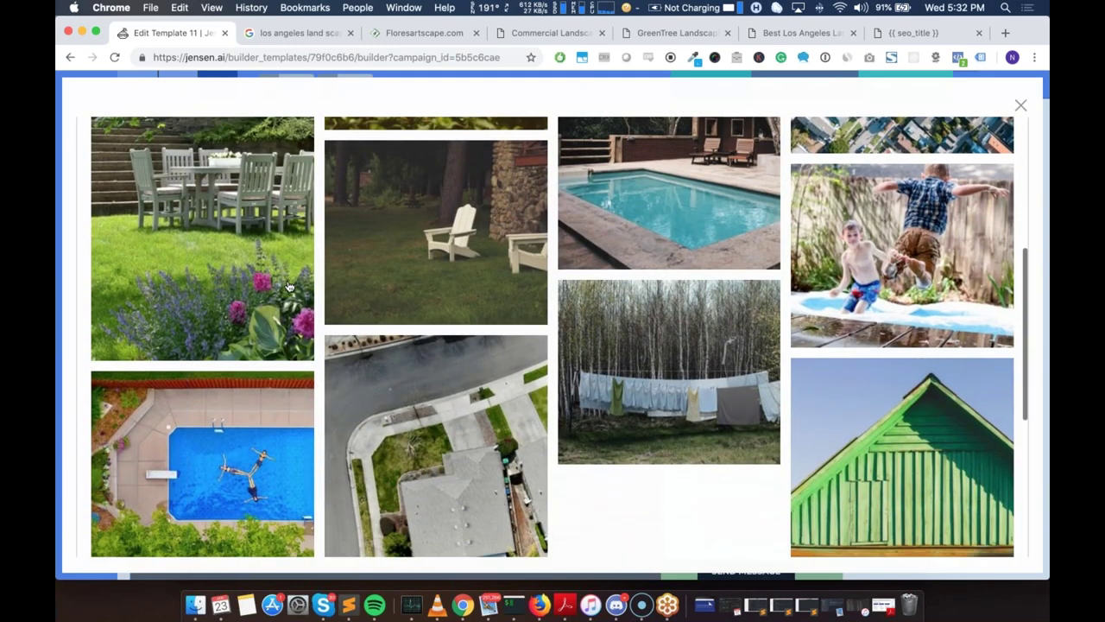
pyautogui.scroll(-4, 289, 286)
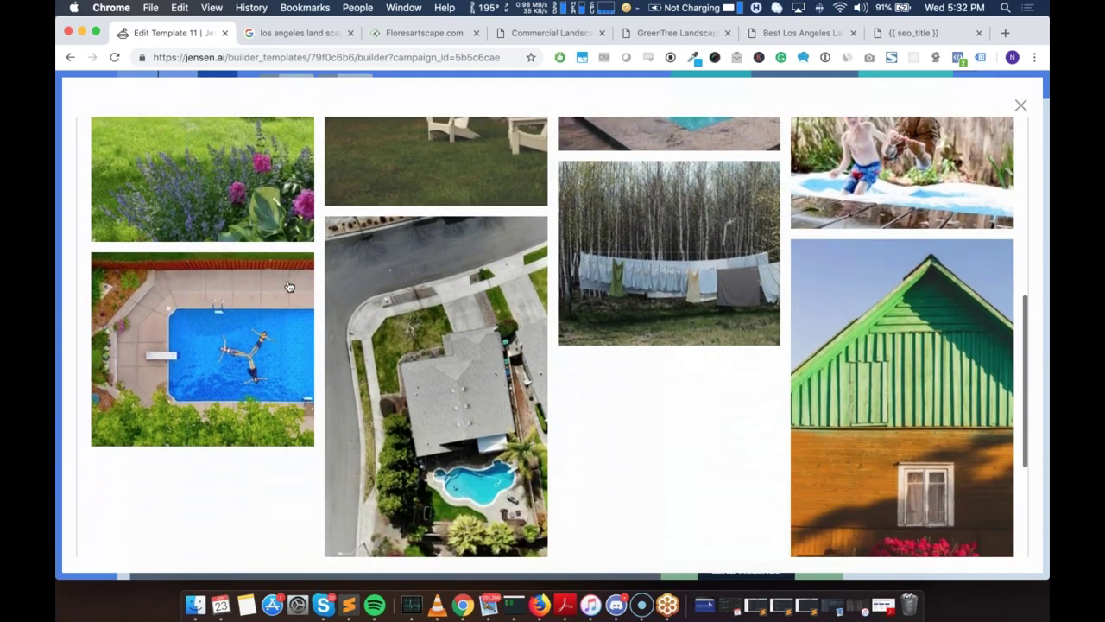
pyautogui.click(285, 285)
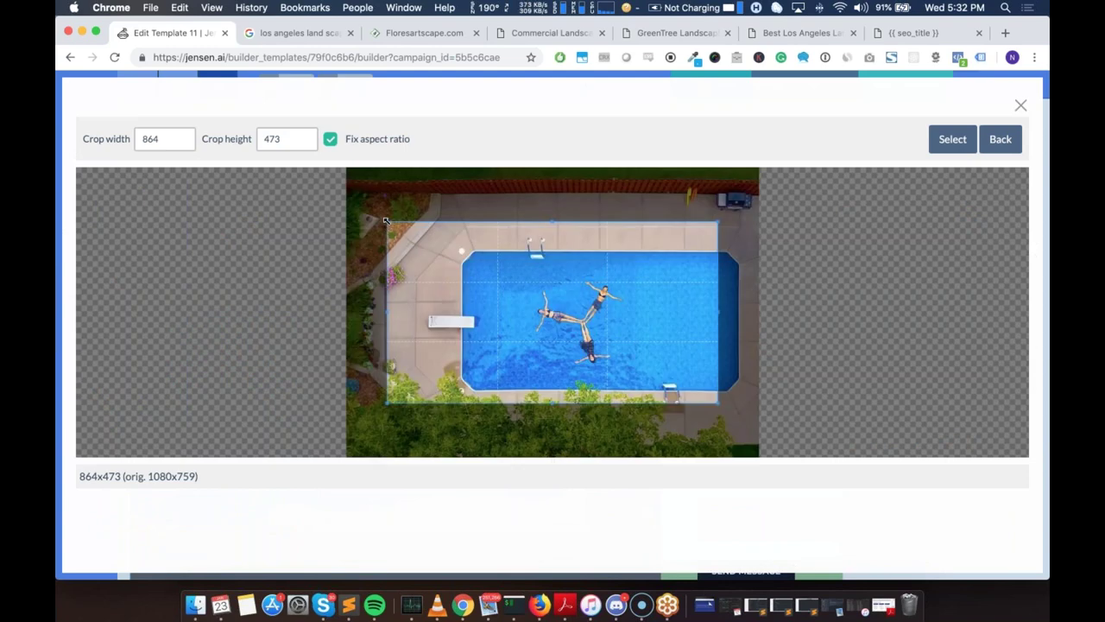
# Extend the pool photo's crop to the full 1080x592 image and confirm it.
pyautogui.moveTo(386, 221); pyautogui.dragTo(346, 183)
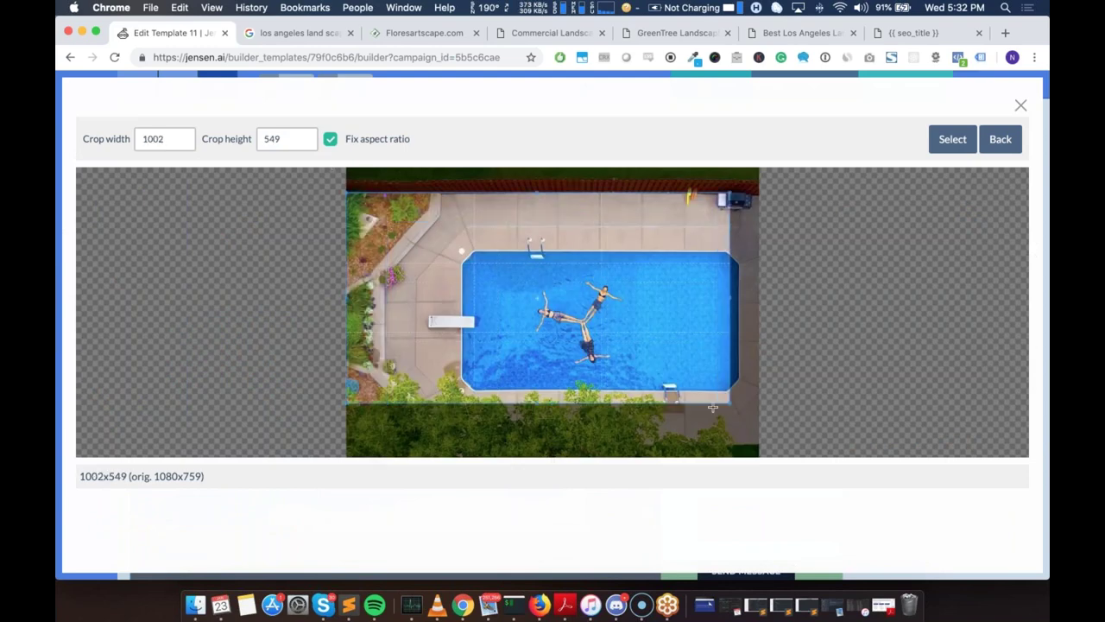
pyautogui.moveTo(732, 404); pyautogui.dragTo(760, 420)
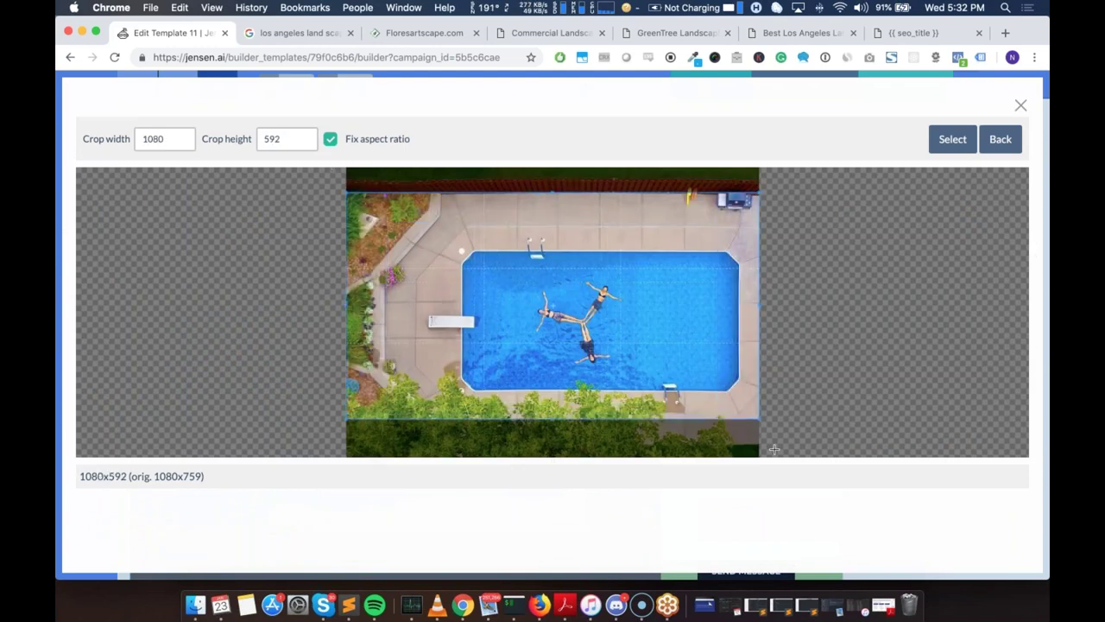
pyautogui.click(952, 140)
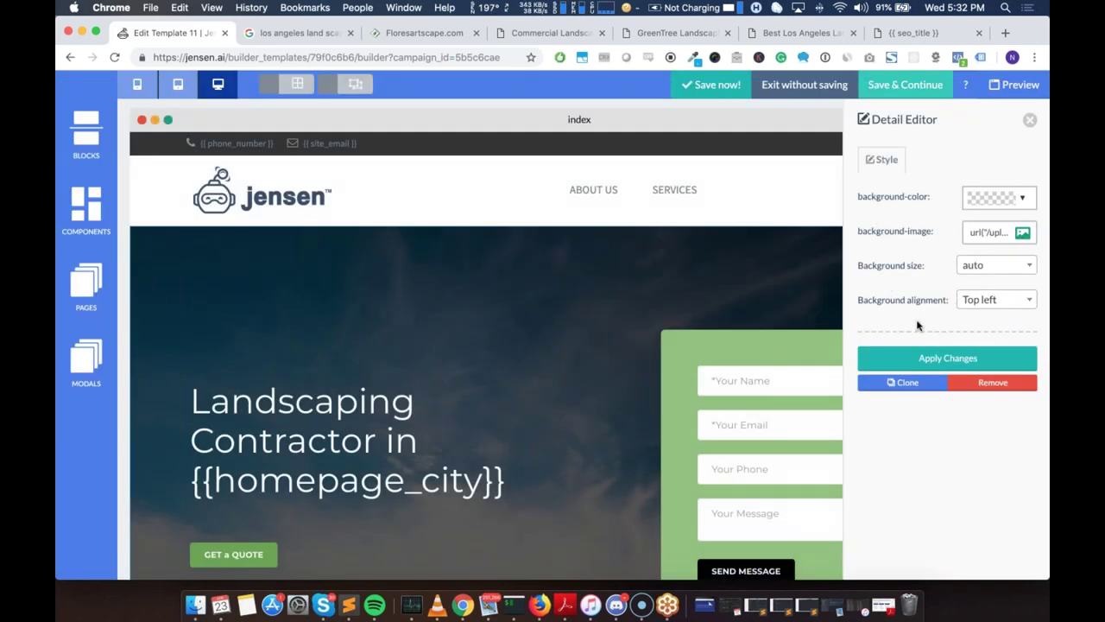
# Apply the pool photo as hero background and close the style settings.
pyautogui.scroll(-5, 653, 328)
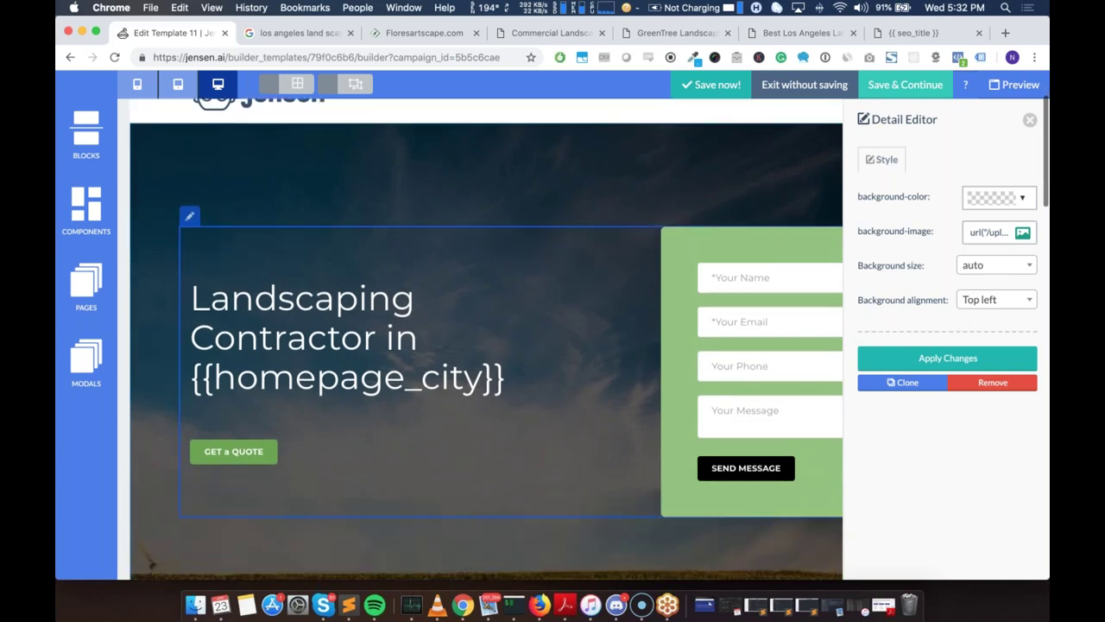
pyautogui.scroll(4, 590, 442)
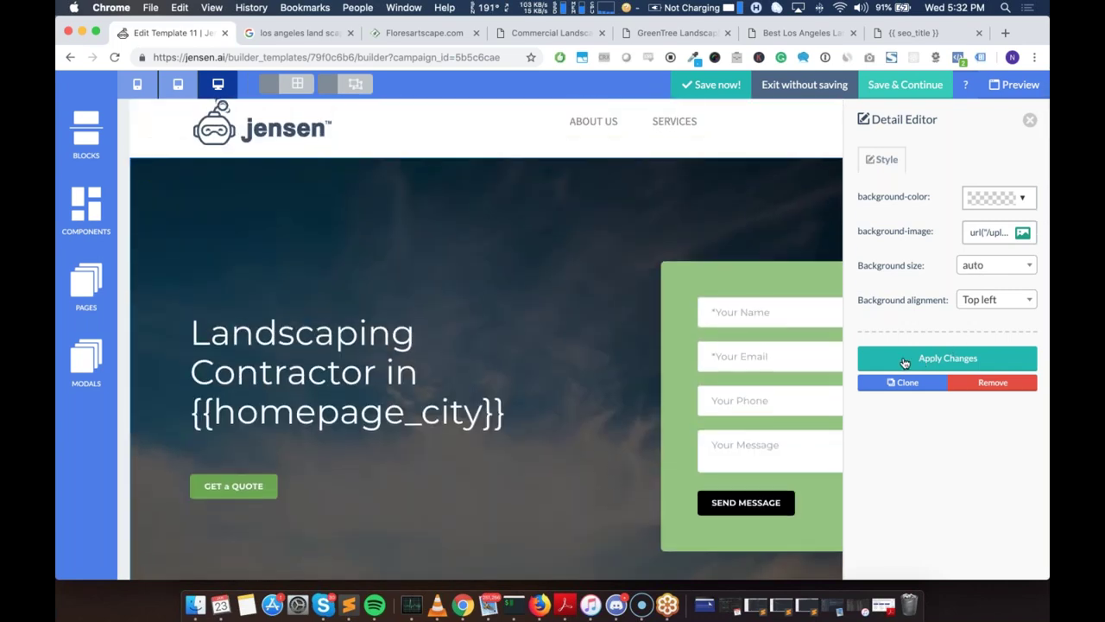
pyautogui.click(904, 361)
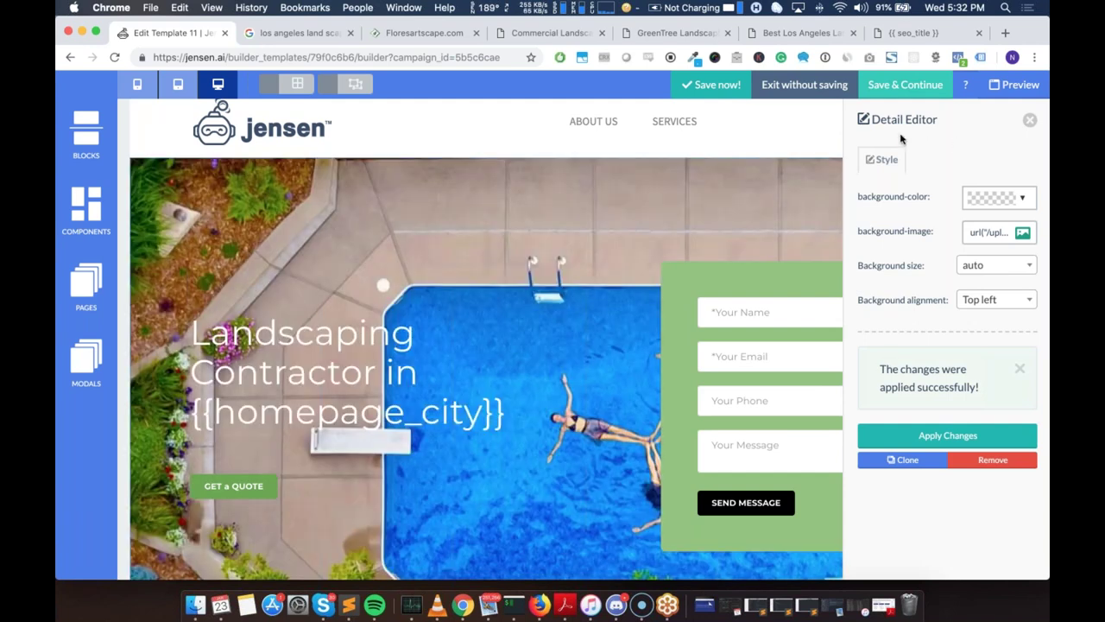
pyautogui.click(1029, 121)
# Scroll through the page to review the new hero background.
pyautogui.scroll(-1, 750, 362)
pyautogui.scroll(-5, 750, 363)
pyautogui.scroll(6, 748, 362)
pyautogui.scroll(2, 446, 285)
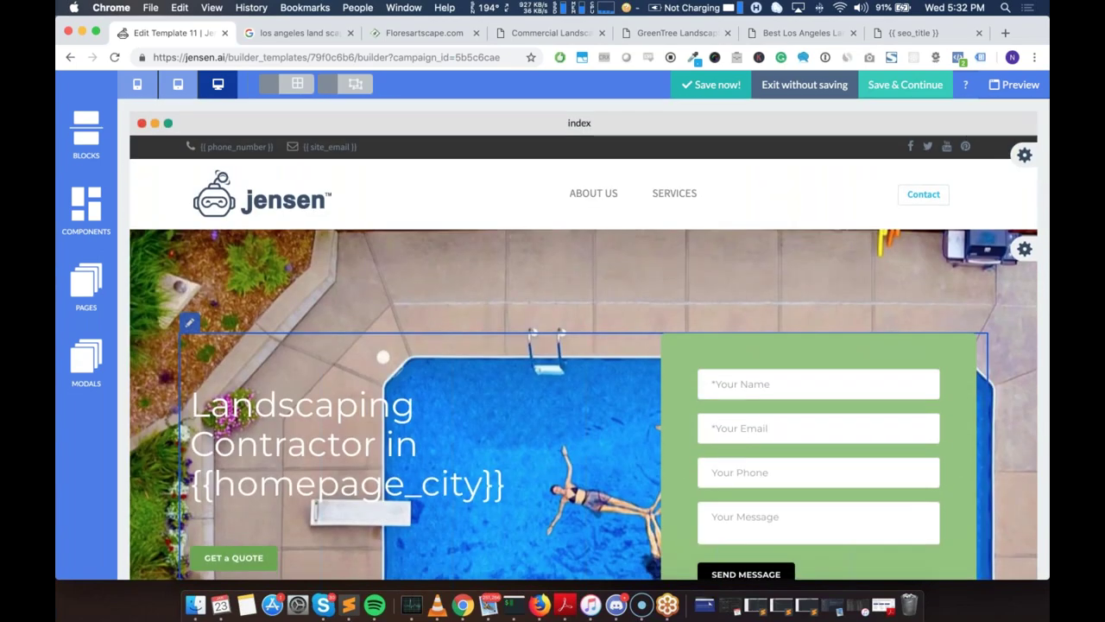
pyautogui.scroll(-9, 583, 340)
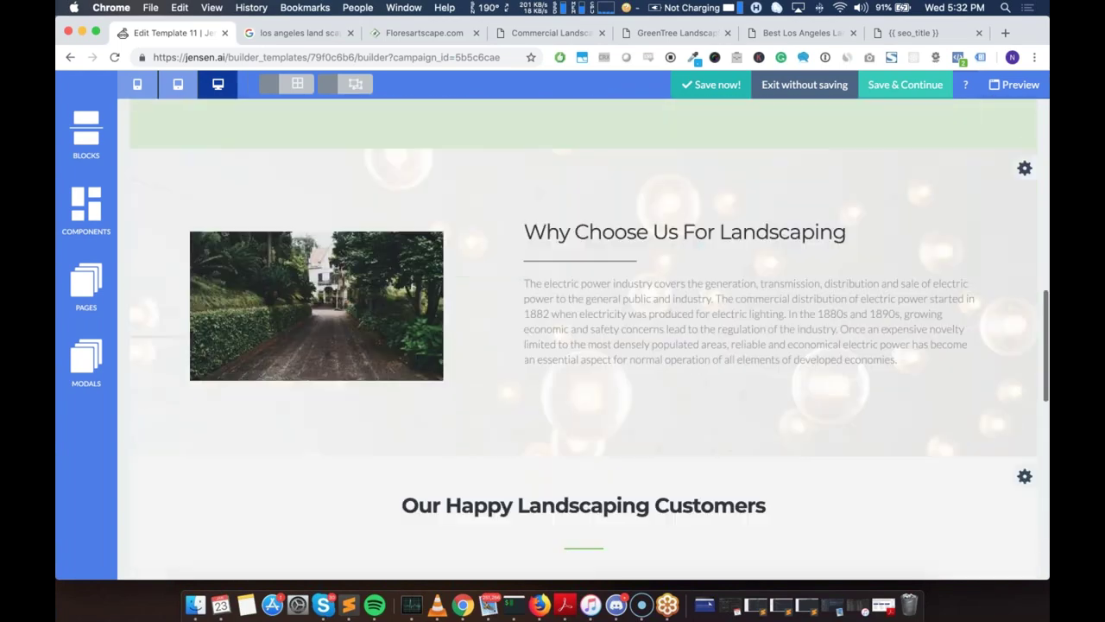
pyautogui.scroll(-8, 583, 339)
pyautogui.scroll(15, 584, 339)
pyautogui.scroll(6, 587, 328)
pyautogui.scroll(-2, 589, 325)
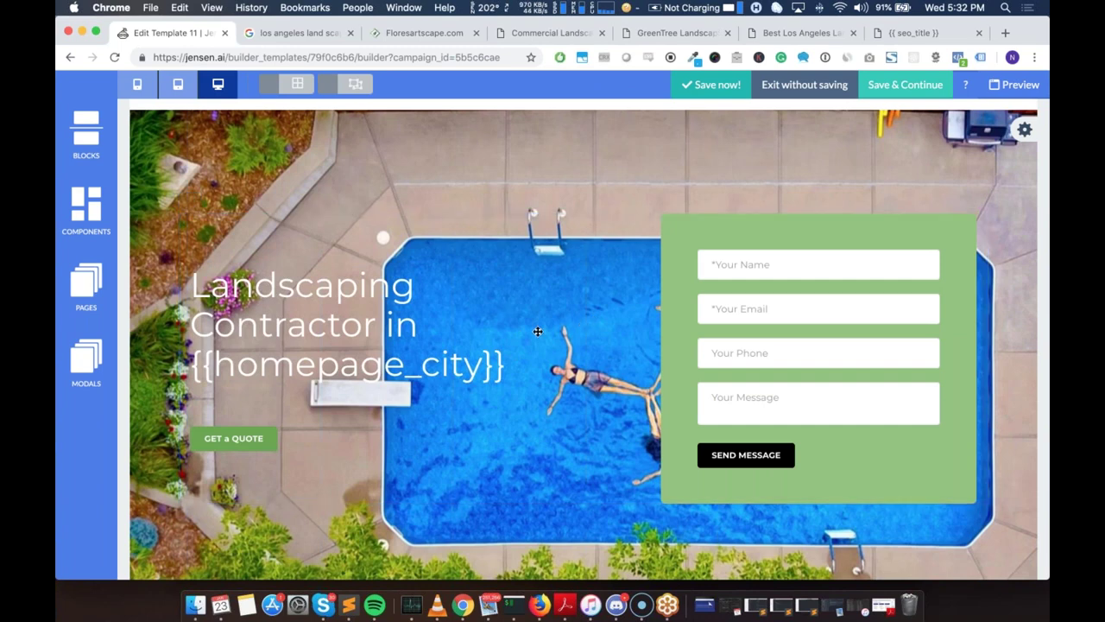
pyautogui.scroll(-1, 535, 328)
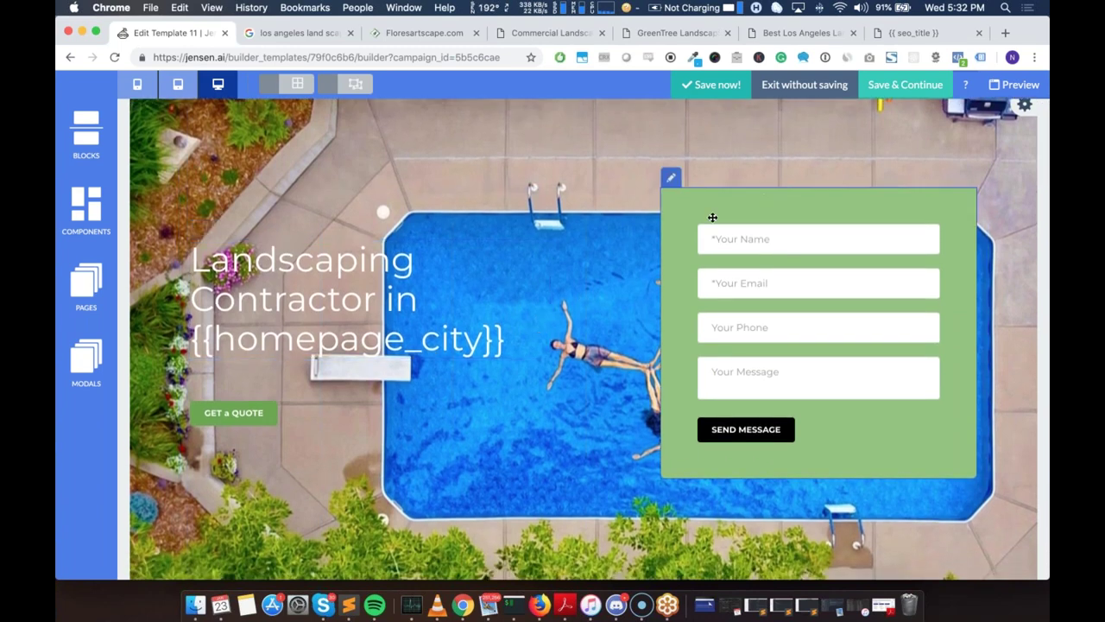
pyautogui.scroll(-1, 500, 370)
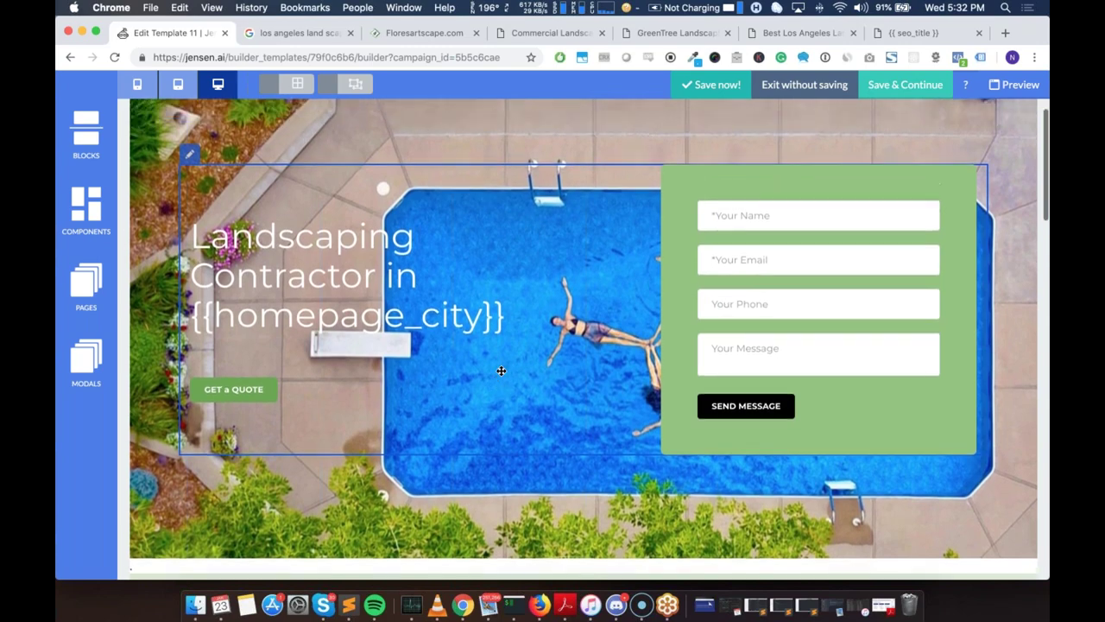
pyautogui.scroll(5, 501, 370)
pyautogui.scroll(-15, 501, 370)
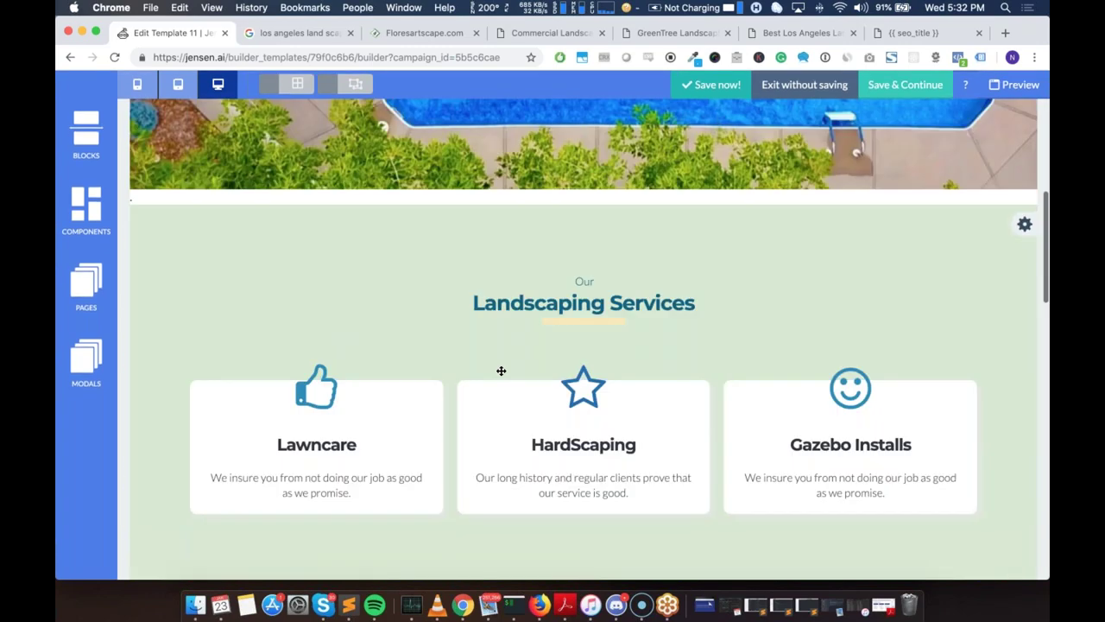
pyautogui.scroll(-8, 501, 370)
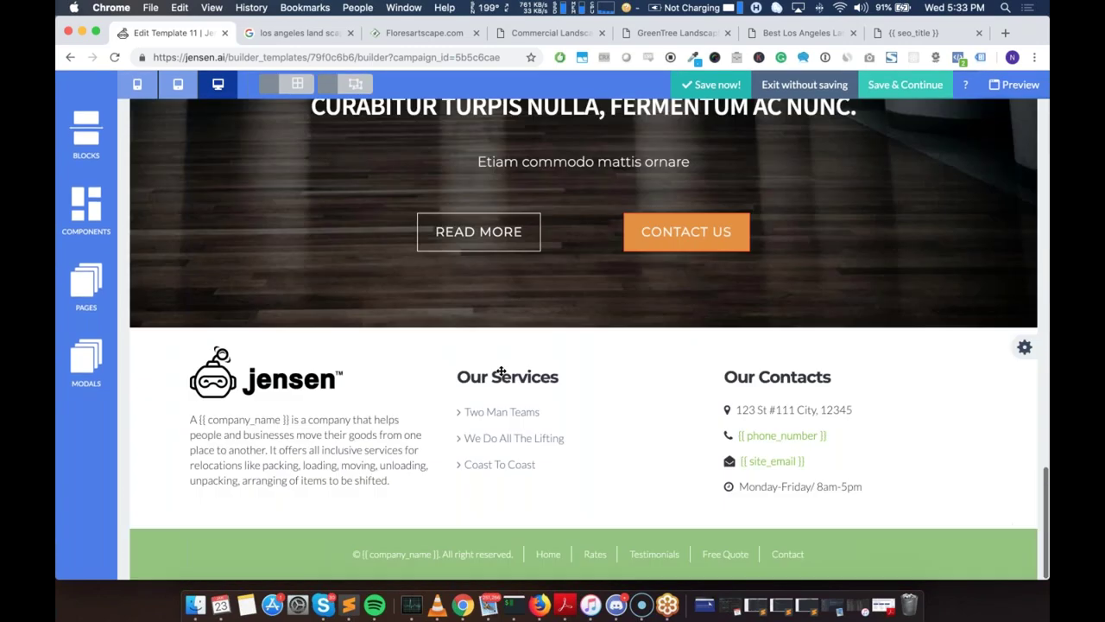
pyautogui.scroll(4, 217, 320)
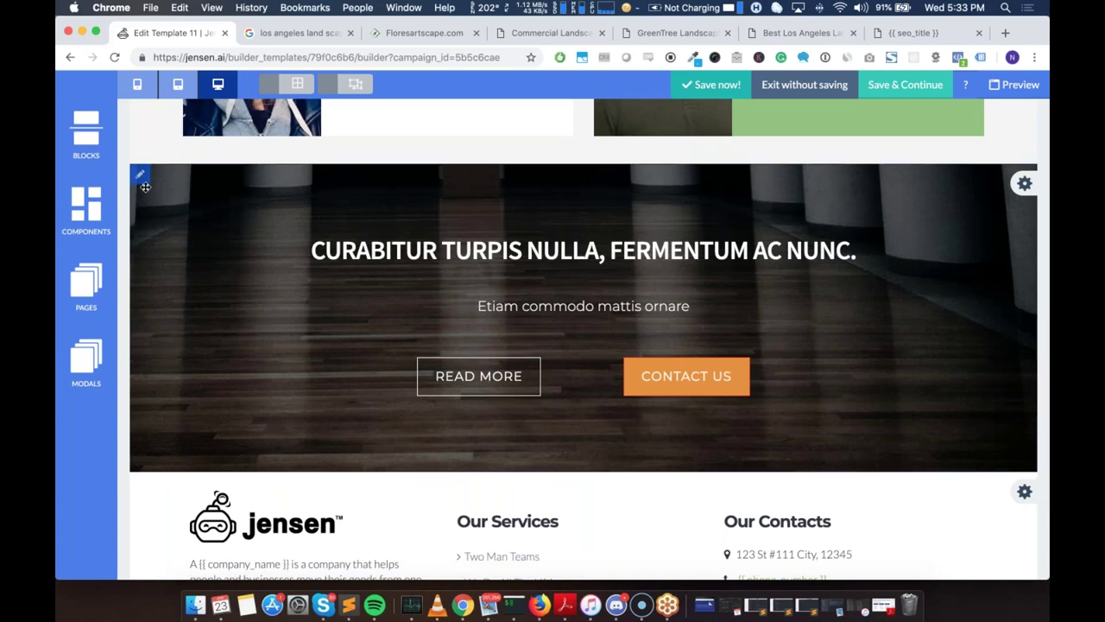
# Open the dark wood-floor CTA section's Detail Editor and its background image gallery.
pyautogui.click(141, 174)
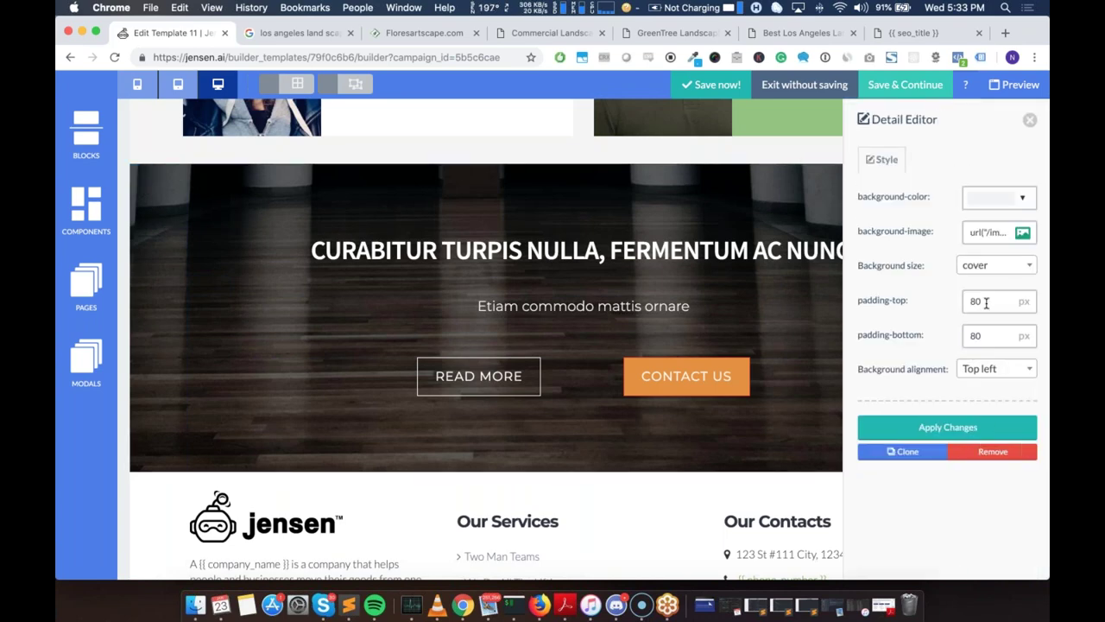
pyautogui.click(1020, 232)
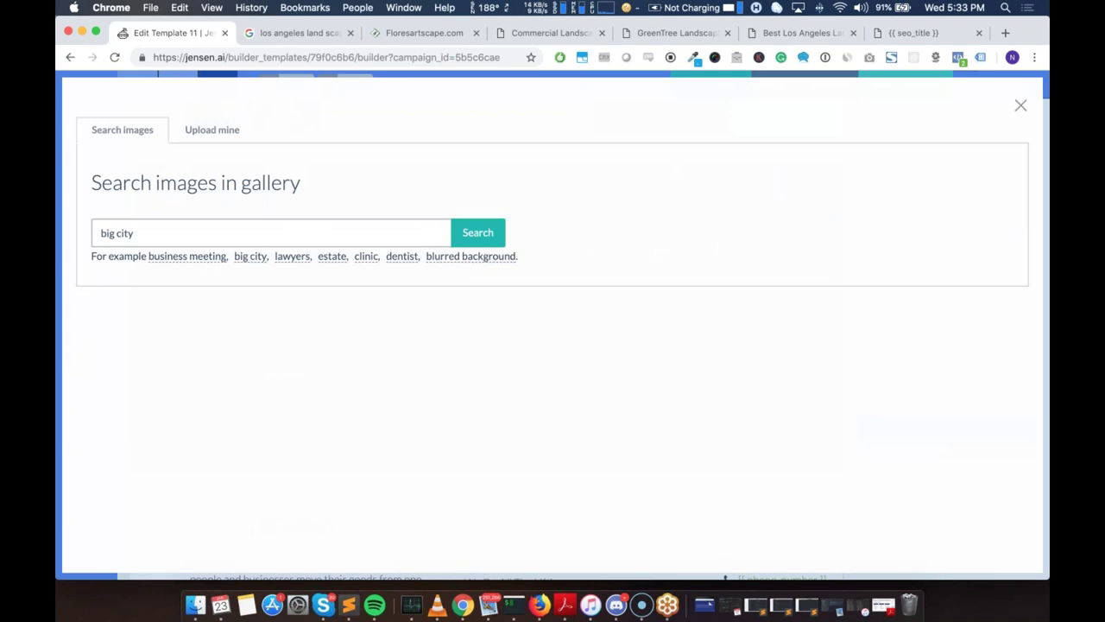
pyautogui.click(450, 256)
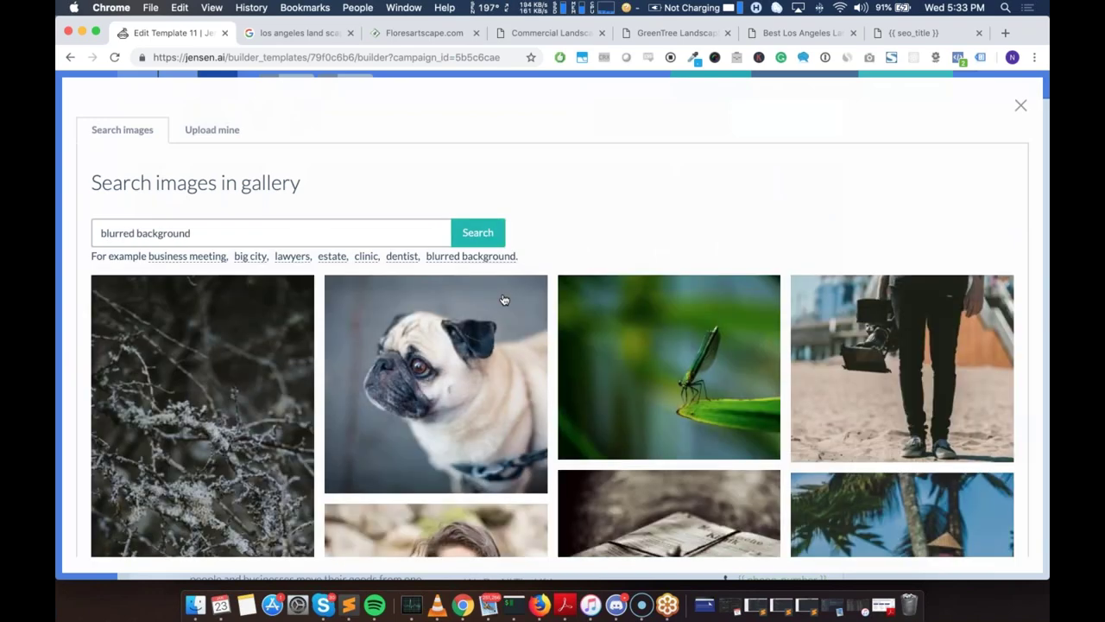
pyautogui.scroll(-1, 504, 299)
pyautogui.scroll(-5, 504, 299)
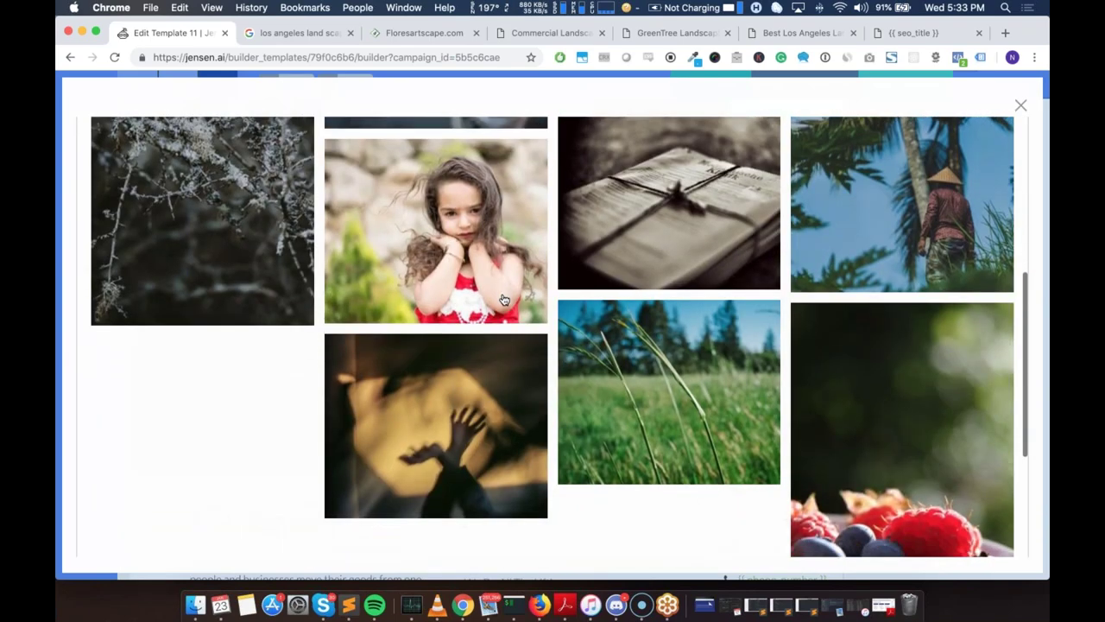
pyautogui.scroll(-5, 504, 299)
pyautogui.click(553, 518)
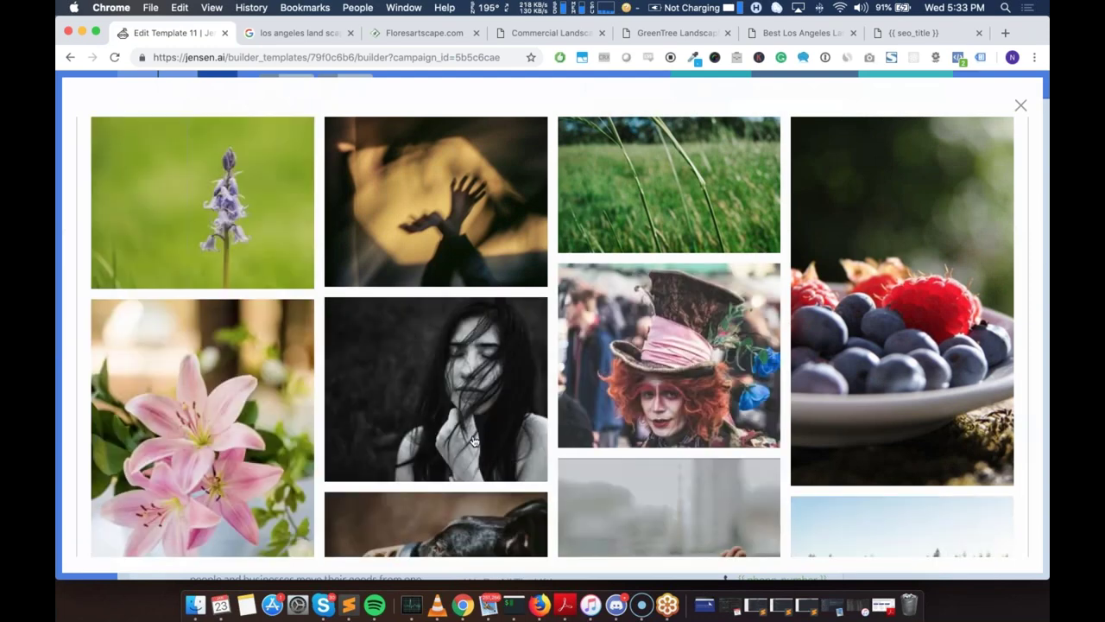
pyautogui.scroll(-5, 473, 441)
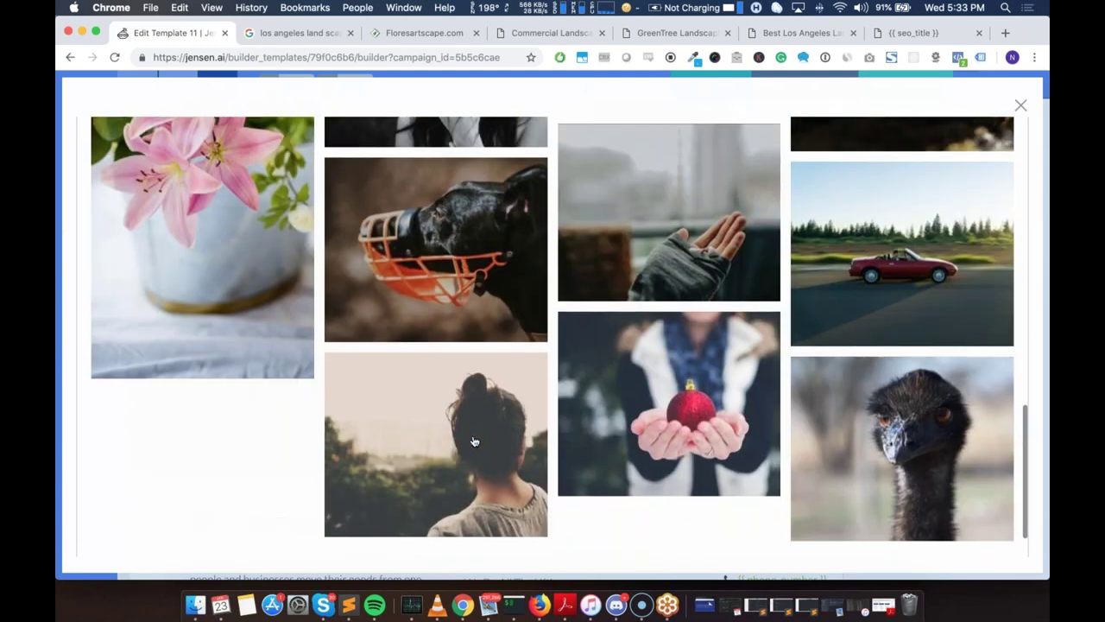
pyautogui.scroll(-2, 473, 441)
pyautogui.click(536, 525)
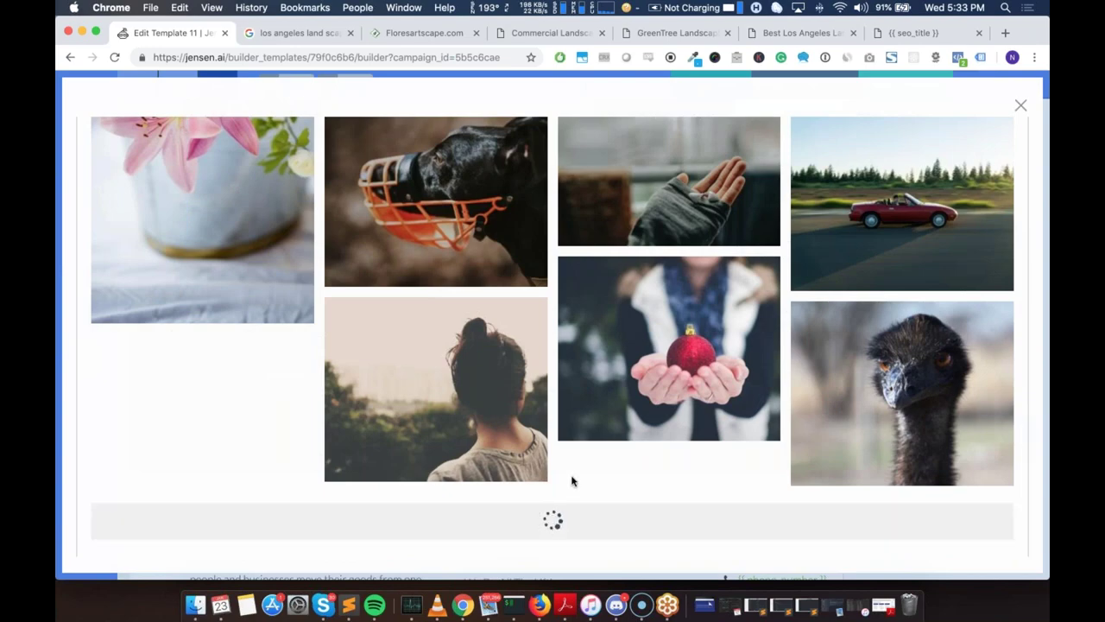
pyautogui.scroll(-5, 572, 480)
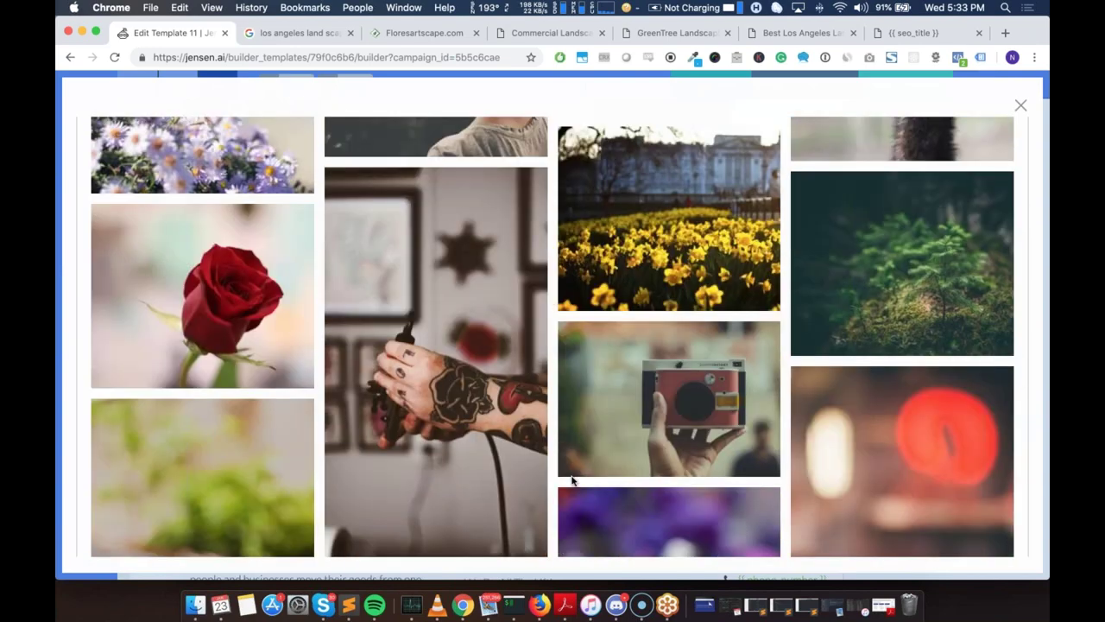
pyautogui.scroll(3, 572, 480)
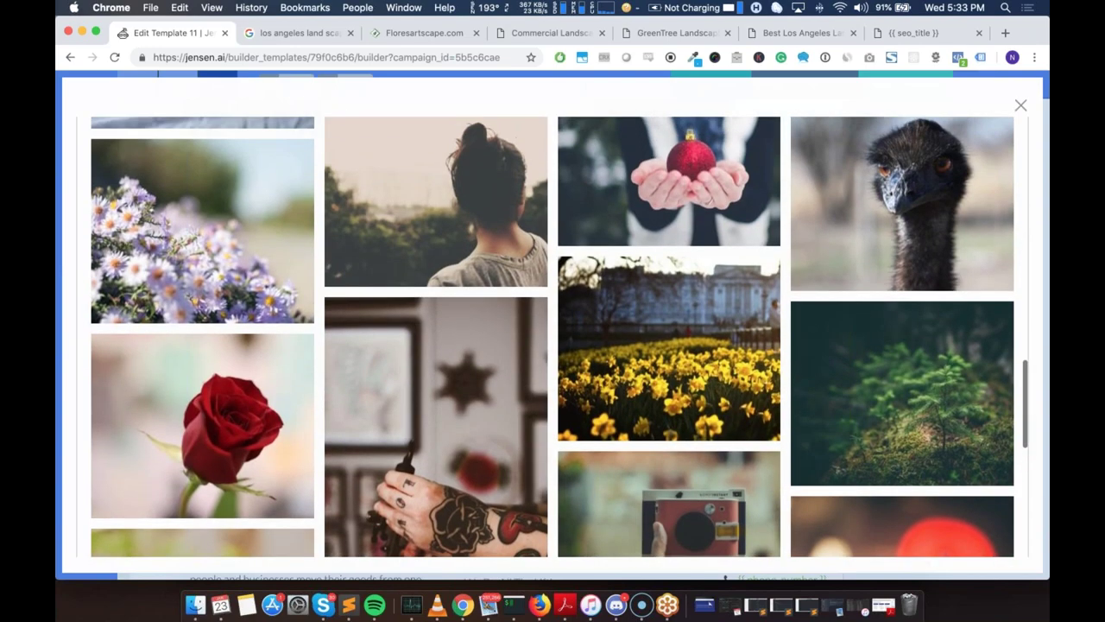
pyautogui.scroll(-8, 559, 337)
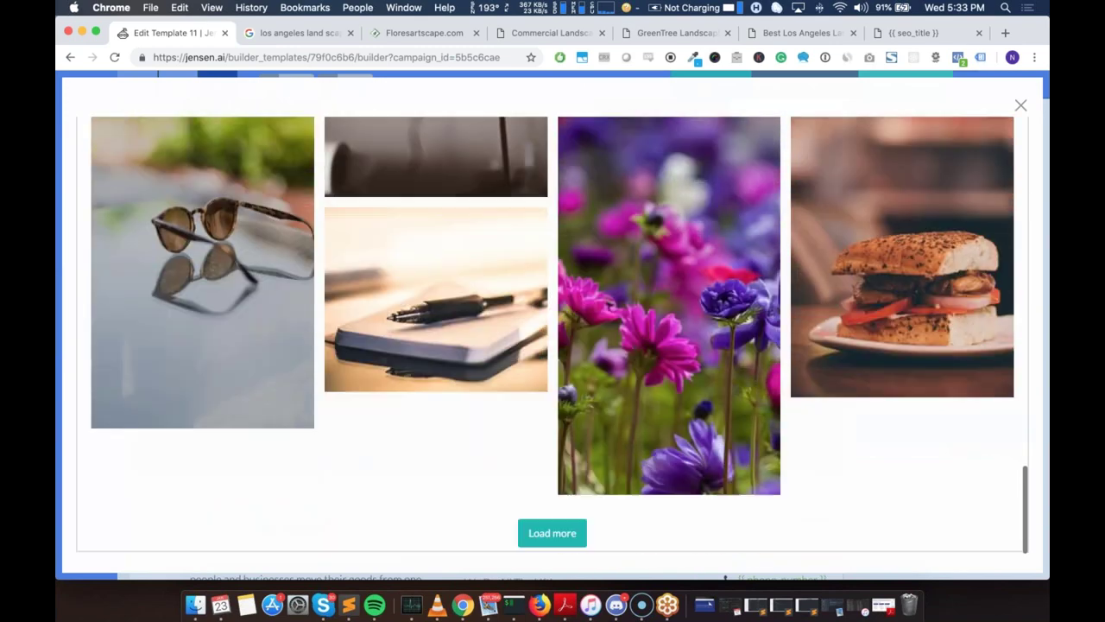
pyautogui.scroll(15, 593, 510)
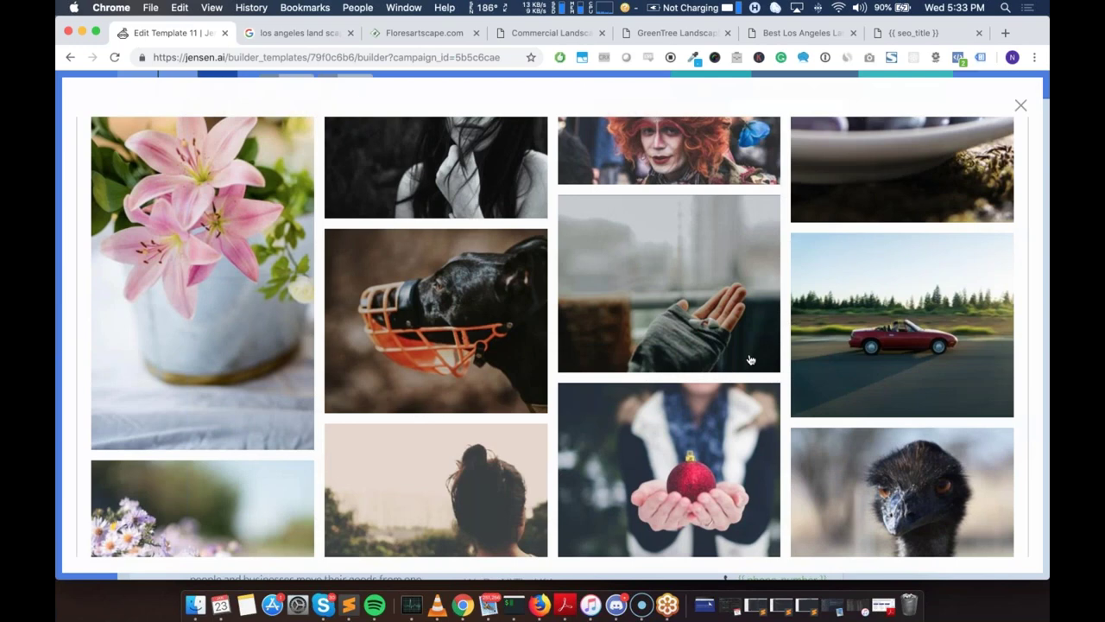
pyautogui.scroll(-5, 465, 368)
pyautogui.scroll(15, 464, 369)
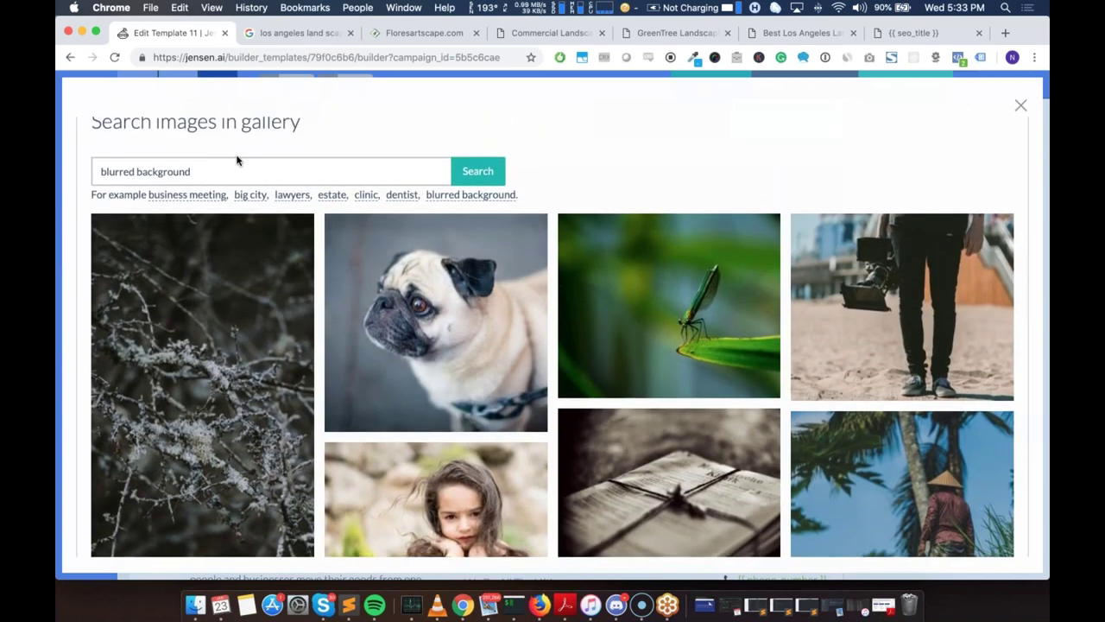
pyautogui.tripleClick(232, 172)
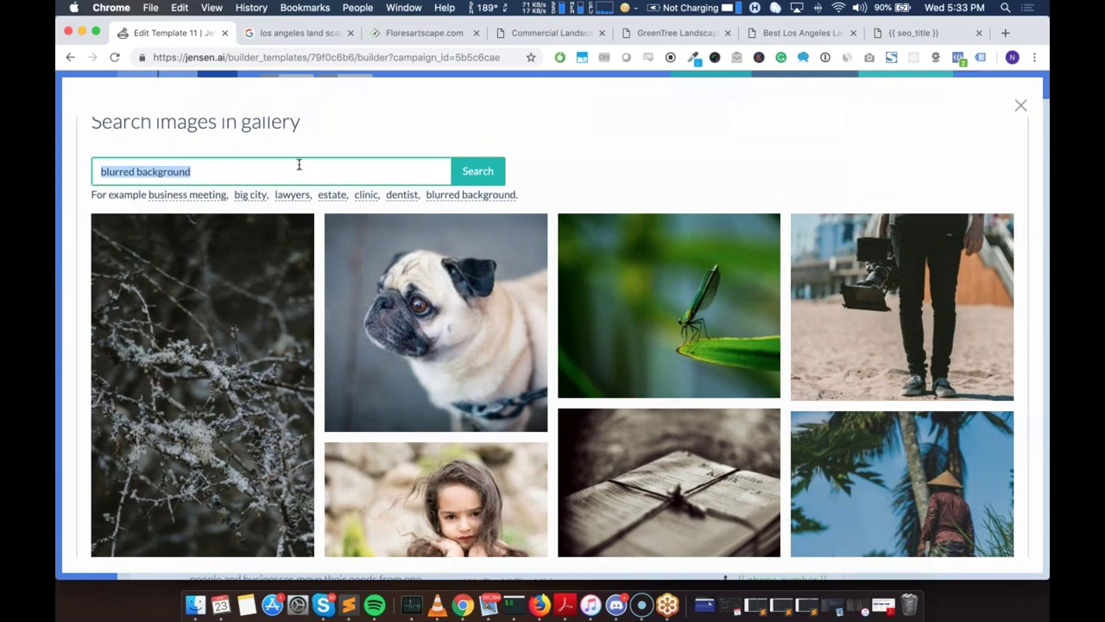
pyautogui.write('landscaping')
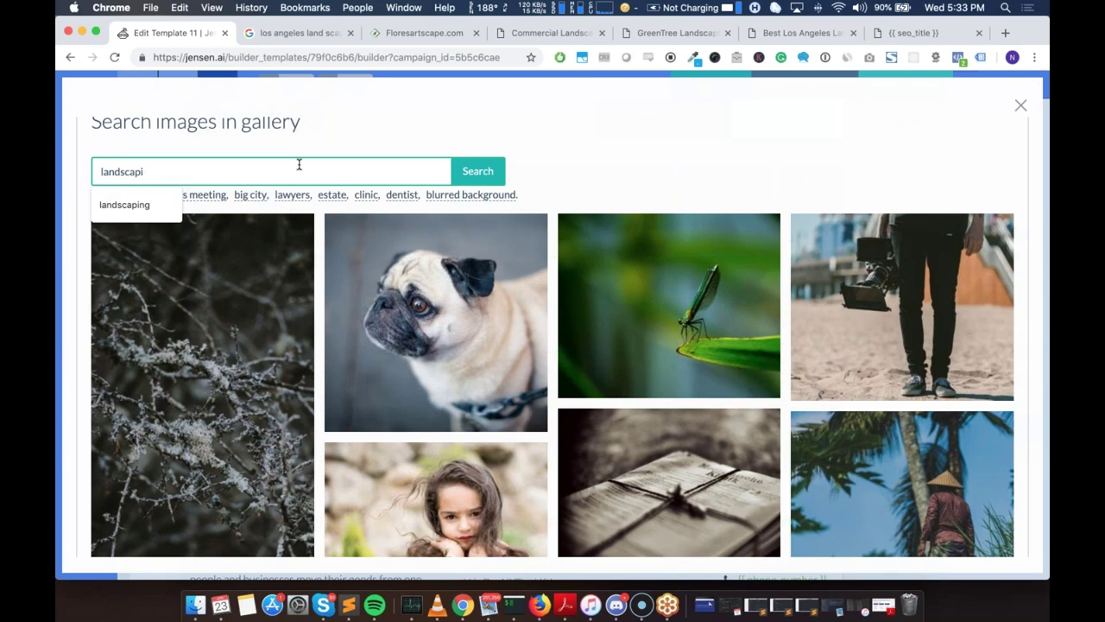
pyautogui.press('BackSpace')
pyautogui.press('BackSpace')
pyautogui.press('BackSpace')
pyautogui.write('e')
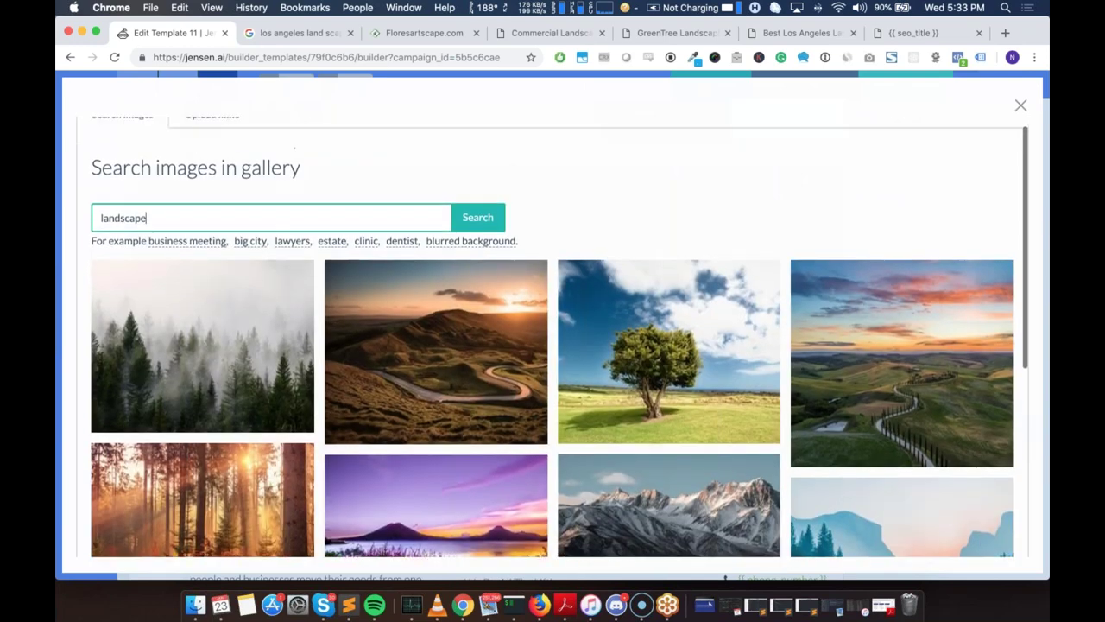
pyautogui.click(315, 230)
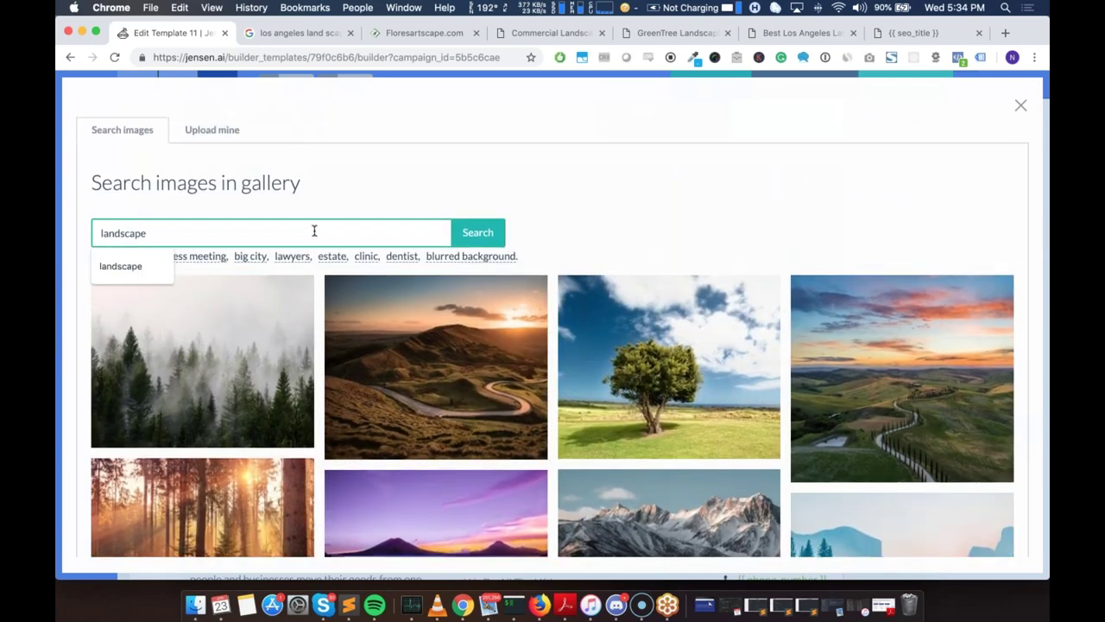
pyautogui.press('BackSpace')
pyautogui.write('ing')
pyautogui.press('Return')
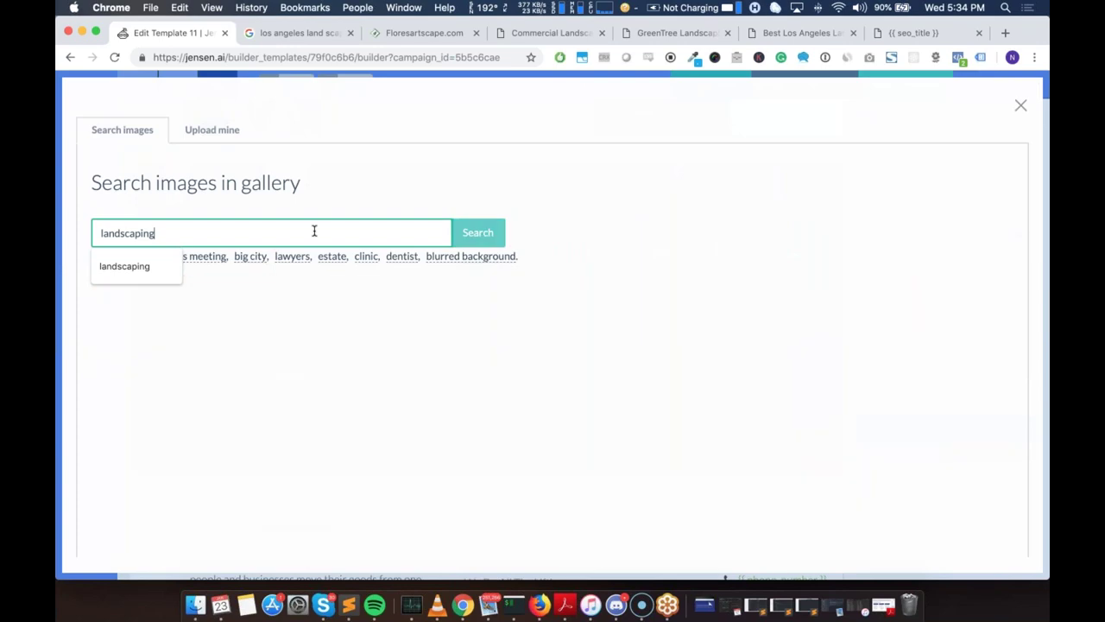
pyautogui.scroll(-10, 628, 317)
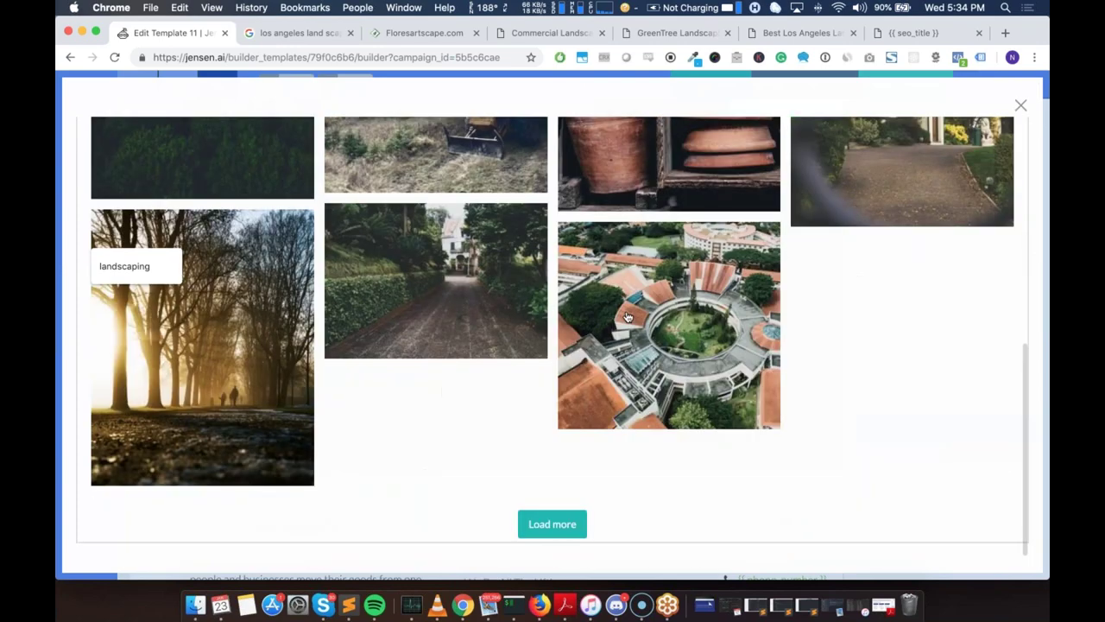
pyautogui.scroll(2, 628, 317)
pyautogui.scroll(-2, 627, 317)
pyautogui.scroll(-5, 628, 317)
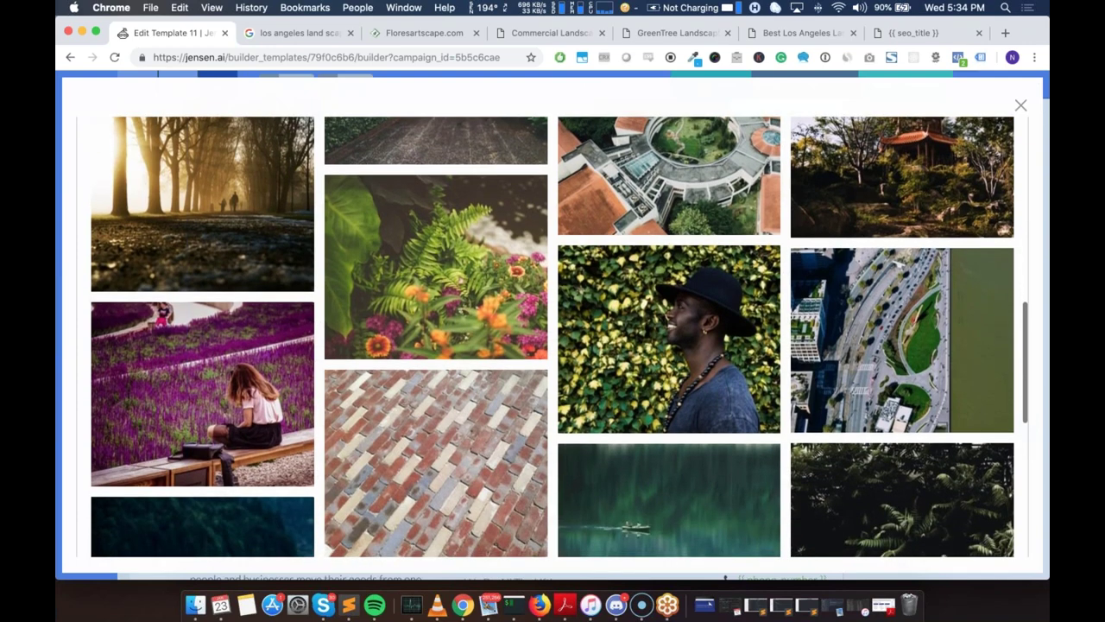
pyautogui.scroll(-3, 627, 317)
pyautogui.scroll(-6, 628, 317)
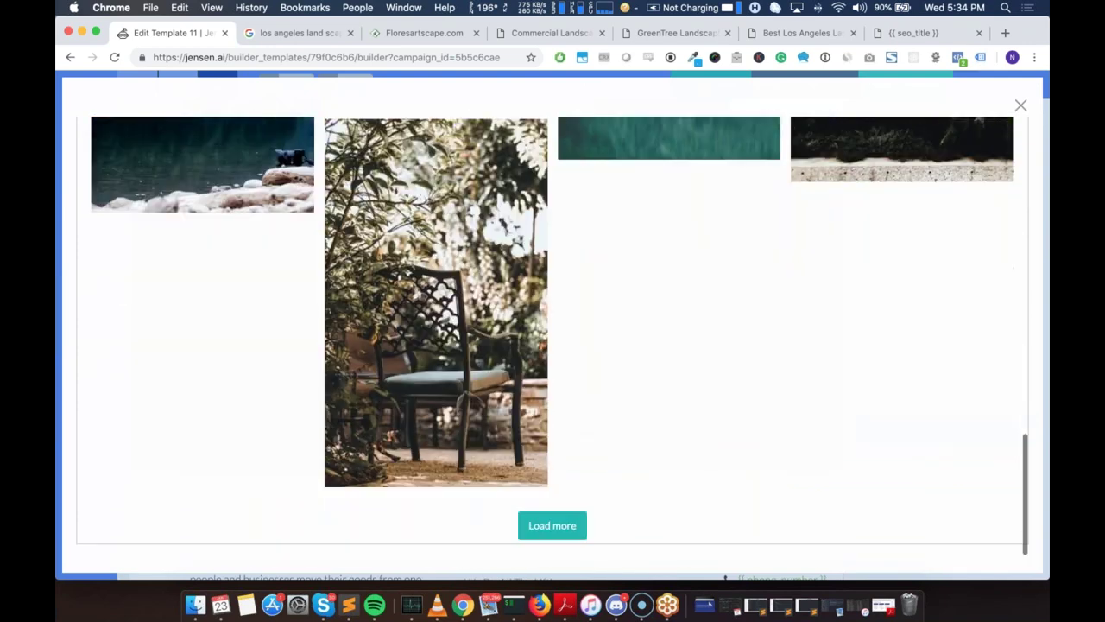
pyautogui.scroll(4, 628, 317)
pyautogui.scroll(6, 628, 317)
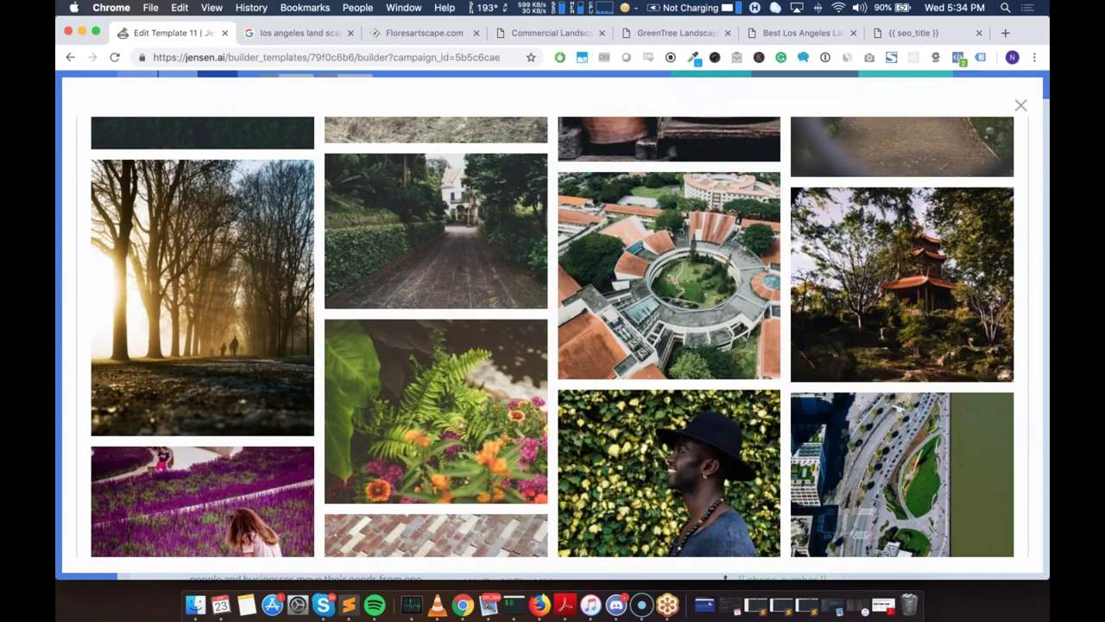
pyautogui.scroll(1, 627, 317)
pyautogui.scroll(5, 206, 438)
pyautogui.scroll(-4, 207, 439)
# Choose the misty tree-lined path photo and crop it to a 1080x367 strip over the lower path.
pyautogui.click(206, 438)
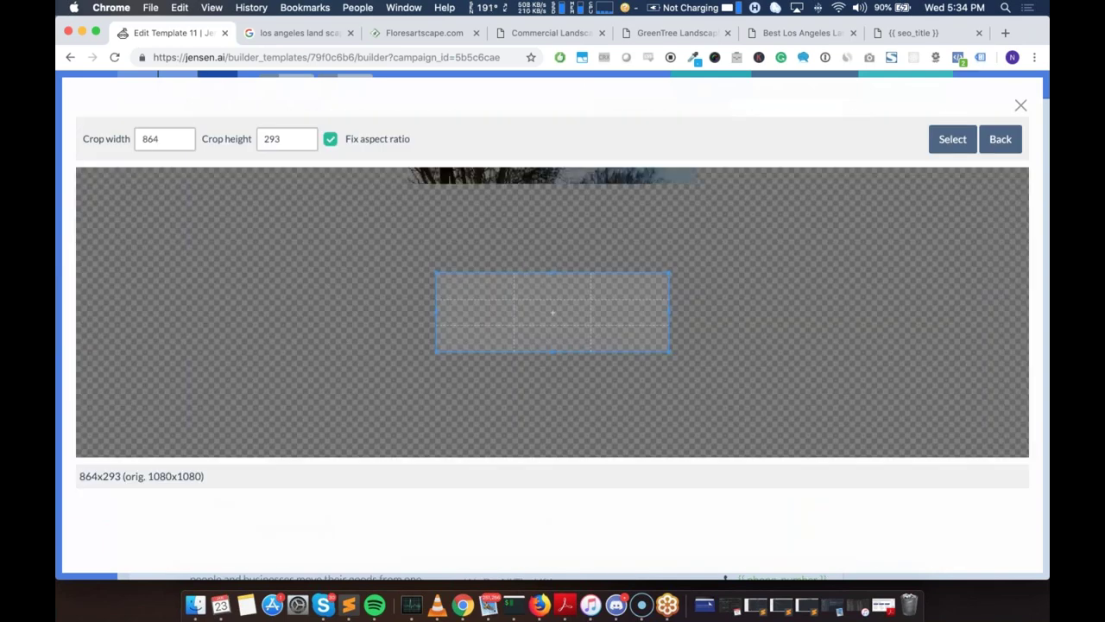
pyautogui.moveTo(433, 270); pyautogui.dragTo(408, 259)
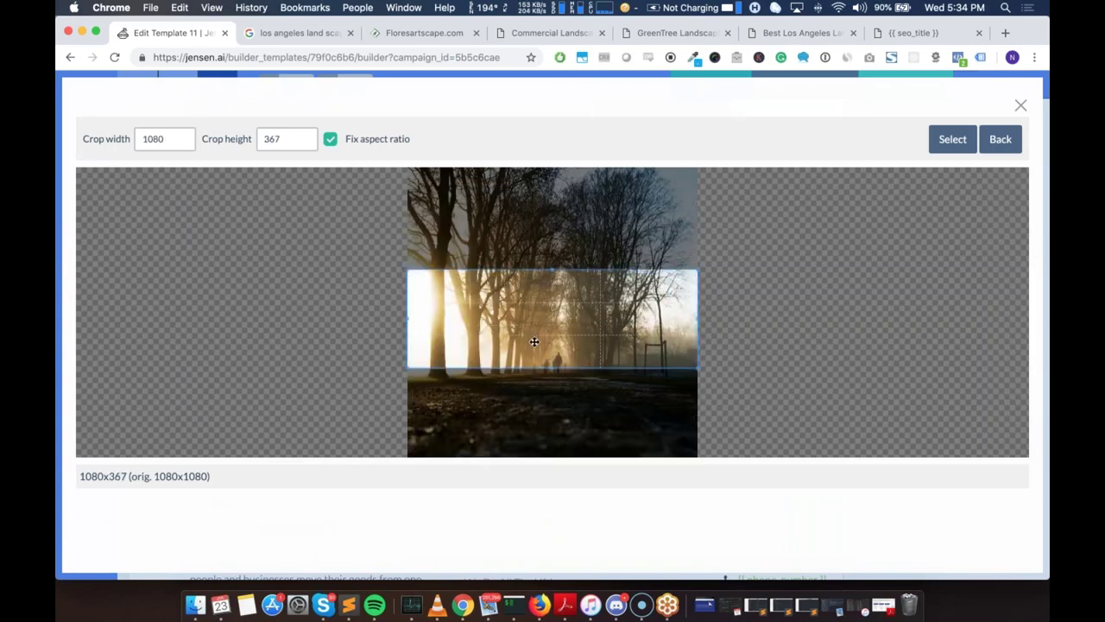
pyautogui.moveTo(592, 355); pyautogui.dragTo(592, 401)
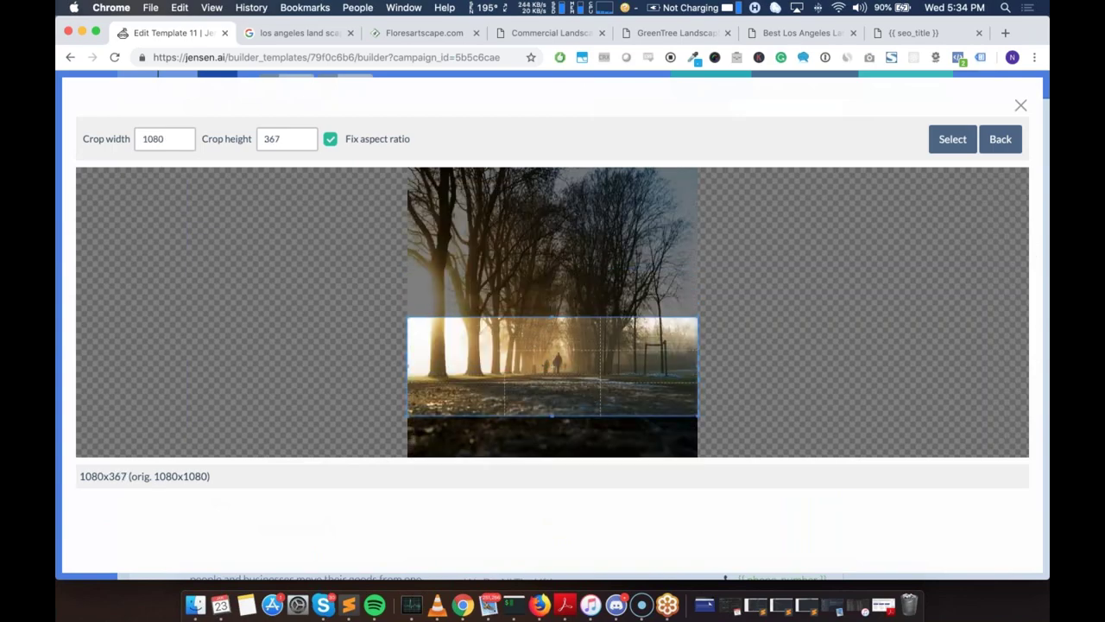
pyautogui.click(950, 140)
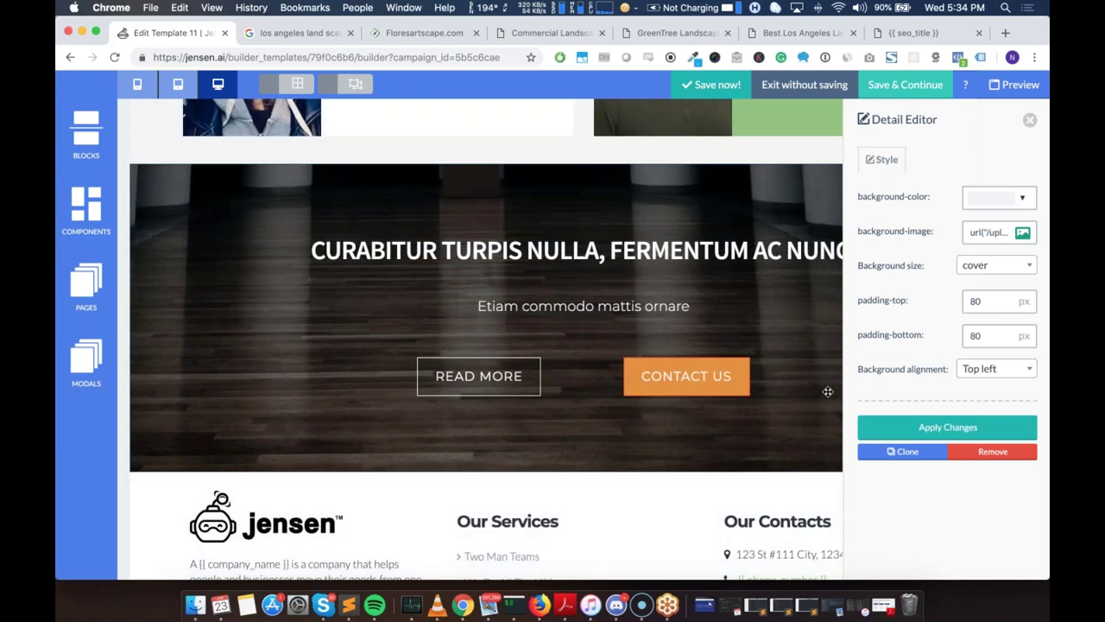
# Apply the cropped photo as the banner background and close the Detail Editor.
pyautogui.click(891, 425)
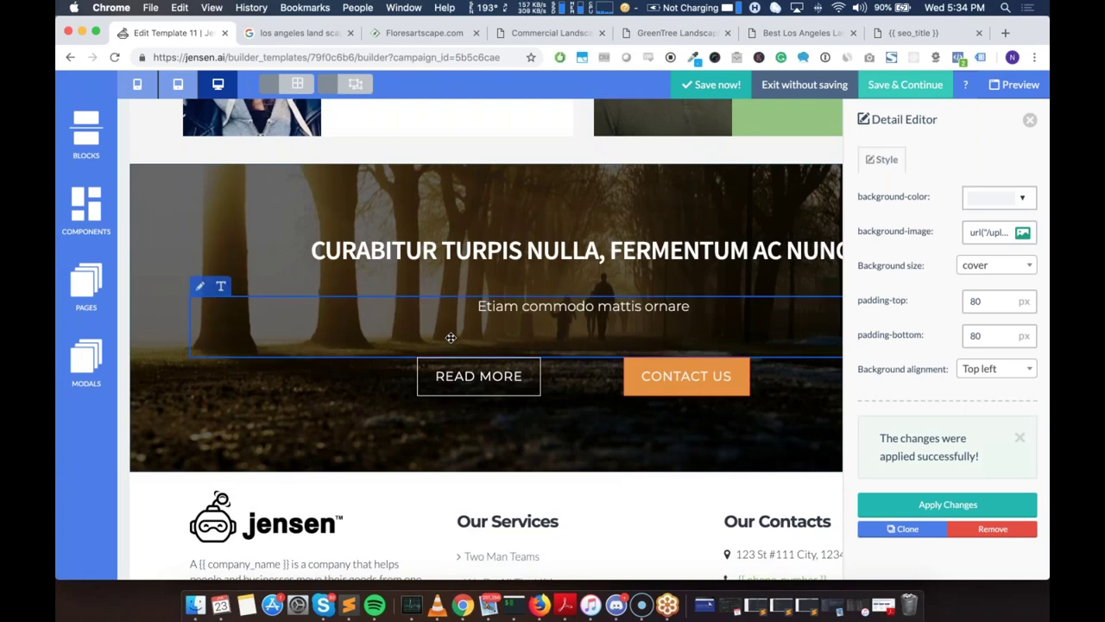
pyautogui.scroll(5, 450, 338)
pyautogui.scroll(-7, 452, 338)
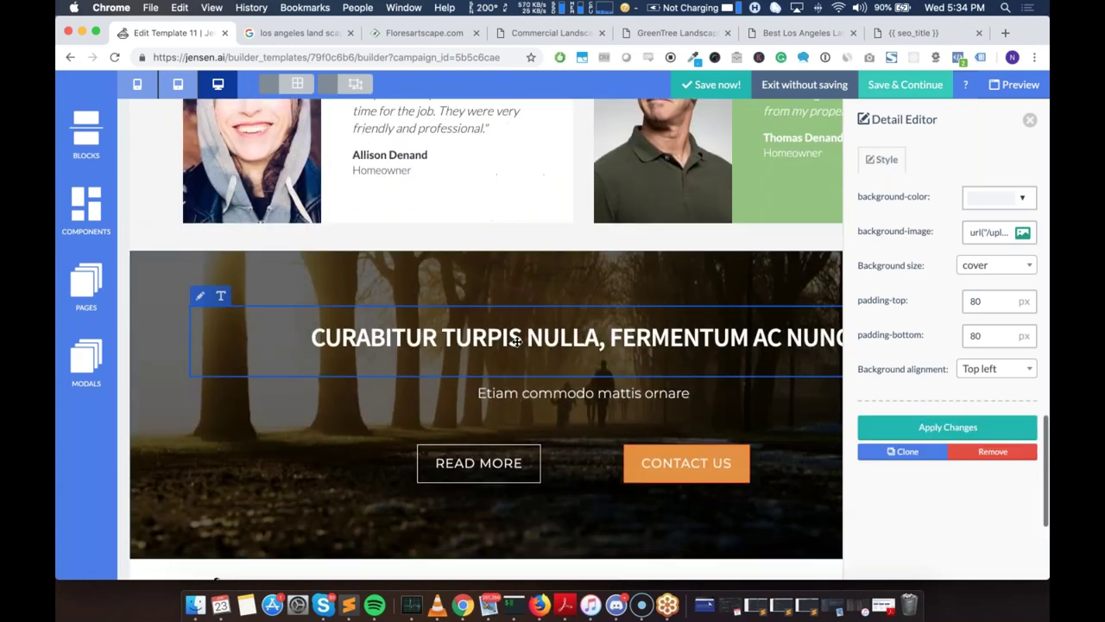
pyautogui.scroll(-2, 517, 341)
pyautogui.scroll(10, 517, 341)
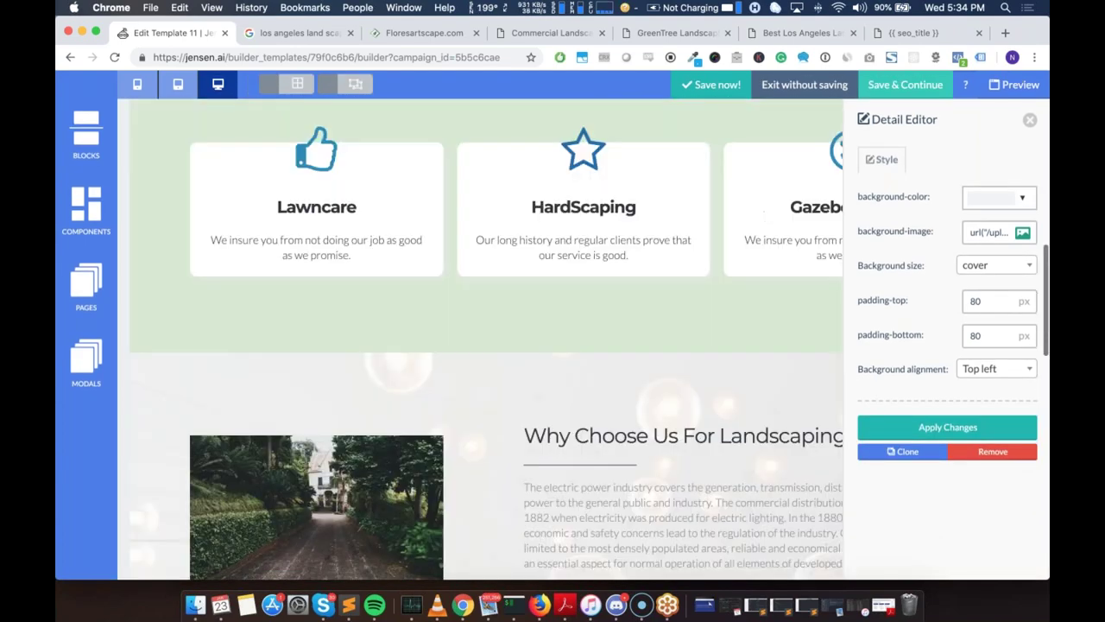
pyautogui.click(1028, 119)
pyautogui.scroll(6, 774, 277)
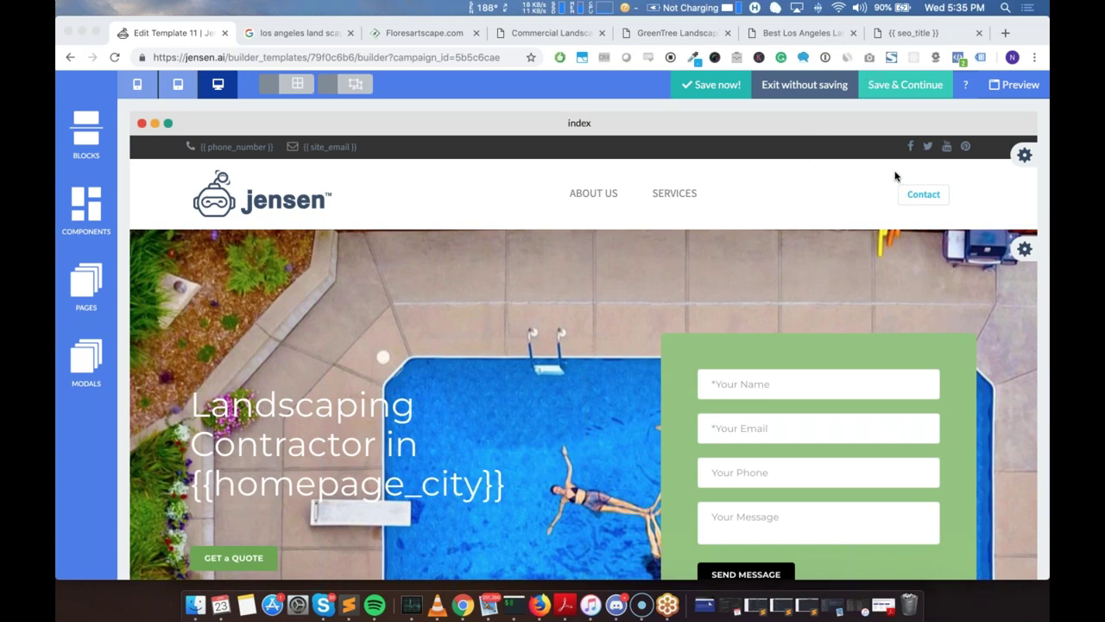
pyautogui.click(966, 85)
pyautogui.scroll(-3, 490, 418)
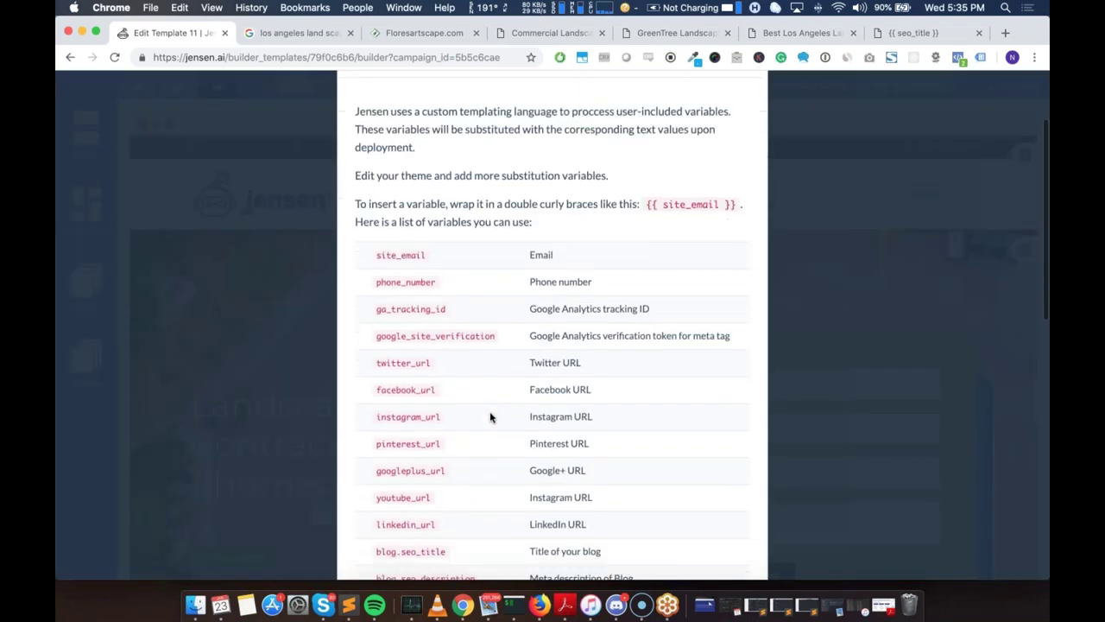
pyautogui.click(325, 344)
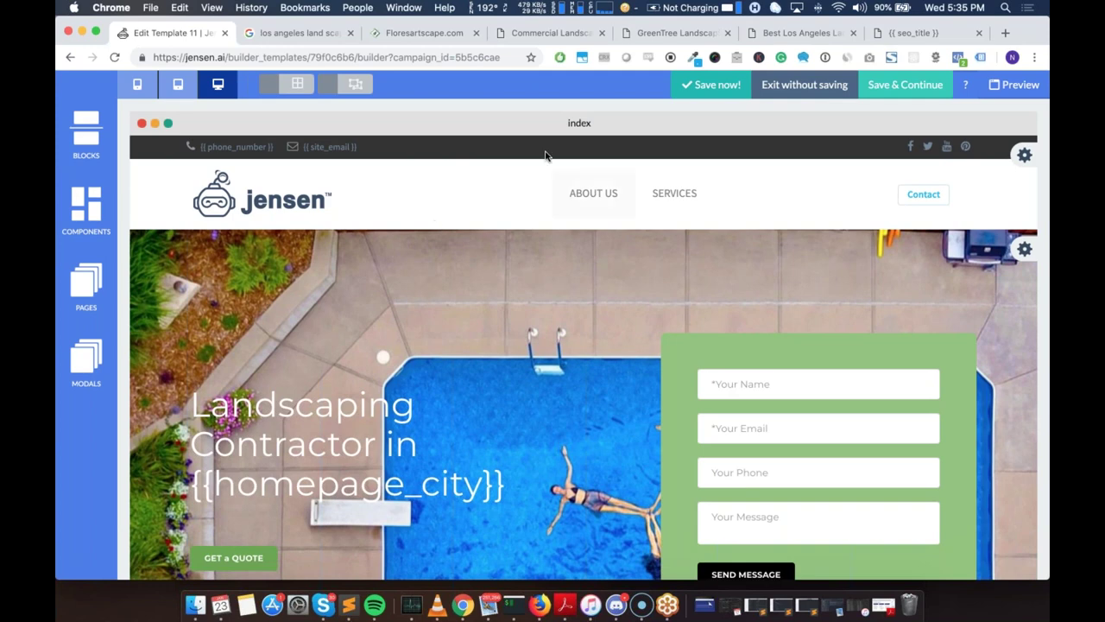
pyautogui.moveTo(222, 147)
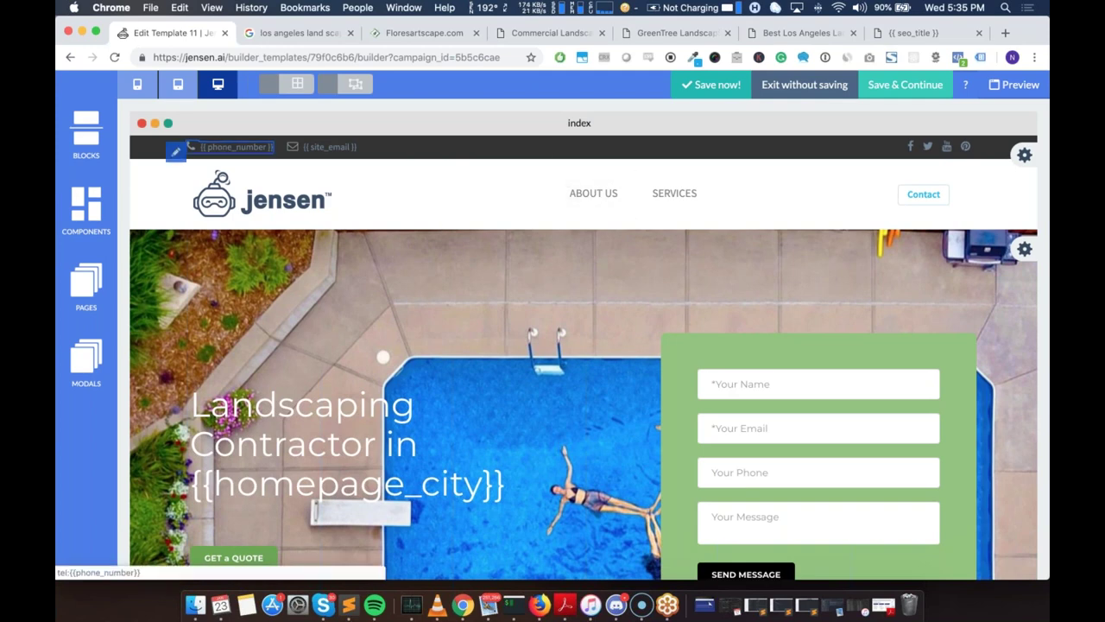
pyautogui.moveTo(343, 145)
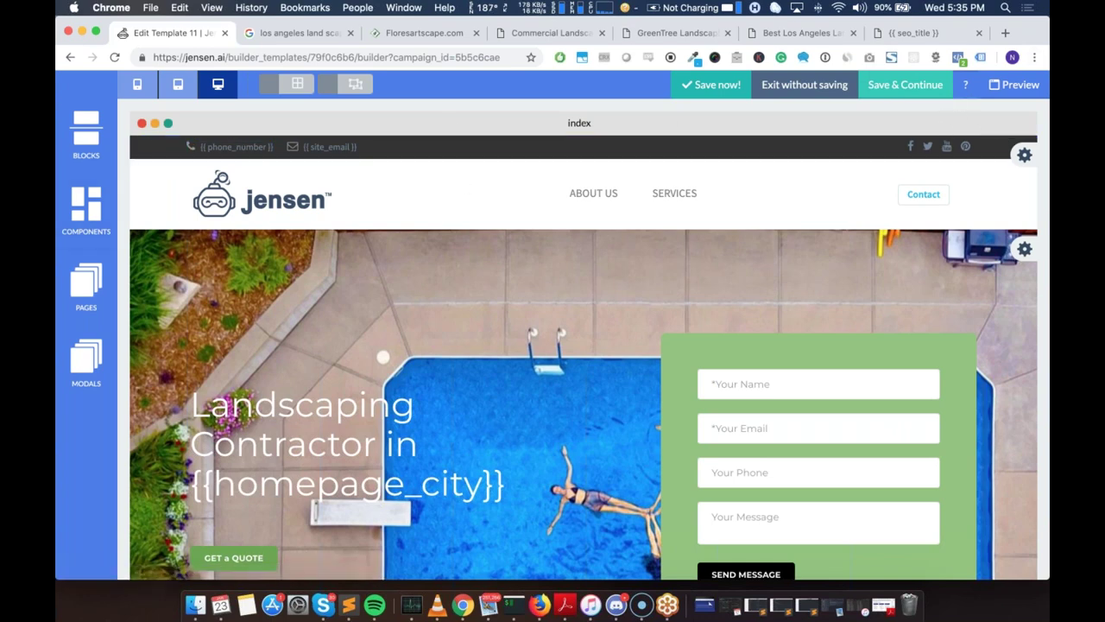
pyautogui.click(229, 151)
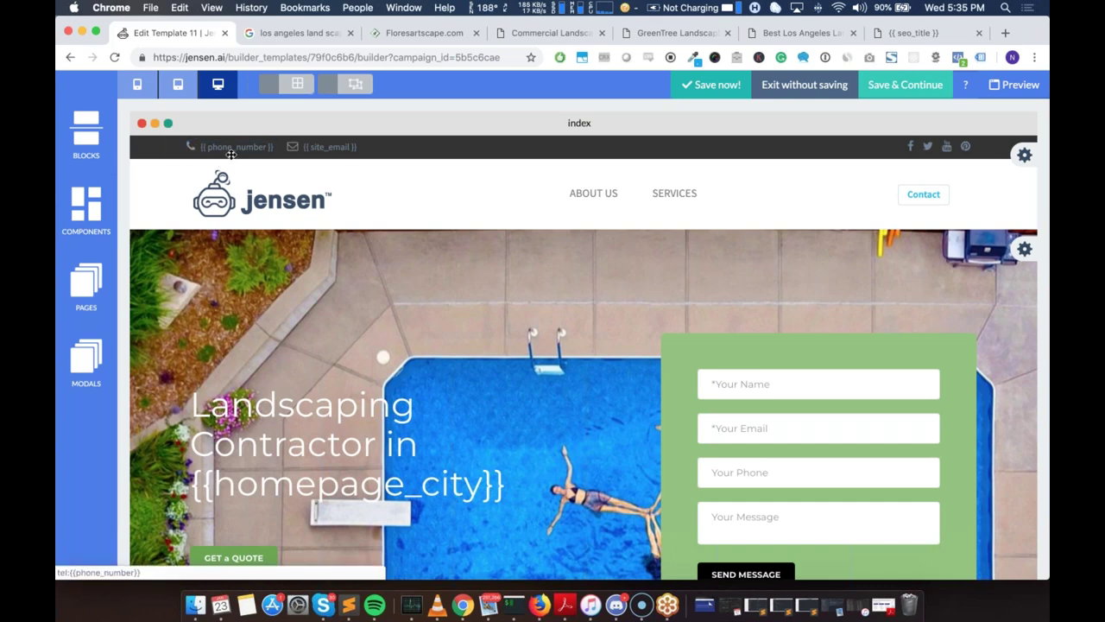
pyautogui.moveTo(262, 158); pyautogui.dragTo(345, 181)
pyautogui.click(337, 151)
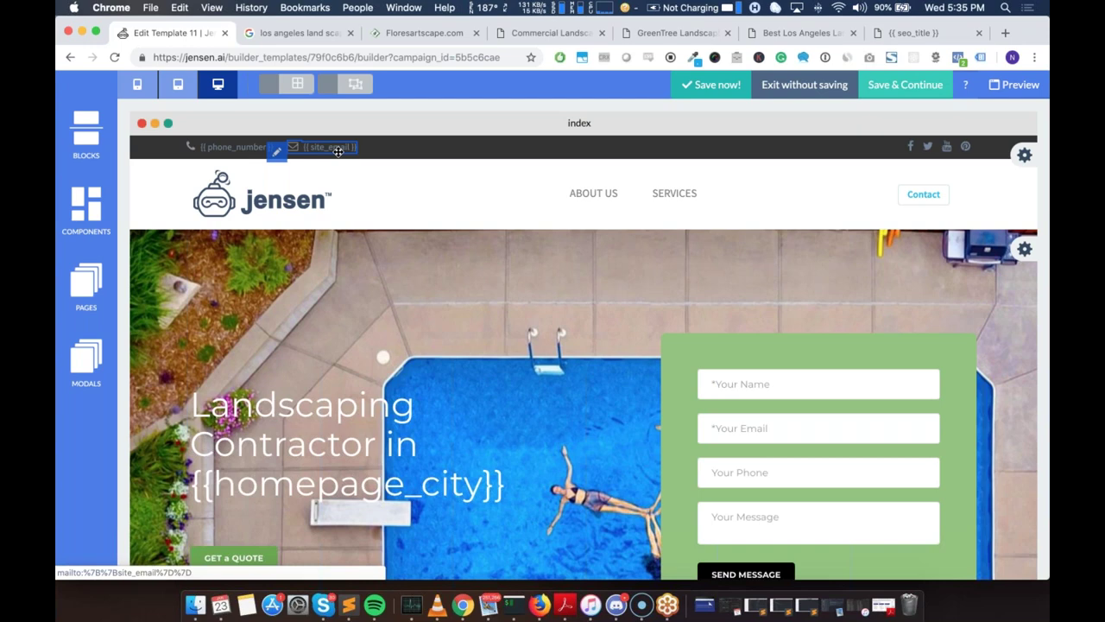
pyautogui.moveTo(337, 151); pyautogui.dragTo(328, 169)
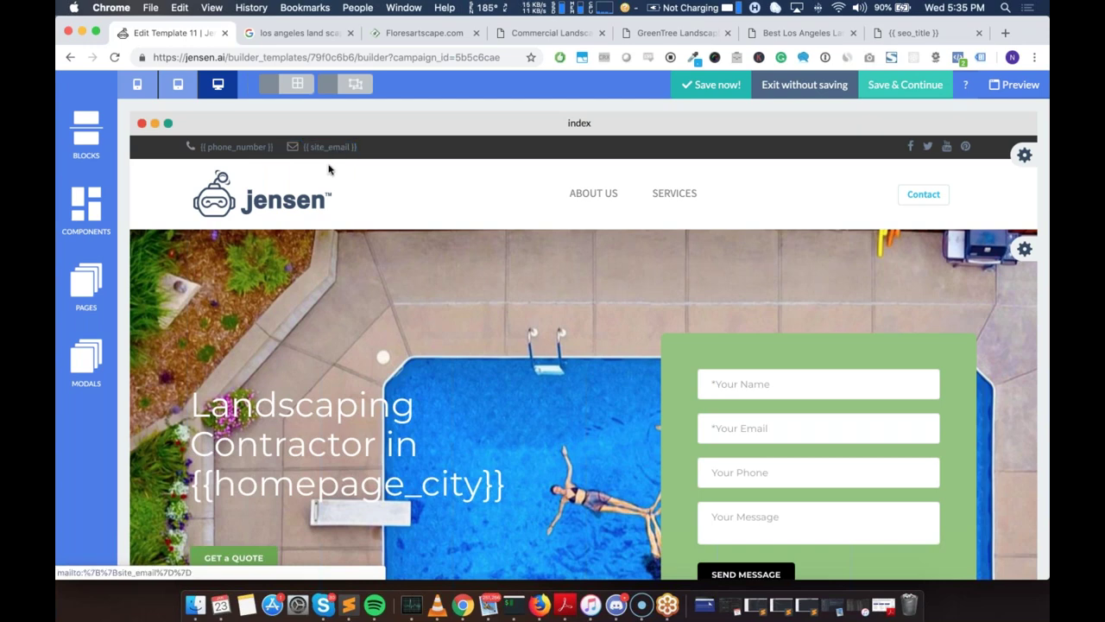
pyautogui.click(332, 162)
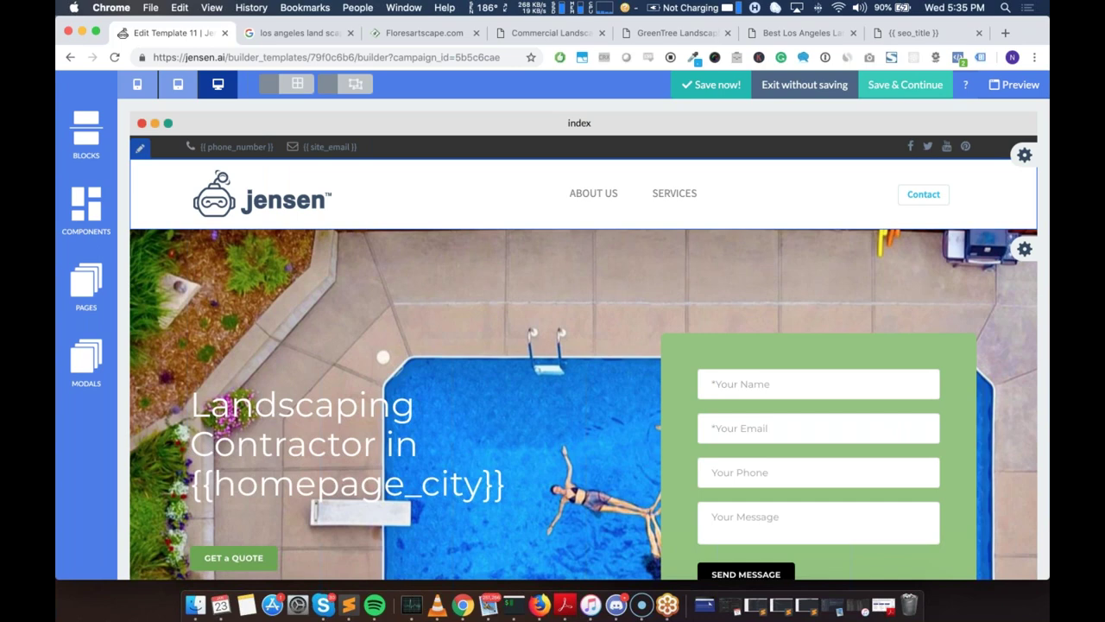
pyautogui.scroll(-2, 415, 389)
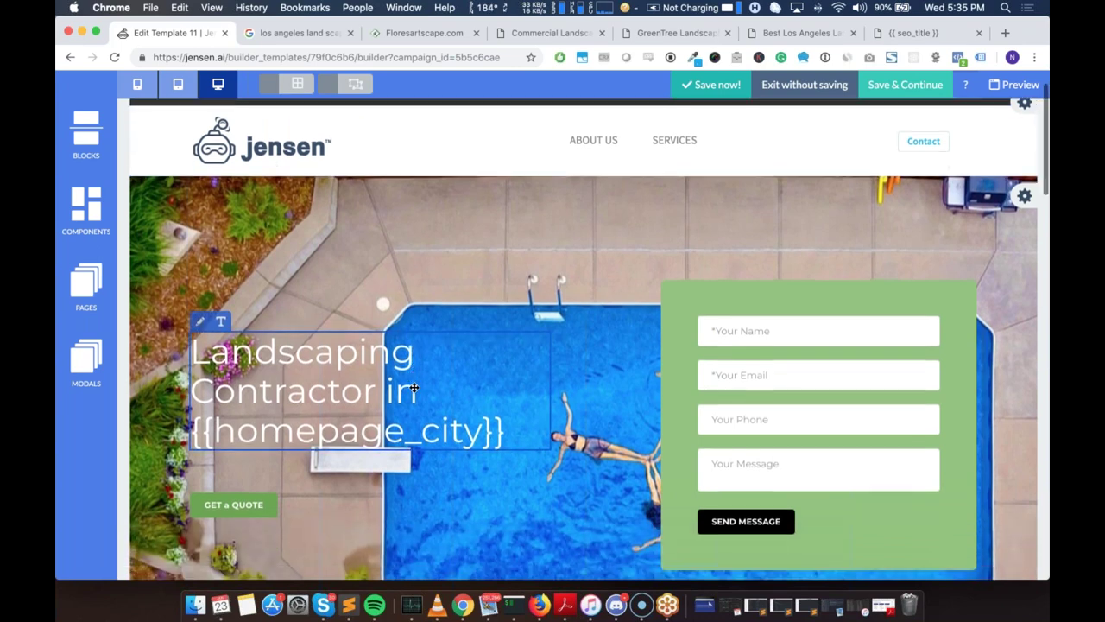
pyautogui.scroll(2, 415, 389)
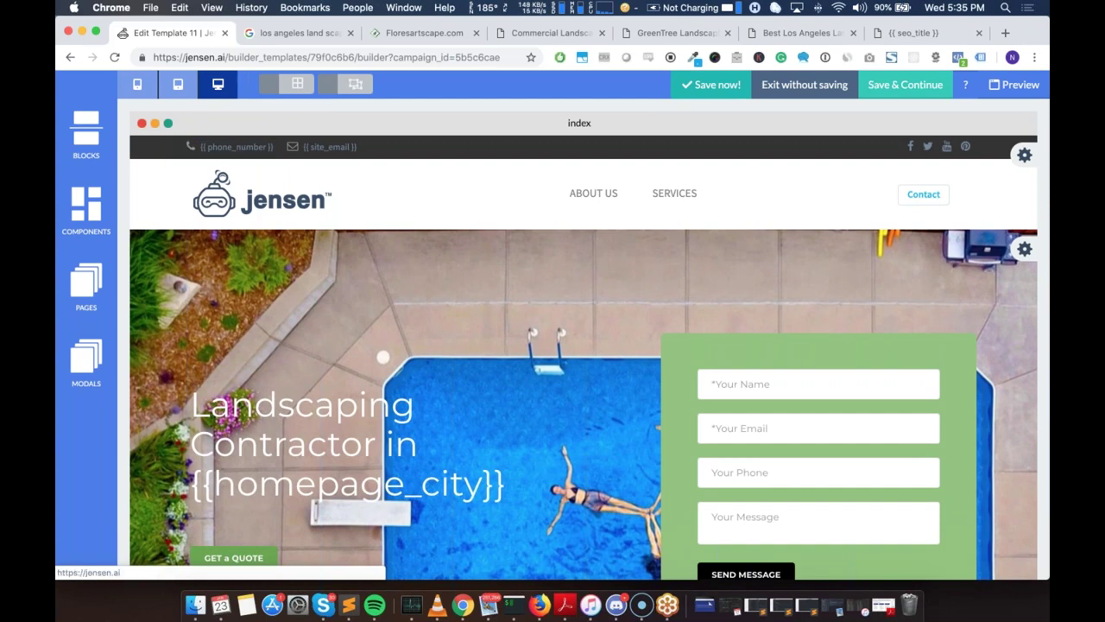
pyautogui.click(965, 84)
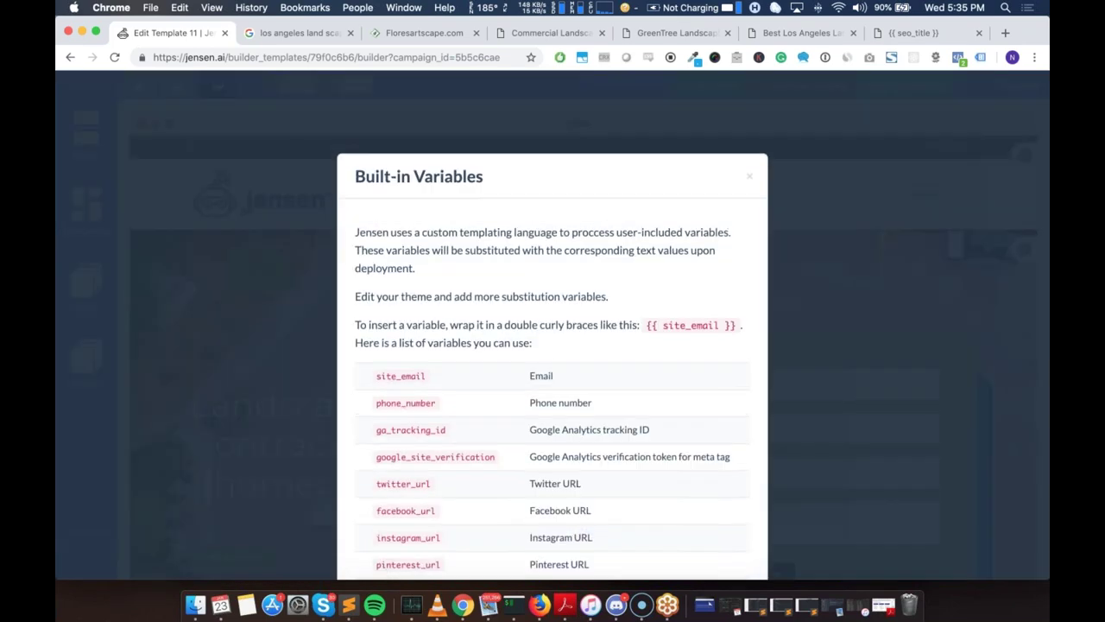
pyautogui.scroll(-2, 378, 371)
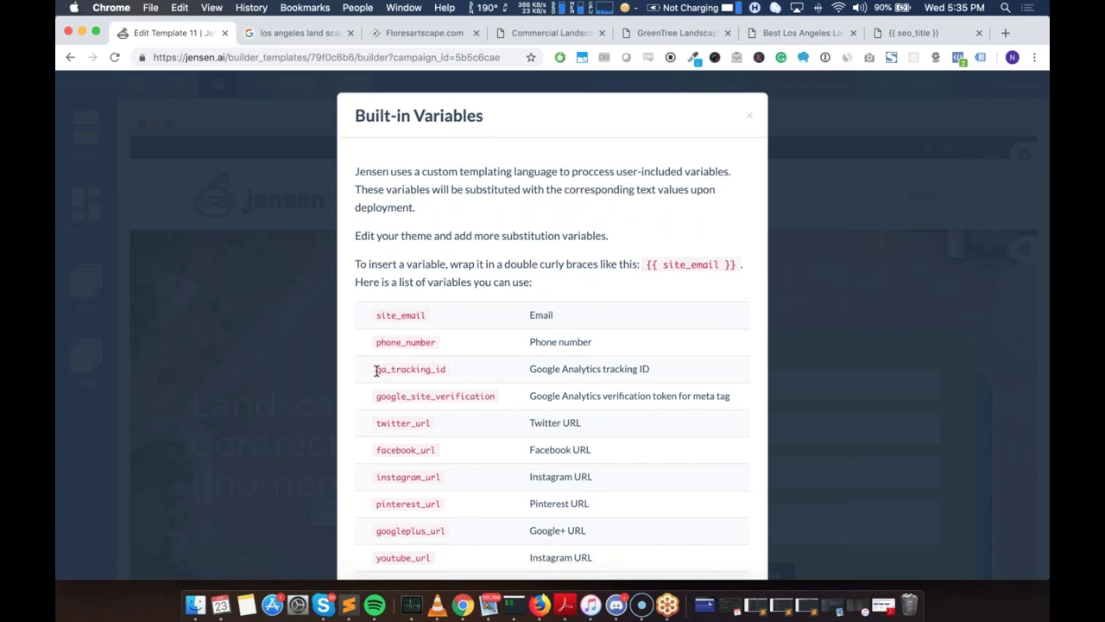
pyautogui.moveTo(377, 371); pyautogui.dragTo(447, 371)
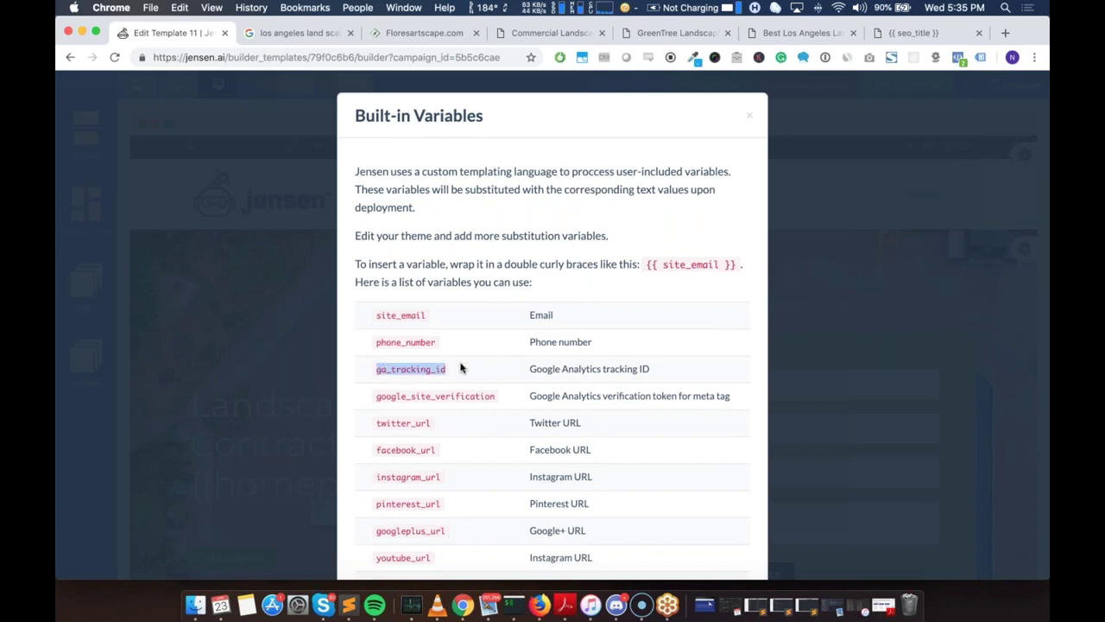
pyautogui.scroll(-6, 421, 371)
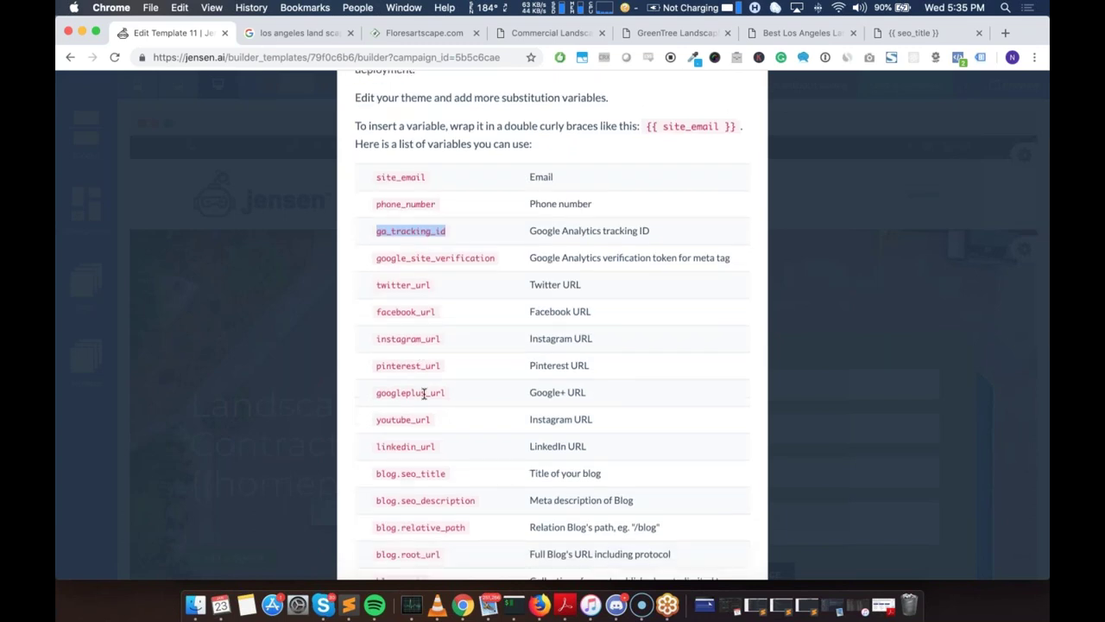
pyautogui.scroll(-2, 424, 393)
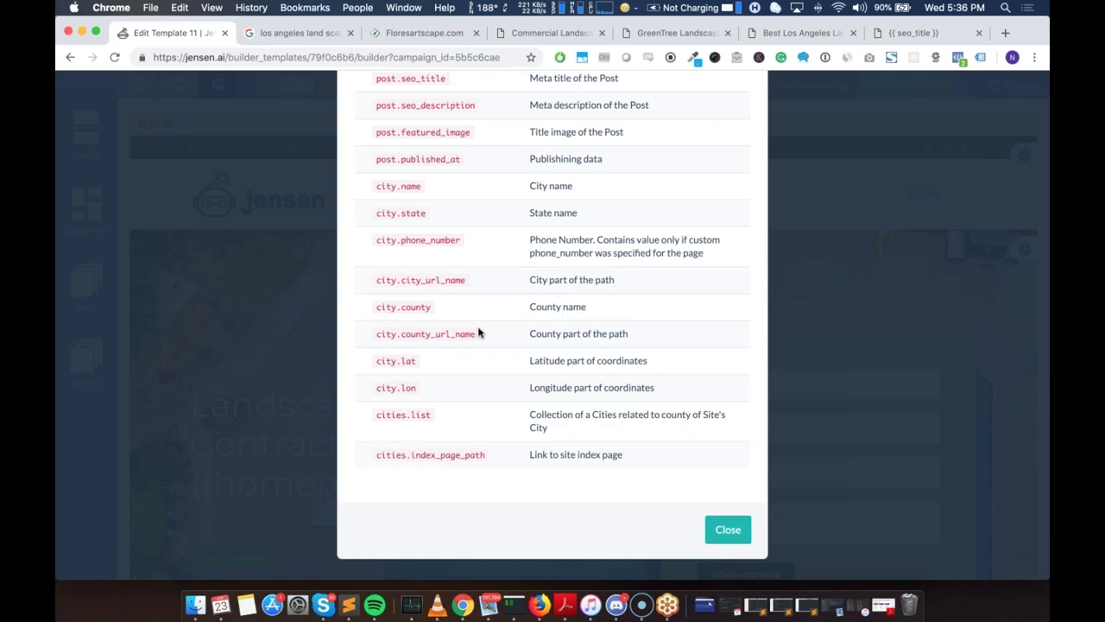
pyautogui.click(263, 308)
pyautogui.scroll(-3, 311, 309)
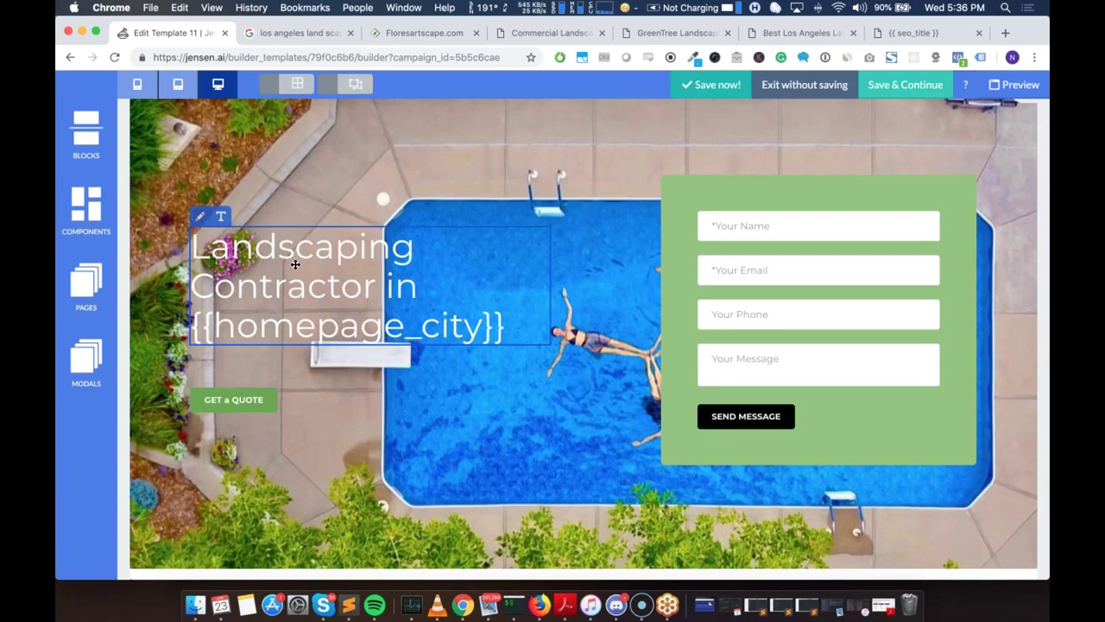
pyautogui.scroll(-1, 362, 300)
pyautogui.scroll(-2, 362, 299)
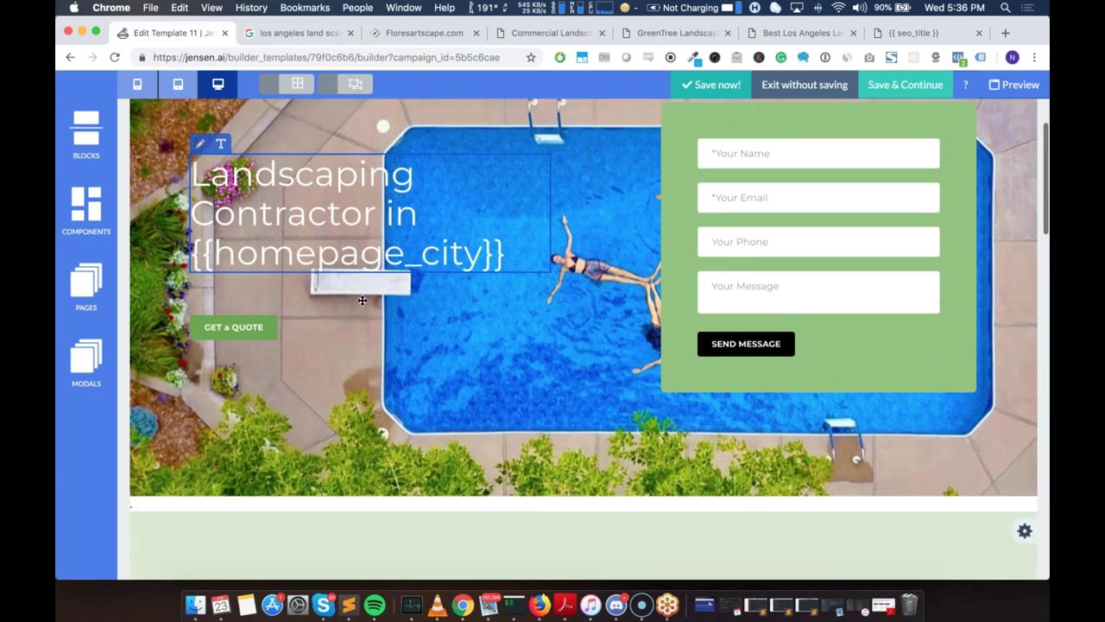
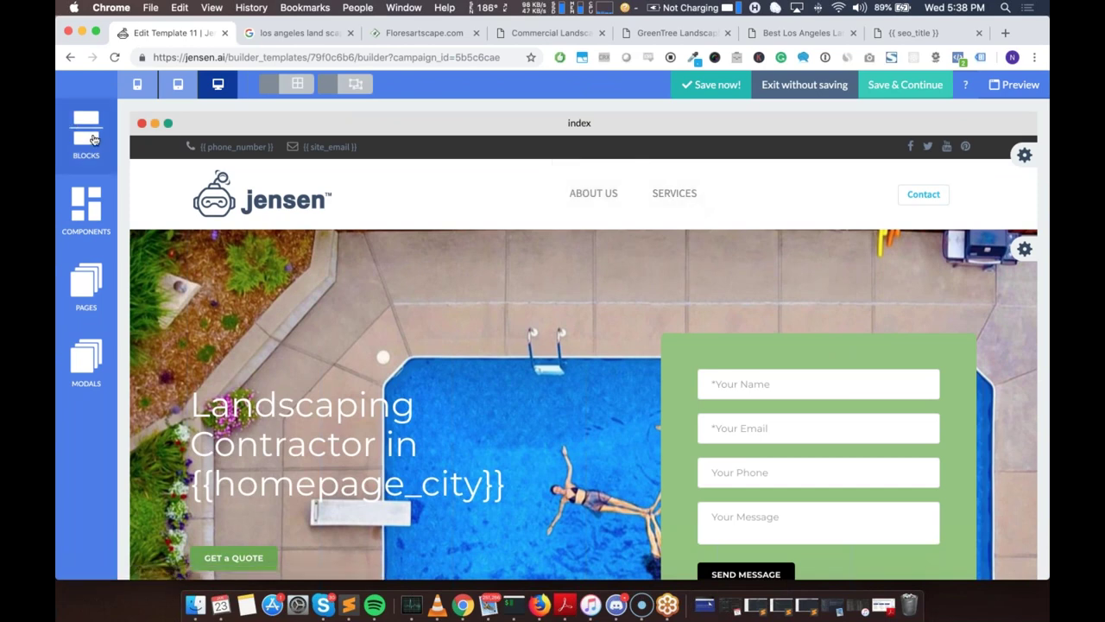
# Show the Pages panel listing the landscaping site's single index page.
pyautogui.click(94, 281)
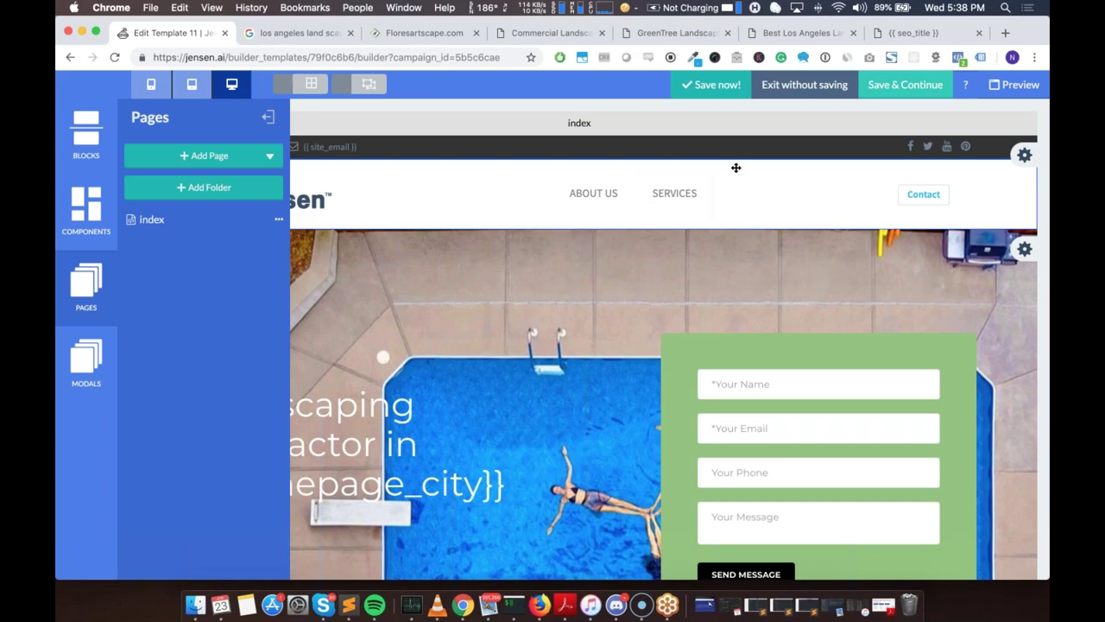
pyautogui.scroll(-10, 736, 168)
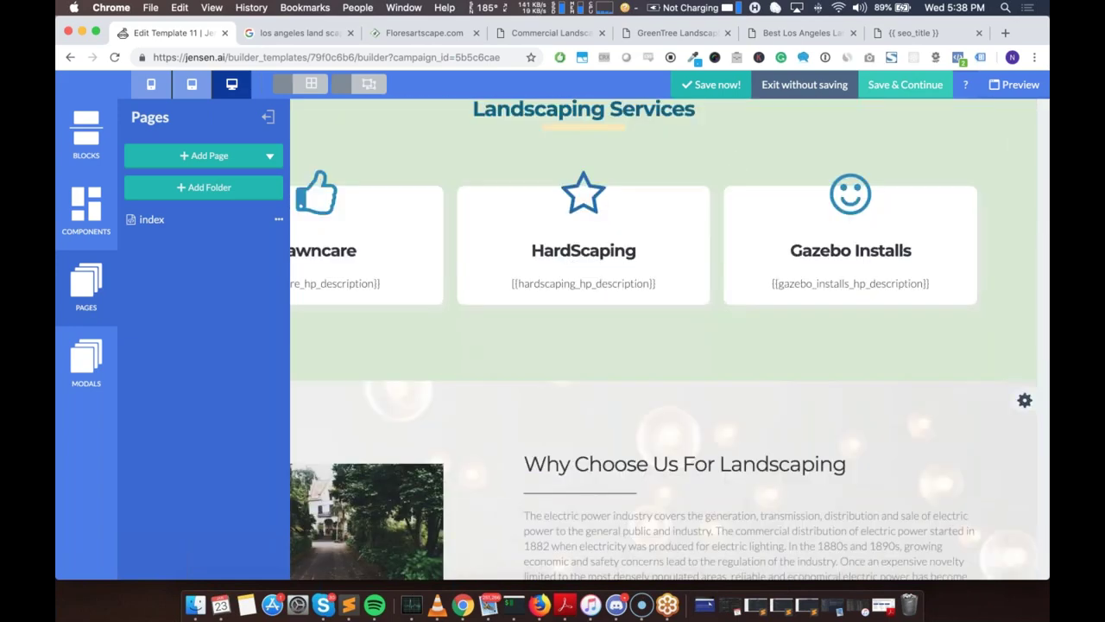
pyautogui.scroll(10, 682, 259)
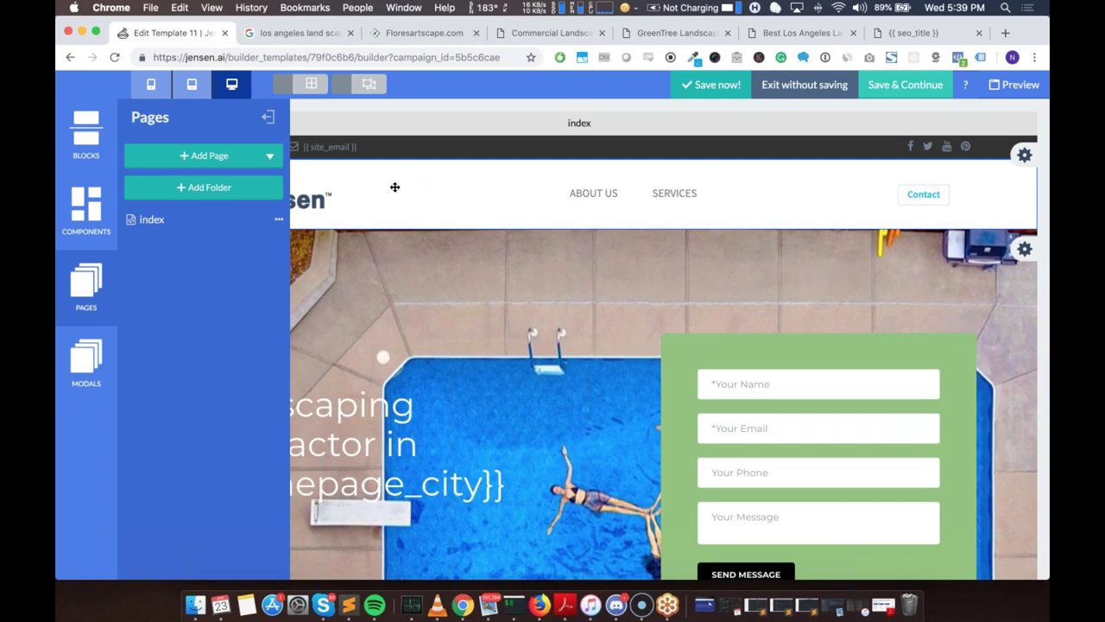
# Add a new page named 'about' to the site.
pyautogui.click(207, 155)
pyautogui.click(470, 336)
pyautogui.write('about')
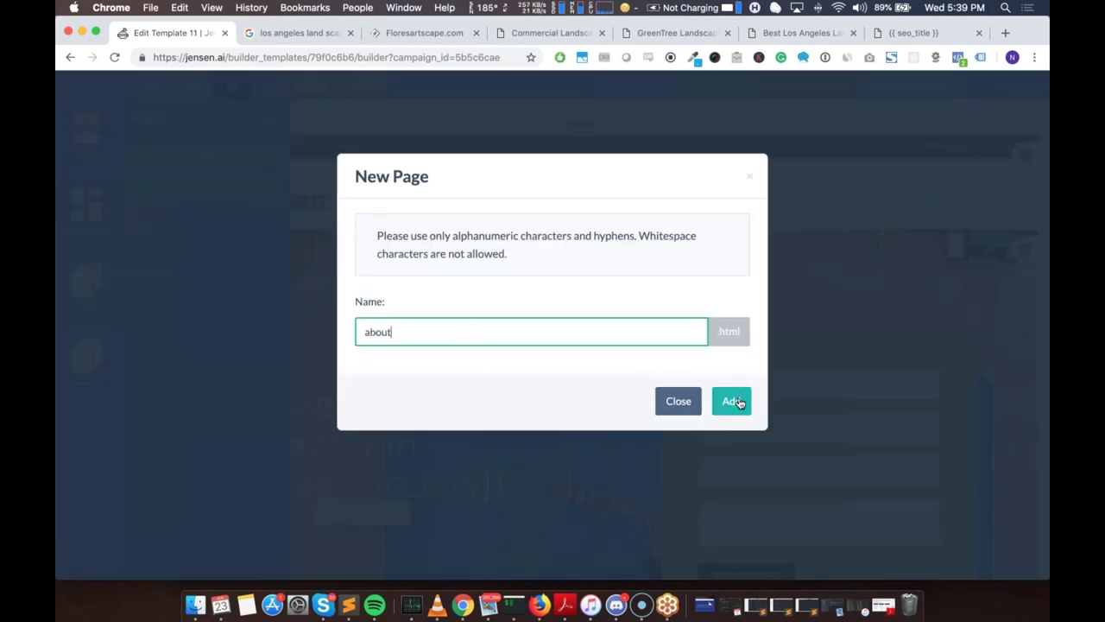
pyautogui.click(739, 401)
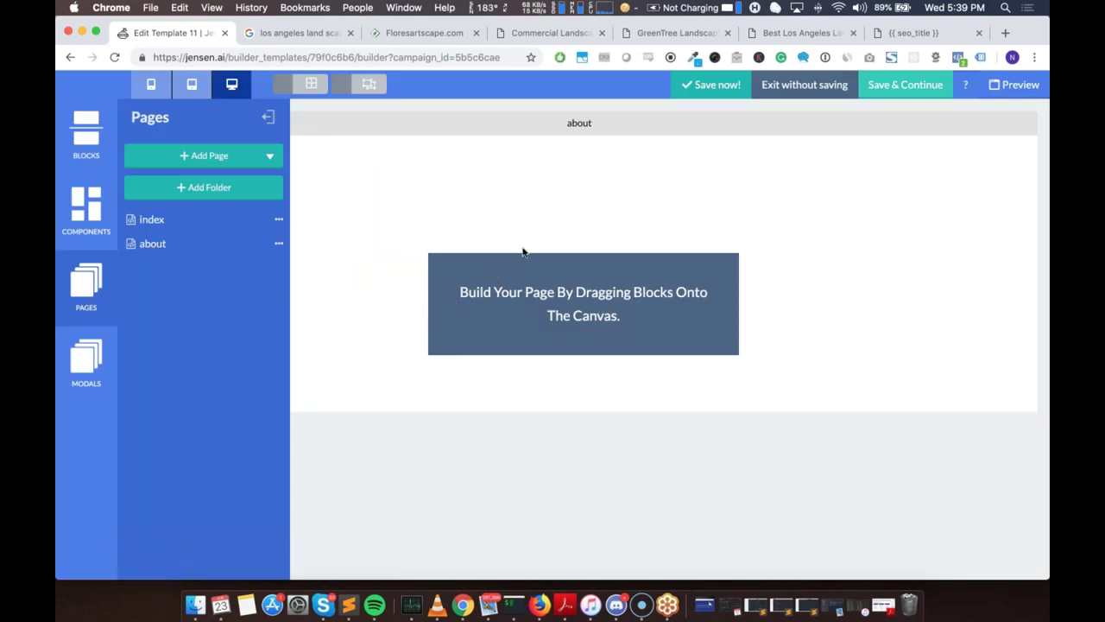
# On index, mark the header block as Global, then switch to the empty about page.
pyautogui.click(152, 220)
pyautogui.click(267, 116)
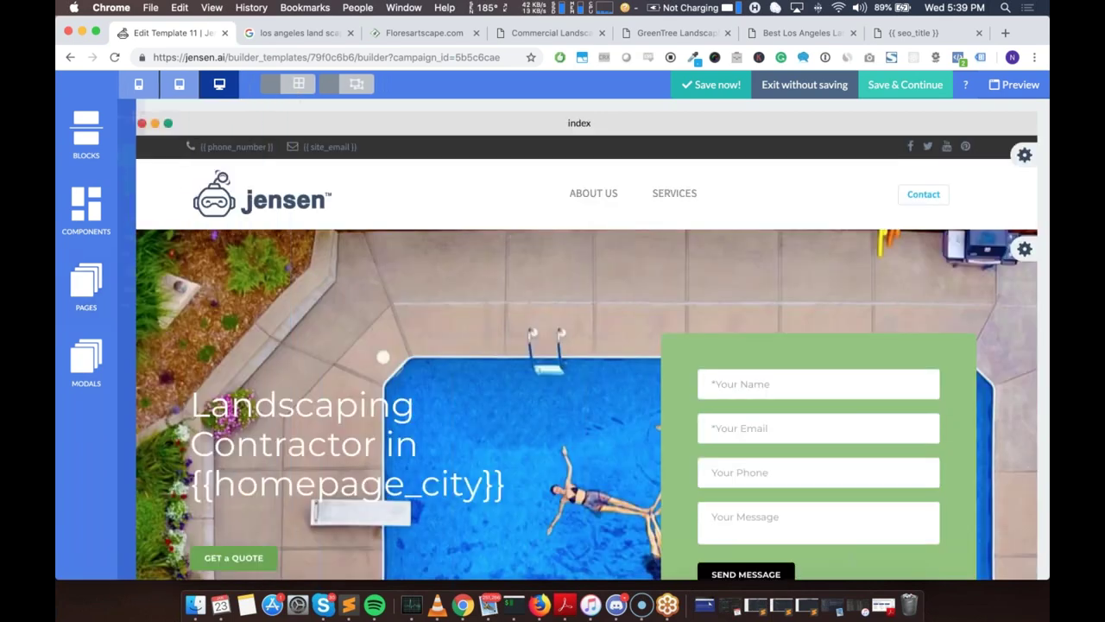
pyautogui.moveTo(1008, 160)
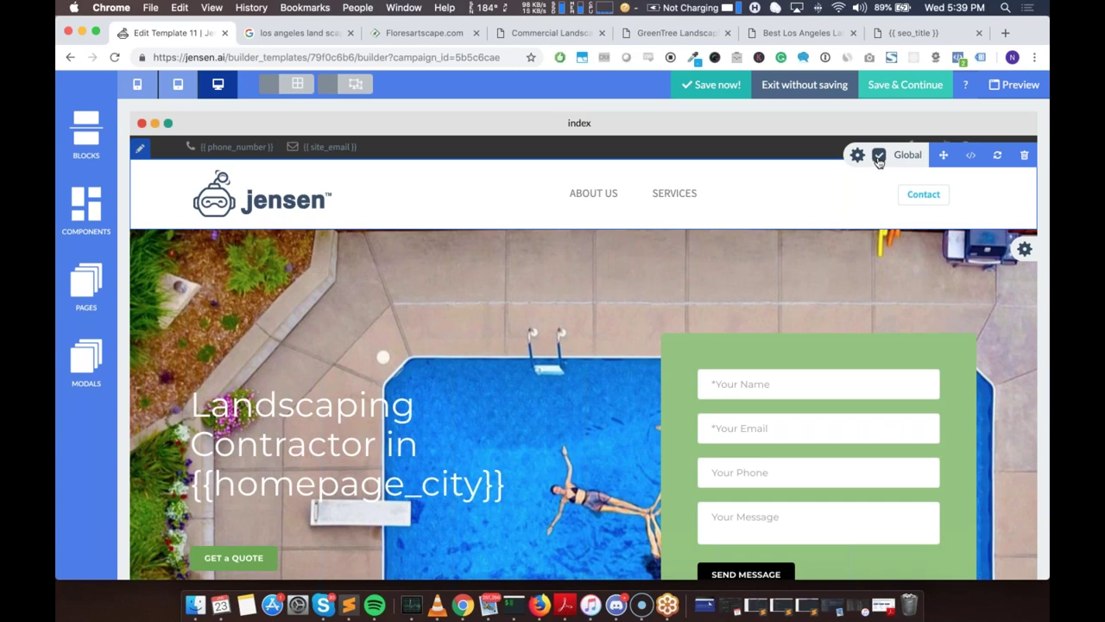
pyautogui.click(878, 157)
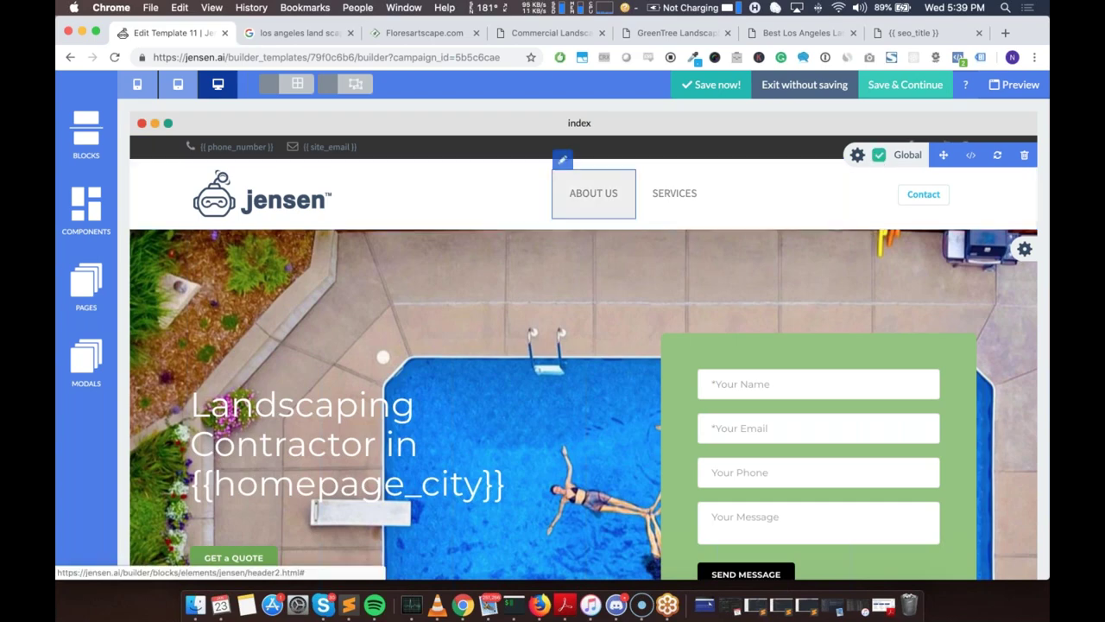
pyautogui.scroll(-1, 593, 193)
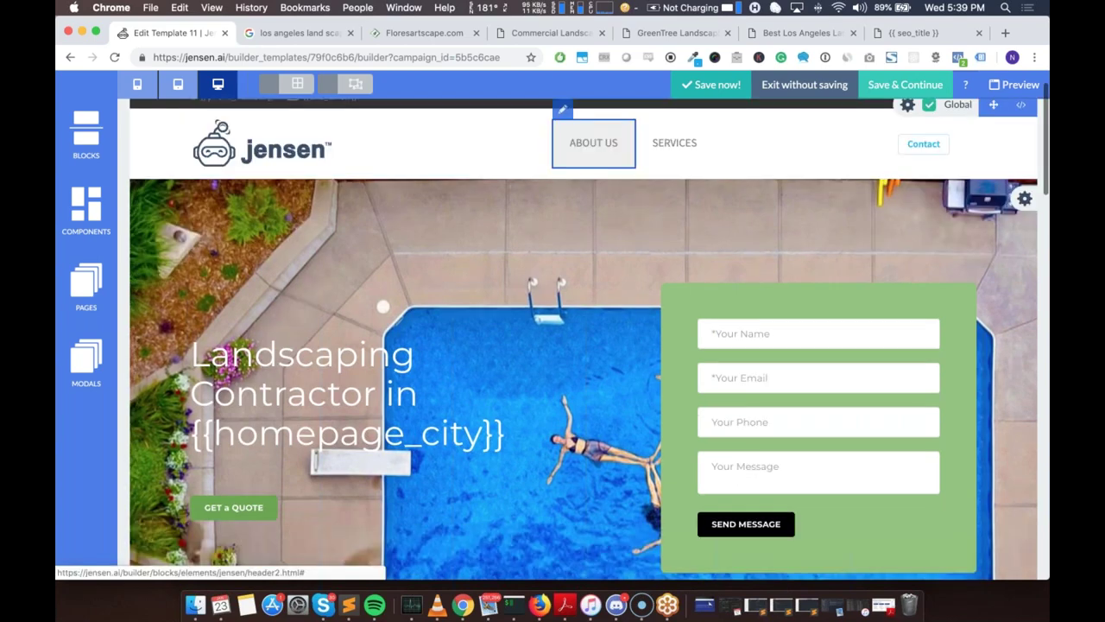
pyautogui.scroll(-15, 594, 146)
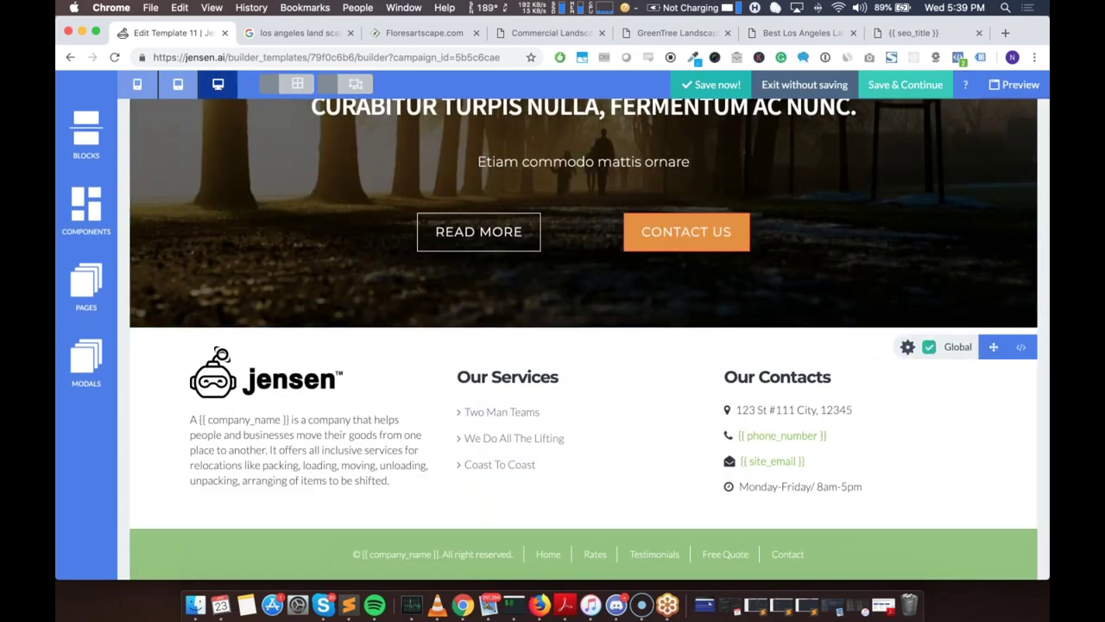
pyautogui.click(87, 284)
pyautogui.click(153, 245)
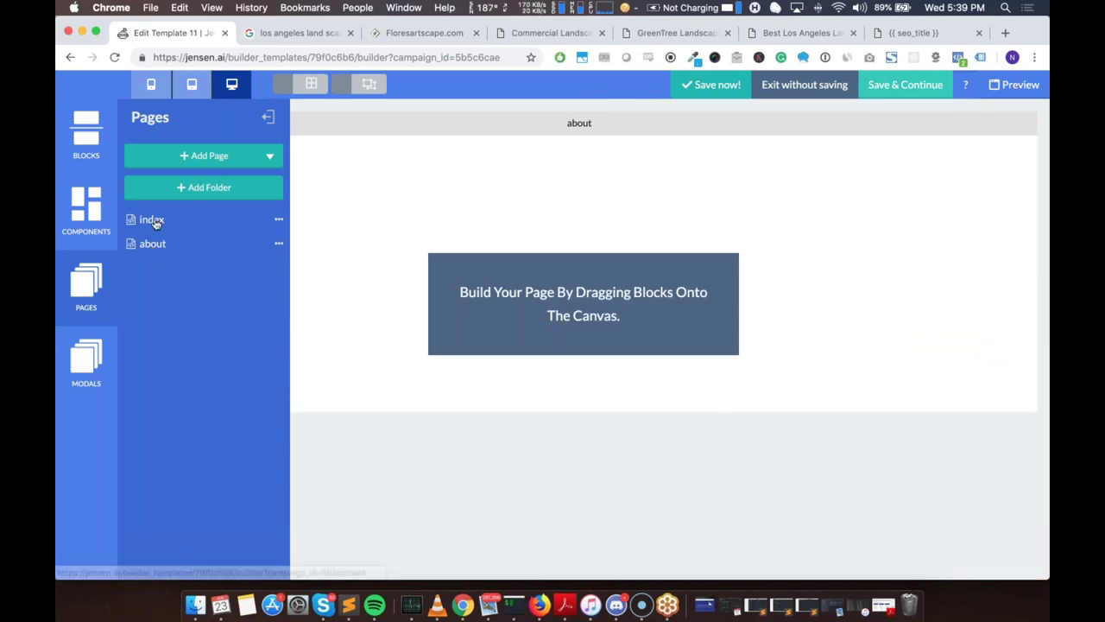
# Delete the empty about page from the index page's Pages panel.
pyautogui.click(153, 223)
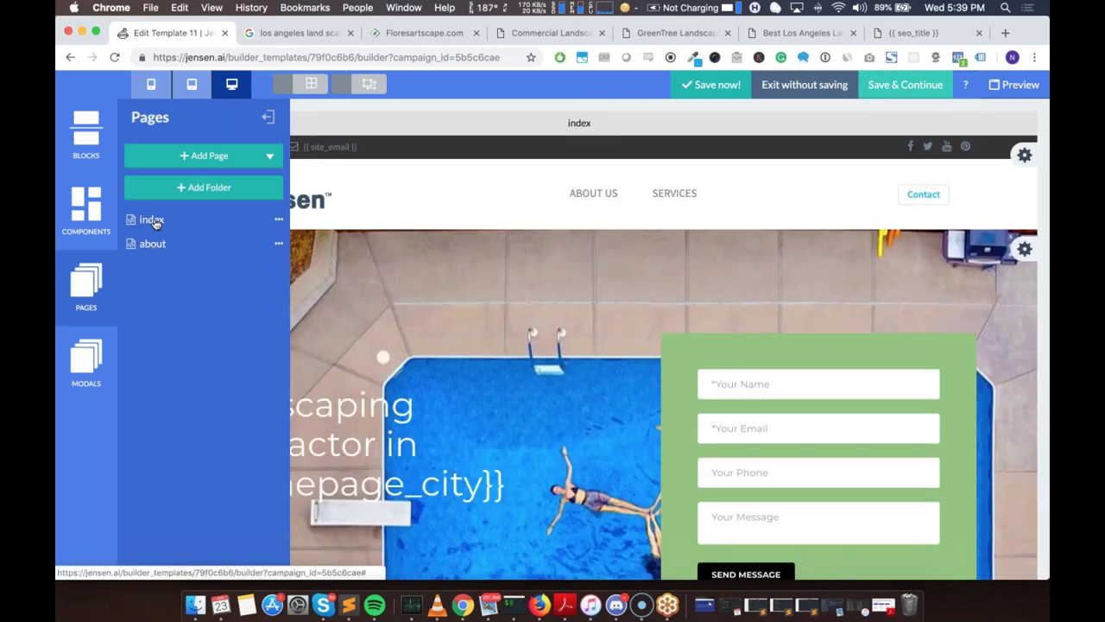
pyautogui.click(278, 243)
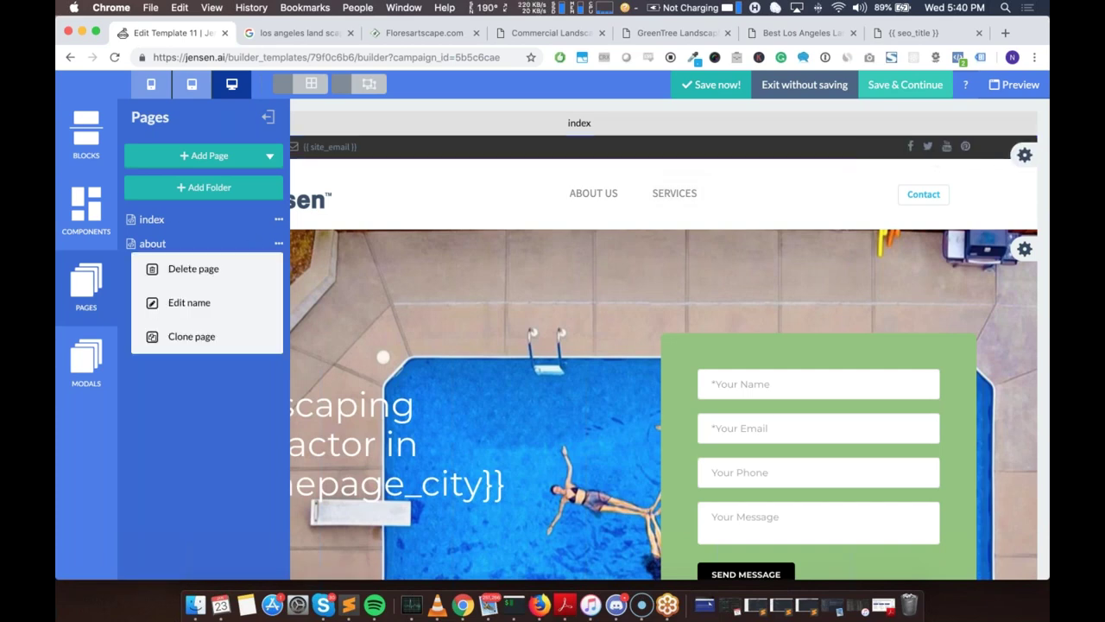
pyautogui.click(229, 282)
pyautogui.click(628, 256)
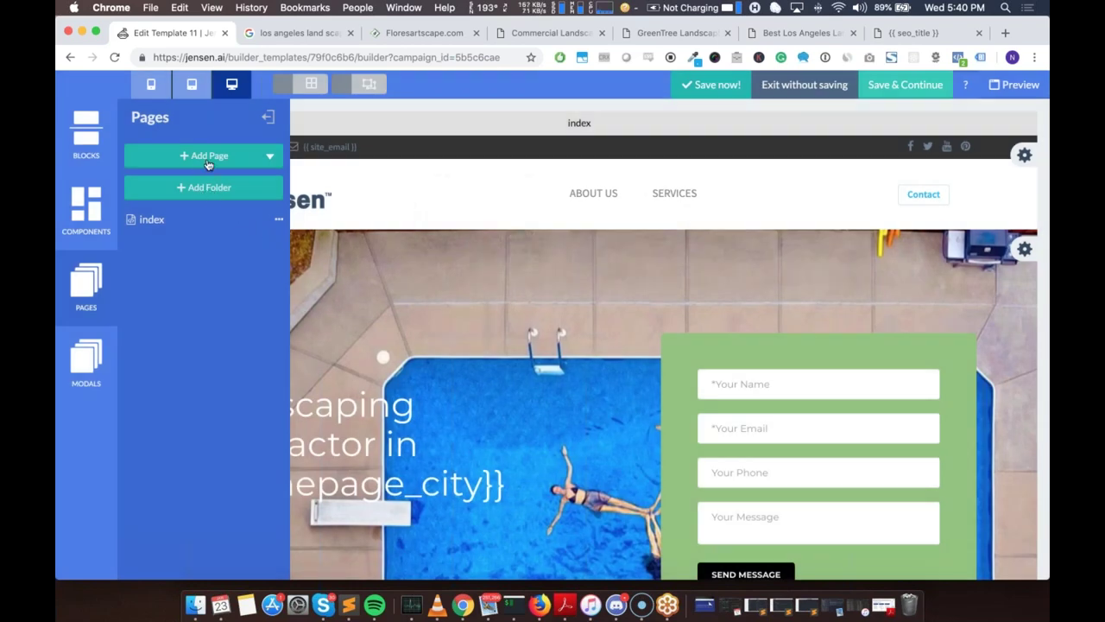
# Re-add the 'about' page and compare it with index to confirm the shared header and footer.
pyautogui.click(190, 157)
pyautogui.click(399, 331)
pyautogui.write('about')
pyautogui.click(746, 404)
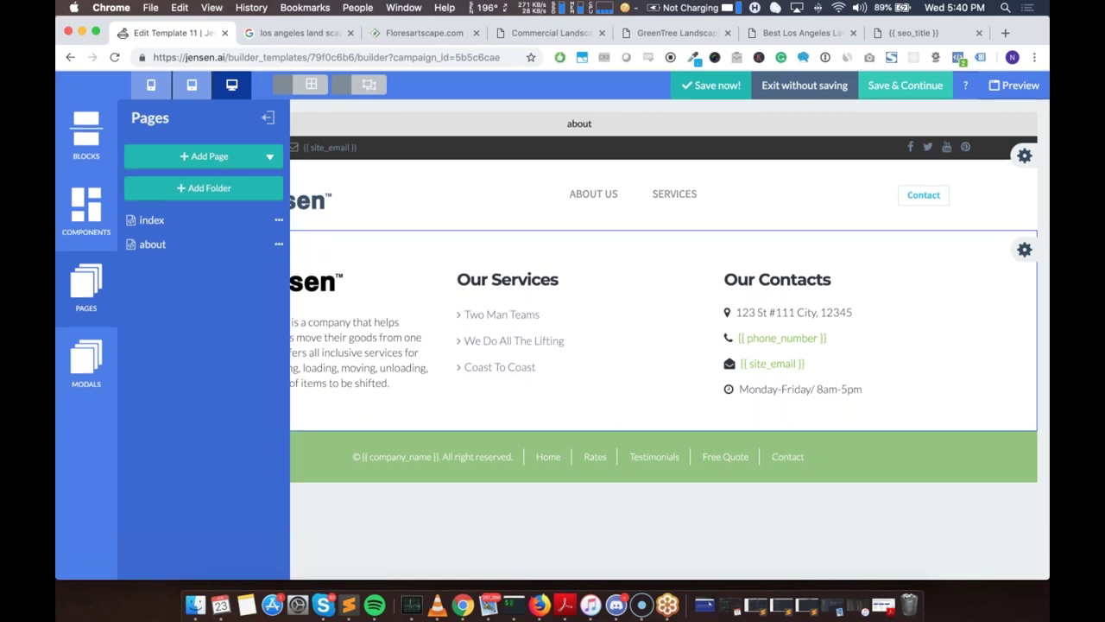
pyautogui.click(153, 220)
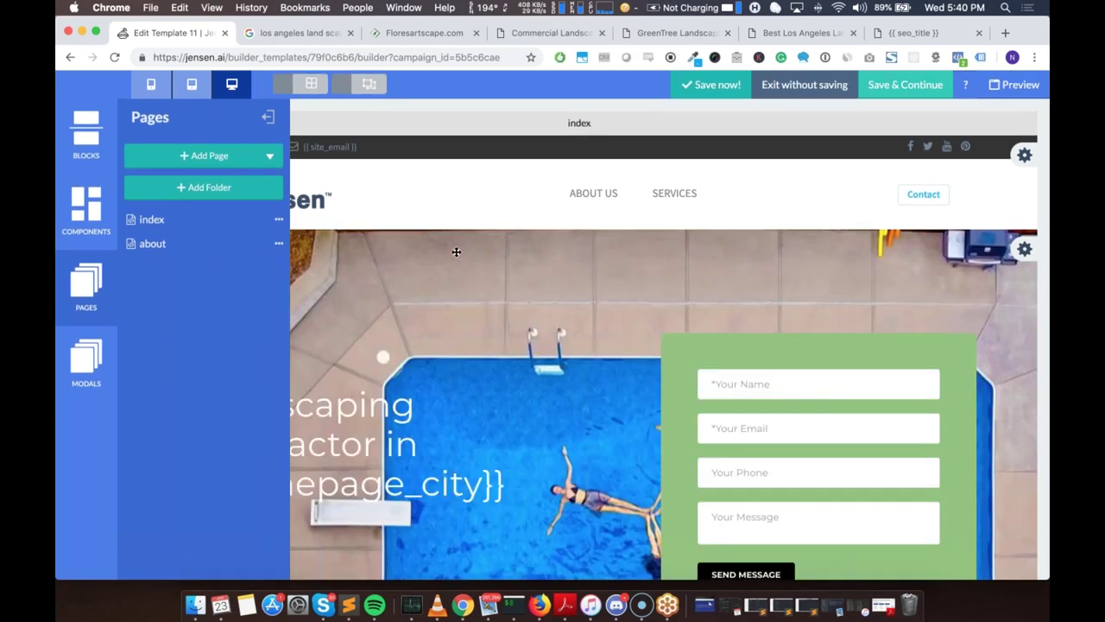
pyautogui.click(151, 247)
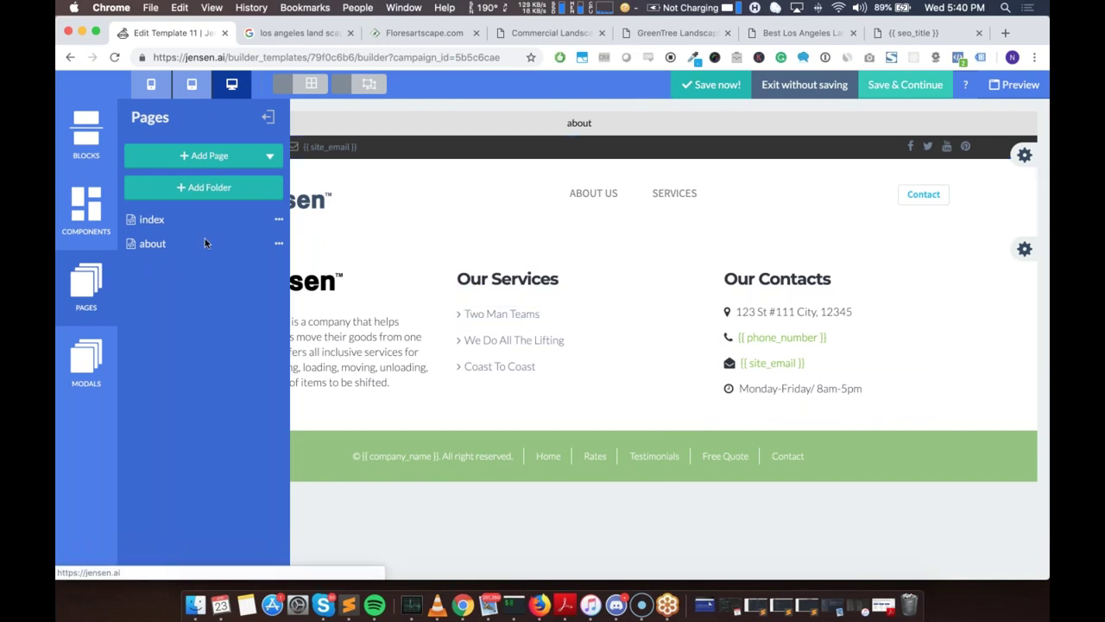
pyautogui.click(163, 219)
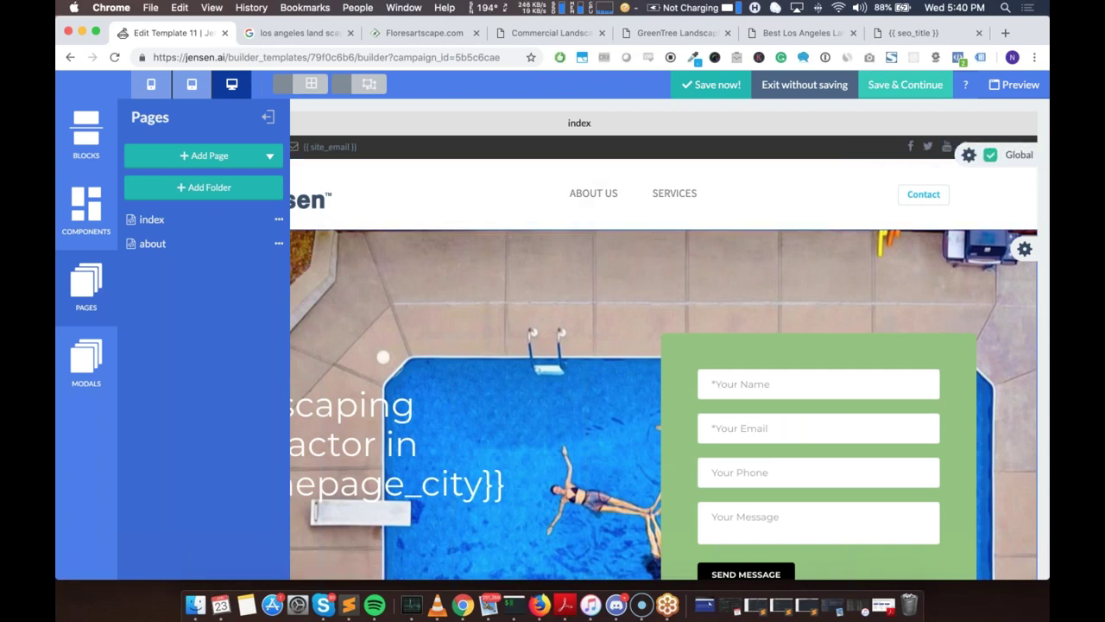
pyautogui.click(154, 247)
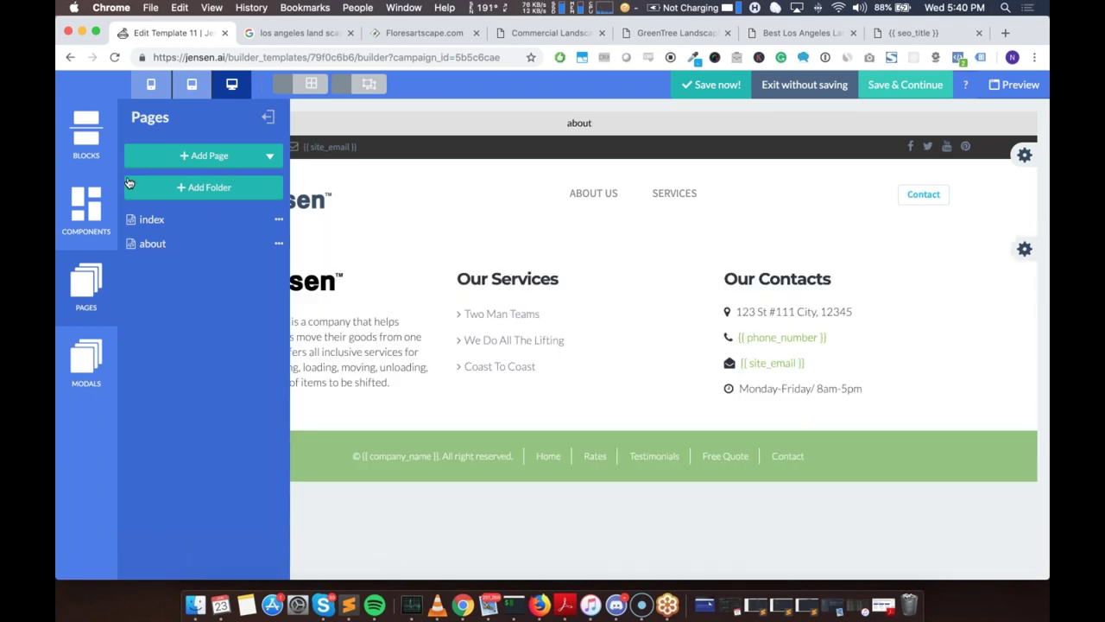
# Drag the Get in Touch block from the Contact category below the about page's header.
pyautogui.click(86, 136)
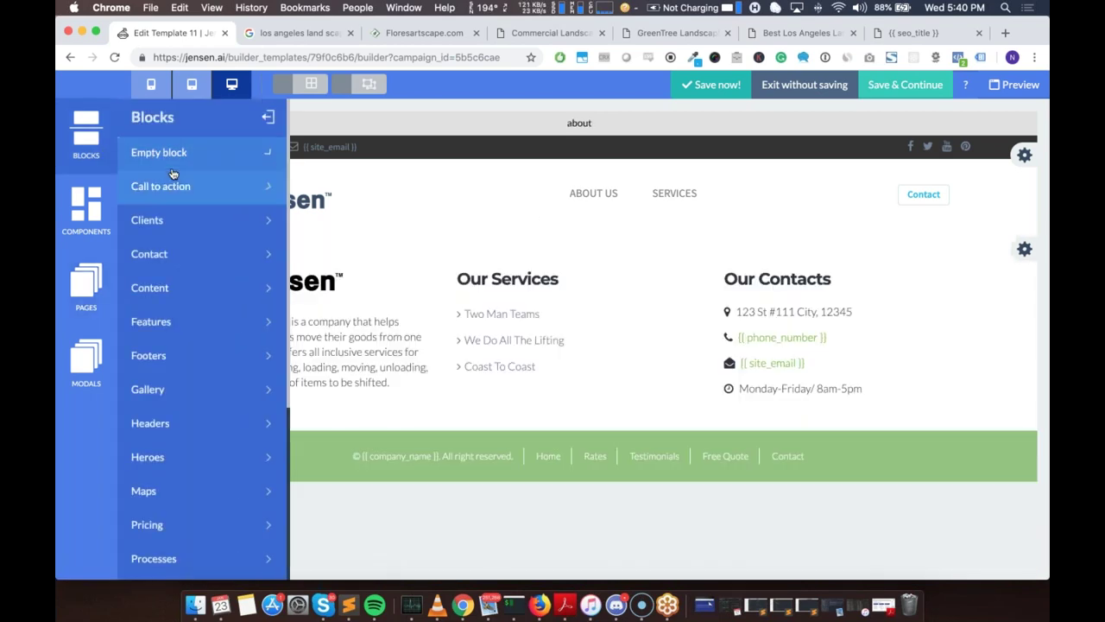
pyautogui.click(267, 119)
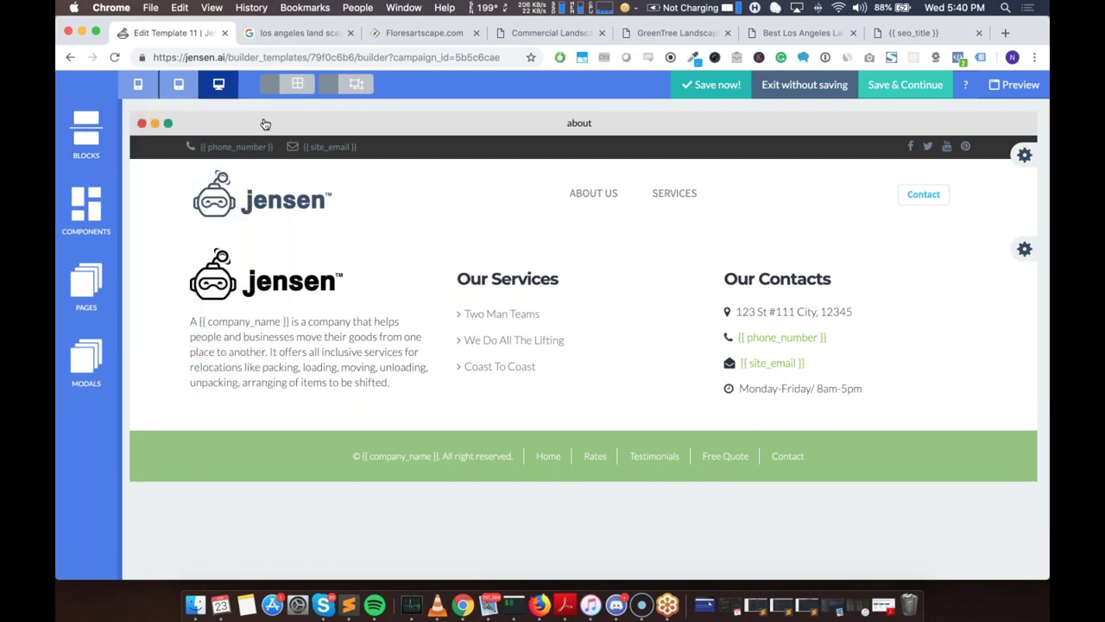
pyautogui.click(86, 136)
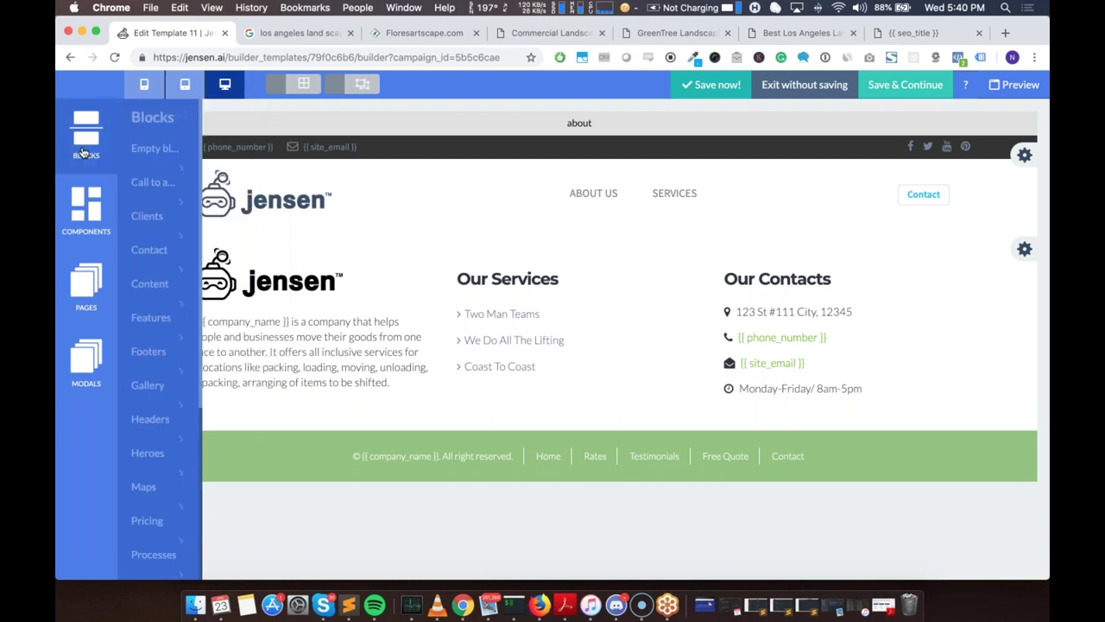
pyautogui.click(192, 244)
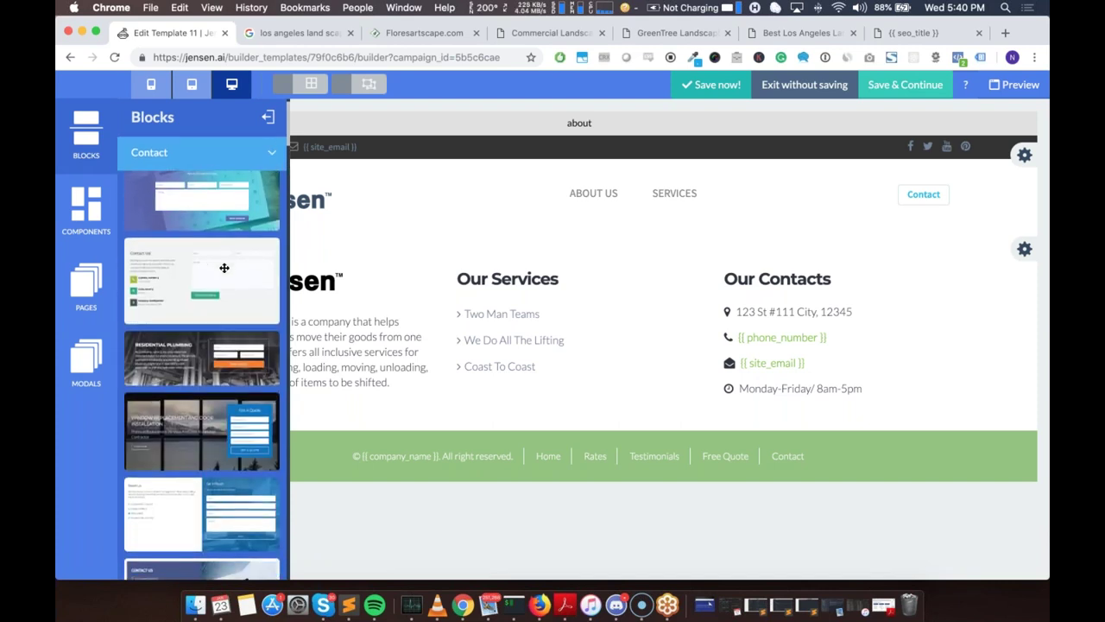
pyautogui.scroll(-3, 220, 269)
pyautogui.scroll(-1, 219, 270)
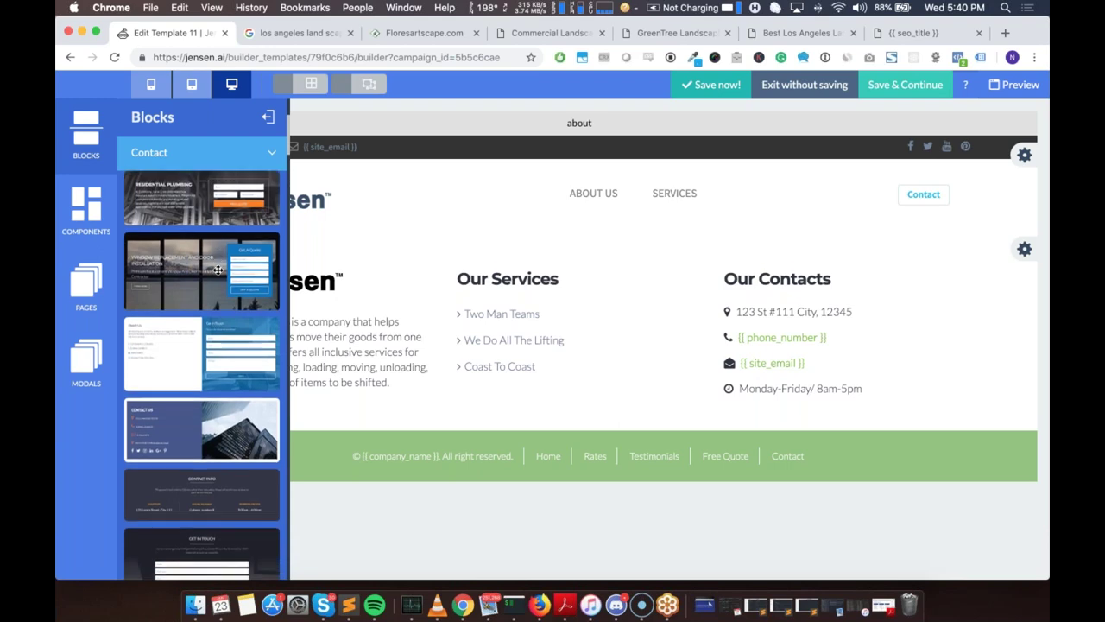
pyautogui.scroll(-1, 223, 348)
pyautogui.scroll(-4, 223, 348)
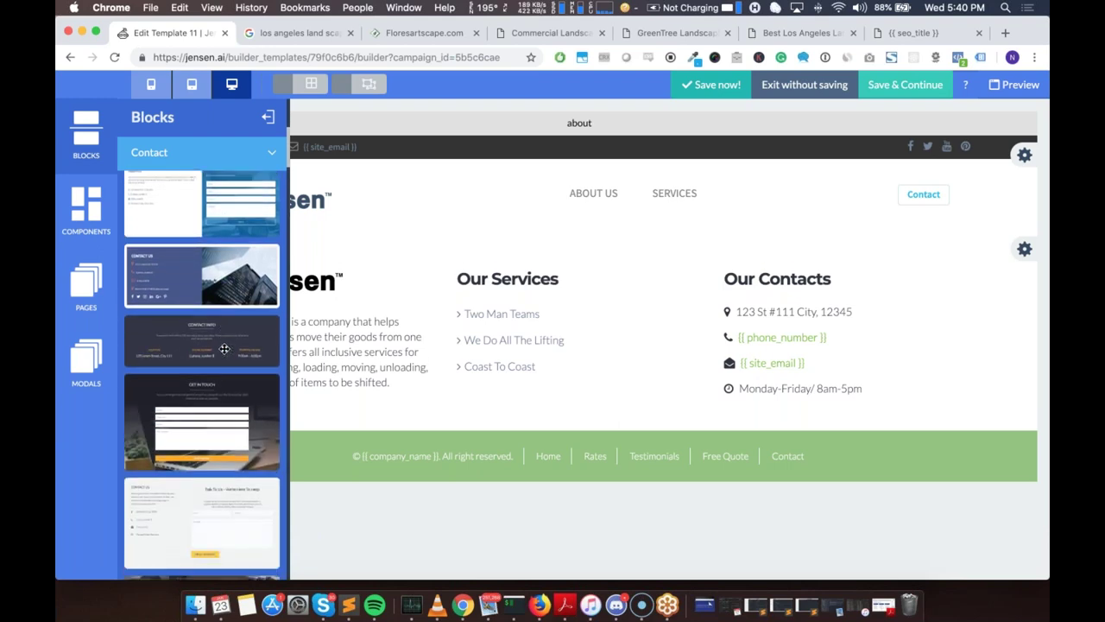
pyautogui.moveTo(203, 366); pyautogui.dragTo(532, 259)
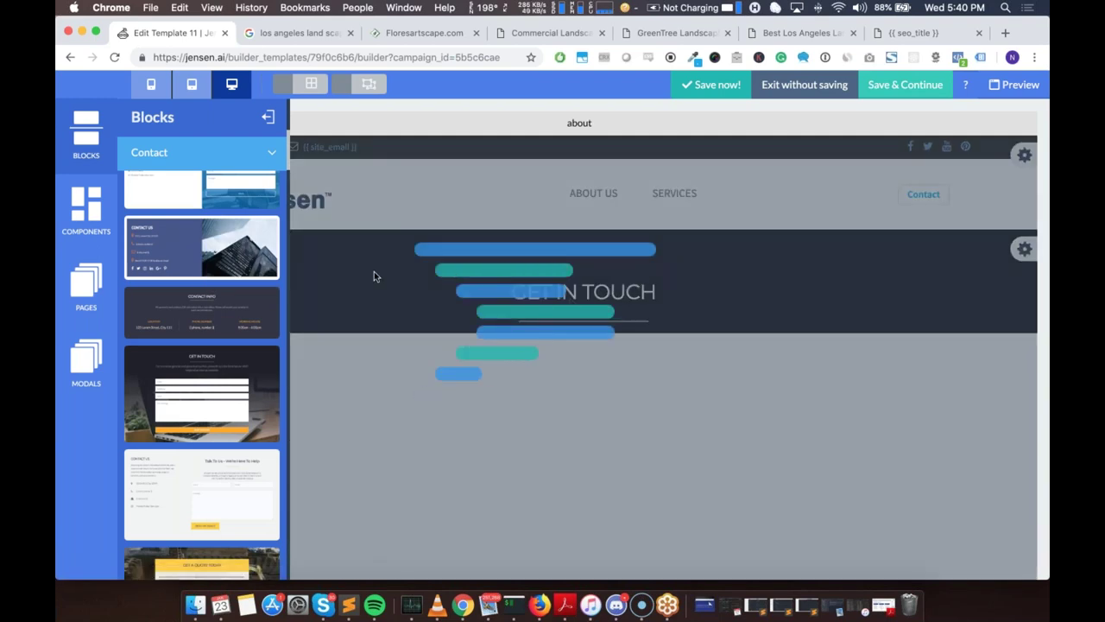
pyautogui.scroll(-5, 254, 350)
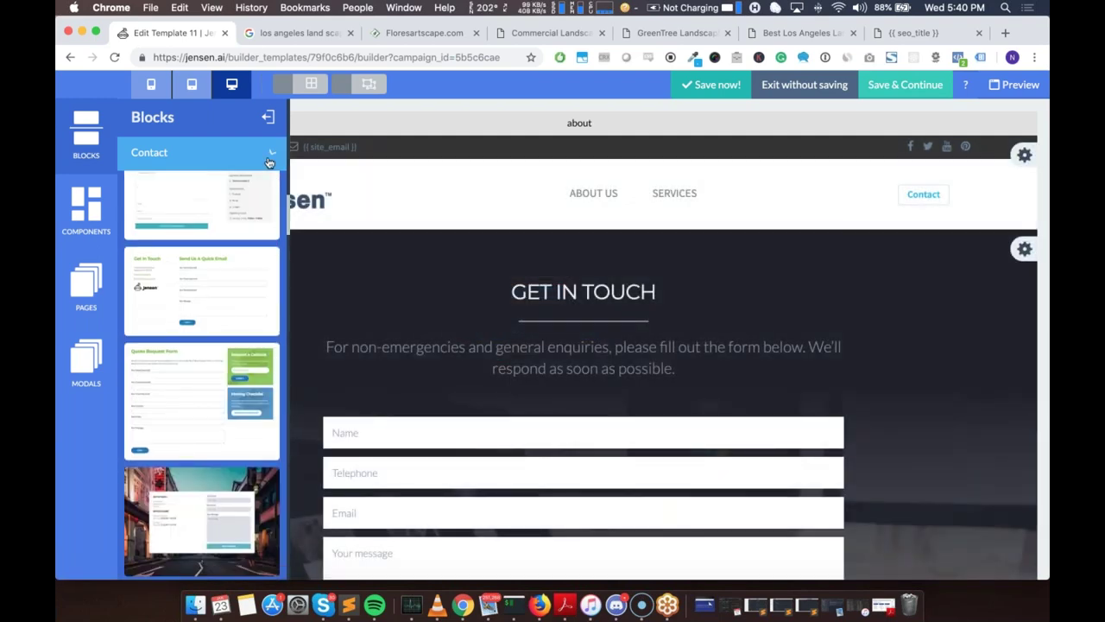
pyautogui.click(270, 153)
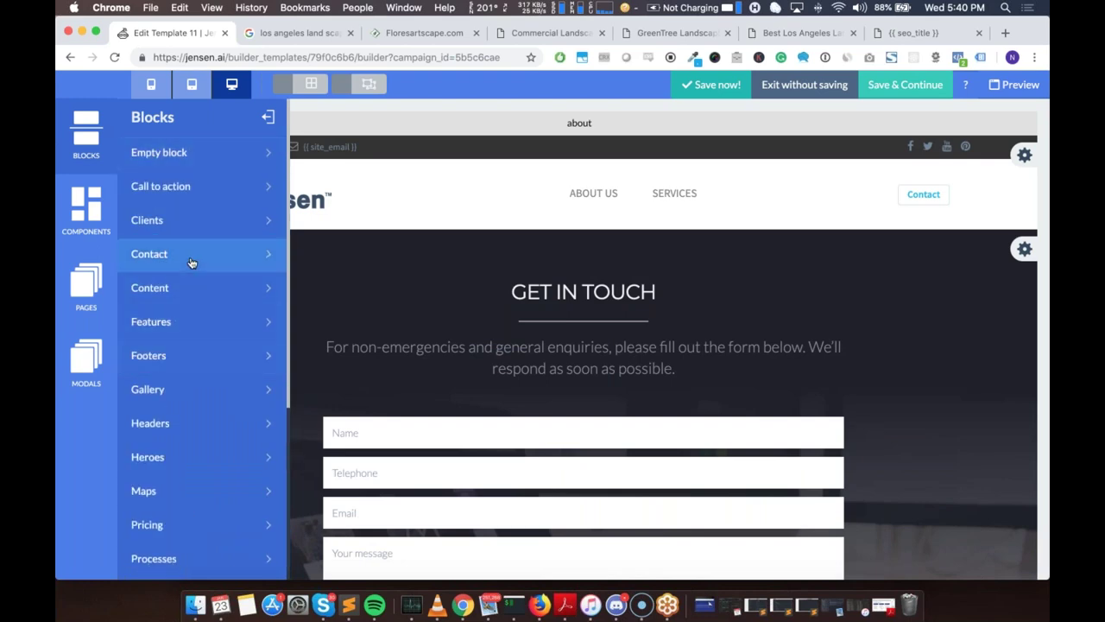
# Add the windmill 'We are Builders of Future' Content block to the about page.
pyautogui.click(186, 290)
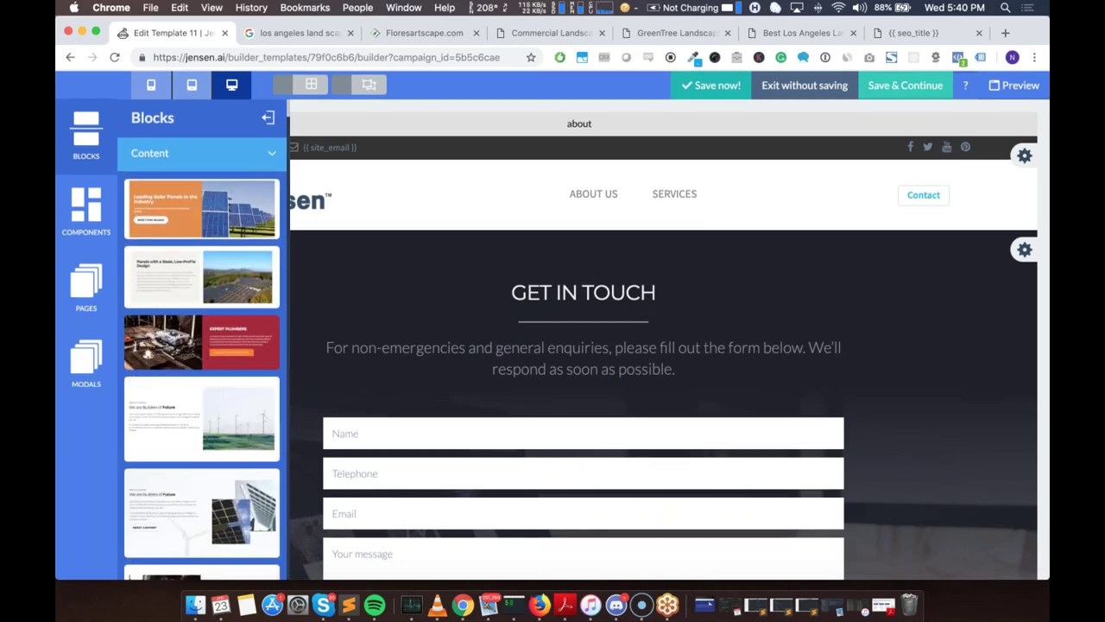
pyautogui.scroll(-3, 219, 308)
pyautogui.scroll(1, 202, 374)
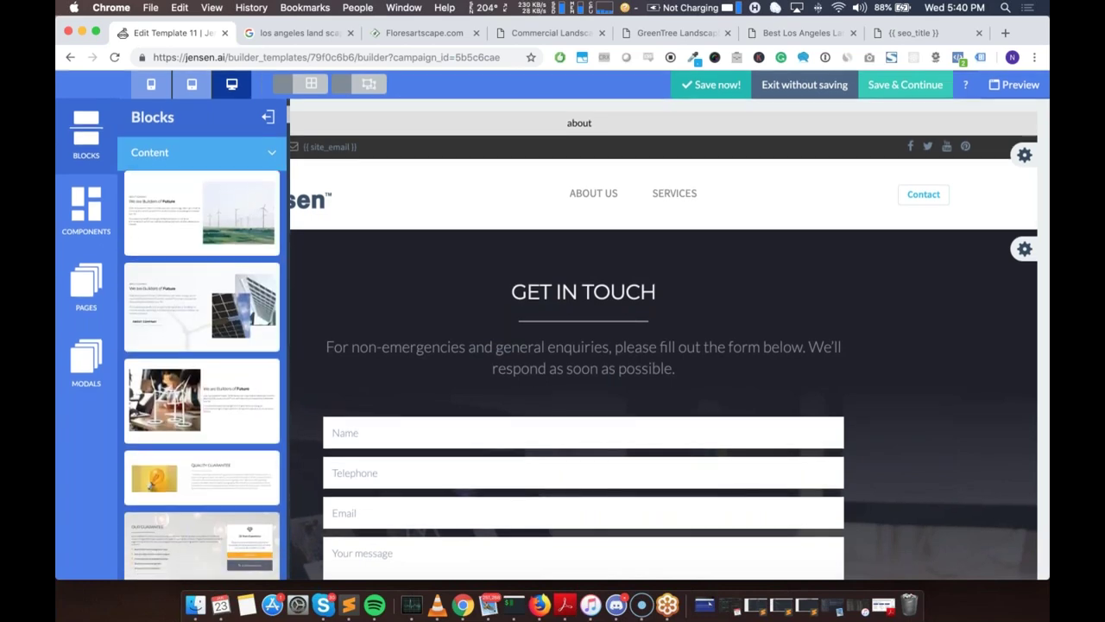
pyautogui.scroll(1, 183, 286)
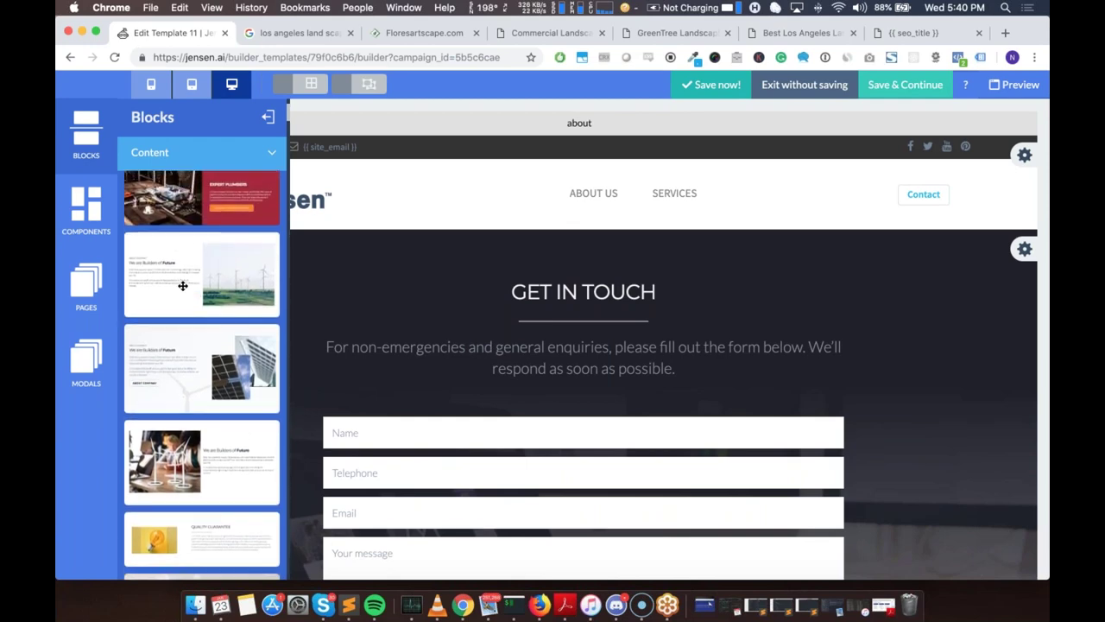
pyautogui.moveTo(183, 286); pyautogui.dragTo(427, 266)
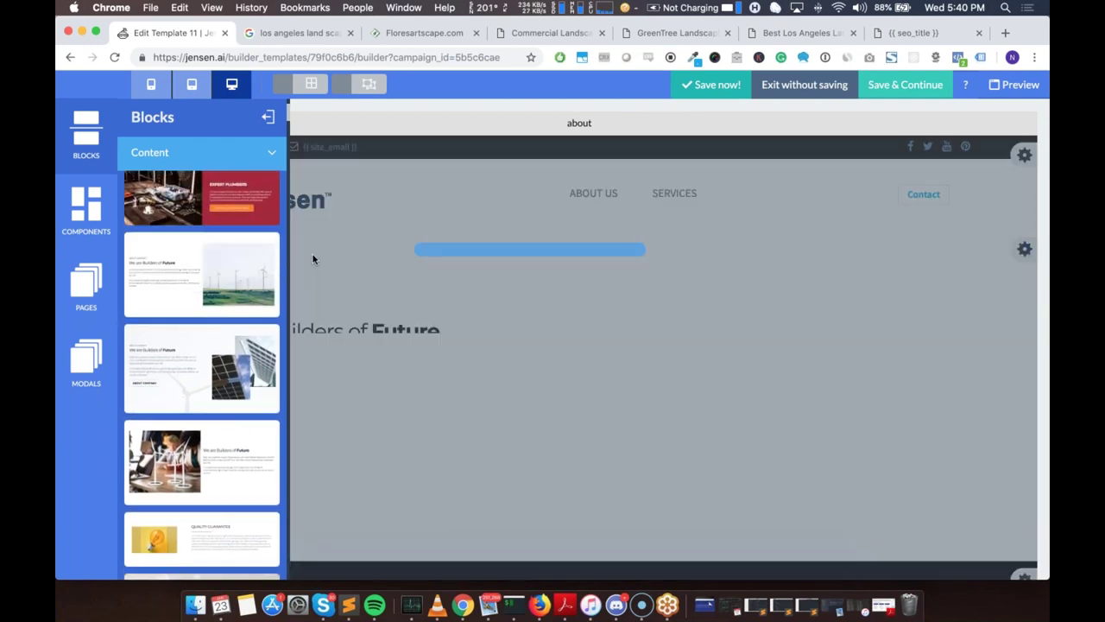
pyautogui.scroll(-1, 217, 278)
pyautogui.scroll(-10, 578, 397)
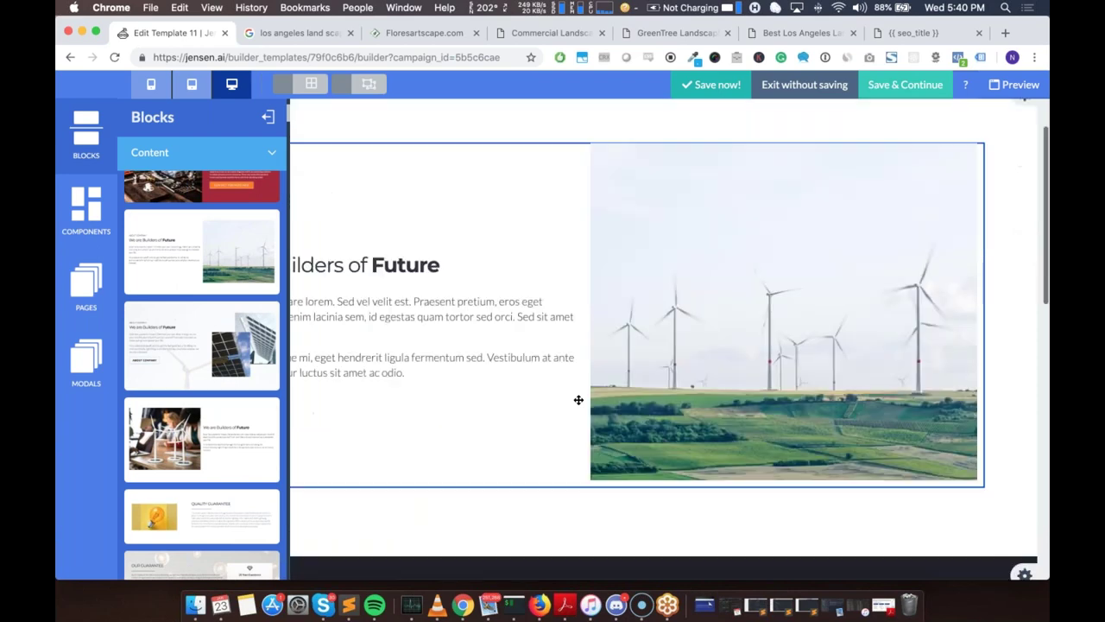
pyautogui.scroll(-4, 578, 339)
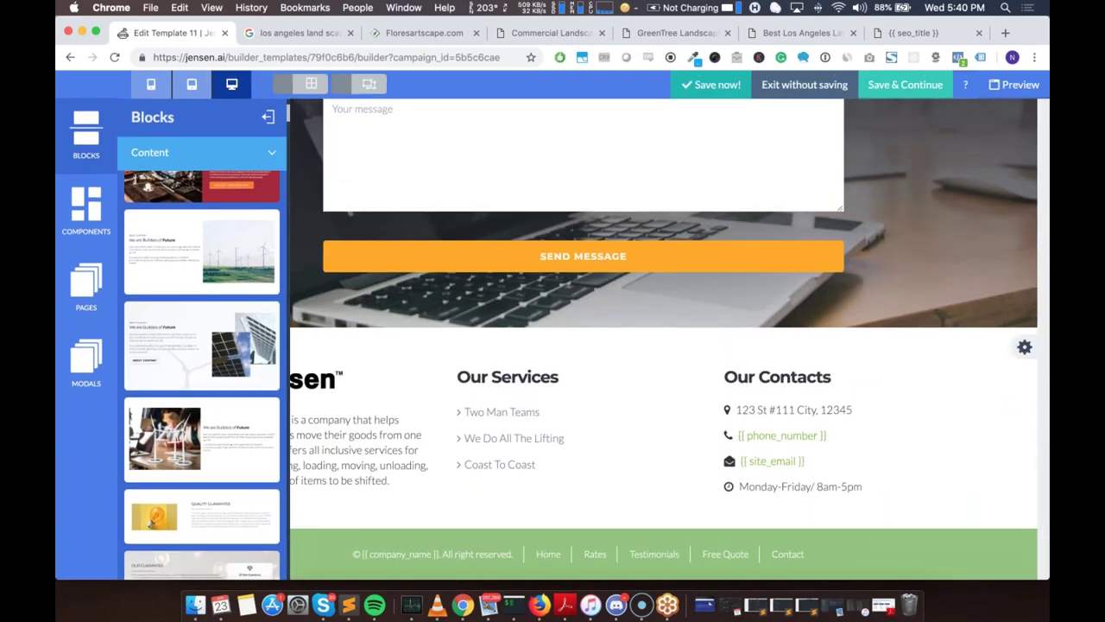
# Place the Meet Our Team block from the Team category below the contact section.
pyautogui.click(271, 152)
pyautogui.scroll(-10, 189, 431)
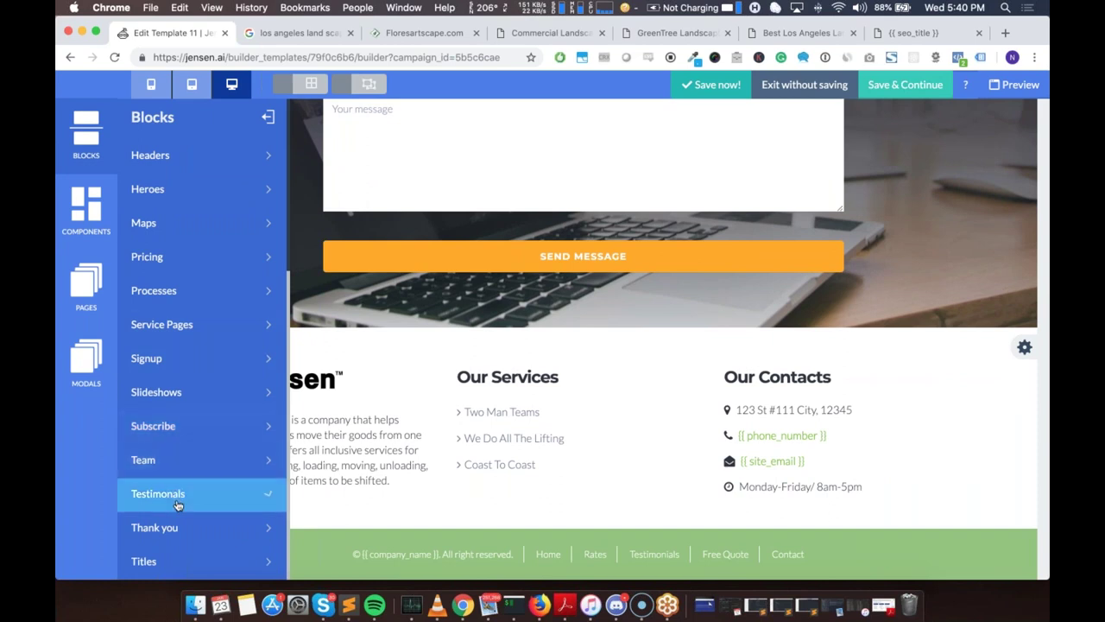
pyautogui.scroll(6, 192, 356)
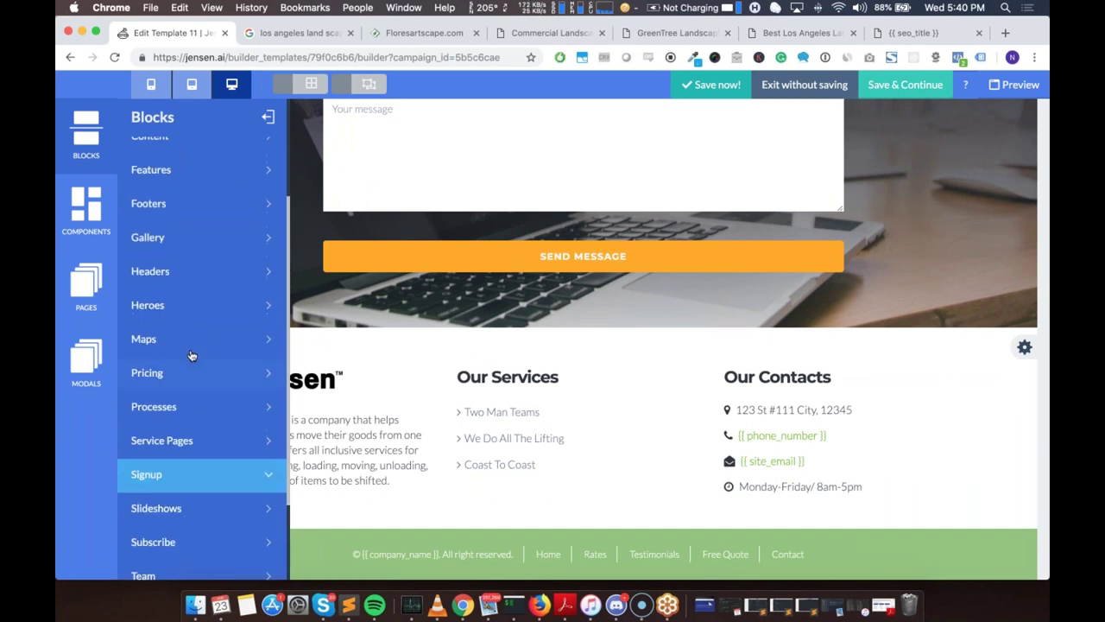
pyautogui.scroll(-6, 192, 356)
pyautogui.click(173, 463)
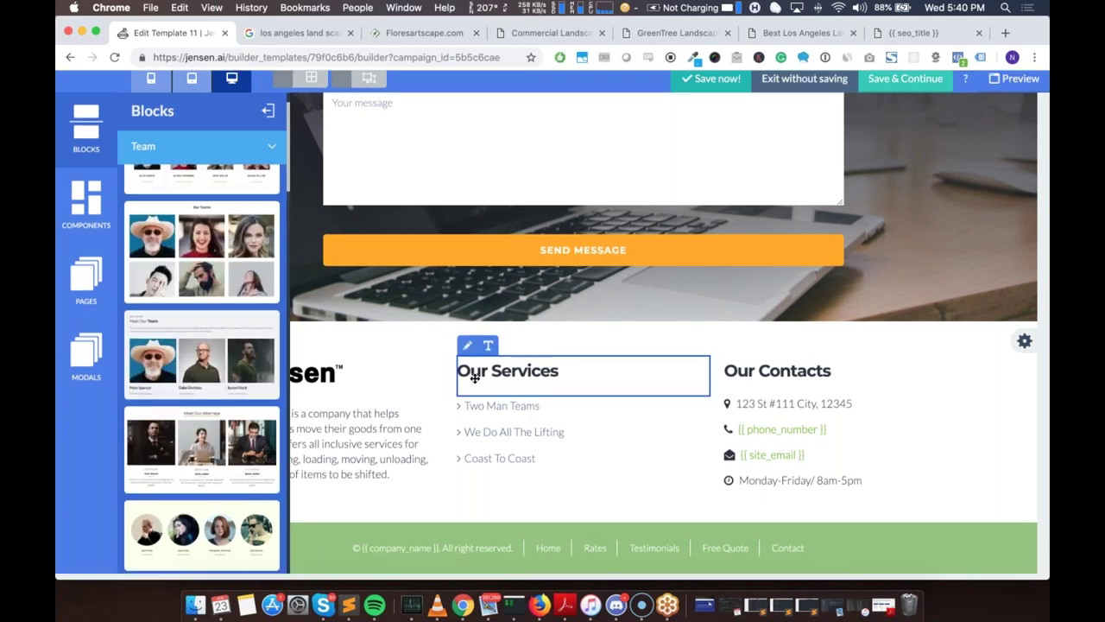
pyautogui.moveTo(206, 366); pyautogui.dragTo(488, 365)
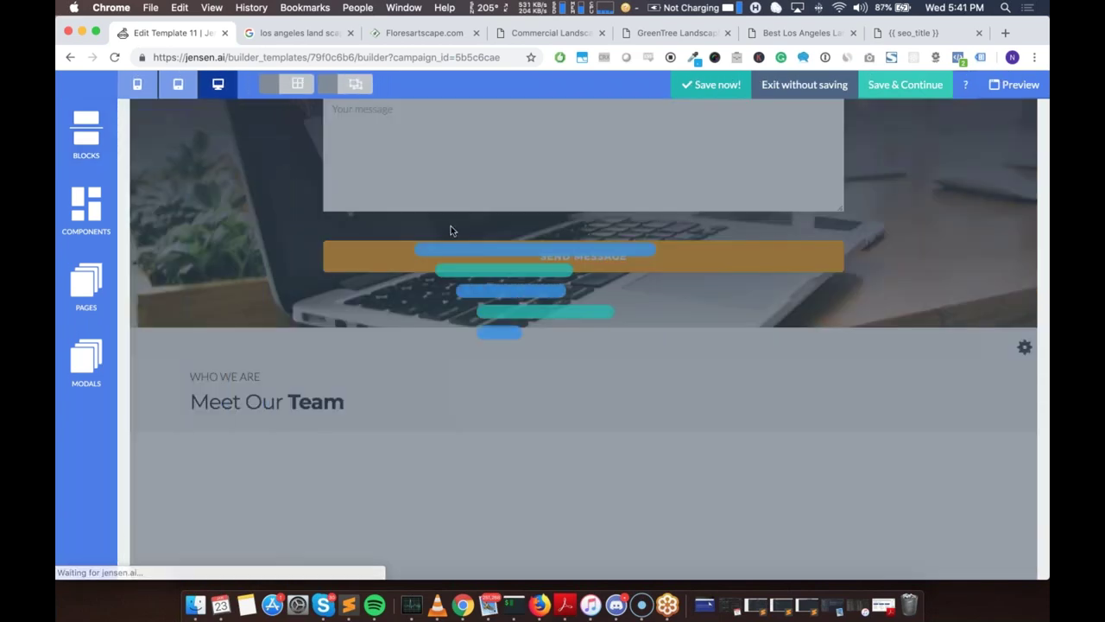
pyautogui.scroll(-3, 584, 338)
pyautogui.scroll(15, 584, 338)
pyautogui.scroll(-1, 613, 414)
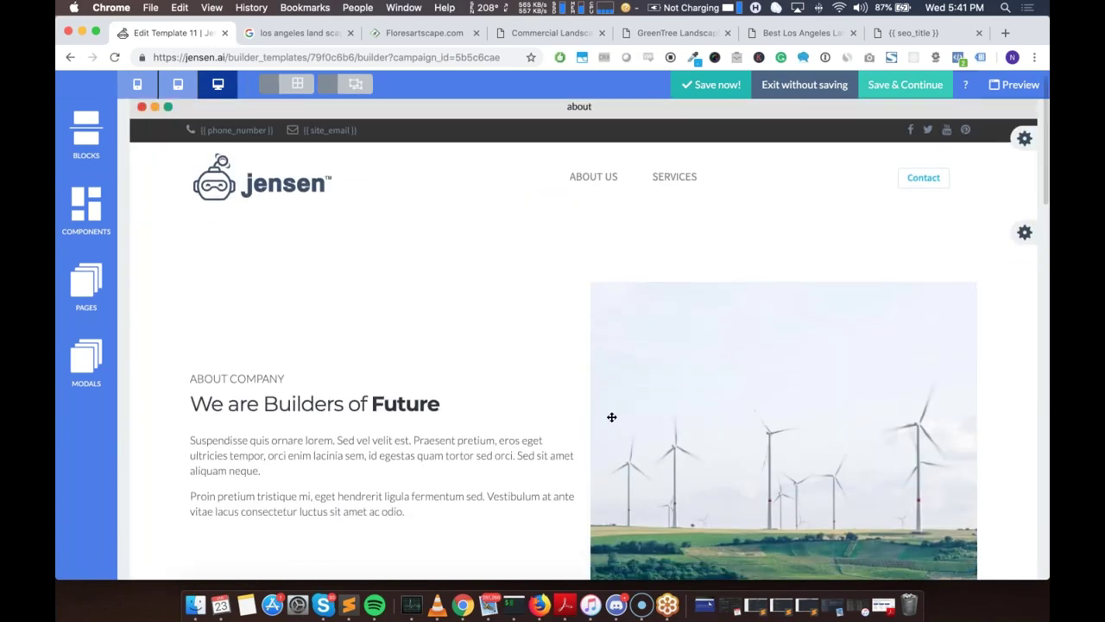
pyautogui.scroll(-2, 548, 371)
pyautogui.scroll(2, 290, 252)
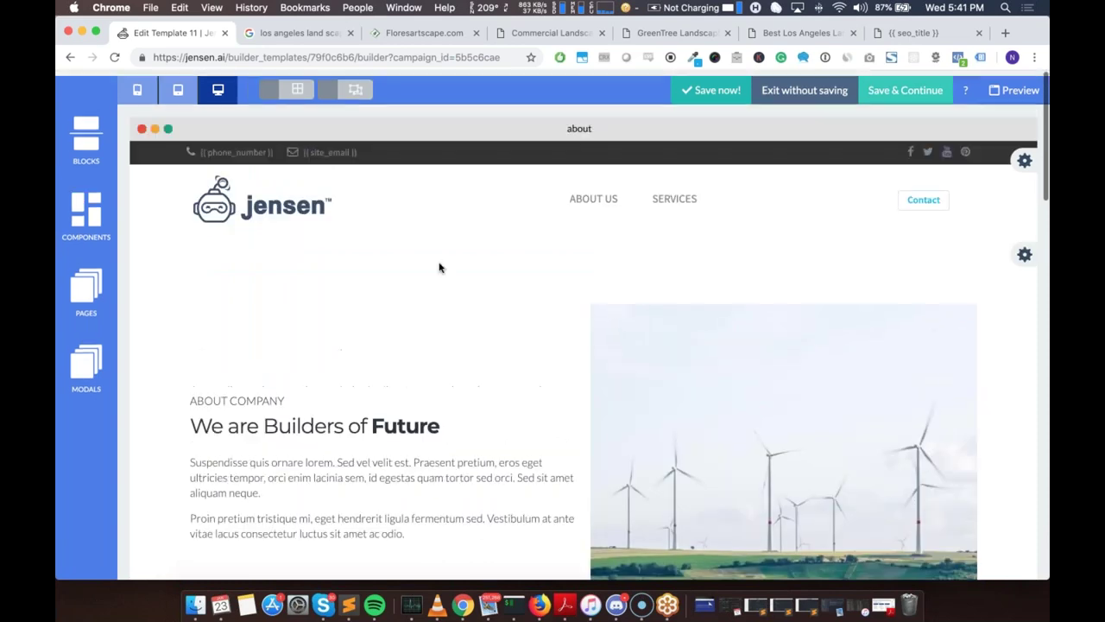
pyautogui.scroll(-3, 439, 267)
pyautogui.scroll(4, 306, 337)
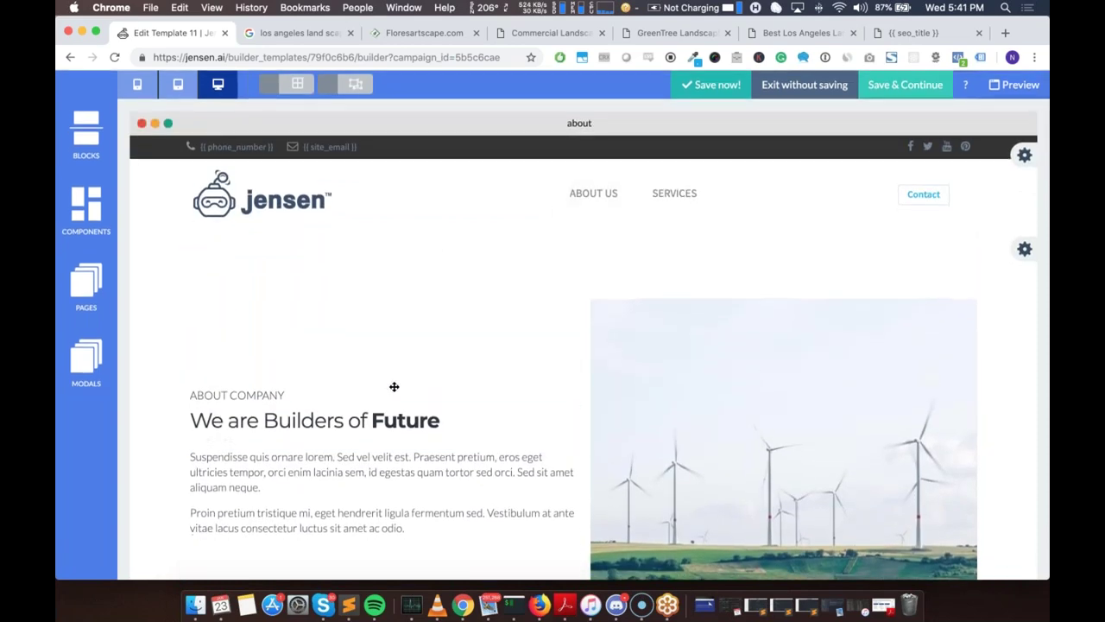
# Change the windmill section heading to 'We are a landscaping company'.
pyautogui.scroll(-2, 328, 409)
pyautogui.click(225, 366)
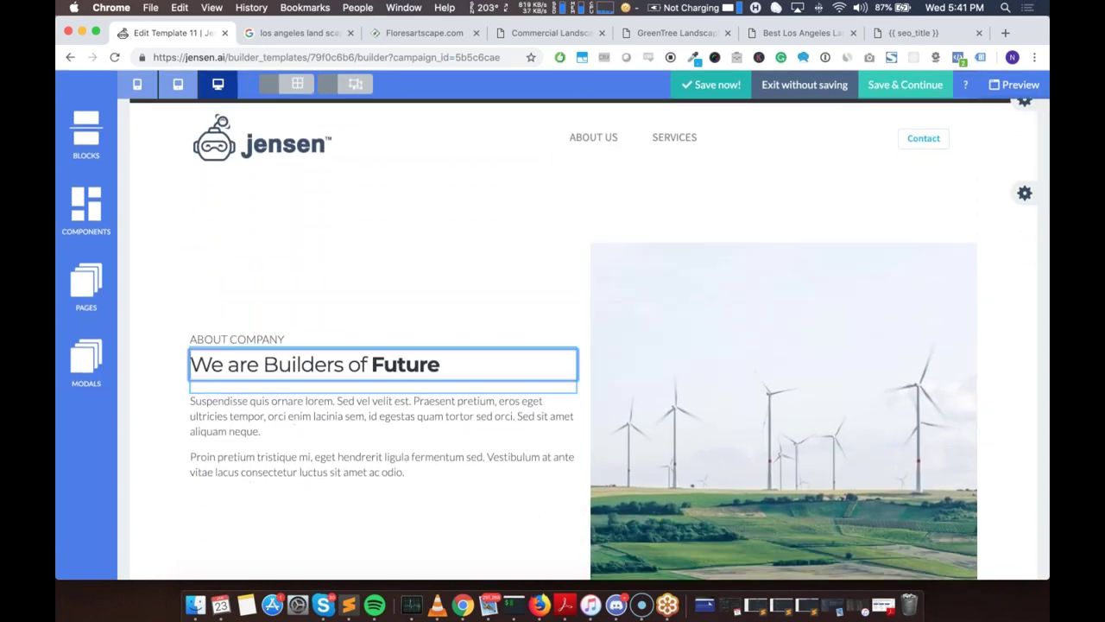
pyautogui.click(446, 373)
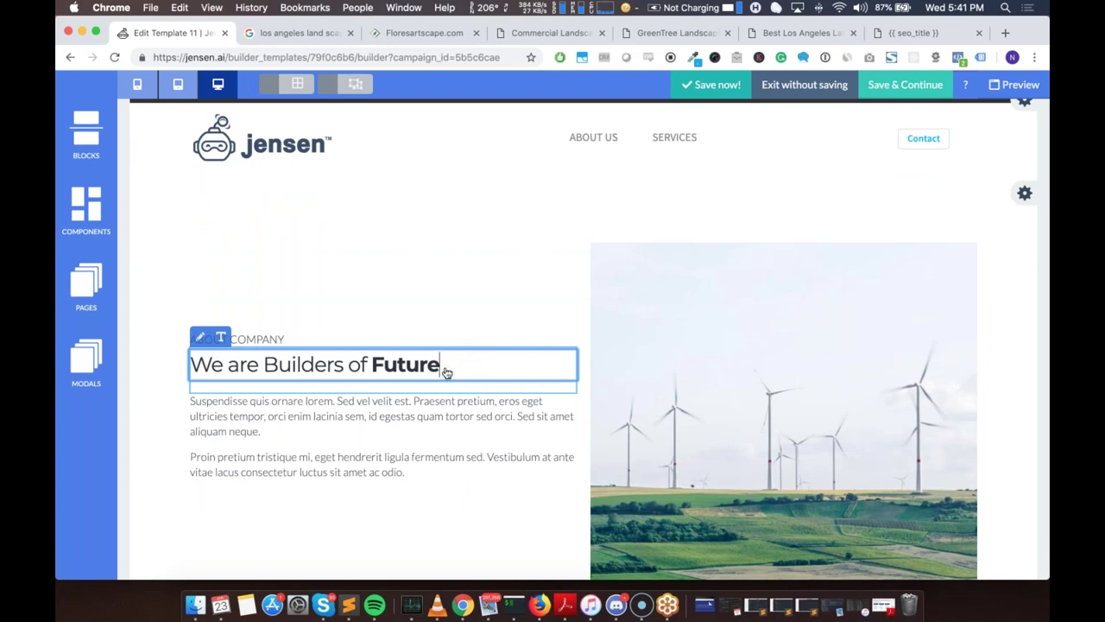
pyautogui.tripleClick(210, 370)
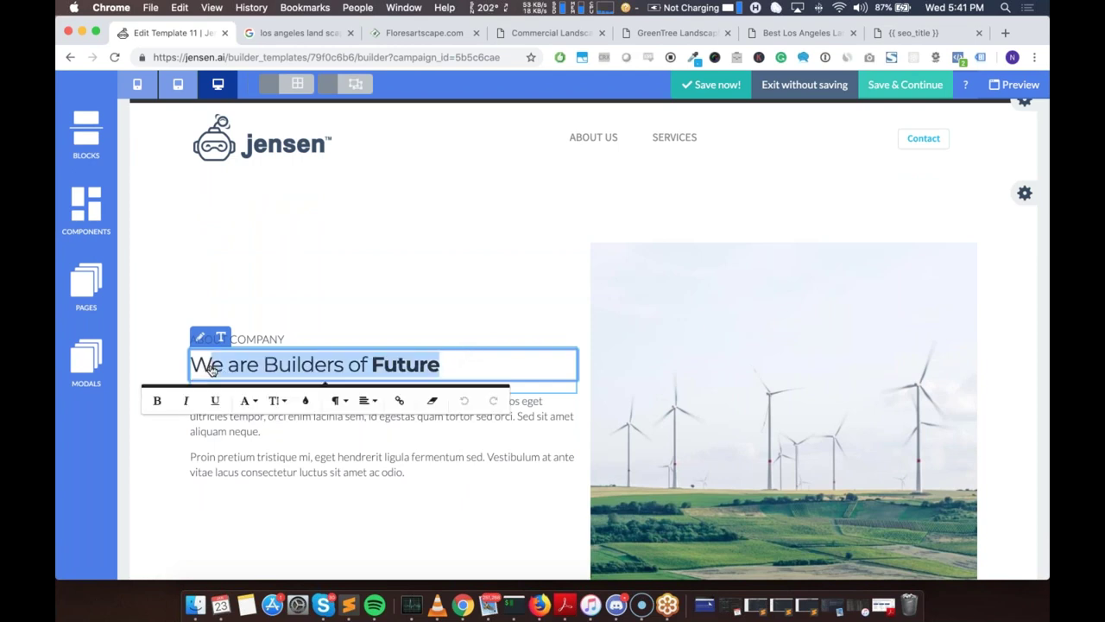
pyautogui.press('BackSpace')
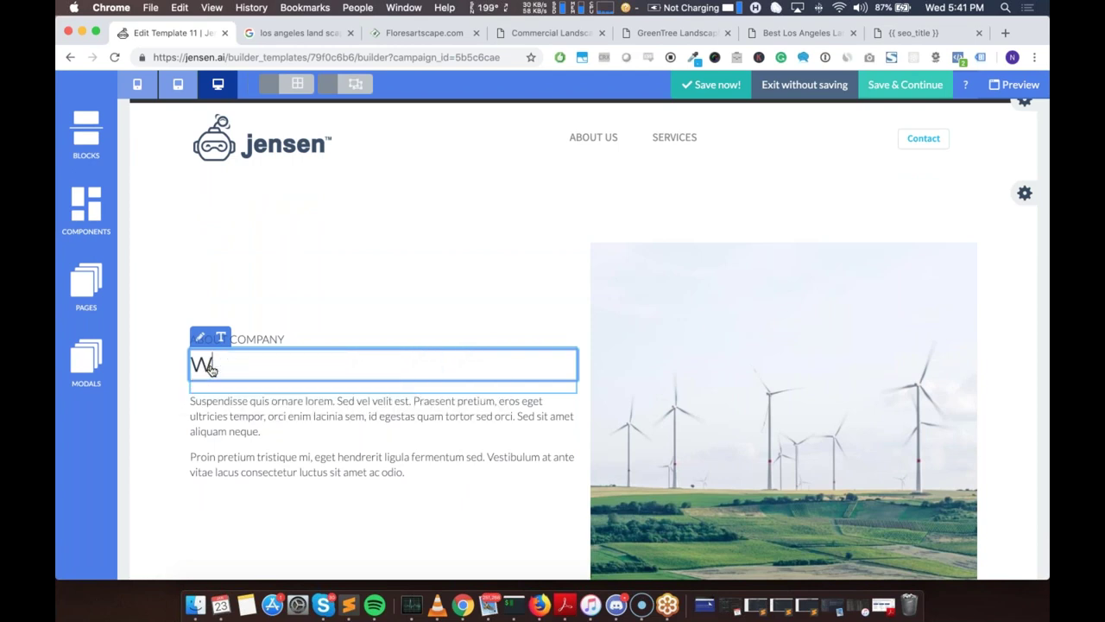
pyautogui.write('e are a l')
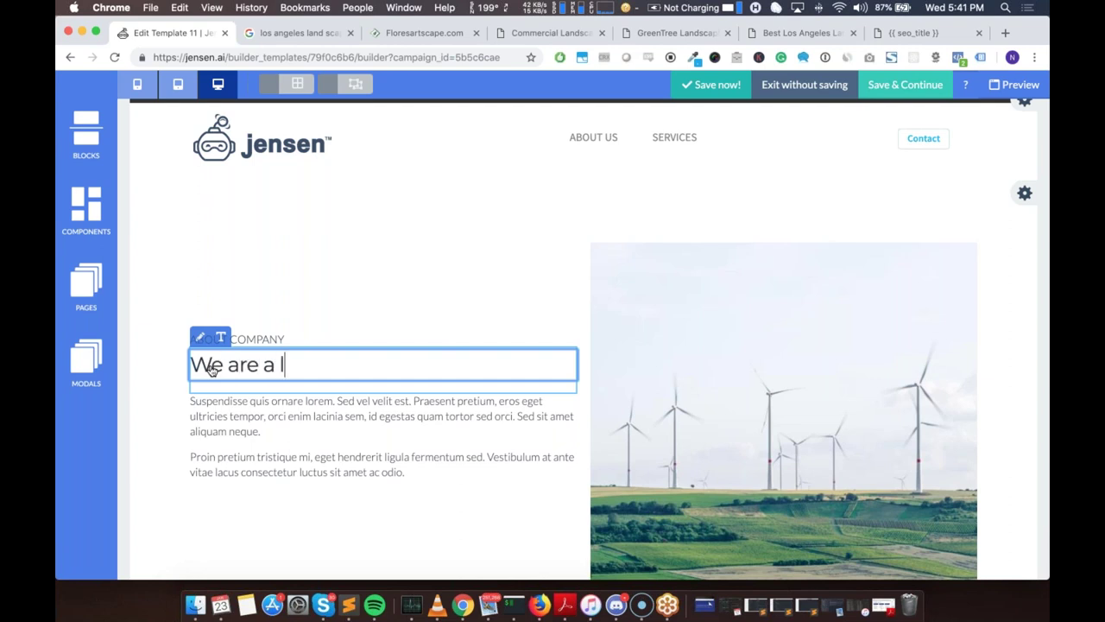
pyautogui.write('andscaping company')
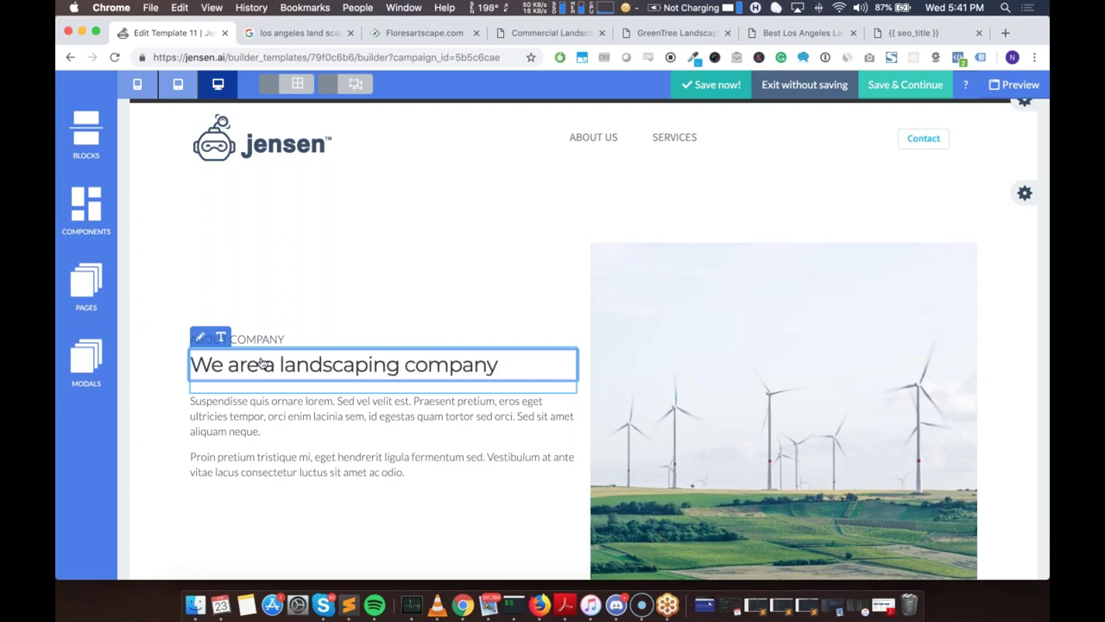
# Replace the first paragraph with the {{about_us_paragraph_1}} placeholder.
pyautogui.click(237, 406)
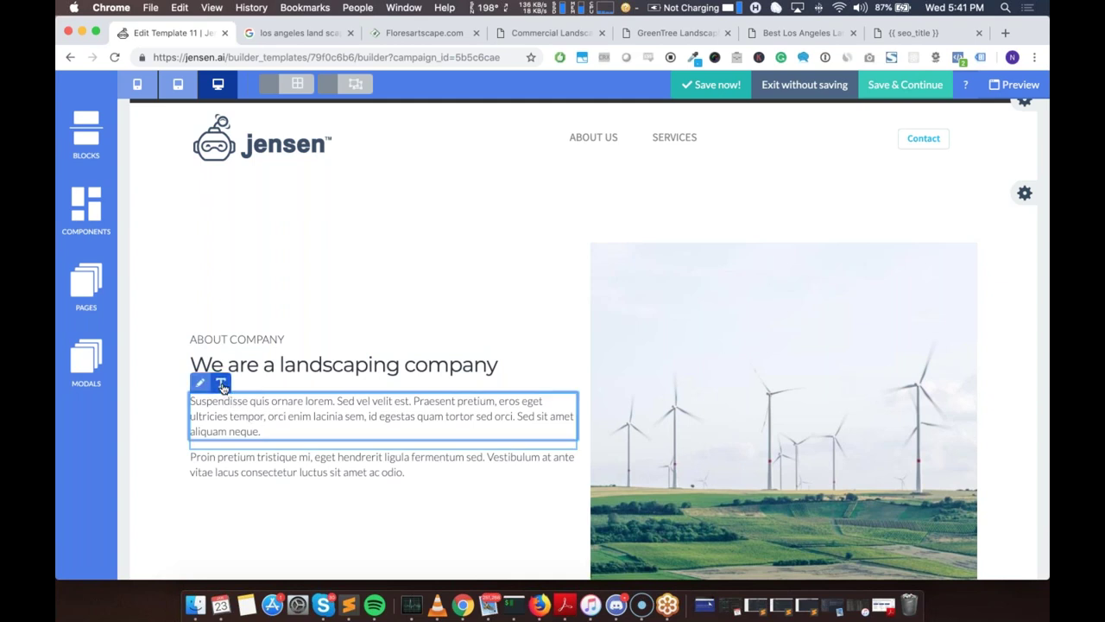
pyautogui.tripleClick(267, 432)
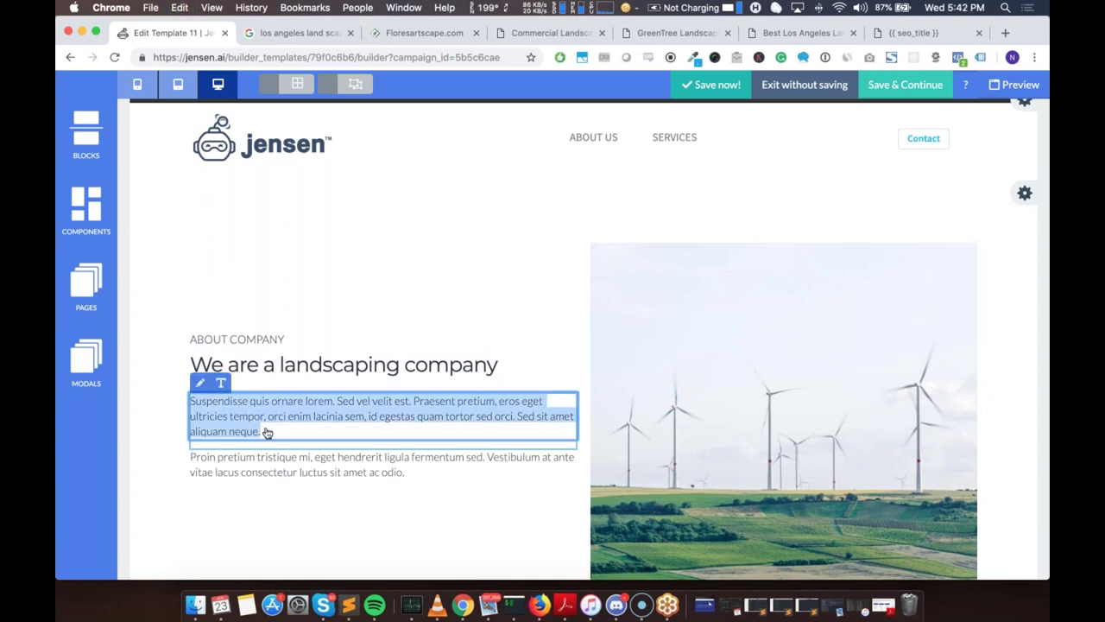
pyautogui.press('BackSpace')
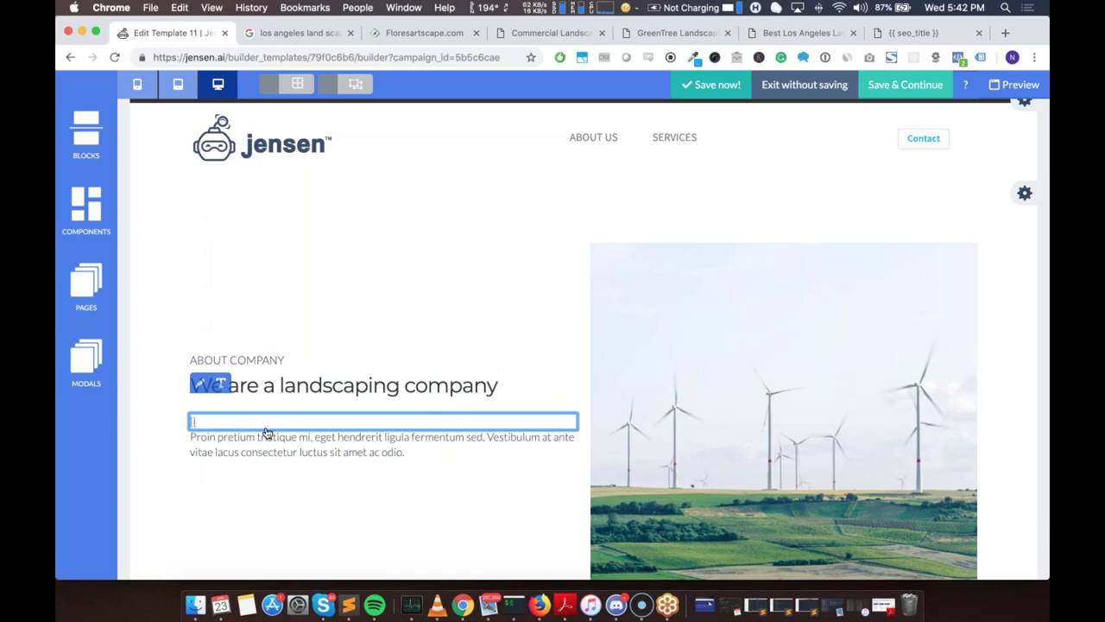
pyautogui.write('{{about_us_paragraph_1')
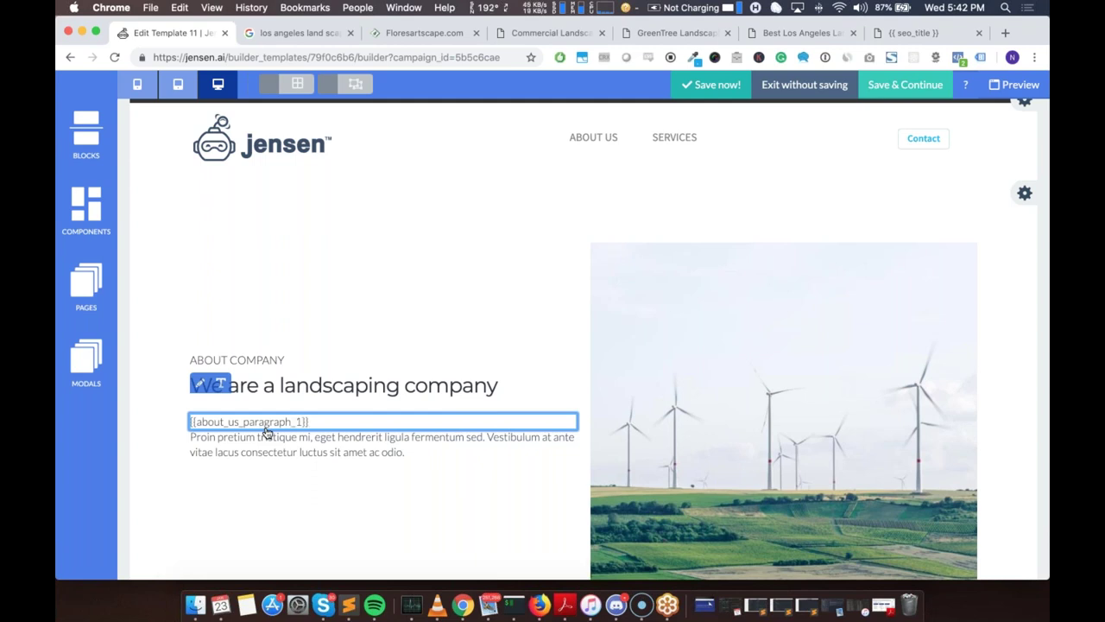
pyautogui.click(250, 447)
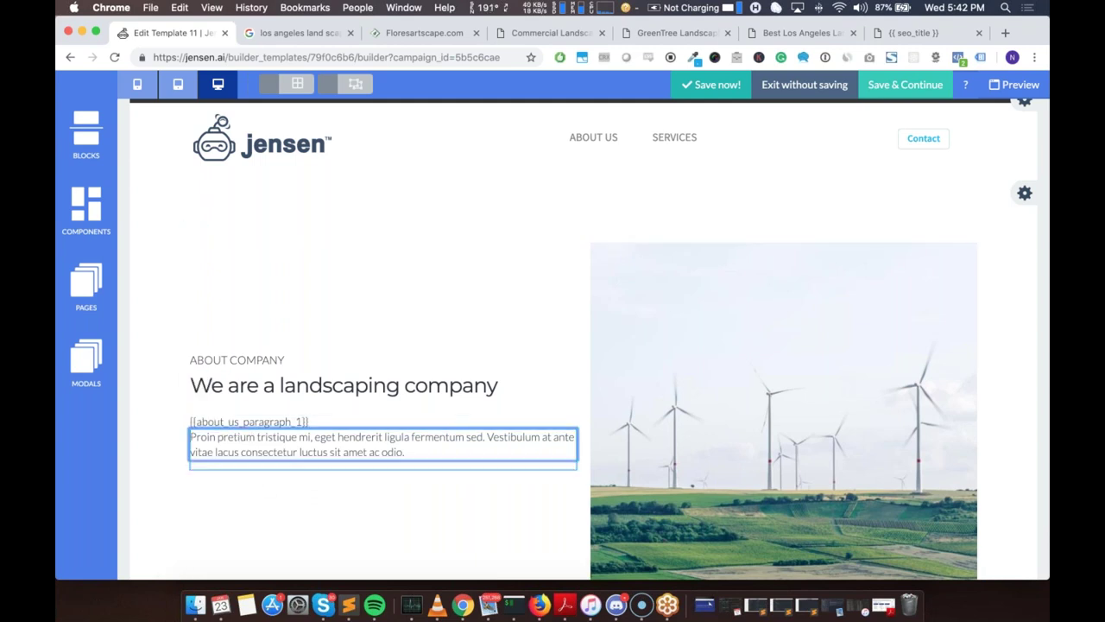
# Replace the 'Proin pretium' paragraph with the {{about_us_paragraph_2}} placeholder.
pyautogui.doubleClick(283, 443)
pyautogui.hotkey('ctrl', 'a')
pyautogui.press('BackSpace')
pyautogui.write('{{about_us_paragarph2')
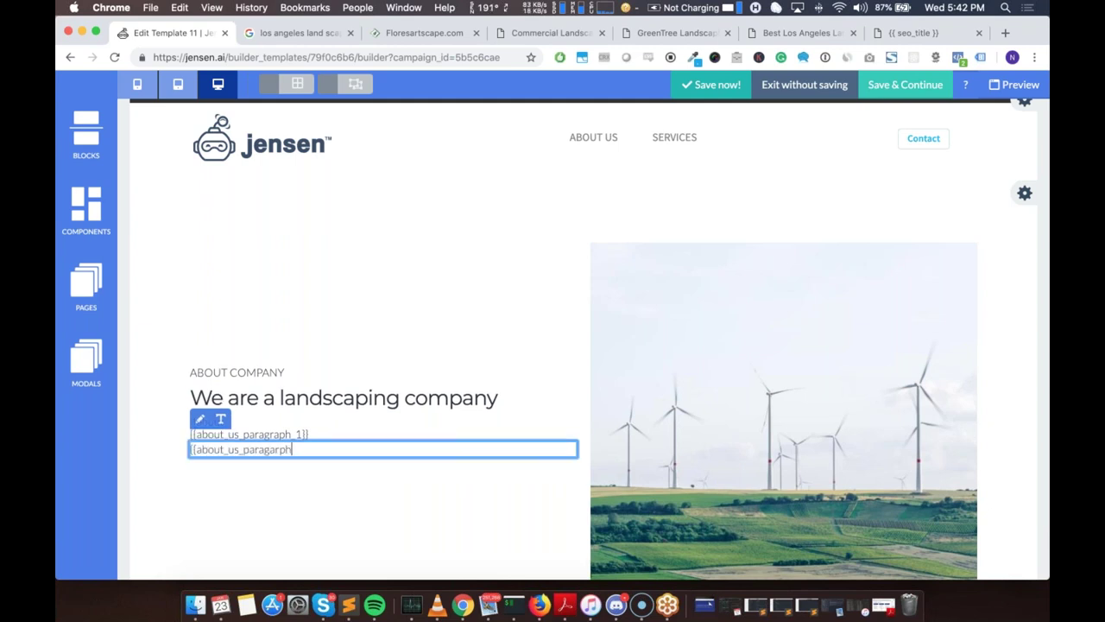
pyautogui.press('BackSpace')
pyautogui.press('BackSpace')
pyautogui.write('raph')
pyautogui.click(354, 328)
pyautogui.click(345, 374)
pyautogui.scroll(-3, 347, 379)
pyautogui.scroll(-5, 347, 379)
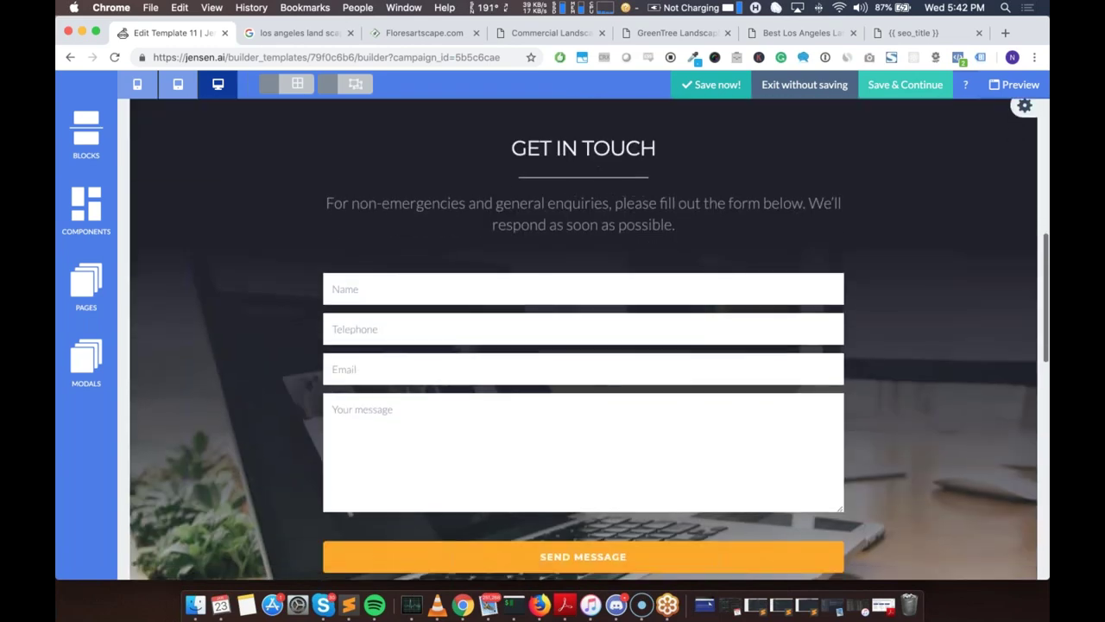
pyautogui.scroll(7, 580, 180)
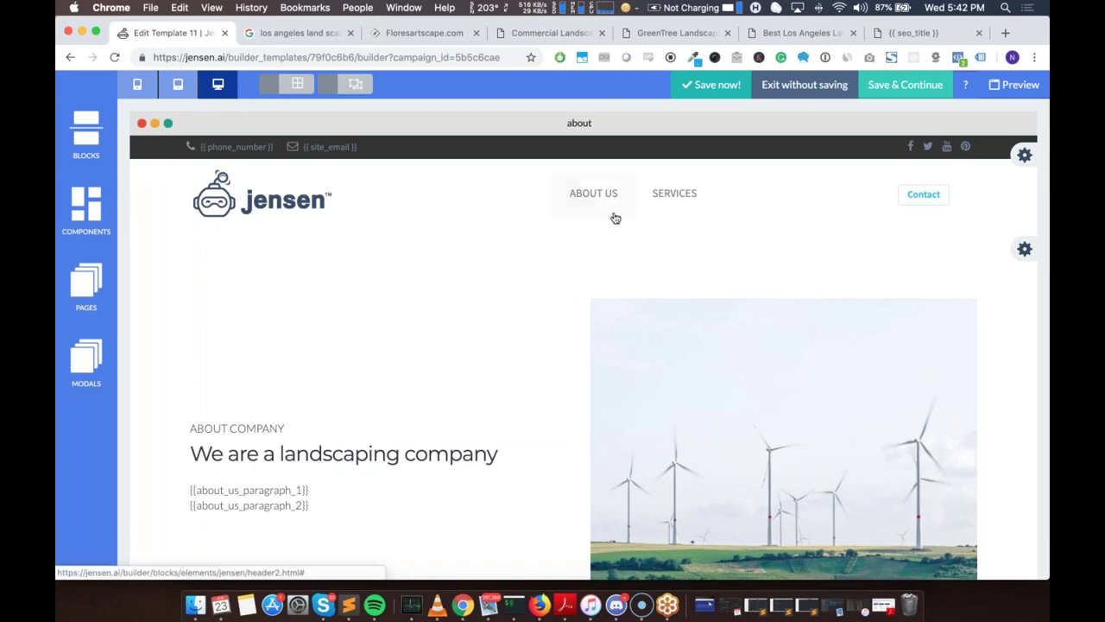
pyautogui.scroll(-10, 614, 216)
pyautogui.scroll(4, 400, 213)
pyautogui.scroll(-7, 400, 212)
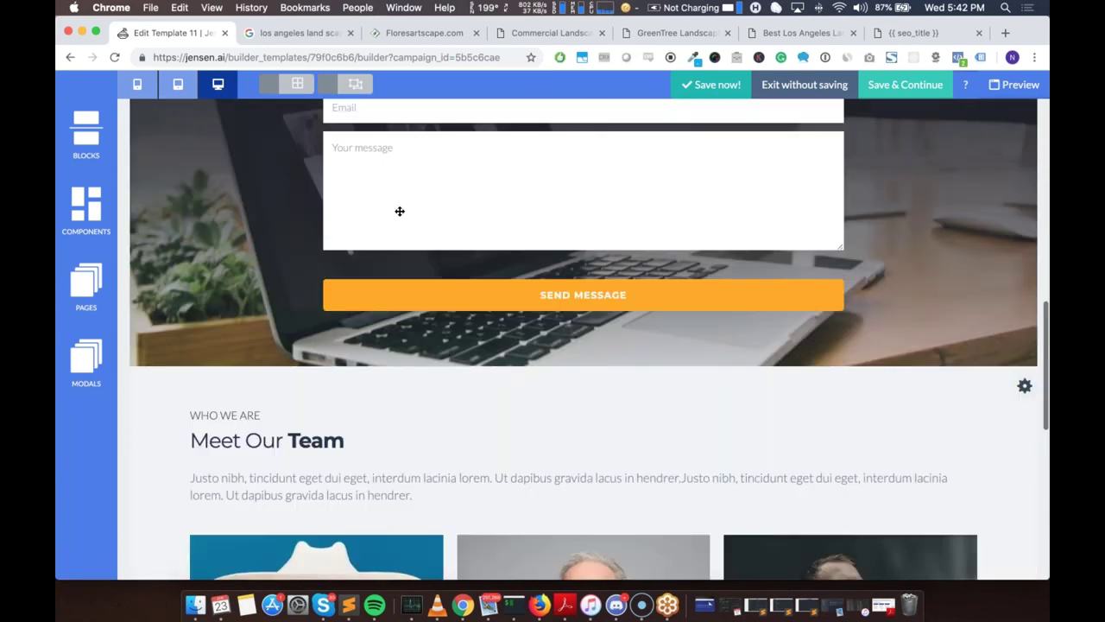
pyautogui.scroll(15, 448, 371)
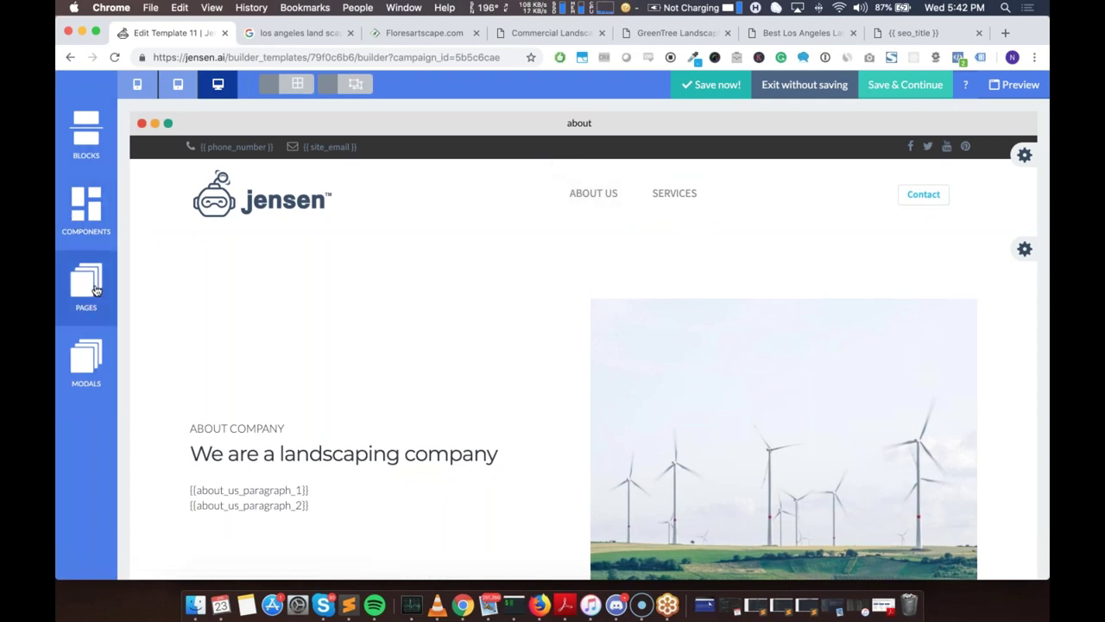
# On the index page, point the ABOUT US menu link to the about page and apply.
pyautogui.click(94, 288)
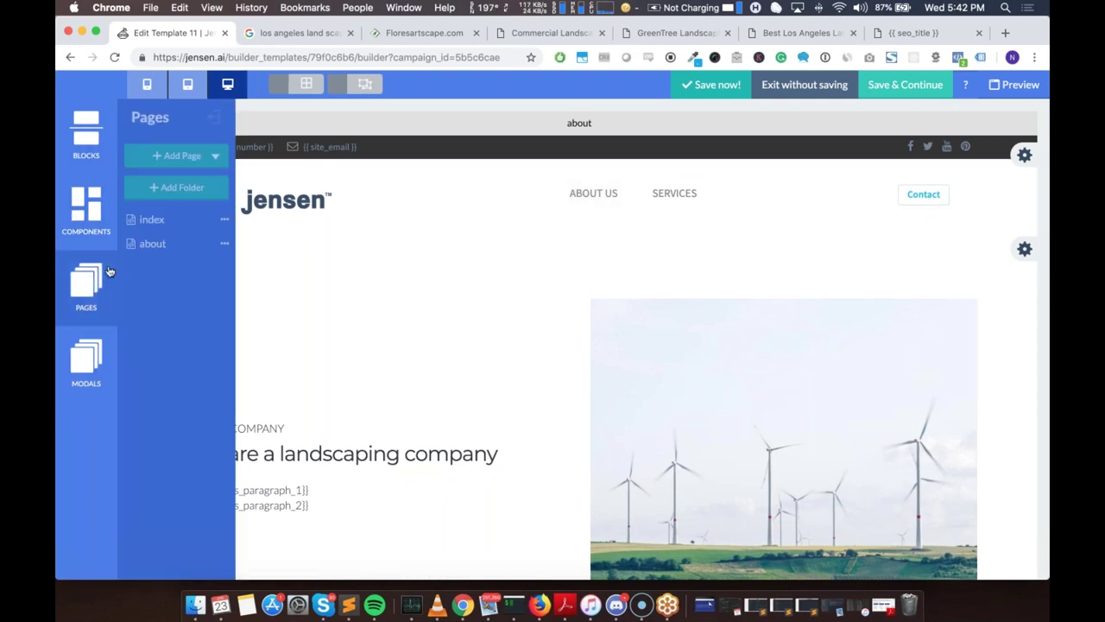
pyautogui.click(153, 220)
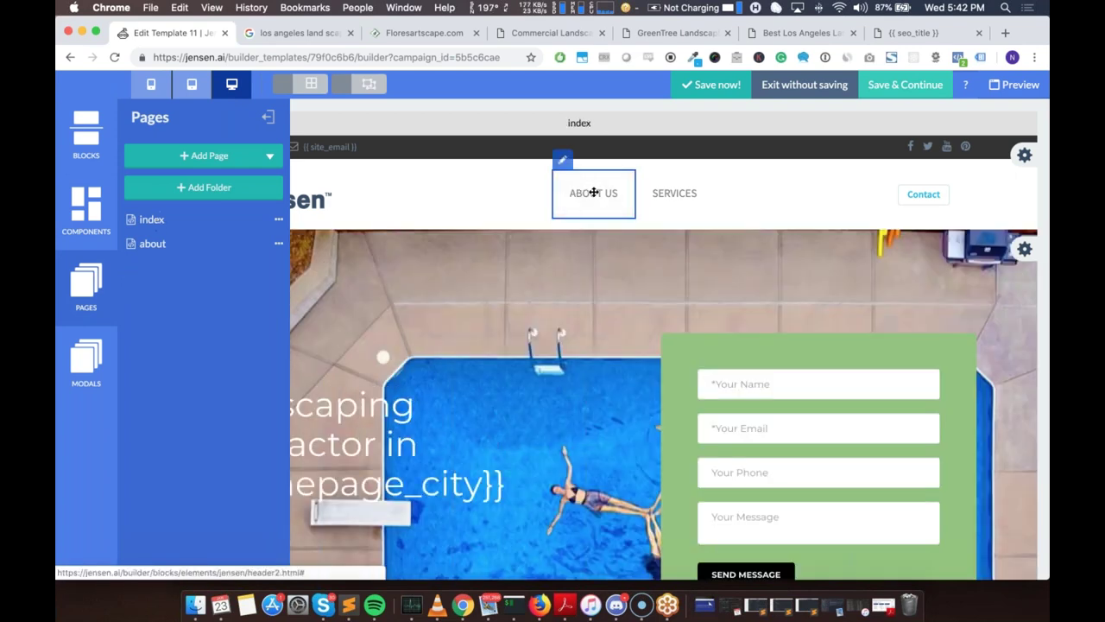
pyautogui.click(562, 163)
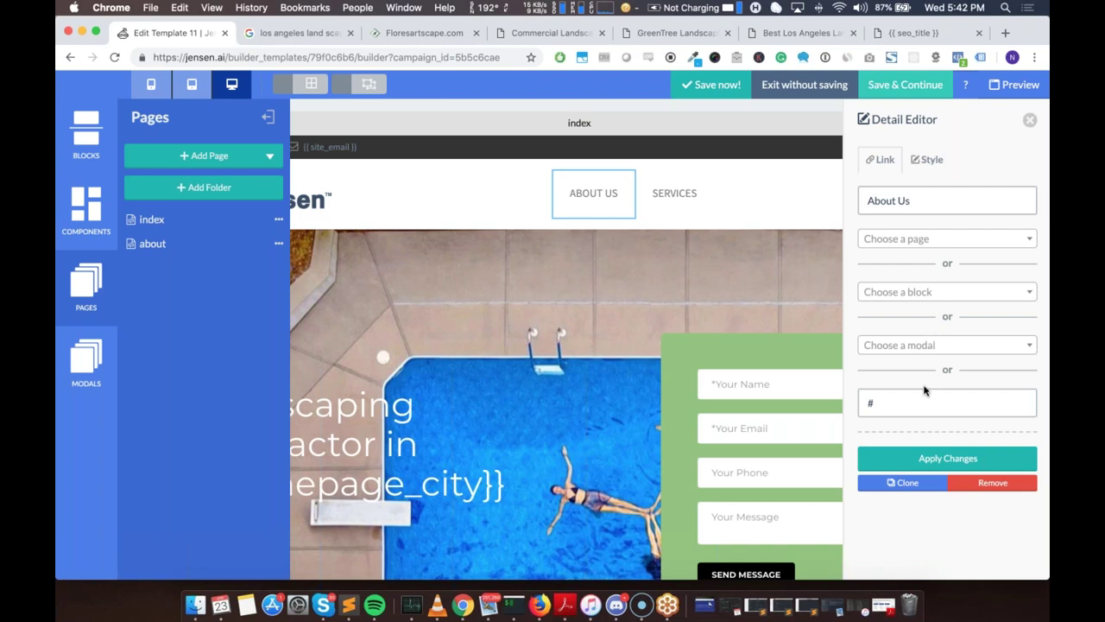
pyautogui.click(922, 246)
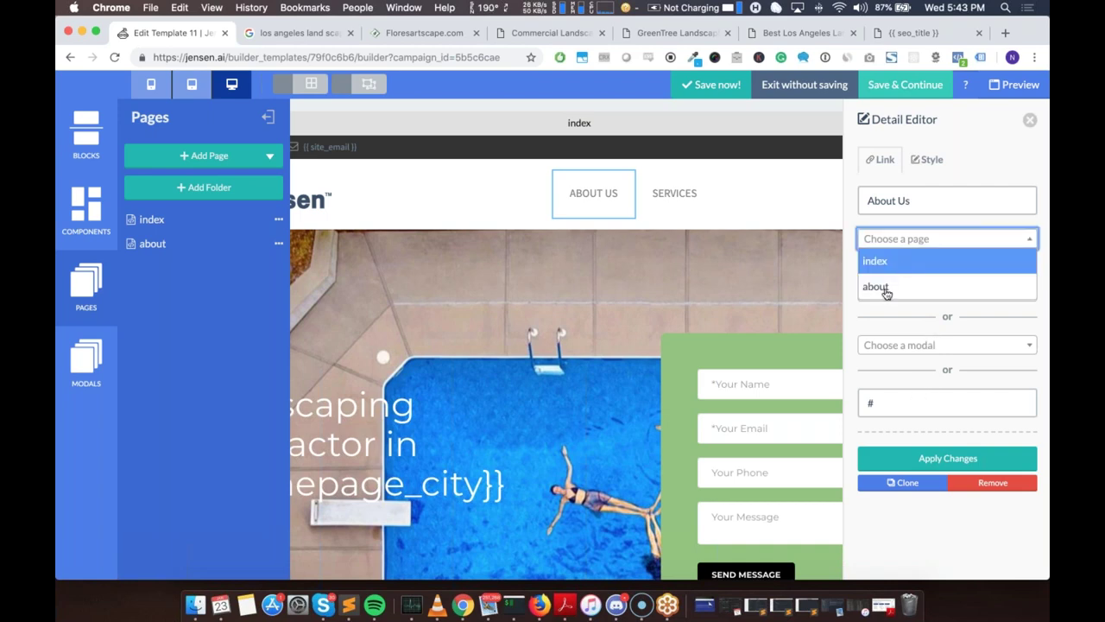
pyautogui.click(886, 288)
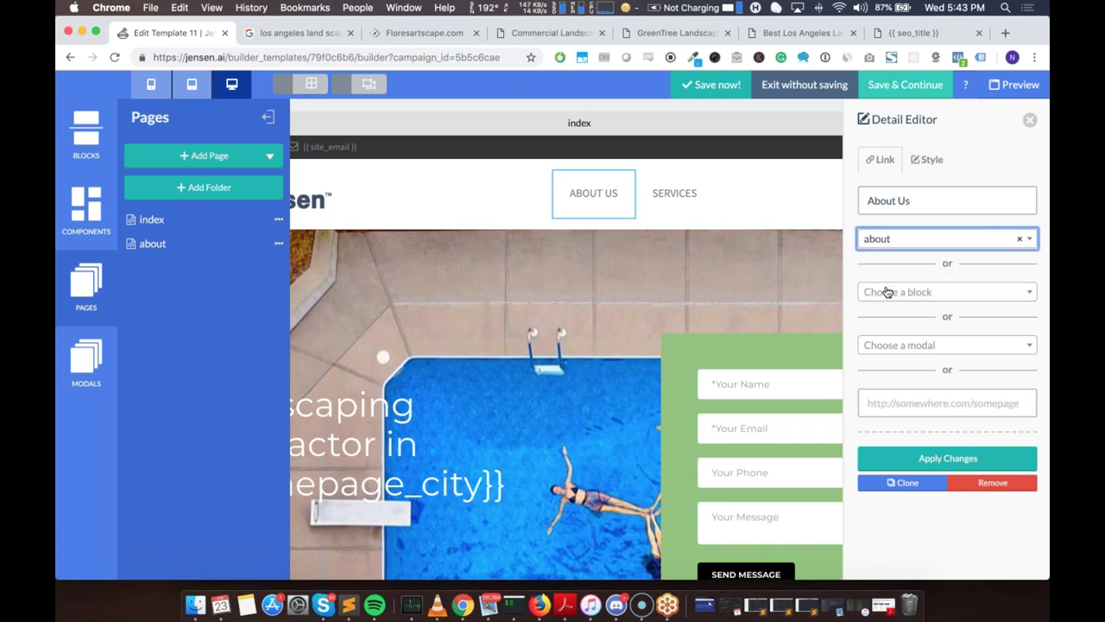
pyautogui.click(961, 467)
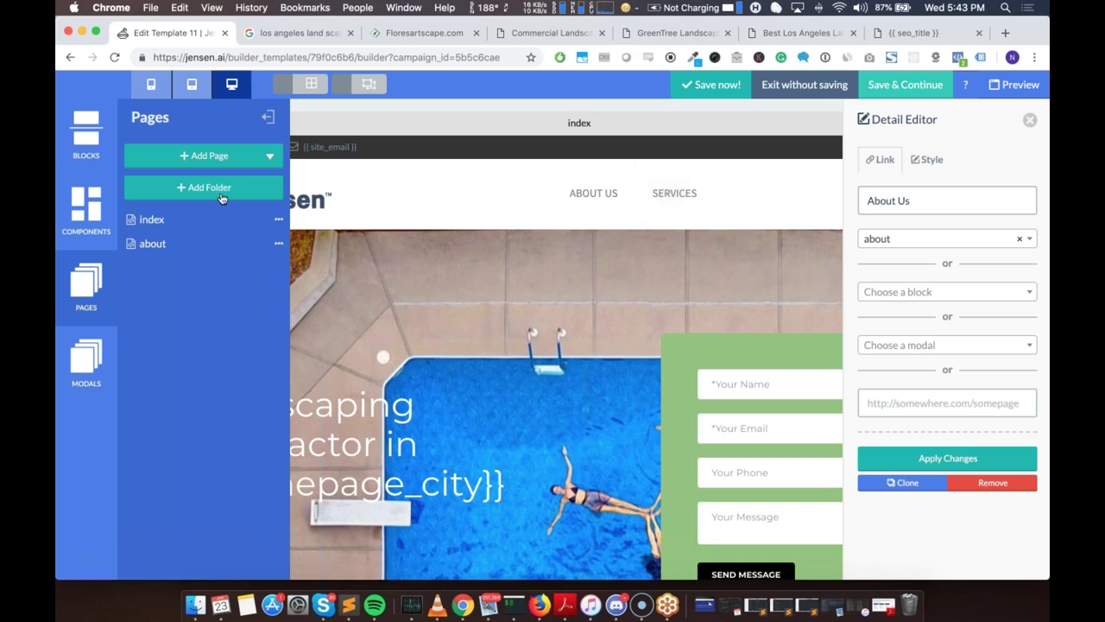
# Add a new page named 'services' to the site.
pyautogui.click(204, 156)
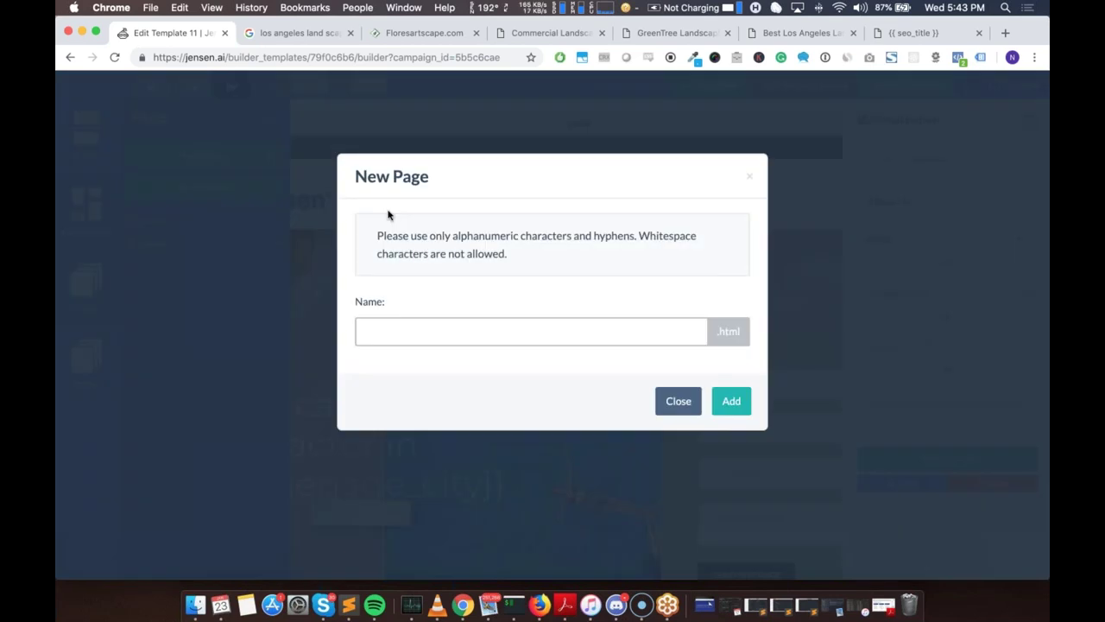
pyautogui.click(473, 337)
pyautogui.write('services')
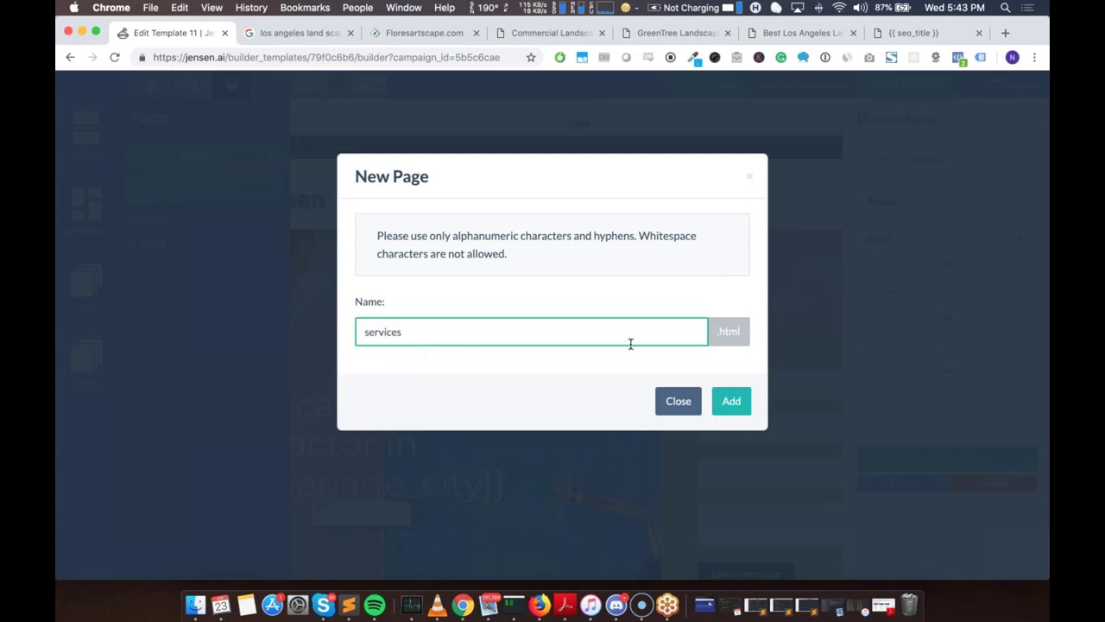
pyautogui.click(733, 402)
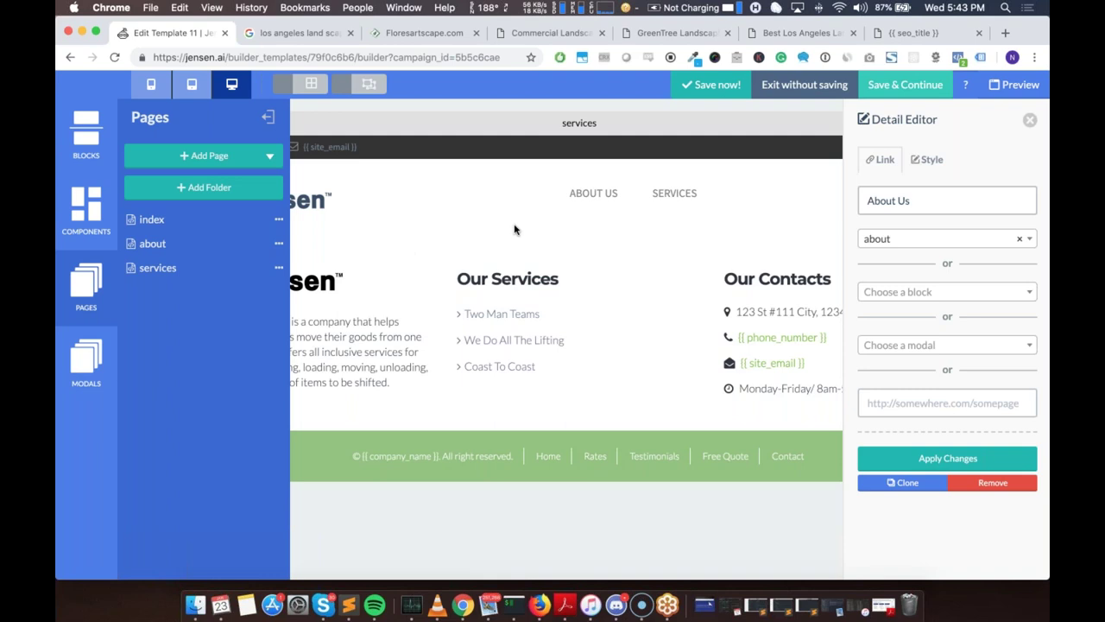
# Drag the Features 'We Offer Amazing Perks' block under the header, then view the Floresartscape.com site.
pyautogui.click(263, 157)
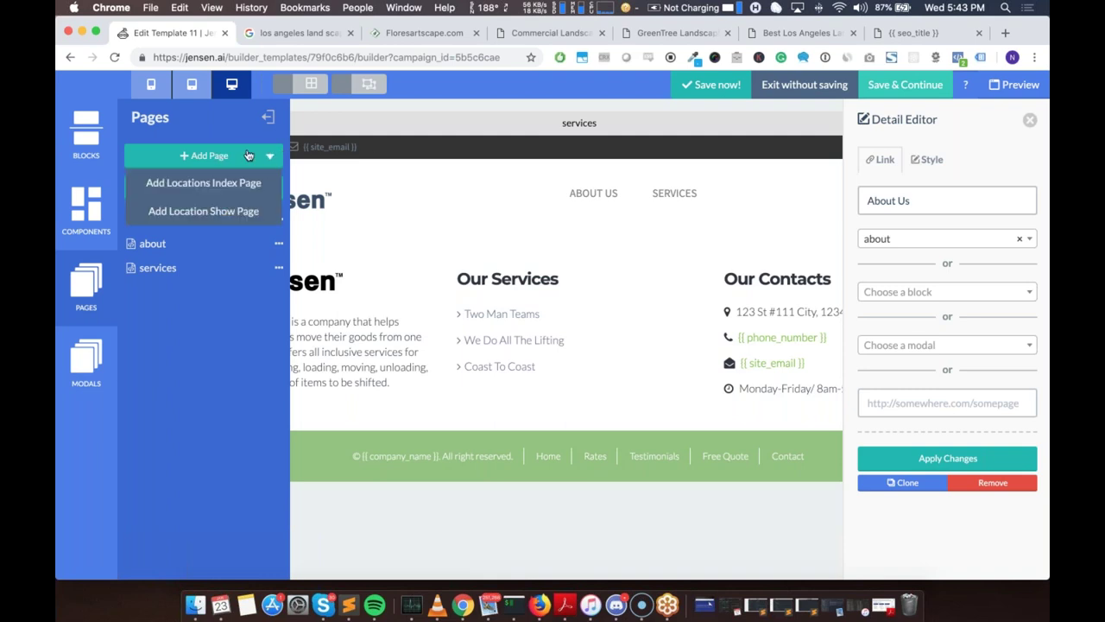
pyautogui.click(86, 143)
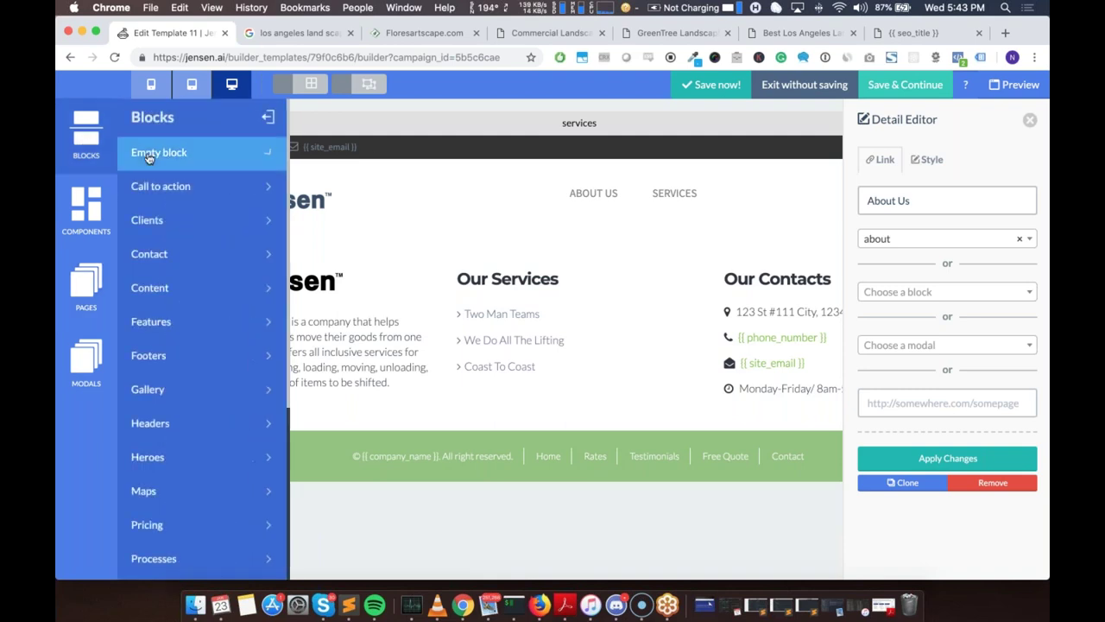
pyautogui.click(148, 157)
pyautogui.click(183, 163)
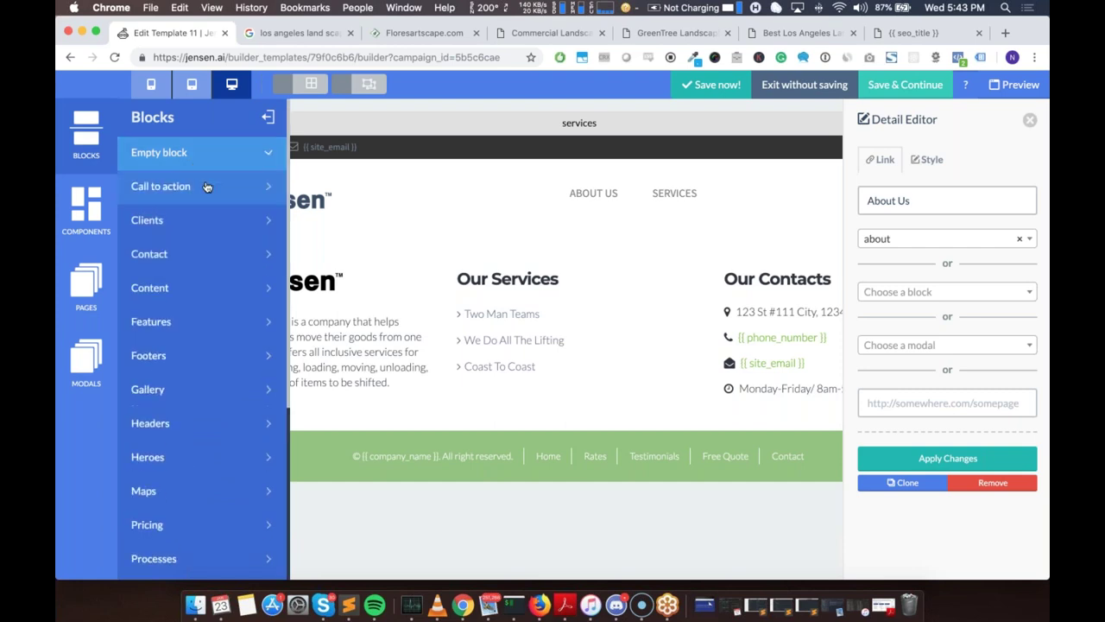
pyautogui.scroll(-5, 194, 206)
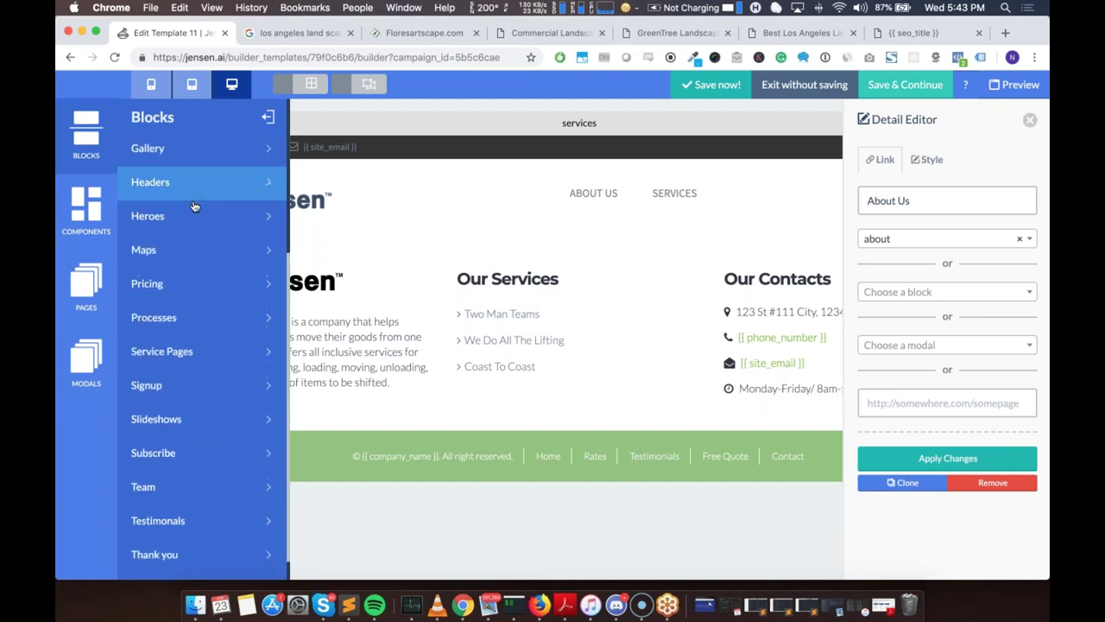
pyautogui.scroll(-1, 194, 205)
pyautogui.click(184, 322)
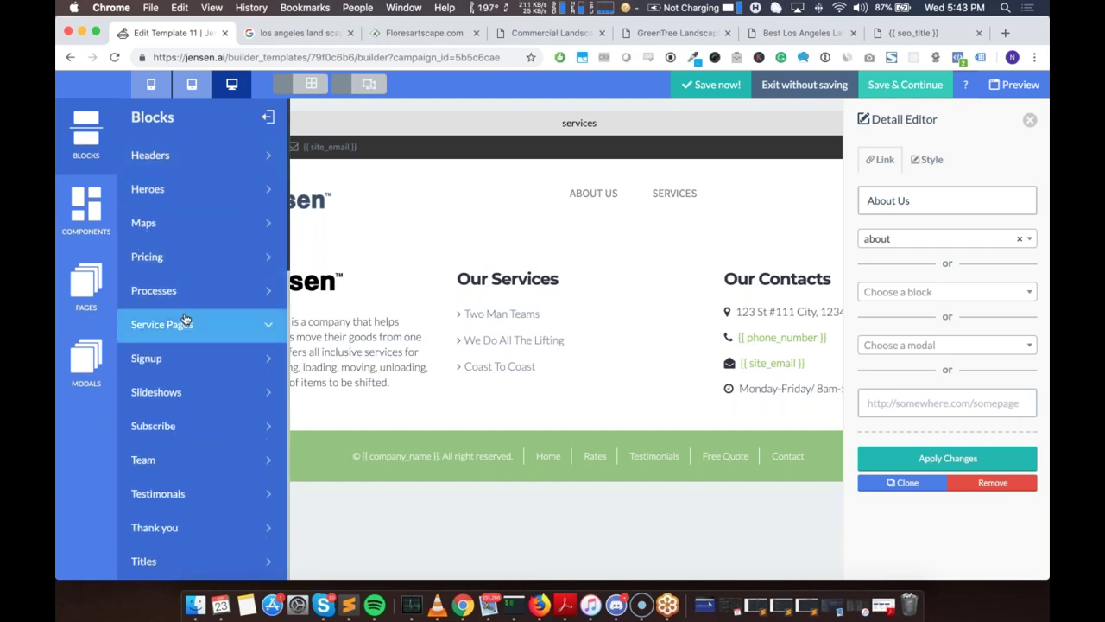
pyautogui.click(215, 156)
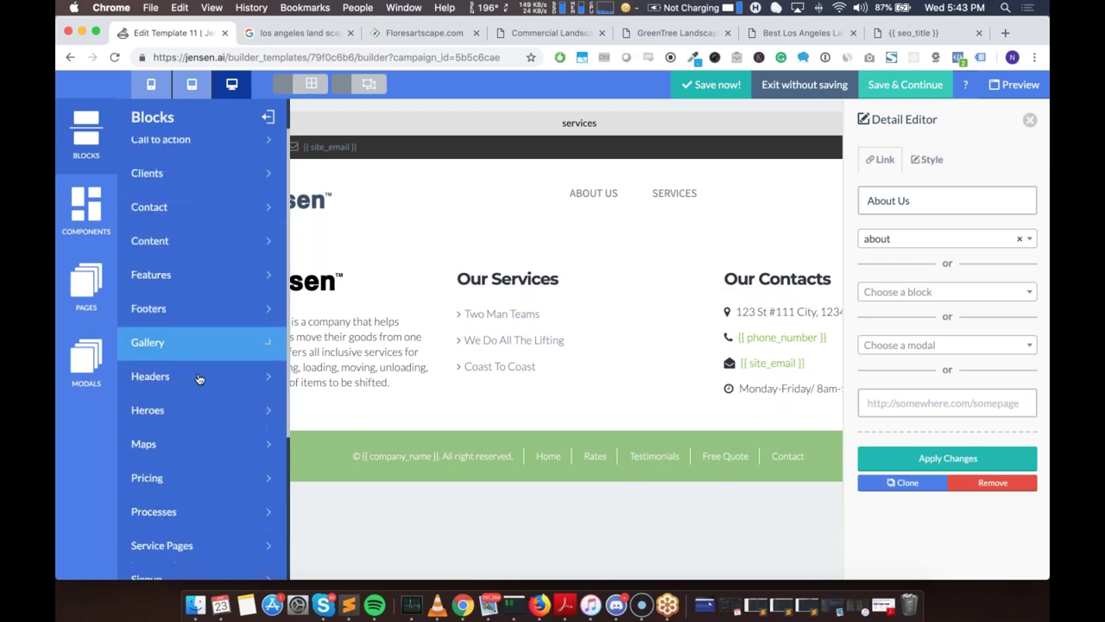
pyautogui.scroll(1, 198, 414)
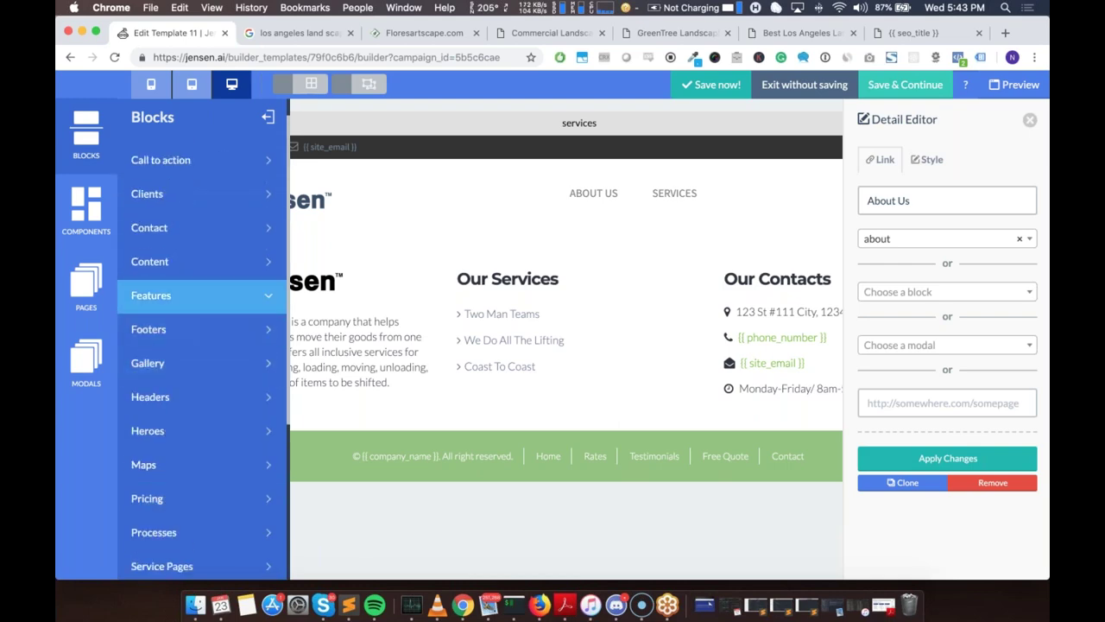
pyautogui.click(190, 295)
pyautogui.scroll(-10, 199, 351)
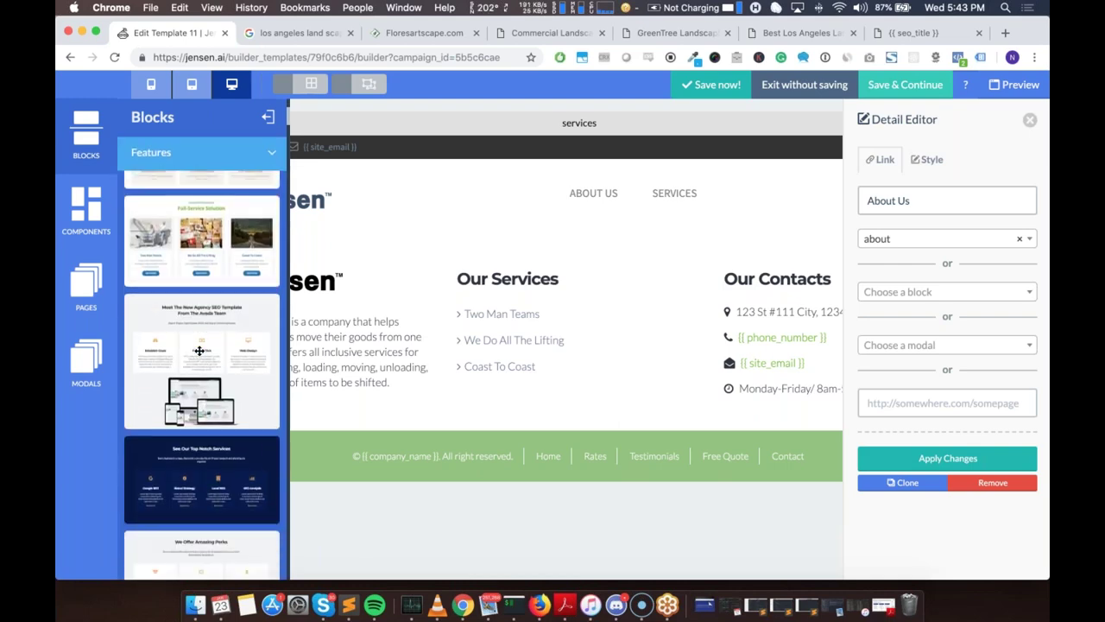
pyautogui.scroll(-1, 209, 378)
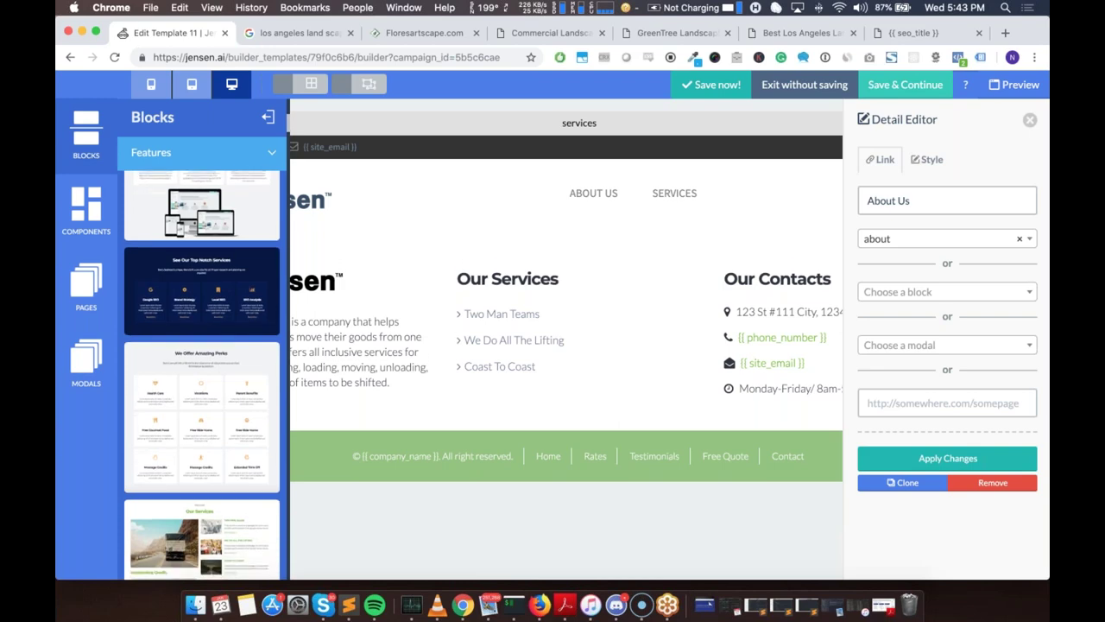
pyautogui.moveTo(193, 396); pyautogui.dragTo(384, 241)
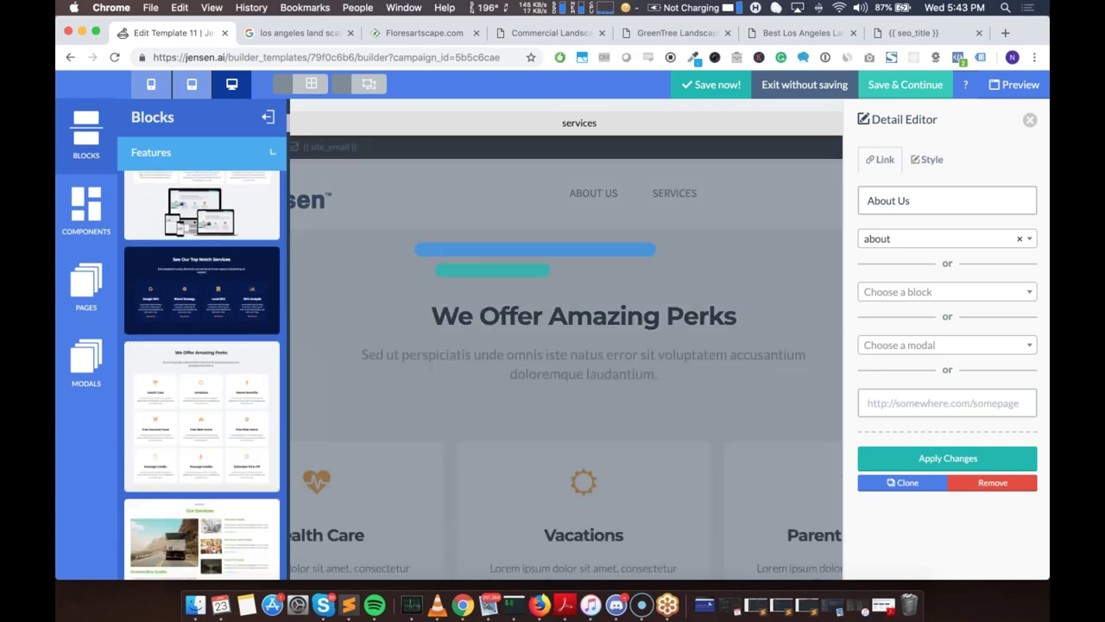
pyautogui.scroll(-7, 486, 346)
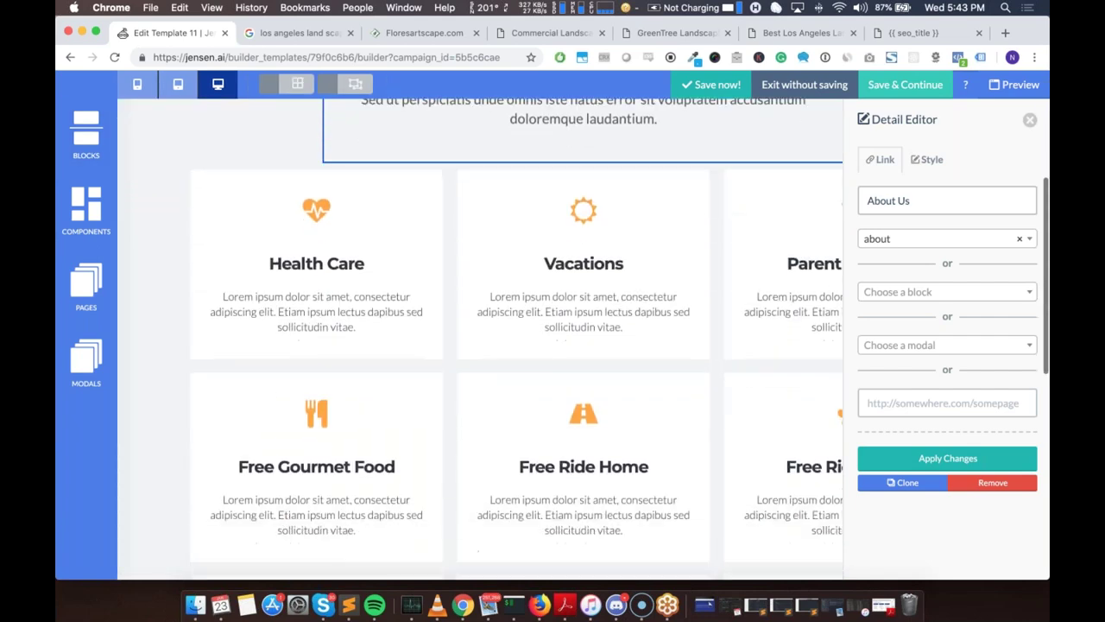
pyautogui.scroll(7, 486, 346)
pyautogui.scroll(2, 624, 293)
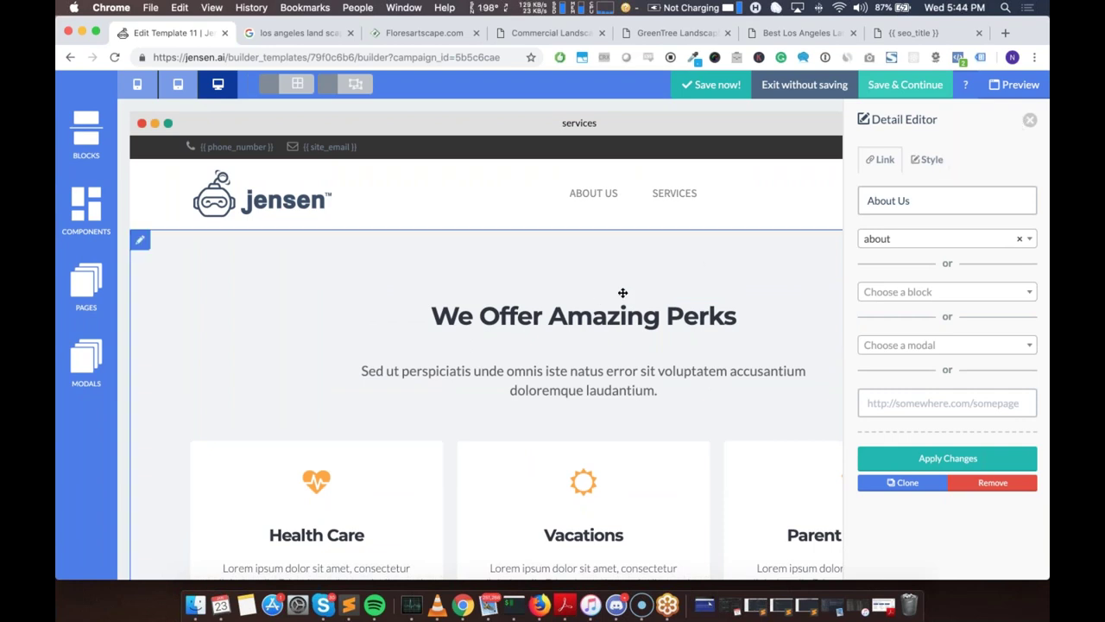
pyautogui.click(400, 32)
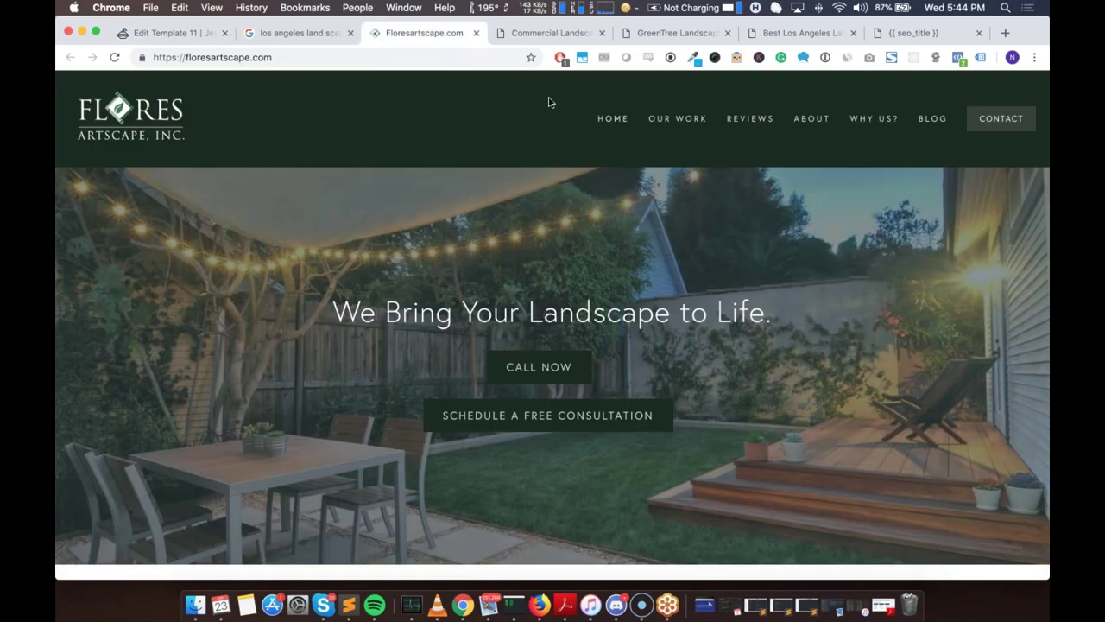
pyautogui.click(507, 38)
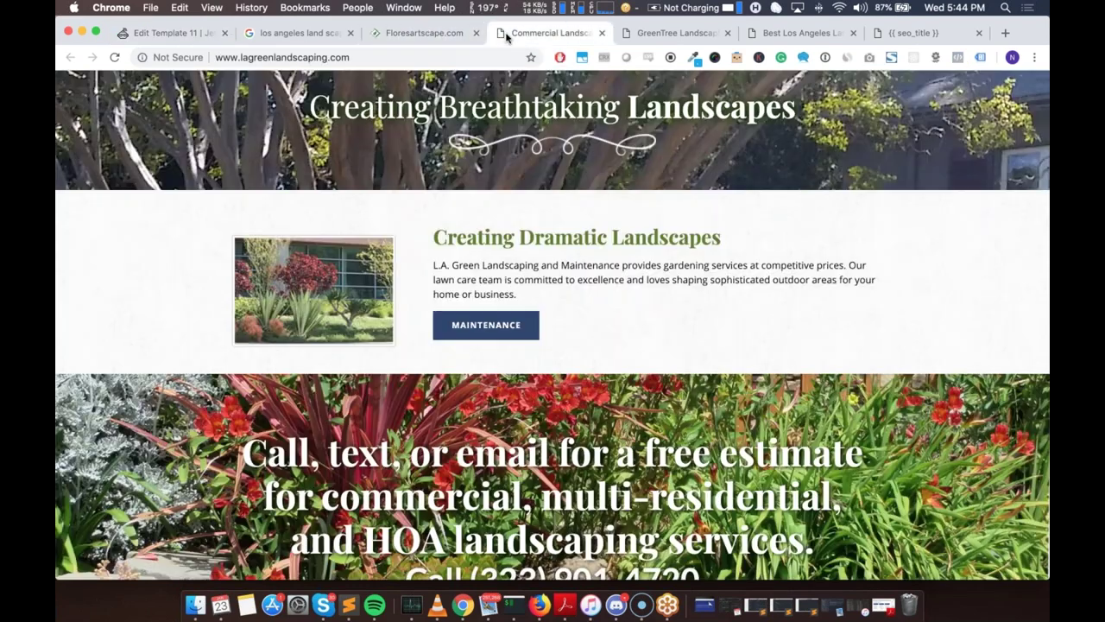
pyautogui.scroll(10, 550, 247)
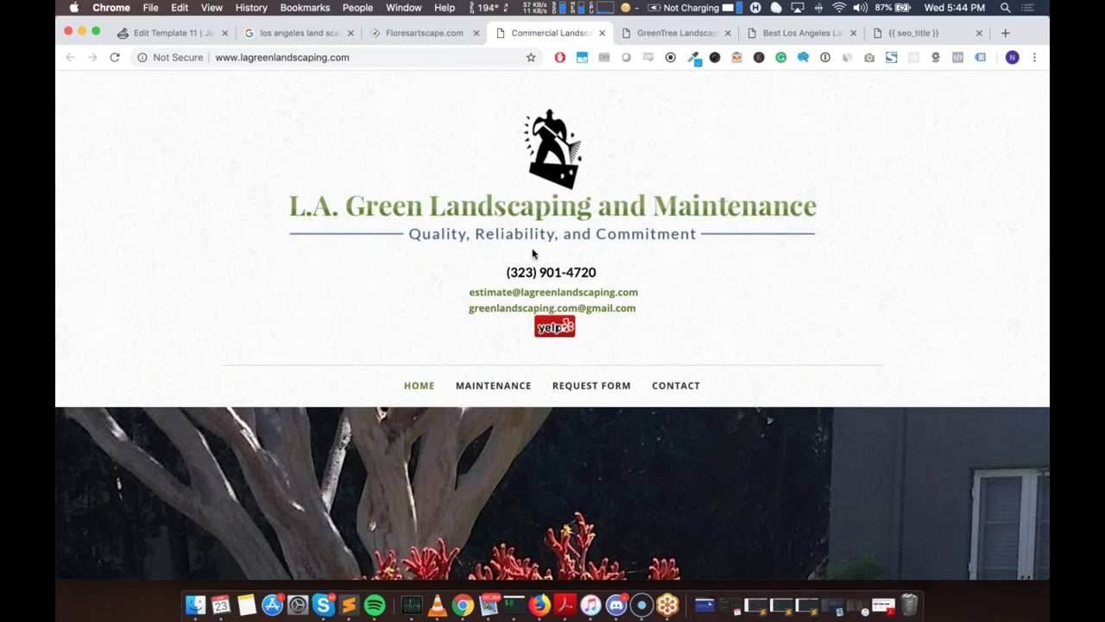
pyautogui.click(160, 36)
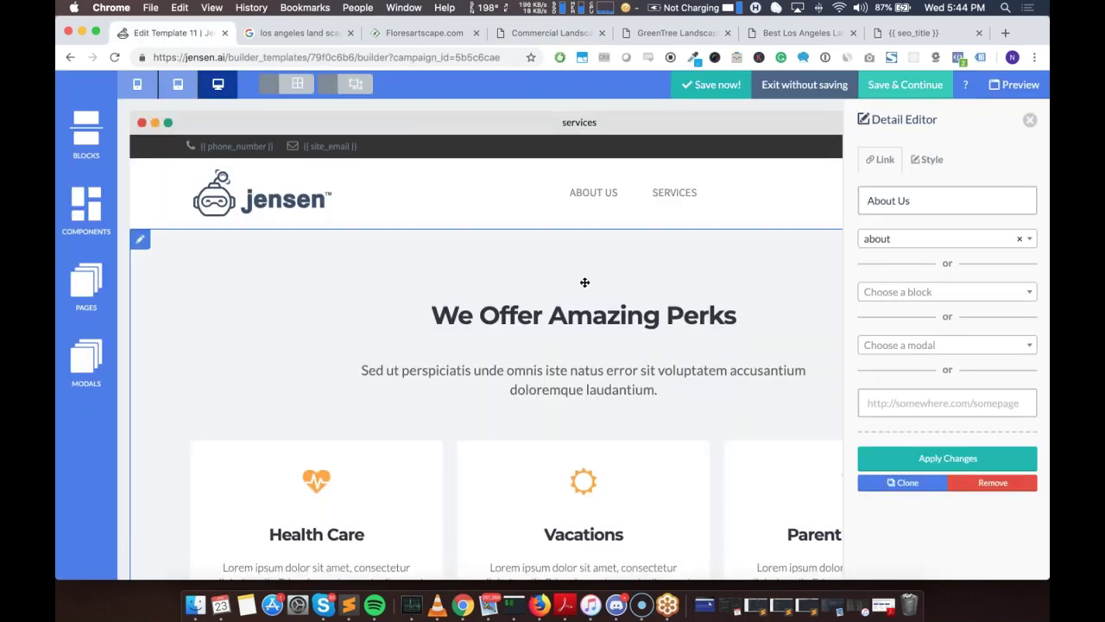
# Rename the Health Care perk card heading to Lawncare.
pyautogui.scroll(-5, 582, 281)
pyautogui.moveTo(314, 328)
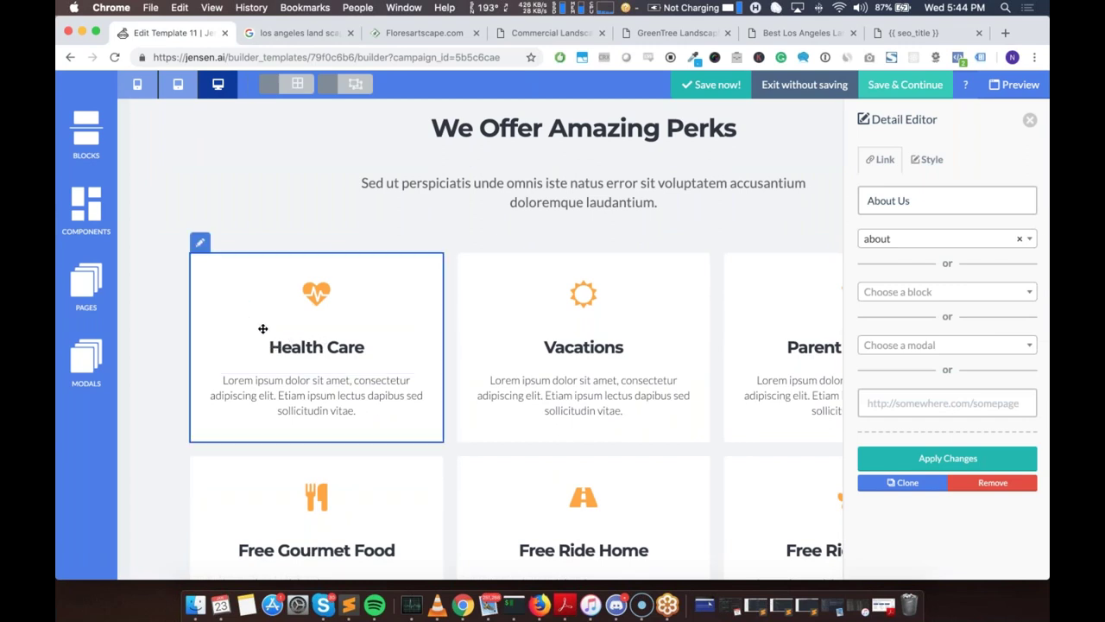
pyautogui.click(363, 347)
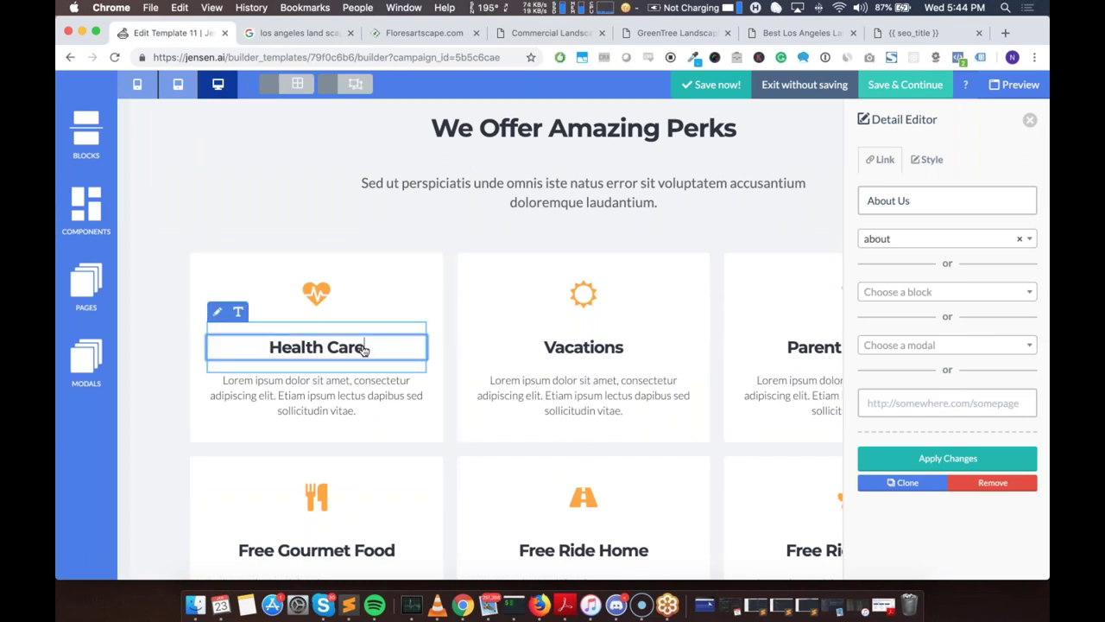
pyautogui.keyDown('shift'); pyautogui.click(277, 350); pyautogui.keyUp('shift')
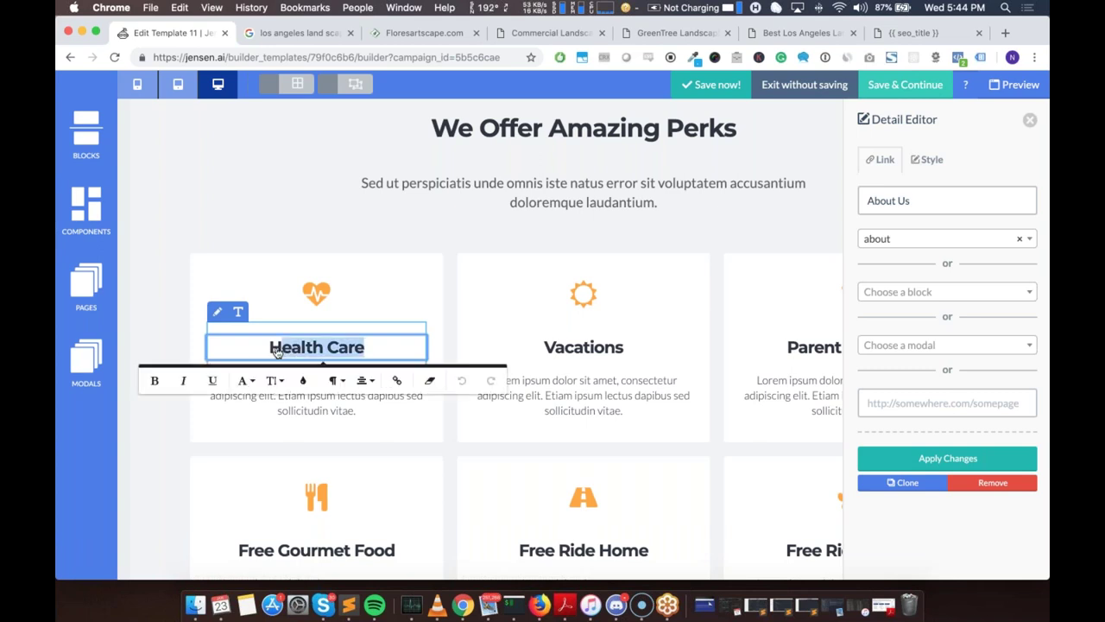
pyautogui.write('LawnC')
pyautogui.press('BackSpace')
pyautogui.write('care')
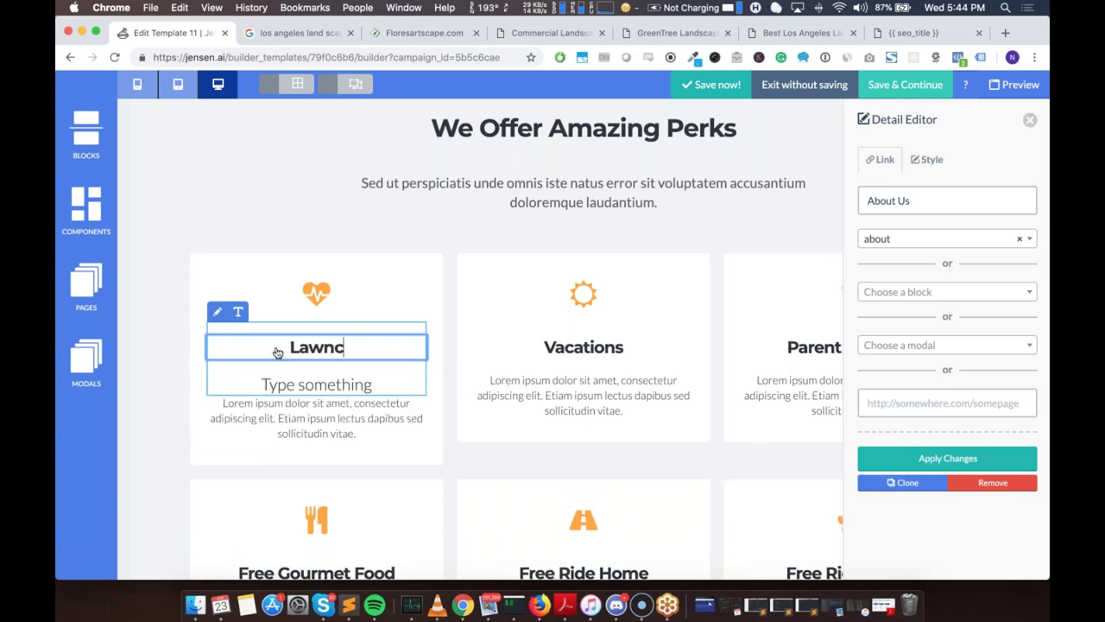
# Rename the Vacations perk card heading to Turf Installation.
pyautogui.click(506, 312)
pyautogui.click(625, 347)
pyautogui.doubleClick(624, 347)
pyautogui.write('Turf')
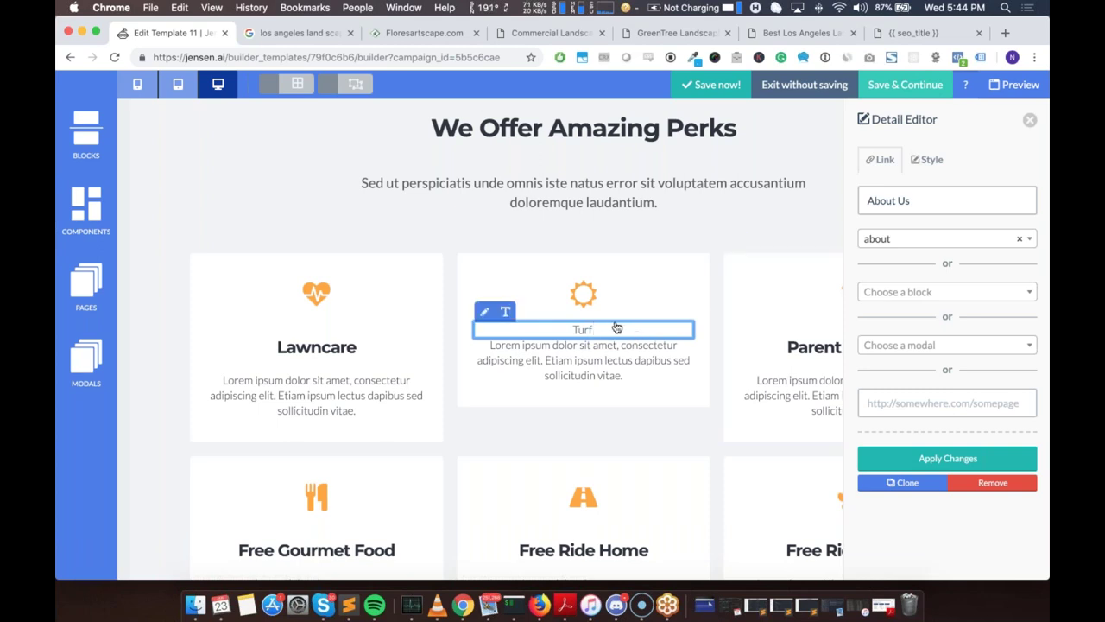
pyautogui.press('super+z')
pyautogui.click(558, 352)
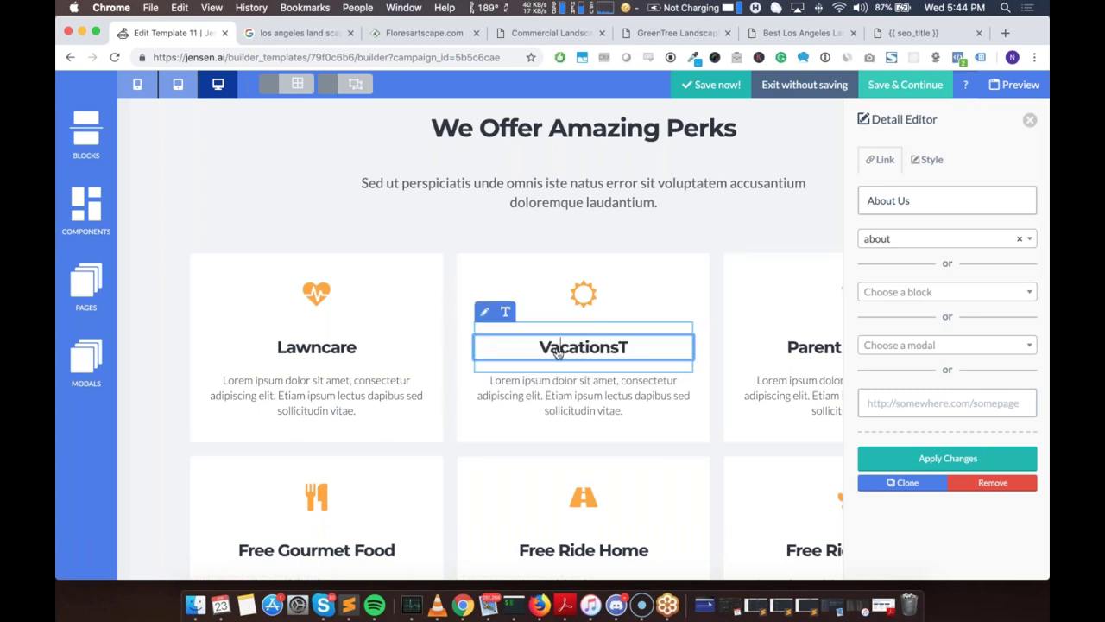
pyautogui.keyDown('shift'); pyautogui.click(628, 352); pyautogui.keyUp('shift')
pyautogui.press('BackSpace')
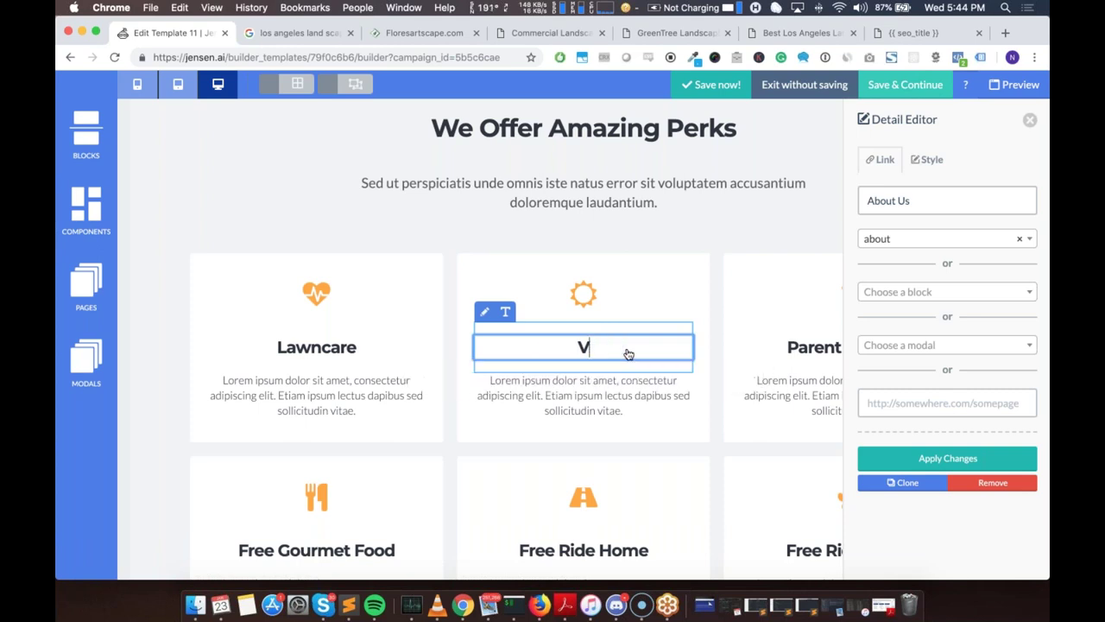
pyautogui.press('BackSpace')
pyautogui.write('Tu')
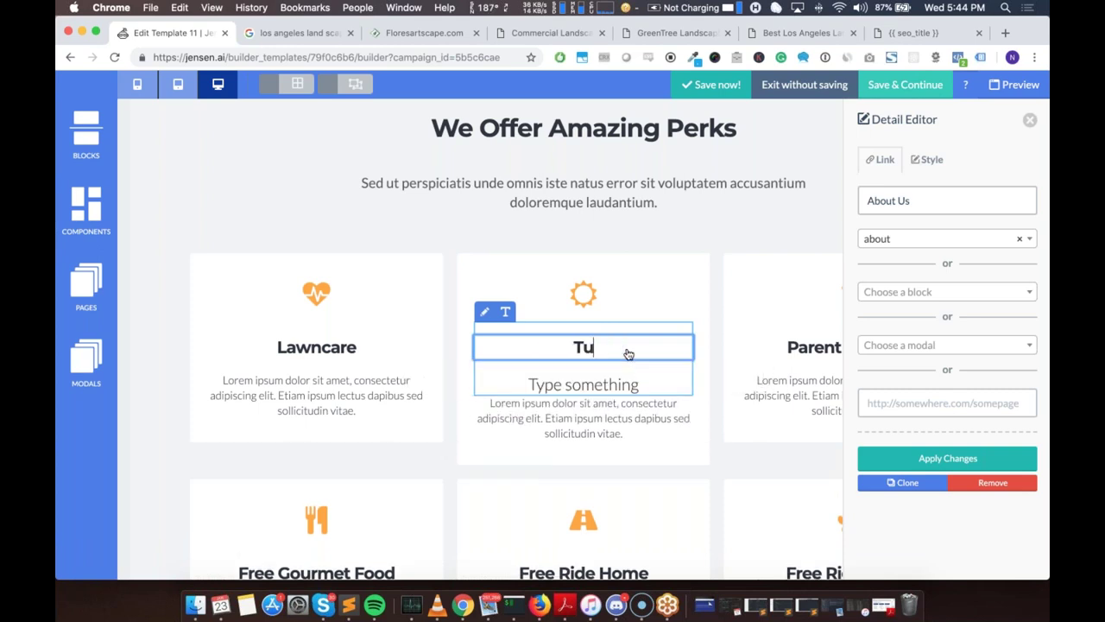
pyautogui.write('rf Installation')
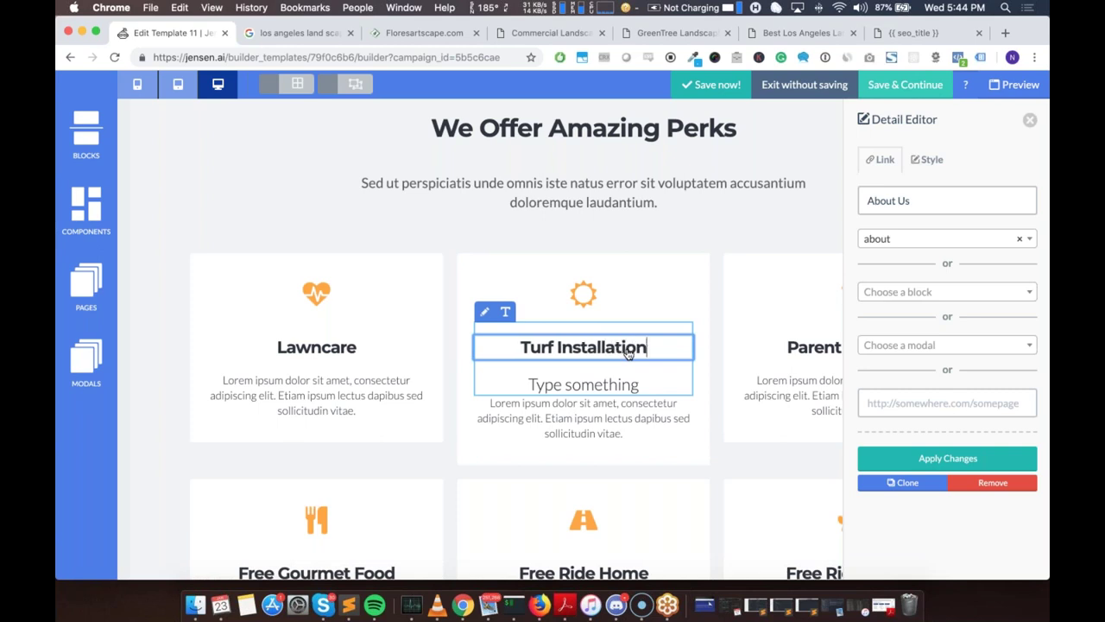
pyautogui.click(670, 325)
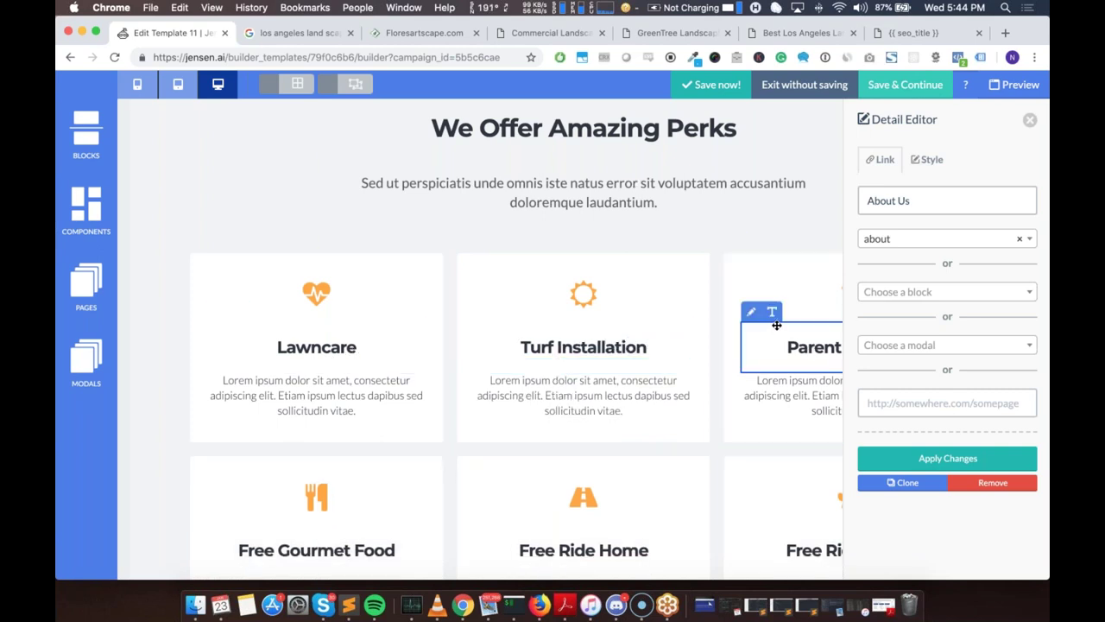
# Replace the Parent Benefits heading text with 'Hardscaping'.
pyautogui.click(810, 348)
pyautogui.click(1025, 119)
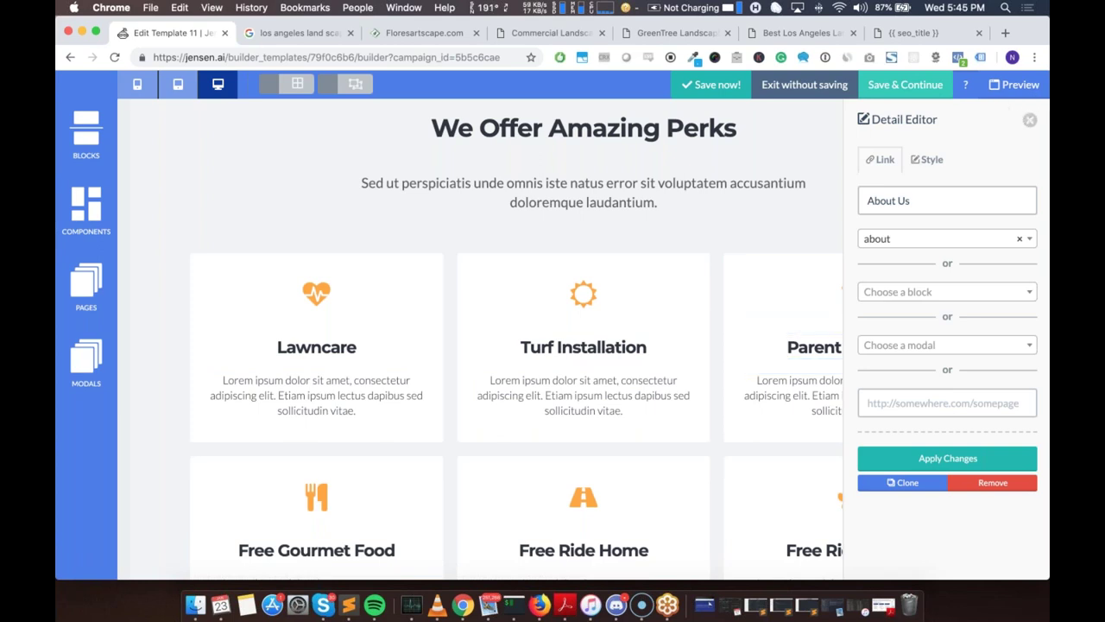
pyautogui.click(1029, 120)
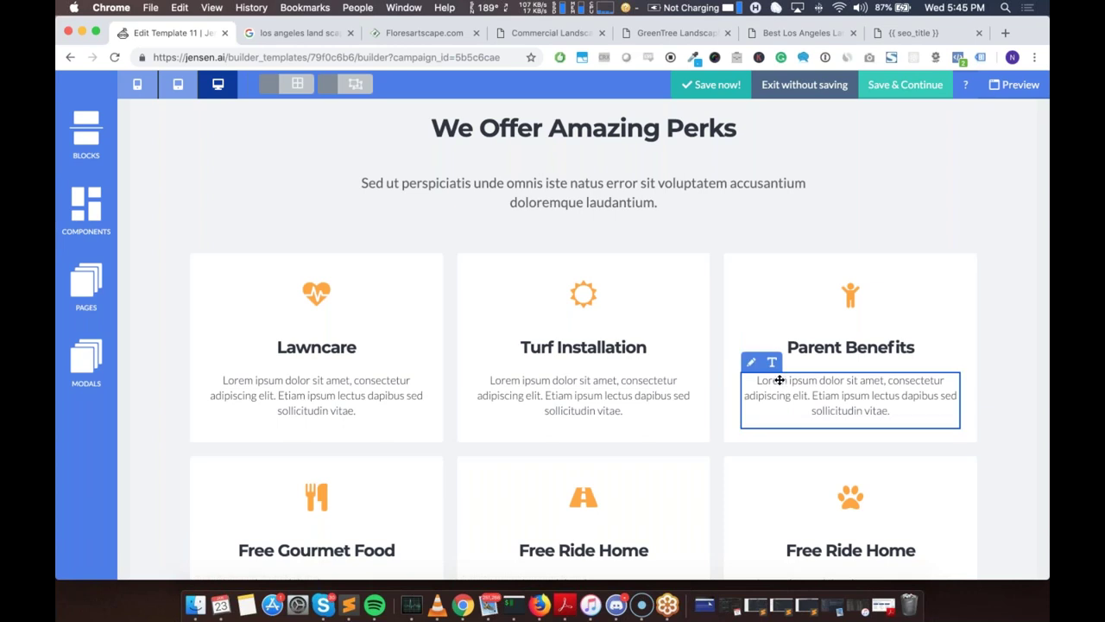
pyautogui.click(771, 361)
pyautogui.click(766, 316)
pyautogui.moveTo(799, 353); pyautogui.dragTo(922, 355)
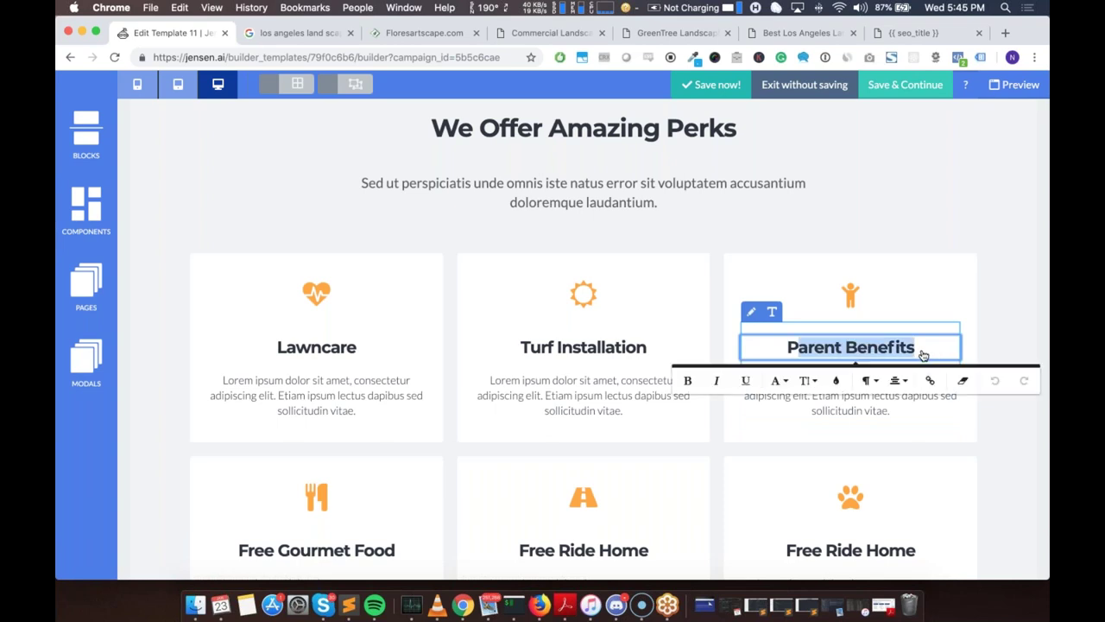
pyautogui.press('BackSpace')
pyautogui.press('BackSpace')
pyautogui.write('Hardscaping')
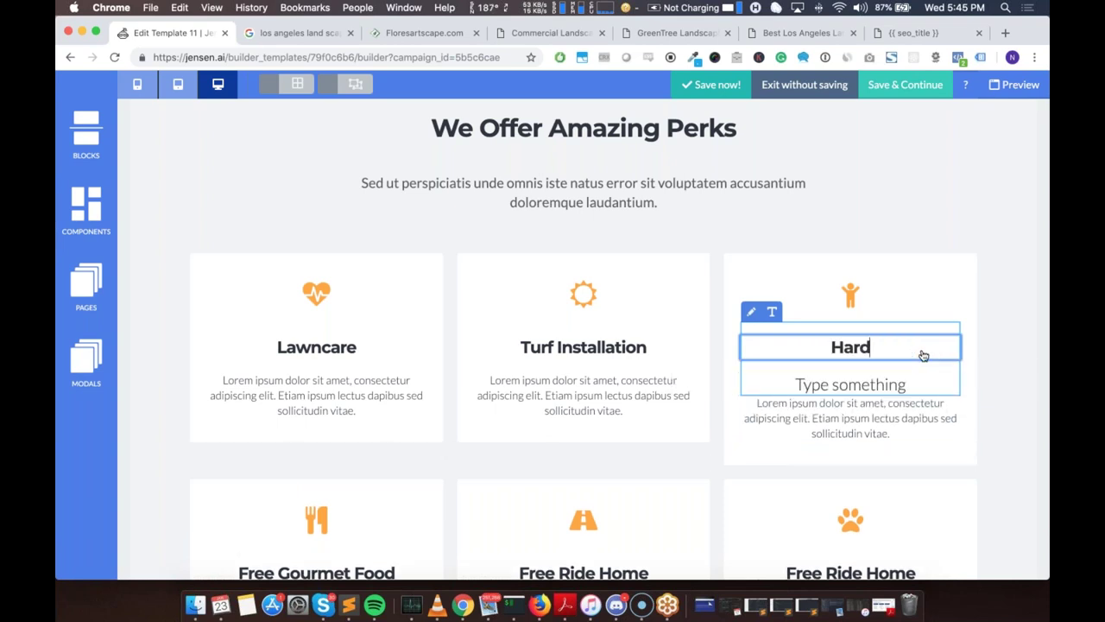
pyautogui.click(718, 222)
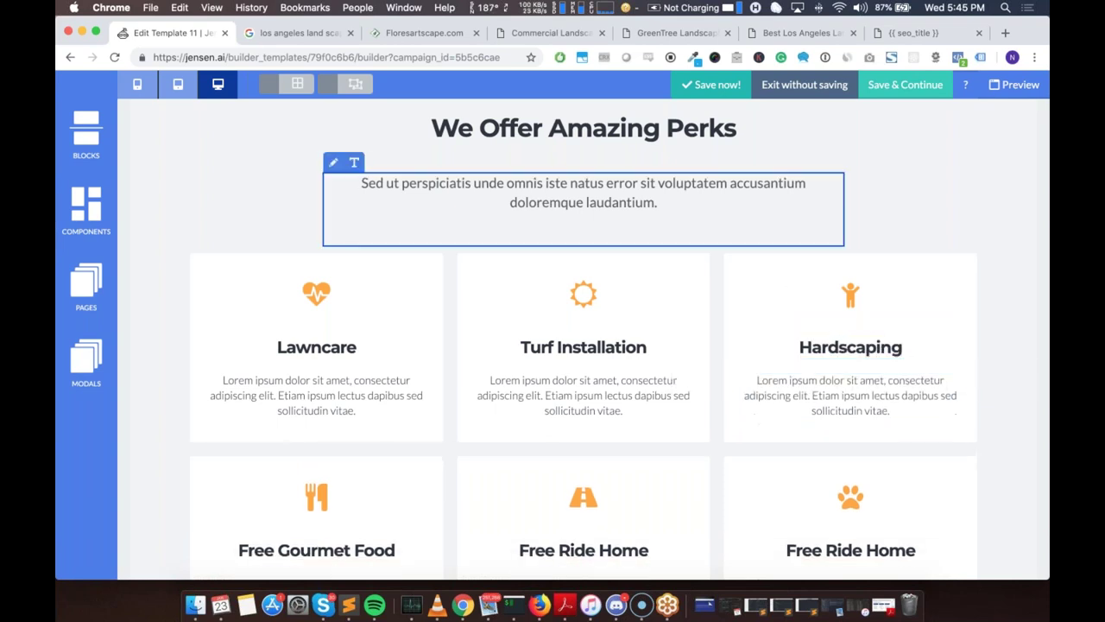
pyautogui.moveTo(291, 411)
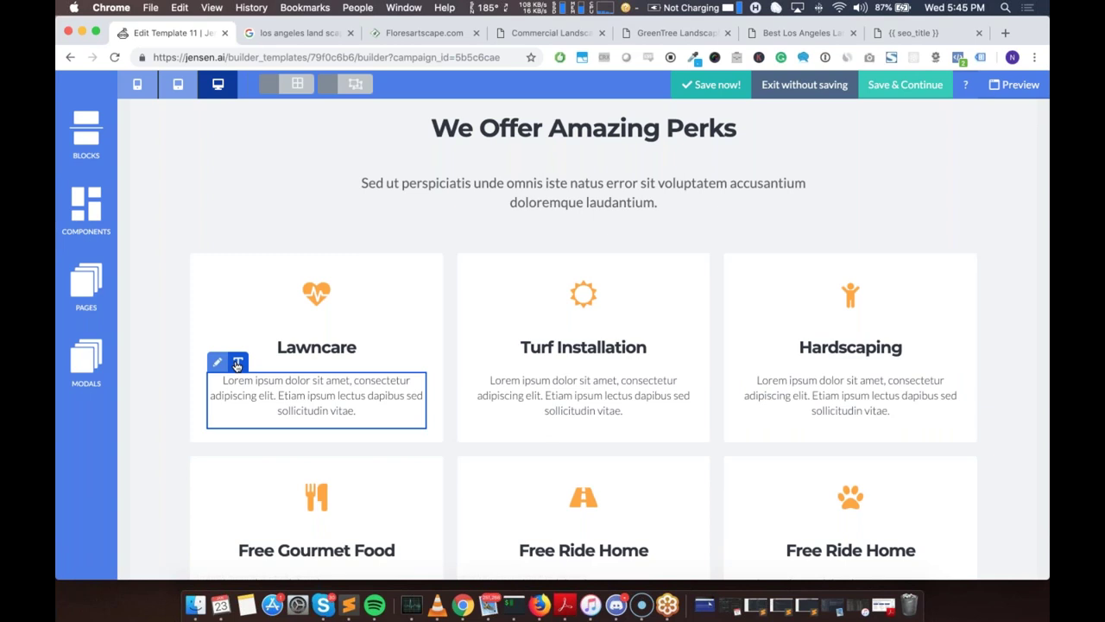
pyautogui.click(237, 365)
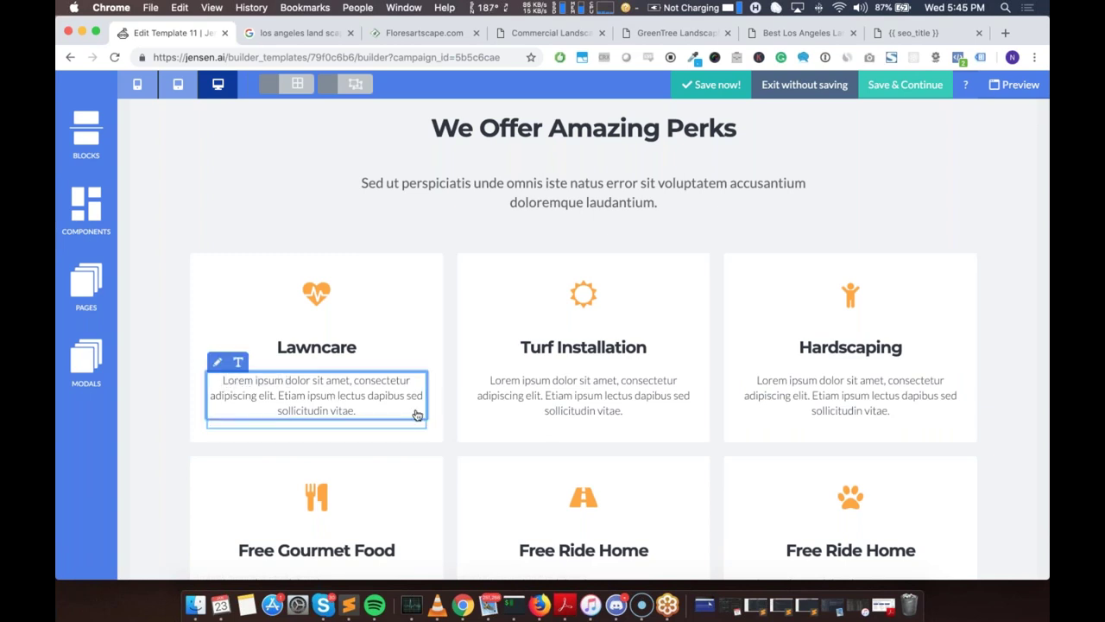
# Replace the 'We Offer Amazing Perks' heading with 'Our Landscaping Services'.
pyautogui.scroll(-3, 215, 298)
pyautogui.scroll(-5, 215, 300)
pyautogui.scroll(15, 492, 309)
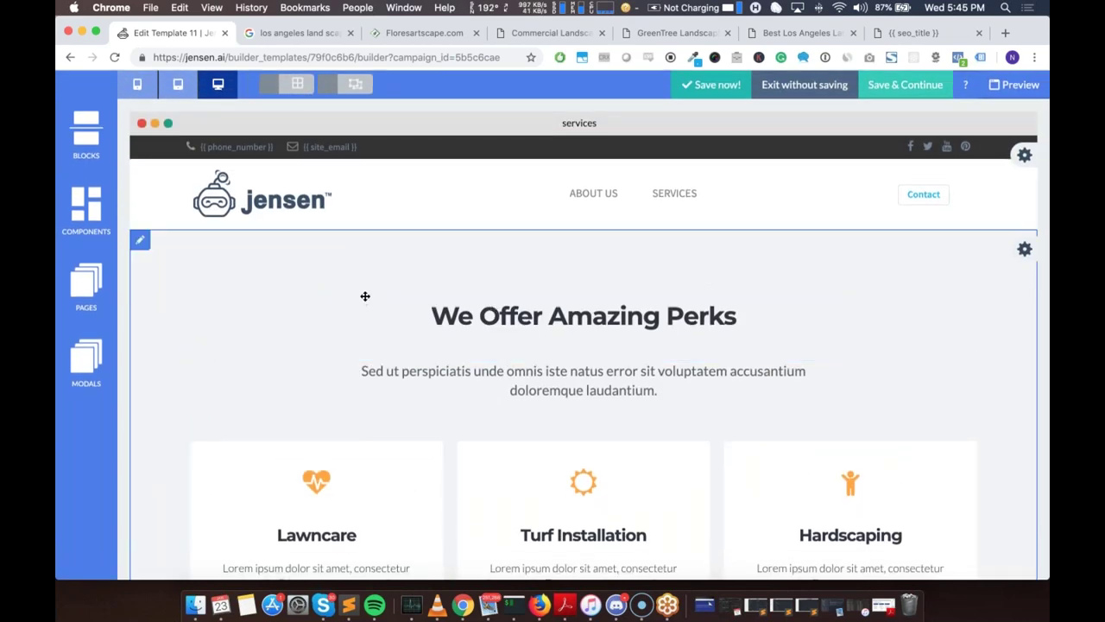
pyautogui.click(434, 315)
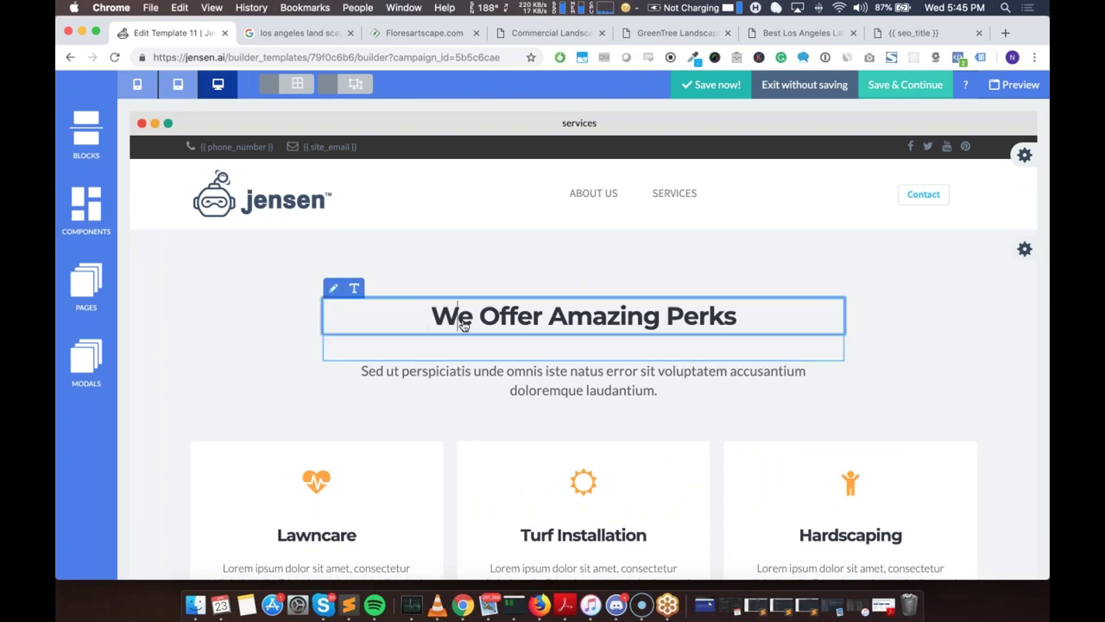
pyautogui.keyDown('shift'); pyautogui.click(741, 323); pyautogui.keyUp('shift')
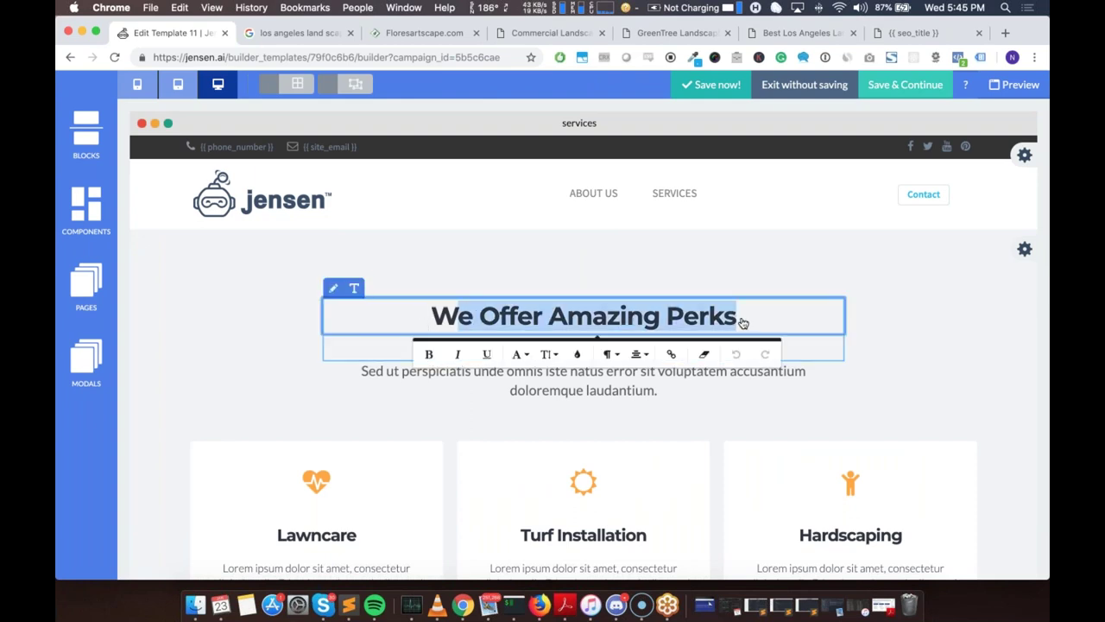
pyautogui.press('BackSpace')
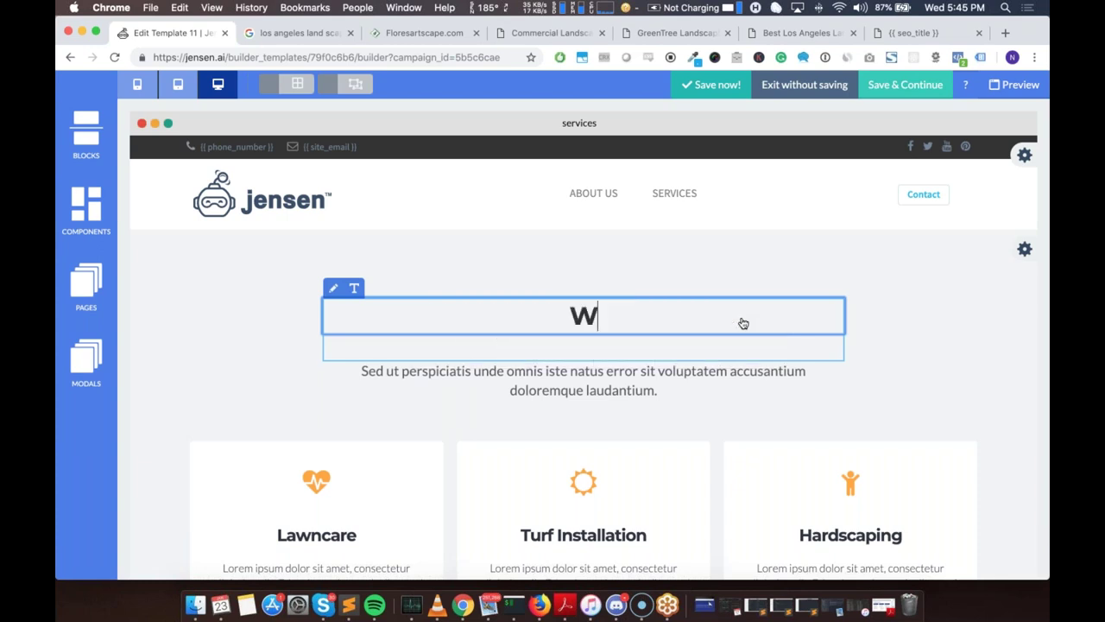
pyautogui.press('BackSpace')
pyautogui.write('Our Landscaping Services')
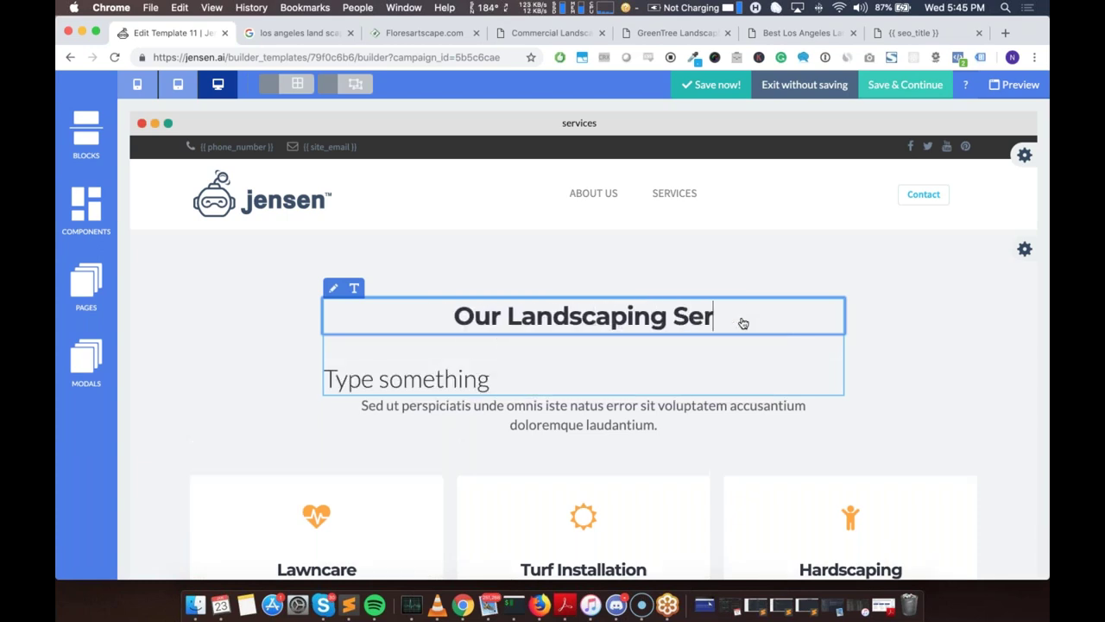
# Replace the placeholder intro with 'We are very excited to provide you with all of the following professional landscaping…'.
pyautogui.click(619, 402)
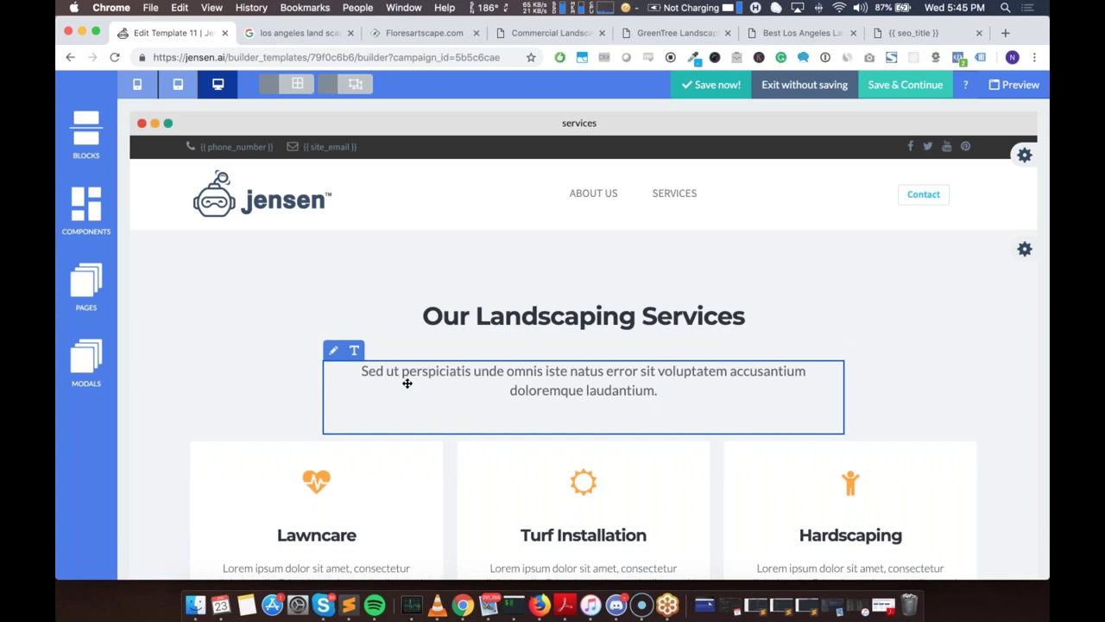
pyautogui.moveTo(354, 349); pyautogui.dragTo(366, 371)
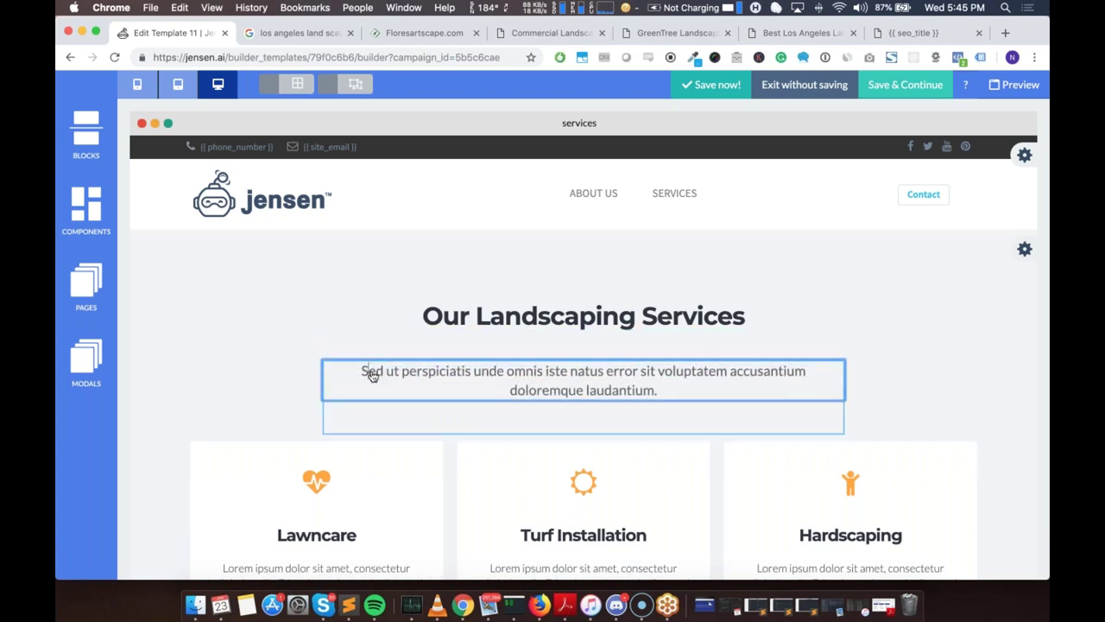
pyautogui.tripleClick(662, 394)
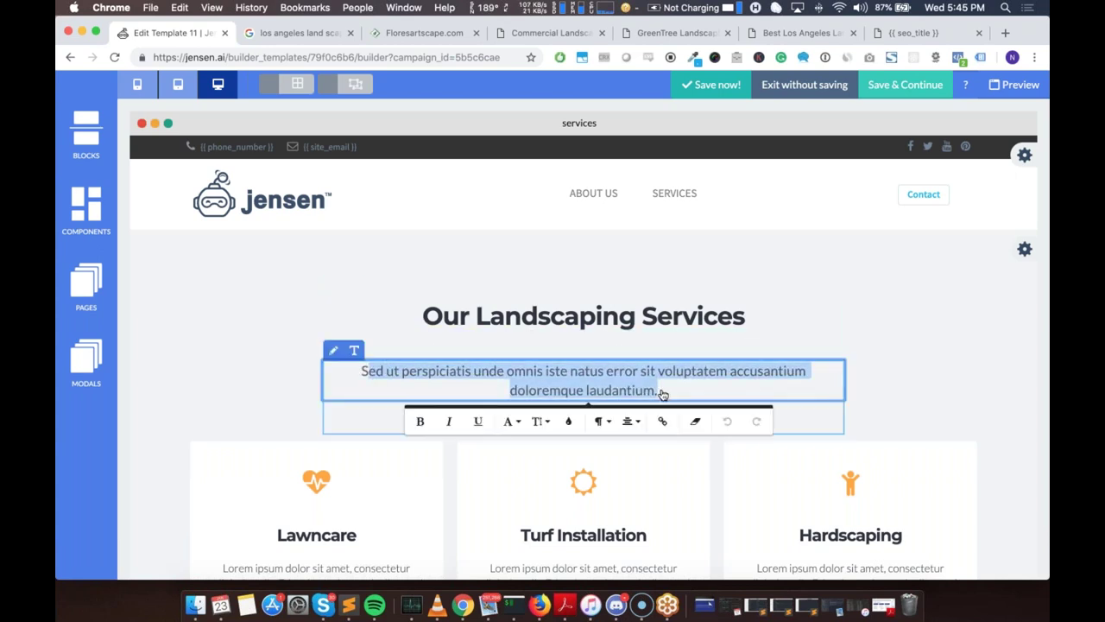
pyautogui.press('BackSpace')
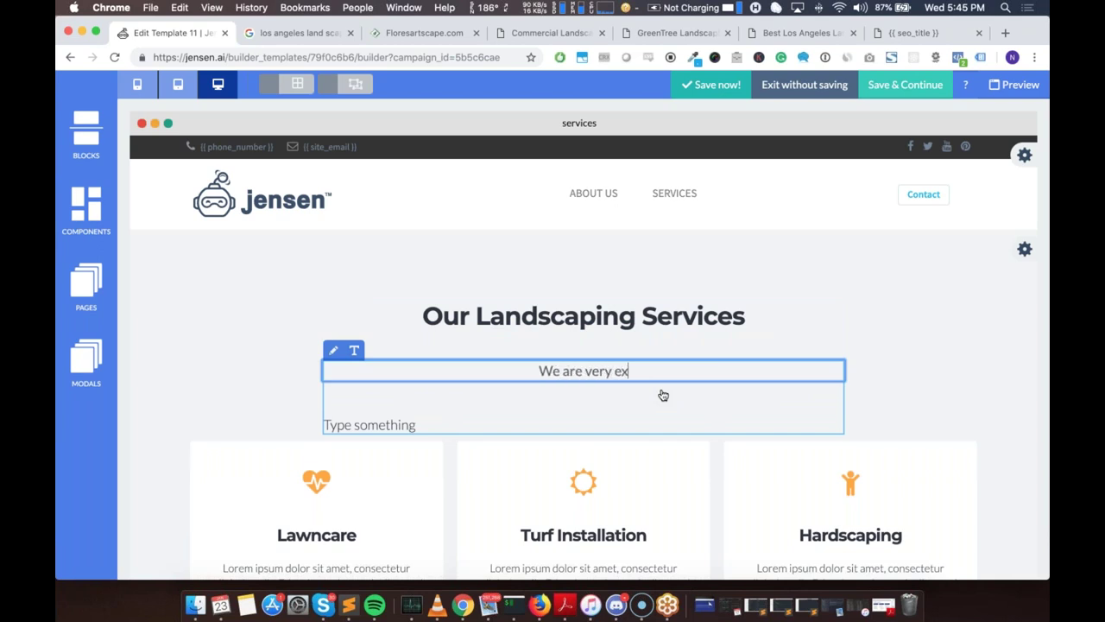
pyautogui.write('We are very excited to provid')
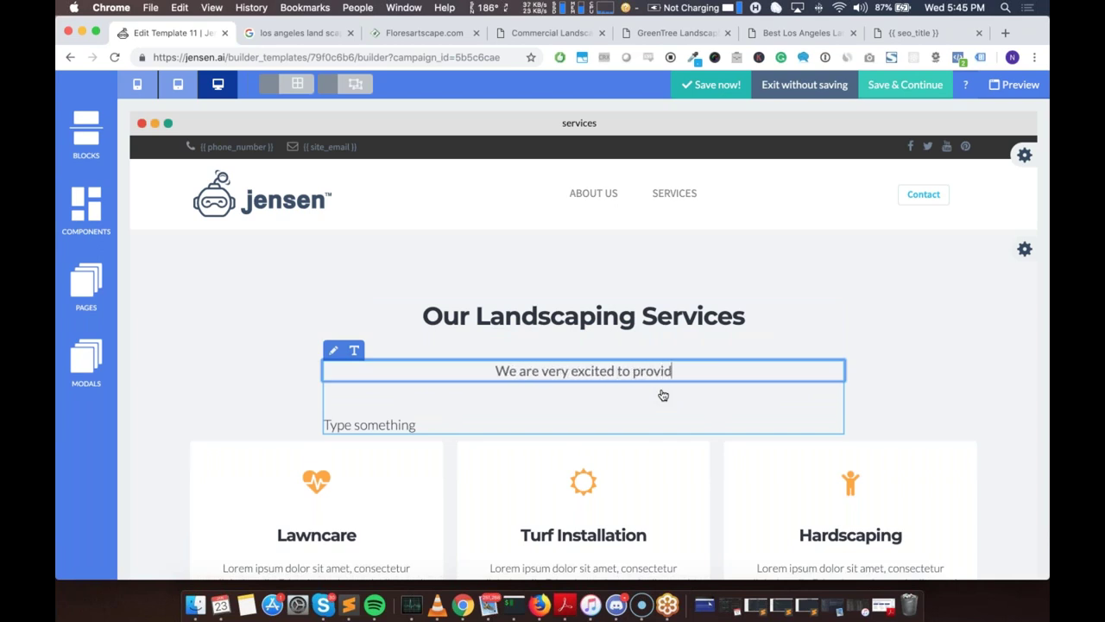
pyautogui.write('e you with all of the')
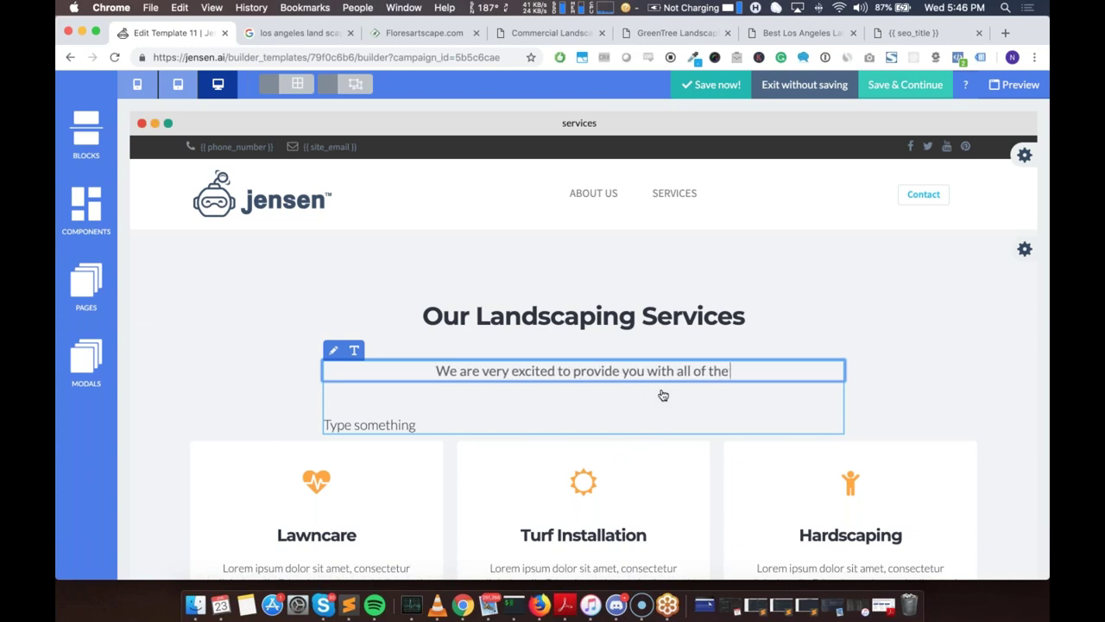
pyautogui.write(' following professional lands')
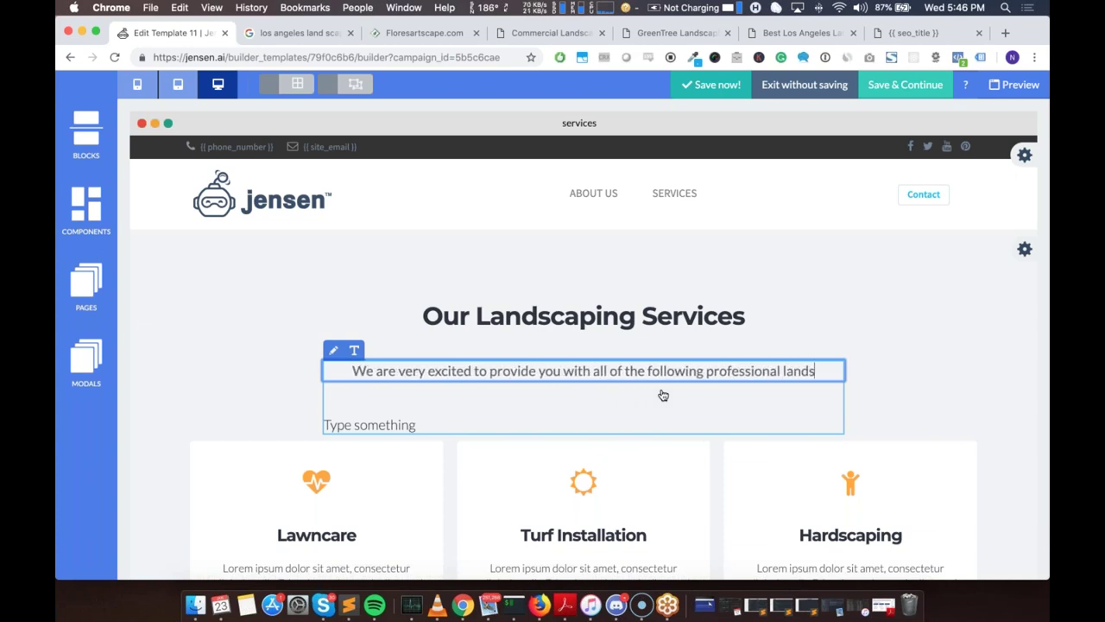
pyautogui.write('caping services:')
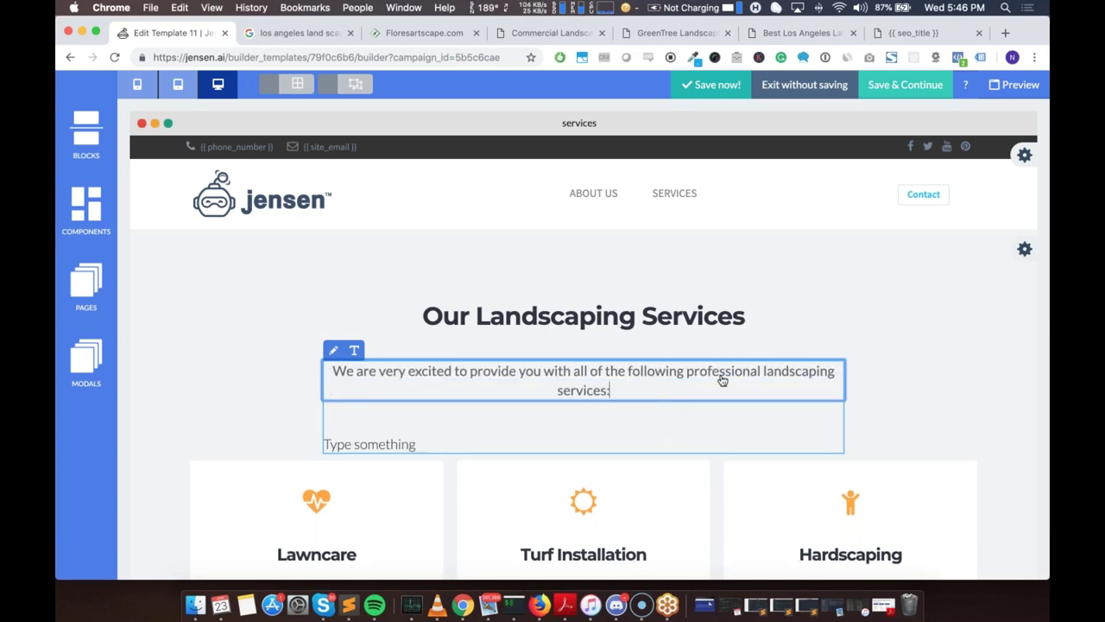
pyautogui.click(886, 308)
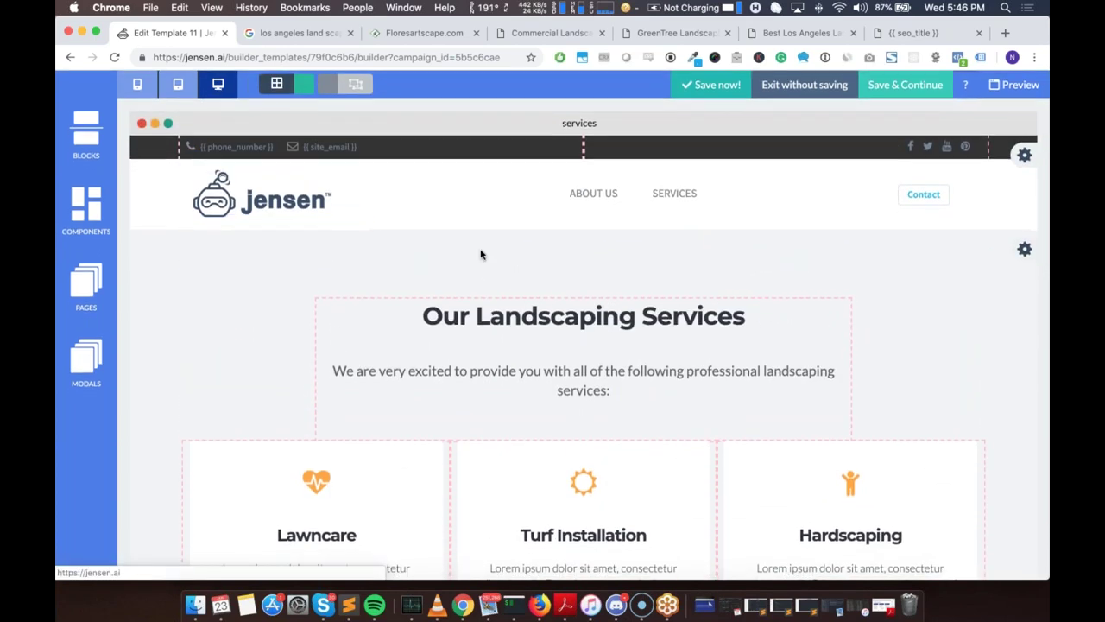
# Hide the dashed layout guide outlines and review the updated section.
pyautogui.scroll(-5, 481, 251)
pyautogui.scroll(-5, 584, 338)
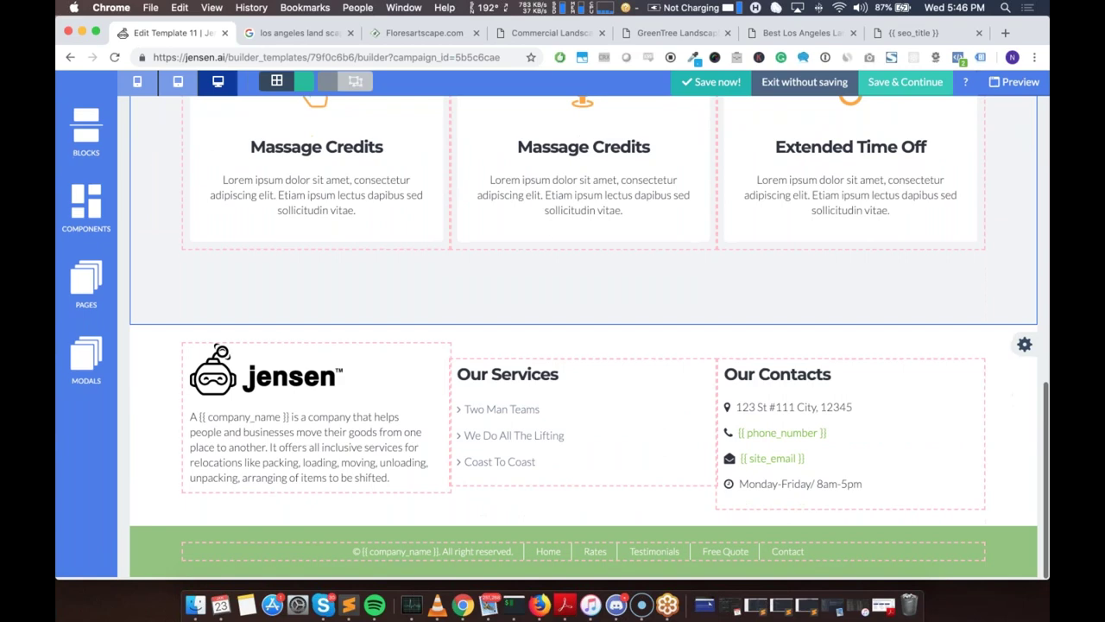
pyautogui.scroll(15, 583, 338)
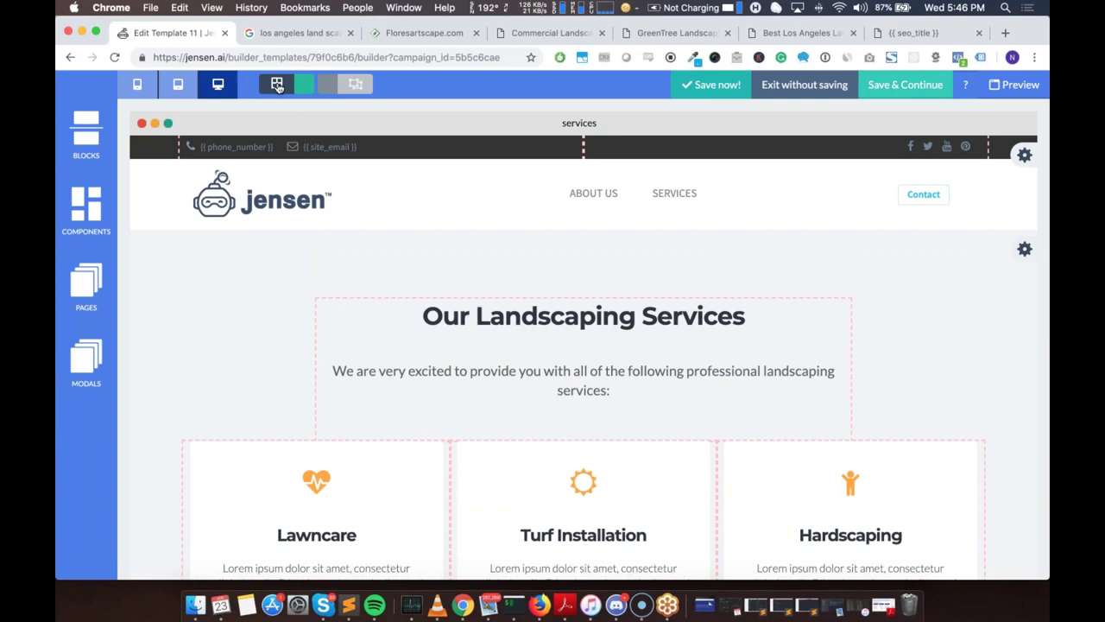
pyautogui.click(277, 86)
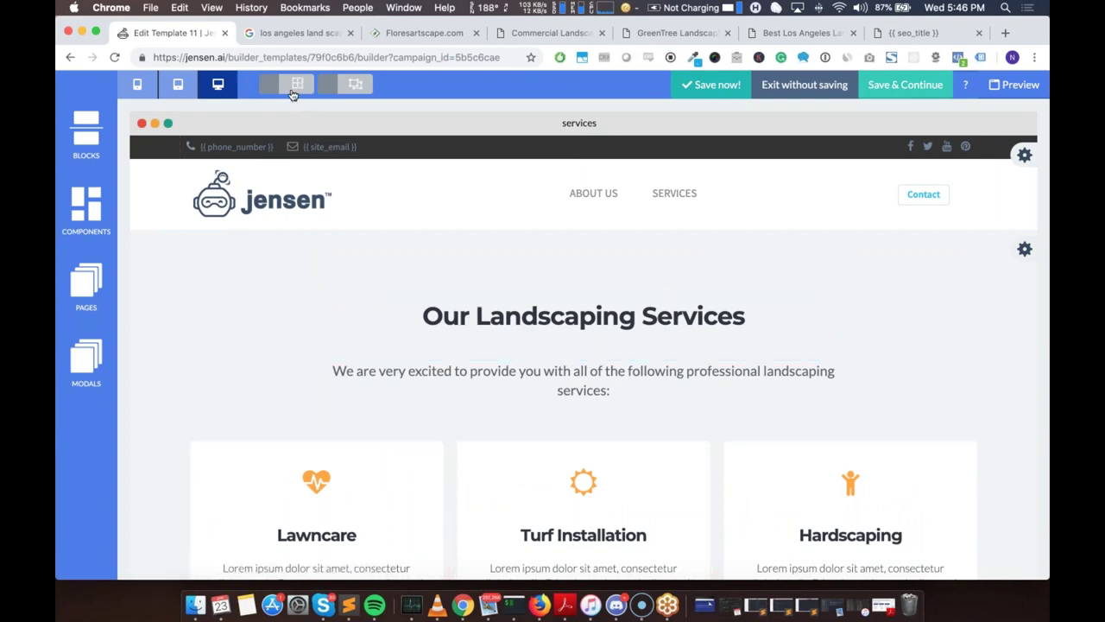
pyautogui.scroll(-1, 575, 378)
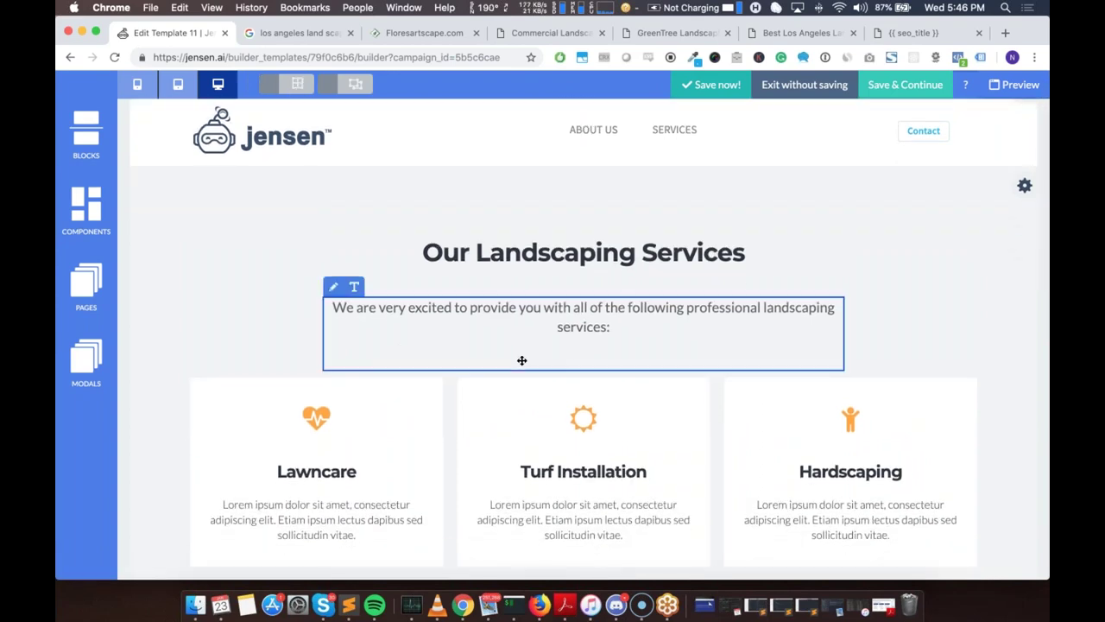
pyautogui.scroll(-4, 520, 360)
pyautogui.scroll(5, 521, 360)
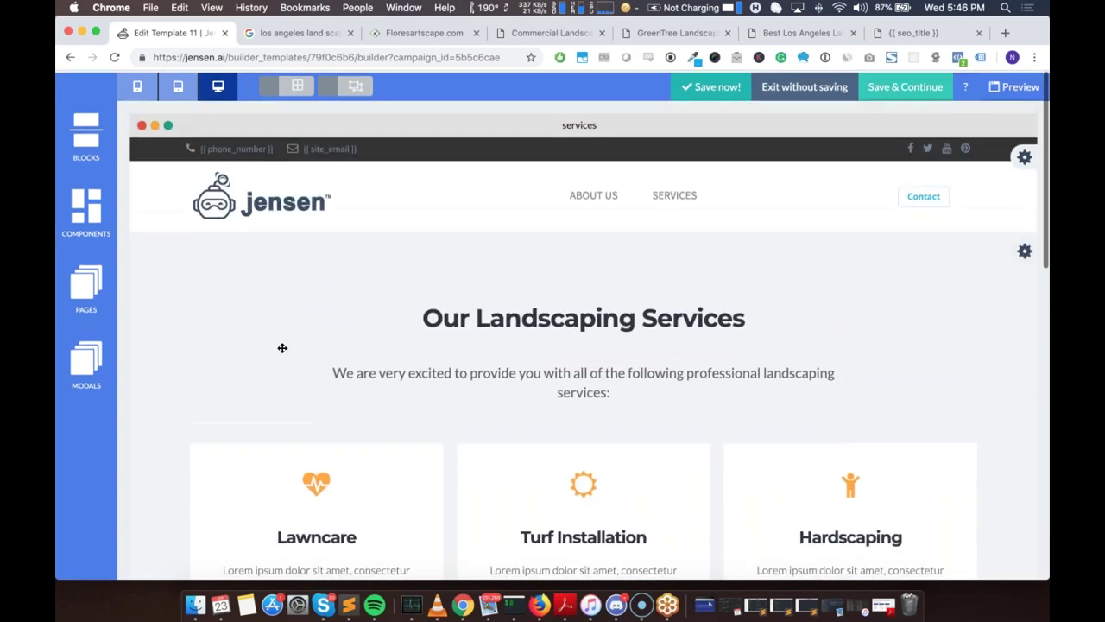
# On the index page, point the SERVICES navigation link to the services page.
pyautogui.click(86, 284)
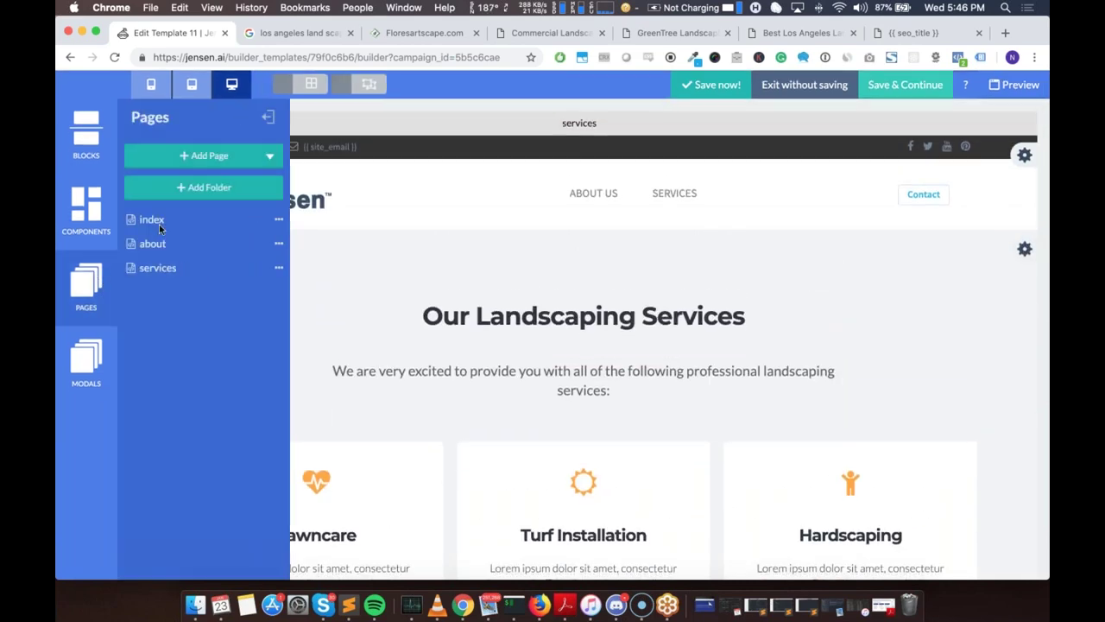
pyautogui.click(151, 221)
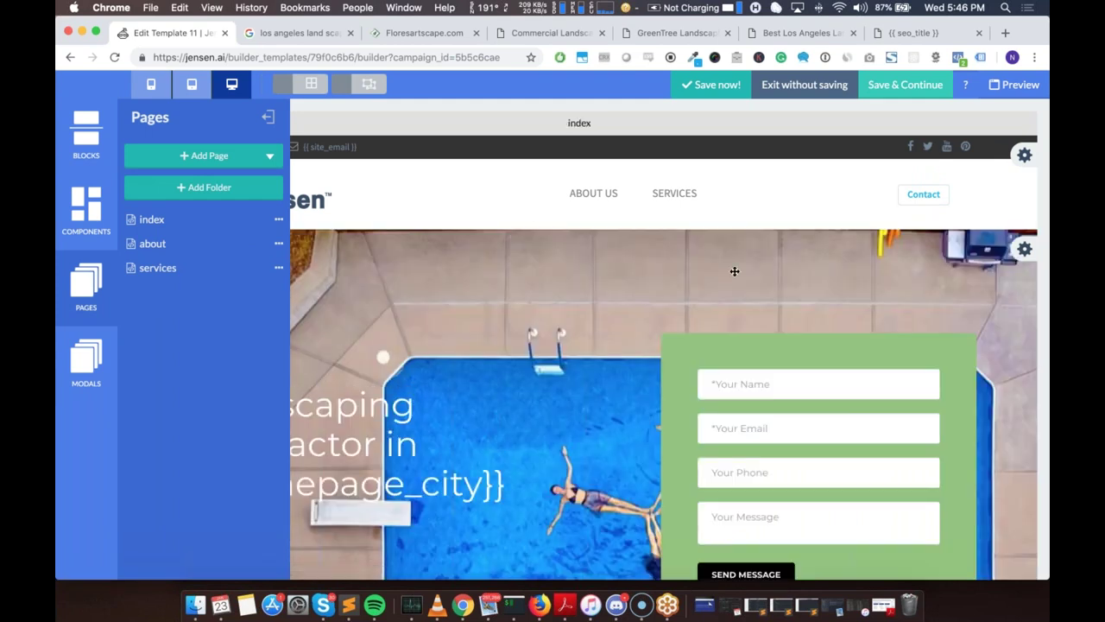
pyautogui.click(644, 163)
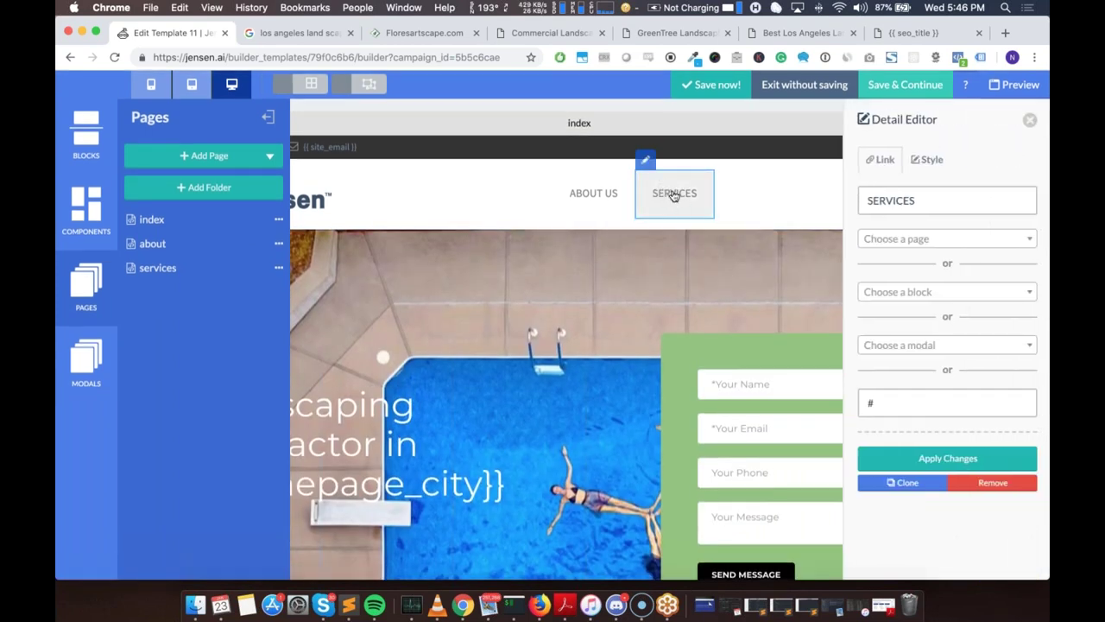
pyautogui.click(939, 200)
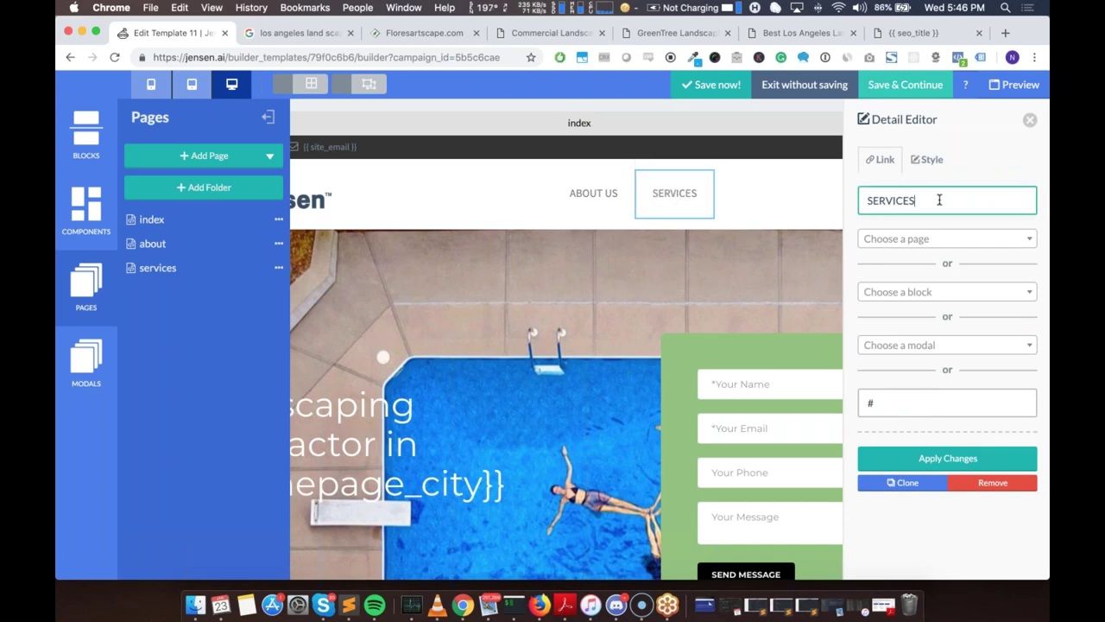
pyautogui.click(910, 243)
pyautogui.click(905, 311)
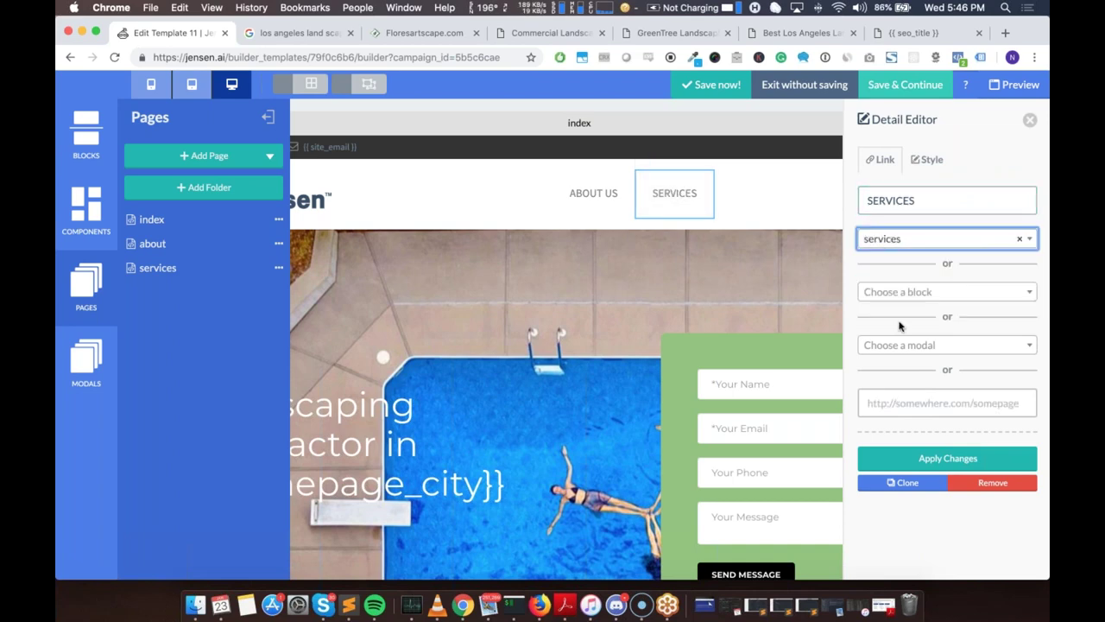
pyautogui.click(912, 454)
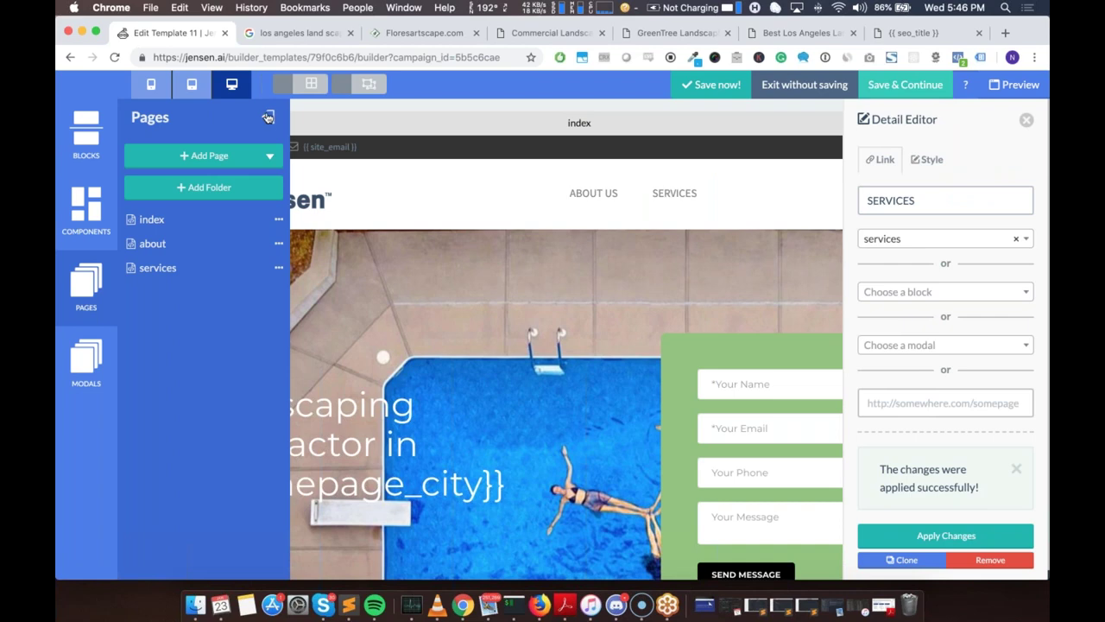
pyautogui.click(268, 117)
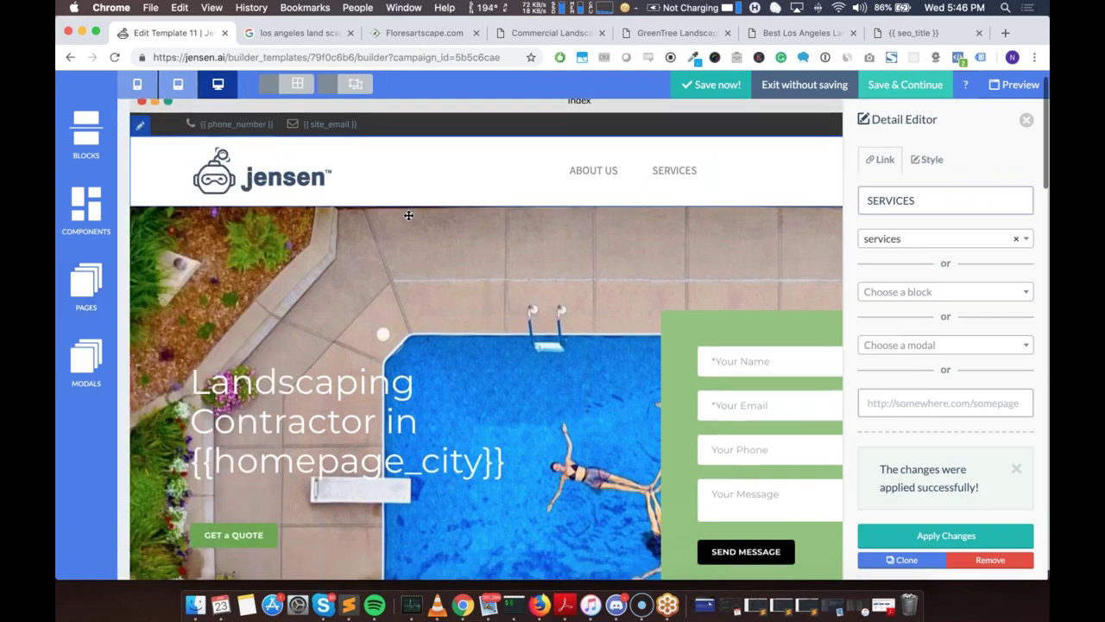
# Open the services page in the editor and scroll through its content to the footer.
pyautogui.scroll(-5, 412, 259)
pyautogui.click(85, 285)
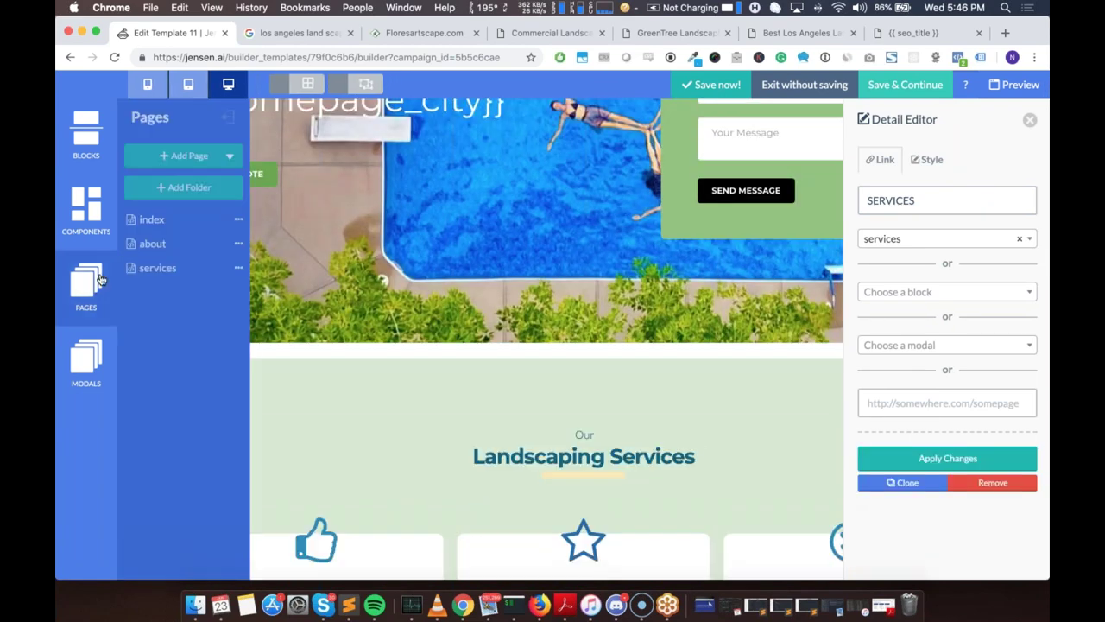
pyautogui.scroll(-3, 498, 278)
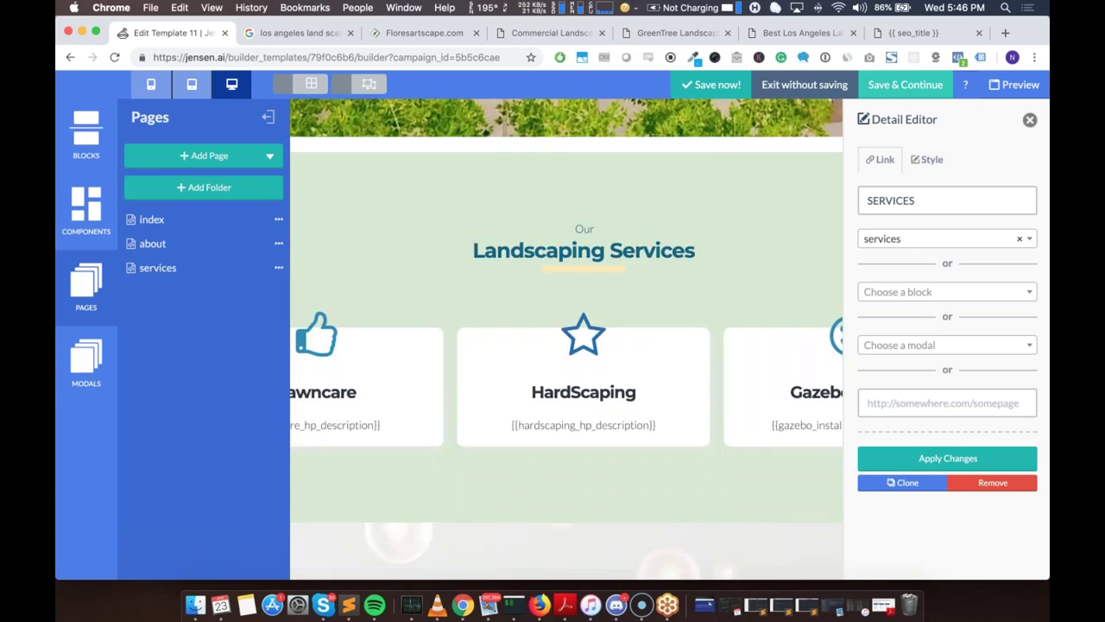
pyautogui.click(1029, 121)
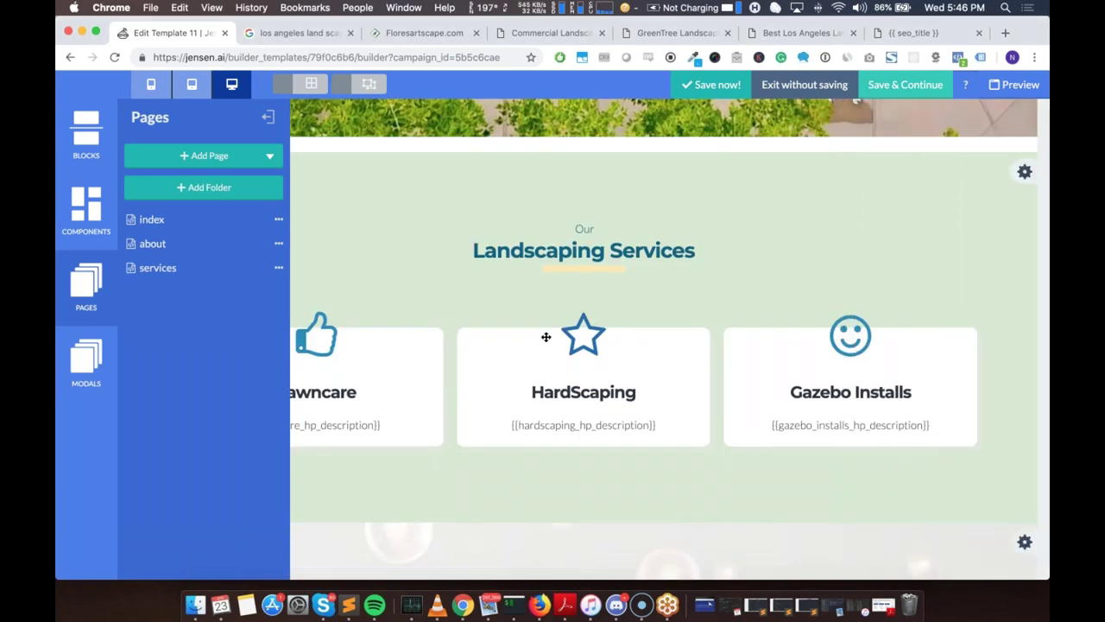
pyautogui.scroll(-5, 545, 337)
pyautogui.scroll(-10, 546, 337)
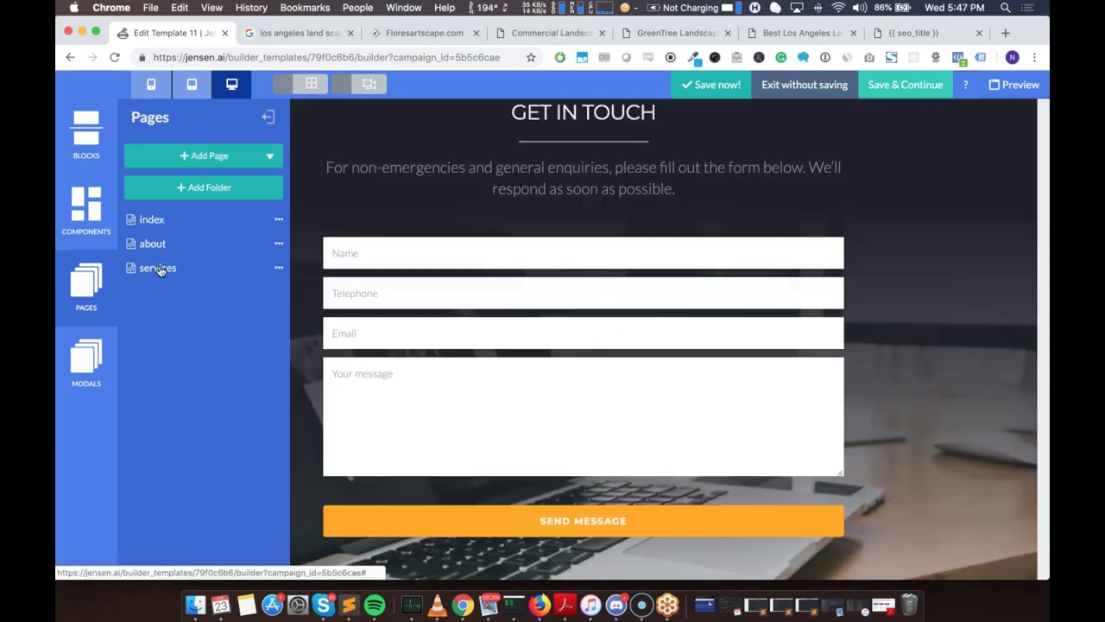
pyautogui.click(158, 269)
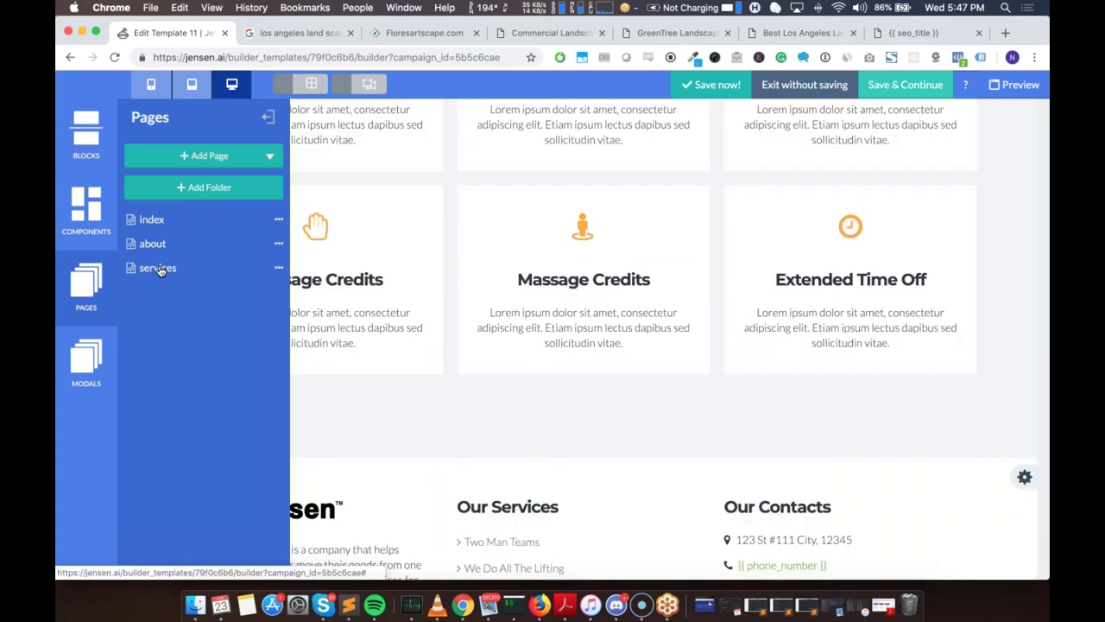
pyautogui.scroll(-10, 584, 345)
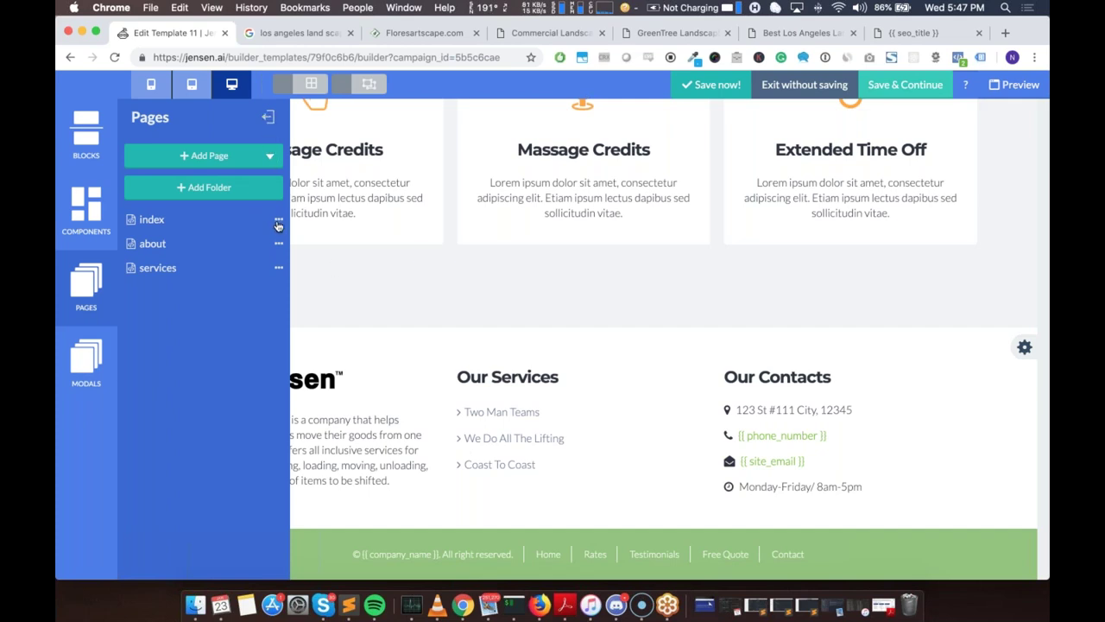
pyautogui.scroll(5, 389, 243)
pyautogui.scroll(-5, 389, 242)
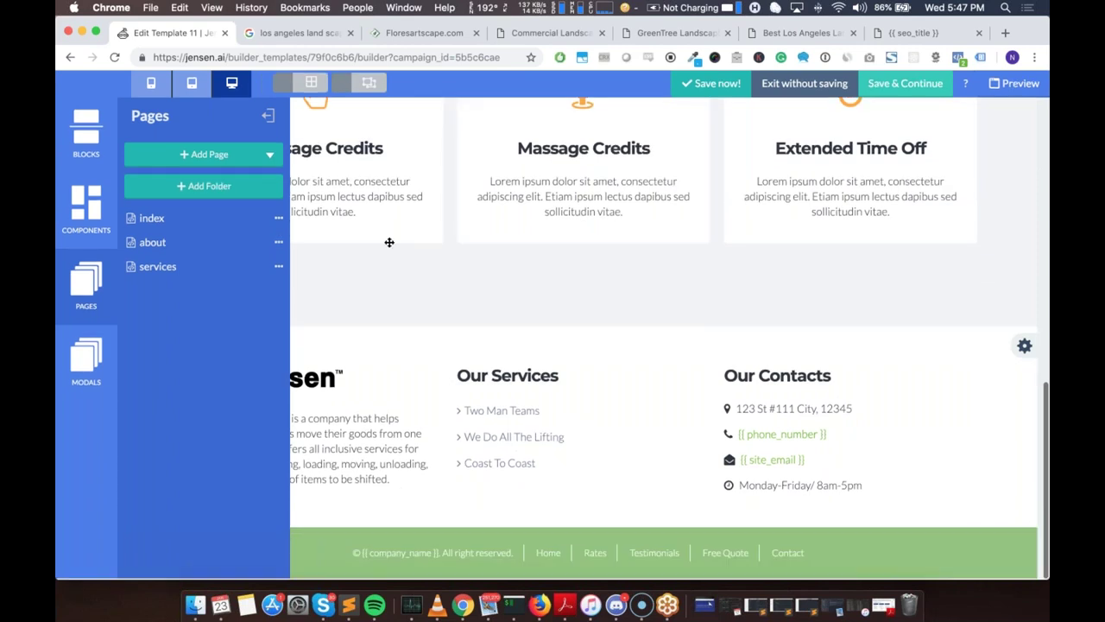
# Create a folder named 'service' after the name 'services' turns out to be taken.
pyautogui.click(204, 190)
pyautogui.write('services')
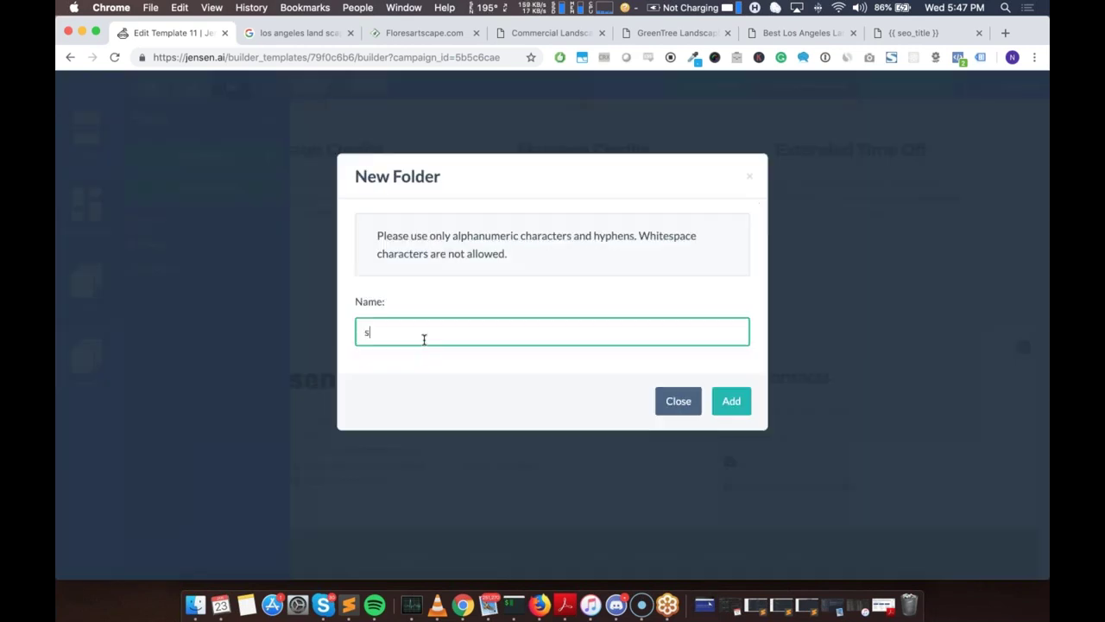
pyautogui.click(736, 399)
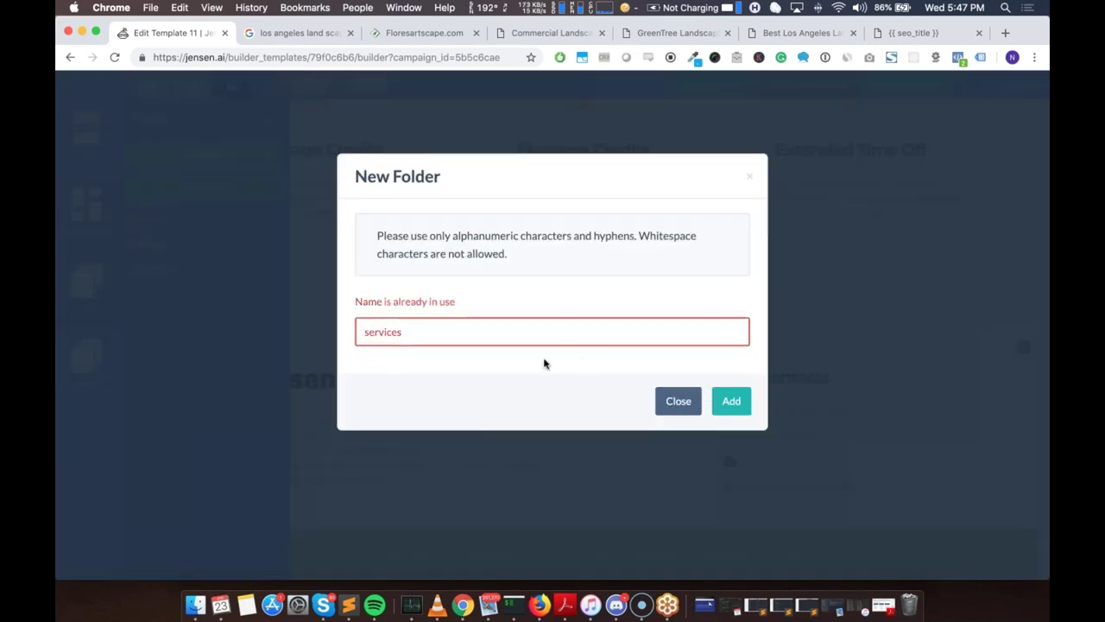
pyautogui.click(501, 335)
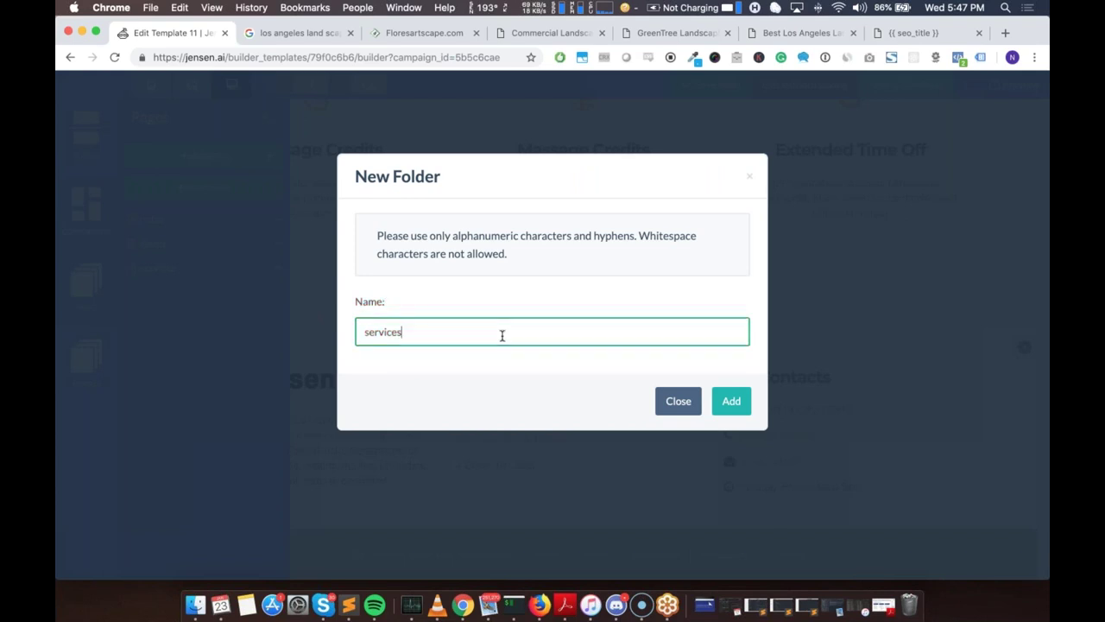
pyautogui.press('BackSpace')
pyautogui.click(732, 400)
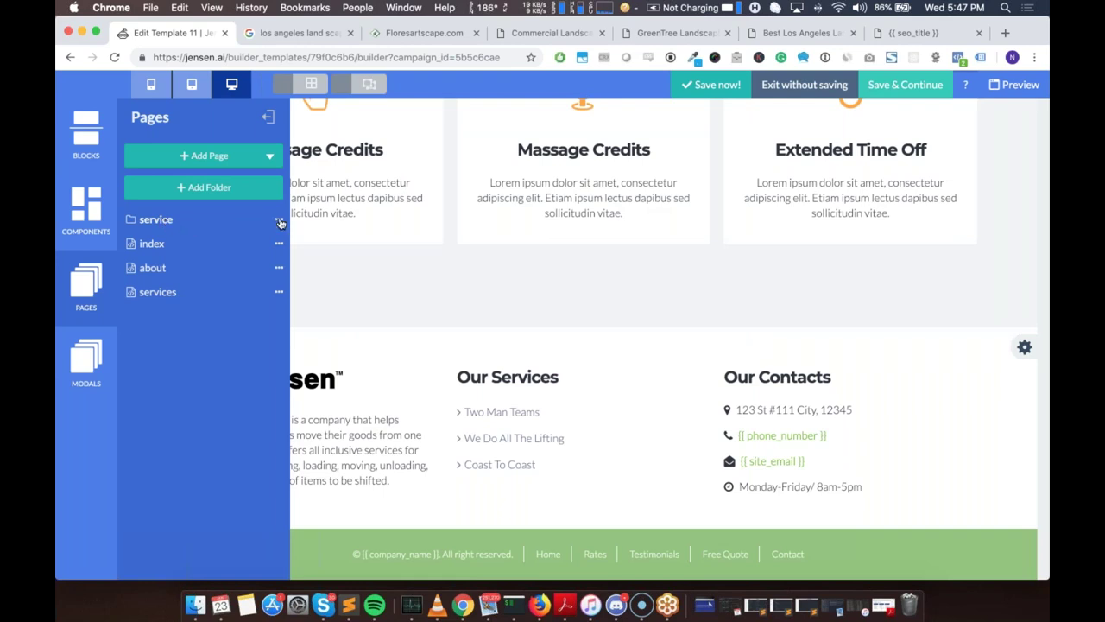
# Add a page named 'turf-installation' inside the service folder.
pyautogui.click(279, 221)
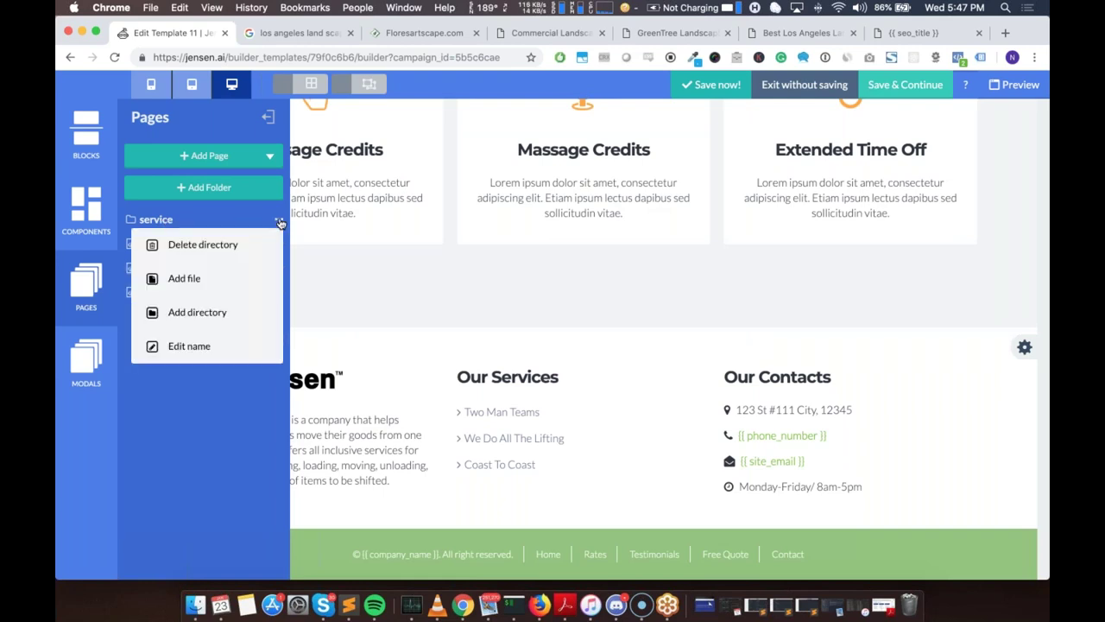
pyautogui.click(229, 280)
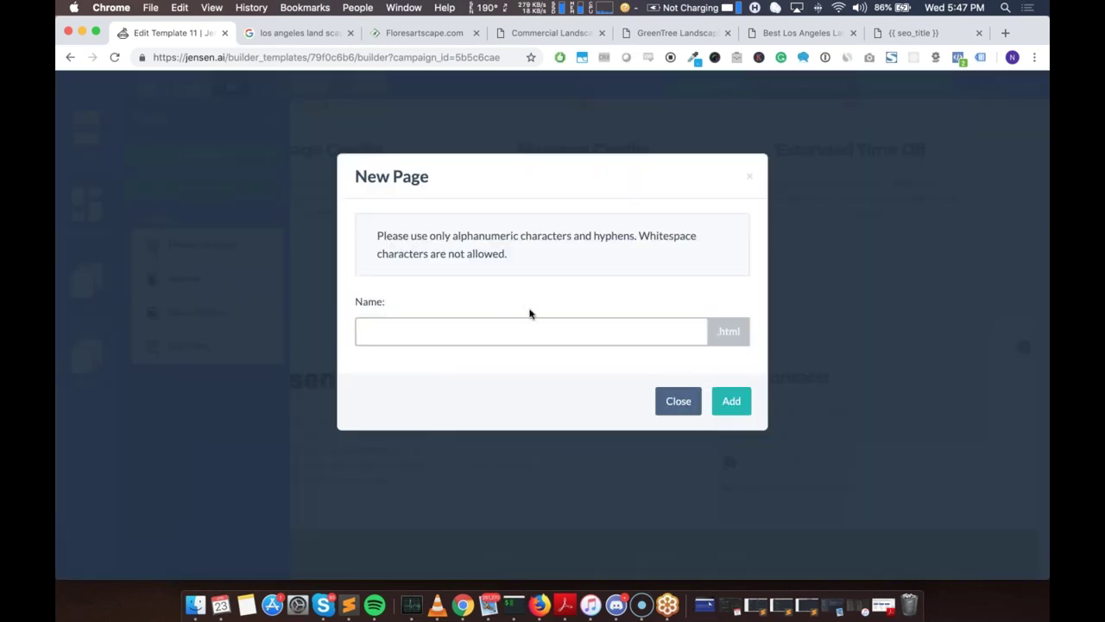
pyautogui.click(511, 328)
pyautogui.write('turf-installation')
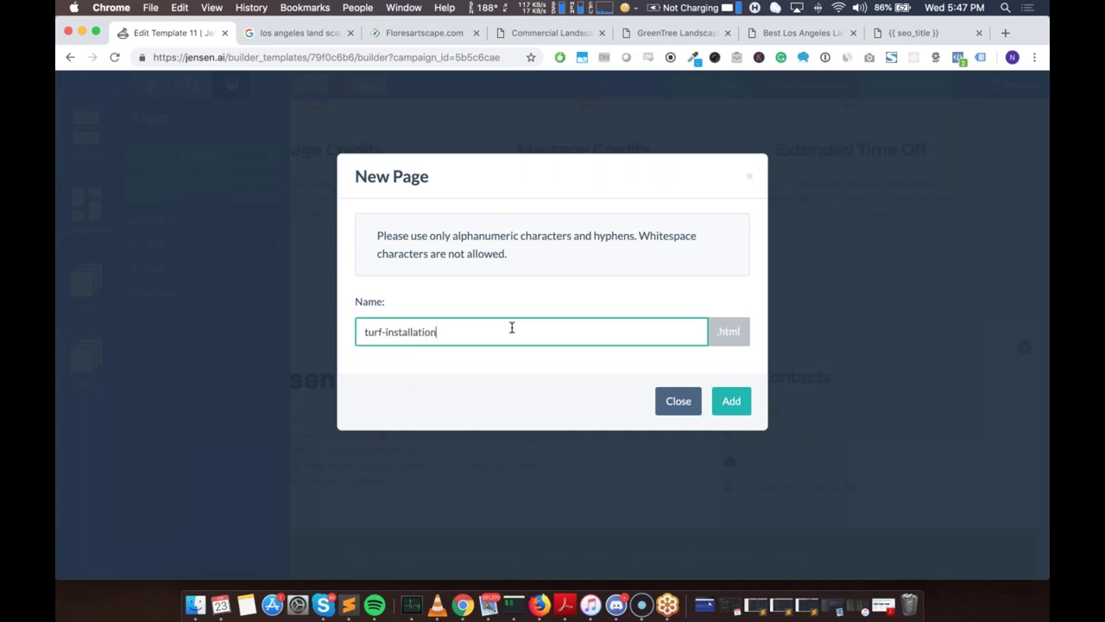
pyautogui.click(731, 400)
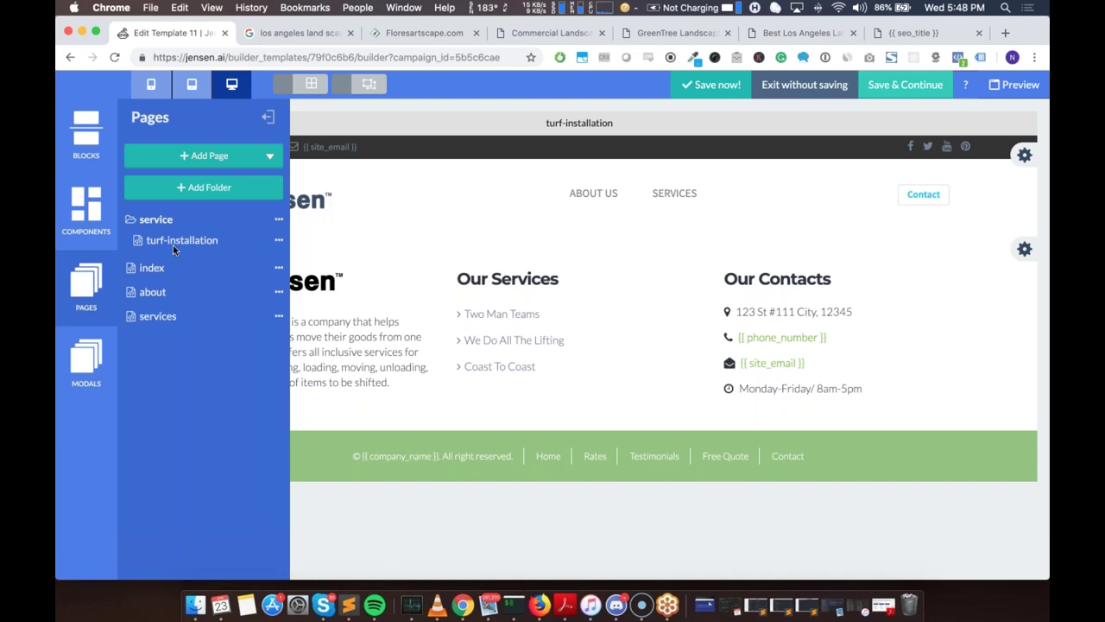
# Open the blocks library and browse its categories to the Content designs.
pyautogui.click(278, 244)
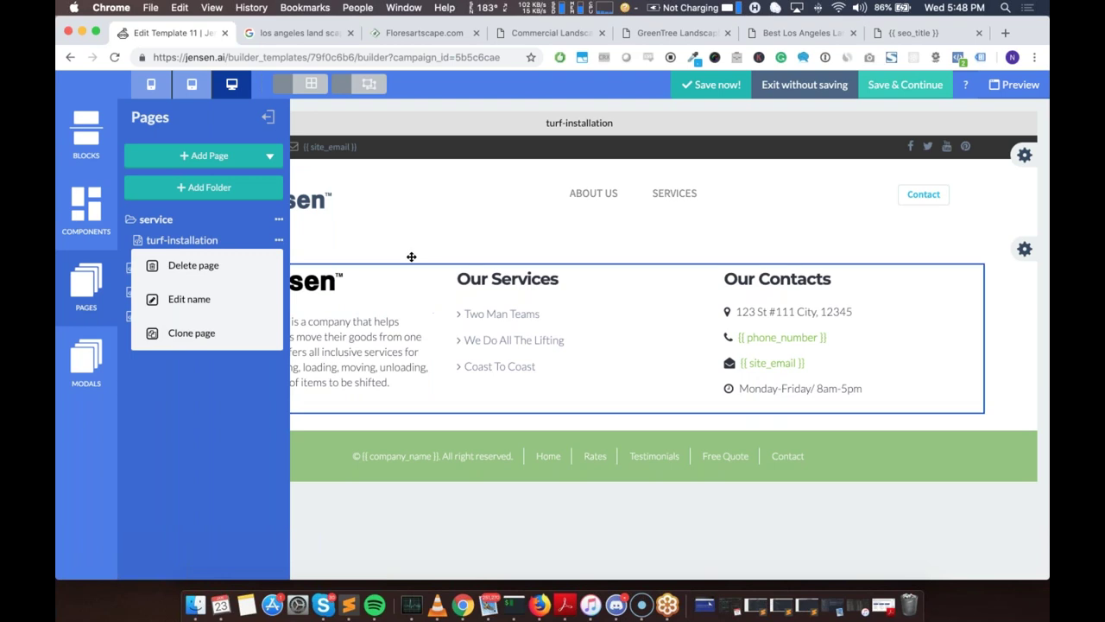
pyautogui.click(284, 241)
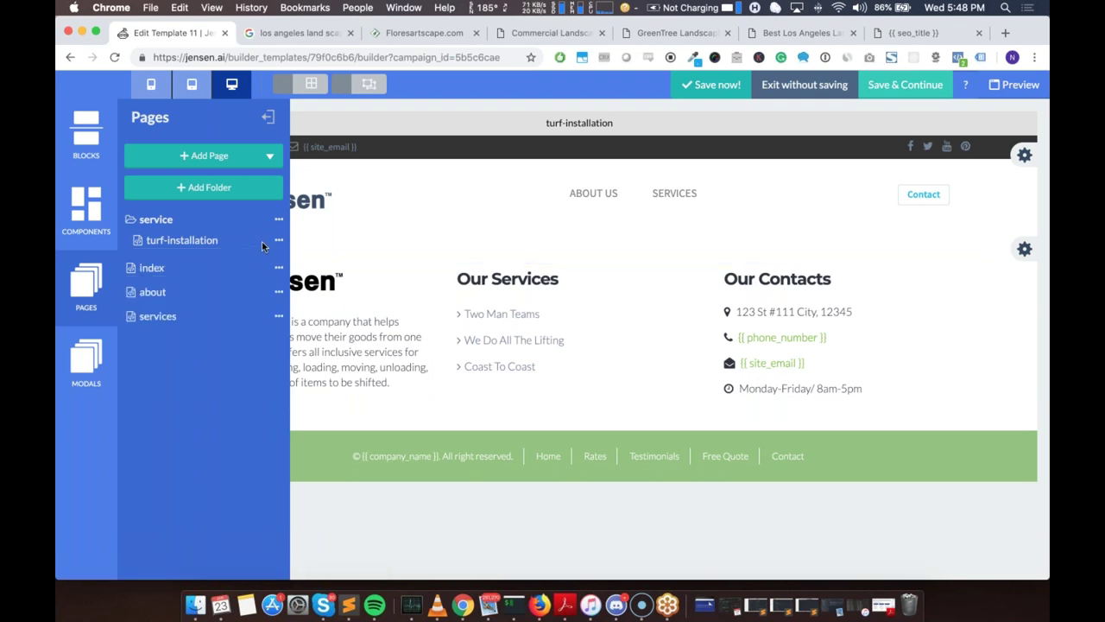
pyautogui.click(86, 201)
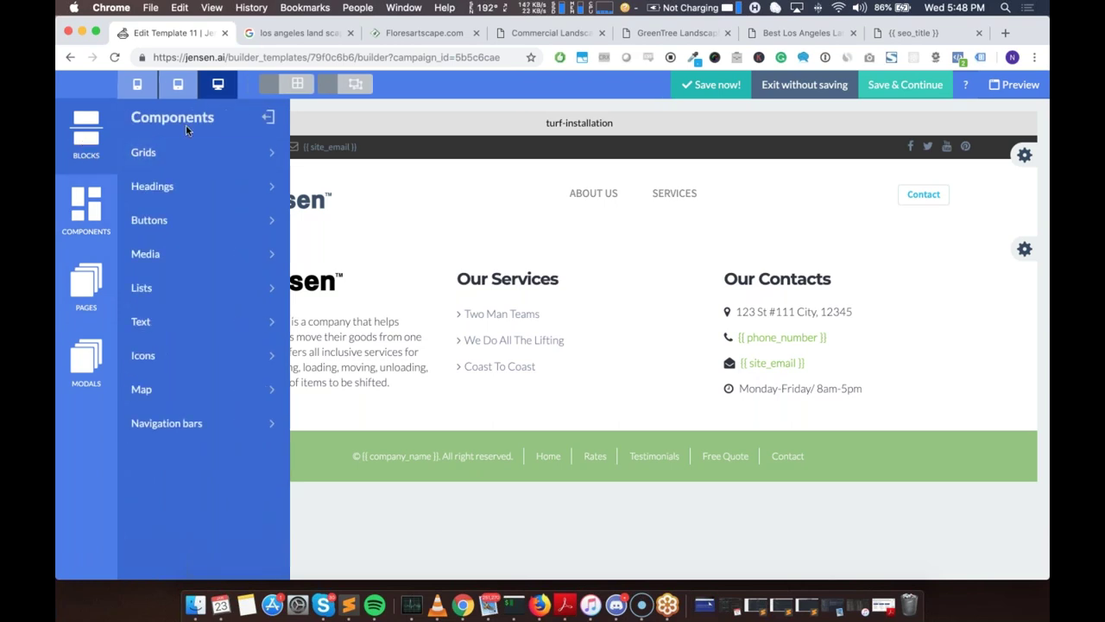
pyautogui.click(268, 118)
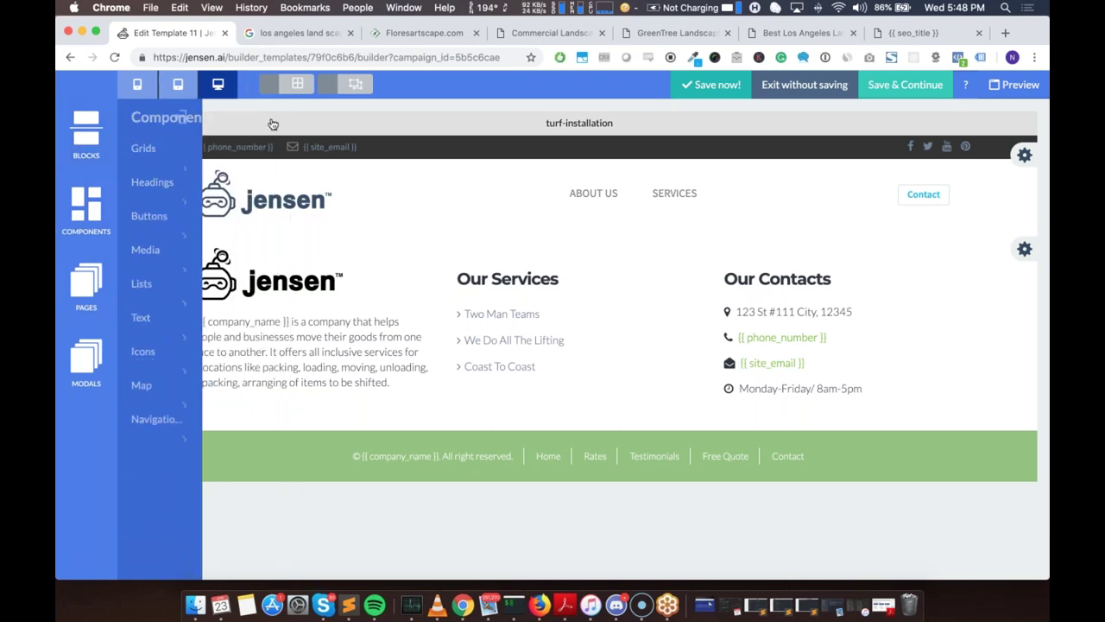
pyautogui.click(86, 129)
pyautogui.click(236, 190)
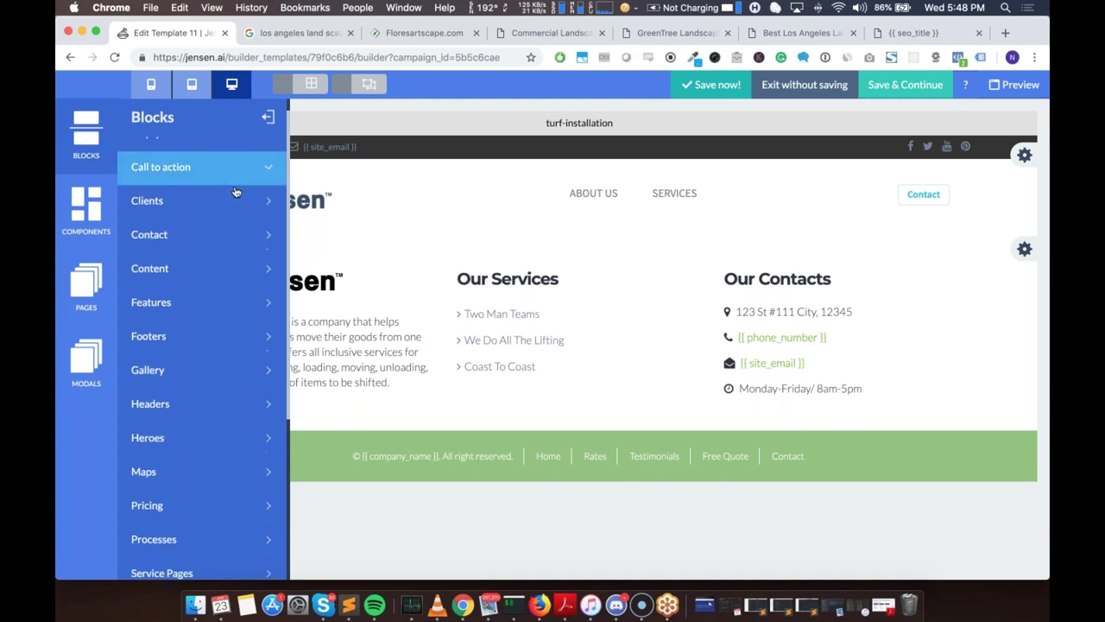
pyautogui.scroll(-6, 236, 191)
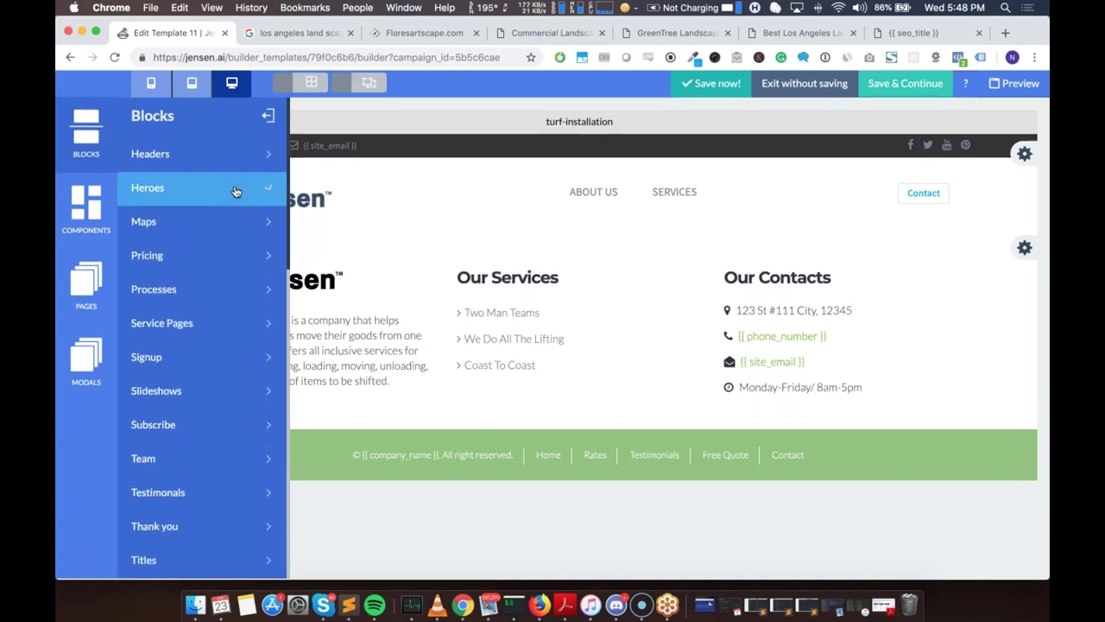
pyautogui.click(209, 464)
pyautogui.scroll(5, 207, 463)
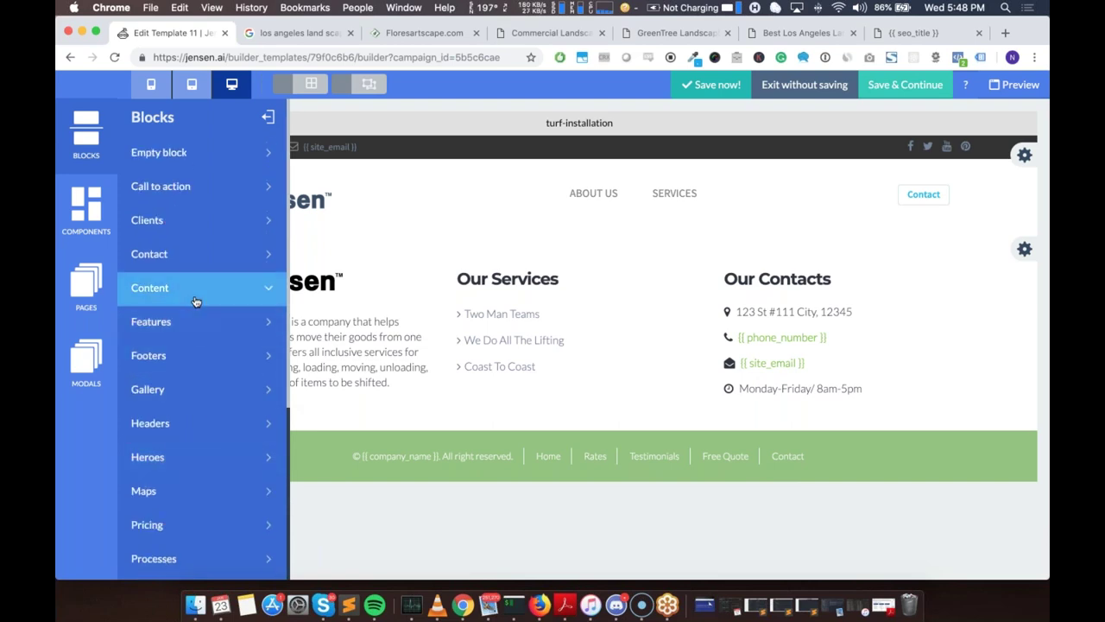
pyautogui.click(196, 298)
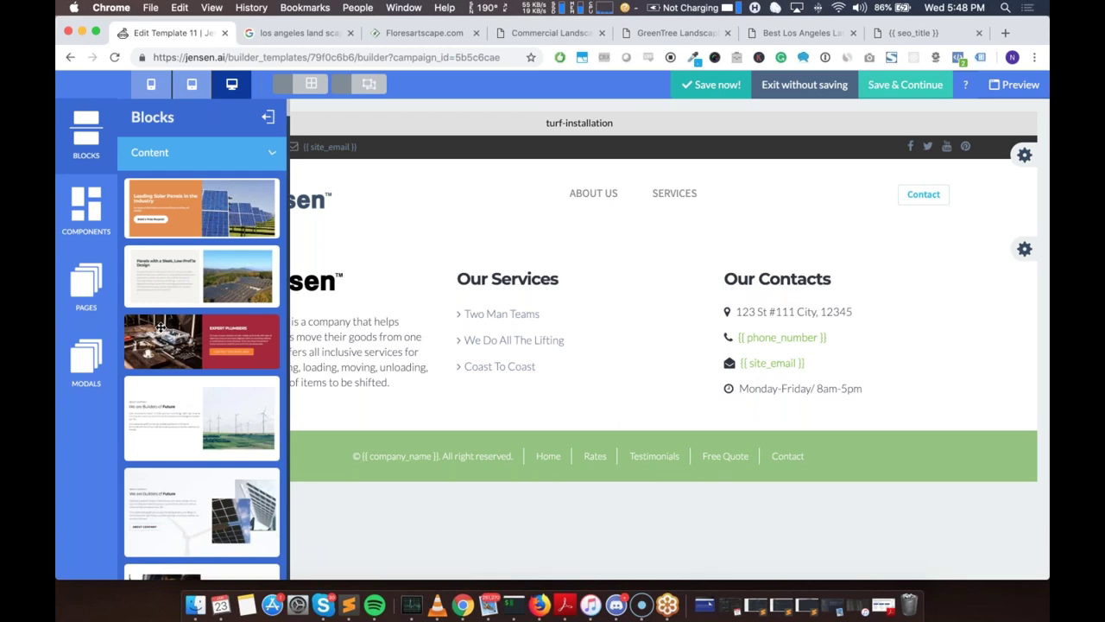
# Drag the Window Replacement Company content block onto the page below the header.
pyautogui.scroll(-10, 223, 356)
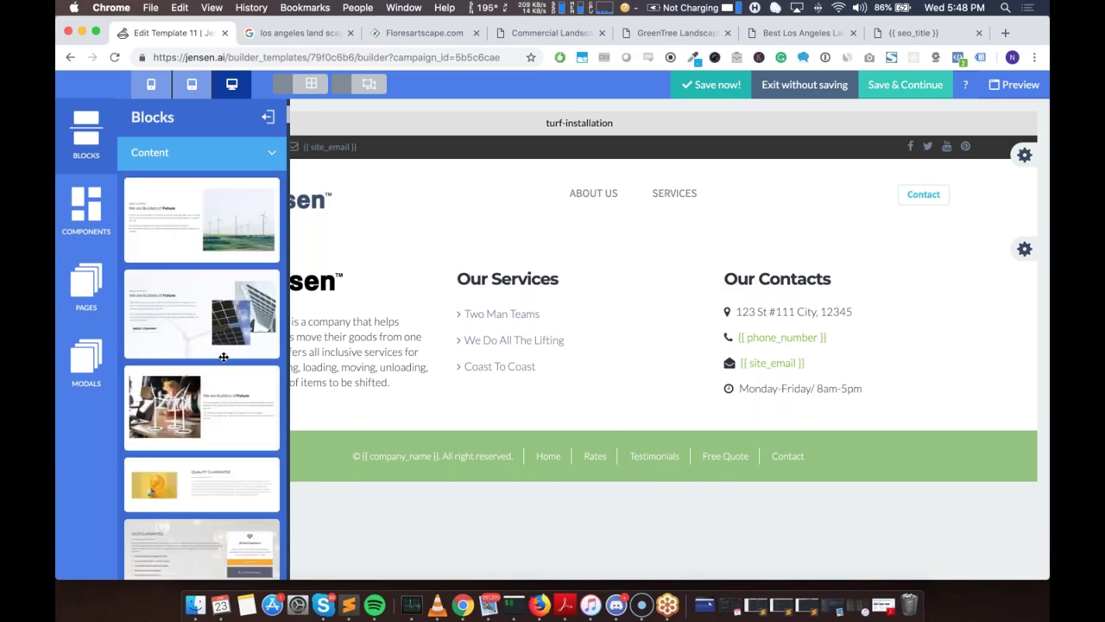
pyautogui.scroll(-5, 223, 356)
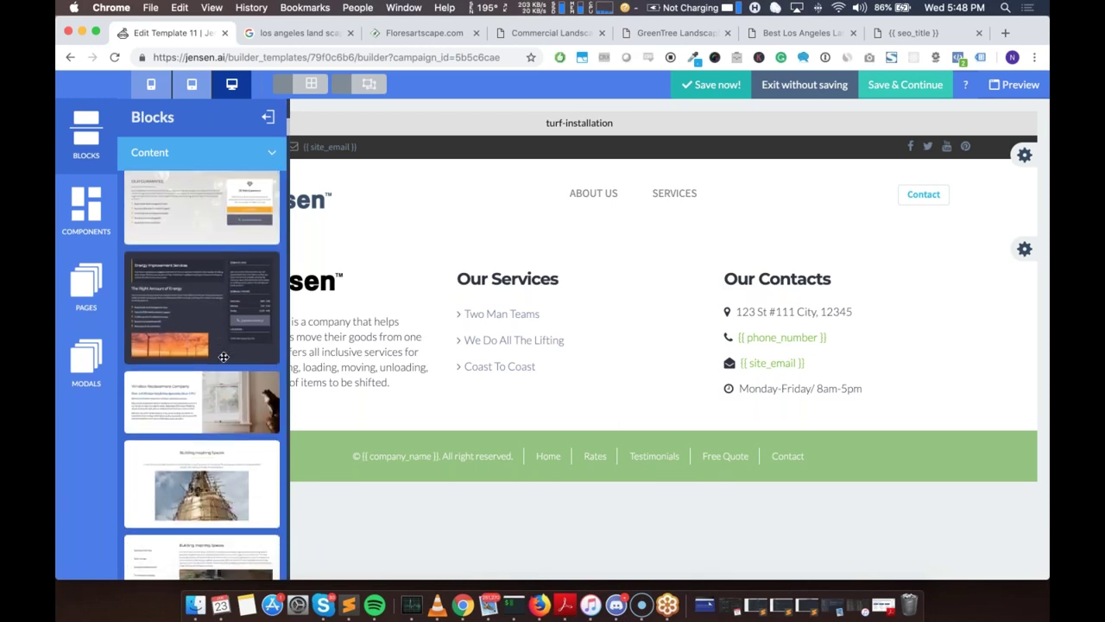
pyautogui.scroll(-3, 219, 361)
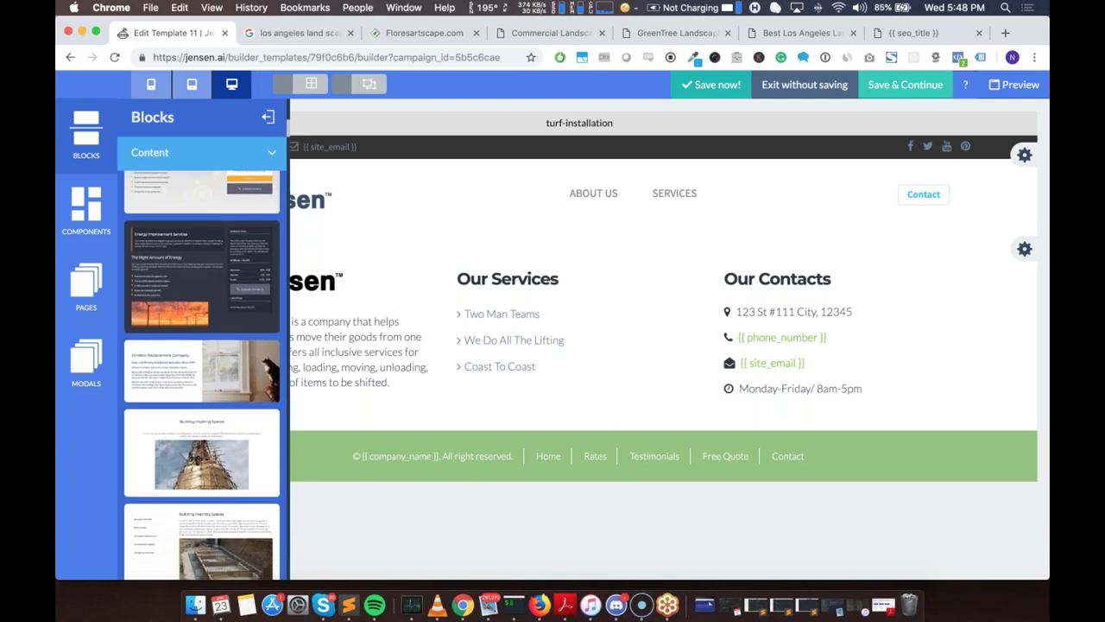
pyautogui.scroll(-10, 198, 364)
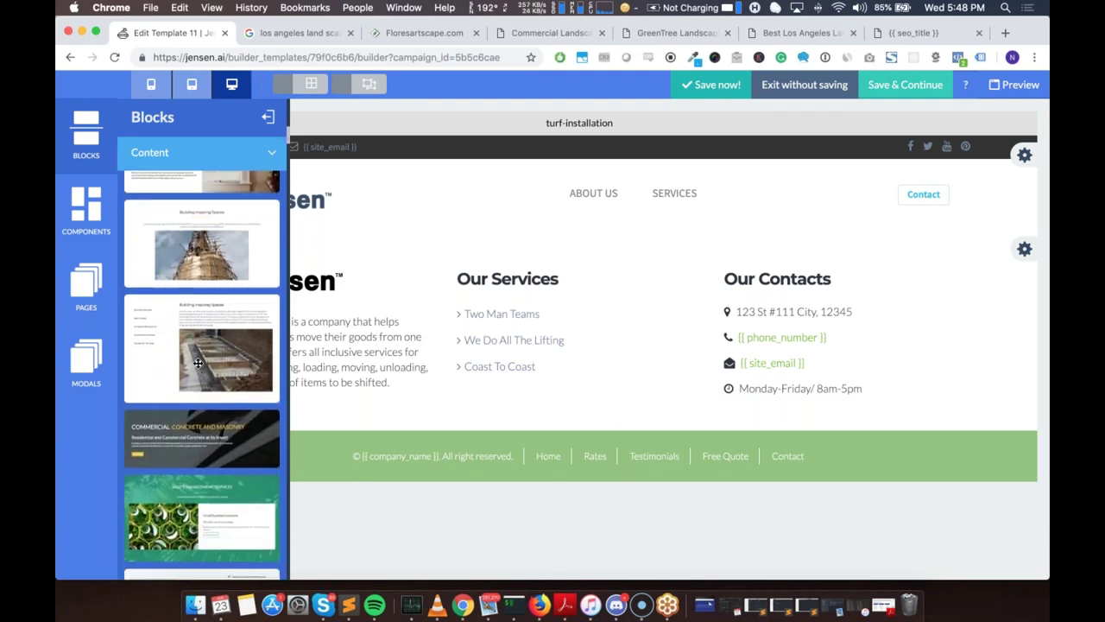
pyautogui.scroll(8, 198, 363)
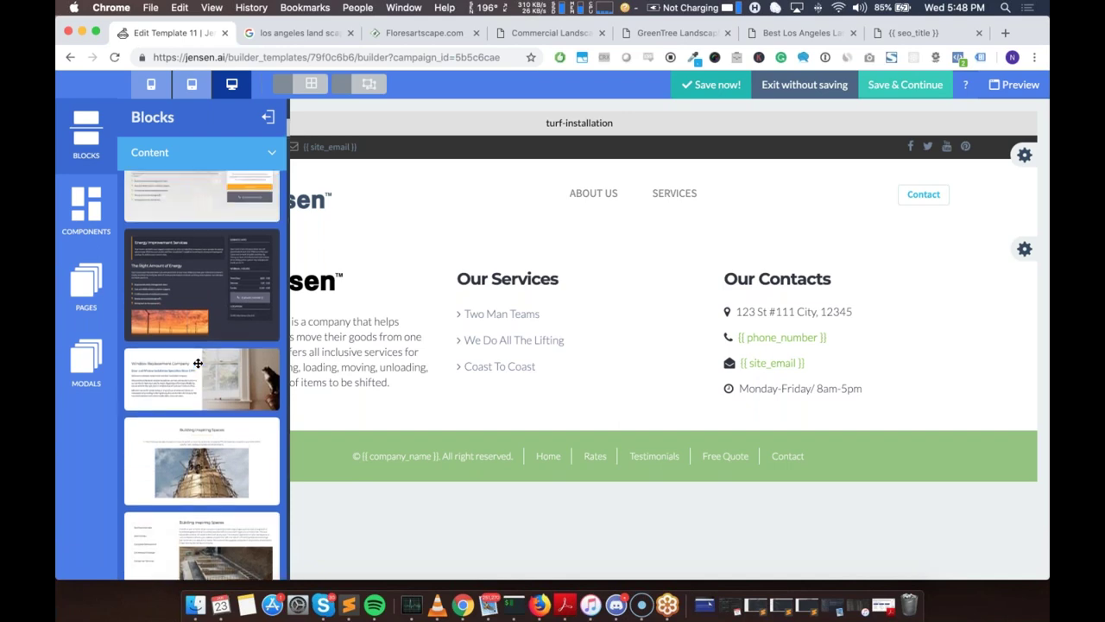
pyautogui.moveTo(524, 269)
pyautogui.mouseDown()
pyautogui.moveTo(517, 259)
pyautogui.moveTo(543, 264)
pyautogui.mouseUp()
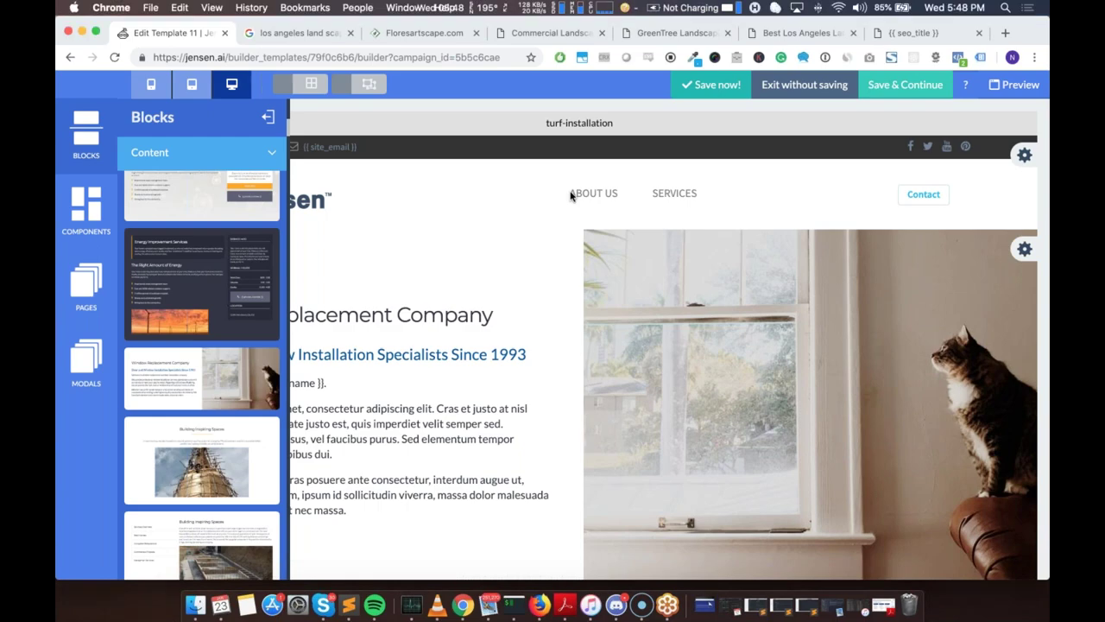
pyautogui.scroll(-5, 476, 321)
pyautogui.scroll(5, 475, 375)
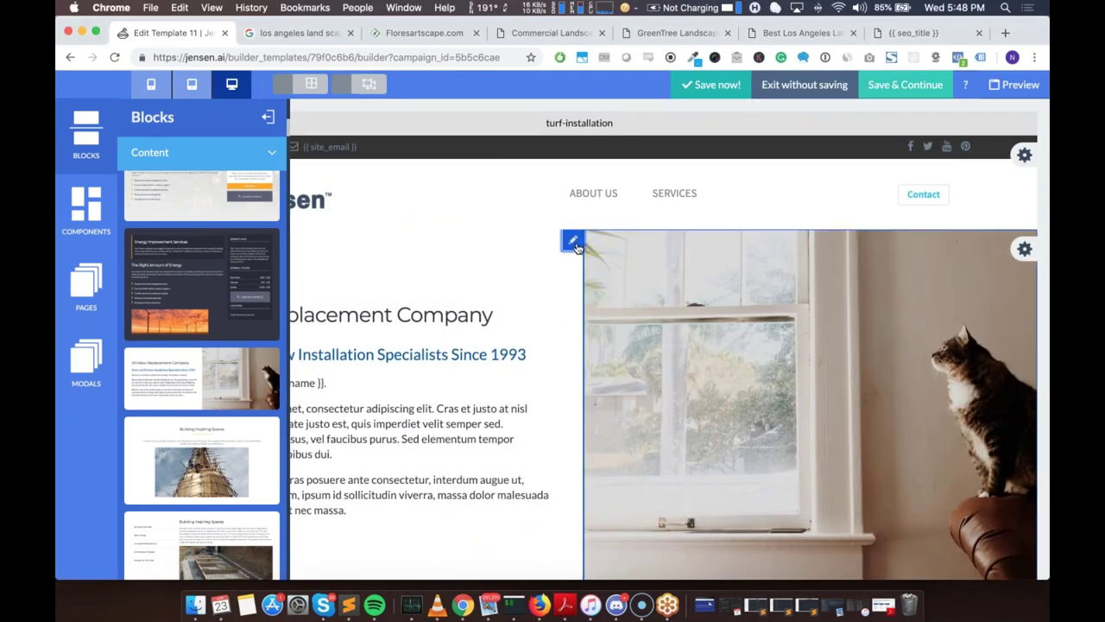
# Swap the window photo for the grass-with-white-line image found by searching 'turf'.
pyautogui.click(573, 241)
pyautogui.click(947, 200)
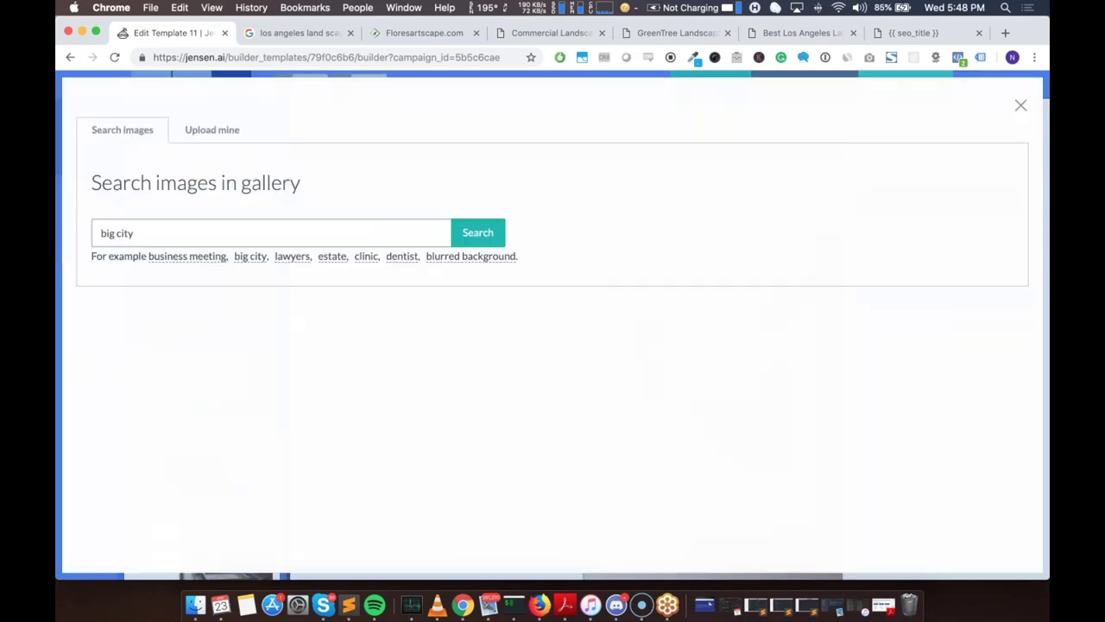
pyautogui.click(200, 232)
pyautogui.tripleClick(200, 233)
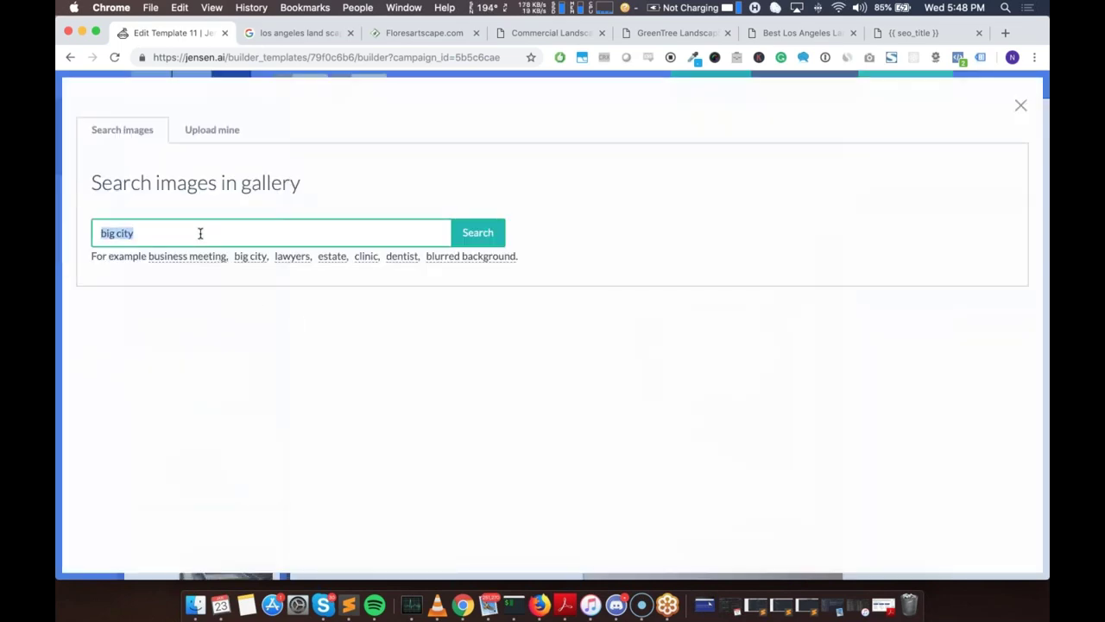
pyautogui.write('turf')
pyautogui.press('Return')
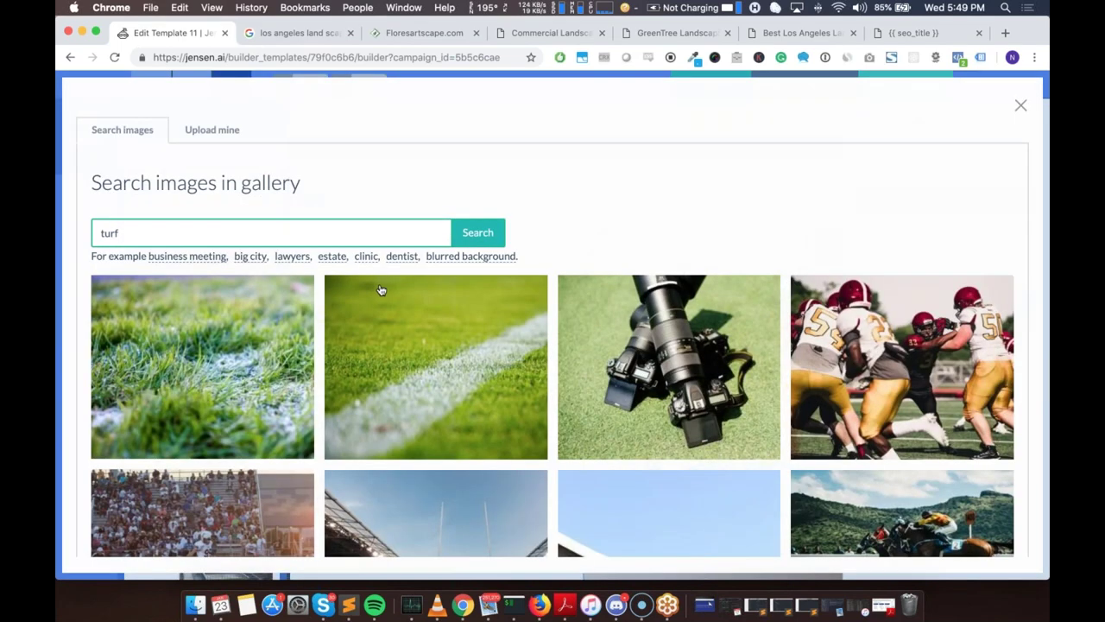
pyautogui.click(445, 327)
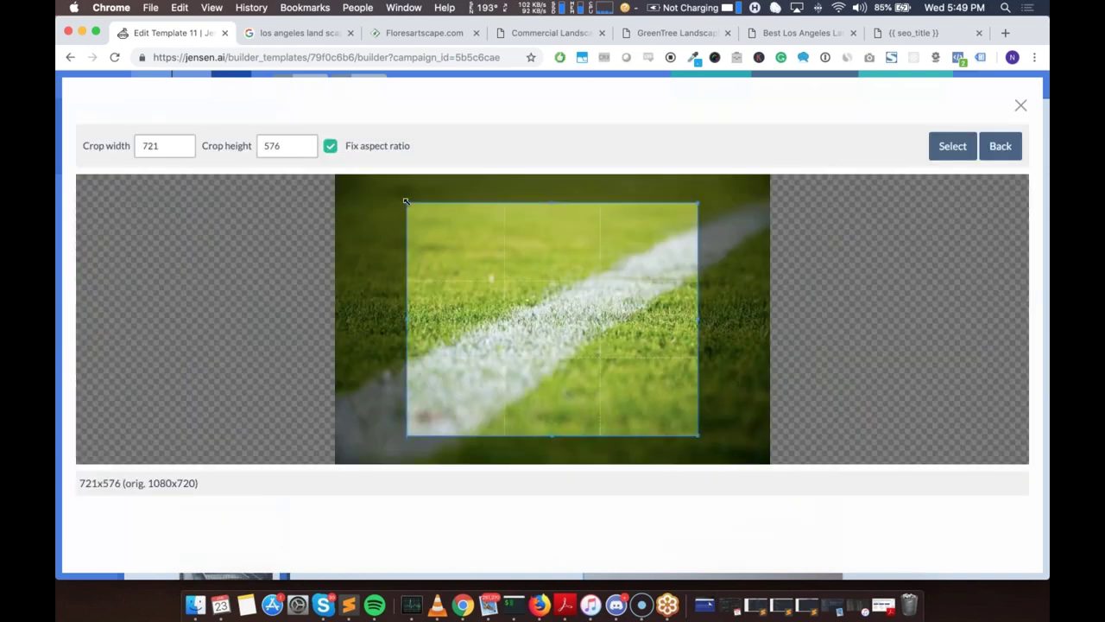
# Enlarge the crop box over the grass image and confirm its placement.
pyautogui.moveTo(407, 203); pyautogui.dragTo(371, 174)
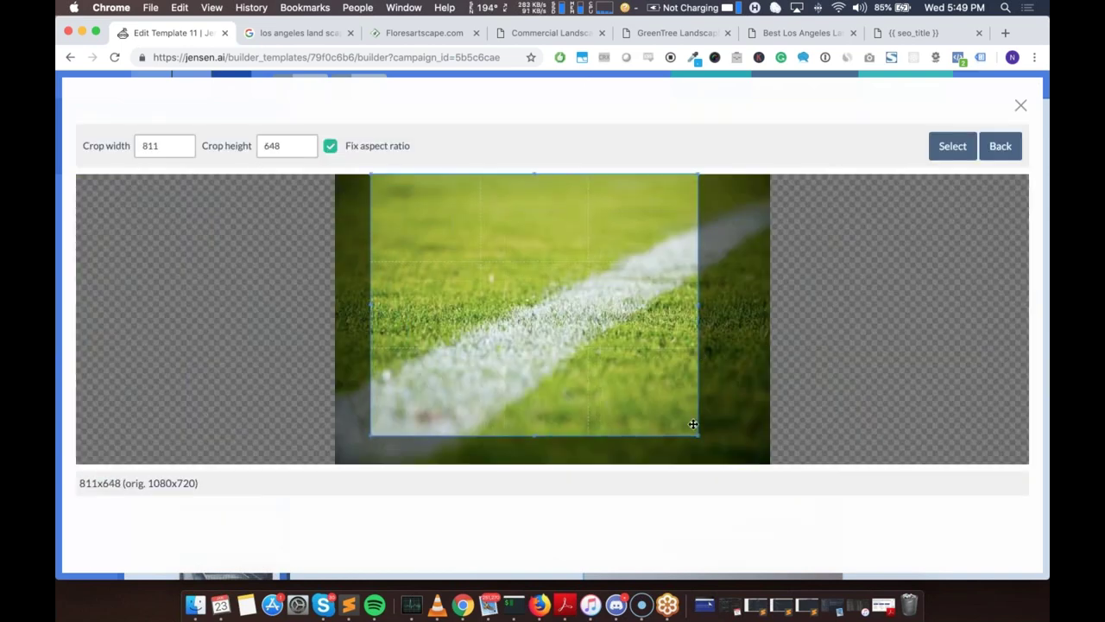
pyautogui.moveTo(698, 437); pyautogui.dragTo(734, 463)
pyautogui.click(997, 146)
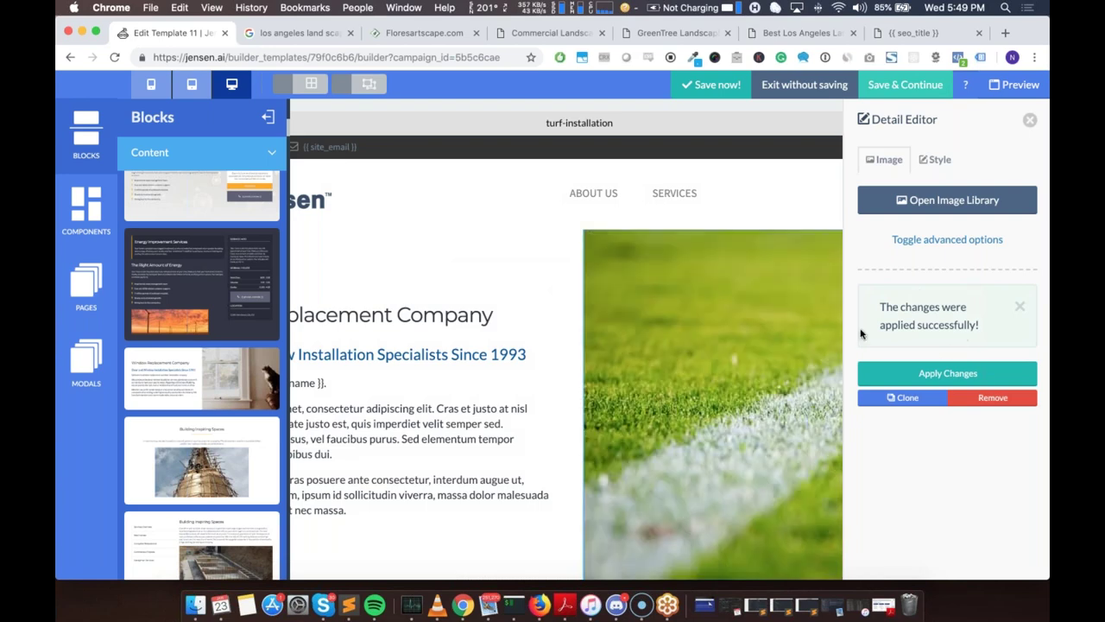
pyautogui.click(1029, 120)
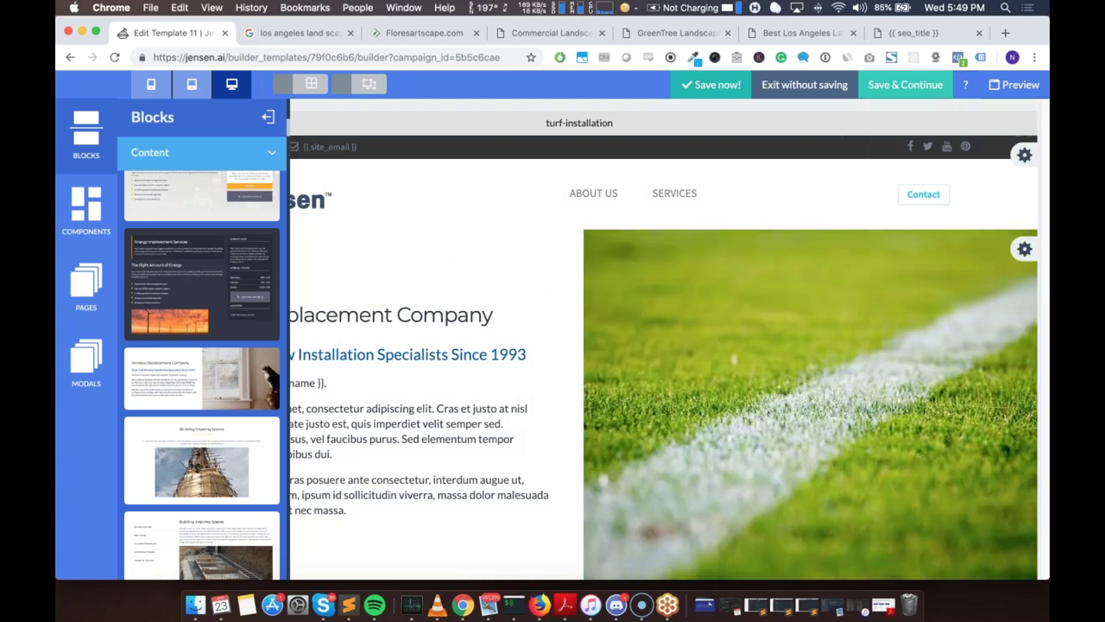
pyautogui.click(267, 121)
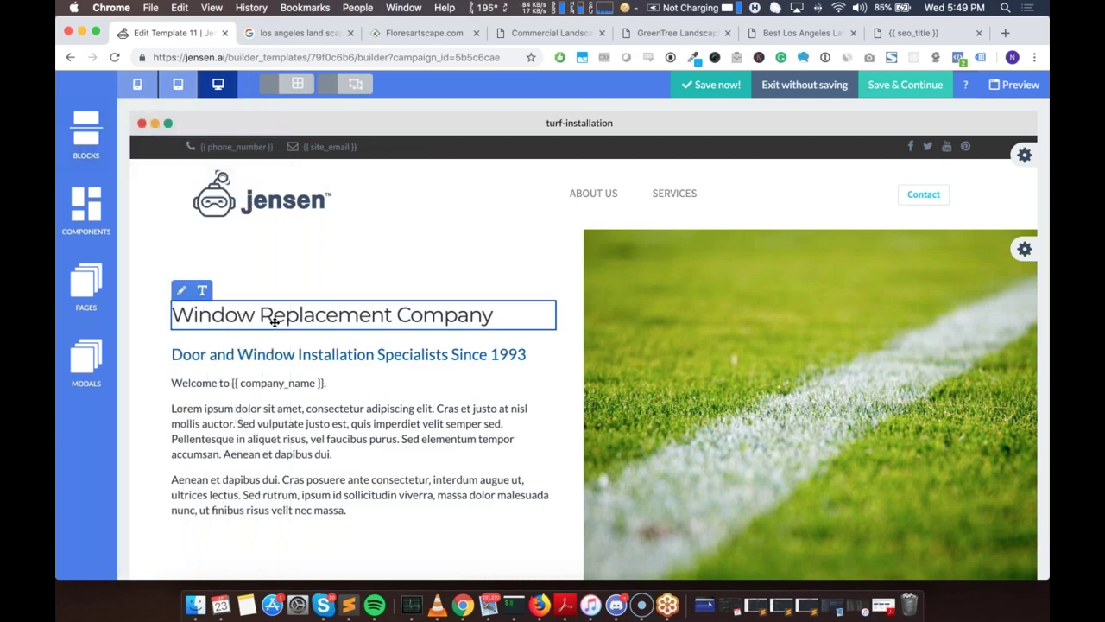
pyautogui.click(194, 315)
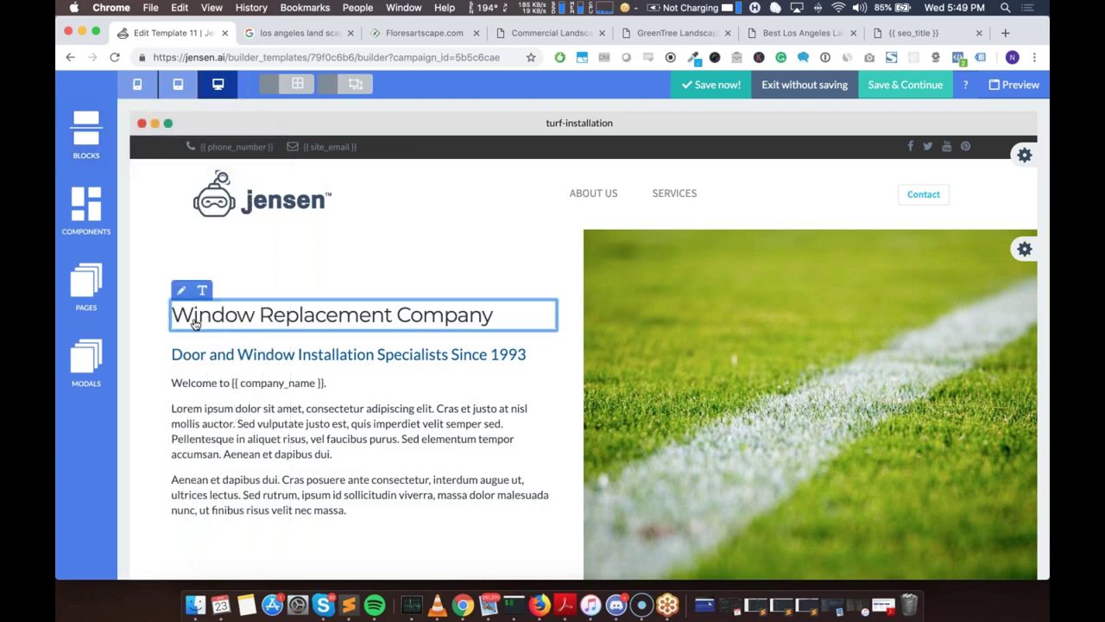
# Retype the content block heading as 'Turf Installation Near You'.
pyautogui.keyDown('shift'); pyautogui.click(507, 316); pyautogui.keyUp('shift')
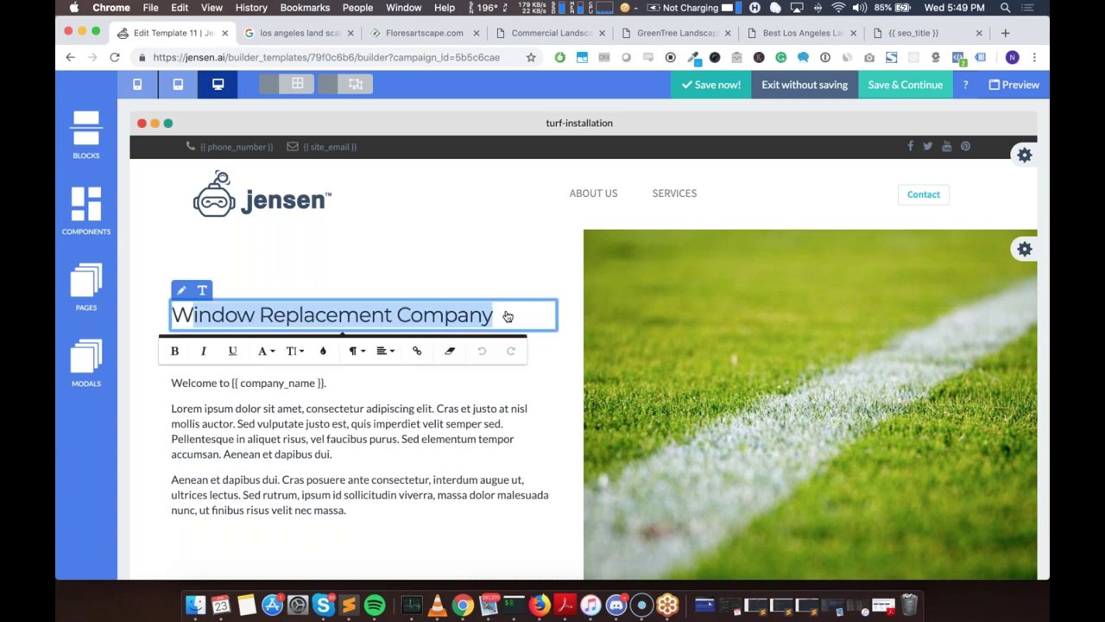
pyautogui.press('Return')
pyautogui.write('indow INsta')
pyautogui.press('BackSpace')
pyautogui.press('BackSpace')
pyautogui.press('BackSpace')
pyautogui.press('BackSpace')
pyautogui.press('BackSpace')
pyautogui.write('Installation')
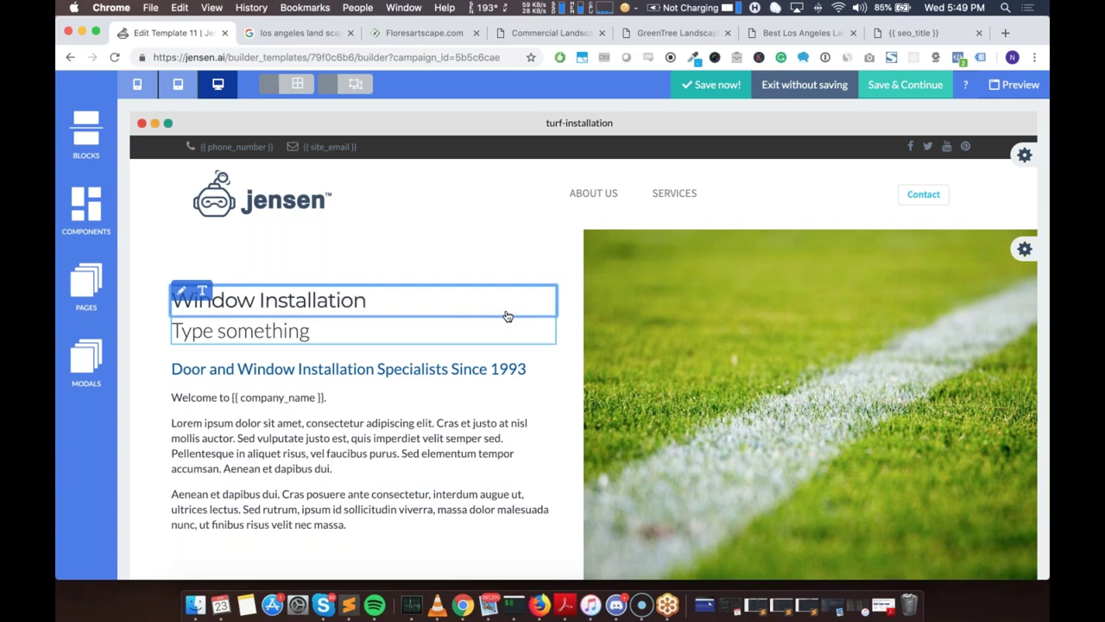
pyautogui.press('BackSpace')
pyautogui.press('BackSpace')
pyautogui.press('BackSpace')
pyautogui.press('BackSpace')
pyautogui.press('BackSpace')
pyautogui.press('BackSpace')
pyautogui.press('BackSpace')
pyautogui.press('BackSpace')
pyautogui.press('BackSpace')
pyautogui.press('BackSpace')
pyautogui.press('BackSpace')
pyautogui.press('BackSpace')
pyautogui.press('BackSpace')
pyautogui.press('BackSpace')
pyautogui.press('BackSpace')
pyautogui.press('BackSpace')
pyautogui.press('BackSpace')
pyautogui.write('Turf')
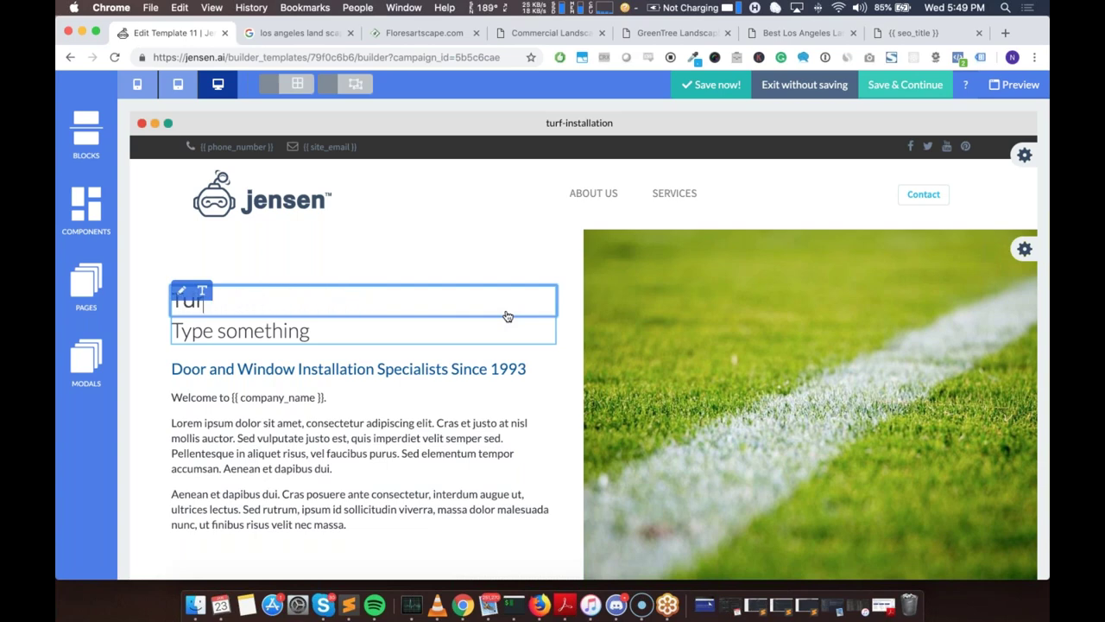
pyautogui.write(' Installation Near You')
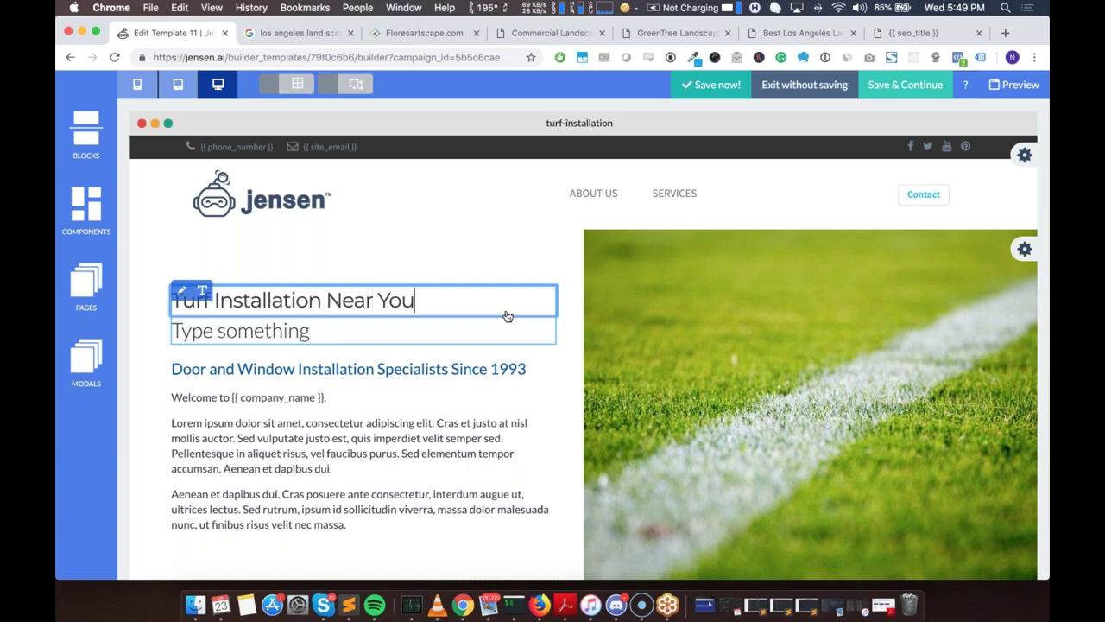
pyautogui.click(396, 445)
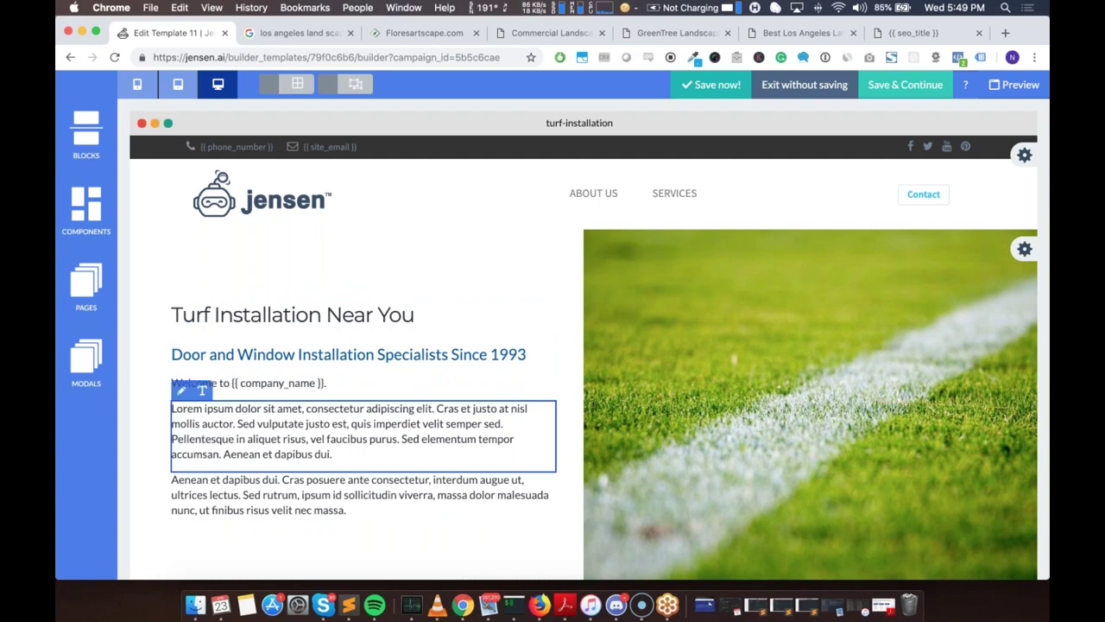
pyautogui.scroll(-5, 282, 338)
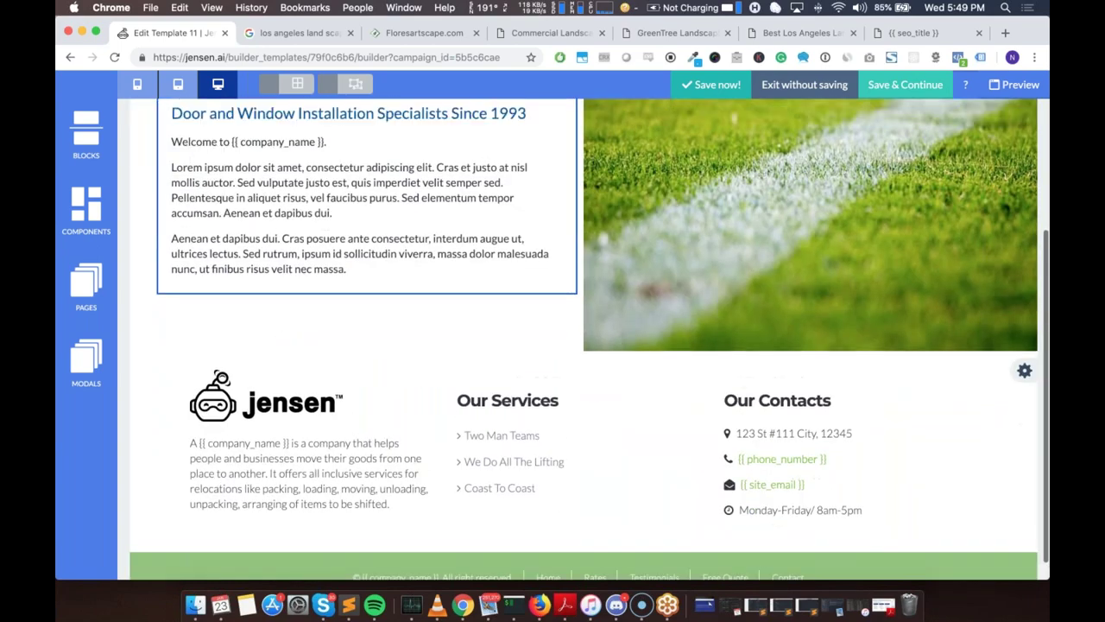
pyautogui.scroll(5, 423, 316)
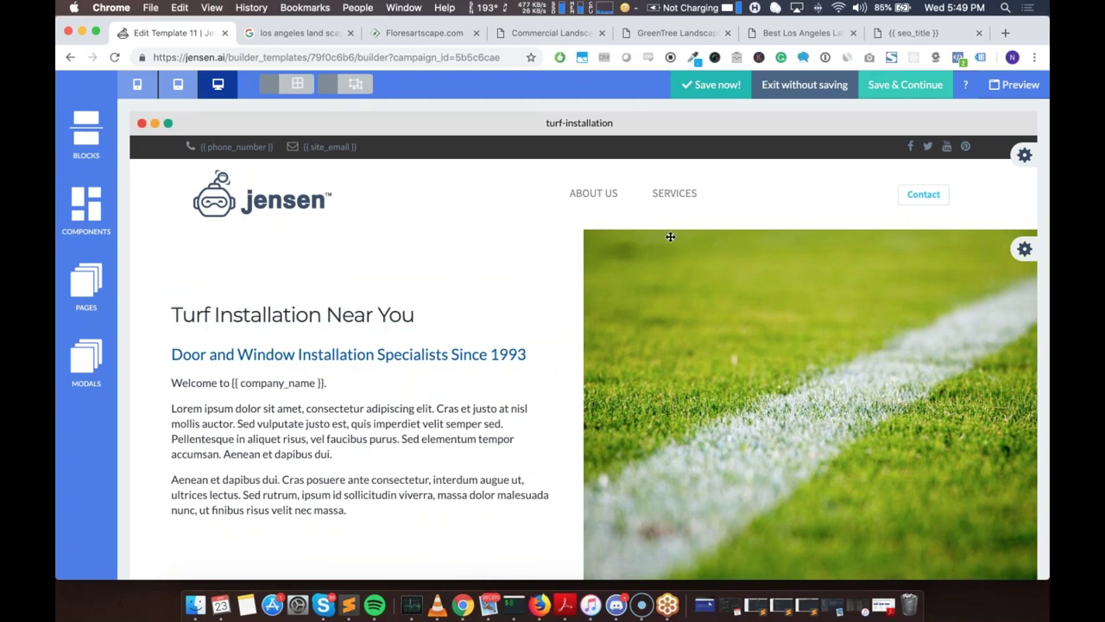
# In the block's HTML, change the heading's <h2> tag to <h1> and save.
pyautogui.moveTo(997, 249)
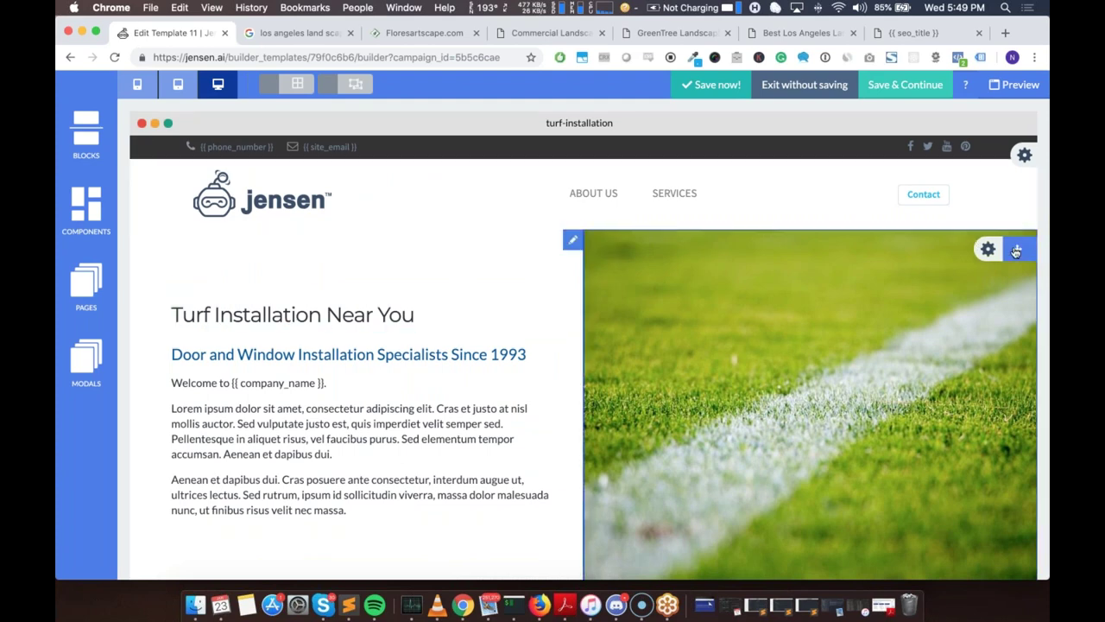
pyautogui.click(971, 249)
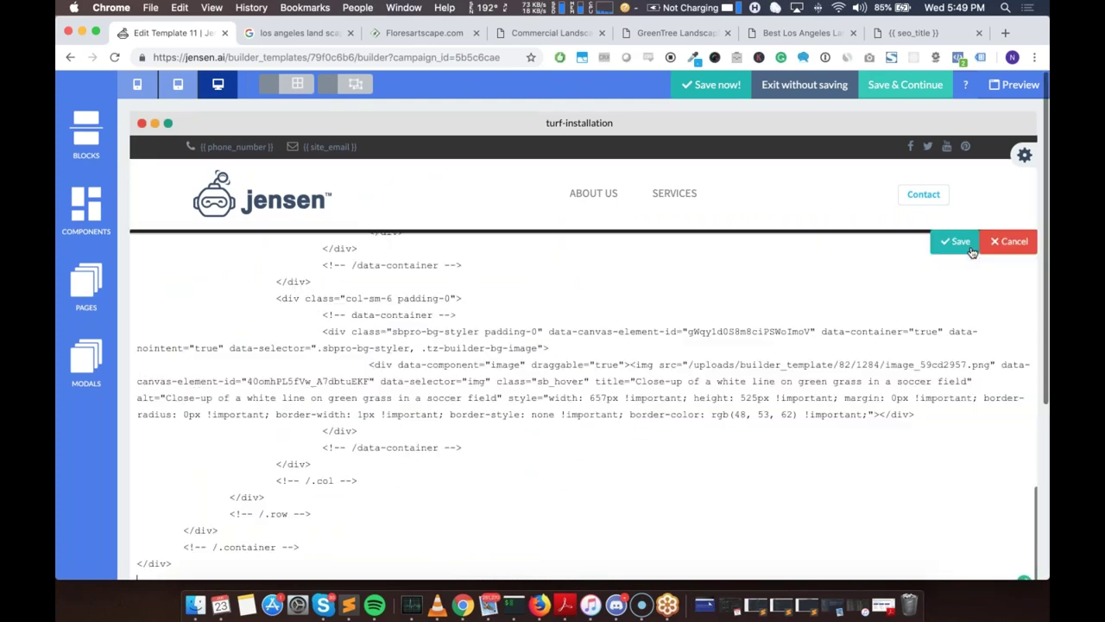
pyautogui.scroll(20, 427, 370)
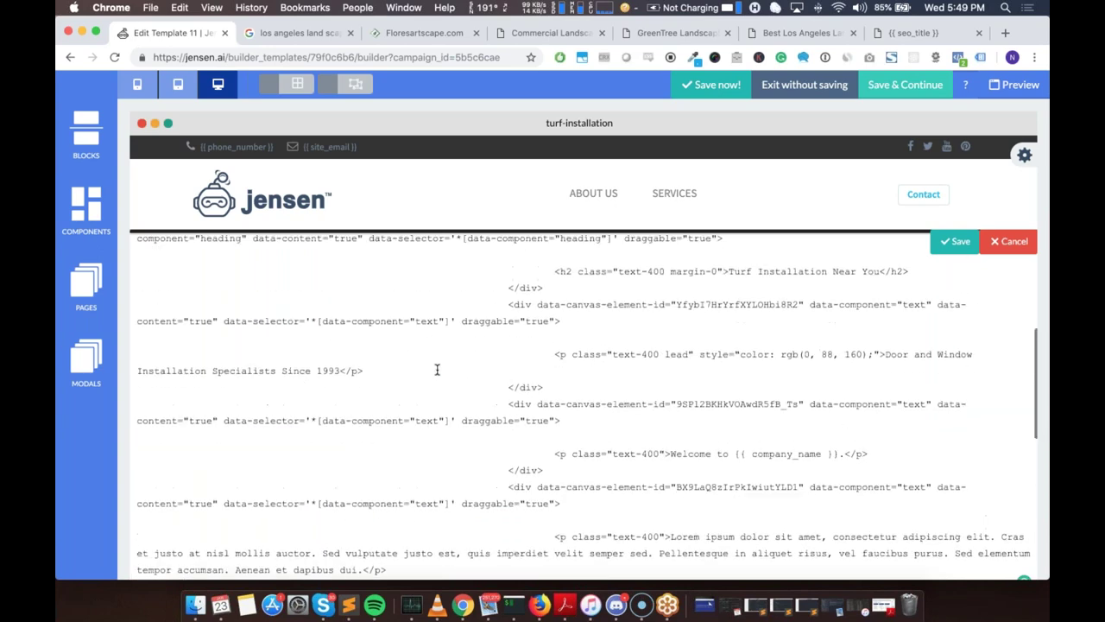
pyautogui.scroll(-1, 388, 369)
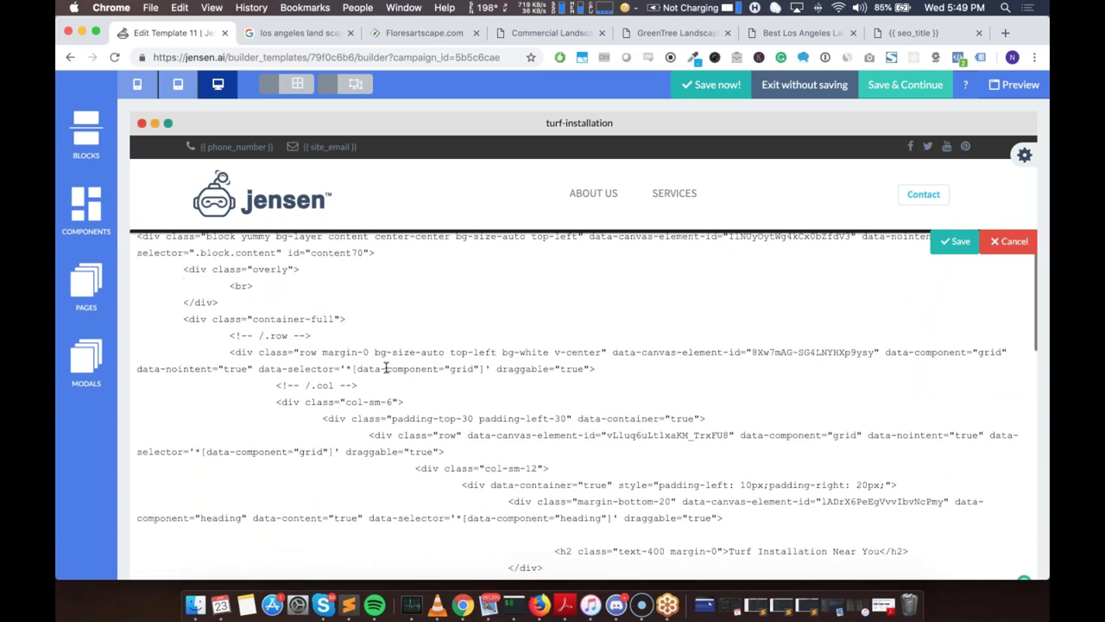
pyautogui.scroll(1, 386, 367)
pyautogui.scroll(-5, 320, 316)
pyautogui.scroll(-1, 321, 316)
pyautogui.moveTo(555, 447); pyautogui.dragTo(911, 449)
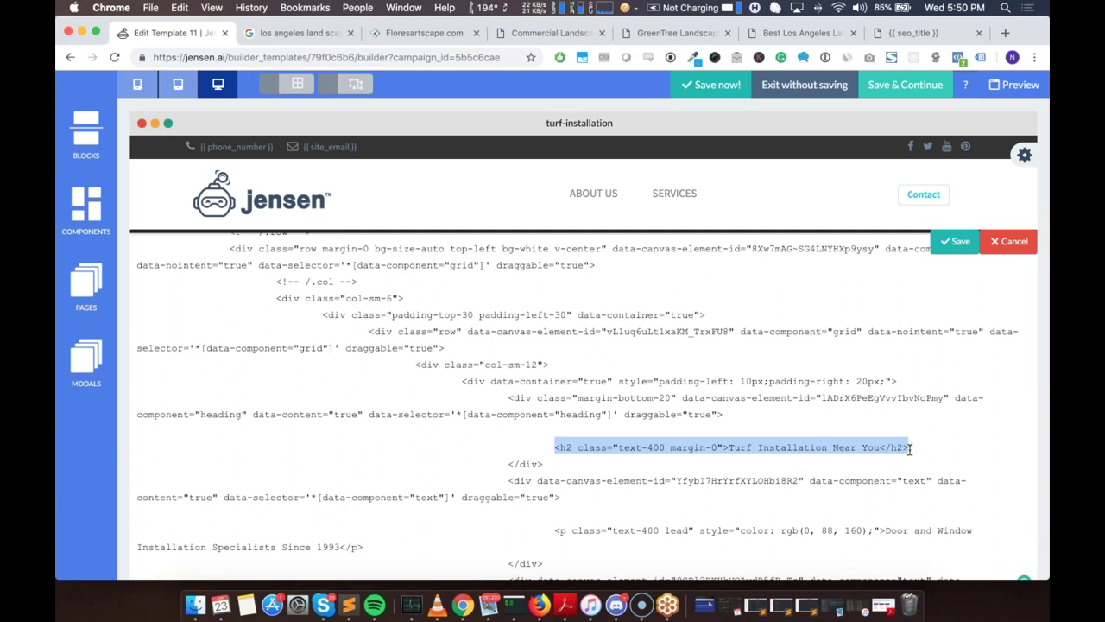
pyautogui.press('Left')
pyautogui.press('Right')
pyautogui.press('Right')
pyautogui.press('Right')
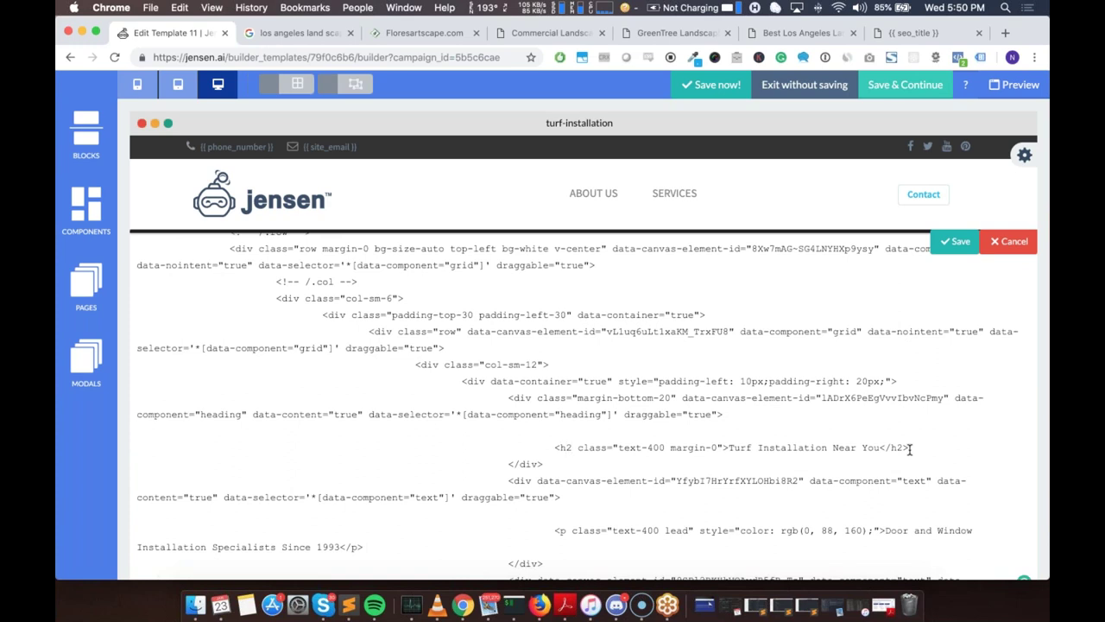
pyautogui.press('BackSpace')
pyautogui.write('1')
pyautogui.click(957, 243)
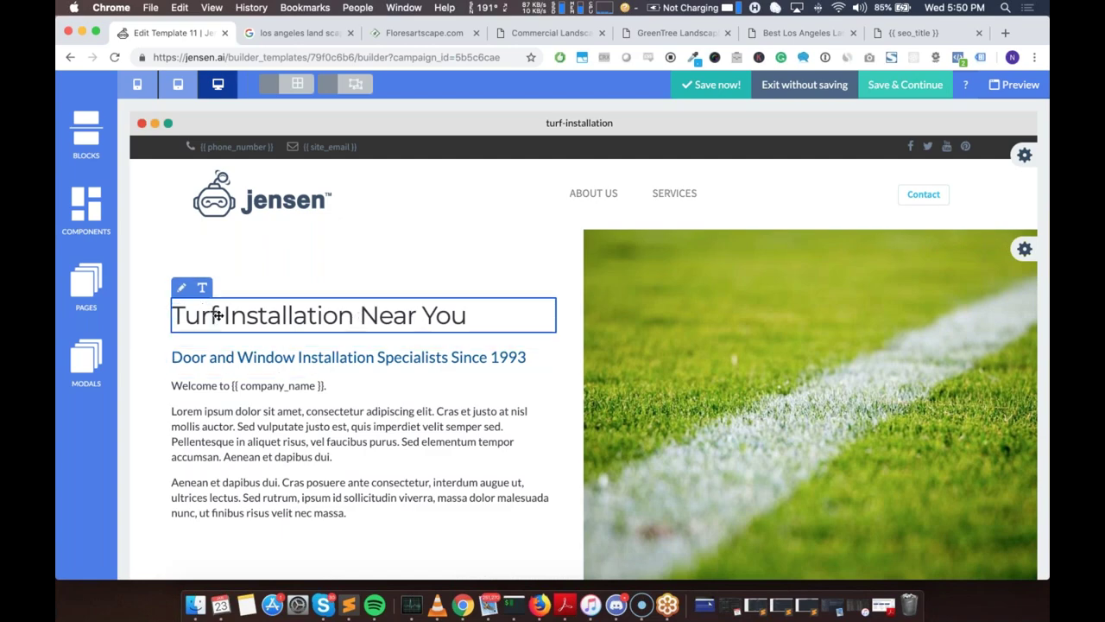
# Scroll the turf-installation page to review it and reopen the Blocks panel.
pyautogui.scroll(-5, 218, 315)
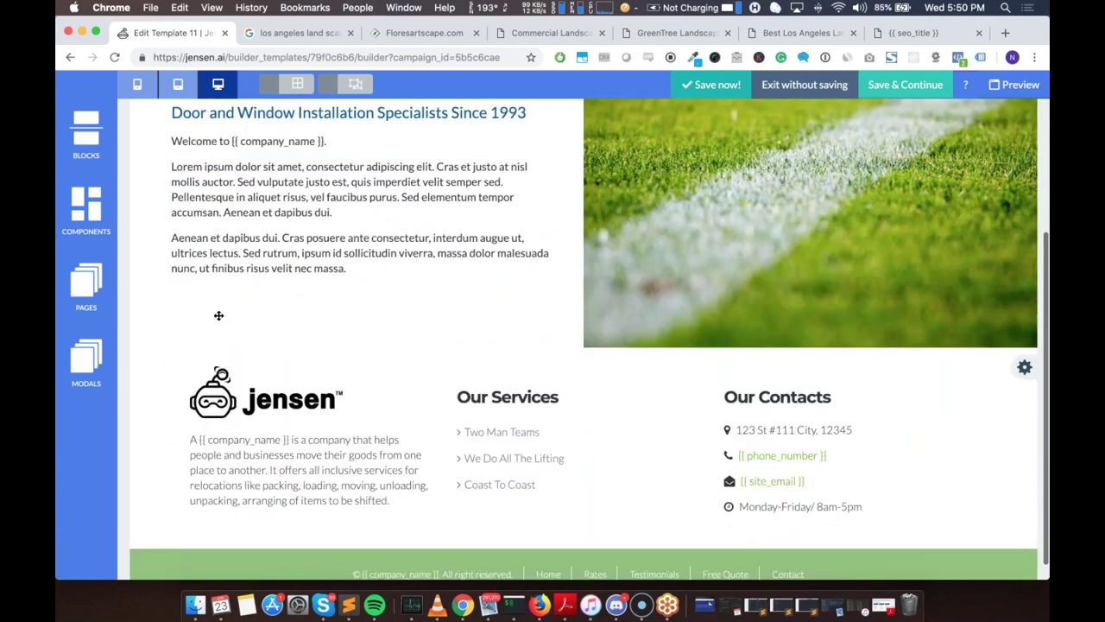
pyautogui.scroll(3, 443, 259)
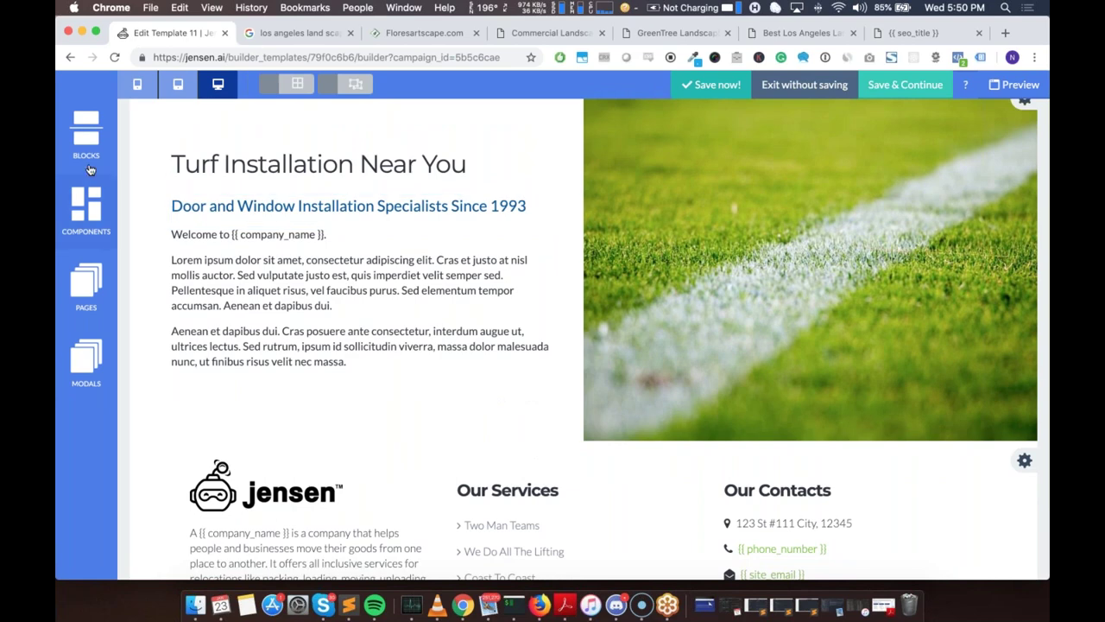
pyautogui.click(88, 149)
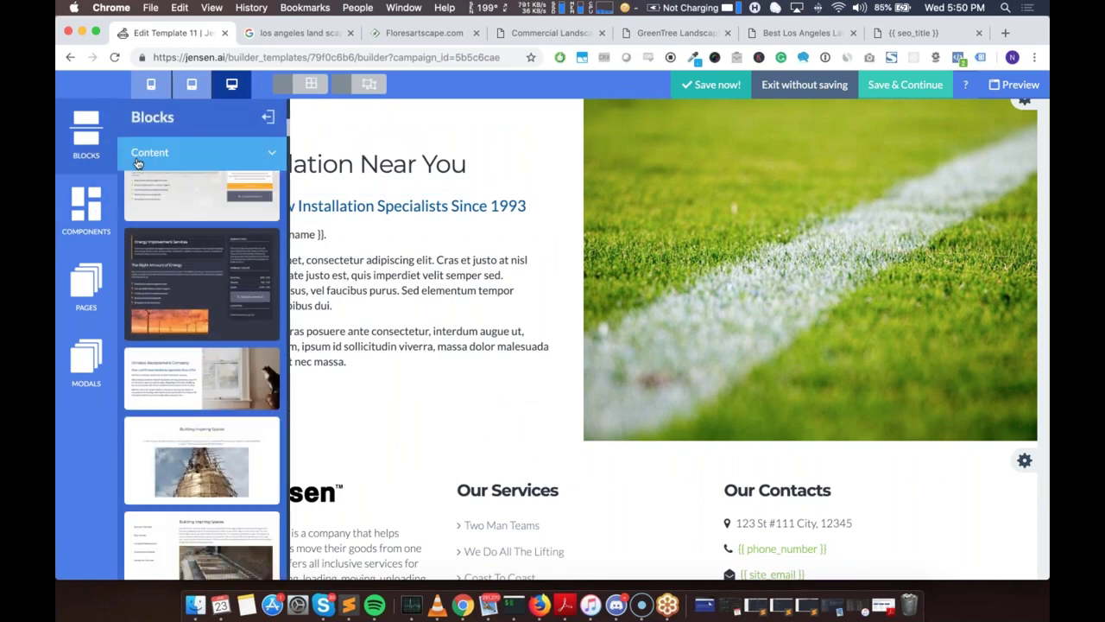
# Take a quick look at the Flores Artscape website for ideas.
pyautogui.click(423, 32)
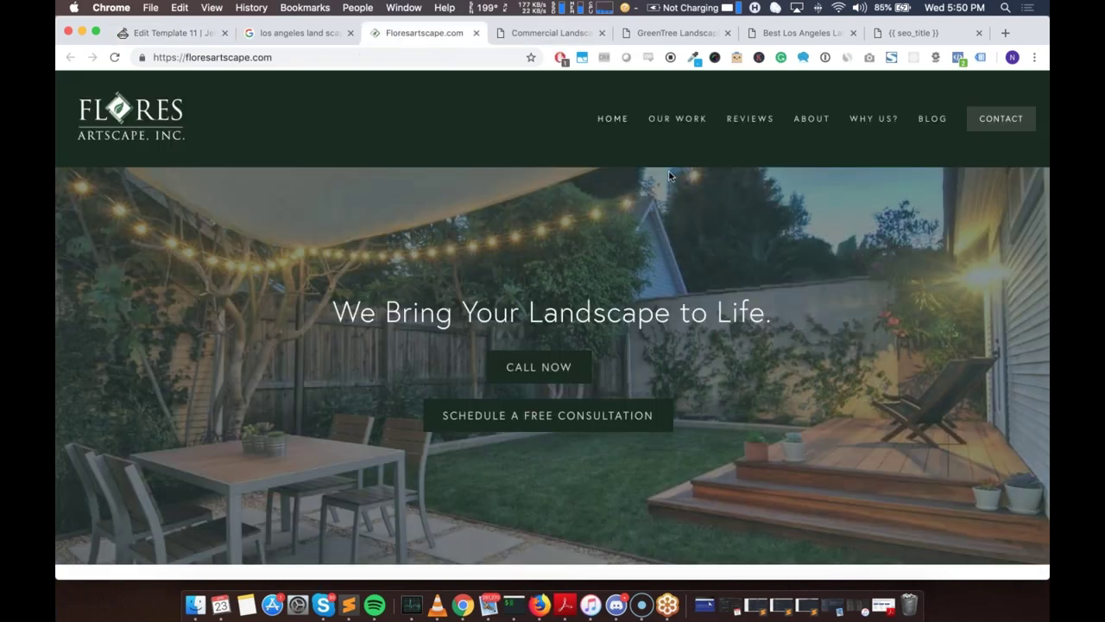
pyautogui.scroll(-15, 602, 245)
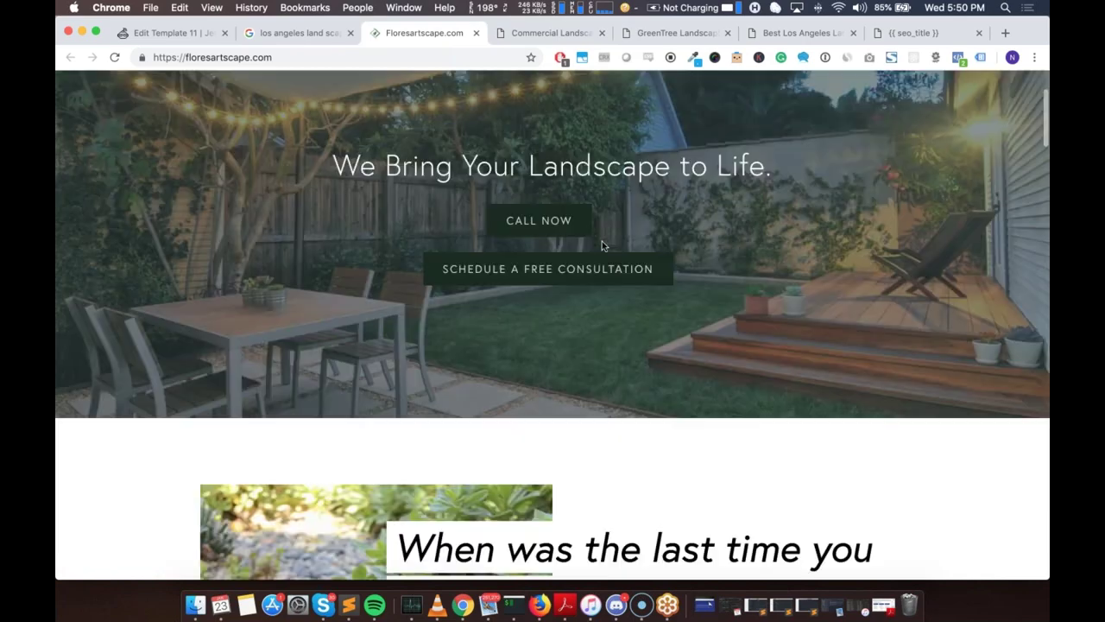
pyautogui.scroll(-6, 470, 345)
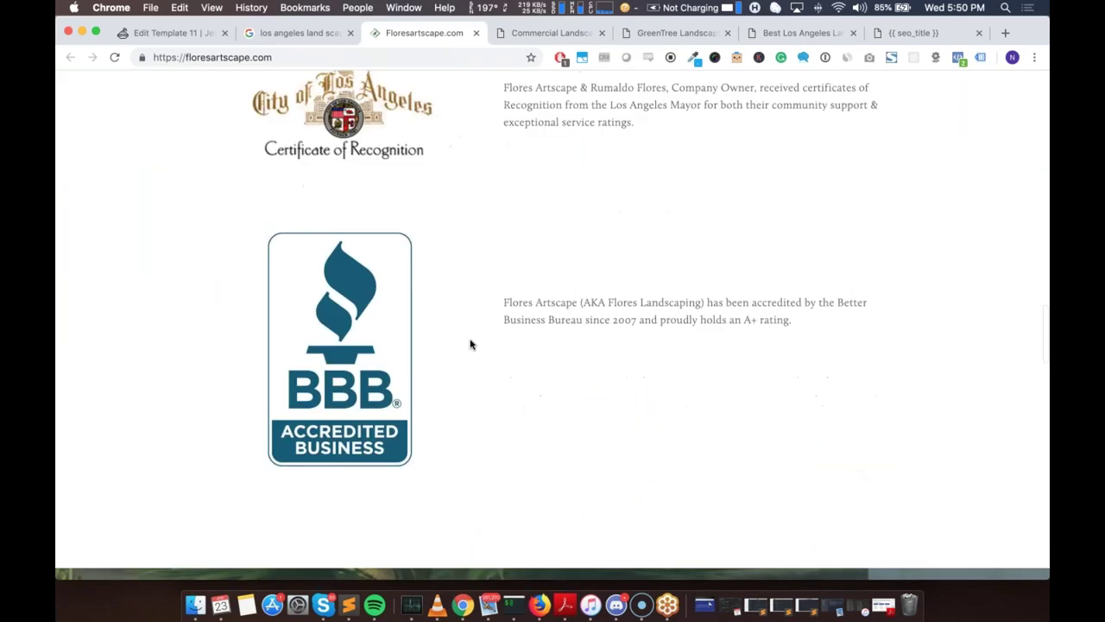
pyautogui.scroll(10, 469, 342)
# Scroll through the upper part of L.A. Green's Lawn Care page.
pyautogui.click(521, 32)
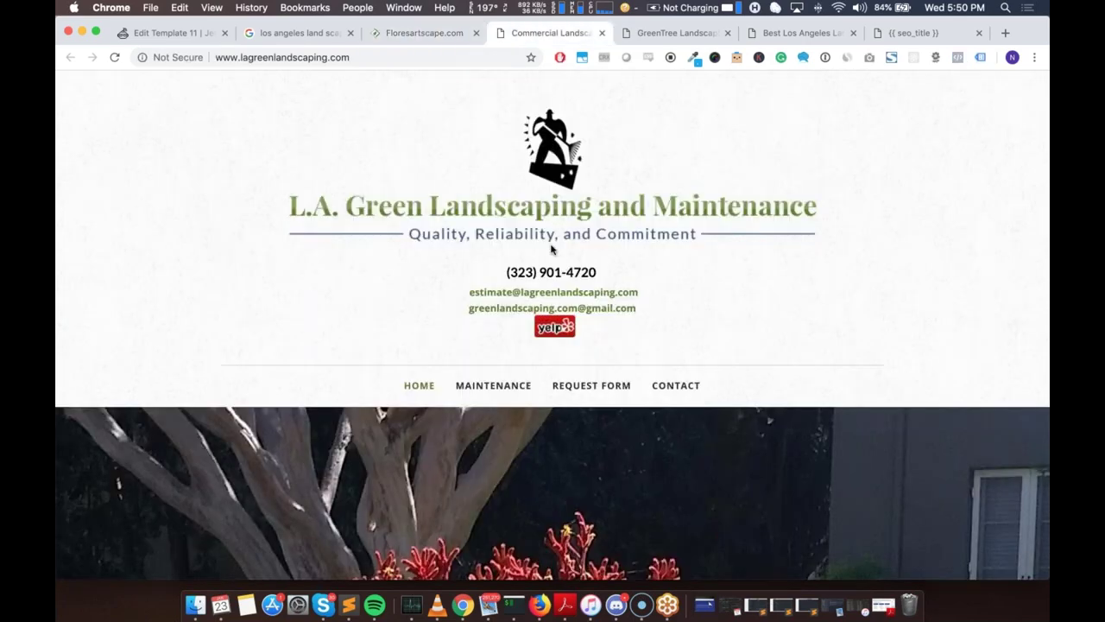
pyautogui.scroll(-4, 518, 207)
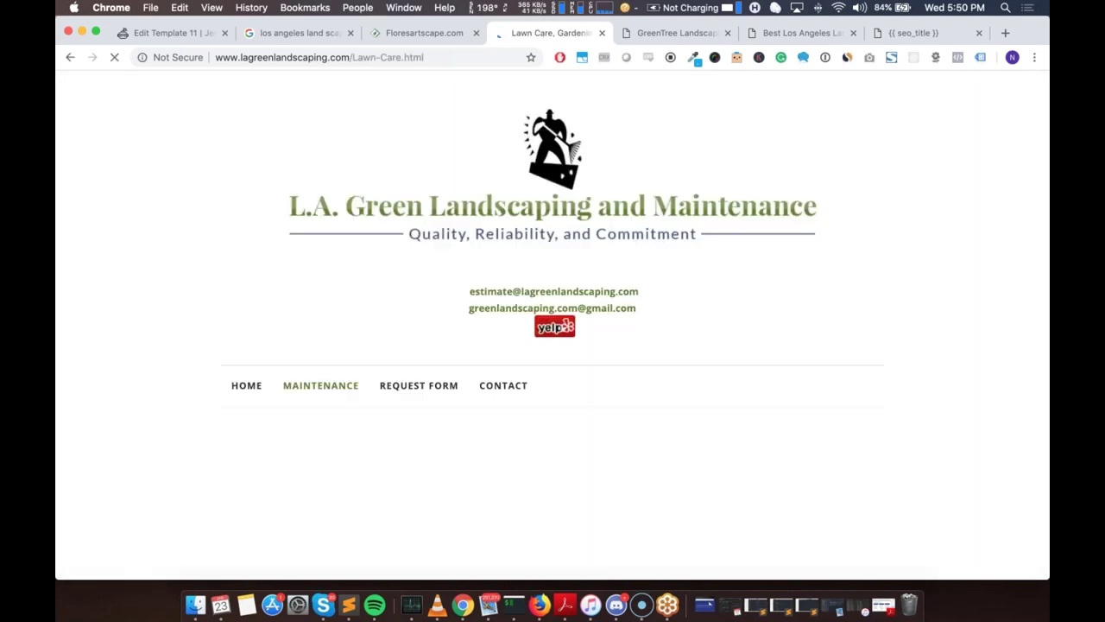
pyautogui.scroll(-12, 293, 295)
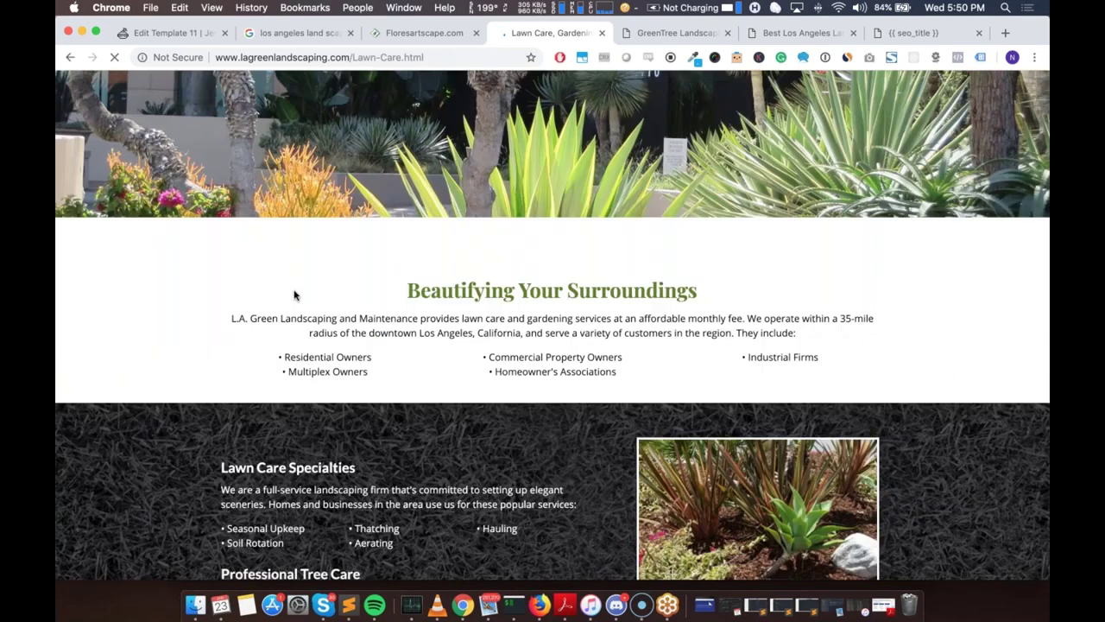
pyautogui.scroll(-5, 553, 325)
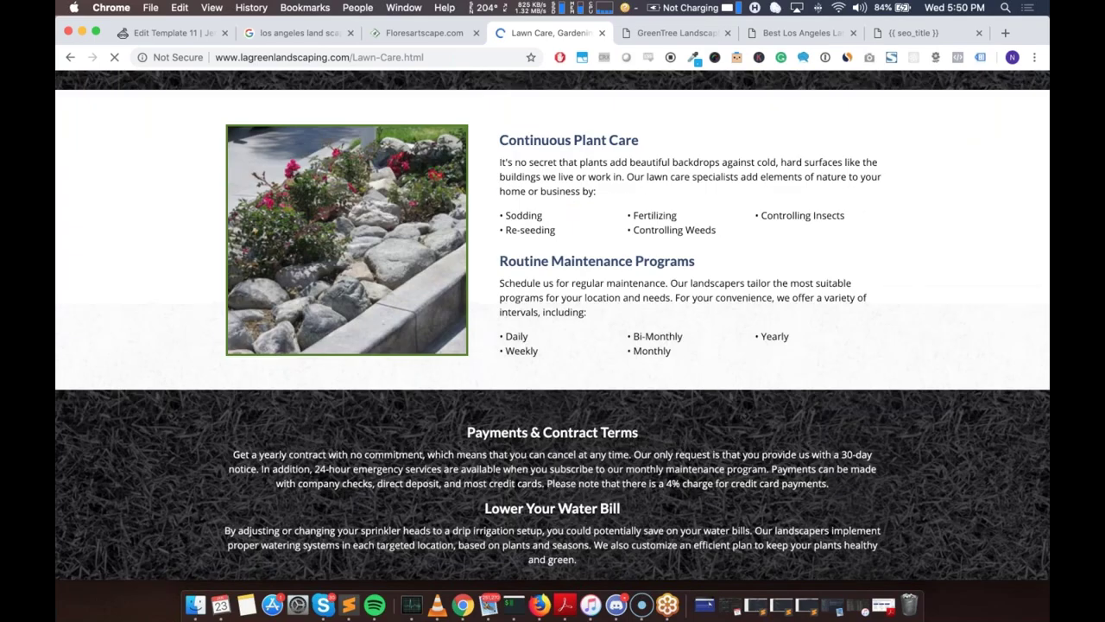
pyautogui.scroll(-4, 552, 325)
pyautogui.scroll(15, 395, 256)
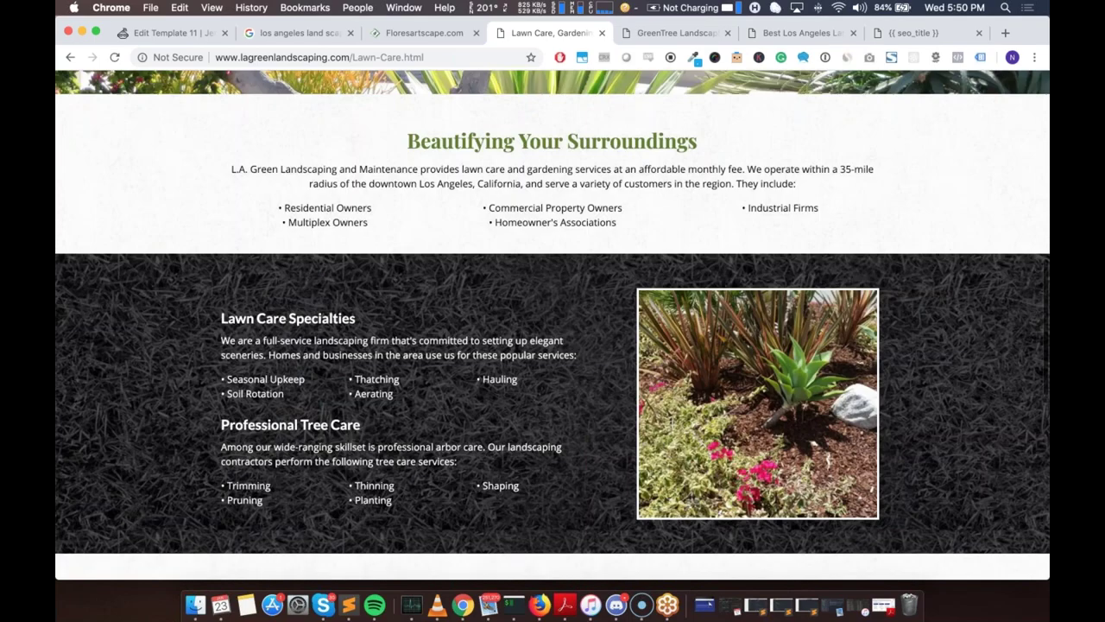
pyautogui.scroll(3, 395, 255)
pyautogui.scroll(-20, 395, 256)
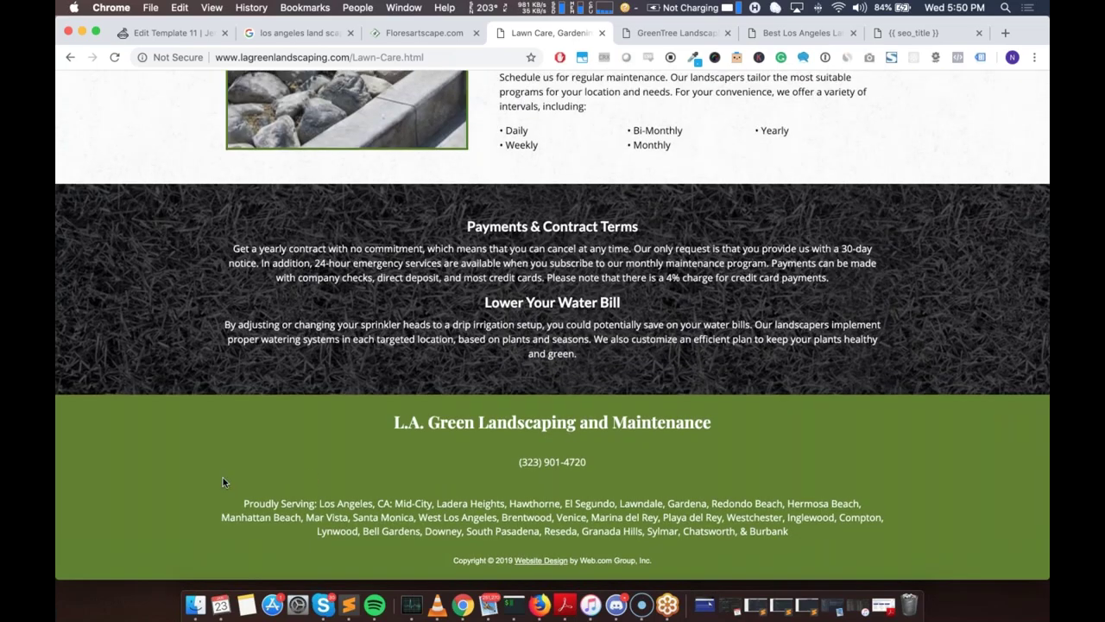
pyautogui.scroll(15, 222, 482)
# Finish reviewing the lower Lawn Care page, then move on to the GreenTree Landscaping tab.
pyautogui.scroll(-4, 395, 177)
pyautogui.scroll(-5, 395, 177)
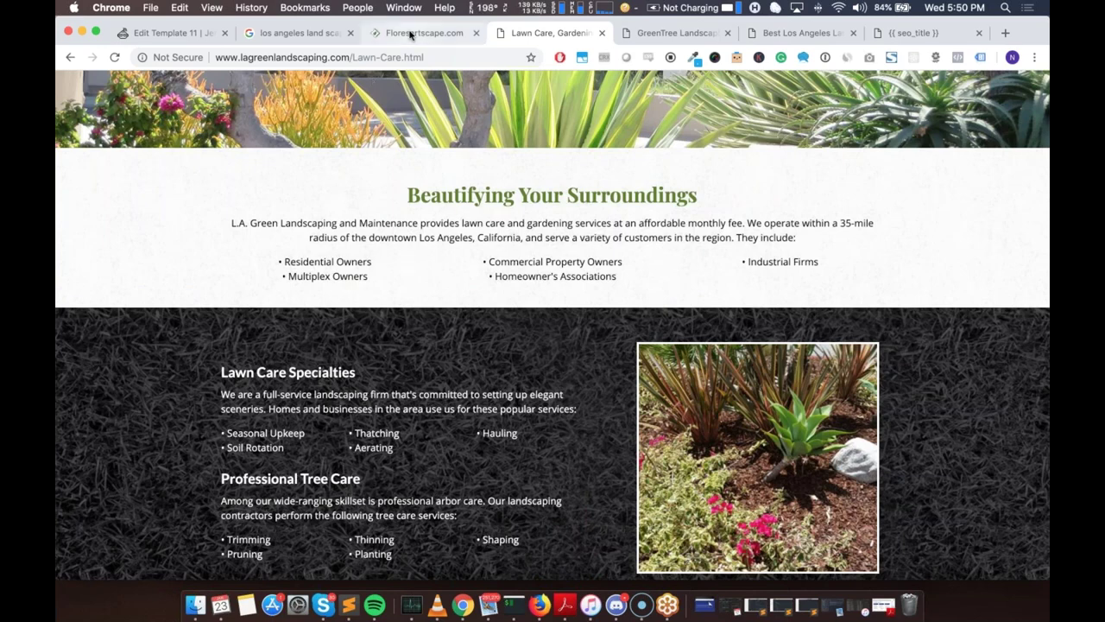
pyautogui.scroll(2, 464, 278)
pyautogui.scroll(-3, 463, 276)
pyautogui.scroll(-1, 464, 277)
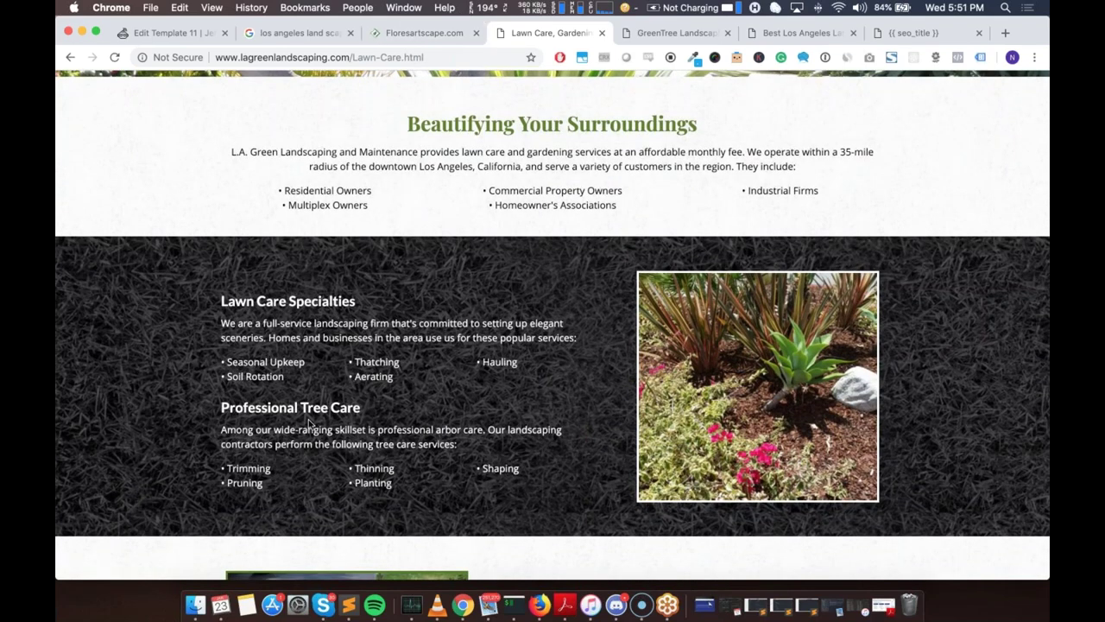
pyautogui.scroll(-10, 309, 421)
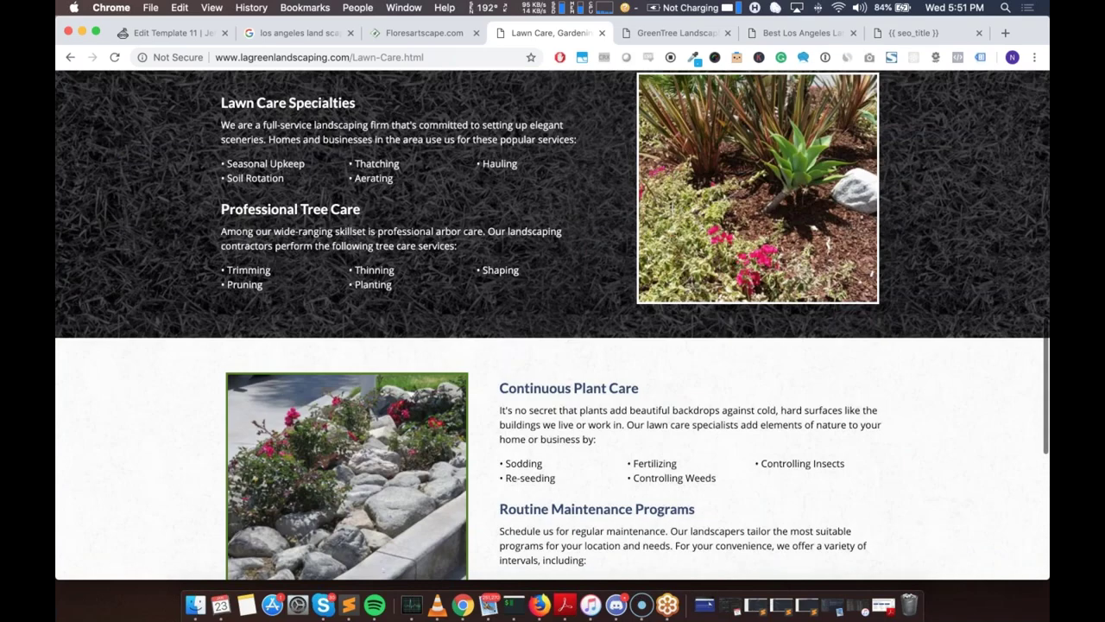
pyautogui.hotkey('ctrl', 'Tab')
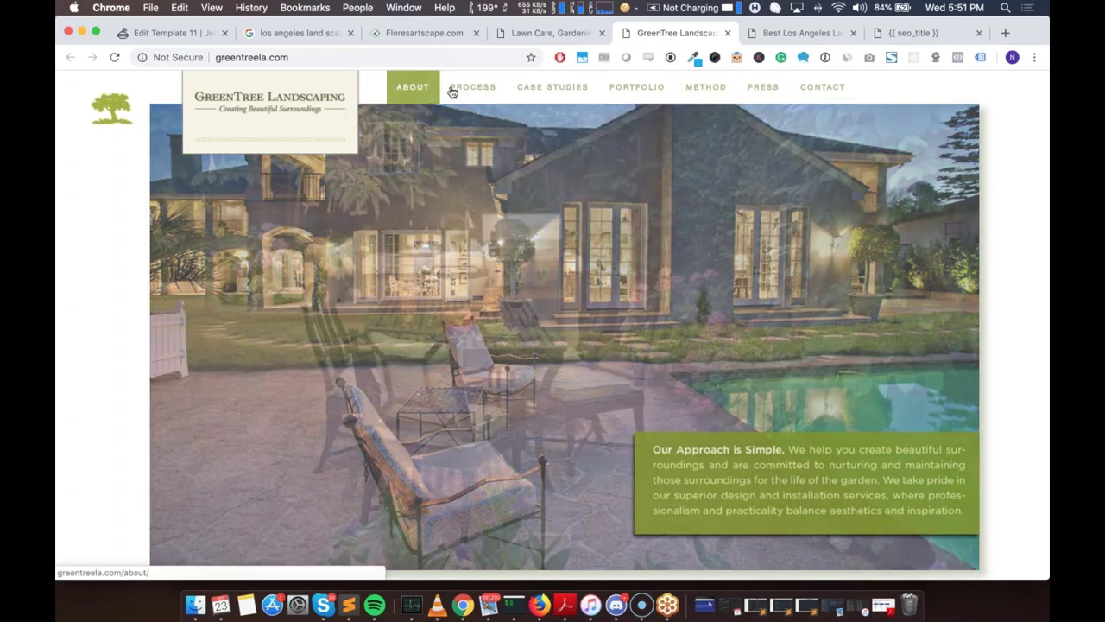
# On Garden of Eva's Services page, open Landscaping Contractor details in a new tab.
pyautogui.moveTo(580, 88)
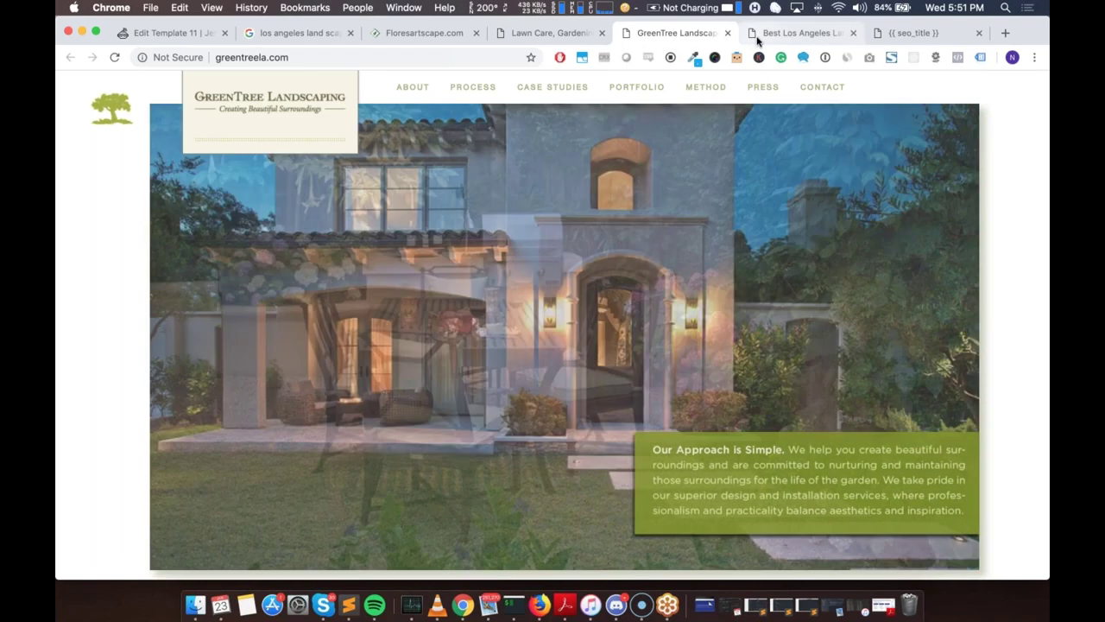
pyautogui.click(760, 39)
pyautogui.click(180, 348)
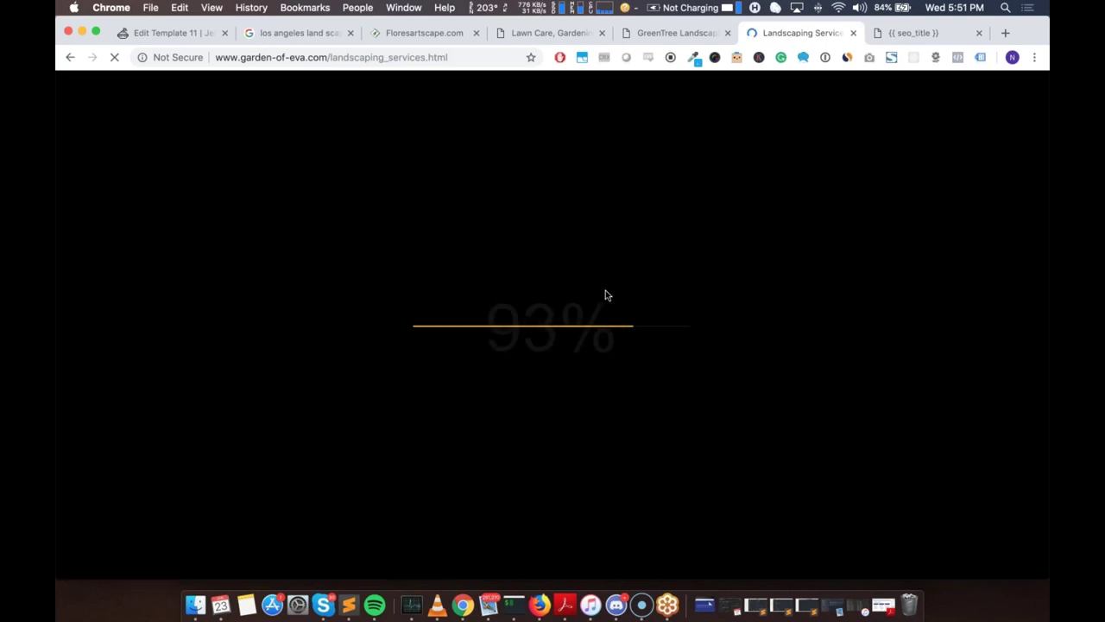
pyautogui.scroll(-3, 477, 298)
pyautogui.scroll(-10, 477, 300)
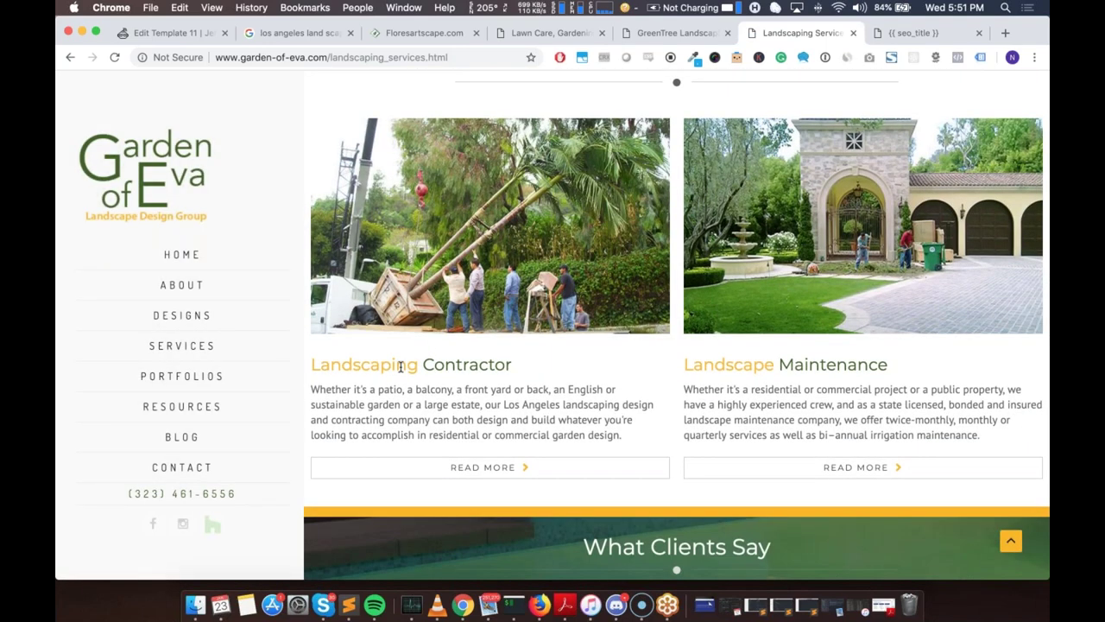
pyautogui.click(458, 468)
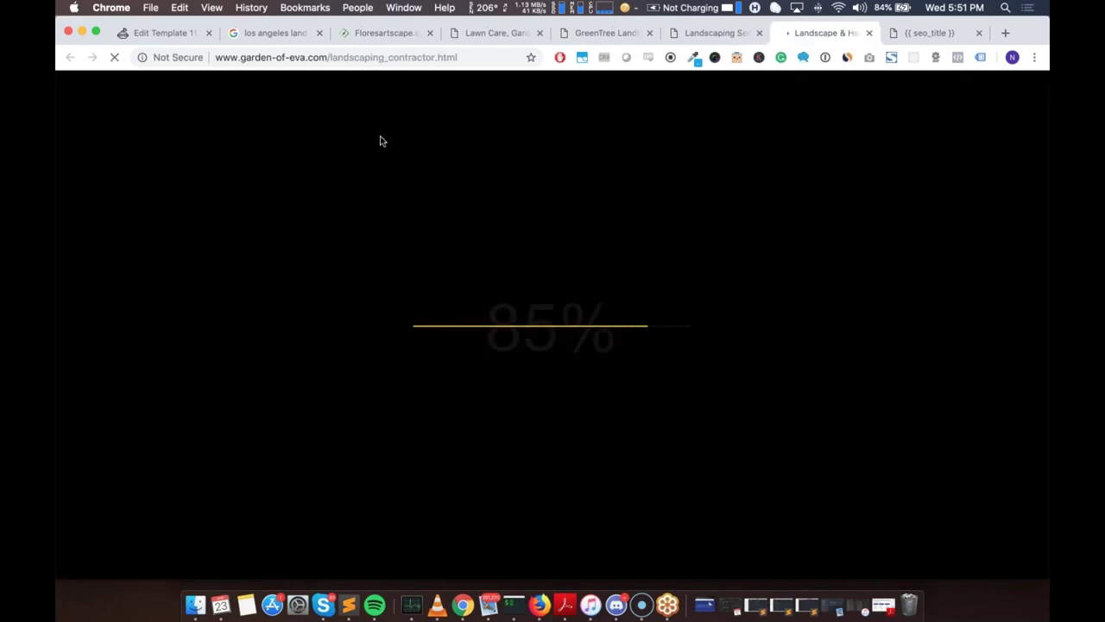
# Scroll through the landscaping contractor page to review its testimonials.
pyautogui.scroll(-4, 419, 276)
pyautogui.scroll(3, 552, 325)
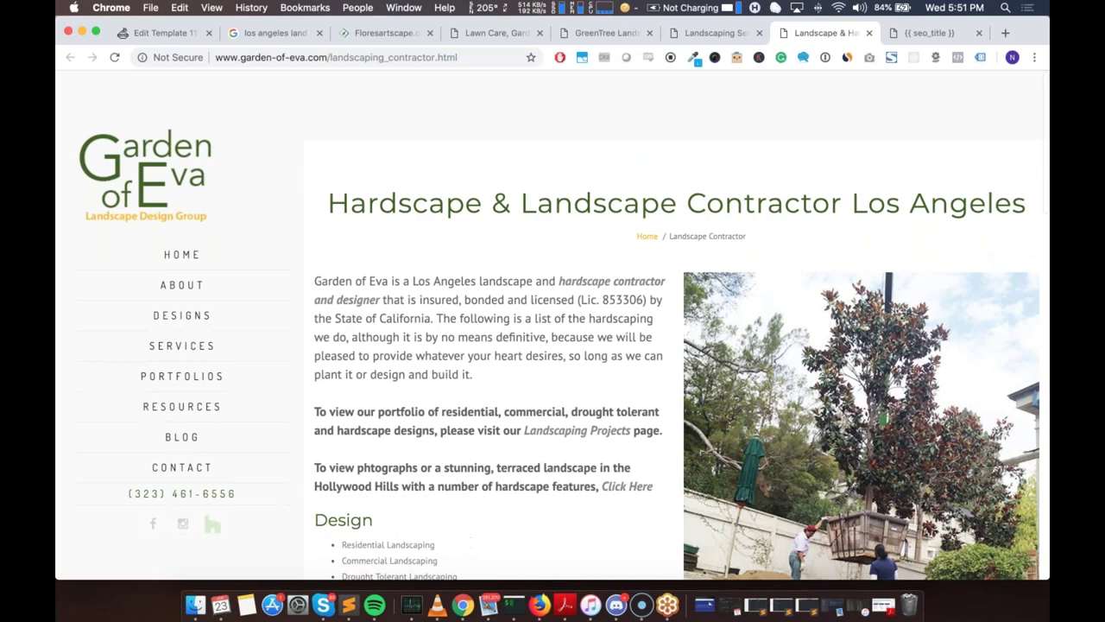
pyautogui.scroll(-10, 552, 324)
pyautogui.scroll(-10, 676, 325)
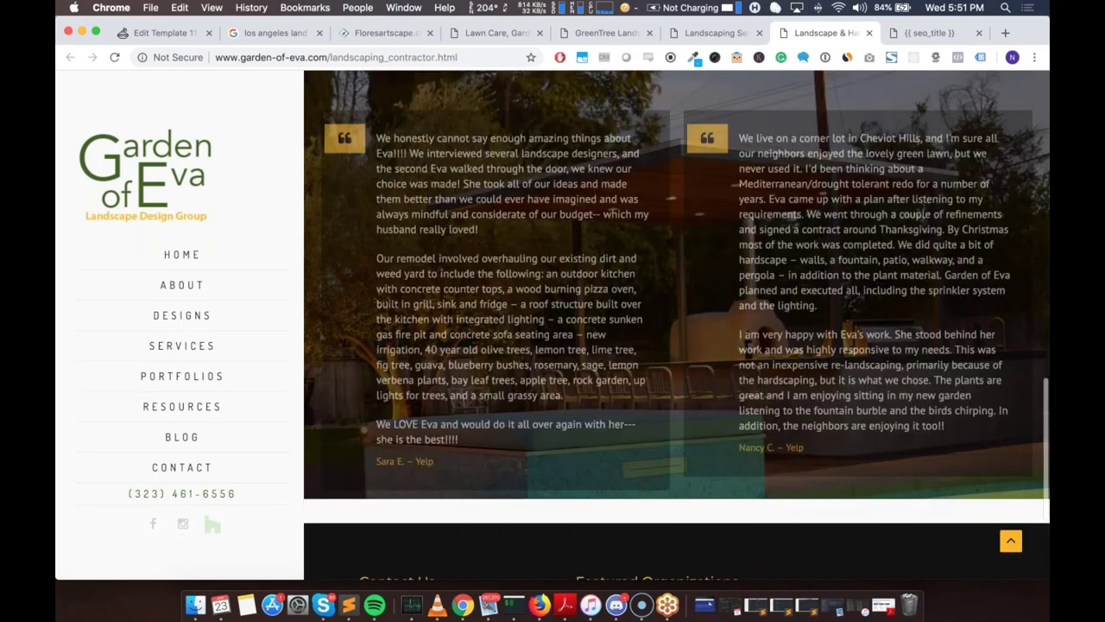
pyautogui.scroll(2, 676, 325)
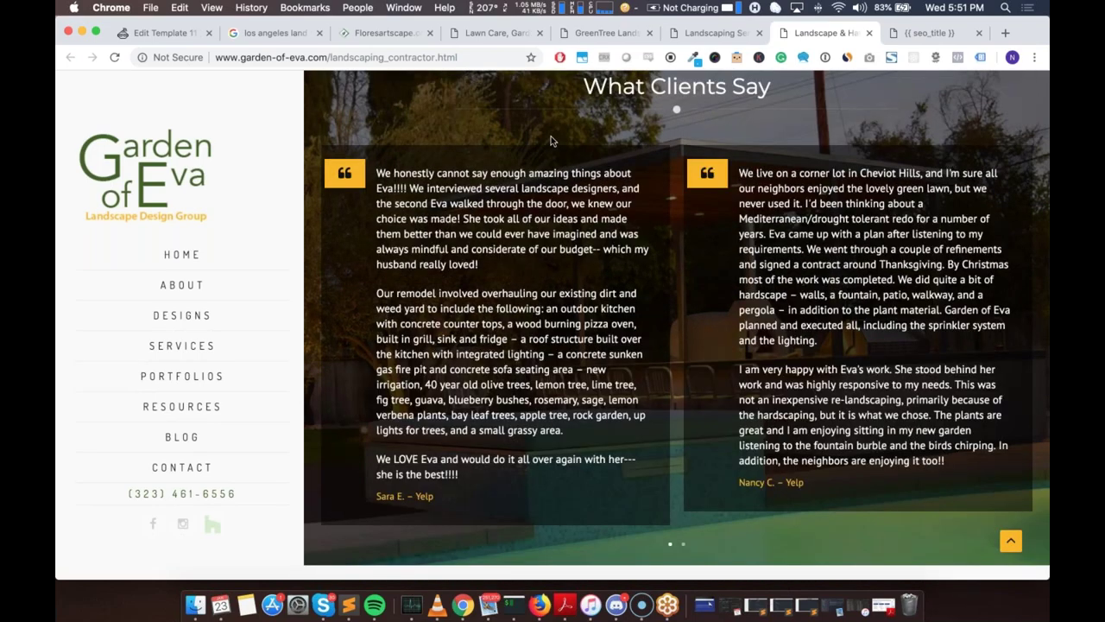
# Cycle back through the reference tabs to the Edit Template tab.
pyautogui.click(715, 38)
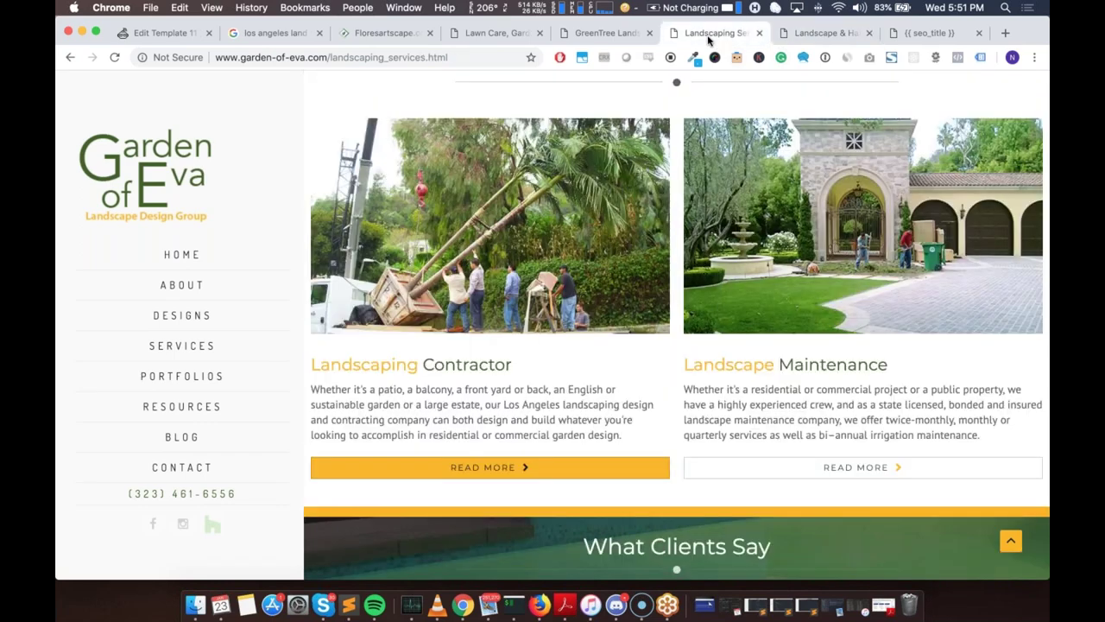
pyautogui.click(585, 38)
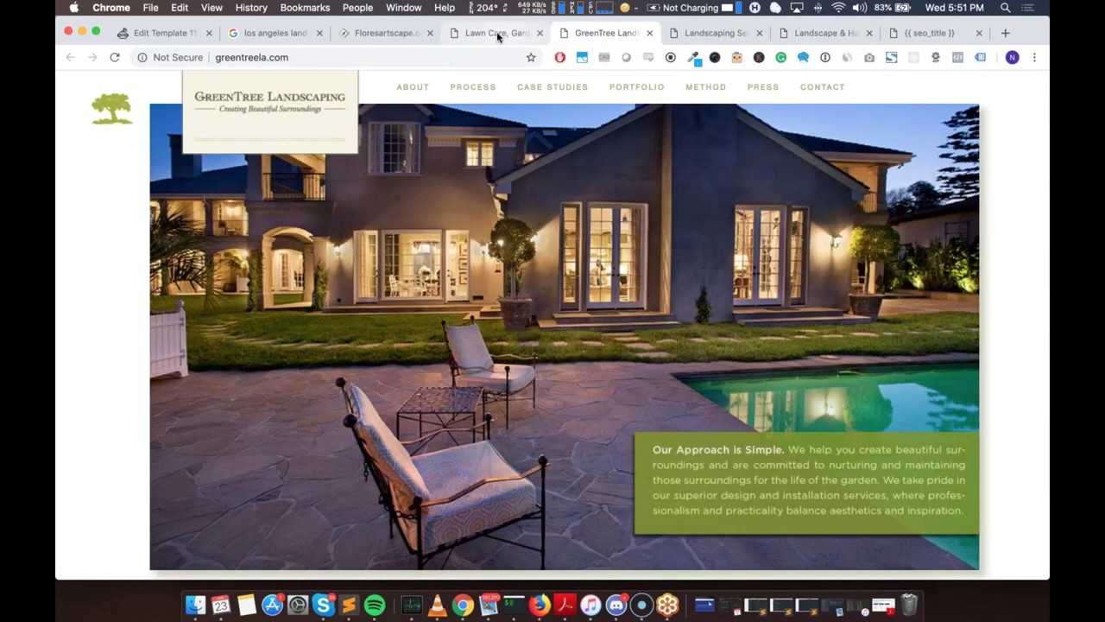
pyautogui.click(496, 35)
pyautogui.click(384, 35)
pyautogui.click(165, 32)
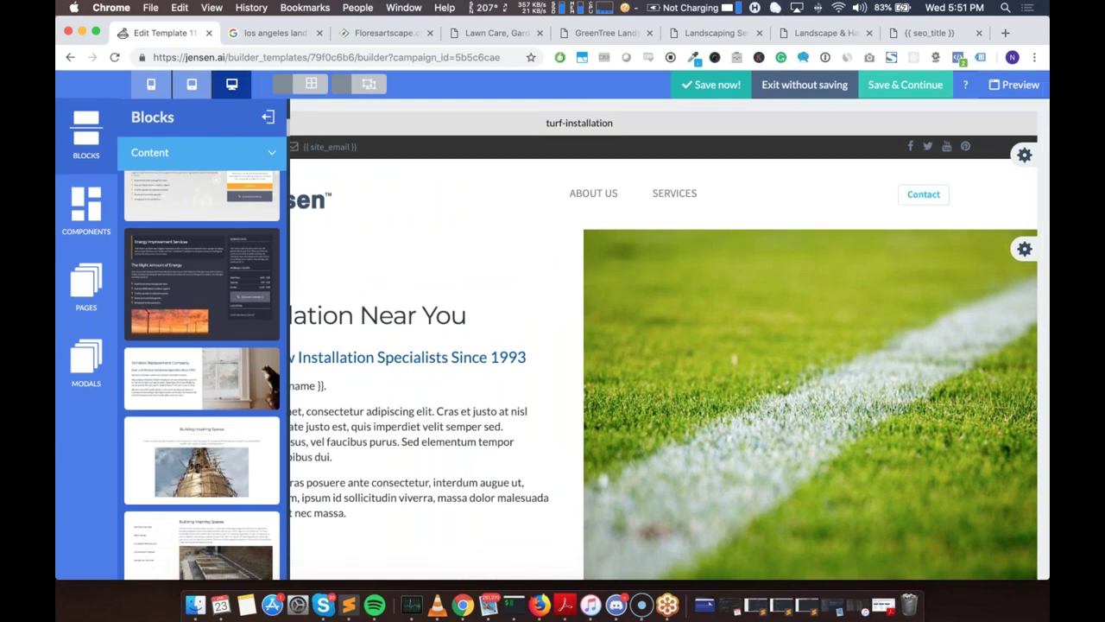
# Add the Our Purpose & Values block from the Content category to the page.
pyautogui.scroll(-3, 263, 146)
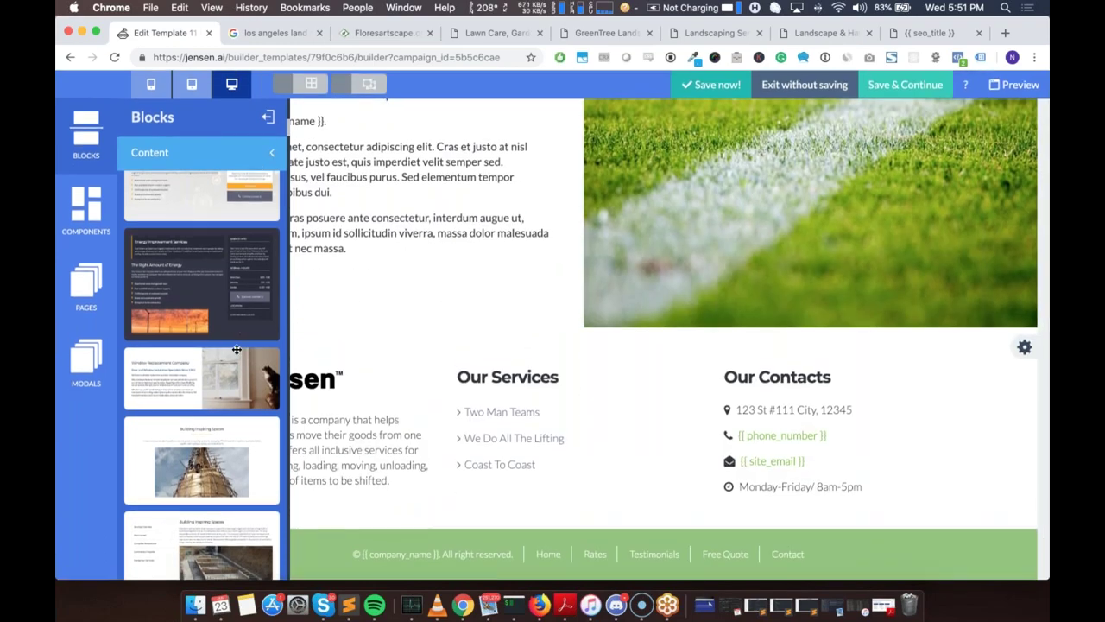
pyautogui.scroll(-5, 238, 327)
pyautogui.scroll(-1, 221, 380)
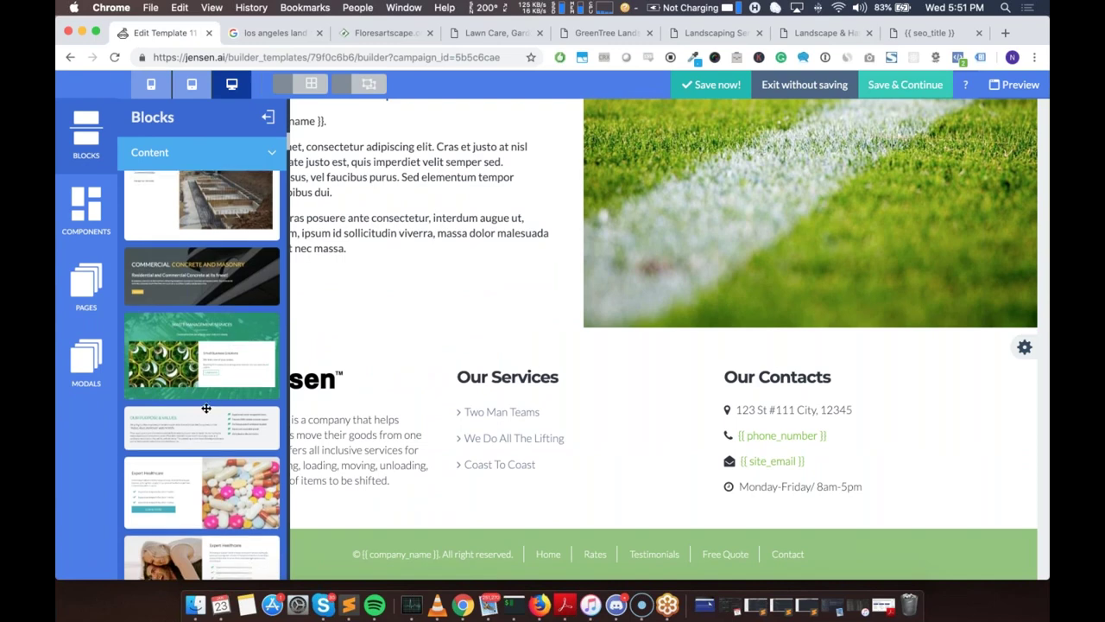
pyautogui.moveTo(197, 426); pyautogui.dragTo(510, 371)
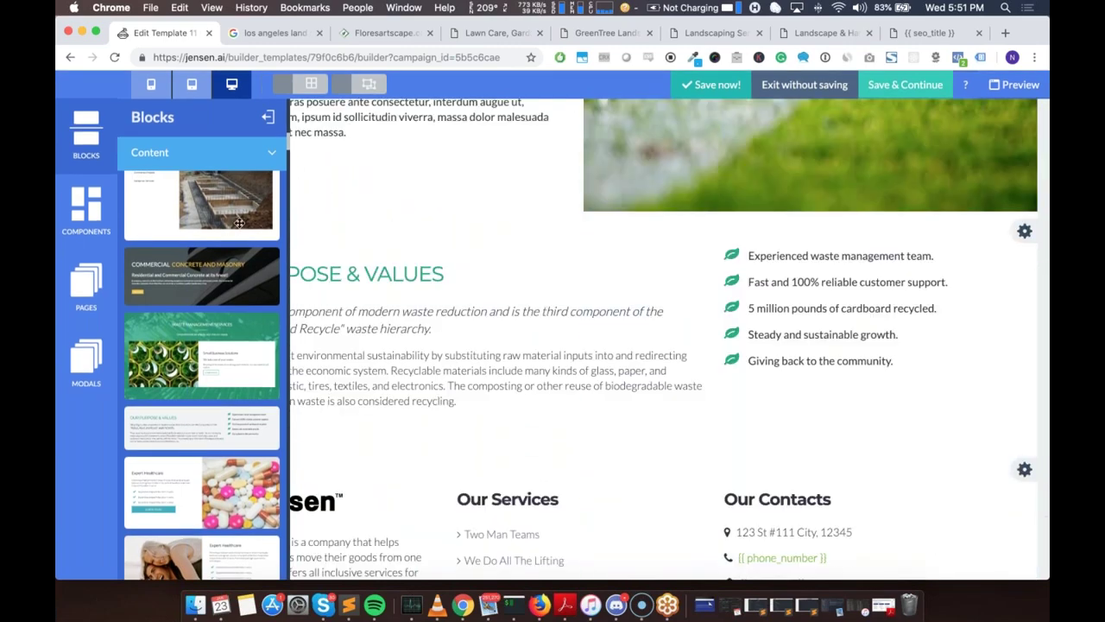
# Find the Testimonials designs and place the green testimonial block below the values section.
pyautogui.click(268, 158)
pyautogui.click(207, 321)
pyautogui.click(210, 298)
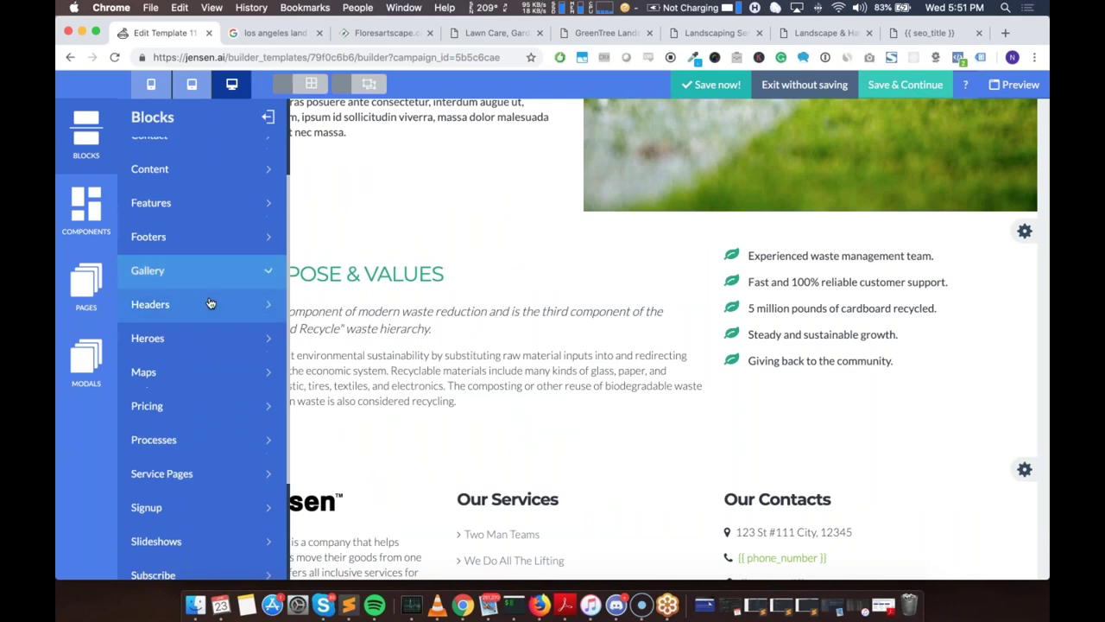
pyautogui.click(210, 303)
pyautogui.click(210, 303)
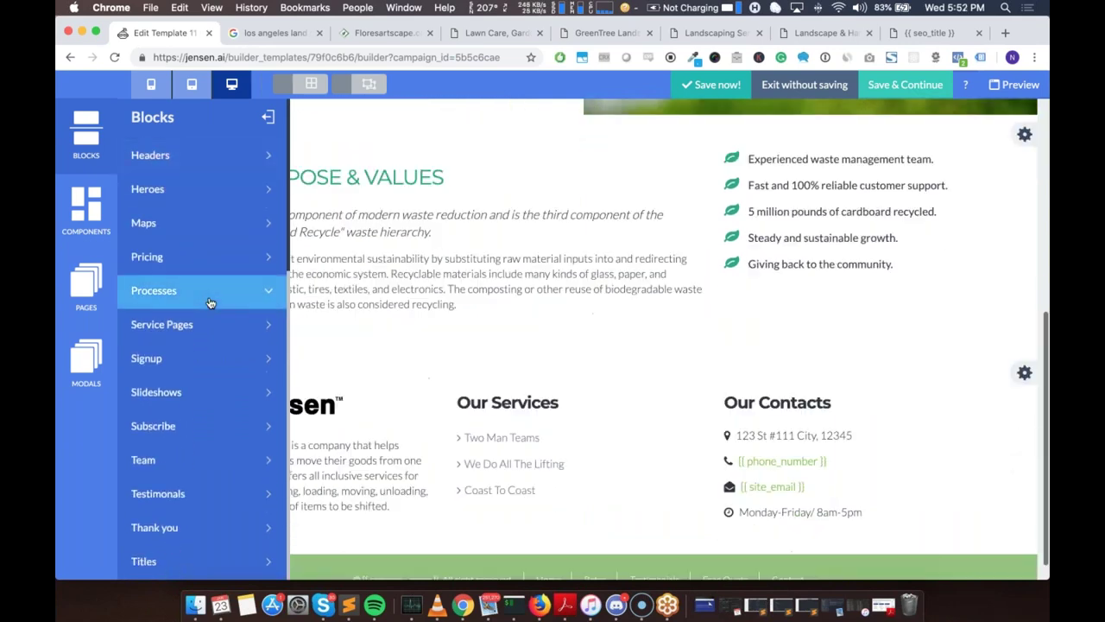
pyautogui.scroll(2, 209, 303)
pyautogui.scroll(-2, 203, 362)
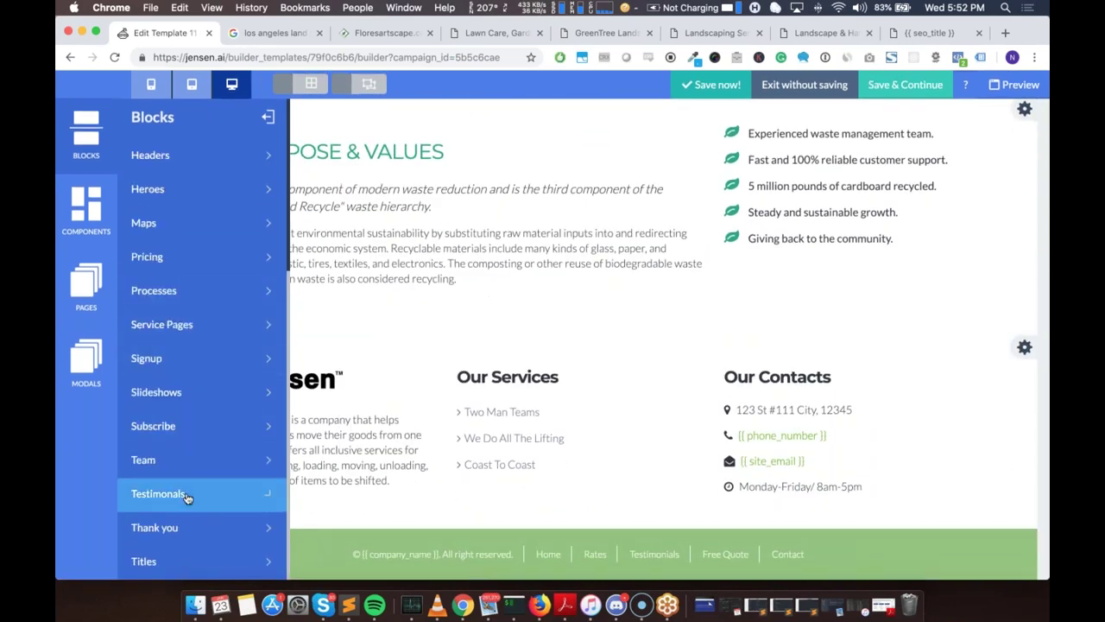
pyautogui.click(185, 494)
pyautogui.scroll(-5, 206, 303)
pyautogui.scroll(-8, 206, 303)
pyautogui.scroll(-3, 206, 303)
pyautogui.moveTo(186, 299); pyautogui.dragTo(388, 401)
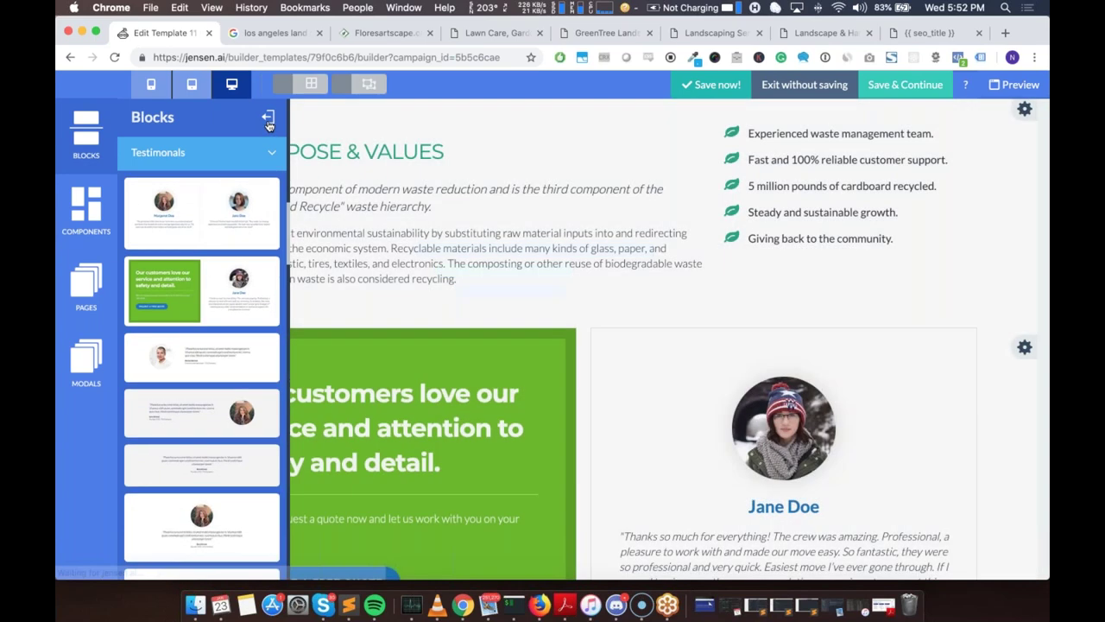
# Close the block library, check the green testimonial above the footer, then reopen Blocks.
pyautogui.click(268, 124)
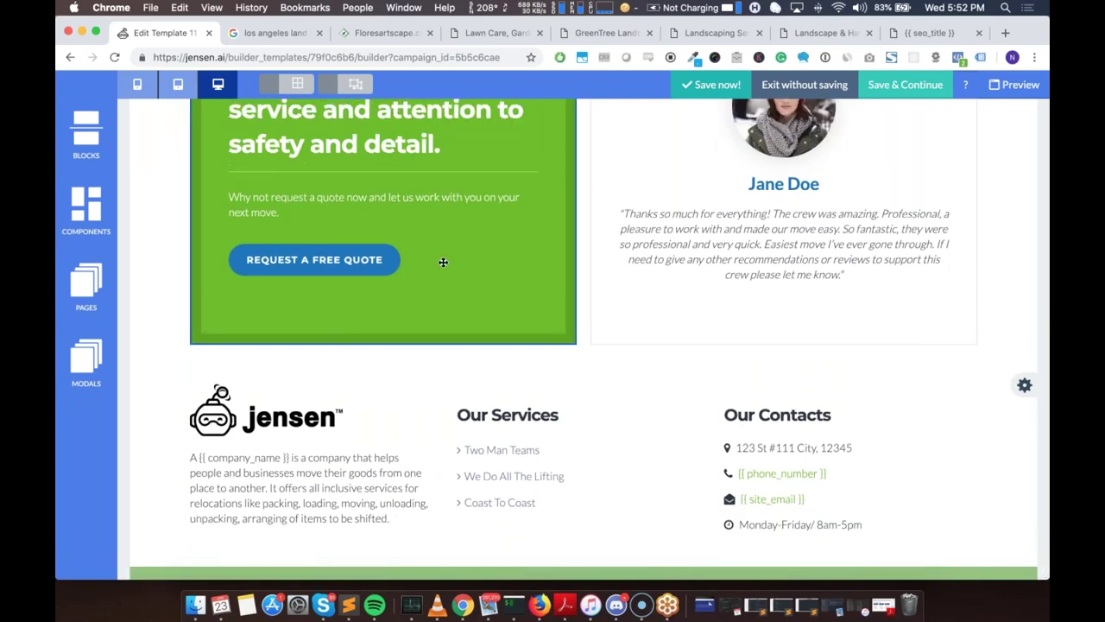
pyautogui.scroll(3, 443, 262)
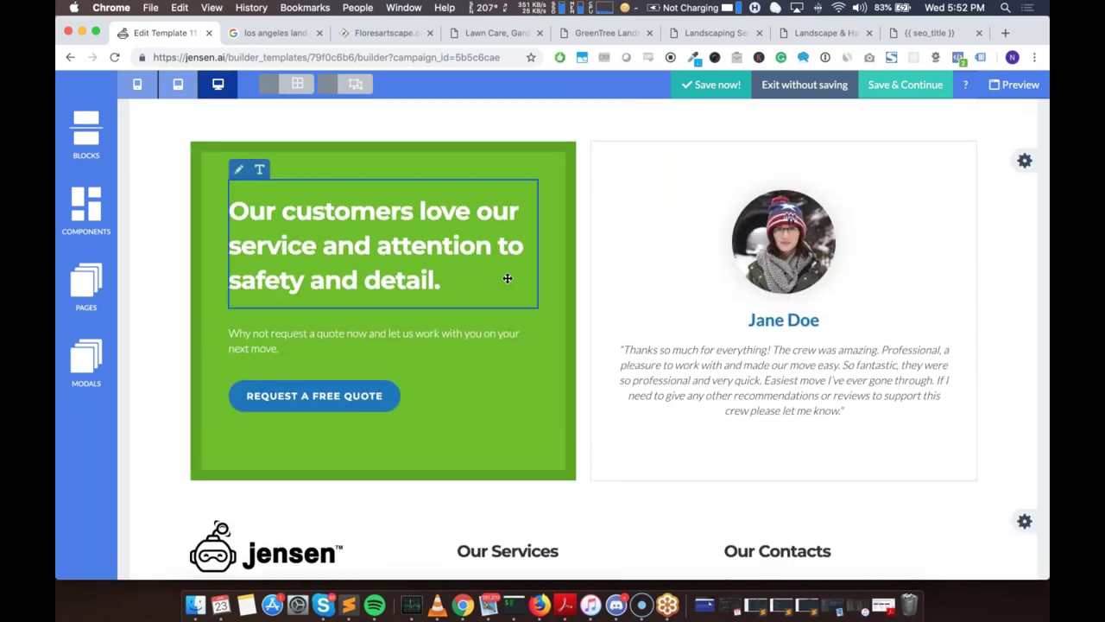
pyautogui.scroll(3, 508, 278)
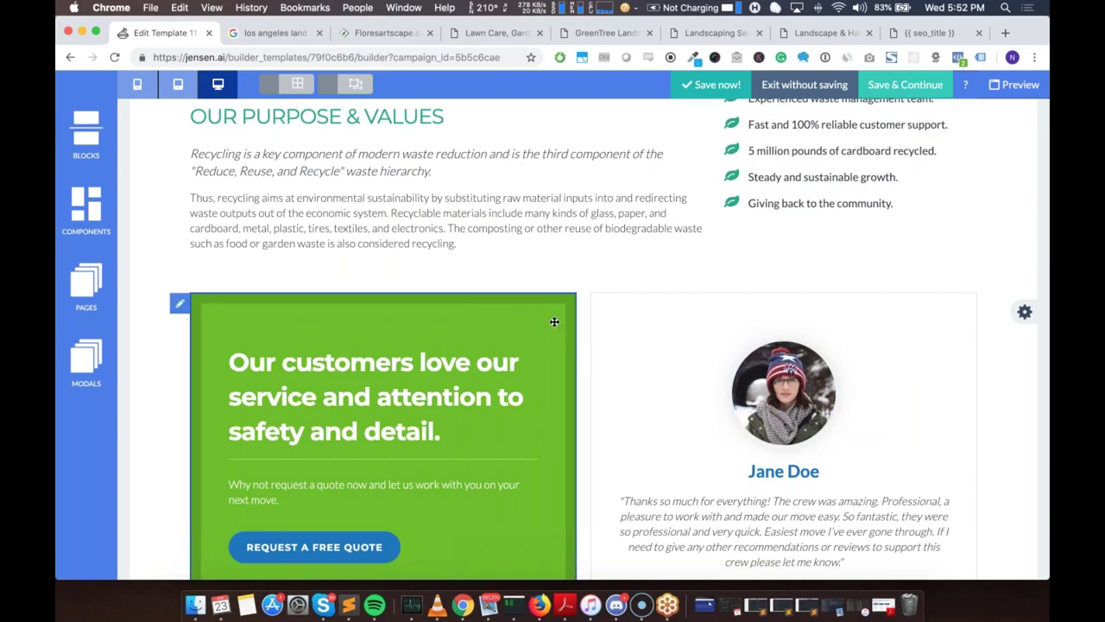
pyautogui.scroll(-5, 554, 321)
pyautogui.scroll(3, 656, 346)
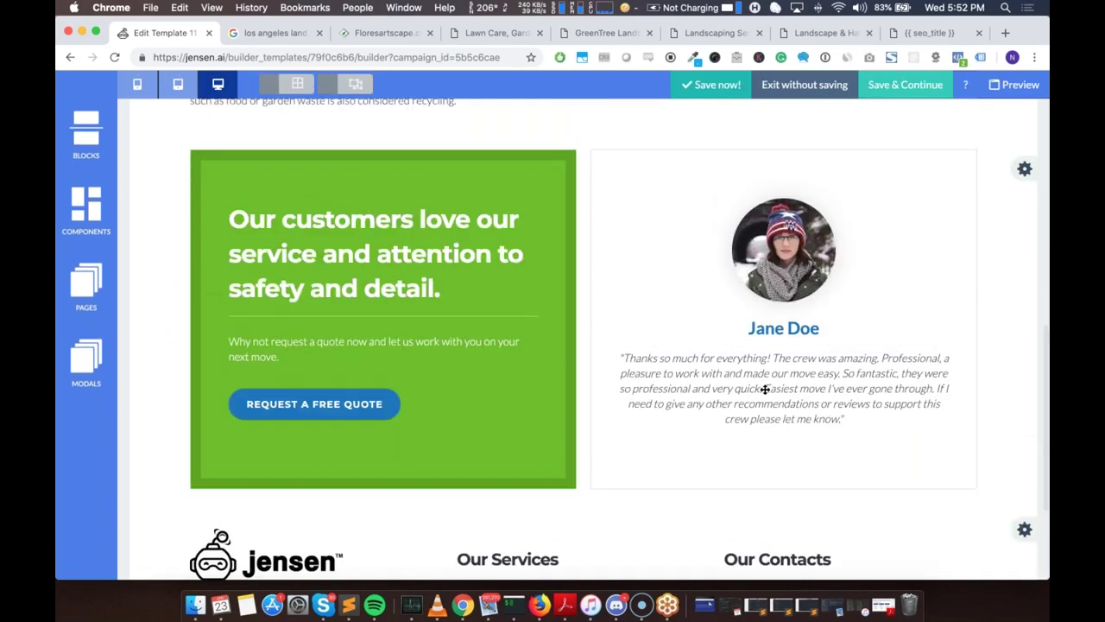
pyautogui.scroll(10, 771, 389)
pyautogui.scroll(2, 775, 392)
pyautogui.scroll(-10, 775, 392)
pyautogui.scroll(5, 774, 392)
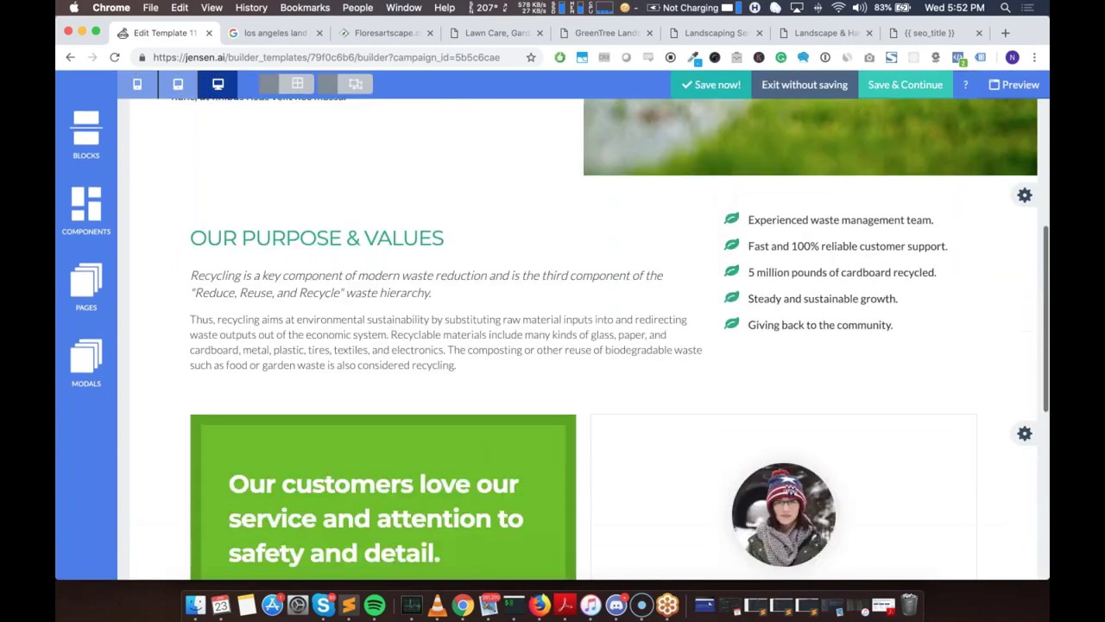
pyautogui.scroll(5, 775, 392)
pyautogui.scroll(-12, 774, 392)
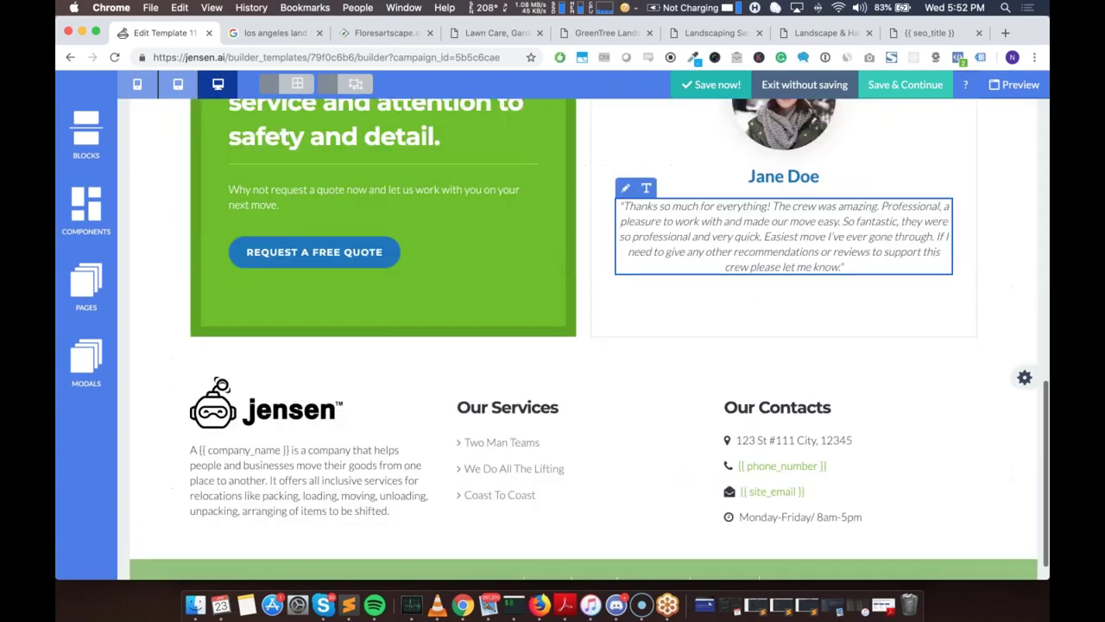
pyautogui.scroll(-1, 775, 392)
pyautogui.click(86, 133)
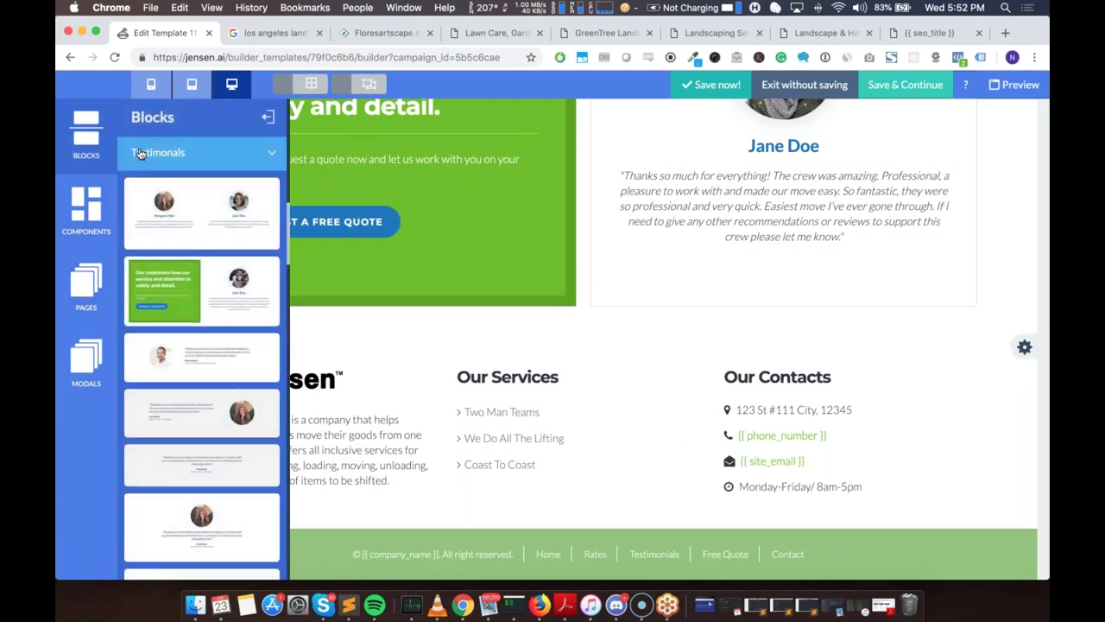
# Drag the 'Request a call back' block from Call to action between the testimonial and footer.
pyautogui.click(158, 152)
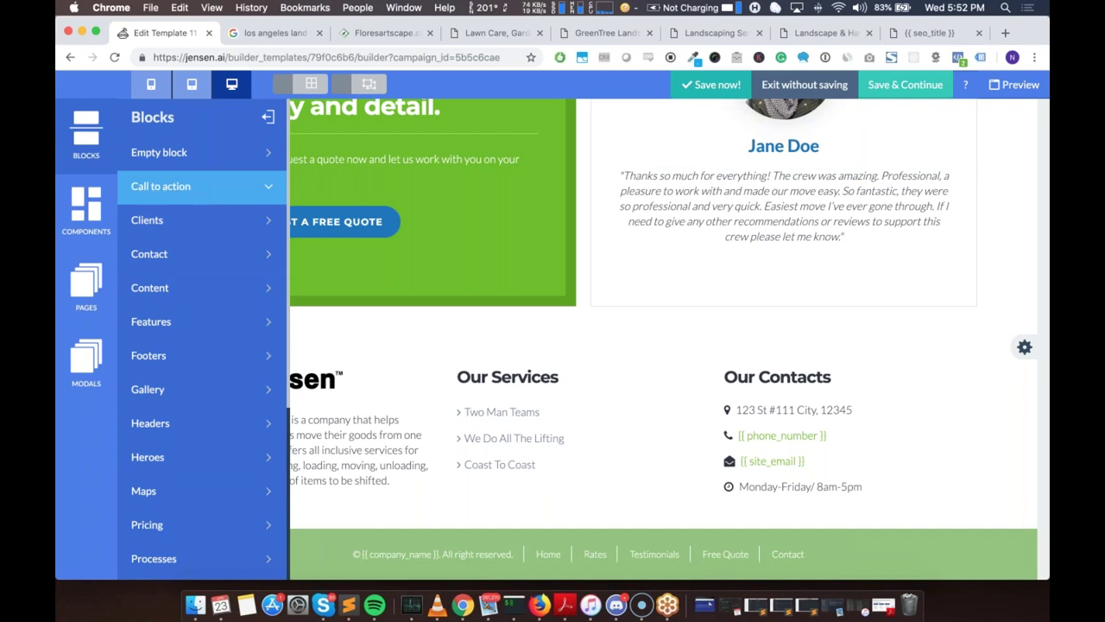
pyautogui.click(173, 186)
pyautogui.scroll(-10, 207, 321)
pyautogui.scroll(-5, 207, 320)
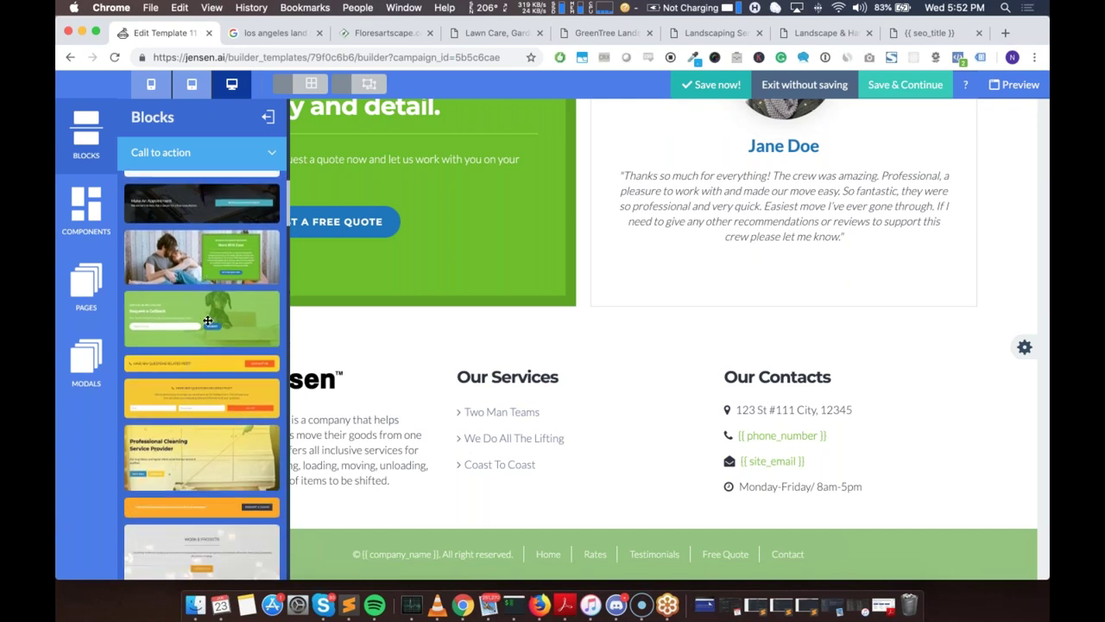
pyautogui.scroll(-8, 207, 320)
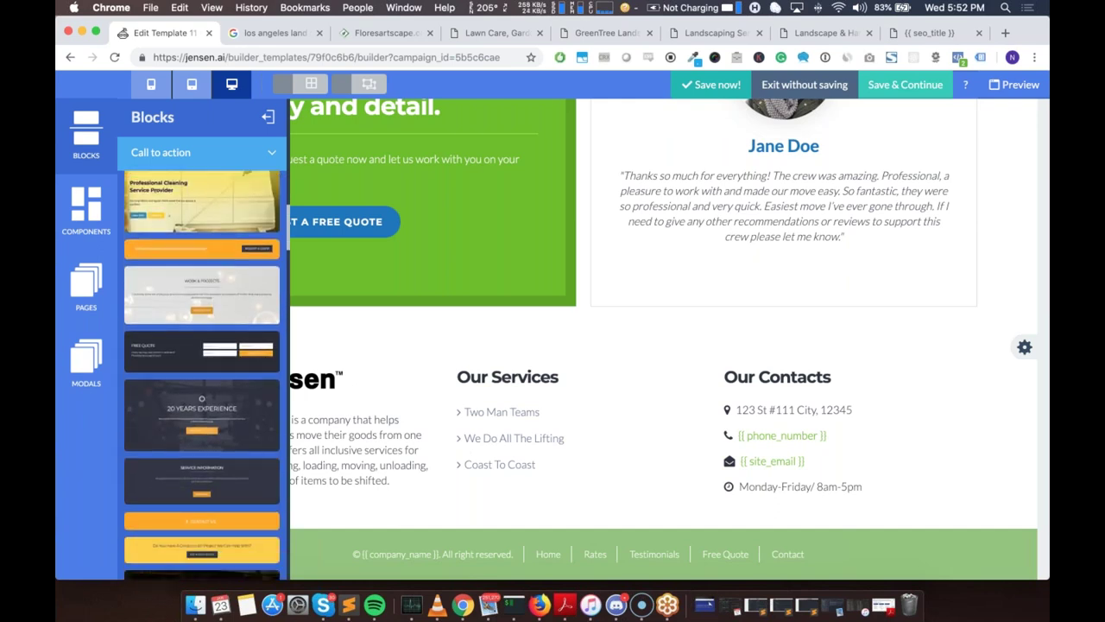
pyautogui.scroll(-15, 202, 374)
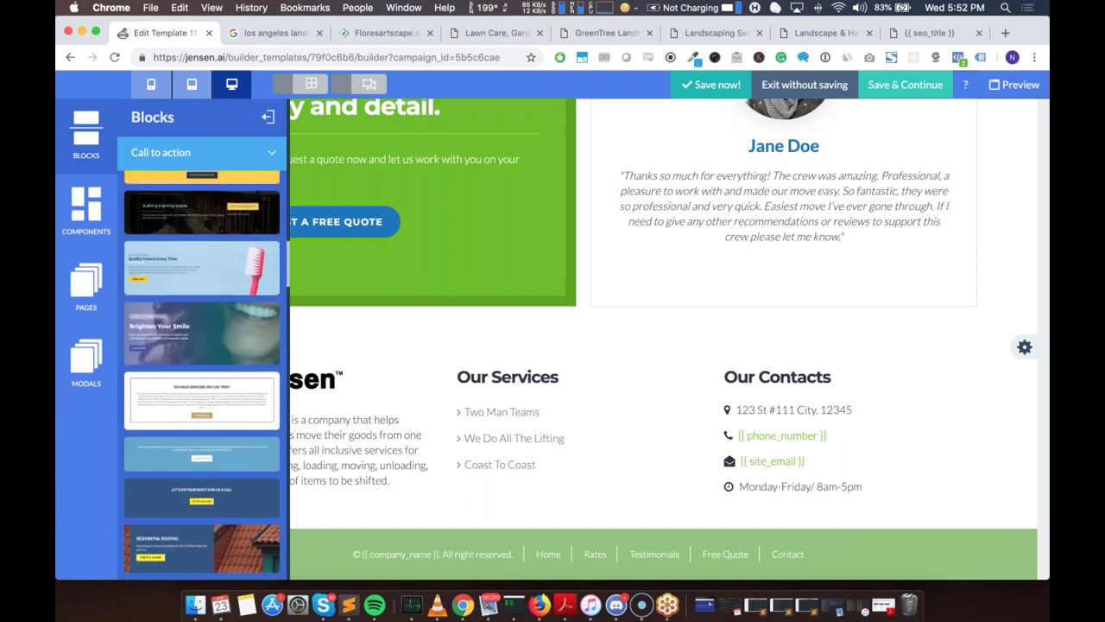
pyautogui.scroll(-20, 202, 375)
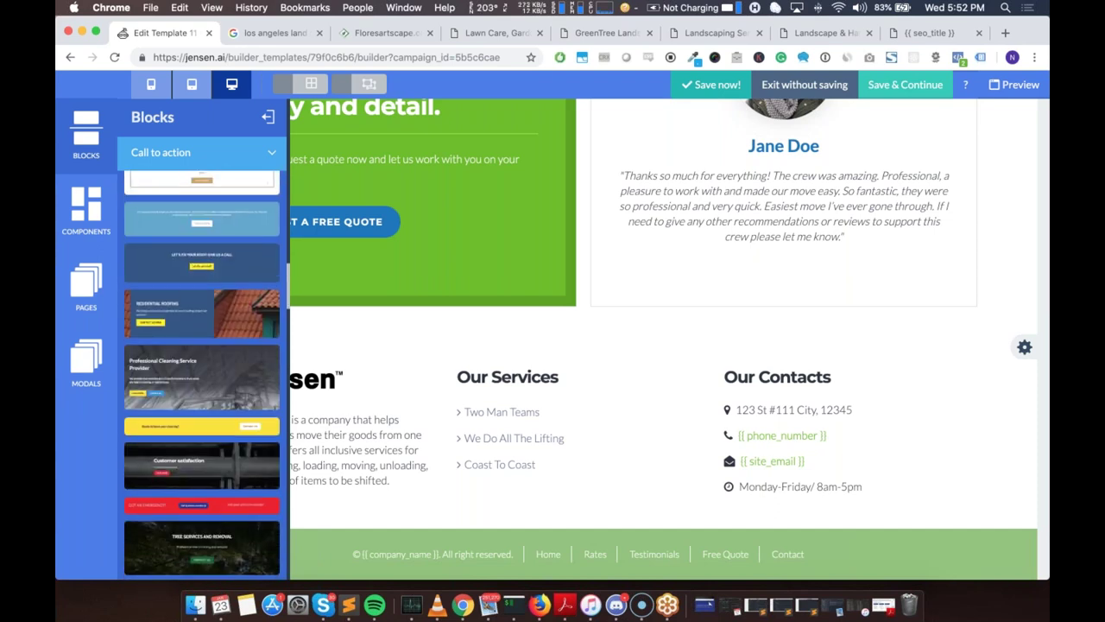
pyautogui.scroll(-1, 202, 374)
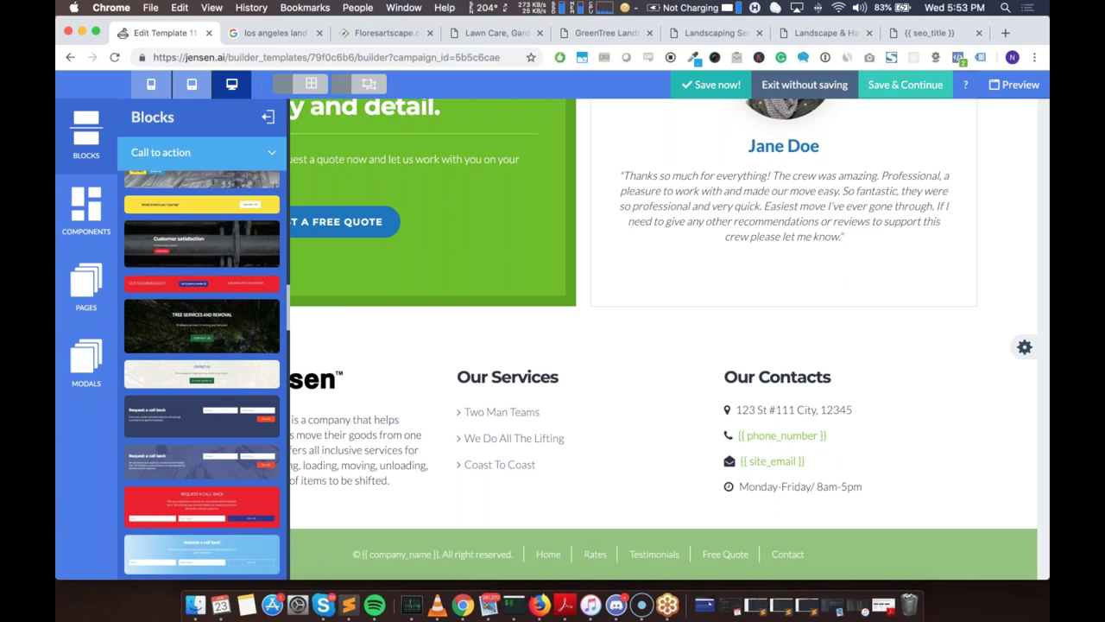
pyautogui.scroll(-4, 220, 314)
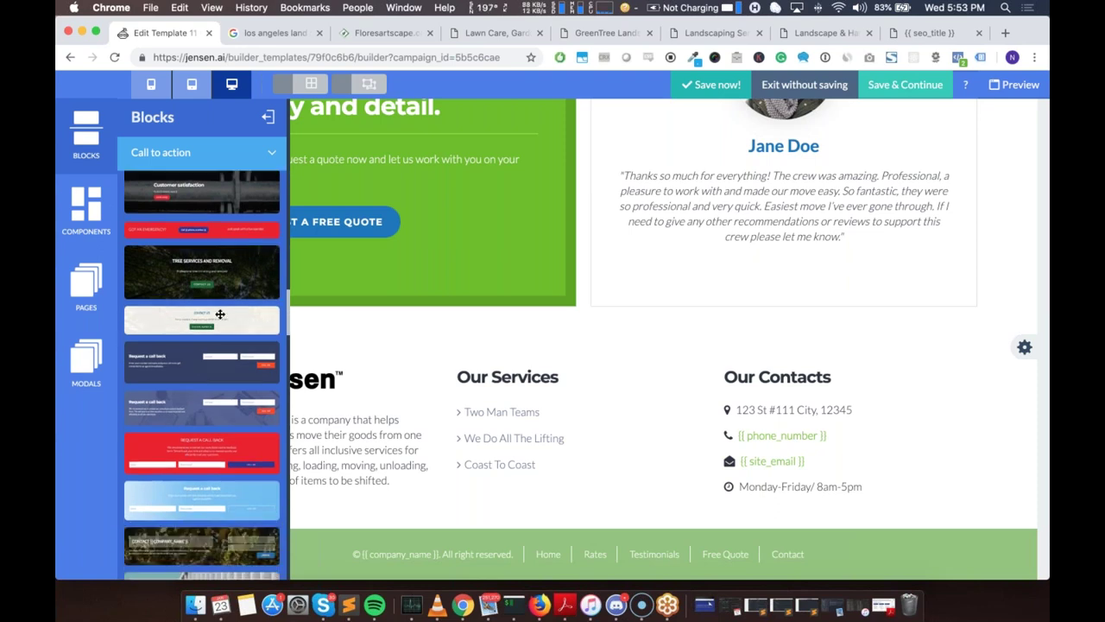
pyautogui.scroll(-20, 214, 333)
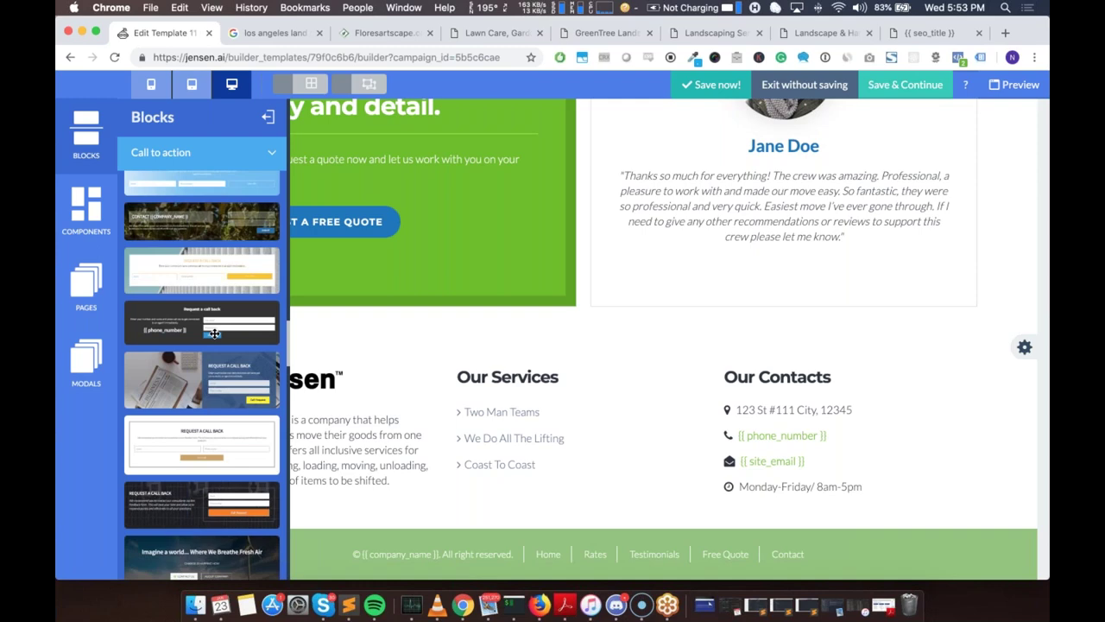
pyautogui.scroll(-1, 218, 366)
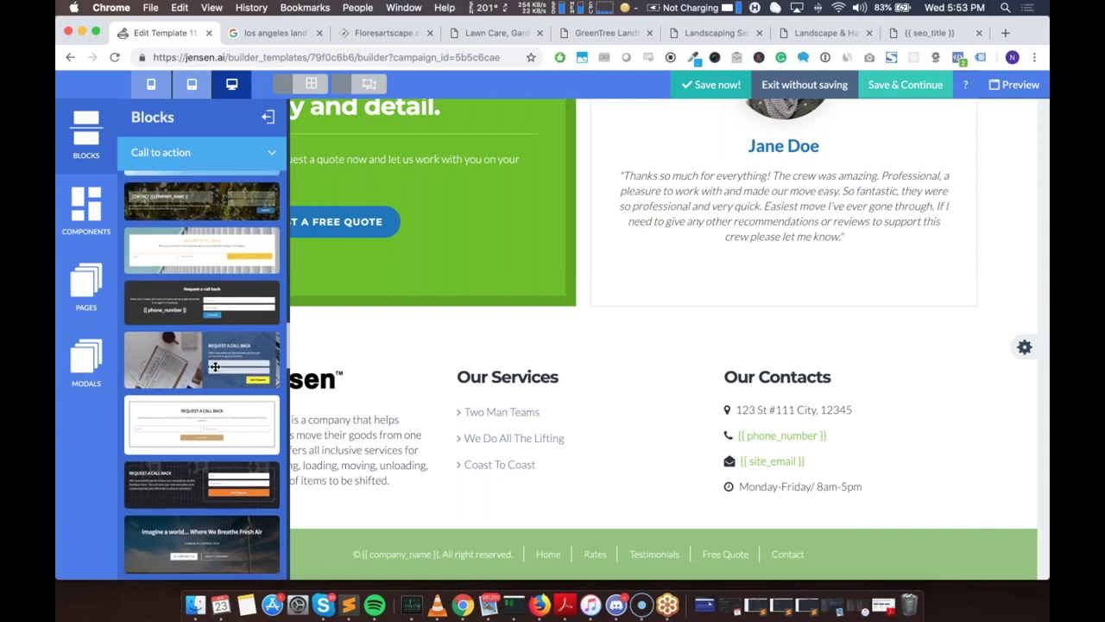
pyautogui.moveTo(167, 361); pyautogui.dragTo(545, 343)
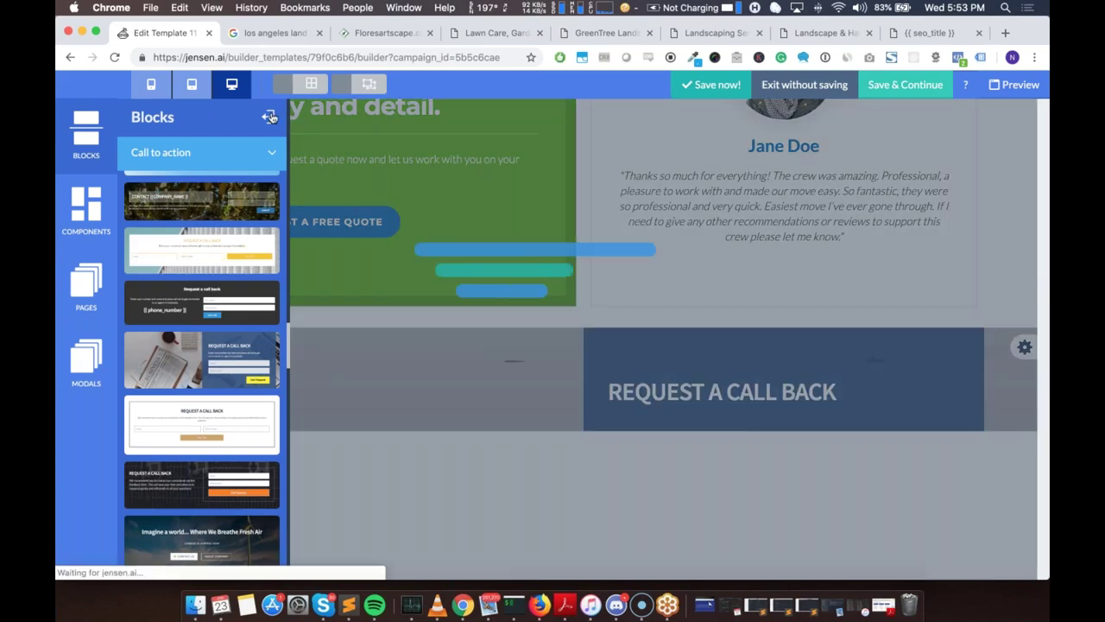
pyautogui.click(270, 117)
# Select the Request a Call Back section and bring up its style settings.
pyautogui.scroll(-4, 588, 383)
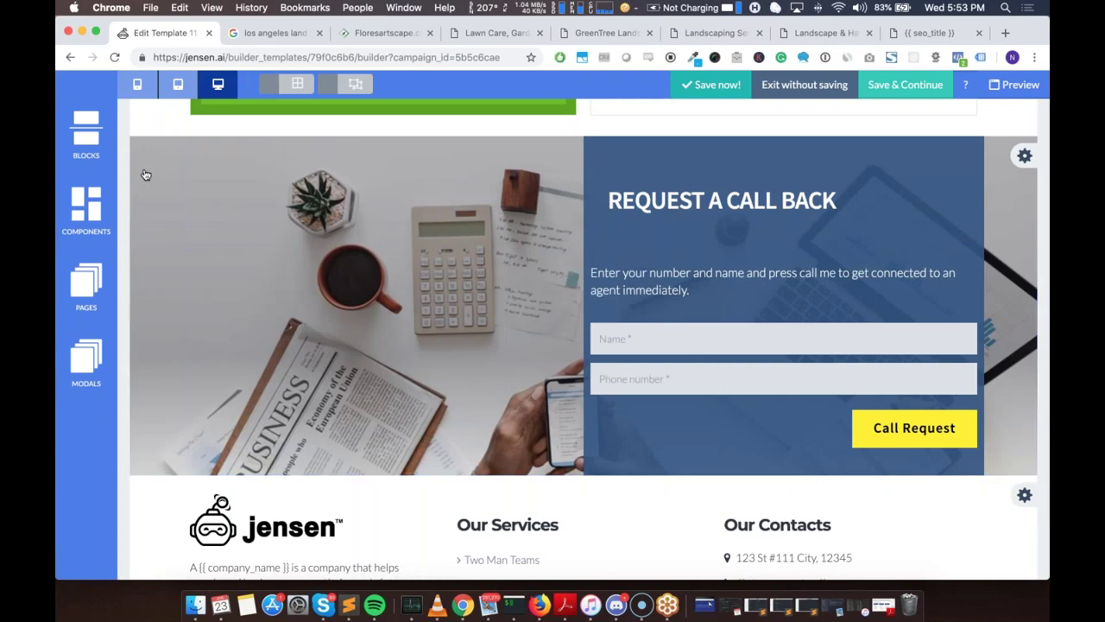
pyautogui.rightClick(156, 158)
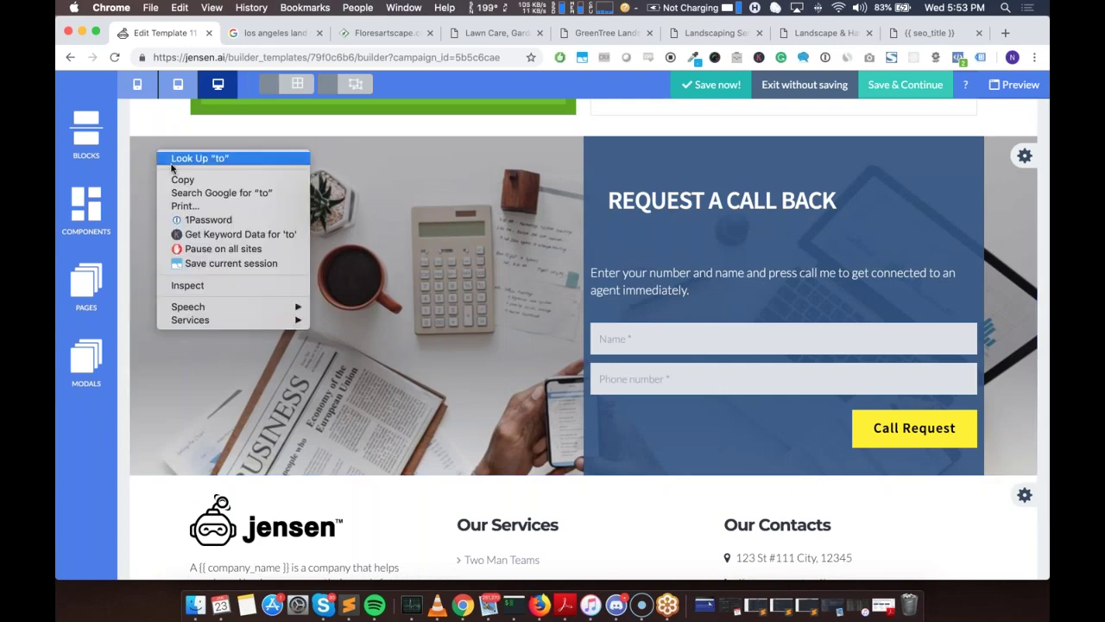
pyautogui.press('Escape')
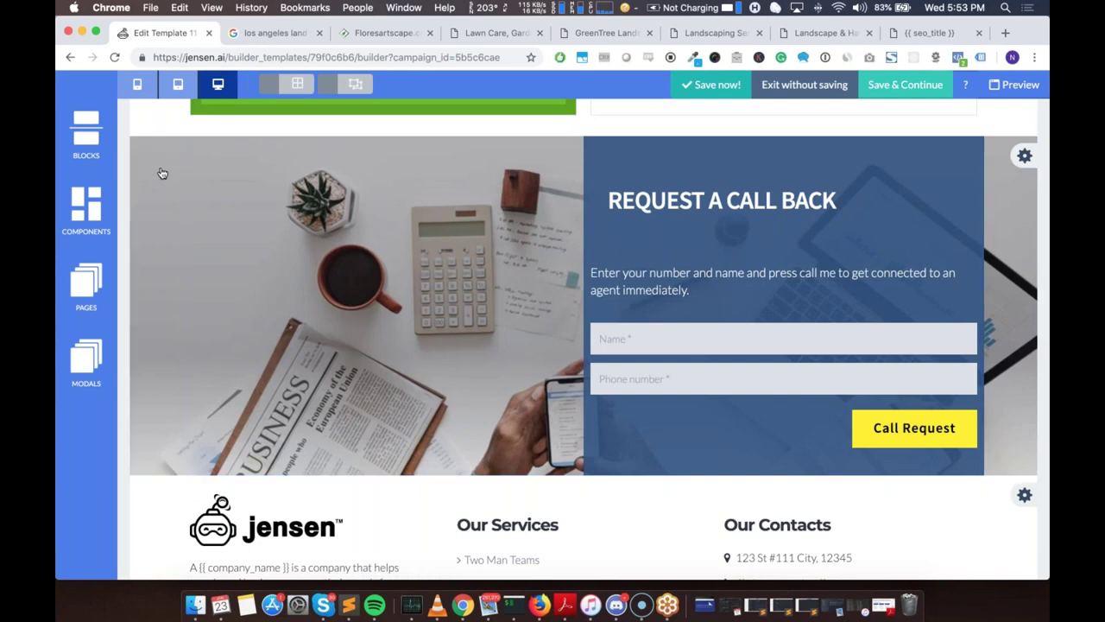
pyautogui.click(191, 202)
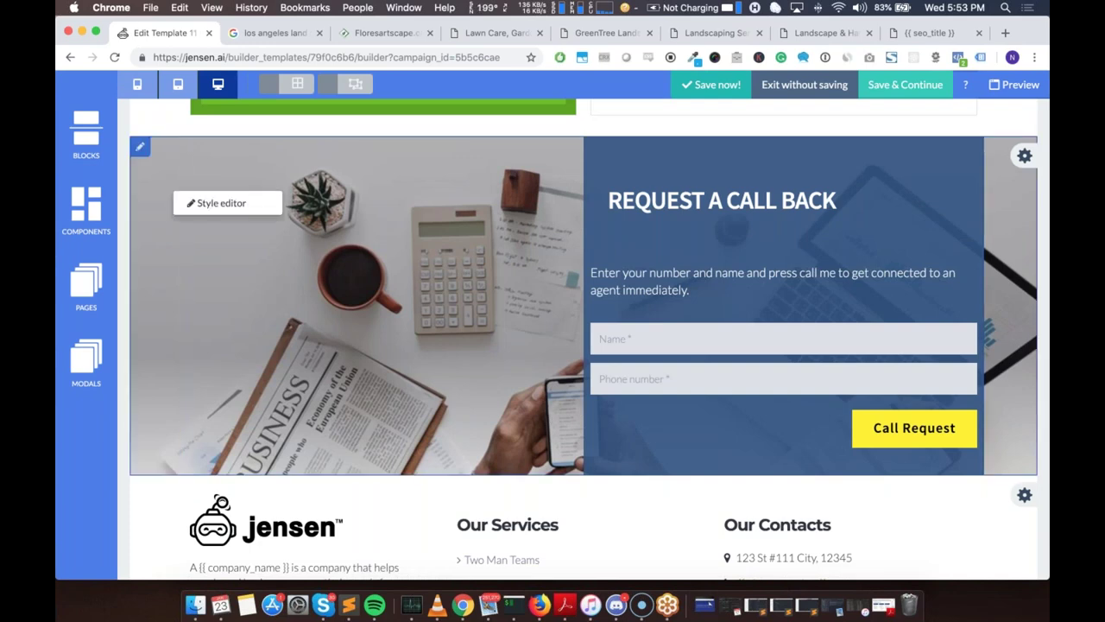
pyautogui.click(216, 202)
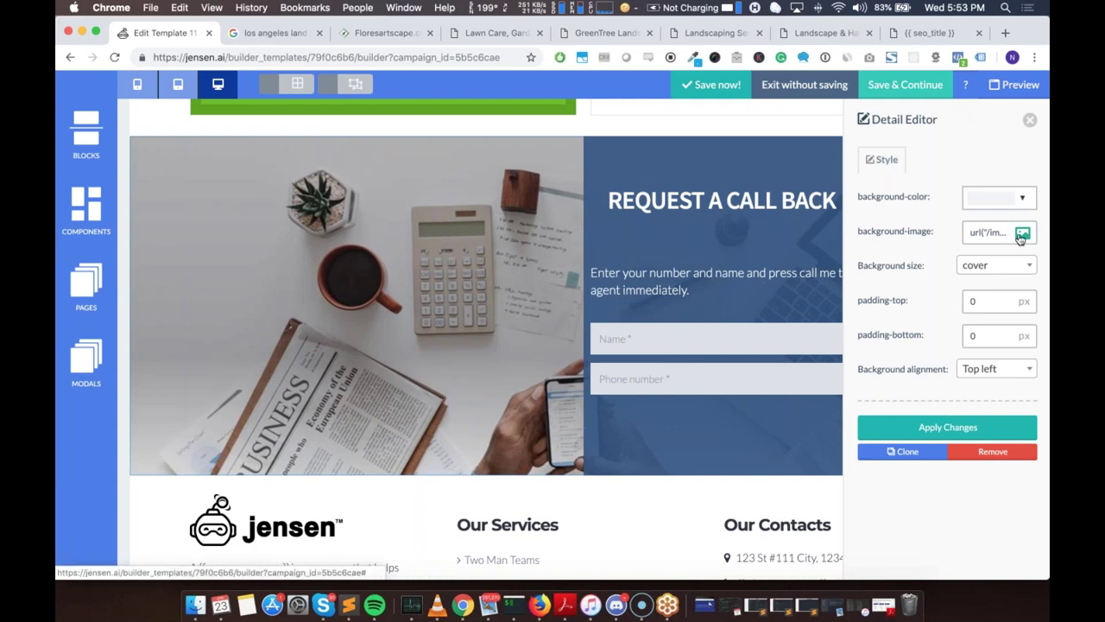
# Search the background image gallery for 'turf' and pick the first close-up grass photo.
pyautogui.click(1021, 235)
pyautogui.tripleClick(150, 226)
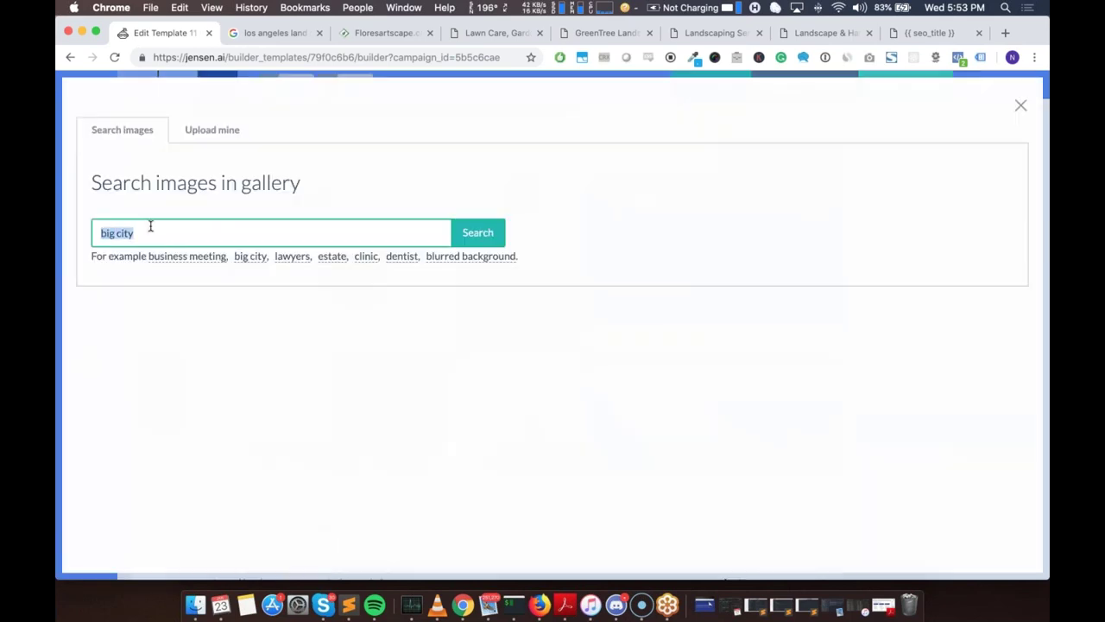
pyautogui.write('turf')
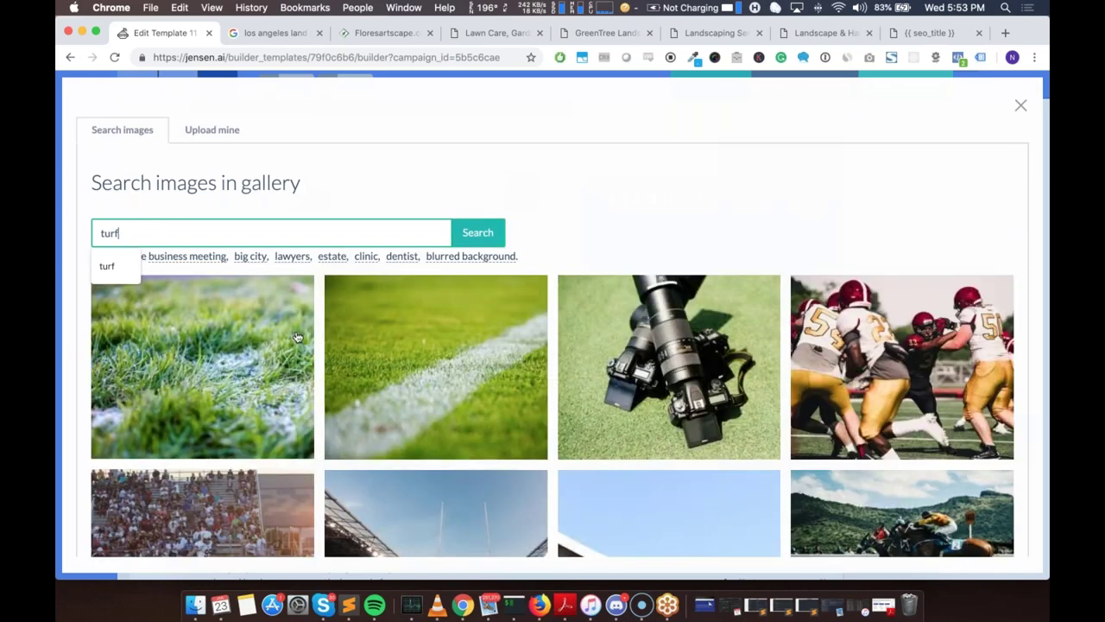
pyautogui.scroll(-3, 466, 335)
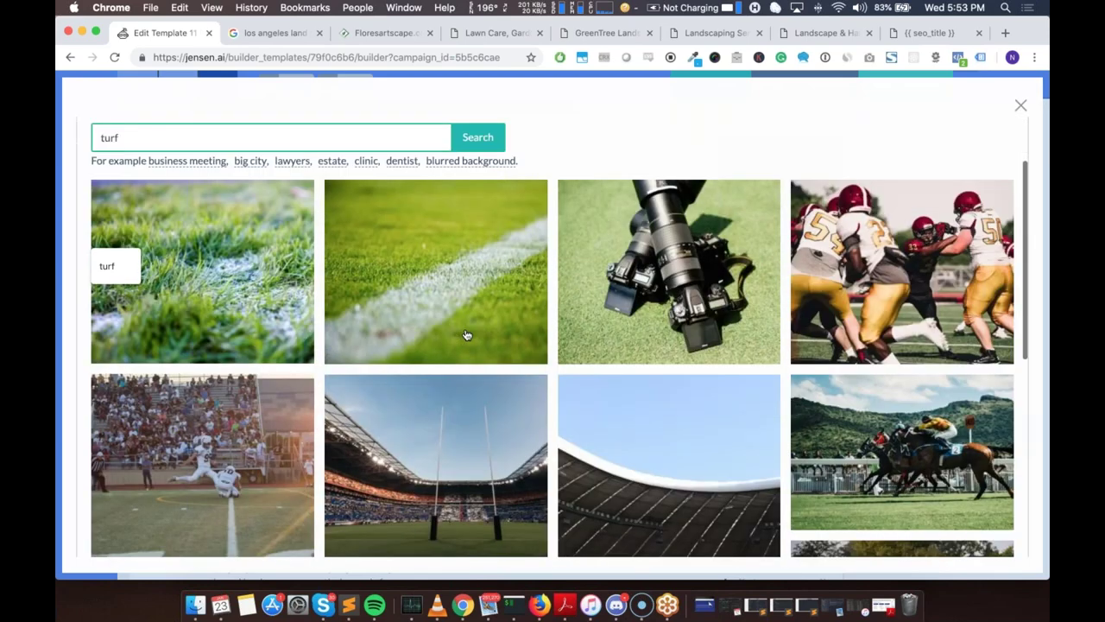
pyautogui.scroll(-5, 466, 335)
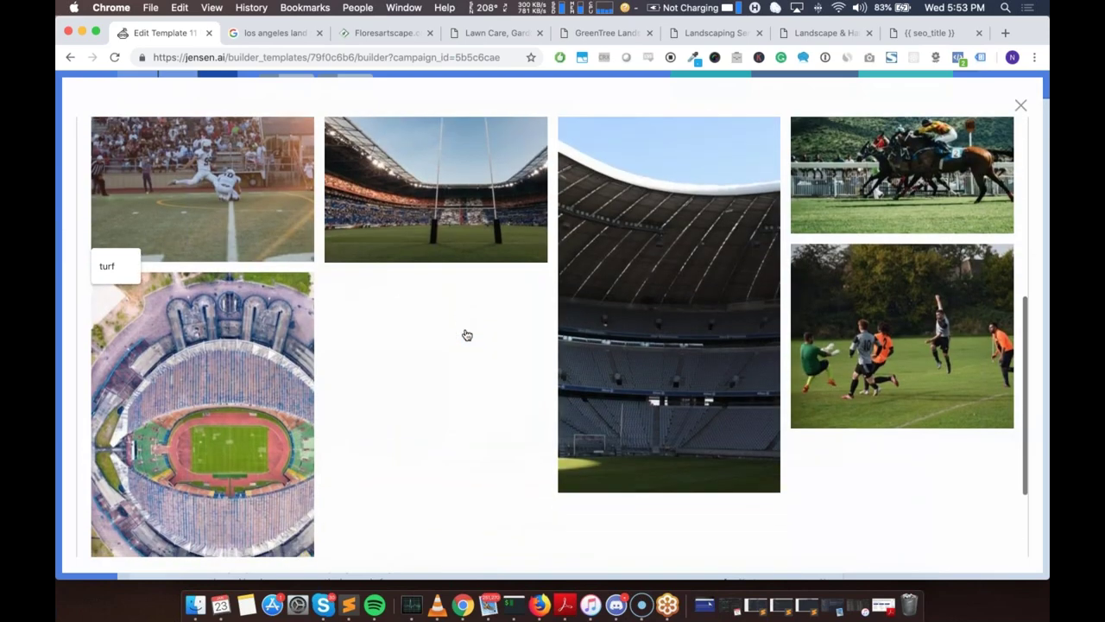
pyautogui.scroll(-3, 466, 335)
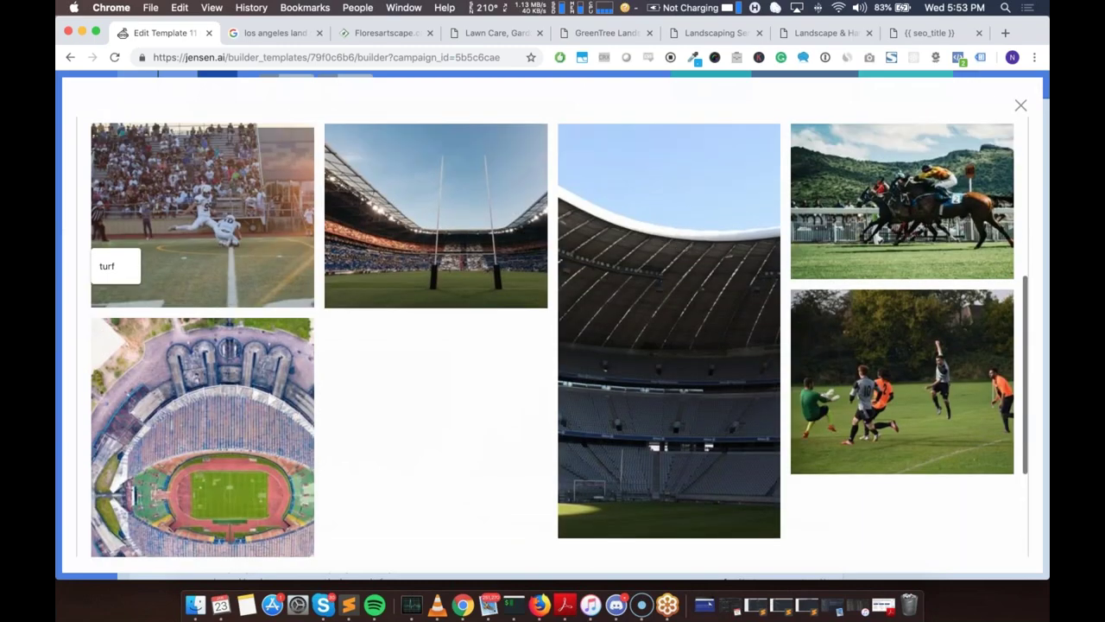
pyautogui.scroll(10, 251, 291)
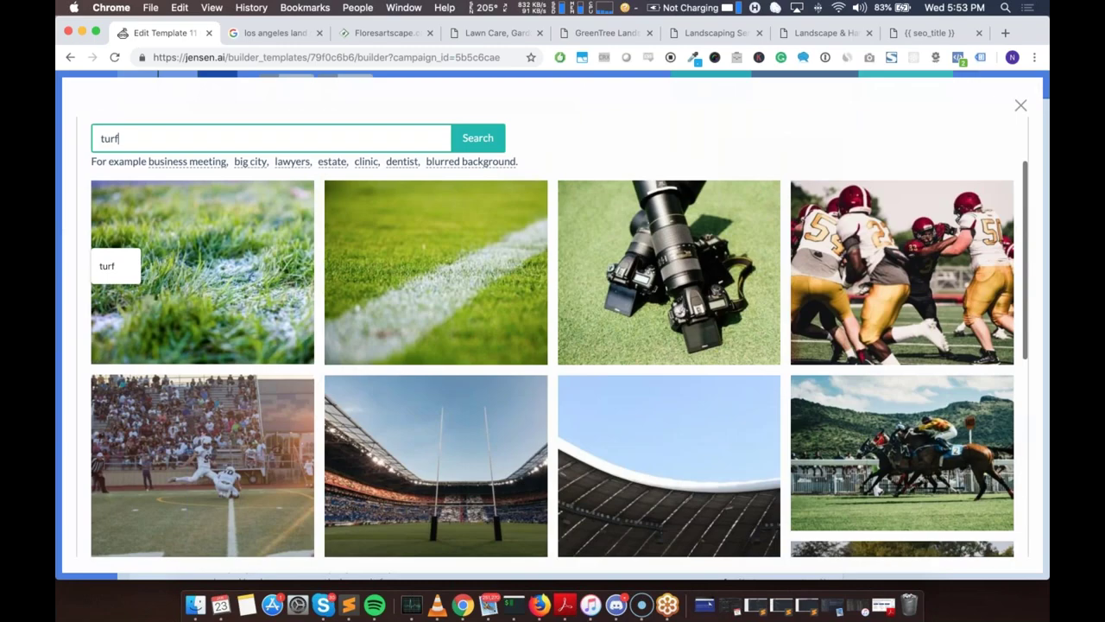
pyautogui.click(251, 291)
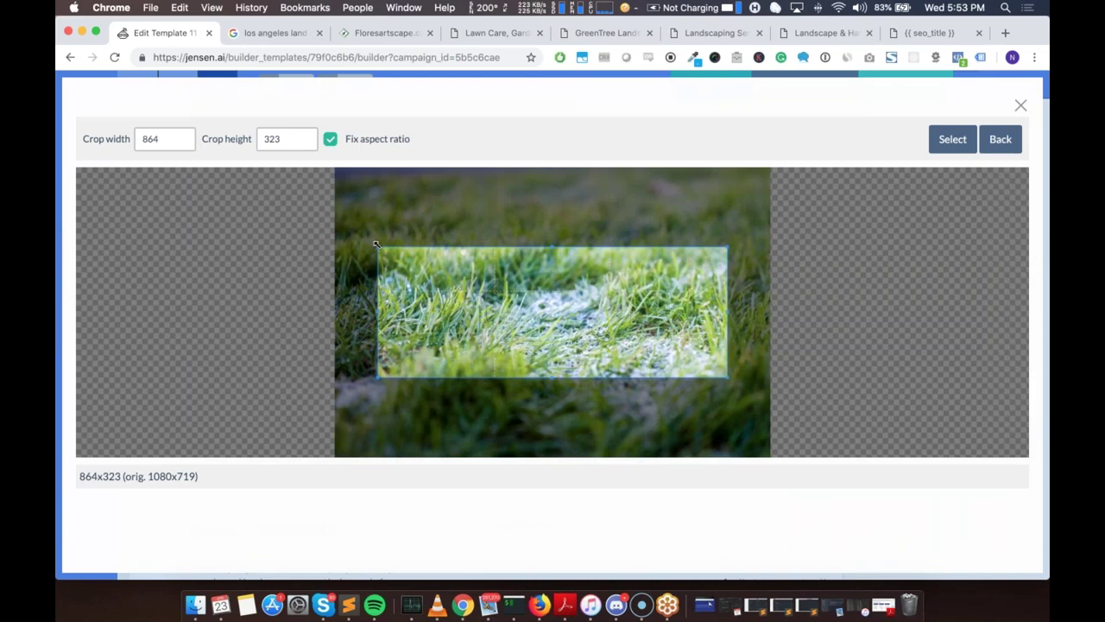
# Crop the grass image to 1080x404 and apply it as the section background.
pyautogui.moveTo(376, 244); pyautogui.dragTo(335, 222)
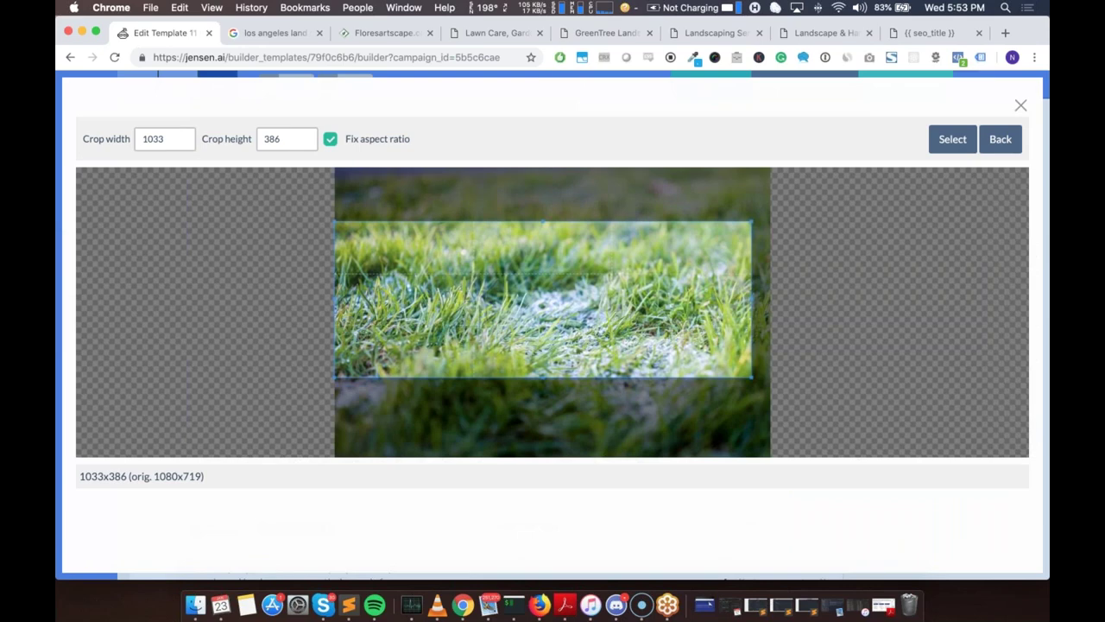
pyautogui.moveTo(751, 377); pyautogui.dragTo(827, 516)
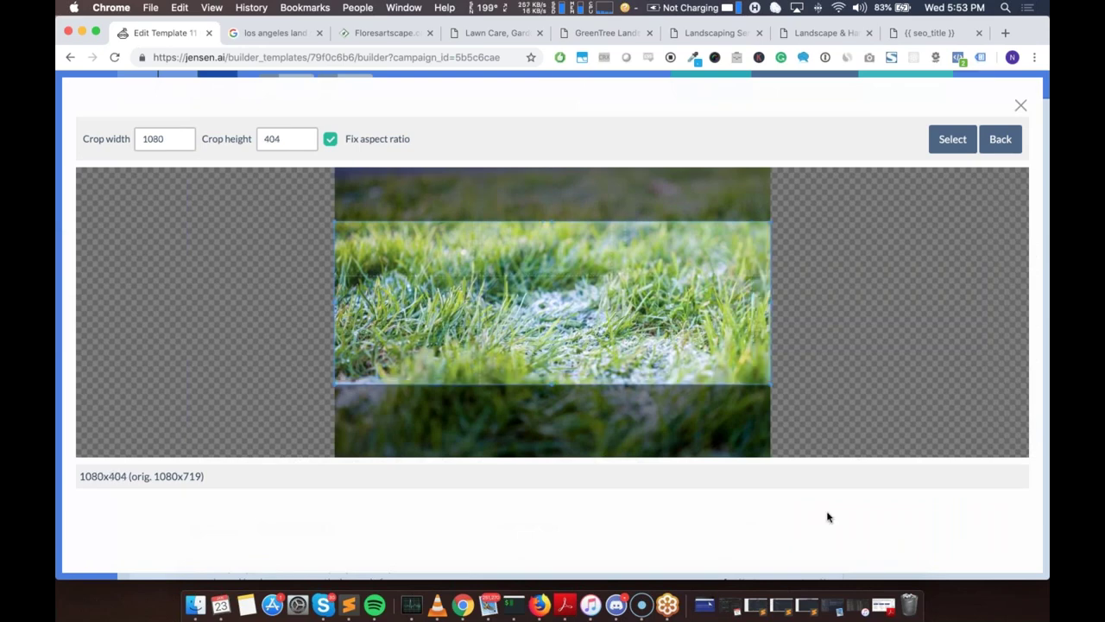
pyautogui.click(953, 140)
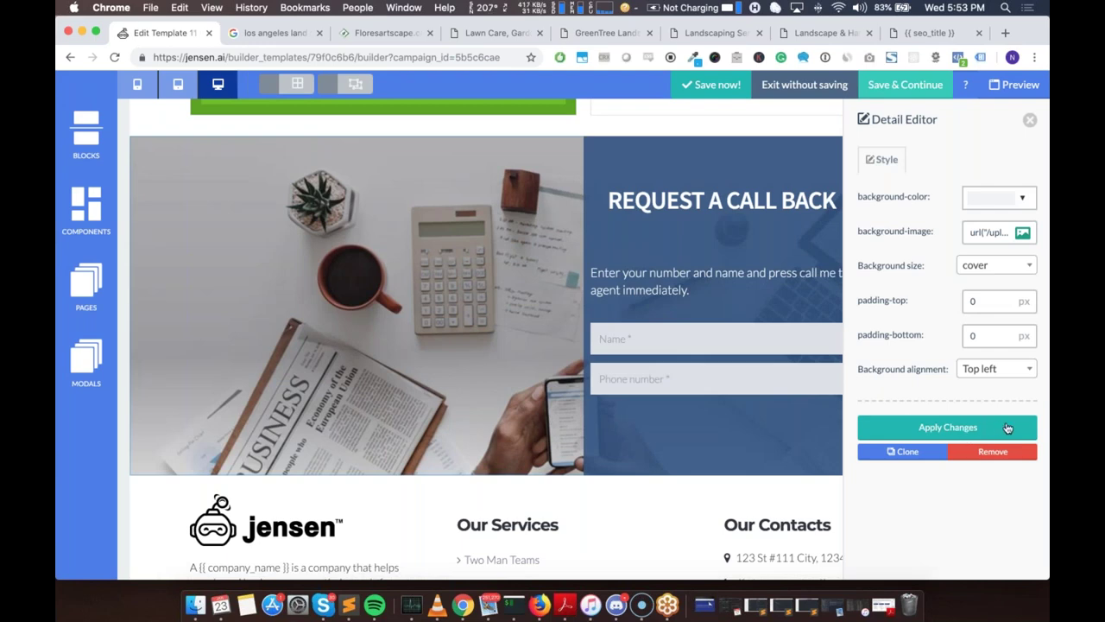
pyautogui.click(1006, 428)
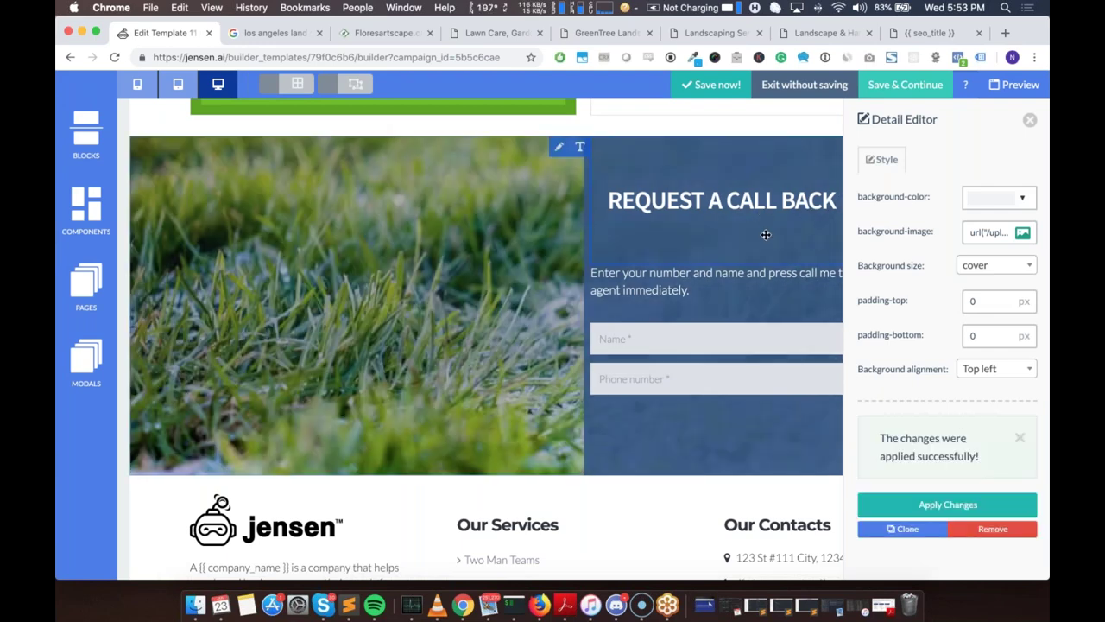
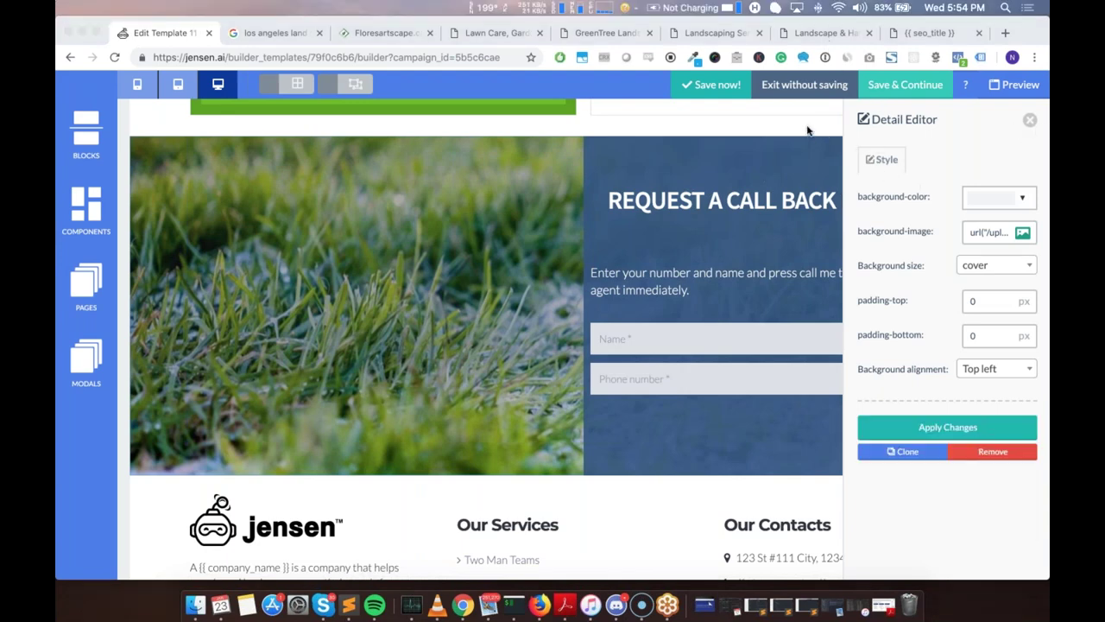
# Close the section style panel and review the Purpose & Values, testimonial and Request a Call Back sections.
pyautogui.click(1026, 122)
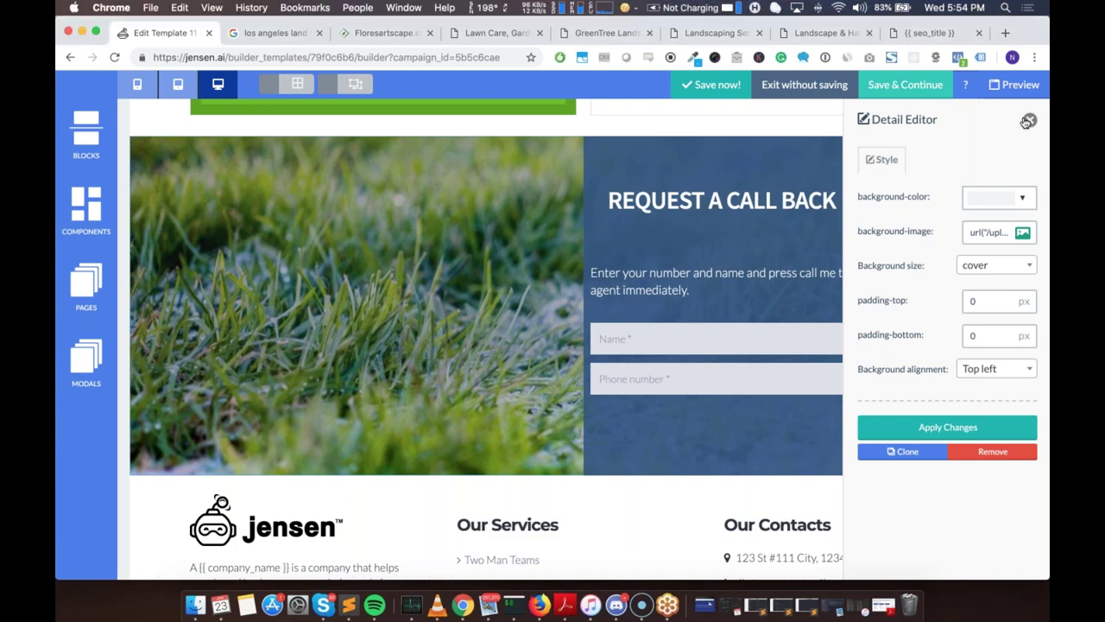
pyautogui.click(1027, 122)
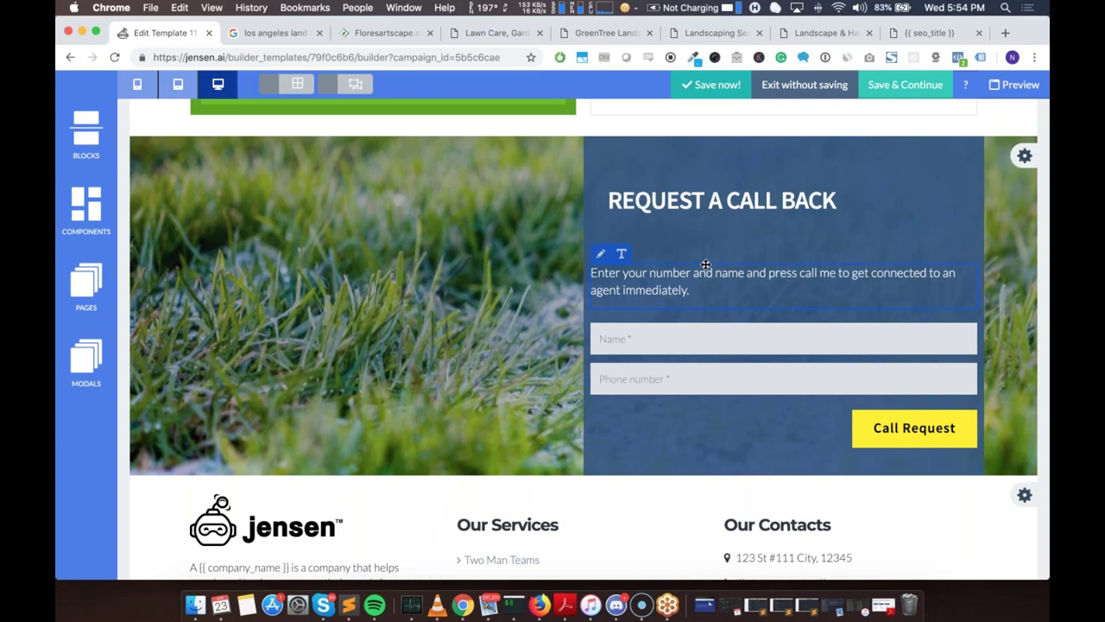
pyautogui.scroll(10, 705, 264)
pyautogui.scroll(-6, 706, 264)
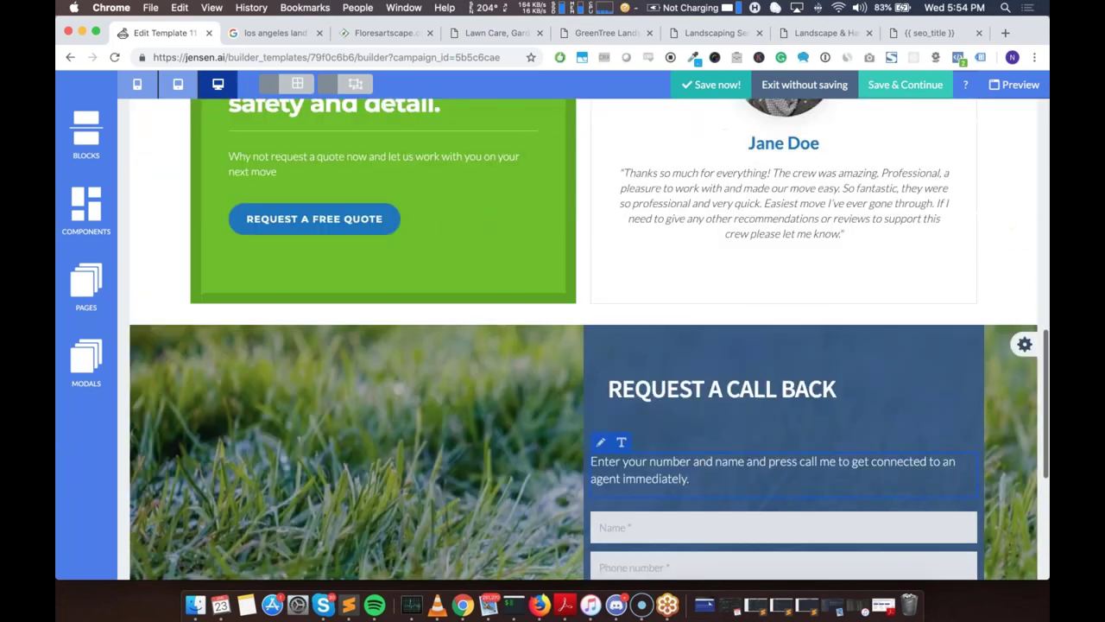
pyautogui.scroll(-5, 583, 339)
pyautogui.scroll(10, 583, 339)
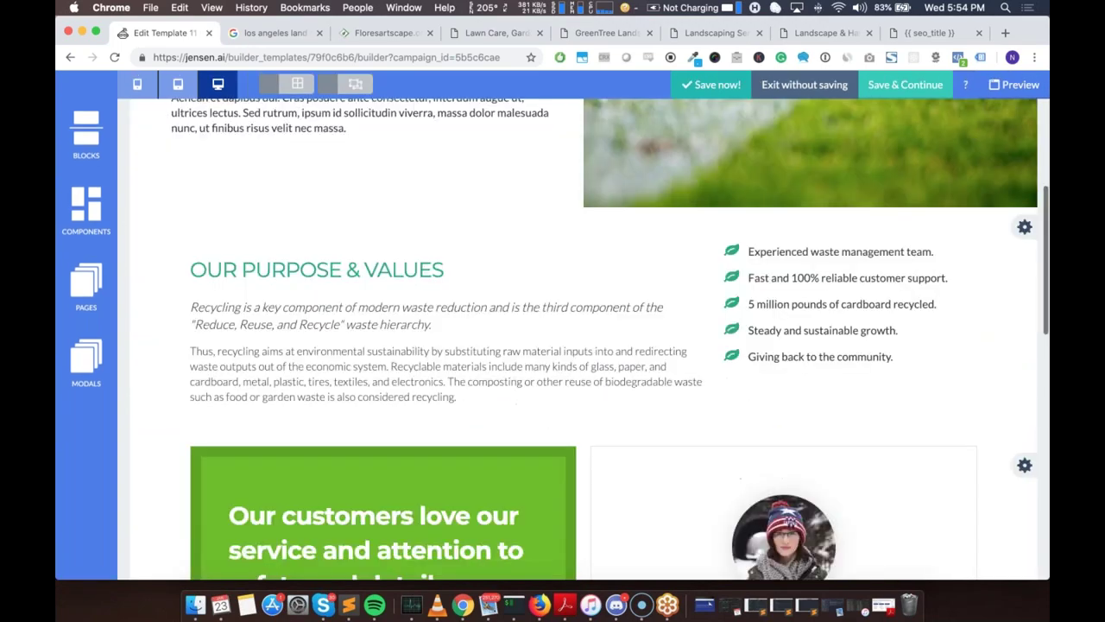
pyautogui.scroll(10, 724, 246)
pyautogui.scroll(-6, 724, 245)
pyautogui.scroll(3, 724, 245)
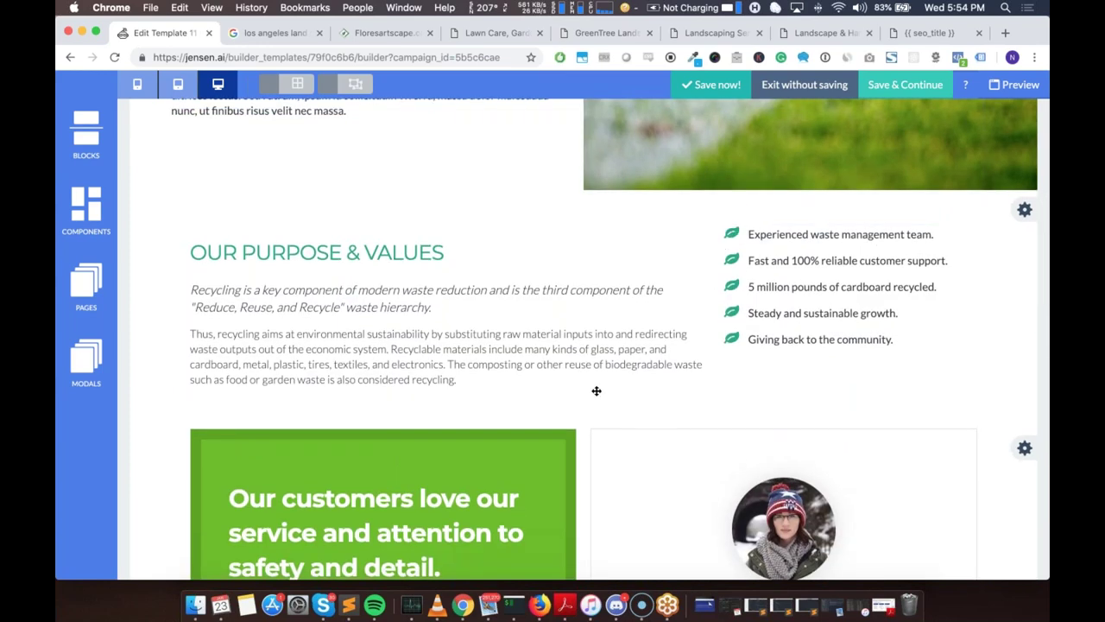
pyautogui.scroll(-5, 710, 268)
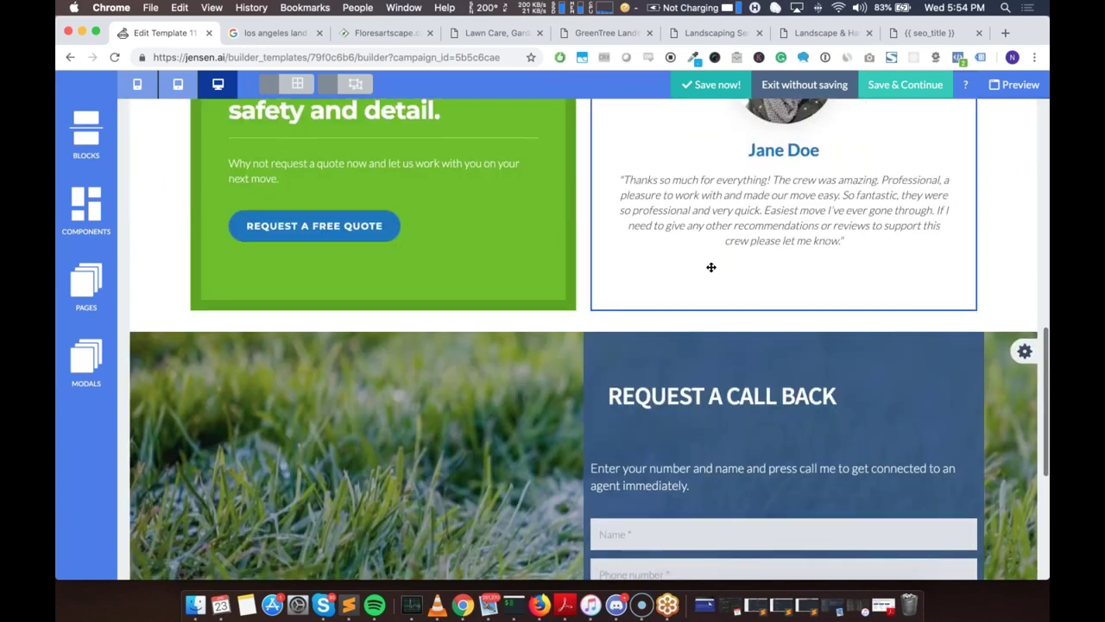
pyautogui.scroll(-3, 711, 268)
pyautogui.scroll(1, 671, 177)
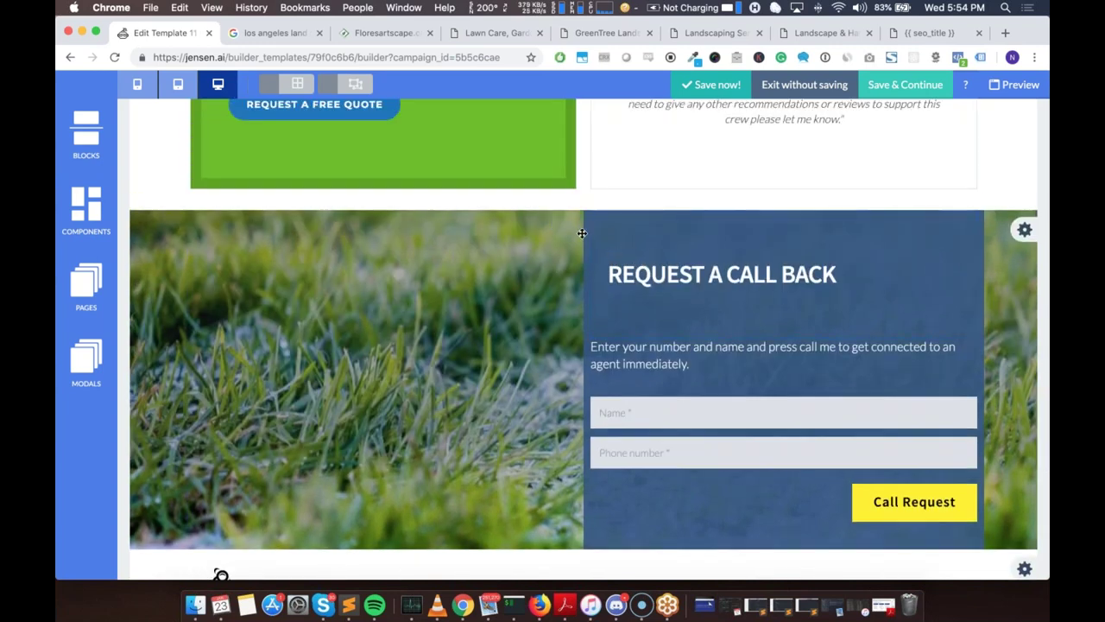
# Replace the call-back form heading with 'Get A Call Back For A Free Quote Now'.
pyautogui.click(628, 271)
pyautogui.click(661, 298)
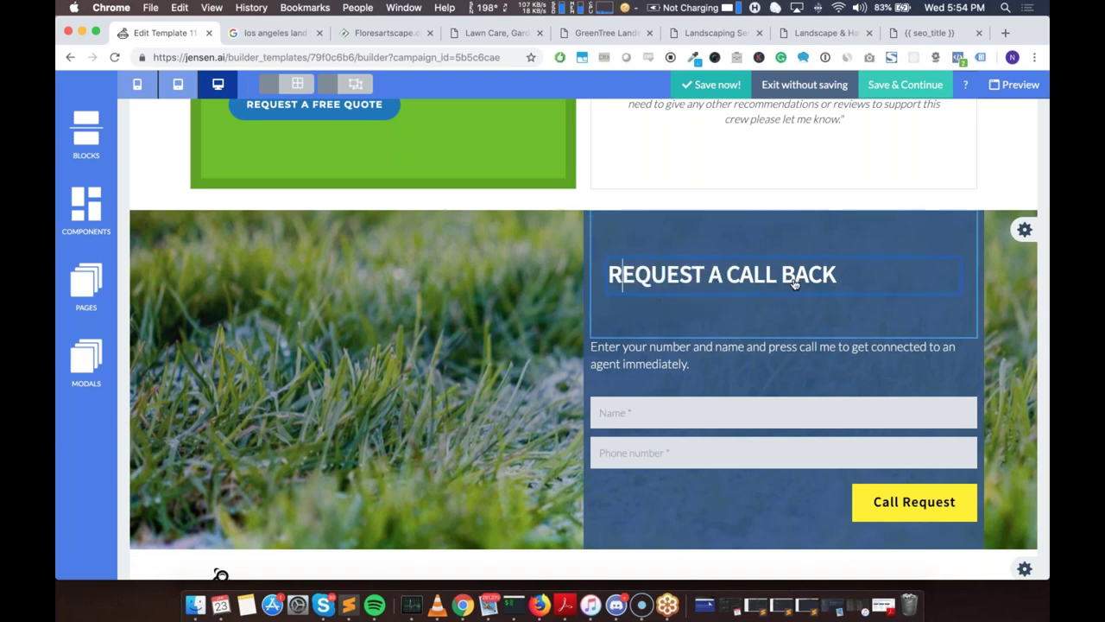
pyautogui.tripleClick(832, 276)
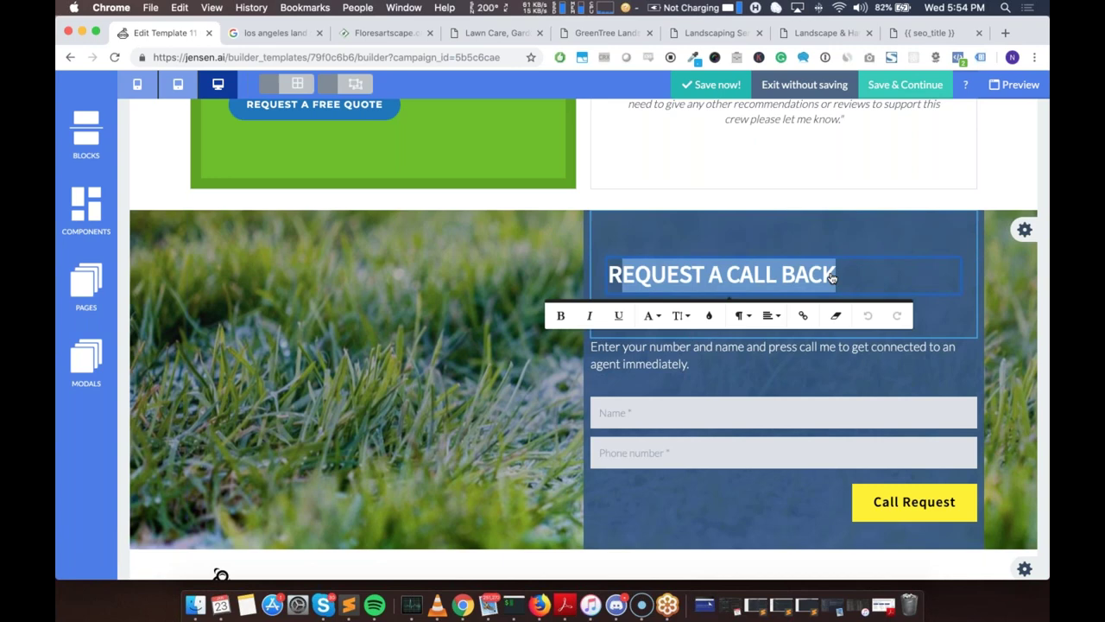
pyautogui.write('Get A Call B')
pyautogui.press('BackSpace')
pyautogui.write('Back Fo')
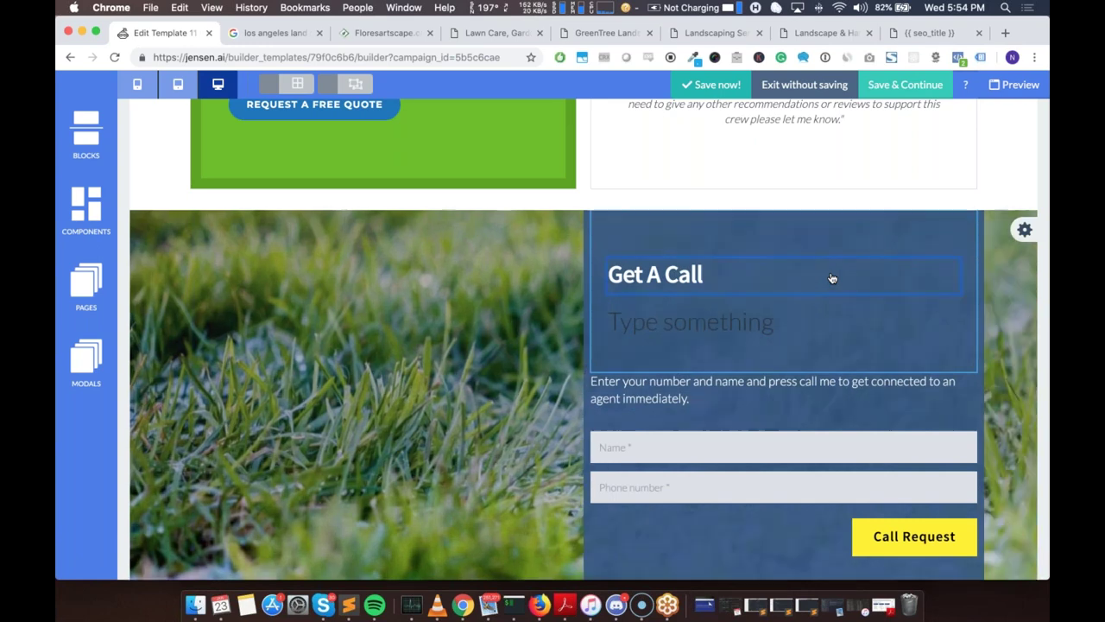
pyautogui.write('r A Free Quote Now')
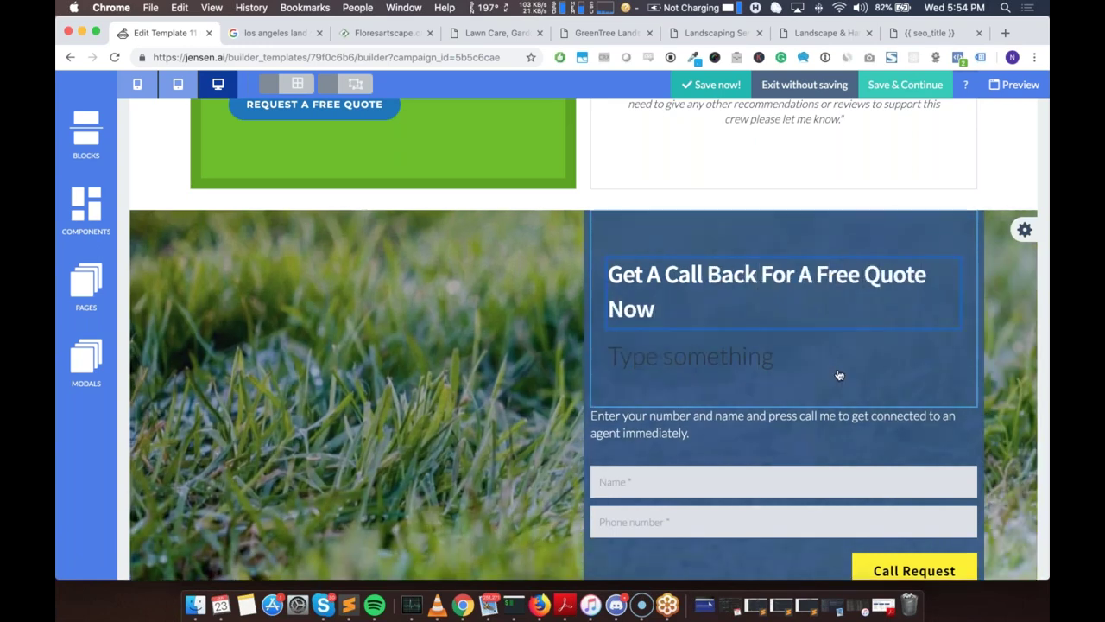
pyautogui.click(682, 396)
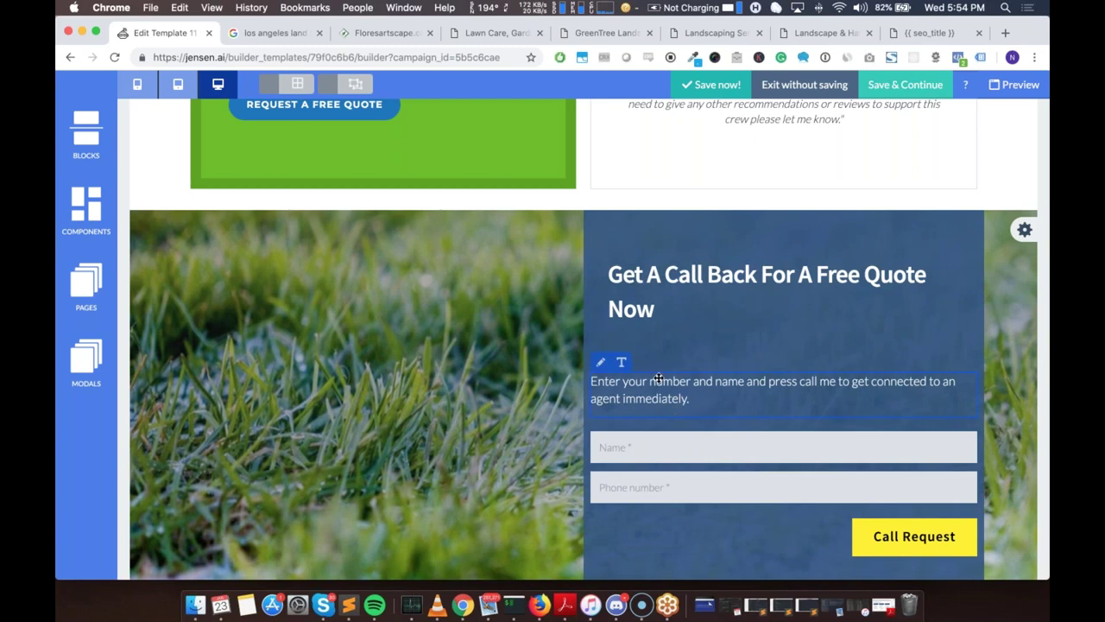
pyautogui.scroll(-2, 639, 345)
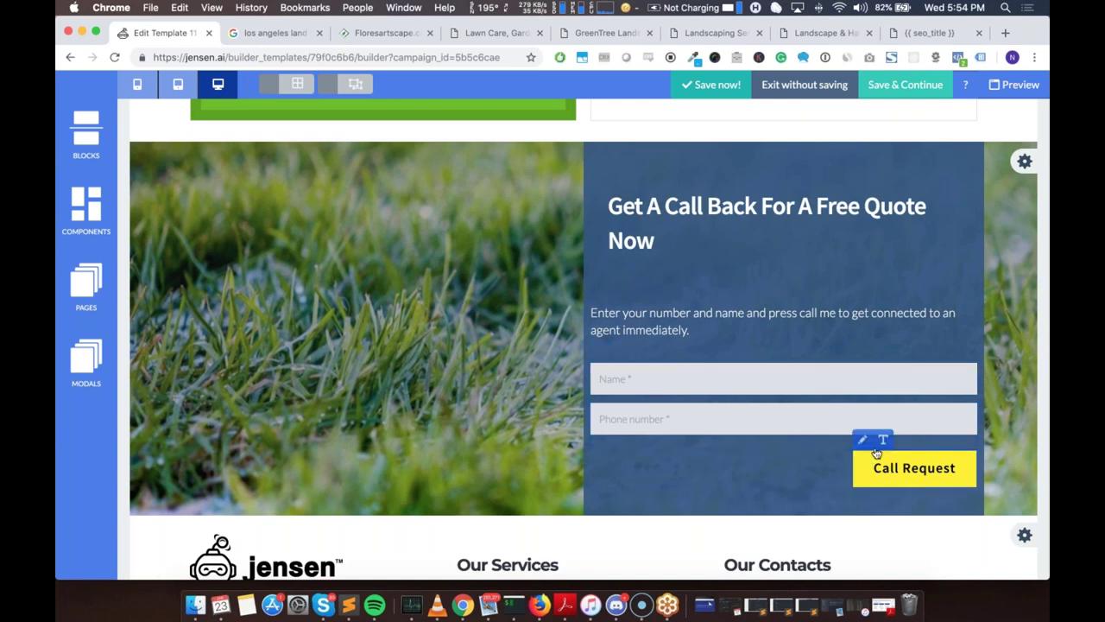
# Give the Call Request button an orange background and brown border, then apply the changes.
pyautogui.click(864, 442)
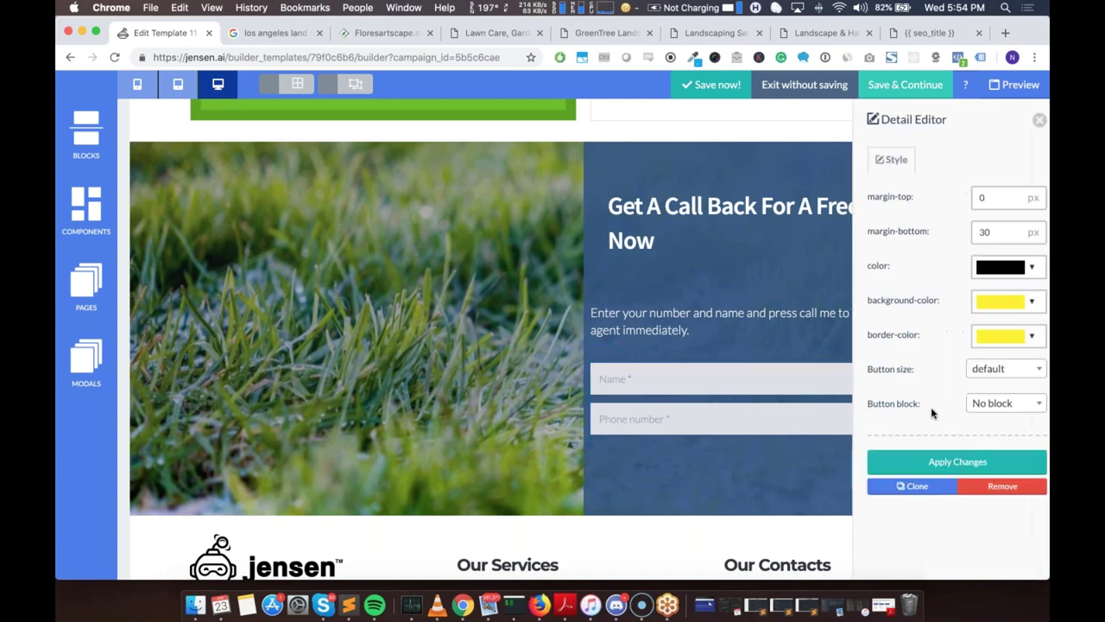
pyautogui.click(992, 302)
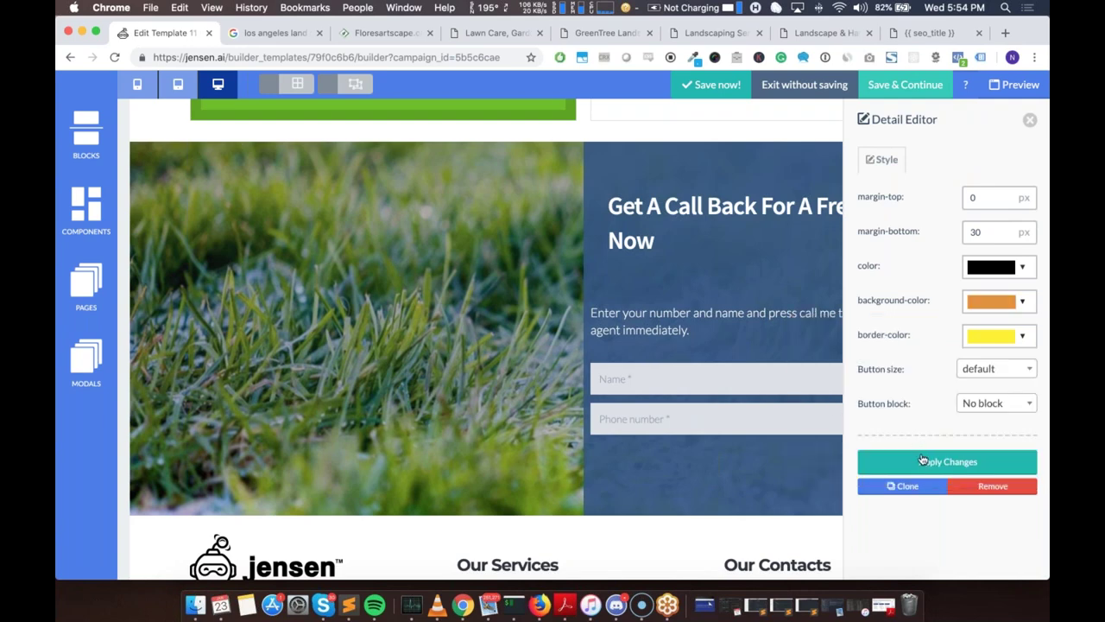
pyautogui.click(993, 335)
pyautogui.click(818, 473)
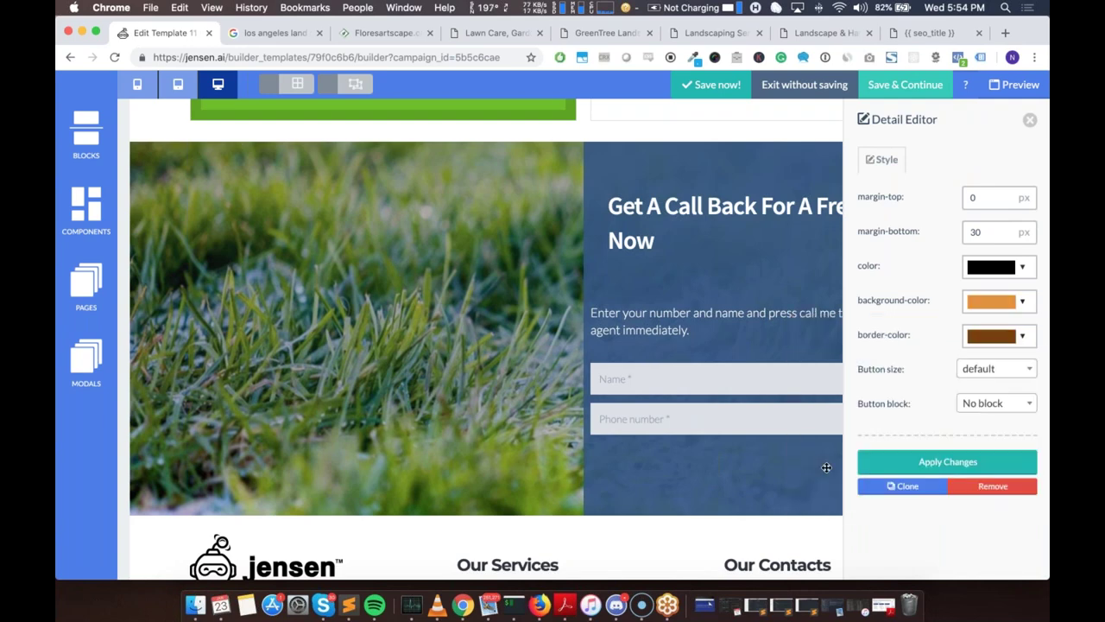
pyautogui.click(894, 468)
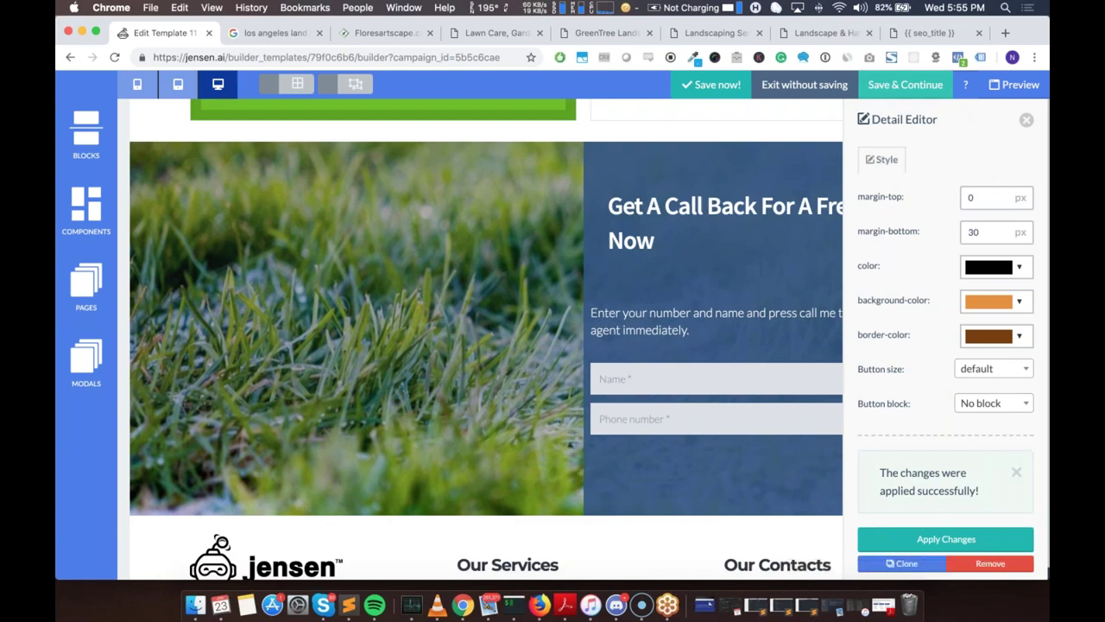
pyautogui.click(1027, 119)
pyautogui.scroll(15, 874, 317)
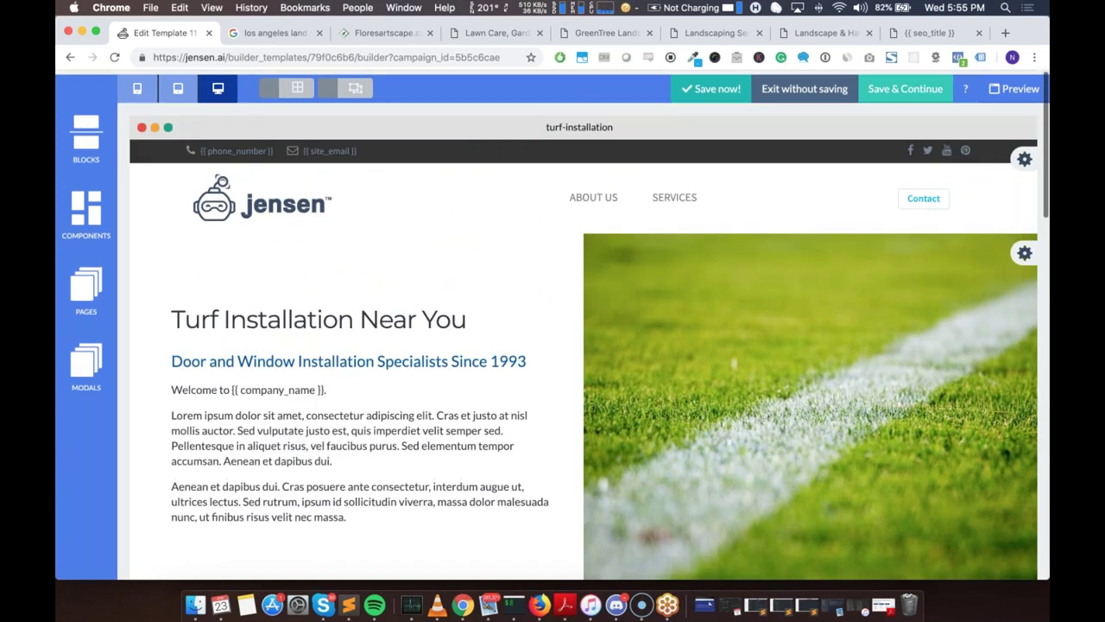
pyautogui.scroll(-10, 552, 325)
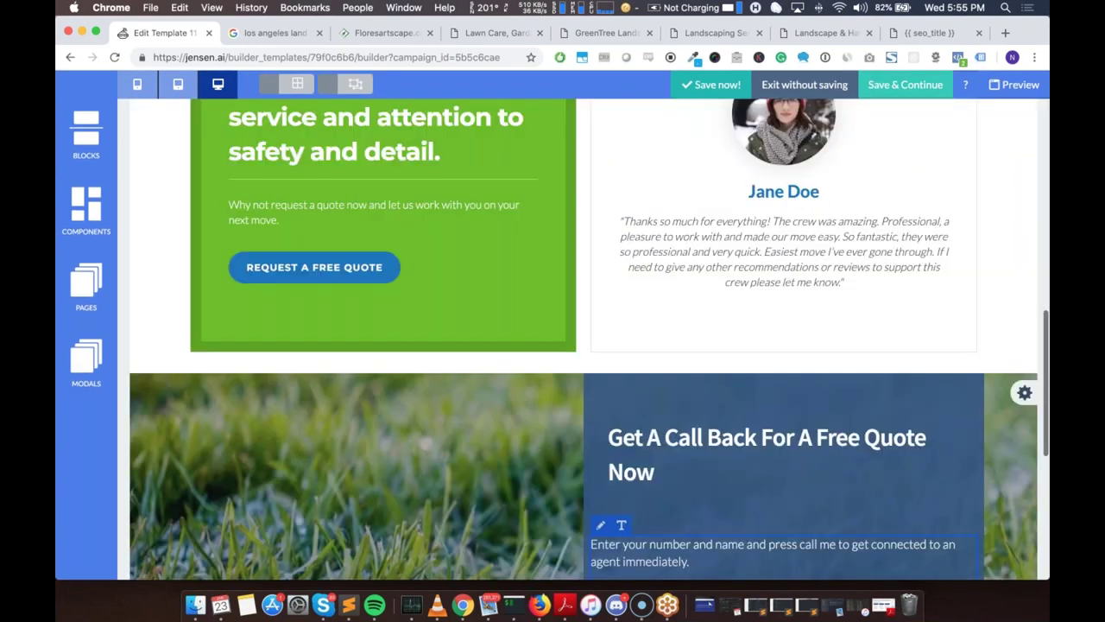
pyautogui.scroll(-5, 552, 324)
pyautogui.press('super+7')
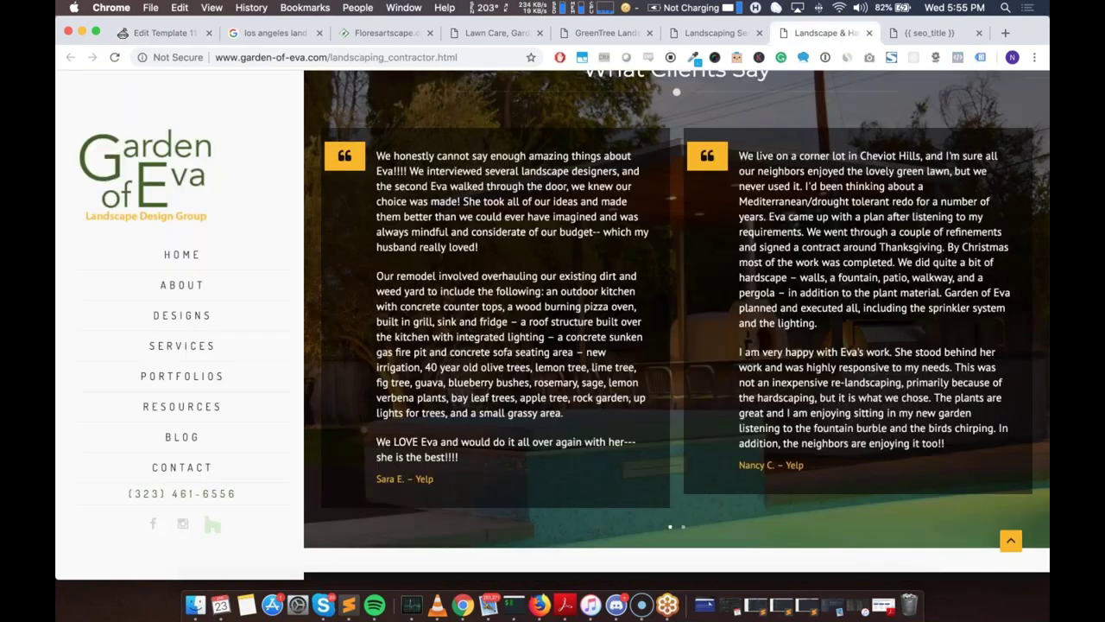
pyautogui.scroll(8, 677, 325)
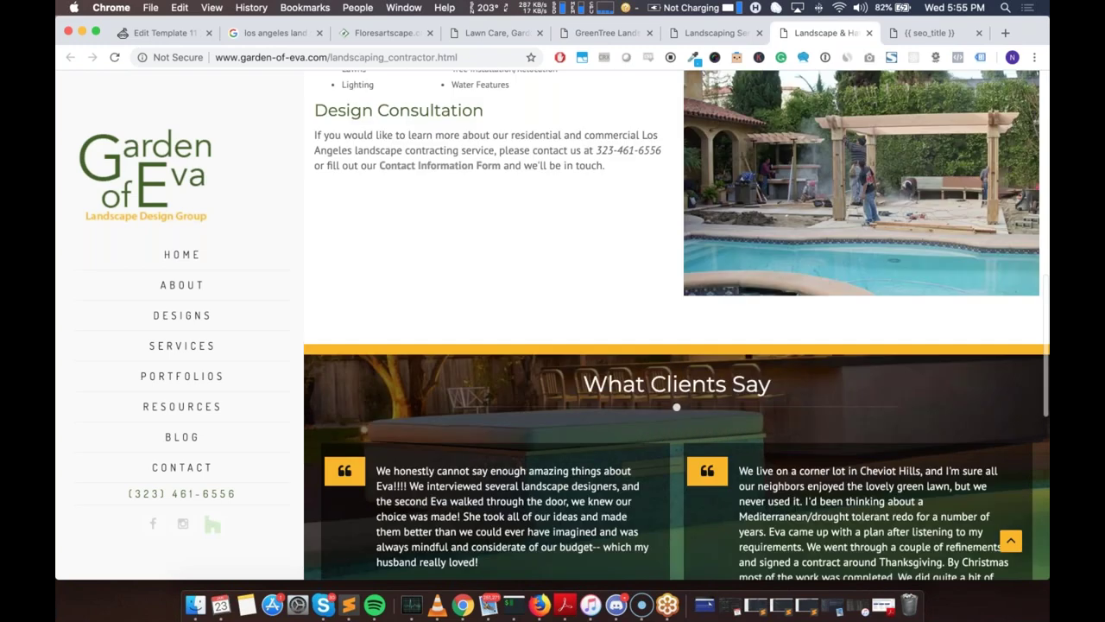
pyautogui.scroll(4, 677, 325)
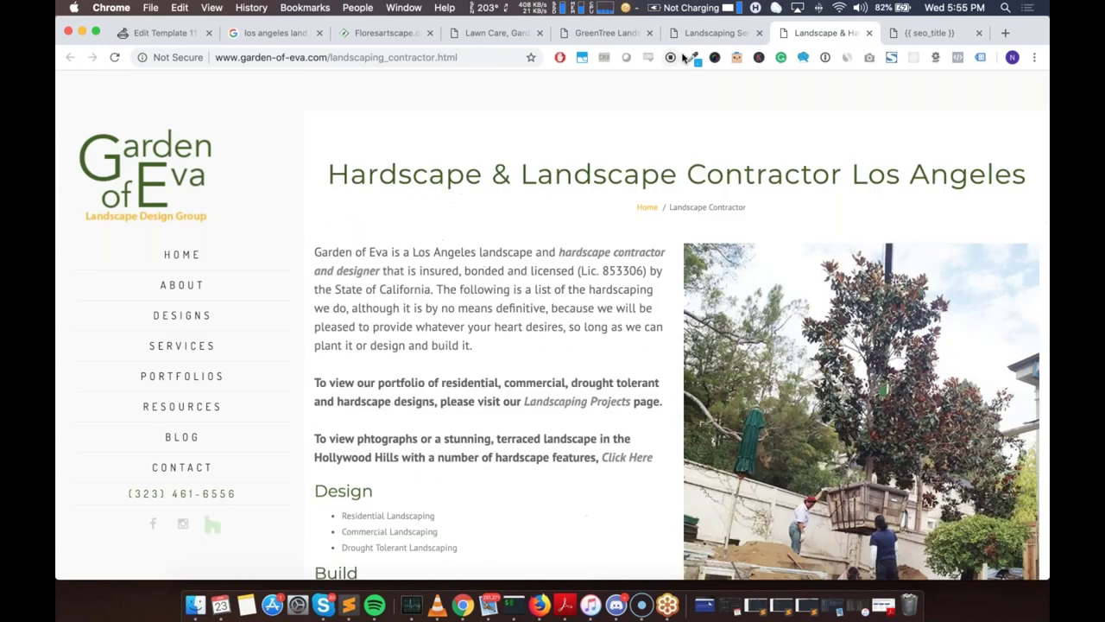
pyautogui.click(157, 33)
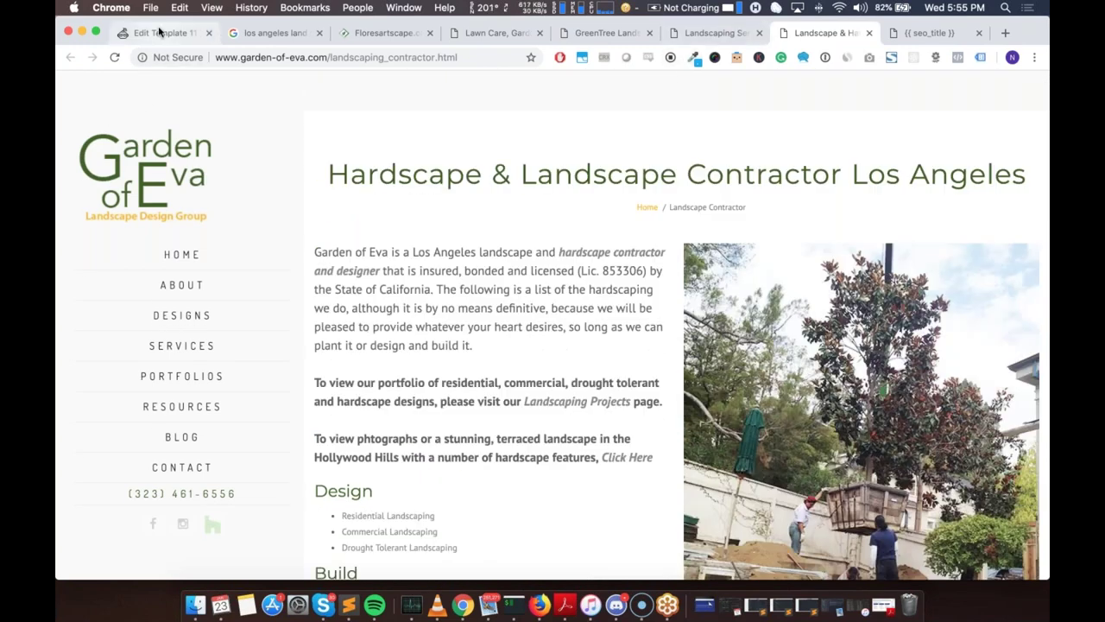
pyautogui.scroll(10, 625, 264)
pyautogui.scroll(5, 625, 264)
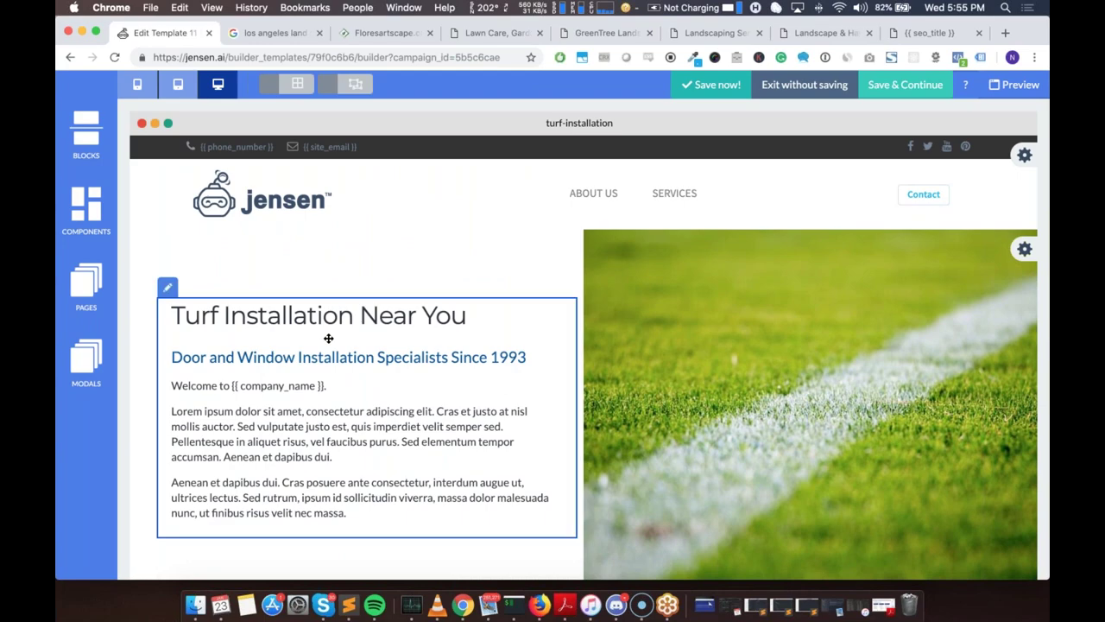
# Duplicate the turf-installation page from the site pages list.
pyautogui.scroll(-5, 328, 337)
pyautogui.scroll(-10, 328, 338)
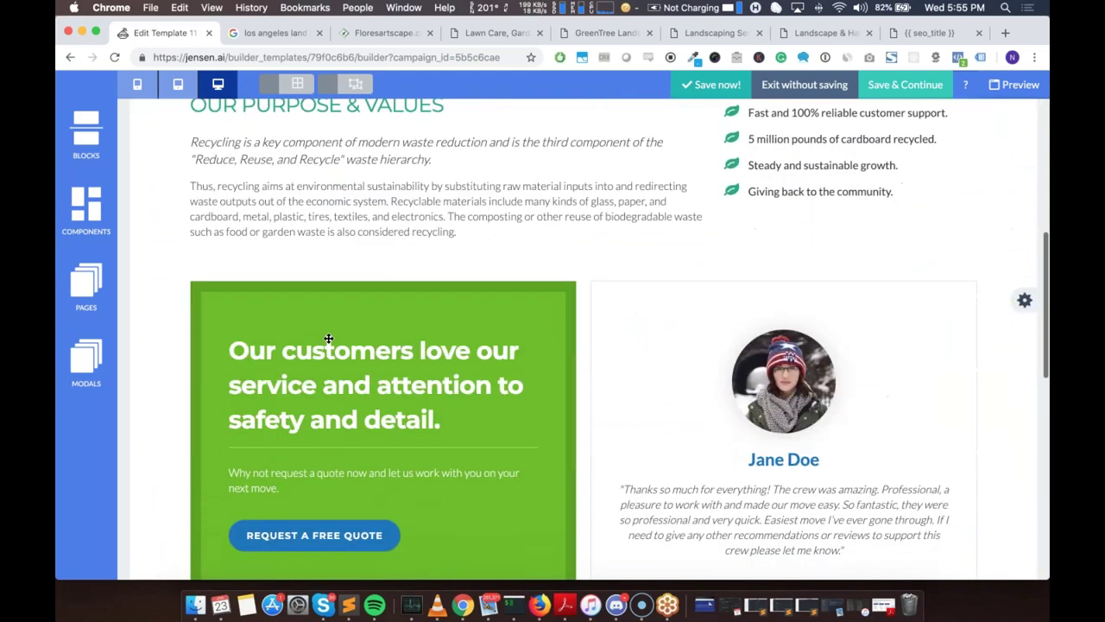
pyautogui.scroll(-6, 590, 338)
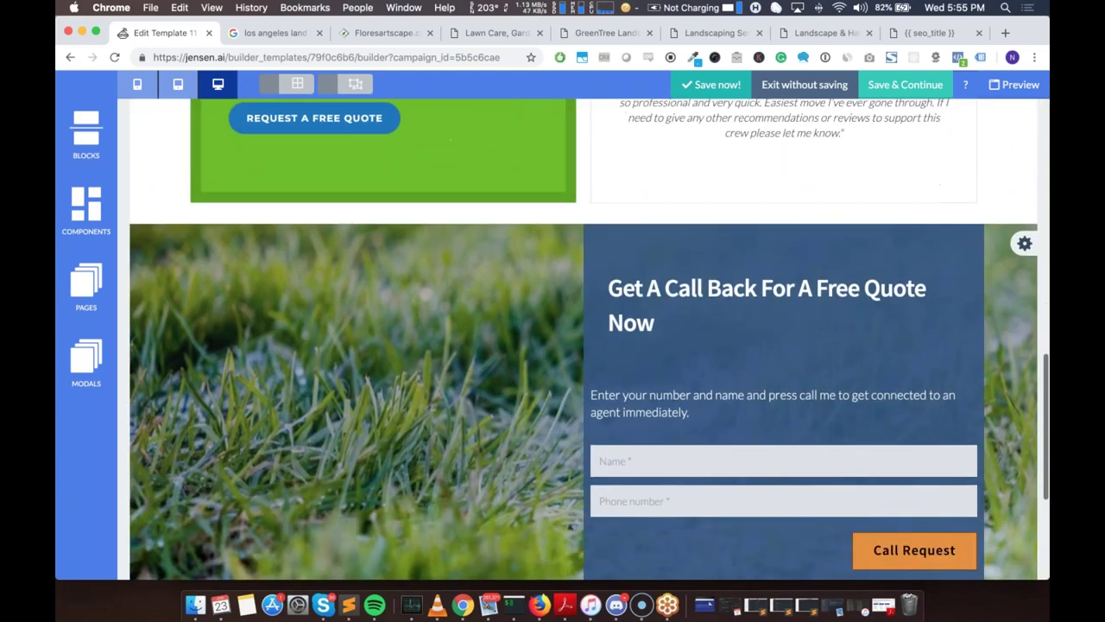
pyautogui.scroll(6, 589, 338)
pyautogui.scroll(15, 590, 339)
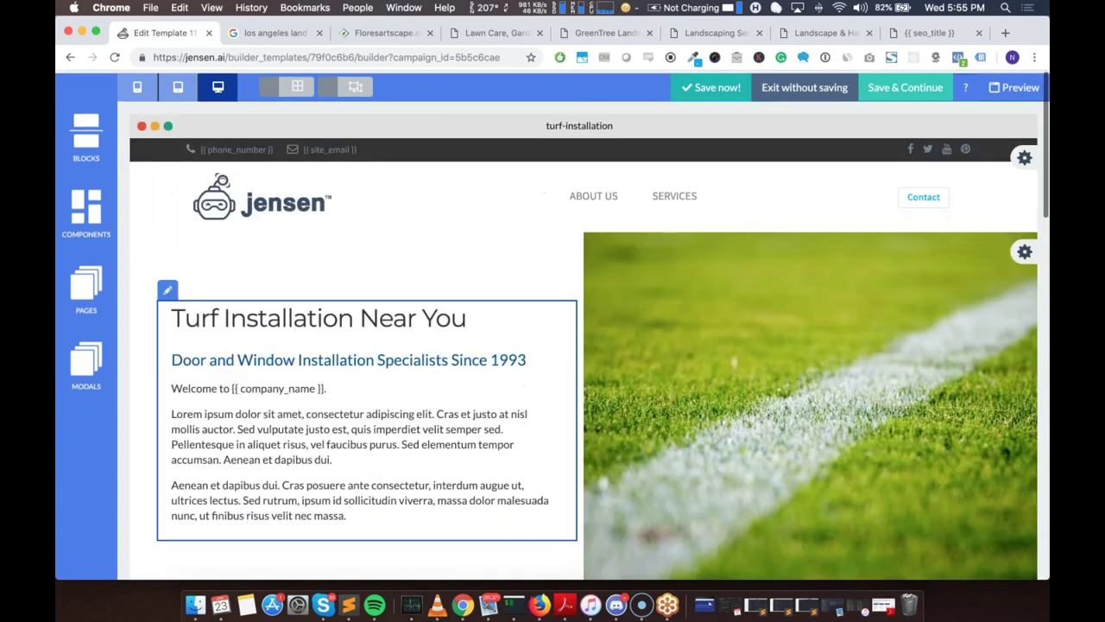
pyautogui.click(86, 285)
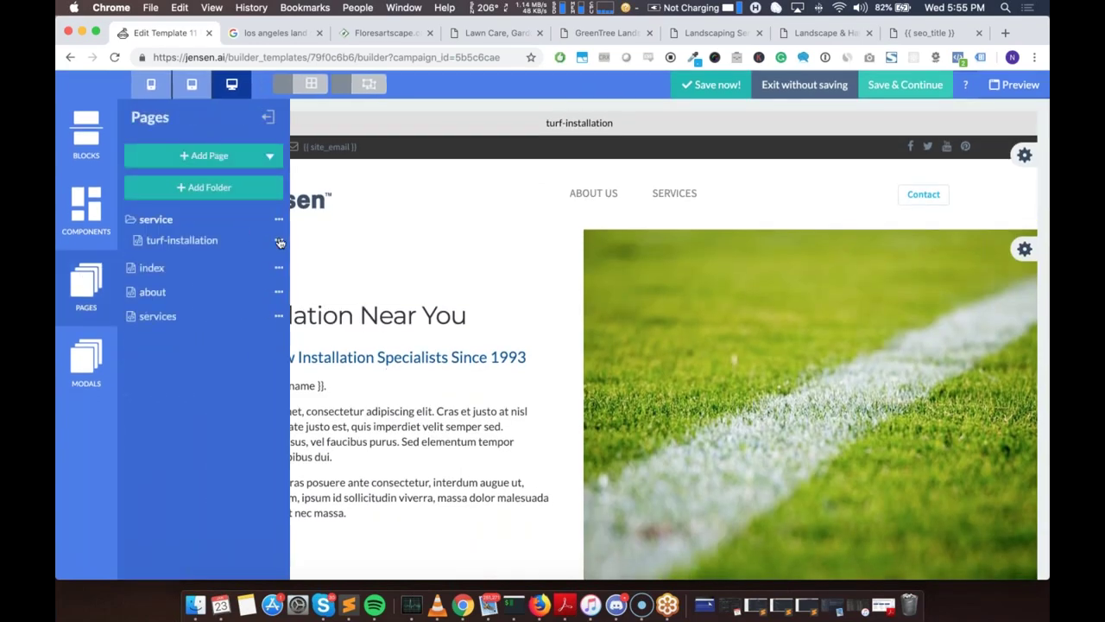
pyautogui.click(279, 242)
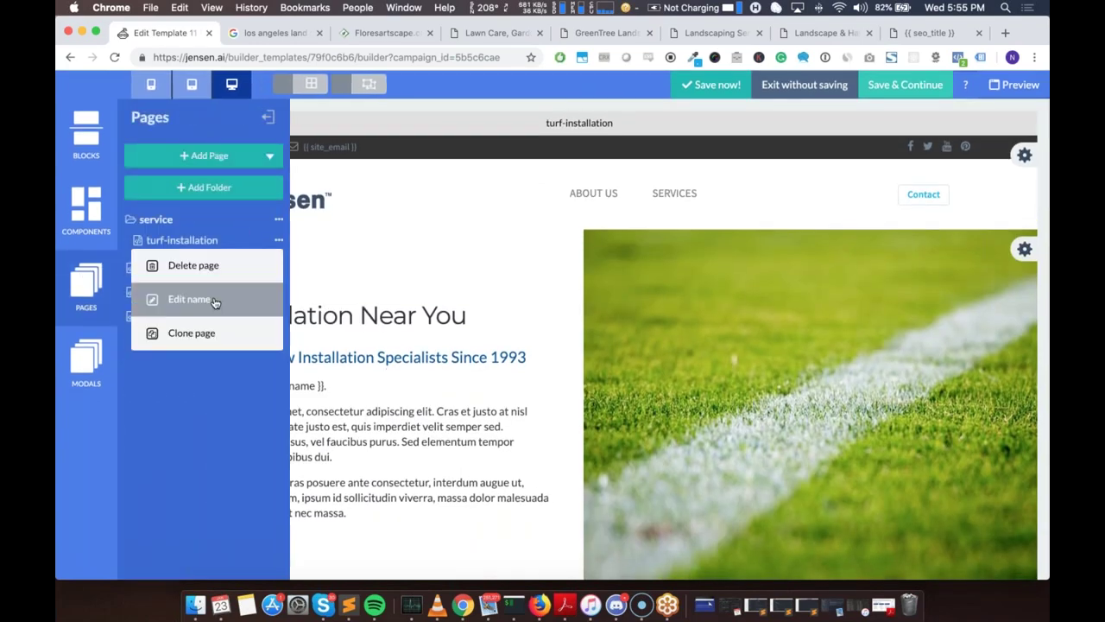
pyautogui.click(207, 332)
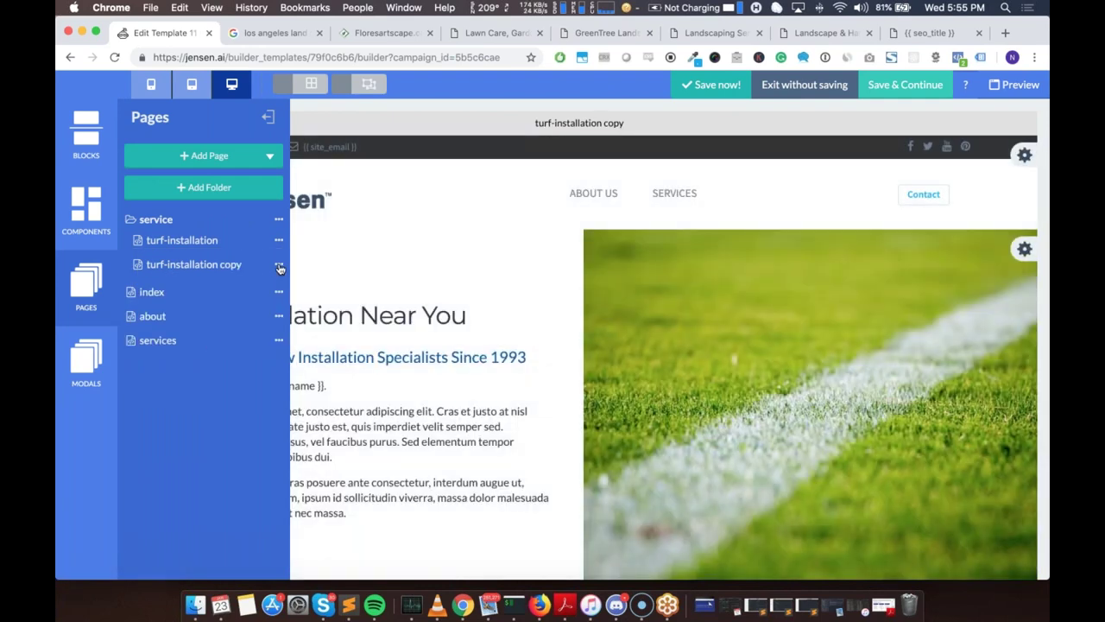
# Select the turf-installation copy page and bring up its Edit name option.
pyautogui.click(203, 240)
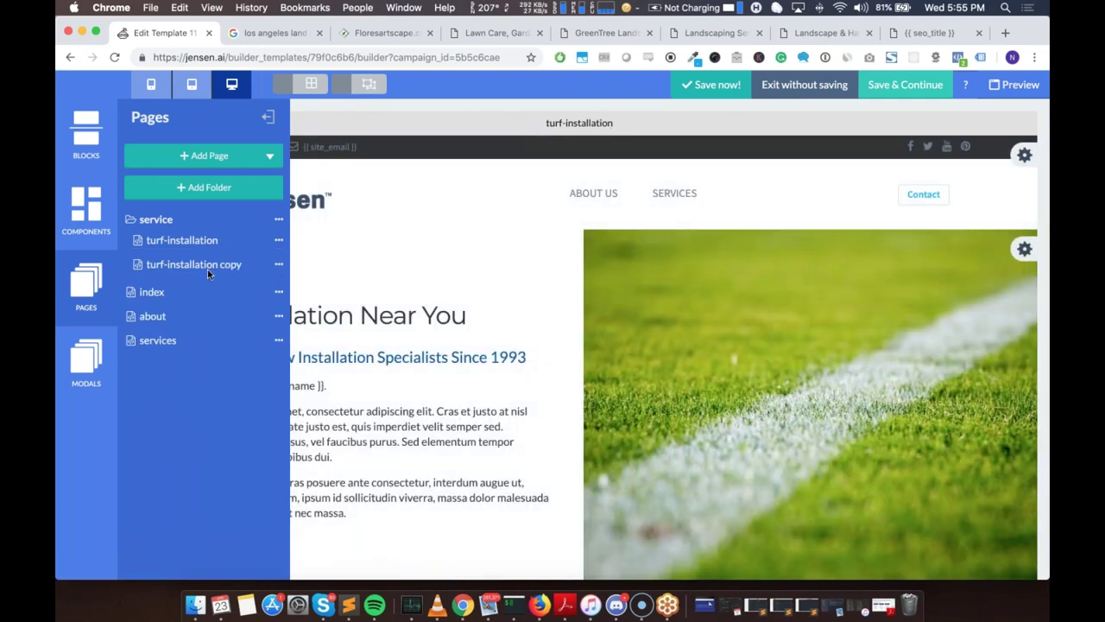
pyautogui.click(264, 263)
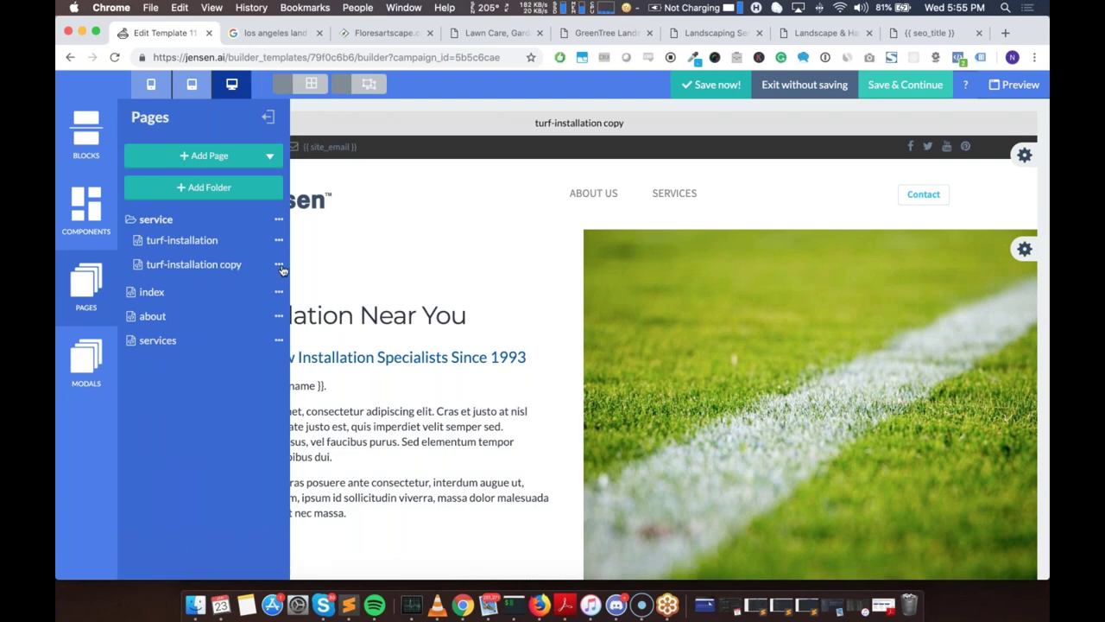
pyautogui.click(278, 269)
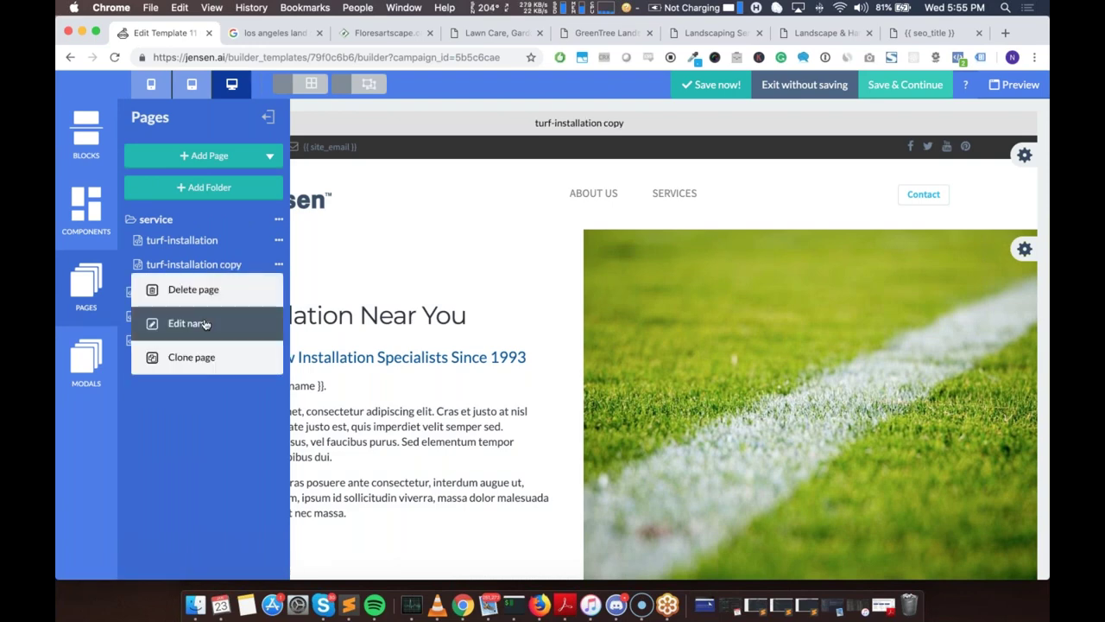
pyautogui.click(205, 321)
# Rename the copied page to 'gazebo-installation' and confirm the new name.
pyautogui.tripleClick(229, 266)
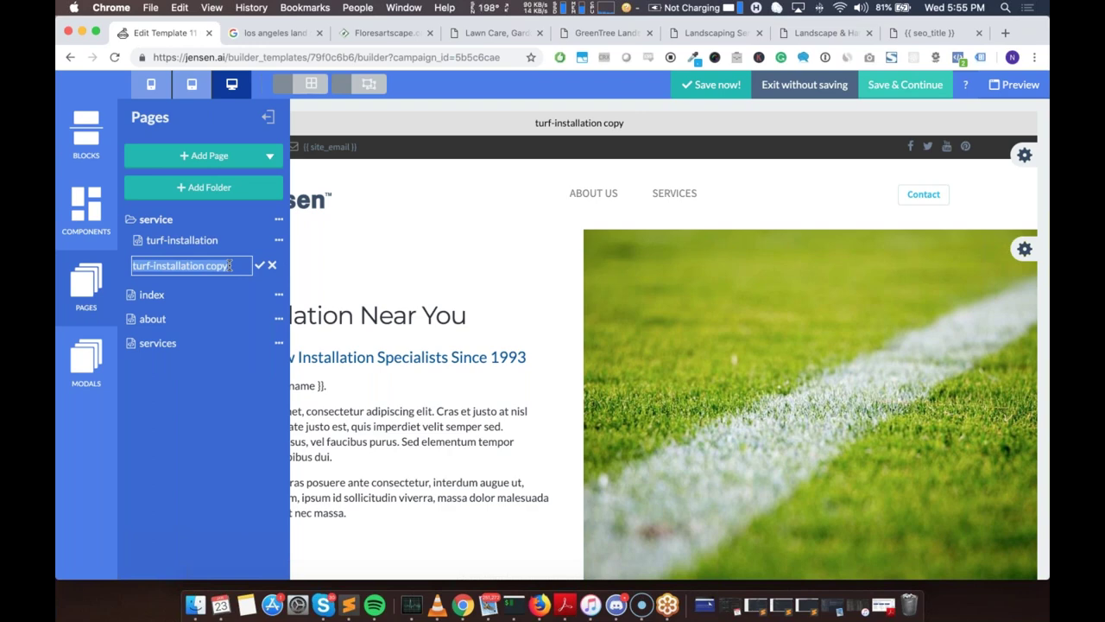
pyautogui.write('ga')
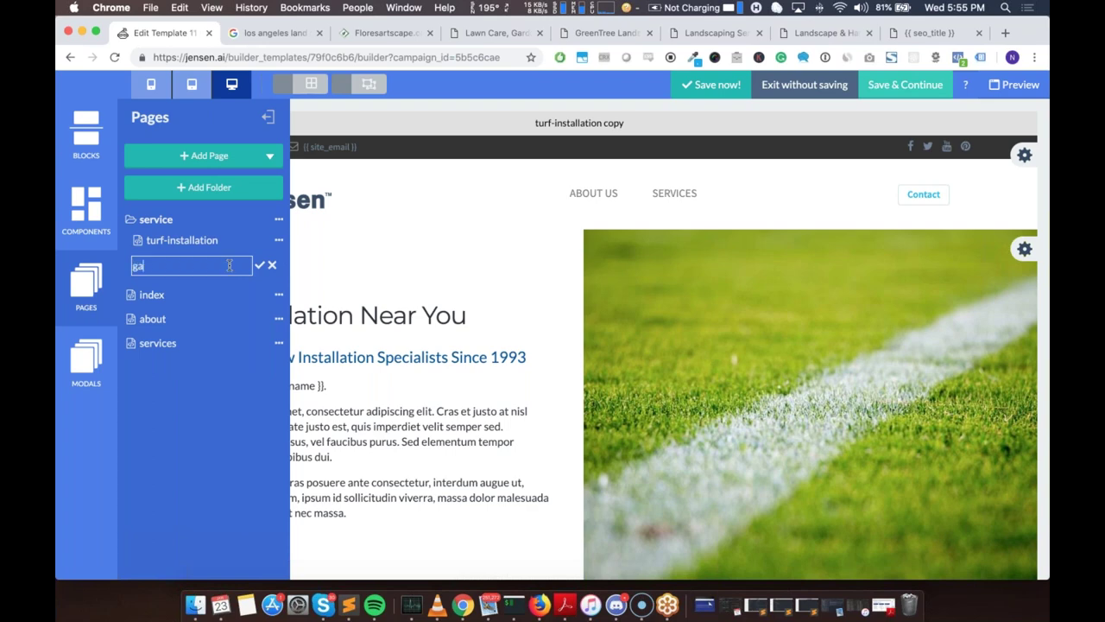
pyautogui.write('zebo-installation')
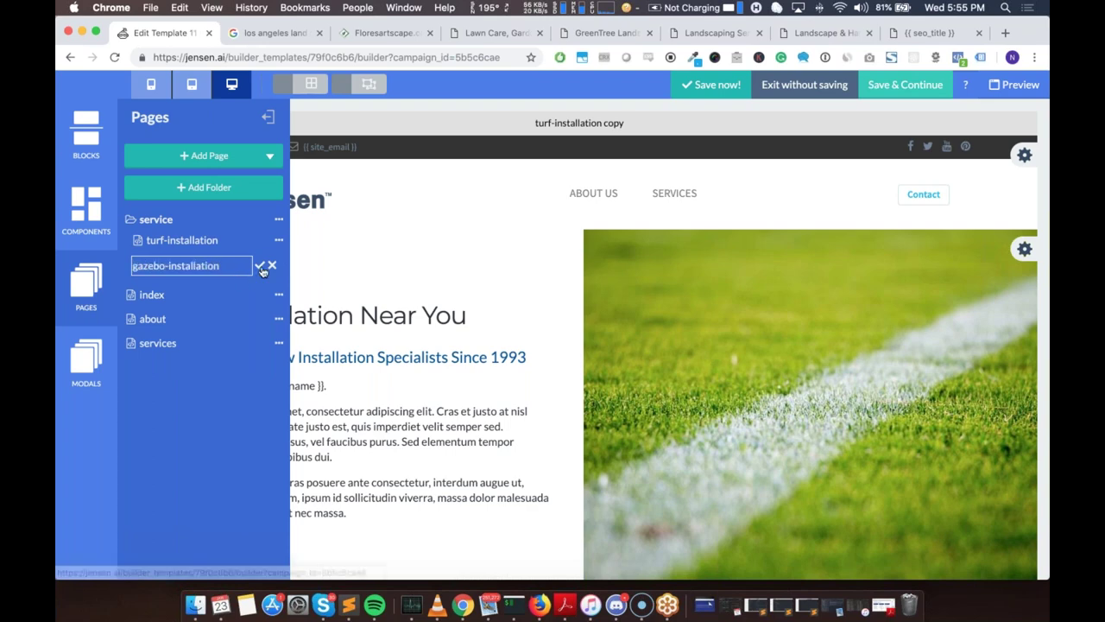
pyautogui.click(260, 267)
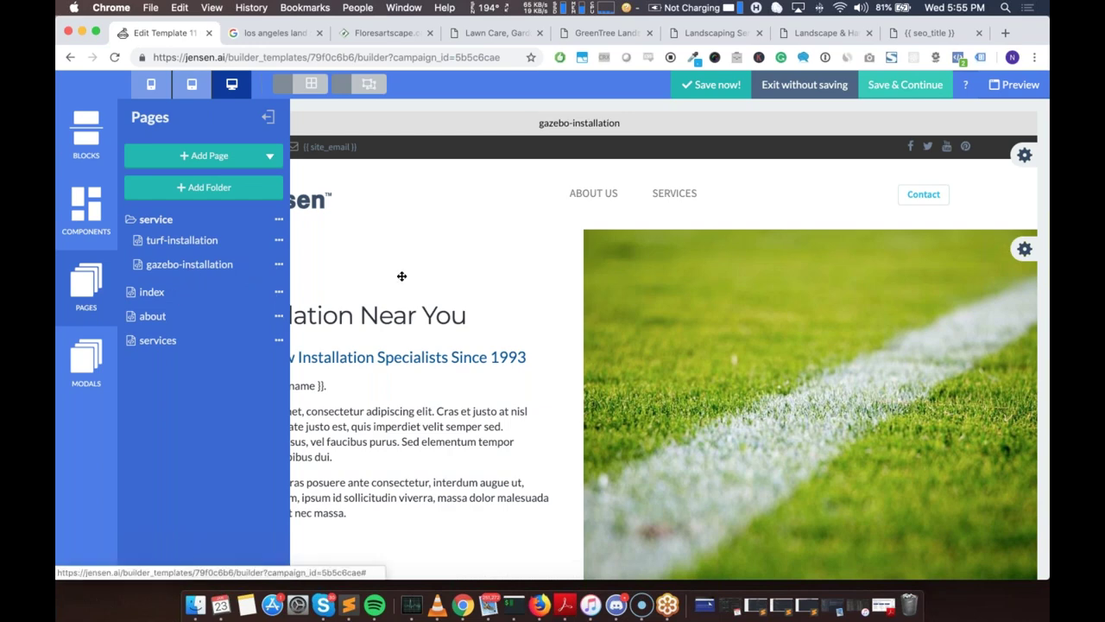
# Change the hero heading from 'Turf Installation Near You' to 'Gazebo Installation Near You'.
pyautogui.click(268, 115)
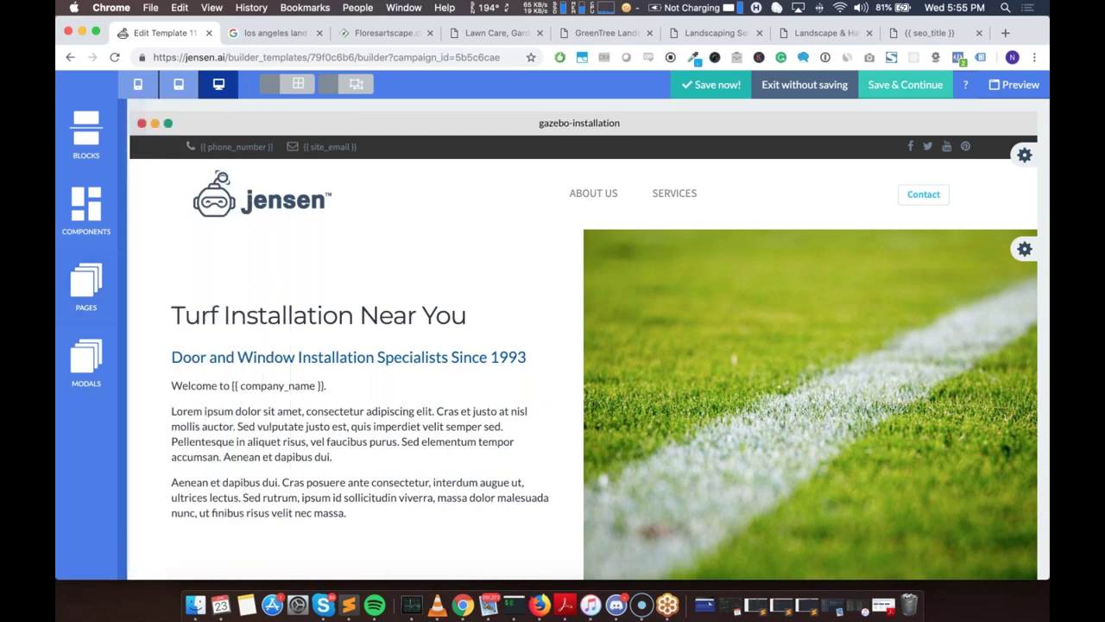
pyautogui.doubleClick(187, 317)
pyautogui.moveTo(188, 320); pyautogui.dragTo(386, 326)
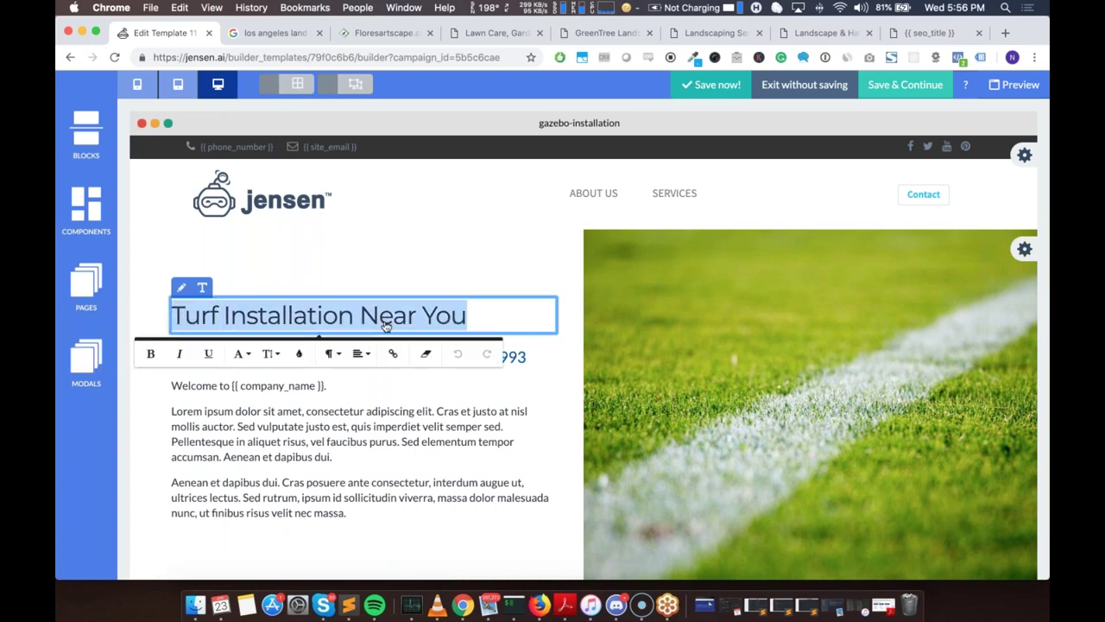
pyautogui.write('Gaz')
pyautogui.press('super+z')
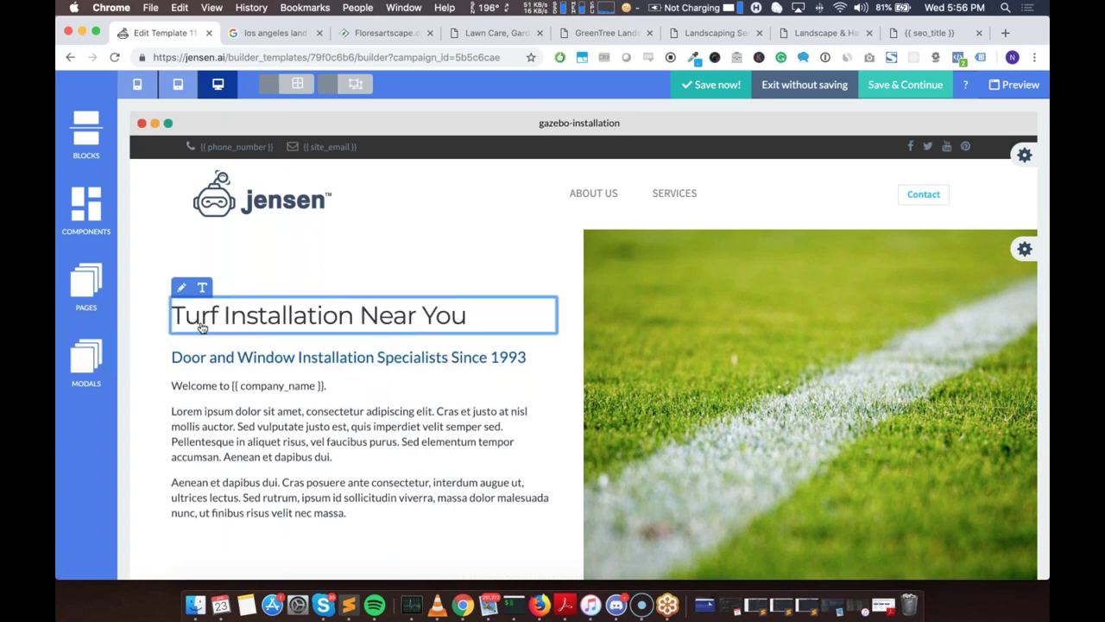
pyautogui.tripleClick(502, 323)
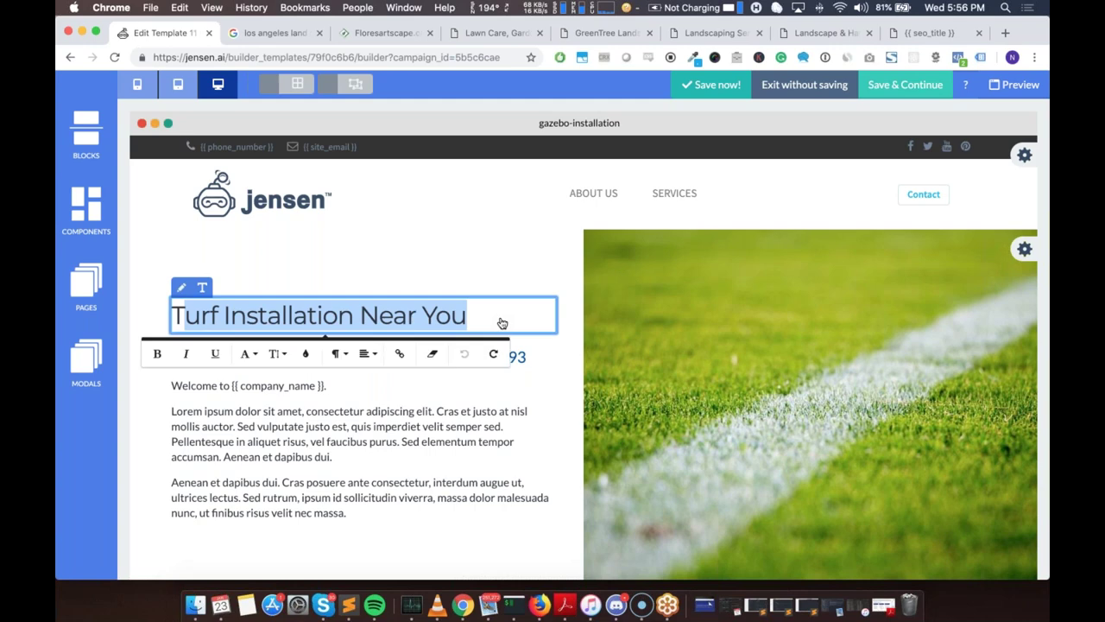
pyautogui.write('Gazebo ')
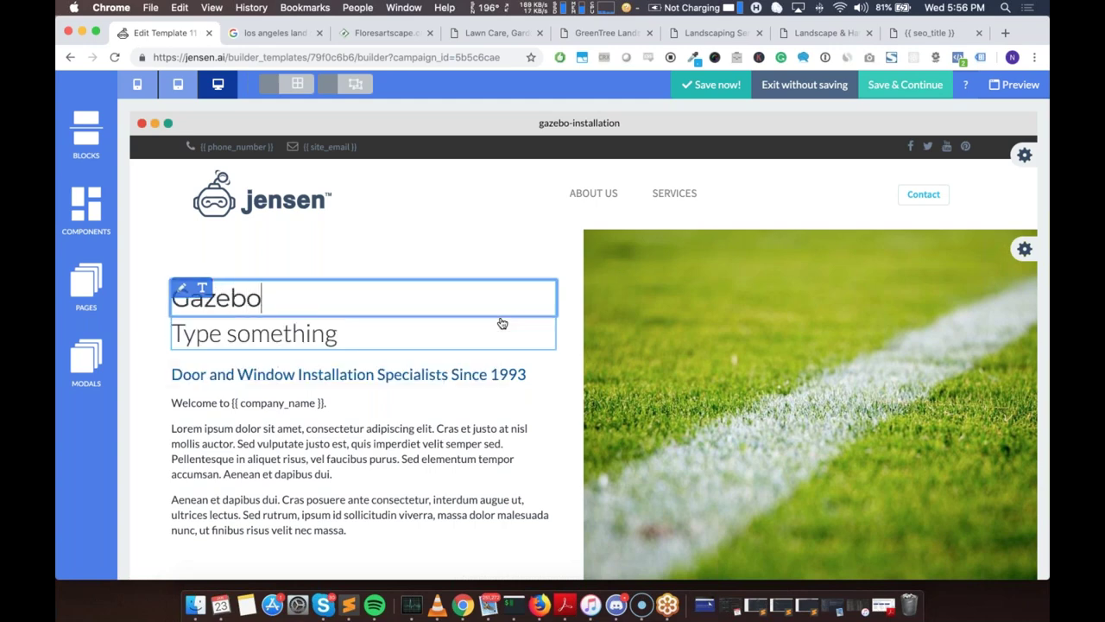
pyautogui.write('INsta')
pyautogui.press('BackSpace')
pyautogui.press('BackSpace')
pyautogui.press('BackSpace')
pyautogui.press('BackSpace')
pyautogui.write('nsta')
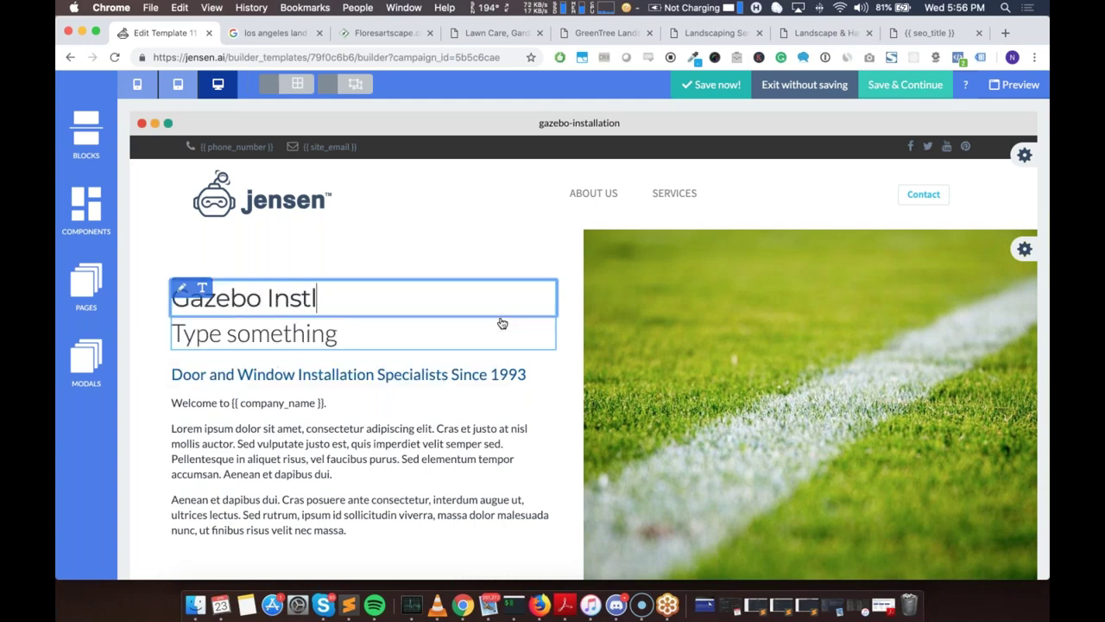
pyautogui.write('llation Near You')
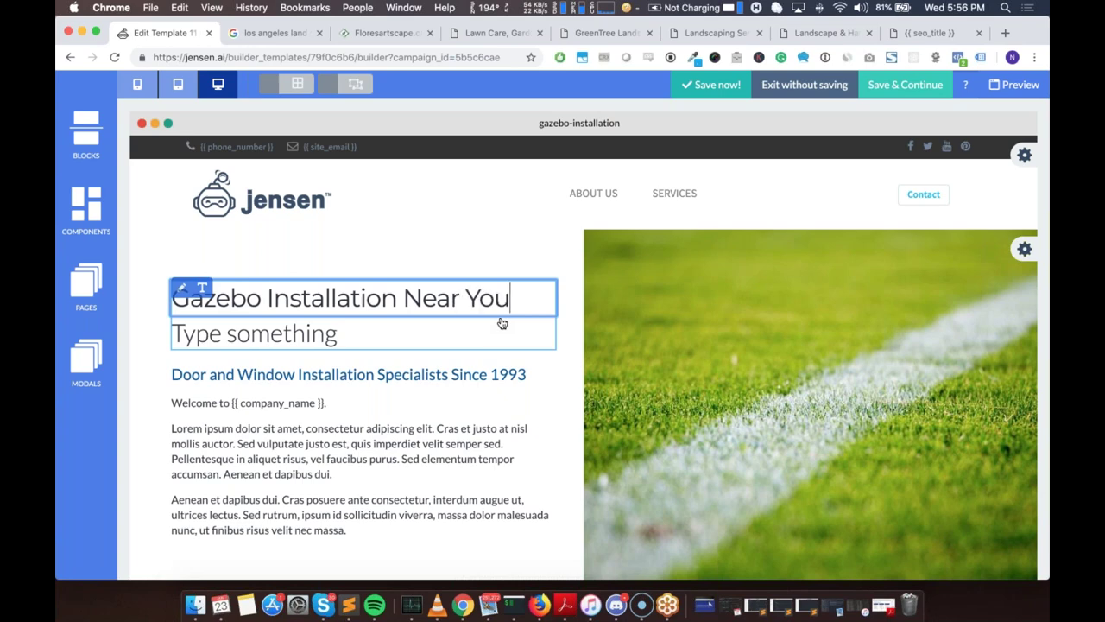
pyautogui.click(662, 364)
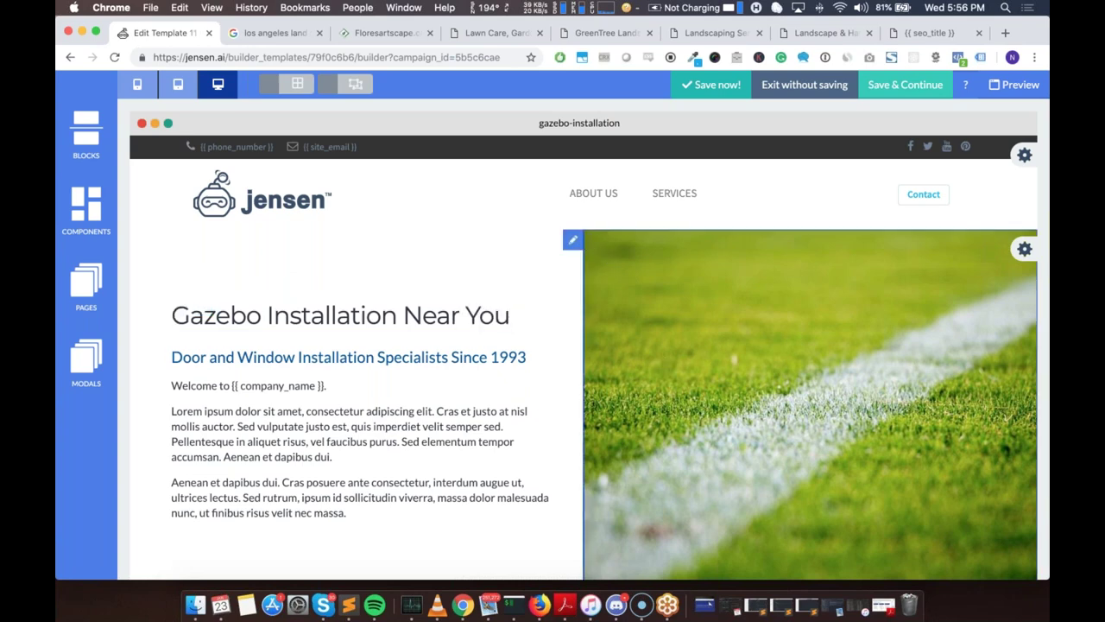
pyautogui.click(573, 239)
# Replace the hero turf photo with the gazebo-at-sunset gallery image, cropped to 900x719.
pyautogui.click(908, 211)
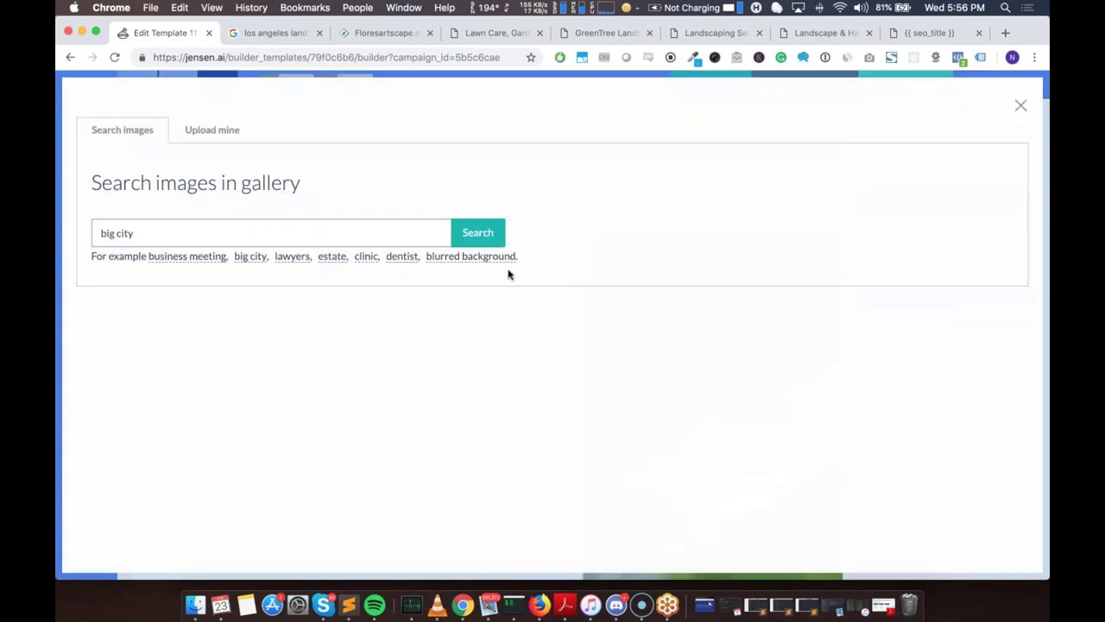
pyautogui.click(248, 235)
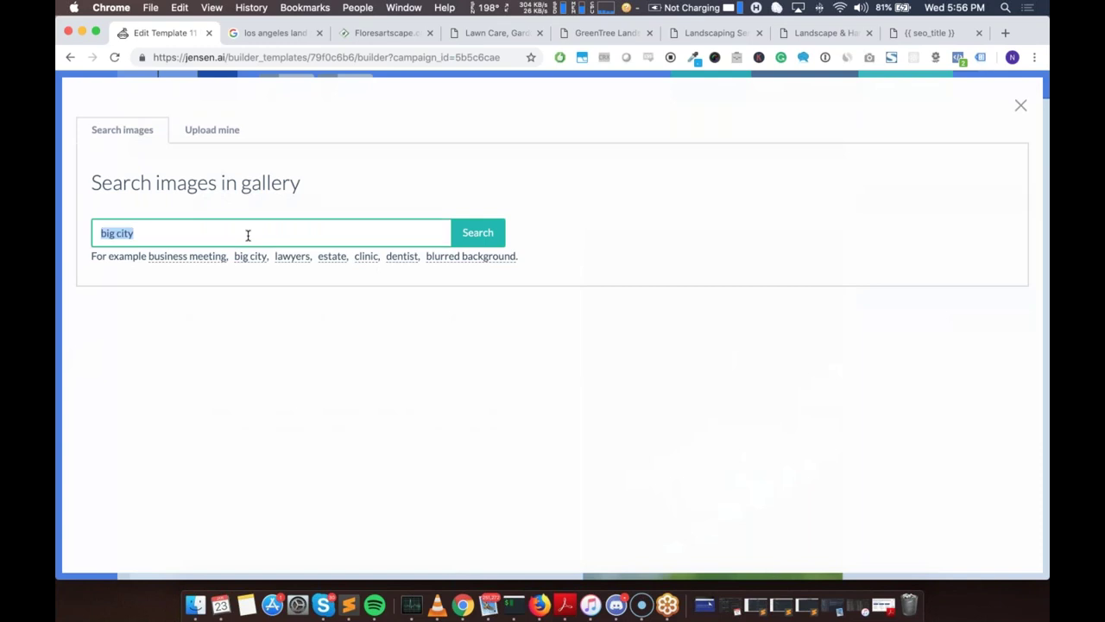
pyautogui.write('gazebo')
pyautogui.press('Return')
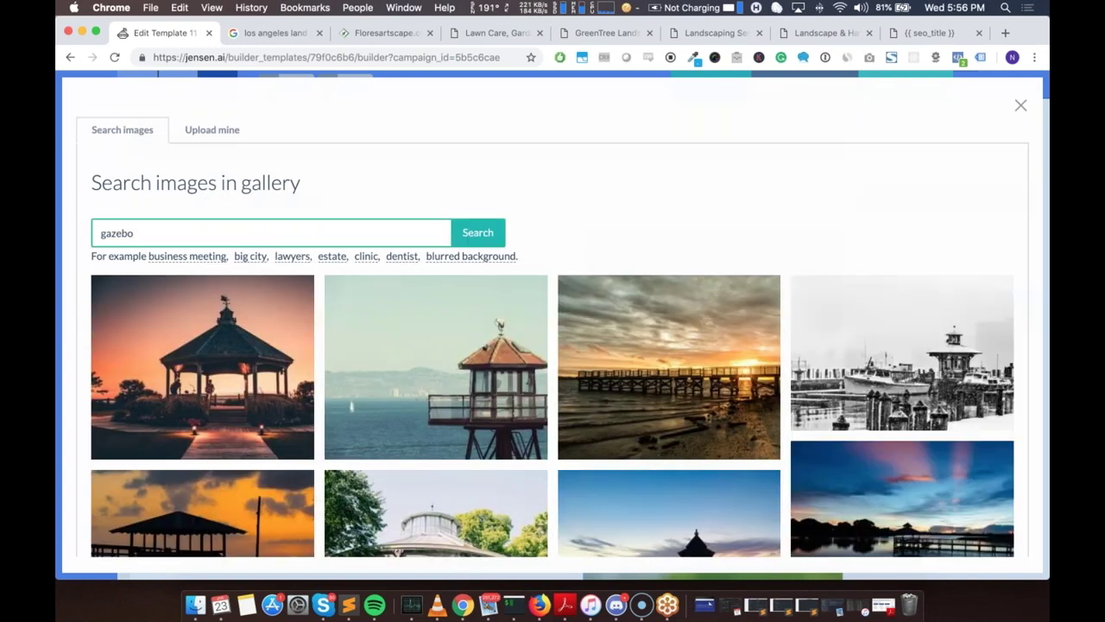
pyautogui.scroll(-3, 552, 336)
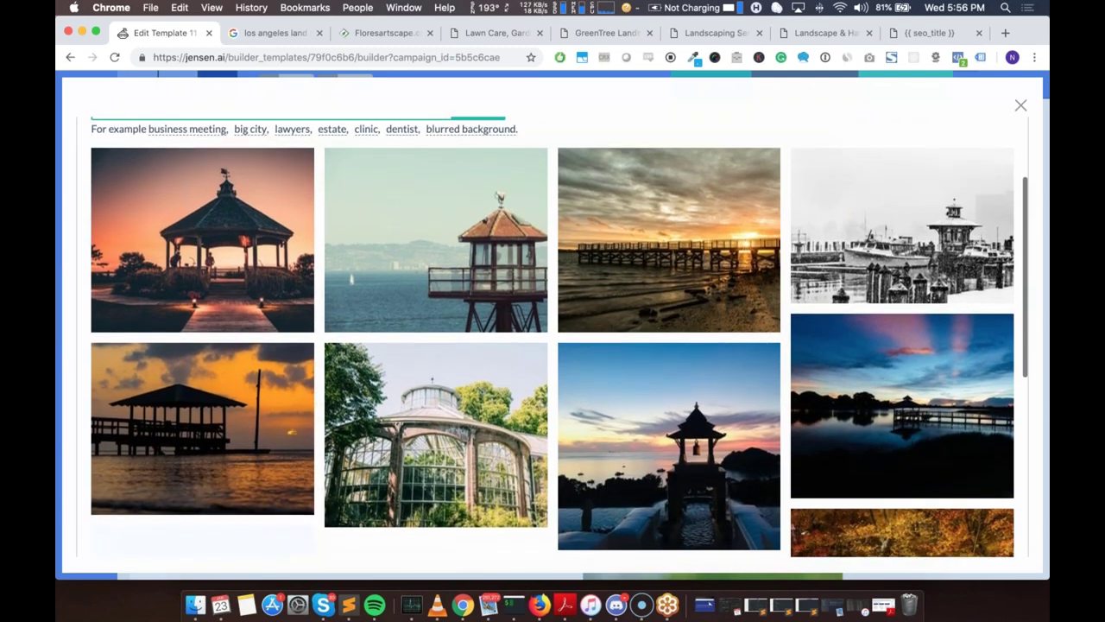
pyautogui.scroll(3, 552, 337)
pyautogui.click(900, 259)
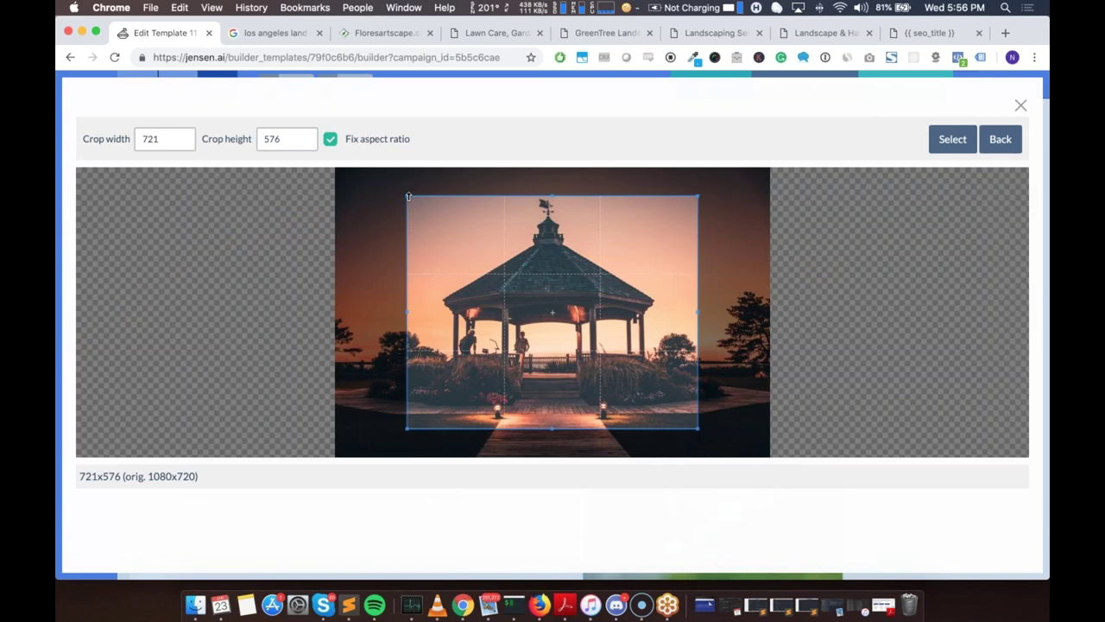
pyautogui.moveTo(407, 194); pyautogui.dragTo(407, 172)
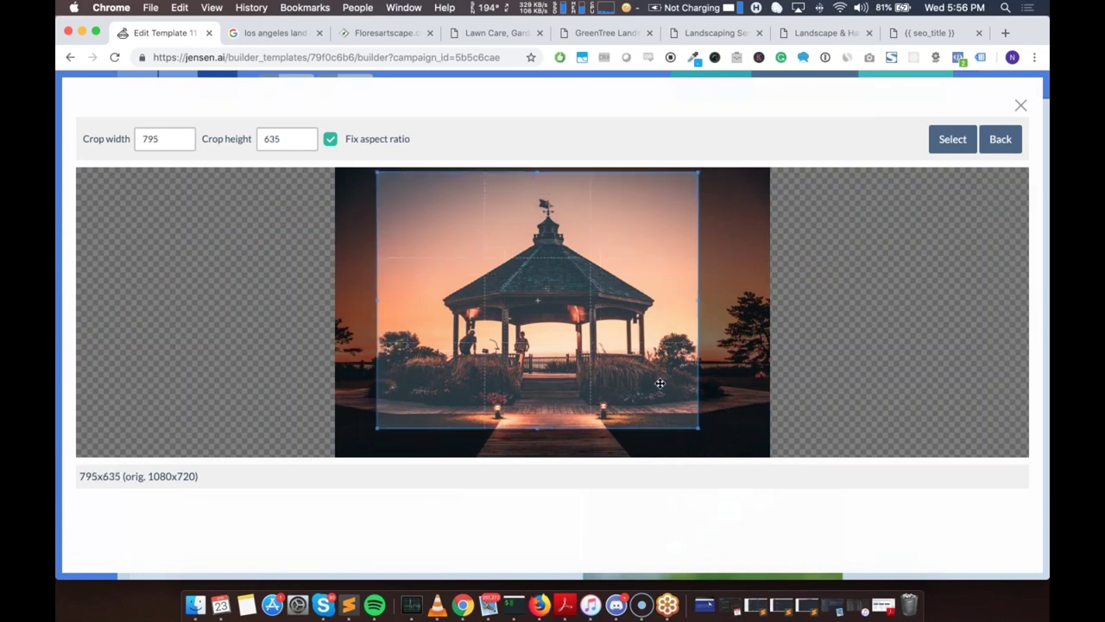
pyautogui.moveTo(703, 427); pyautogui.dragTo(741, 455)
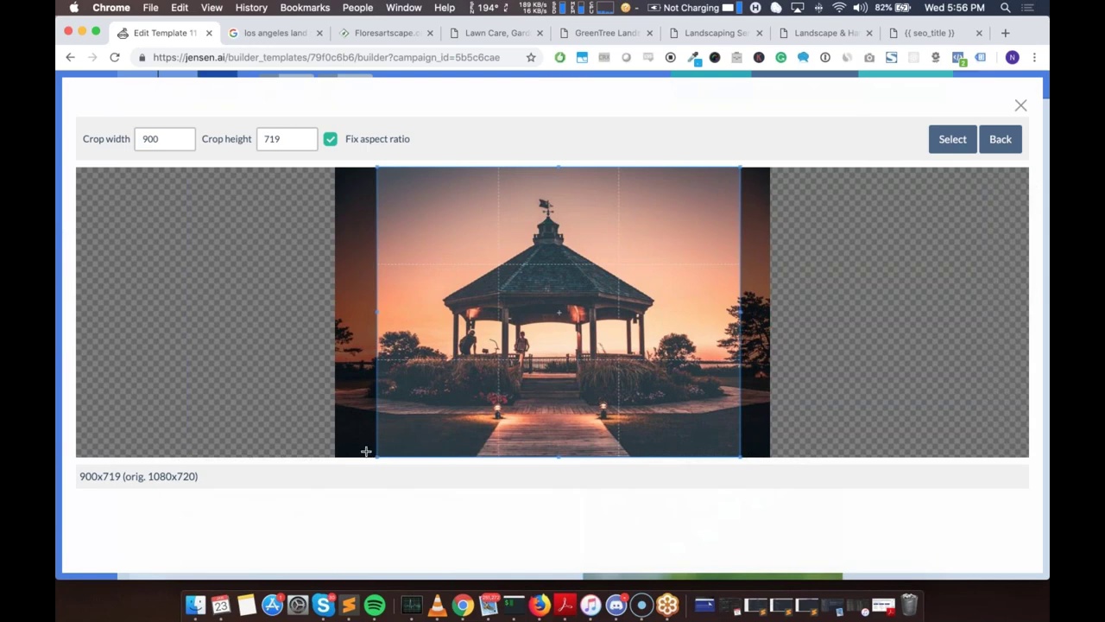
pyautogui.moveTo(612, 261); pyautogui.dragTo(600, 260)
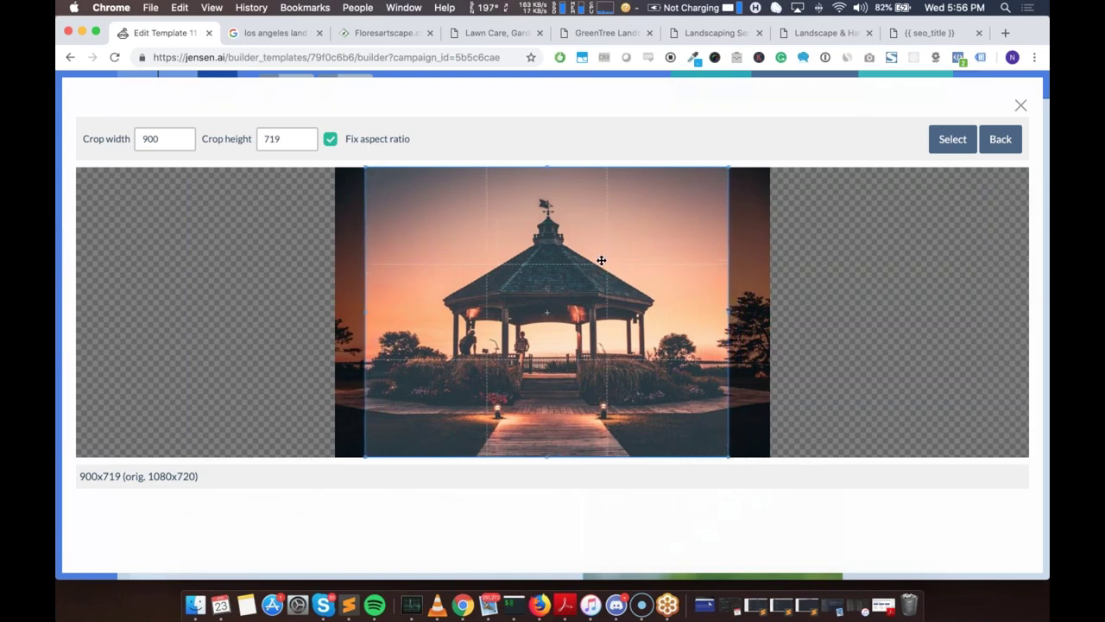
pyautogui.click(954, 142)
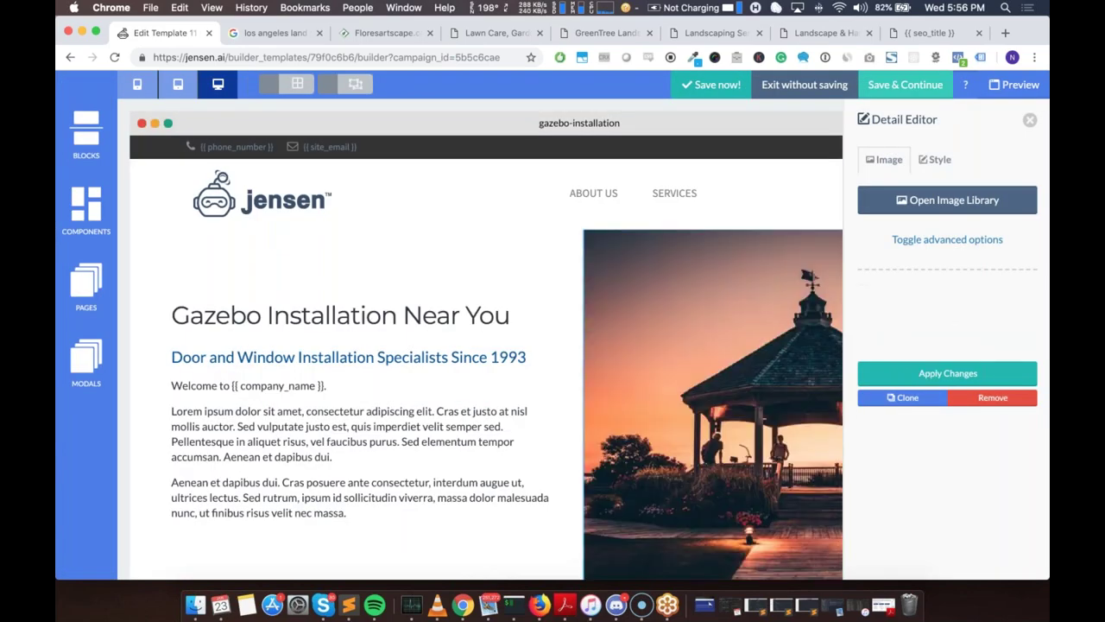
# Close the image settings and scroll to the call-back quote section with the grass background.
pyautogui.click(1028, 120)
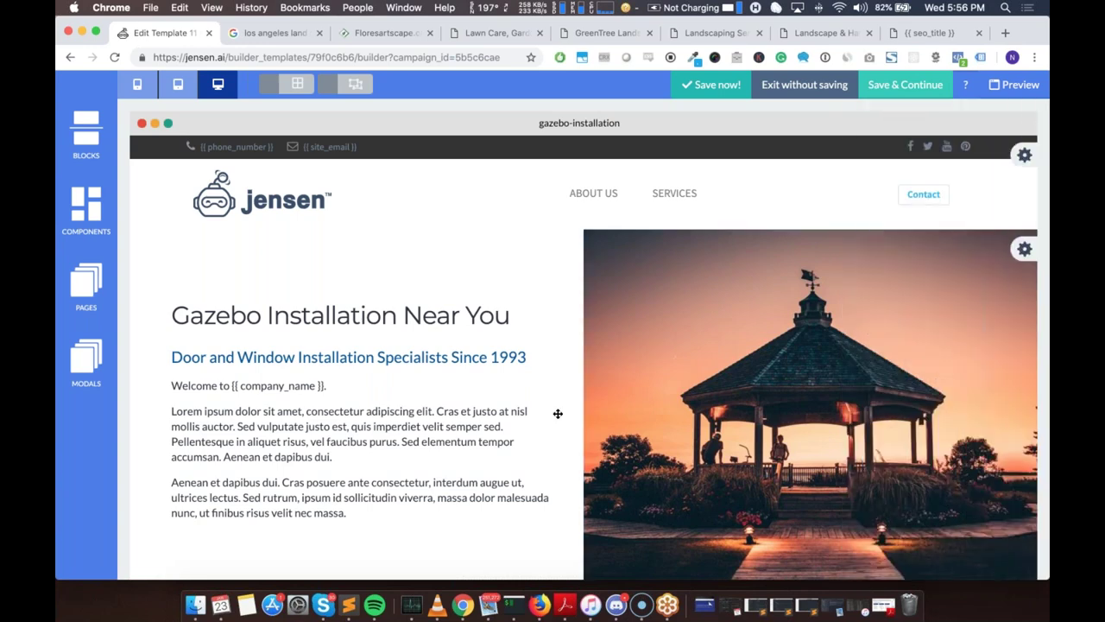
pyautogui.moveTo(558, 414)
pyautogui.scroll(-1, 557, 414)
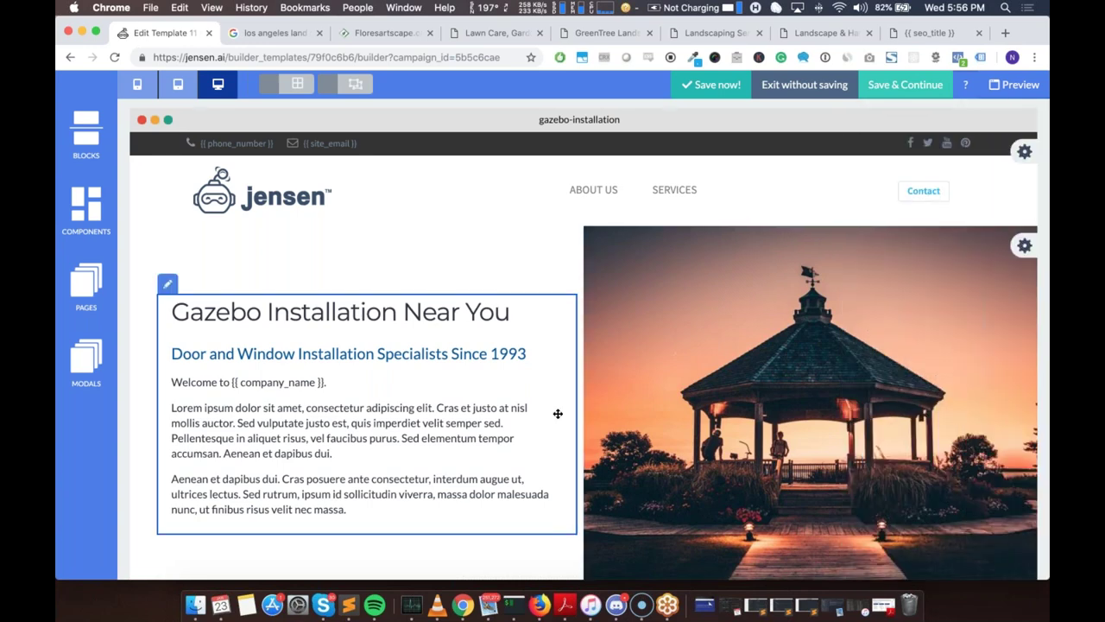
pyautogui.scroll(-10, 557, 413)
pyautogui.scroll(6, 557, 414)
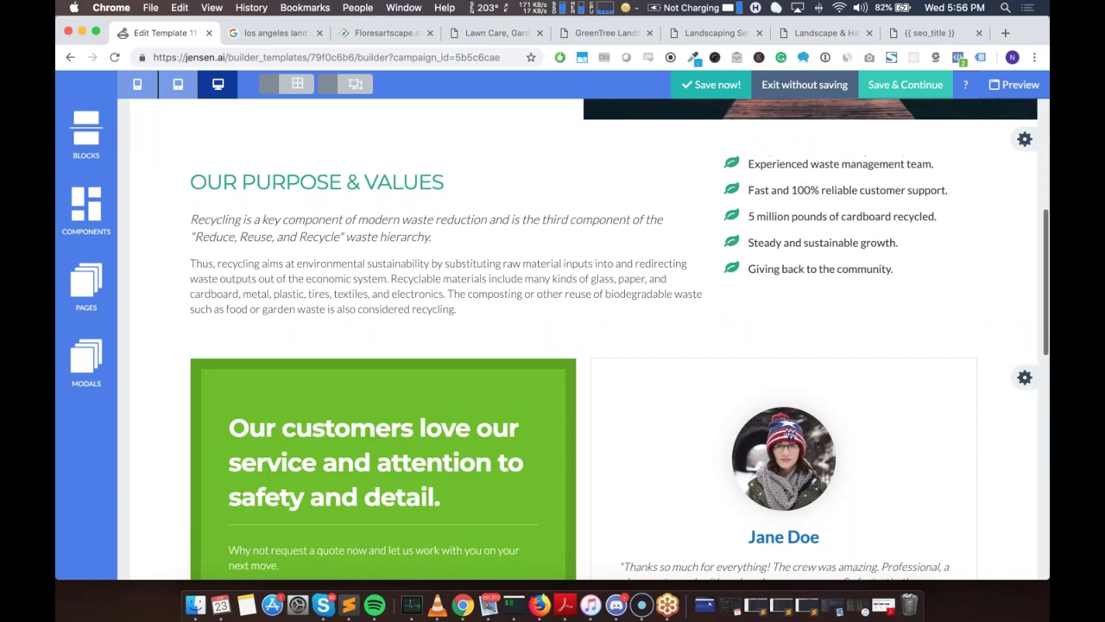
pyautogui.scroll(5, 244, 355)
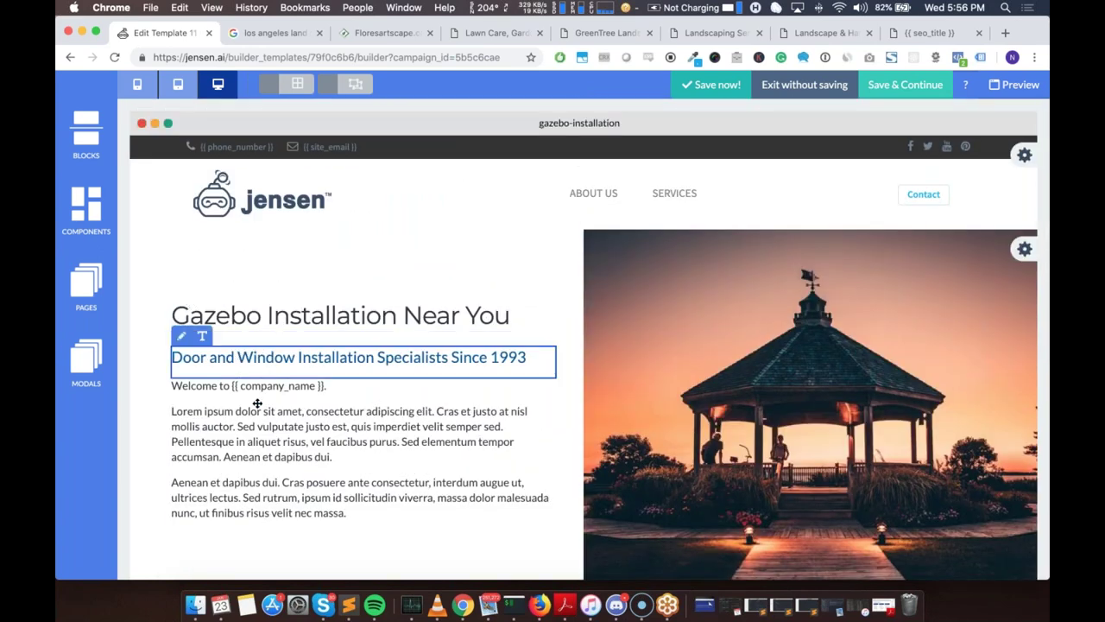
pyautogui.scroll(-2, 257, 403)
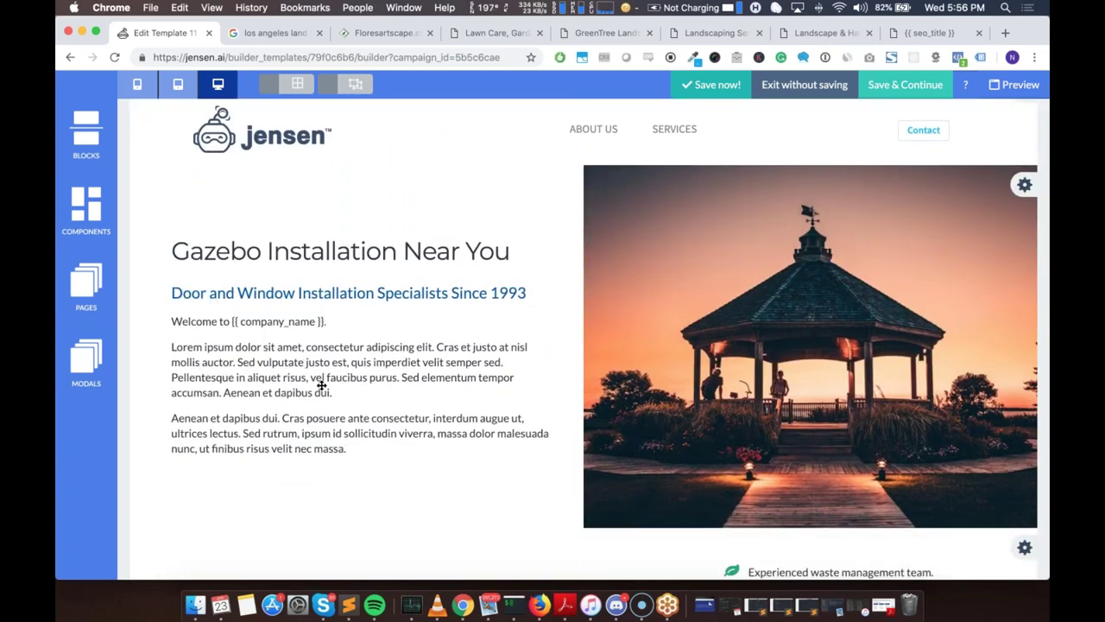
pyautogui.scroll(-10, 307, 390)
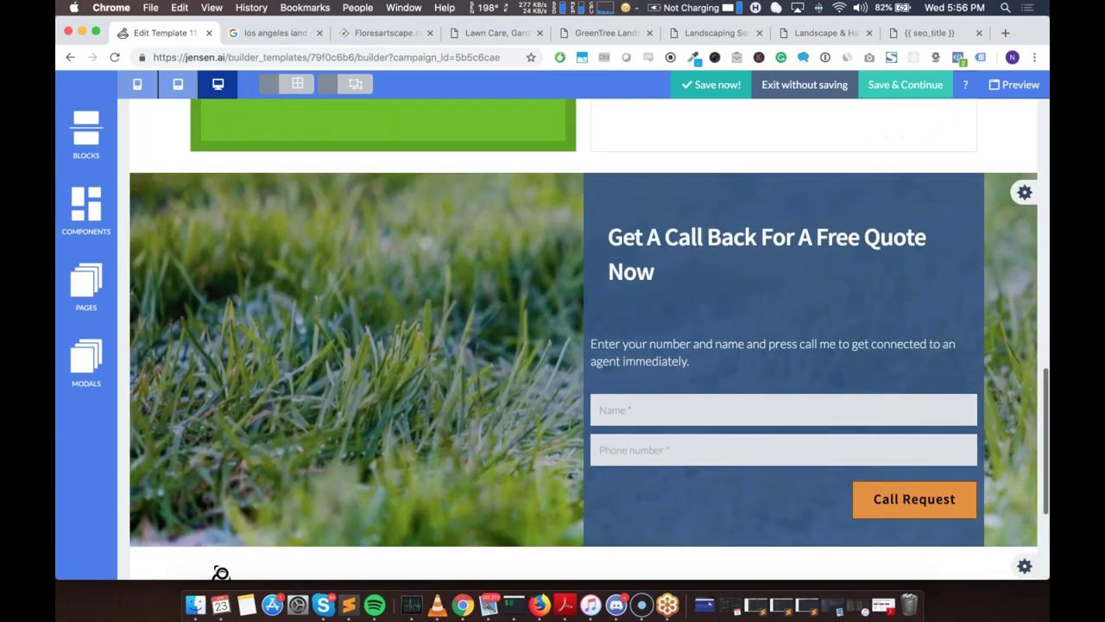
pyautogui.scroll(10, 681, 195)
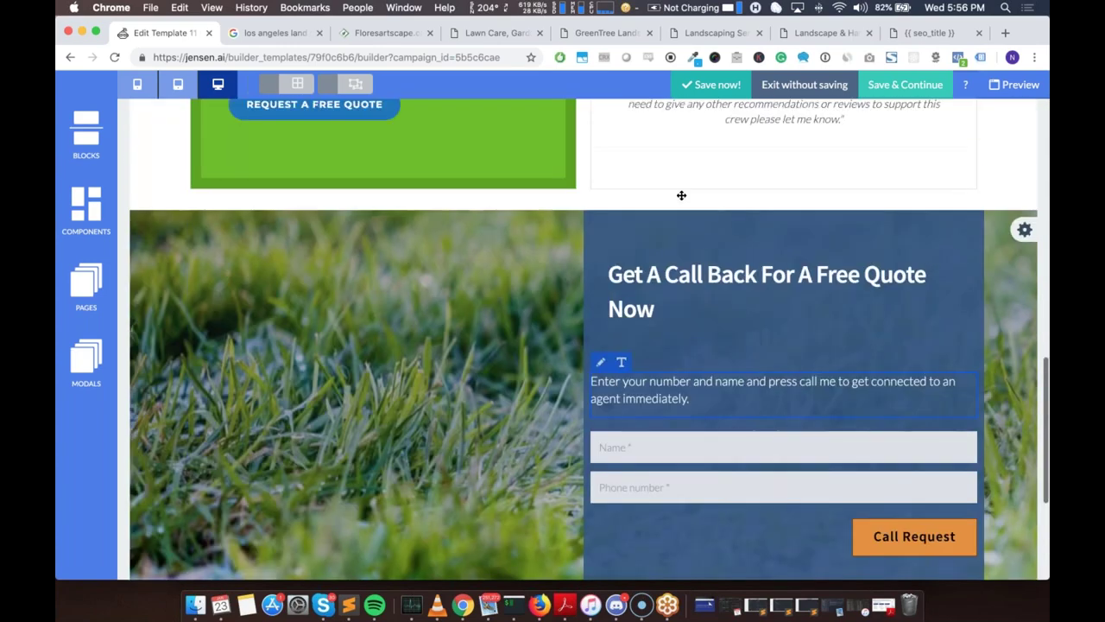
pyautogui.scroll(4, 681, 195)
pyautogui.scroll(-10, 547, 277)
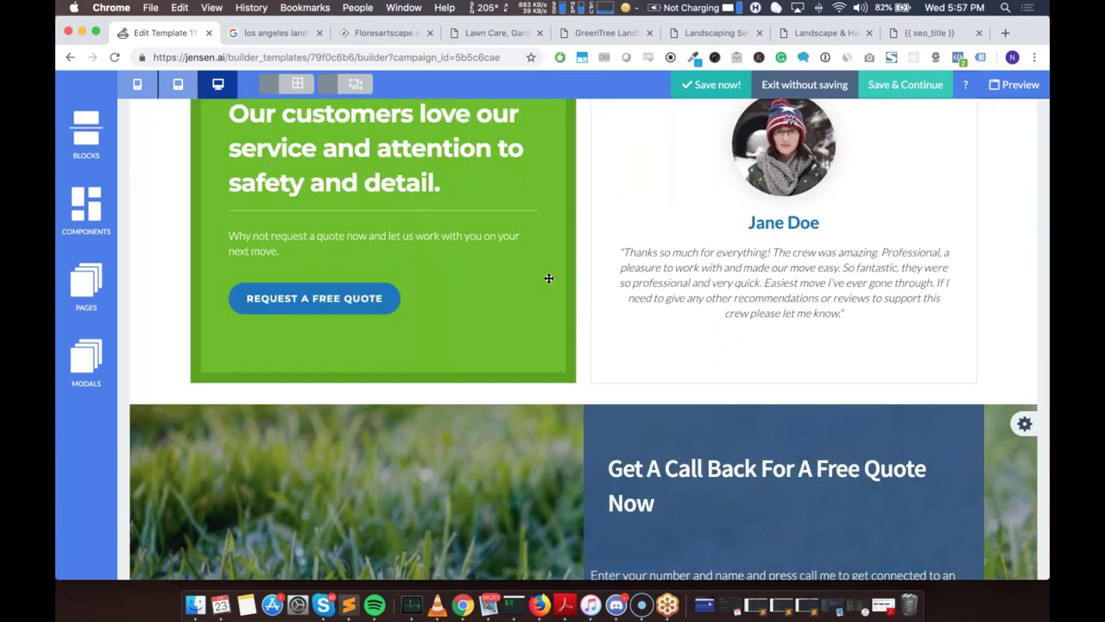
pyautogui.scroll(3, 730, 277)
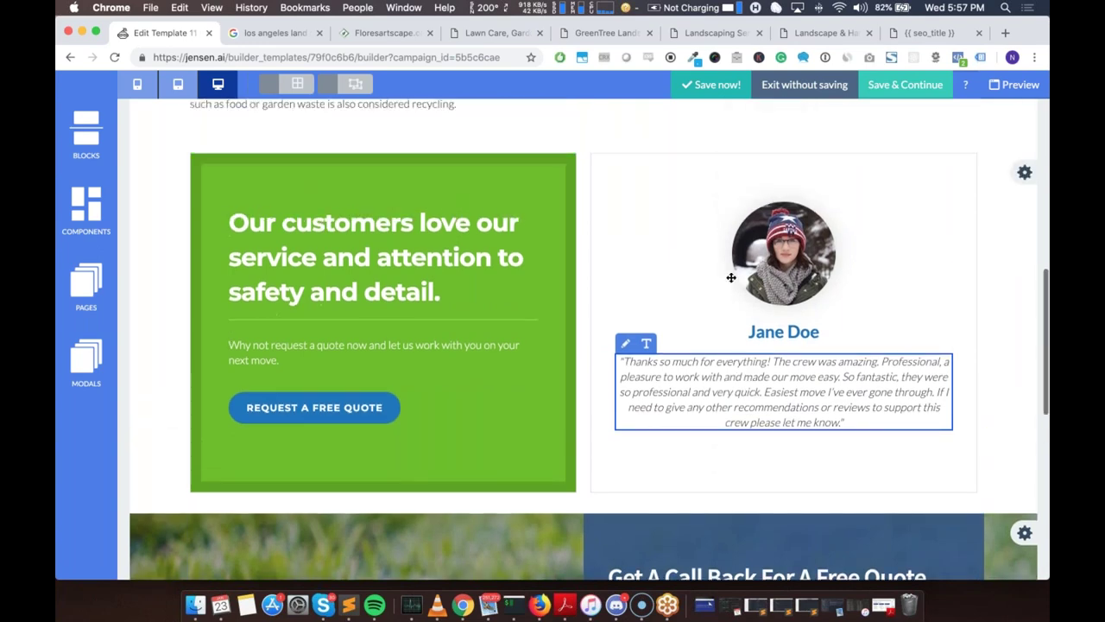
pyautogui.scroll(-7, 431, 382)
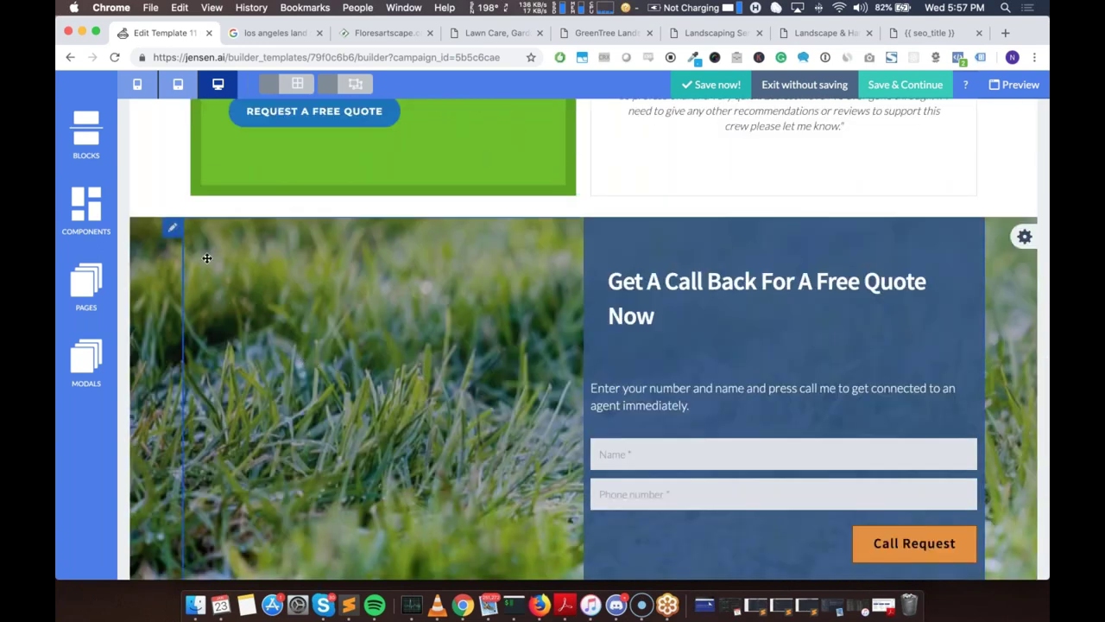
# Swap the call-back section's grass background for a glass-gazebo photo cropped to 1078x444 and apply.
pyautogui.click(193, 262)
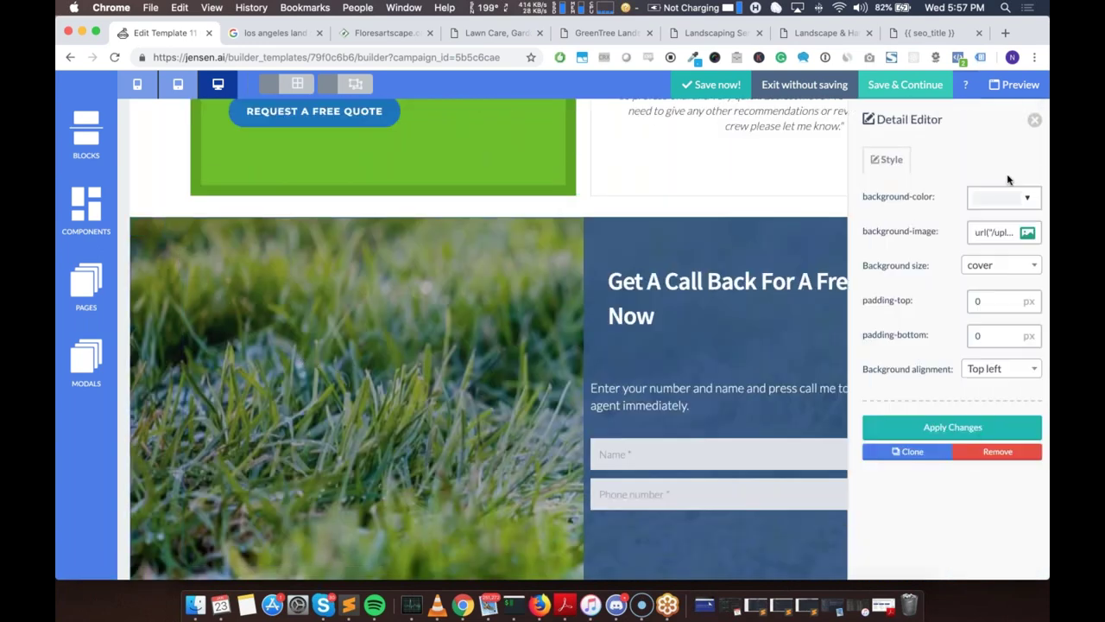
pyautogui.click(1021, 233)
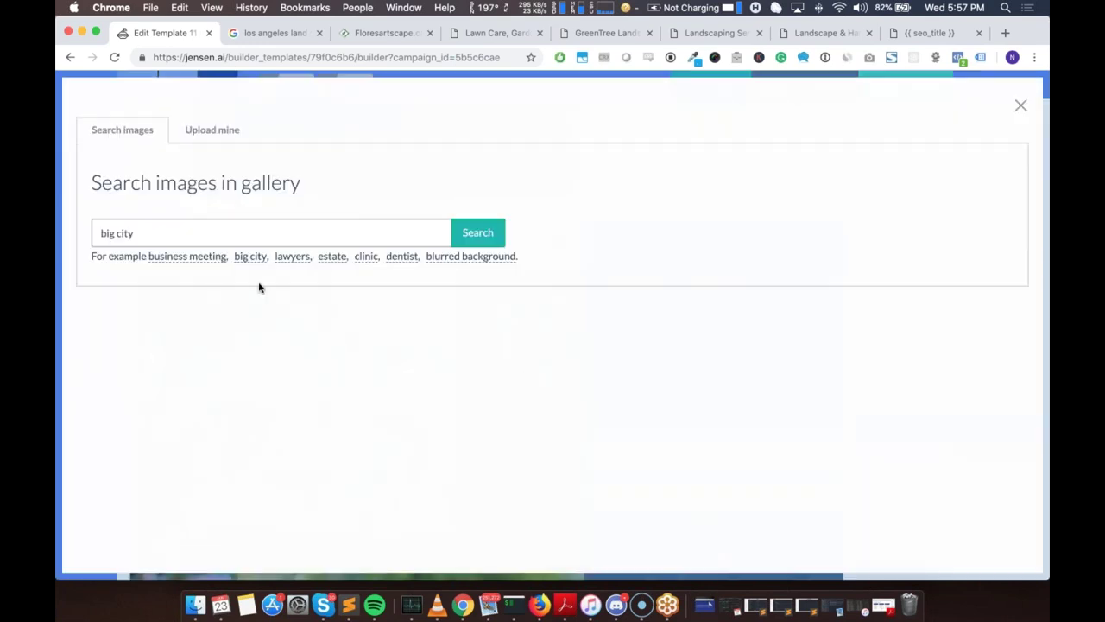
pyautogui.tripleClick(193, 239)
pyautogui.write('gazebo')
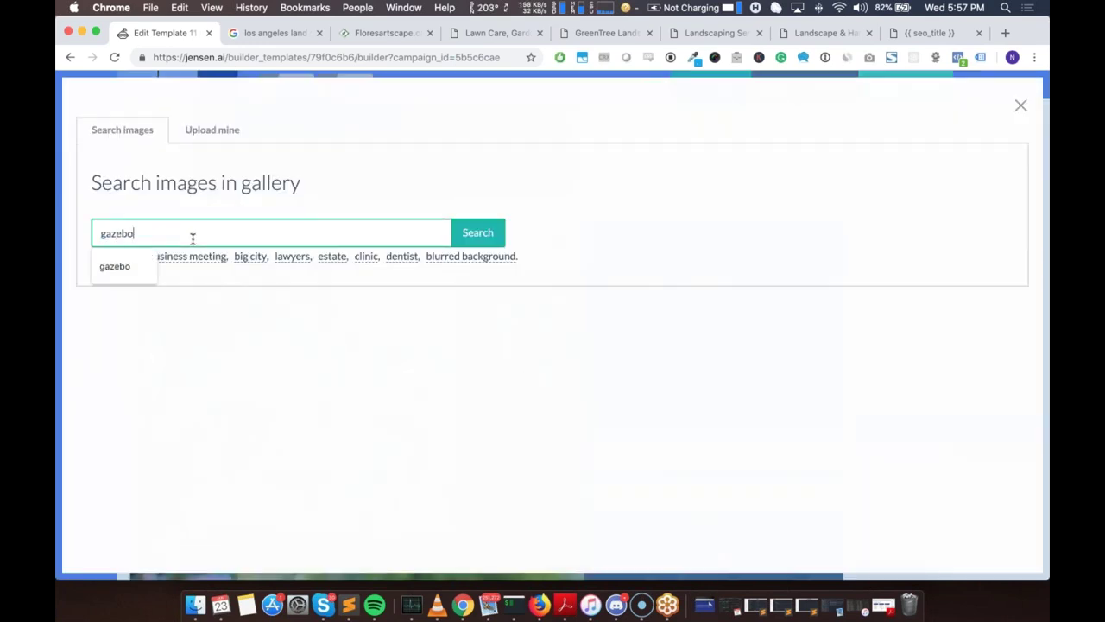
pyautogui.press('Return')
pyautogui.scroll(-5, 193, 240)
pyautogui.click(193, 241)
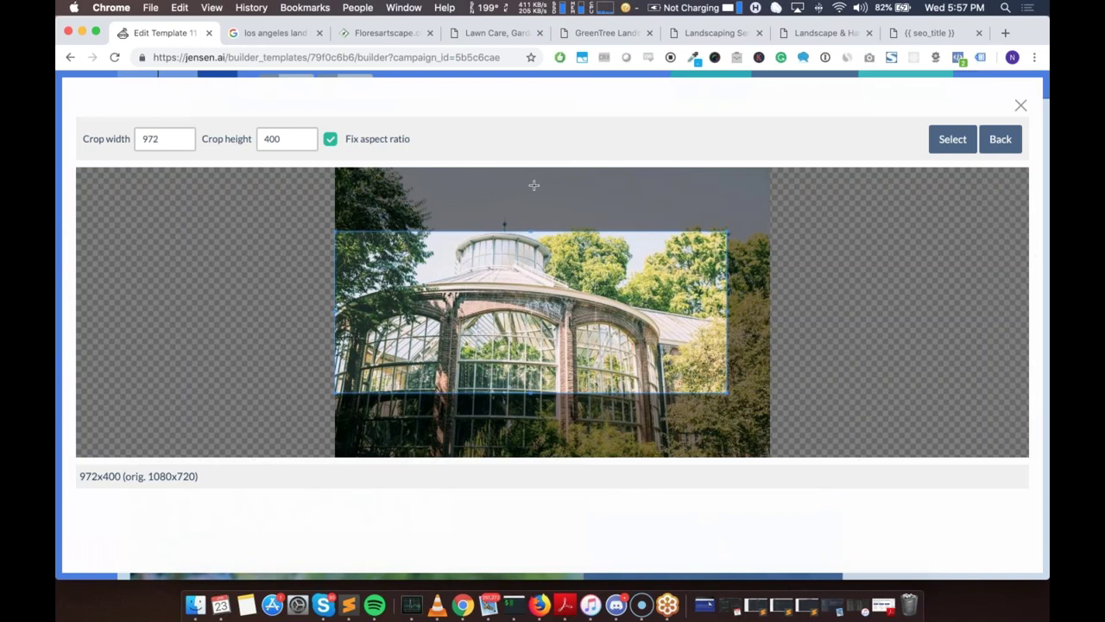
pyautogui.moveTo(726, 233); pyautogui.dragTo(771, 371)
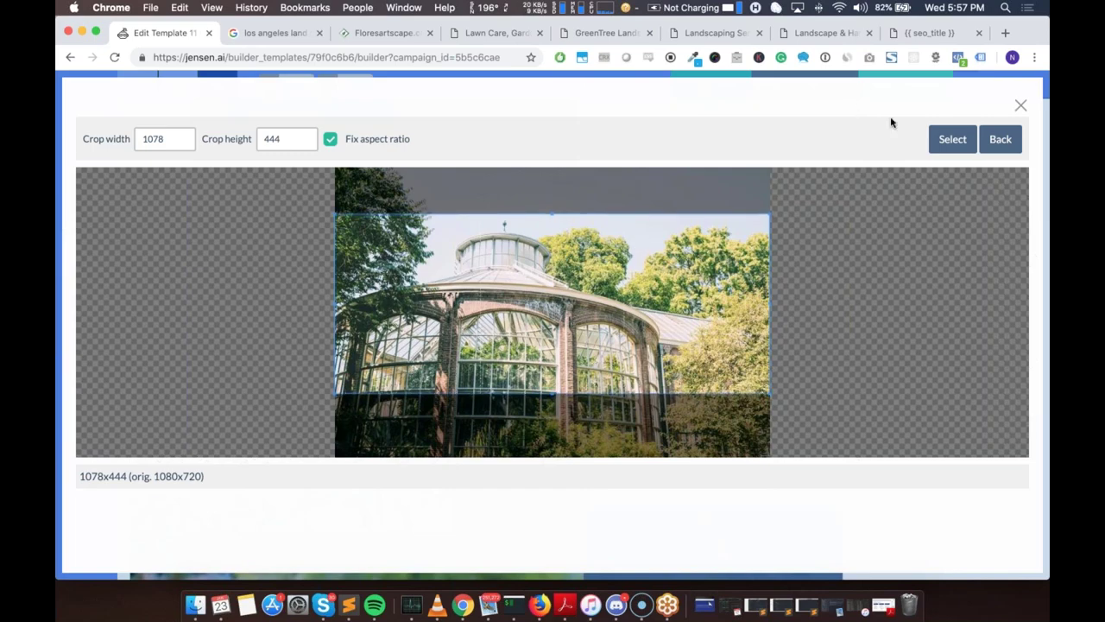
pyautogui.click(950, 141)
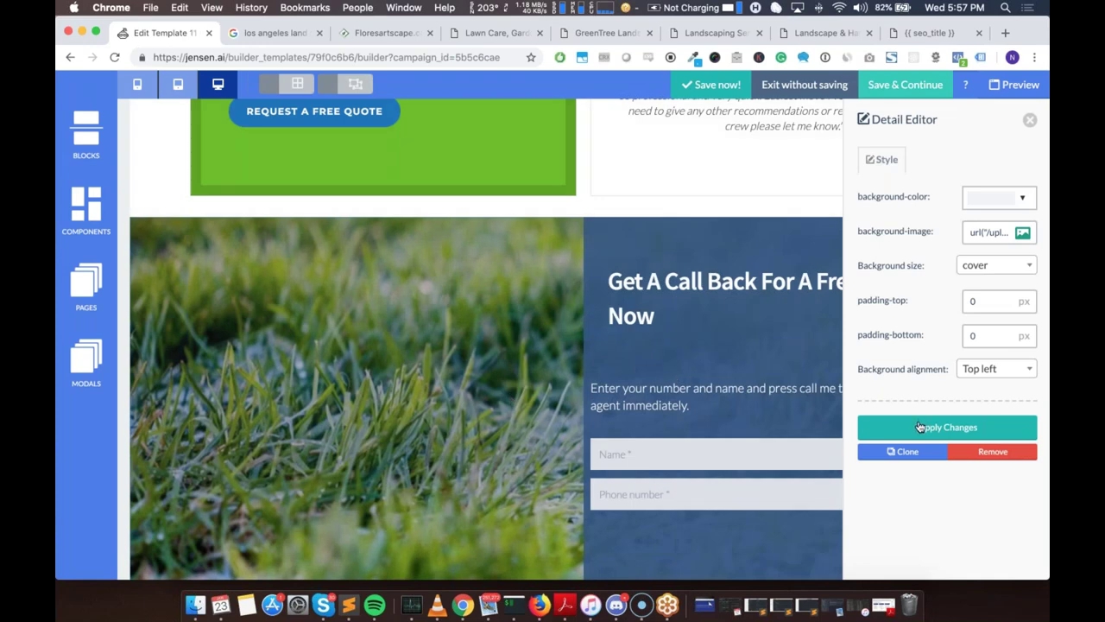
pyautogui.click(922, 427)
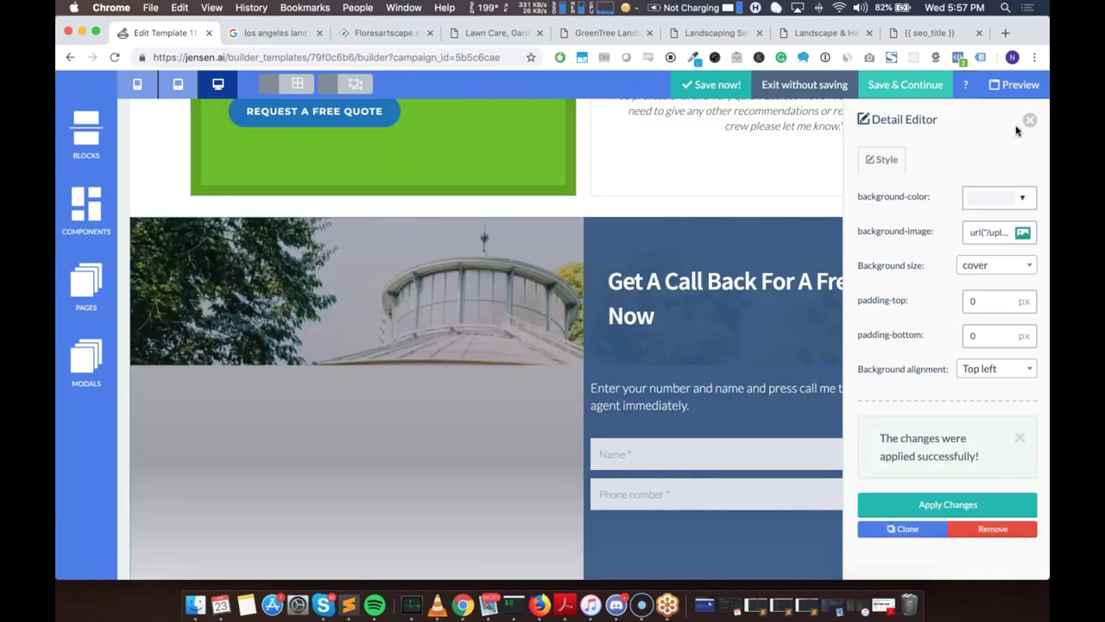
# Close the section settings, review the gazebo-installation page, and show the site pages list.
pyautogui.click(1029, 120)
pyautogui.scroll(-5, 673, 372)
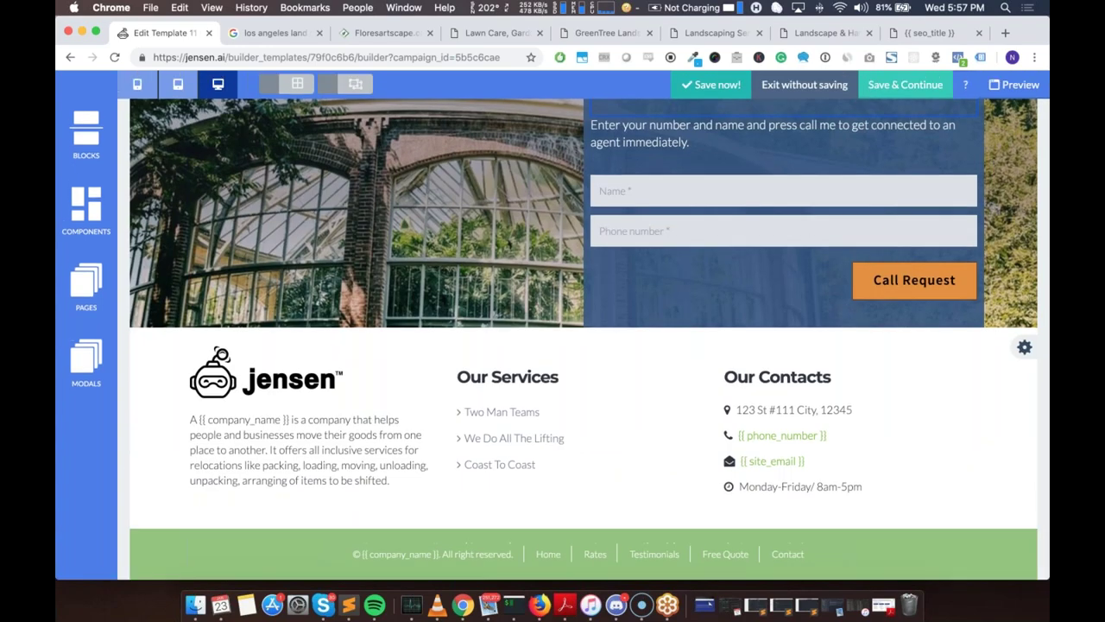
pyautogui.scroll(15, 583, 324)
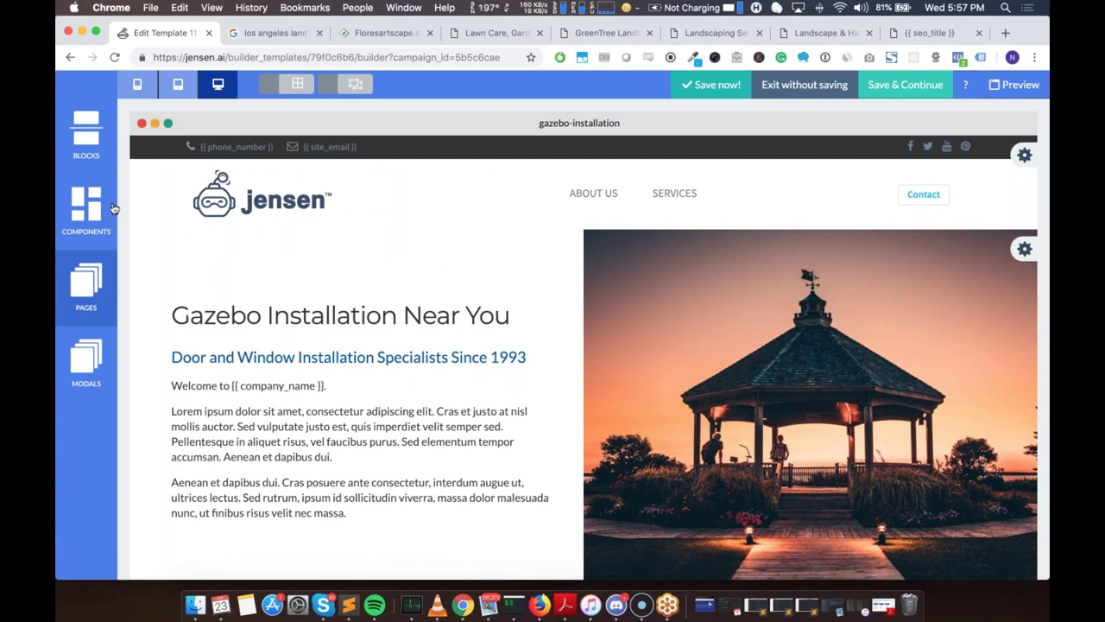
pyautogui.click(87, 283)
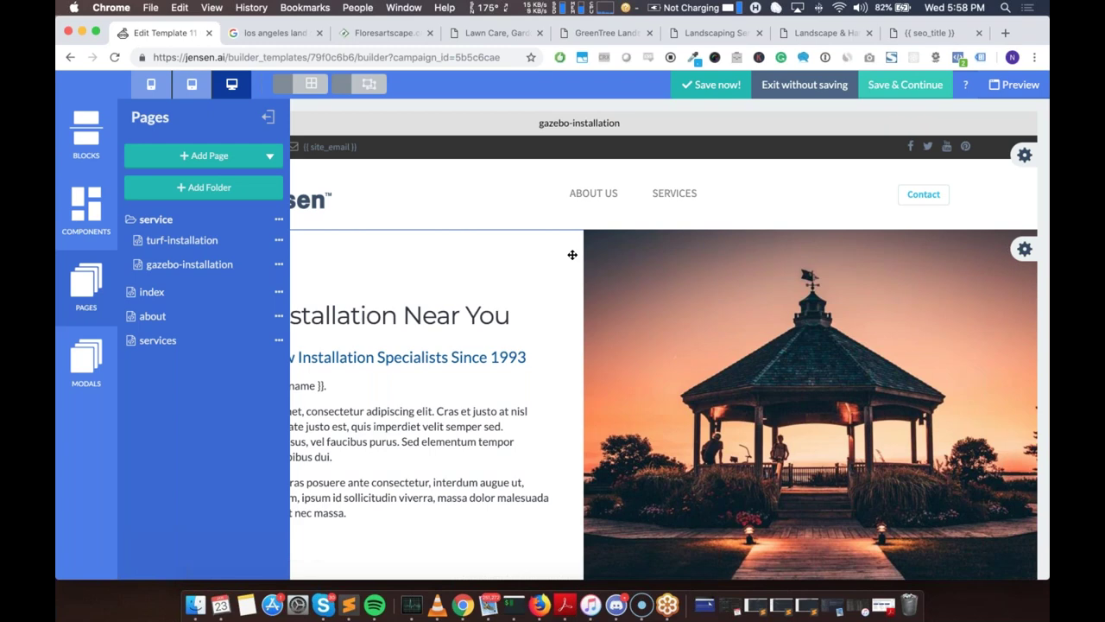
# Glance at the turf-installation page options, then save the template and go on to deployment.
pyautogui.click(278, 240)
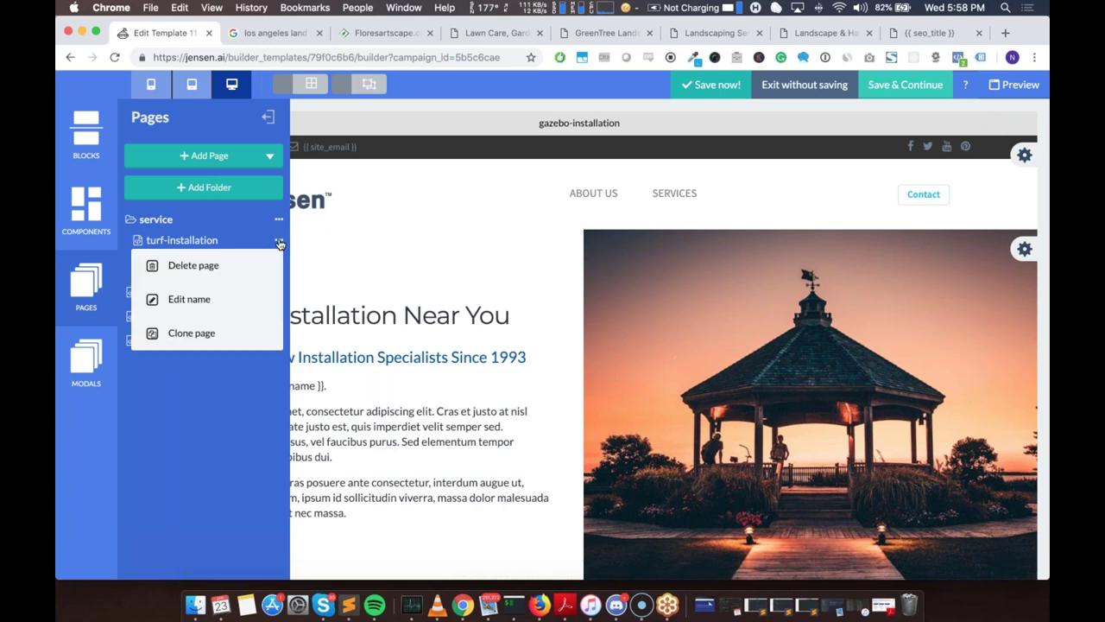
pyautogui.click(209, 335)
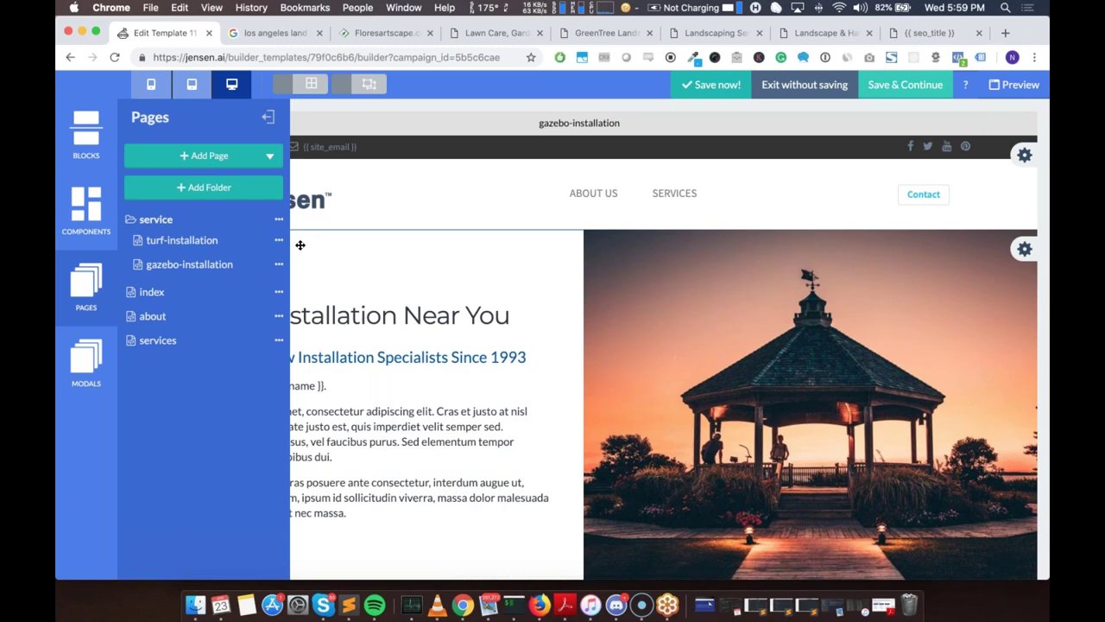
pyautogui.click(884, 93)
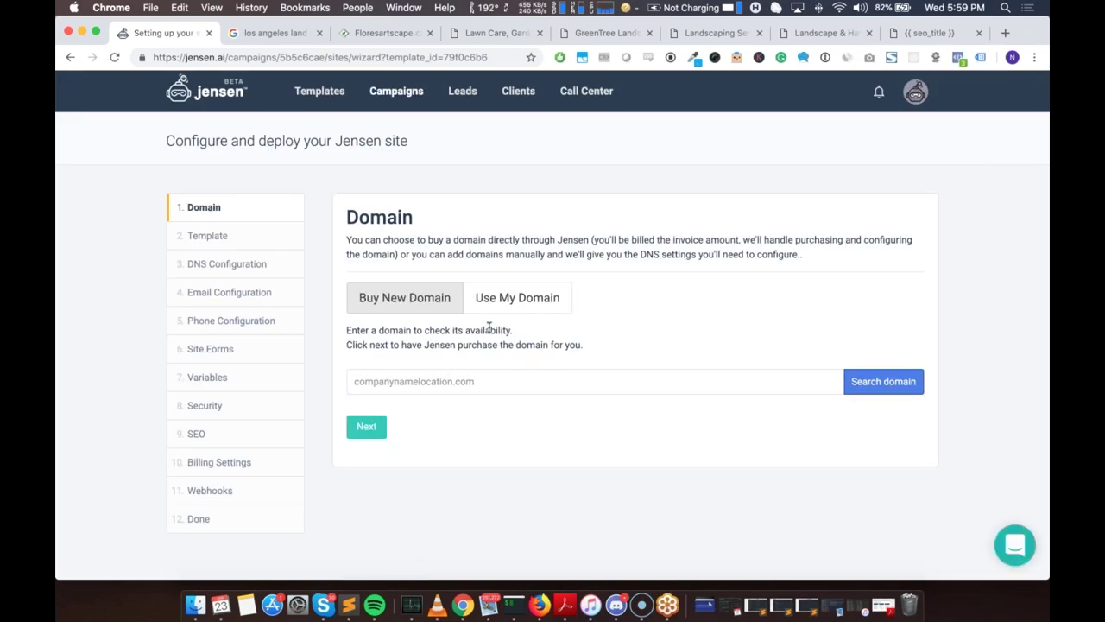
# Search Buy New Domain for sandiegolandscapingpros.com, which turns out to be already taken.
pyautogui.click(522, 378)
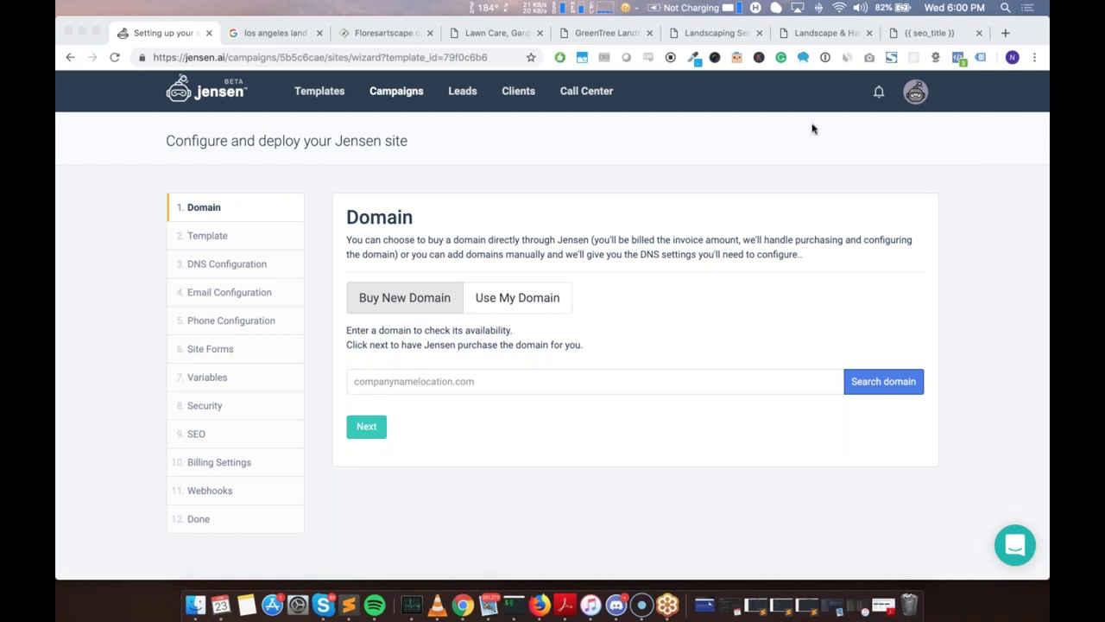
pyautogui.click(470, 387)
pyautogui.click(489, 383)
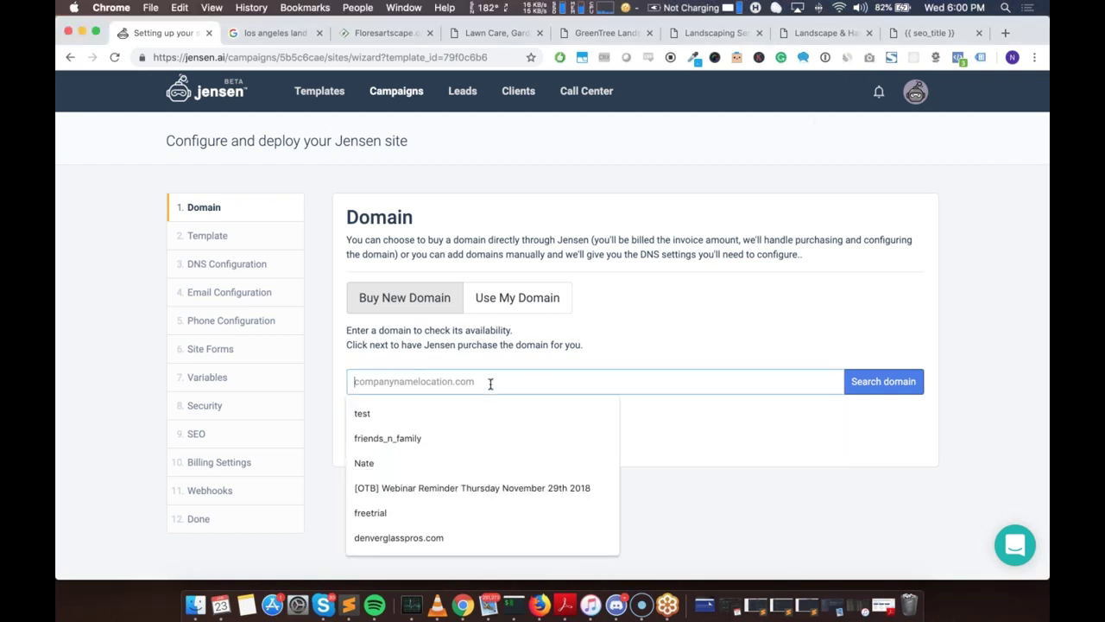
pyautogui.write('sand')
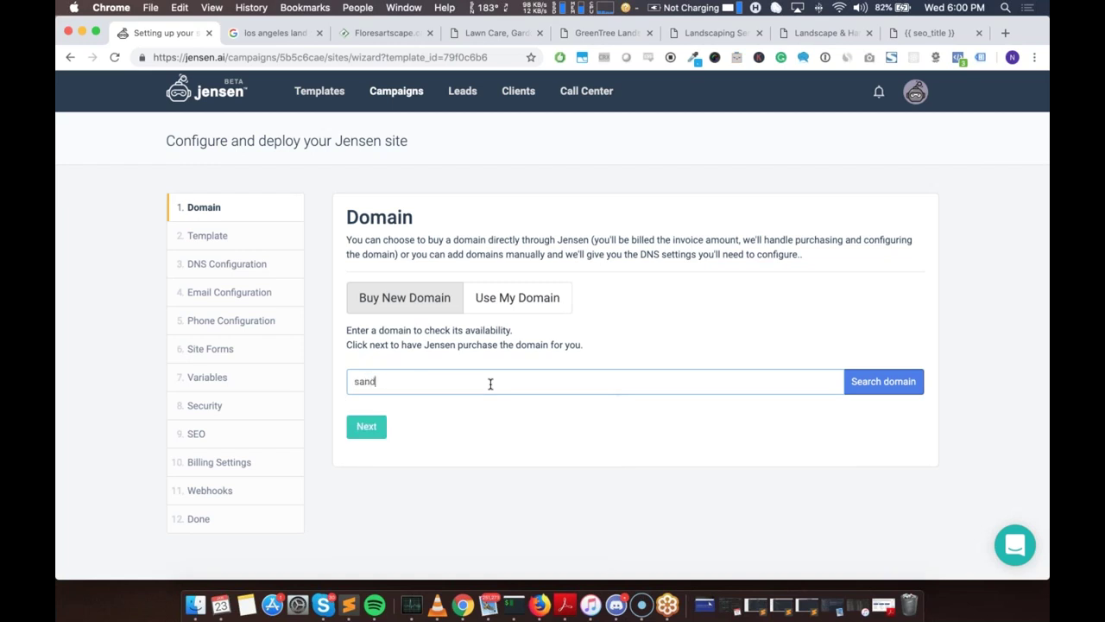
pyautogui.write('iegoillandscapingpros.com')
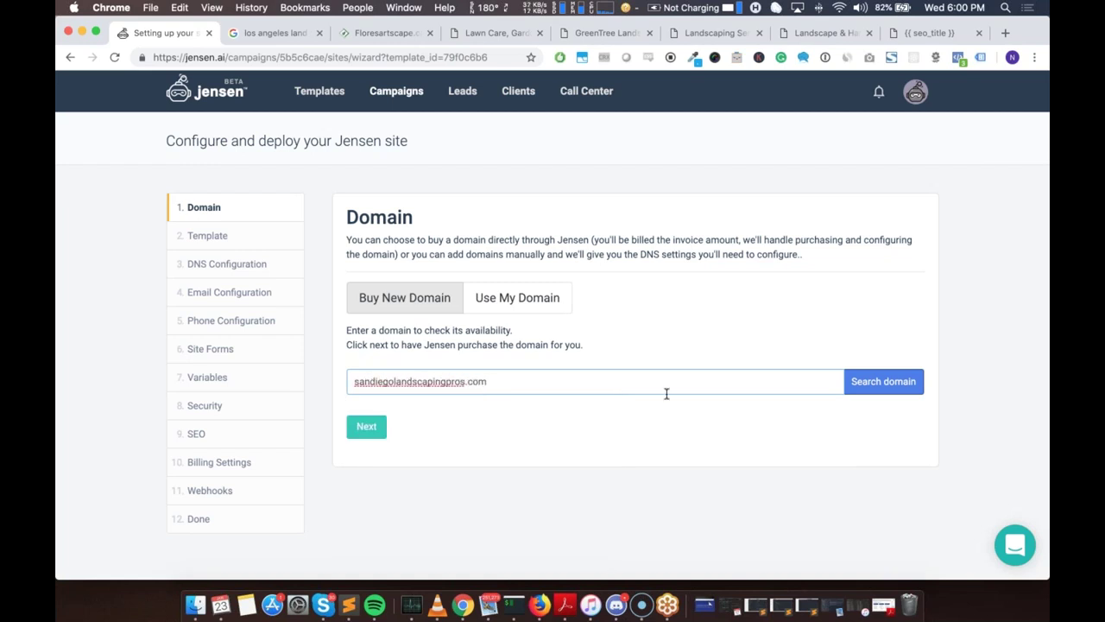
pyautogui.click(895, 383)
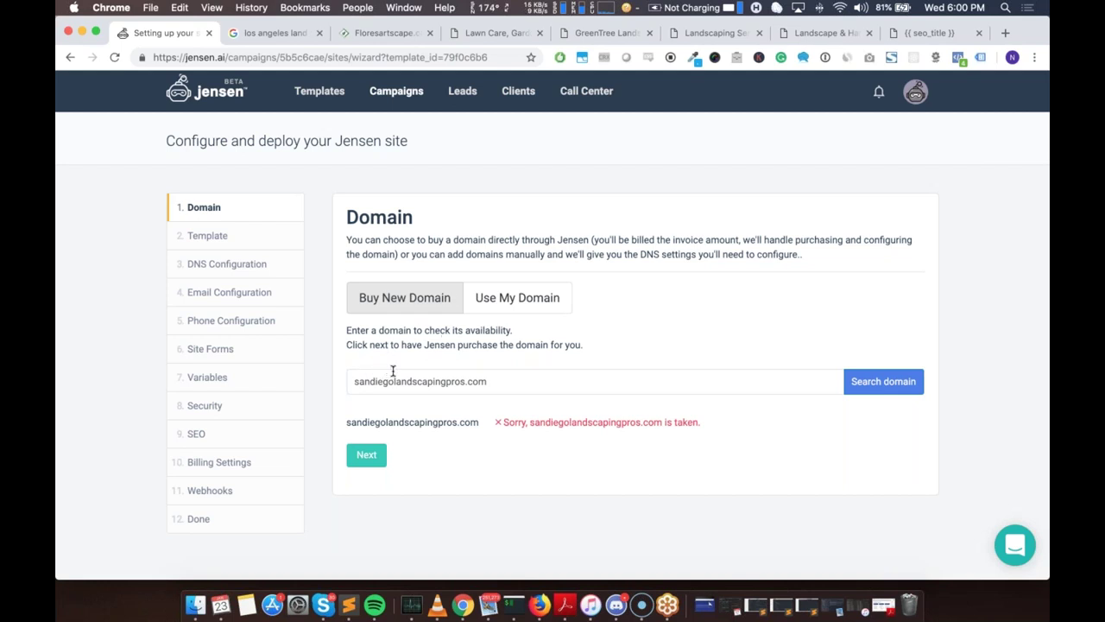
# Compare the Use My Domain and Buy New Domain options, ending on Buy New Domain.
pyautogui.click(519, 309)
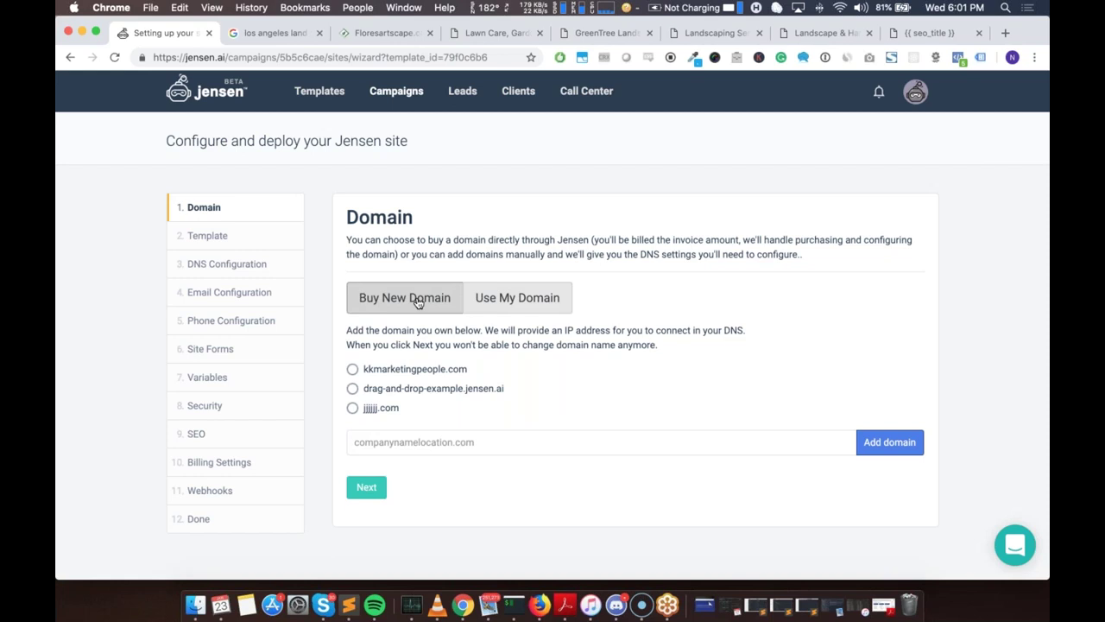
pyautogui.click(418, 301)
pyautogui.click(539, 302)
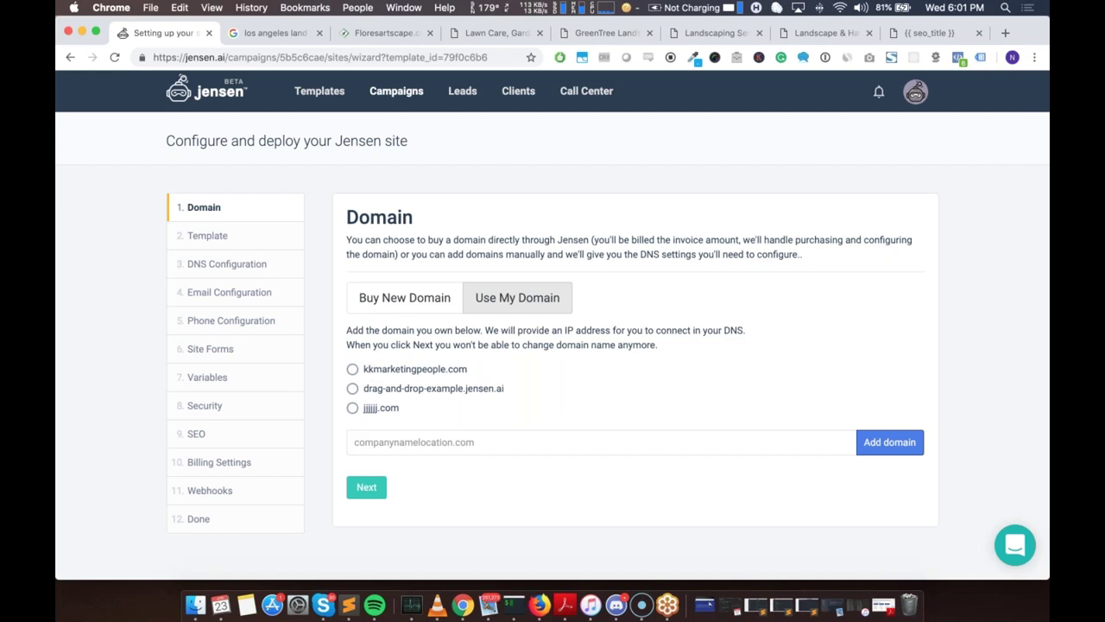
pyautogui.click(418, 299)
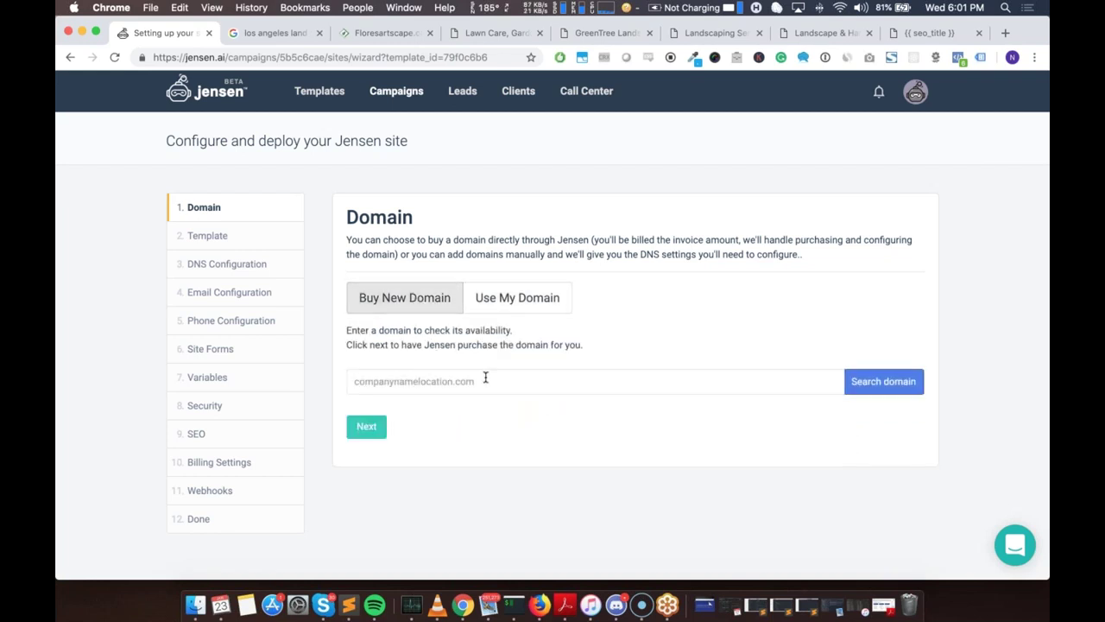
# Search for and purchase sdlandscapingpros.com, then advance to the Template step.
pyautogui.click(484, 380)
pyautogui.write('sd')
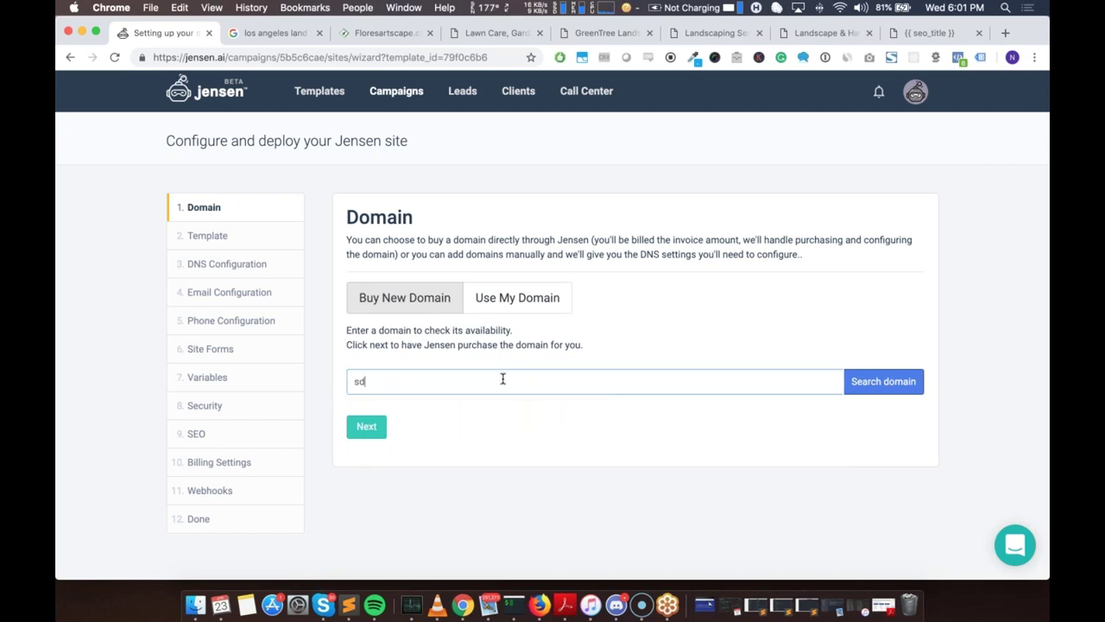
pyautogui.write('landscapingpros.com')
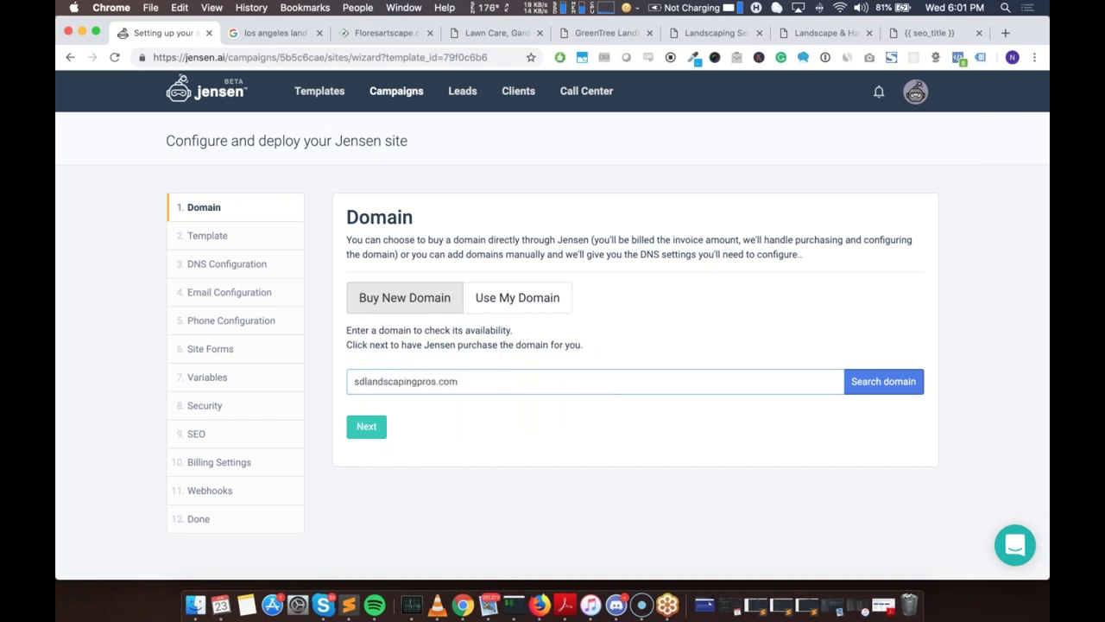
pyautogui.click(863, 381)
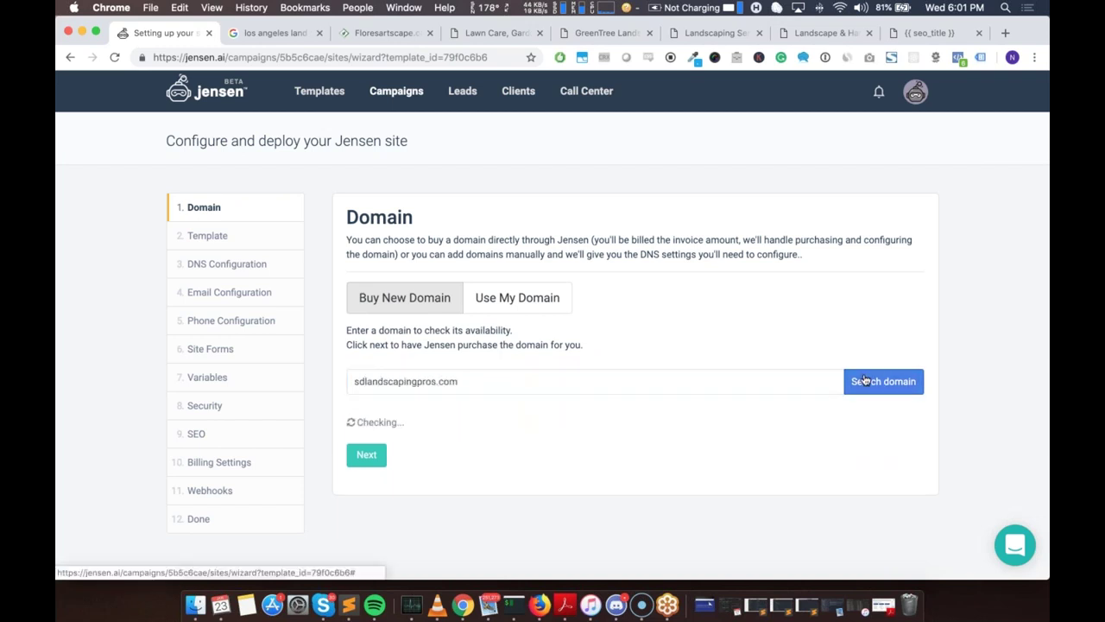
pyautogui.click(519, 453)
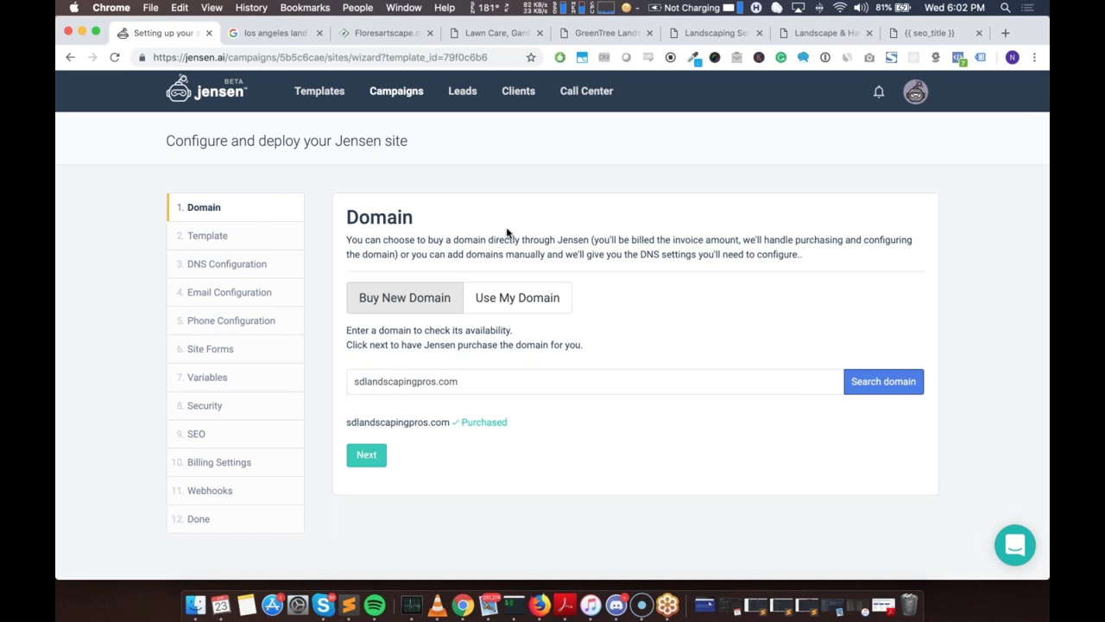
pyautogui.click(375, 454)
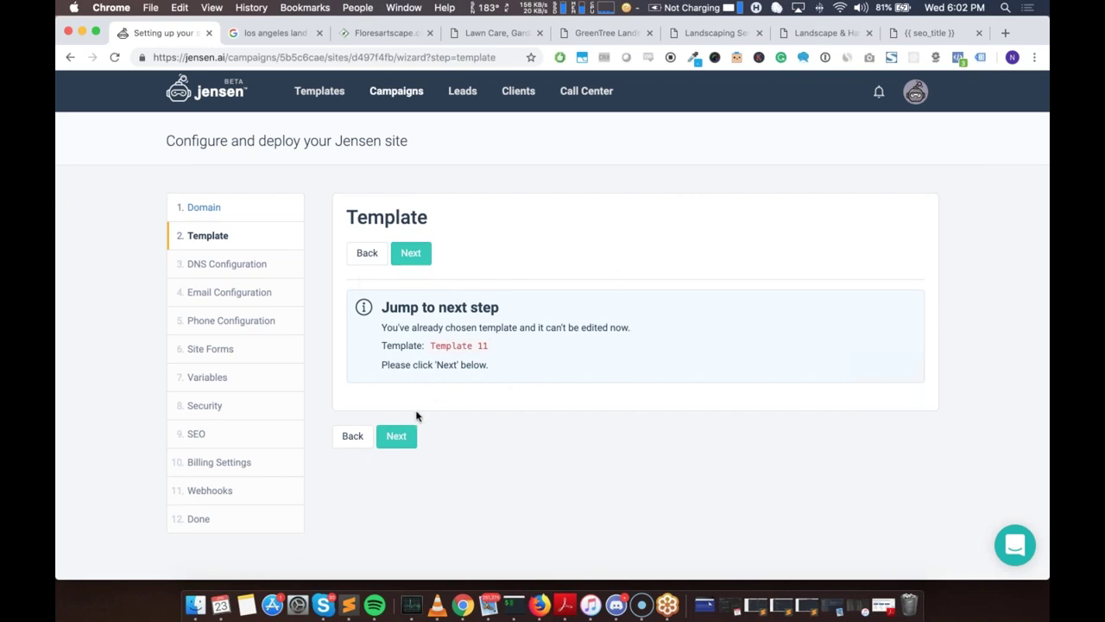
pyautogui.click(395, 438)
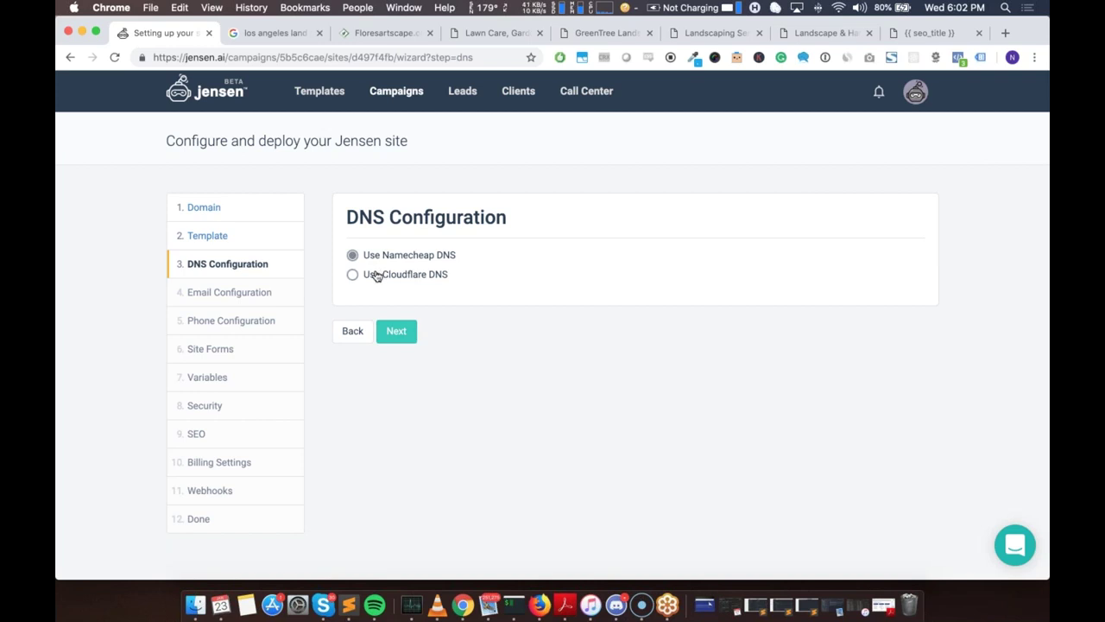
pyautogui.click(392, 340)
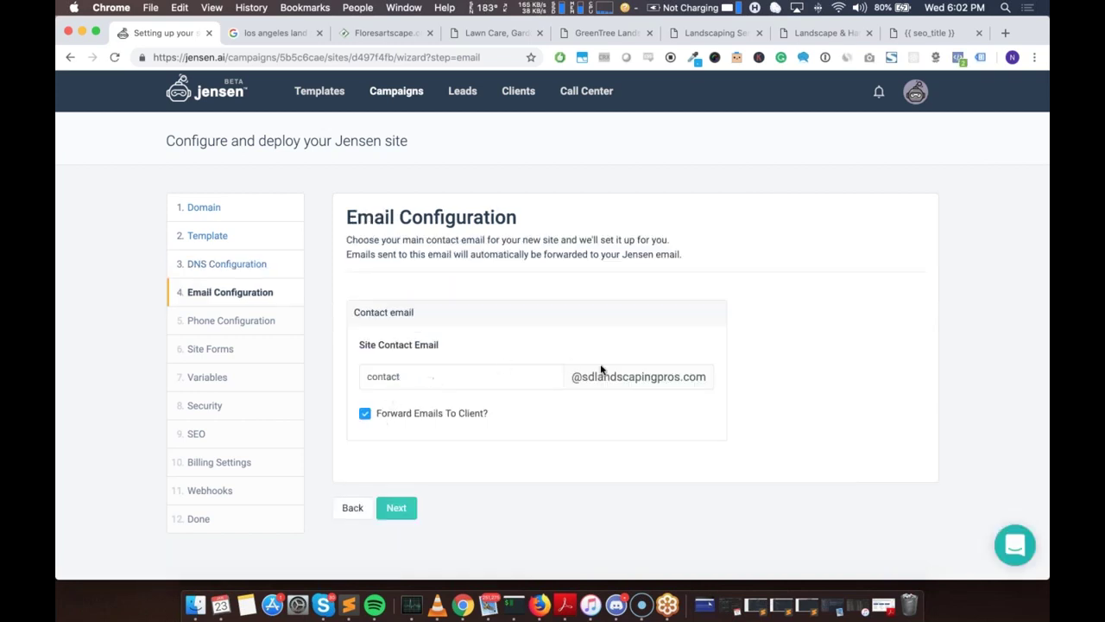
pyautogui.click(508, 375)
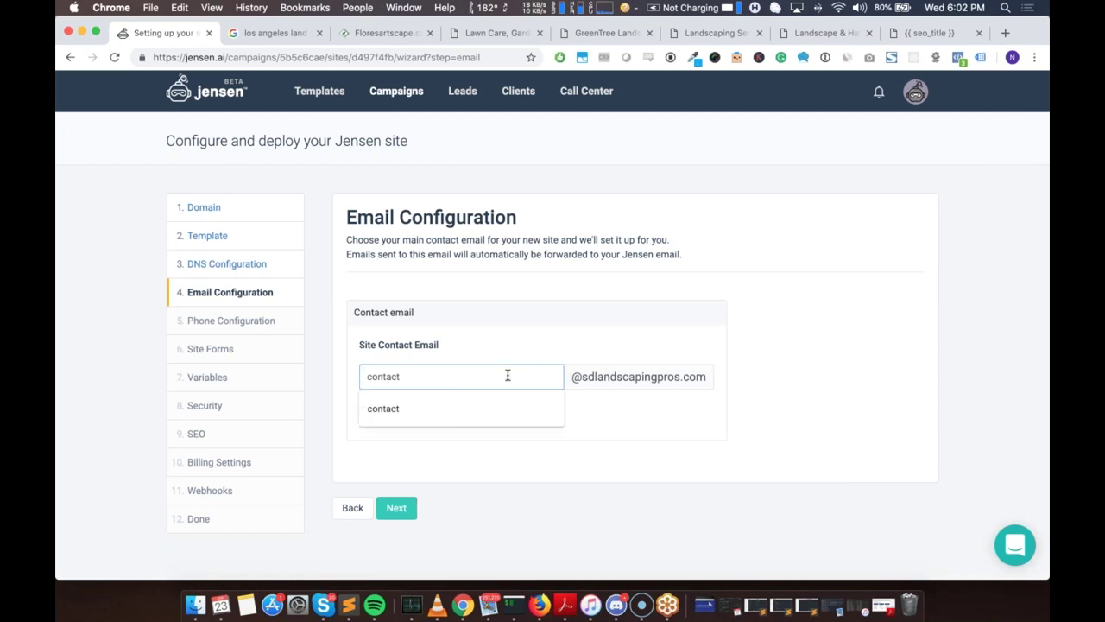
pyautogui.write('{{site_email}}')
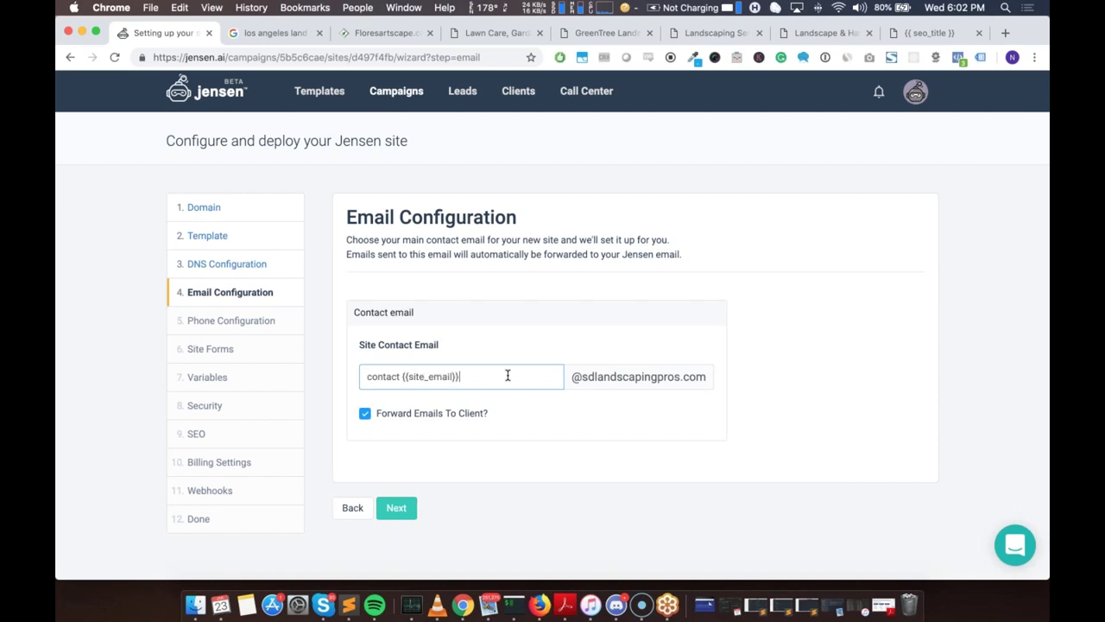
pyautogui.moveTo(403, 377); pyautogui.dragTo(472, 374)
pyautogui.press('BackSpace')
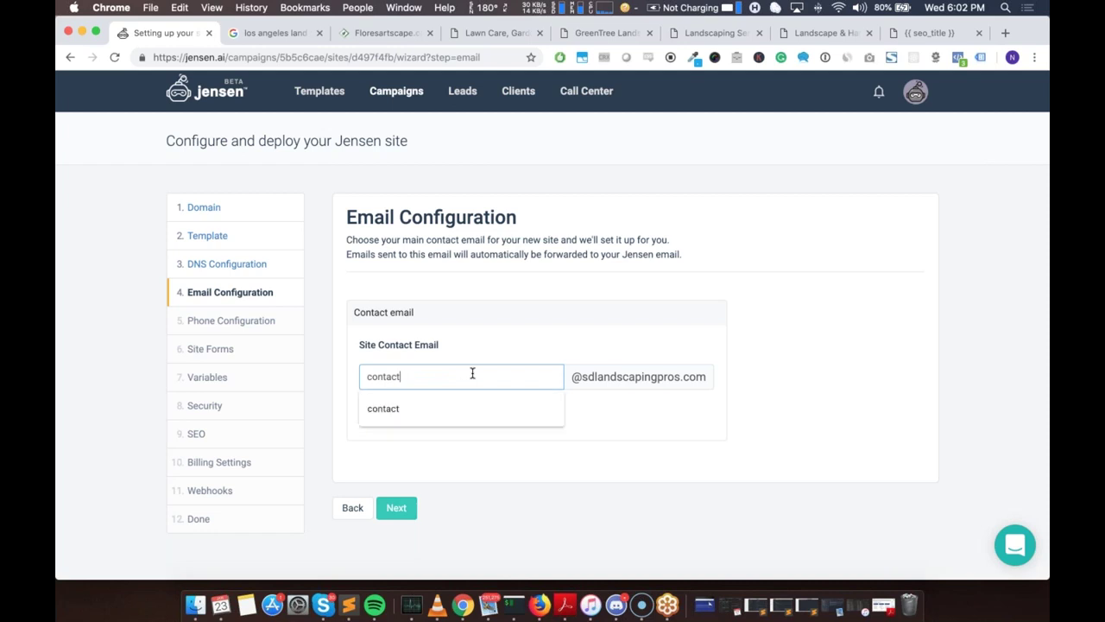
pyautogui.click(756, 397)
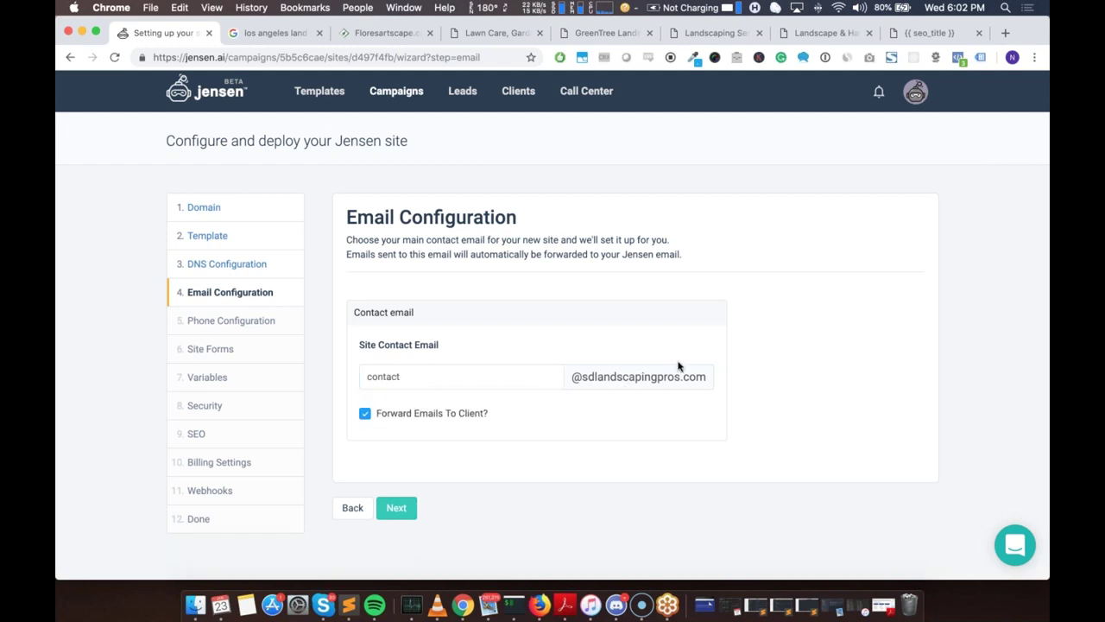
pyautogui.click(396, 509)
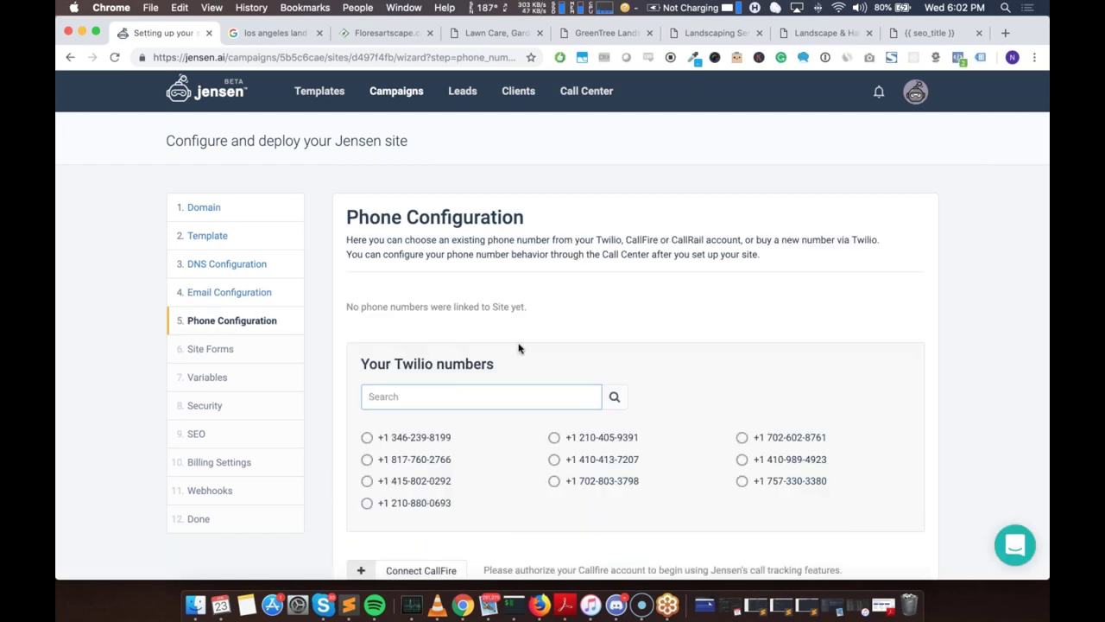
pyautogui.write('{{phone_number}}')
pyautogui.tripleClick(467, 400)
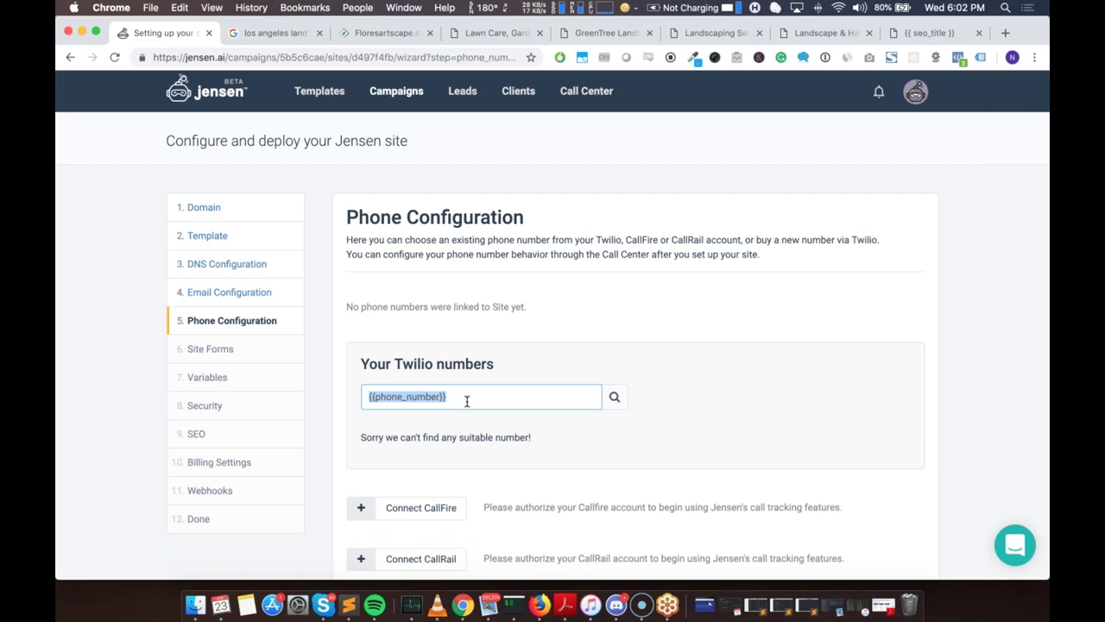
pyautogui.press('BackSpace')
pyautogui.scroll(-5, 432, 477)
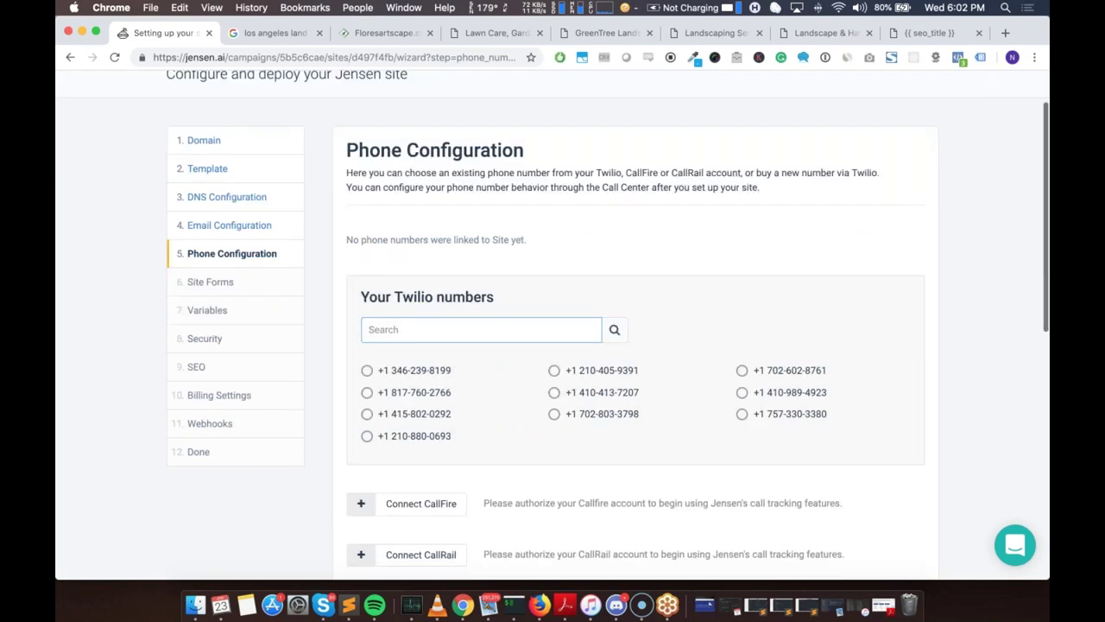
pyautogui.scroll(2, 443, 229)
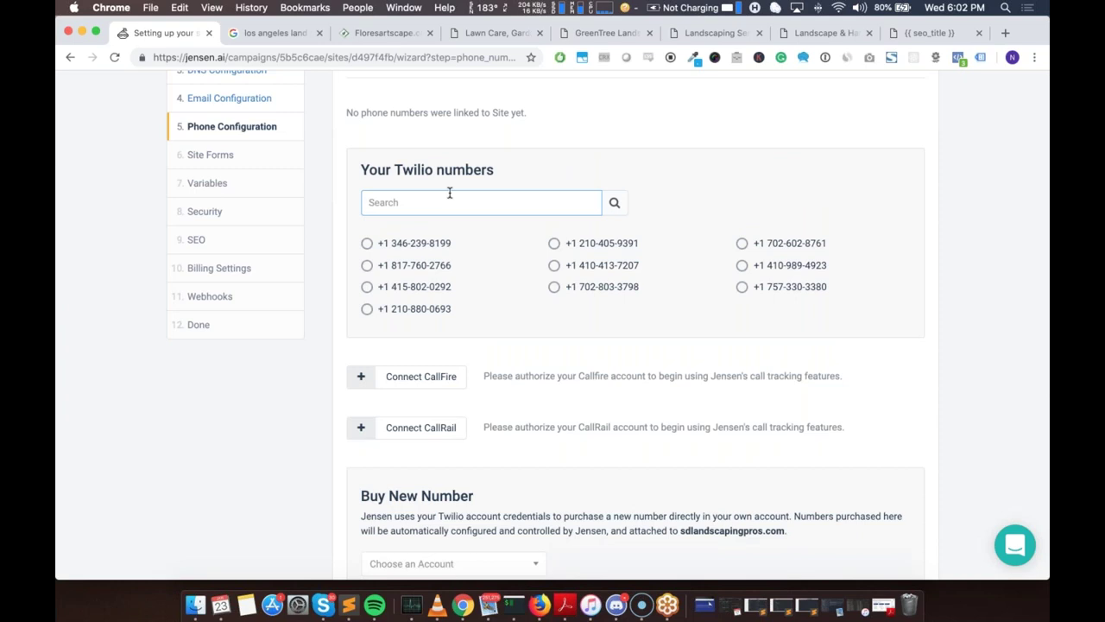
pyautogui.scroll(3, 449, 193)
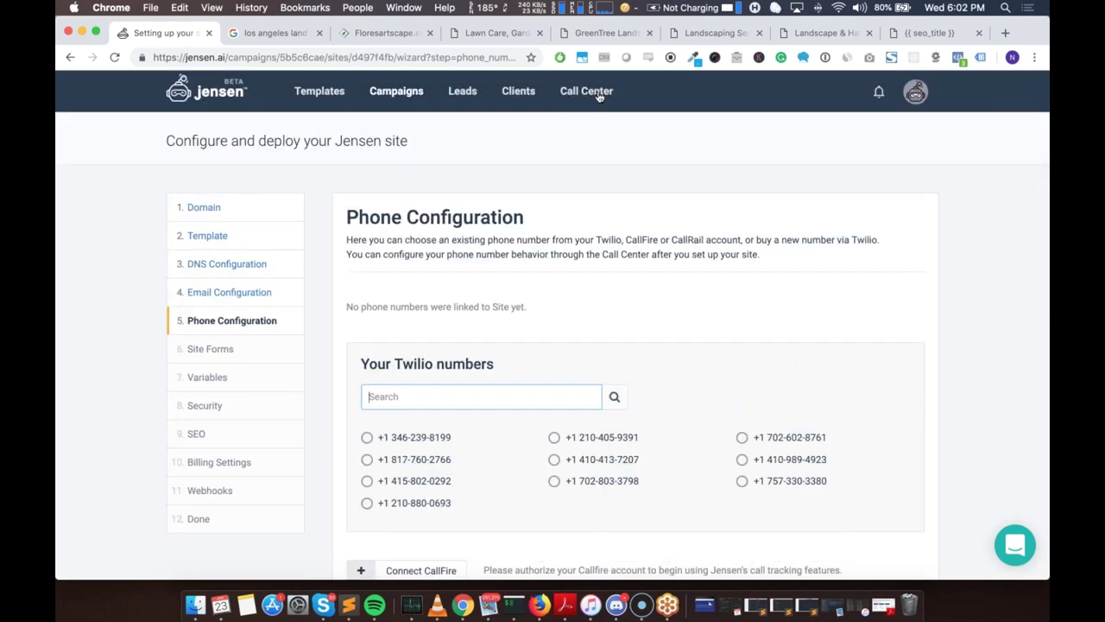
pyautogui.scroll(-1, 532, 203)
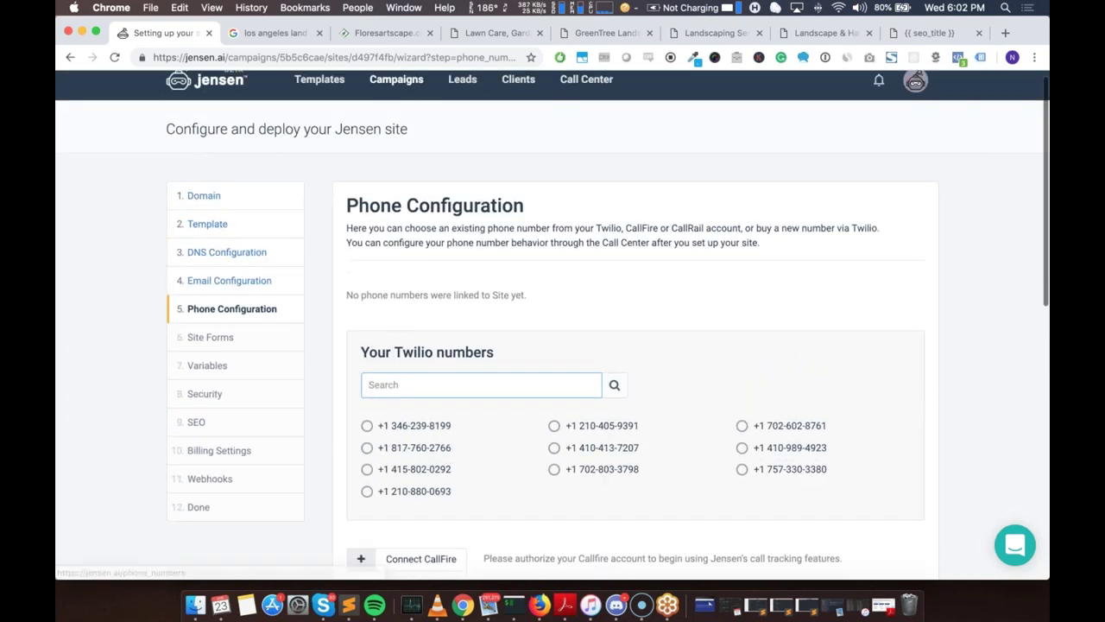
pyautogui.scroll(-3, 423, 411)
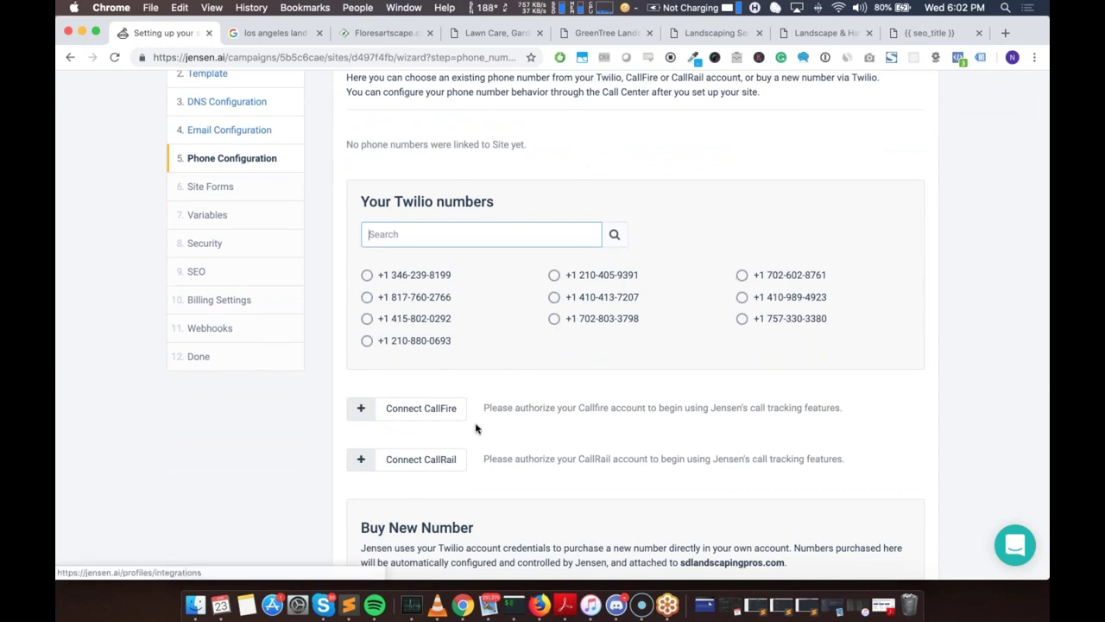
pyautogui.scroll(3, 475, 428)
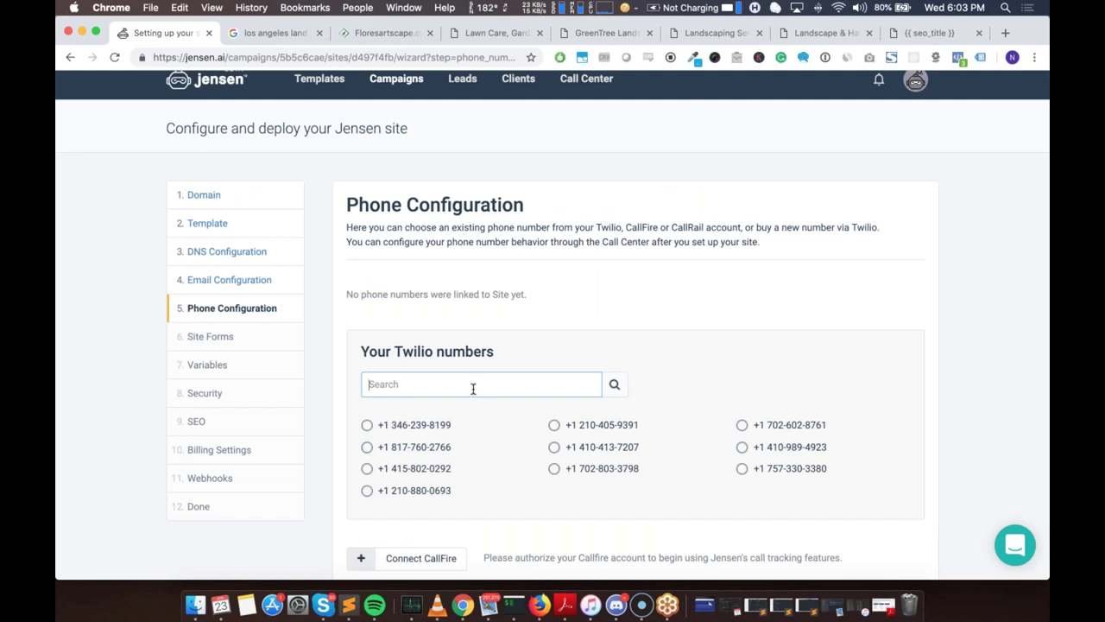
pyautogui.write('{{phone_number}}')
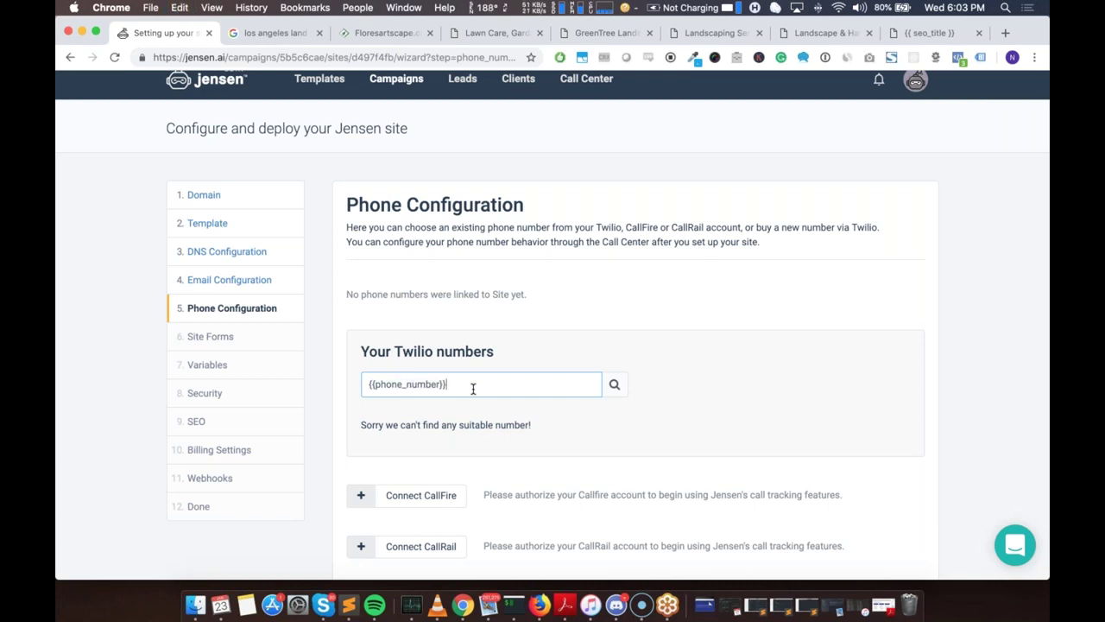
pyautogui.press('BackSpace')
pyautogui.press('BackSpace')
pyautogui.press('BackSpace')
pyautogui.press('BackSpace')
pyautogui.press('BackSpace')
pyautogui.press('BackSpace')
pyautogui.press('BackSpace')
pyautogui.press('BackSpace')
pyautogui.press('BackSpace')
pyautogui.press('BackSpace')
pyautogui.press('BackSpace')
pyautogui.press('BackSpace')
pyautogui.press('BackSpace')
pyautogui.press('BackSpace')
pyautogui.press('BackSpace')
pyautogui.press('BackSpace')
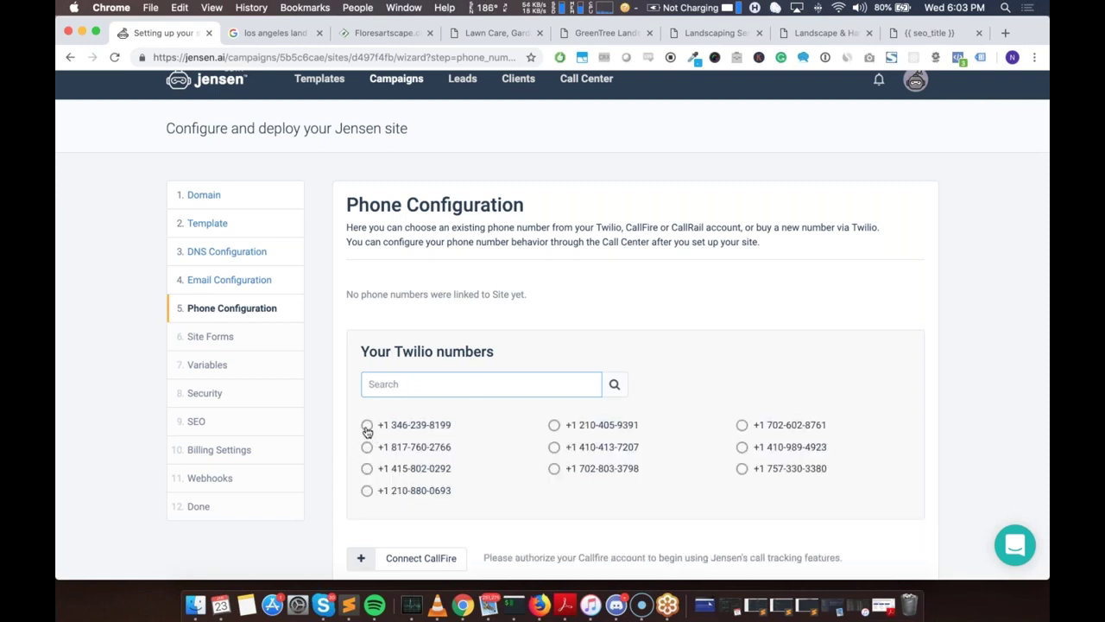
# Select the first Twilio number to link to the site.
pyautogui.scroll(-1, 375, 440)
pyautogui.click(367, 410)
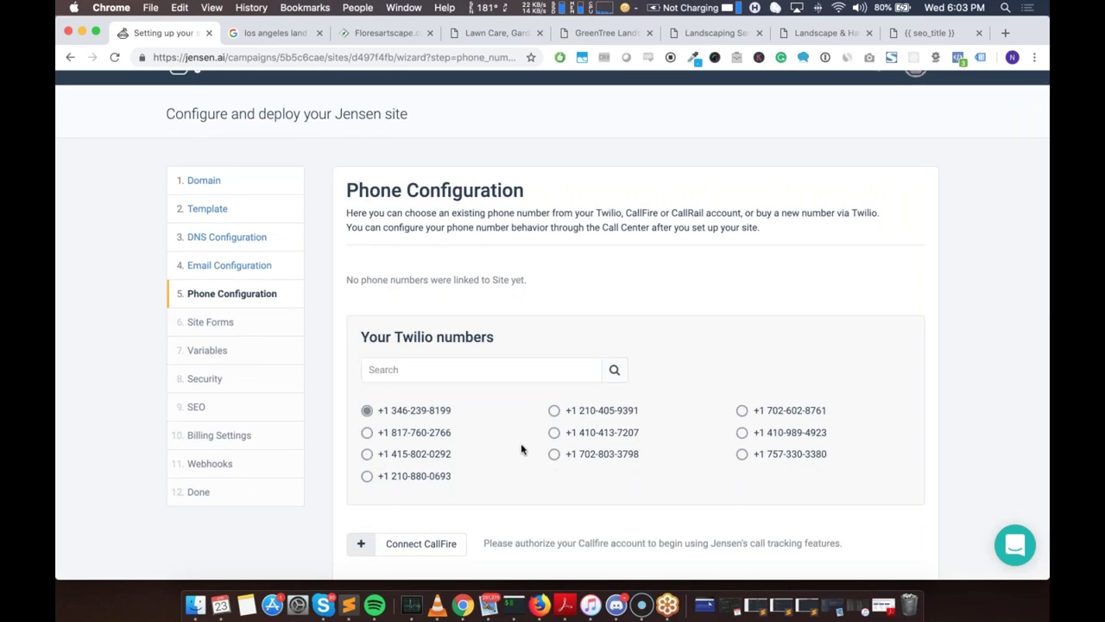
pyautogui.scroll(-5, 472, 448)
pyautogui.scroll(-2, 471, 449)
pyautogui.scroll(2, 471, 446)
pyautogui.scroll(-3, 506, 278)
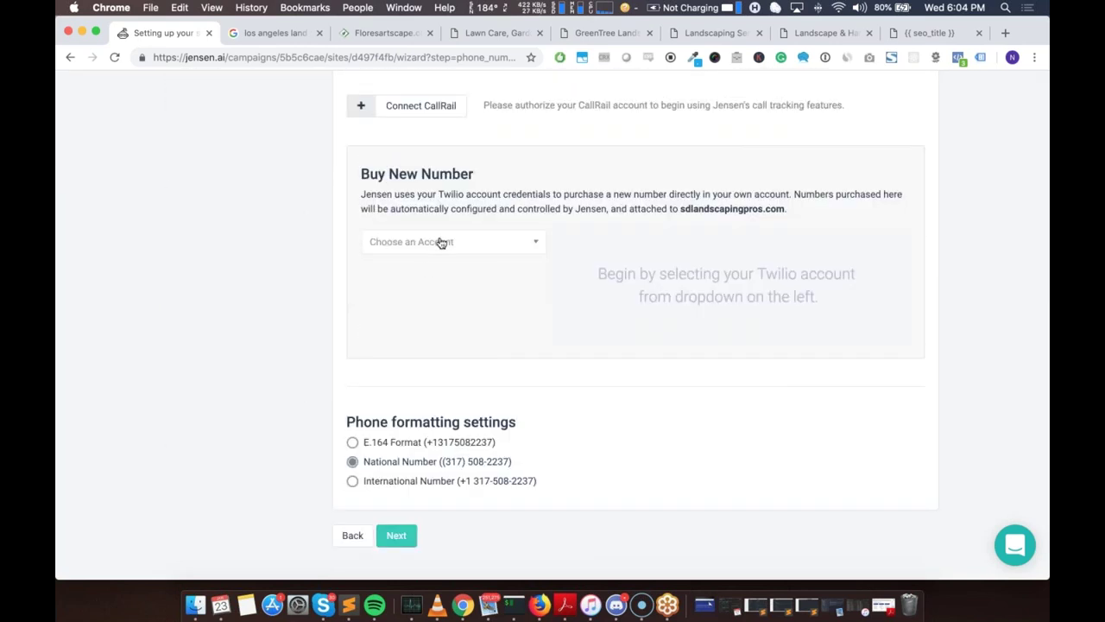
pyautogui.scroll(-1, 441, 243)
pyautogui.scroll(-3, 441, 243)
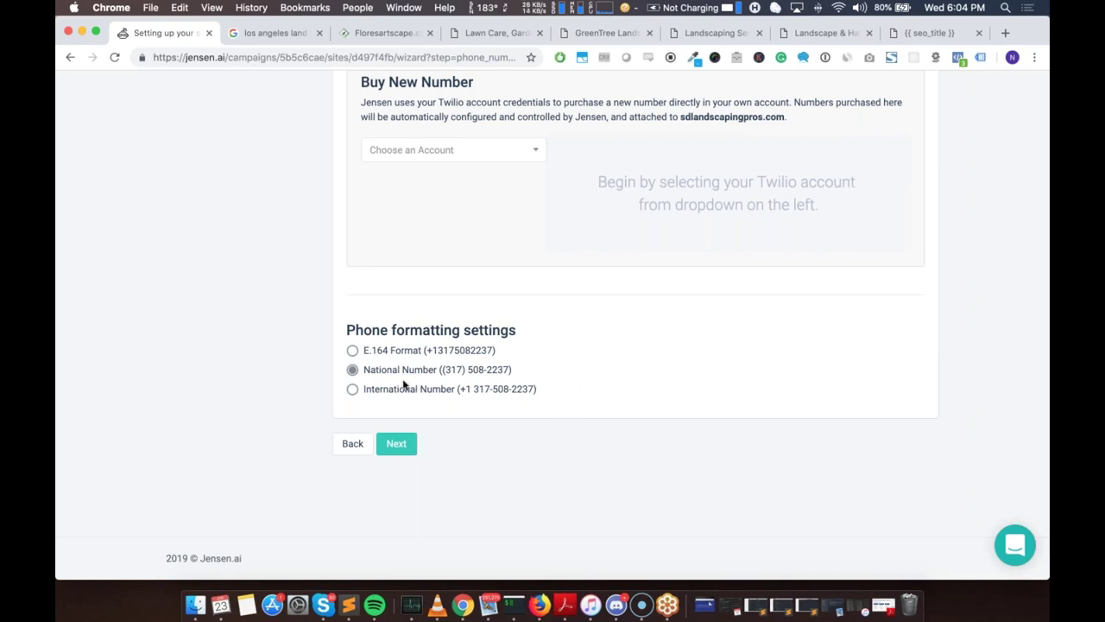
# Try International and E.164 phone formatting, settle on National Number, and continue to Site Forms.
pyautogui.click(353, 391)
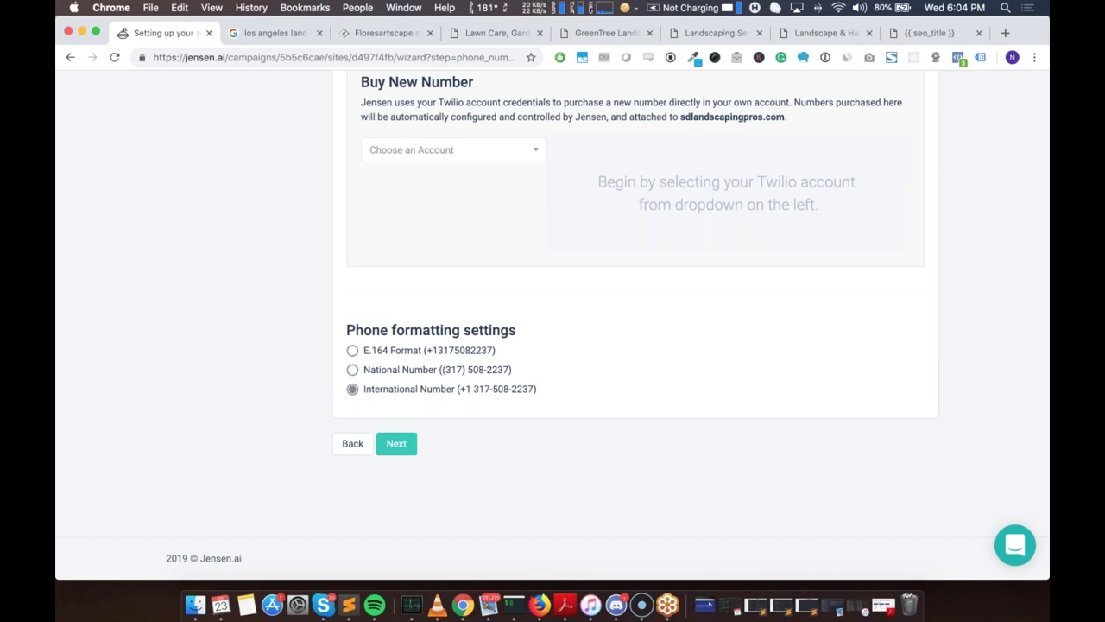
pyautogui.click(352, 350)
pyautogui.click(351, 370)
pyautogui.click(353, 352)
pyautogui.click(353, 371)
pyautogui.click(397, 444)
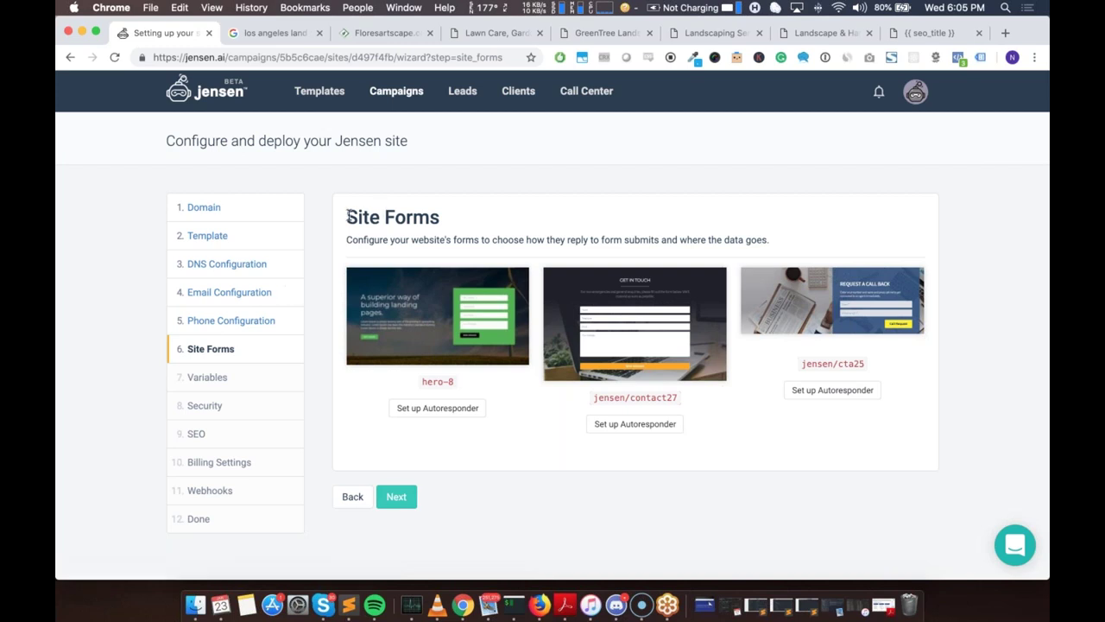
pyautogui.moveTo(366, 214); pyautogui.dragTo(444, 227)
pyautogui.click(446, 228)
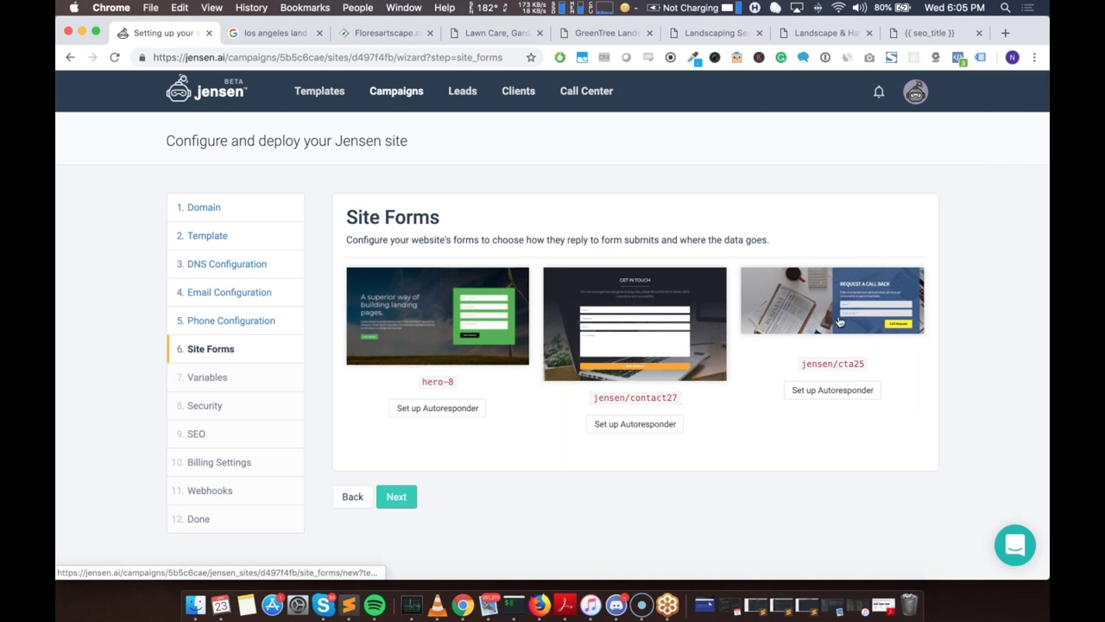
pyautogui.click(437, 413)
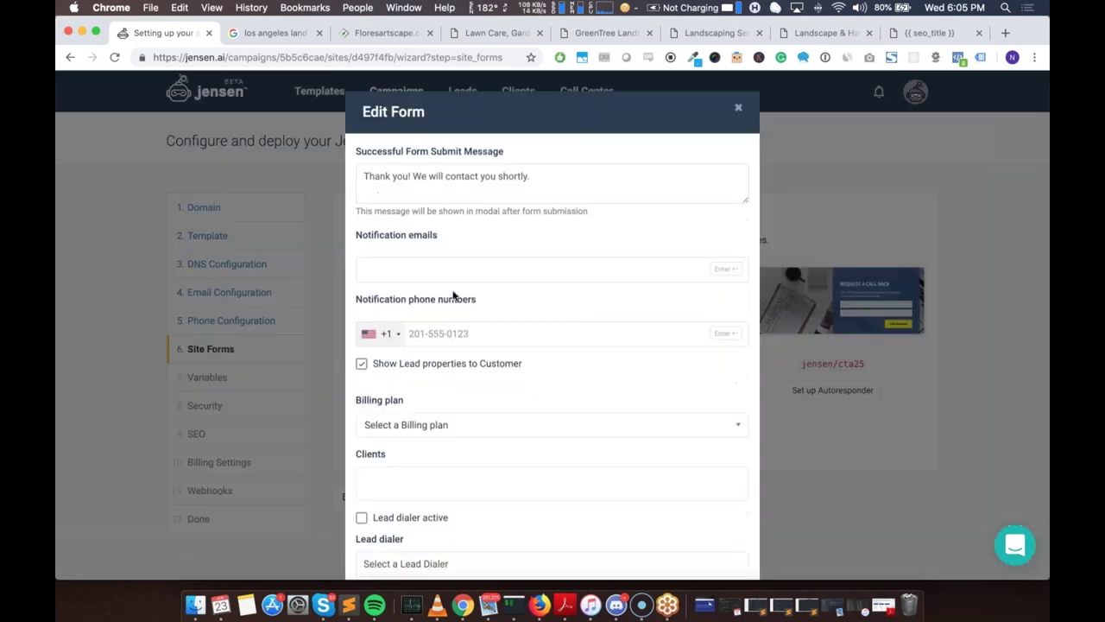
pyautogui.scroll(-3, 453, 295)
pyautogui.scroll(3, 452, 295)
pyautogui.scroll(-1, 553, 181)
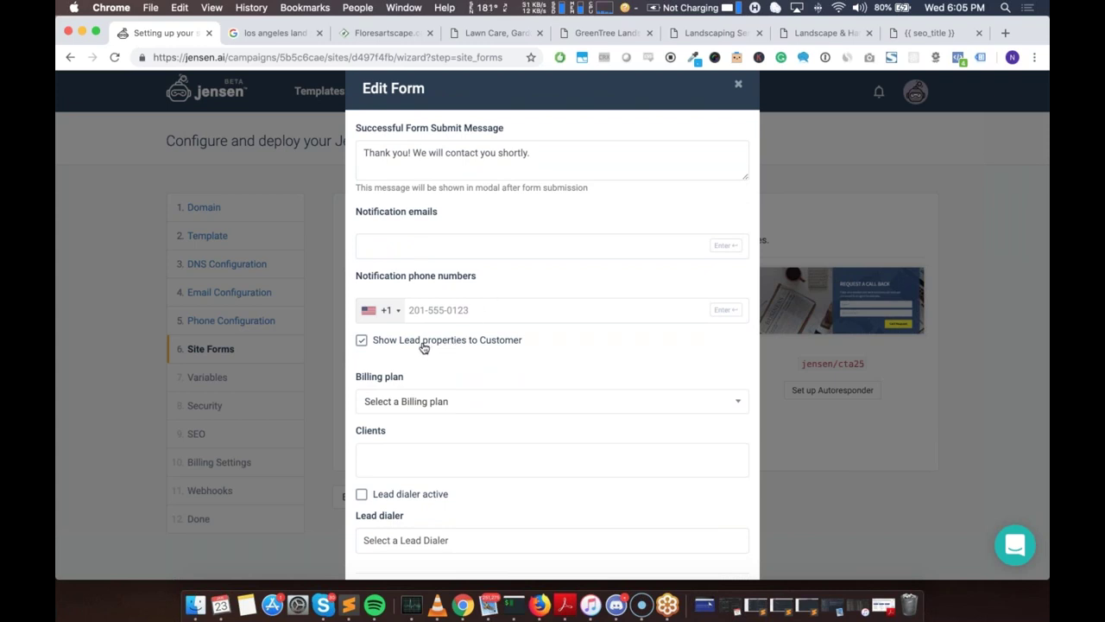
pyautogui.click(375, 341)
pyautogui.click(411, 340)
pyautogui.scroll(-3, 457, 302)
pyautogui.click(484, 273)
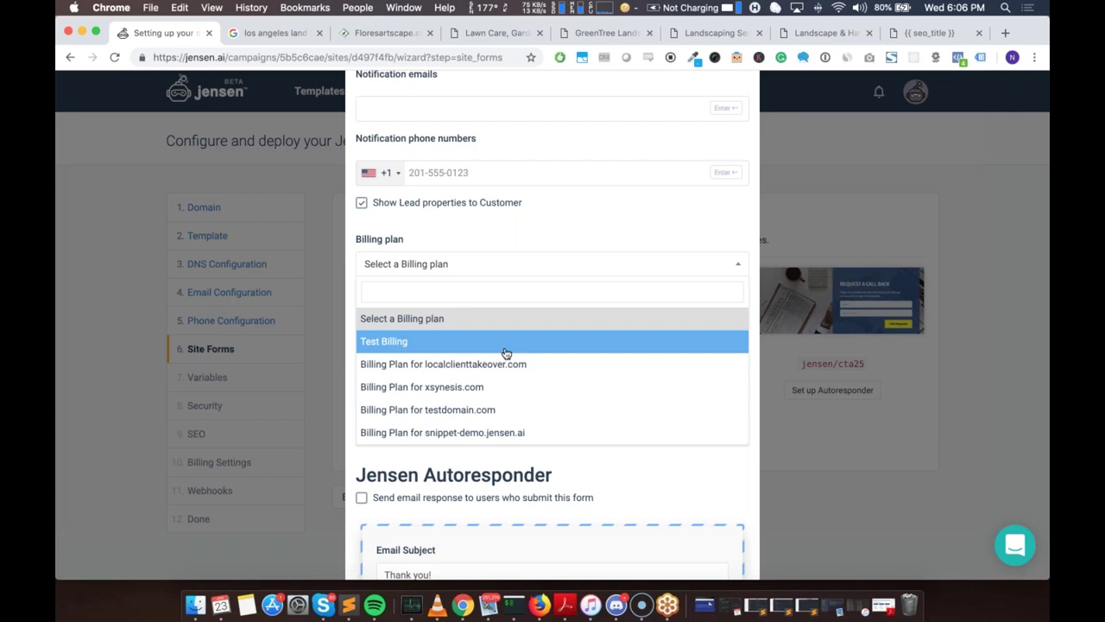
pyautogui.click(653, 480)
pyautogui.scroll(-5, 653, 476)
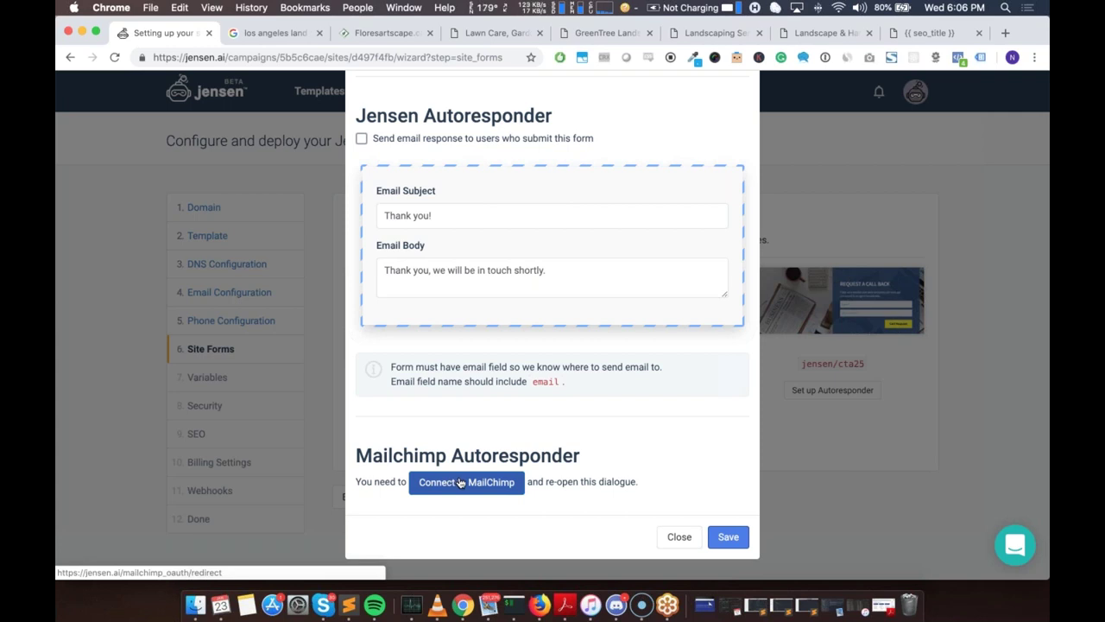
pyautogui.click(681, 536)
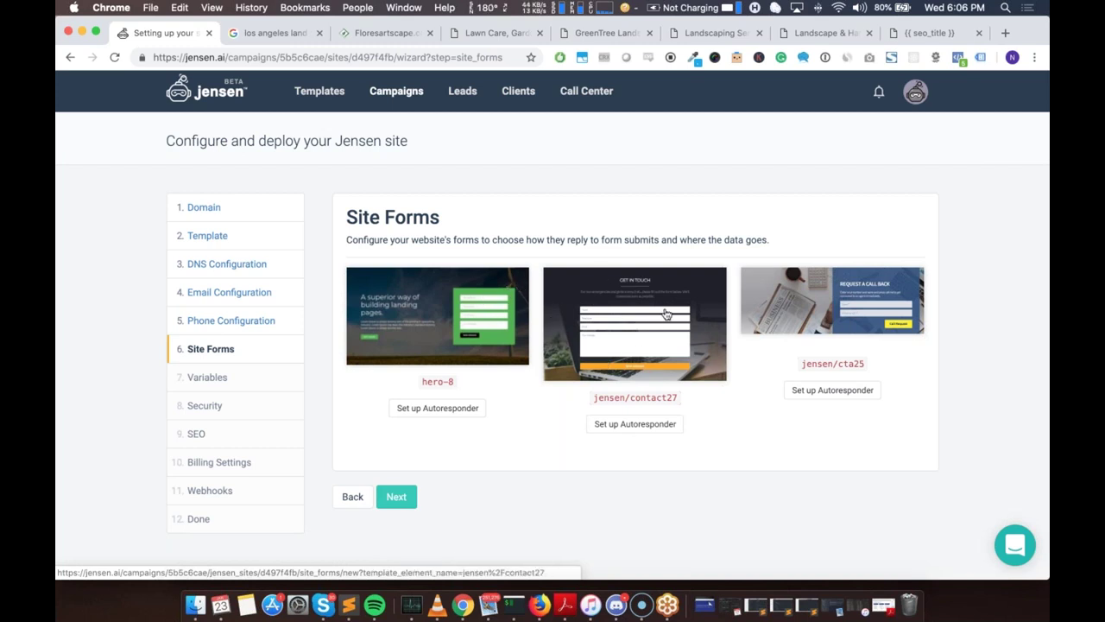
# Highlight the jensen/contact27 and jensen/cta25 form names to inspect them.
pyautogui.moveTo(595, 397); pyautogui.dragTo(688, 399)
pyautogui.click(687, 399)
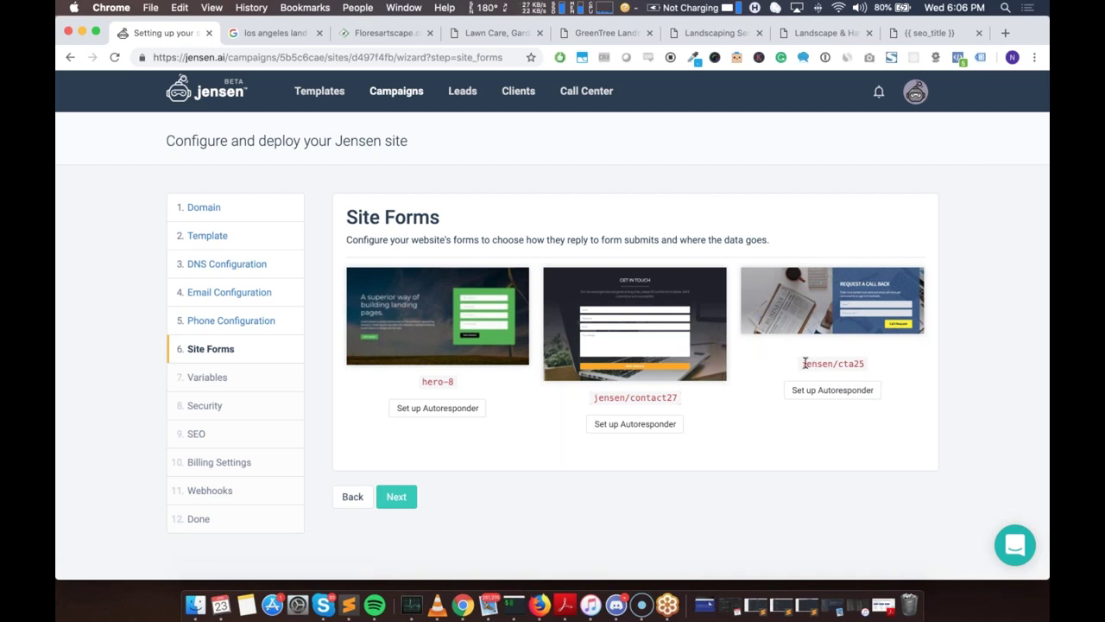
pyautogui.moveTo(800, 364); pyautogui.dragTo(844, 373)
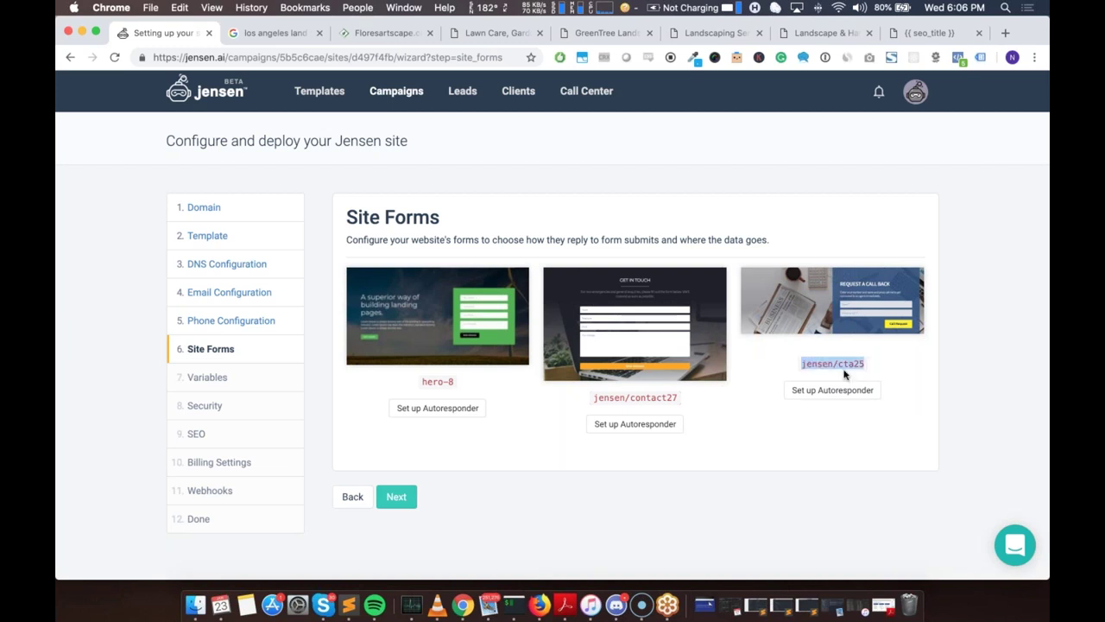
pyautogui.doubleClick(813, 364)
pyautogui.doubleClick(854, 366)
pyautogui.tripleClick(854, 365)
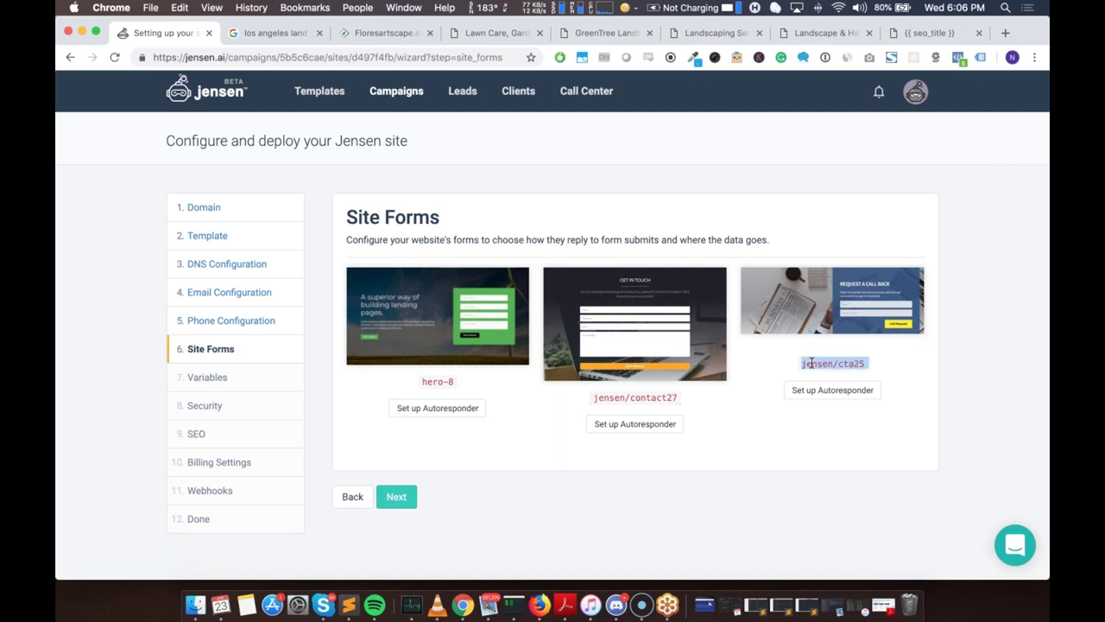
pyautogui.click(858, 365)
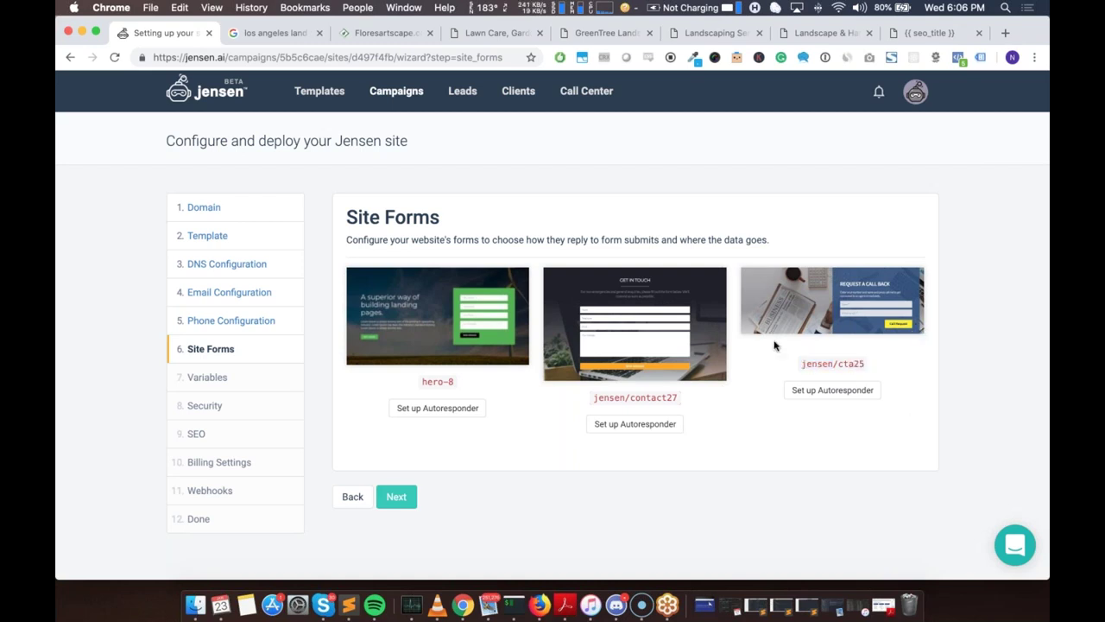
# Open and close the jensen/cta25 autoresponder settings, then proceed to Variables.
pyautogui.click(859, 391)
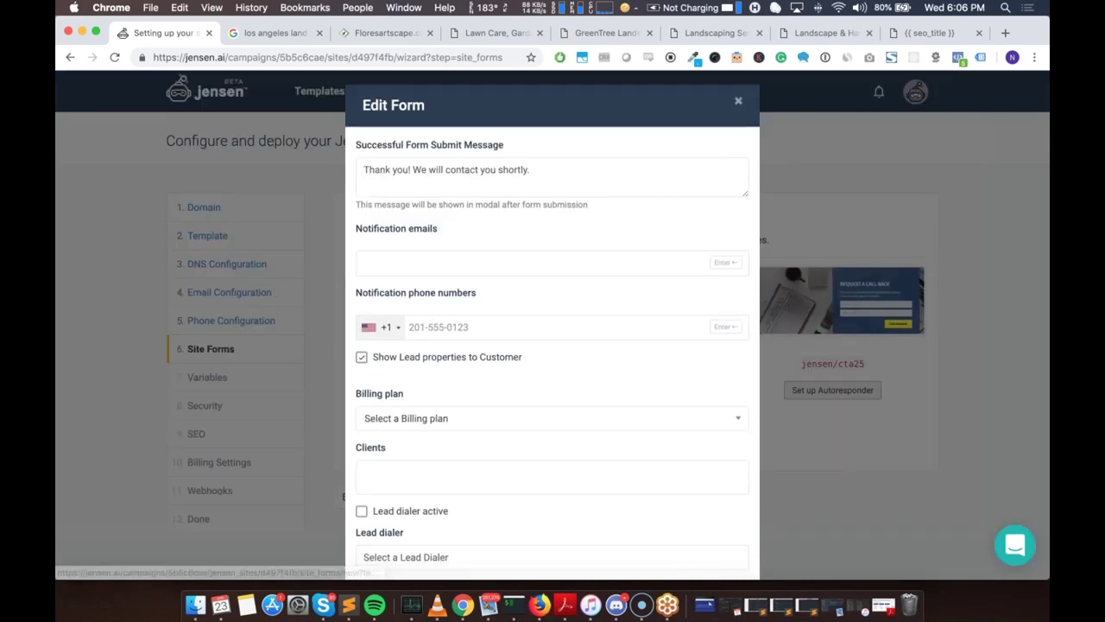
pyautogui.click(738, 109)
pyautogui.click(396, 496)
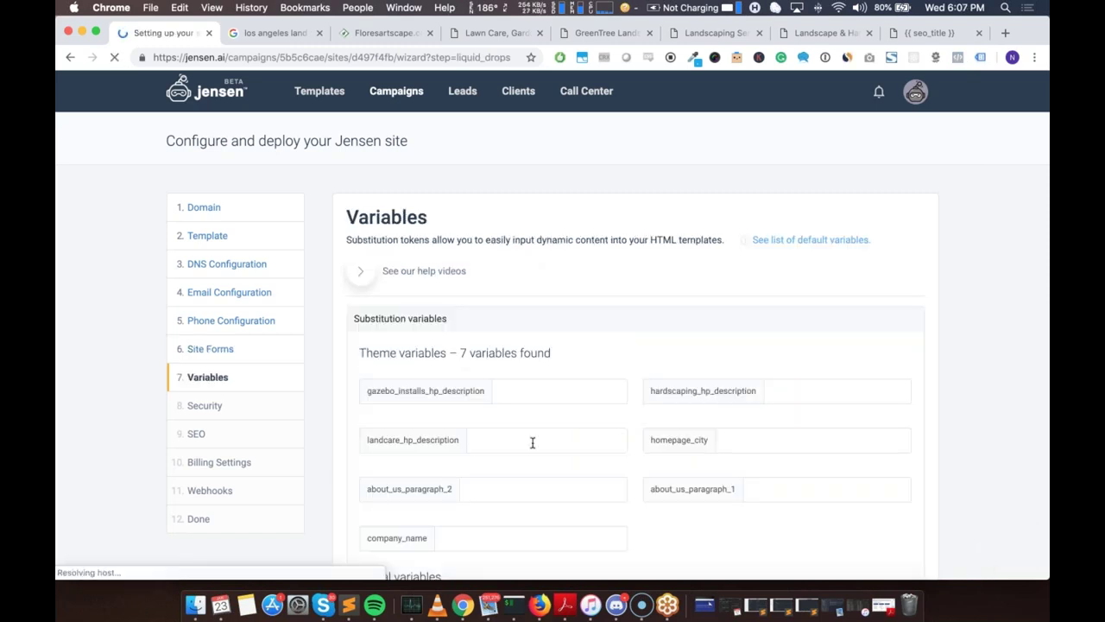
# Review the theme variable names such as homepage_city and about_us_paragraph_1.
pyautogui.scroll(-2, 533, 442)
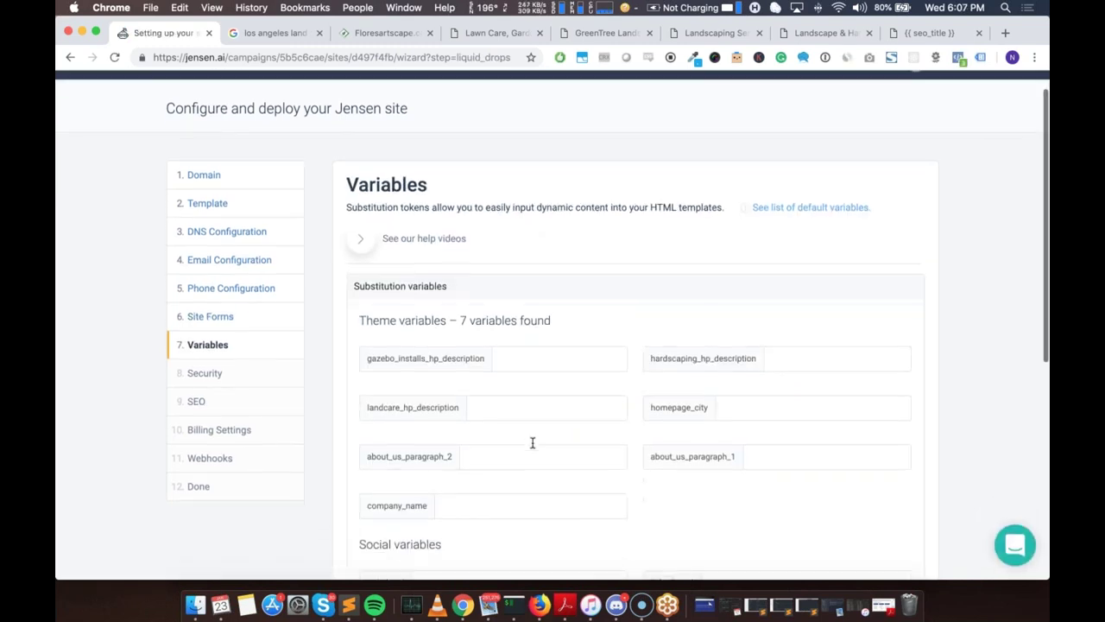
pyautogui.scroll(-1, 533, 442)
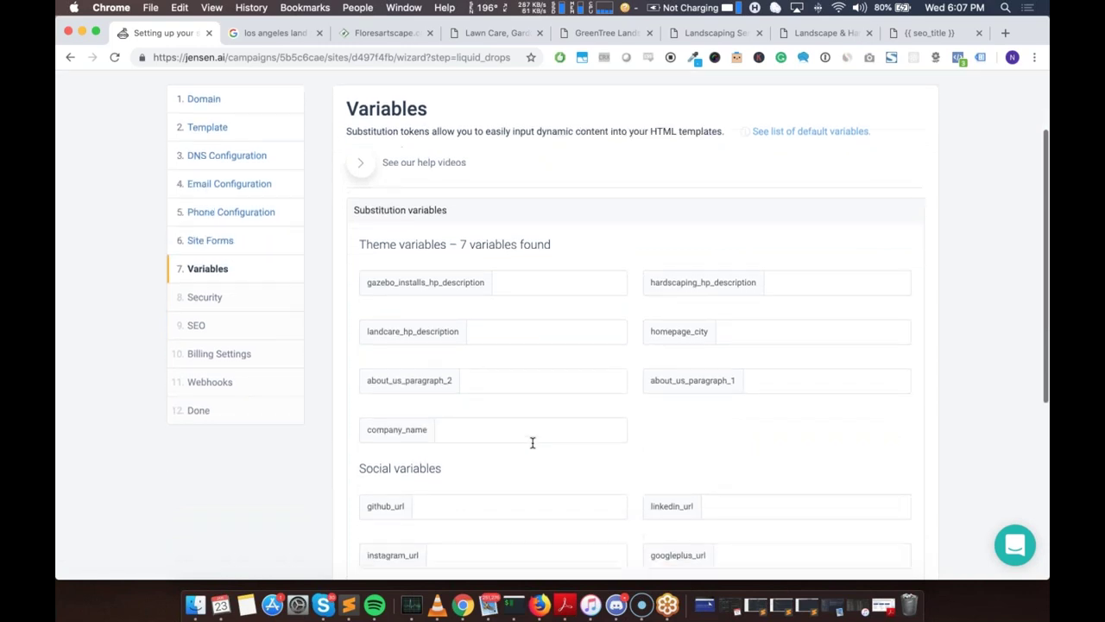
pyautogui.scroll(-1, 532, 442)
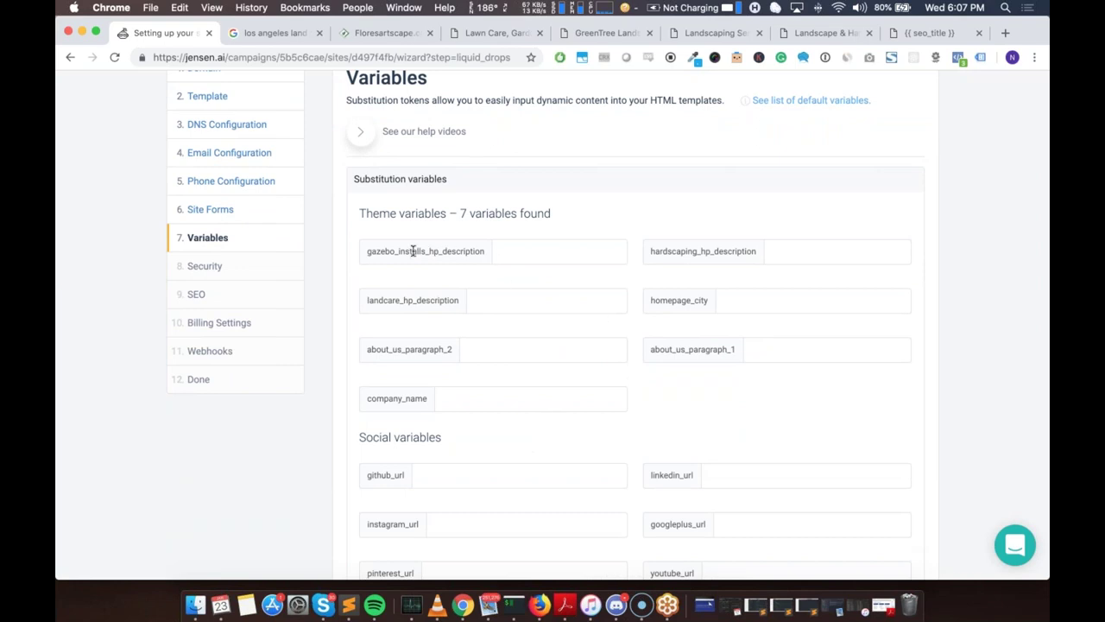
pyautogui.moveTo(374, 251); pyautogui.dragTo(457, 251)
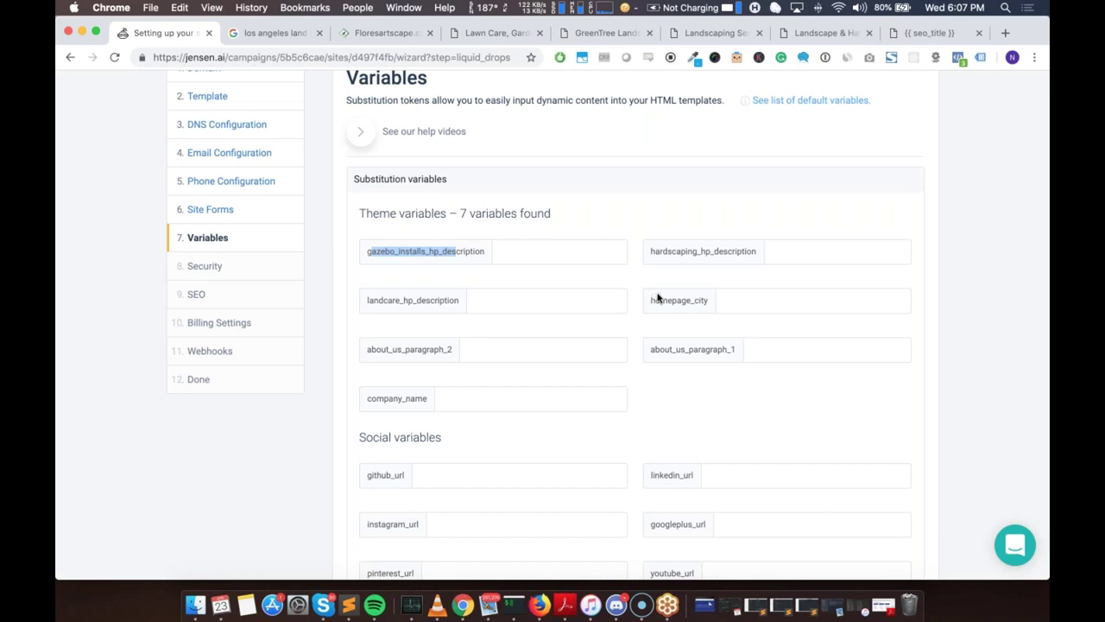
pyautogui.doubleClick(656, 299)
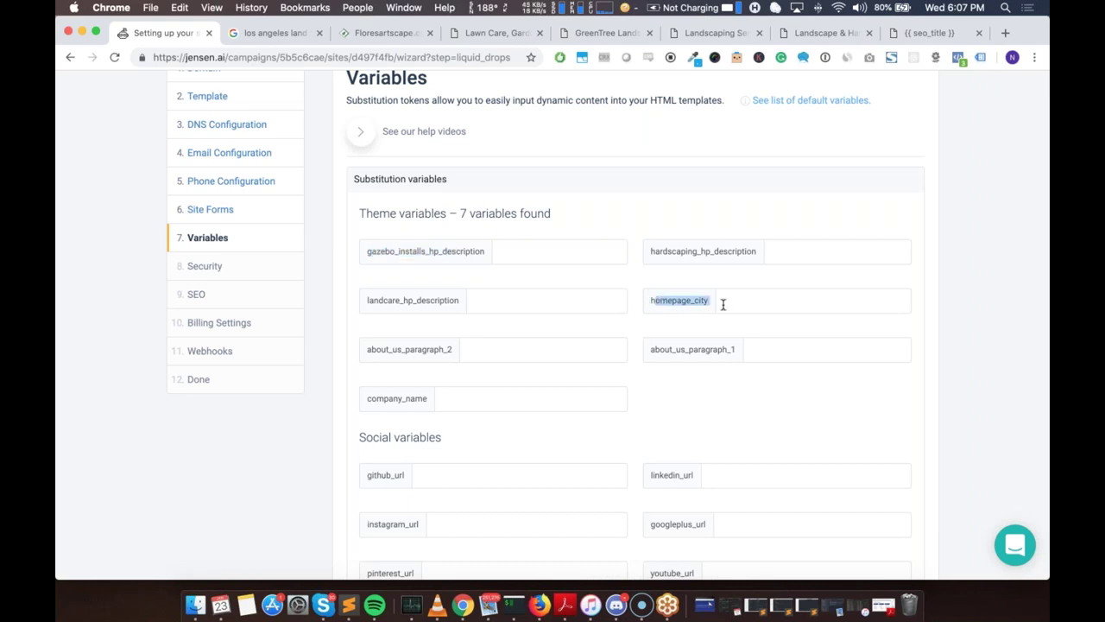
pyautogui.click(656, 350)
pyautogui.moveTo(656, 349); pyautogui.dragTo(736, 354)
pyautogui.click(737, 354)
# Enter 'SD Landscapers', 'Get Your Beautiful Gazebo Installed' and 'Hardscaping Services For You' as variable values.
pyautogui.click(452, 401)
pyautogui.write('SD Landscapers')
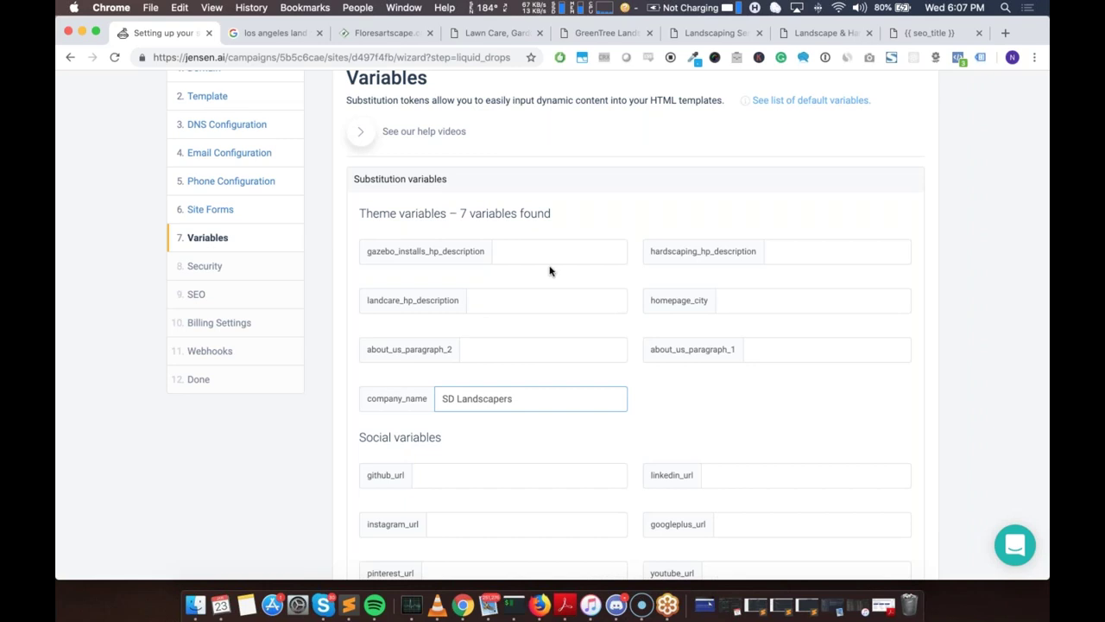
pyautogui.click(566, 251)
pyautogui.write('Get Your Beautiful ')
pyautogui.write('Gazebo Installed')
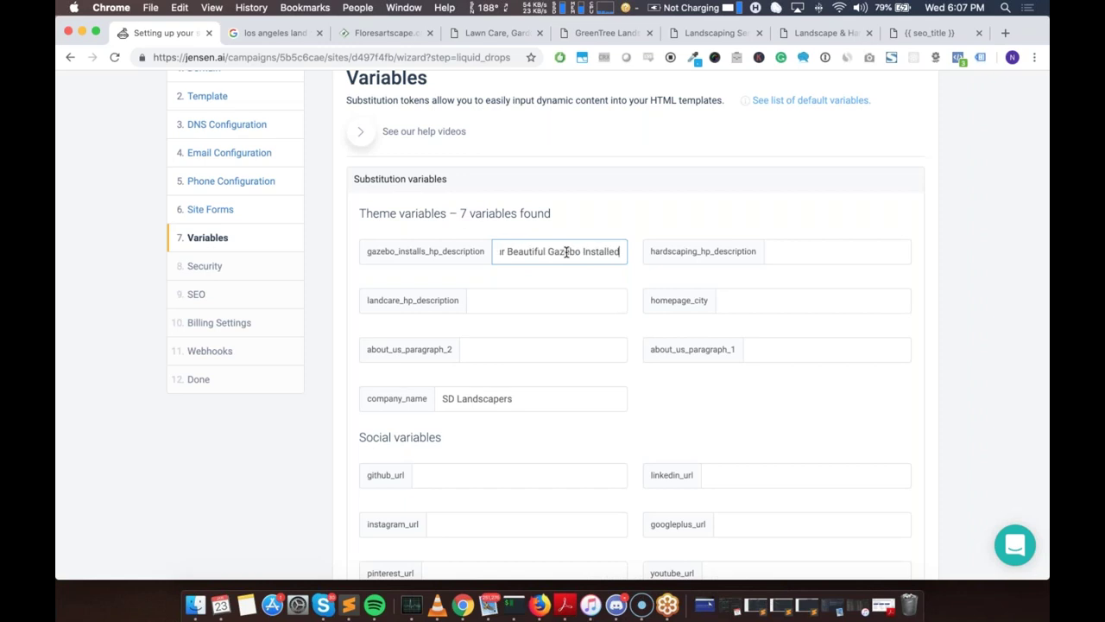
pyautogui.click(803, 251)
pyautogui.write('H')
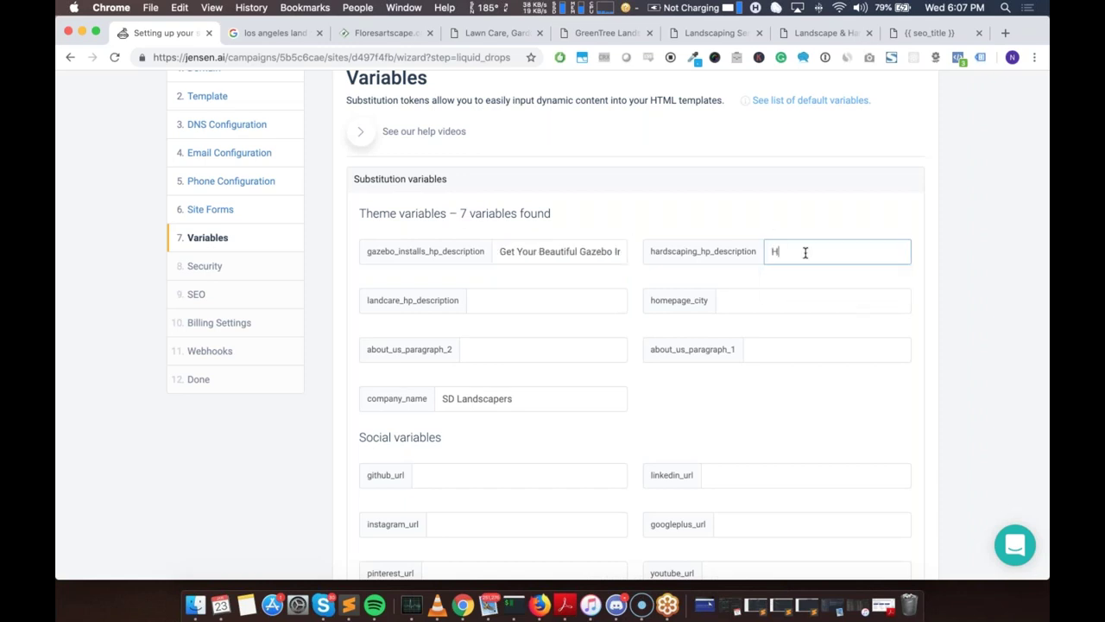
pyautogui.write('ardscaping Services For You')
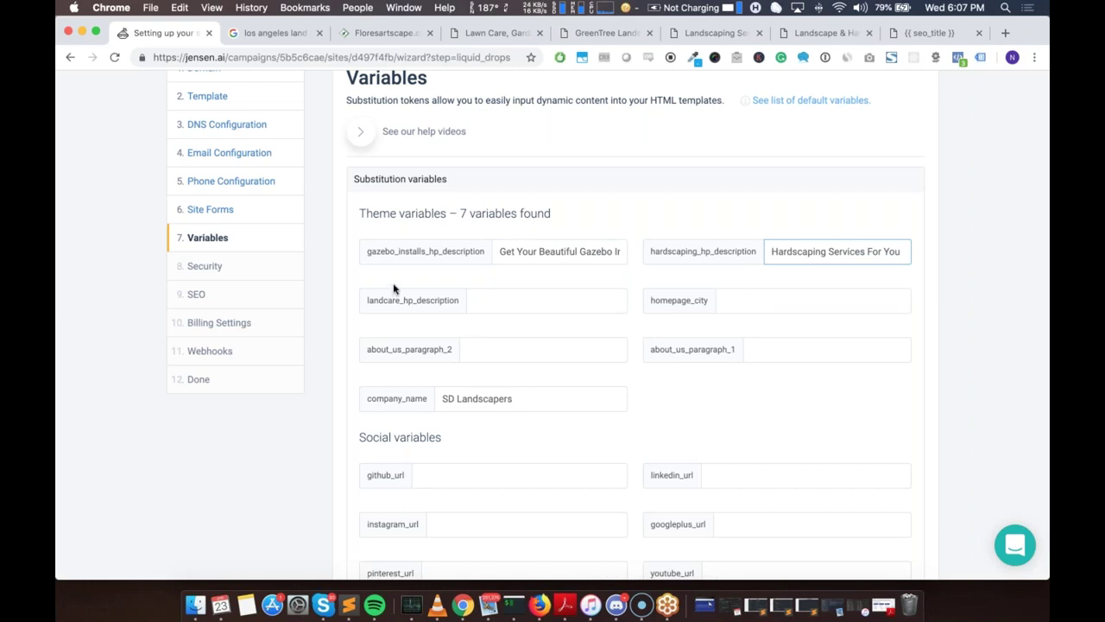
# Continue past Variables and past Security with Recaptcha left disabled.
pyautogui.scroll(2, 394, 290)
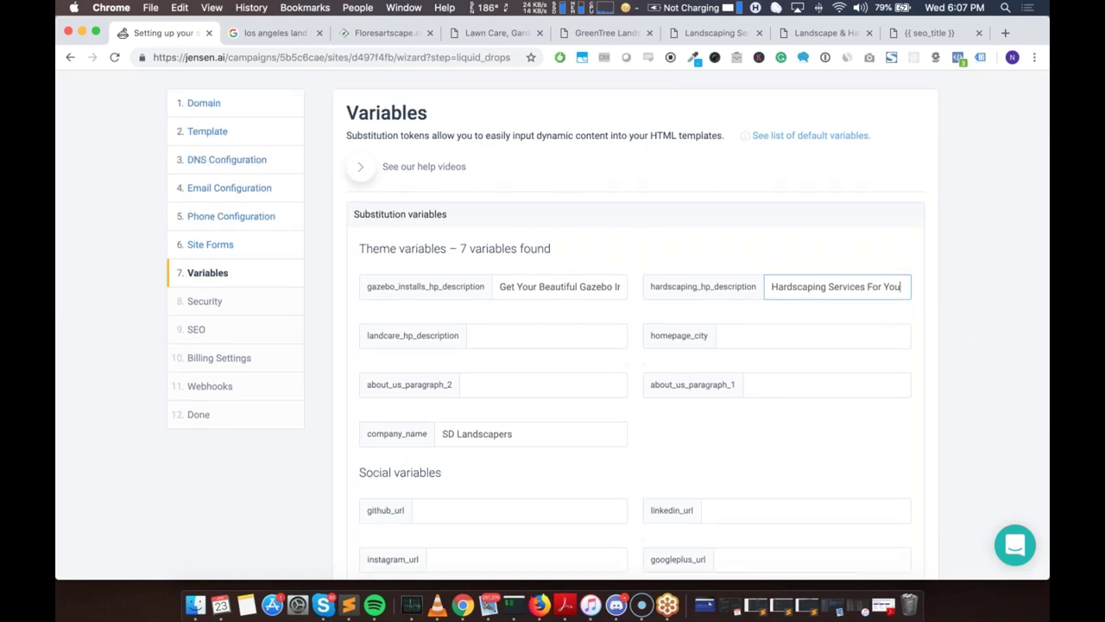
pyautogui.scroll(-4, 608, 316)
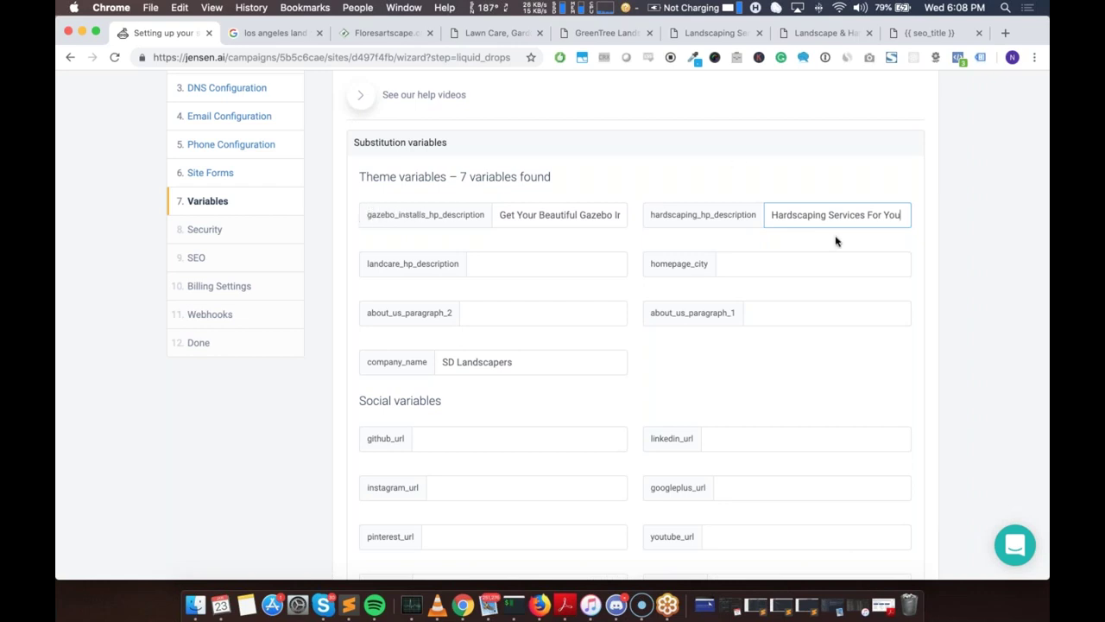
pyautogui.scroll(-1, 421, 344)
pyautogui.scroll(-5, 421, 342)
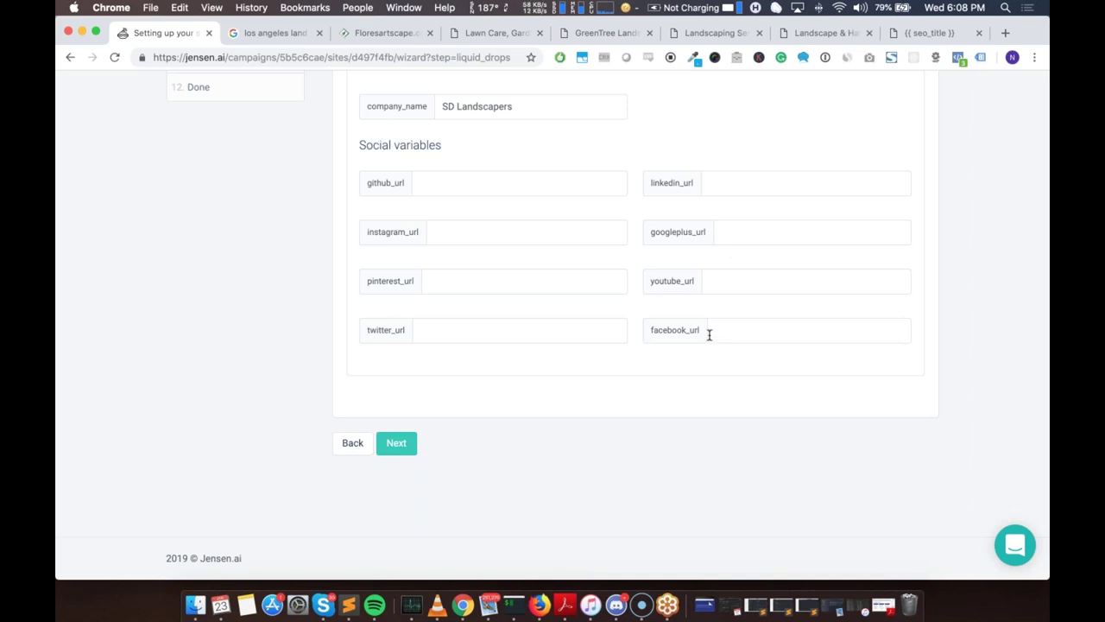
pyautogui.click(396, 443)
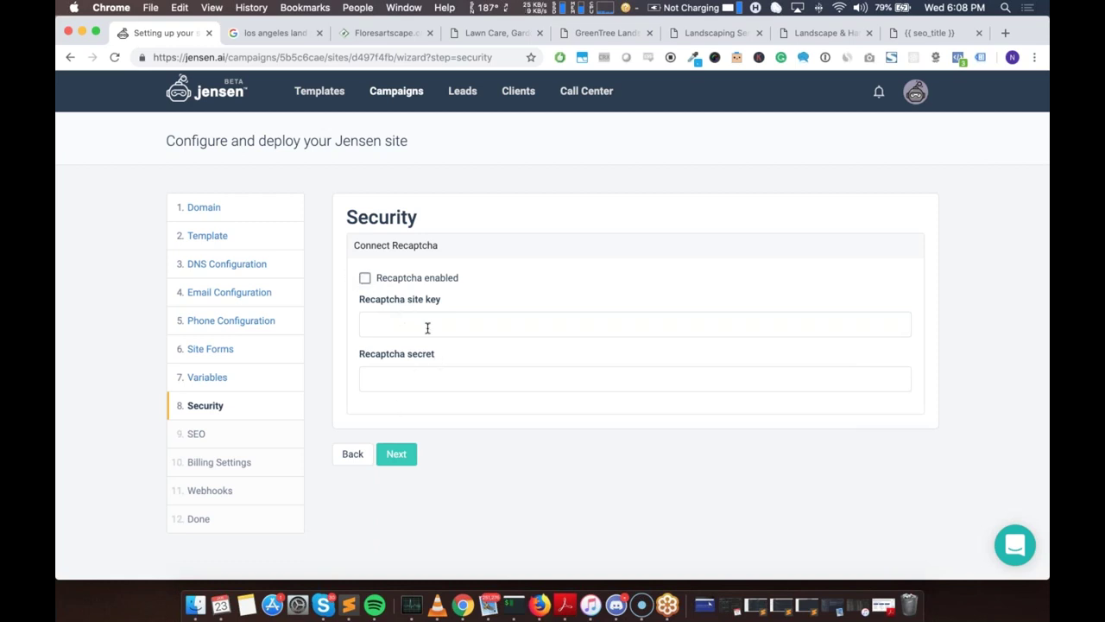
pyautogui.click(396, 453)
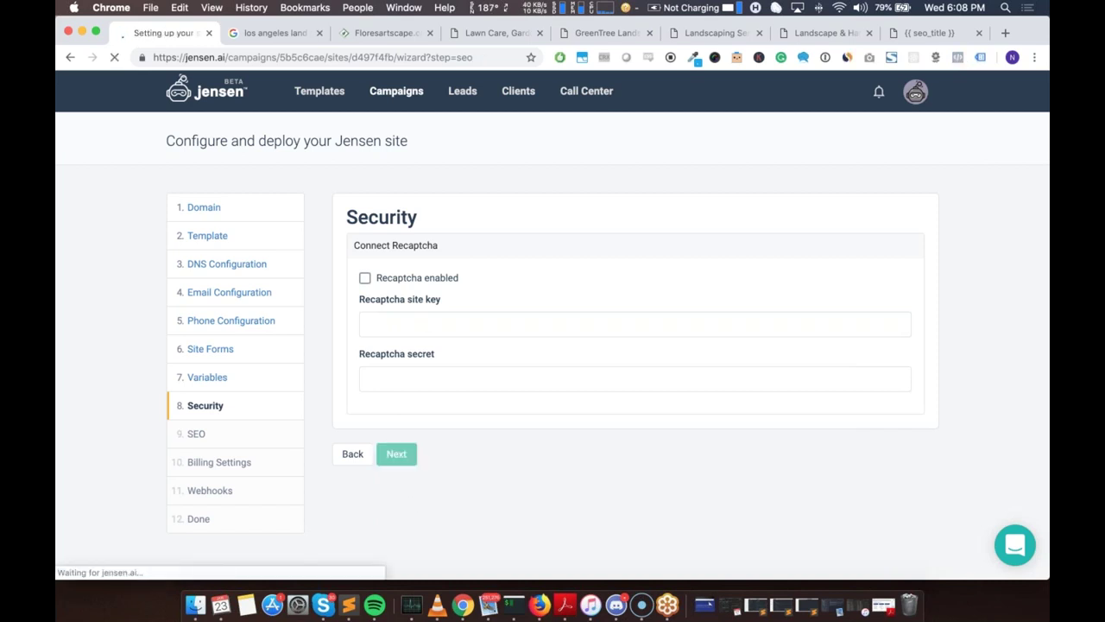
# Scroll through the SEO step's Google verification and default title, description and keywords fields.
pyautogui.scroll(-5, 589, 281)
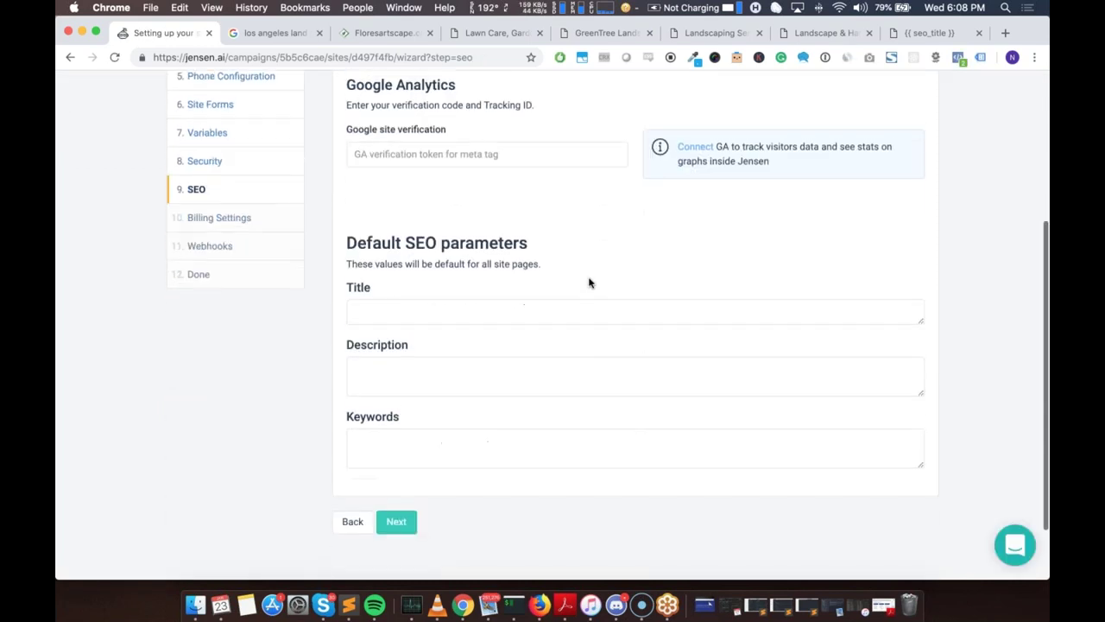
pyautogui.scroll(4, 590, 281)
pyautogui.scroll(-1, 589, 282)
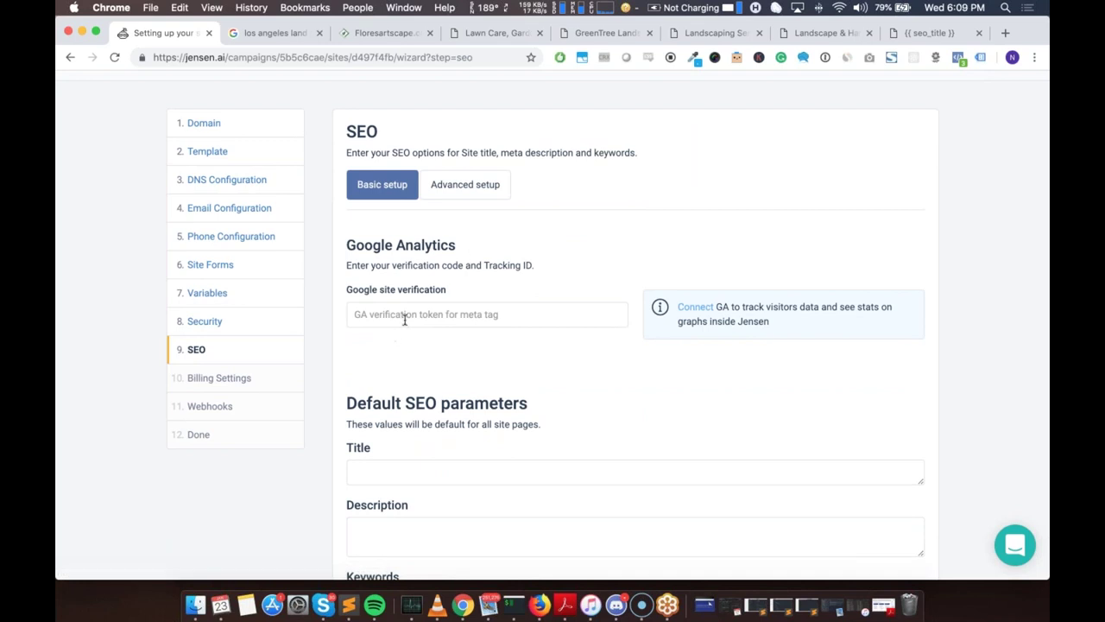
pyautogui.scroll(-1, 404, 319)
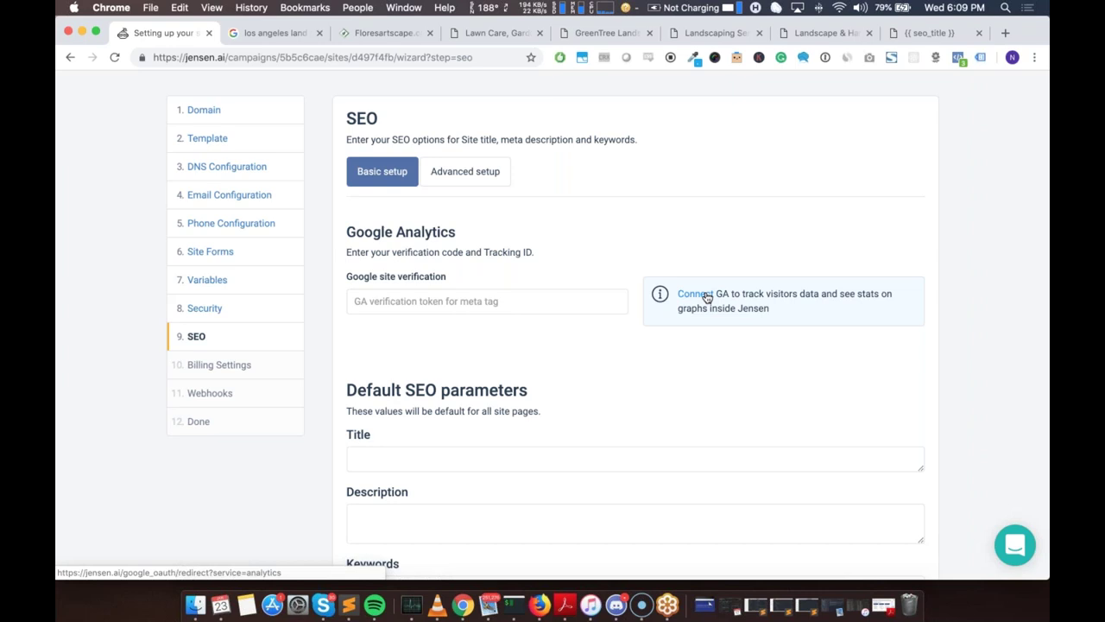
pyautogui.scroll(-4, 706, 297)
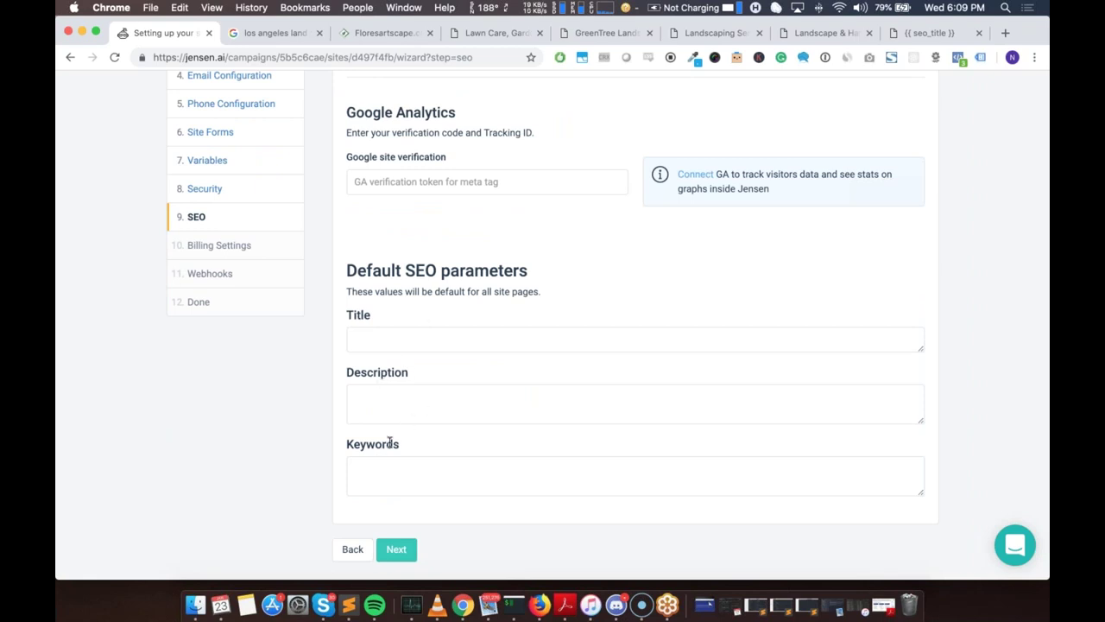
pyautogui.scroll(5, 391, 442)
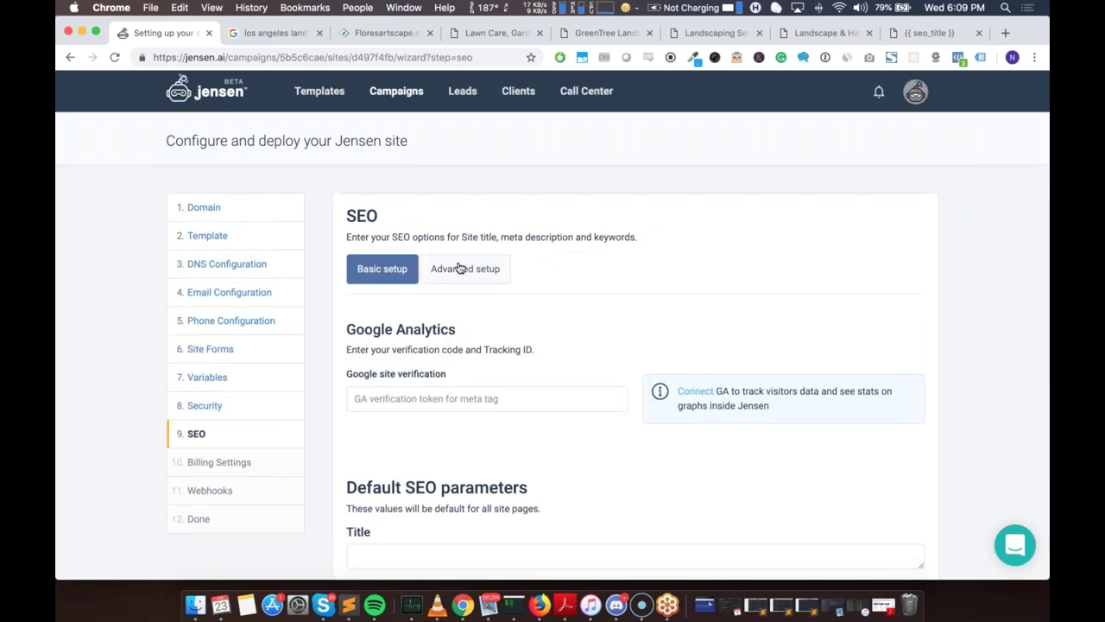
# In Advanced setup, title turf-installation 'Turf Installation Professionals In San Diego, California' with a contact-us-today description.
pyautogui.click(465, 269)
pyautogui.scroll(-15, 477, 351)
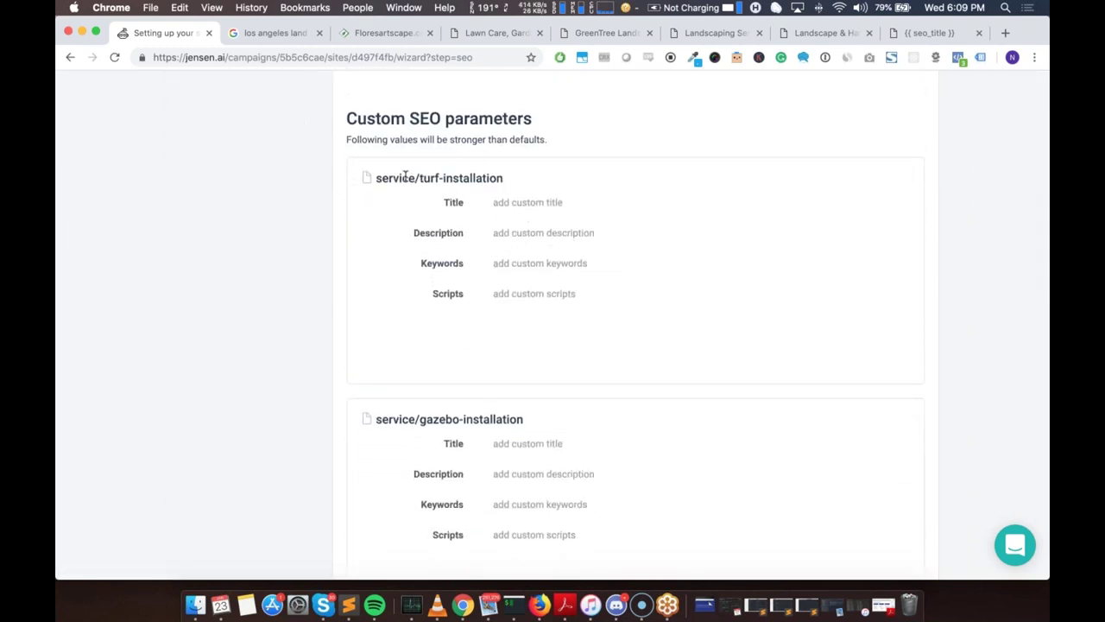
pyautogui.scroll(-1, 476, 340)
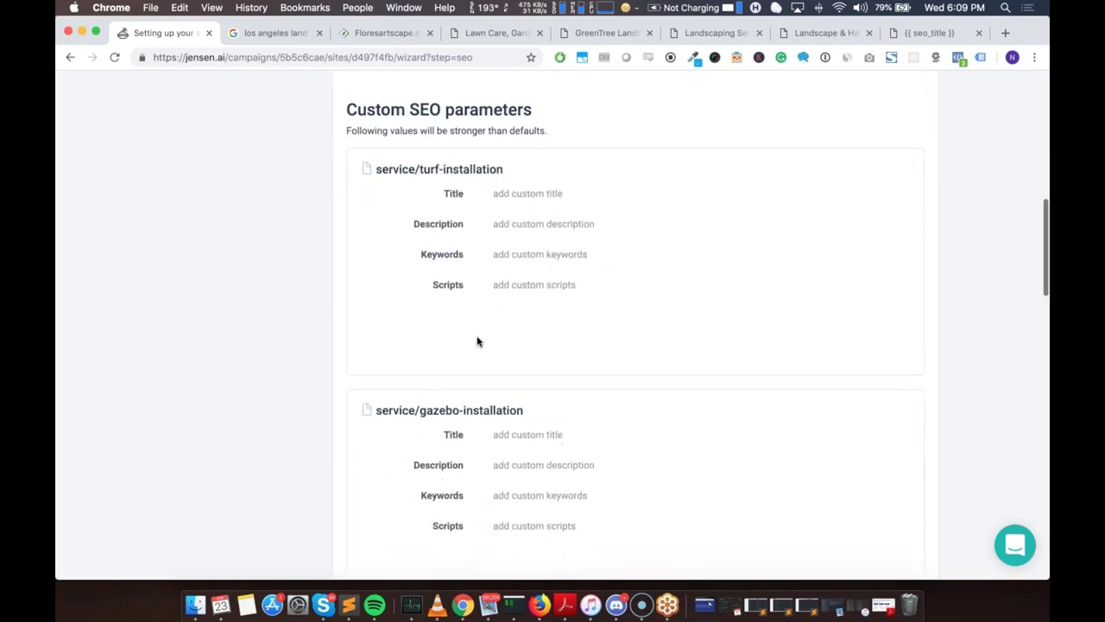
pyautogui.click(533, 197)
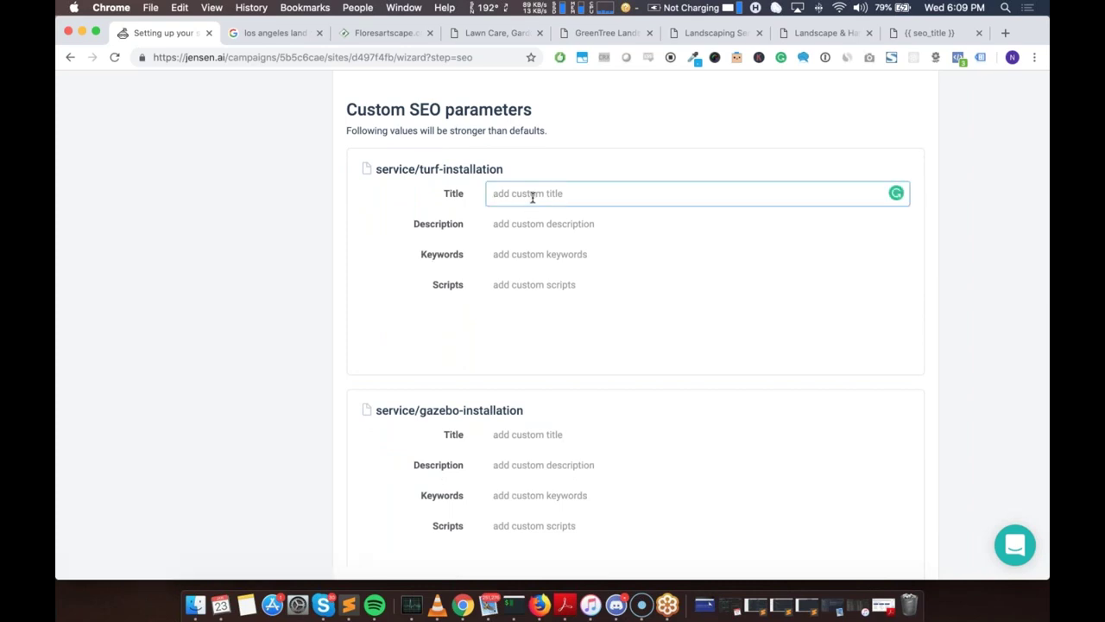
pyautogui.write('Turf Installation Professionals IN San Diego, California')
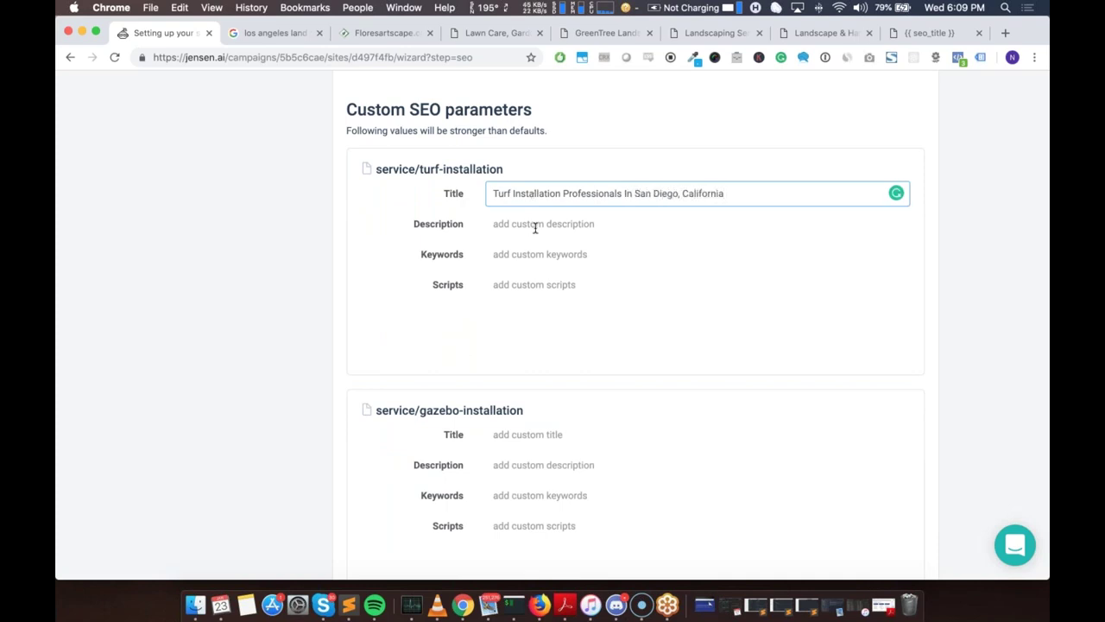
pyautogui.click(535, 227)
pyautogui.write('Get your ins')
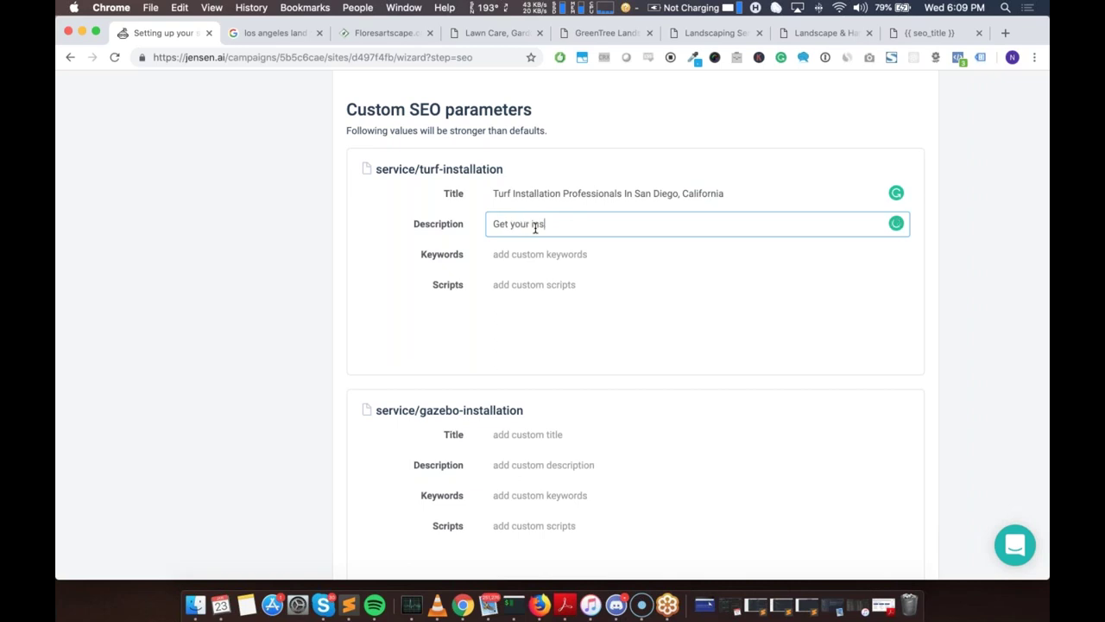
pyautogui.press('BackSpace')
pyautogui.press('BackSpace')
pyautogui.press('BackSpace')
pyautogui.write('turf installation job started')
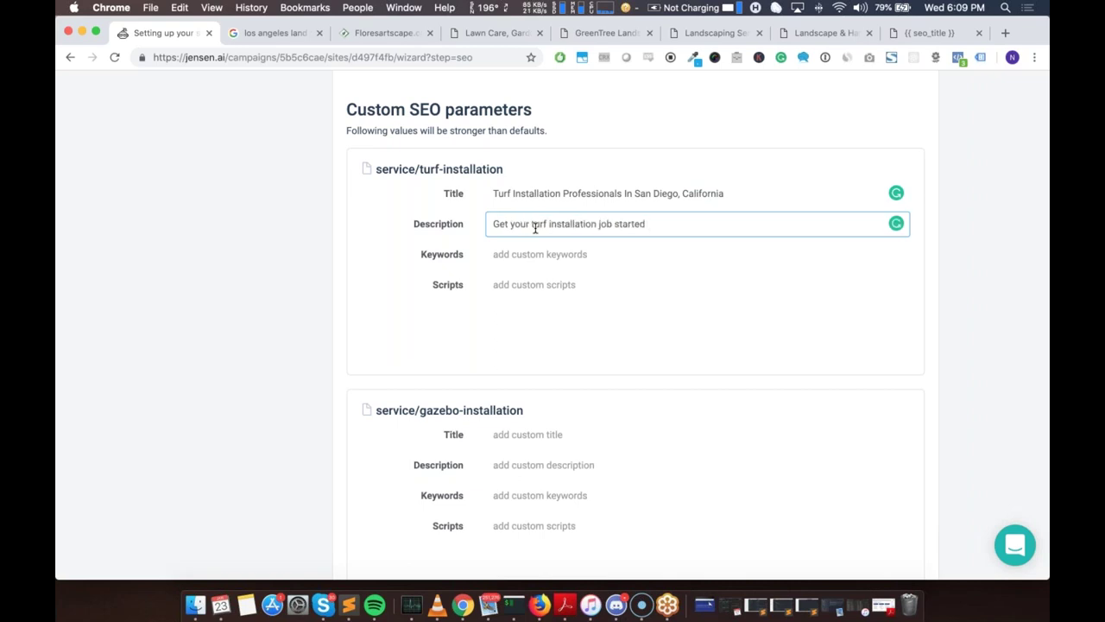
pyautogui.write(' this week, contact us today.')
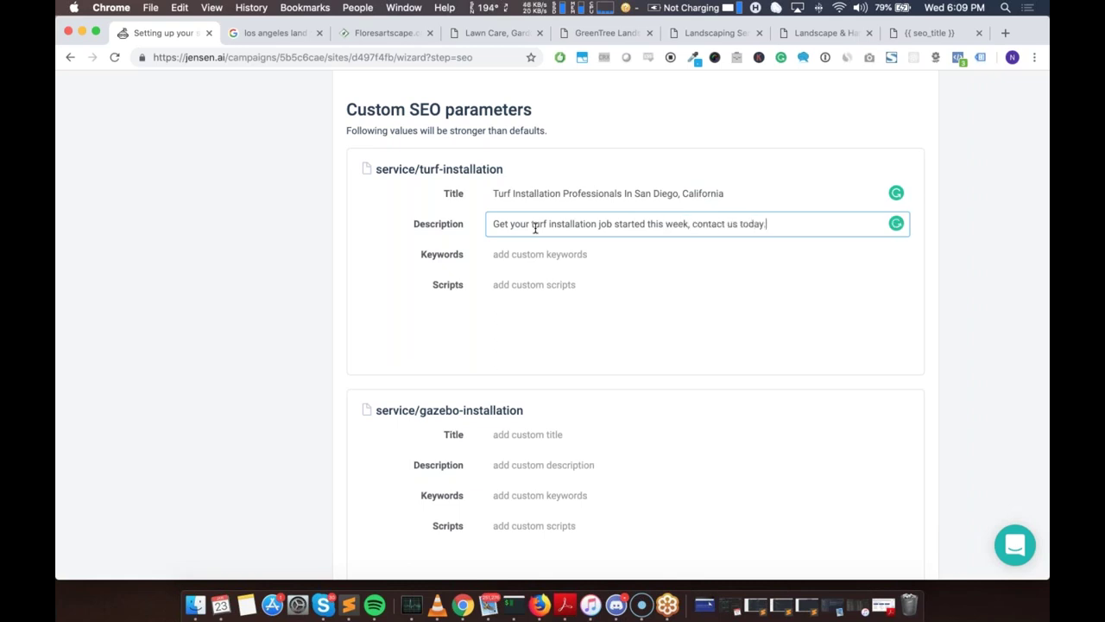
pyautogui.click(619, 326)
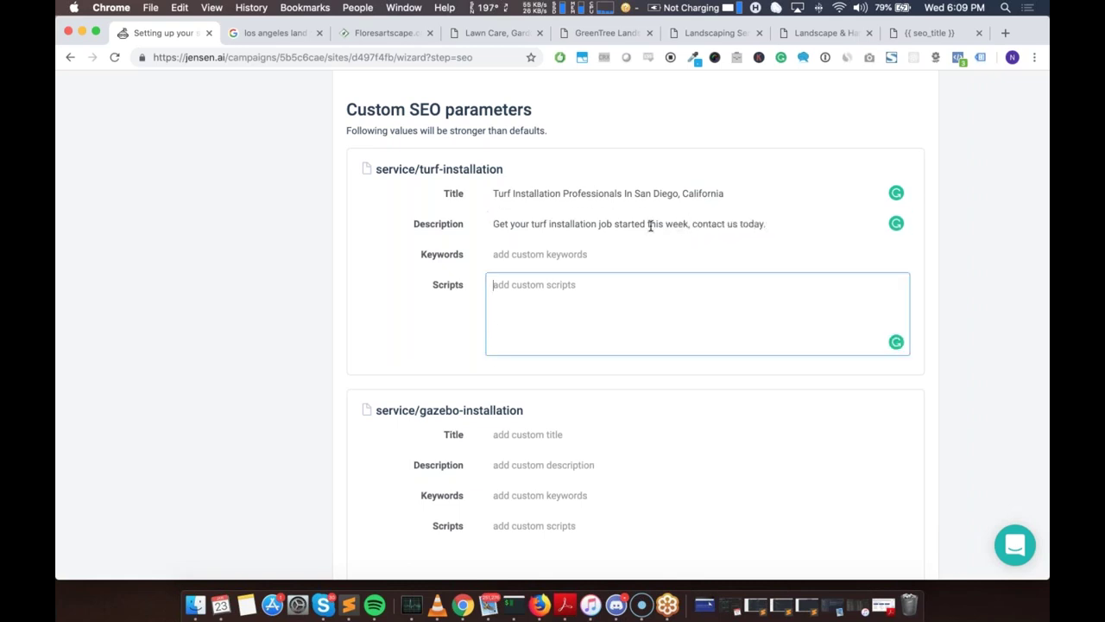
# Leave the custom head scripts field empty and advance from SEO to Billing Settings.
pyautogui.scroll(-3, 582, 207)
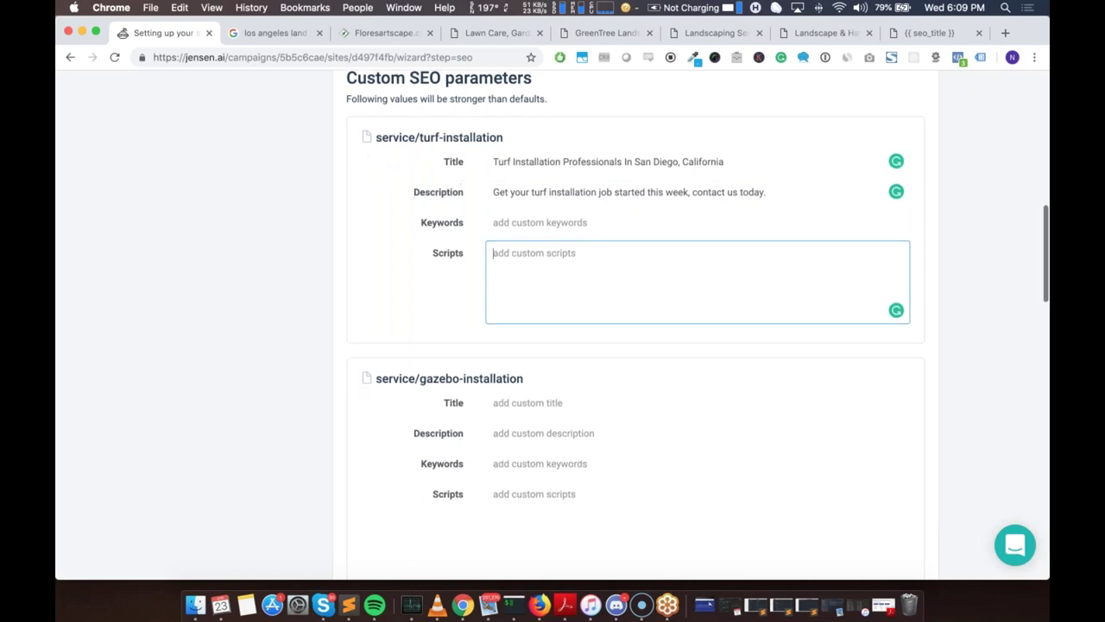
pyautogui.scroll(2, 581, 207)
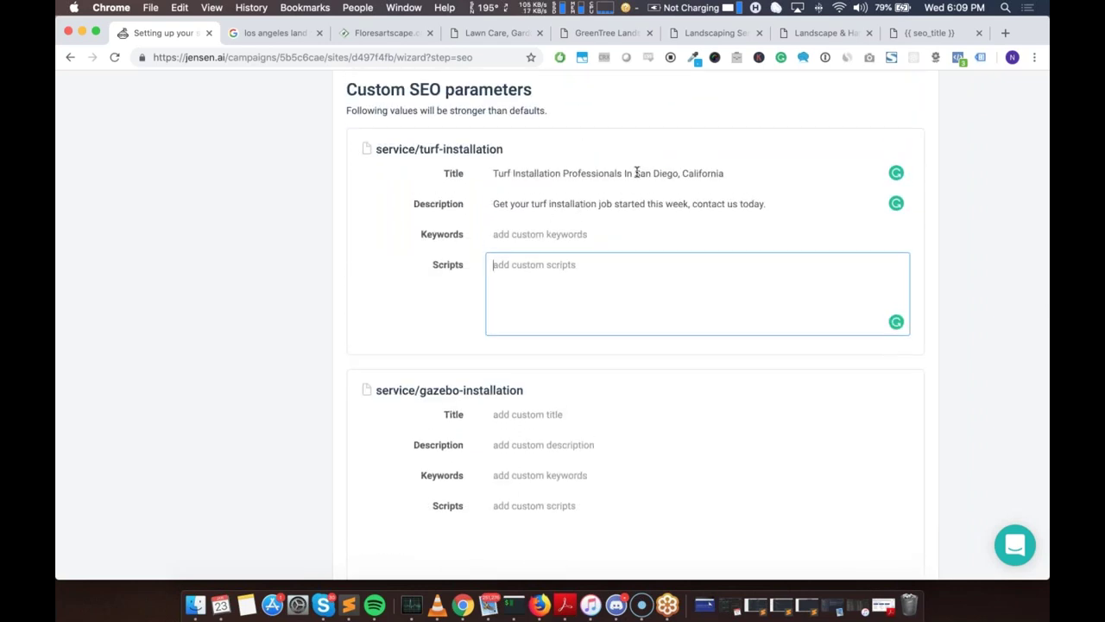
pyautogui.scroll(-1, 672, 204)
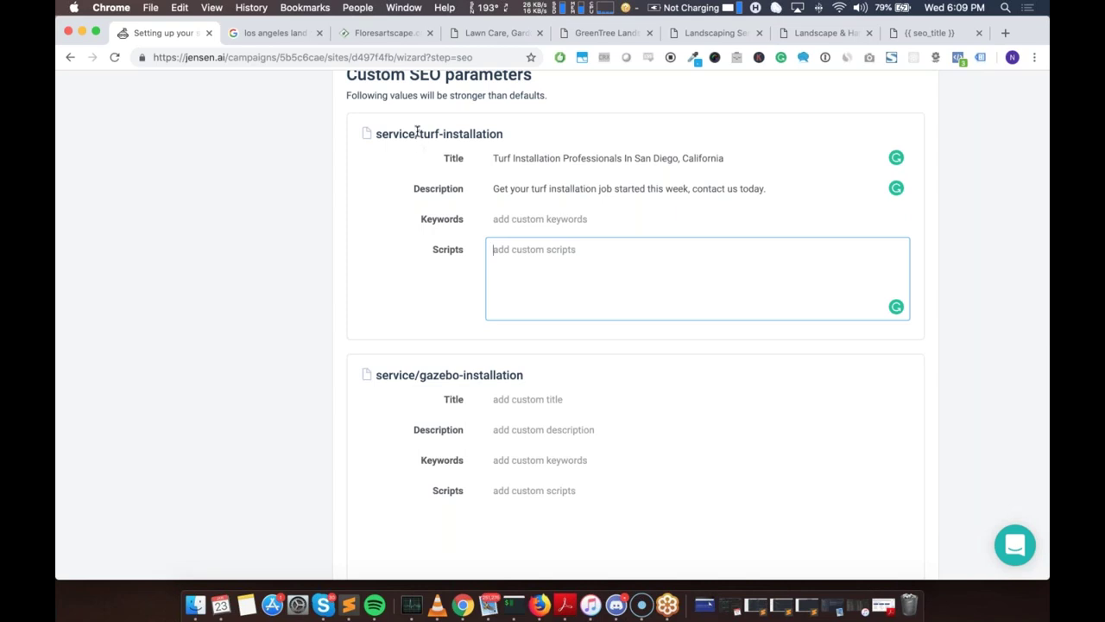
pyautogui.scroll(-8, 381, 134)
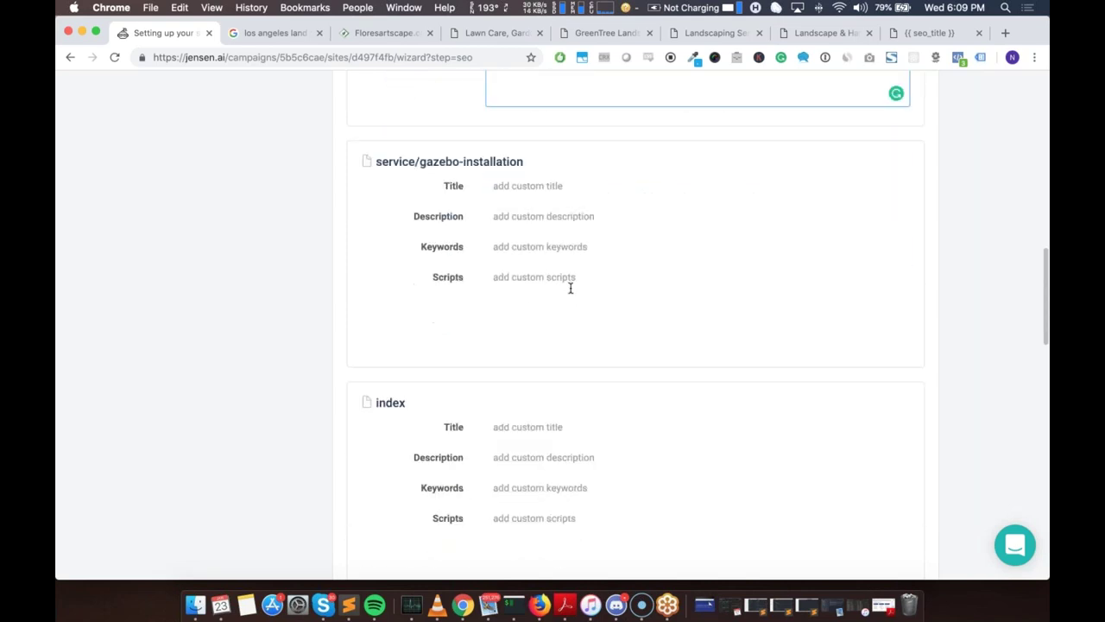
pyautogui.scroll(-7, 568, 287)
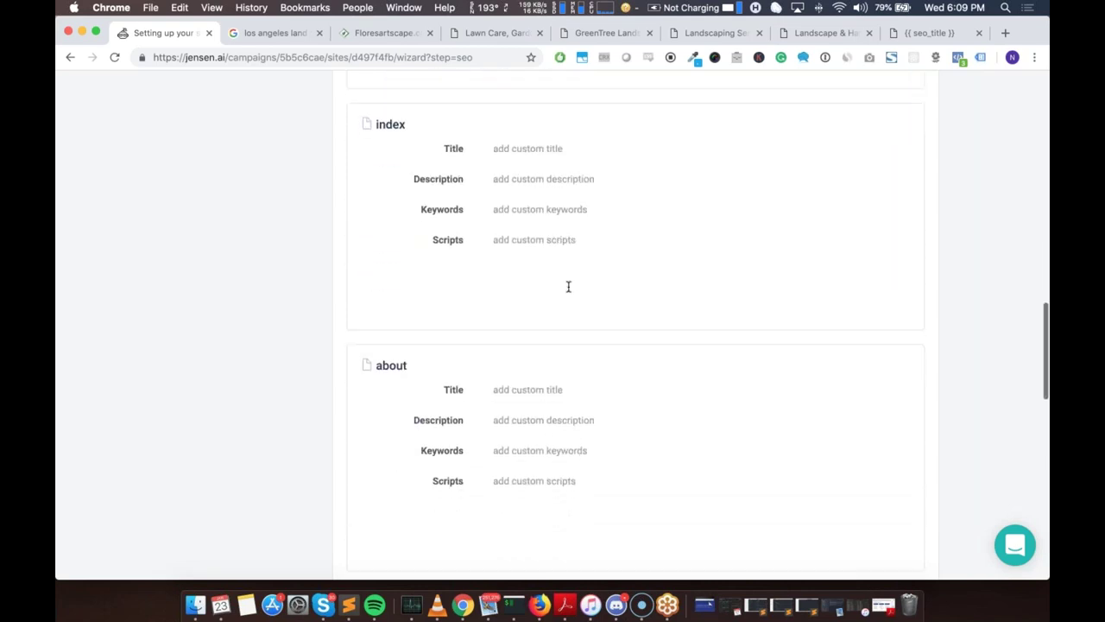
pyautogui.scroll(-8, 568, 287)
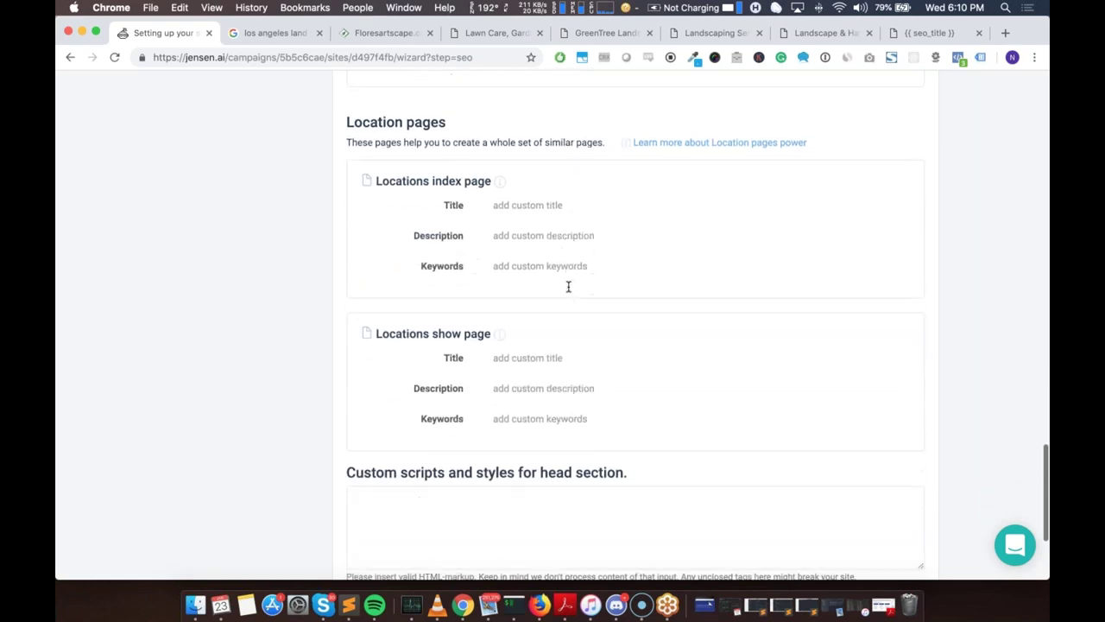
pyautogui.scroll(-2, 568, 287)
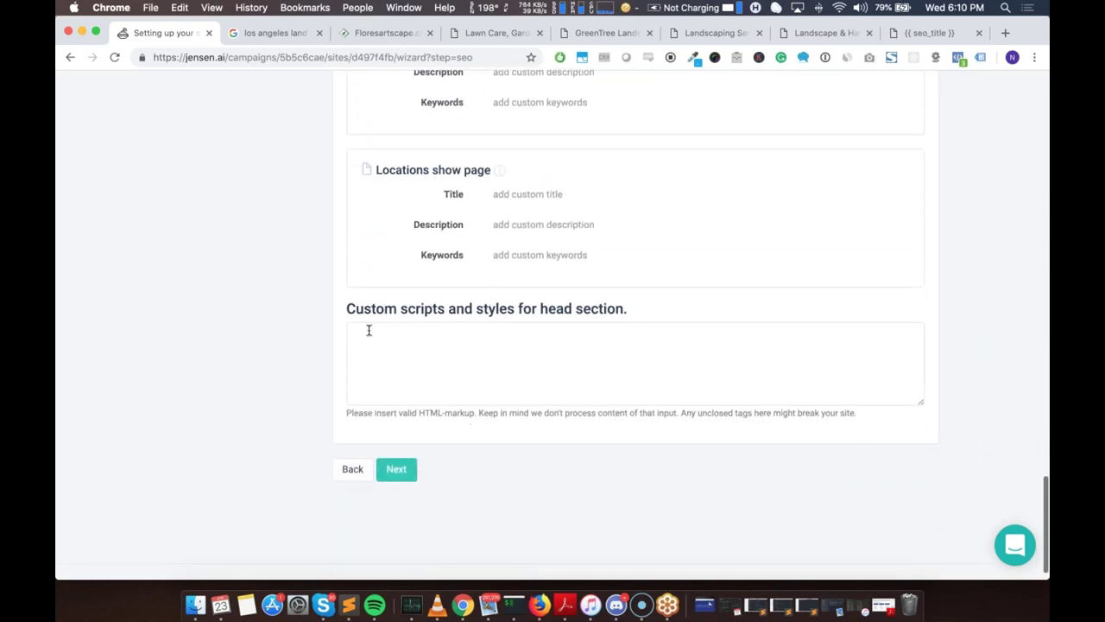
pyautogui.moveTo(347, 308); pyautogui.dragTo(616, 323)
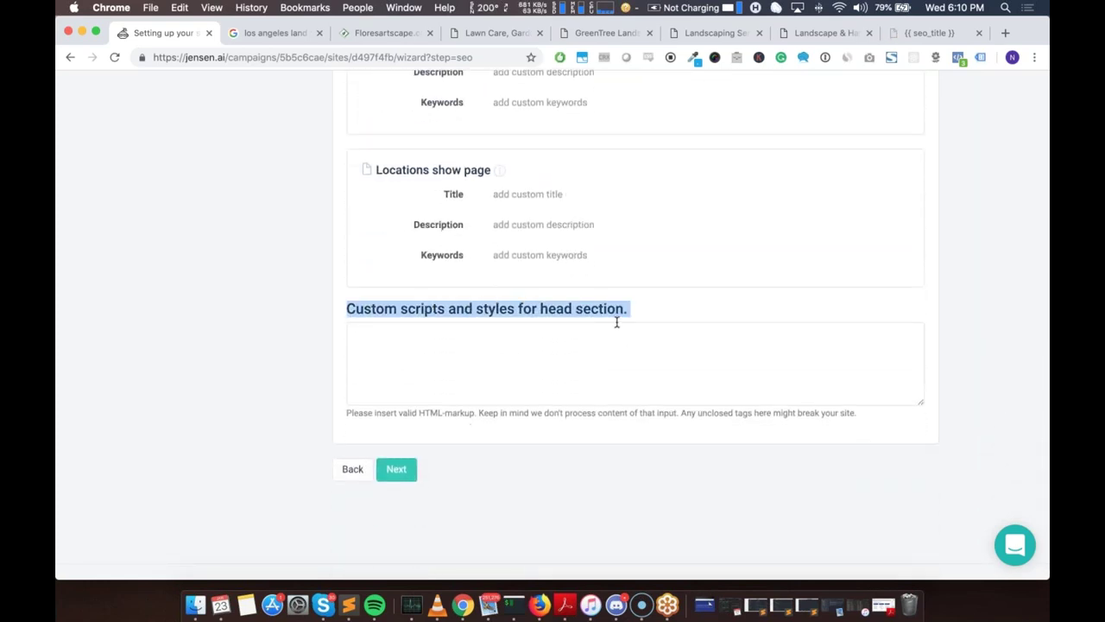
pyautogui.click(528, 383)
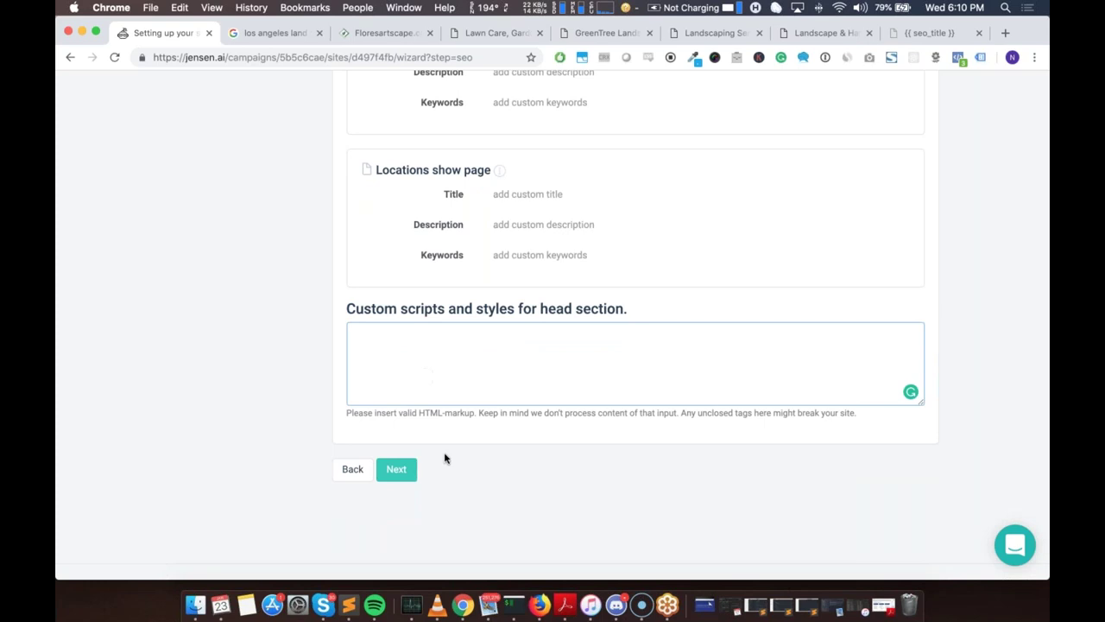
pyautogui.click(397, 468)
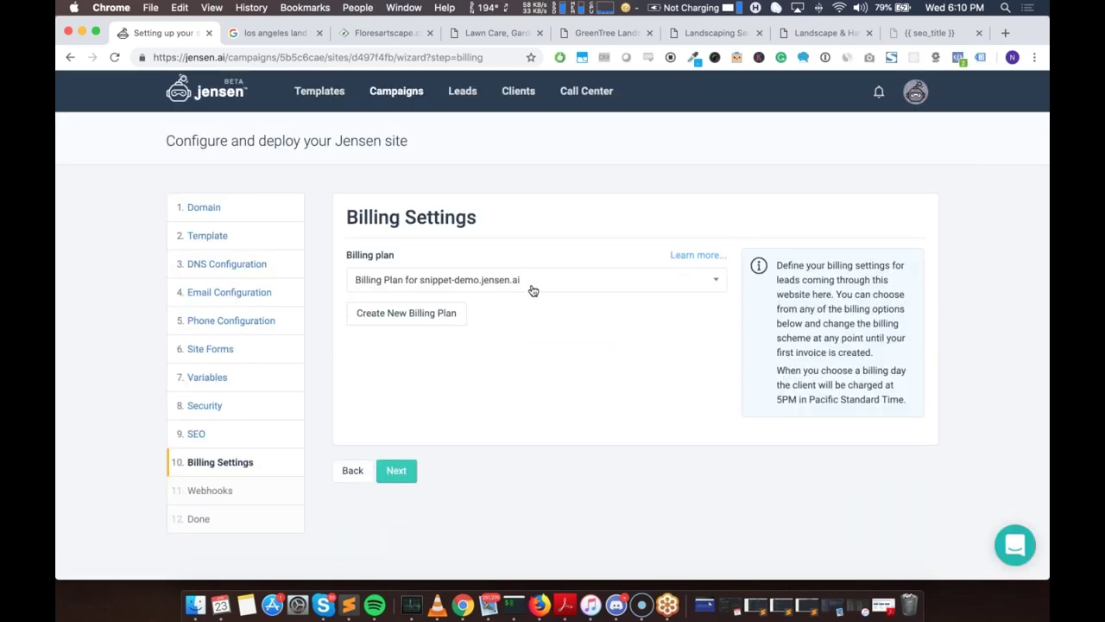
# Keep the current billing plan and move on to the Webhooks step.
pyautogui.click(409, 470)
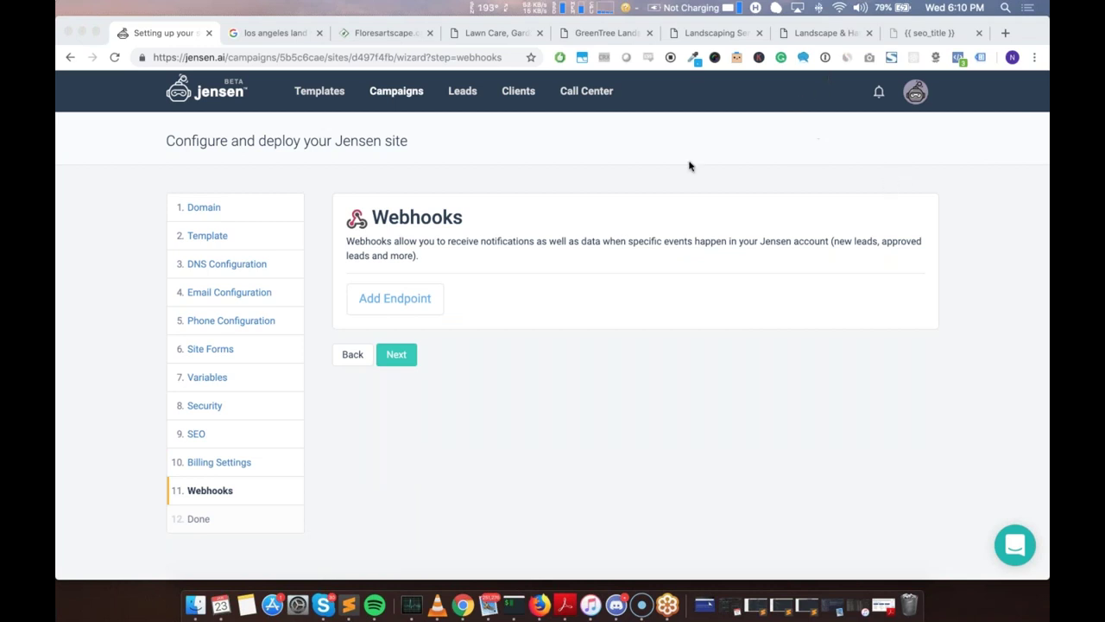
pyautogui.click(402, 296)
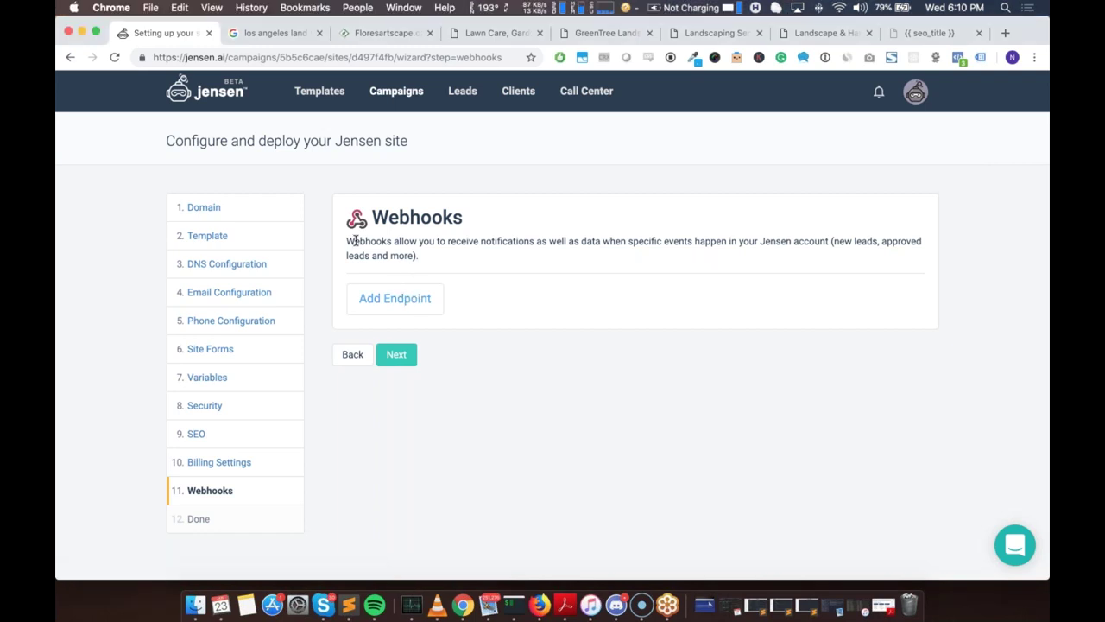
pyautogui.moveTo(346, 241); pyautogui.dragTo(417, 255)
pyautogui.click(417, 255)
# Add a webhook endpoint with Lead approved unchecked, delete it, and advance to Done.
pyautogui.click(400, 302)
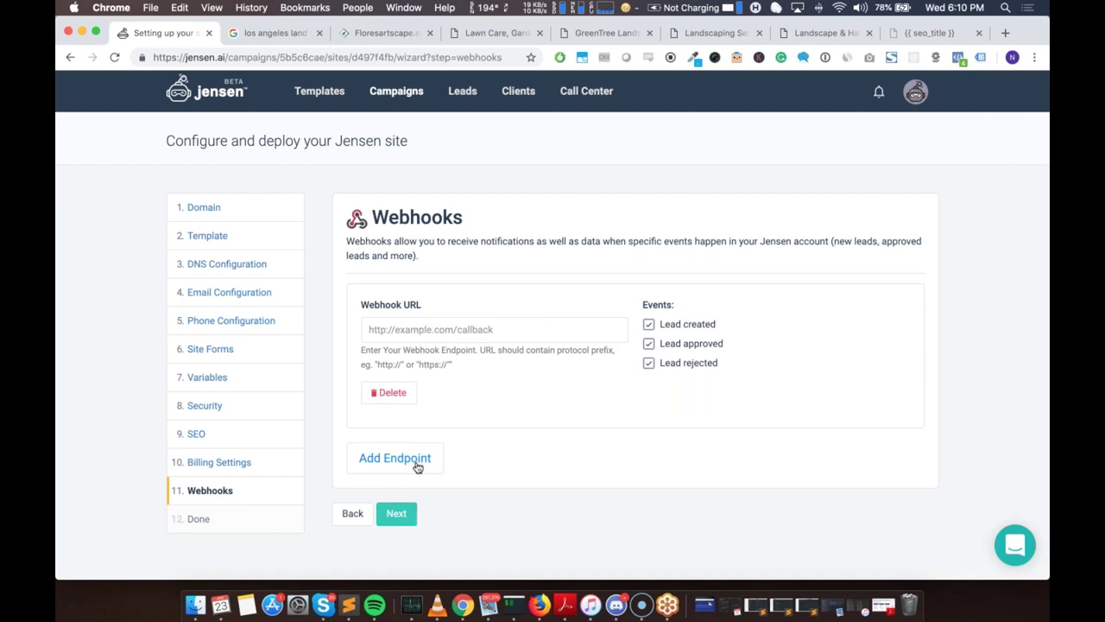
pyautogui.click(647, 345)
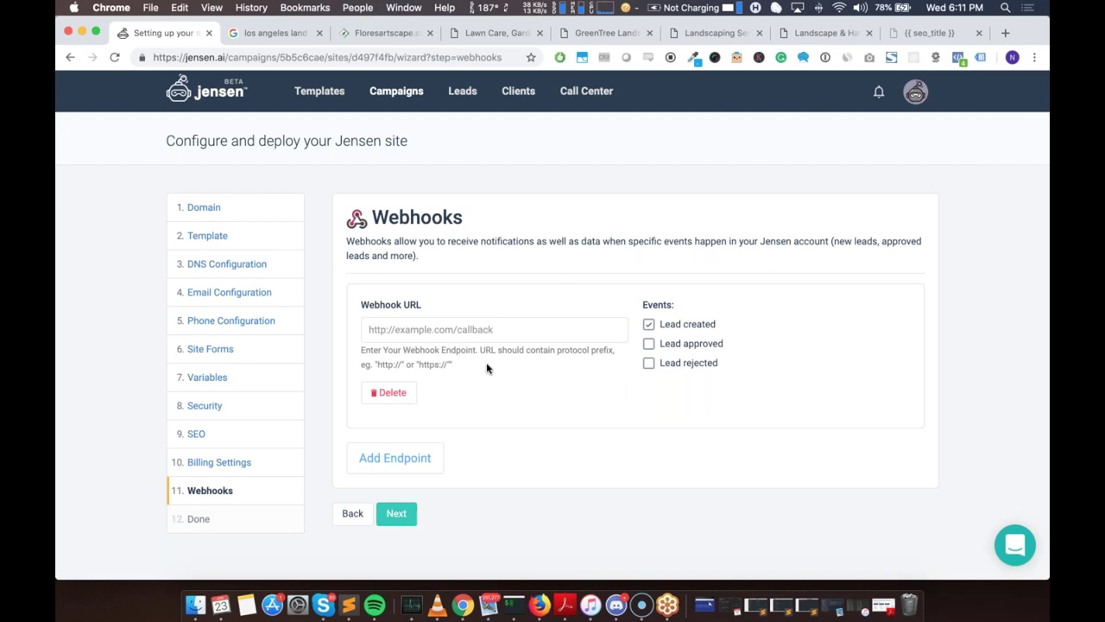
pyautogui.click(397, 511)
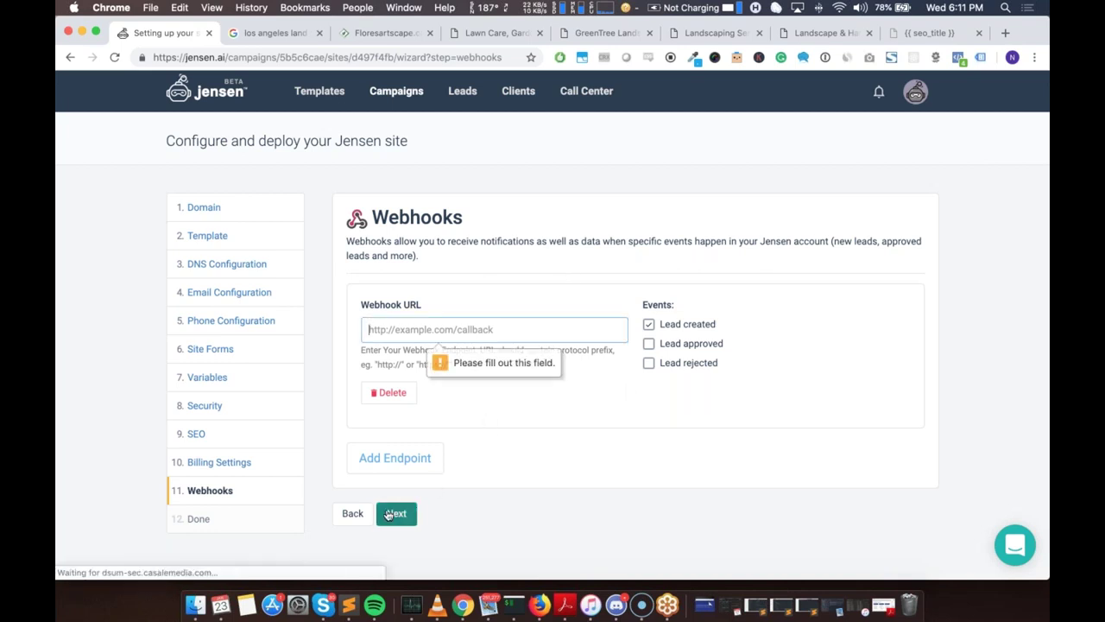
pyautogui.click(385, 395)
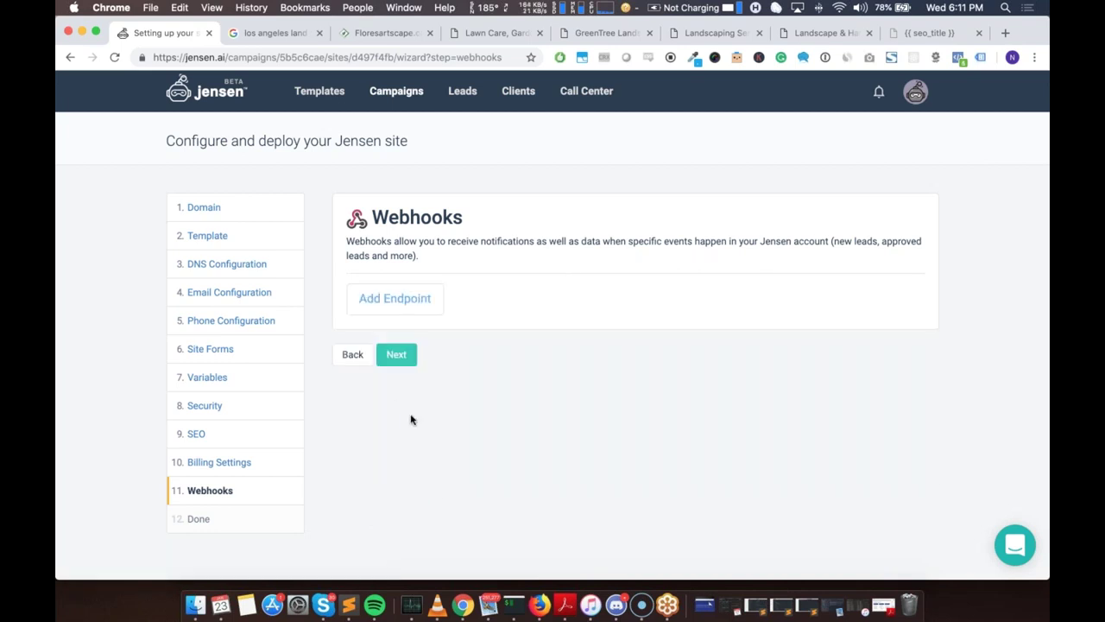
pyautogui.click(414, 364)
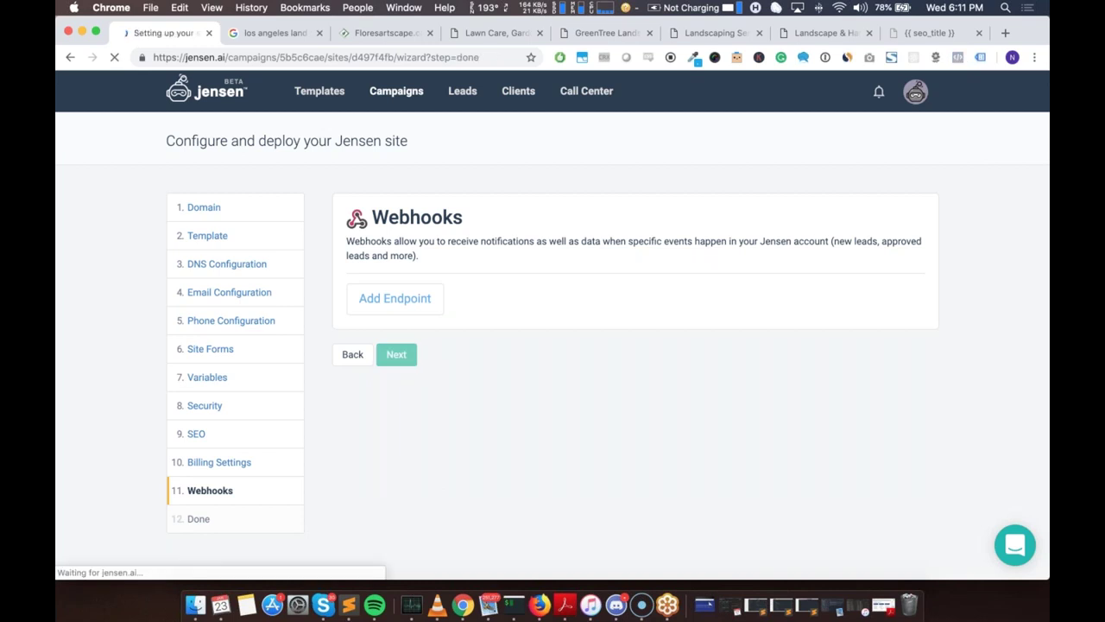
# Open the site overview and launch sdlandscapingpros.com from the Domain panel.
pyautogui.click(411, 422)
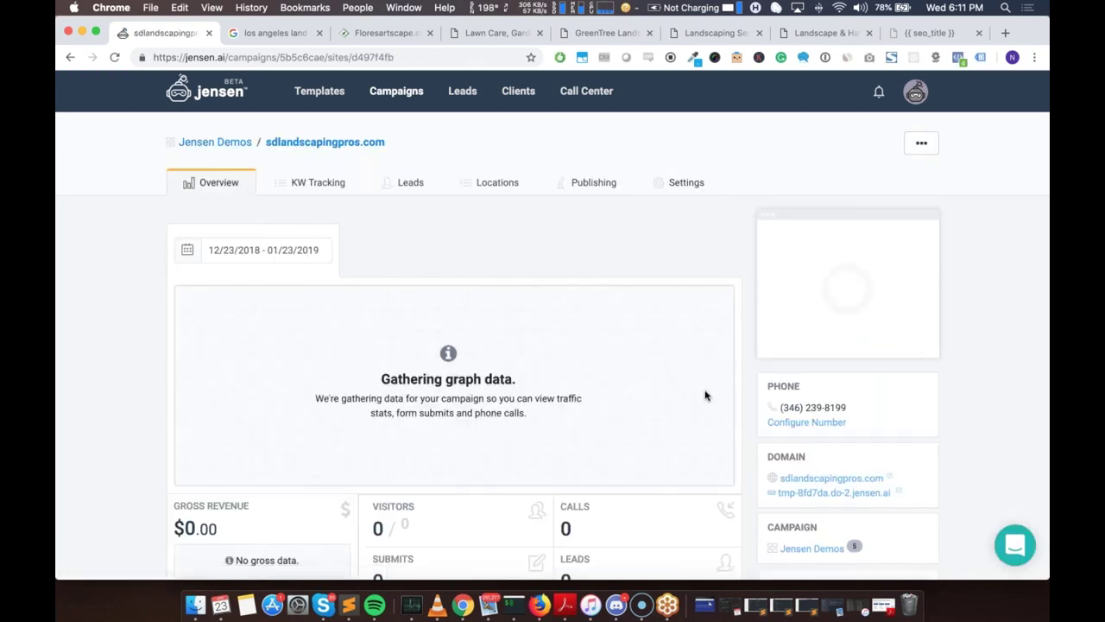
pyautogui.click(859, 480)
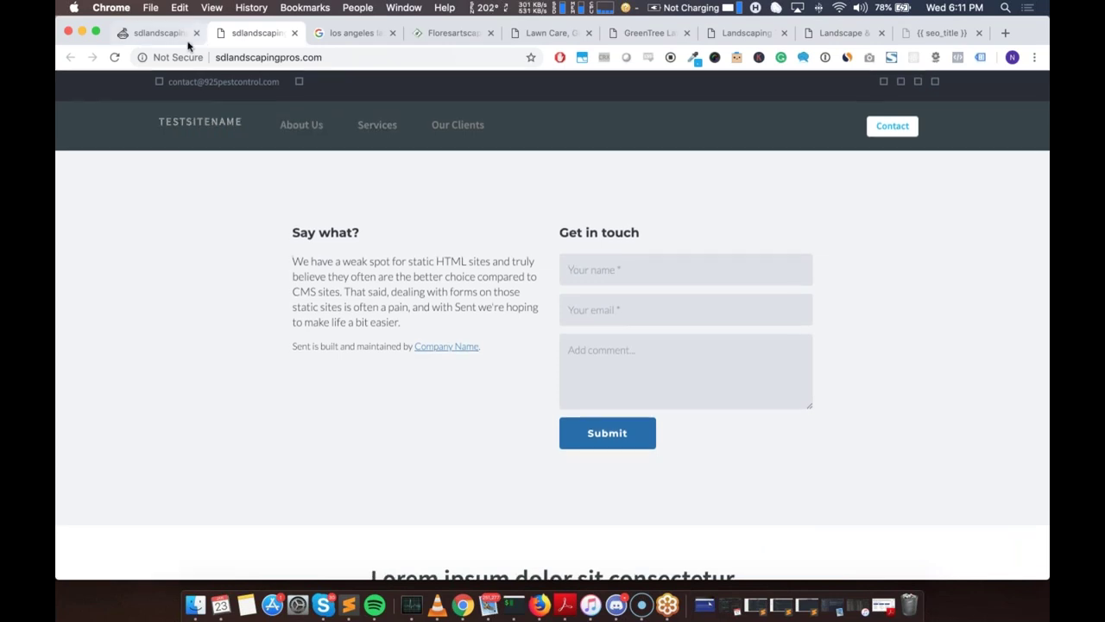
pyautogui.click(215, 57)
pyautogui.click(215, 57)
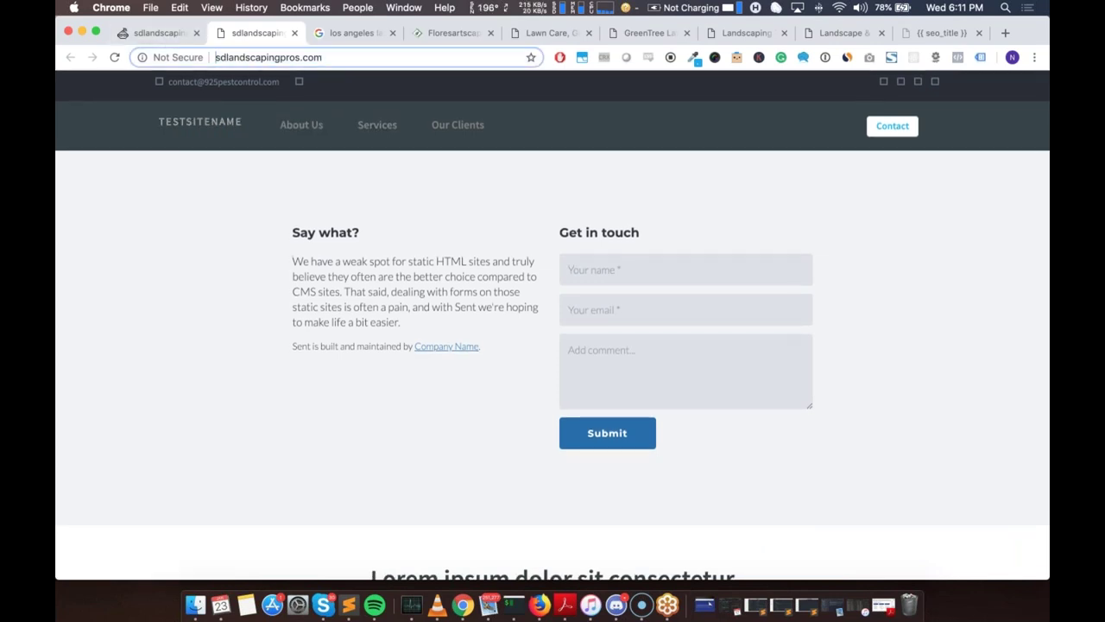
pyautogui.write('https://www.')
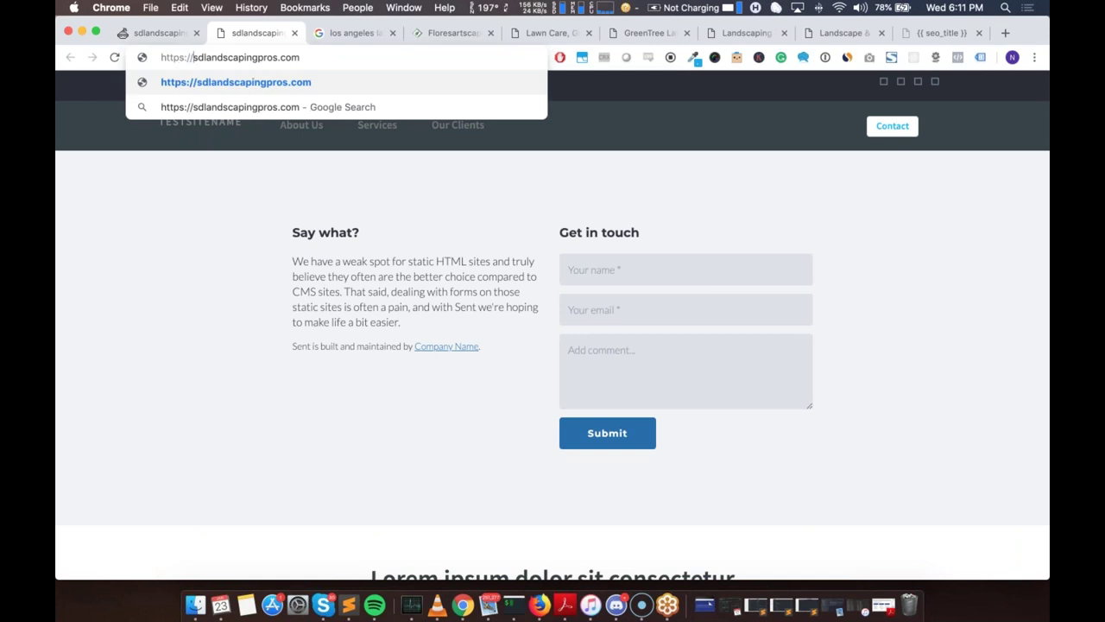
pyautogui.press('Return')
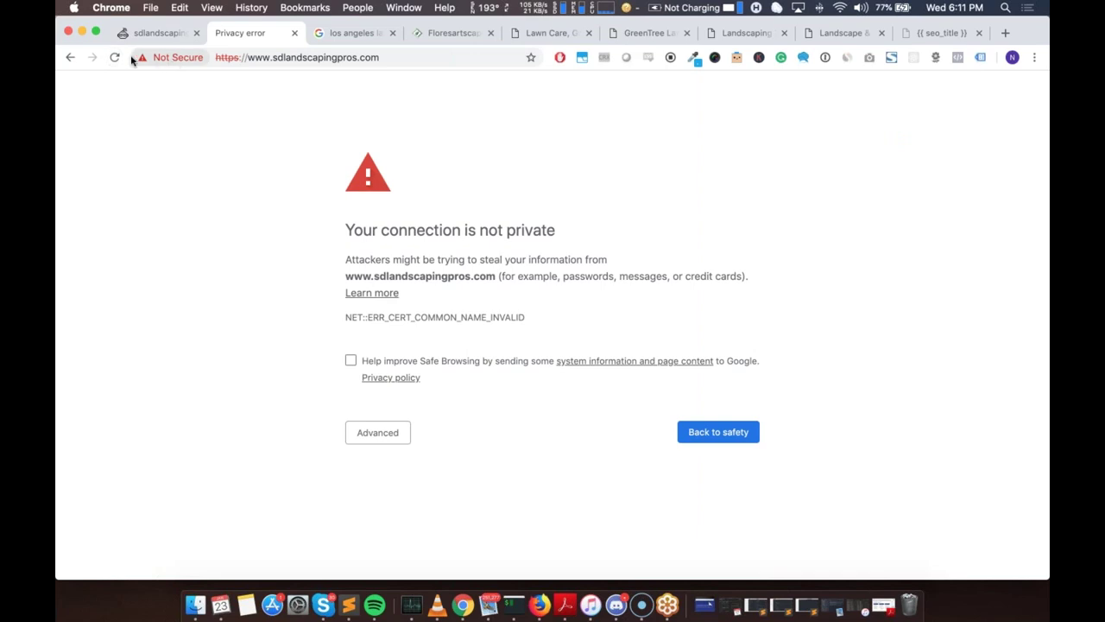
pyautogui.click(116, 57)
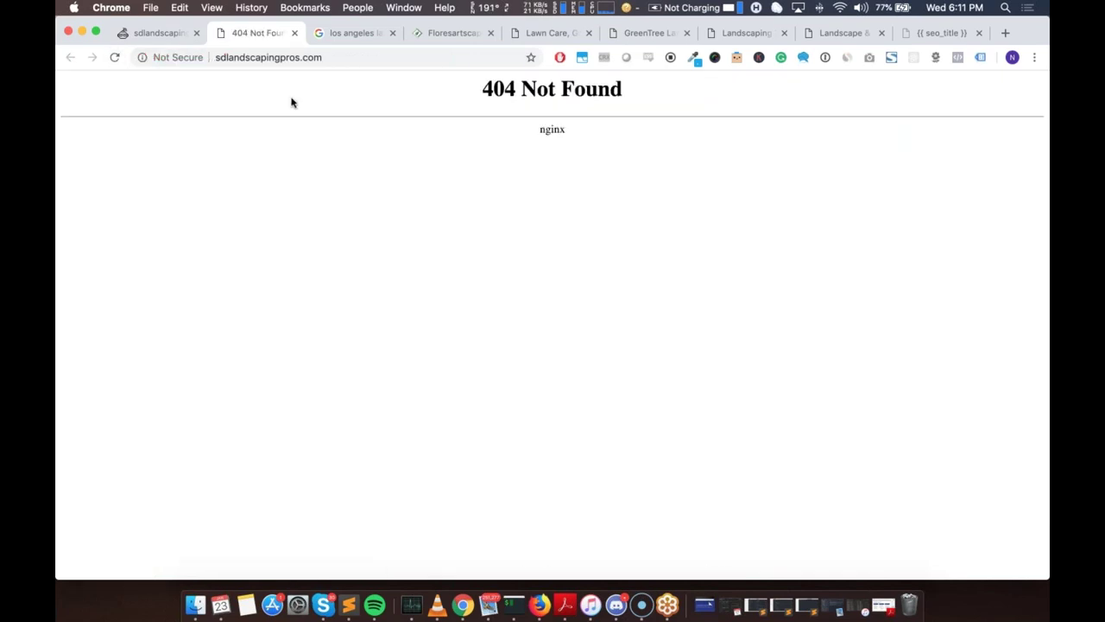
pyautogui.click(216, 56)
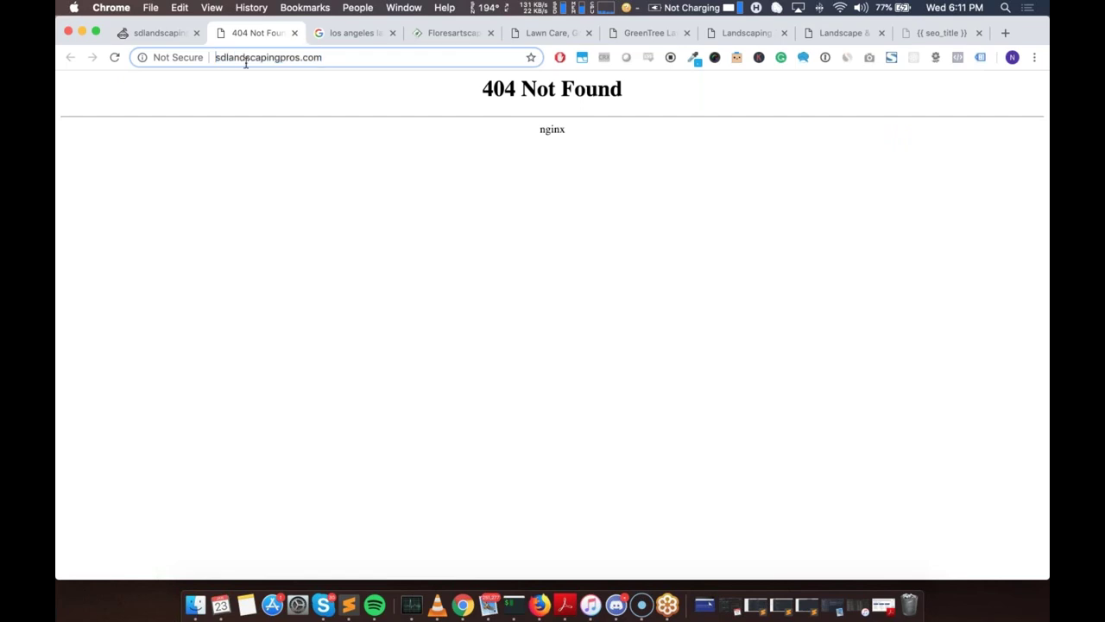
pyautogui.write('ww.')
pyautogui.write('w')
pyautogui.press('Return')
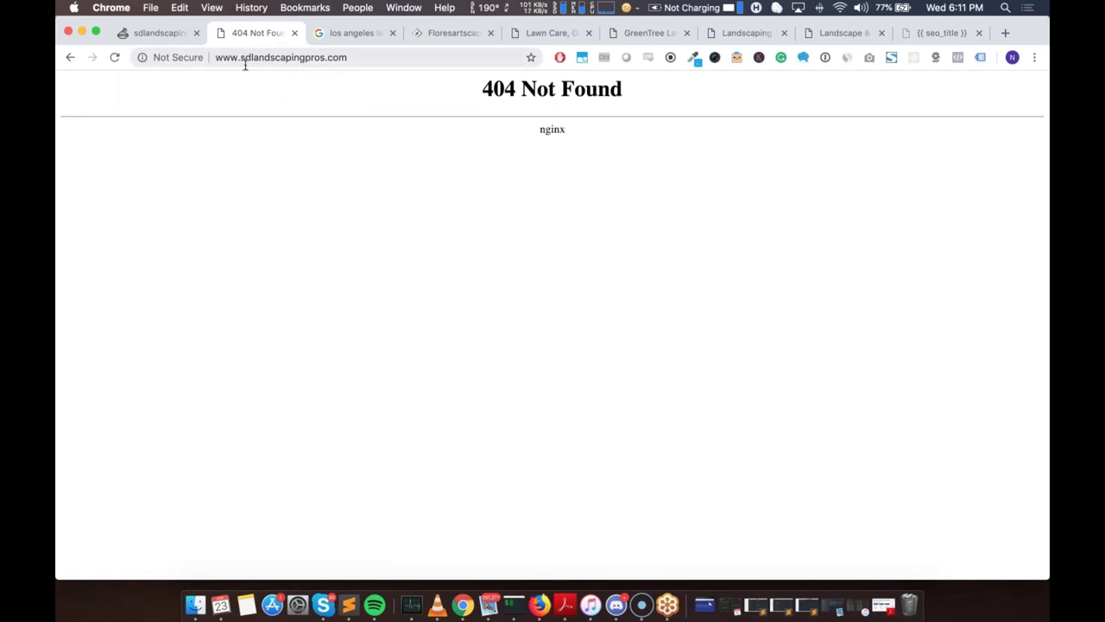
pyautogui.click(217, 57)
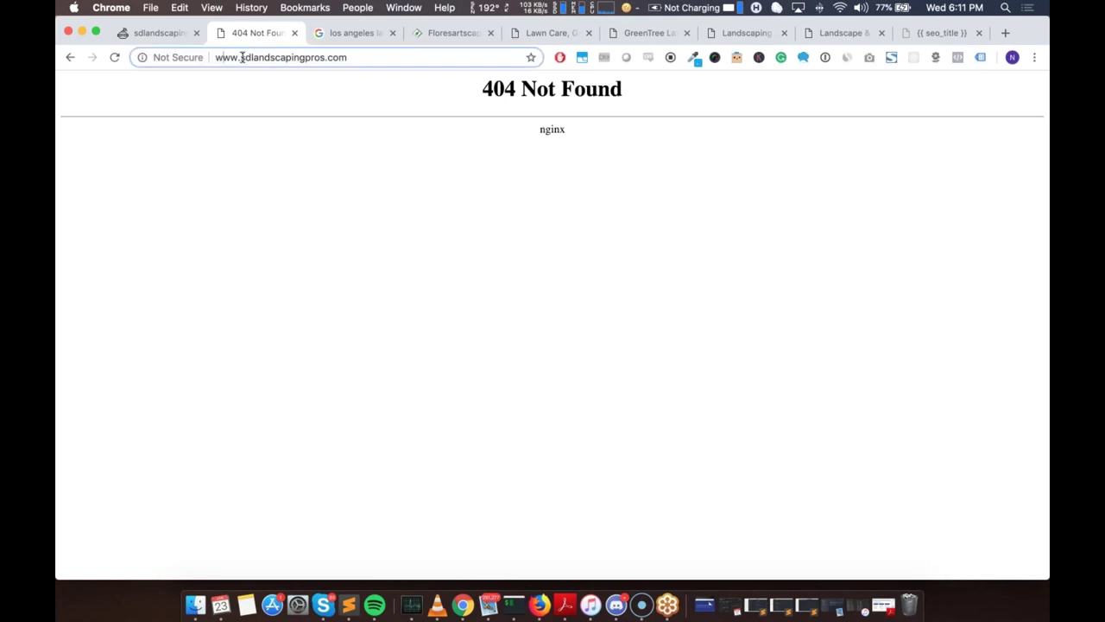
# Go back to the Jensen campaign page and open a preview of the landscaping site.
pyautogui.click(153, 41)
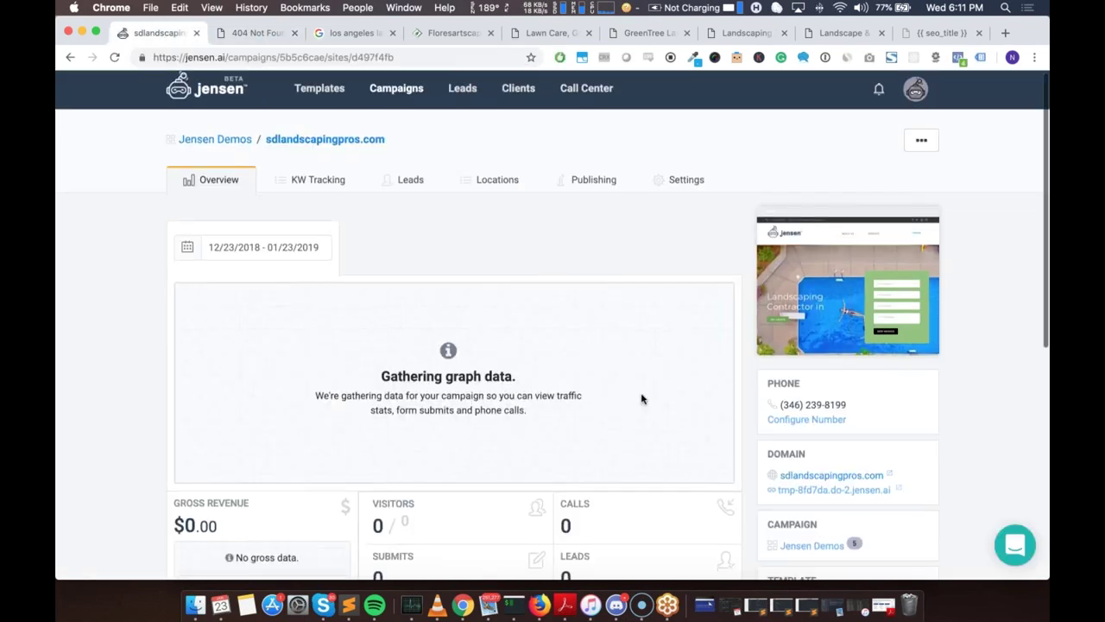
pyautogui.click(831, 279)
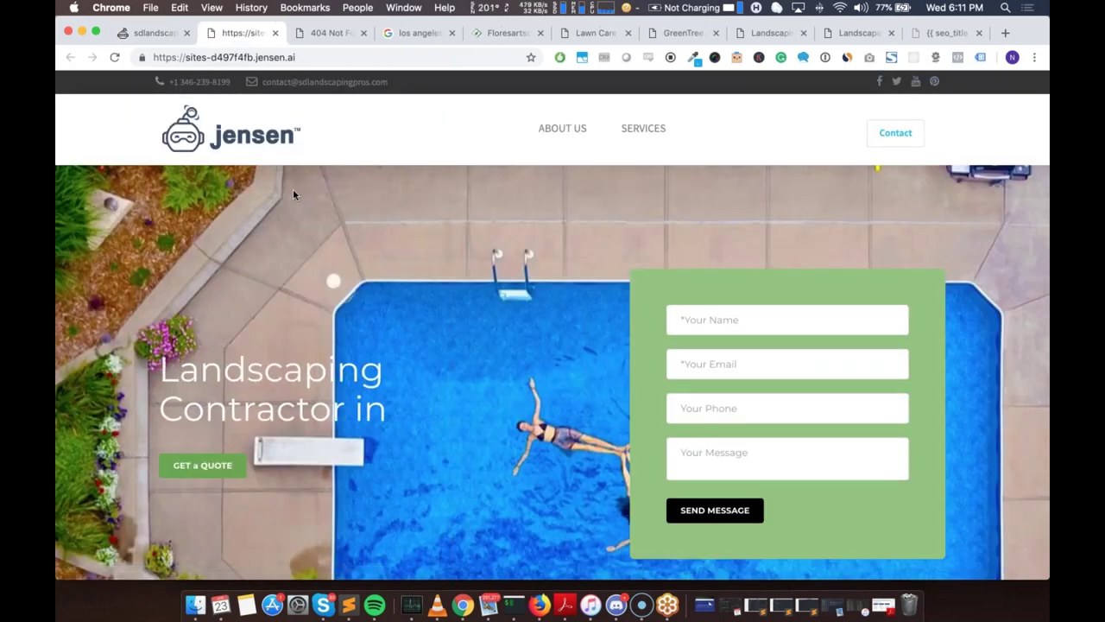
pyautogui.scroll(-1, 192, 234)
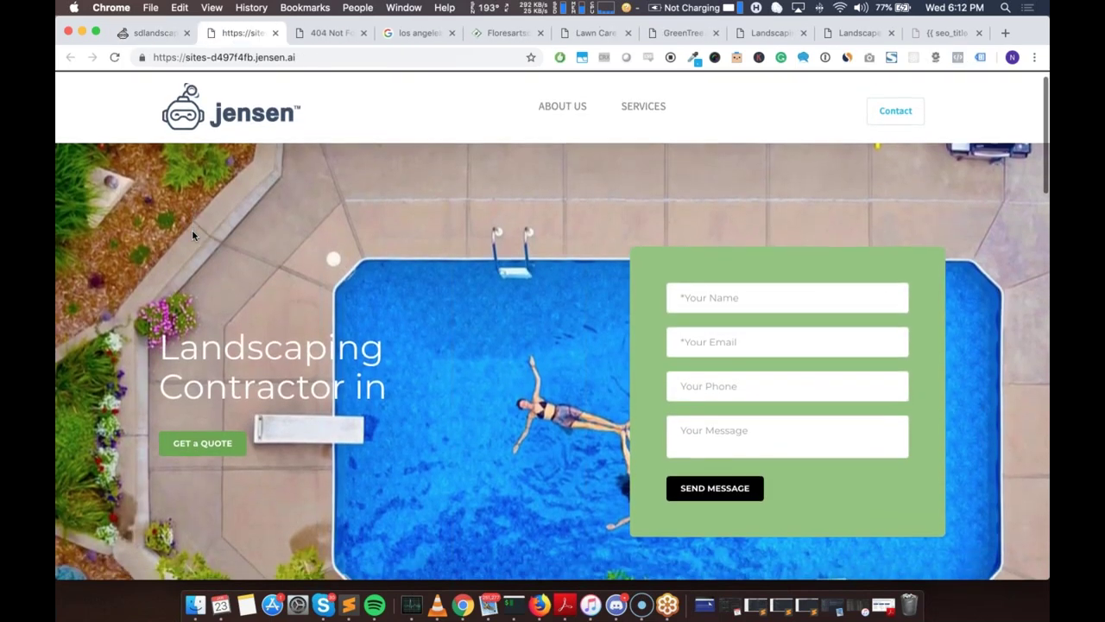
pyautogui.scroll(1, 192, 230)
pyautogui.click(222, 57)
pyautogui.click(223, 57)
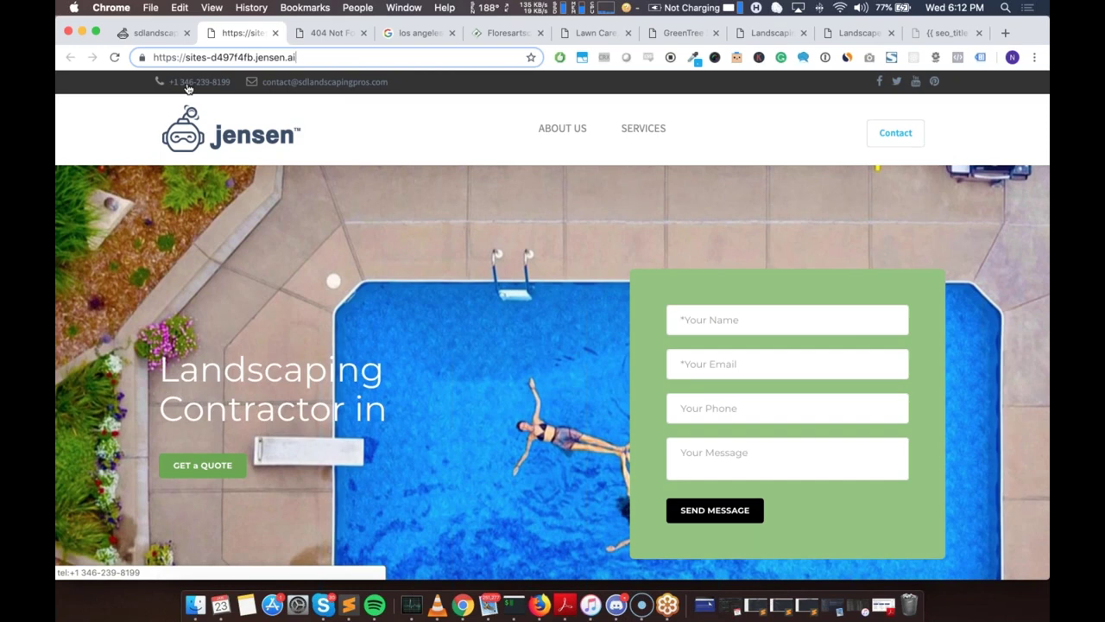
# Browse the preview site's About Us and Services pages.
pyautogui.click(558, 131)
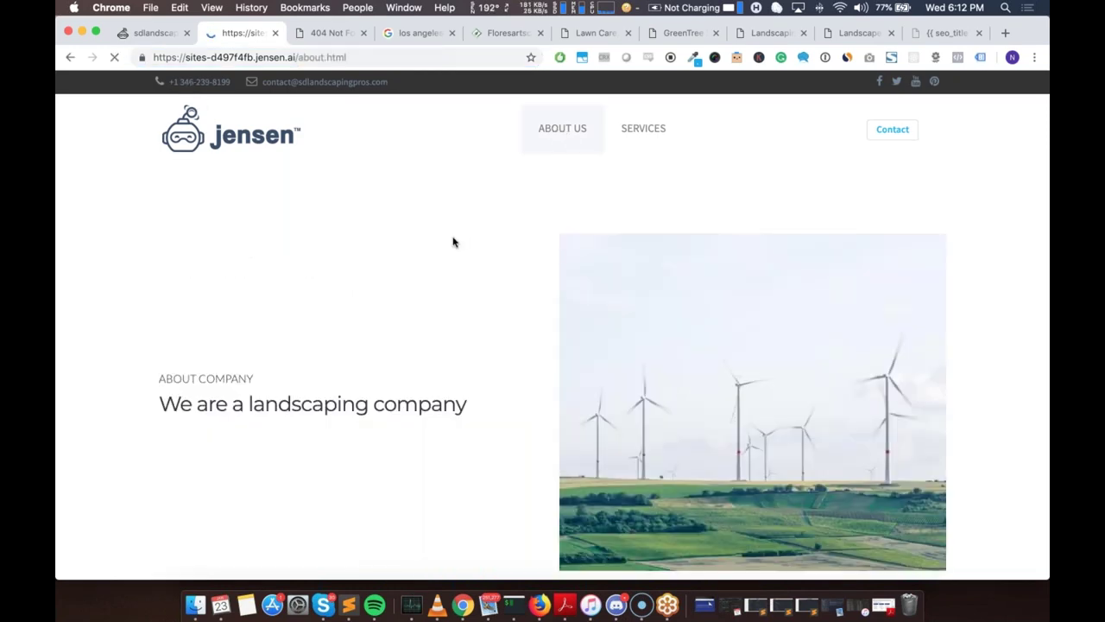
pyautogui.scroll(-6, 452, 242)
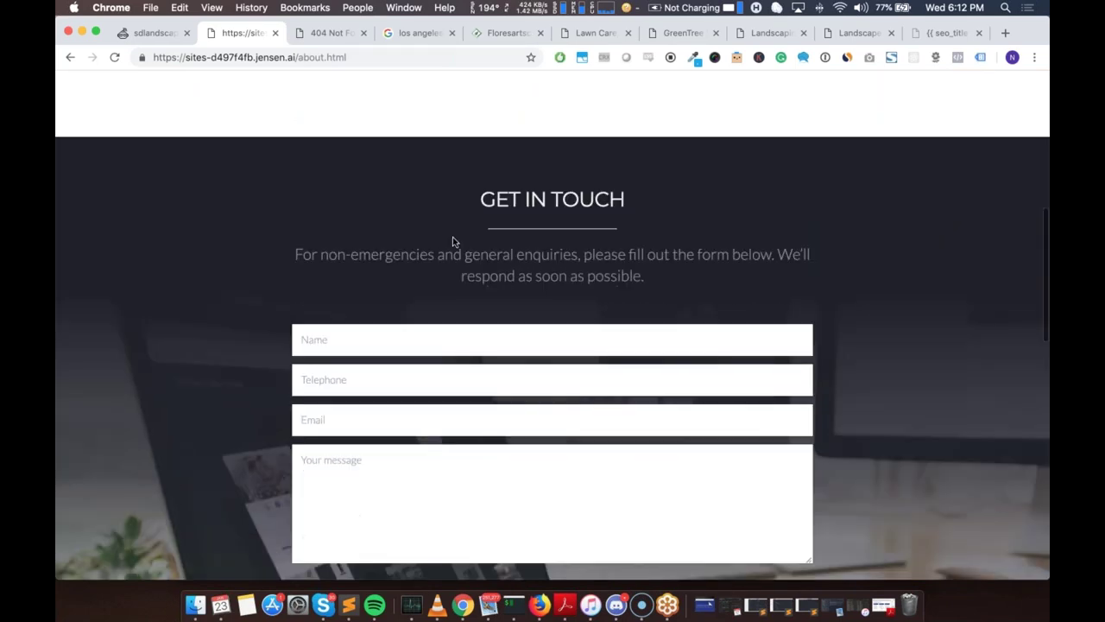
pyautogui.scroll(-2, 453, 241)
pyautogui.scroll(-4, 575, 414)
pyautogui.scroll(-4, 575, 414)
pyautogui.scroll(15, 621, 239)
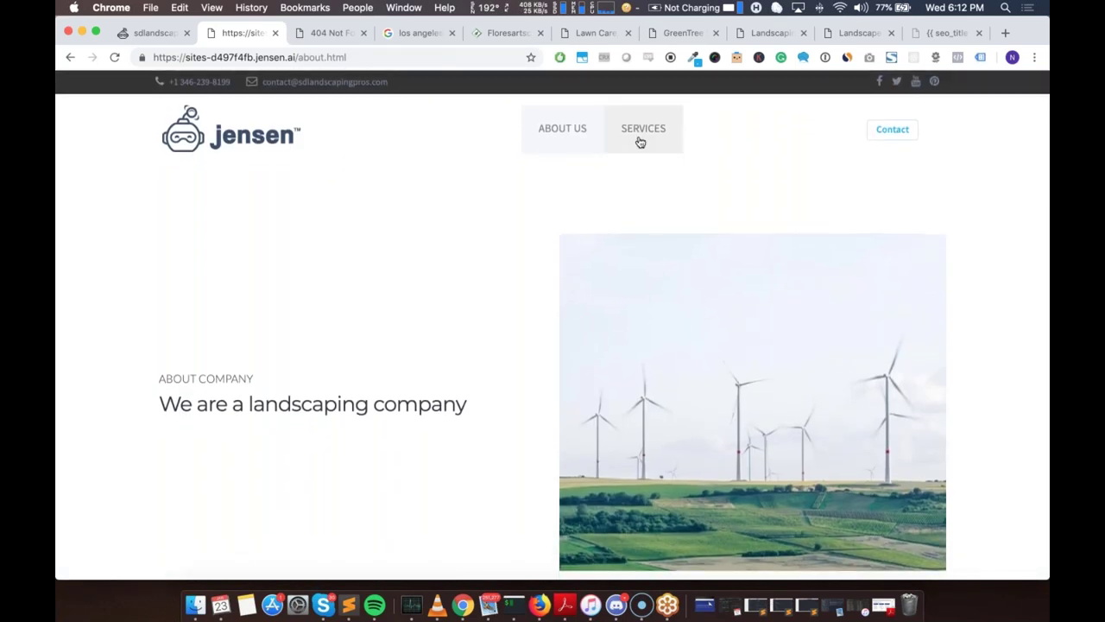
pyautogui.click(640, 142)
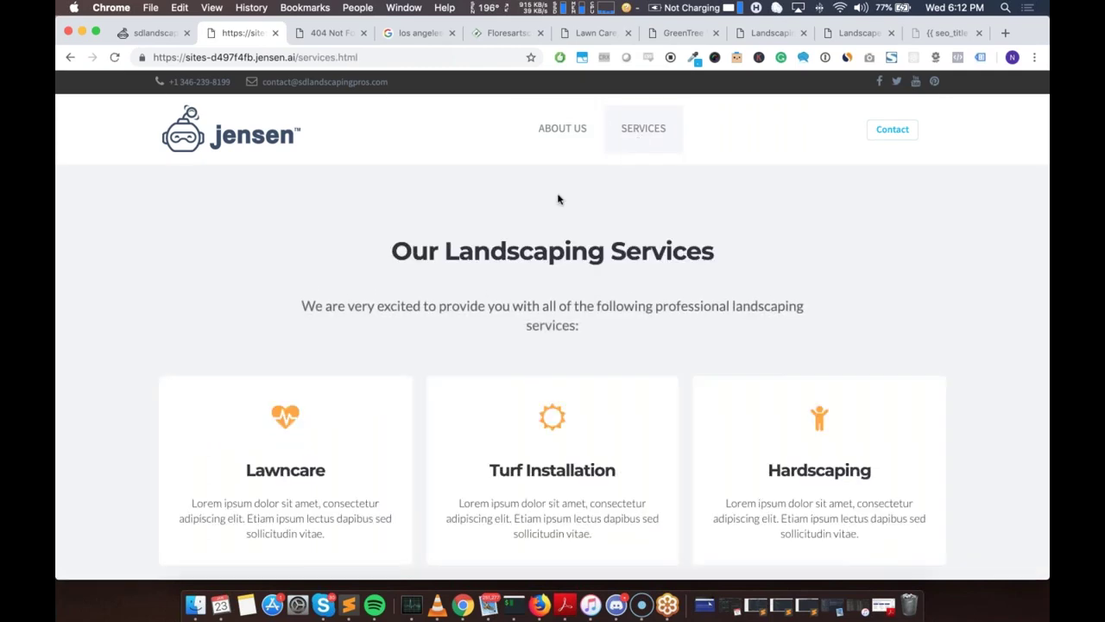
pyautogui.scroll(-3, 557, 198)
pyautogui.scroll(-10, 268, 318)
pyautogui.scroll(10, 269, 318)
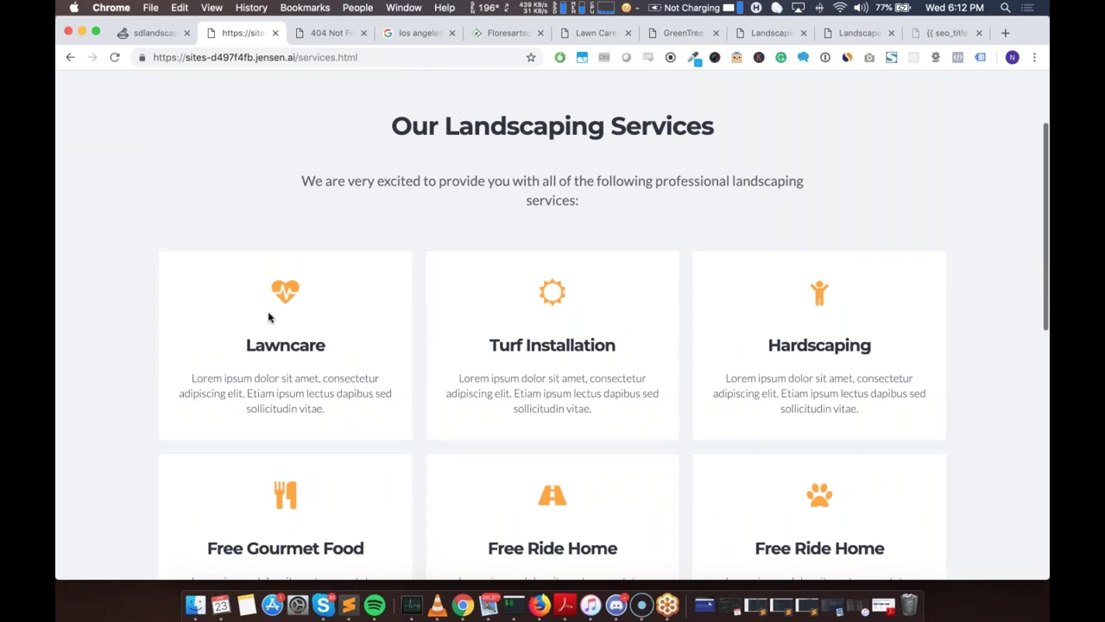
pyautogui.scroll(3, 429, 160)
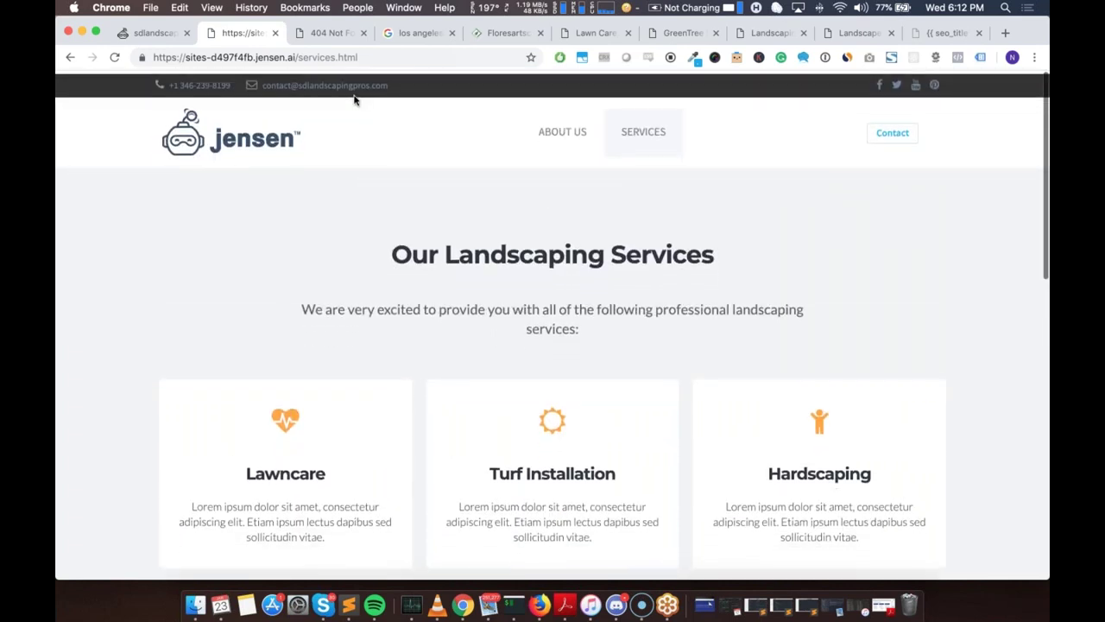
# Change the preview address to service/turf-installation.html and view the Turf Installation page.
pyautogui.moveTo(299, 57); pyautogui.dragTo(499, 59)
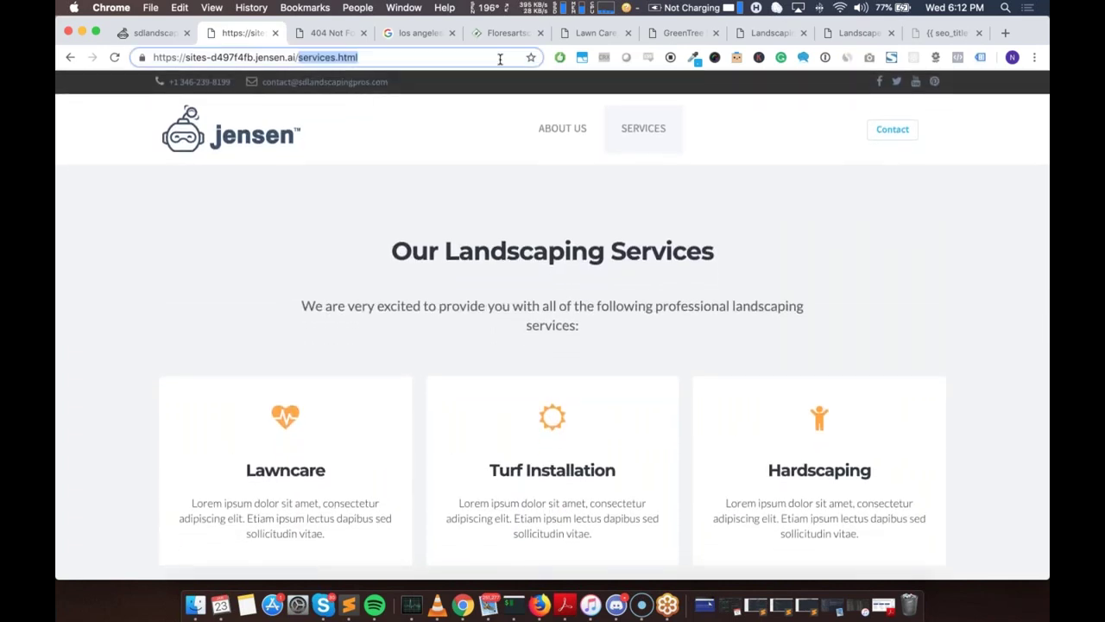
pyautogui.write('serivce')
pyautogui.press('BackSpace')
pyautogui.press('BackSpace')
pyautogui.write('vice/law')
pyautogui.write('n')
pyautogui.press('BackSpace')
pyautogui.press('BackSpace')
pyautogui.press('BackSpace')
pyautogui.press('BackSpace')
pyautogui.write('turf-installation.html')
pyautogui.press('Return')
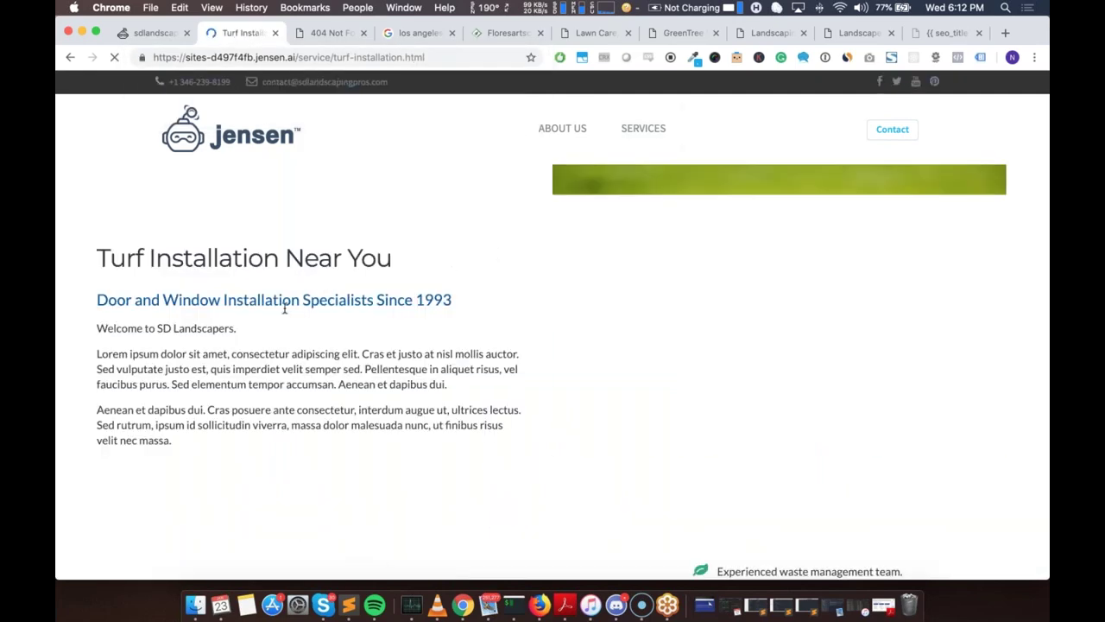
pyautogui.scroll(-10, 756, 226)
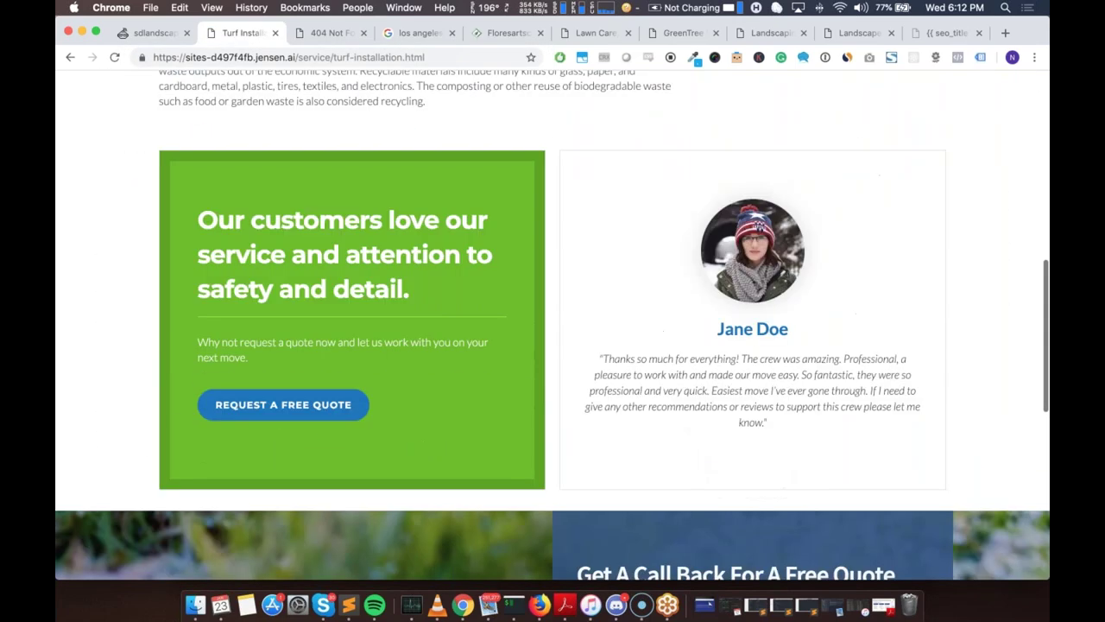
pyautogui.scroll(-5, 756, 226)
pyautogui.scroll(3, 757, 226)
pyautogui.scroll(-1, 267, 238)
pyautogui.scroll(15, 268, 238)
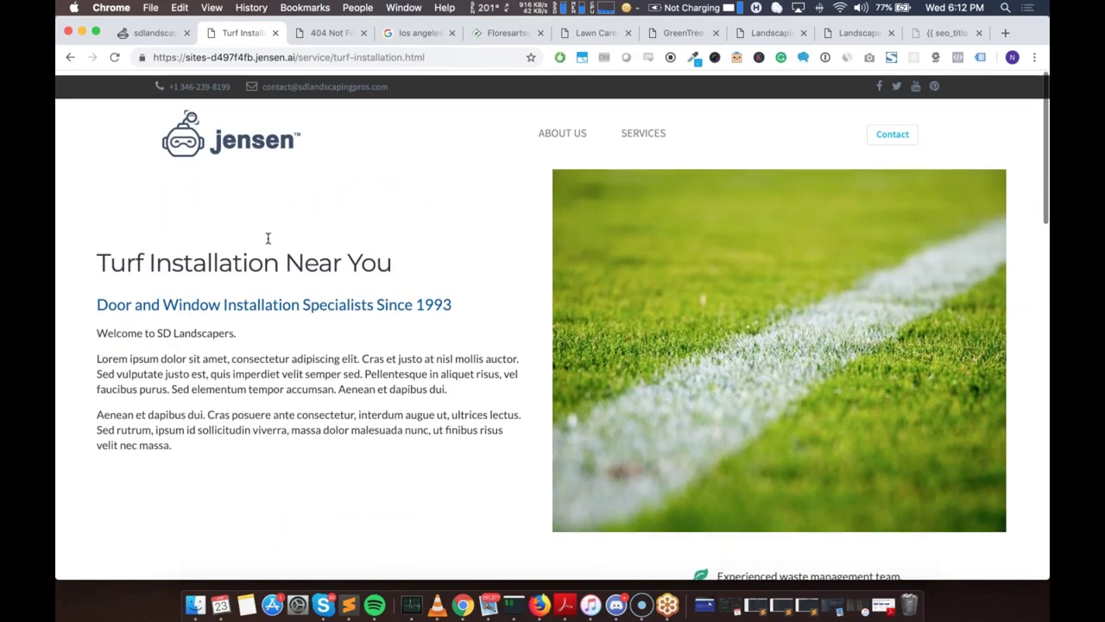
# From the campaign overview, open the live sdlandscapingpros.com site in a new tab.
pyautogui.click(171, 34)
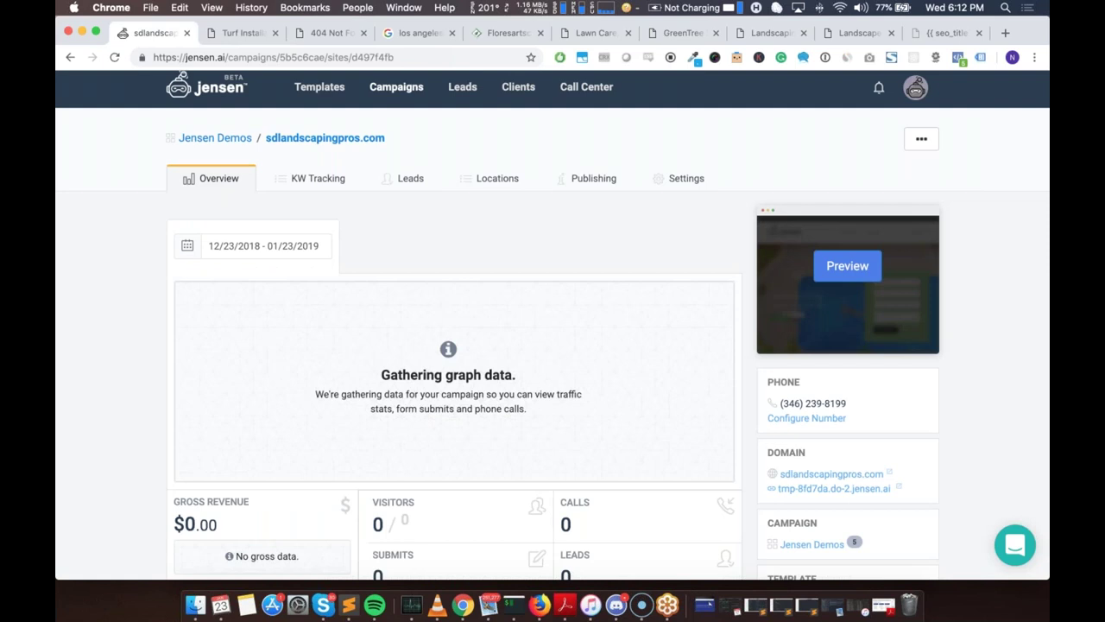
pyautogui.moveTo(885, 284)
pyautogui.scroll(-2, 863, 394)
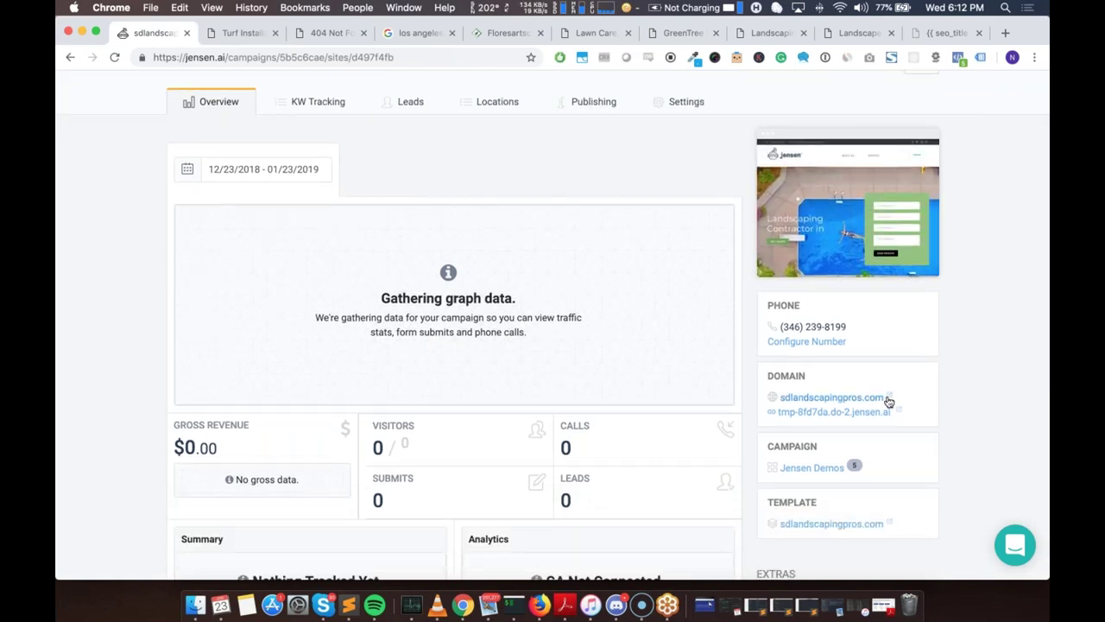
pyautogui.click(830, 397)
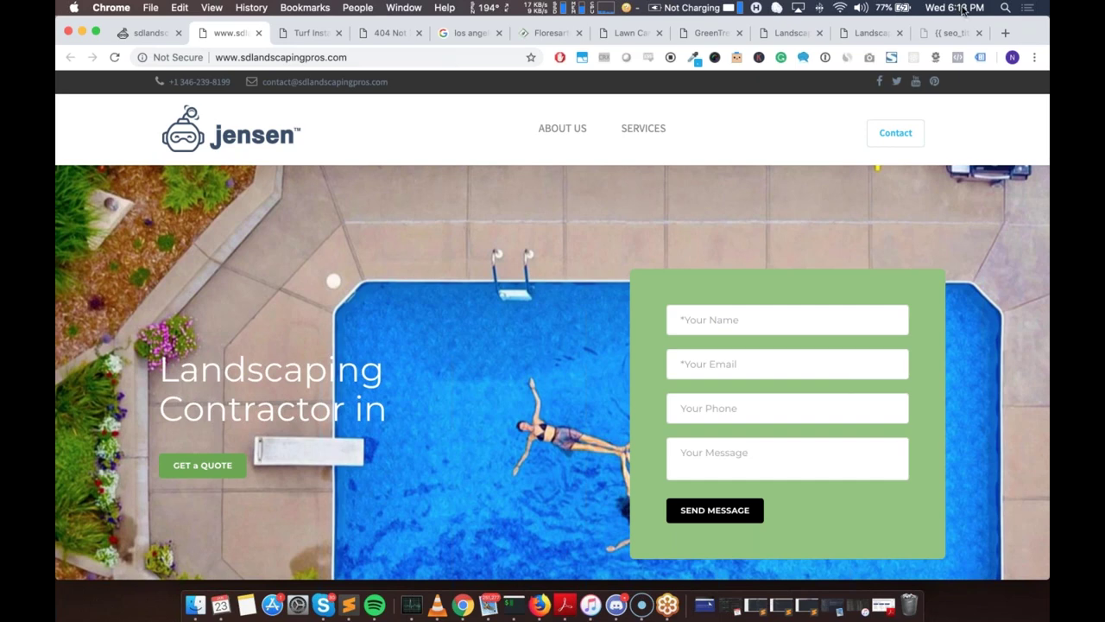
pyautogui.scroll(-1, 419, 270)
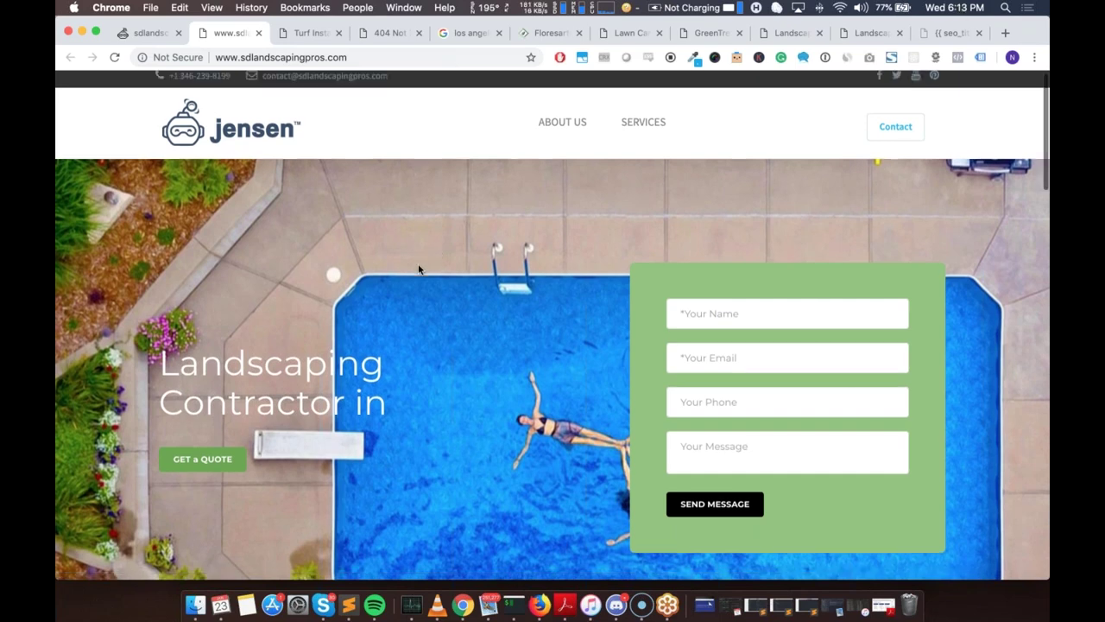
pyautogui.scroll(1, 418, 269)
pyautogui.scroll(-2, 214, 220)
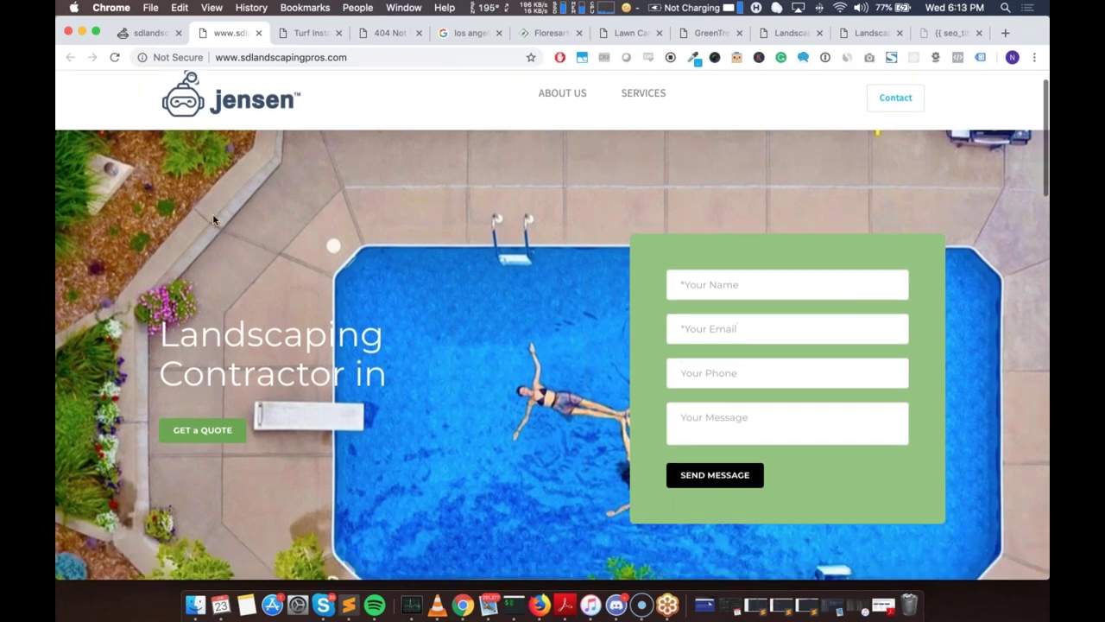
pyautogui.scroll(-3, 213, 213)
pyautogui.scroll(4, 213, 213)
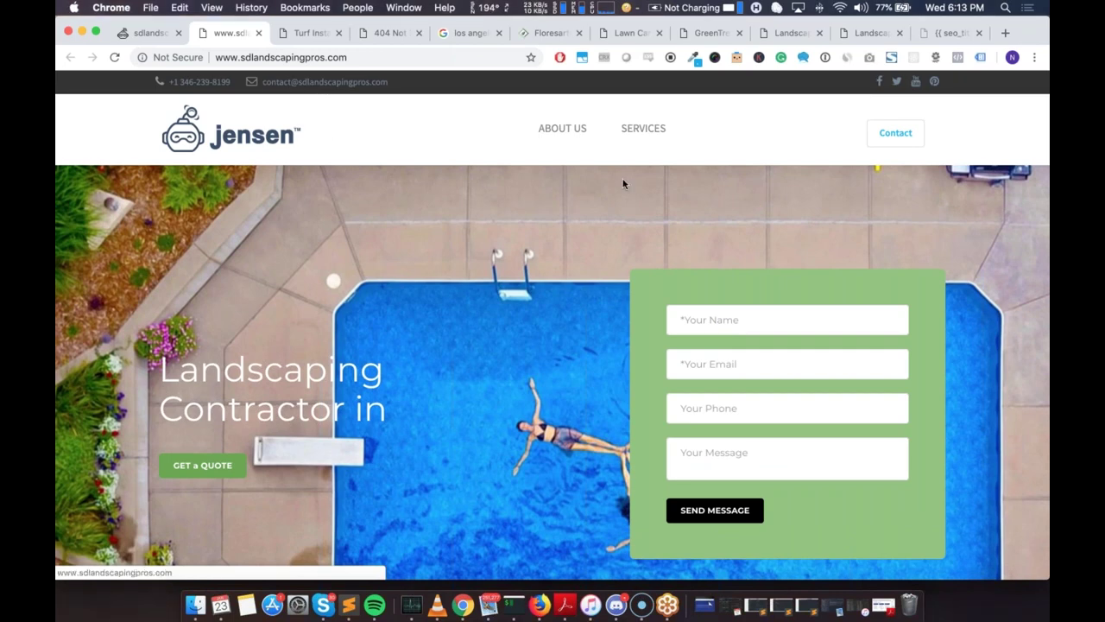
pyautogui.click(218, 56)
pyautogui.moveTo(216, 57); pyautogui.dragTo(238, 57)
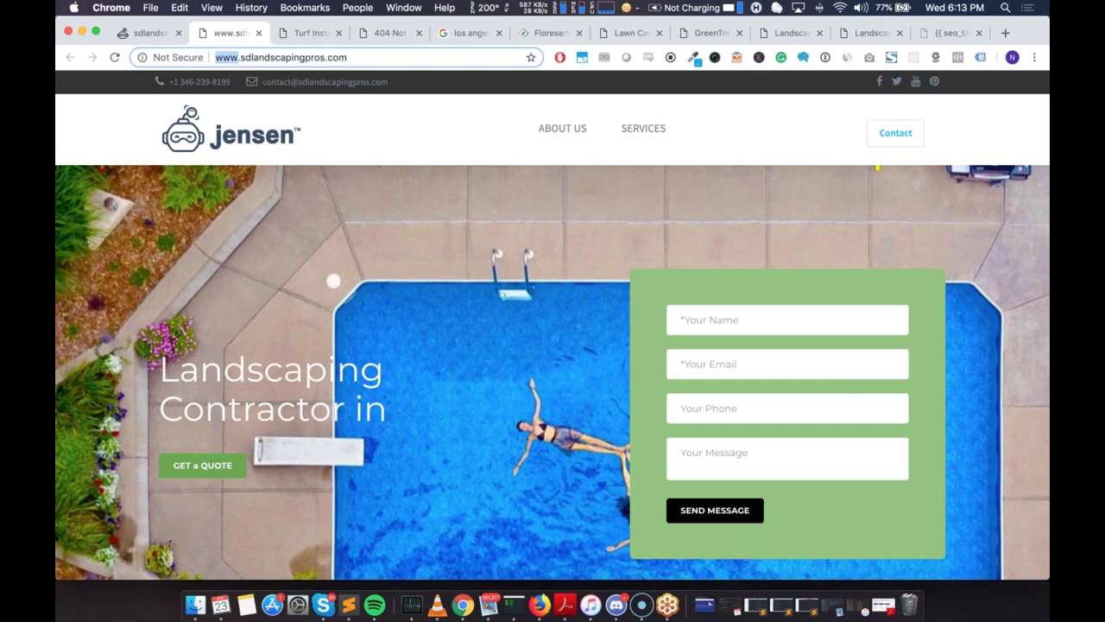
pyautogui.click(239, 57)
pyautogui.click(215, 57)
pyautogui.write('https://')
pyautogui.press('Return')
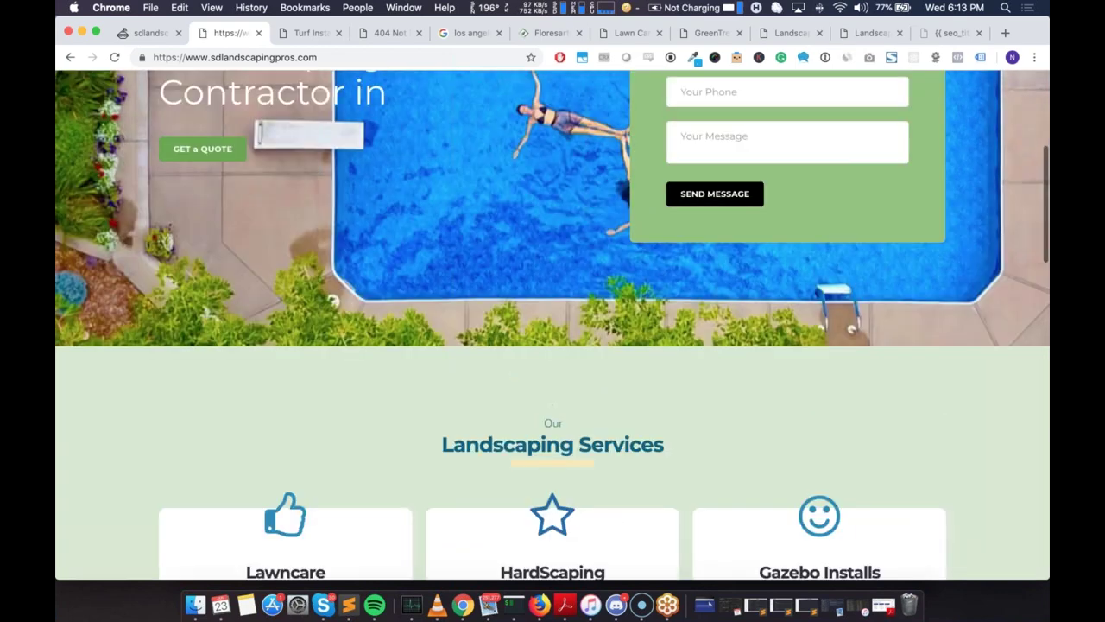
# Check the Hardscaping and Gazebo service cards, then return to the campaign overview.
pyautogui.scroll(-3, 299, 375)
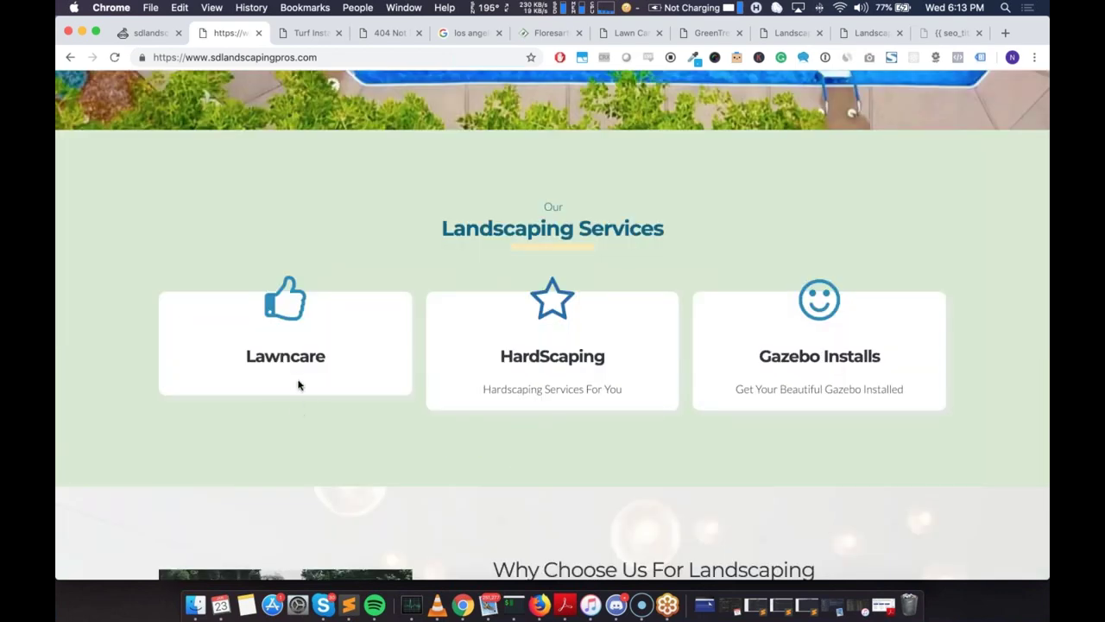
pyautogui.tripleClick(517, 388)
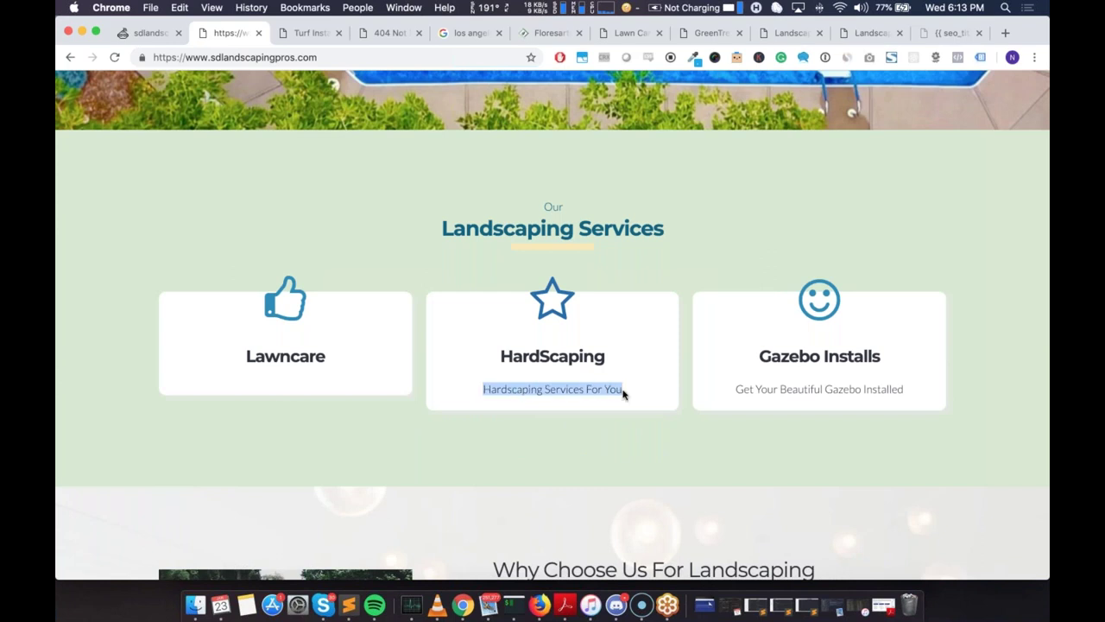
pyautogui.tripleClick(755, 390)
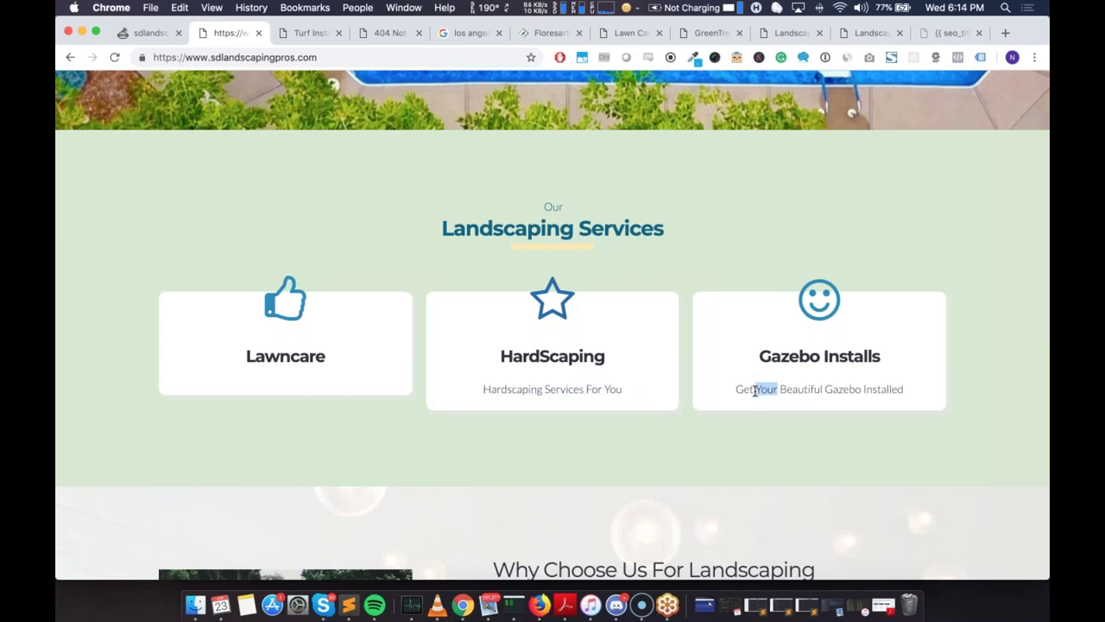
pyautogui.scroll(-15, 730, 395)
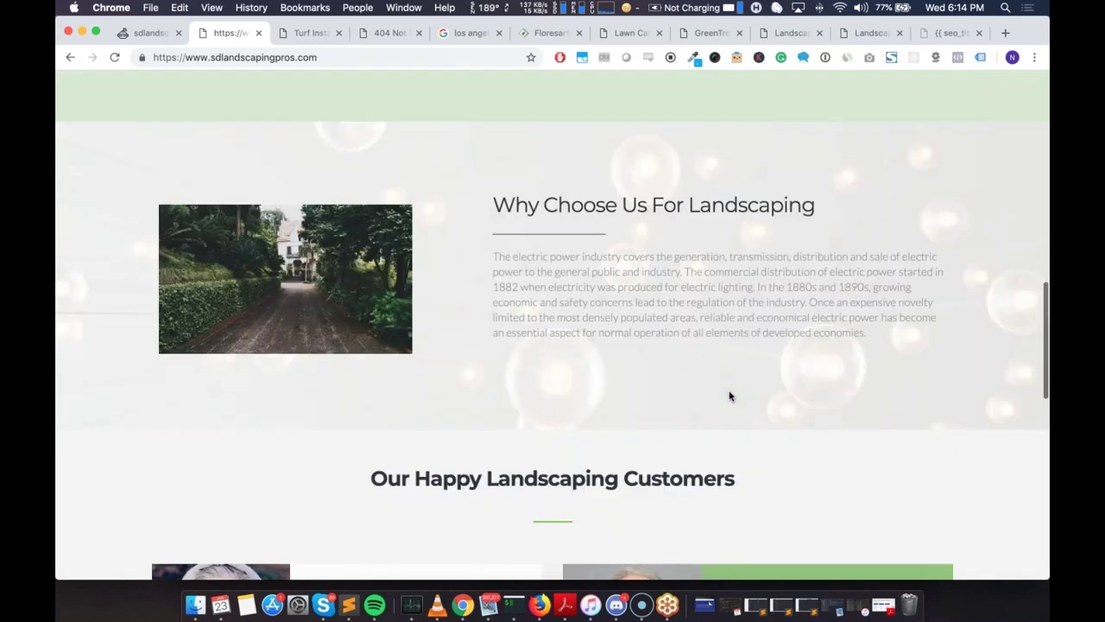
pyautogui.scroll(20, 730, 395)
pyautogui.scroll(1, 553, 325)
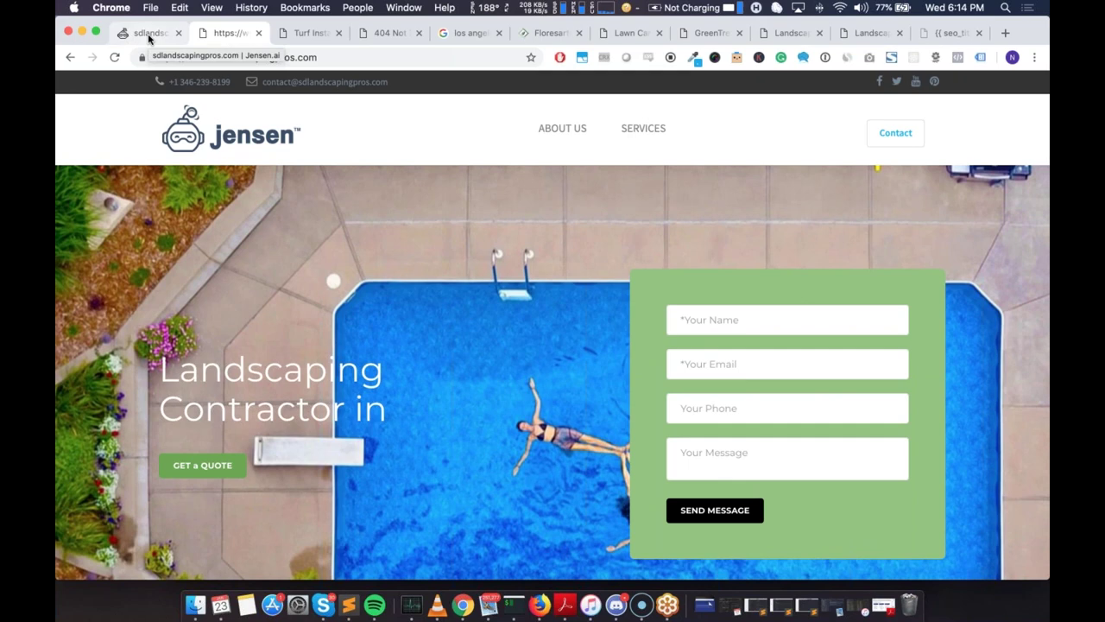
pyautogui.scroll(-1, 553, 345)
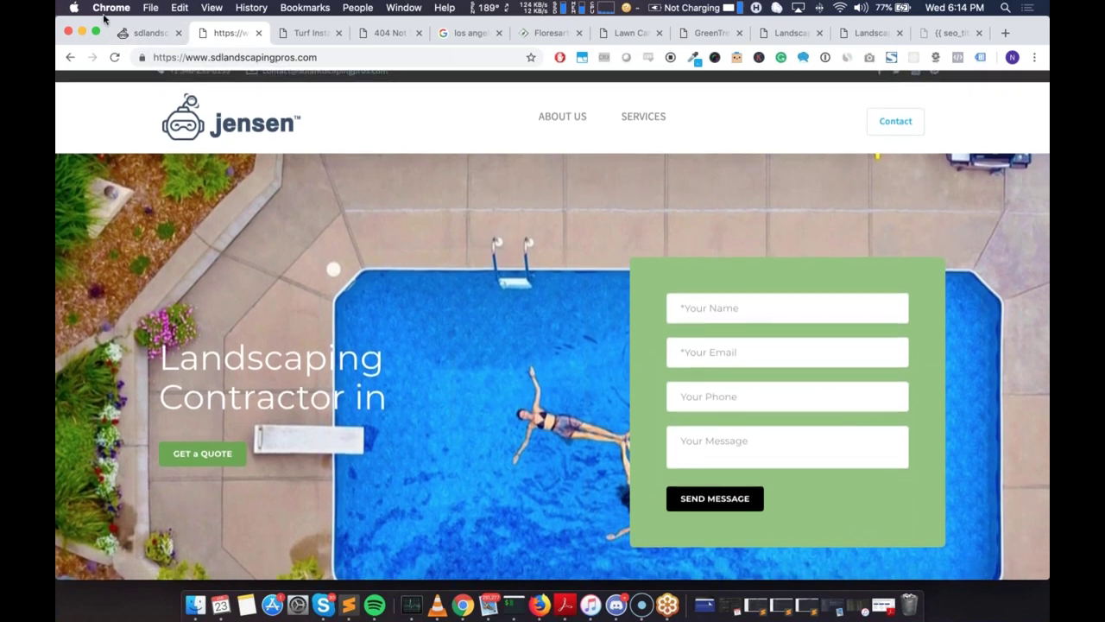
pyautogui.click(143, 33)
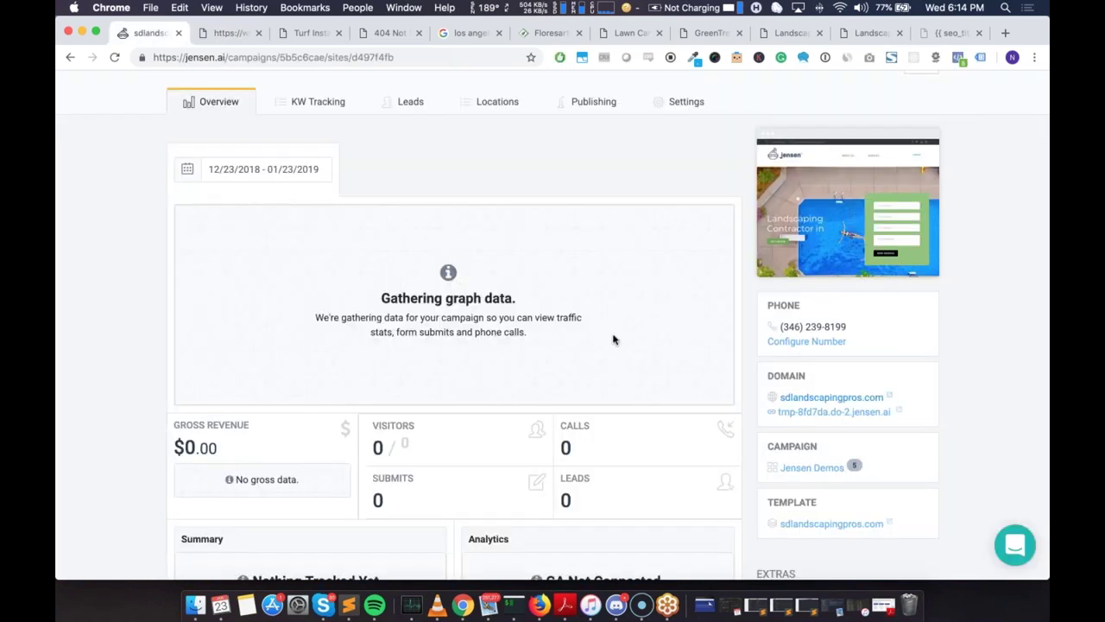
# View the empty Site's locations page for sdlandscapingpros.com.
pyautogui.scroll(2, 613, 339)
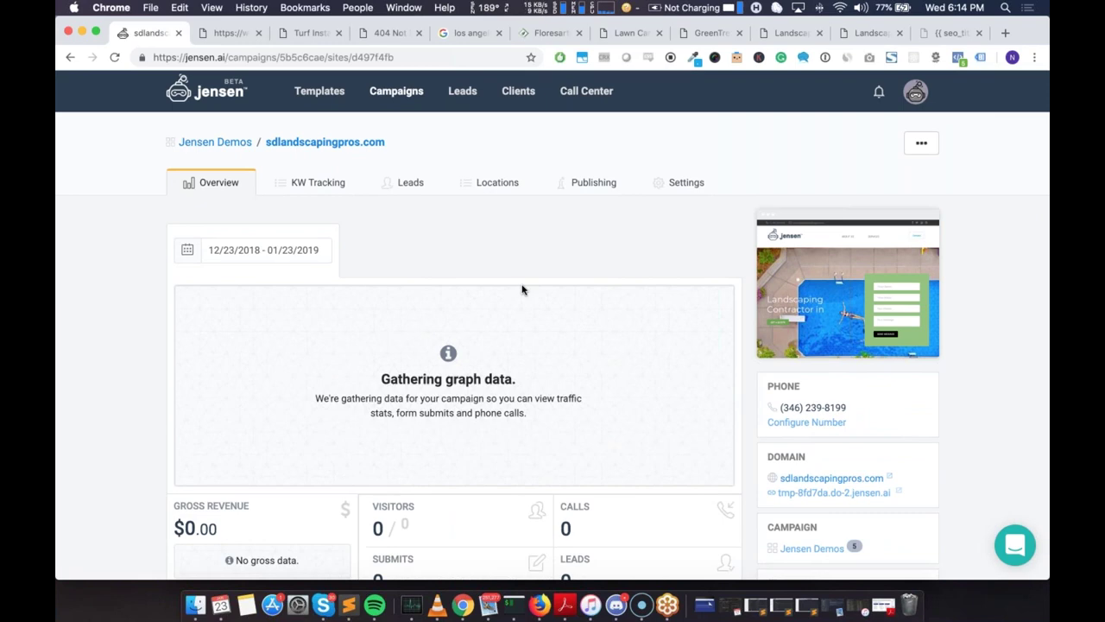
pyautogui.click(486, 186)
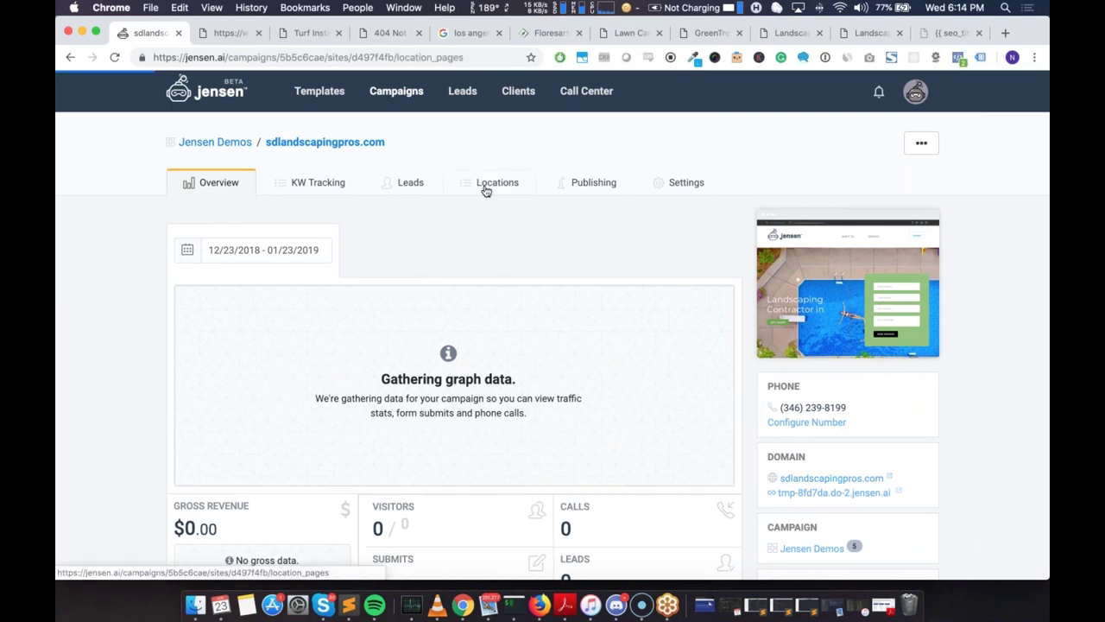
pyautogui.scroll(-3, 345, 369)
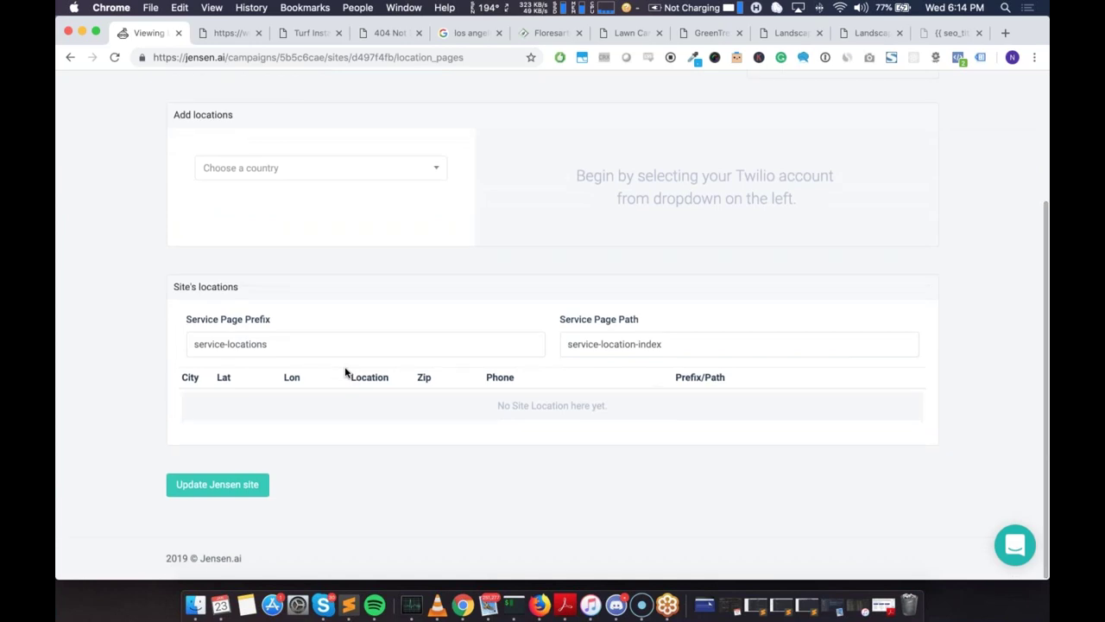
pyautogui.scroll(5, 345, 372)
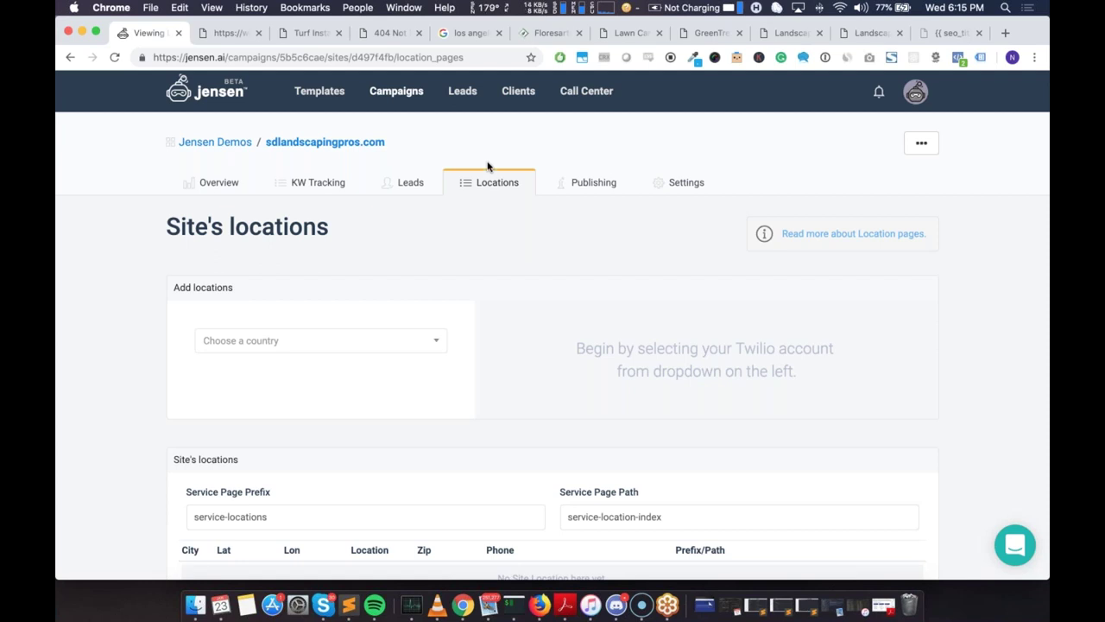
pyautogui.scroll(-1, 591, 329)
pyautogui.scroll(1, 590, 329)
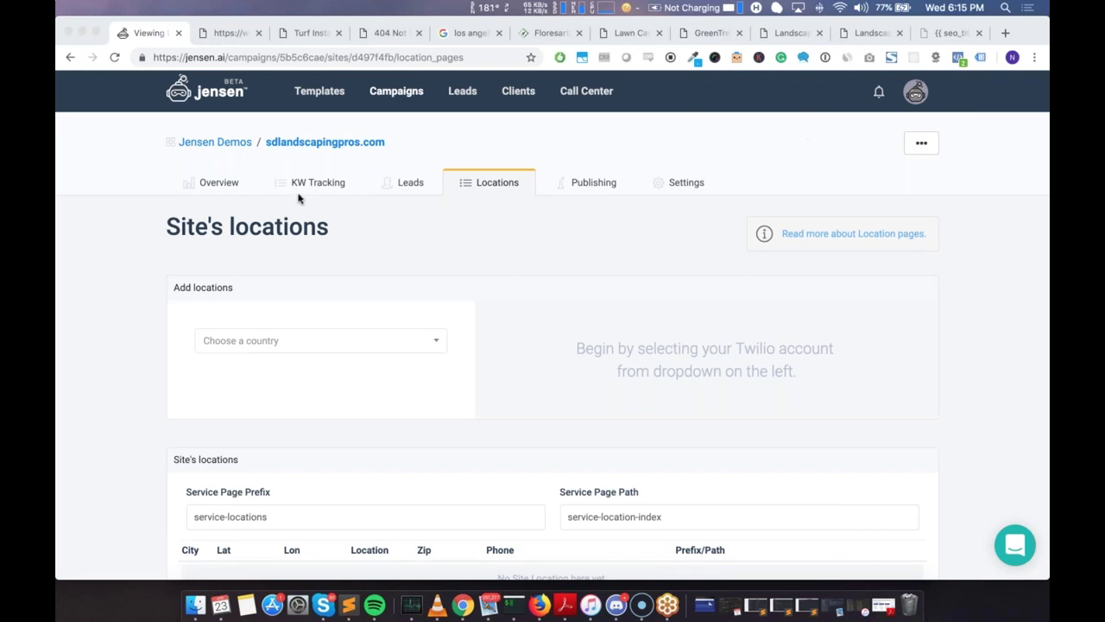
pyautogui.click(202, 185)
# Return to the campaign overview and open the site's template in the page builder.
pyautogui.click(216, 184)
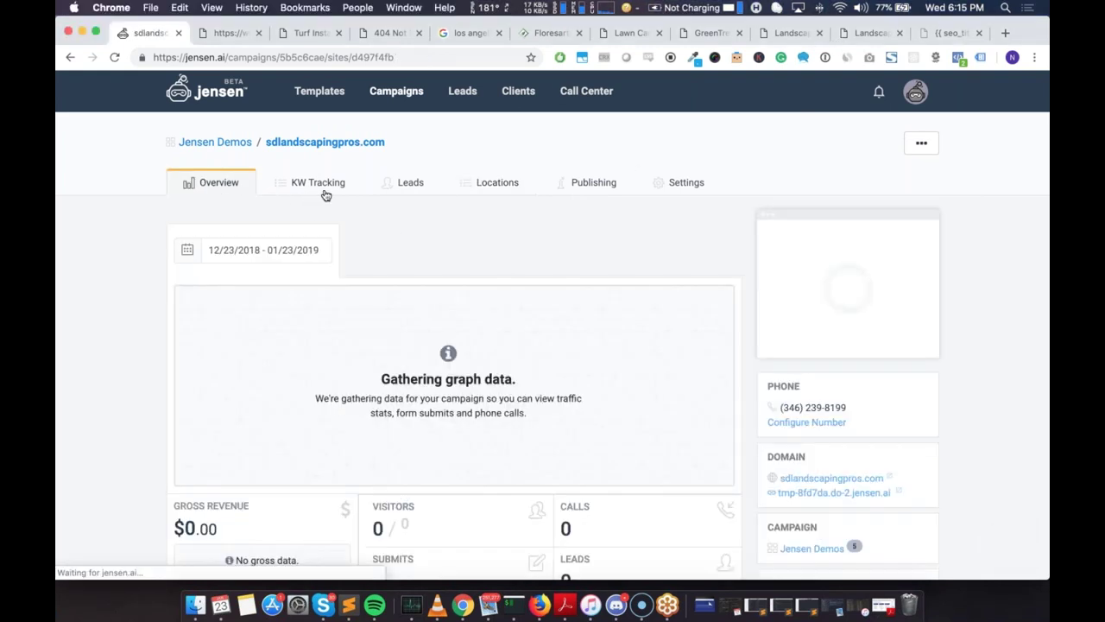
pyautogui.scroll(-5, 728, 363)
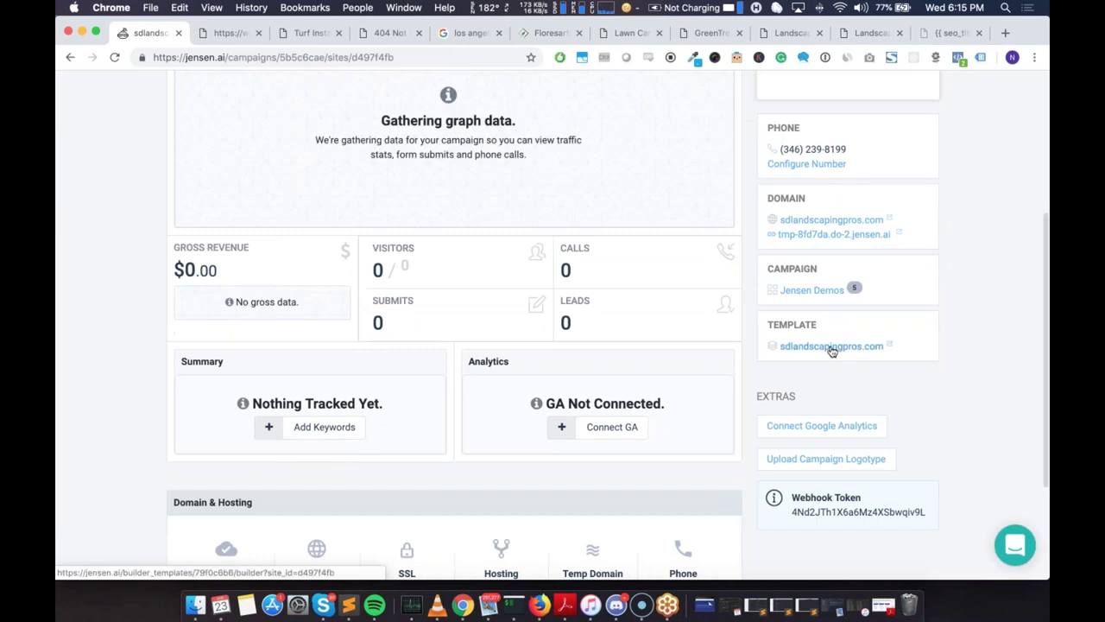
pyautogui.click(831, 347)
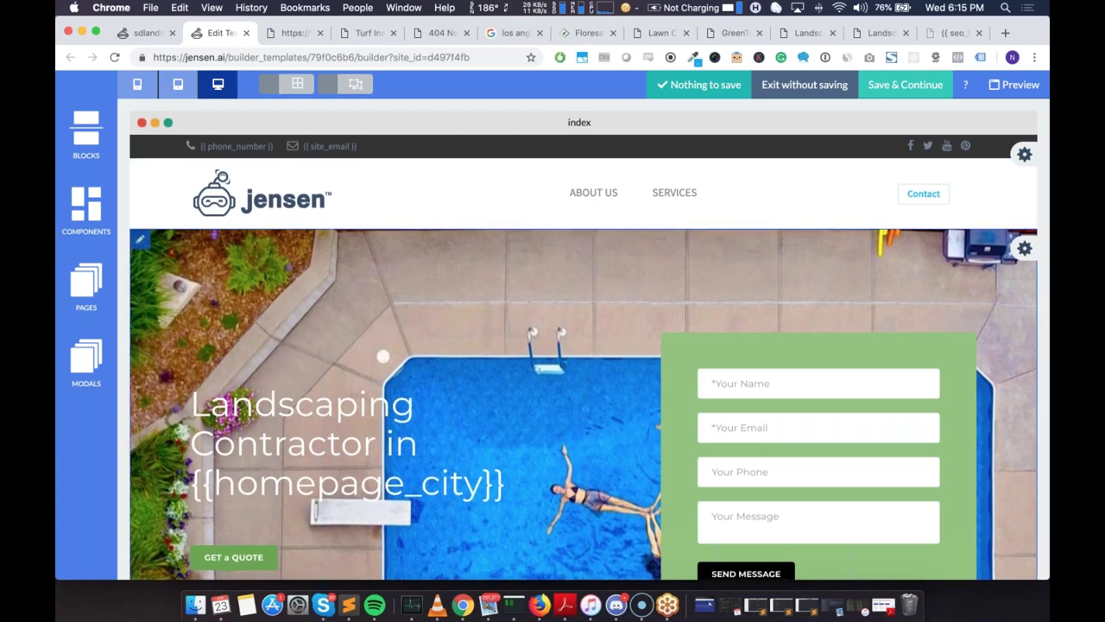
# Show the template's page list and the Add Page dropdown options.
pyautogui.scroll(-10, 583, 345)
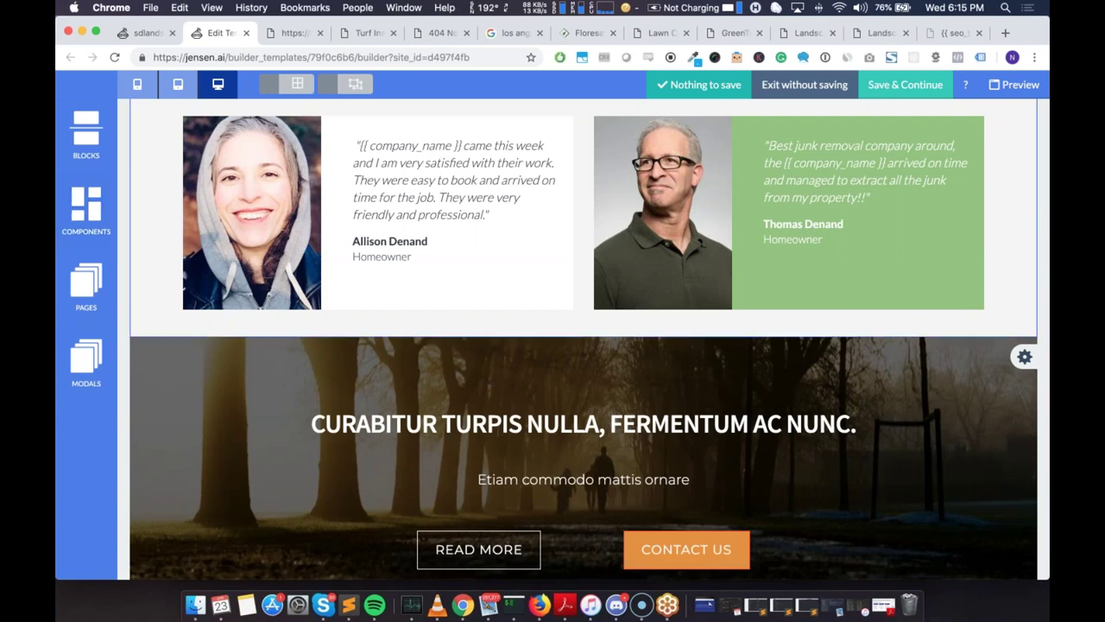
pyautogui.scroll(1, 584, 345)
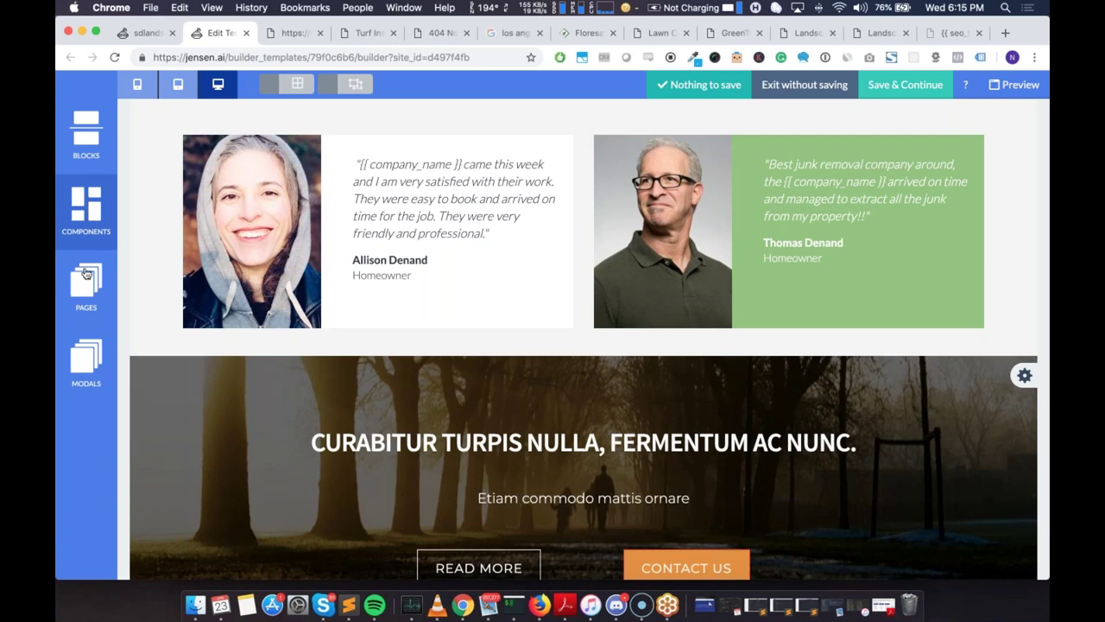
pyautogui.click(85, 288)
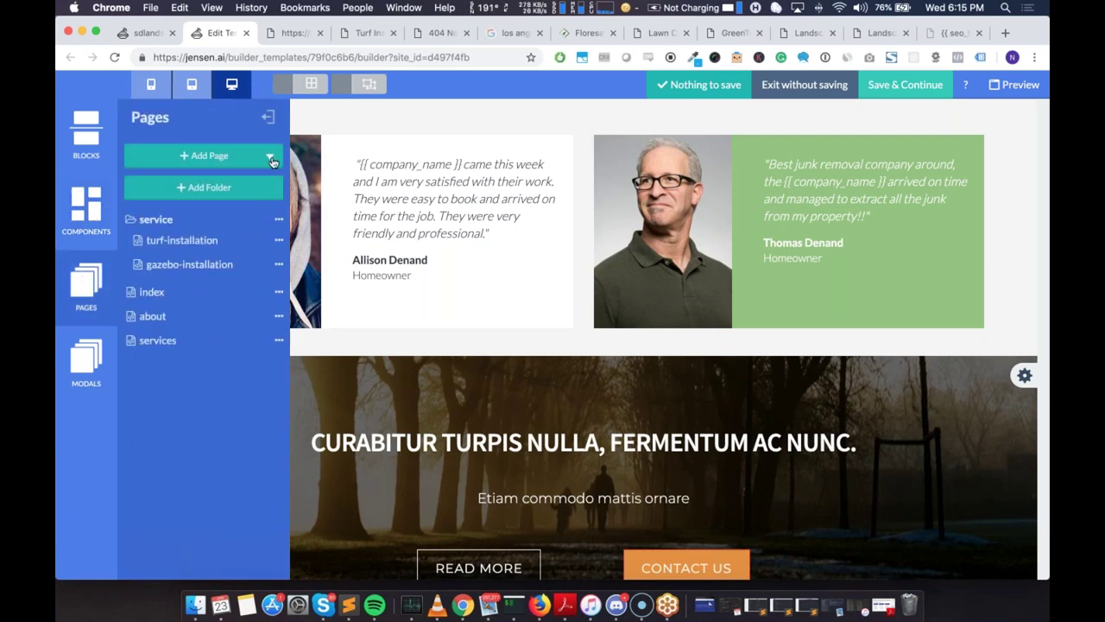
pyautogui.scroll(15, 528, 225)
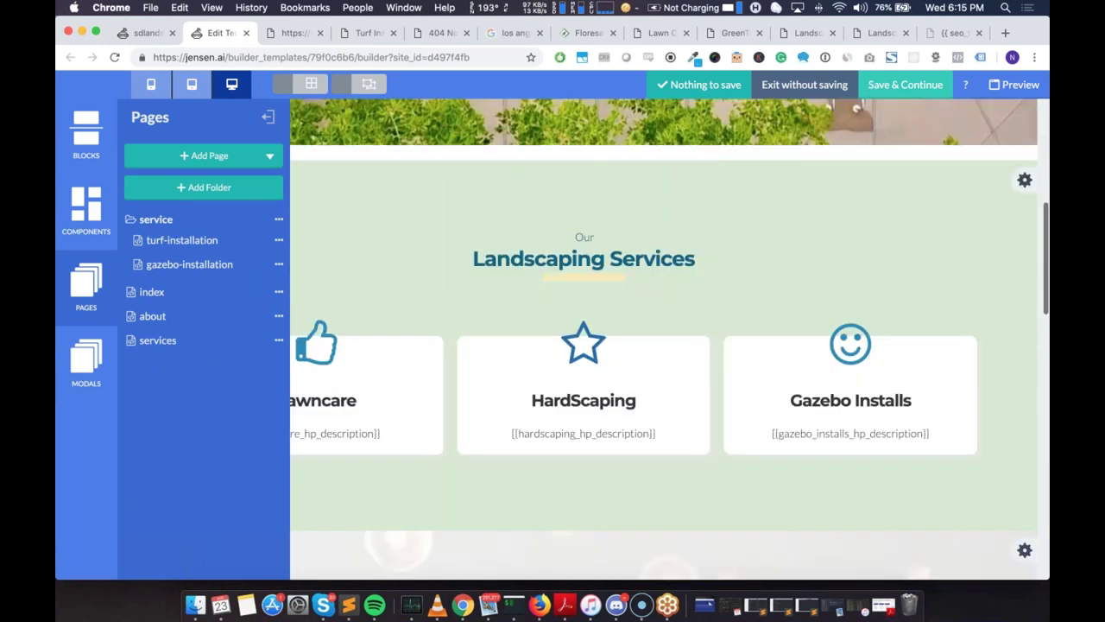
pyautogui.click(272, 157)
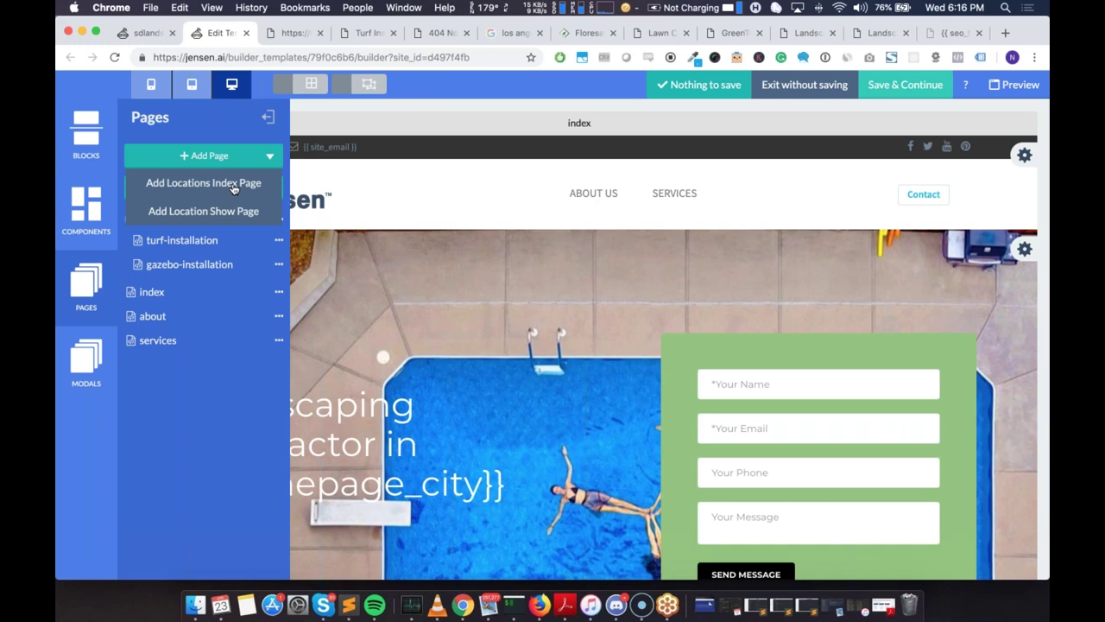
# Create a locations index page and drop in the Service Pages city list (Arleta, Bell Canyon…).
pyautogui.click(231, 189)
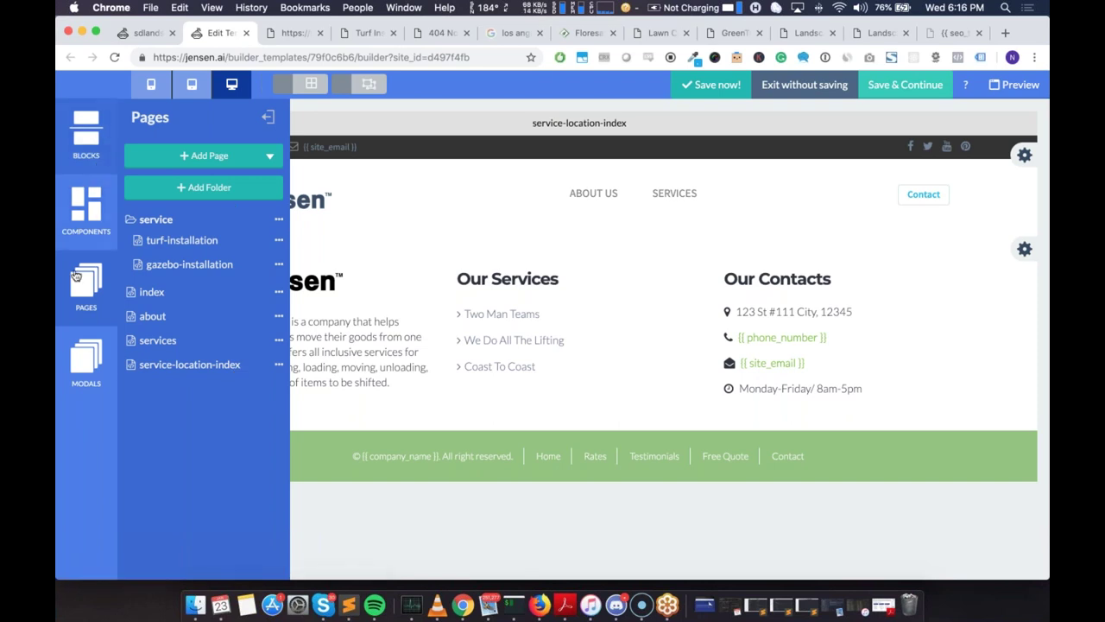
pyautogui.click(95, 166)
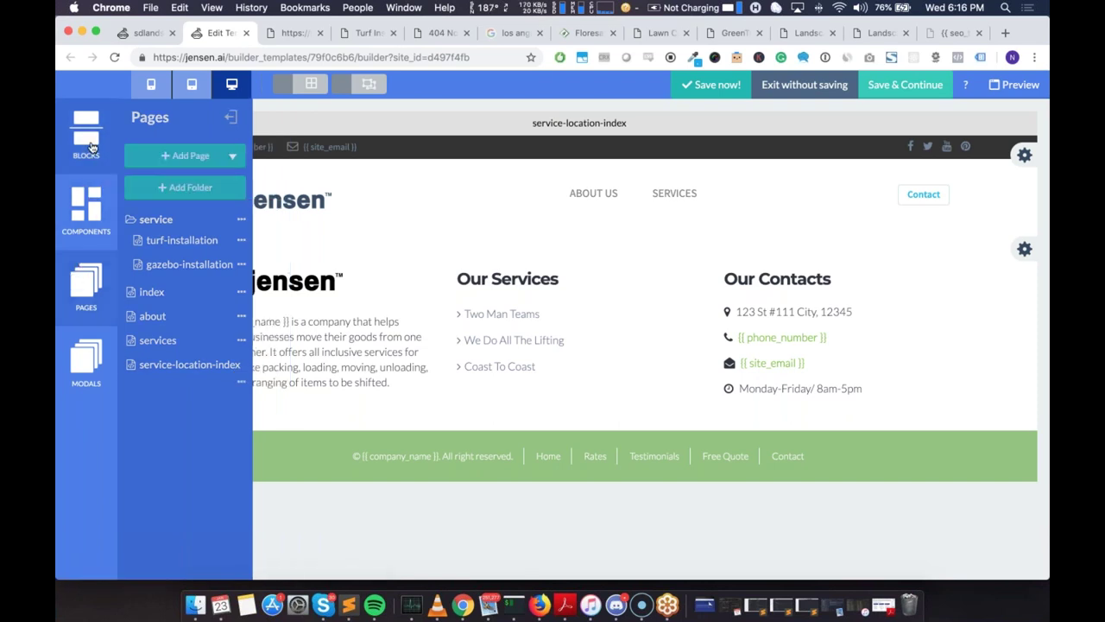
pyautogui.scroll(-5, 195, 378)
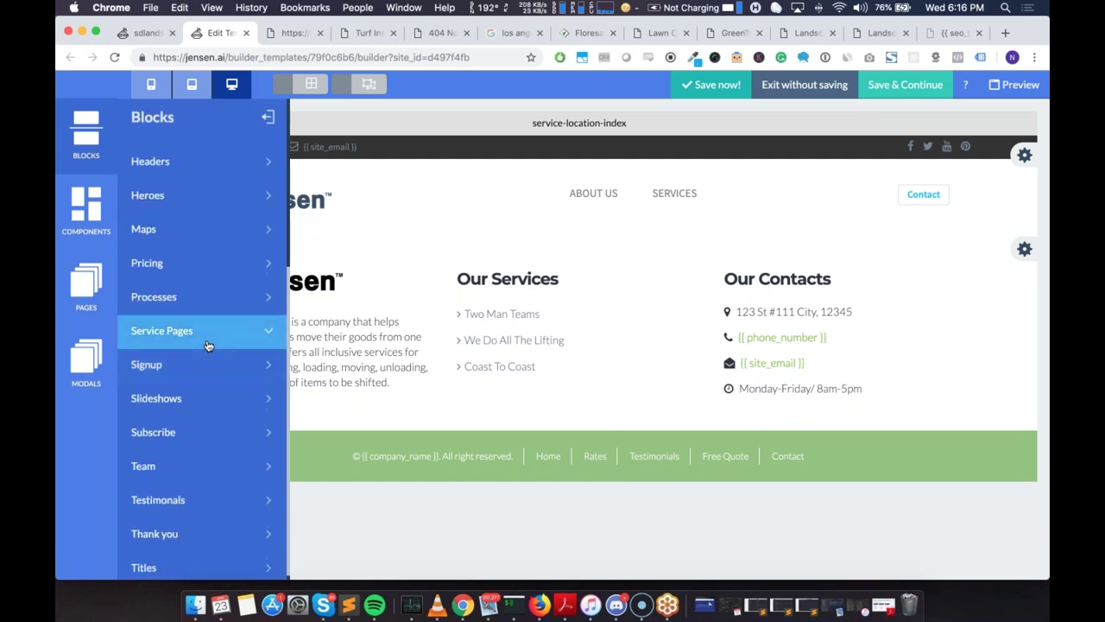
pyautogui.click(208, 346)
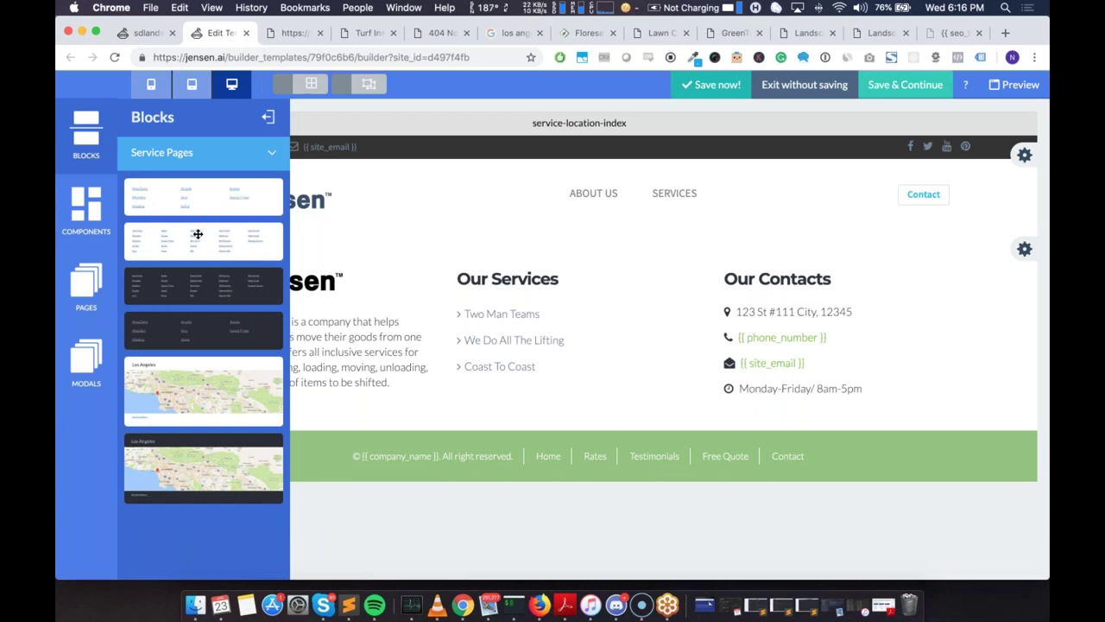
pyautogui.moveTo(197, 247); pyautogui.dragTo(572, 268)
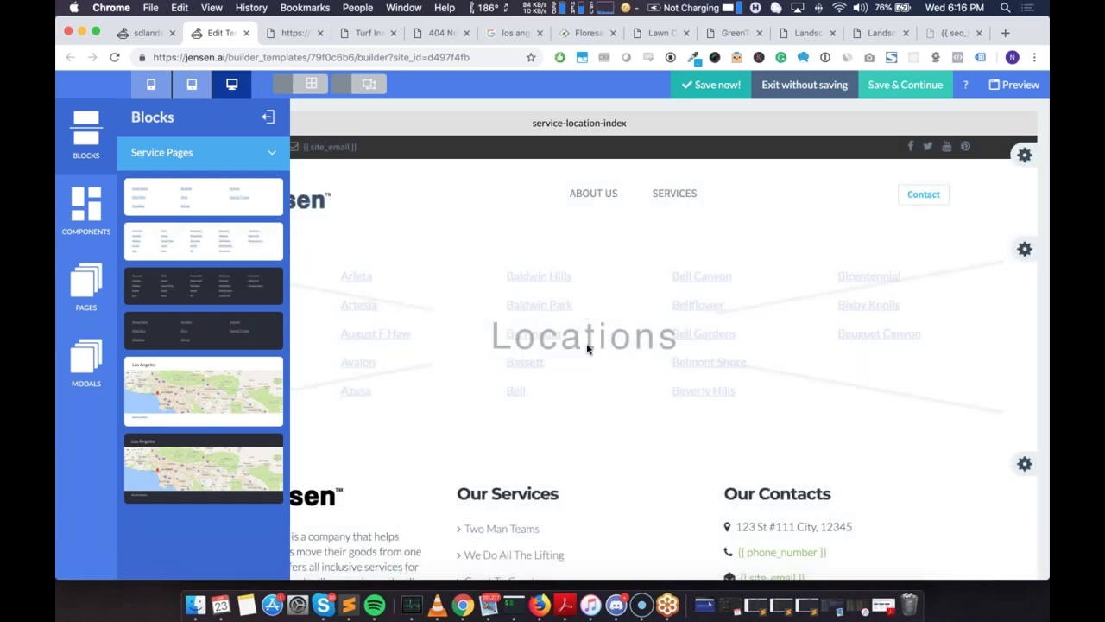
pyautogui.click(275, 161)
# Place the Content block 'Keeping your home clean' under the header, above the Locations list.
pyautogui.click(272, 152)
pyautogui.click(172, 254)
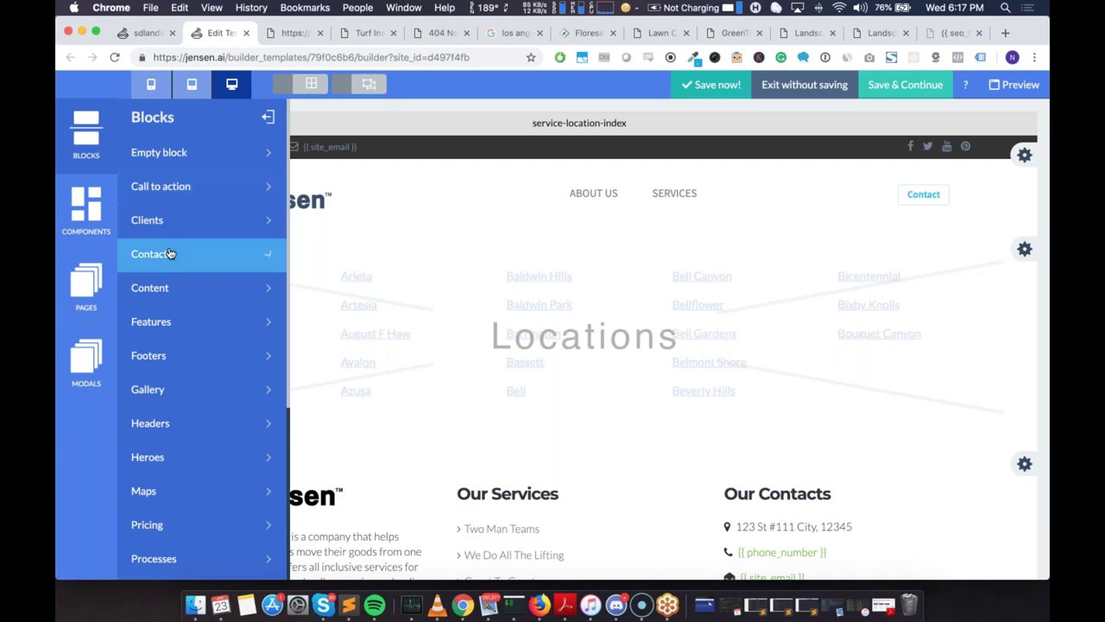
pyautogui.click(175, 288)
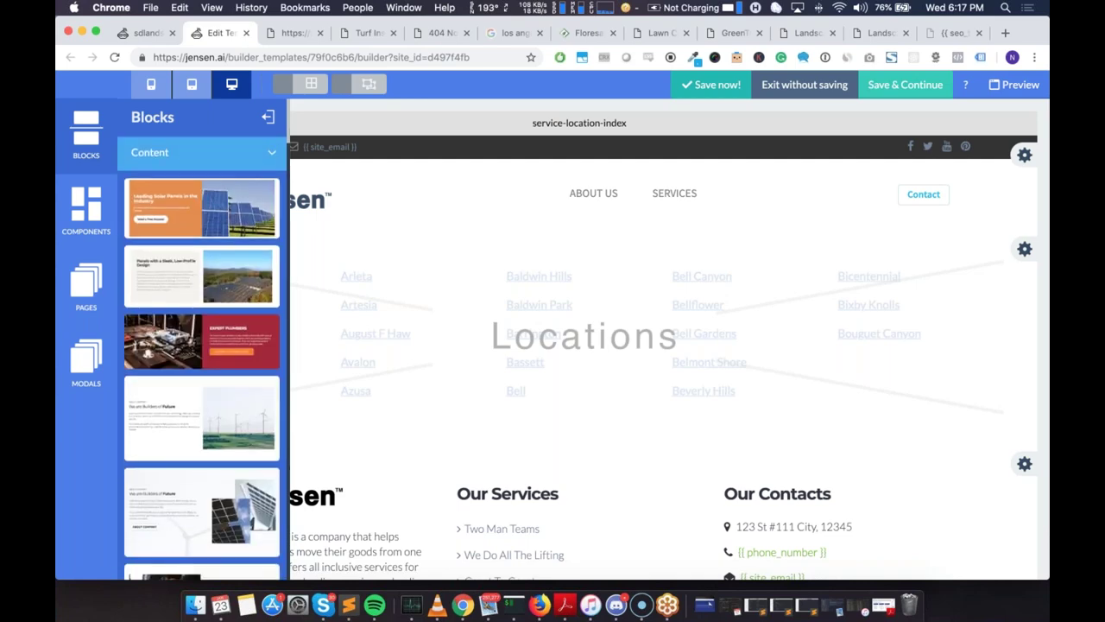
pyautogui.scroll(-3, 197, 281)
pyautogui.scroll(-5, 202, 374)
pyautogui.scroll(-7, 202, 375)
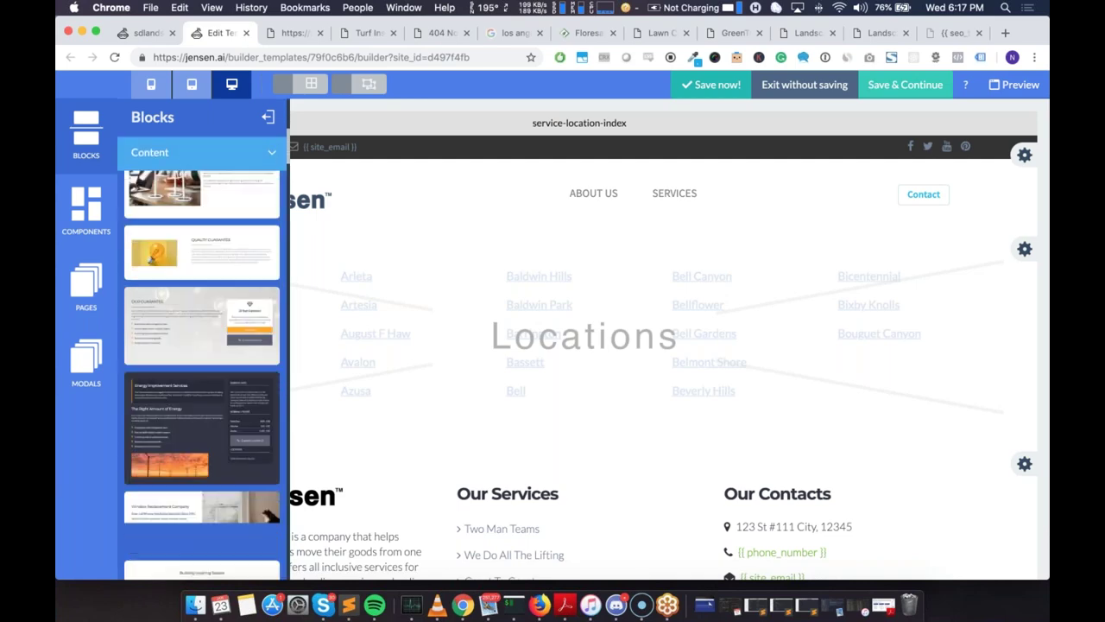
pyautogui.scroll(-10, 202, 375)
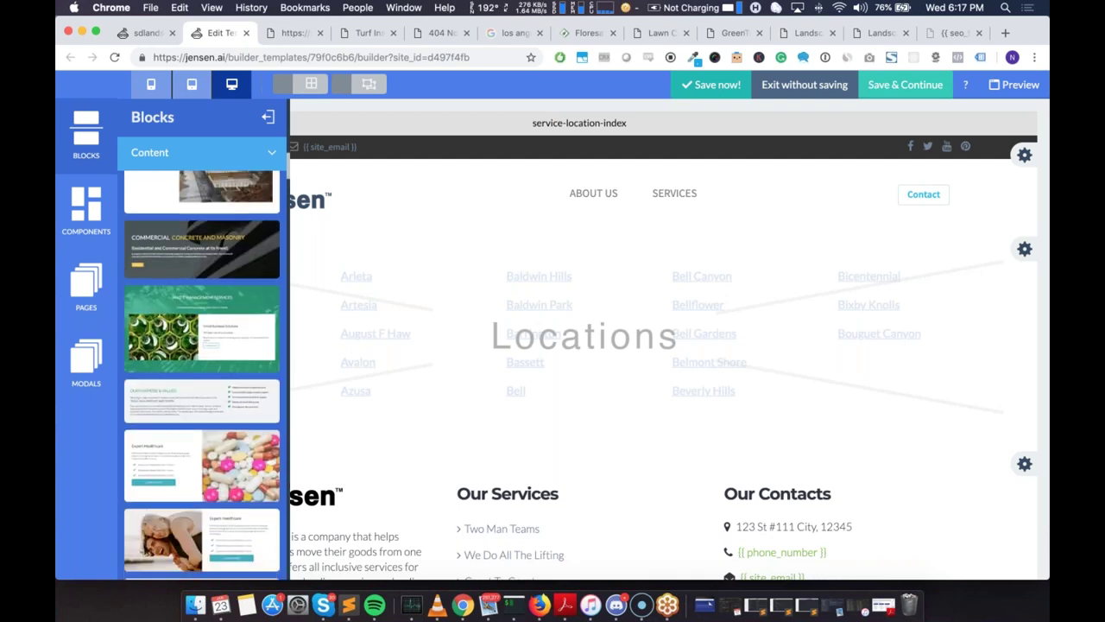
pyautogui.scroll(-10, 202, 374)
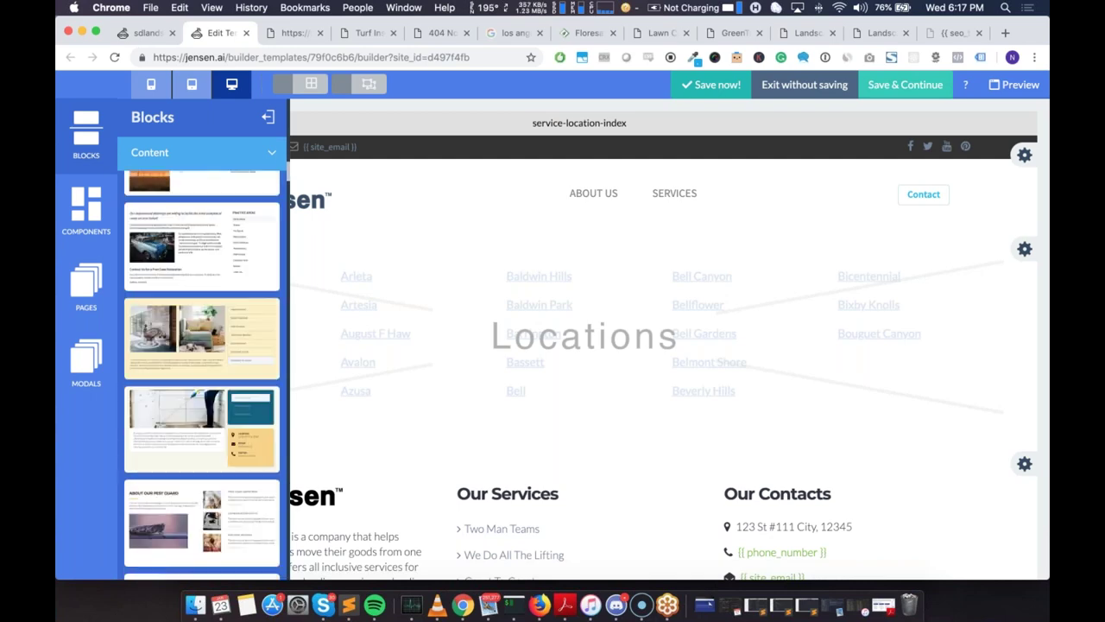
pyautogui.scroll(2, 202, 375)
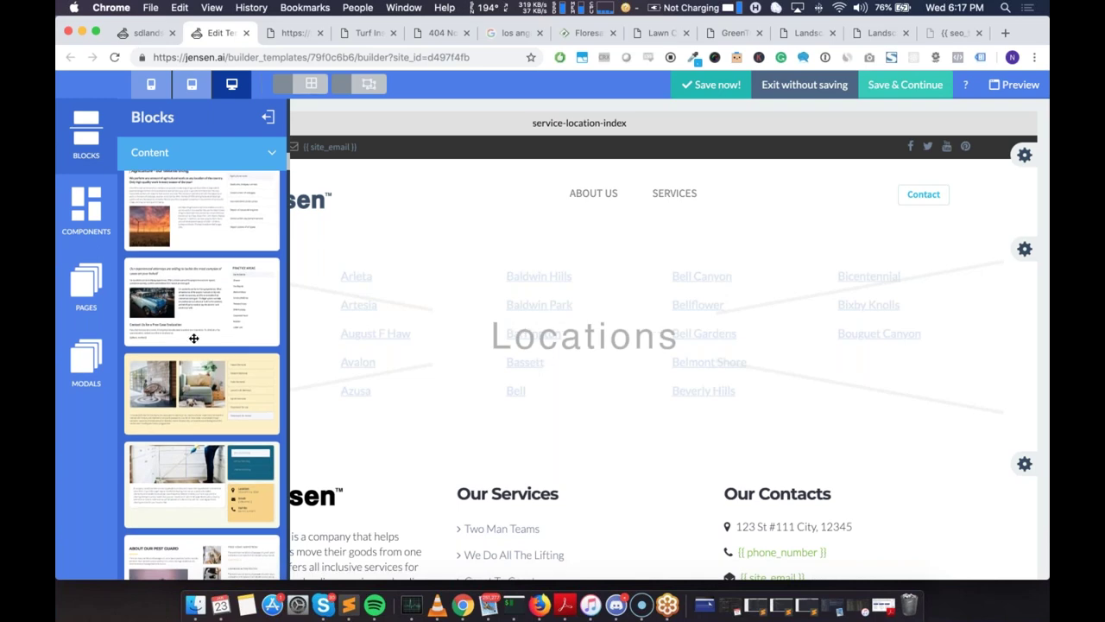
pyautogui.scroll(-3, 195, 338)
pyautogui.scroll(-10, 194, 338)
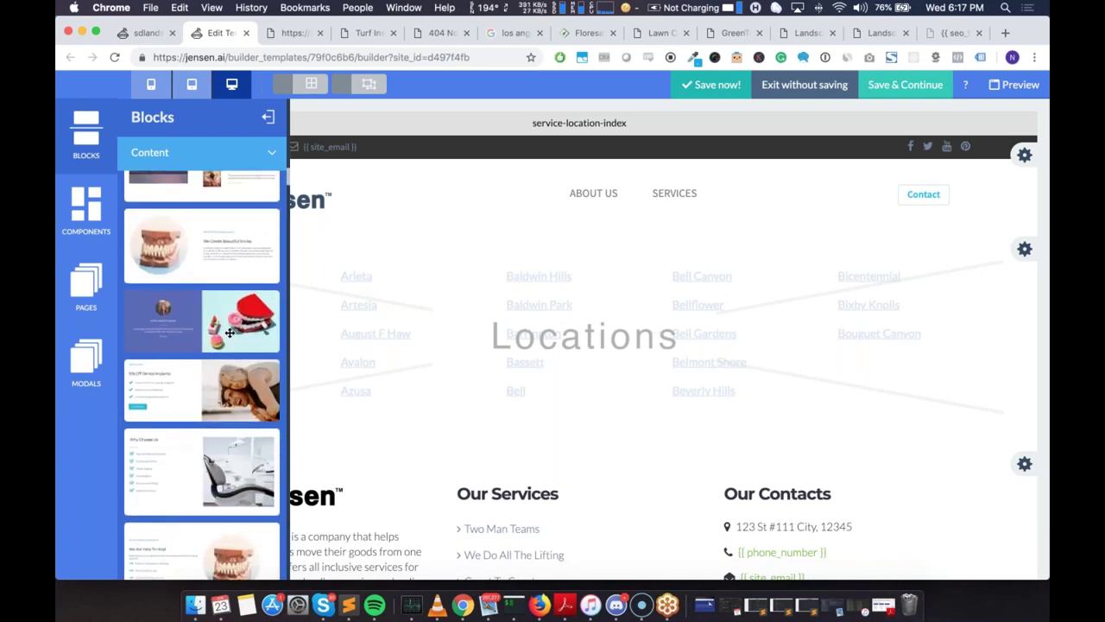
pyautogui.scroll(-10, 229, 332)
pyautogui.scroll(-5, 230, 332)
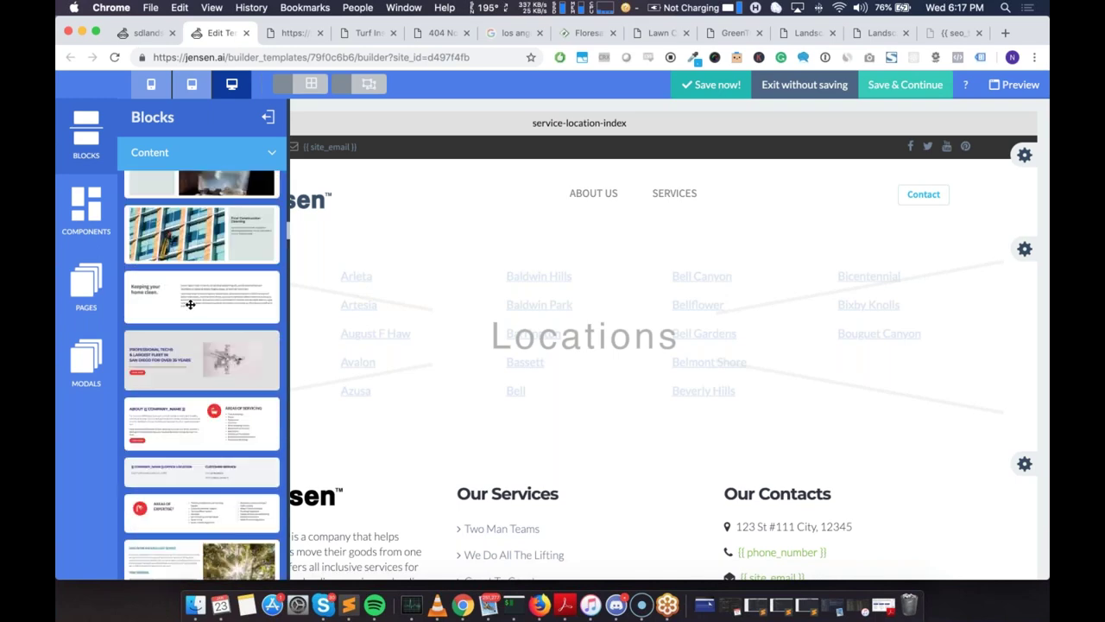
pyautogui.moveTo(188, 300); pyautogui.dragTo(362, 251)
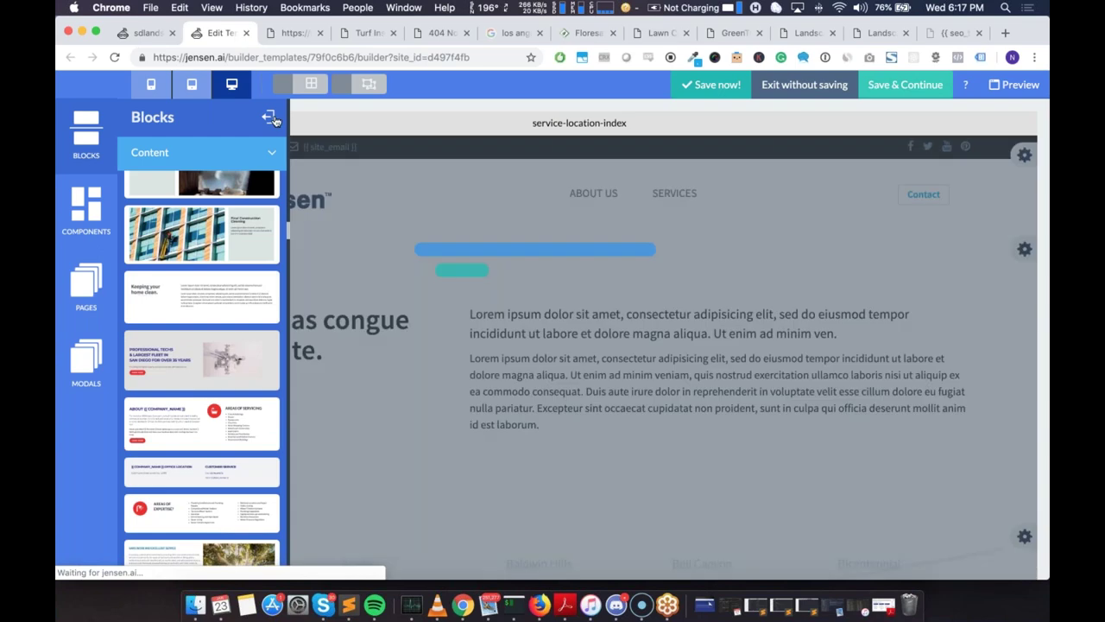
# Change the block's heading to 'We Service All Of San Diego'.
pyautogui.click(231, 297)
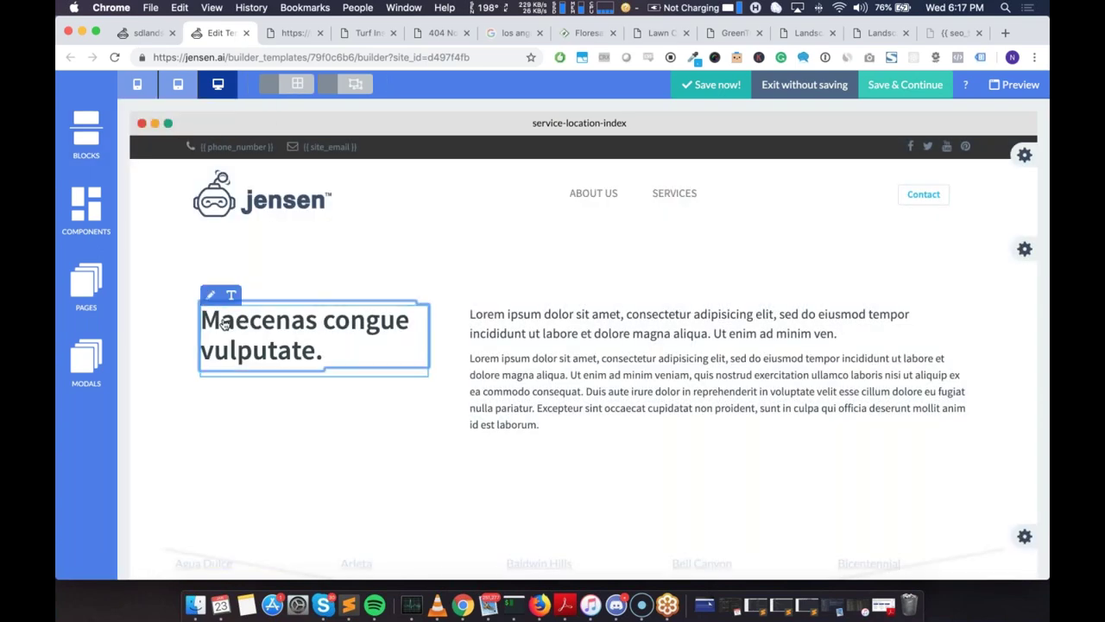
pyautogui.click(320, 356)
pyautogui.tripleClick(230, 324)
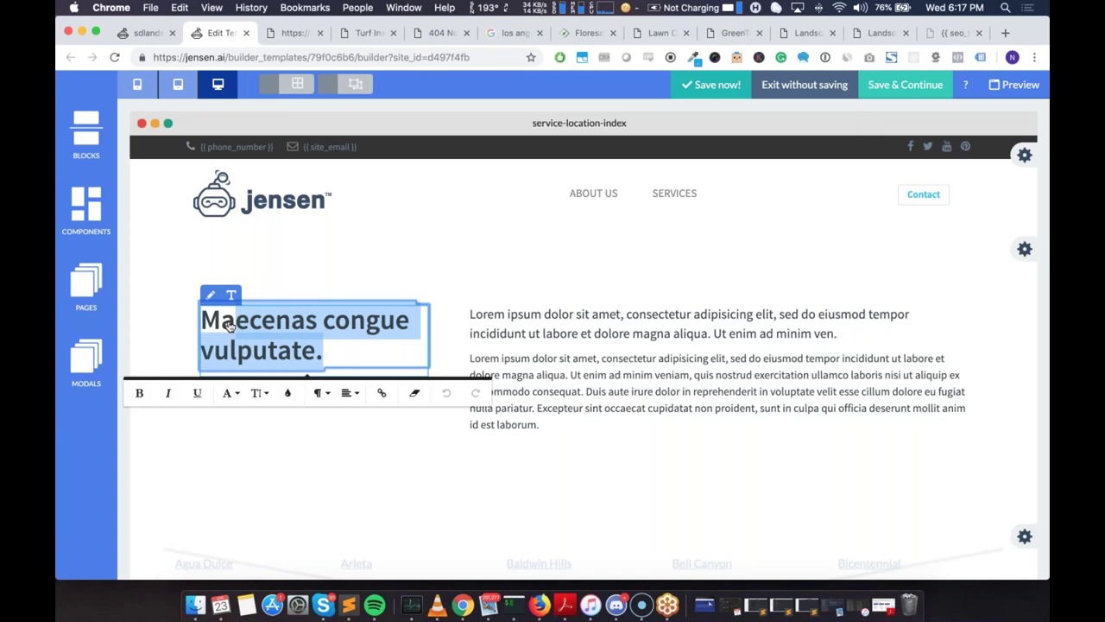
pyautogui.write('M')
pyautogui.press('BackSpace')
pyautogui.write('We')
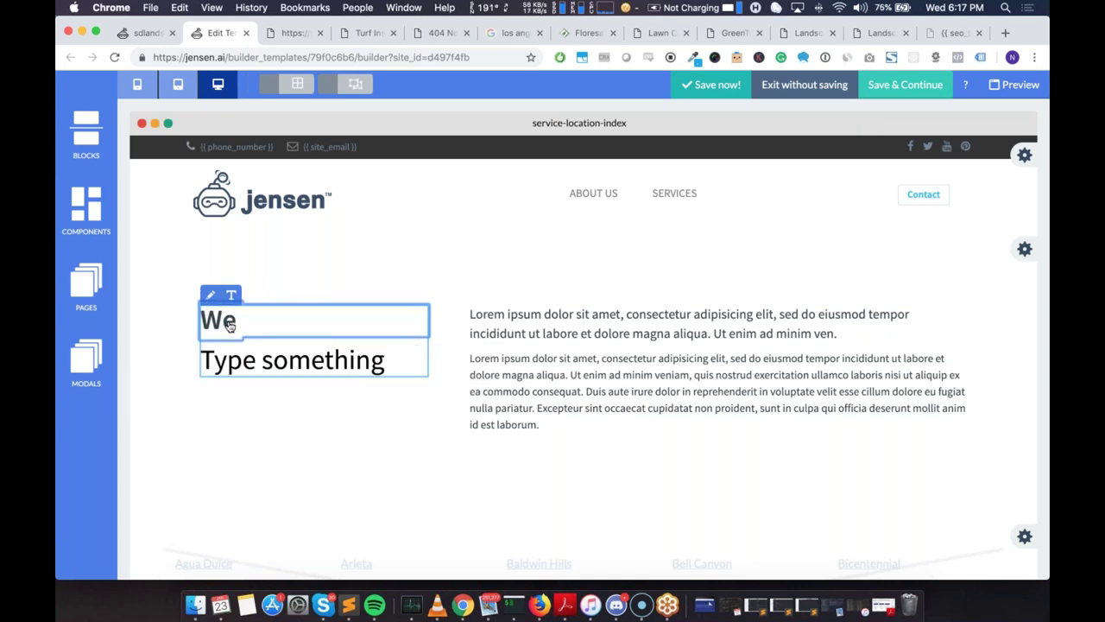
pyautogui.write(' Service All Of')
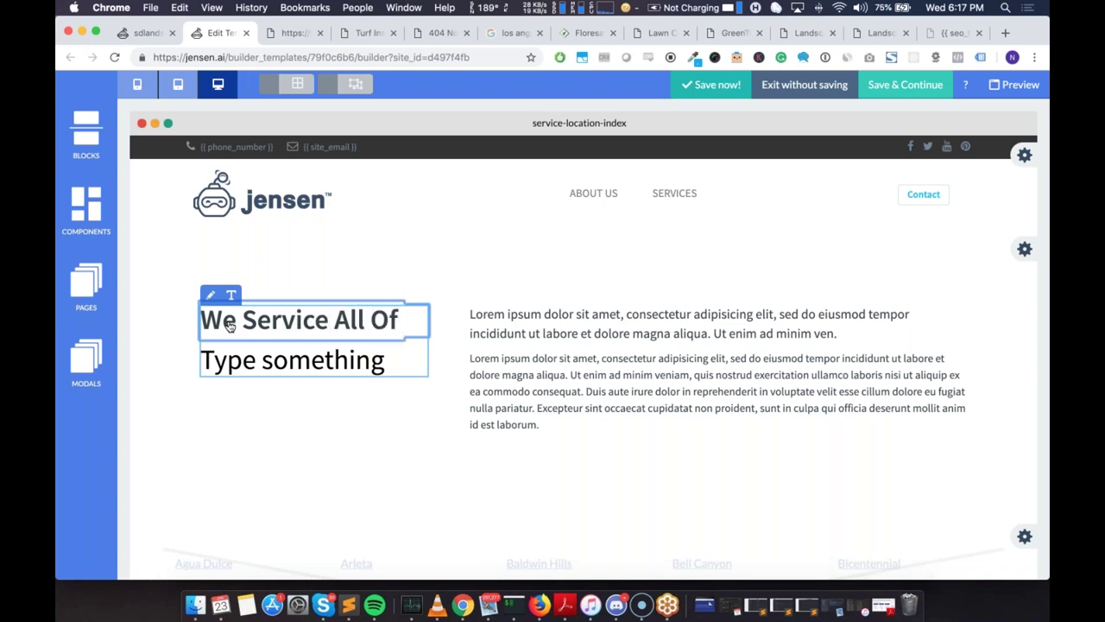
pyautogui.write(' San Diego')
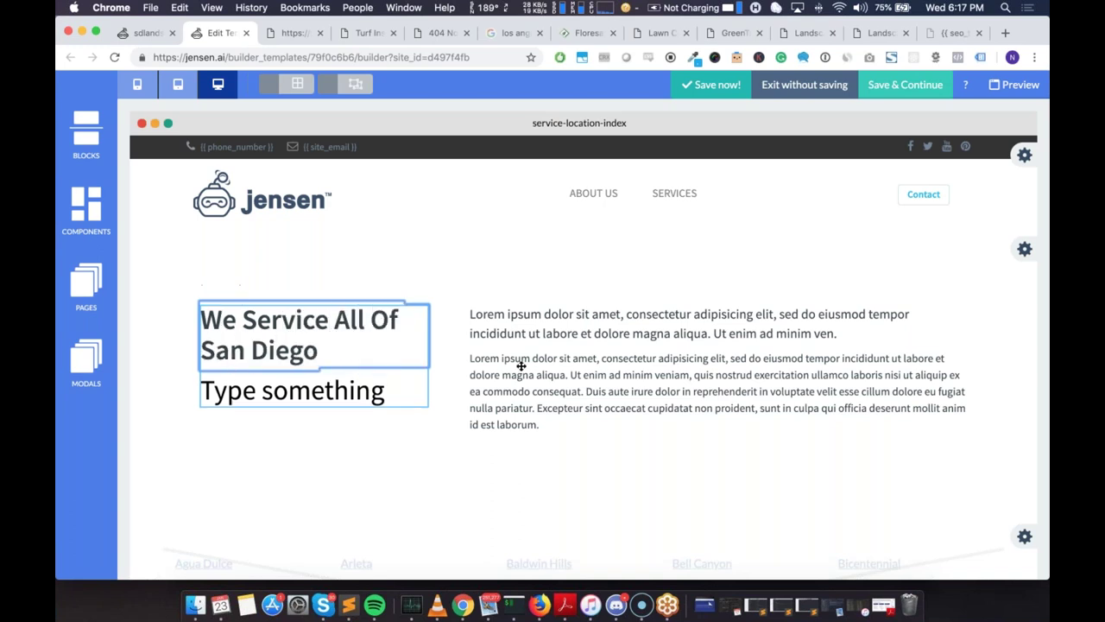
pyautogui.click(564, 334)
# Replace the intro paragraph with the Pacific Beach-or-downtown 'we've got you covered' line.
pyautogui.scroll(-1, 575, 345)
pyautogui.scroll(-3, 575, 344)
pyautogui.scroll(4, 607, 335)
pyautogui.click(525, 357)
pyautogui.scroll(-1, 518, 359)
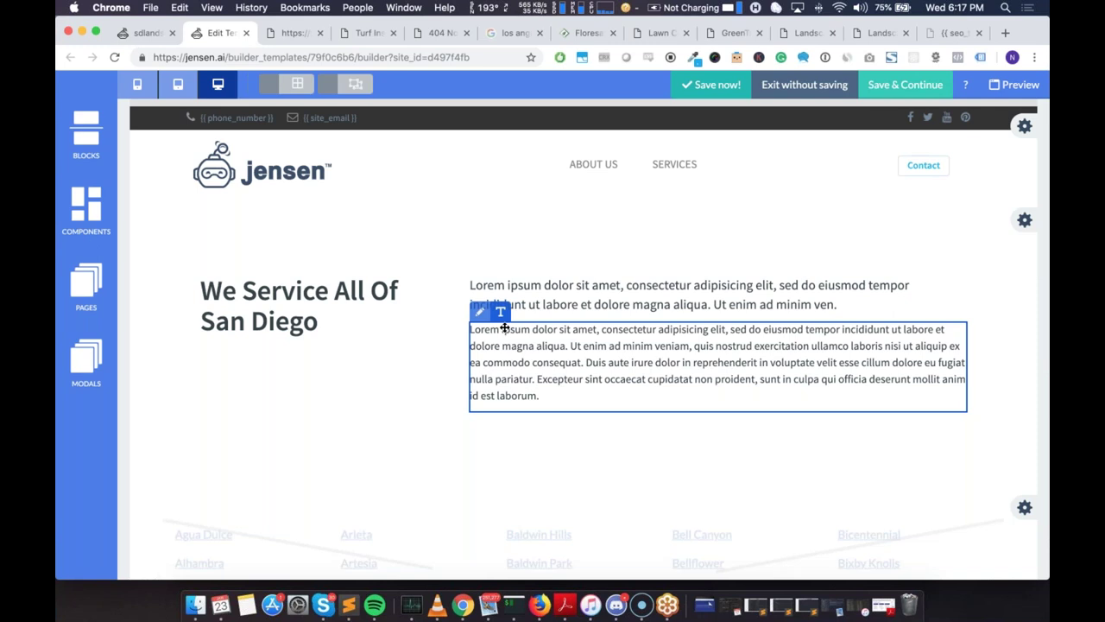
pyautogui.scroll(-4, 505, 328)
pyautogui.scroll(2, 510, 276)
pyautogui.click(519, 252)
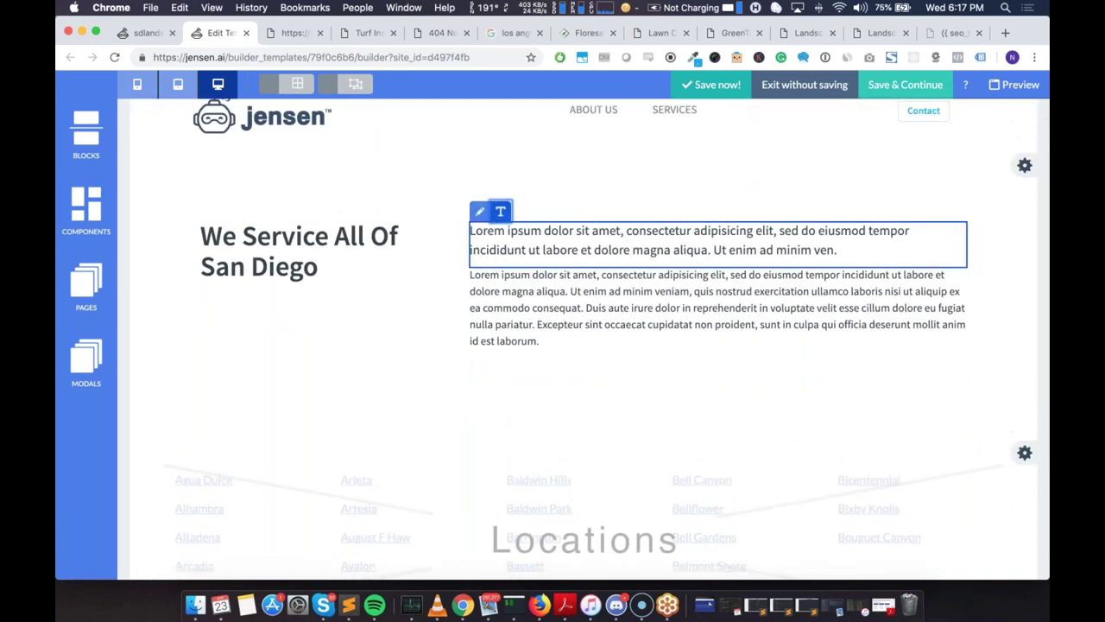
pyautogui.click(500, 210)
pyautogui.moveTo(469, 244); pyautogui.dragTo(850, 254)
pyautogui.press('BackSpace')
pyautogui.write('Wheth')
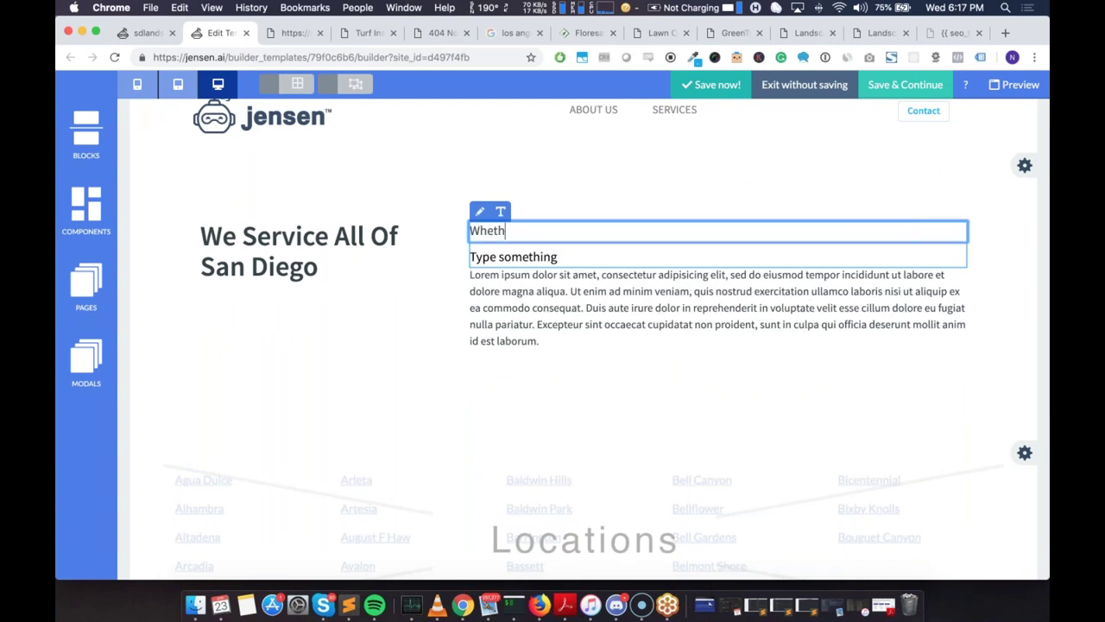
pyautogui.write("er you're on the ")
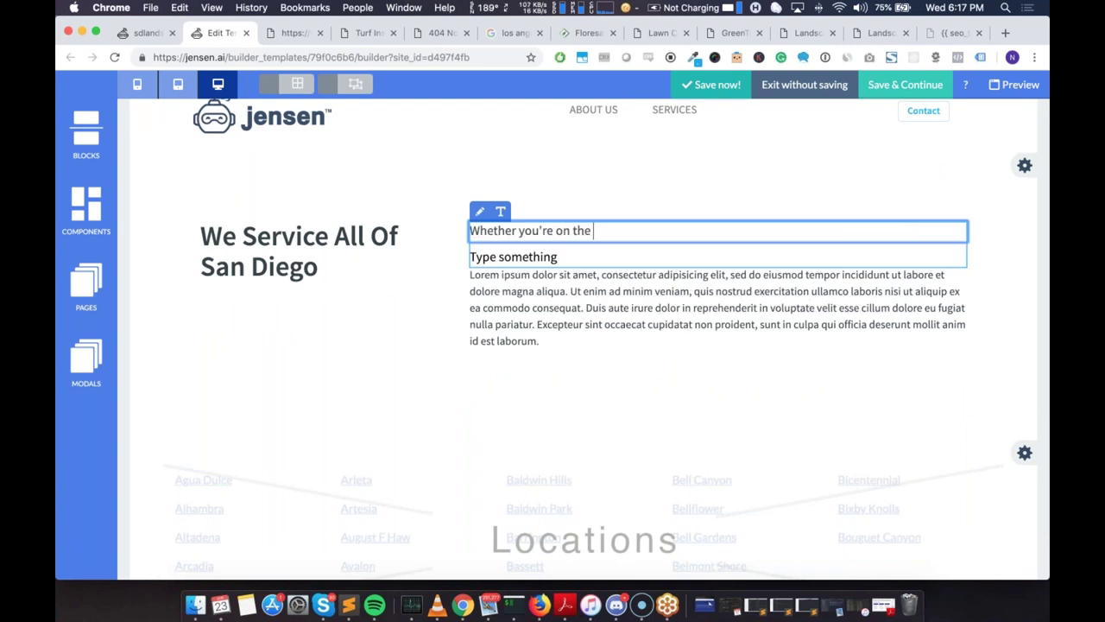
pyautogui.write('coast in Pacific Beach or ')
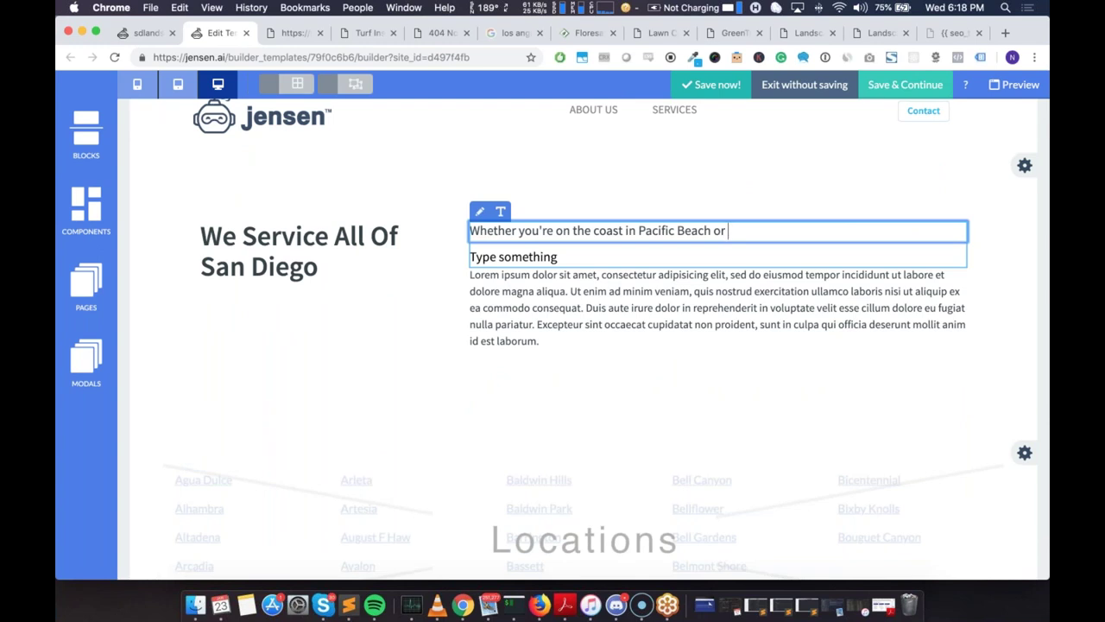
pyautogui.write('inland near')
pyautogui.press('BackSpace')
pyautogui.press('BackSpace')
pyautogui.press('BackSpace')
pyautogui.press('BackSpace')
pyautogui.press('BackSpace')
pyautogui.press('BackSpace')
pyautogui.press('BackSpace')
pyautogui.press('BackSpace')
pyautogui.press('BackSpace')
pyautogui.press('BackSpace')
pyautogui.press('BackSpace')
pyautogui.write("downtown, we've got you covered.")
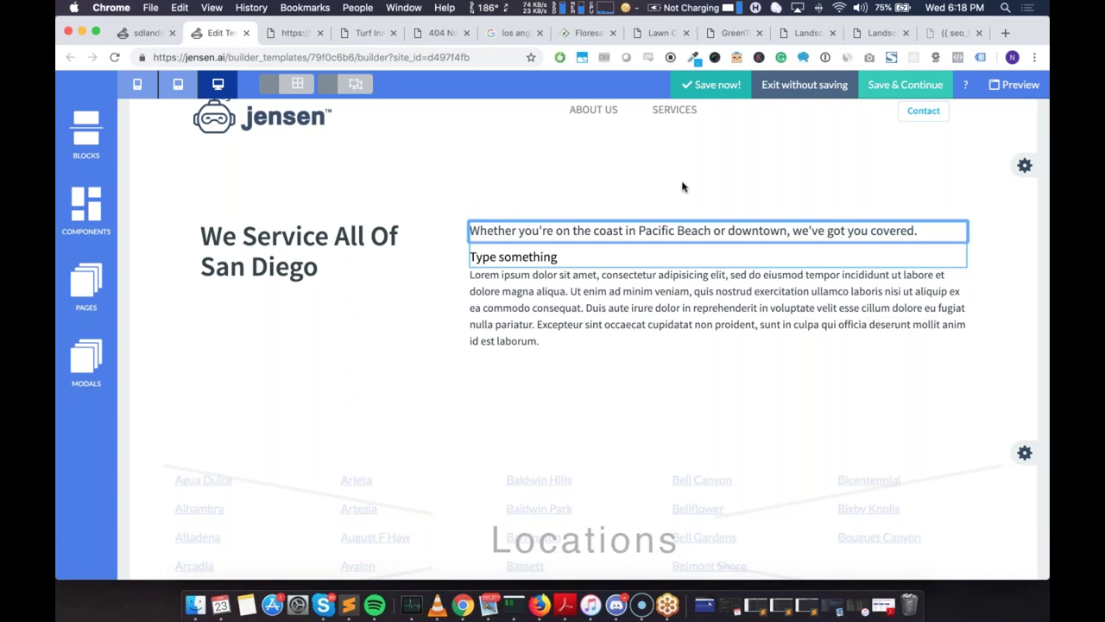
# Finish the intro line edit and check the Lorem ipsum body paragraph below it.
pyautogui.click(549, 302)
pyautogui.scroll(-5, 545, 300)
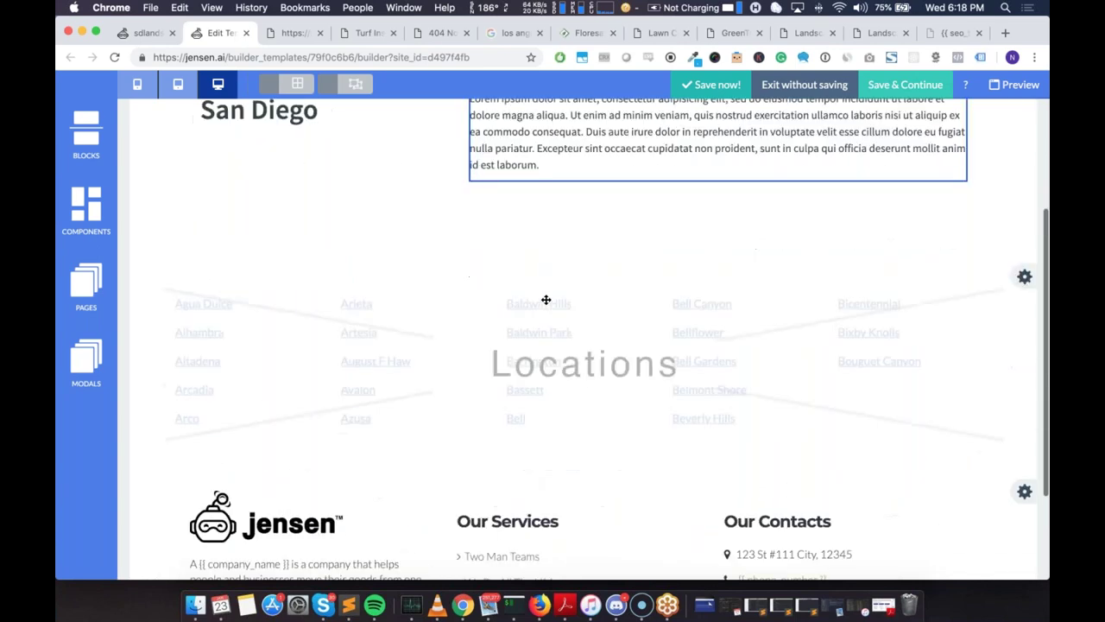
pyautogui.scroll(7, 599, 284)
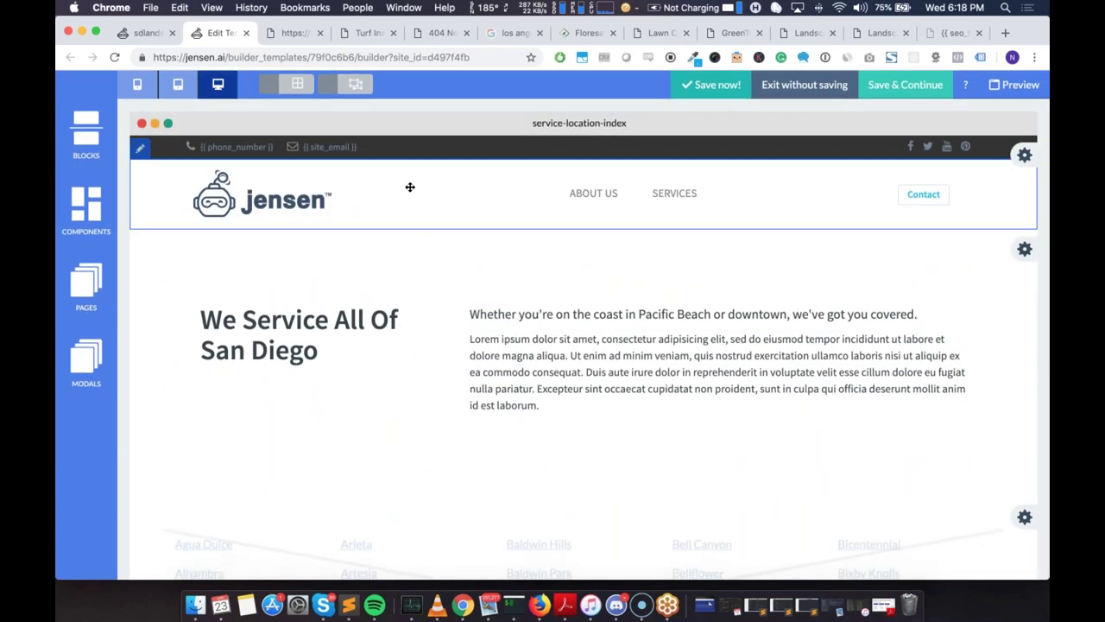
pyautogui.click(538, 390)
pyautogui.scroll(-3, 538, 393)
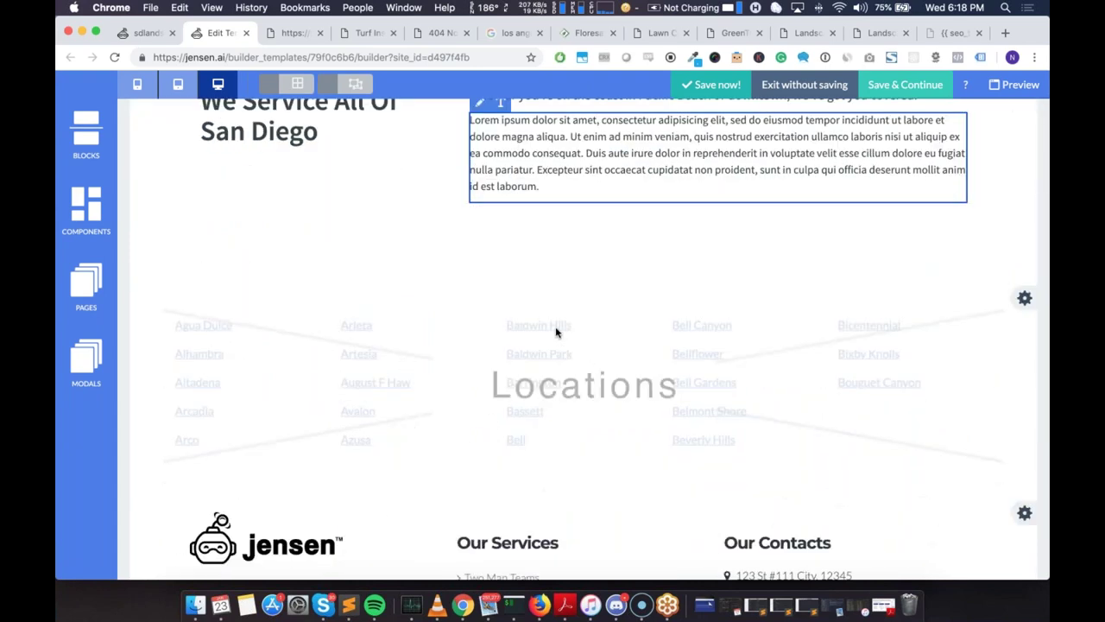
pyautogui.scroll(3, 572, 363)
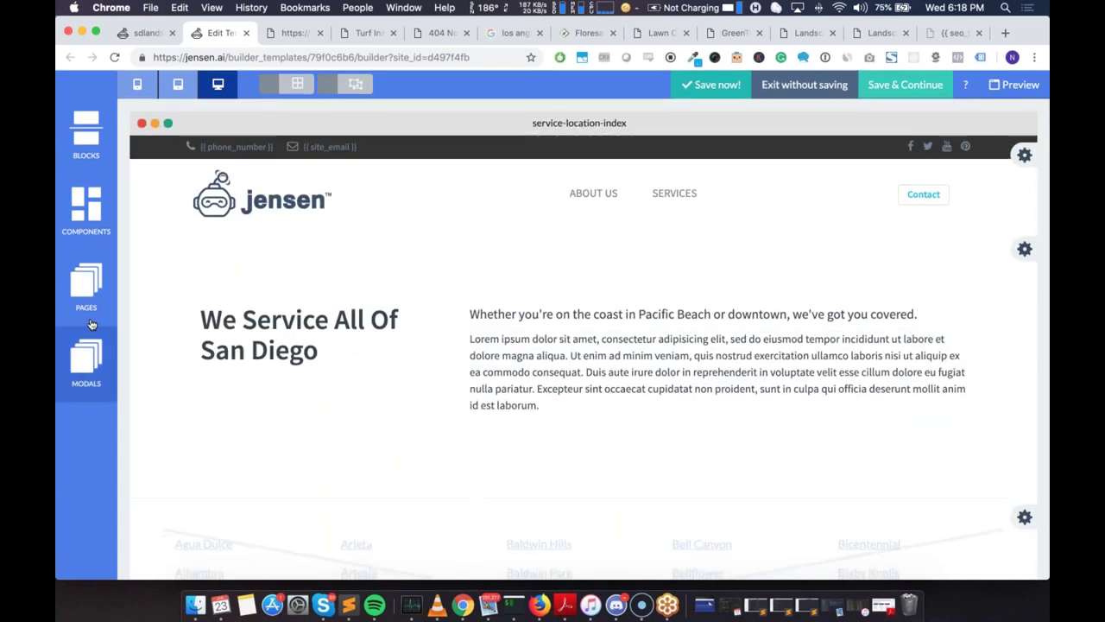
# Add a Location Show page and open service-location-show after glancing at turf-installation.
pyautogui.click(88, 284)
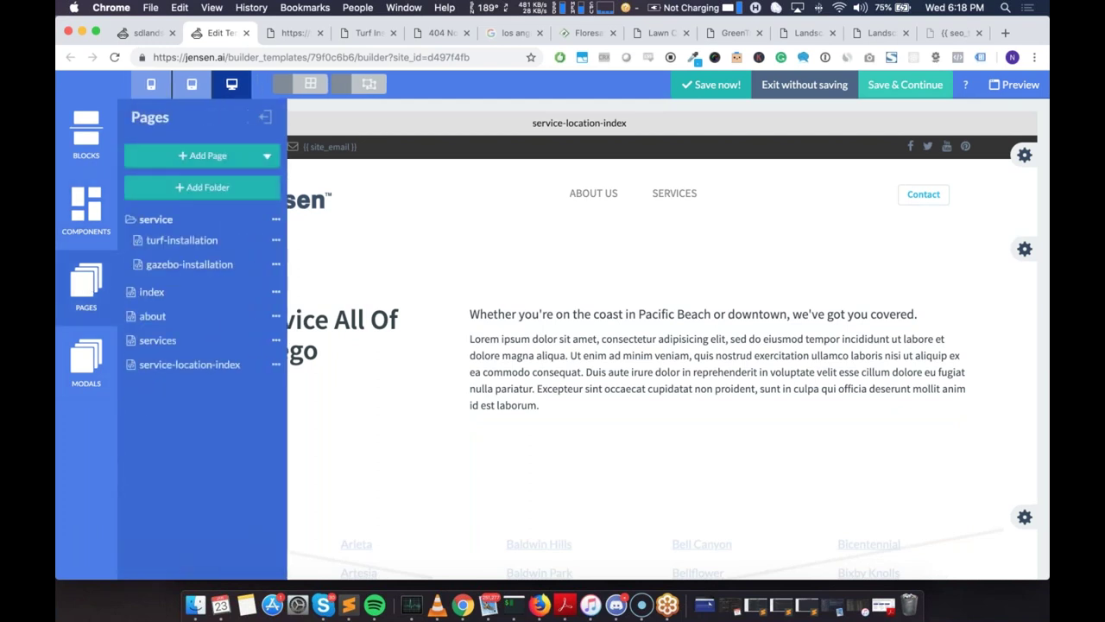
pyautogui.click(270, 155)
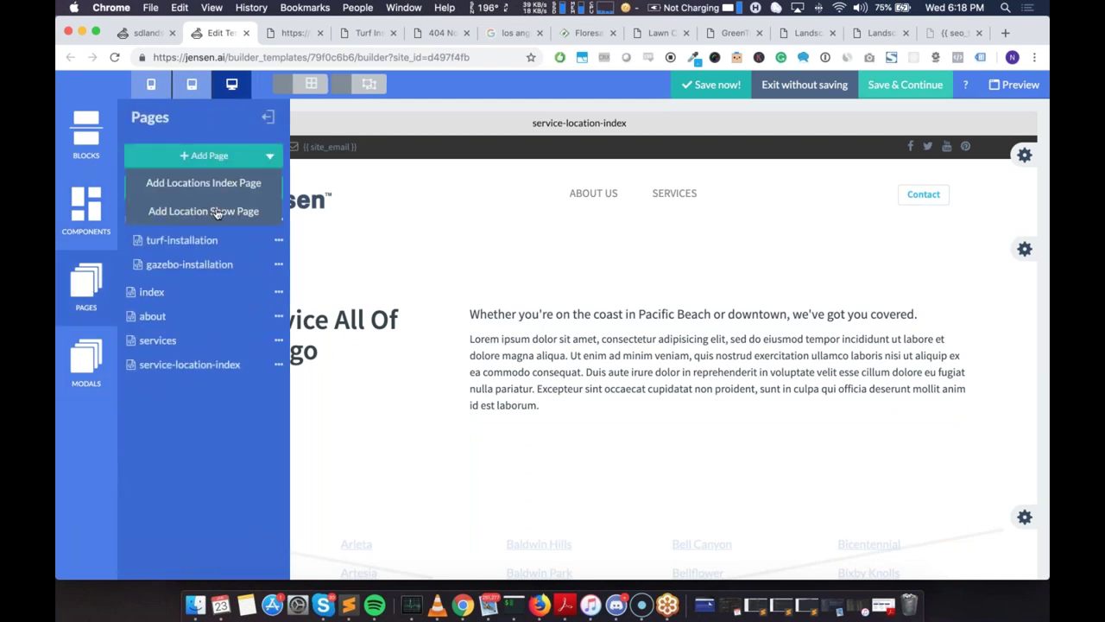
pyautogui.click(218, 212)
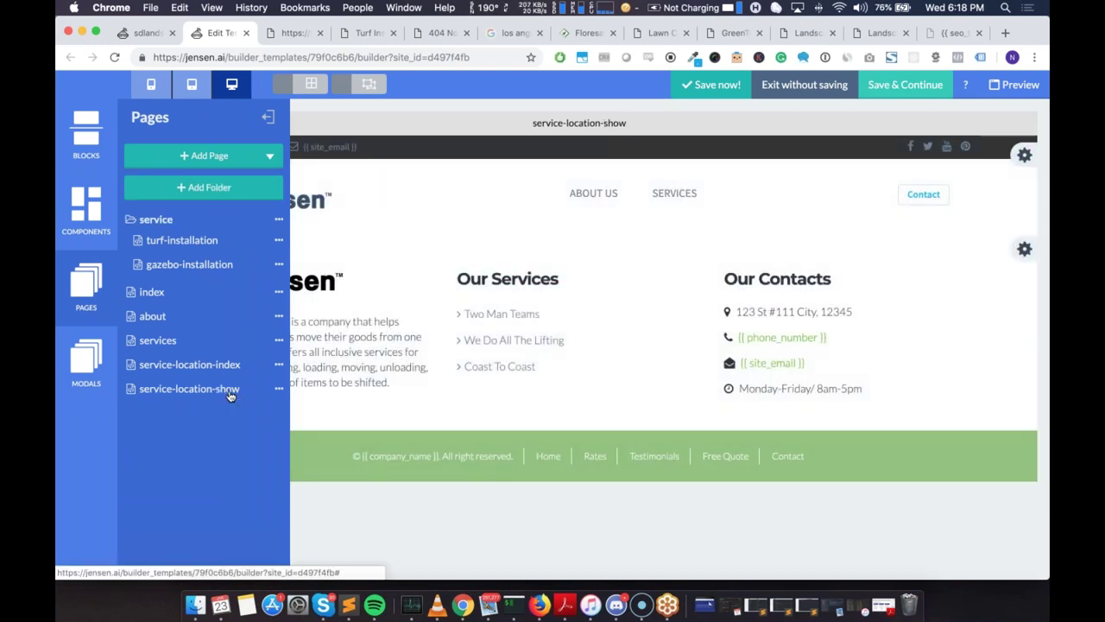
pyautogui.click(183, 242)
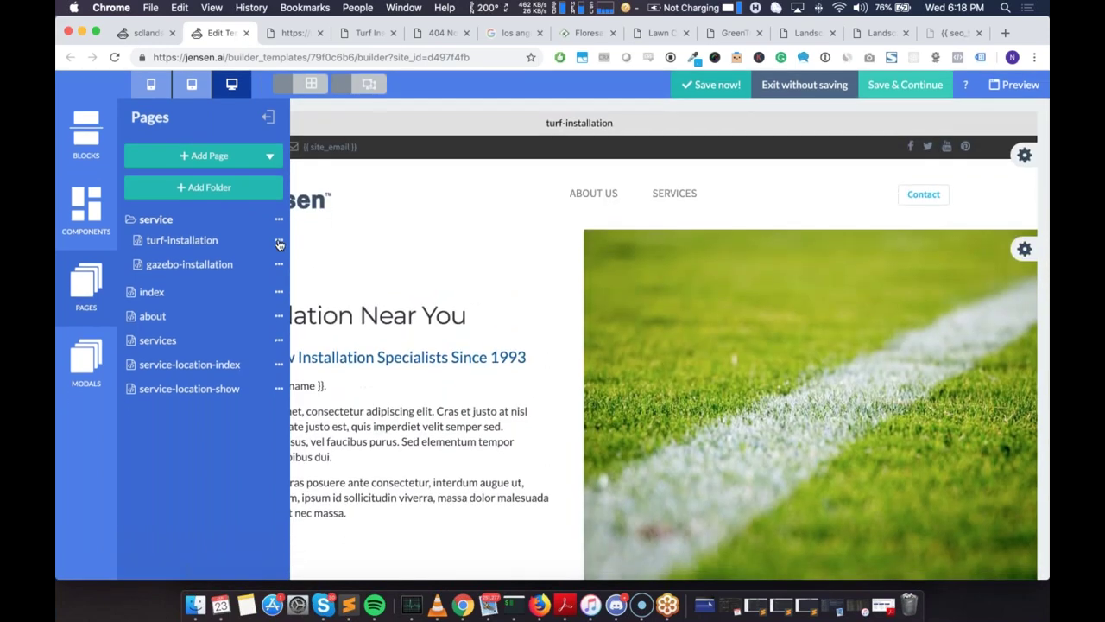
pyautogui.click(279, 241)
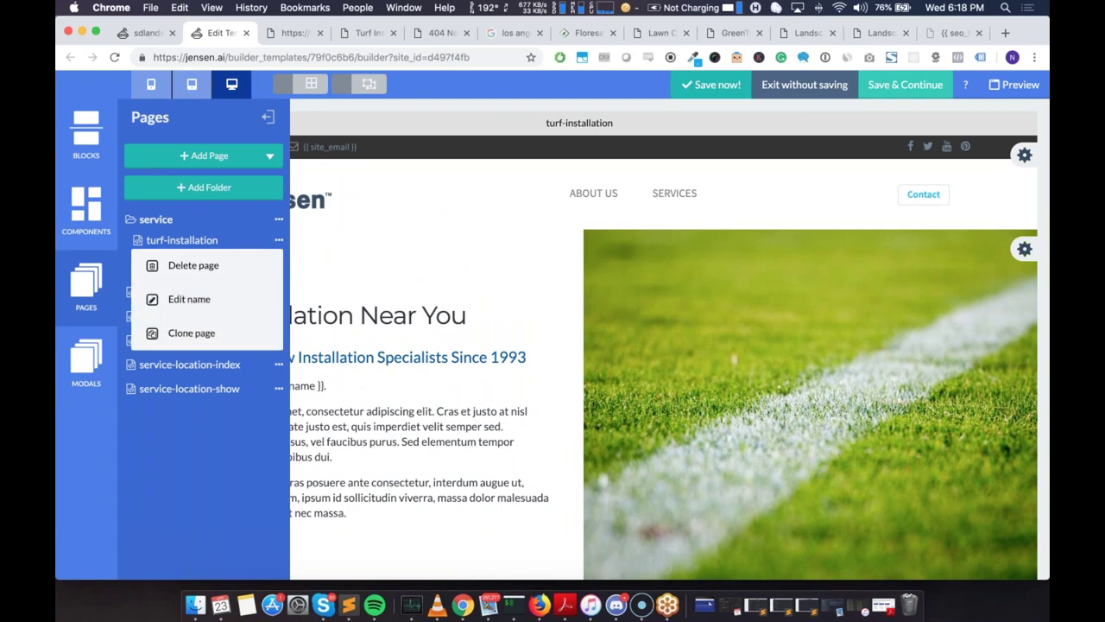
pyautogui.click(212, 390)
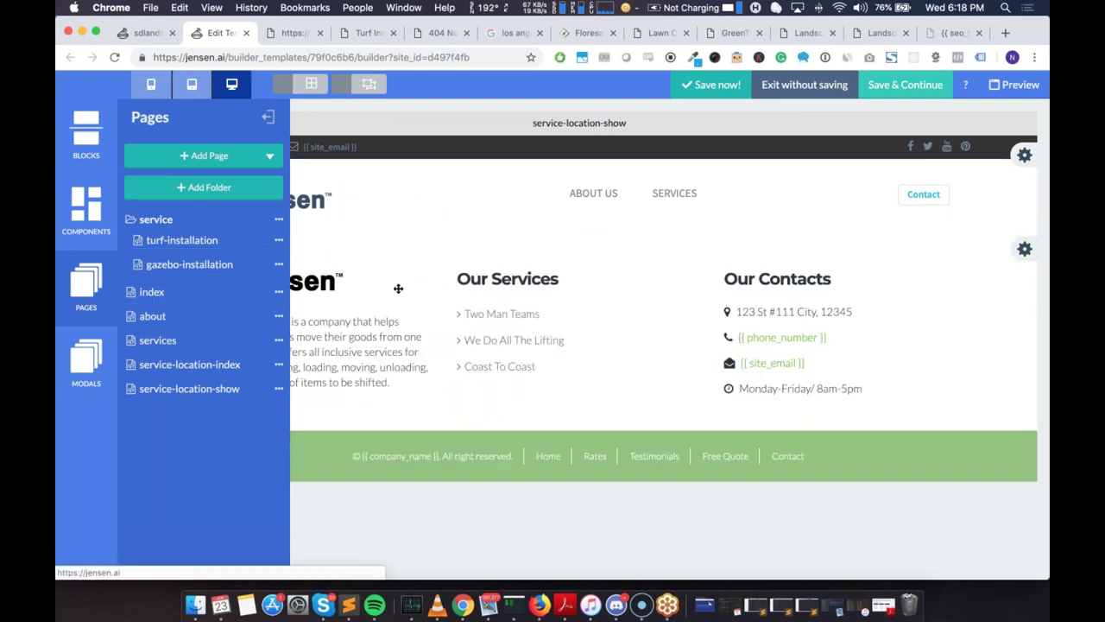
# Open the Built-in Variables reference and read the city rows, including city.name and city.phone_number.
pyautogui.click(964, 87)
pyautogui.scroll(-8, 502, 411)
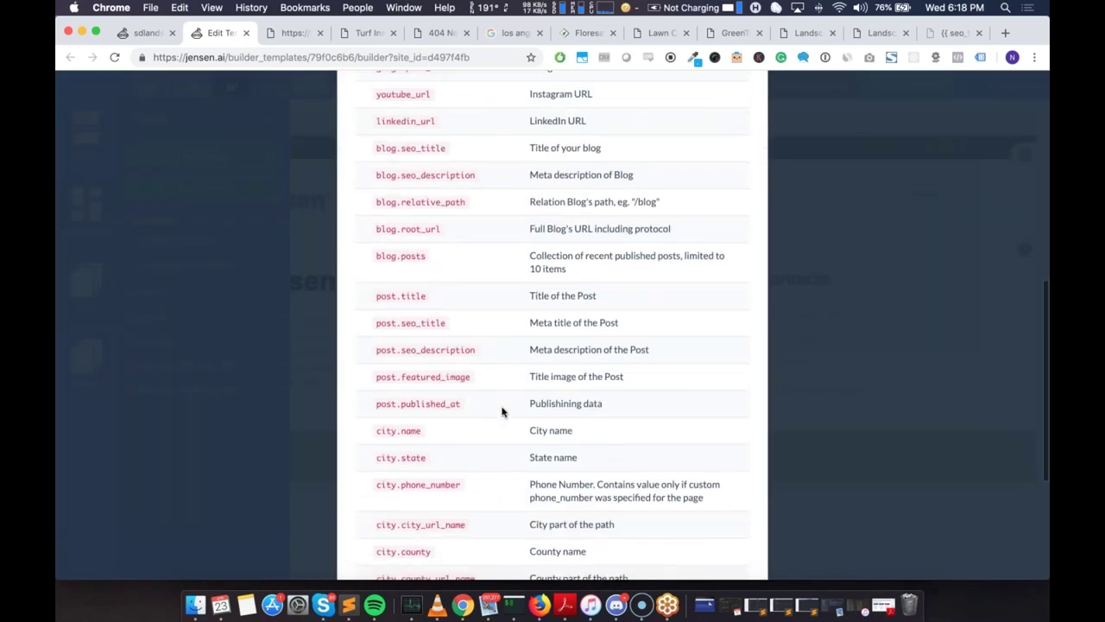
pyautogui.scroll(-1, 501, 411)
pyautogui.moveTo(375, 275); pyautogui.dragTo(679, 519)
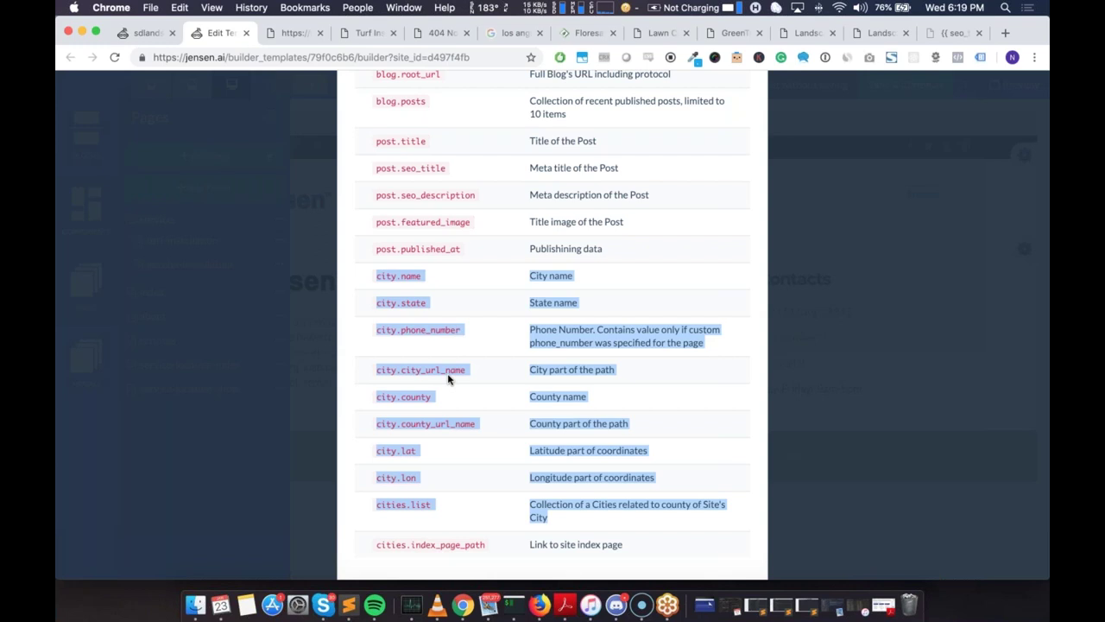
pyautogui.click(445, 390)
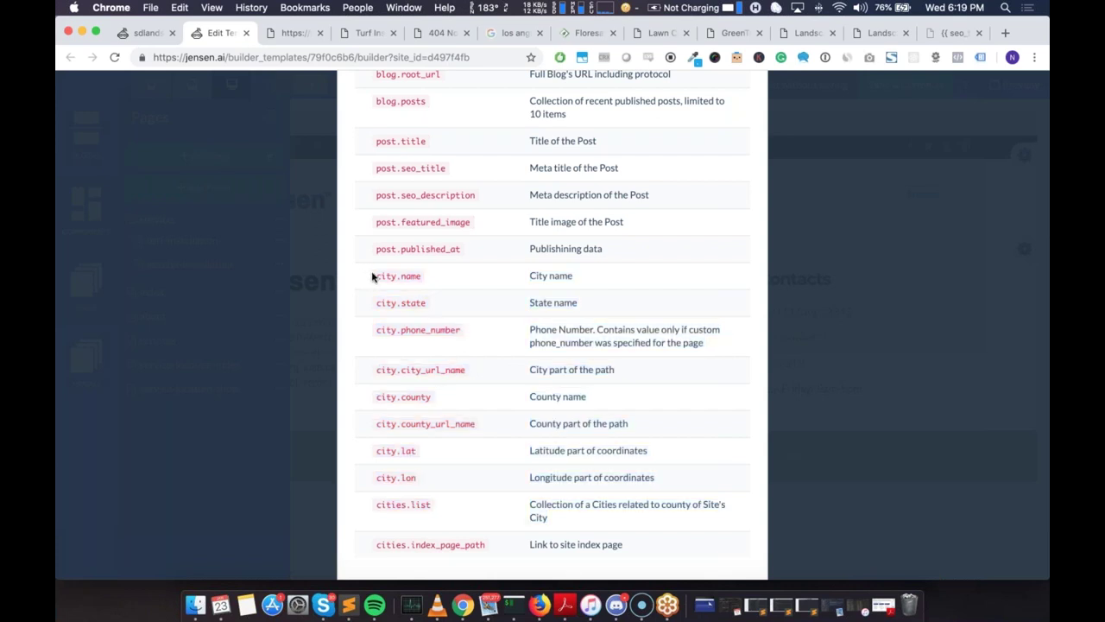
pyautogui.moveTo(372, 278); pyautogui.dragTo(628, 520)
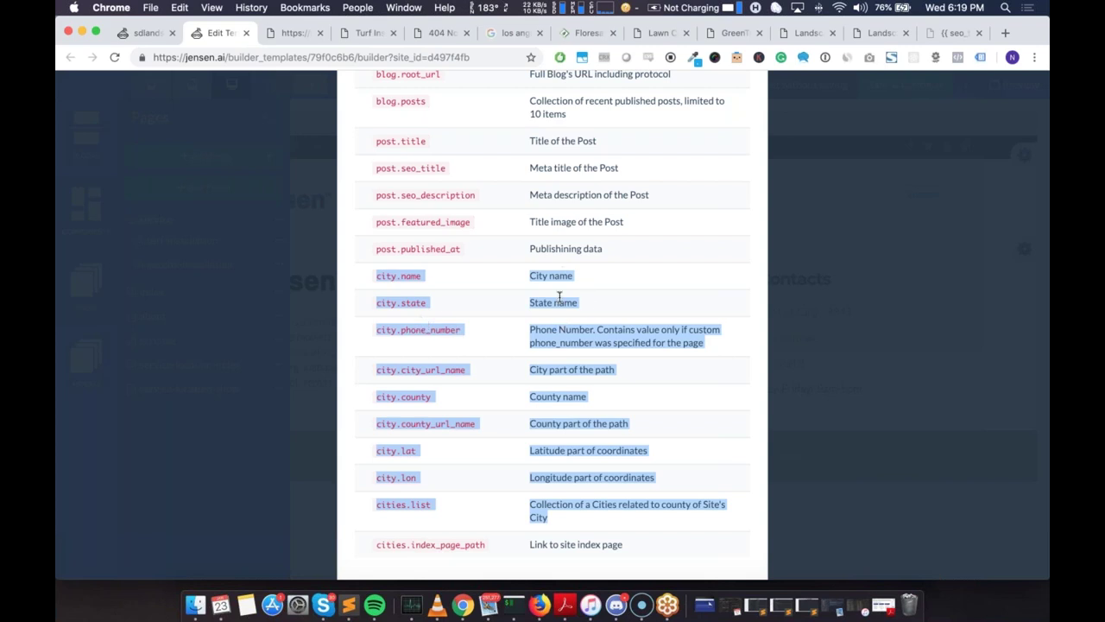
pyautogui.click(415, 341)
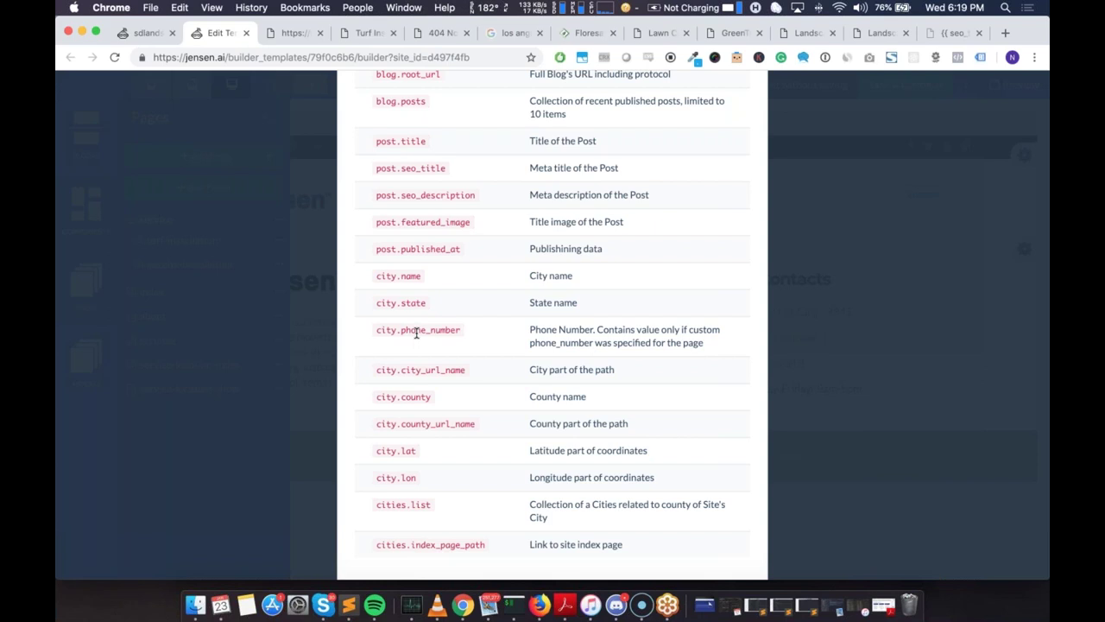
pyautogui.doubleClick(416, 331)
pyautogui.click(416, 334)
pyautogui.scroll(-3, 588, 420)
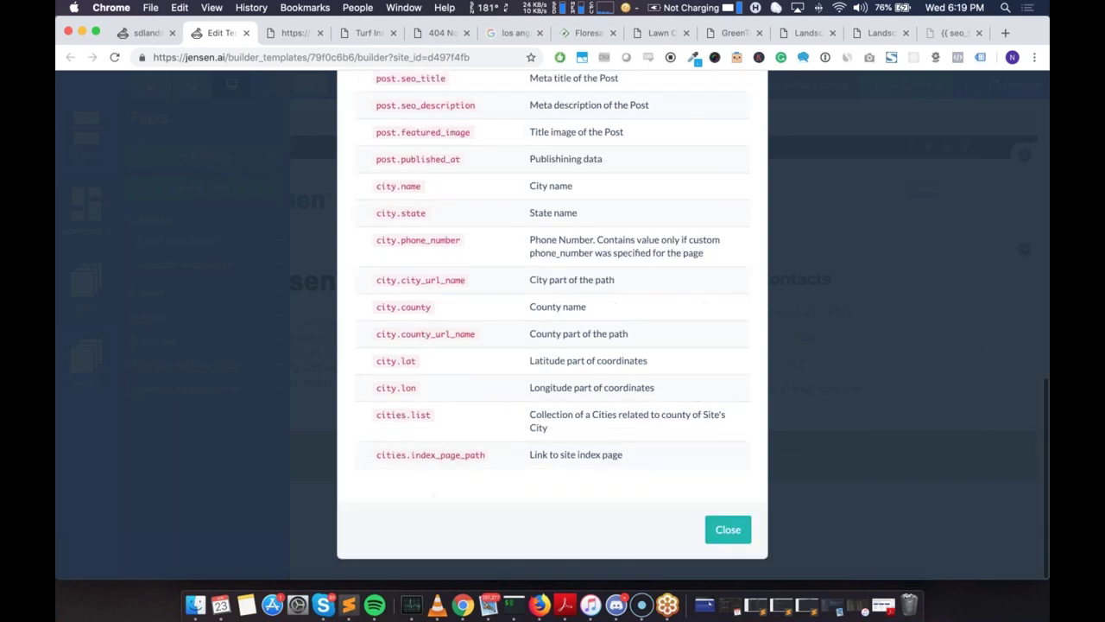
# Add the Content image-and-text block 'A digital studio crafting beautiful experiences' to the page.
pyautogui.click(728, 527)
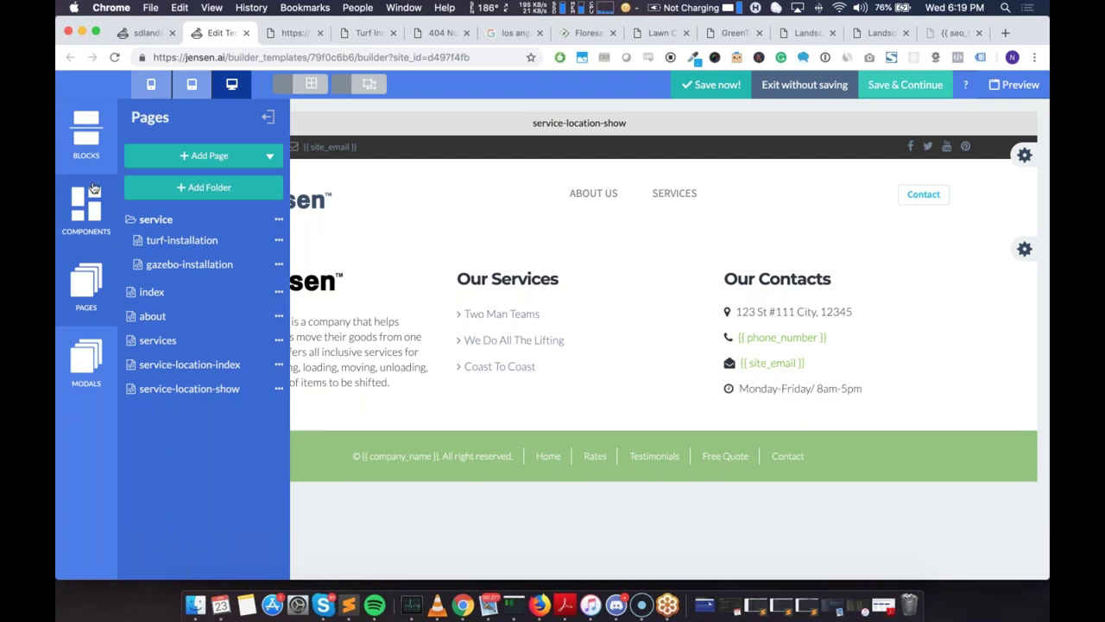
pyautogui.click(86, 138)
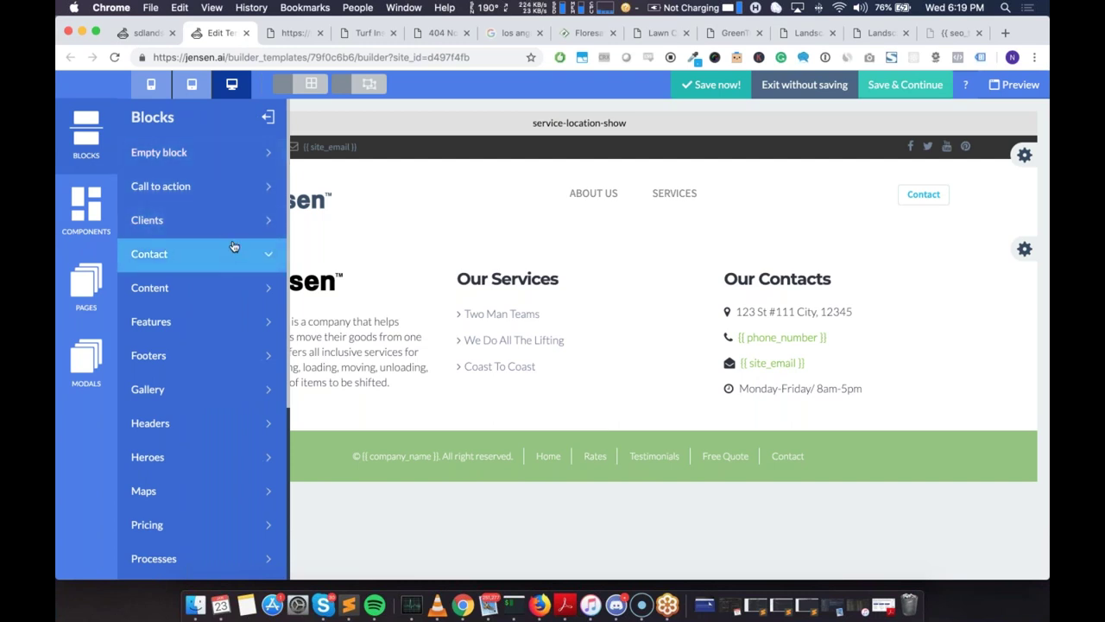
pyautogui.click(198, 287)
pyautogui.scroll(-15, 202, 362)
pyautogui.scroll(-15, 202, 380)
pyautogui.scroll(-10, 202, 380)
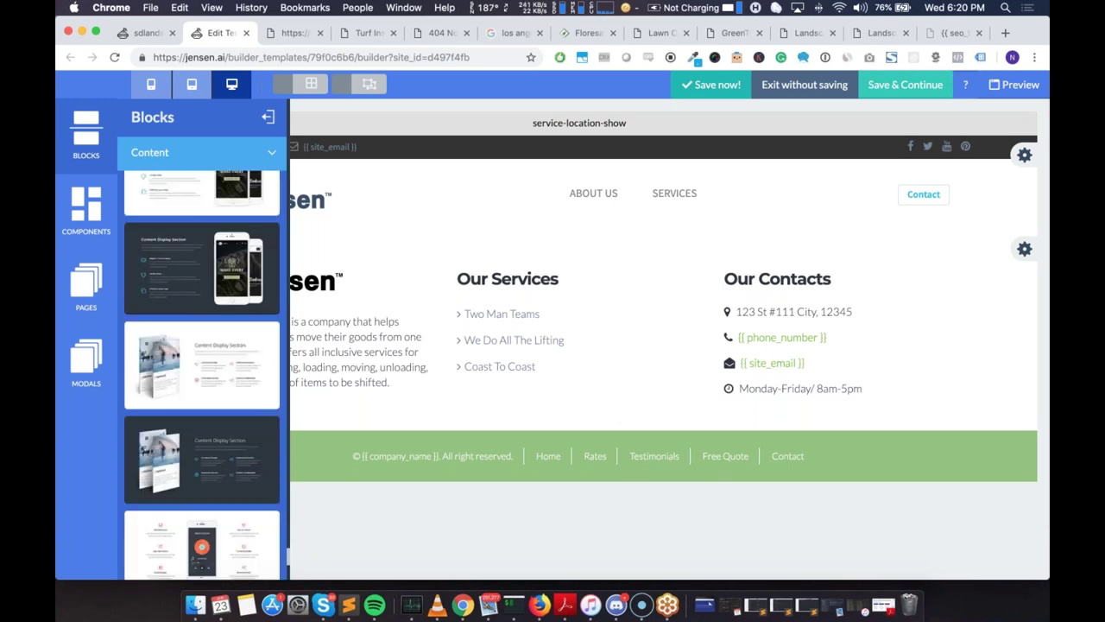
pyautogui.scroll(-15, 202, 371)
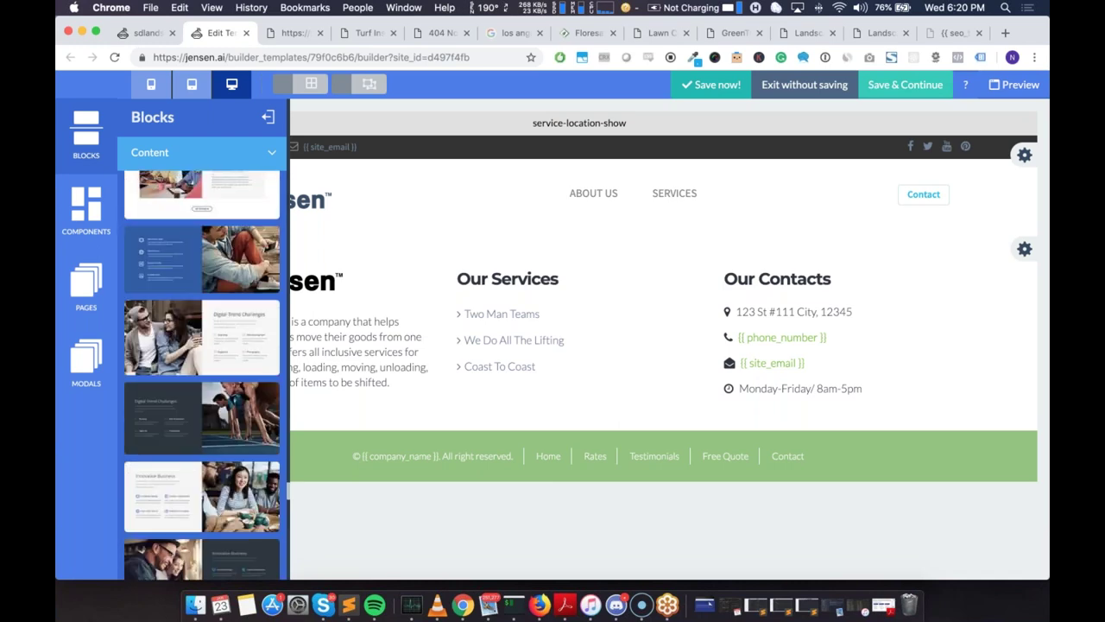
pyautogui.scroll(-15, 202, 375)
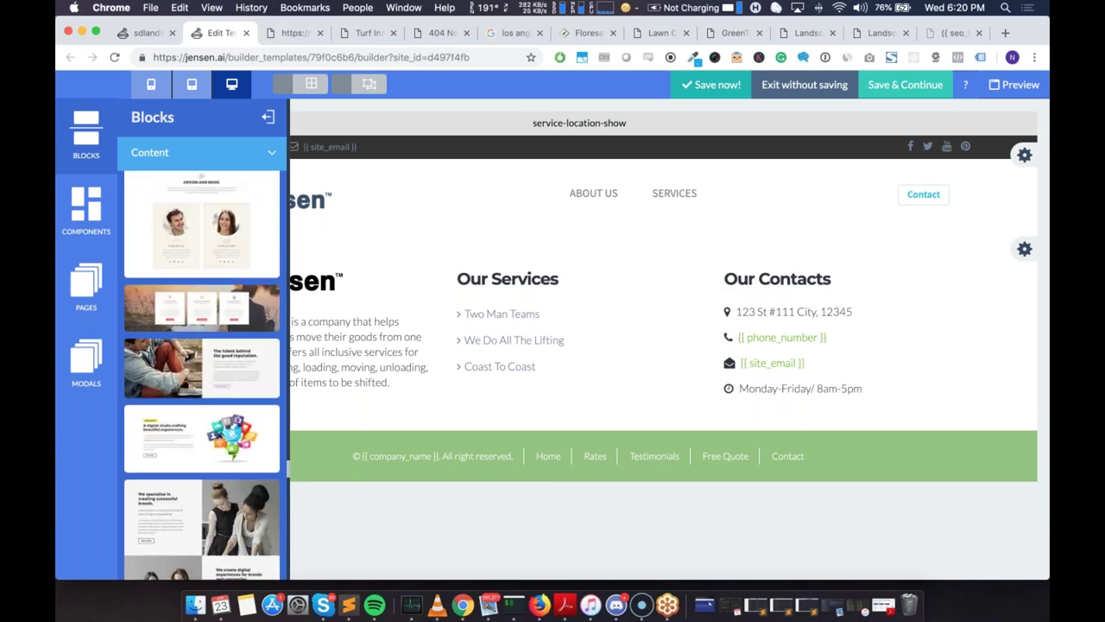
pyautogui.scroll(-5, 202, 375)
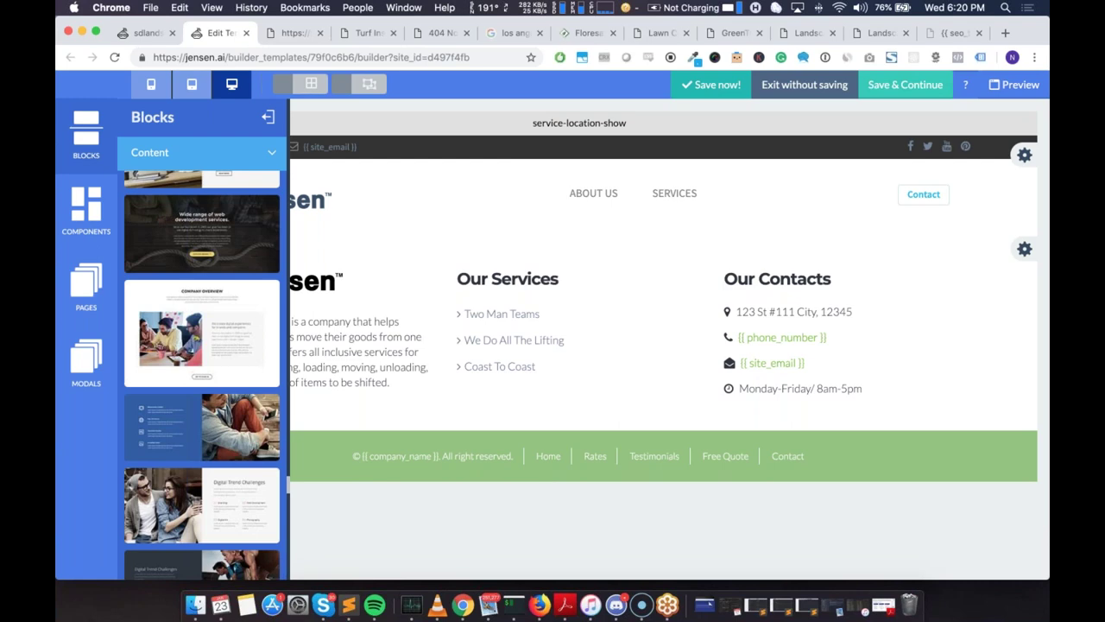
pyautogui.scroll(-8, 223, 481)
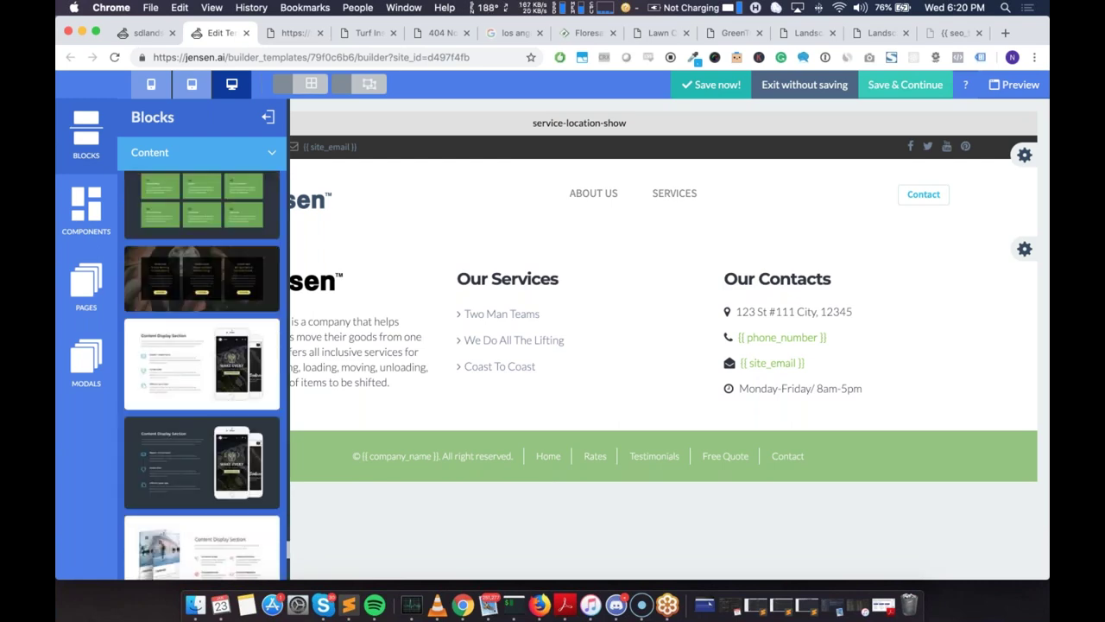
pyautogui.moveTo(223, 481); pyautogui.dragTo(346, 216)
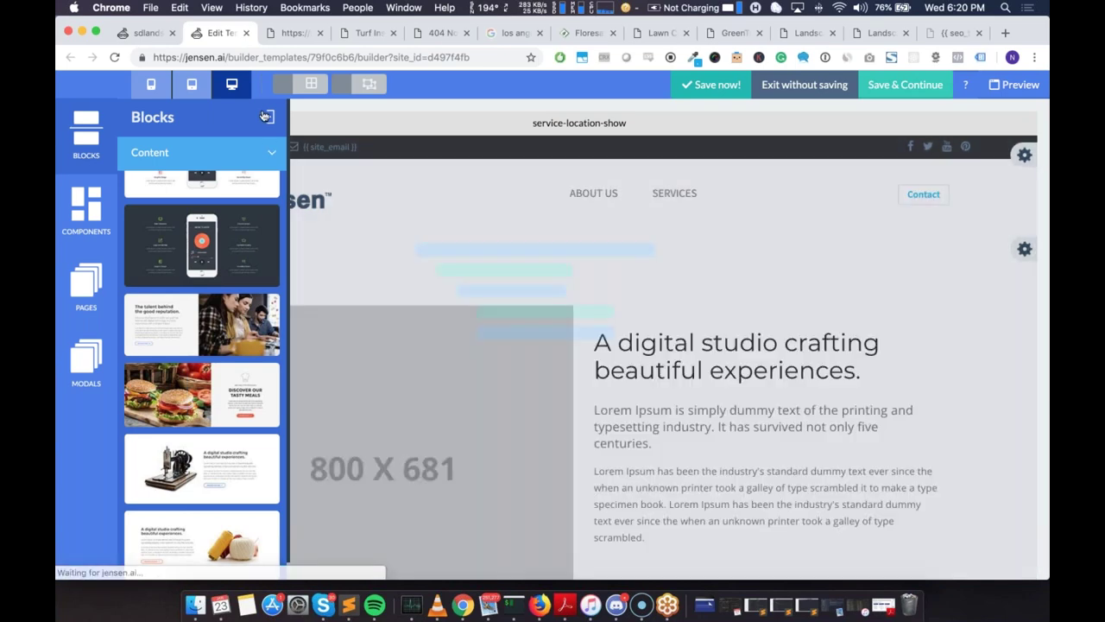
# Close the block library and bring up the 800 X 681 placeholder image's edit options.
pyautogui.click(266, 115)
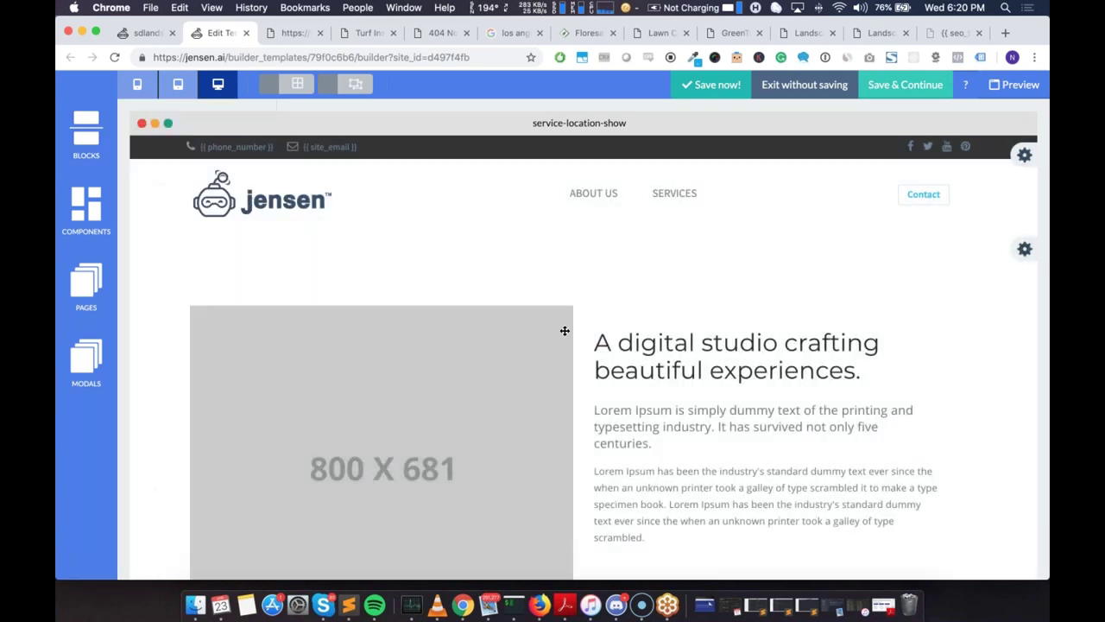
pyautogui.scroll(-3, 565, 328)
pyautogui.scroll(1, 565, 328)
pyautogui.scroll(5, 565, 331)
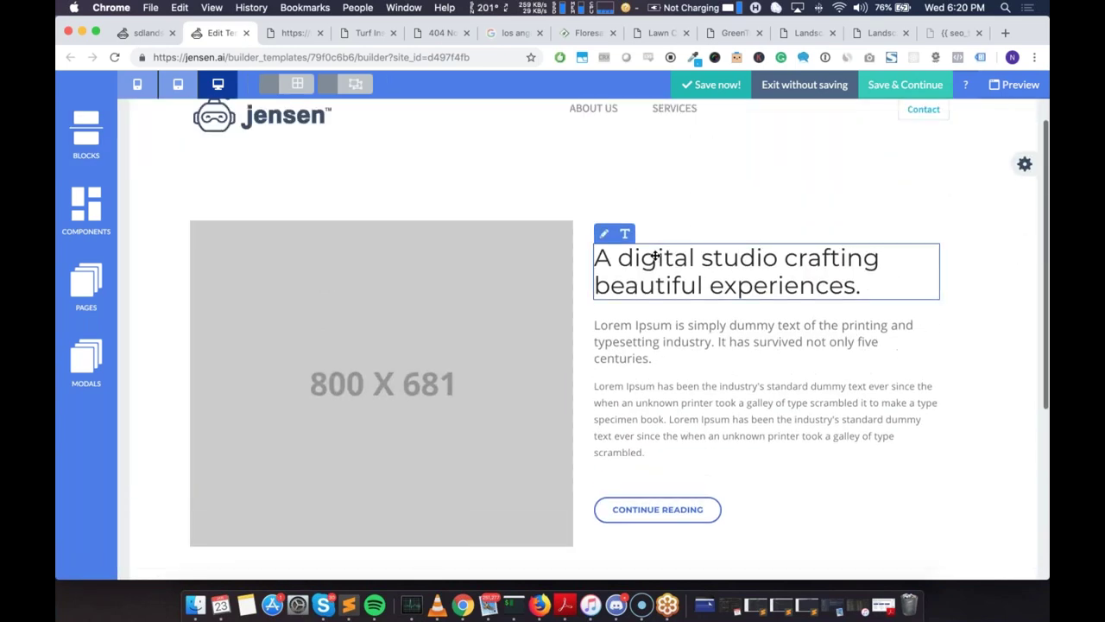
pyautogui.scroll(-2, 207, 210)
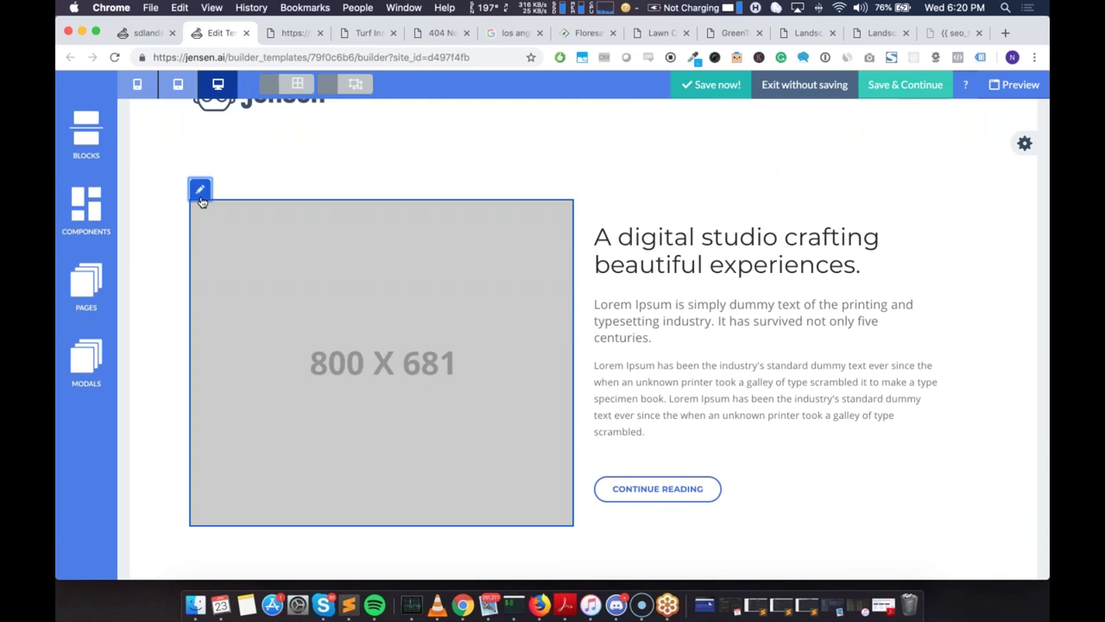
pyautogui.click(201, 190)
# Search the image gallery for 'landscaping'.
pyautogui.click(951, 201)
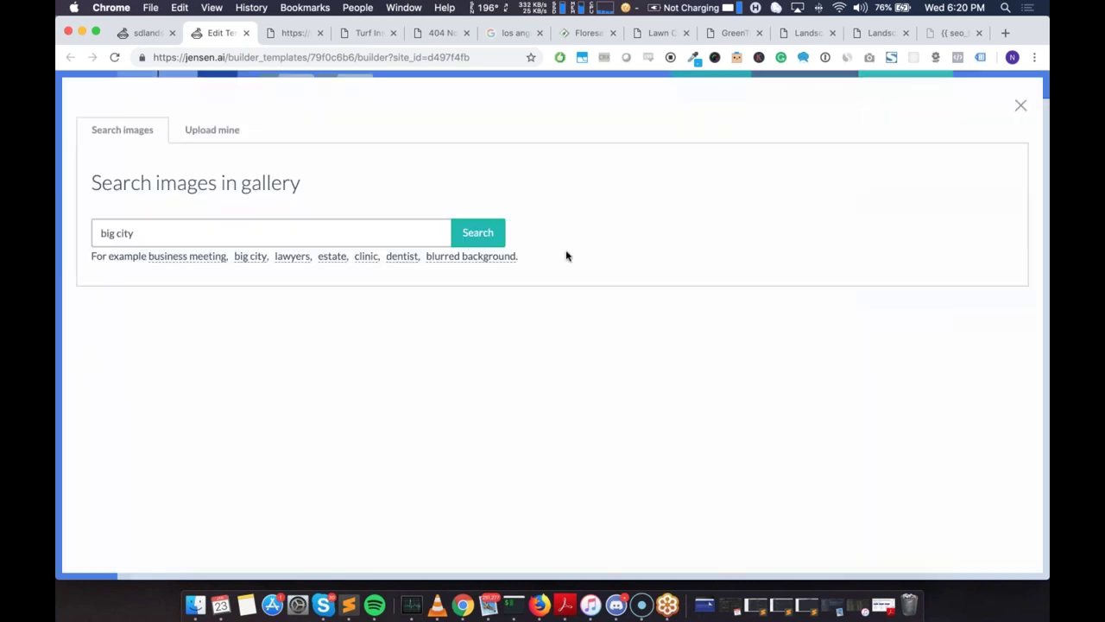
pyautogui.doubleClick(216, 233)
pyautogui.click(216, 233)
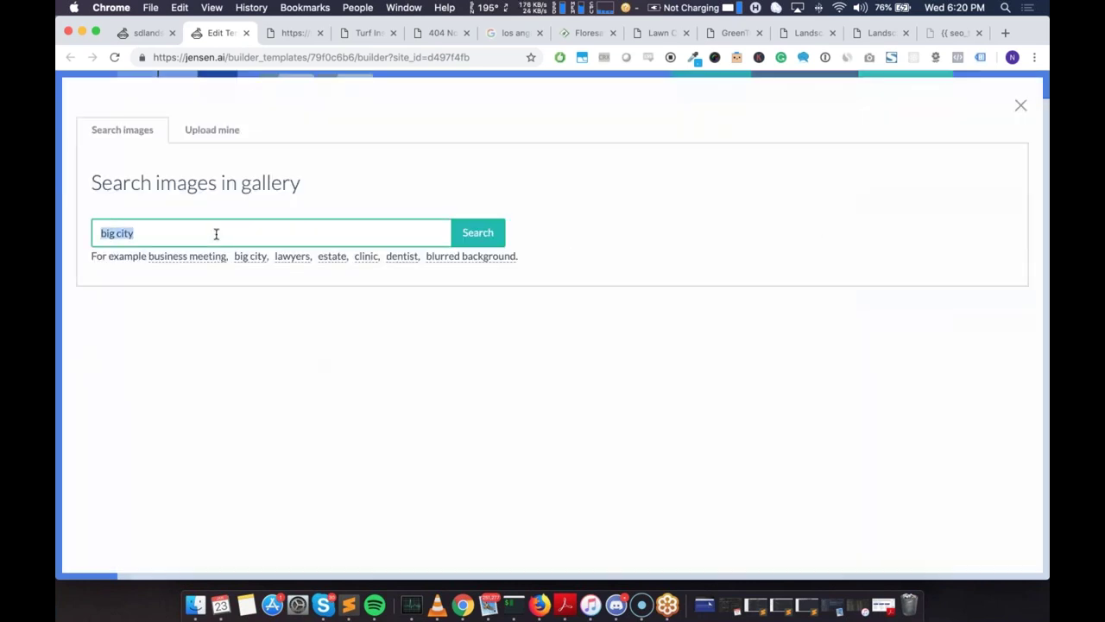
pyautogui.write('landscaping')
pyautogui.press('Return')
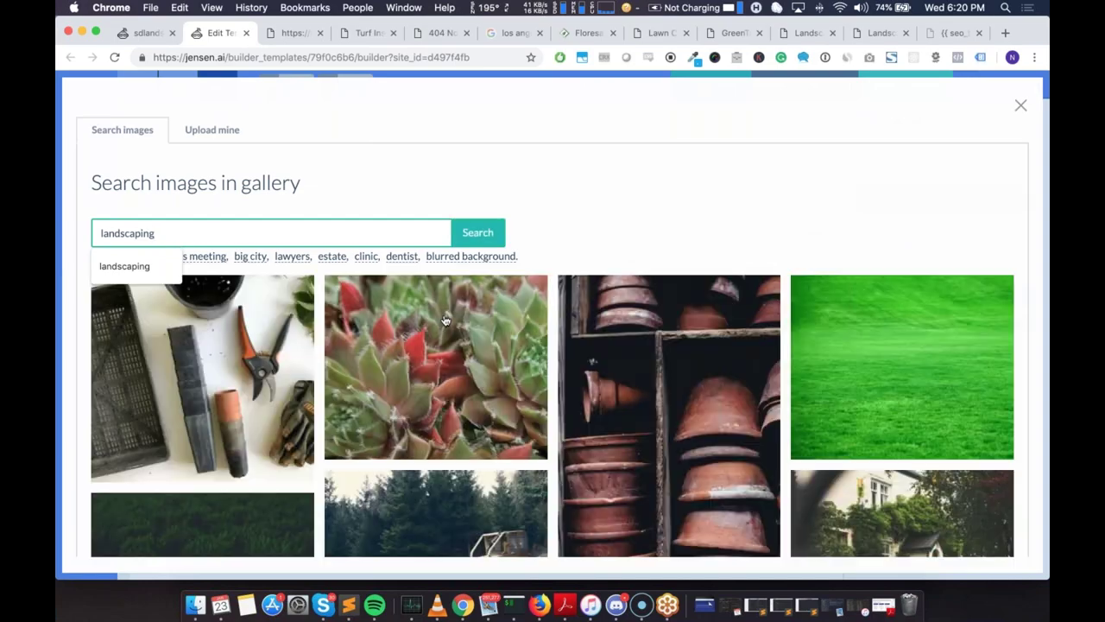
# Load more results, pick the American-flag house photo, shift its crop left and use it.
pyautogui.scroll(-10, 444, 321)
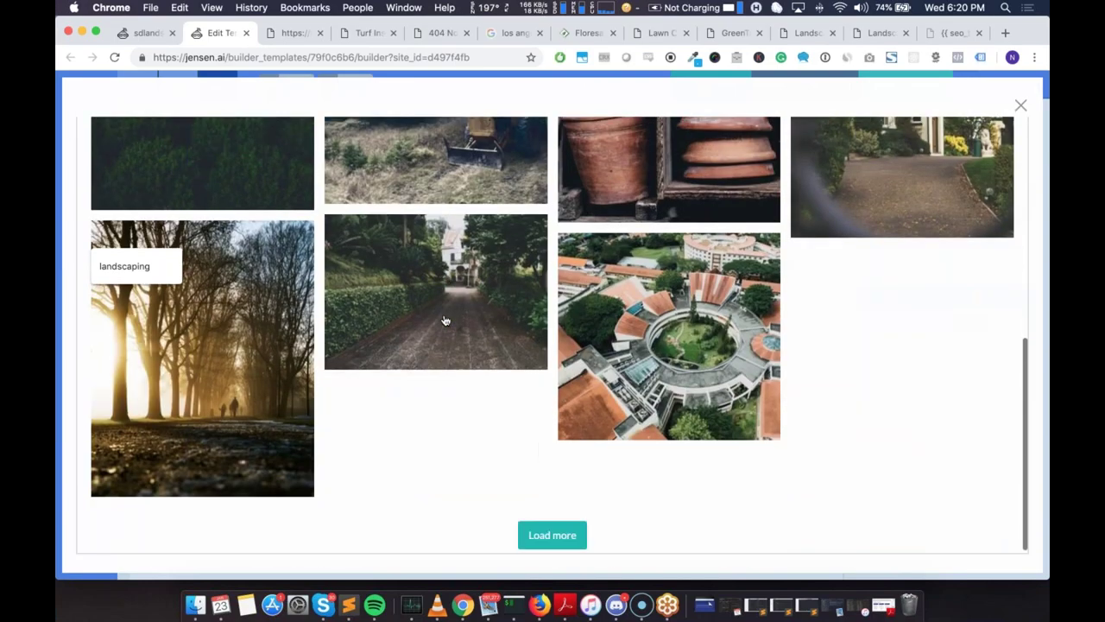
pyautogui.click(545, 524)
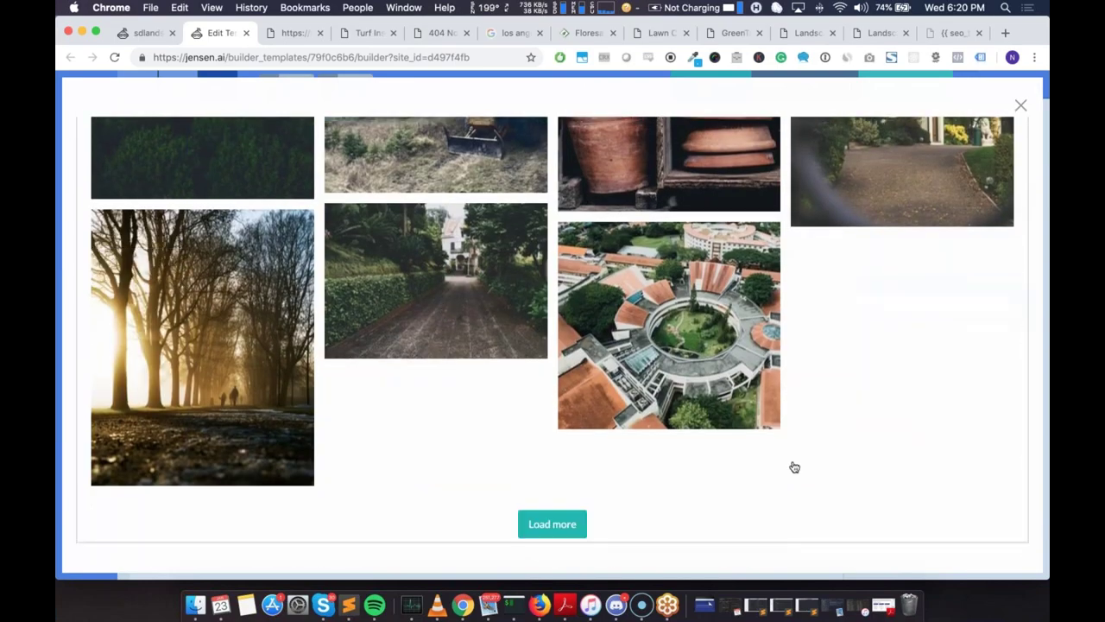
pyautogui.scroll(-1, 812, 455)
pyautogui.scroll(-2, 812, 454)
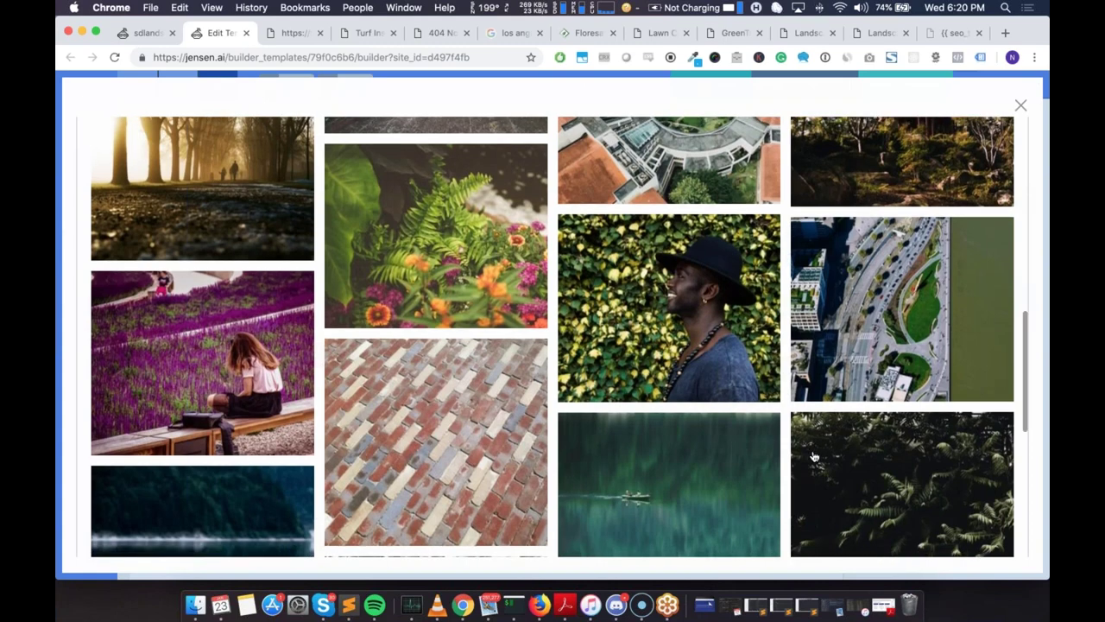
pyautogui.scroll(-1, 362, 395)
pyautogui.scroll(-5, 362, 395)
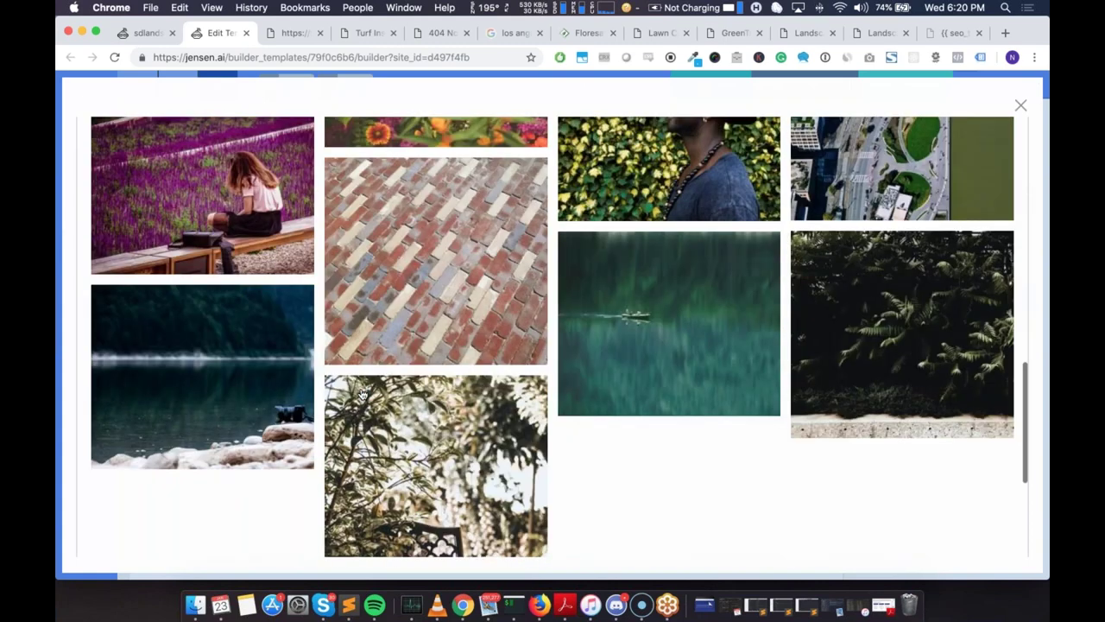
pyautogui.click(553, 525)
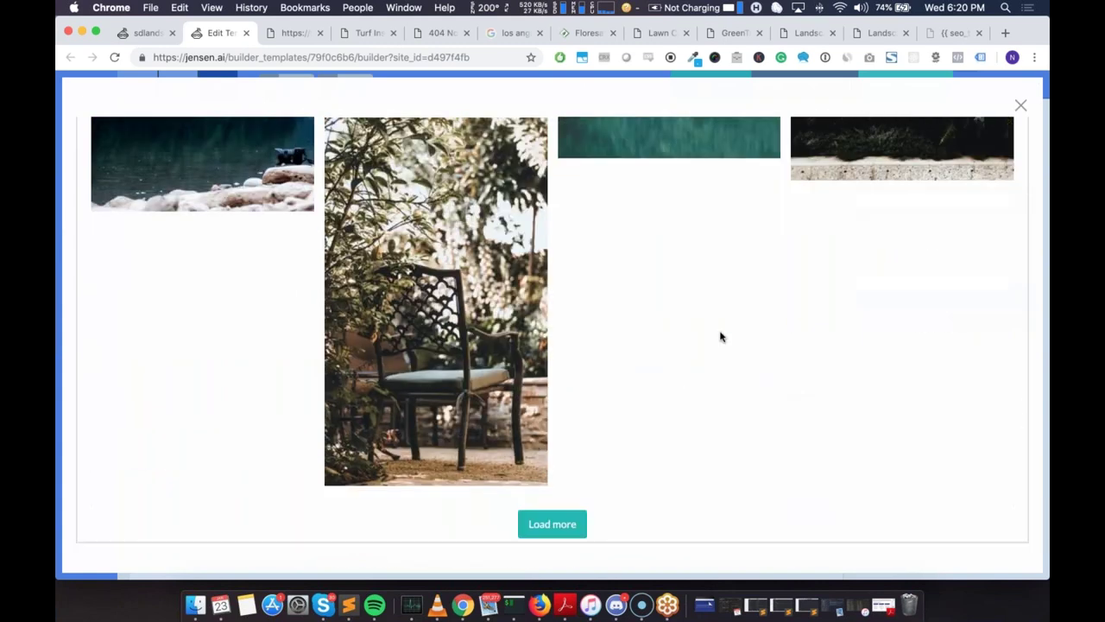
pyautogui.scroll(-4, 720, 334)
pyautogui.scroll(-2, 553, 336)
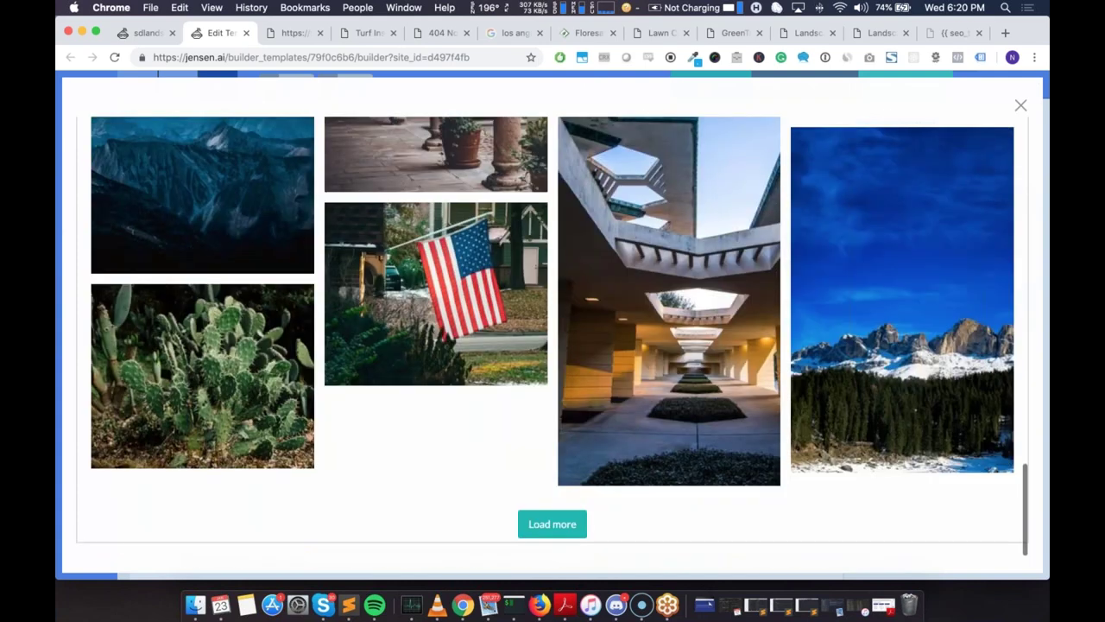
pyautogui.scroll(2, 552, 337)
pyautogui.scroll(-1, 552, 337)
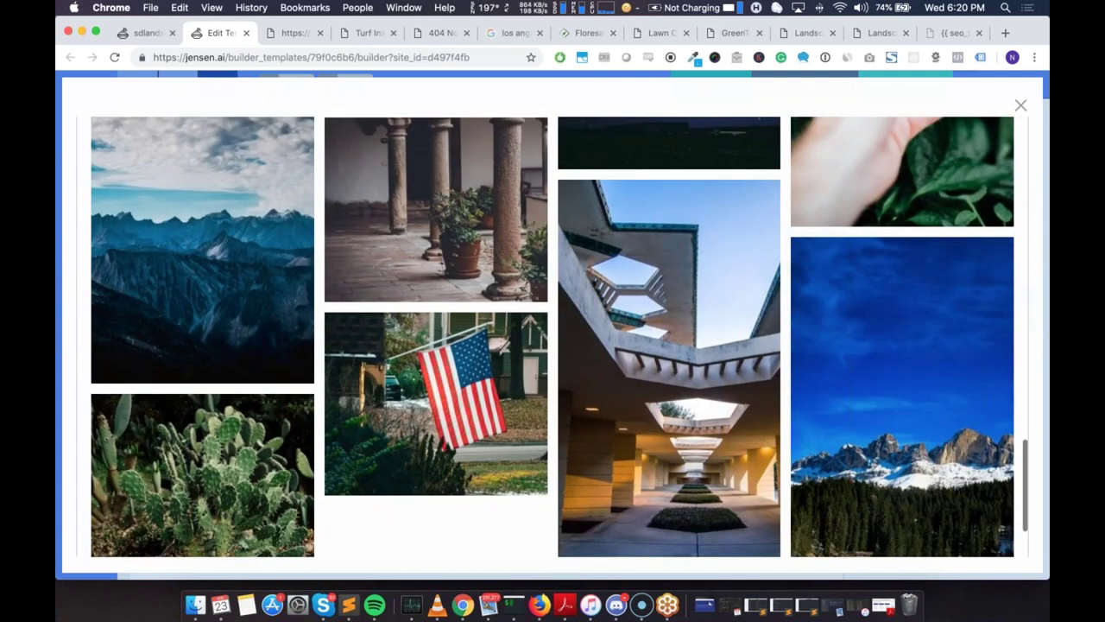
pyautogui.click(435, 432)
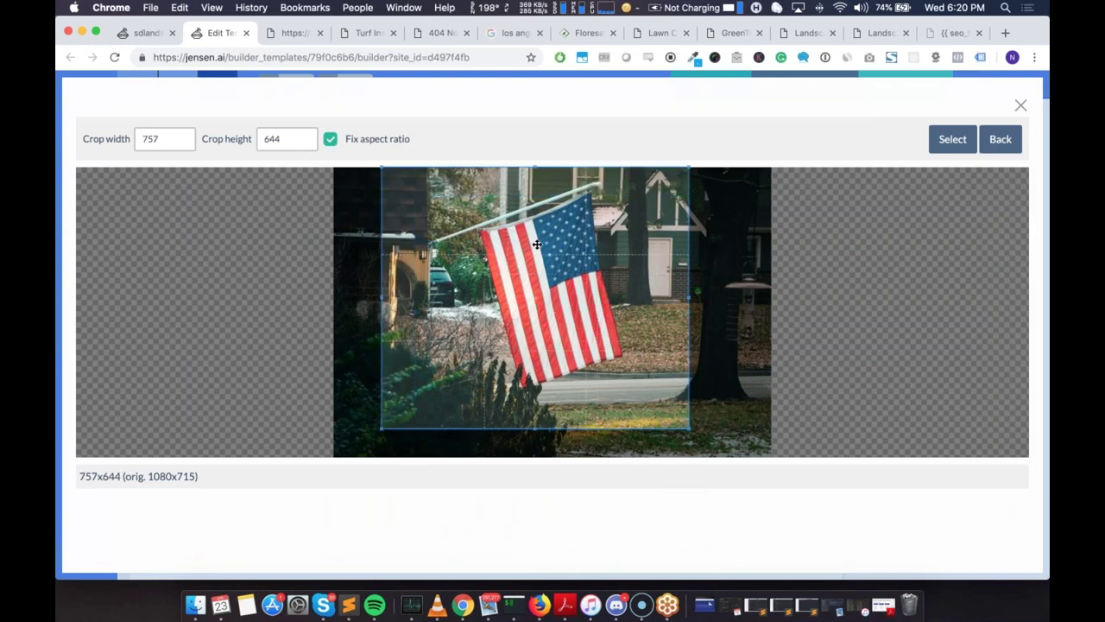
pyautogui.moveTo(537, 244); pyautogui.dragTo(499, 246)
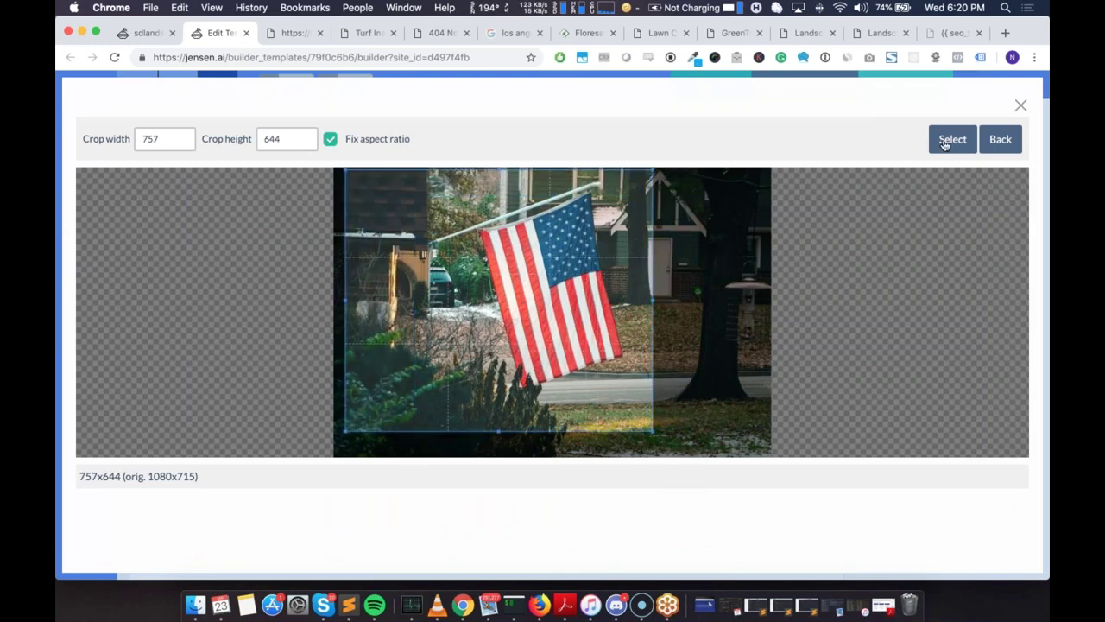
pyautogui.click(950, 140)
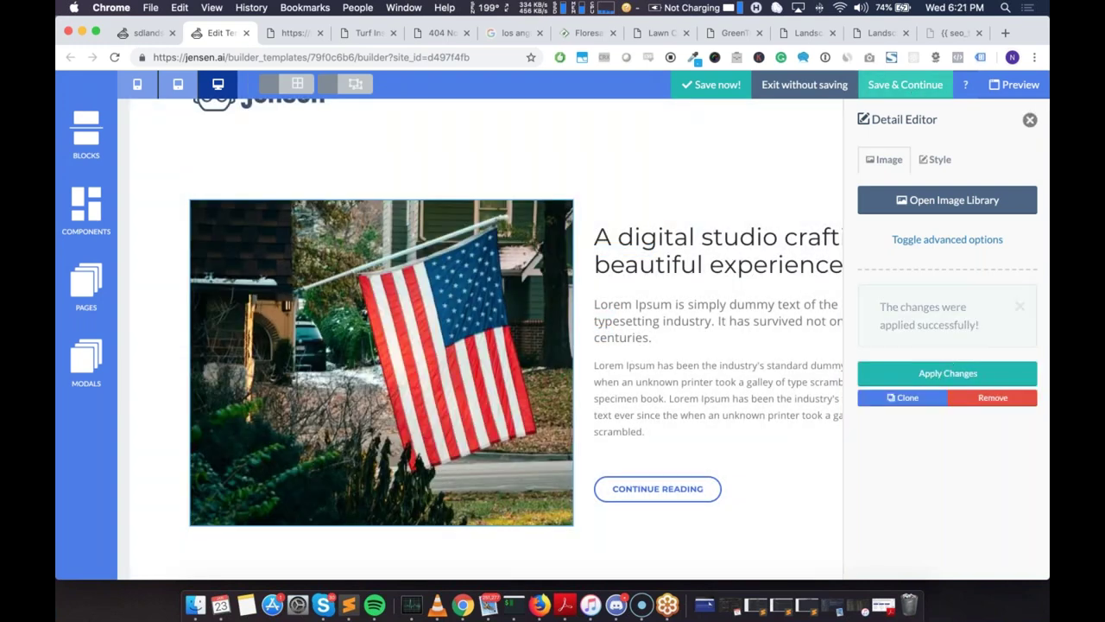
pyautogui.click(1030, 119)
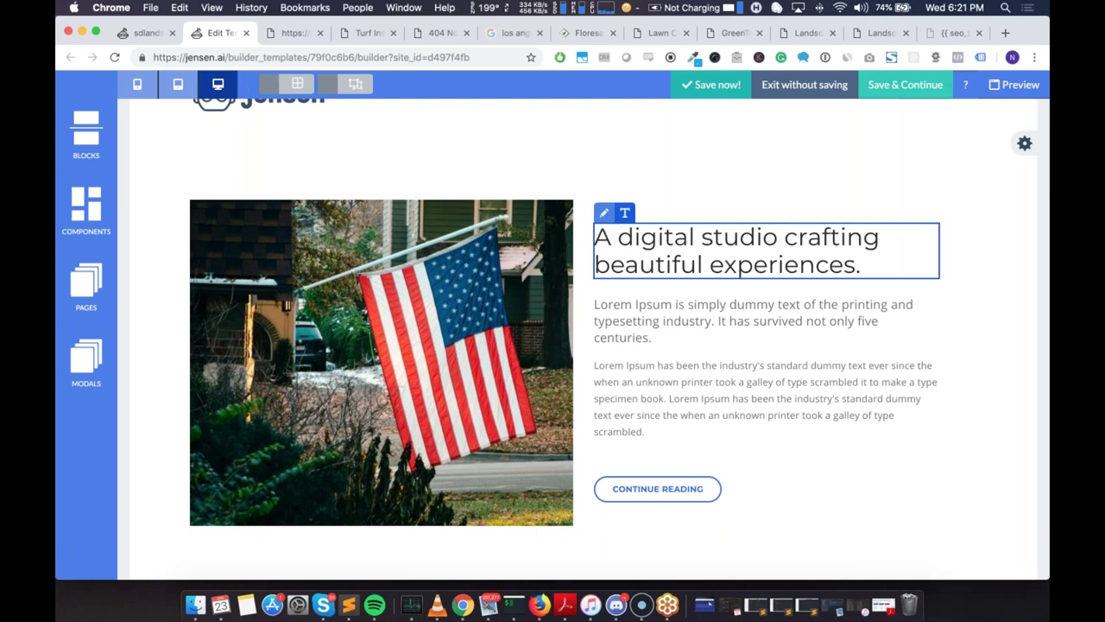
# Look up the city.name variable in the Built-in Variables reference.
pyautogui.click(965, 85)
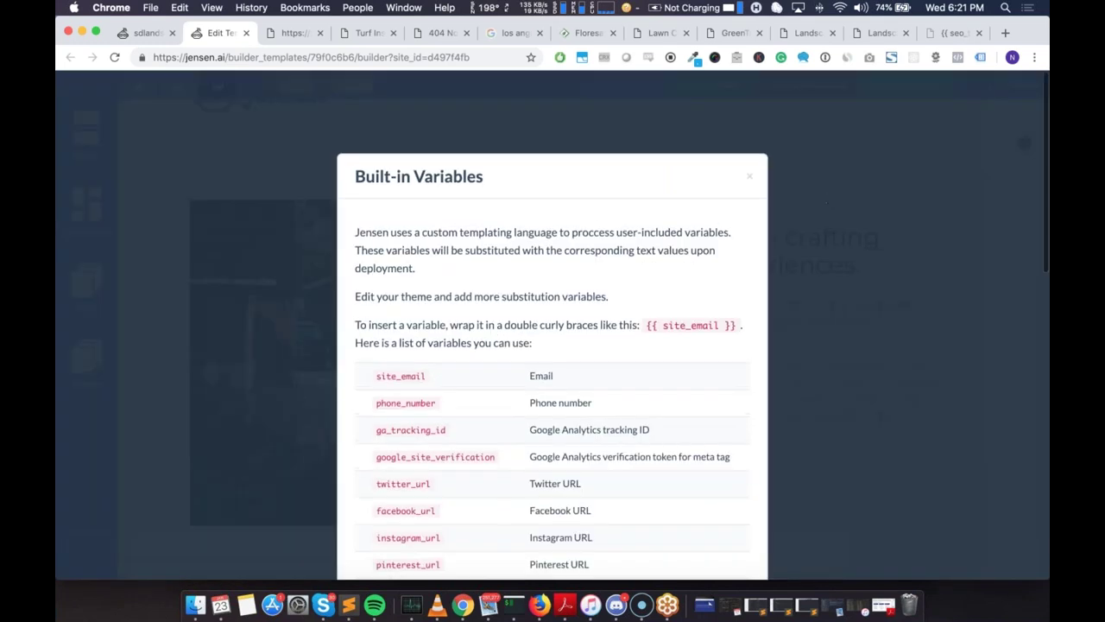
pyautogui.scroll(-6, 440, 424)
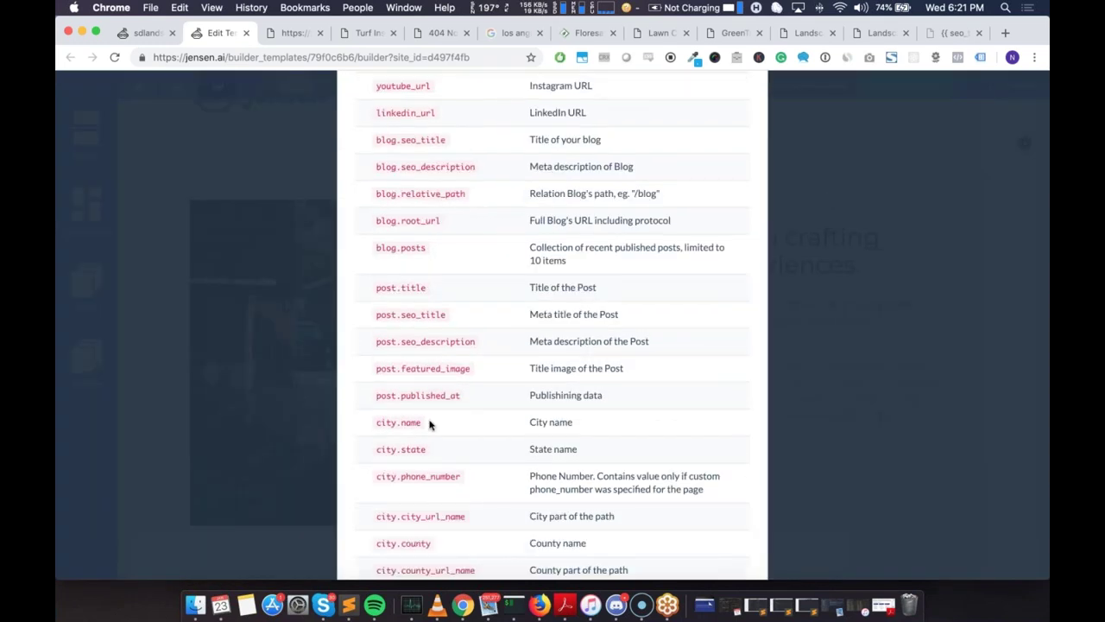
pyautogui.doubleClick(415, 422)
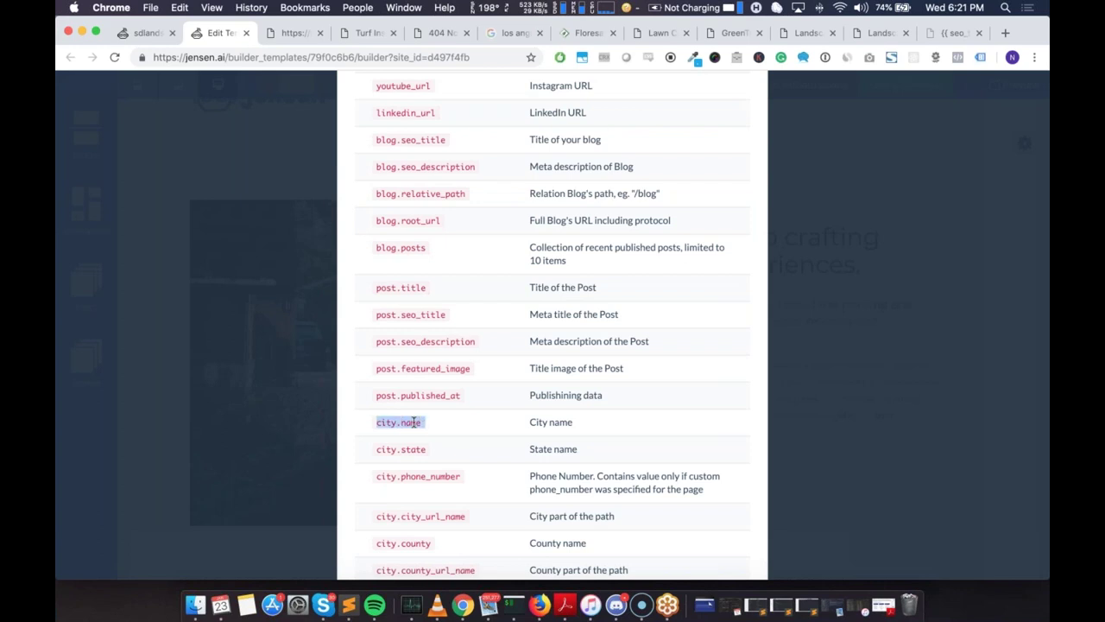
pyautogui.click(224, 416)
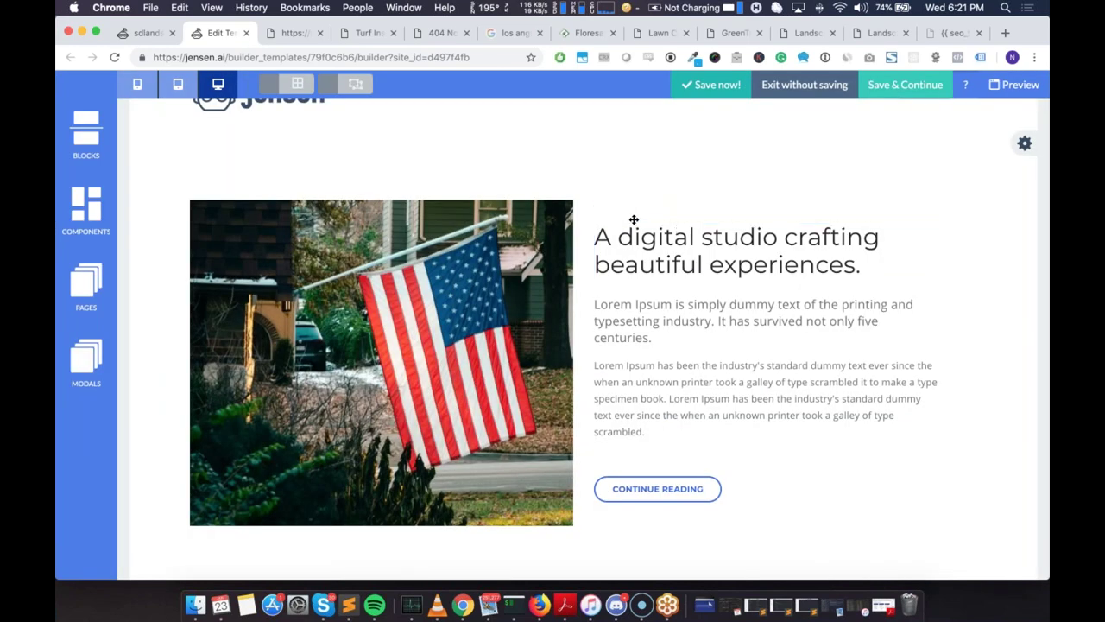
# Rewrite the heading beside the photo as 'Landscaping Services In {{city.name}}'.
pyautogui.click(612, 248)
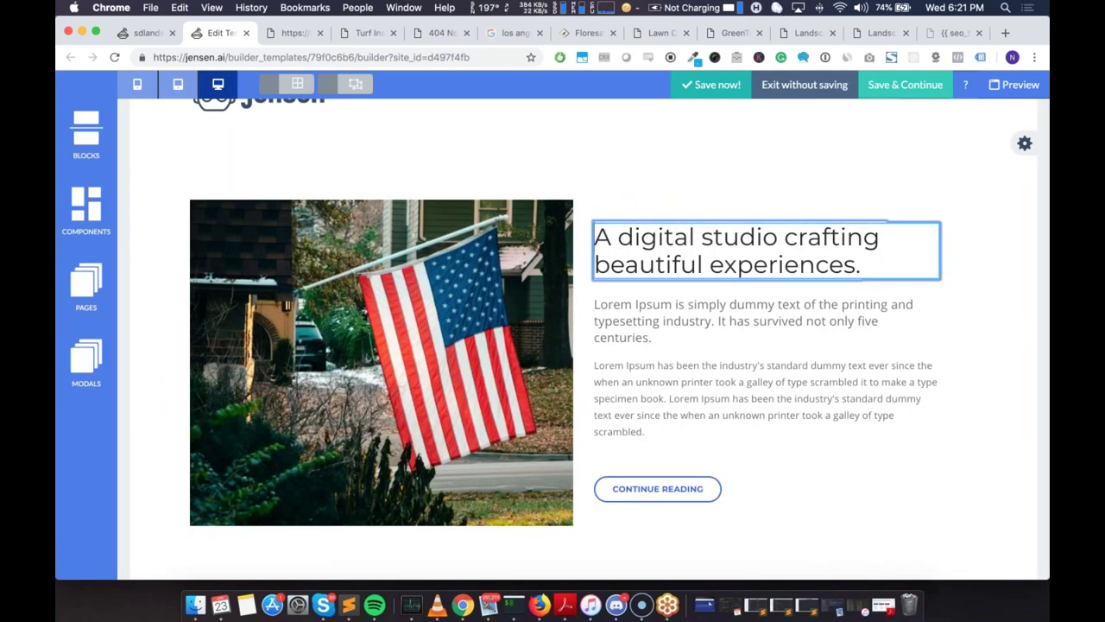
pyautogui.moveTo(613, 240); pyautogui.dragTo(864, 272)
pyautogui.press('BackSpace')
pyautogui.press('BackSpace')
pyautogui.write('Landscaping Serv')
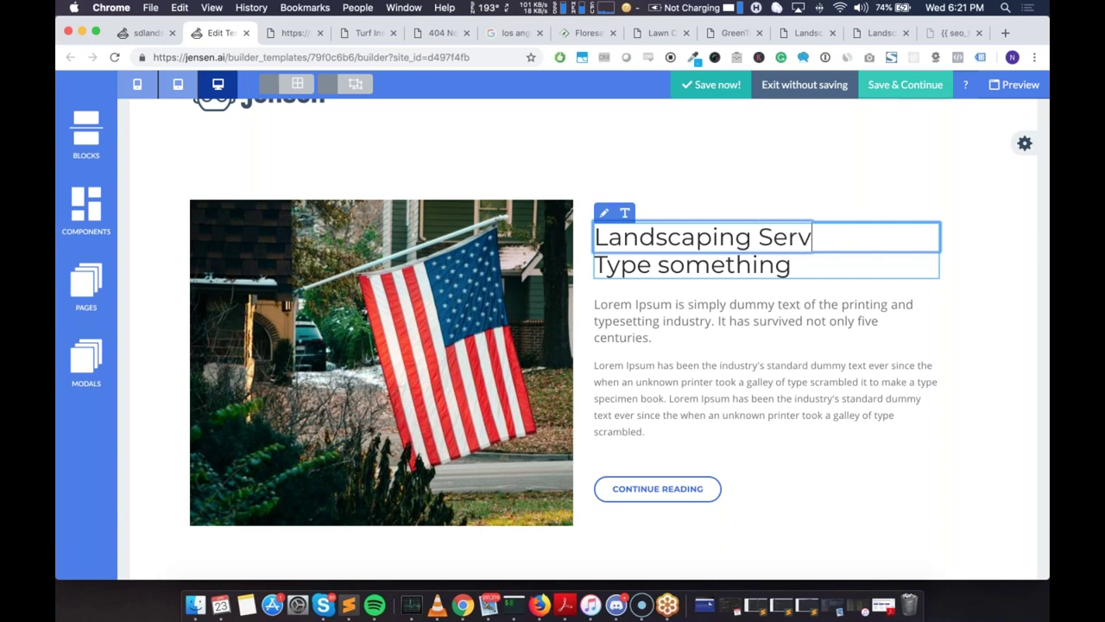
pyautogui.write('ices In {{')
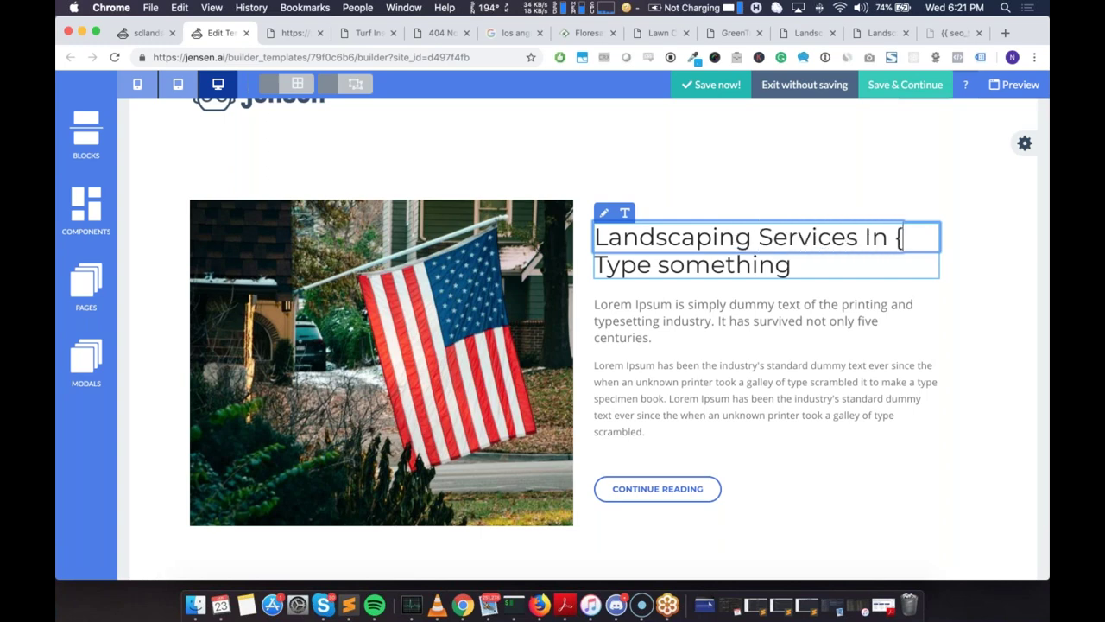
pyautogui.write('city.name}}')
pyautogui.press('BackSpace')
pyautogui.press('BackSpace')
pyautogui.press('BackSpace')
pyautogui.press('BackSpace')
pyautogui.press('BackSpace')
pyautogui.press('BackSpace')
pyautogui.press('BackSpace')
pyautogui.press('BackSpace')
pyautogui.press('BackSpace')
pyautogui.press('BackSpace')
pyautogui.press('BackSpace')
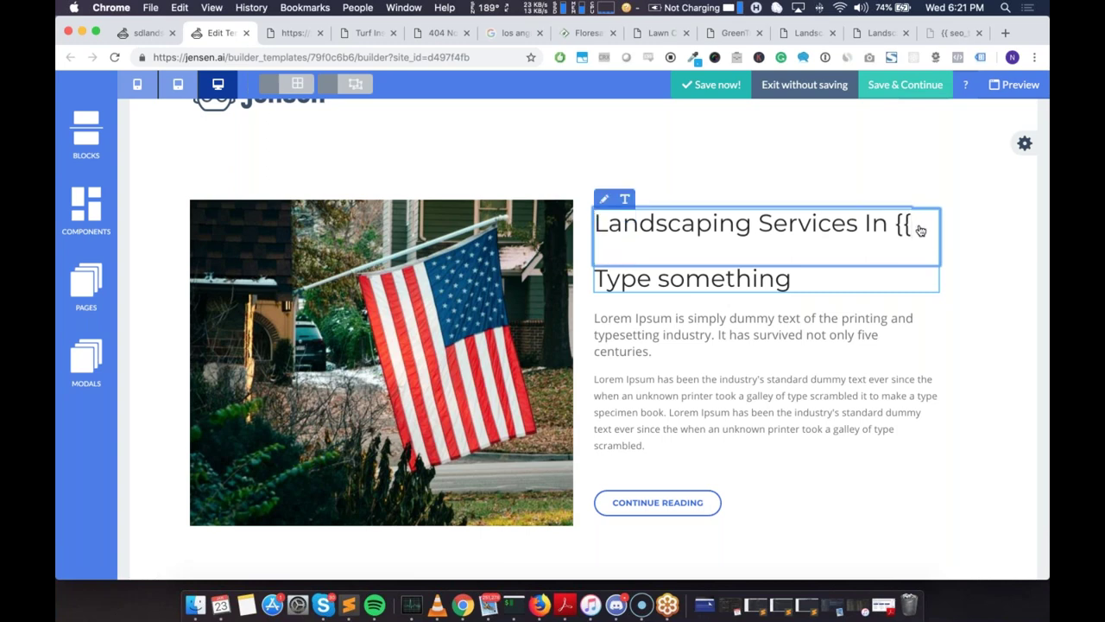
pyautogui.write('city.n')
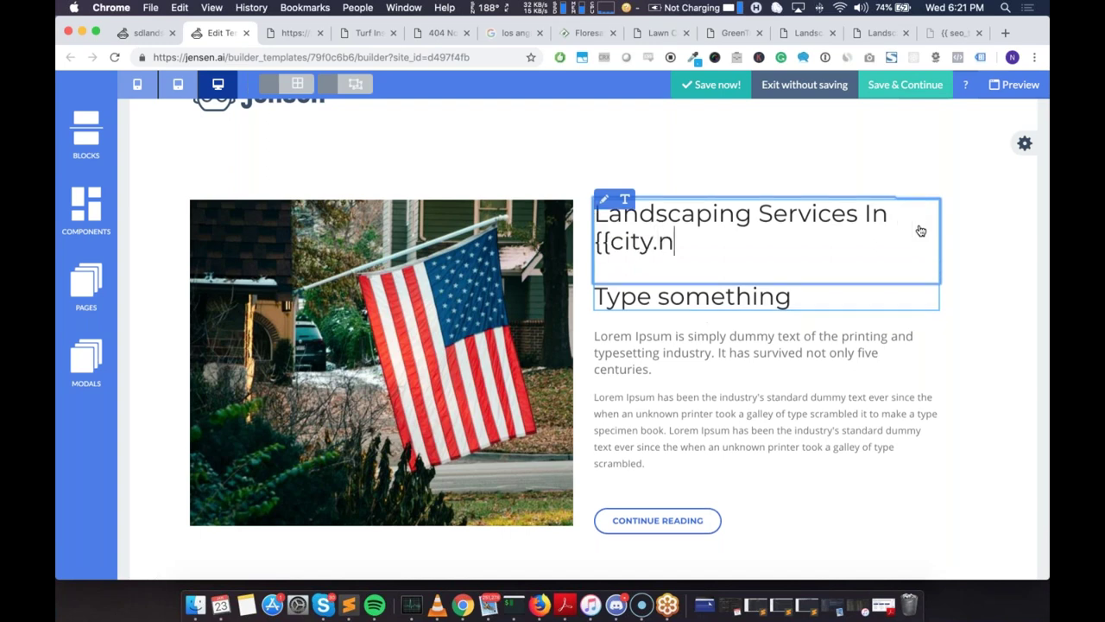
pyautogui.write('ame}}')
pyautogui.click(863, 150)
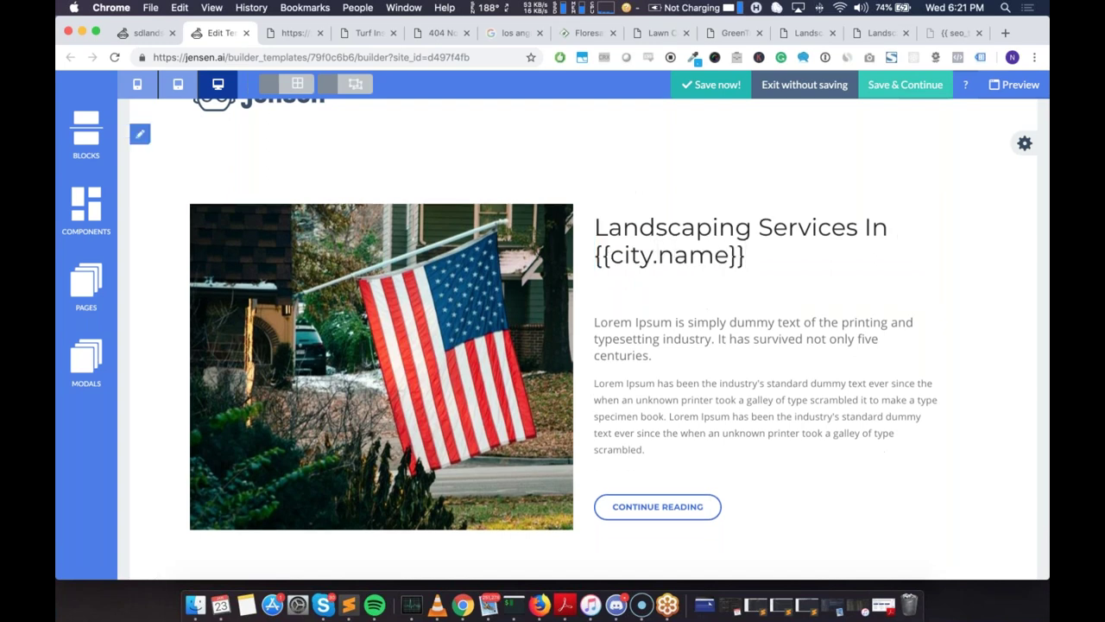
# Review the remaining built-in variables further down the reference.
pyautogui.click(965, 85)
pyautogui.scroll(-5, 389, 389)
pyautogui.scroll(-3, 553, 328)
pyautogui.scroll(-2, 451, 279)
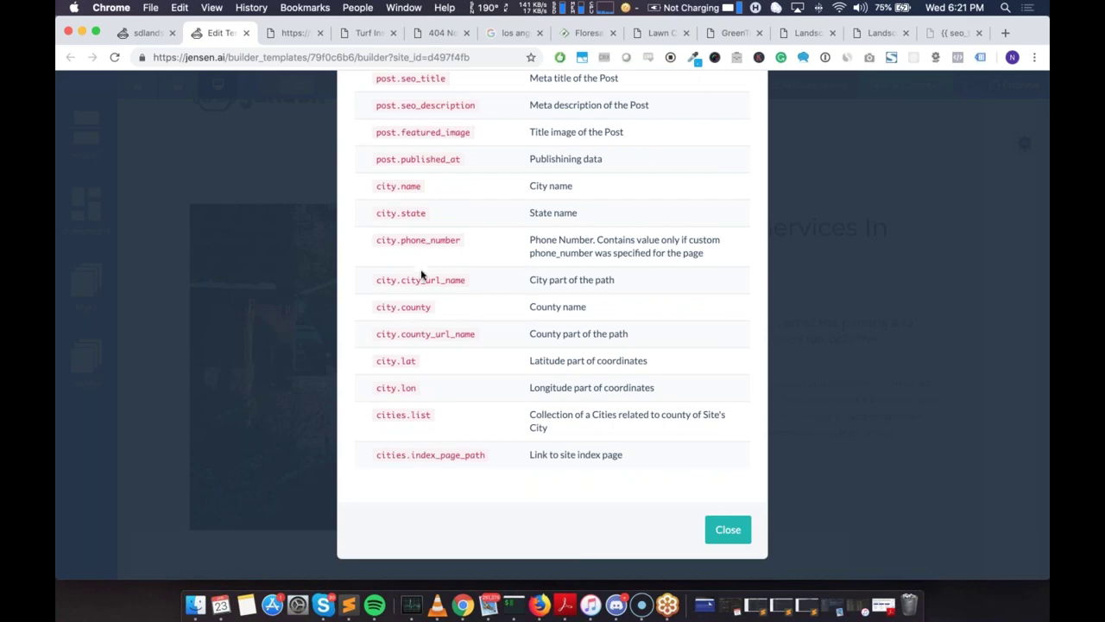
pyautogui.click(925, 289)
pyautogui.scroll(-5, 673, 352)
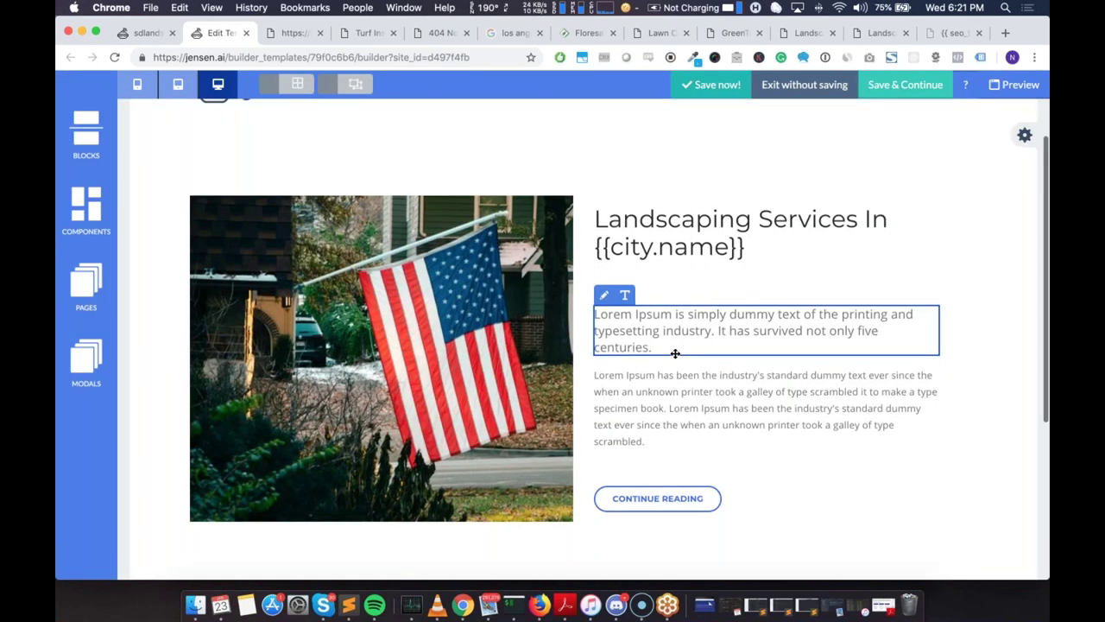
pyautogui.scroll(5, 583, 339)
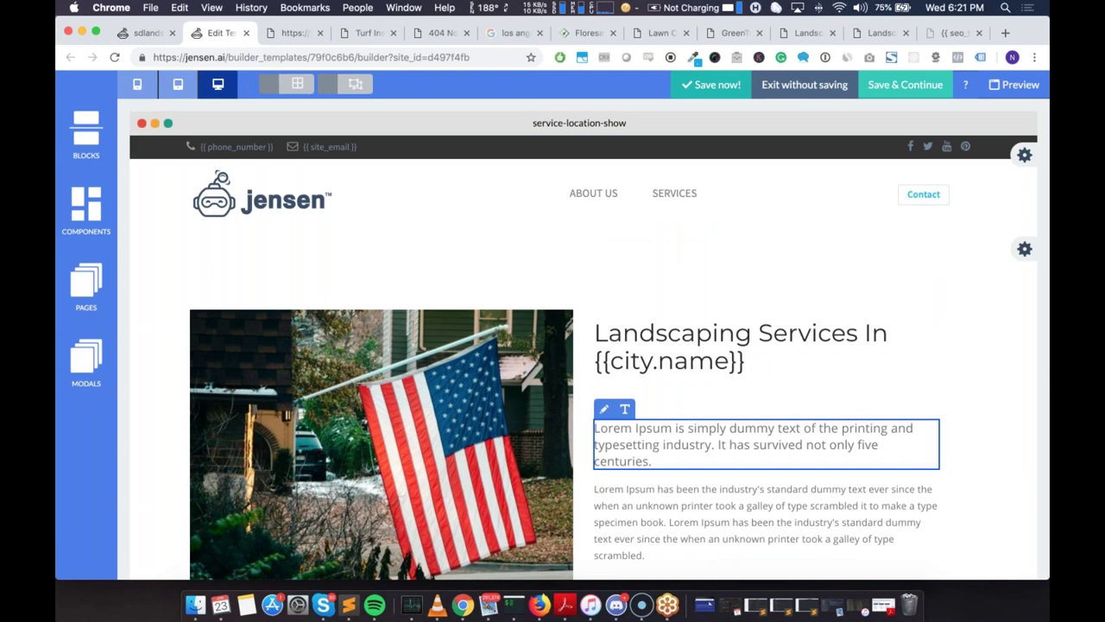
pyautogui.scroll(-1, 590, 339)
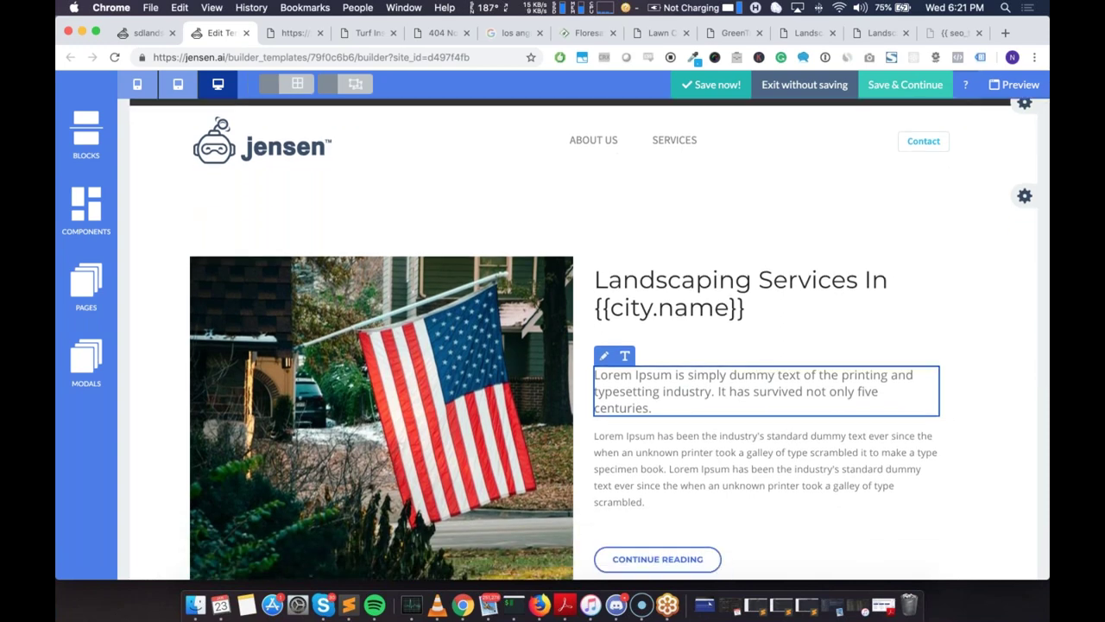
pyautogui.scroll(-1, 589, 339)
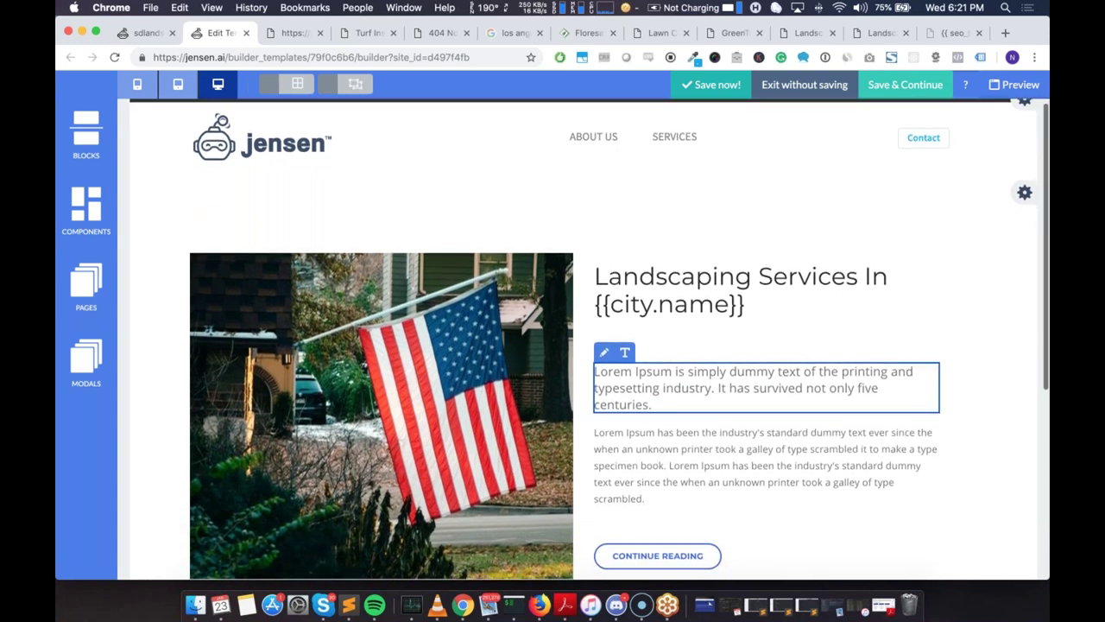
pyautogui.scroll(2, 589, 339)
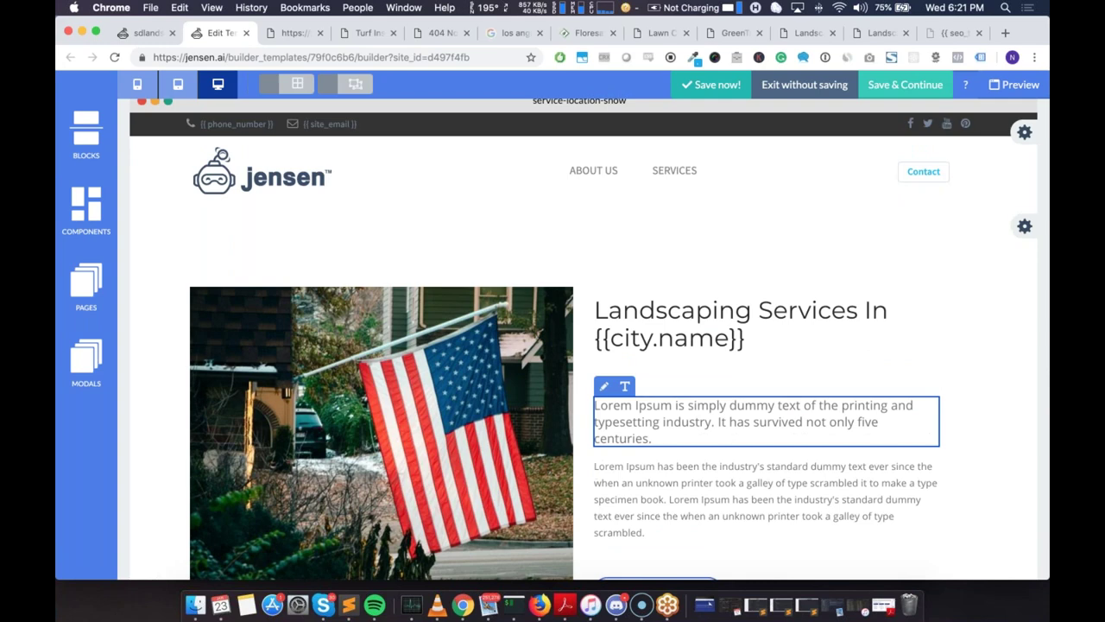
pyautogui.scroll(-2, 686, 388)
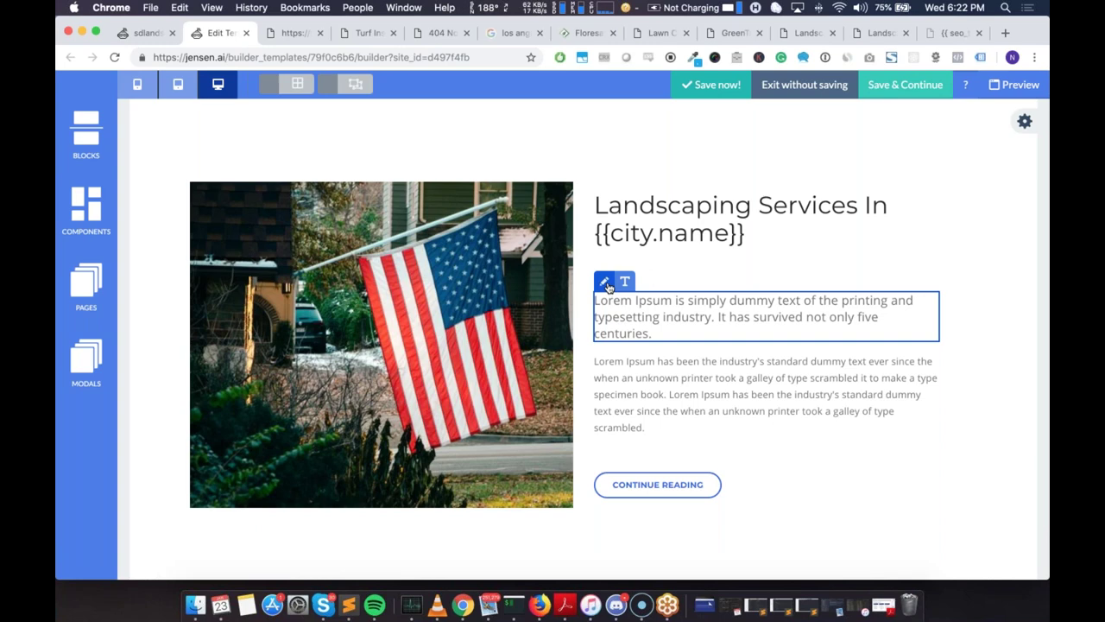
# Replace the Lorem Ipsum paragraph with 'We provide landscaping services'.
pyautogui.click(605, 284)
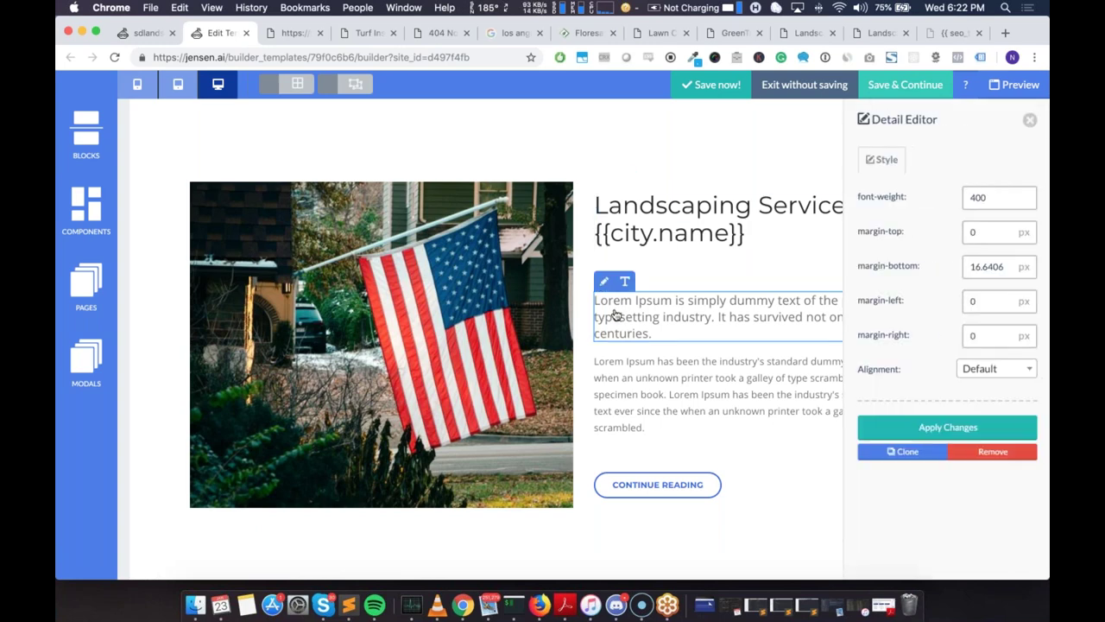
pyautogui.click(635, 302)
pyautogui.click(599, 302)
pyautogui.keyDown('shift'); pyautogui.click(653, 338); pyautogui.keyUp('shift')
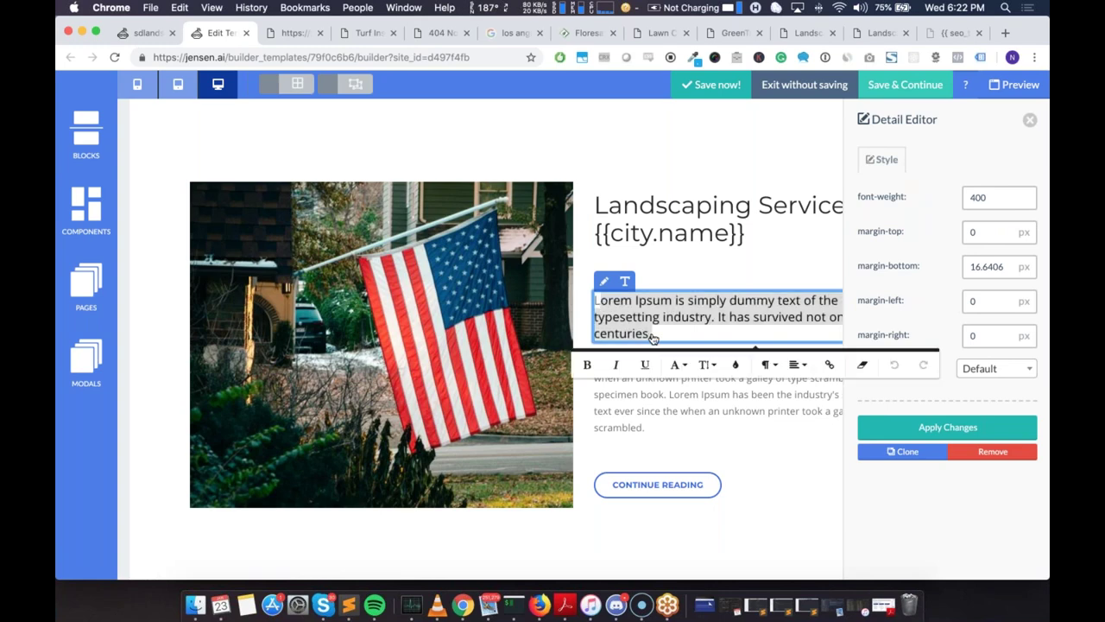
pyautogui.press('BackSpace')
pyautogui.write('We provide landscaping services in {{city.c')
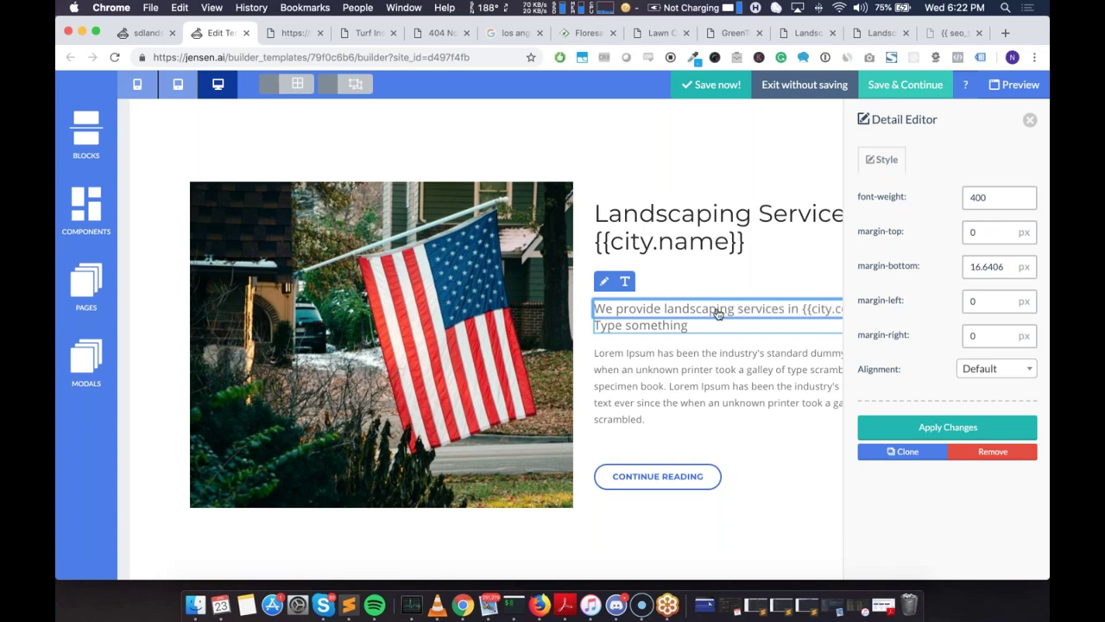
pyautogui.click(1024, 121)
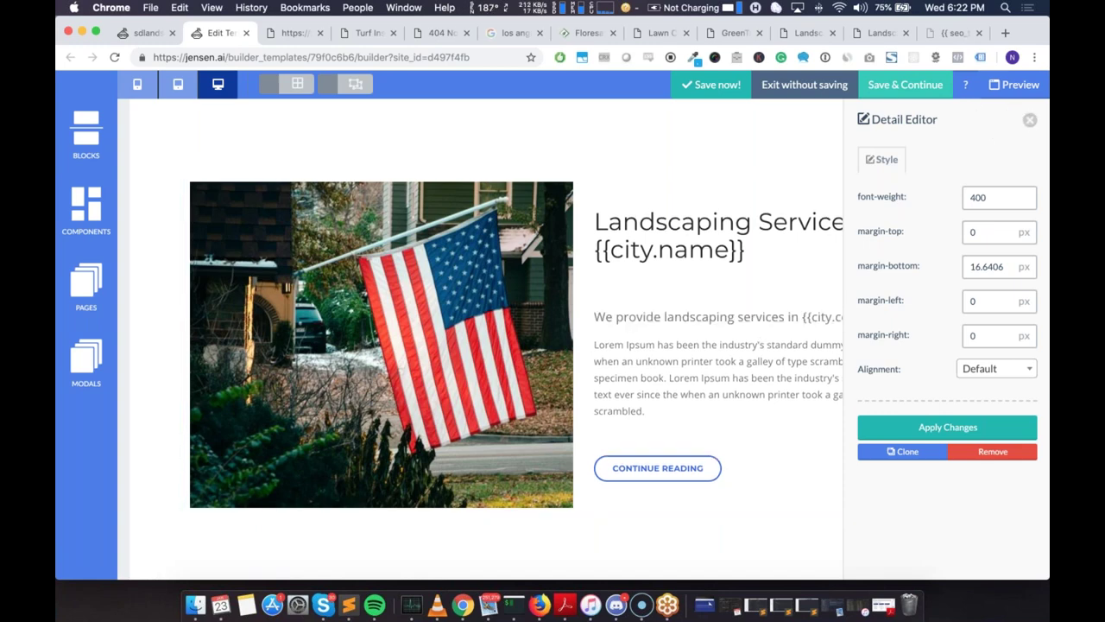
pyautogui.click(1025, 120)
# Delete the Continue Reading button from the section.
pyautogui.click(858, 311)
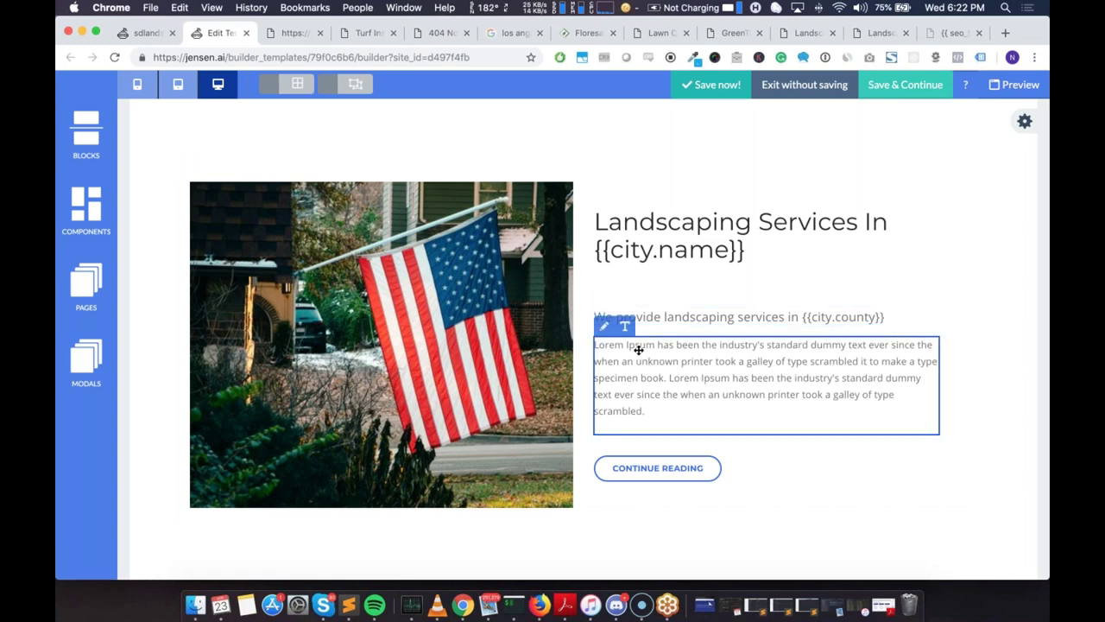
pyautogui.scroll(-2, 641, 398)
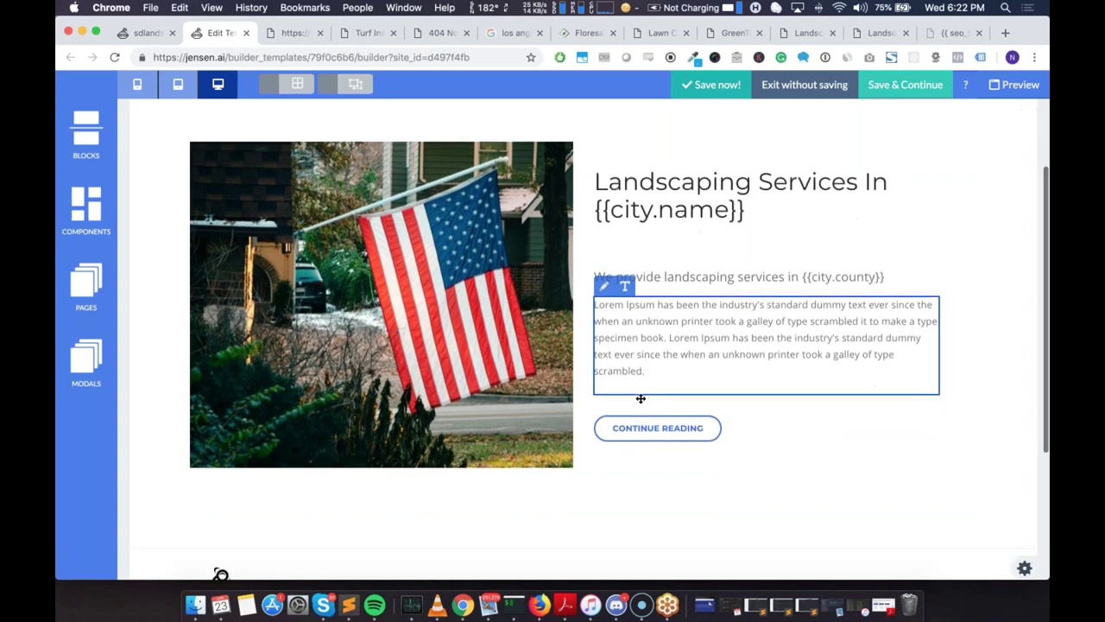
pyautogui.scroll(-2, 641, 398)
pyautogui.click(606, 369)
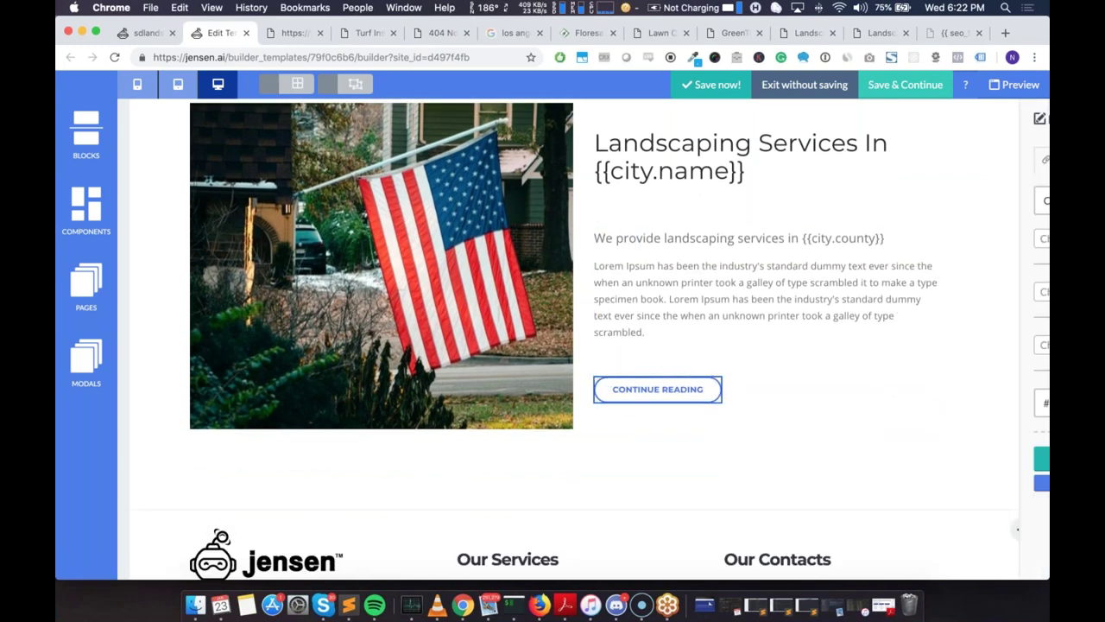
pyautogui.click(993, 485)
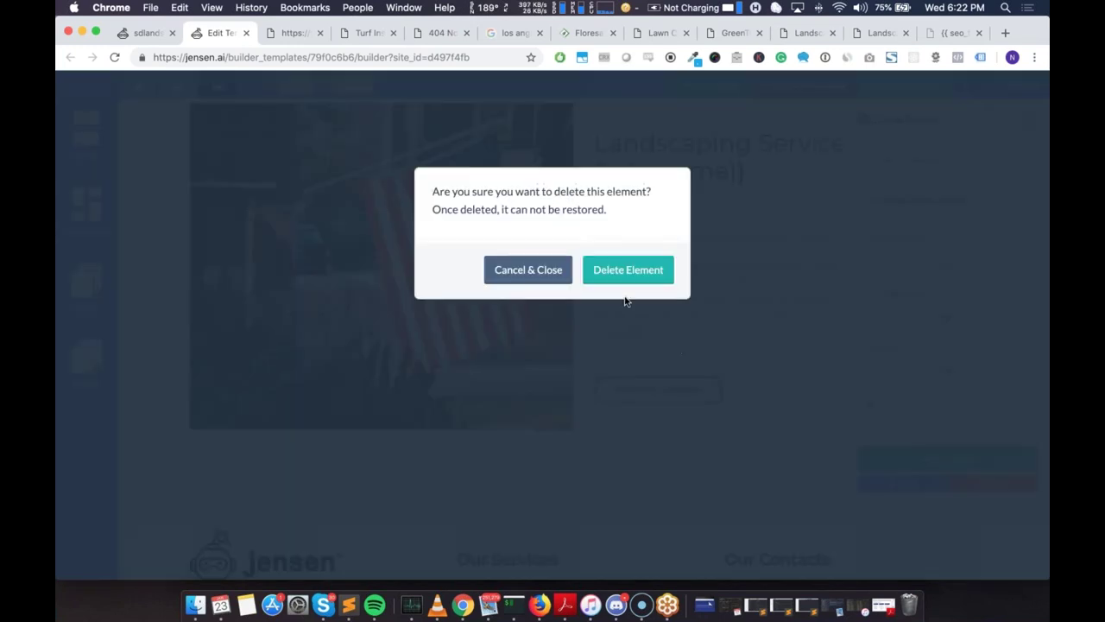
pyautogui.click(631, 273)
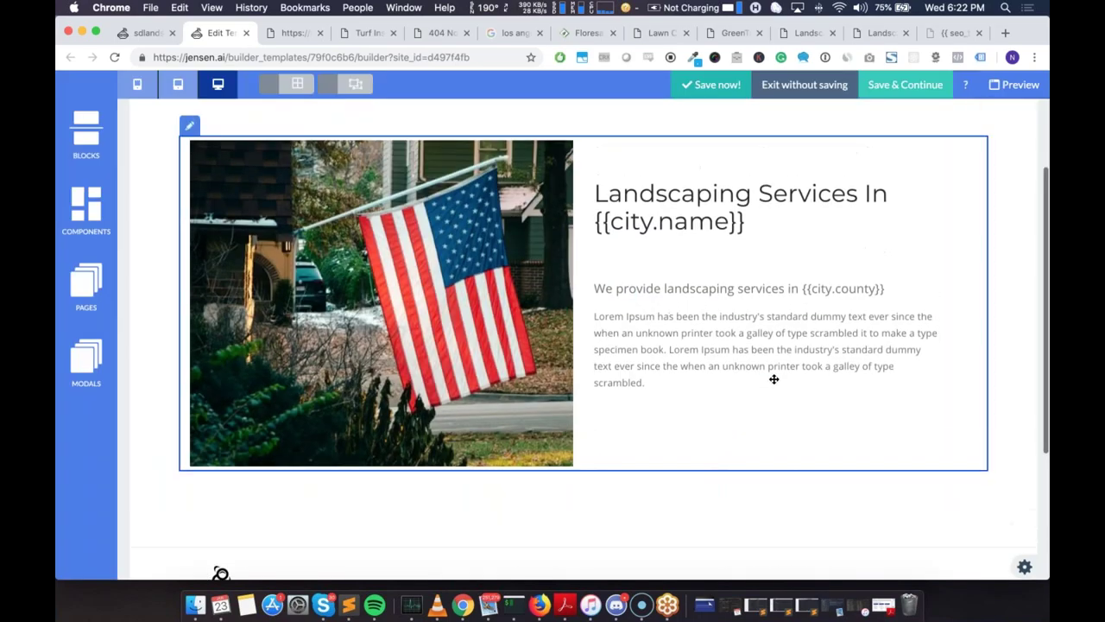
# Drag the Los Angeles map block from Service Pages below the landscaping flag-photo section.
pyautogui.scroll(5, 774, 379)
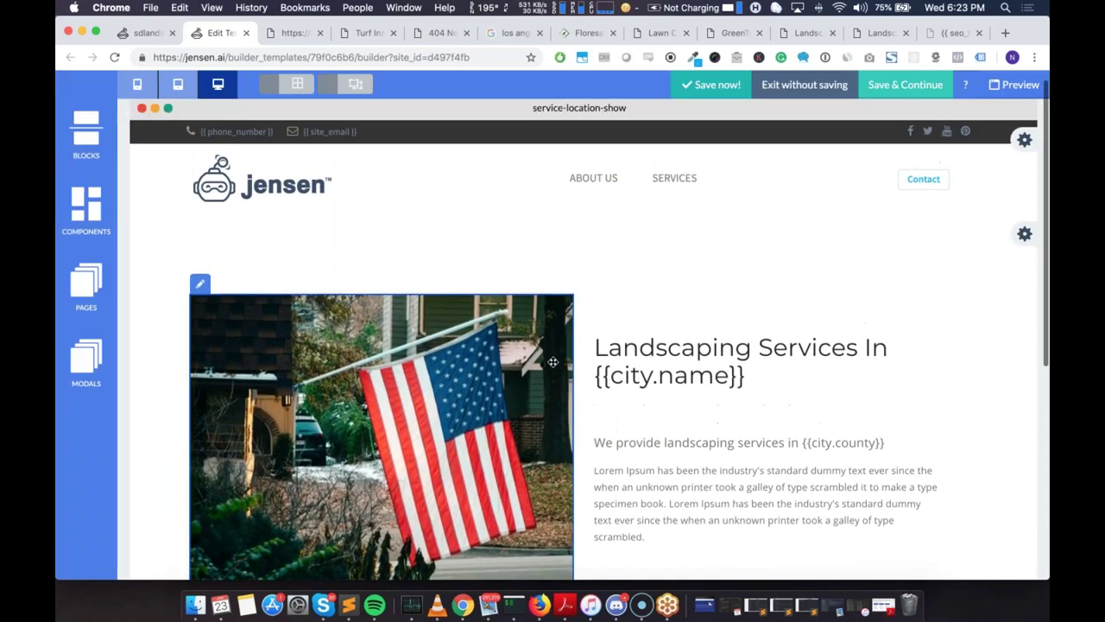
pyautogui.scroll(-10, 553, 361)
pyautogui.scroll(2, 378, 291)
pyautogui.scroll(4, 584, 337)
pyautogui.scroll(-2, 584, 337)
pyautogui.scroll(-2, 583, 336)
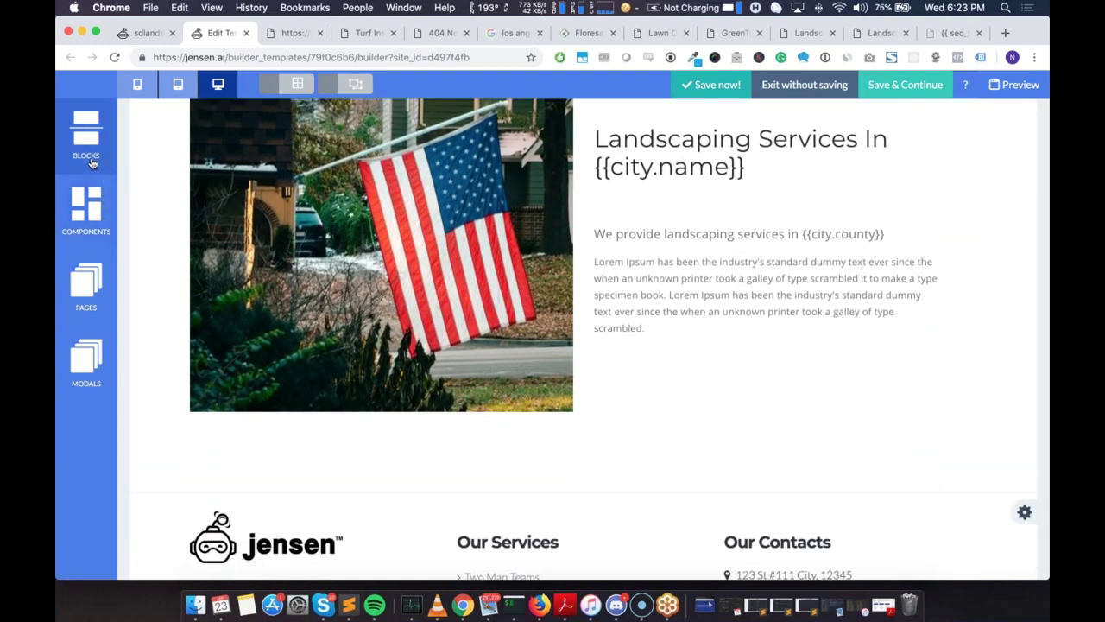
pyautogui.click(87, 156)
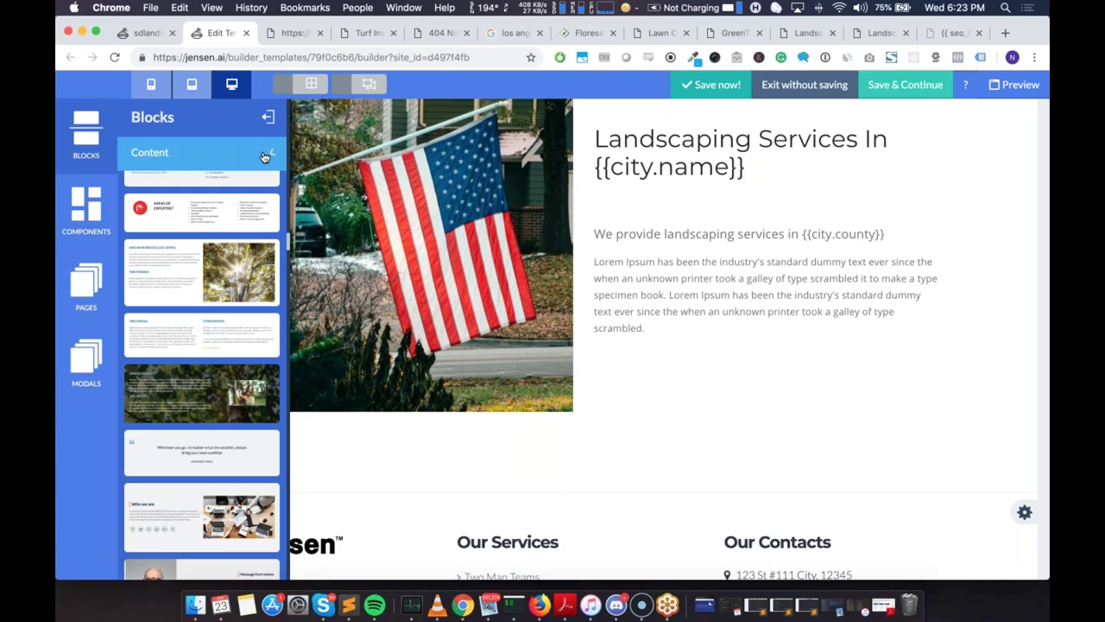
pyautogui.click(265, 154)
pyautogui.scroll(-5, 178, 314)
pyautogui.click(178, 348)
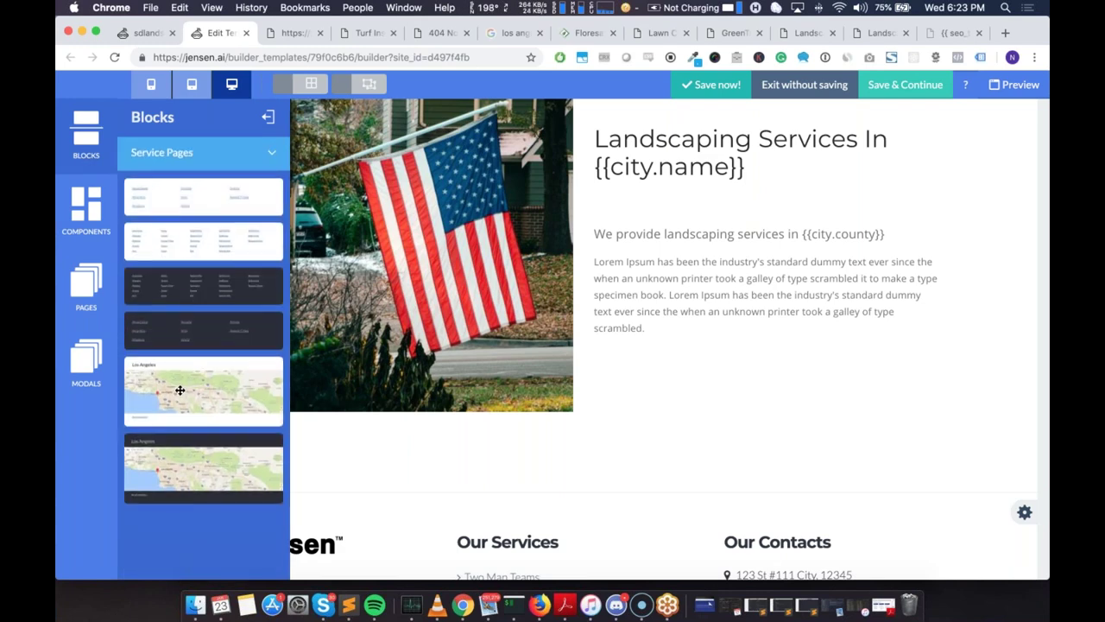
pyautogui.moveTo(180, 391); pyautogui.dragTo(527, 259)
pyautogui.scroll(-6, 533, 274)
pyautogui.scroll(10, 420, 395)
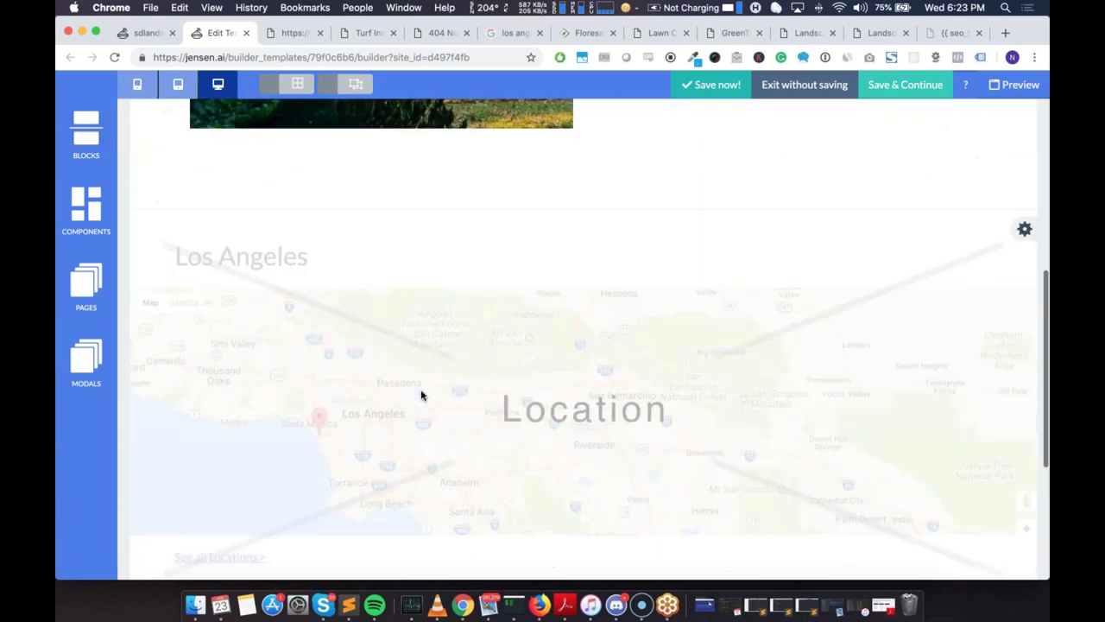
pyautogui.scroll(-10, 600, 436)
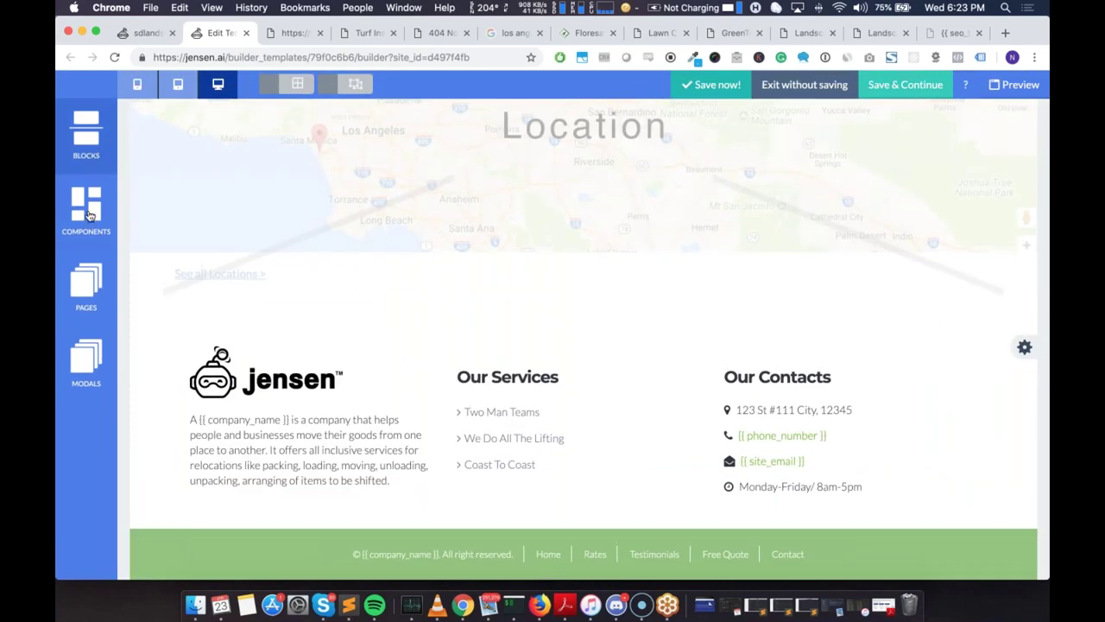
# Insert the three-card testimonials block from the Testimonials category above the footer.
pyautogui.click(101, 155)
pyautogui.click(172, 163)
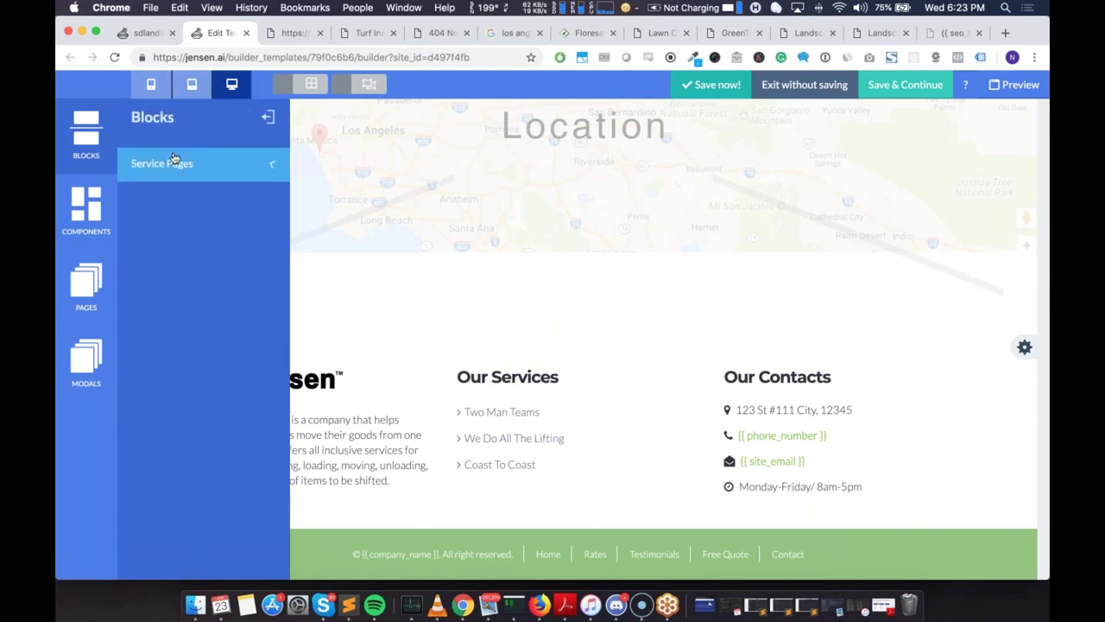
pyautogui.scroll(-3, 230, 395)
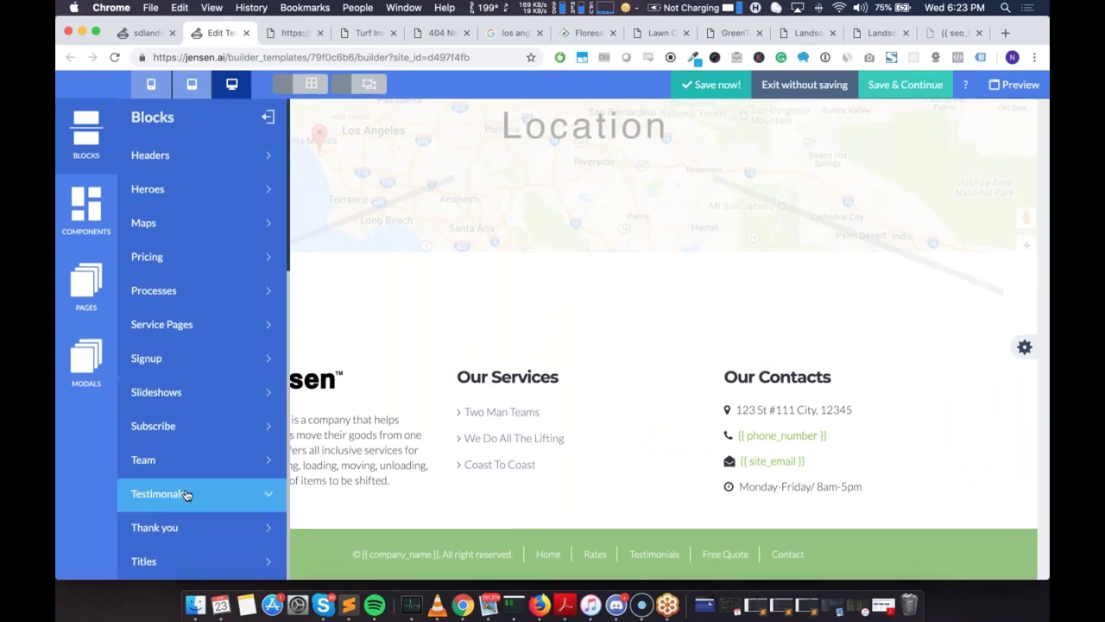
pyautogui.click(190, 493)
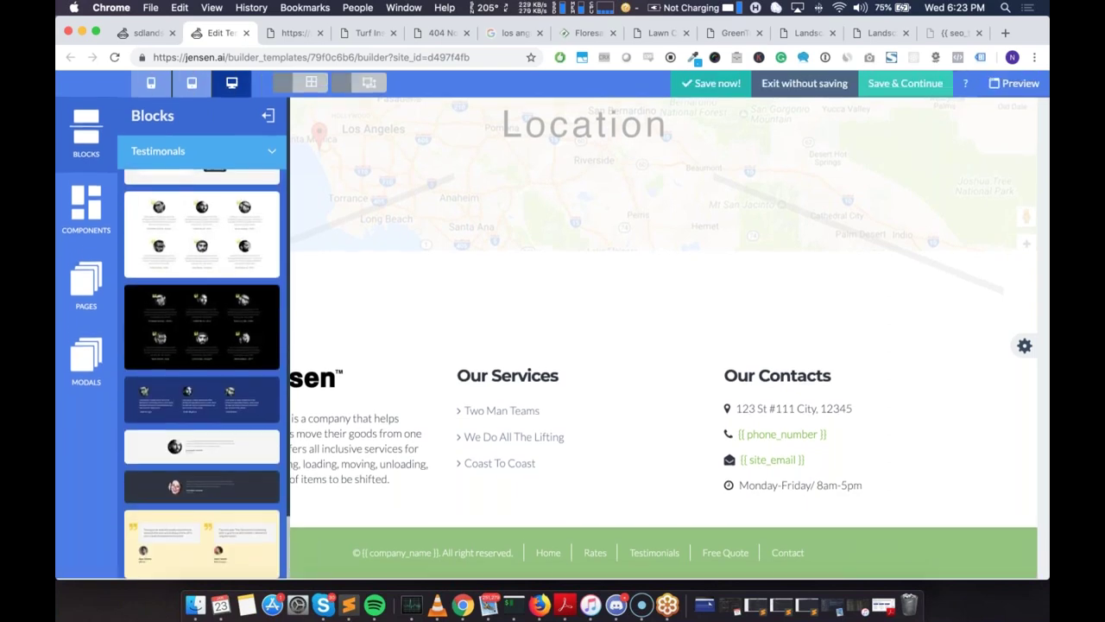
pyautogui.scroll(5, 200, 378)
pyautogui.scroll(6, 199, 378)
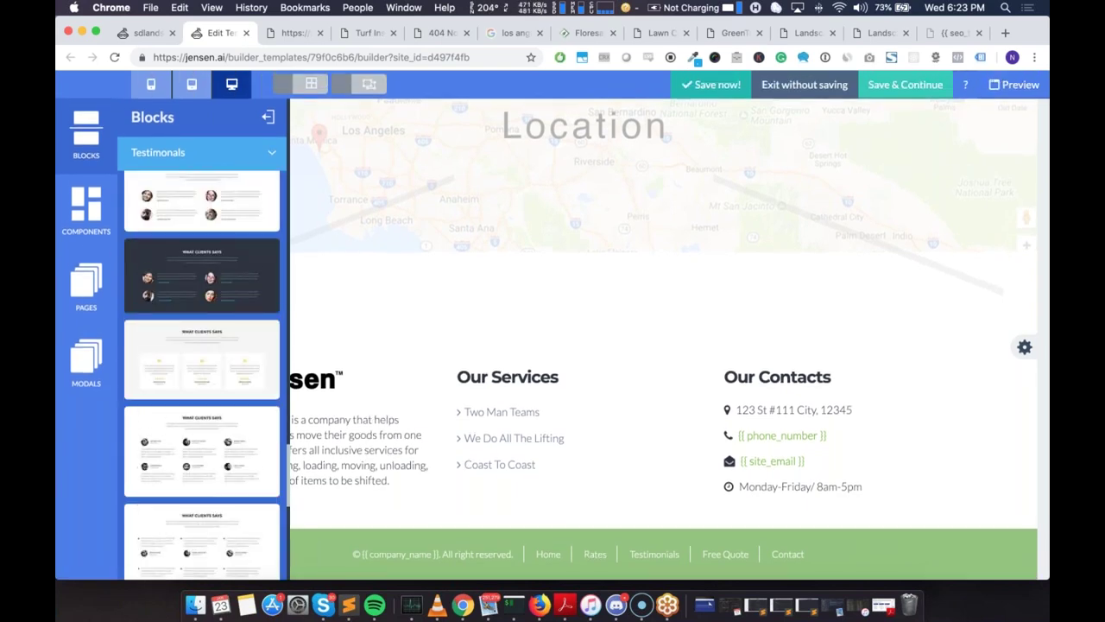
pyautogui.scroll(1, 197, 379)
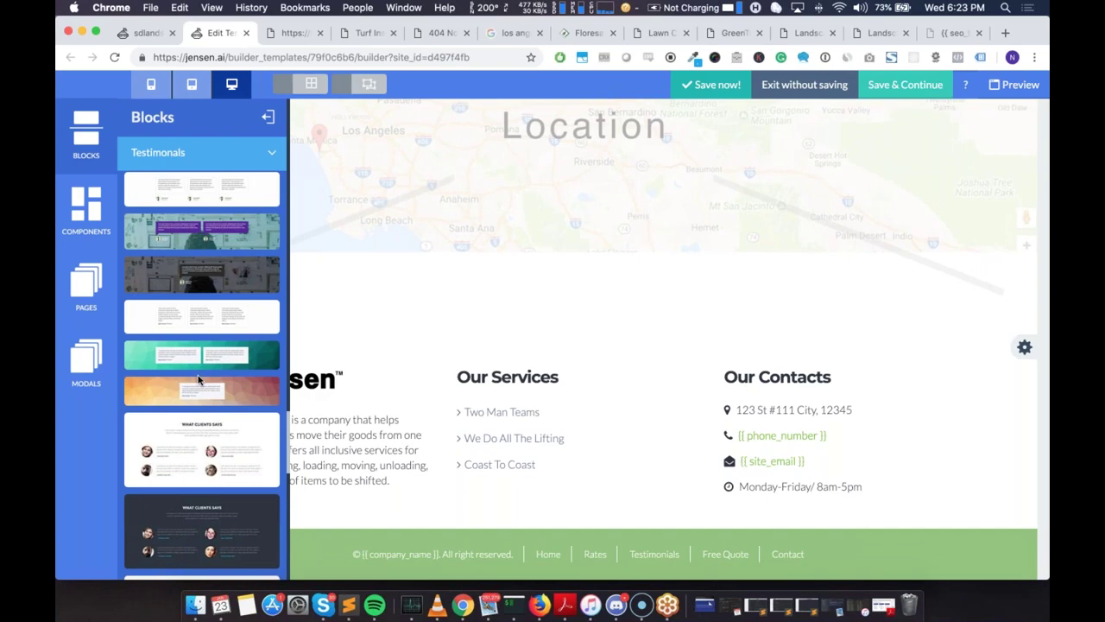
pyautogui.moveTo(182, 359); pyautogui.dragTo(542, 289)
pyautogui.scroll(-3, 491, 289)
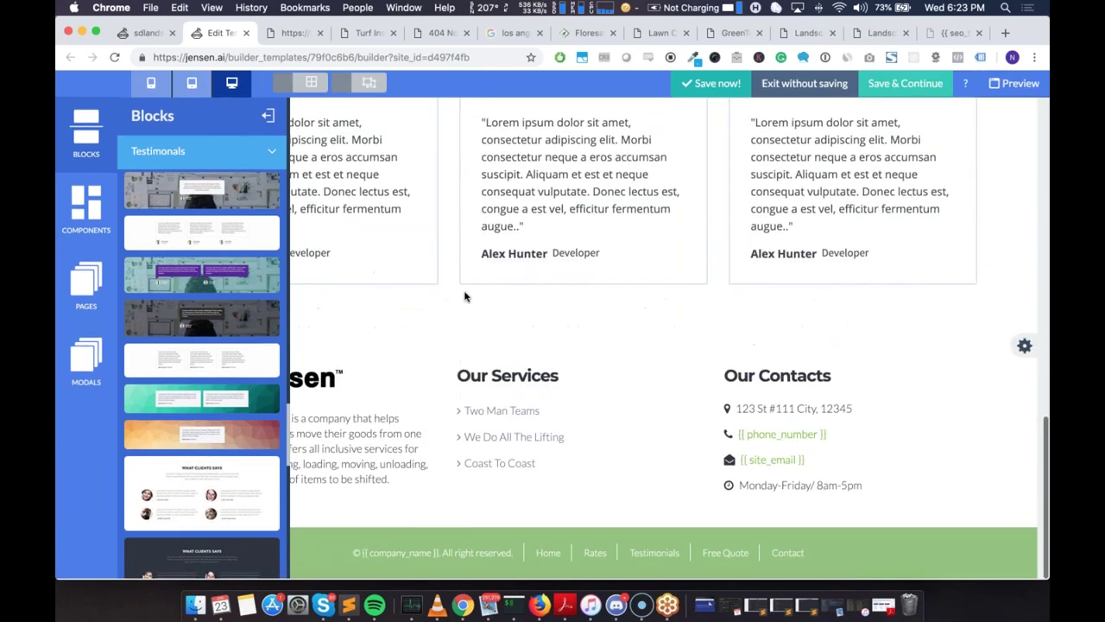
# Place the yellow 'Have any questions related pest?' call-back block from Call to action below the testimonials.
pyautogui.click(268, 155)
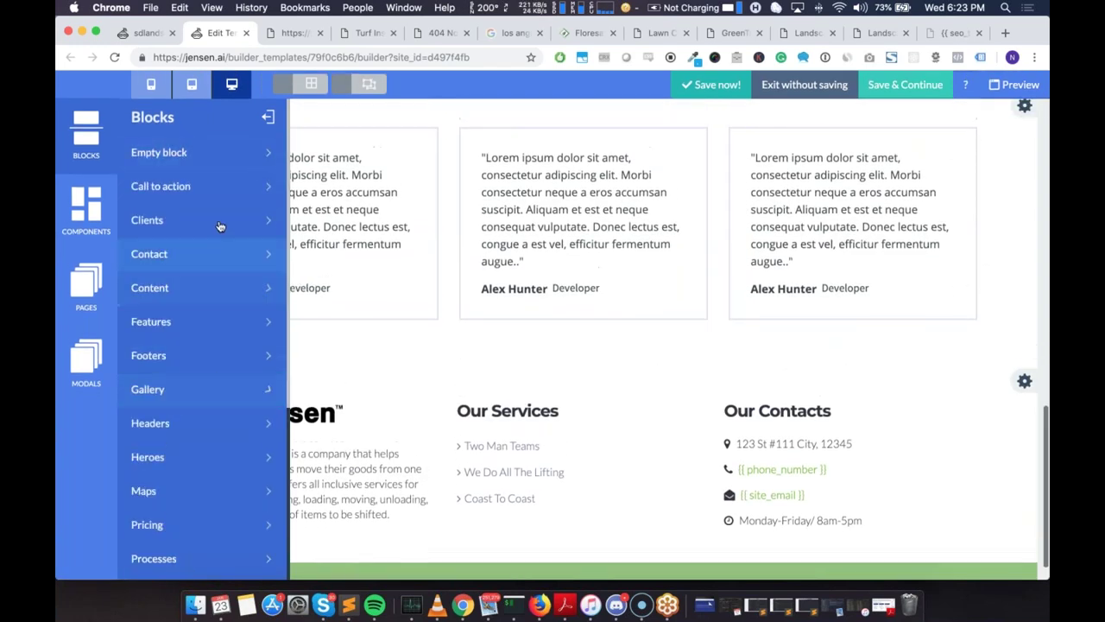
pyautogui.click(220, 186)
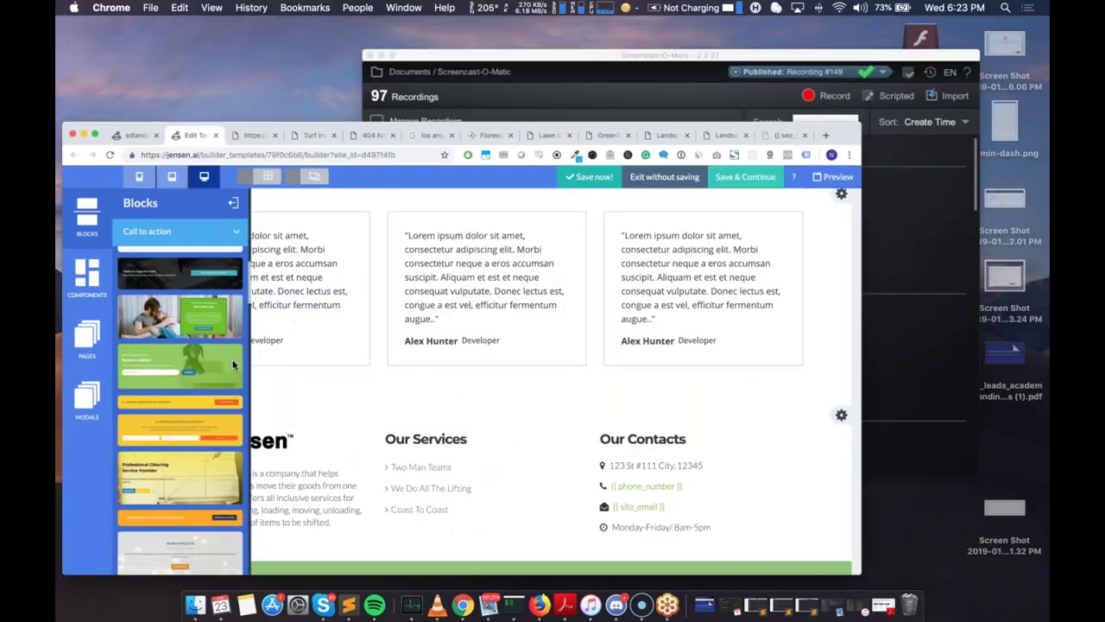
pyautogui.scroll(-5, 201, 371)
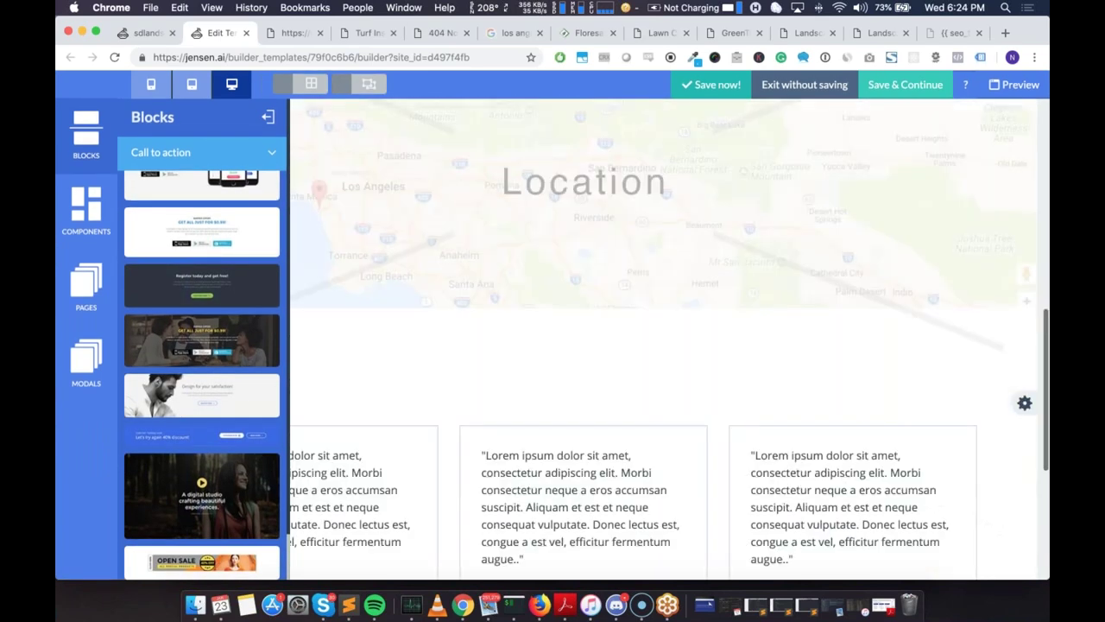
pyautogui.scroll(5, 201, 371)
pyautogui.scroll(5, 202, 371)
pyautogui.scroll(-4, 201, 371)
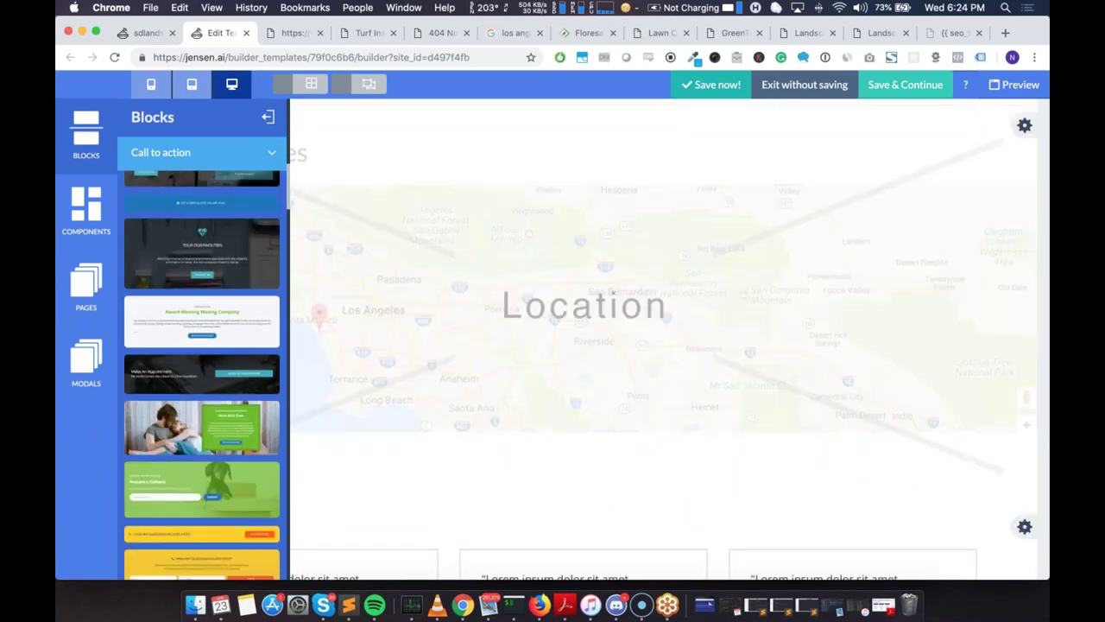
pyautogui.scroll(-5, 201, 371)
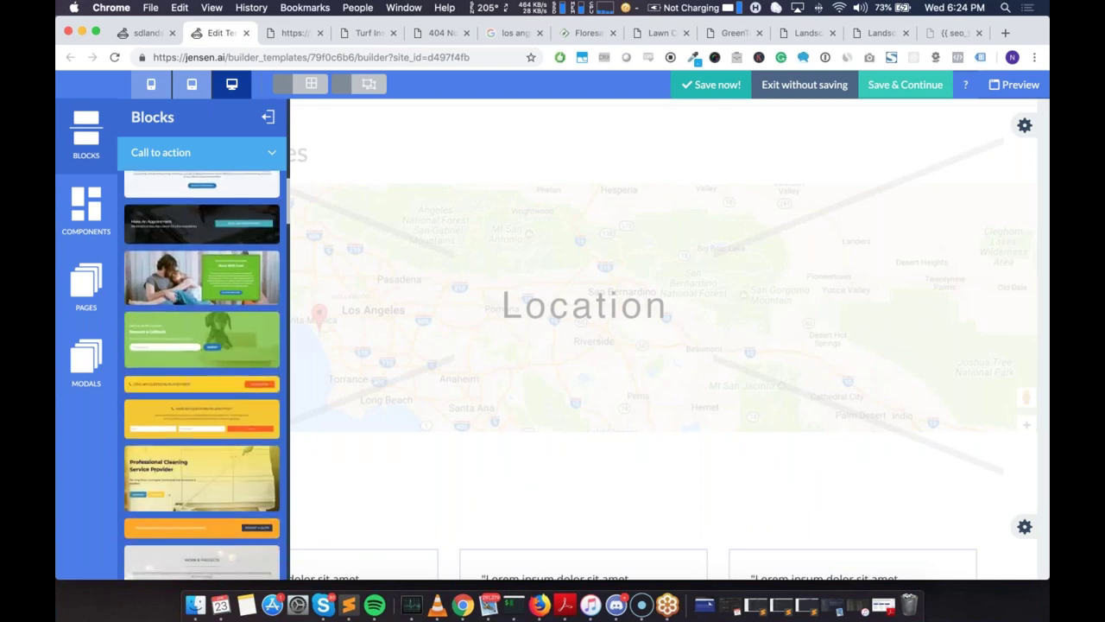
pyautogui.scroll(-10, 398, 389)
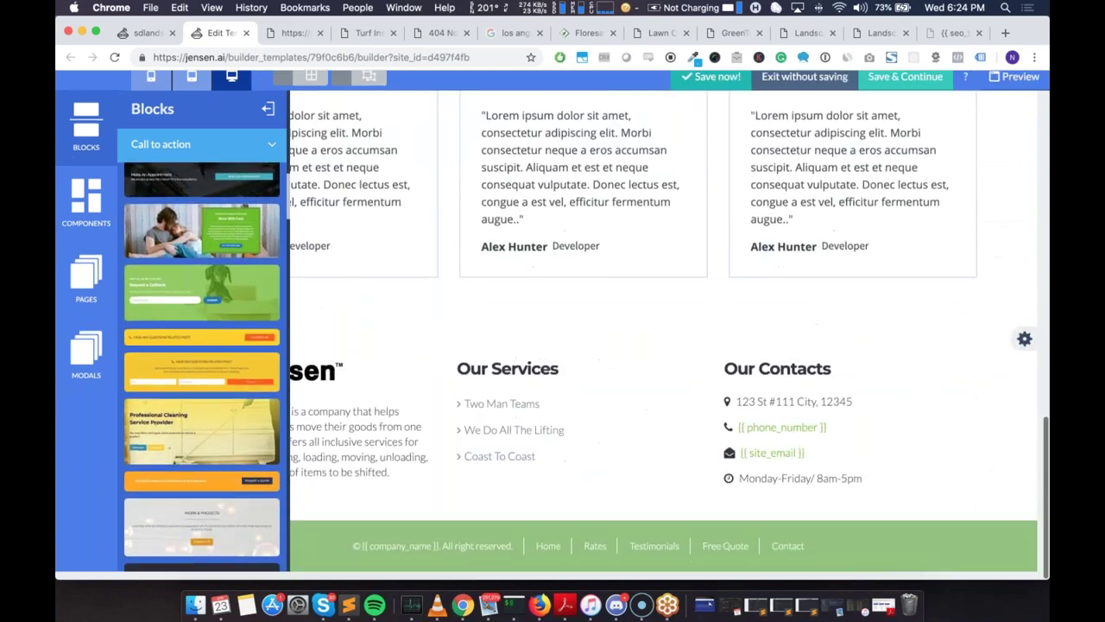
pyautogui.moveTo(185, 377); pyautogui.dragTo(468, 244)
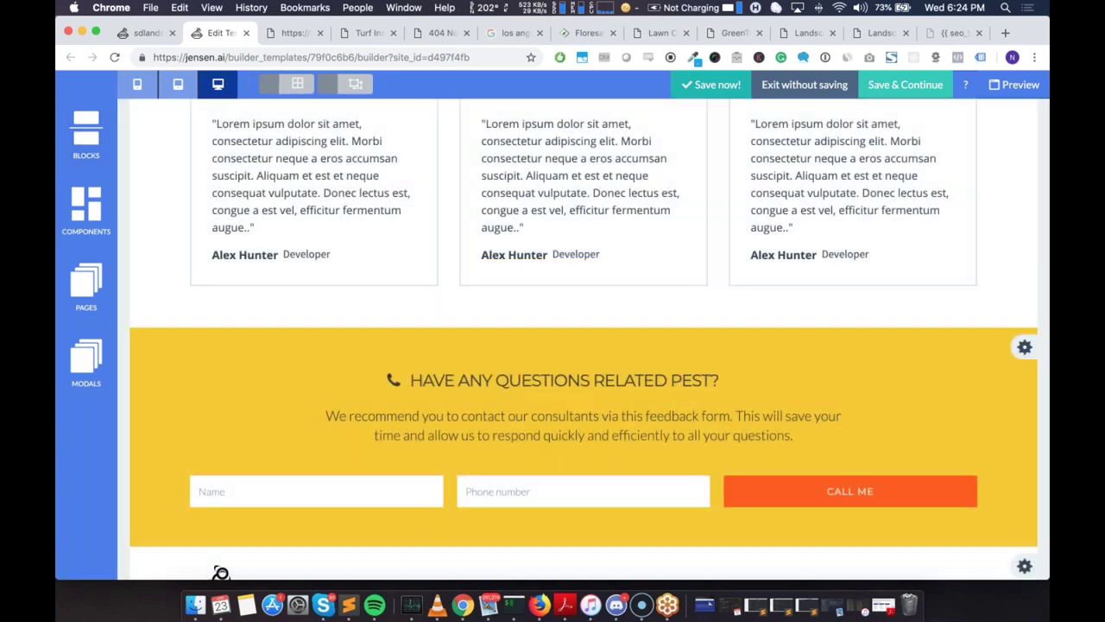
pyautogui.scroll(-1, 445, 434)
# Switch the call-back form section's background from yellow to green and close the Detail Editor.
pyautogui.scroll(-1, 445, 434)
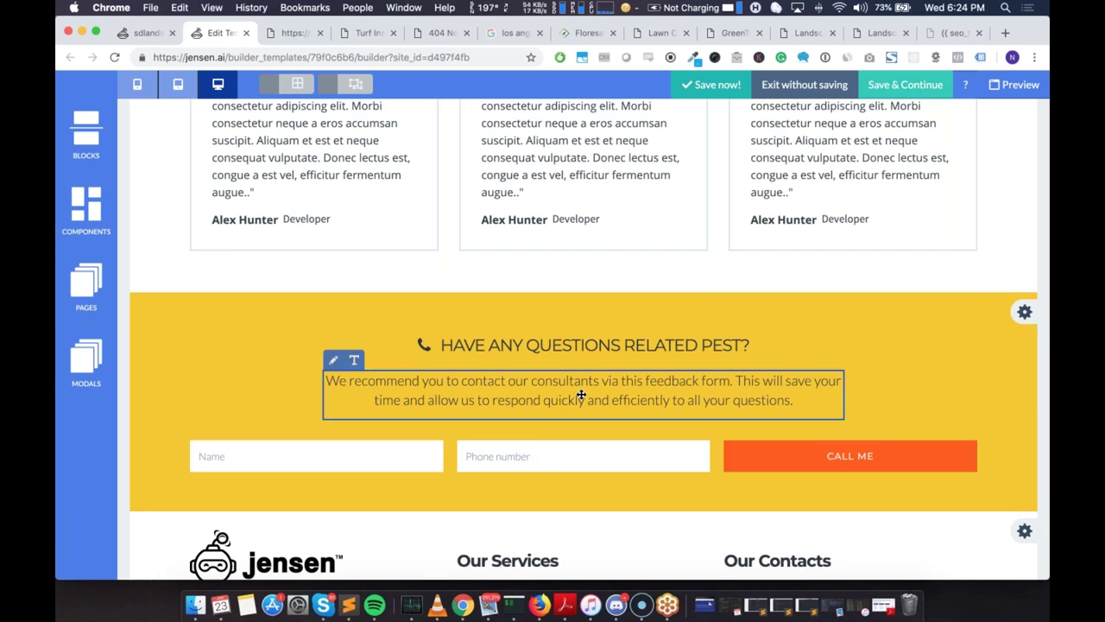
pyautogui.scroll(2, 273, 388)
pyautogui.scroll(-5, 355, 393)
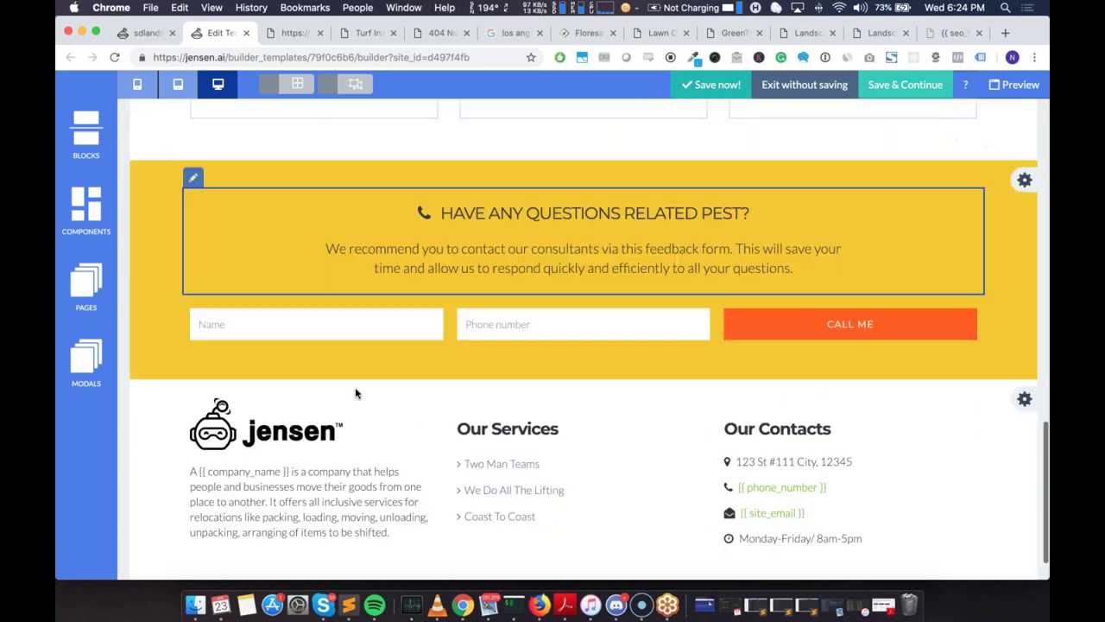
pyautogui.scroll(3, 284, 267)
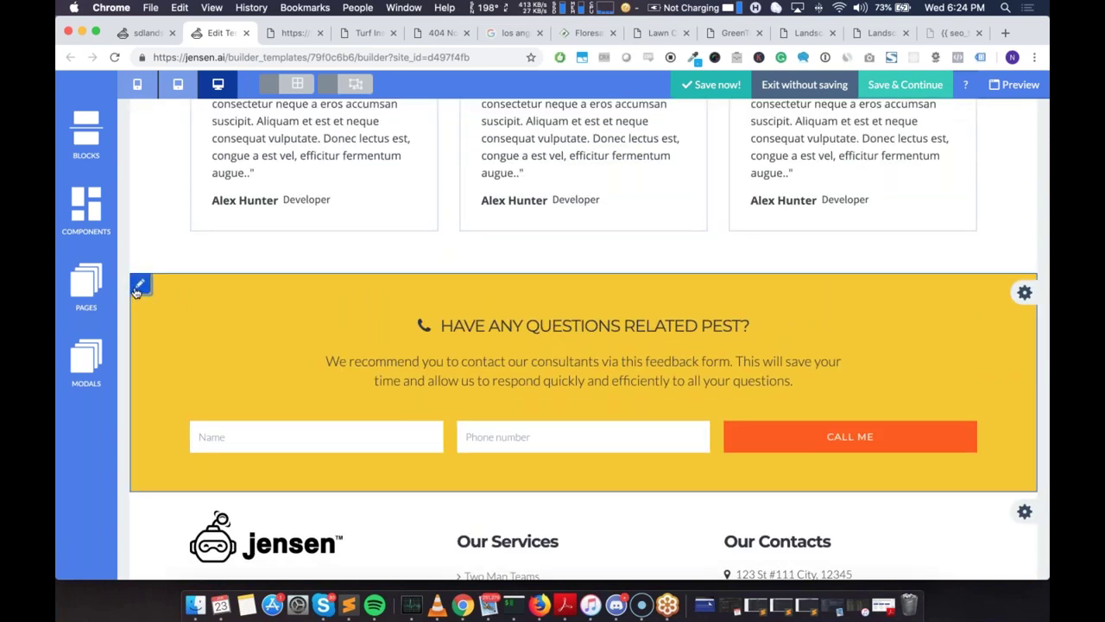
pyautogui.click(136, 291)
pyautogui.click(991, 200)
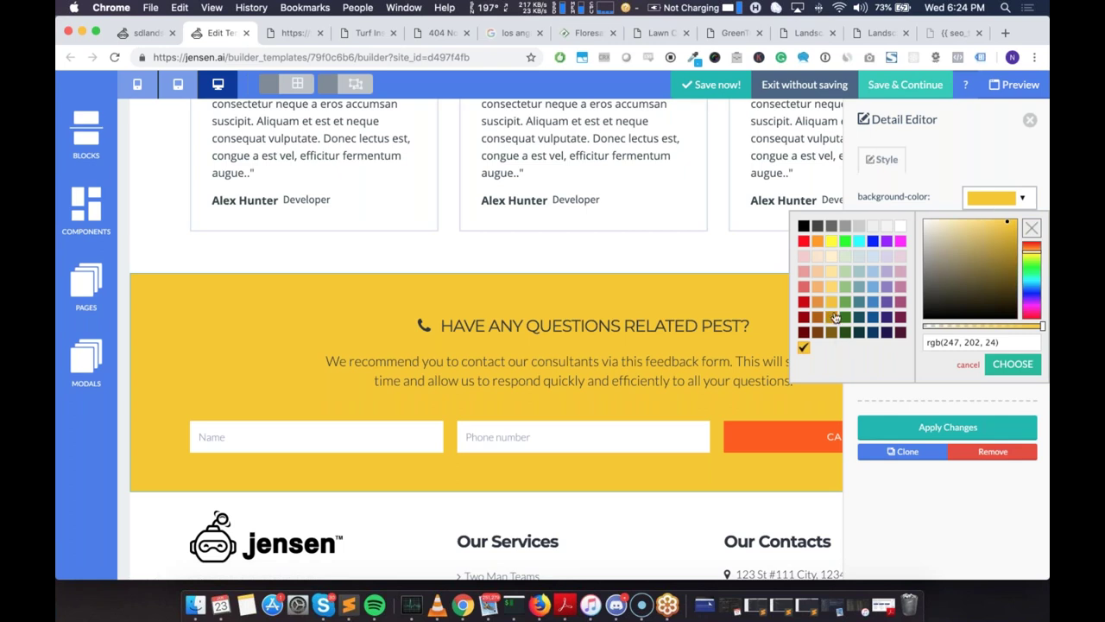
pyautogui.click(845, 281)
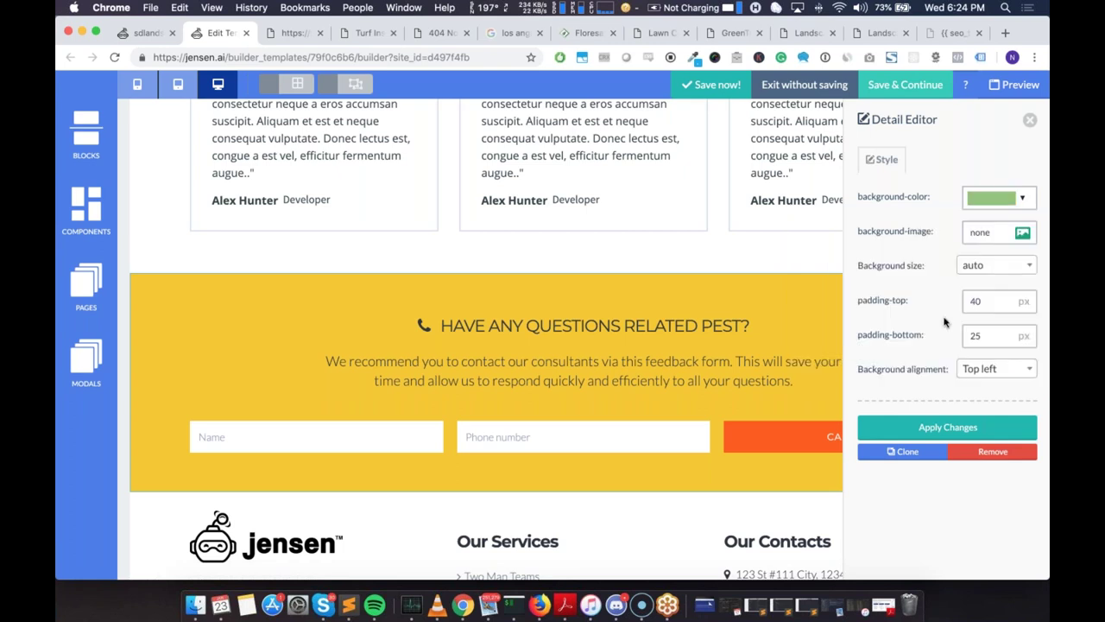
pyautogui.click(885, 426)
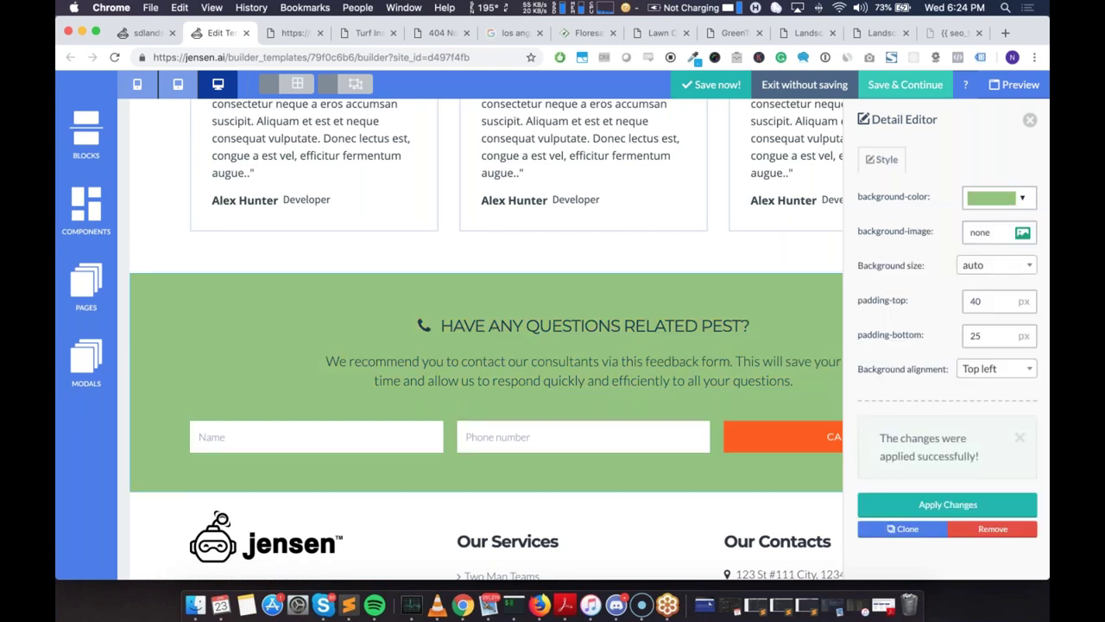
pyautogui.click(1028, 121)
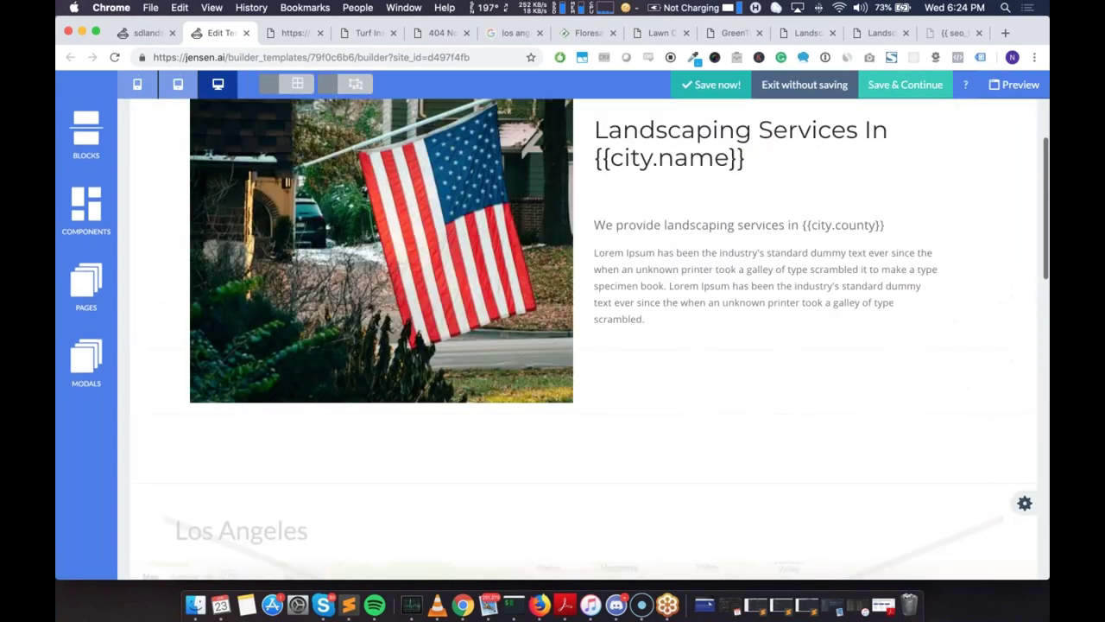
pyautogui.scroll(-5, 582, 345)
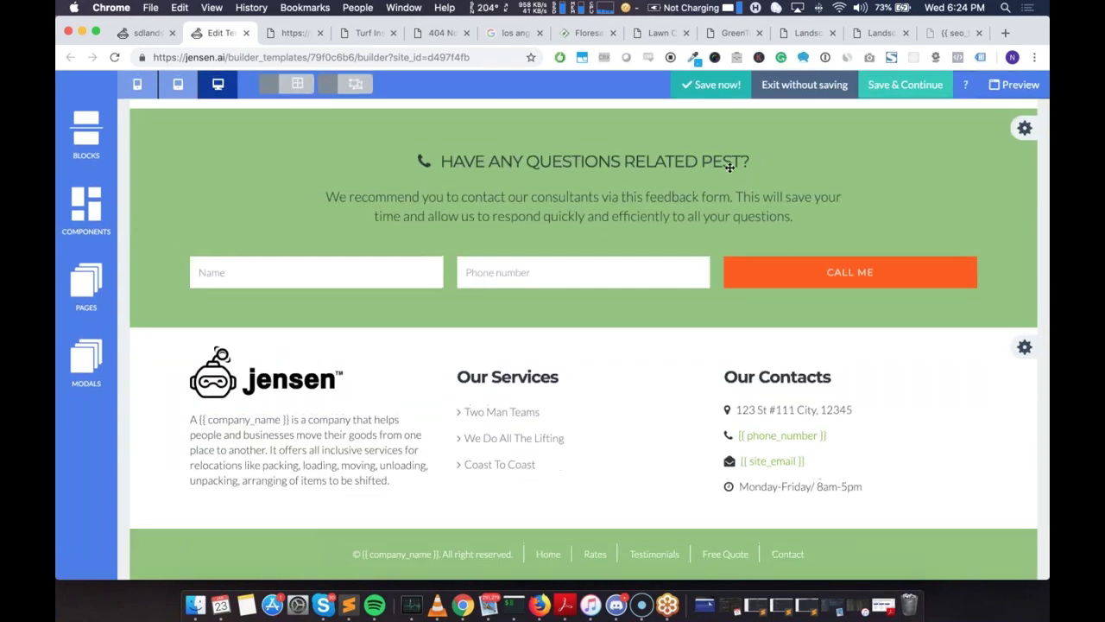
# Save the service-location-show template and go to the sdlandscapingpros.com Locations page.
pyautogui.click(900, 91)
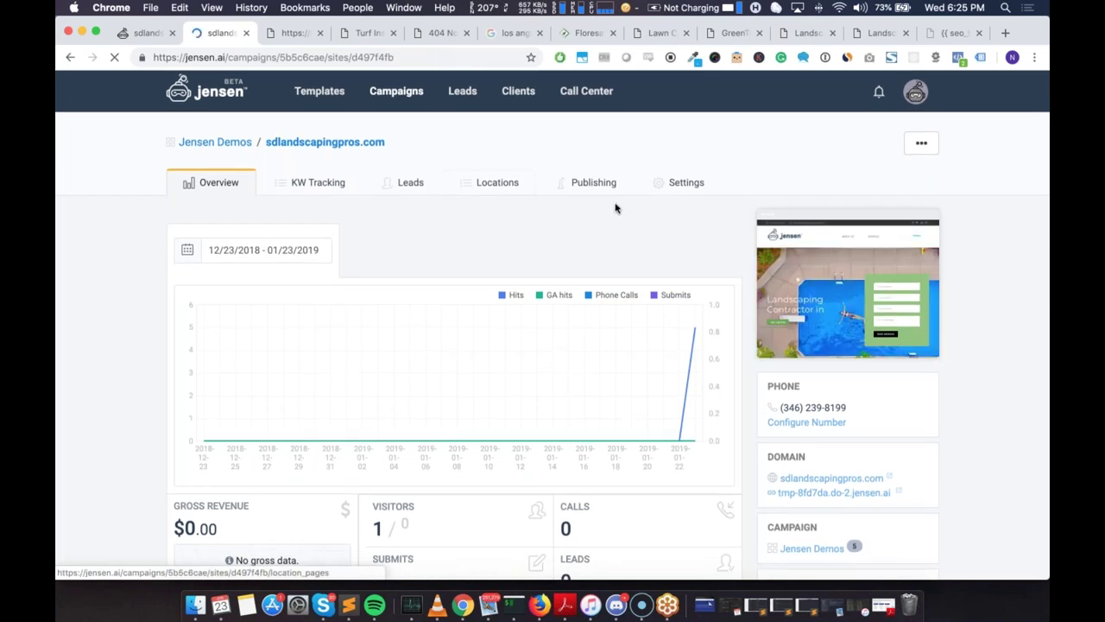
pyautogui.click(497, 191)
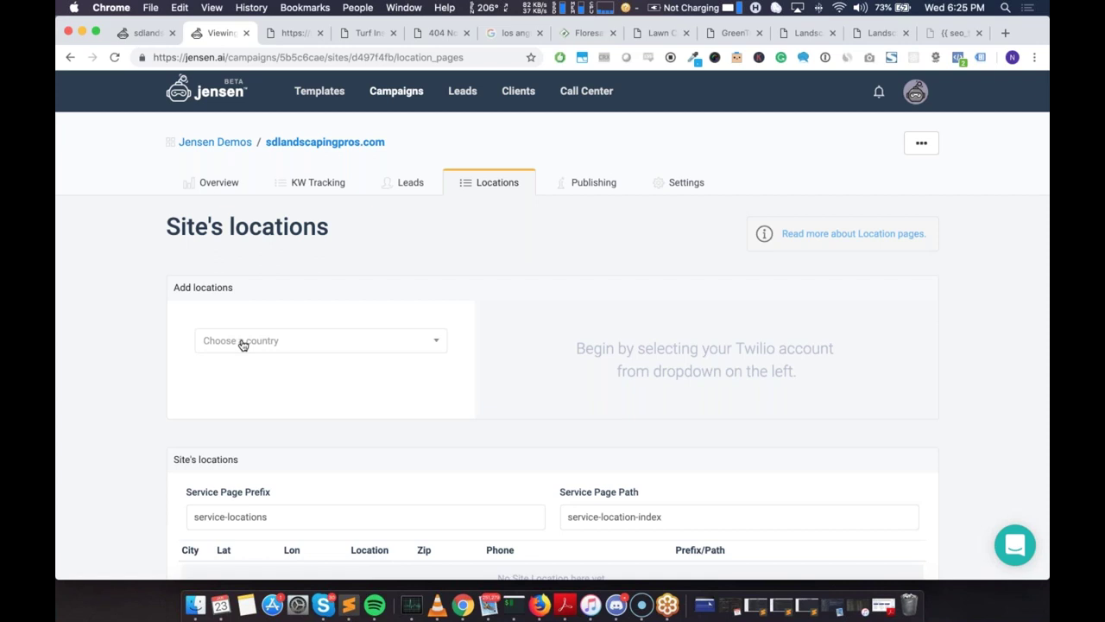
# Choose USA as the new location's country.
pyautogui.click(242, 344)
pyautogui.scroll(-1, 284, 392)
pyautogui.scroll(1, 291, 385)
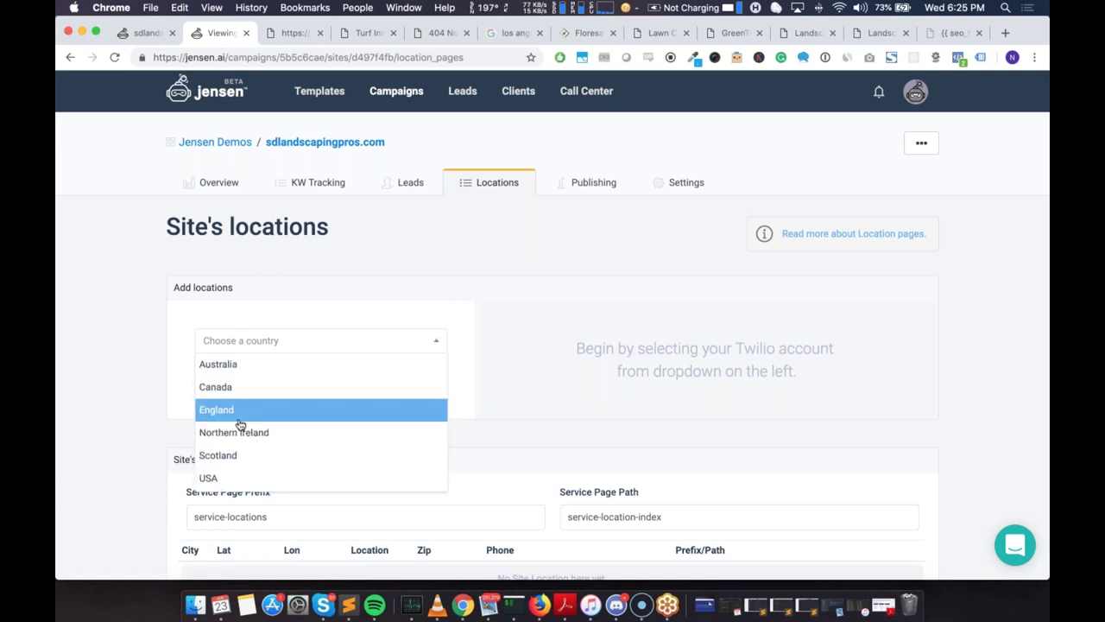
pyautogui.scroll(-1, 240, 424)
pyautogui.scroll(1, 264, 458)
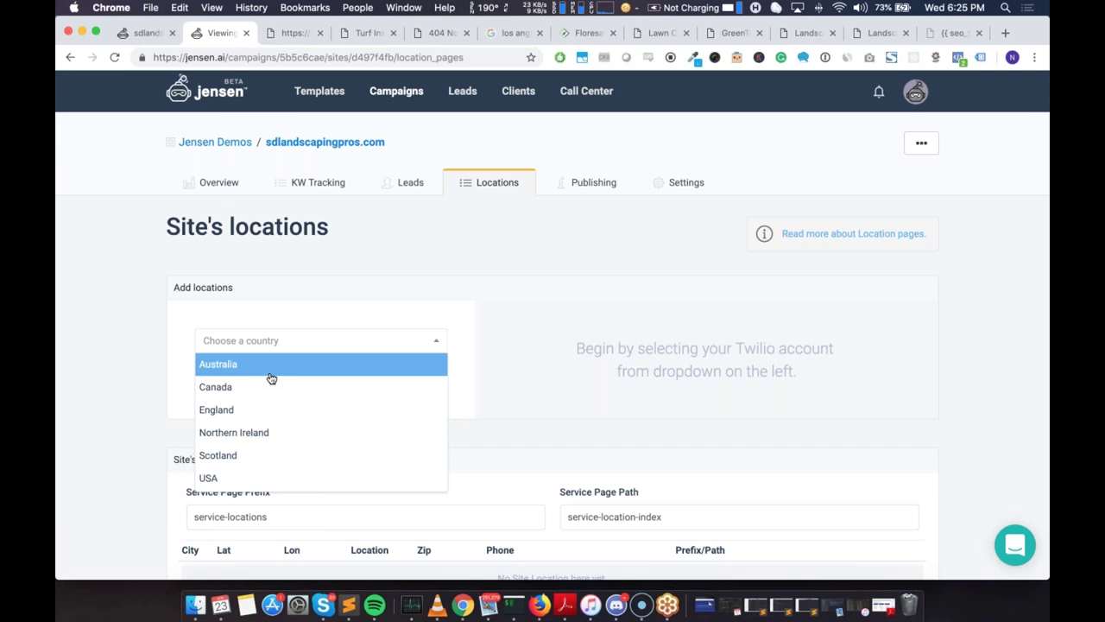
pyautogui.scroll(-1, 271, 378)
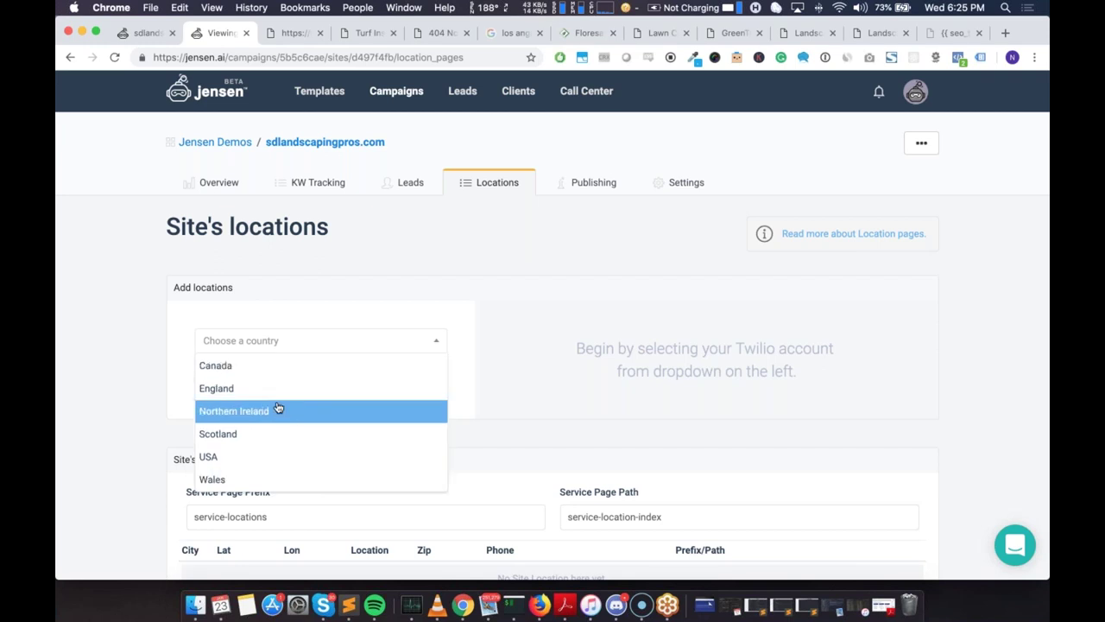
pyautogui.scroll(1, 277, 407)
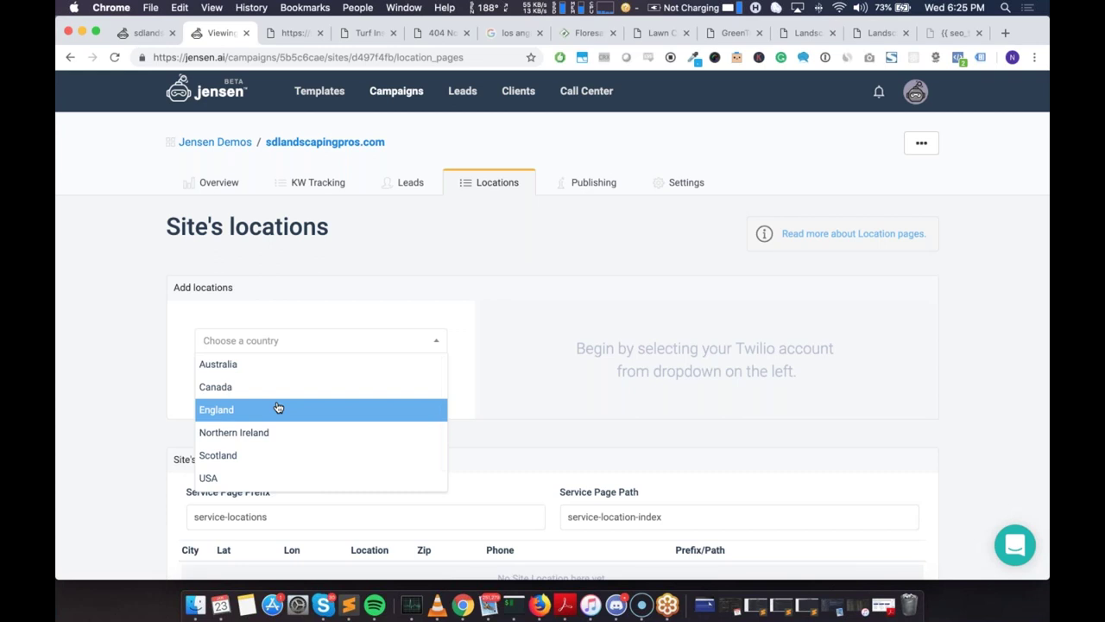
pyautogui.scroll(-1, 288, 443)
pyautogui.press('Down')
pyautogui.click(288, 456)
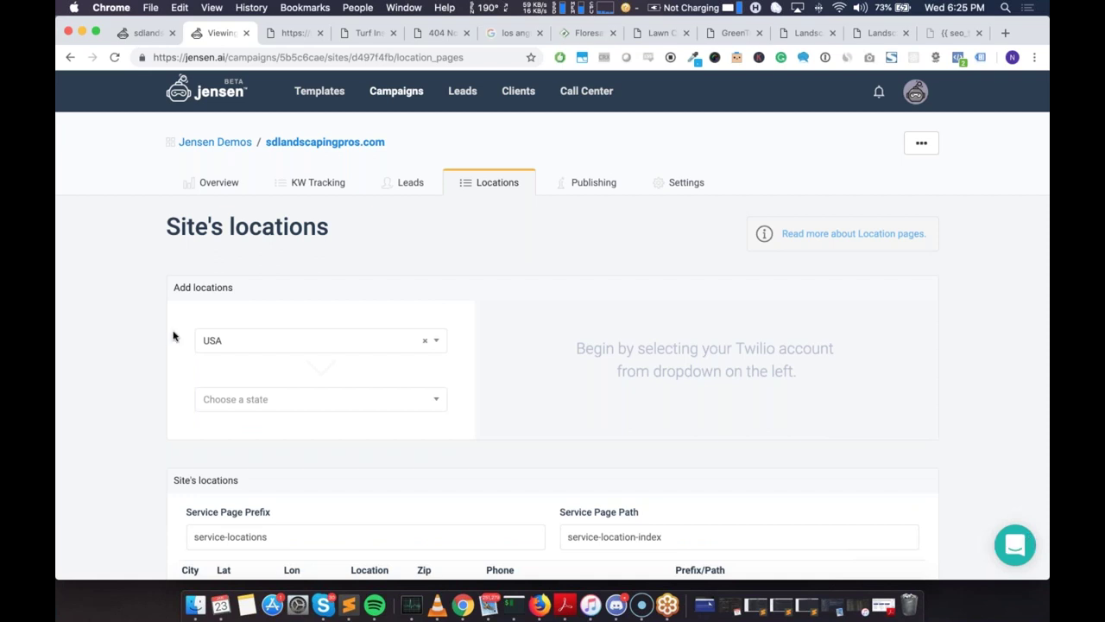
# Choose California as the state and search the counties for 'san di'.
pyautogui.click(351, 403)
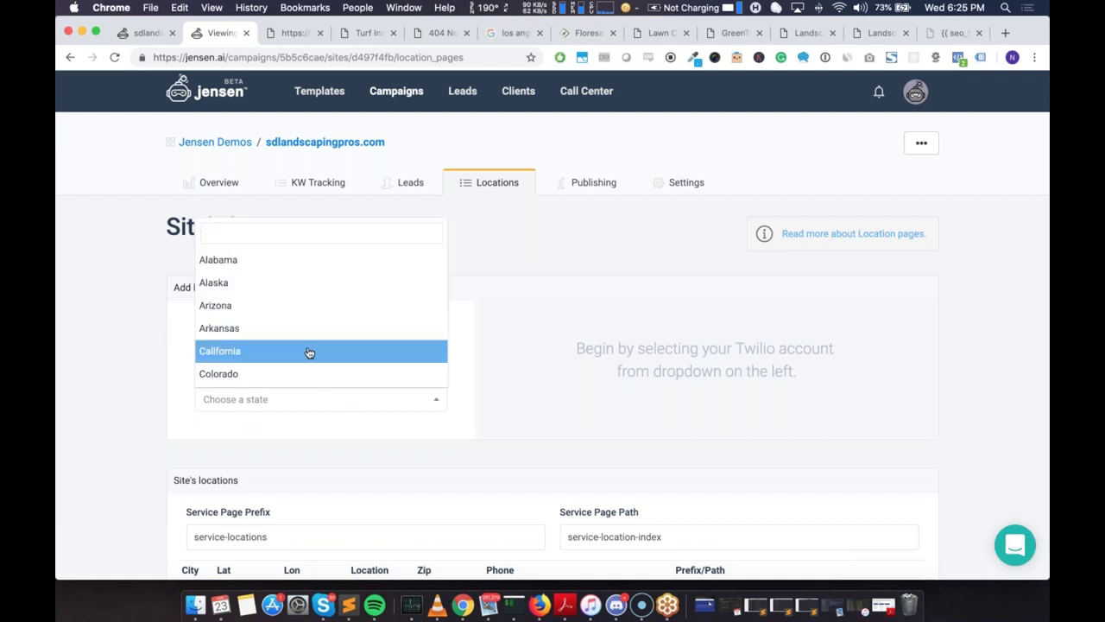
pyautogui.click(271, 356)
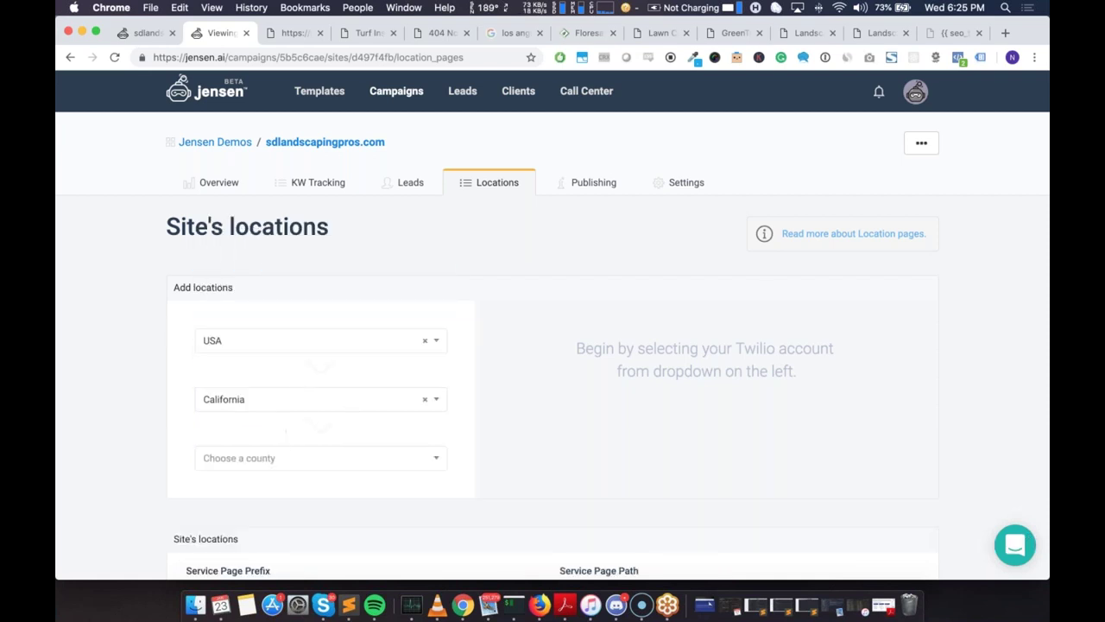
pyautogui.click(277, 468)
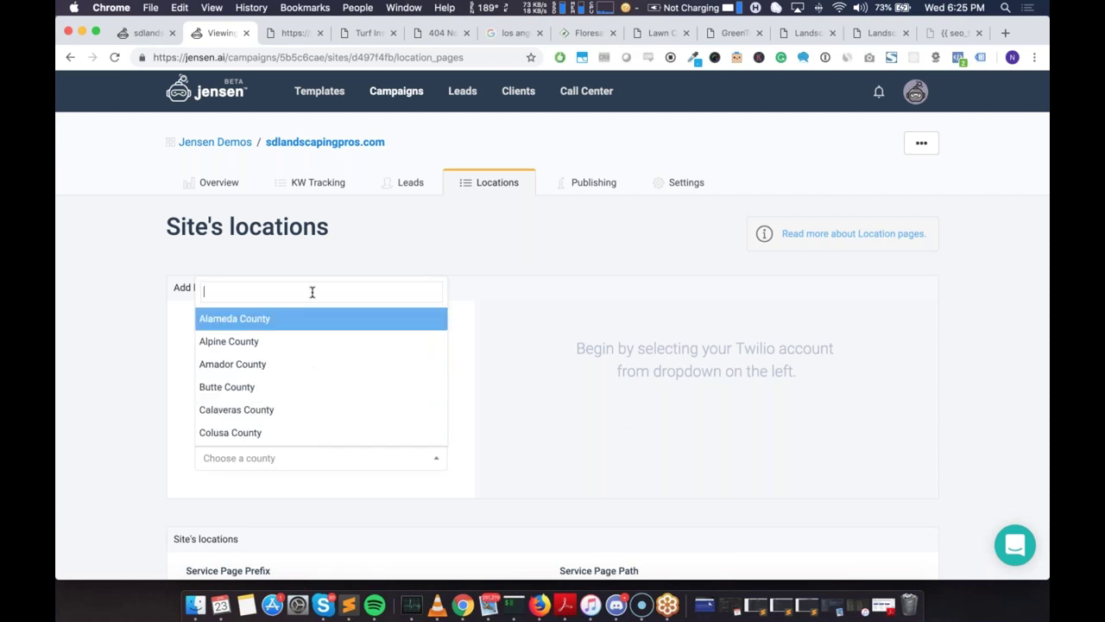
pyautogui.write('san di')
pyautogui.press('BackSpace')
pyautogui.press('BackSpace')
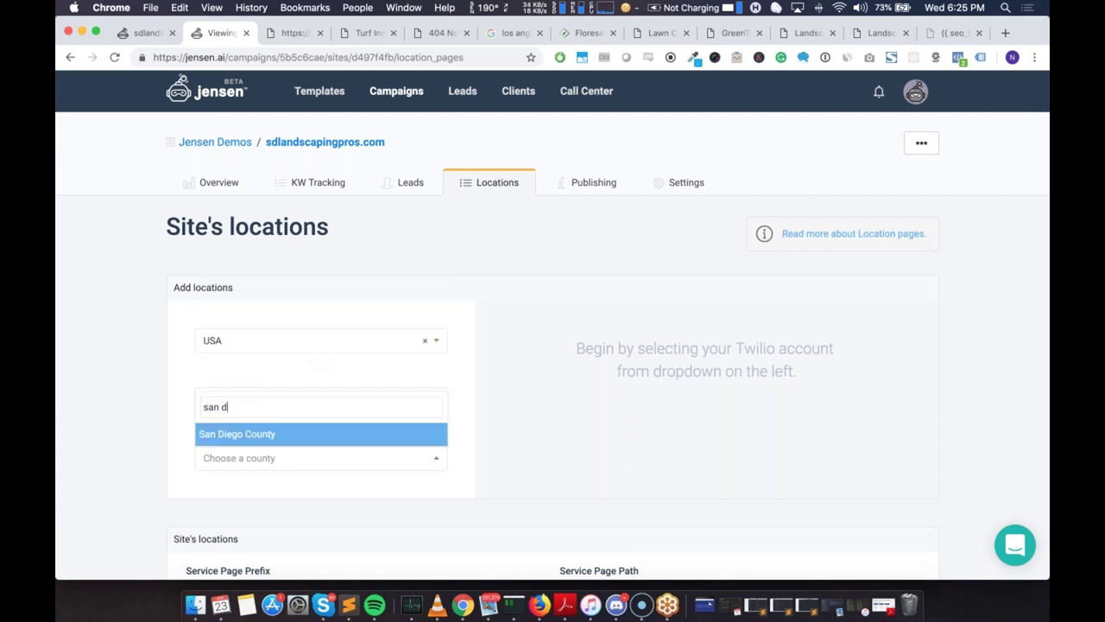
# Select San Diego County and browse its list of city checkboxes.
pyautogui.click(291, 434)
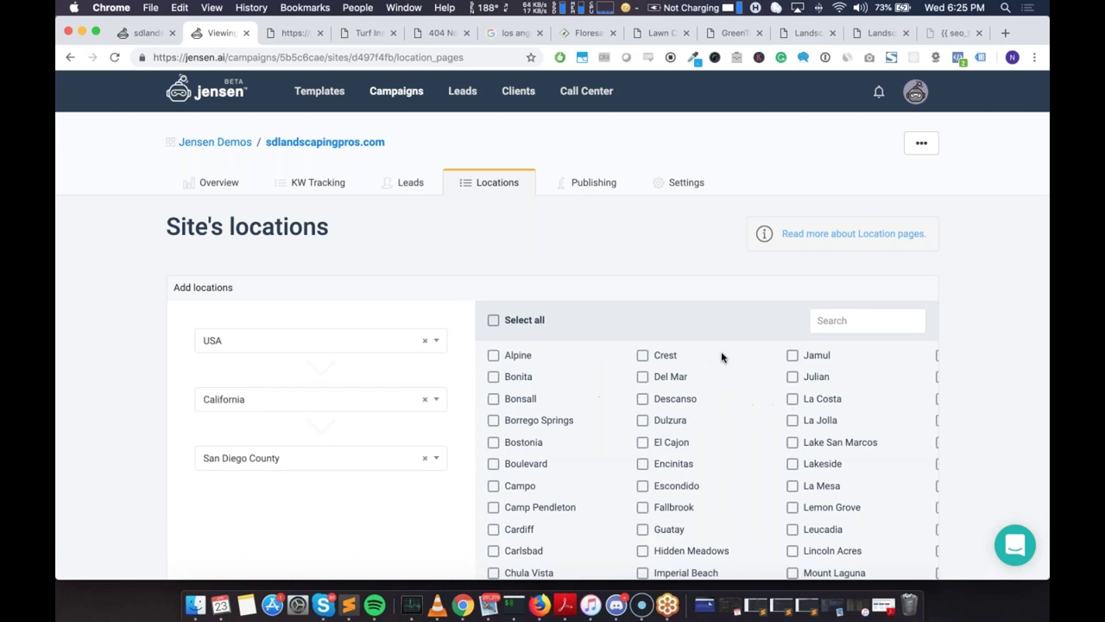
pyautogui.scroll(-3, 695, 390)
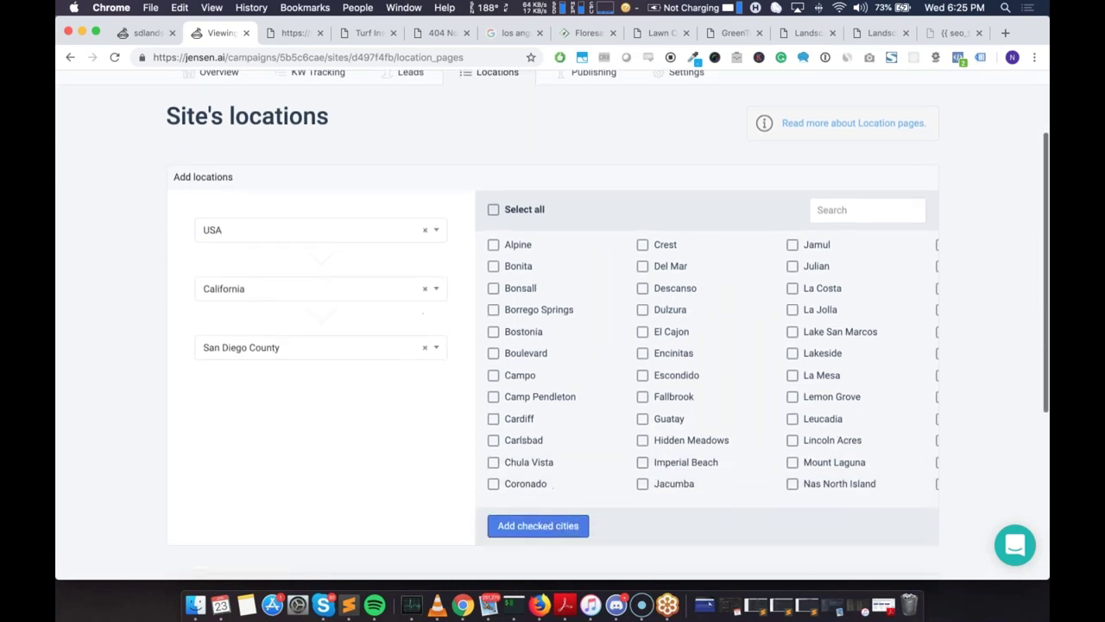
pyautogui.hscroll(8, 697, 360)
pyautogui.hscroll(-8, 707, 363)
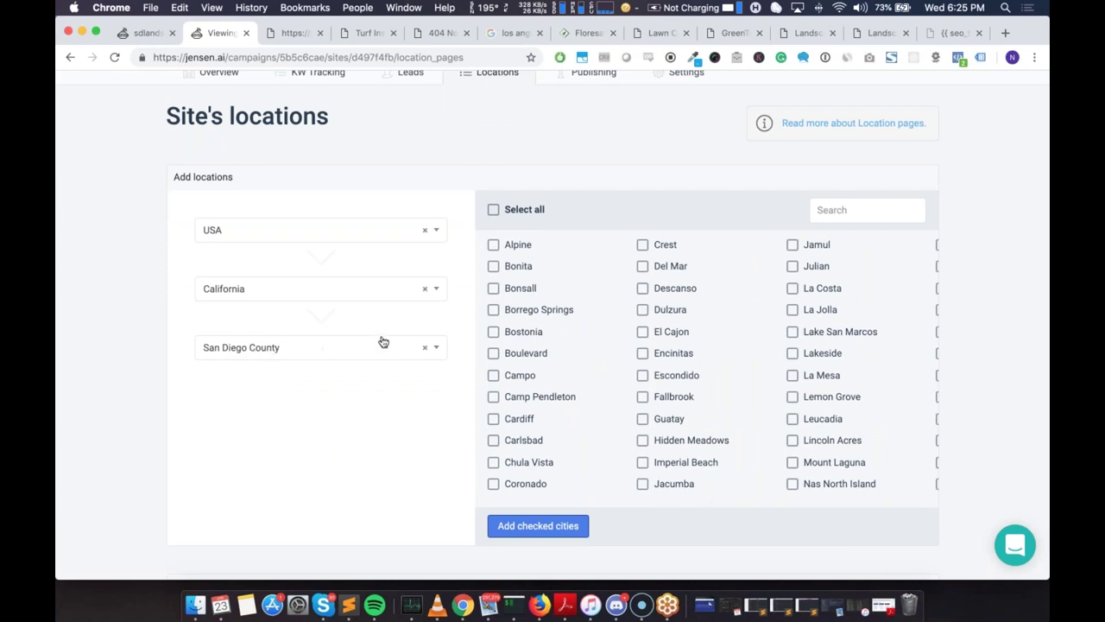
pyautogui.scroll(-1, 543, 311)
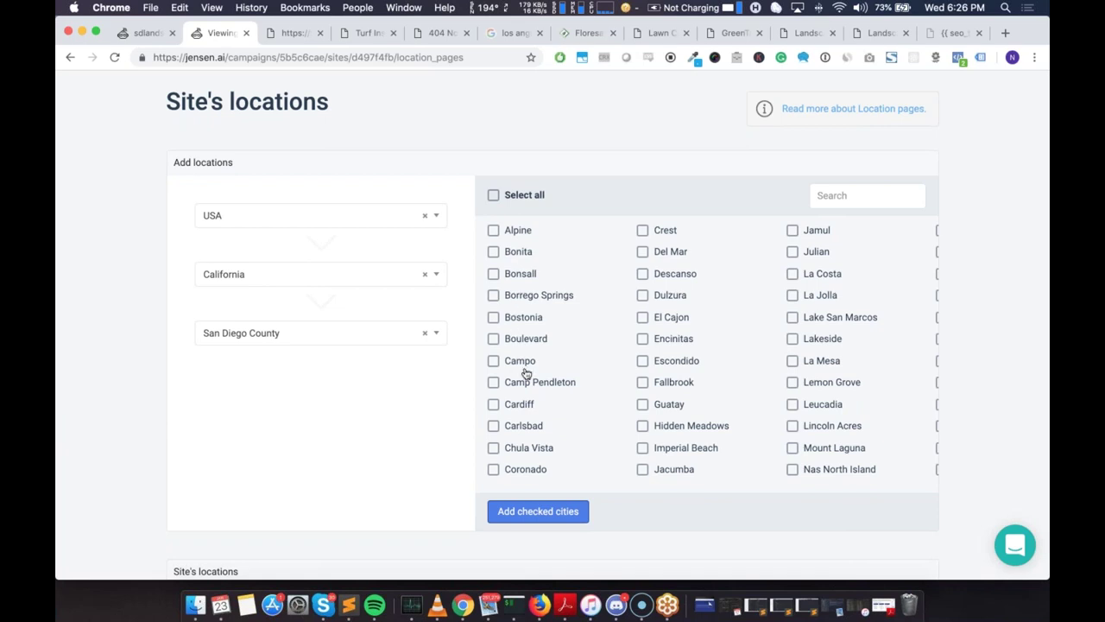
pyautogui.hscroll(10, 525, 373)
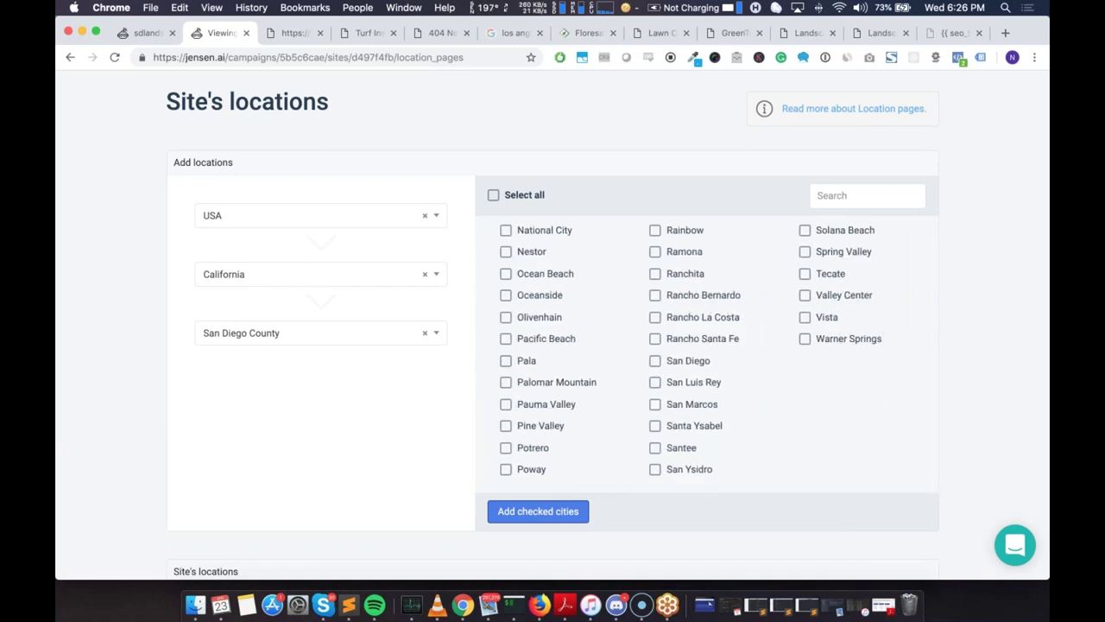
pyautogui.hscroll(-5, 702, 349)
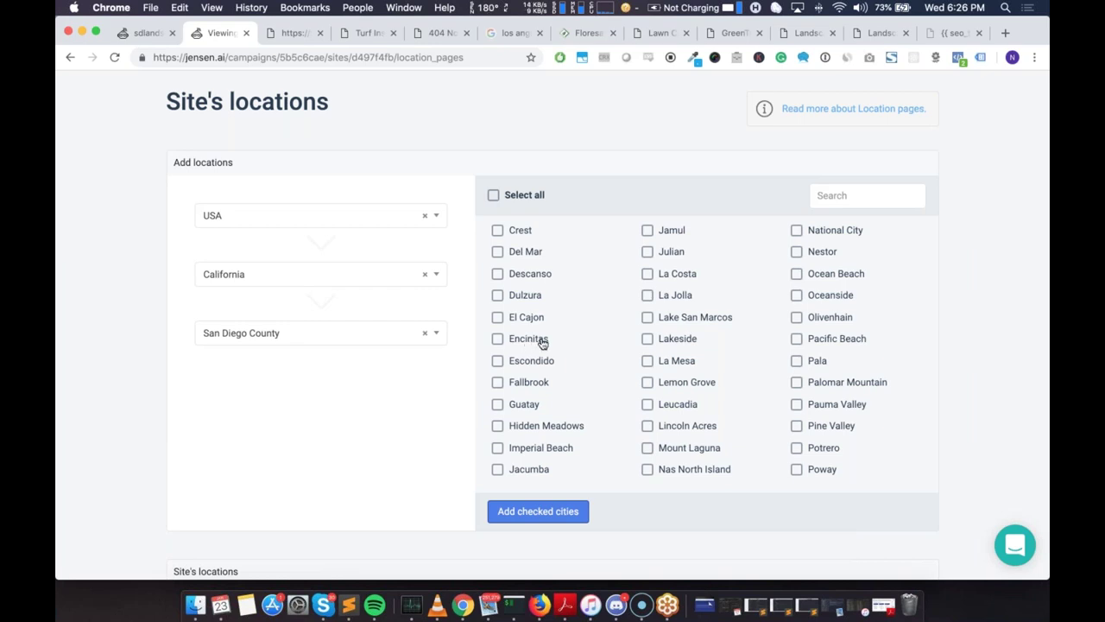
pyautogui.hscroll(5, 542, 342)
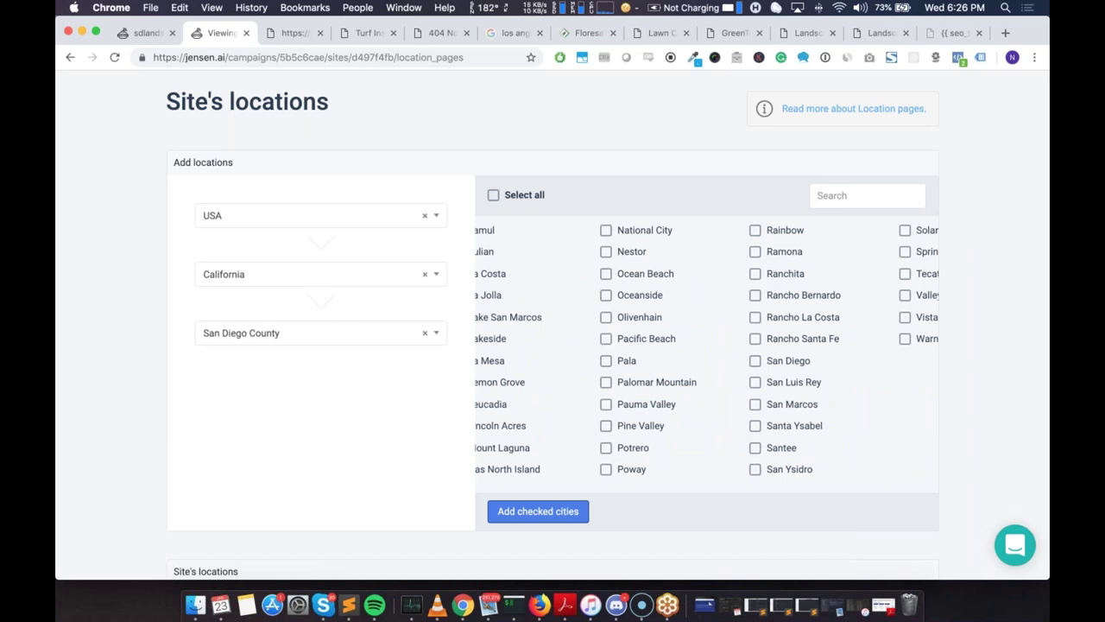
pyautogui.hscroll(-2, 707, 358)
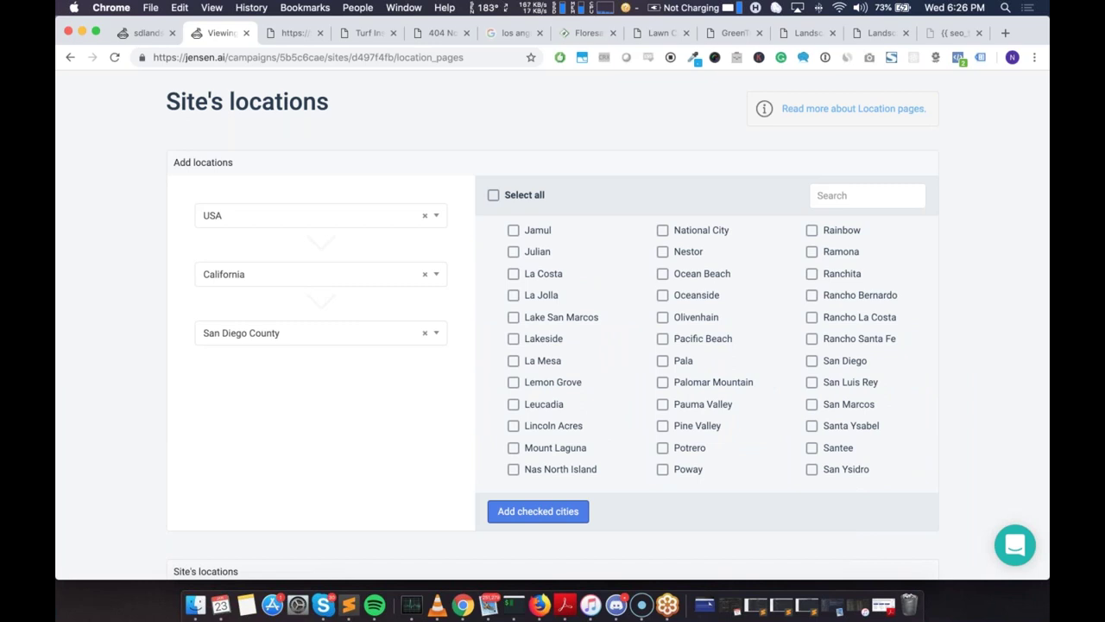
pyautogui.hscroll(-2, 497, 205)
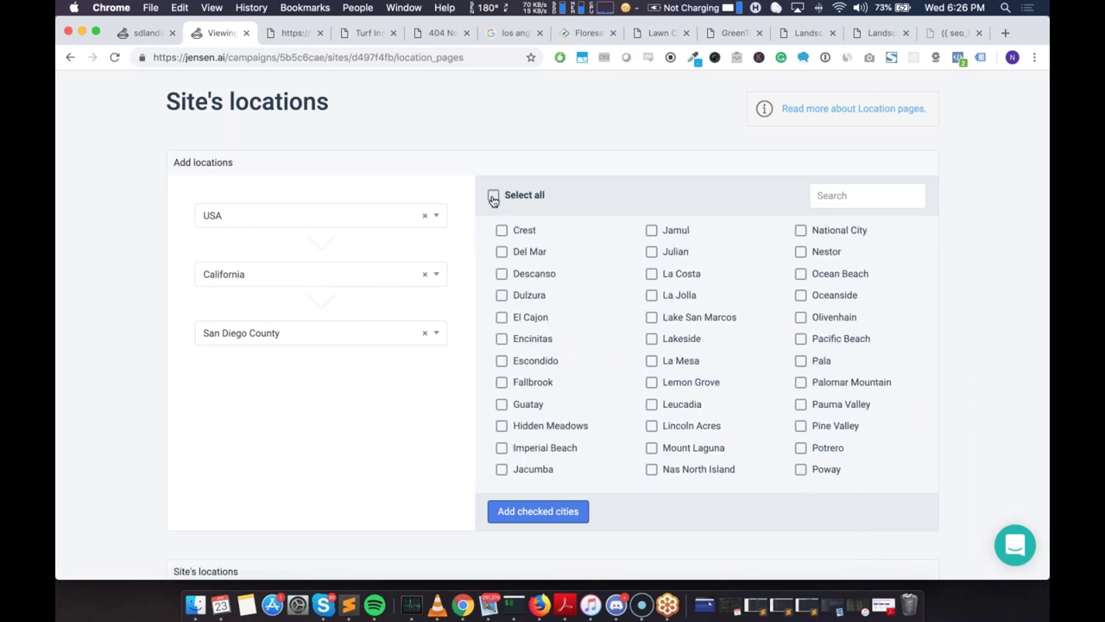
pyautogui.scroll(-1, 497, 205)
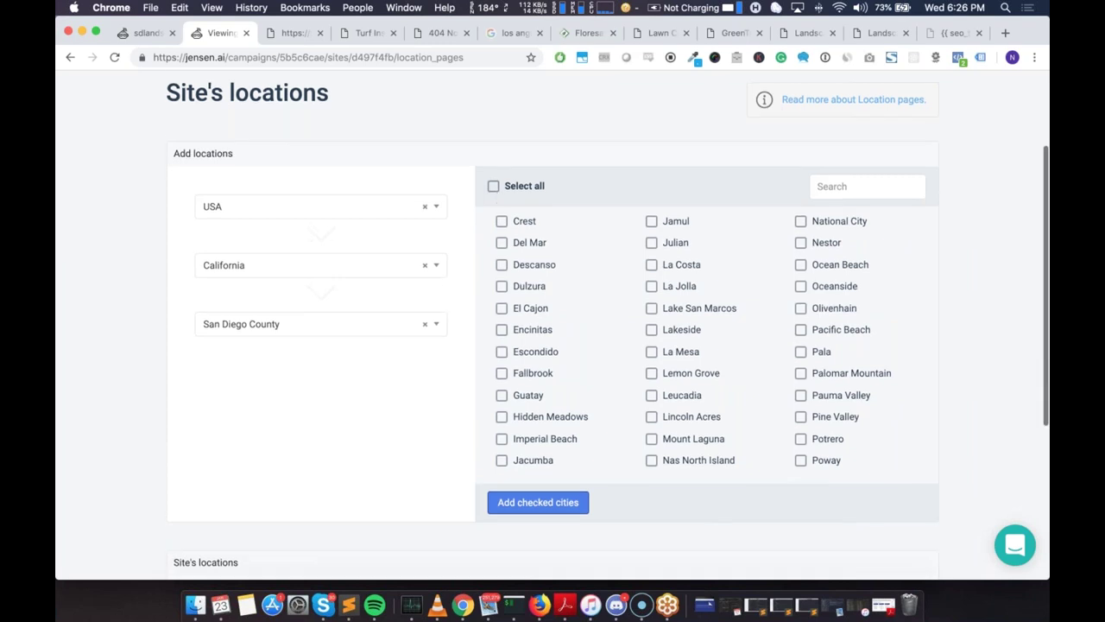
# Tick Encinitas, then reload the Locations page so the country choice is blank.
pyautogui.click(532, 326)
pyautogui.hscroll(-2, 527, 329)
pyautogui.hscroll(-3, 521, 332)
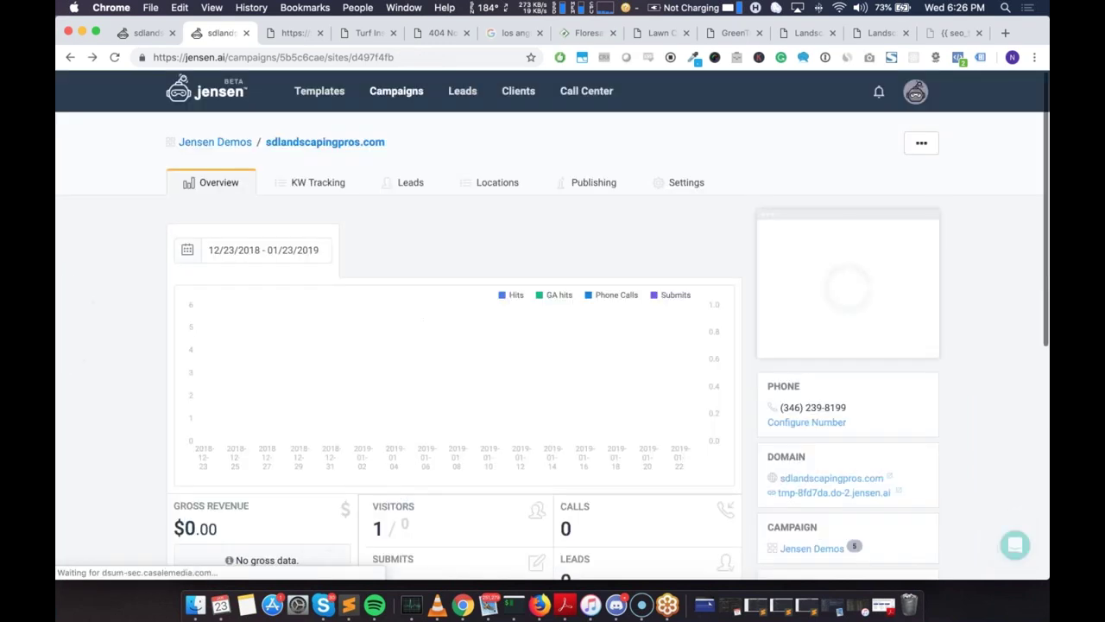
pyautogui.click(477, 183)
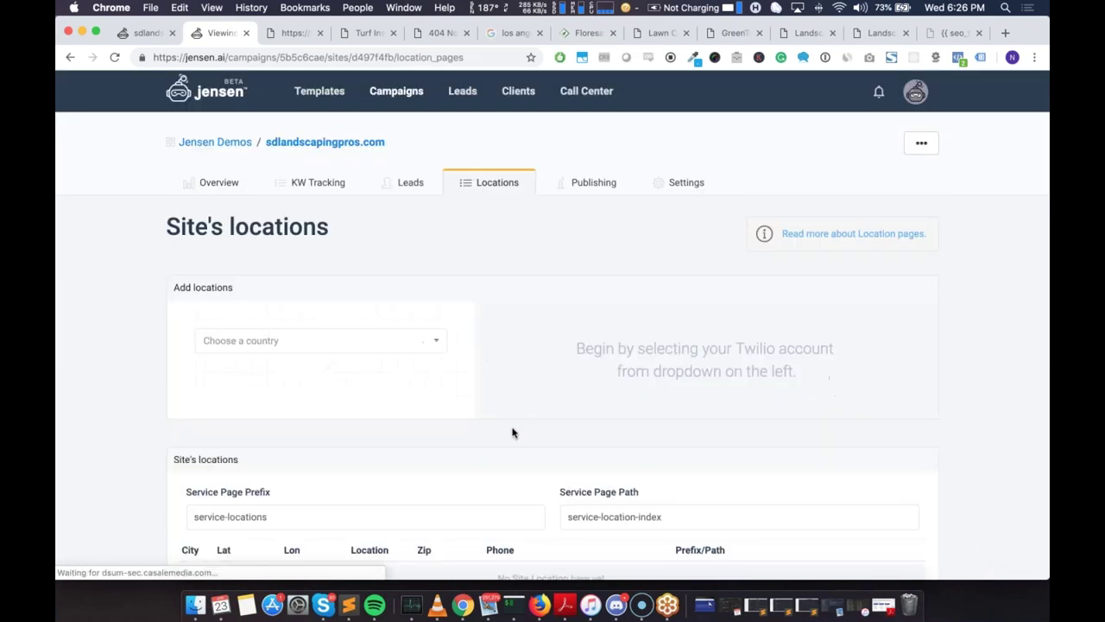
# Choose USA, California and San Diego County to list the county's cities.
pyautogui.click(331, 345)
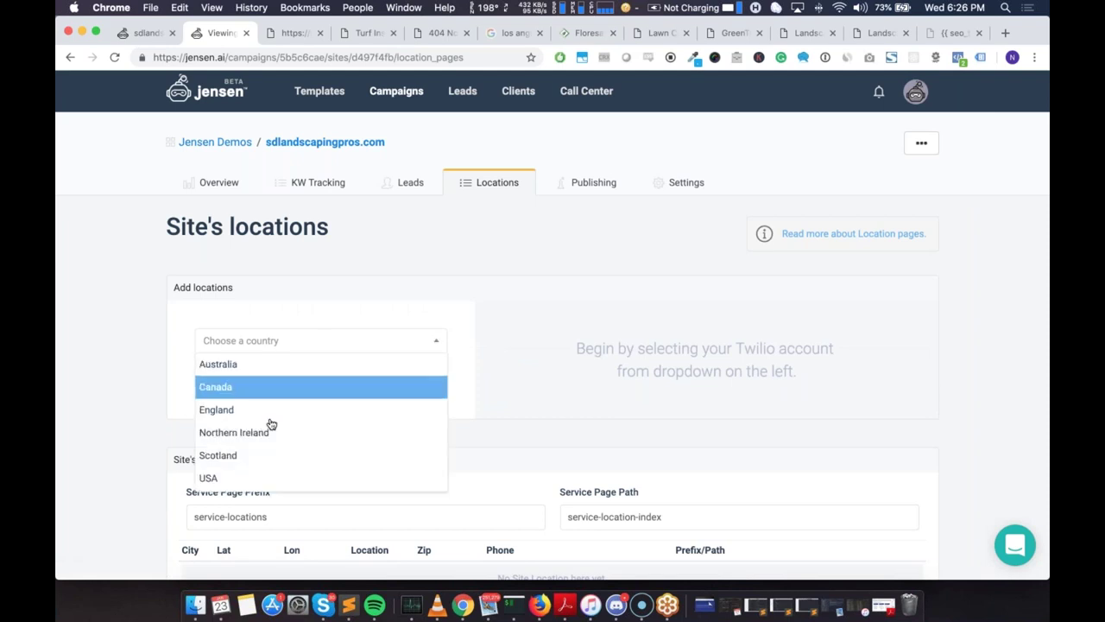
pyautogui.click(264, 476)
pyautogui.click(312, 404)
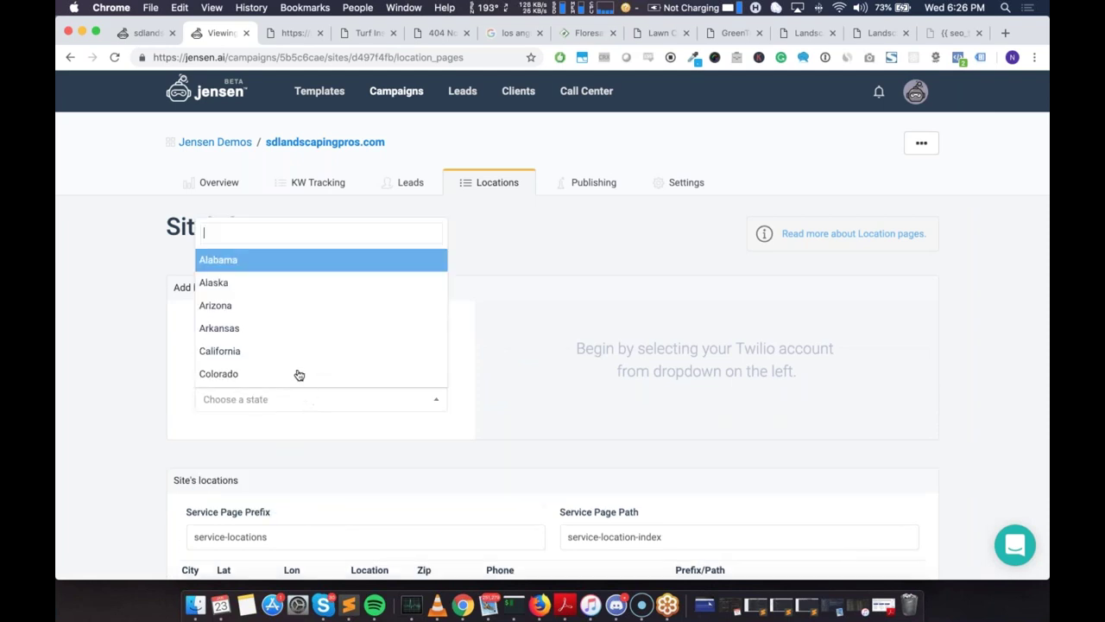
pyautogui.click(304, 380)
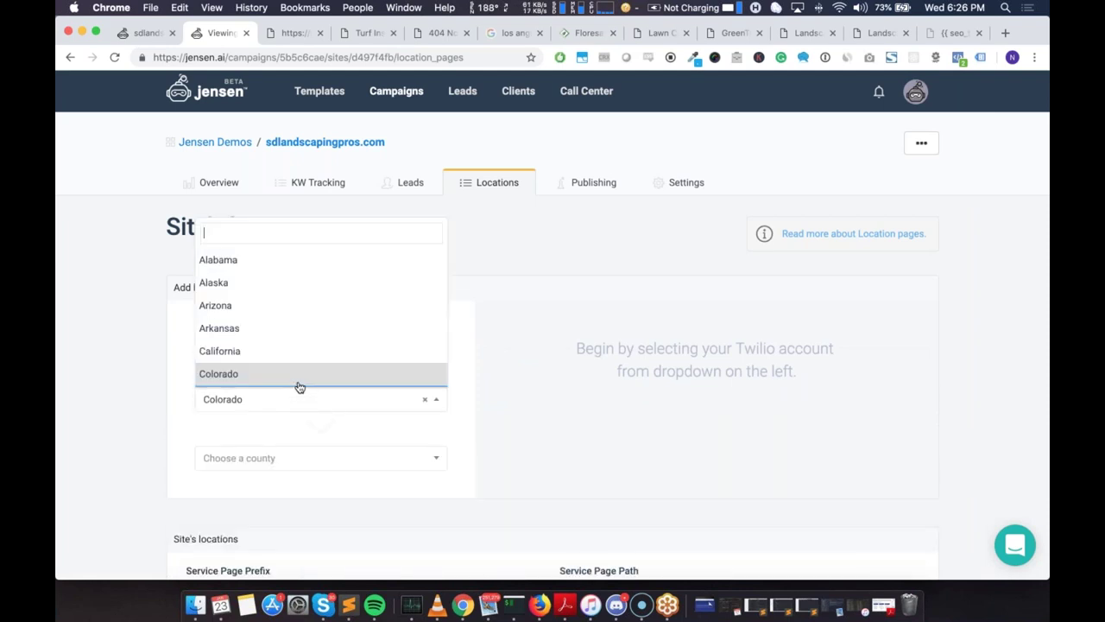
pyautogui.click(297, 456)
pyautogui.write('san diego')
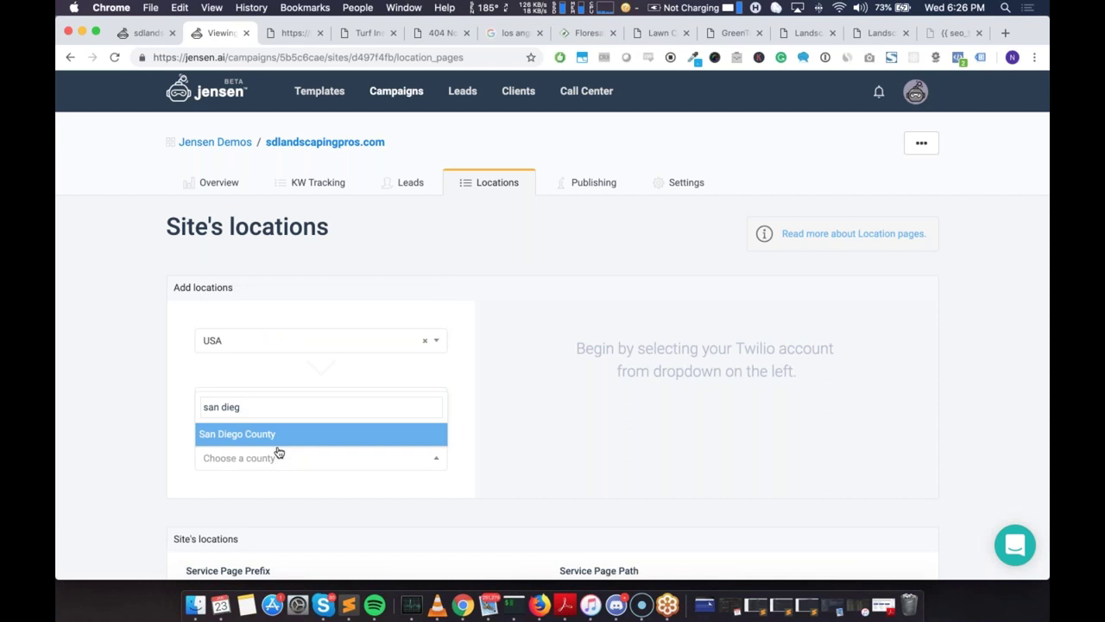
pyautogui.click(280, 440)
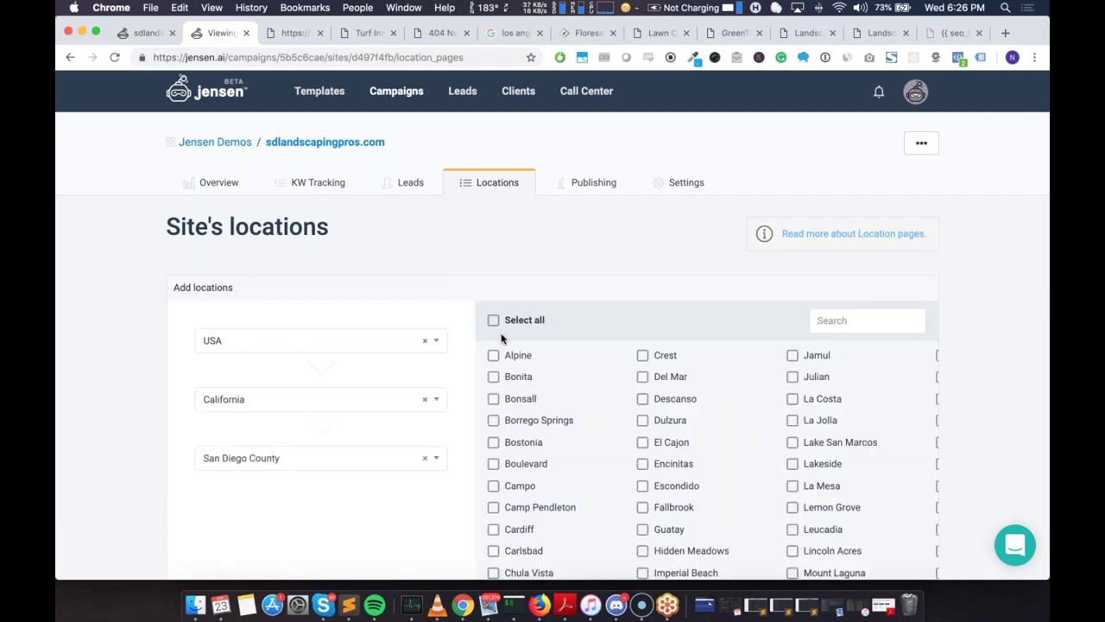
pyautogui.scroll(-3, 505, 379)
# Tick Carlsbad, Chula Vista, Coronado, La Jolla and Ocean Beach in the city list.
pyautogui.click(494, 434)
pyautogui.click(494, 457)
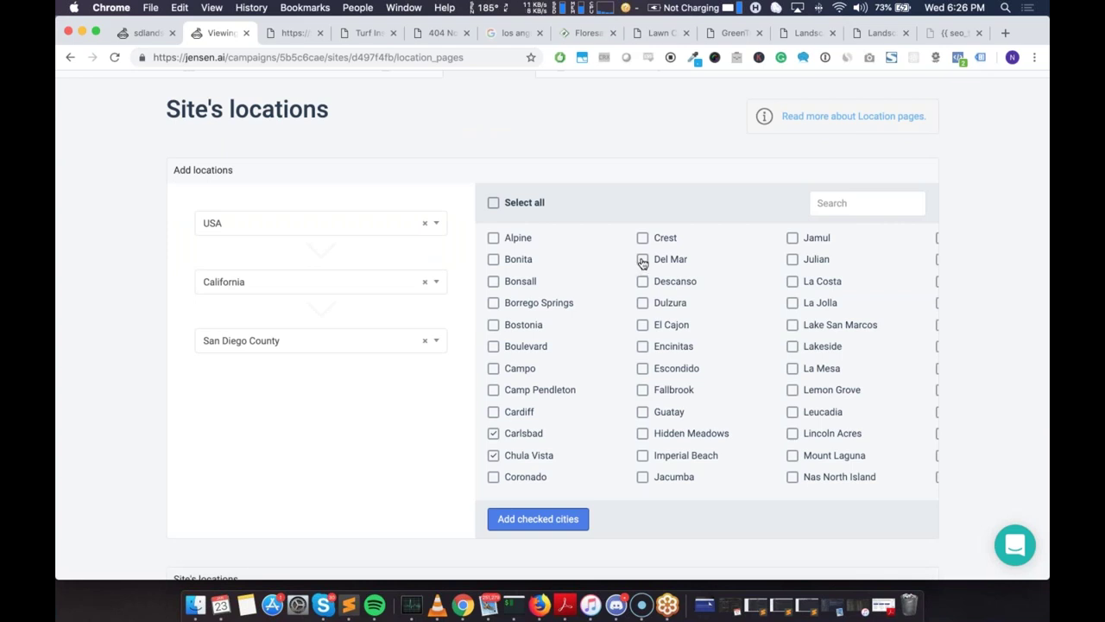
pyautogui.click(494, 478)
pyautogui.hscroll(5, 730, 407)
pyautogui.hscroll(2, 715, 396)
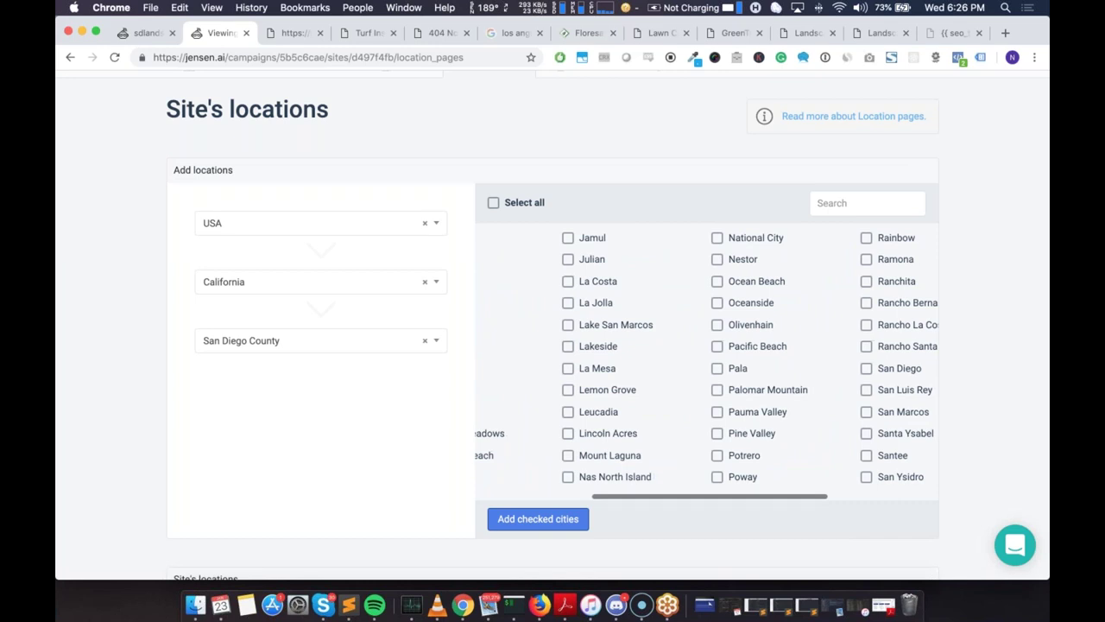
pyautogui.hscroll(-3, 662, 322)
pyautogui.click(635, 304)
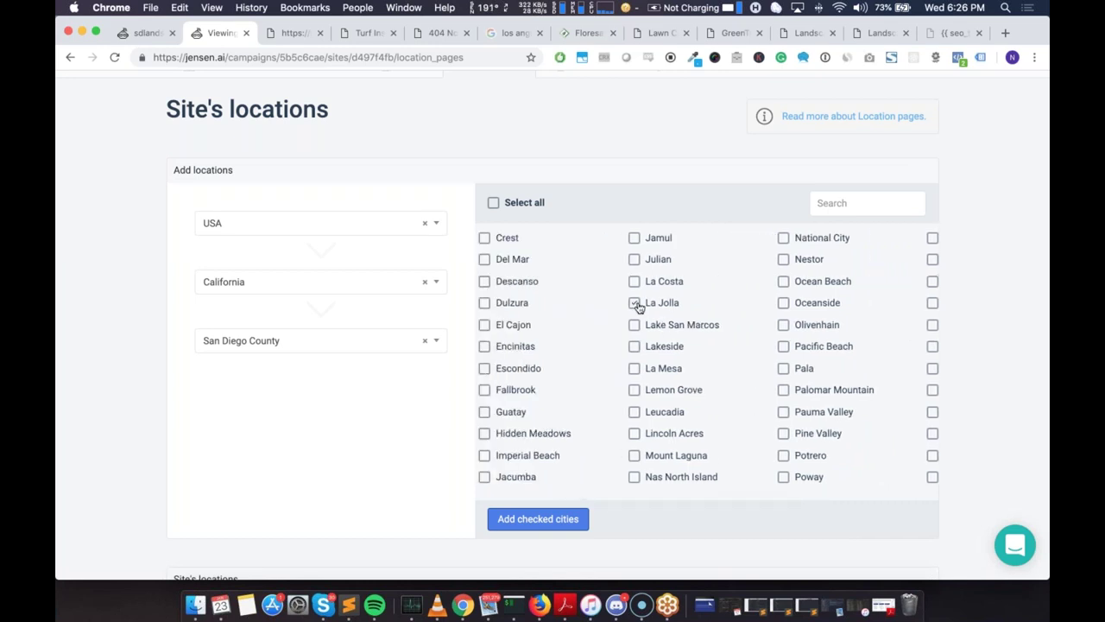
pyautogui.hscroll(3, 772, 368)
pyautogui.click(715, 283)
pyautogui.hscroll(2, 786, 335)
pyautogui.hscroll(5, 787, 335)
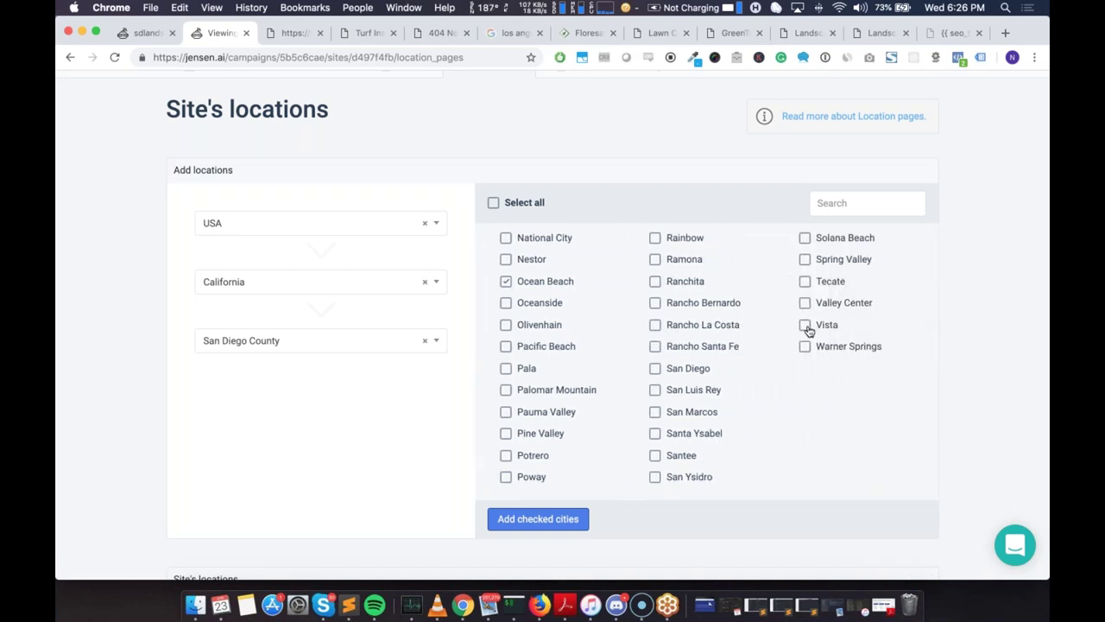
pyautogui.hscroll(-3, 777, 341)
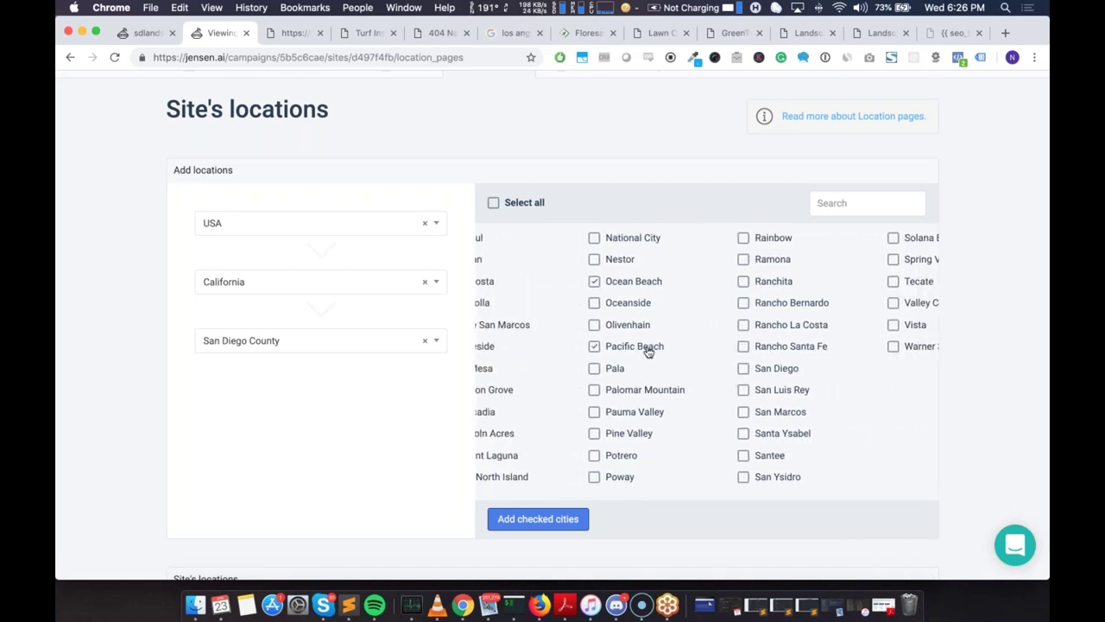
pyautogui.hscroll(-10, 540, 357)
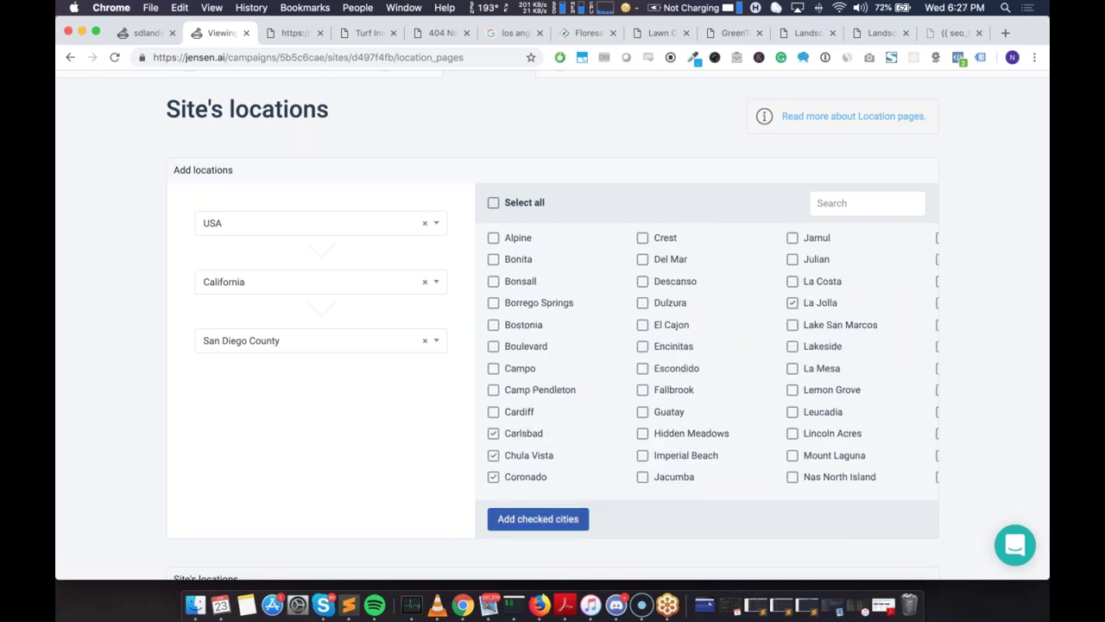
pyautogui.scroll(-5, 108, 363)
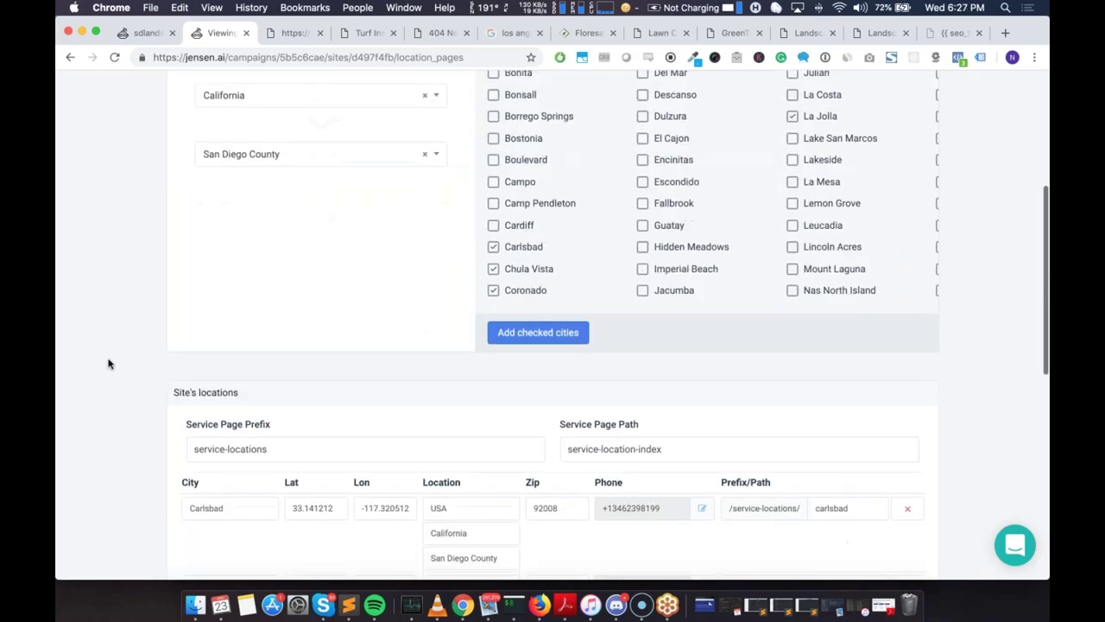
pyautogui.scroll(-4, 108, 363)
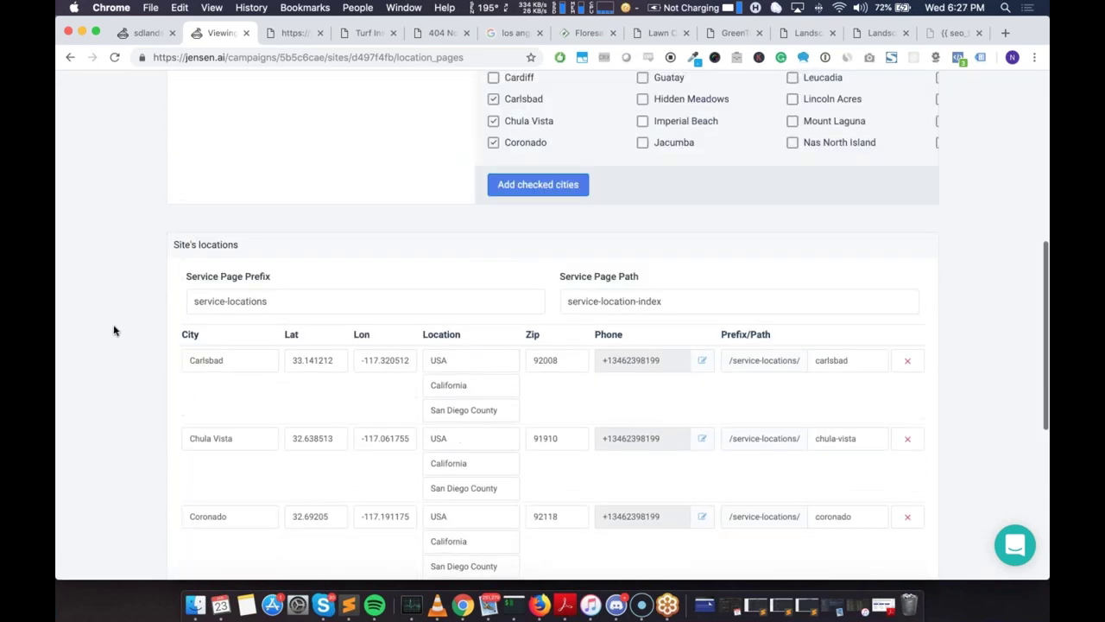
pyautogui.scroll(5, 113, 331)
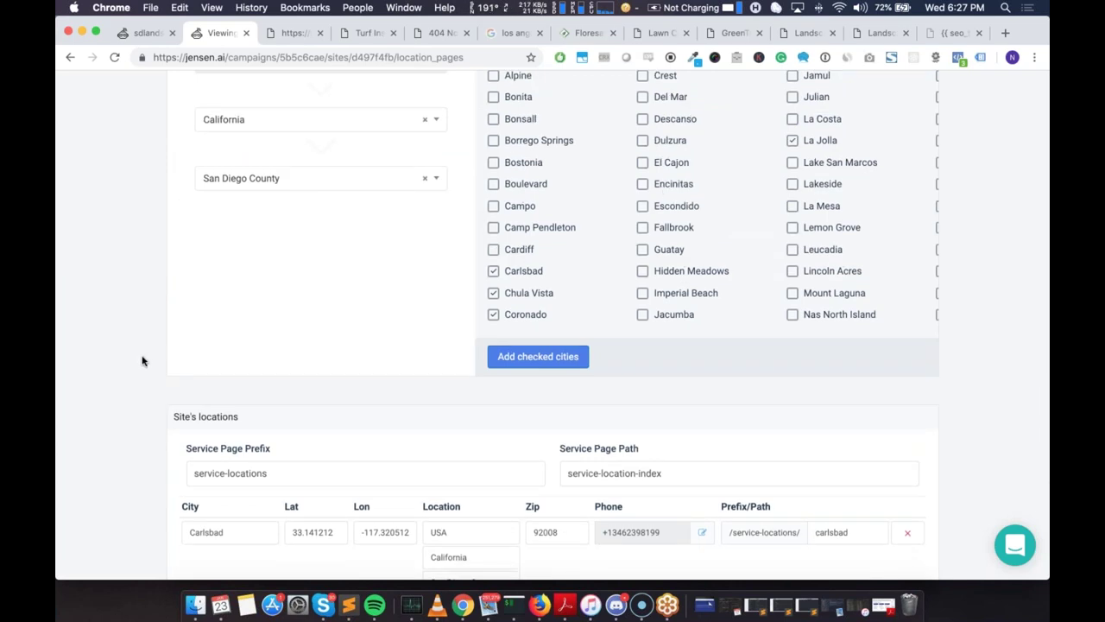
pyautogui.scroll(-10, 144, 361)
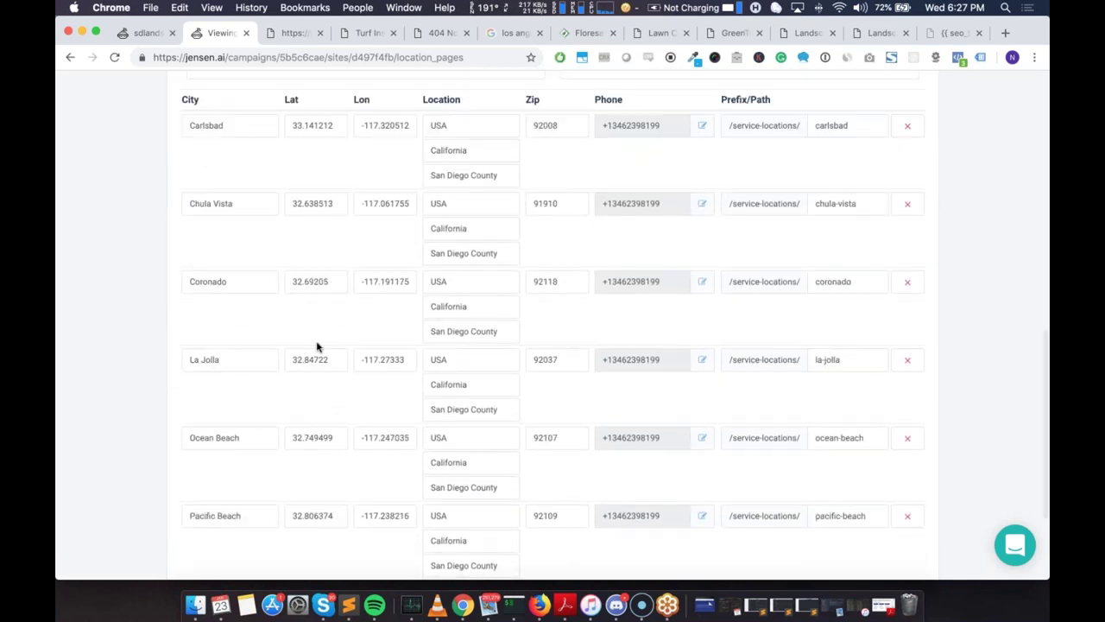
pyautogui.scroll(-4, 317, 346)
pyautogui.scroll(7, 316, 346)
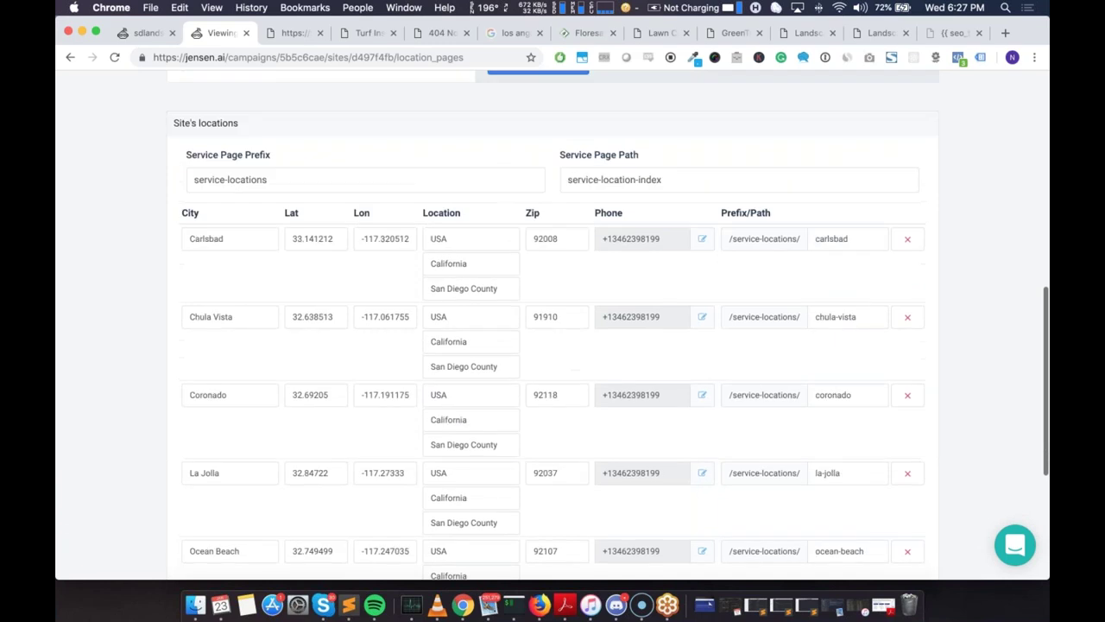
pyautogui.scroll(3, 295, 390)
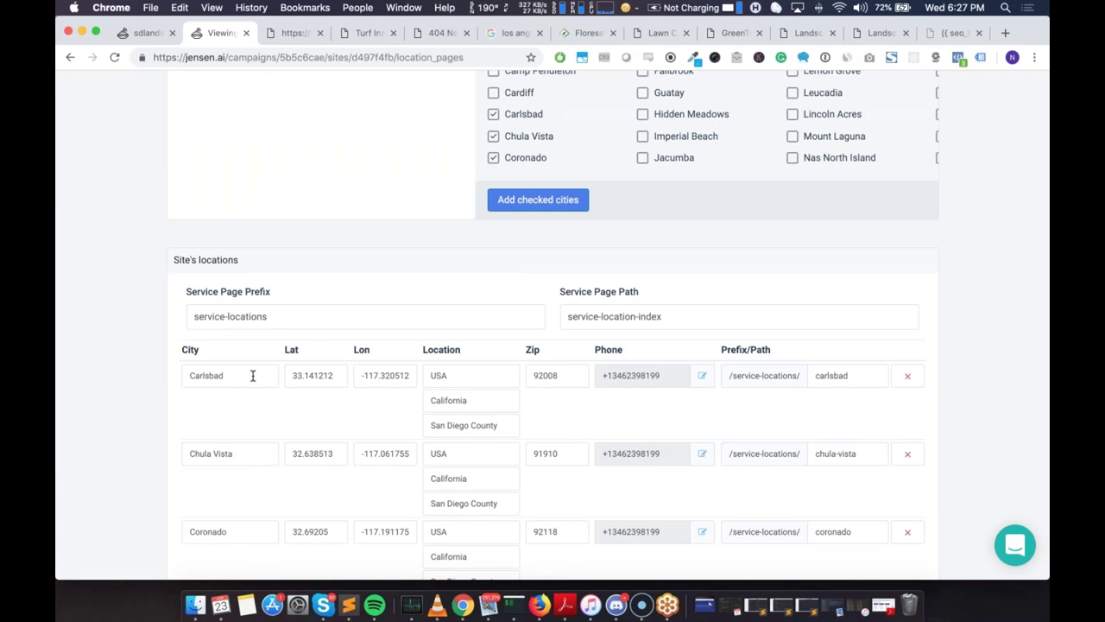
pyautogui.scroll(-8, 253, 376)
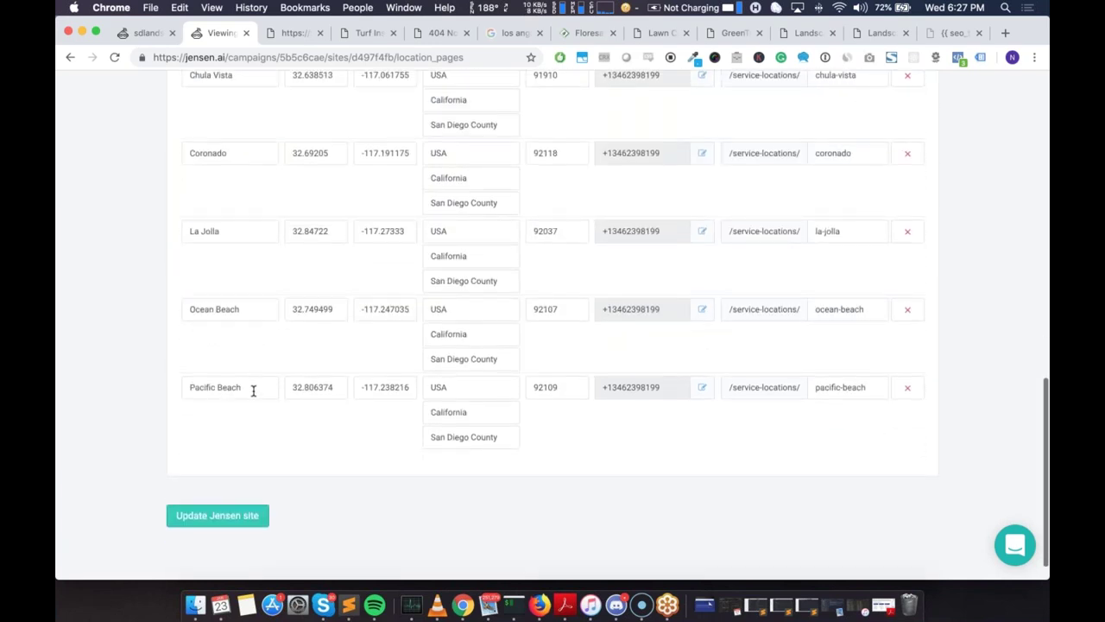
pyautogui.scroll(7, 252, 390)
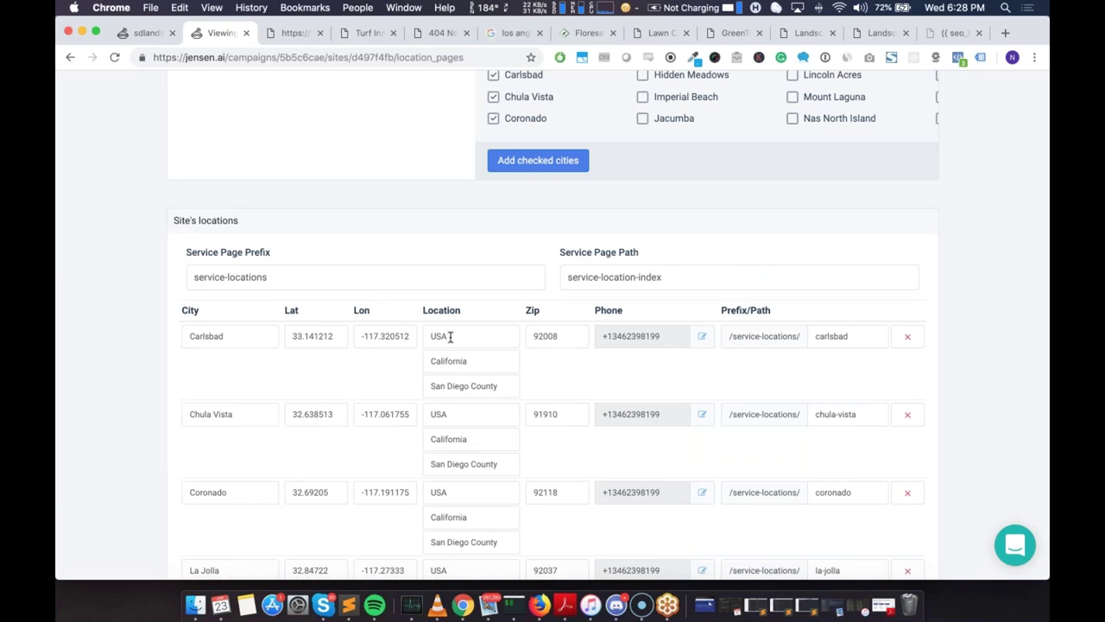
pyautogui.moveTo(421, 311); pyautogui.dragTo(462, 312)
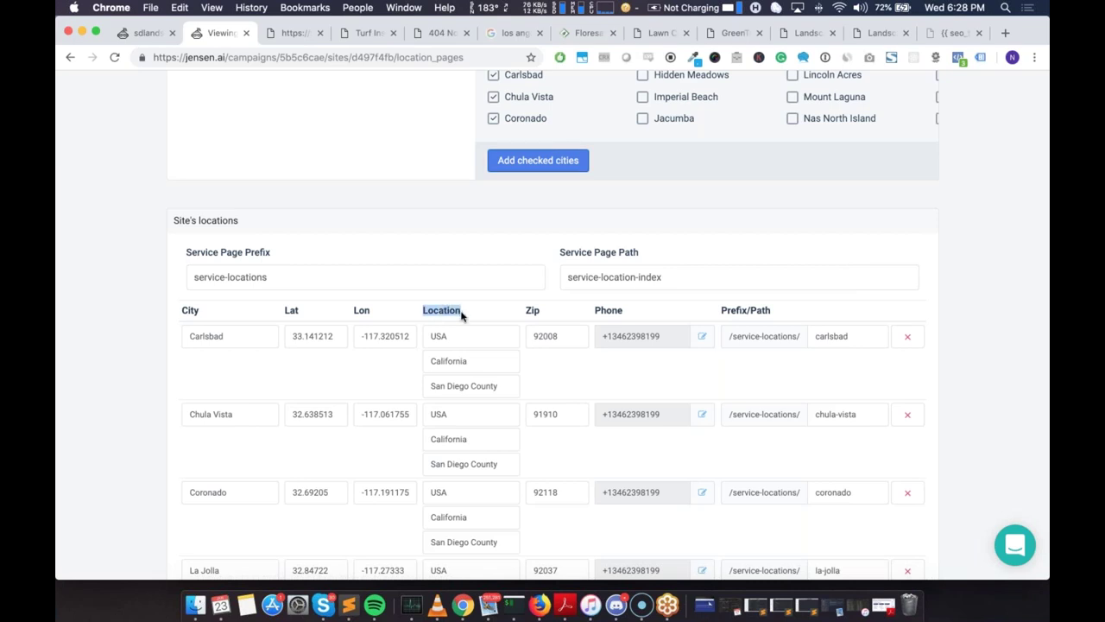
pyautogui.click(470, 387)
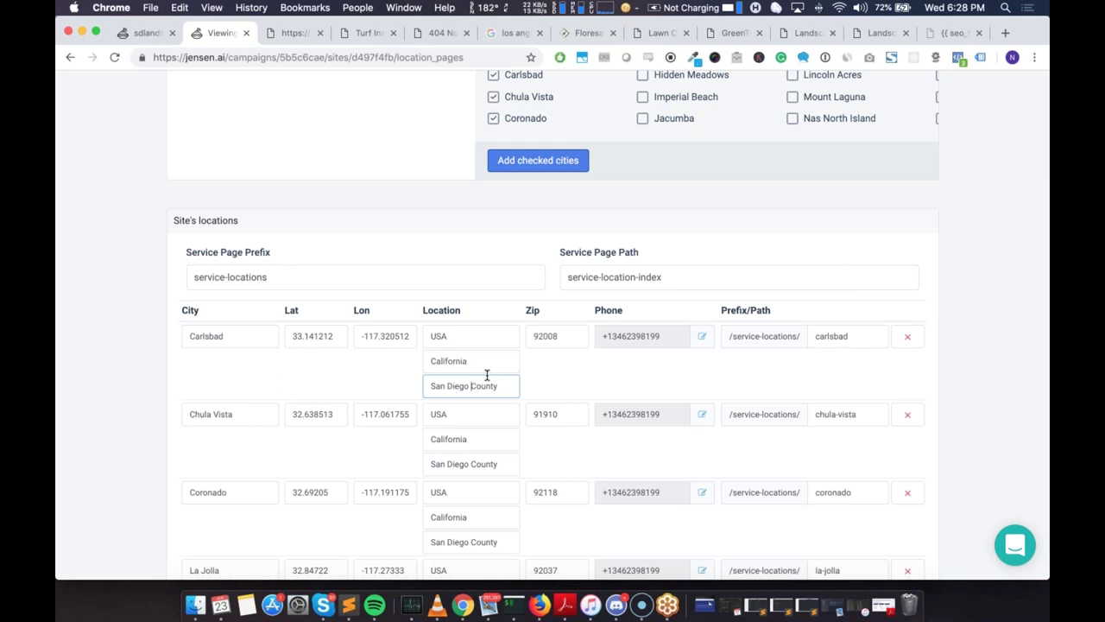
pyautogui.scroll(-1, 561, 319)
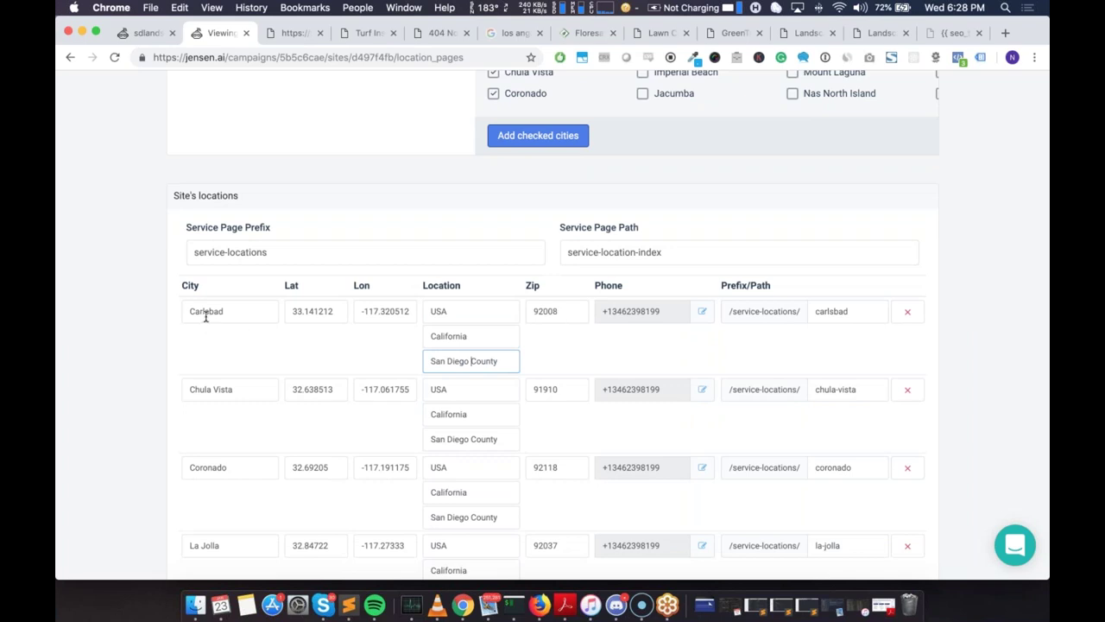
pyautogui.scroll(-4, 206, 316)
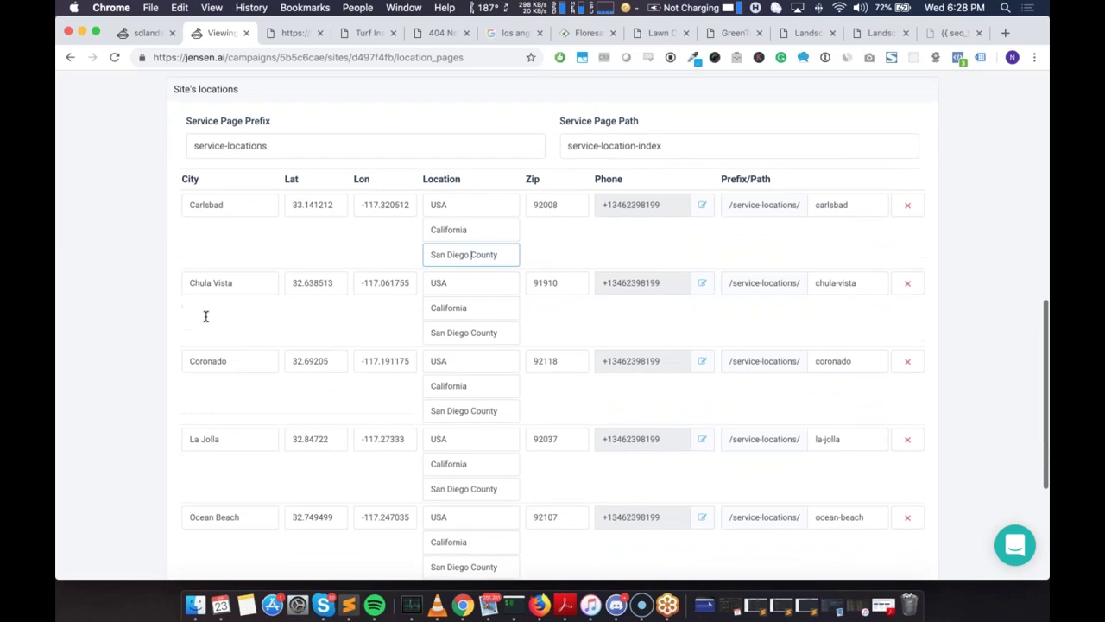
pyautogui.scroll(4, 206, 317)
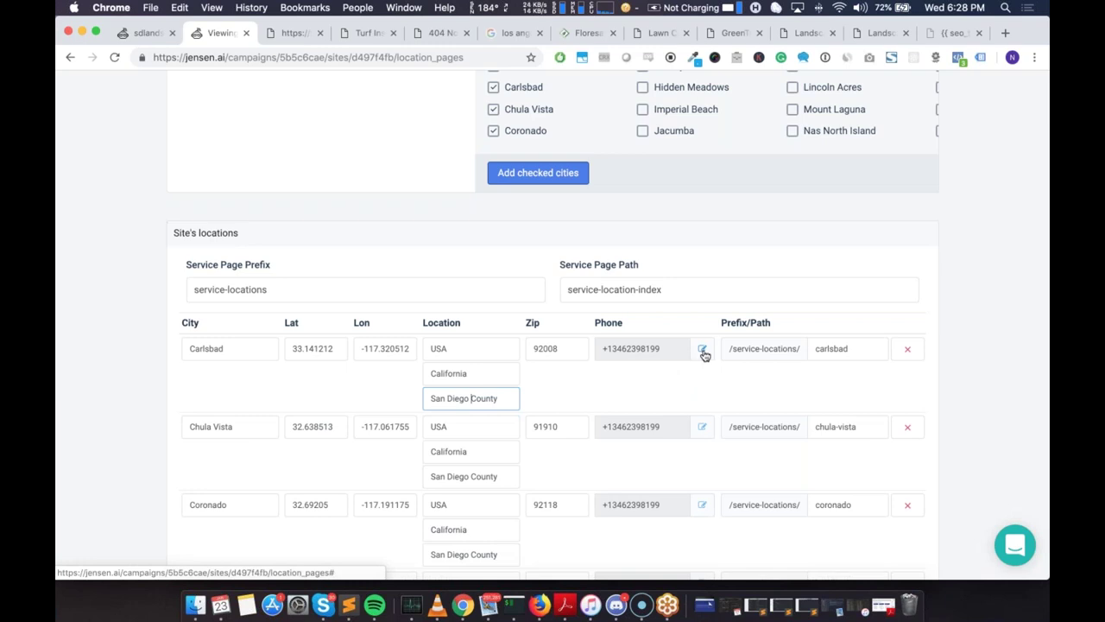
pyautogui.scroll(-3, 703, 350)
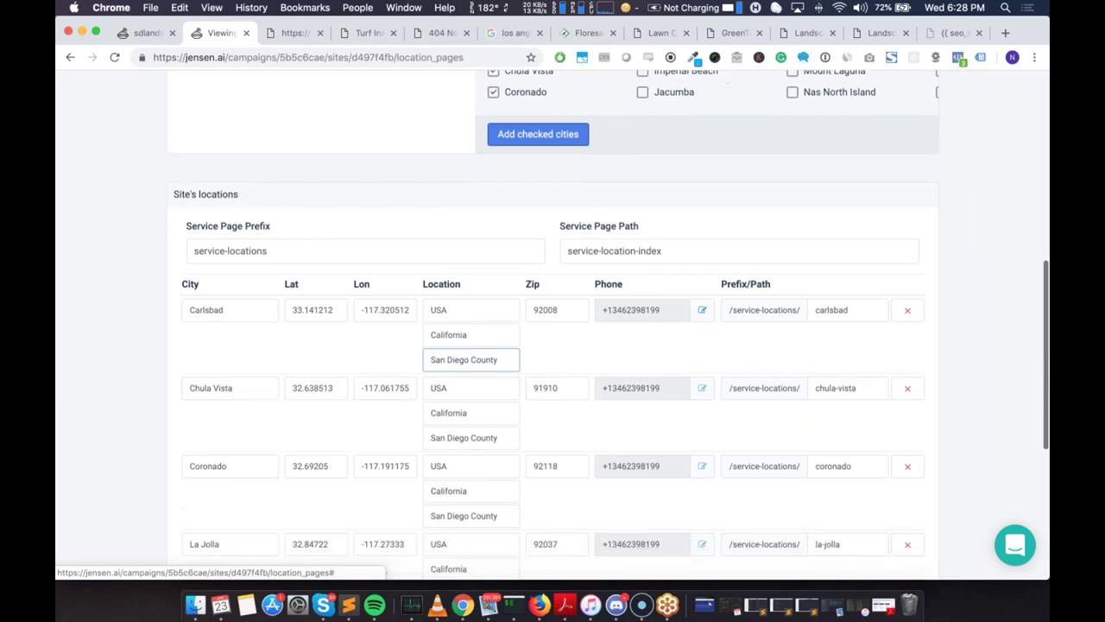
pyautogui.scroll(-1, 224, 255)
pyautogui.scroll(-4, 224, 255)
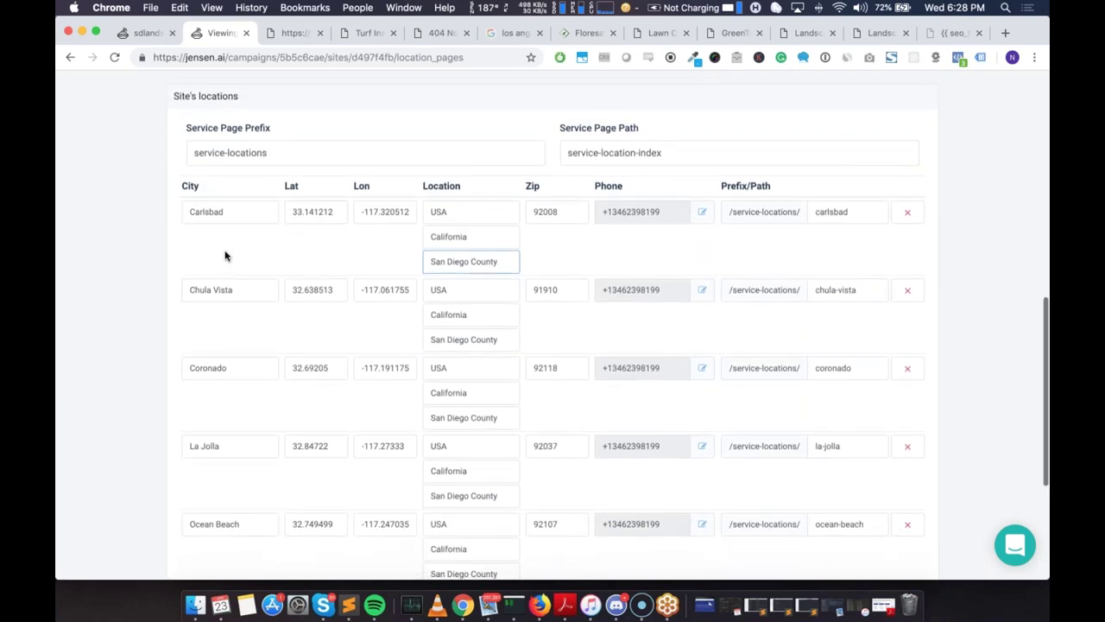
pyautogui.scroll(-2, 224, 256)
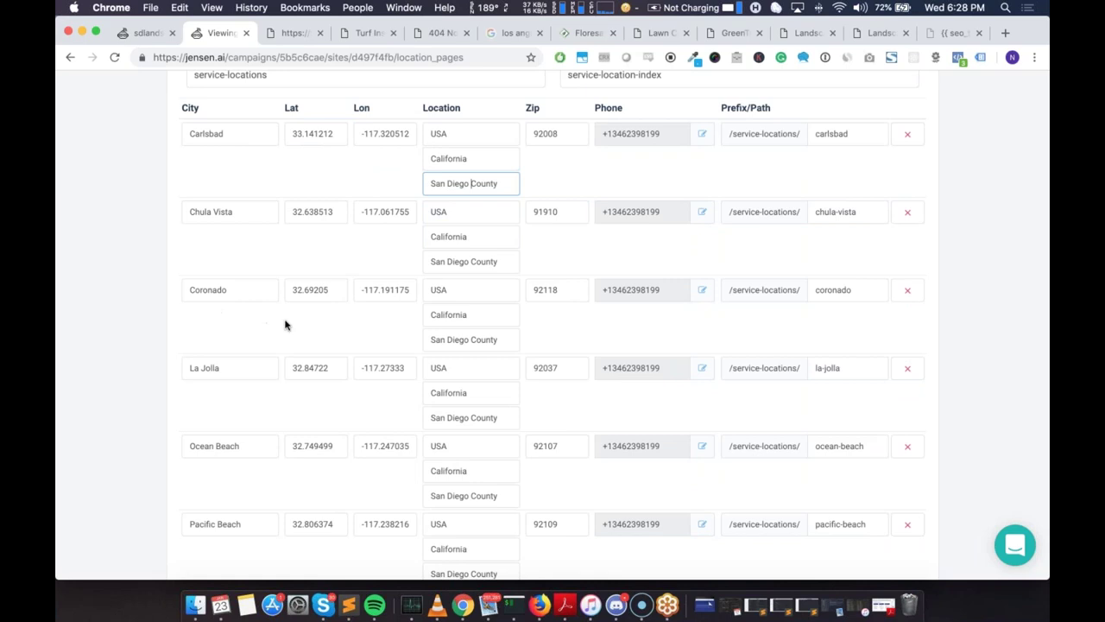
pyautogui.scroll(-1, 228, 547)
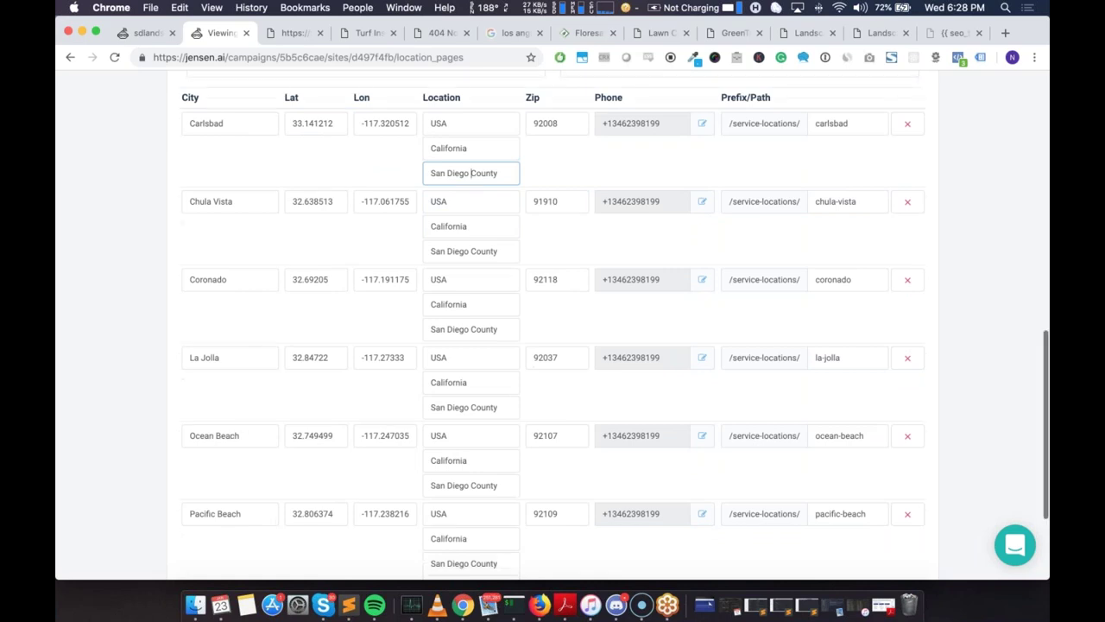
pyautogui.scroll(3, 389, 406)
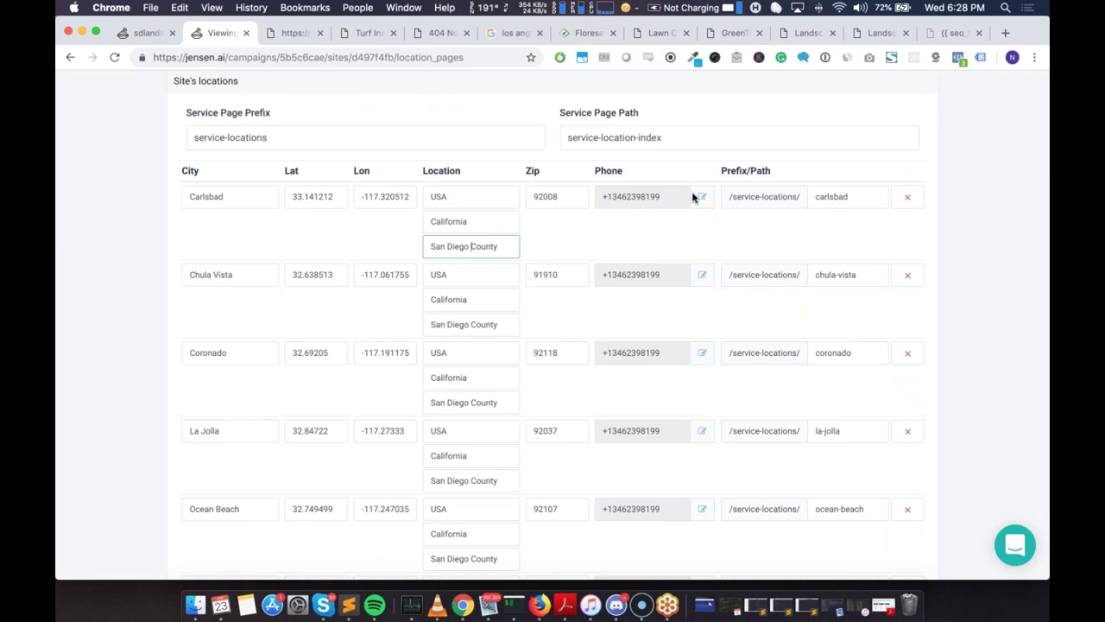
pyautogui.click(702, 197)
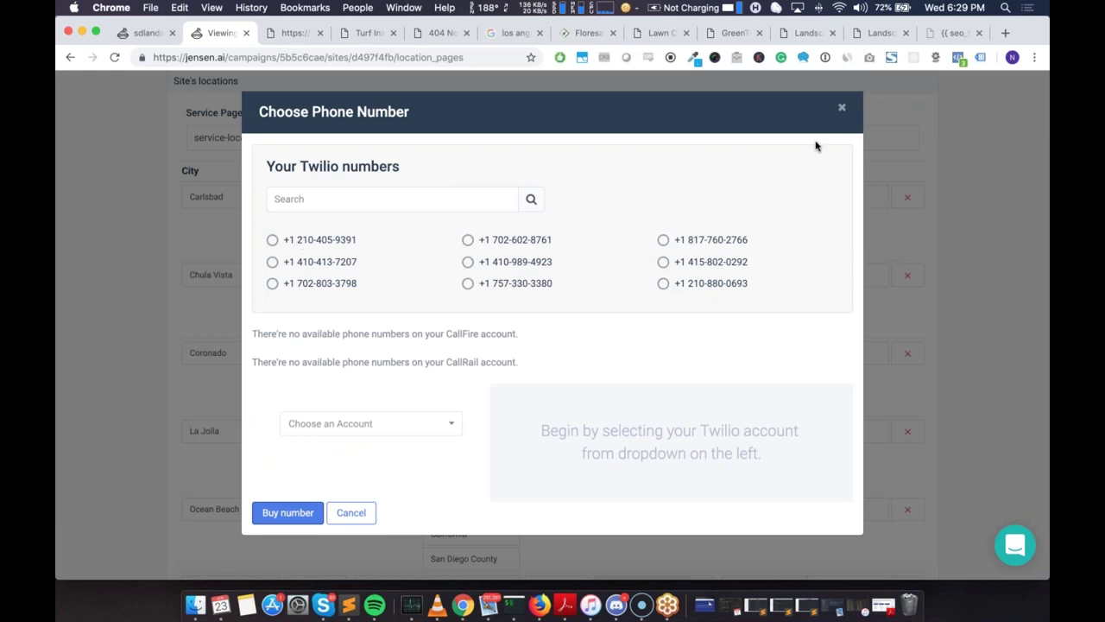
pyautogui.click(842, 107)
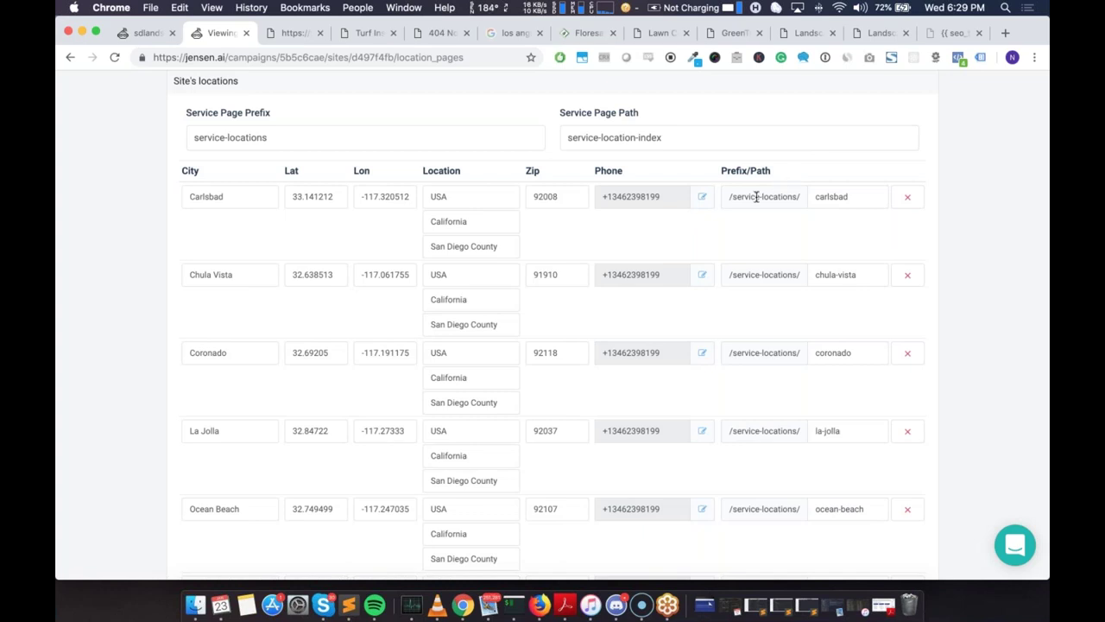
# Replace the service-locations prefix with 'locations' for every city, leaving the service page path unchanged.
pyautogui.tripleClick(762, 197)
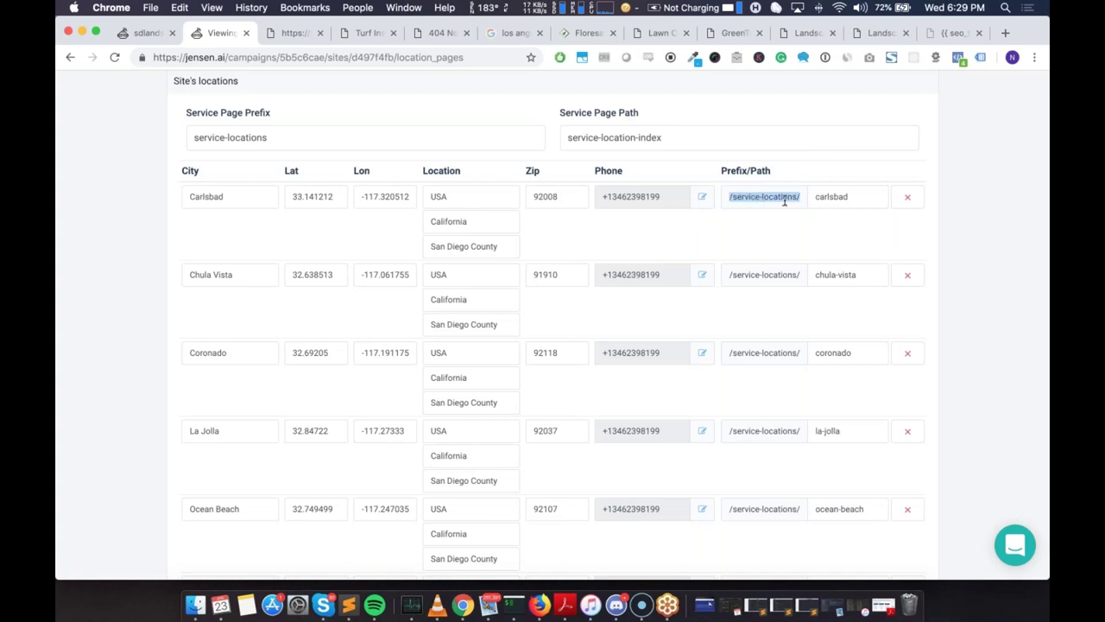
pyautogui.tripleClick(283, 139)
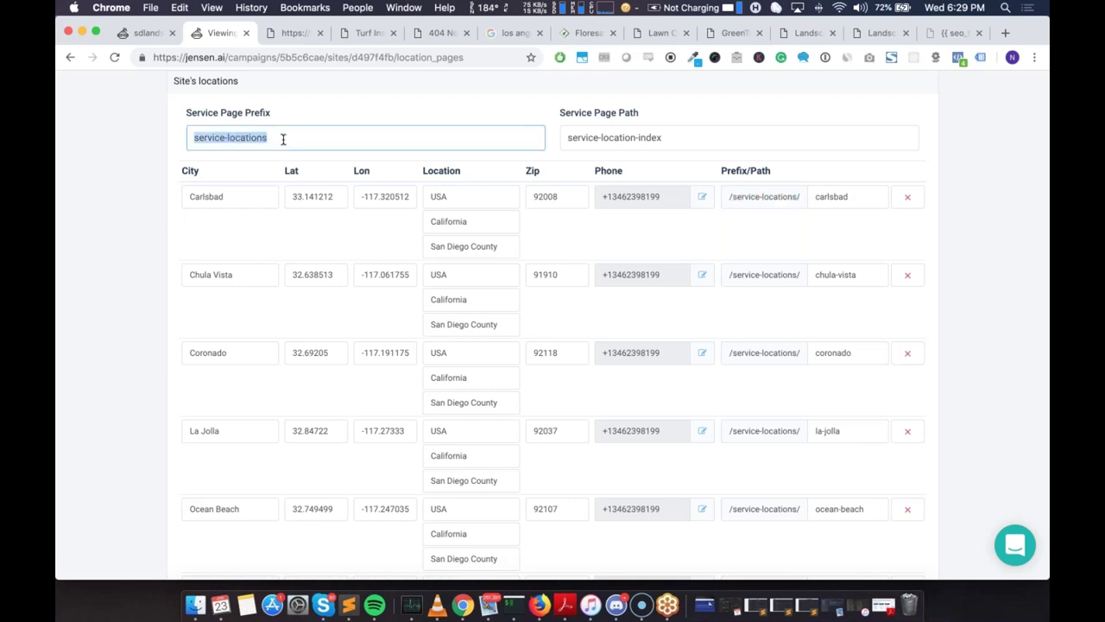
pyautogui.write('locati')
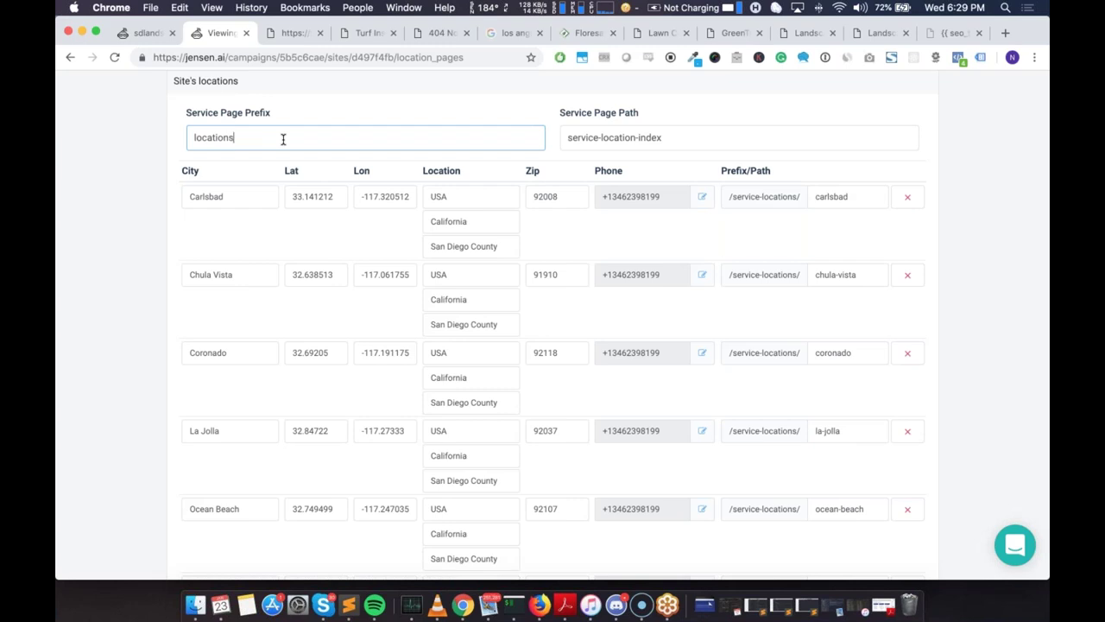
pyautogui.write('ons')
pyautogui.click(728, 104)
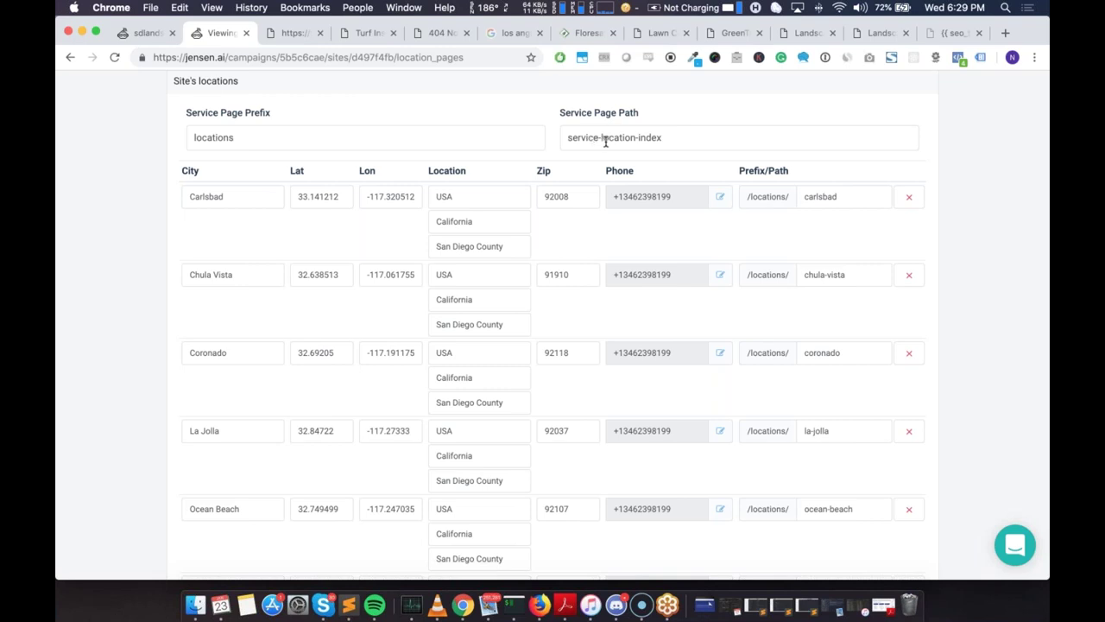
pyautogui.tripleClick(606, 140)
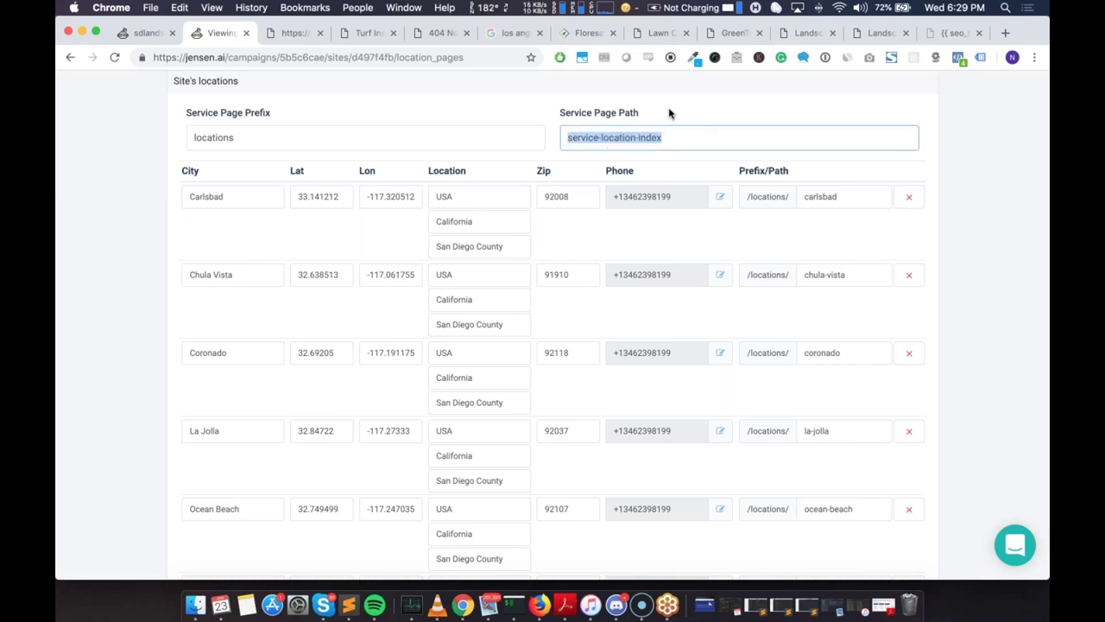
pyautogui.click(661, 110)
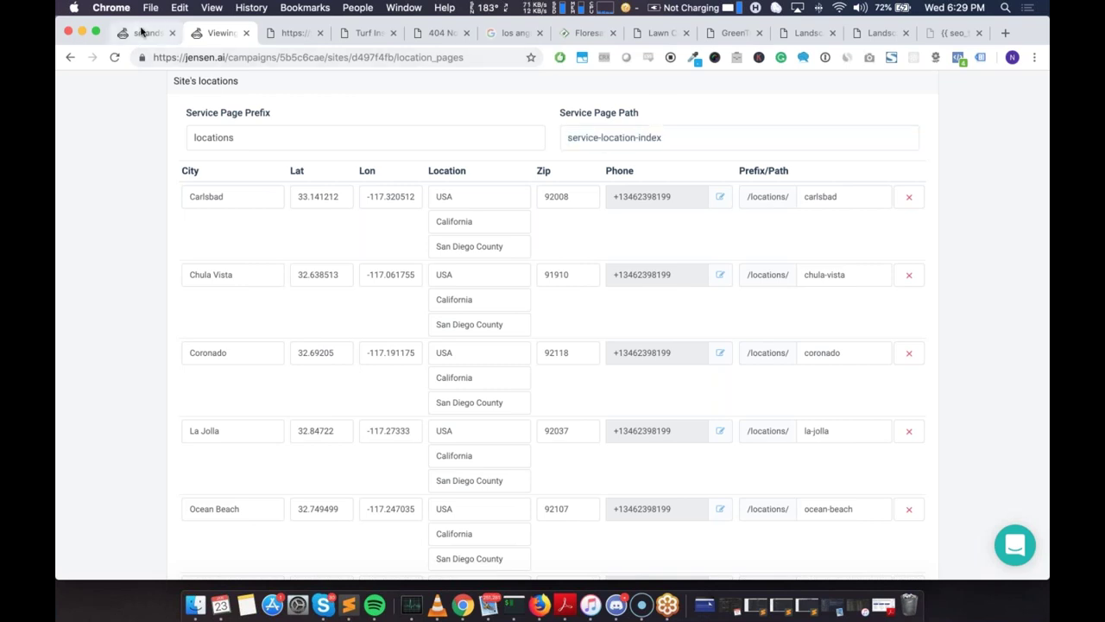
# Open the site's template in the builder, view its Pages list, then return to the locations table.
pyautogui.click(141, 33)
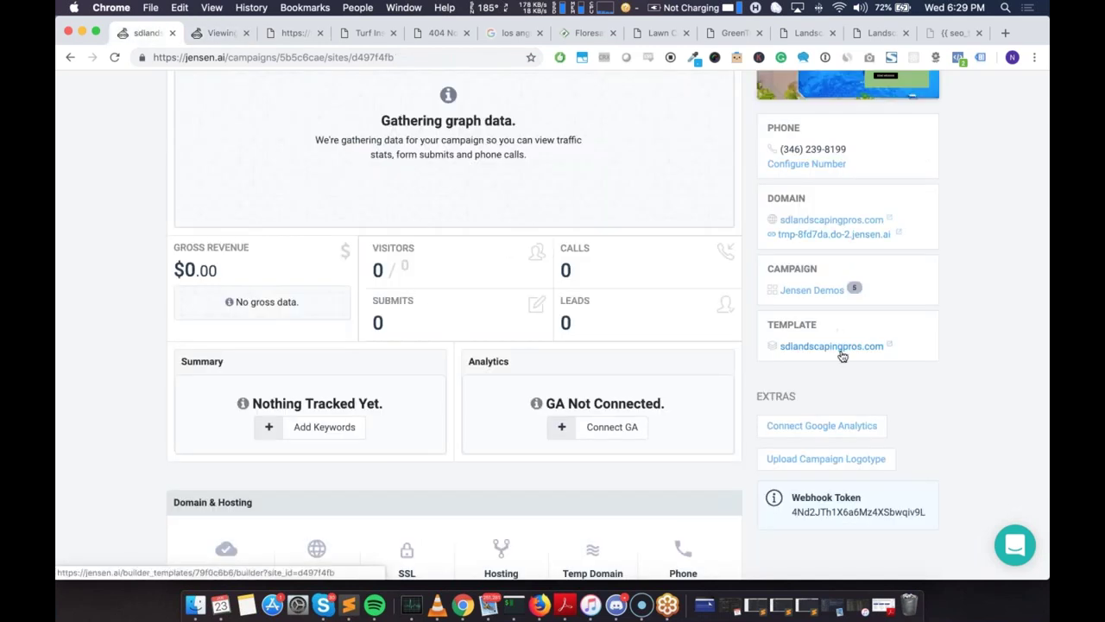
pyautogui.click(838, 347)
pyautogui.click(276, 33)
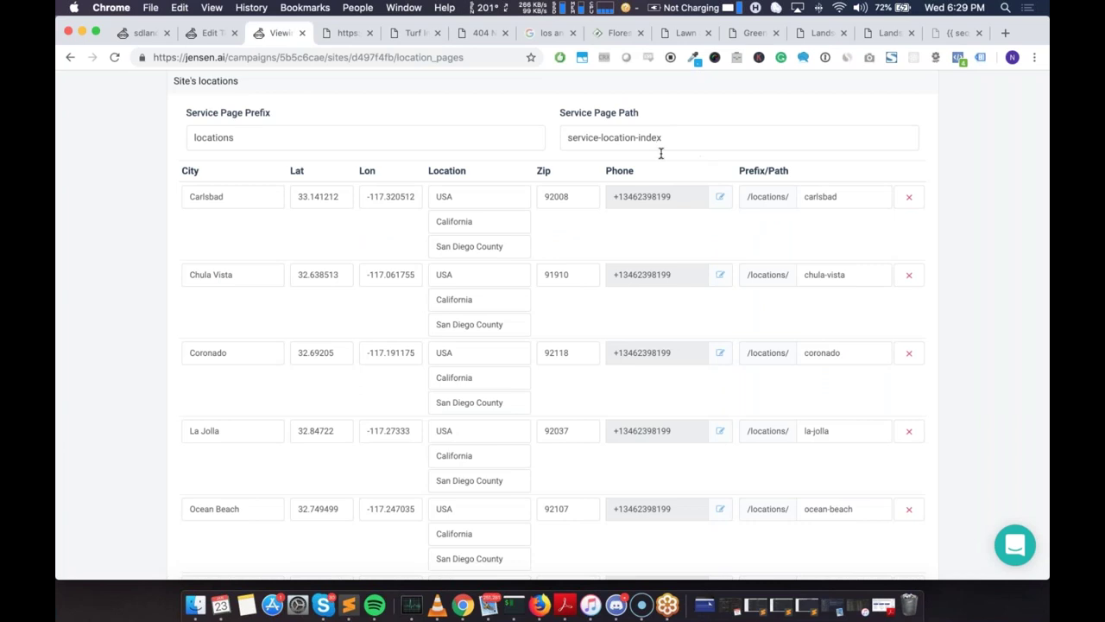
pyautogui.click(192, 34)
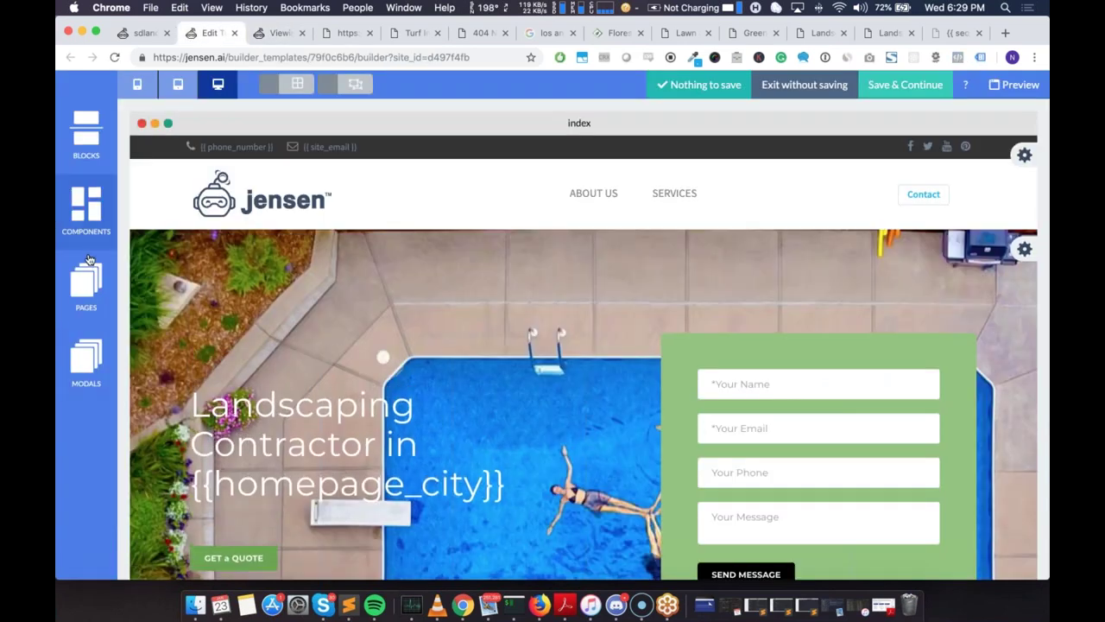
pyautogui.click(89, 268)
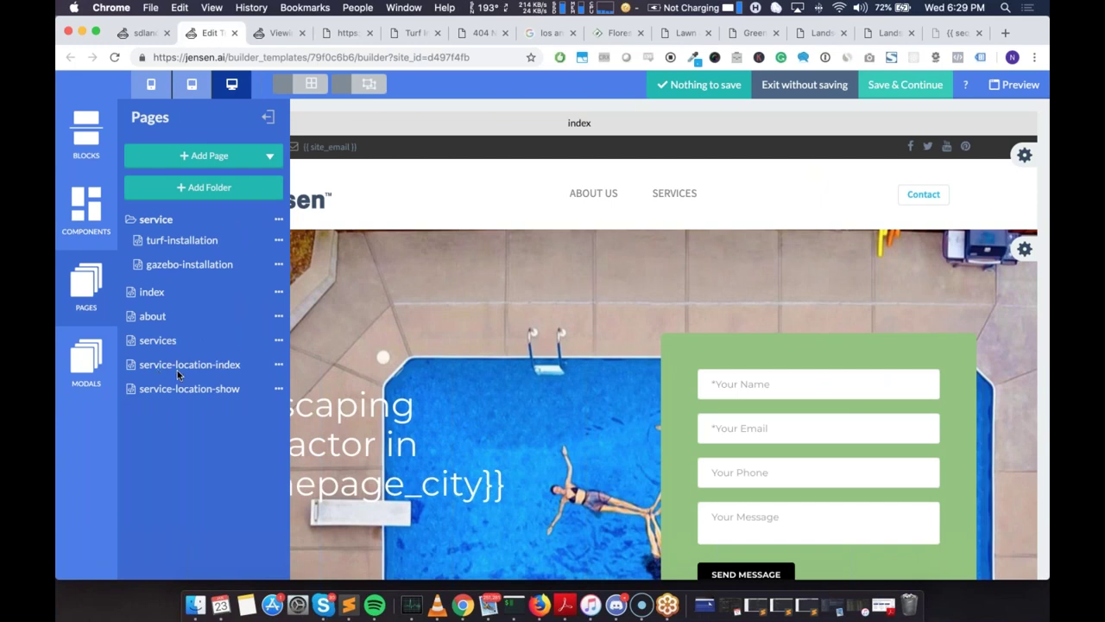
pyautogui.click(271, 32)
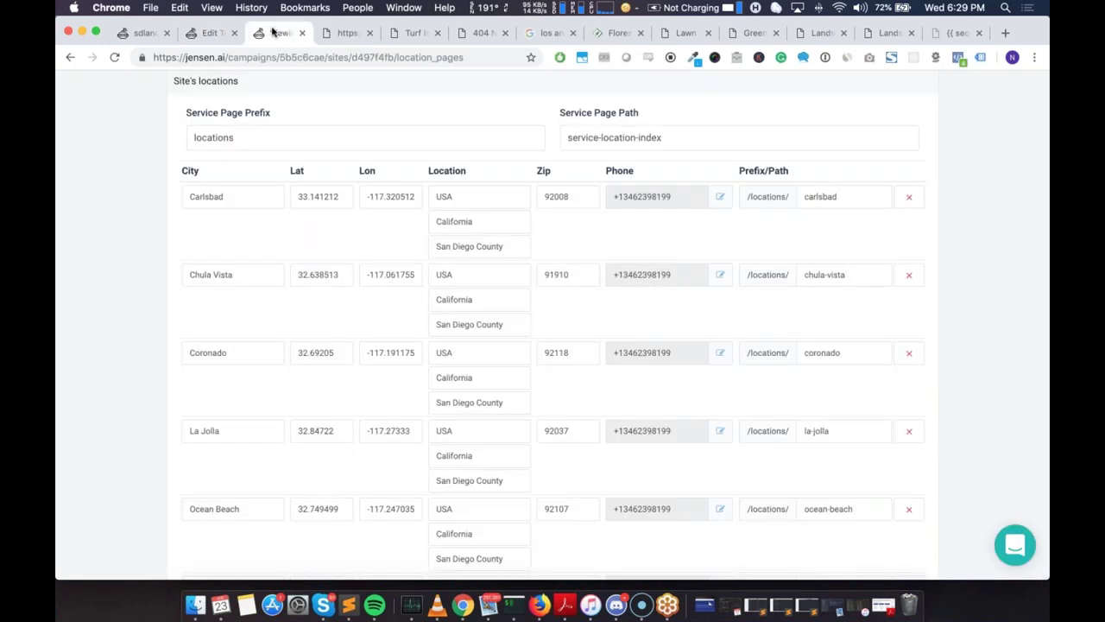
# Push the location changes with 'Update Jensen site' and return to the Edit Template Pages panel.
pyautogui.scroll(1, 582, 170)
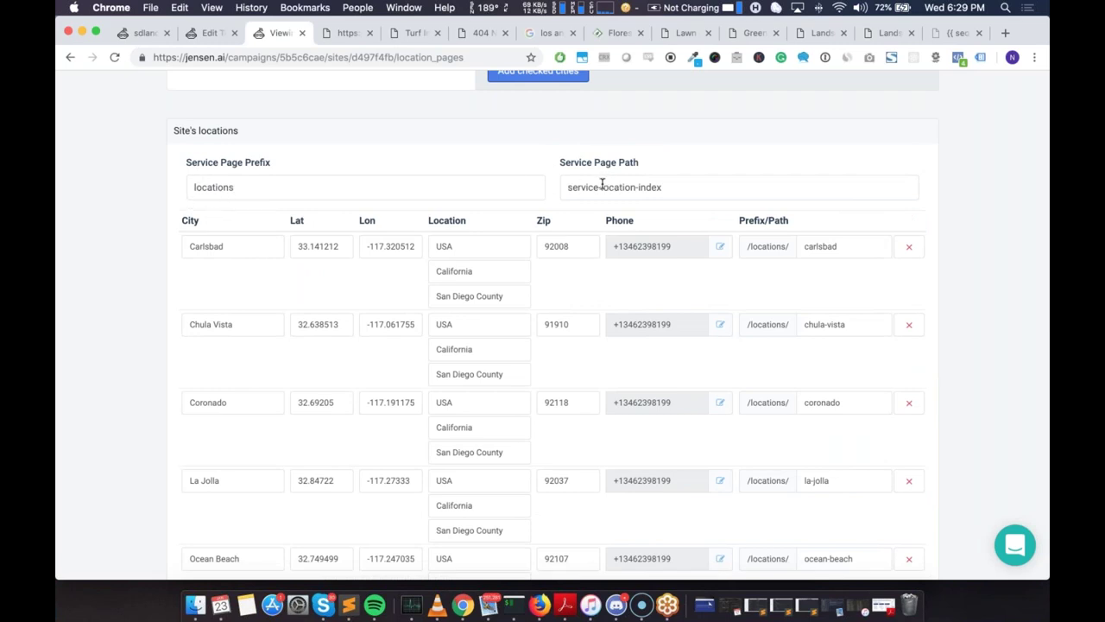
pyautogui.scroll(-5, 613, 192)
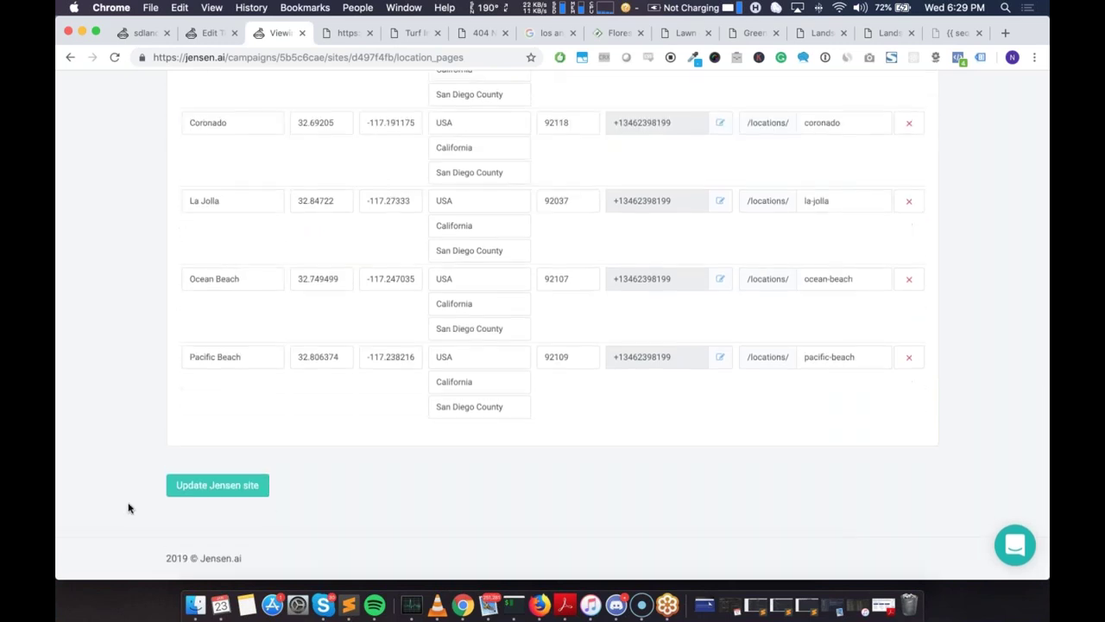
pyautogui.click(218, 485)
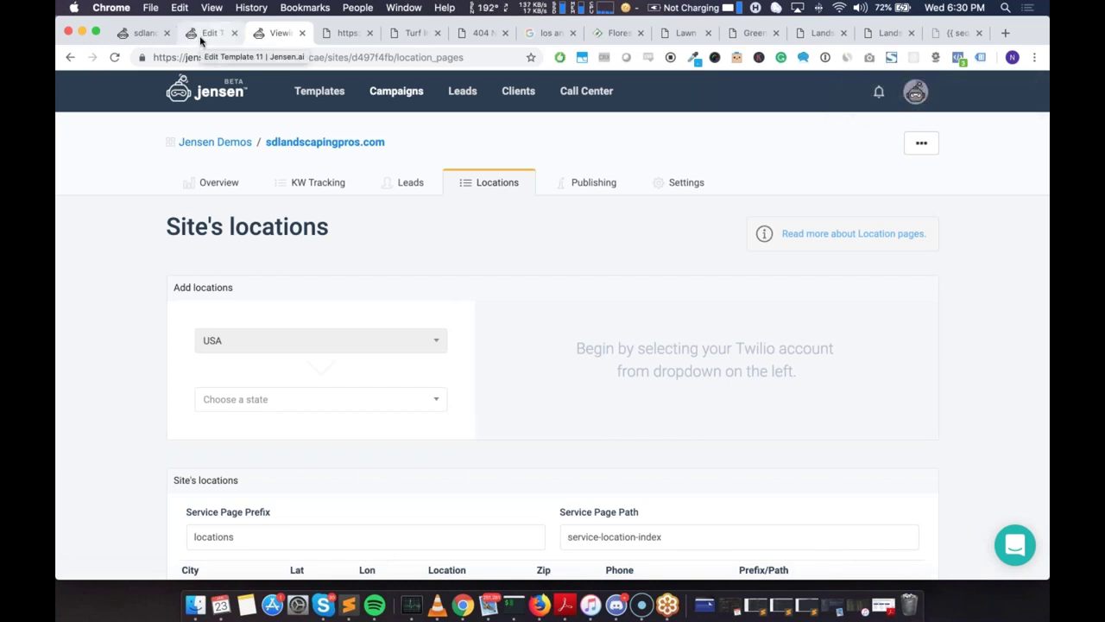
pyautogui.click(200, 36)
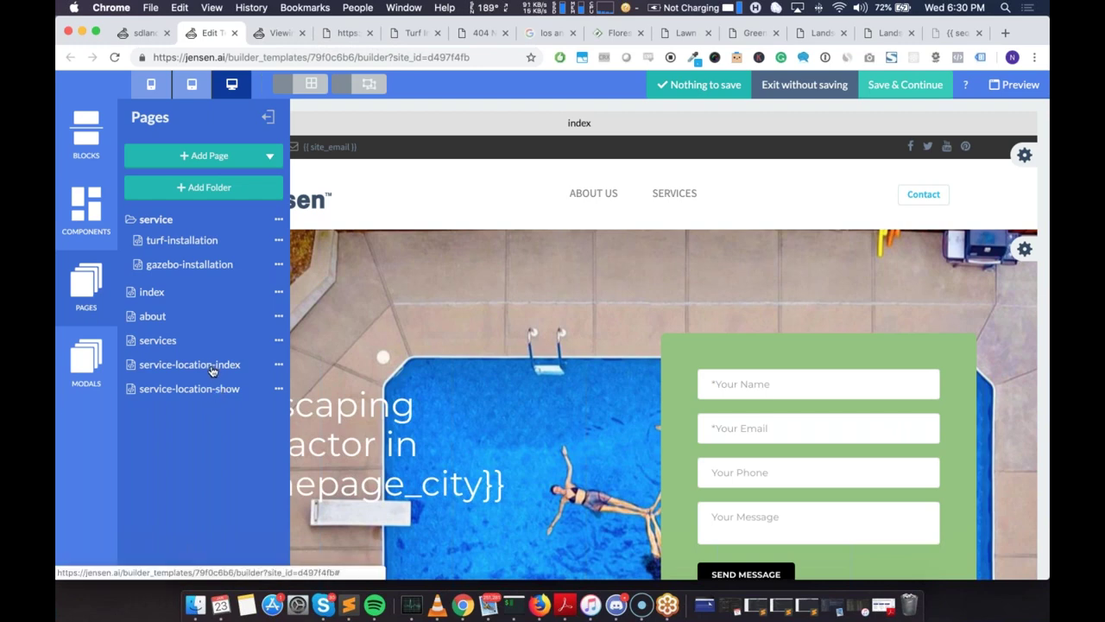
# Load sdlandscapingpros.com/service-location-index.html and review its six San Diego city links.
pyautogui.click(283, 36)
pyautogui.click(352, 35)
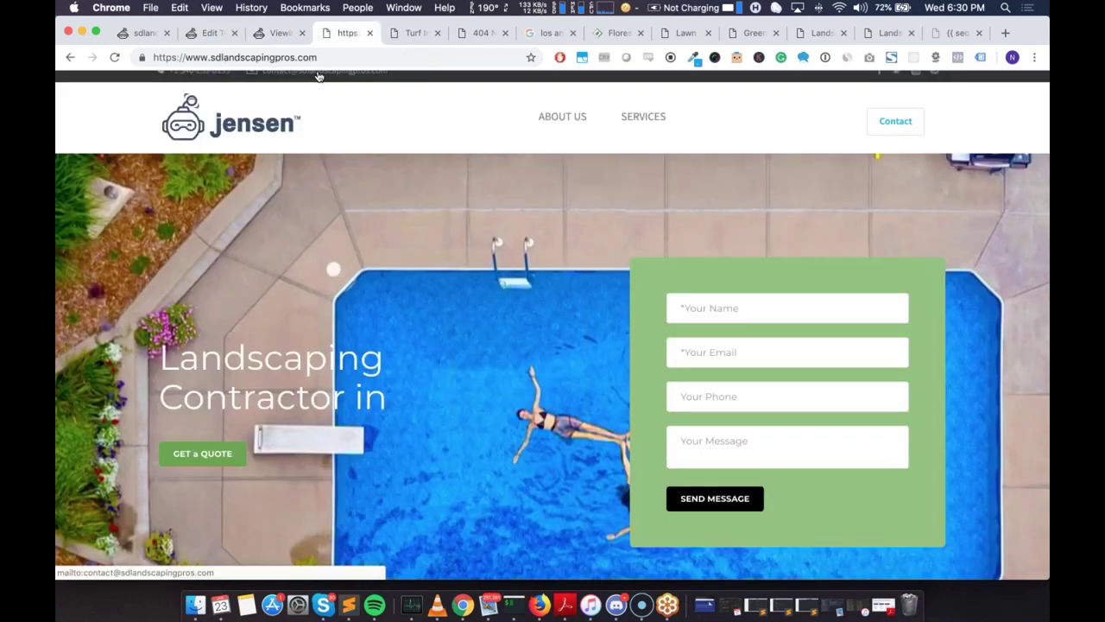
pyautogui.click(321, 59)
pyautogui.click(328, 57)
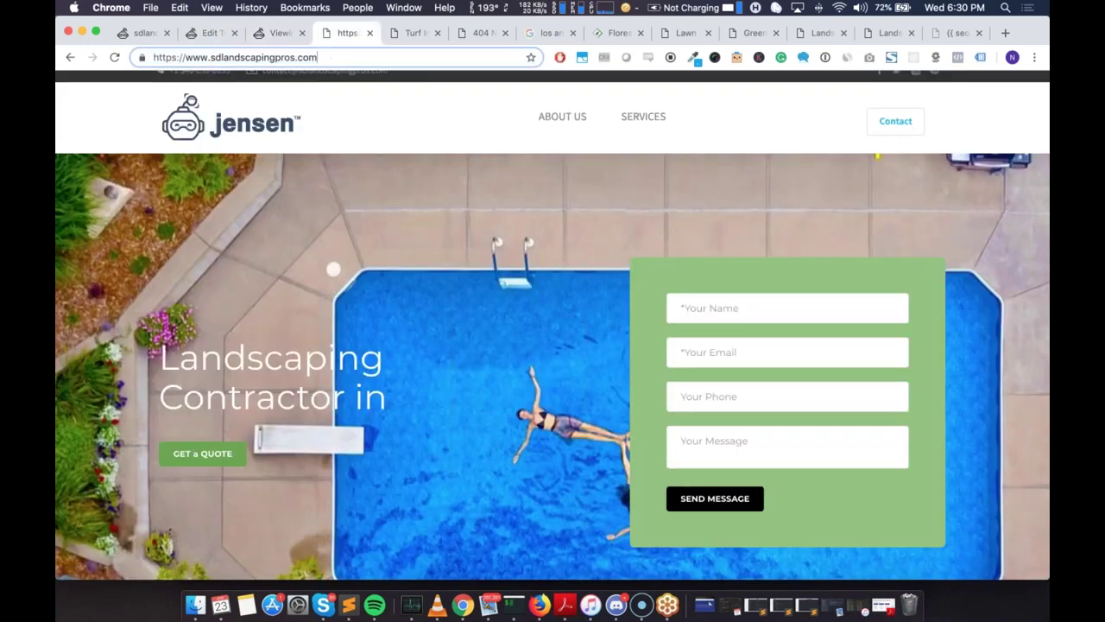
pyautogui.write('/service-location')
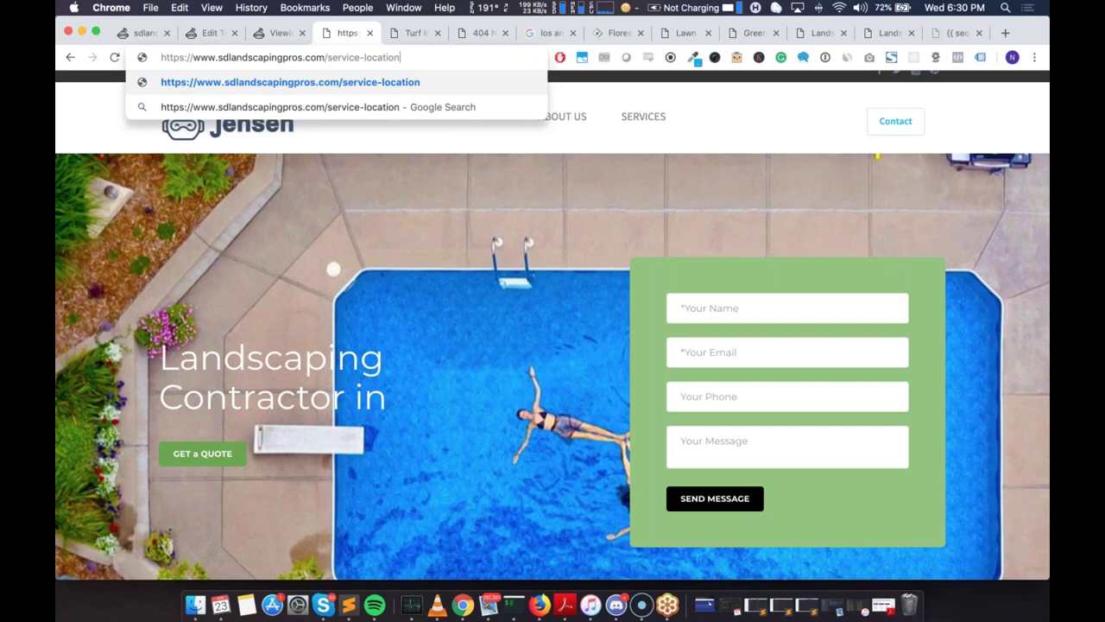
pyautogui.write('-index.html')
pyautogui.press('Return')
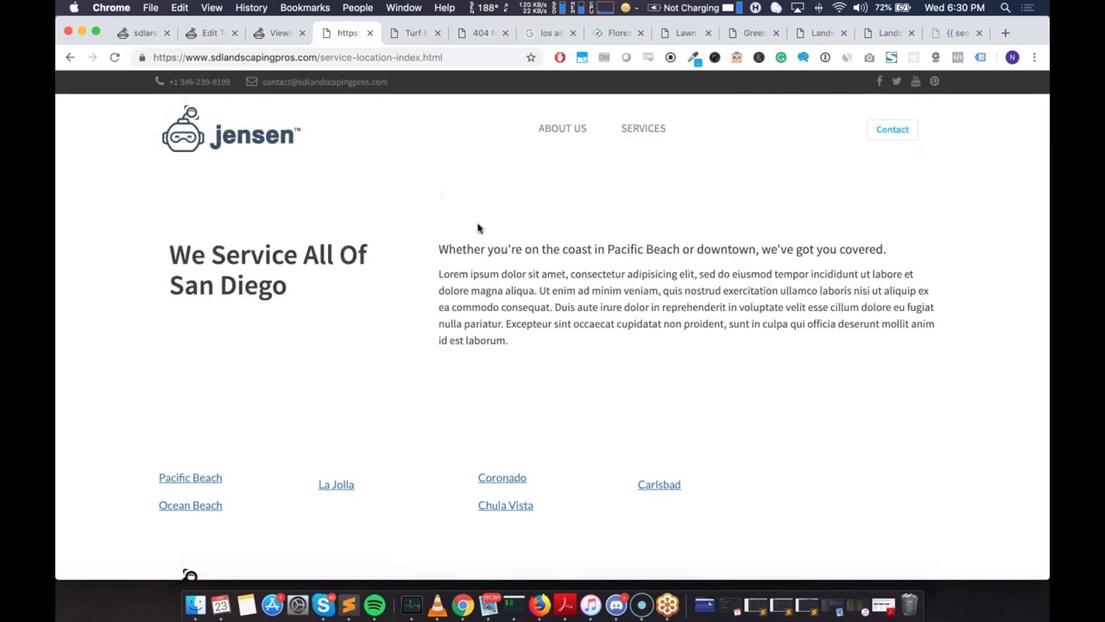
pyautogui.scroll(-5, 478, 228)
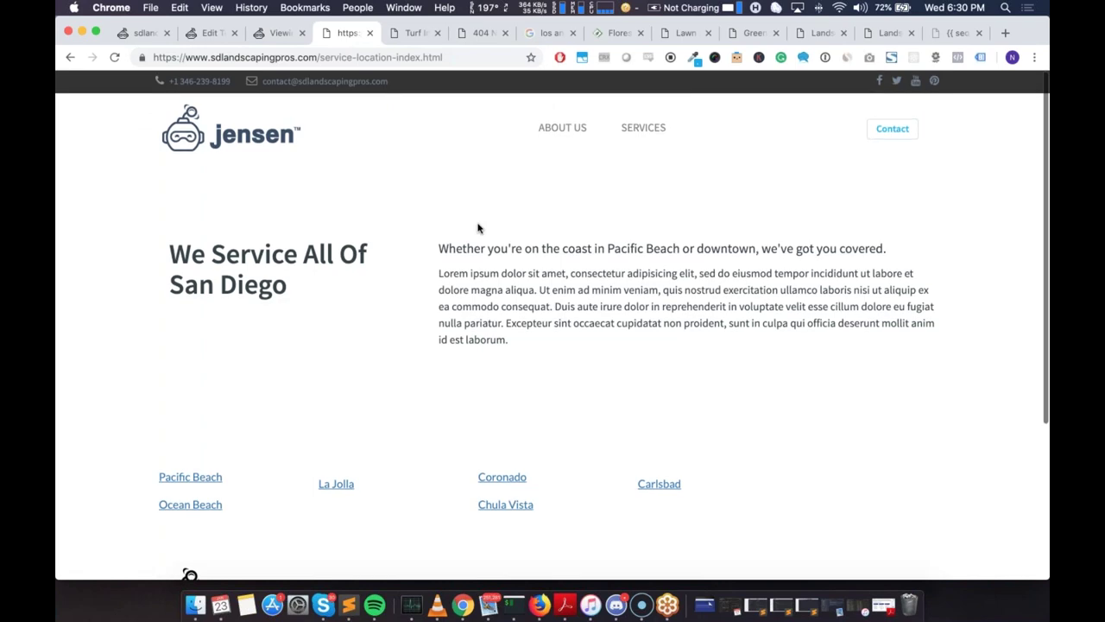
pyautogui.scroll(5, 478, 228)
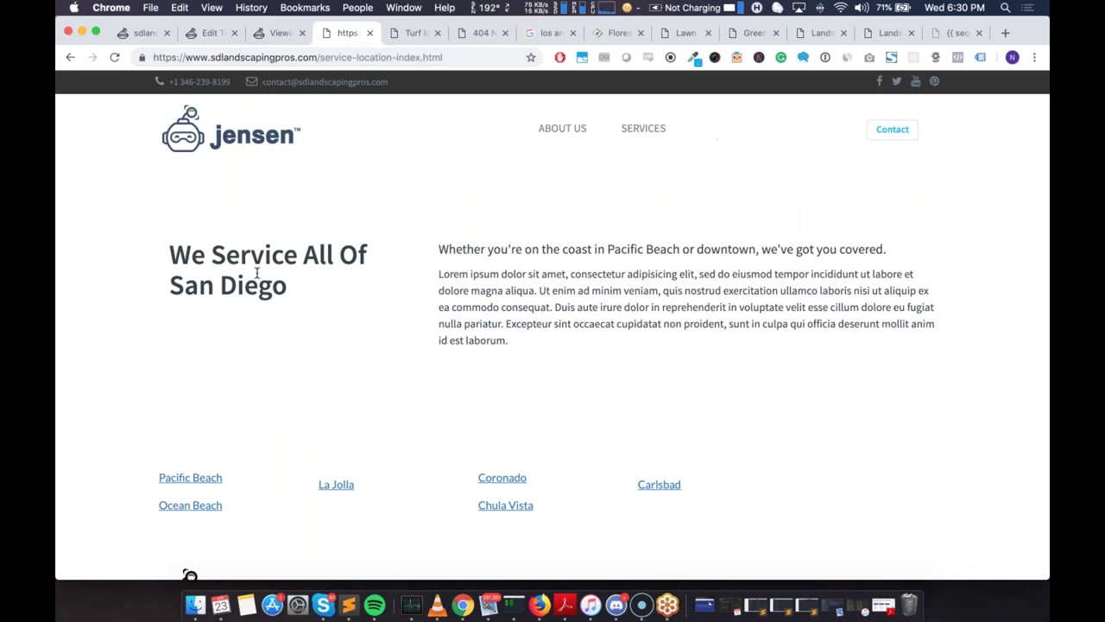
pyautogui.scroll(-3, 257, 274)
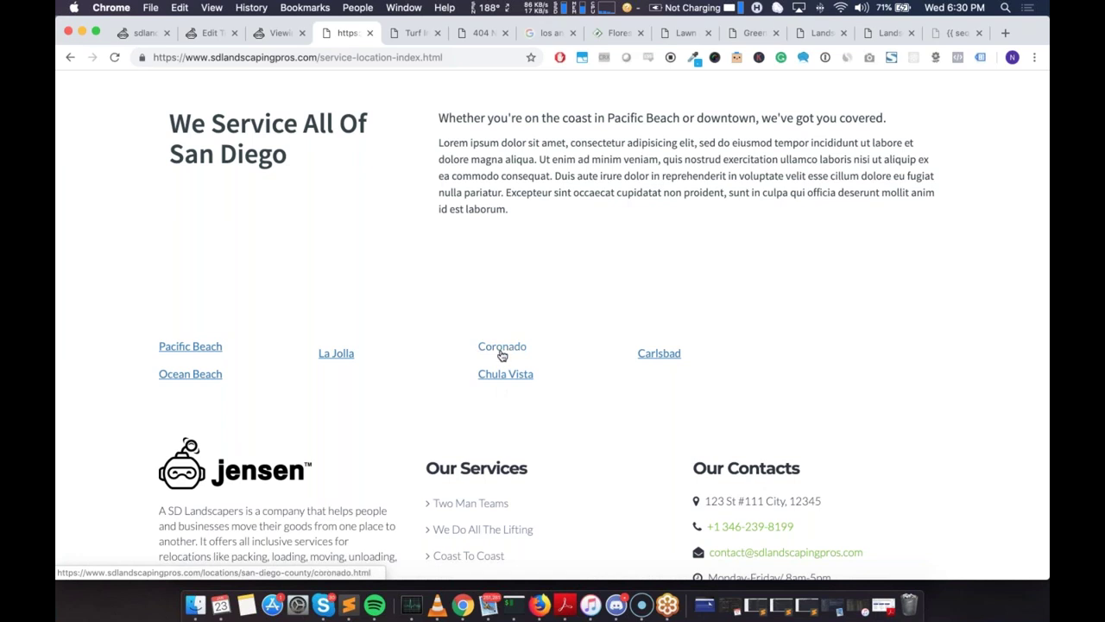
pyautogui.click(193, 352)
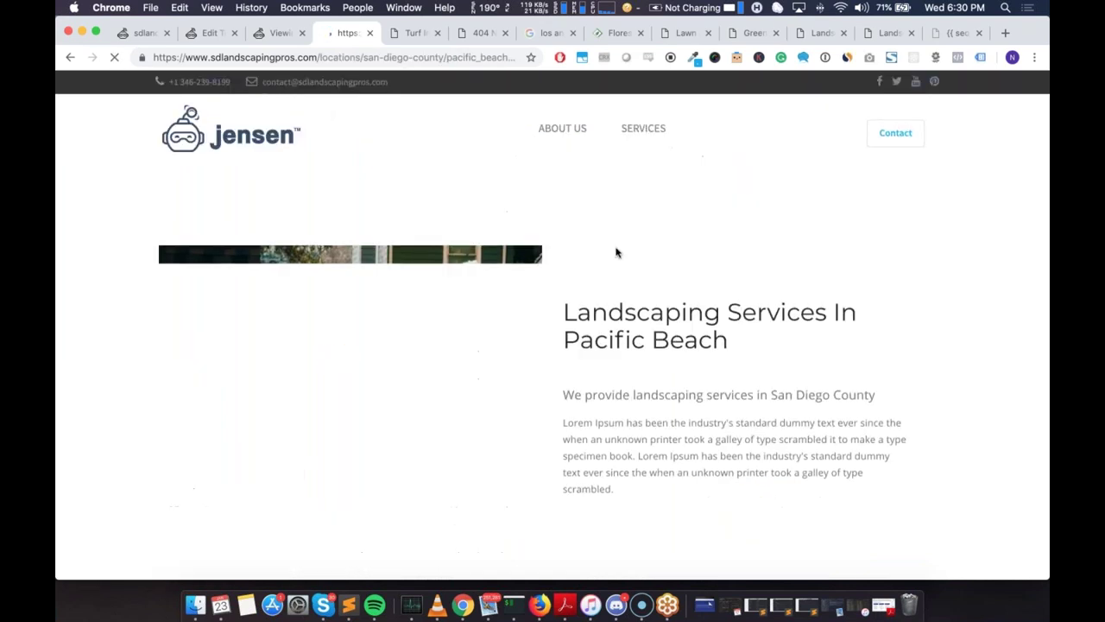
pyautogui.scroll(-1, 703, 285)
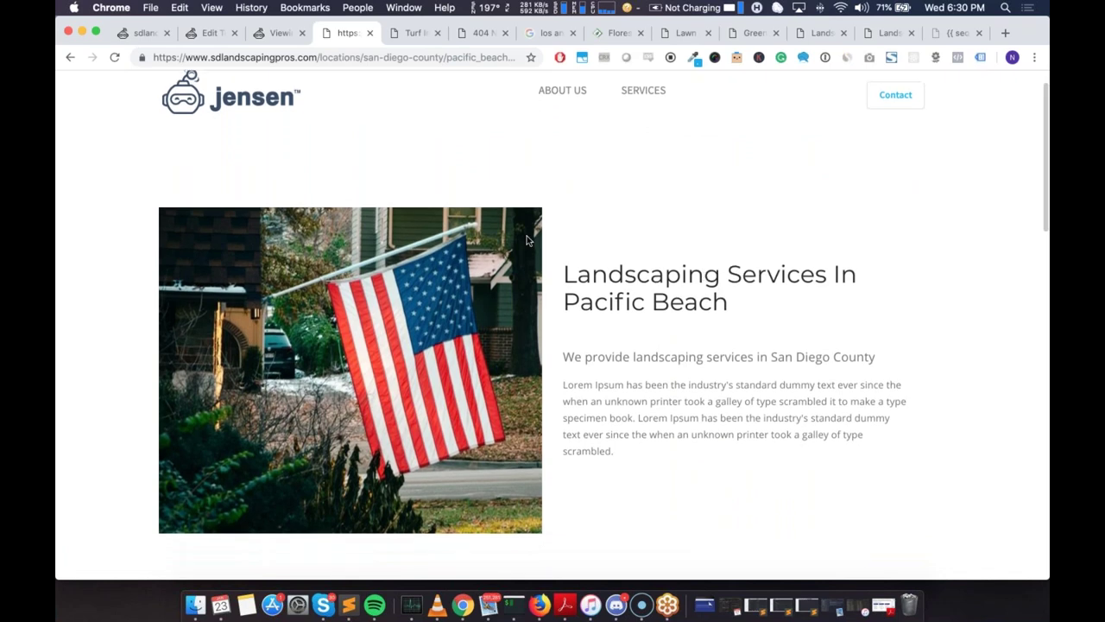
pyautogui.scroll(-1, 529, 240)
pyautogui.moveTo(559, 251); pyautogui.dragTo(797, 274)
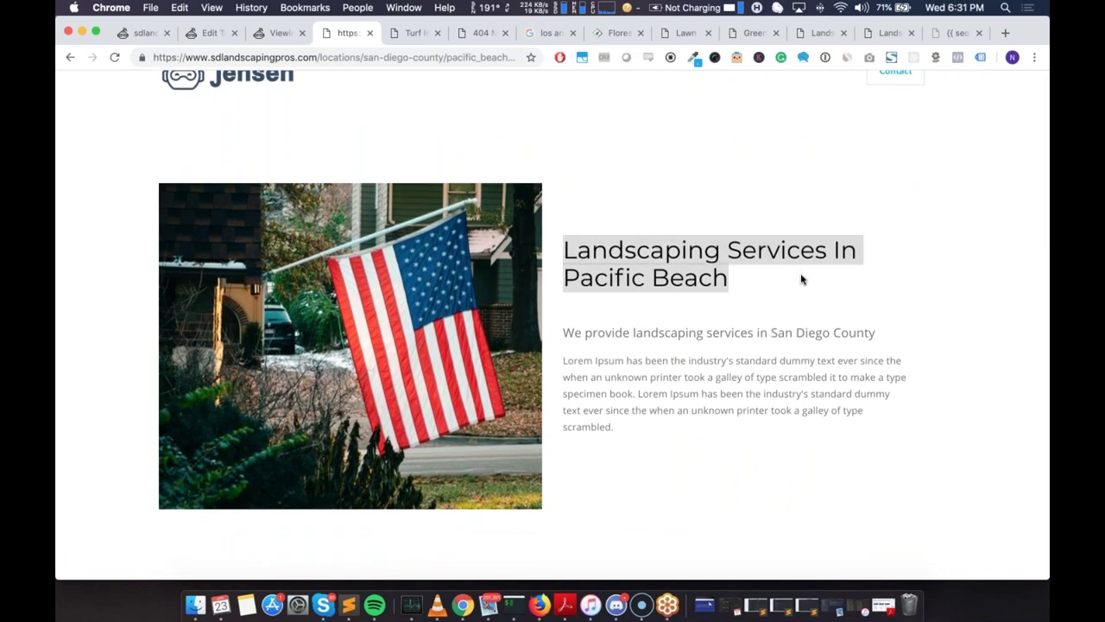
pyautogui.scroll(-5, 801, 279)
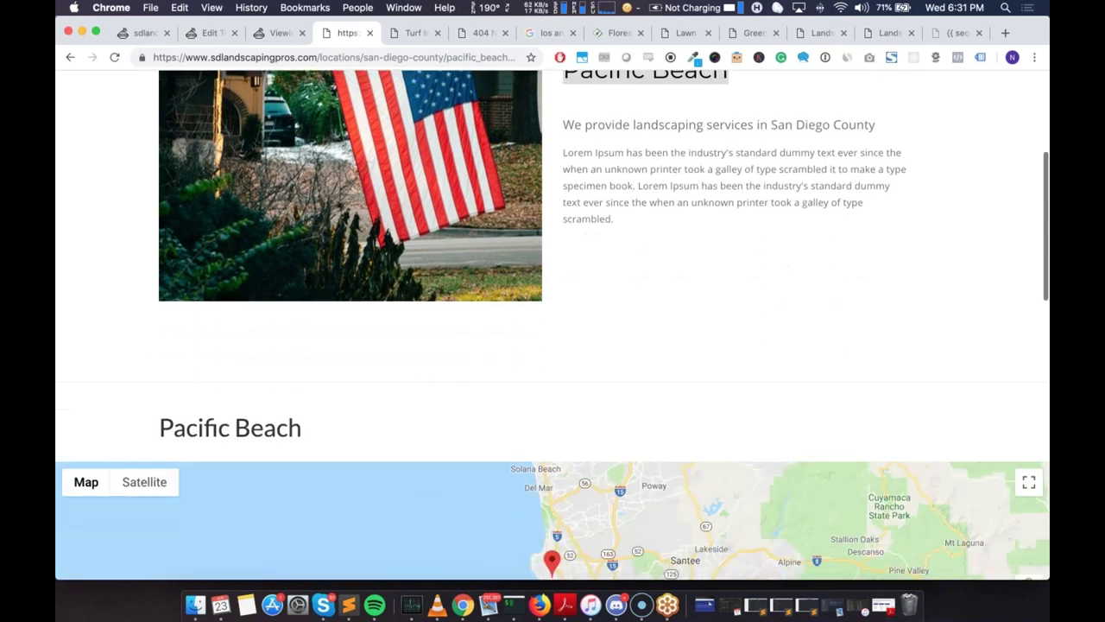
pyautogui.scroll(-10, 432, 181)
pyautogui.scroll(3, 420, 165)
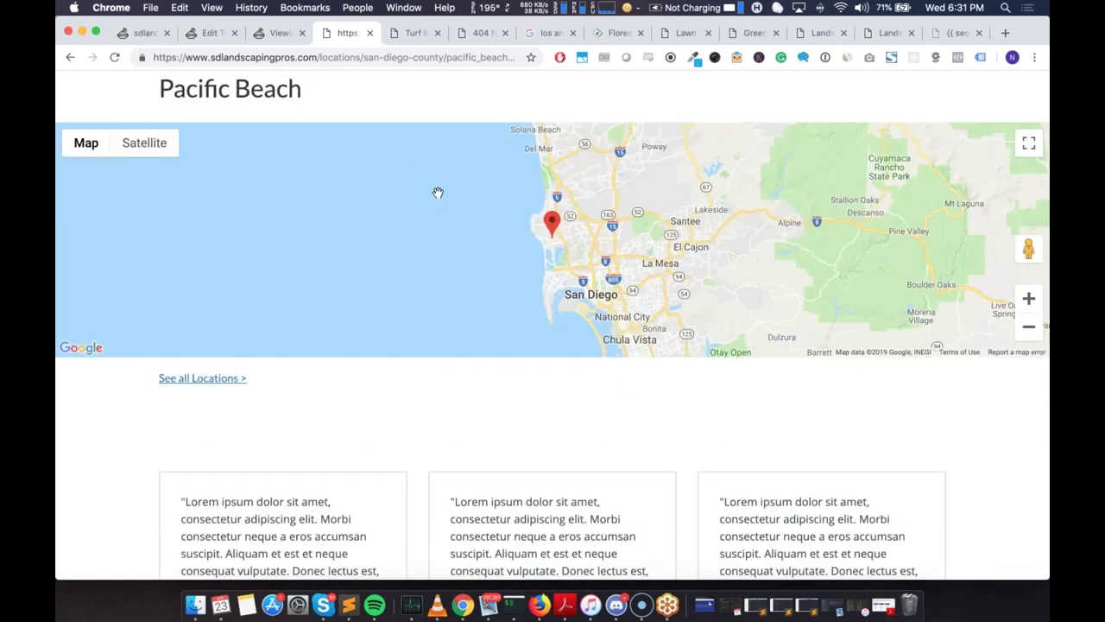
pyautogui.scroll(2, 438, 193)
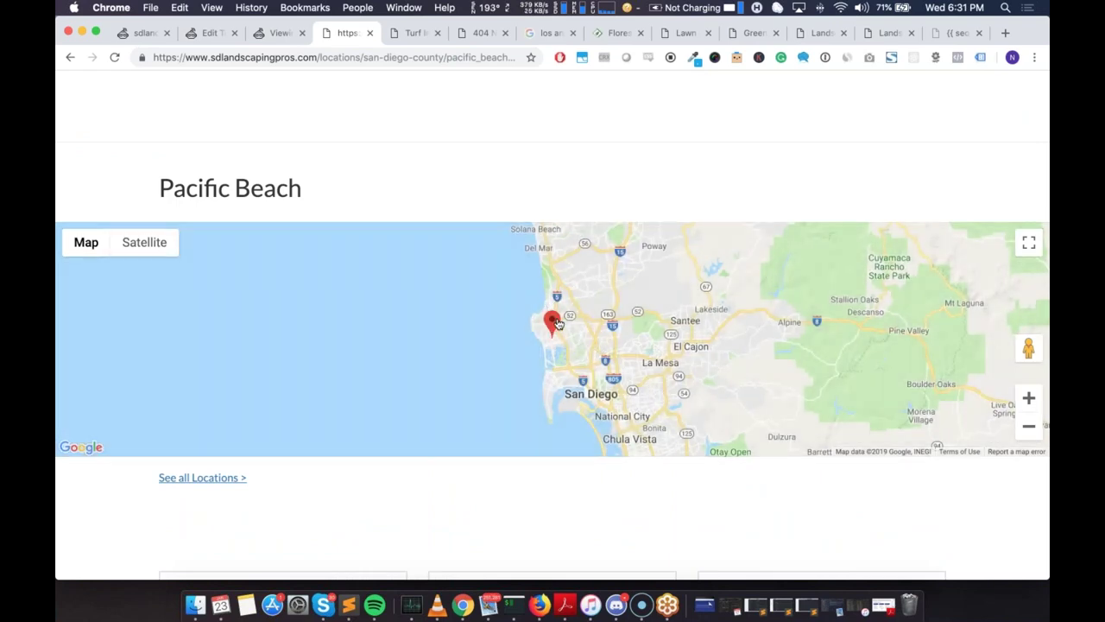
pyautogui.scroll(-5, 518, 362)
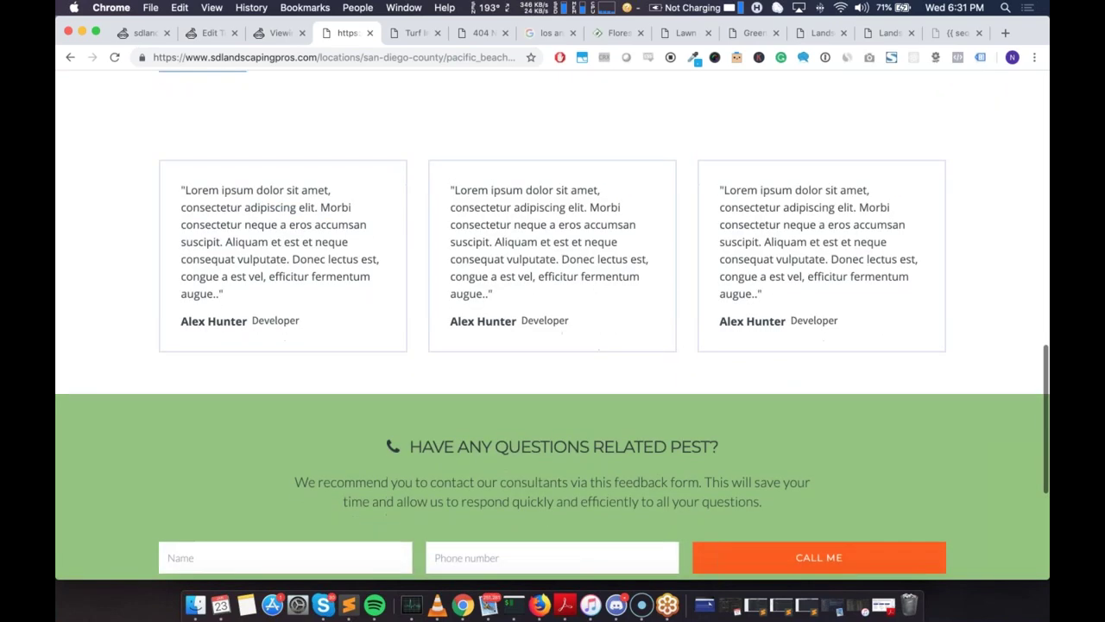
pyautogui.scroll(2, 336, 421)
pyautogui.scroll(-3, 352, 424)
pyautogui.scroll(-2, 350, 421)
pyautogui.scroll(8, 389, 405)
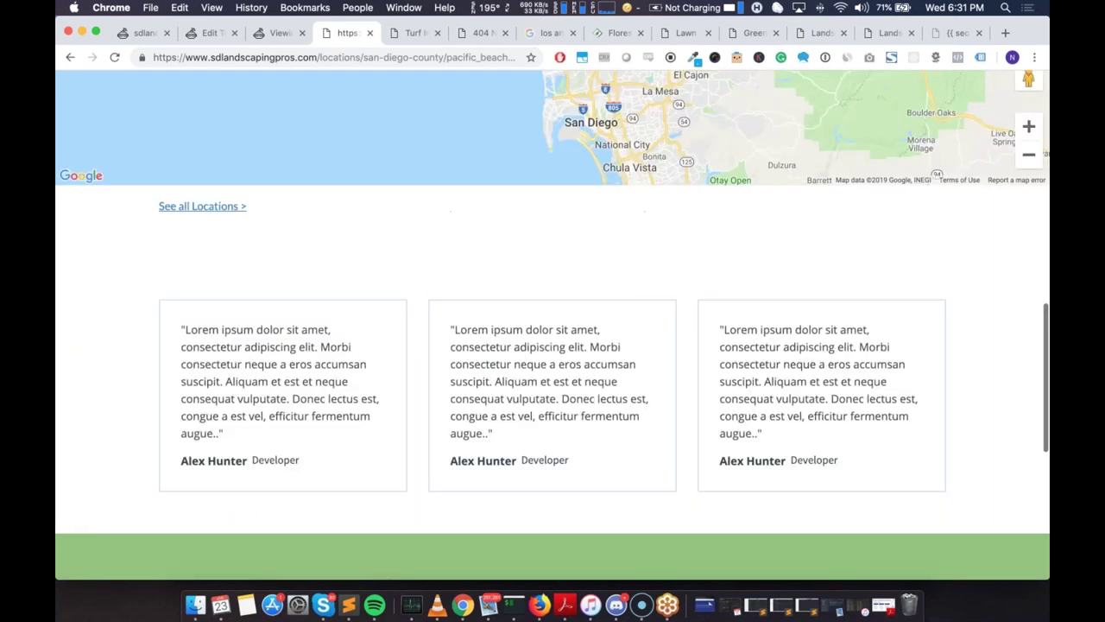
pyautogui.scroll(-2, 422, 390)
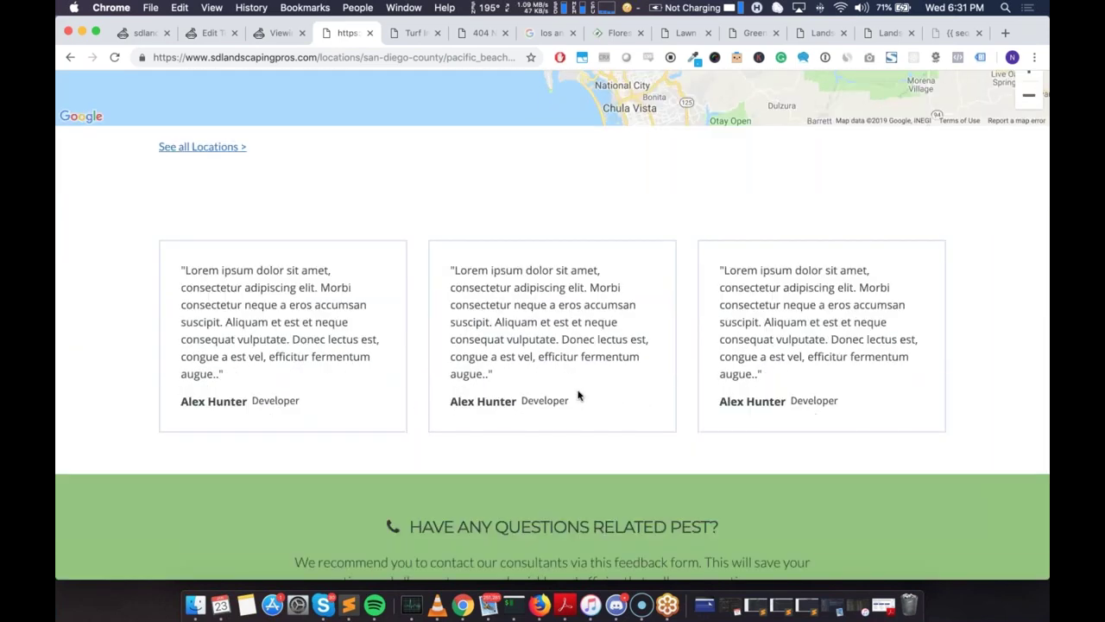
pyautogui.scroll(-4, 521, 392)
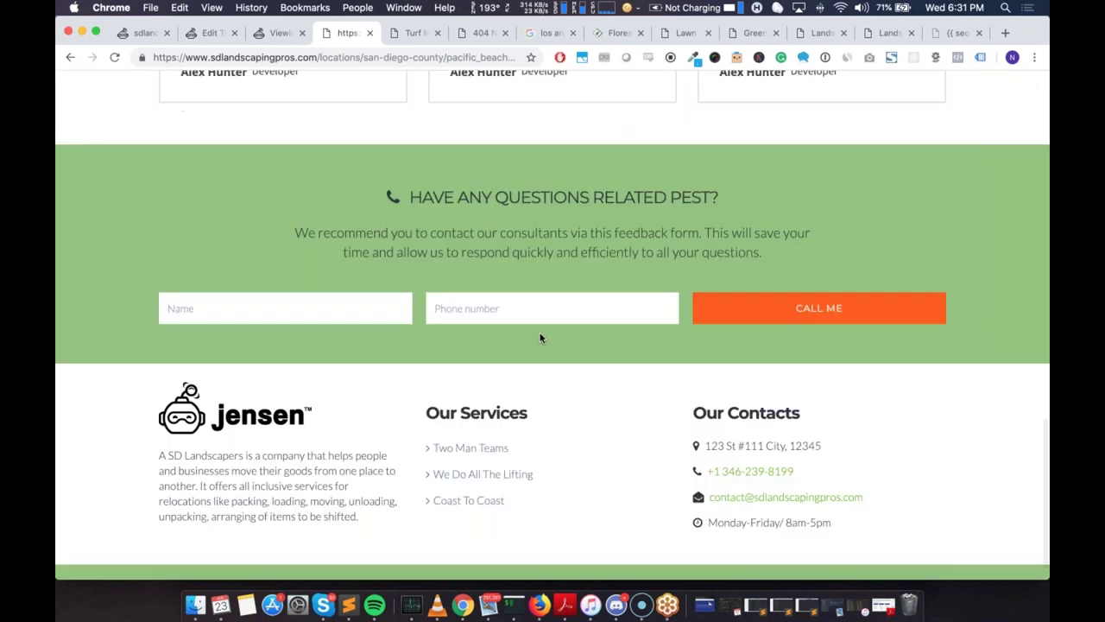
pyautogui.scroll(7, 541, 337)
pyautogui.scroll(10, 541, 336)
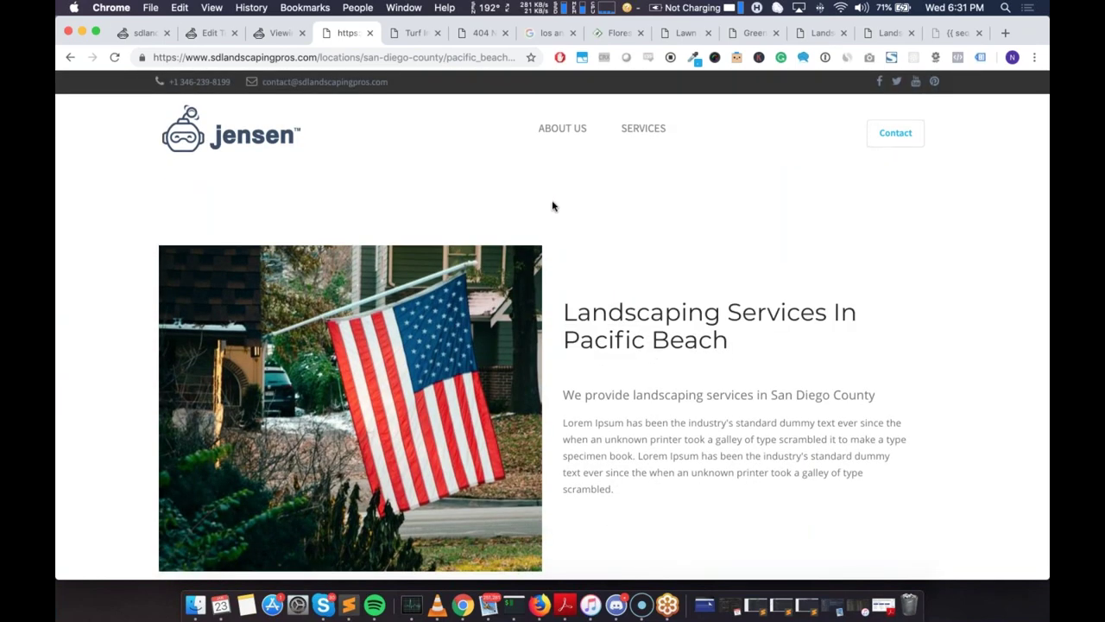
# Open the La Jolla page from the city index and check its la_jolla address path.
pyautogui.click(70, 57)
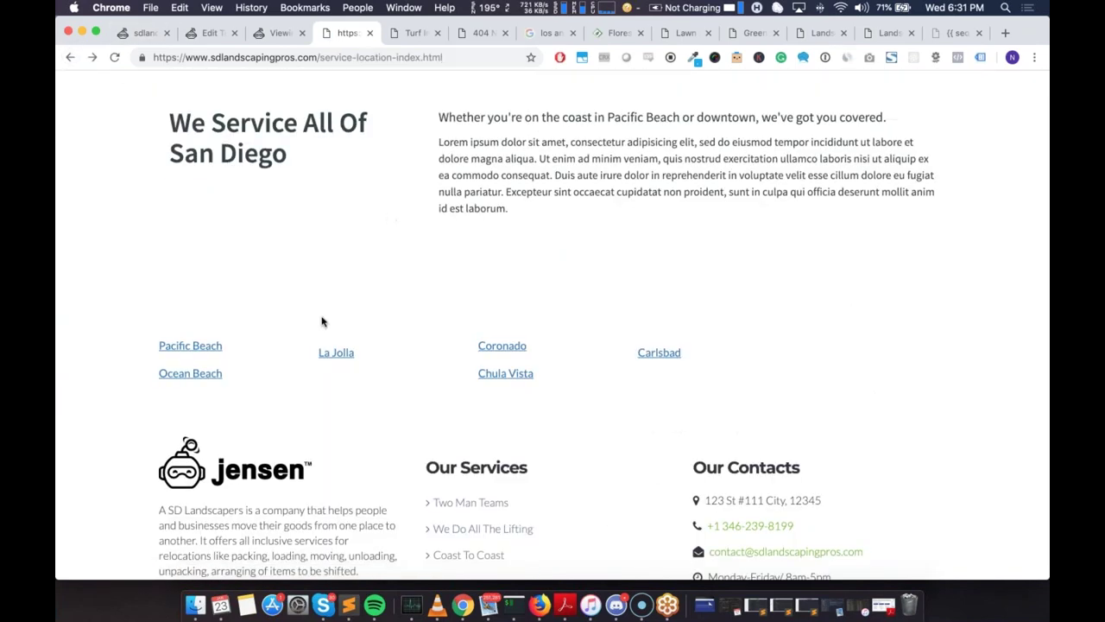
pyautogui.click(332, 357)
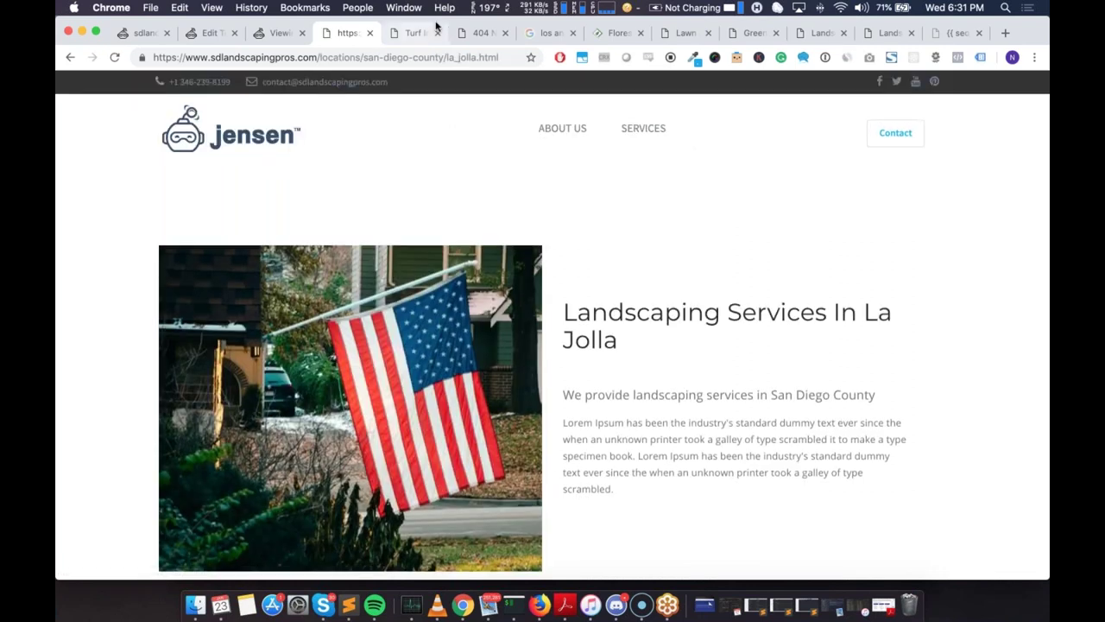
pyautogui.moveTo(319, 53); pyautogui.dragTo(498, 59)
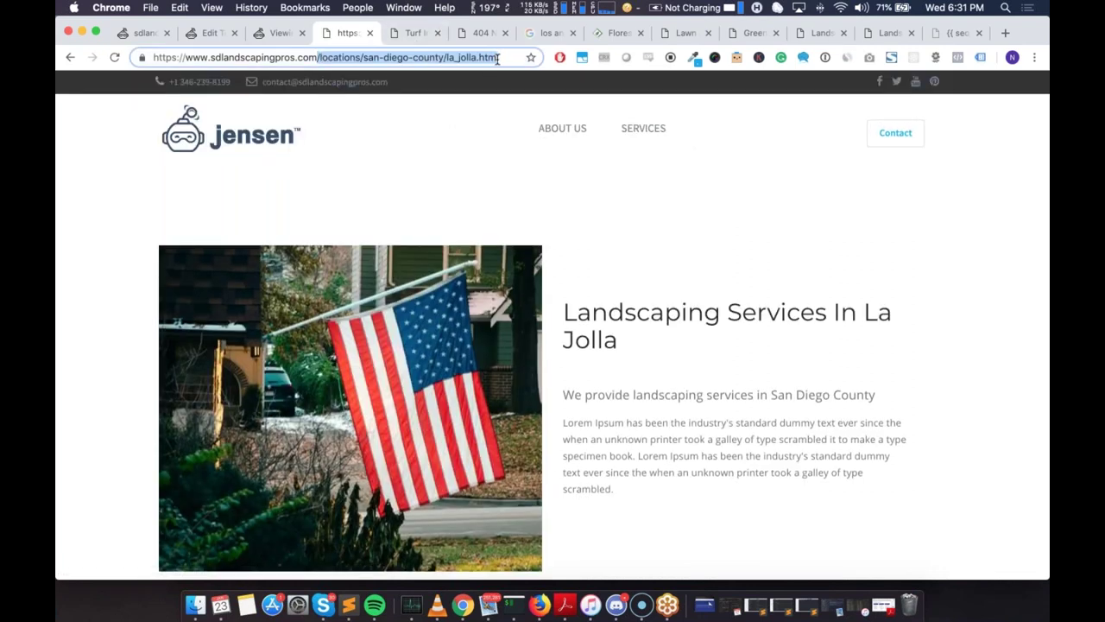
pyautogui.click(642, 277)
pyautogui.scroll(-1, 637, 315)
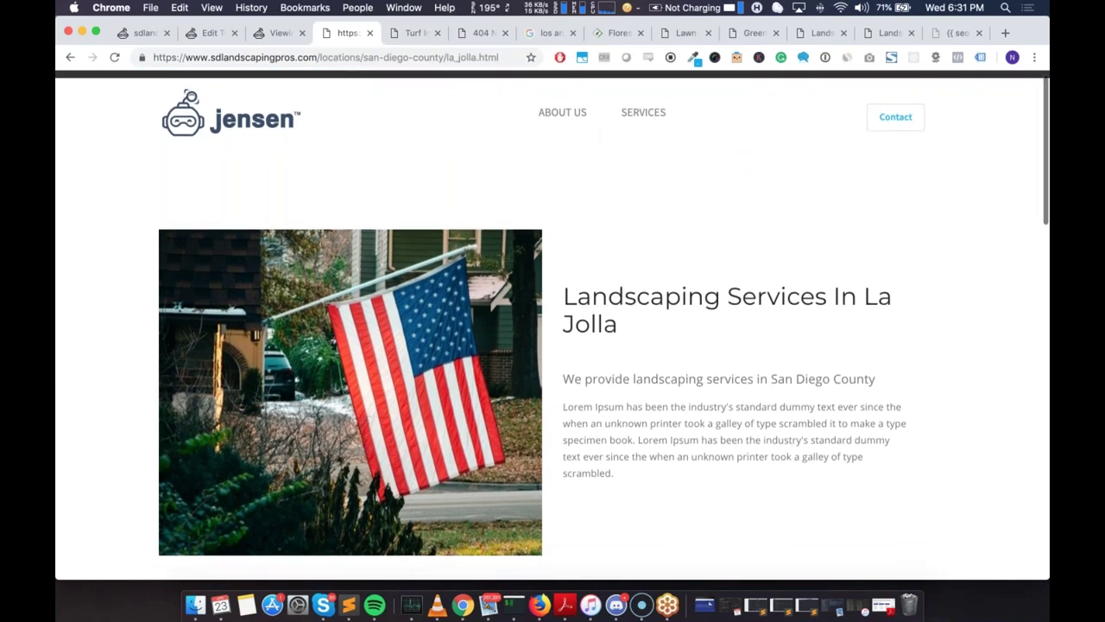
pyautogui.scroll(1, 553, 322)
pyautogui.click(457, 57)
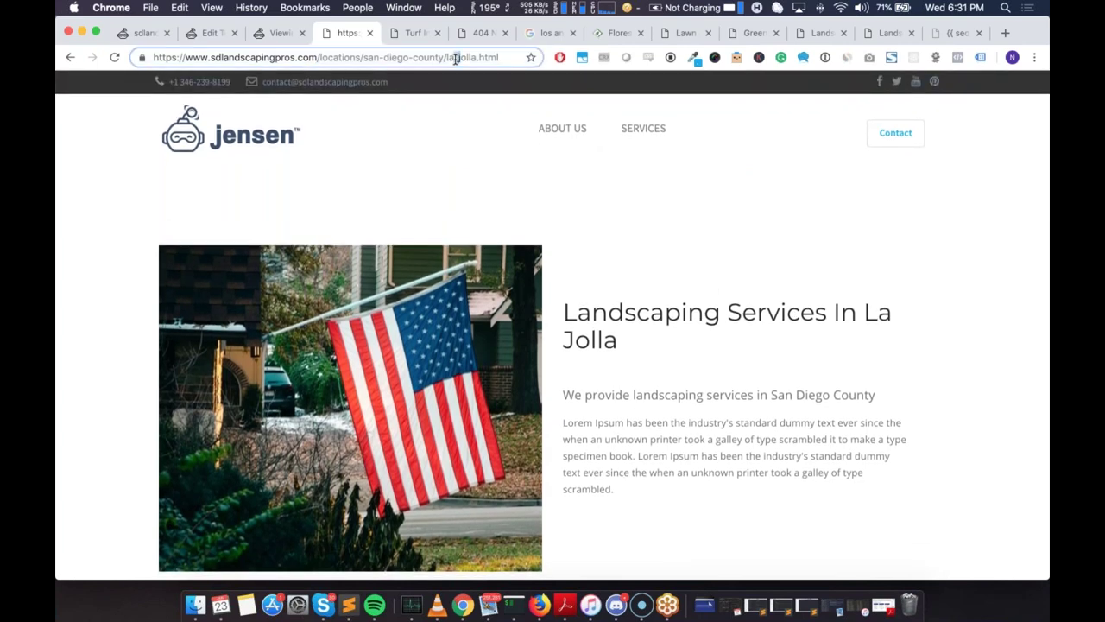
pyautogui.click(458, 57)
pyautogui.click(696, 430)
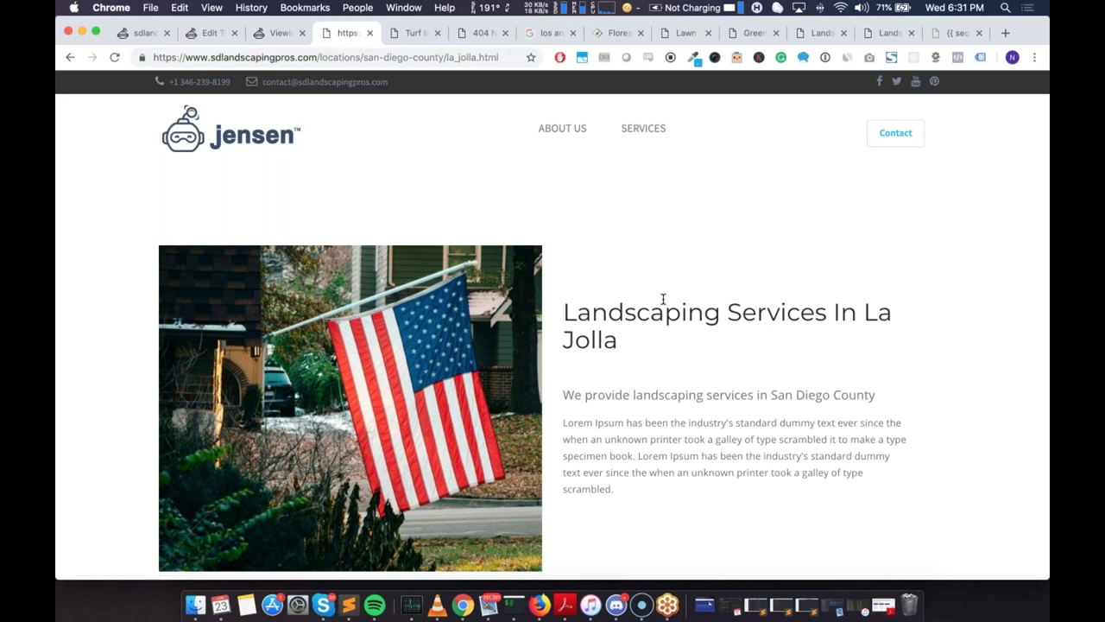
# Check the 'Landscaping Services In La Jolla' heading by selecting the city name.
pyautogui.scroll(-5, 636, 245)
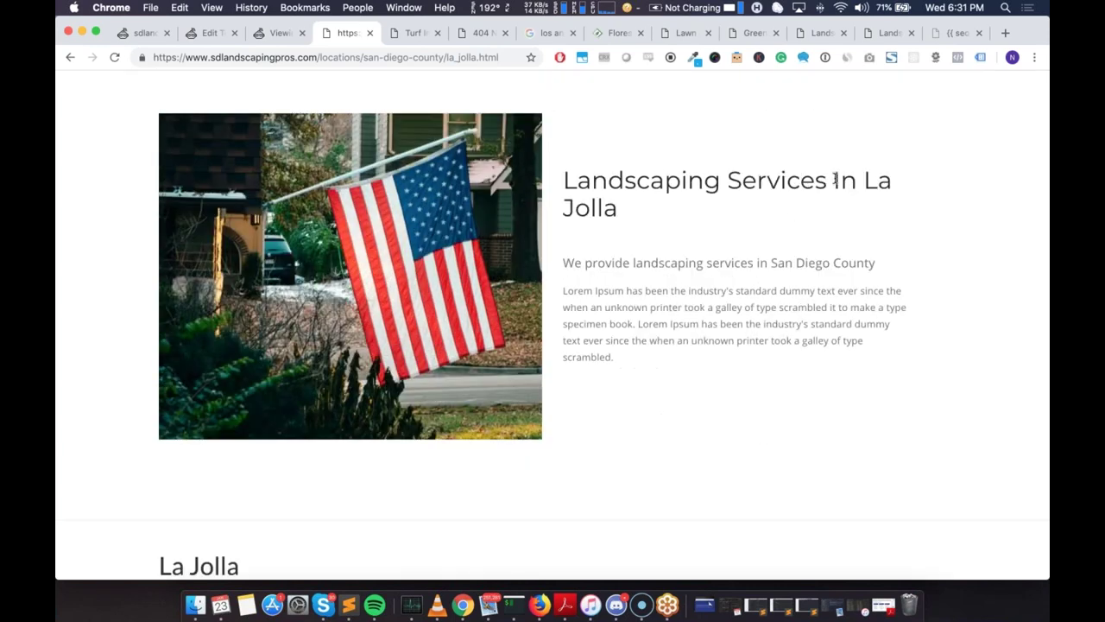
pyautogui.moveTo(865, 183); pyautogui.dragTo(889, 204)
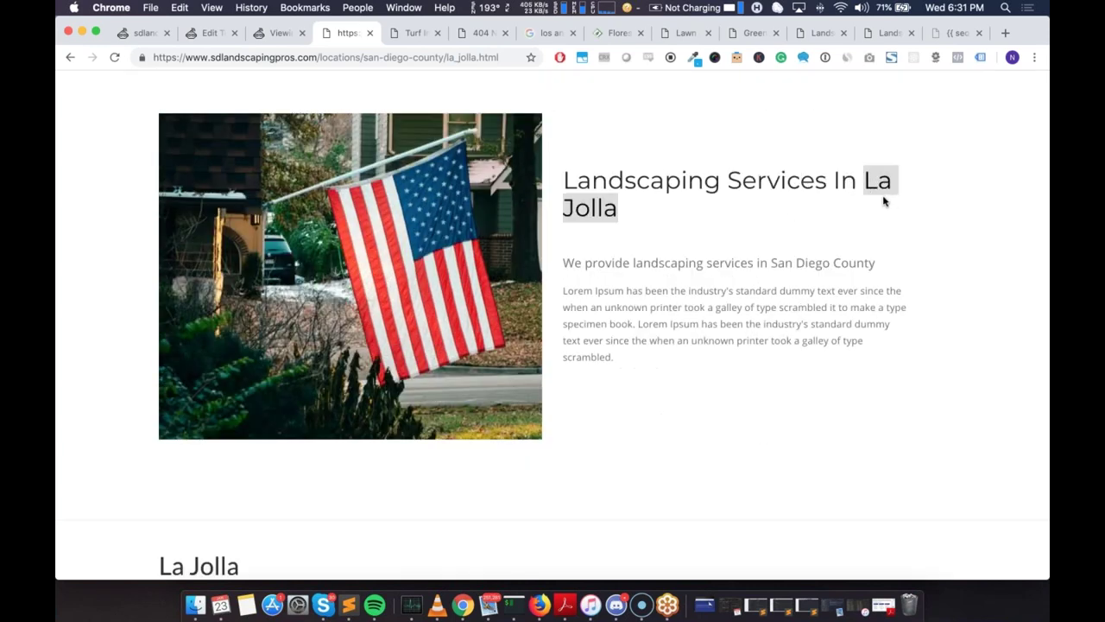
pyautogui.doubleClick(884, 190)
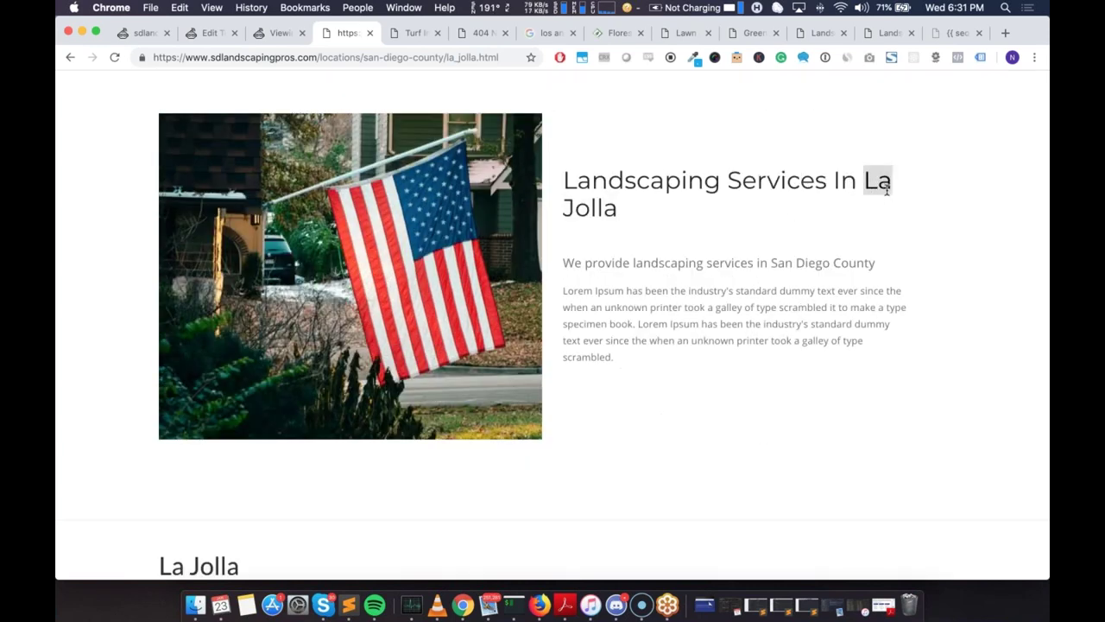
pyautogui.scroll(-5, 730, 223)
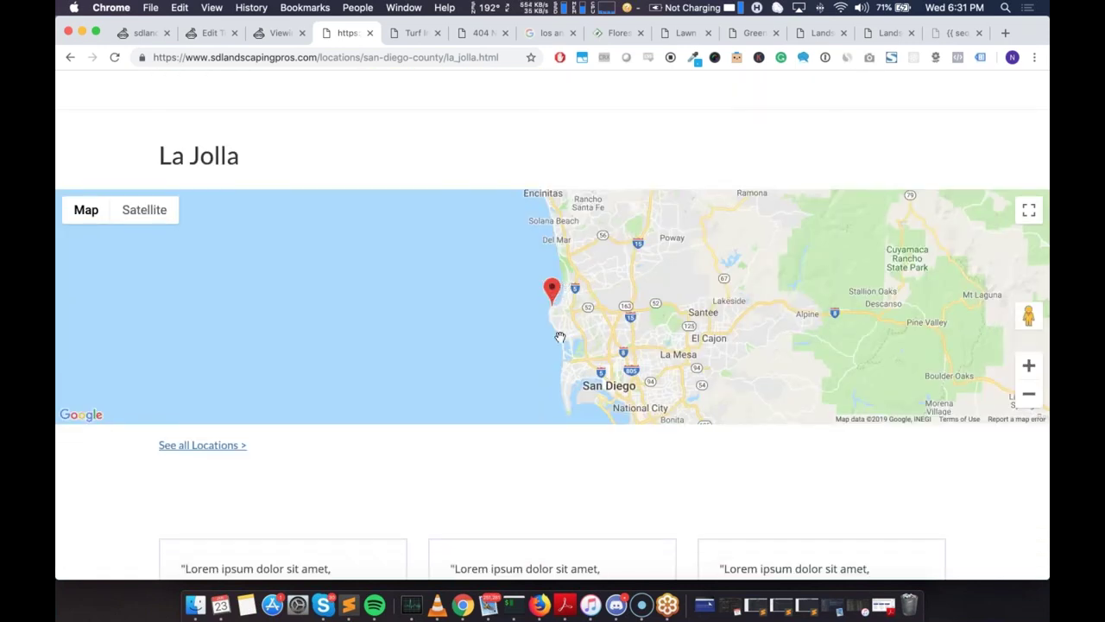
pyautogui.scroll(-8, 511, 410)
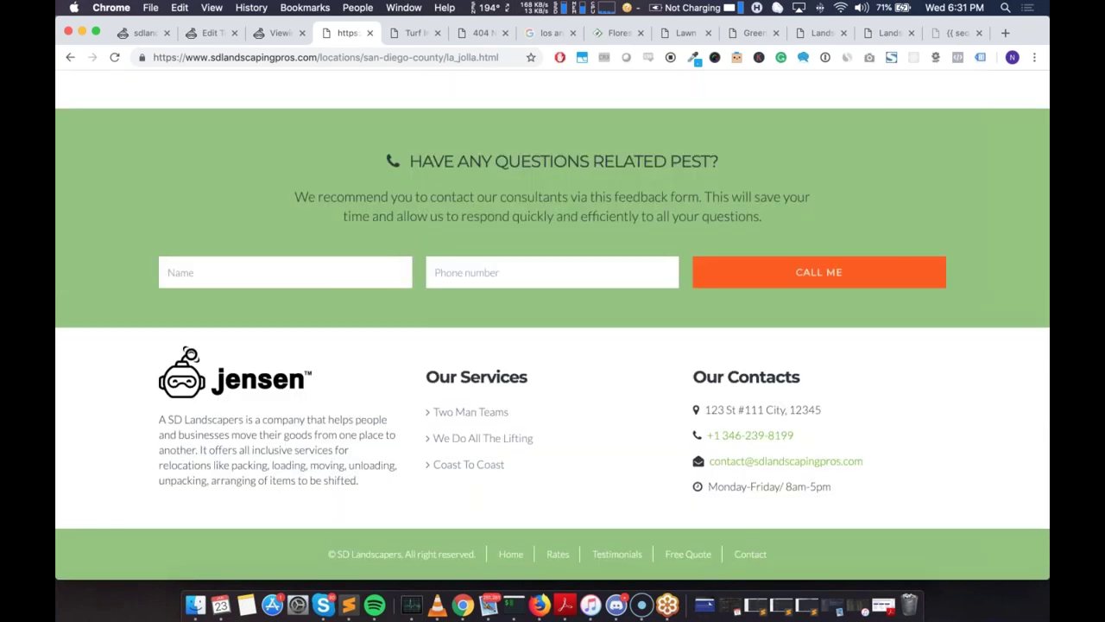
pyautogui.scroll(15, 216, 95)
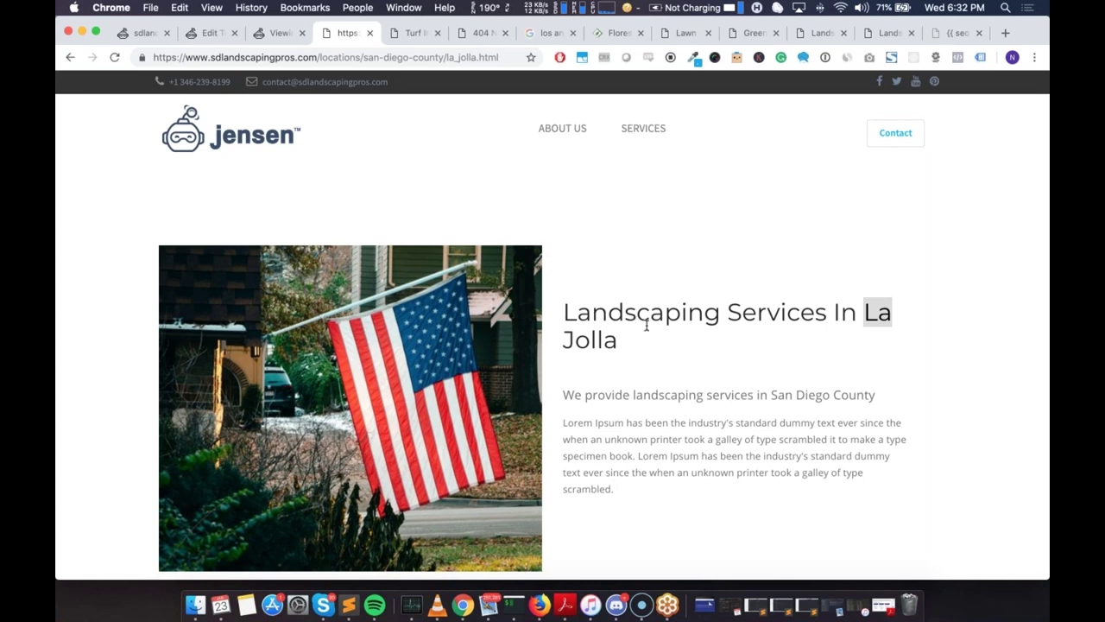
pyautogui.click(629, 340)
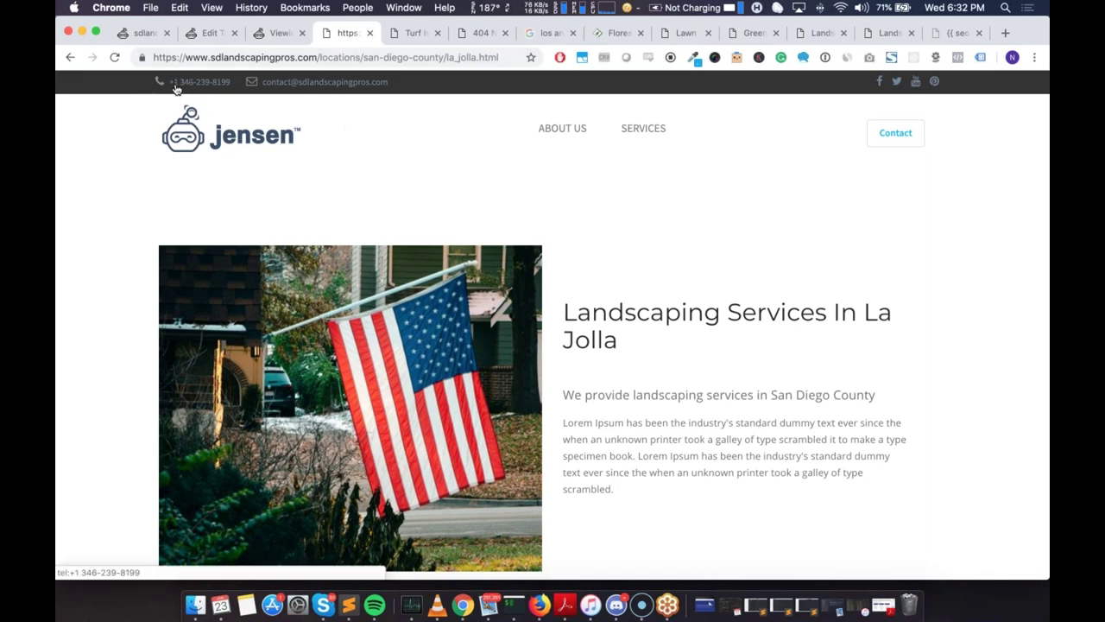
# Scroll through the La Jolla page to inspect the flag photo, map and footer.
pyautogui.scroll(-5, 271, 226)
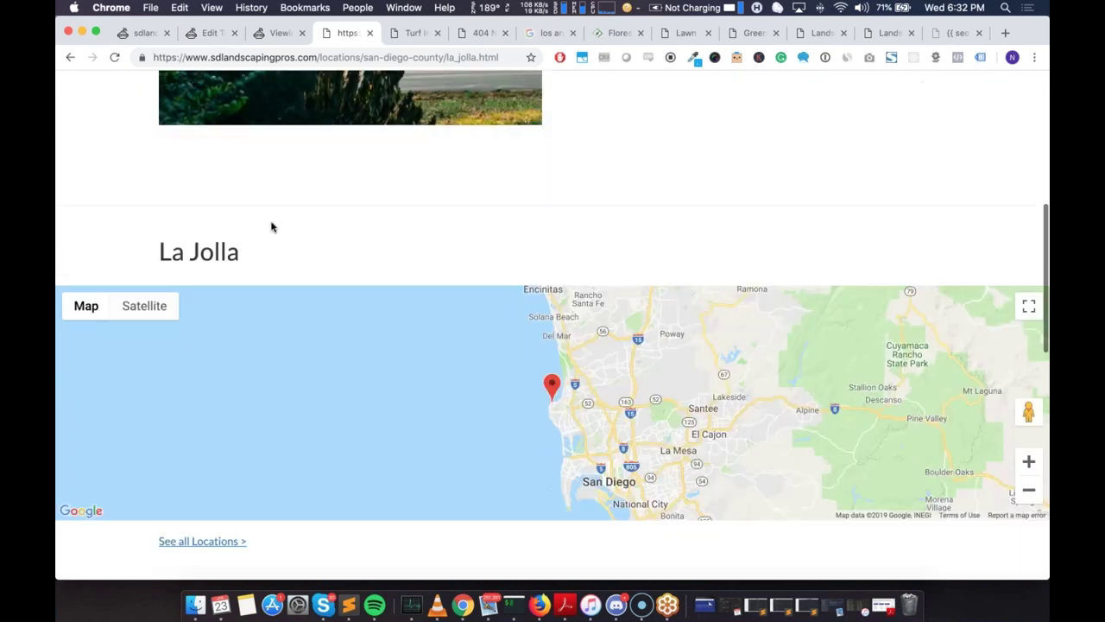
pyautogui.scroll(2, 281, 228)
pyautogui.scroll(4, 280, 228)
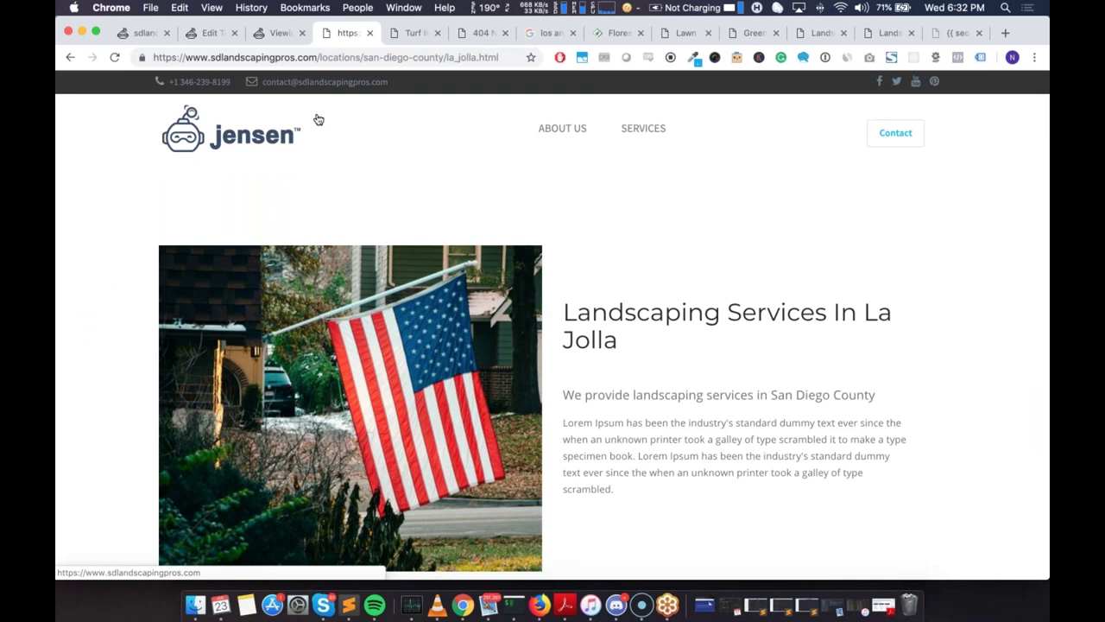
pyautogui.scroll(-3, 565, 221)
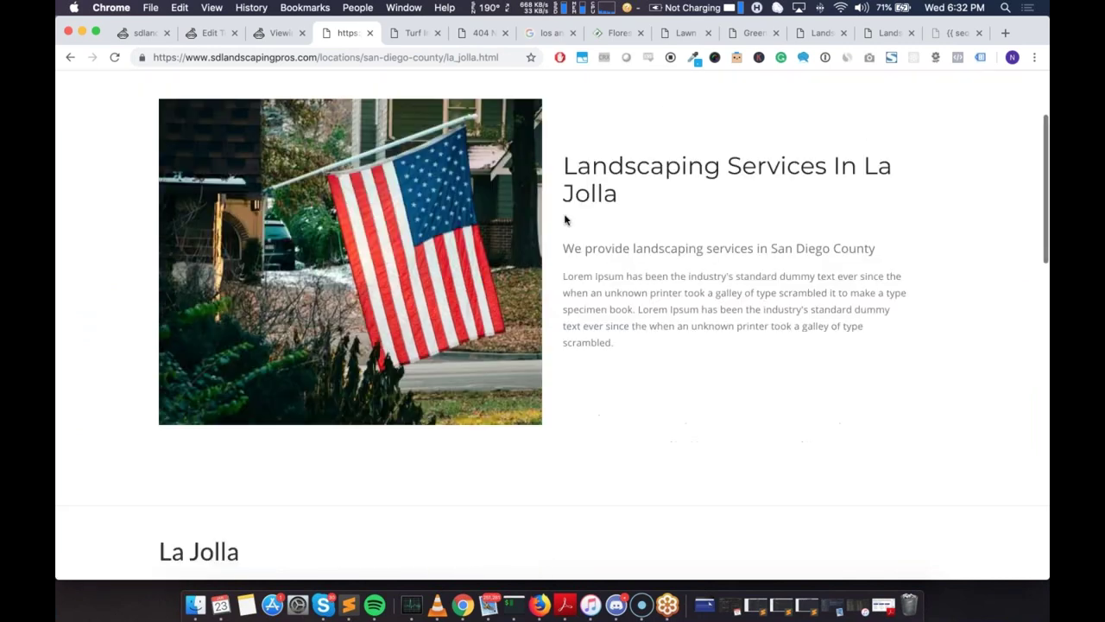
pyautogui.scroll(2, 673, 275)
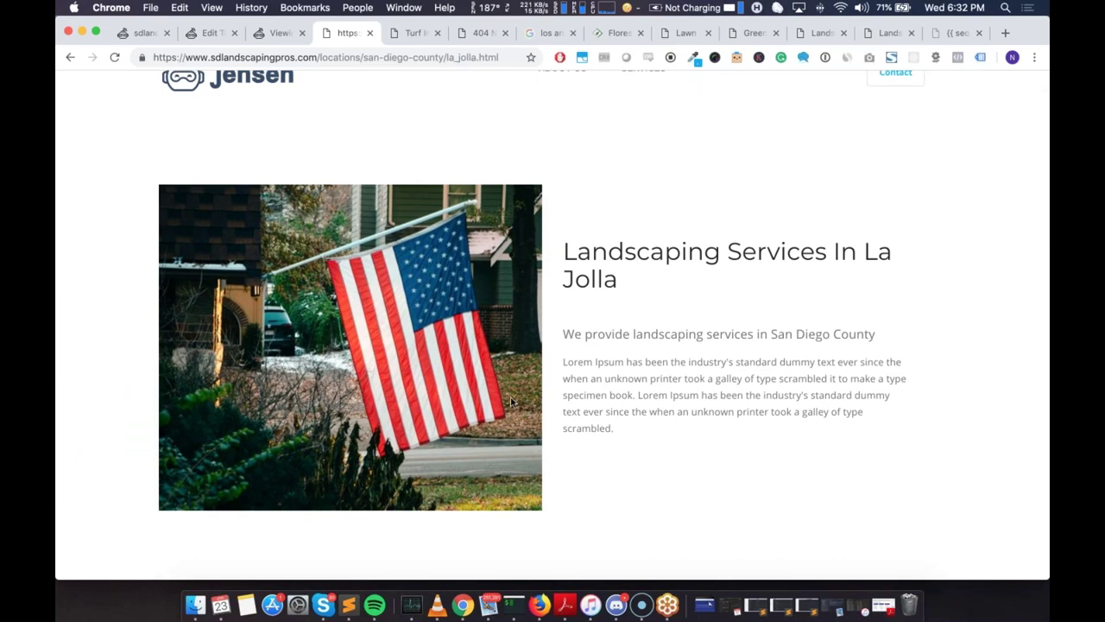
pyautogui.scroll(-4, 682, 438)
pyautogui.scroll(-3, 681, 439)
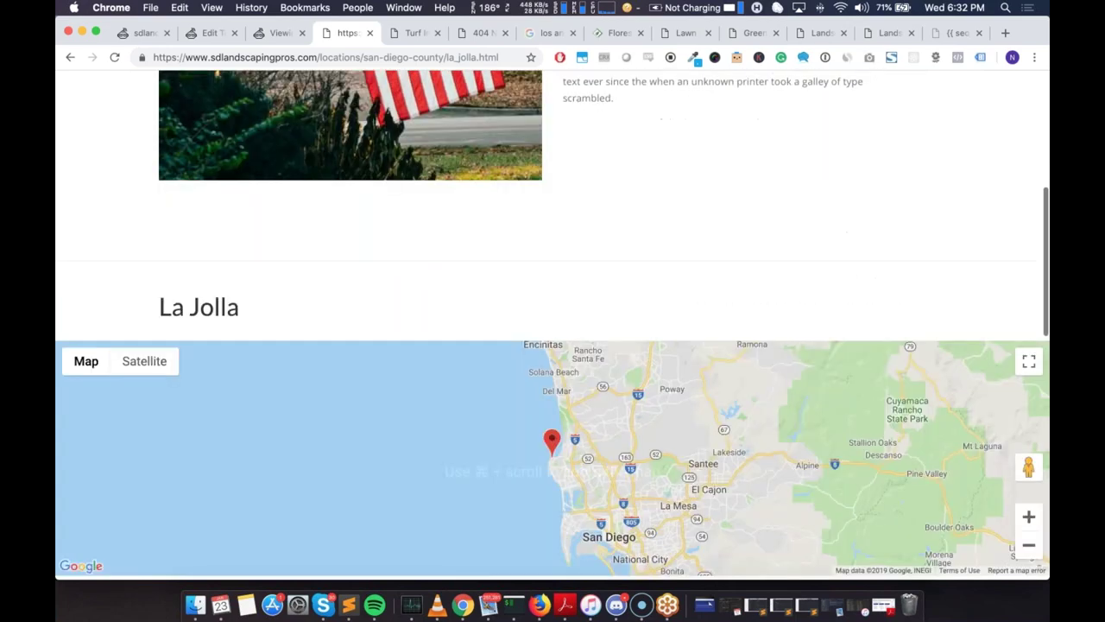
pyautogui.scroll(4, 681, 439)
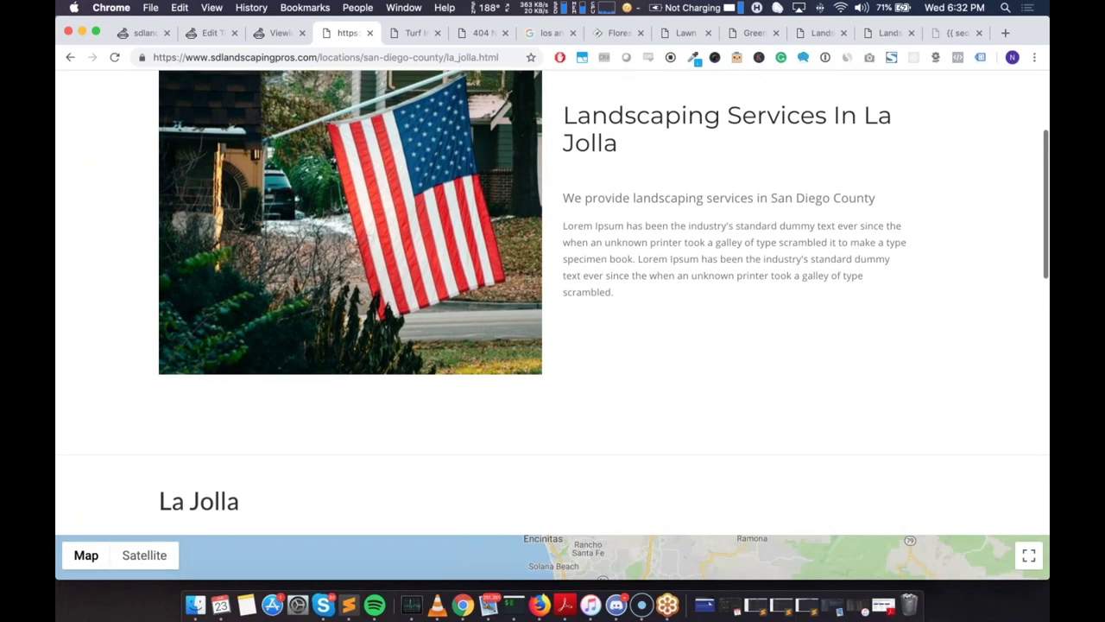
pyautogui.scroll(2, 552, 325)
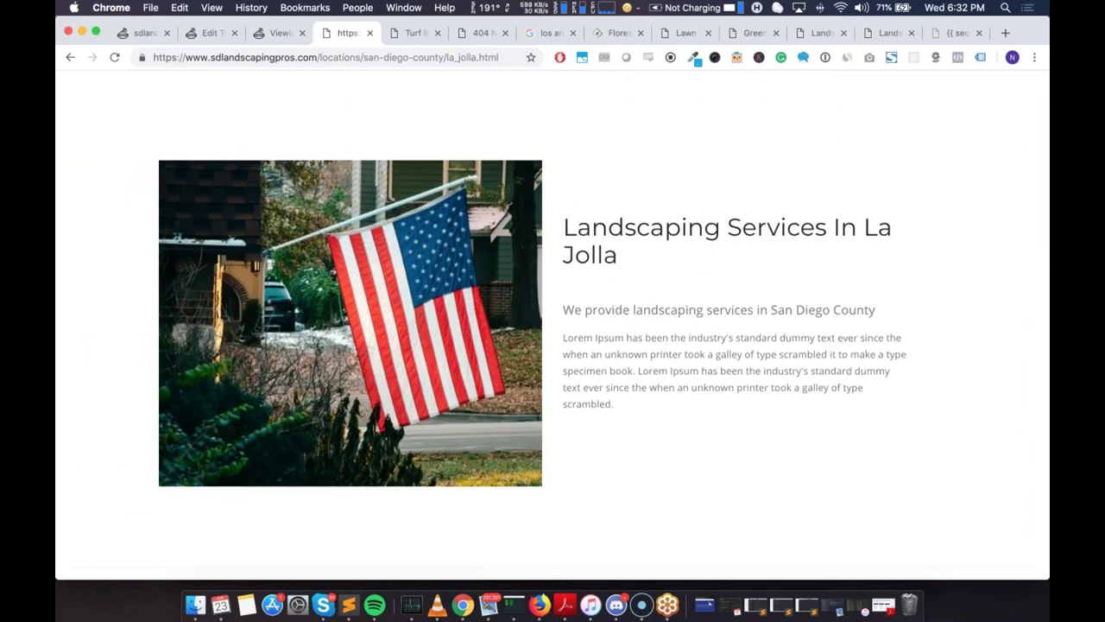
pyautogui.scroll(2, 552, 324)
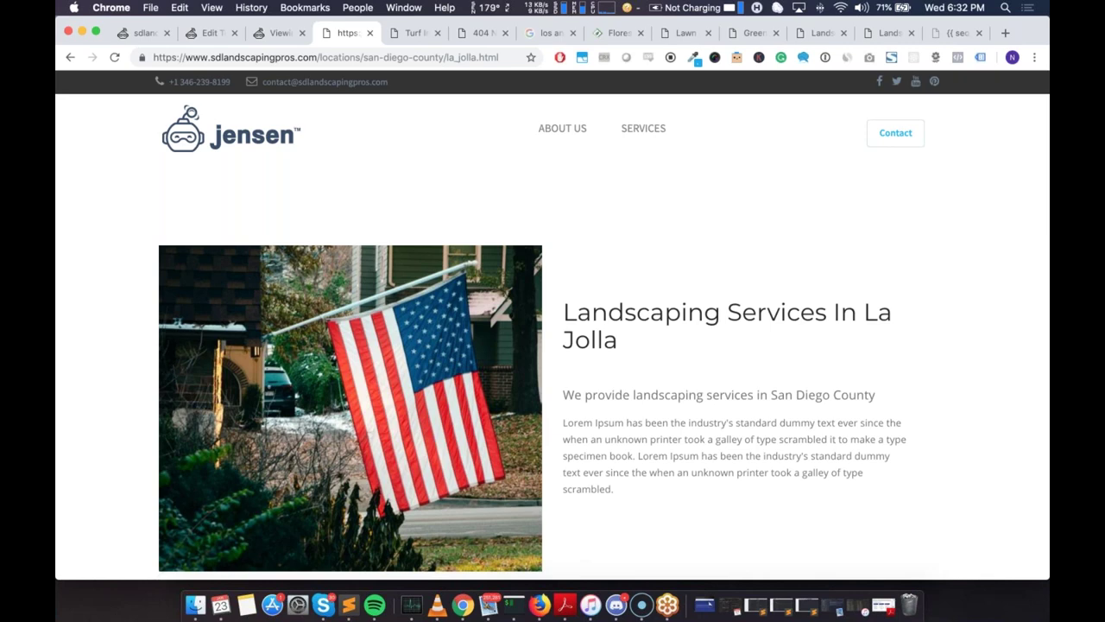
# Switch to Edit Template for the index page and collapse the Pages panel to widen the canvas.
pyautogui.scroll(-20, 552, 325)
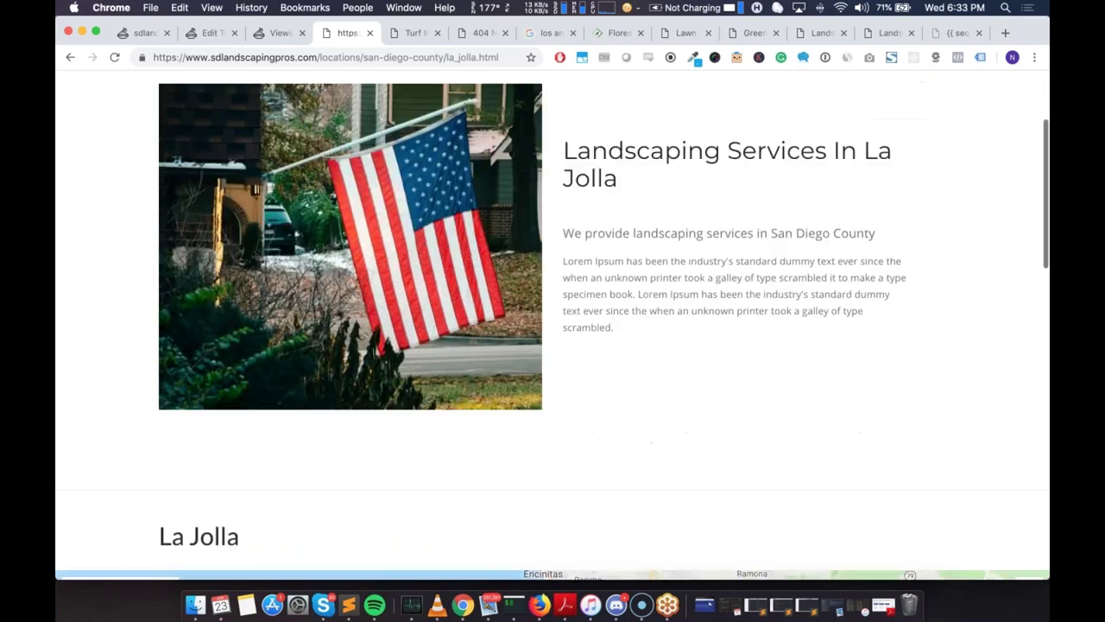
pyautogui.scroll(20, 552, 325)
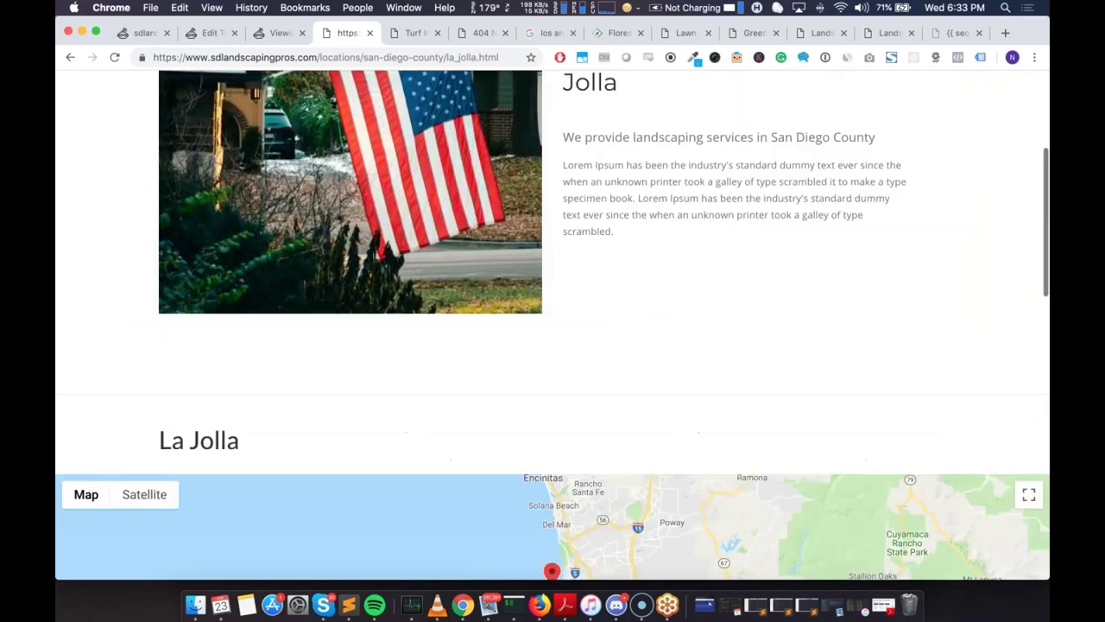
pyautogui.scroll(-5, 552, 325)
pyautogui.scroll(-3, 535, 350)
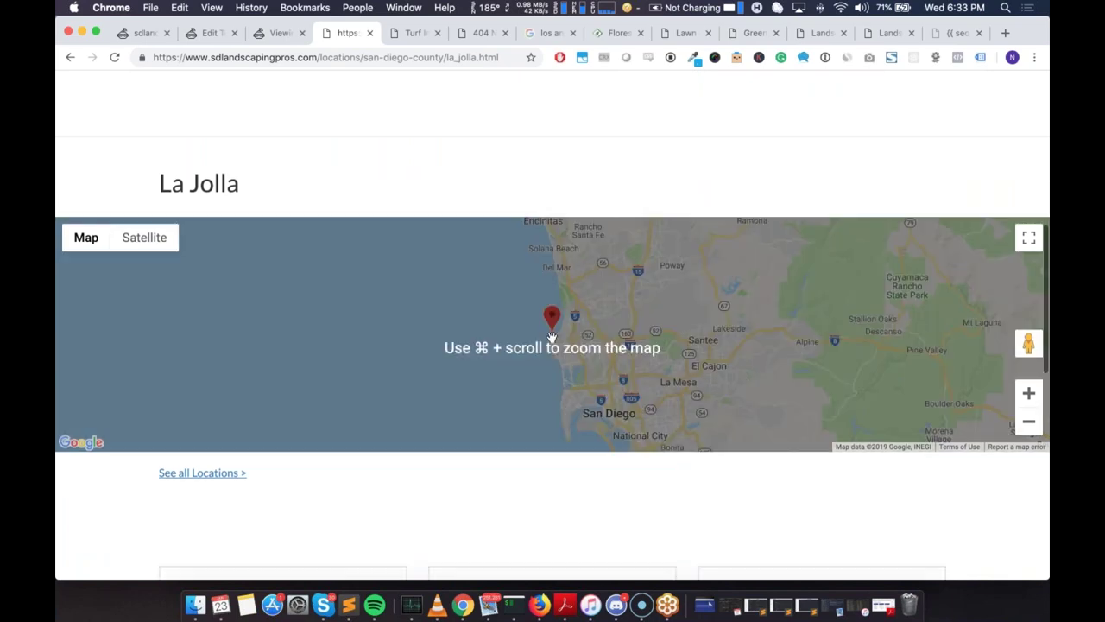
pyautogui.scroll(6, 593, 191)
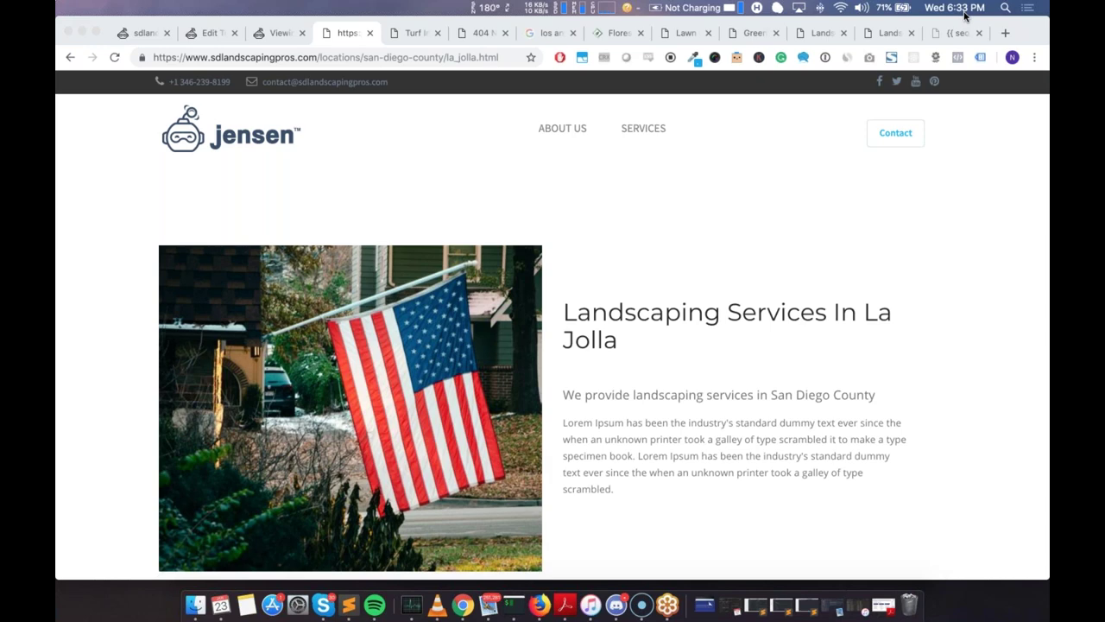
pyautogui.click(268, 153)
pyautogui.scroll(-3, 269, 151)
pyautogui.scroll(3, 269, 153)
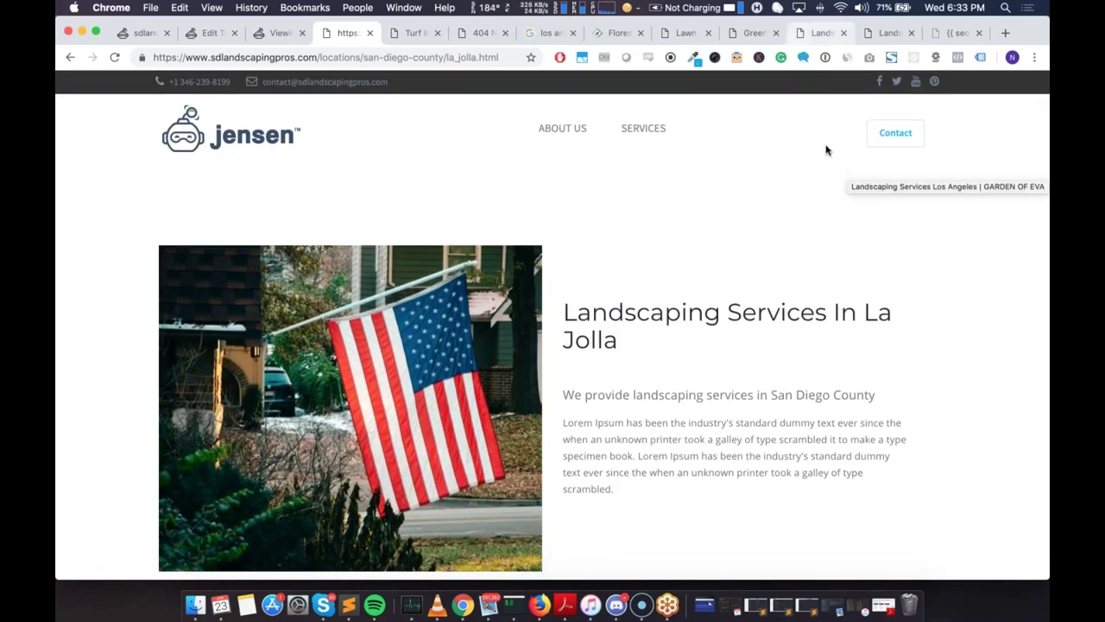
pyautogui.click(213, 33)
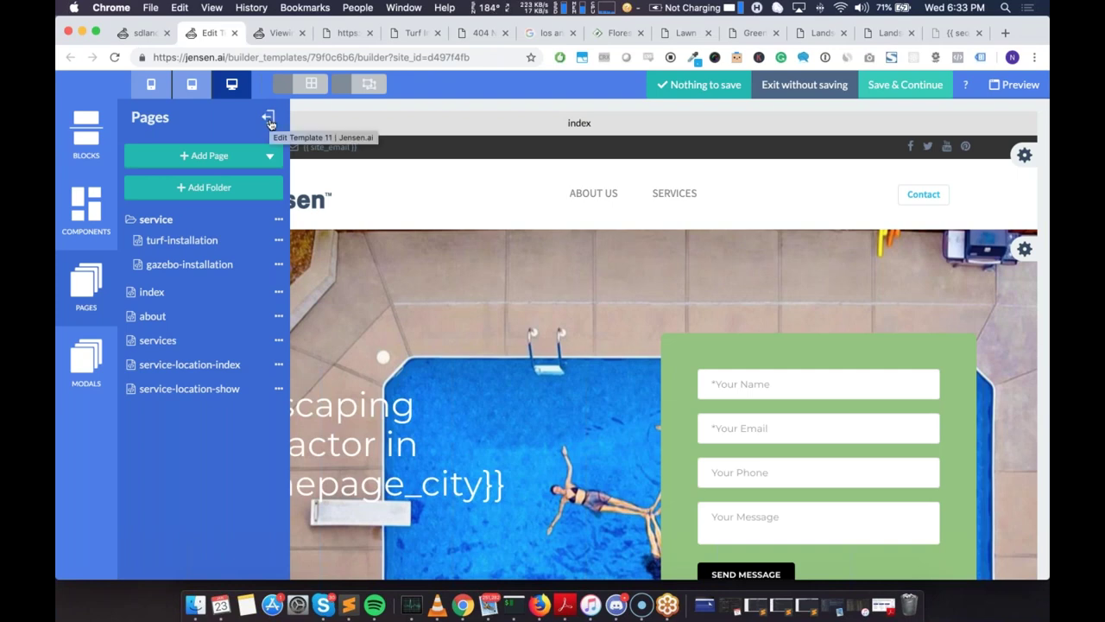
pyautogui.click(269, 121)
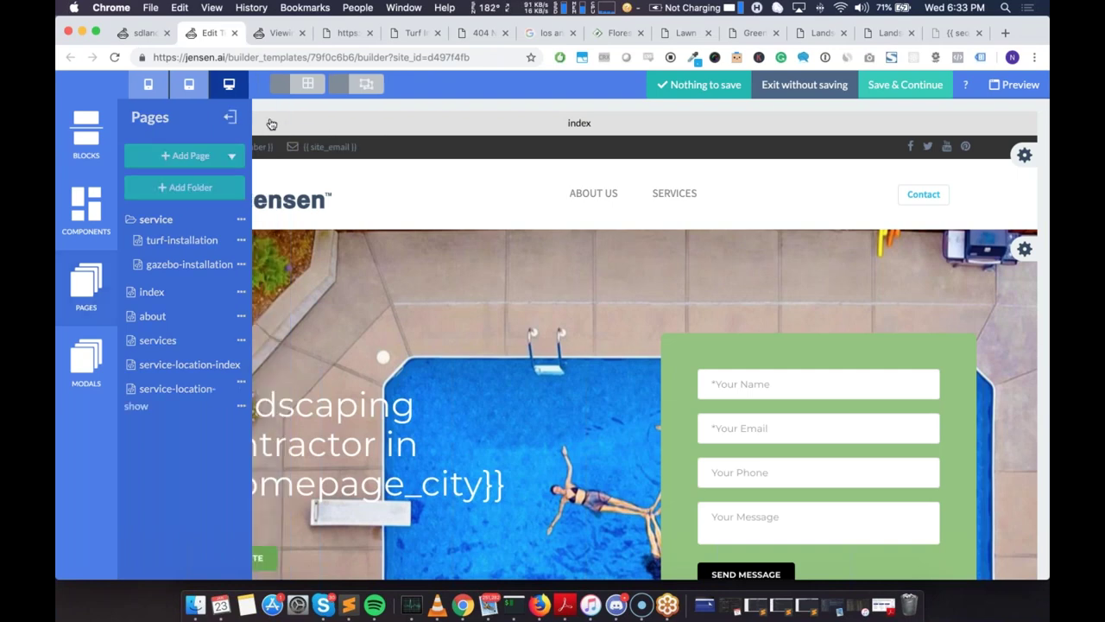
# Scroll through the index template and bring up the list of site pages.
pyautogui.scroll(-3, 216, 242)
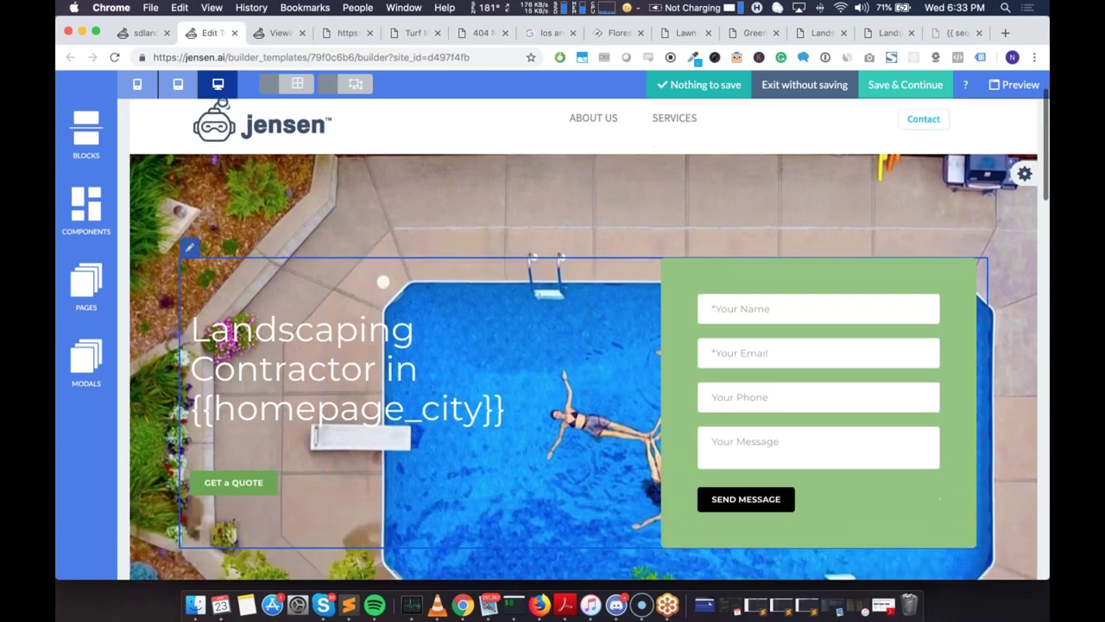
pyautogui.scroll(3, 790, 425)
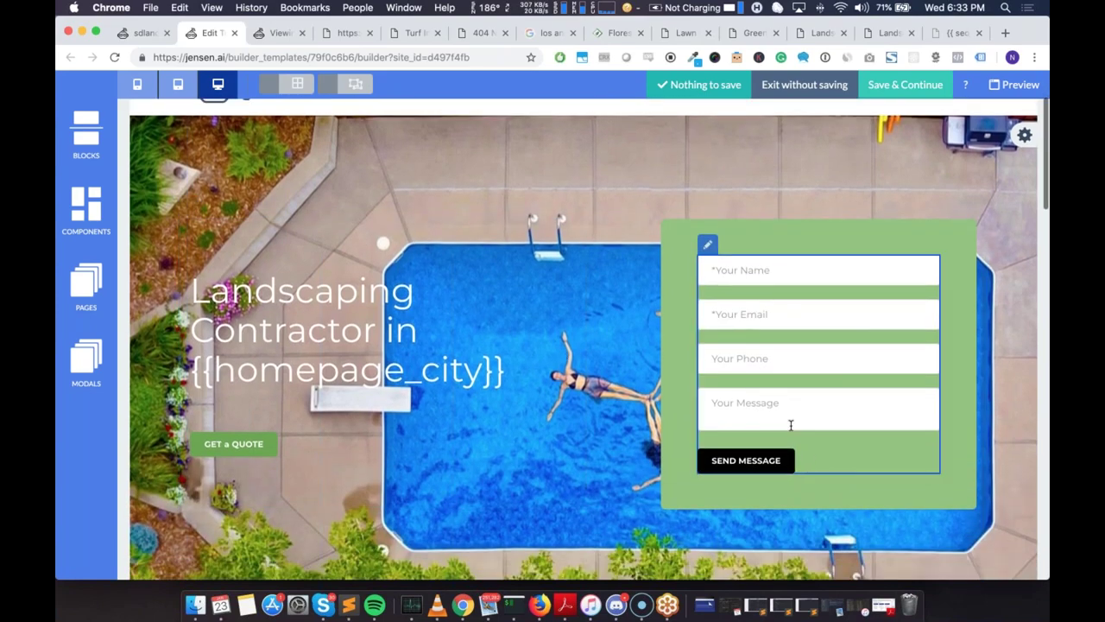
pyautogui.scroll(-3, 708, 346)
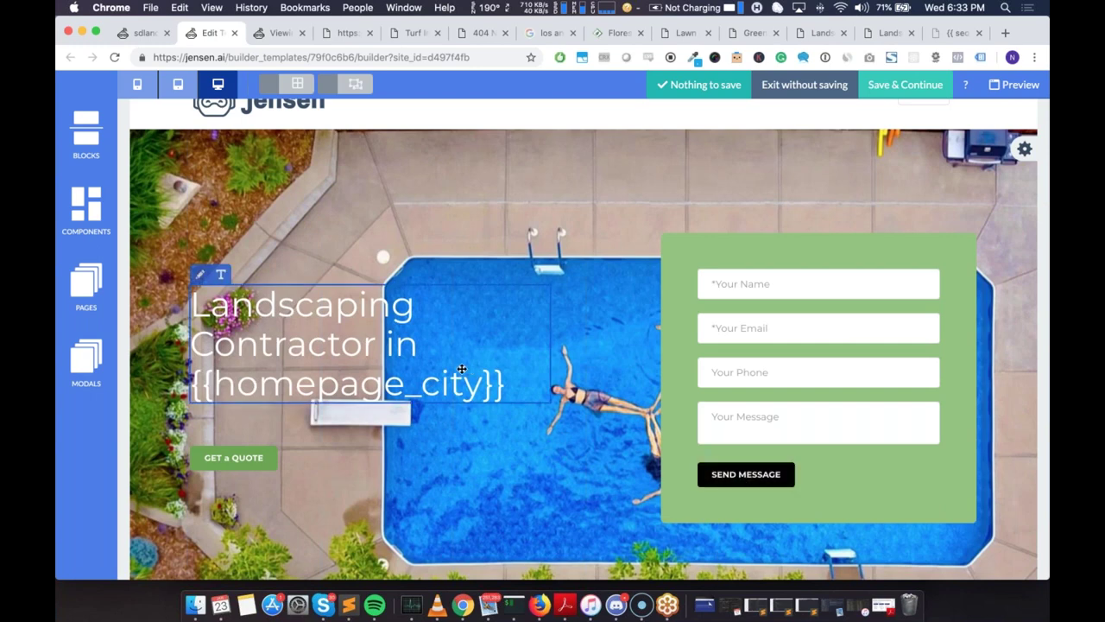
pyautogui.scroll(3, 589, 369)
pyautogui.scroll(2, 589, 369)
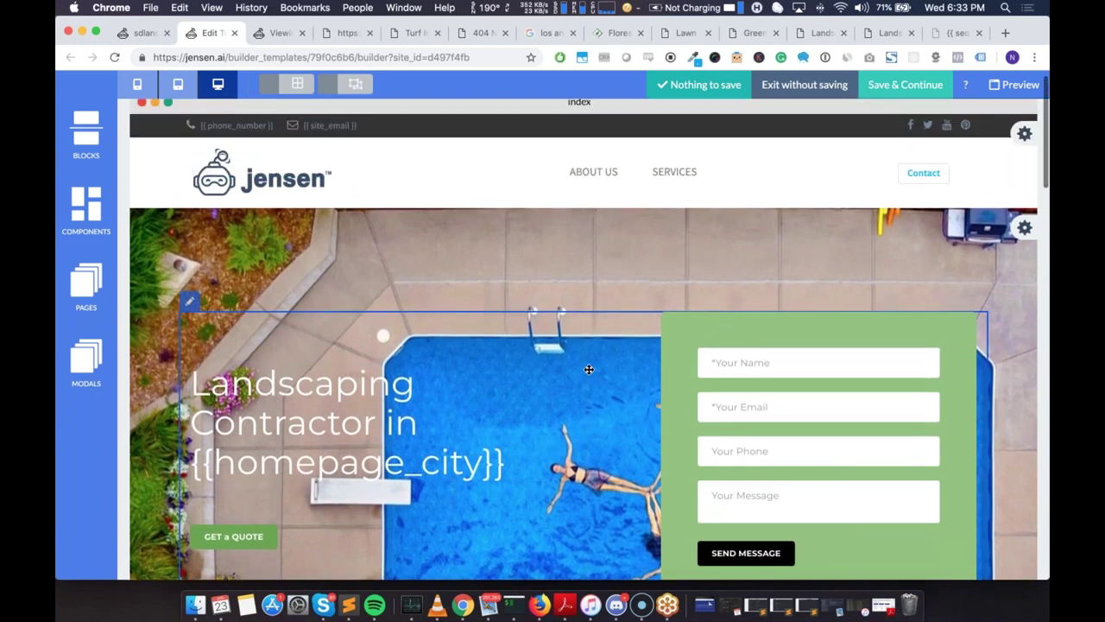
pyautogui.scroll(-4, 755, 368)
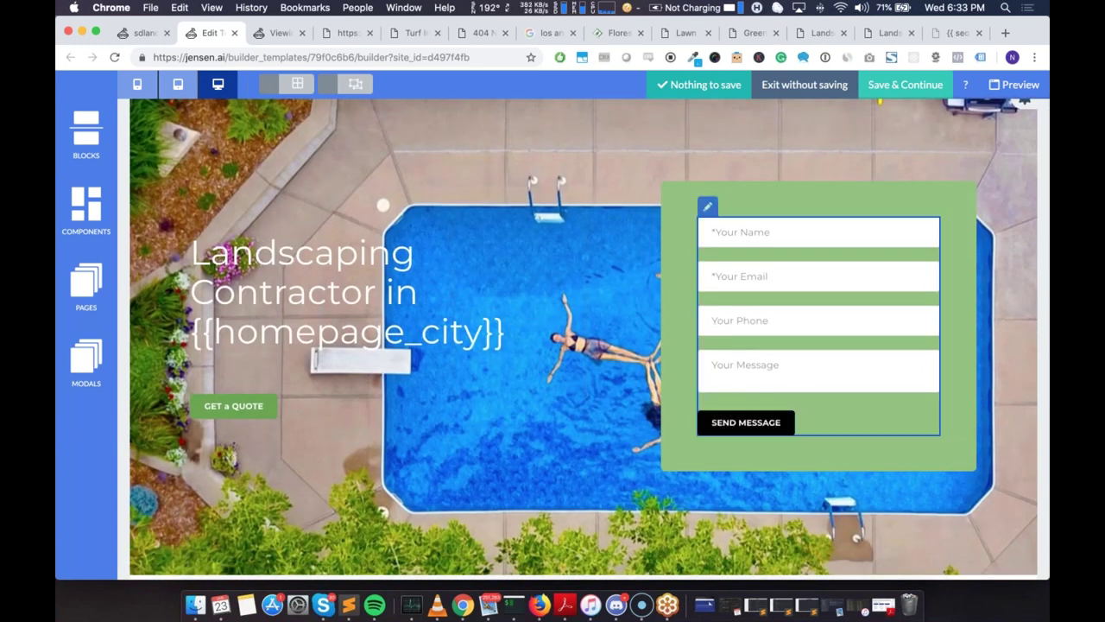
pyautogui.scroll(2, 759, 429)
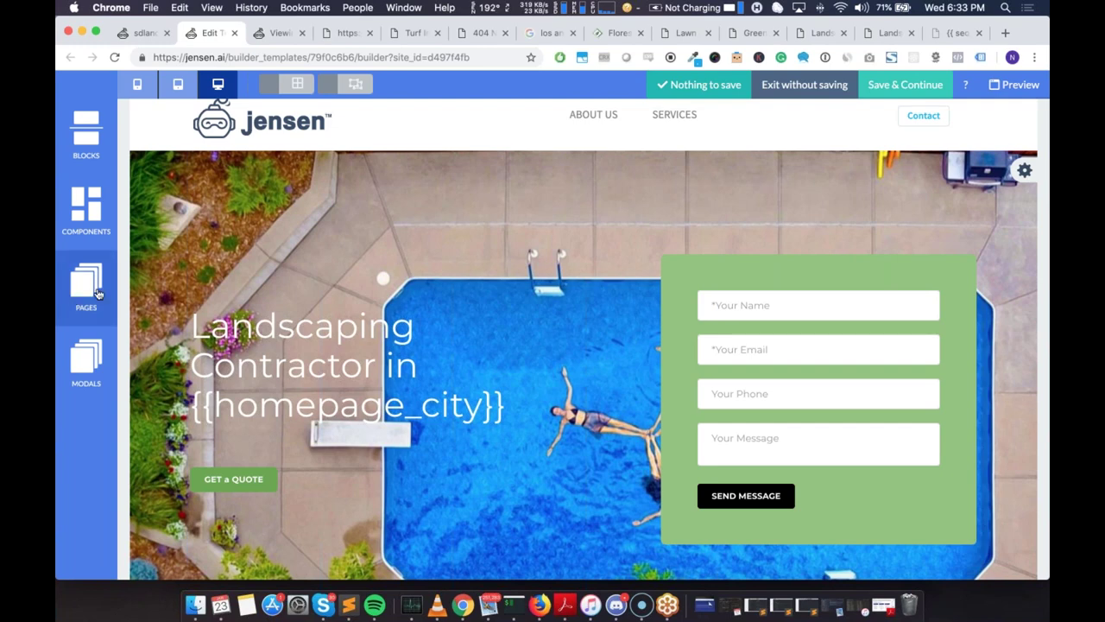
pyautogui.click(87, 293)
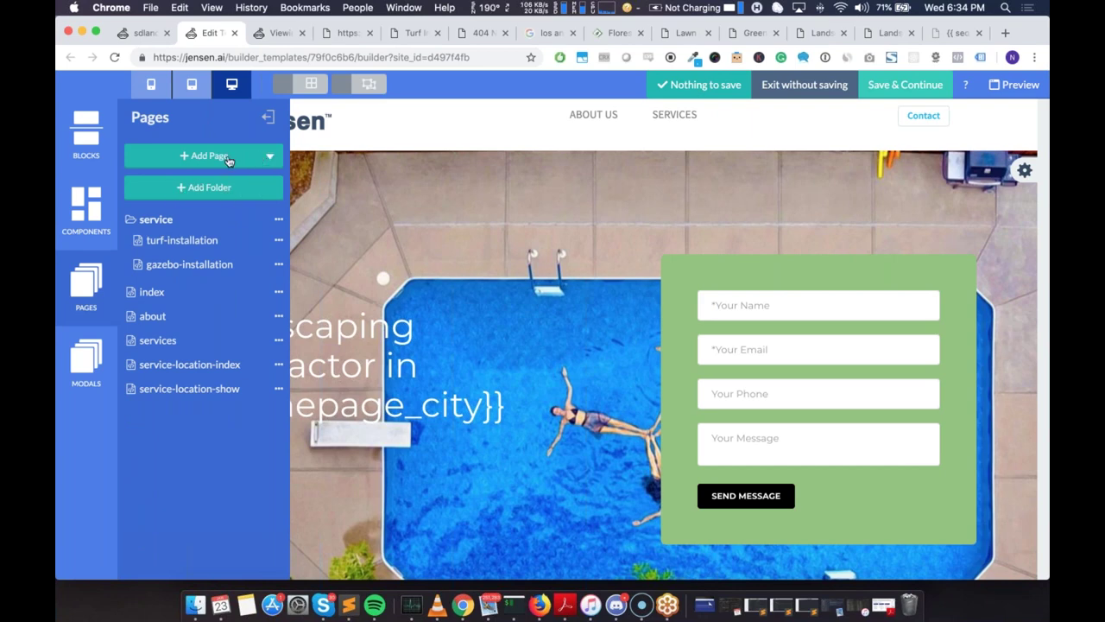
# Add a new page named thank-you to the site.
pyautogui.click(205, 160)
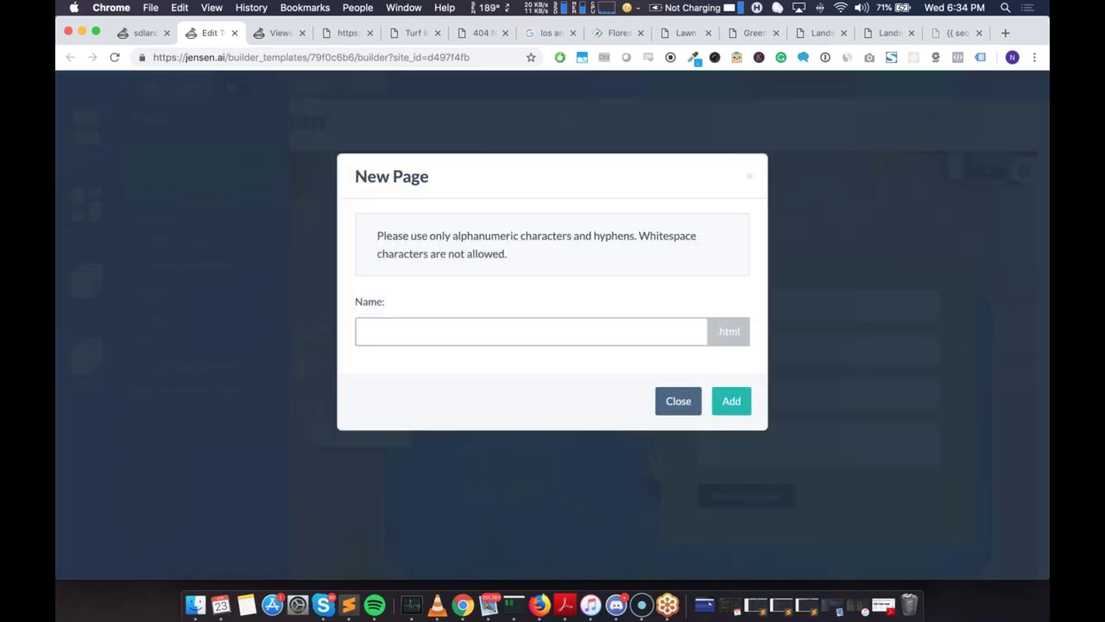
pyautogui.click(400, 321)
pyautogui.write('thank-you')
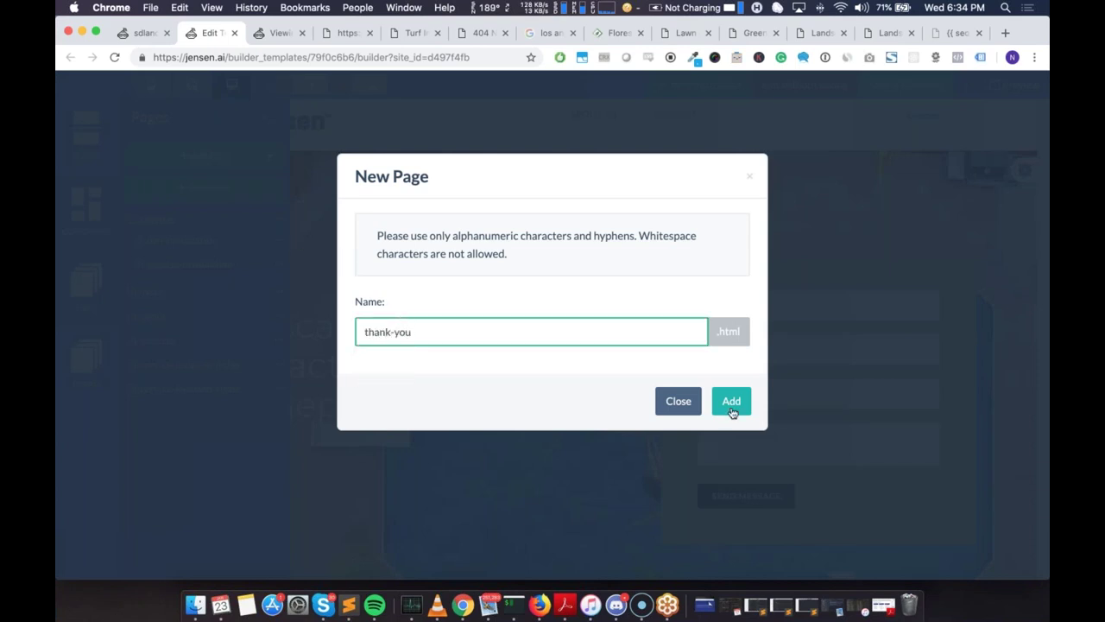
pyautogui.click(731, 402)
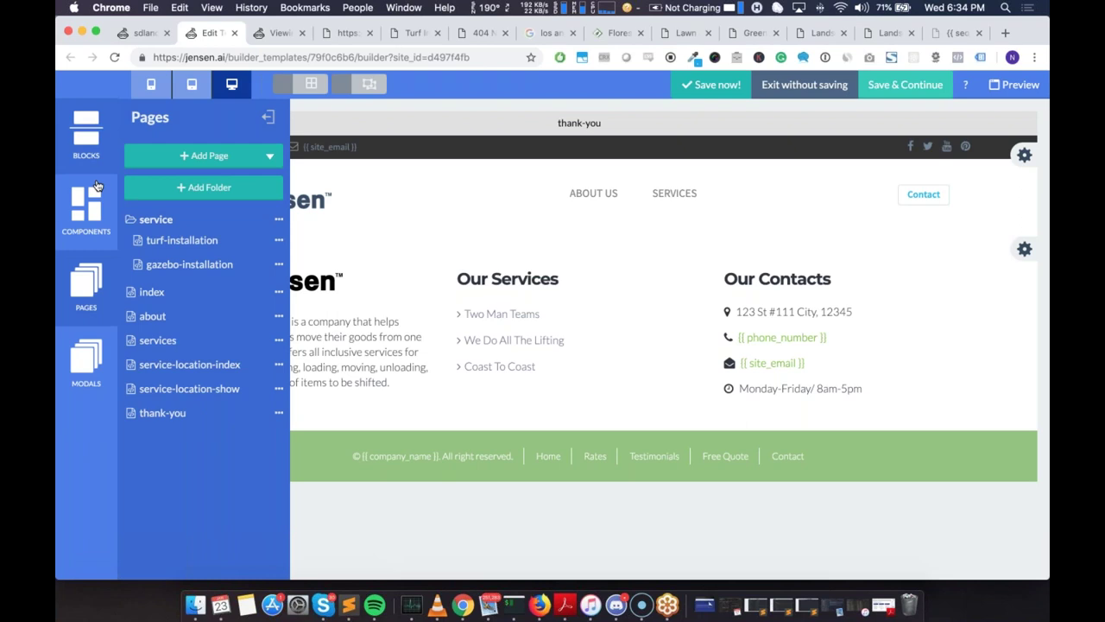
# Open the block library and browse the Content blocks before collapsing them.
pyautogui.click(86, 285)
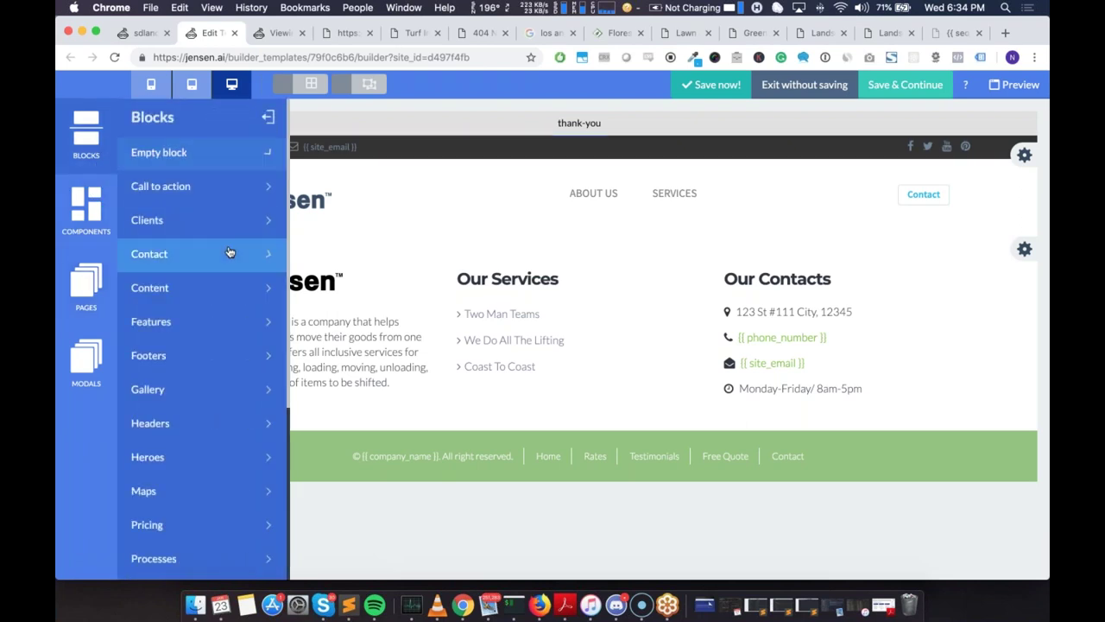
pyautogui.click(190, 287)
pyautogui.scroll(-5, 190, 288)
pyautogui.scroll(-5, 202, 371)
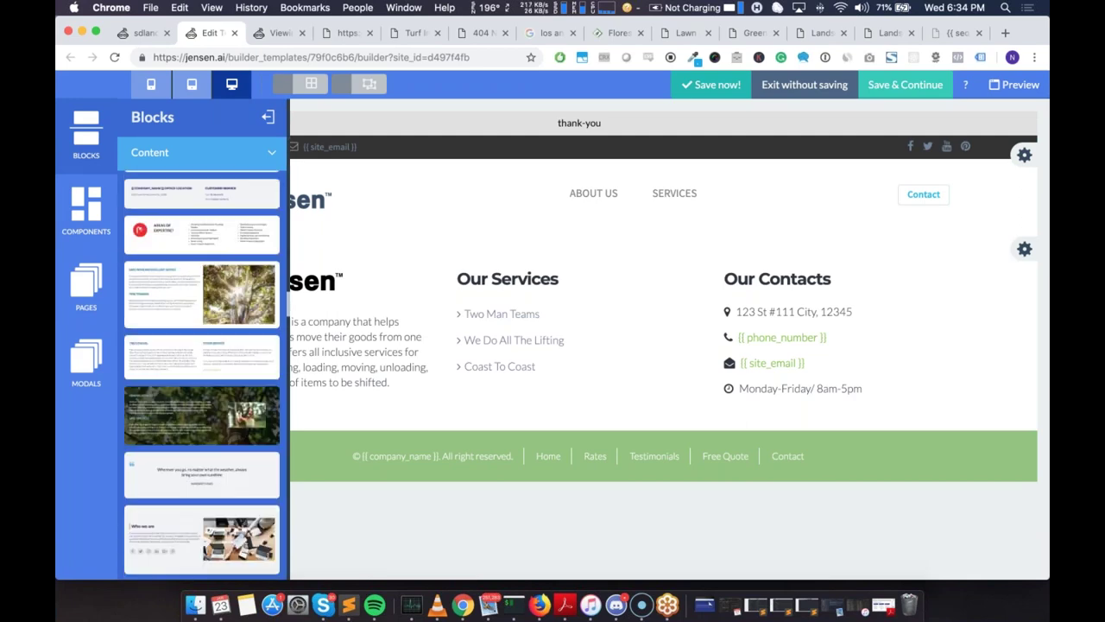
pyautogui.scroll(-5, 202, 371)
pyautogui.scroll(-5, 202, 372)
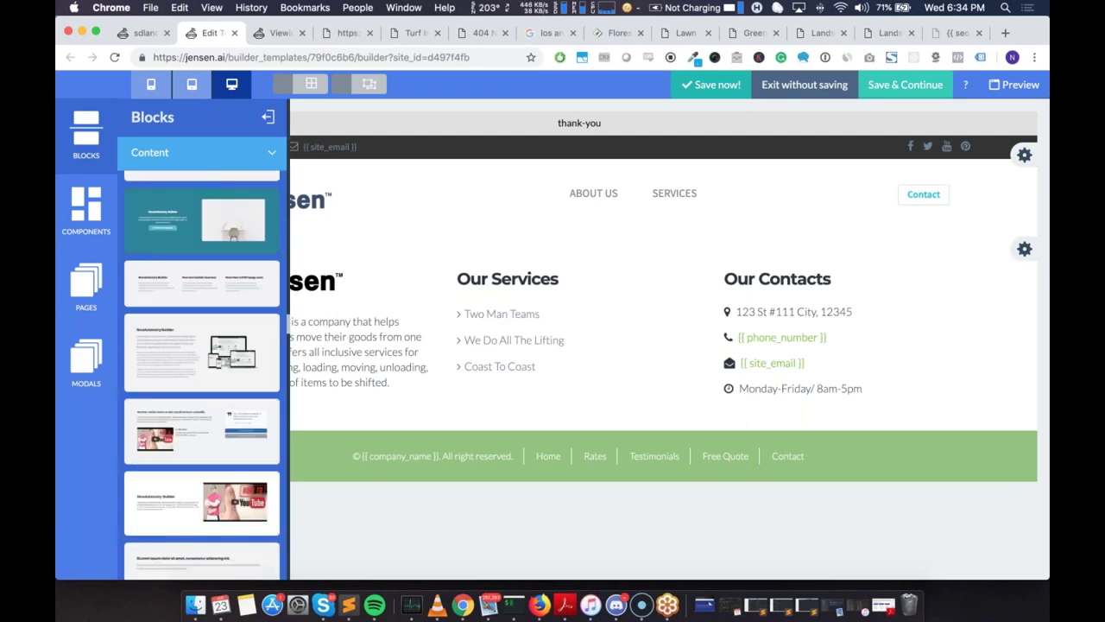
pyautogui.scroll(-10, 202, 371)
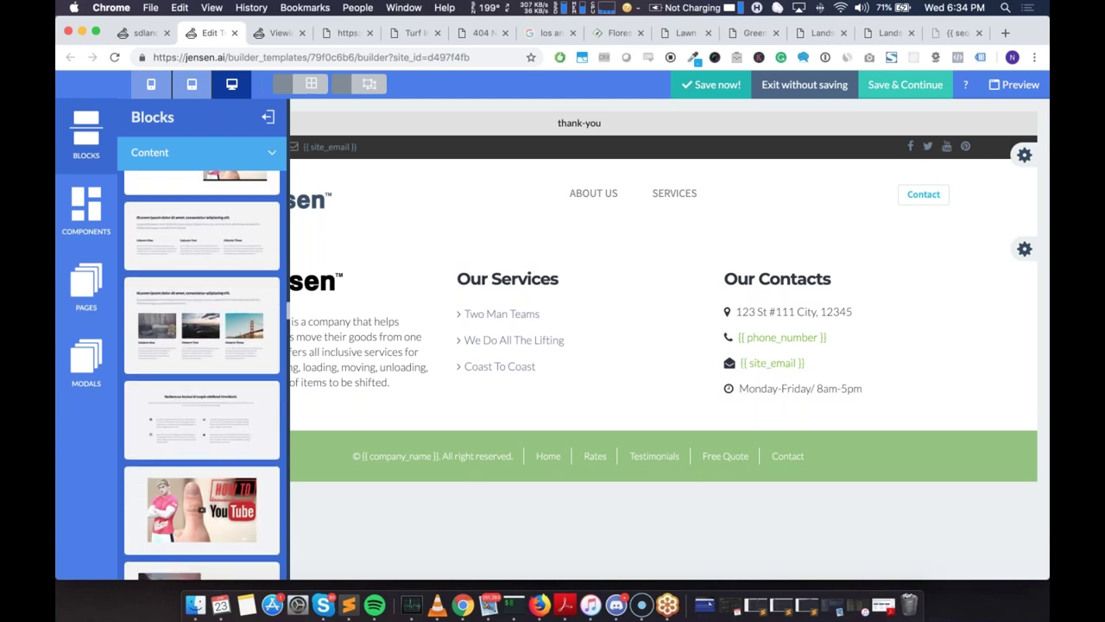
pyautogui.click(205, 156)
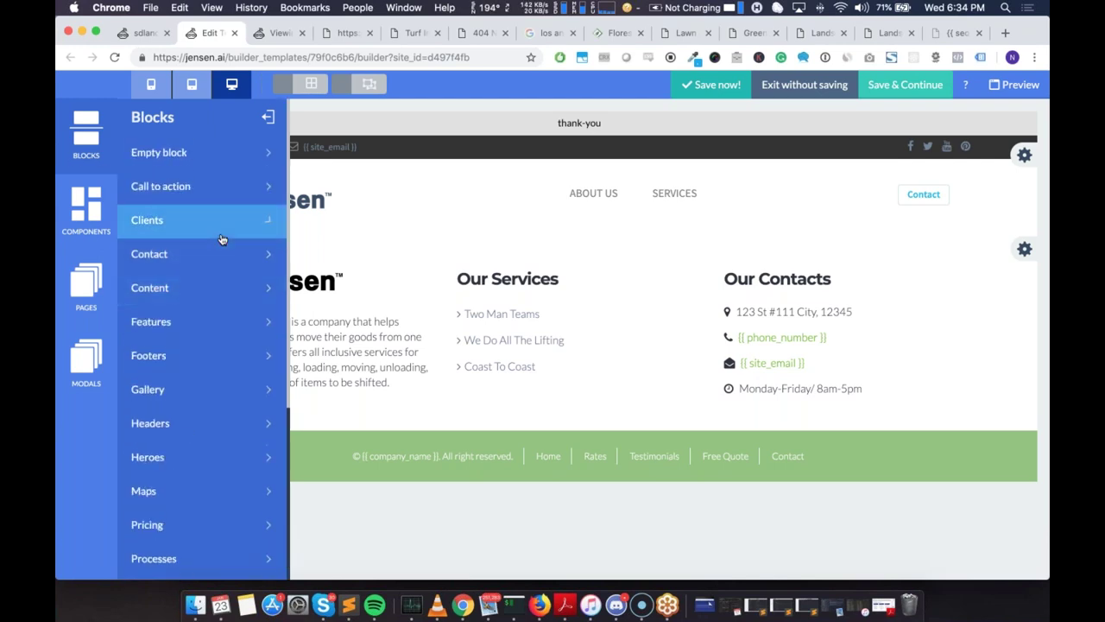
# Look through the Heroes category, then collapse and reopen the blocks library.
pyautogui.scroll(-3, 222, 239)
pyautogui.scroll(-4, 222, 239)
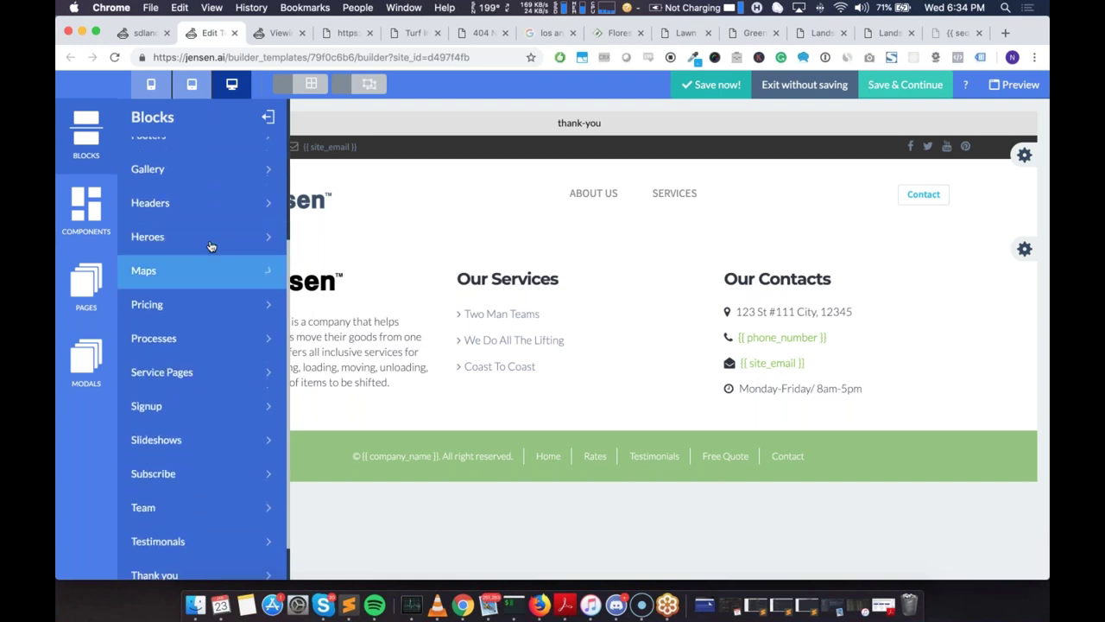
pyautogui.scroll(-2, 209, 236)
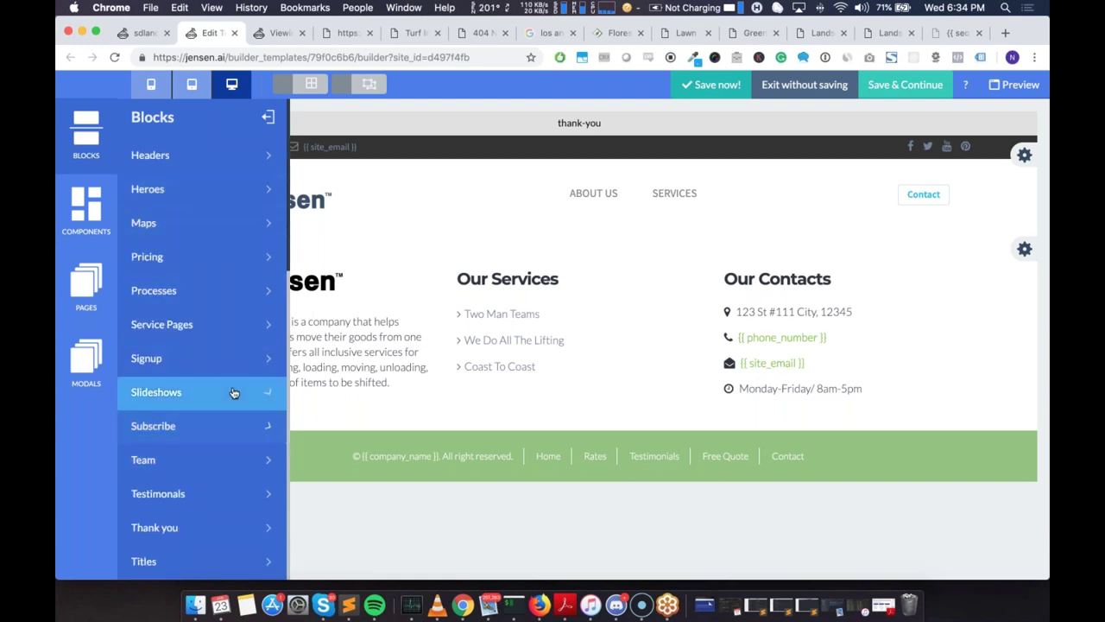
pyautogui.click(164, 192)
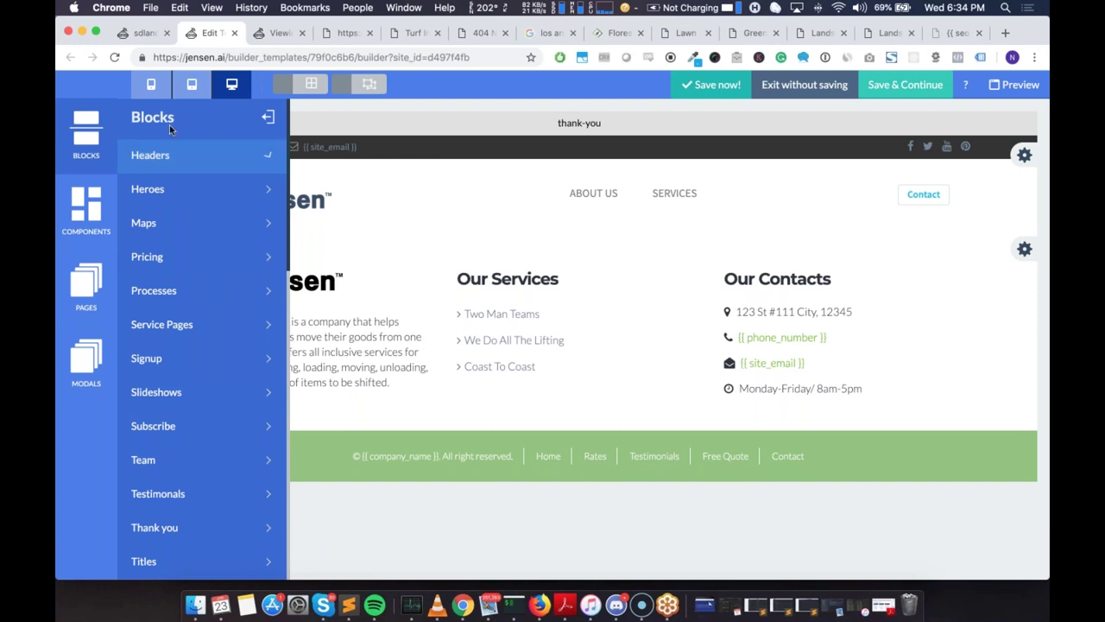
pyautogui.click(268, 116)
pyautogui.click(86, 134)
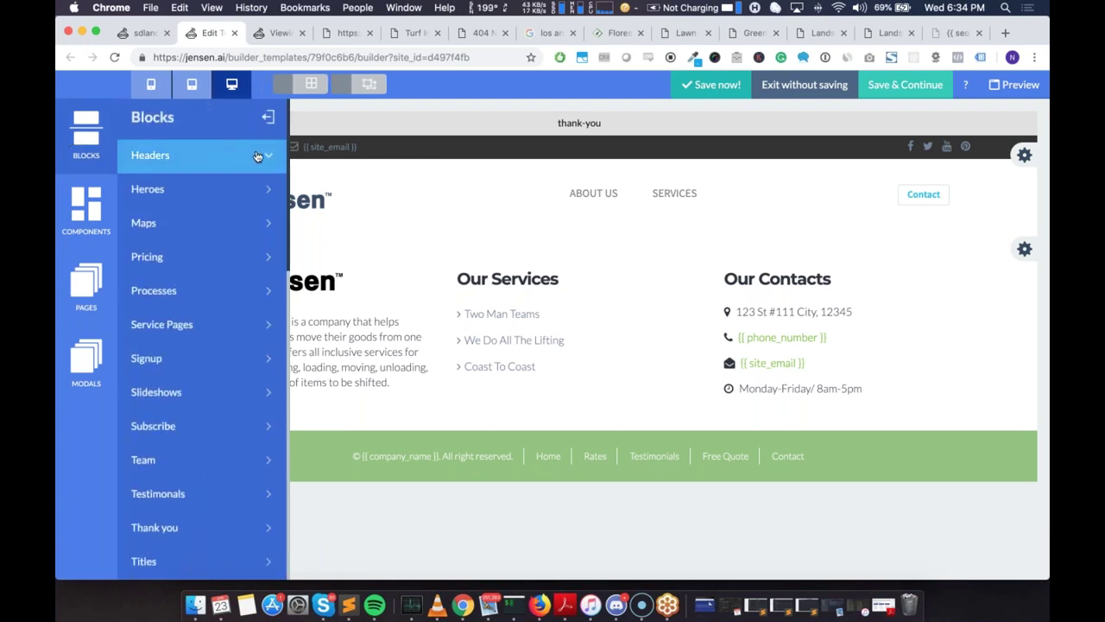
pyautogui.scroll(5, 255, 156)
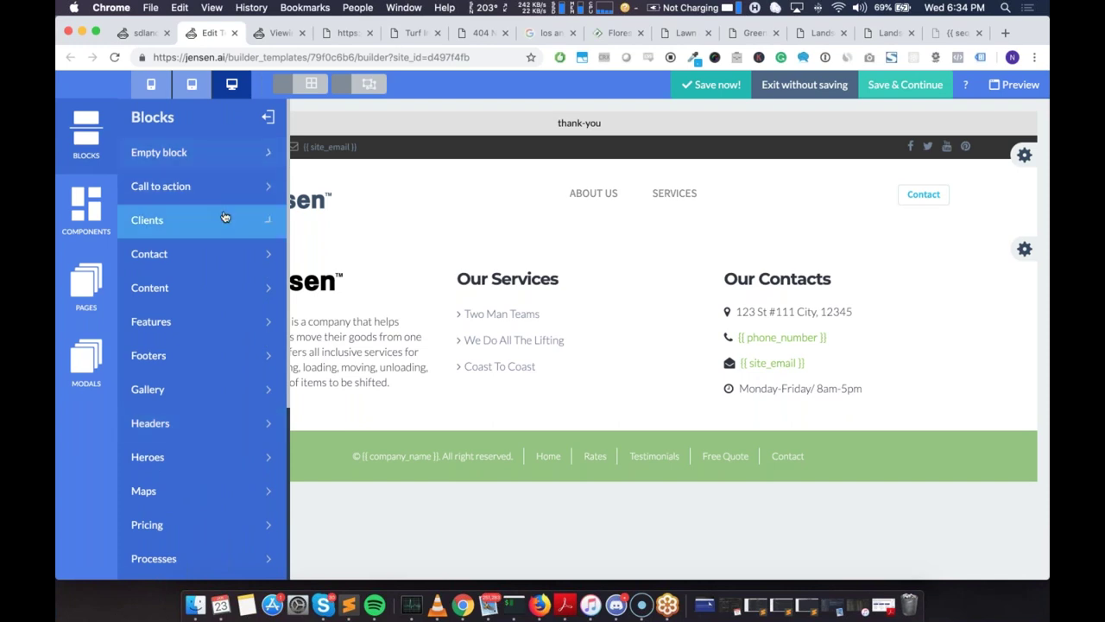
# Place two empty blocks with a full-width grid between the thank-you page's header and footer.
pyautogui.click(207, 153)
pyautogui.moveTo(202, 233); pyautogui.dragTo(506, 297)
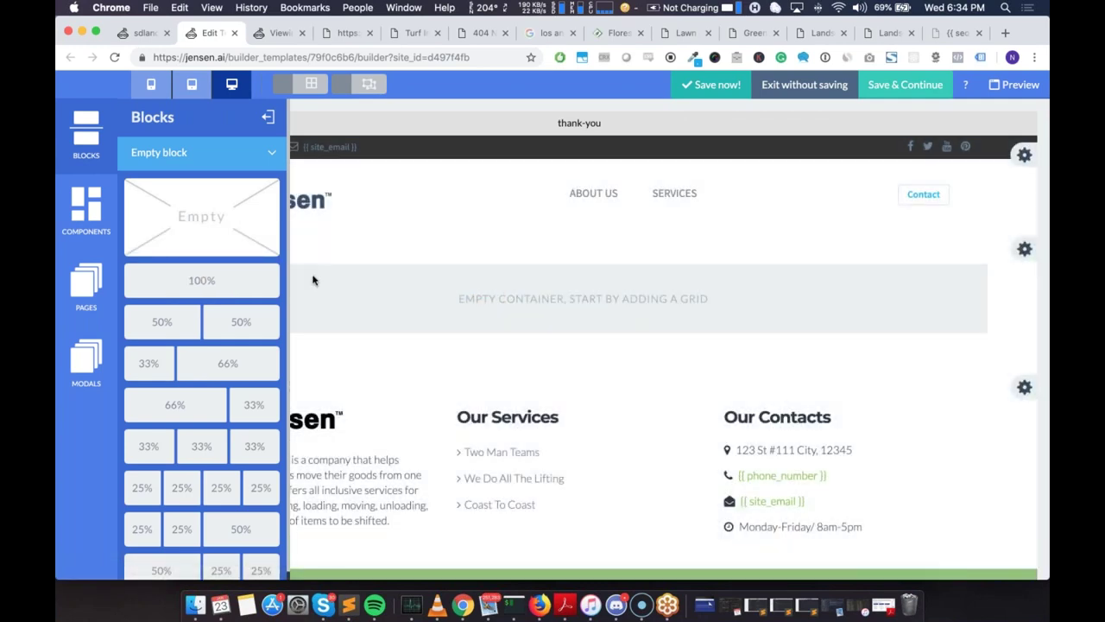
pyautogui.moveTo(190, 276); pyautogui.dragTo(500, 317)
pyautogui.moveTo(482, 281); pyautogui.dragTo(573, 323)
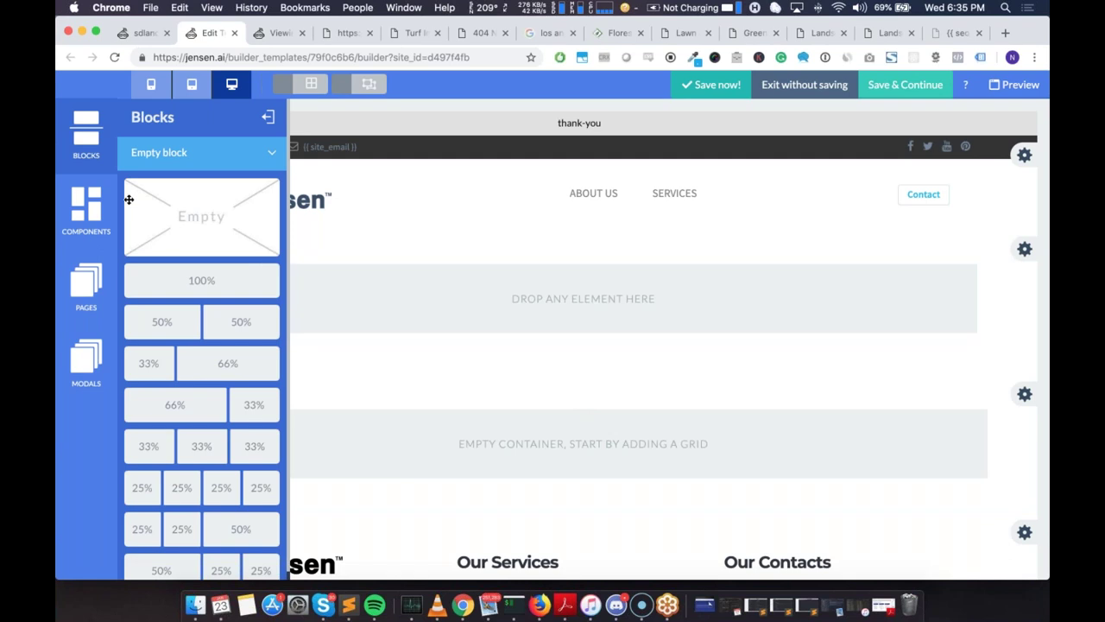
# Return to the block categories, expand Features, and close the block list.
pyautogui.click(272, 153)
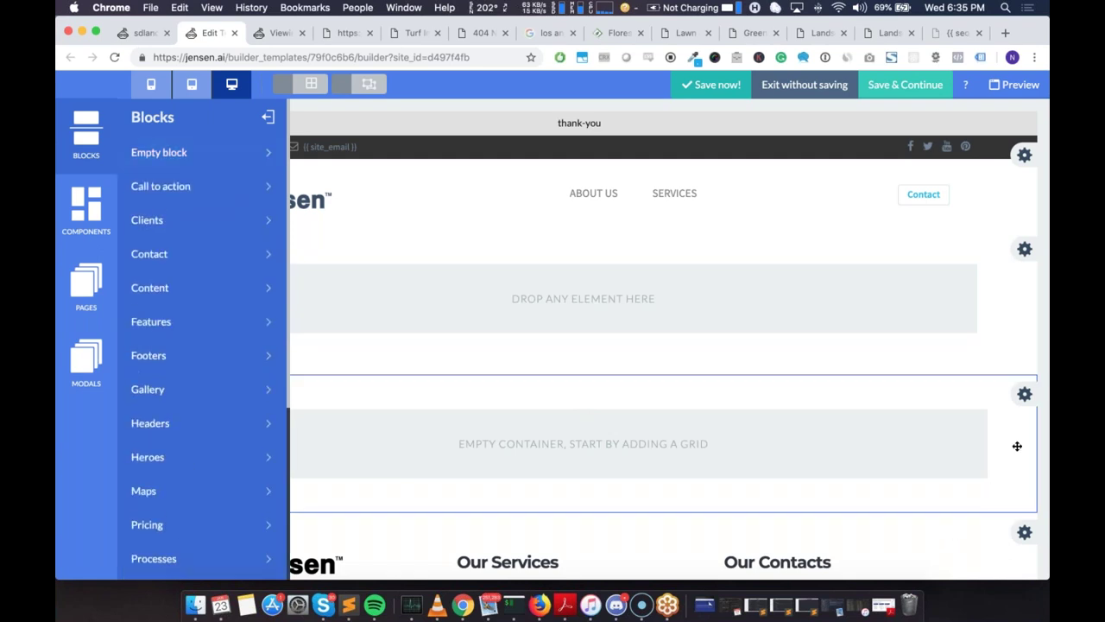
pyautogui.click(150, 319)
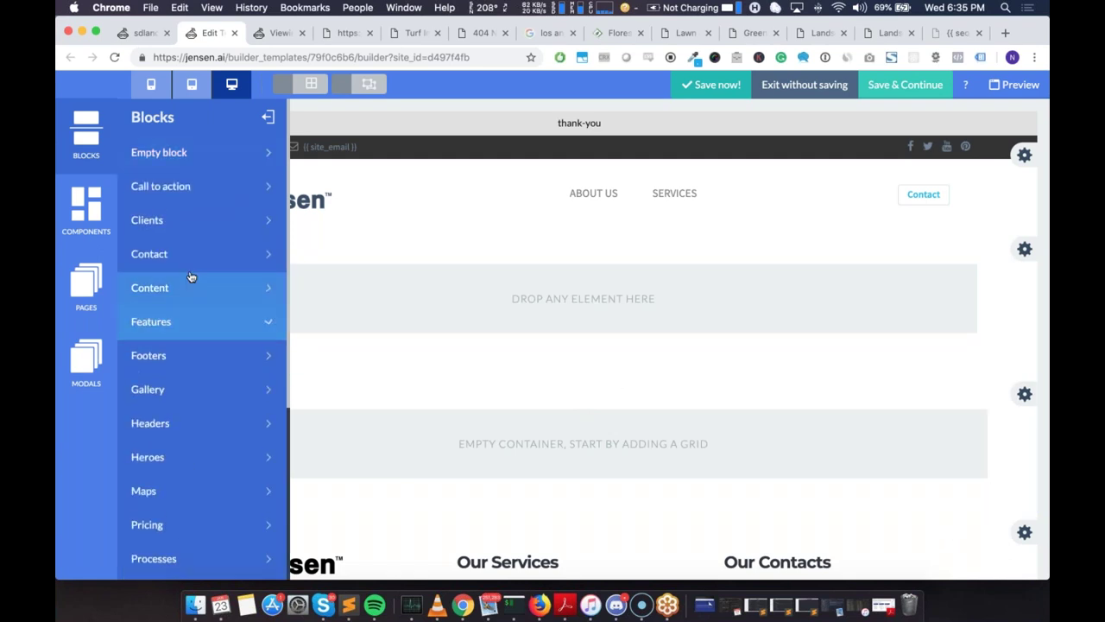
pyautogui.click(66, 211)
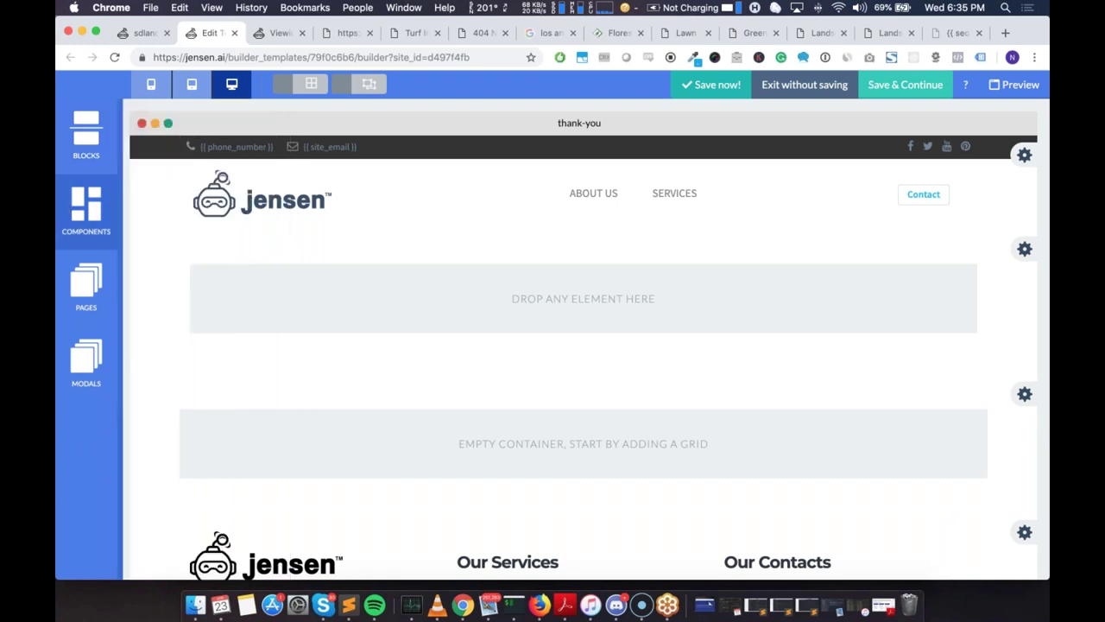
# Add a Headline 1 heading reading 'Hey Thanks for Submitting That Form!'.
pyautogui.click(196, 185)
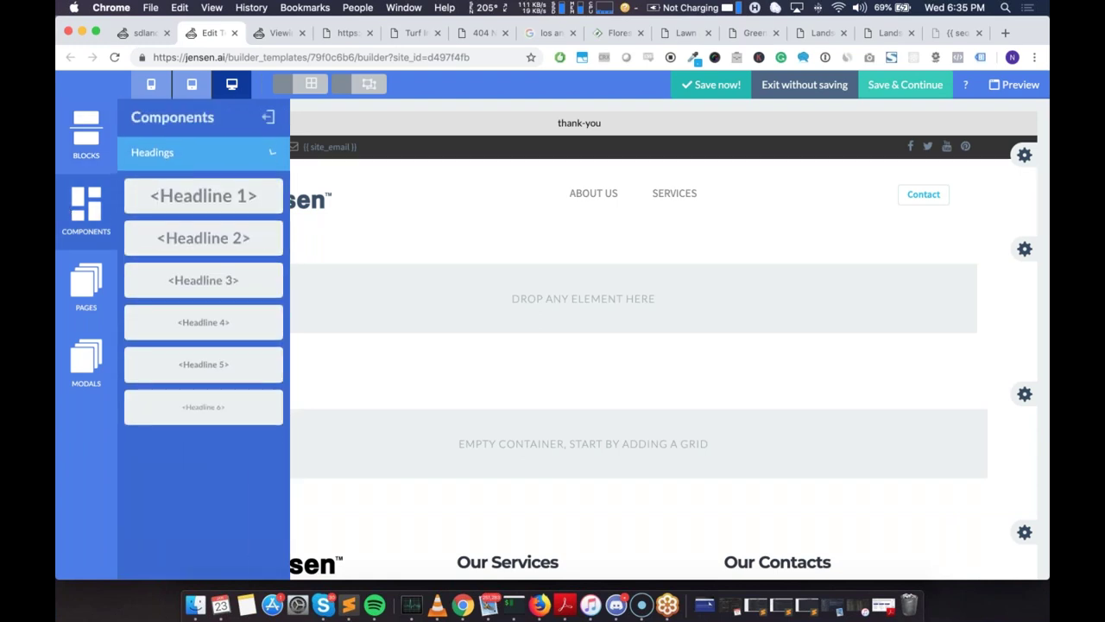
pyautogui.moveTo(207, 202); pyautogui.dragTo(518, 298)
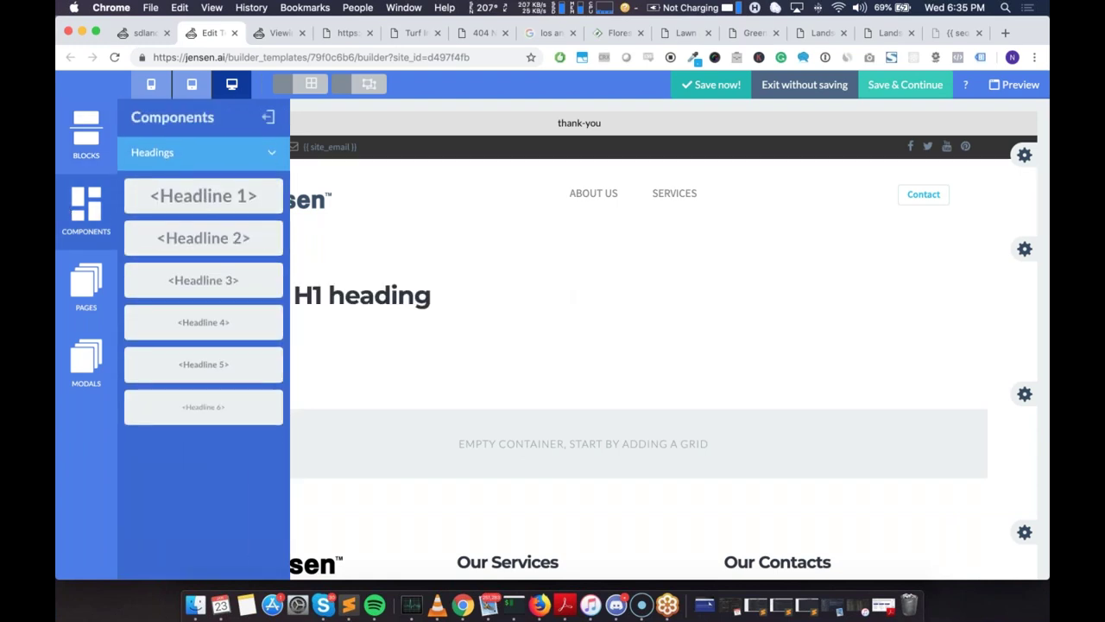
pyautogui.click(271, 115)
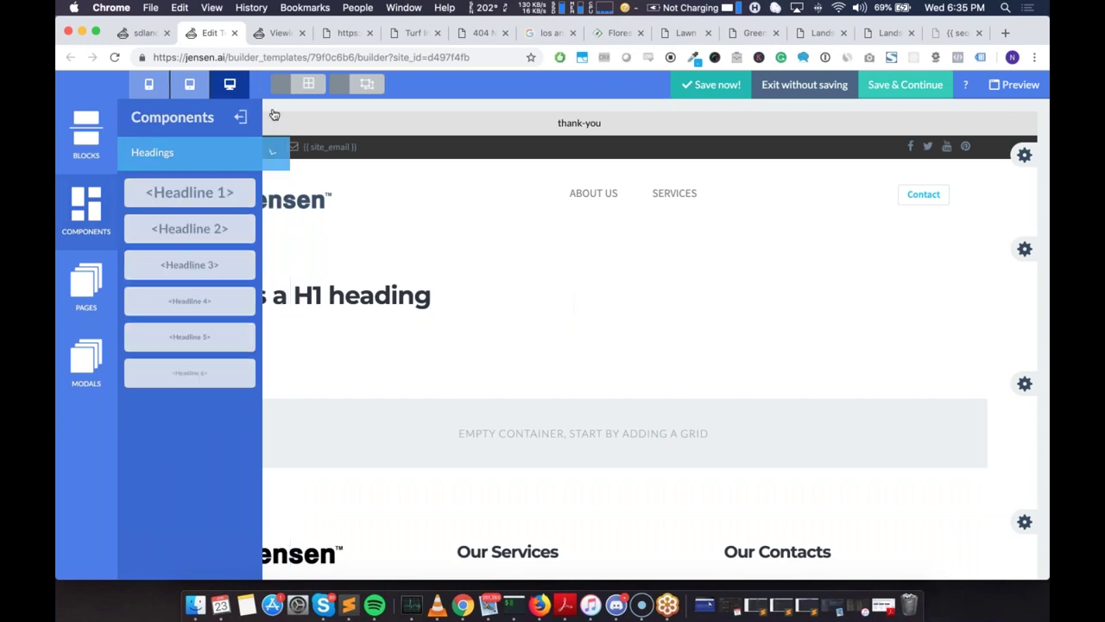
pyautogui.click(219, 255)
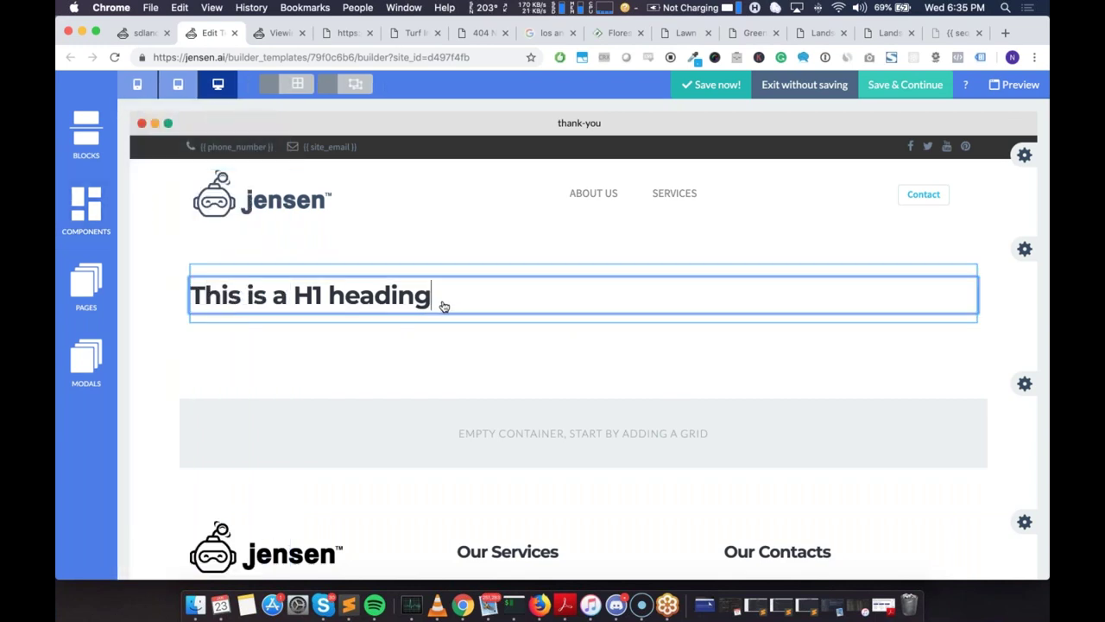
pyautogui.press('BackSpace')
pyautogui.press('BackSpace')
pyautogui.press('BackSpace')
pyautogui.press('BackSpace')
pyautogui.press('BackSpace')
pyautogui.press('BackSpace')
pyautogui.press('BackSpace')
pyautogui.press('BackSpace')
pyautogui.press('BackSpace')
pyautogui.press('BackSpace')
pyautogui.press('BackSpace')
pyautogui.press('BackSpace')
pyautogui.press('BackSpace')
pyautogui.press('BackSpace')
pyautogui.press('BackSpace')
pyautogui.press('BackSpace')
pyautogui.press('BackSpace')
pyautogui.press('BackSpace')
pyautogui.press('BackSpace')
pyautogui.write('Hey Thaks for')
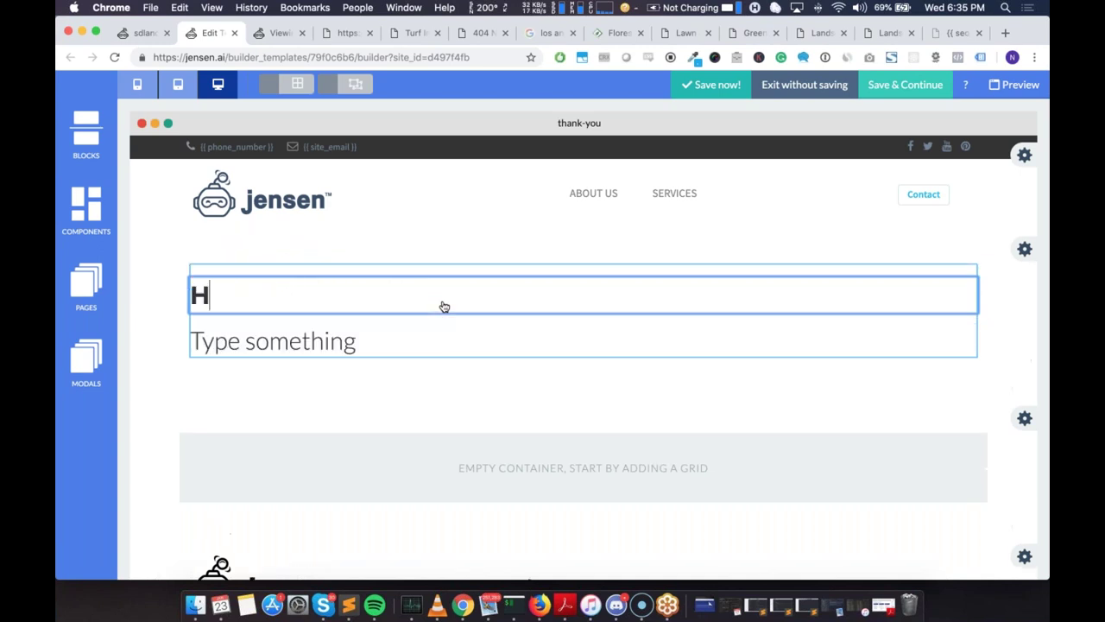
pyautogui.press('BackSpace')
pyautogui.press('BackSpace')
pyautogui.press('BackSpace')
pyautogui.press('BackSpace')
pyautogui.press('BackSpace')
pyautogui.press('BackSpace')
pyautogui.press('BackSpace')
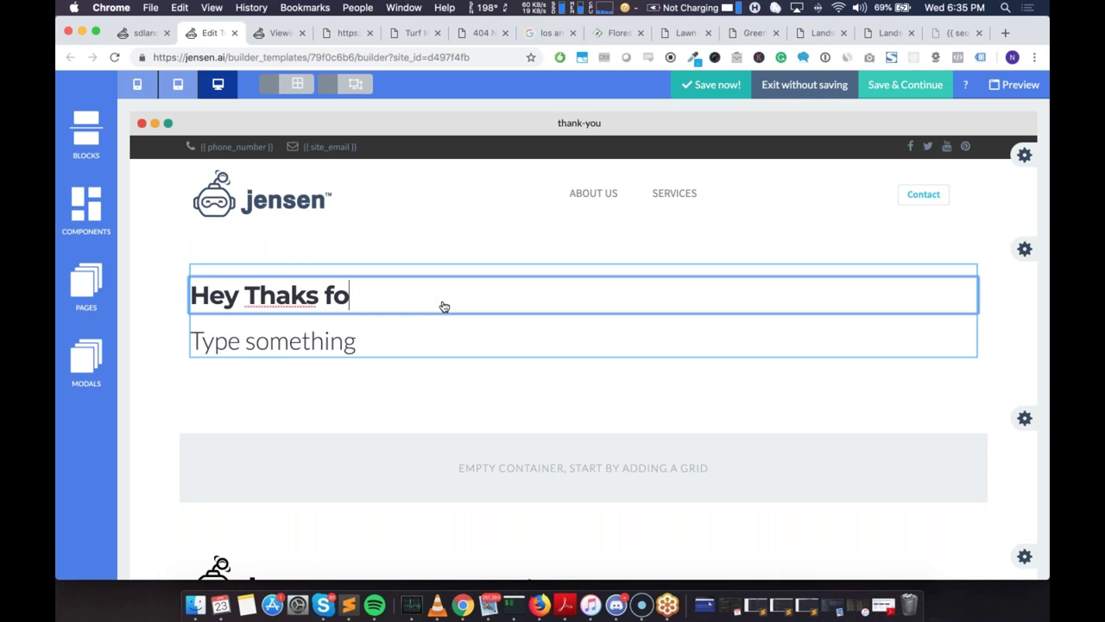
pyautogui.write('nks for Submiting t')
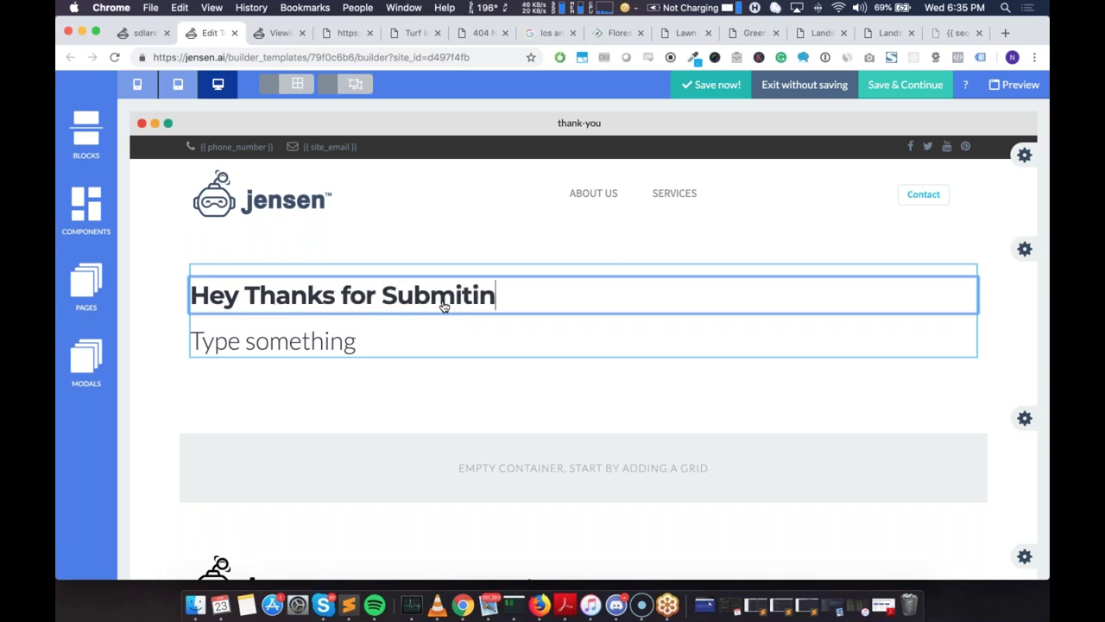
pyautogui.press('BackSpace')
pyautogui.press('BackSpace')
pyautogui.press('BackSpace')
pyautogui.press('BackSpace')
pyautogui.press('BackSpace')
pyautogui.write('ting That Form!')
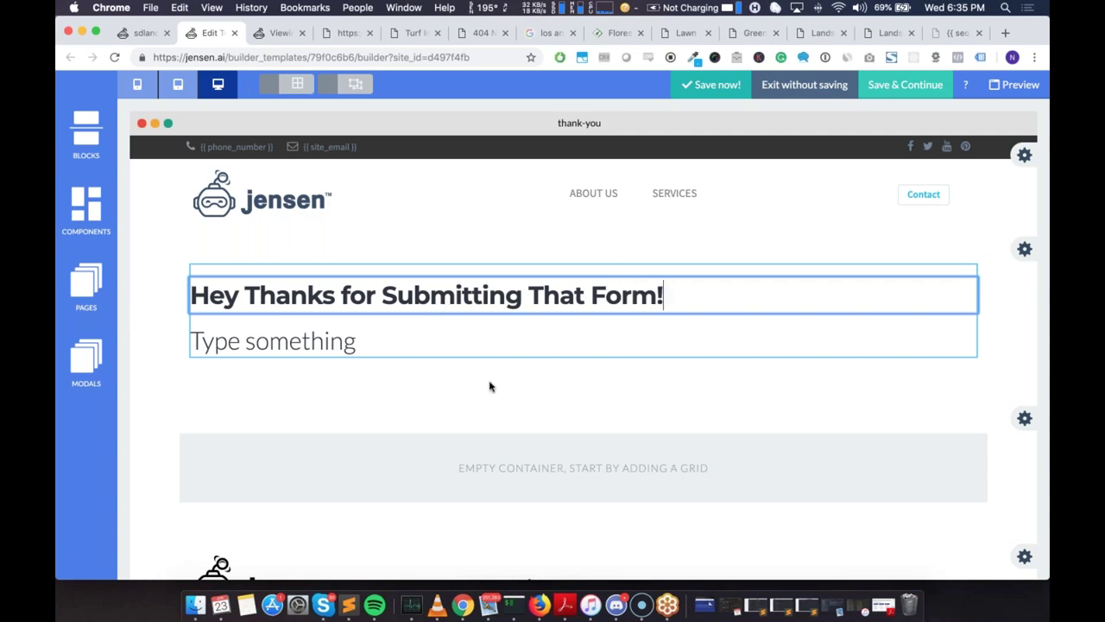
pyautogui.click(490, 386)
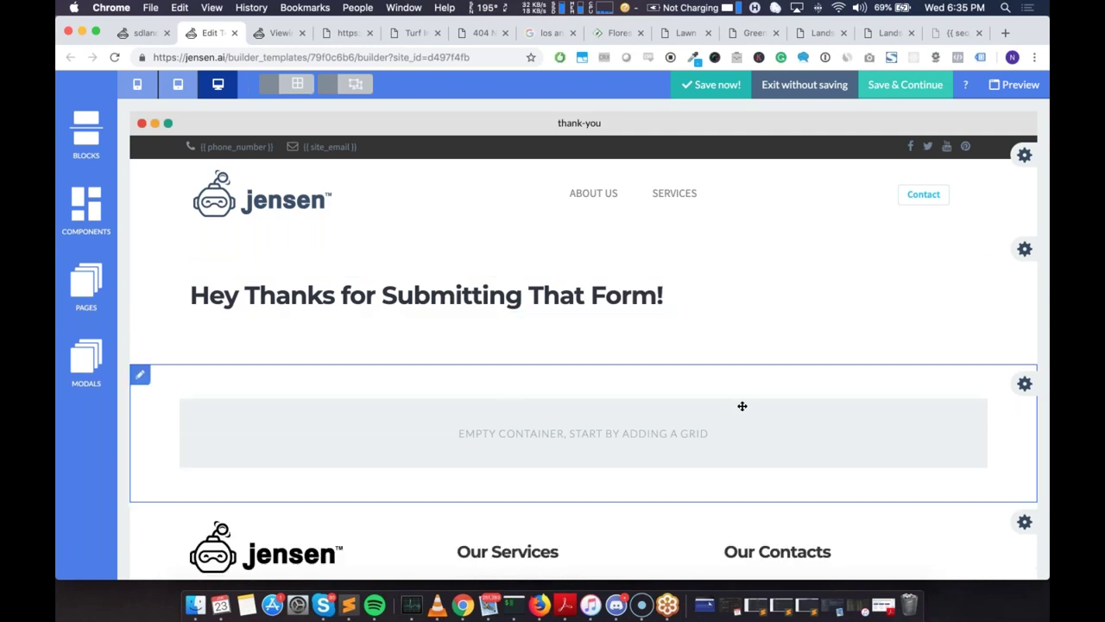
# Delete the empty container section below the heading.
pyautogui.moveTo(1024, 385)
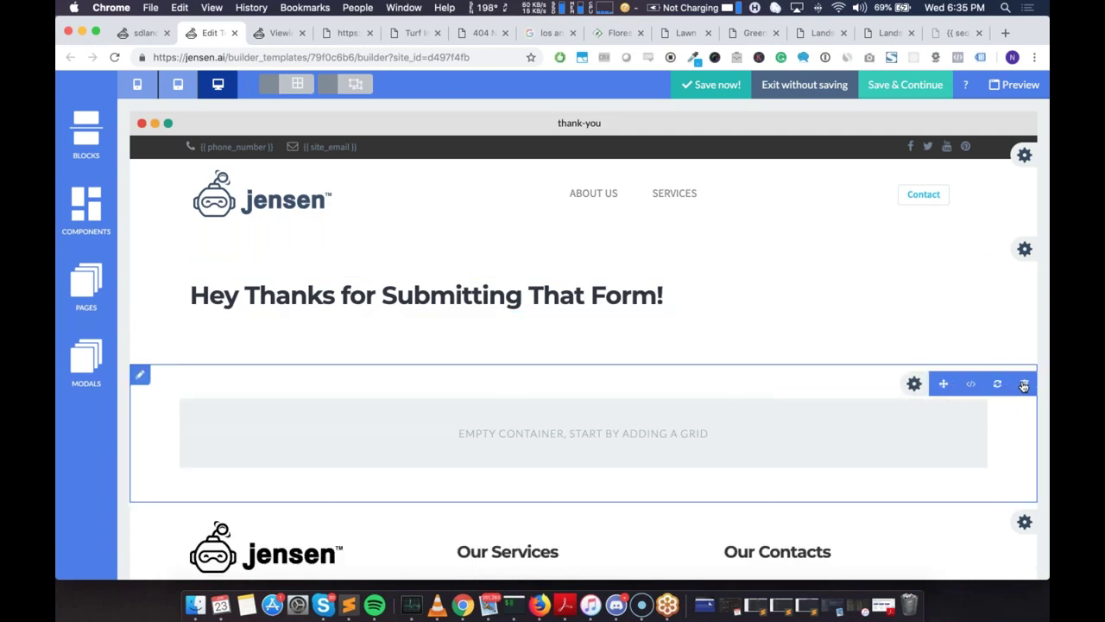
pyautogui.click(1024, 385)
pyautogui.click(634, 249)
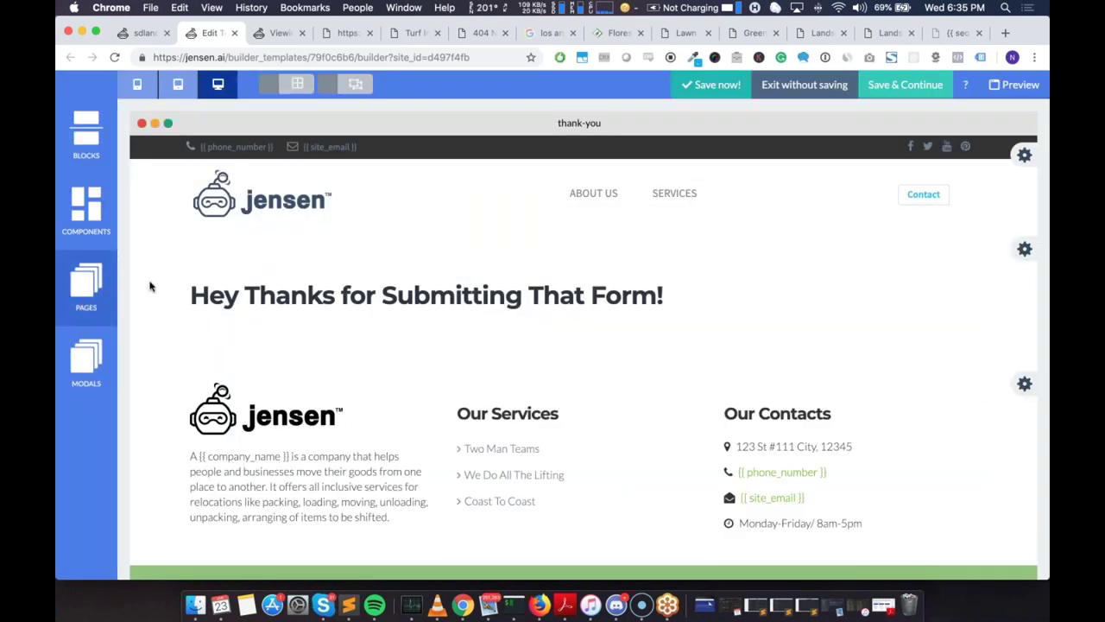
# Add an image block from the Gallery category to the thank-you page.
pyautogui.click(87, 134)
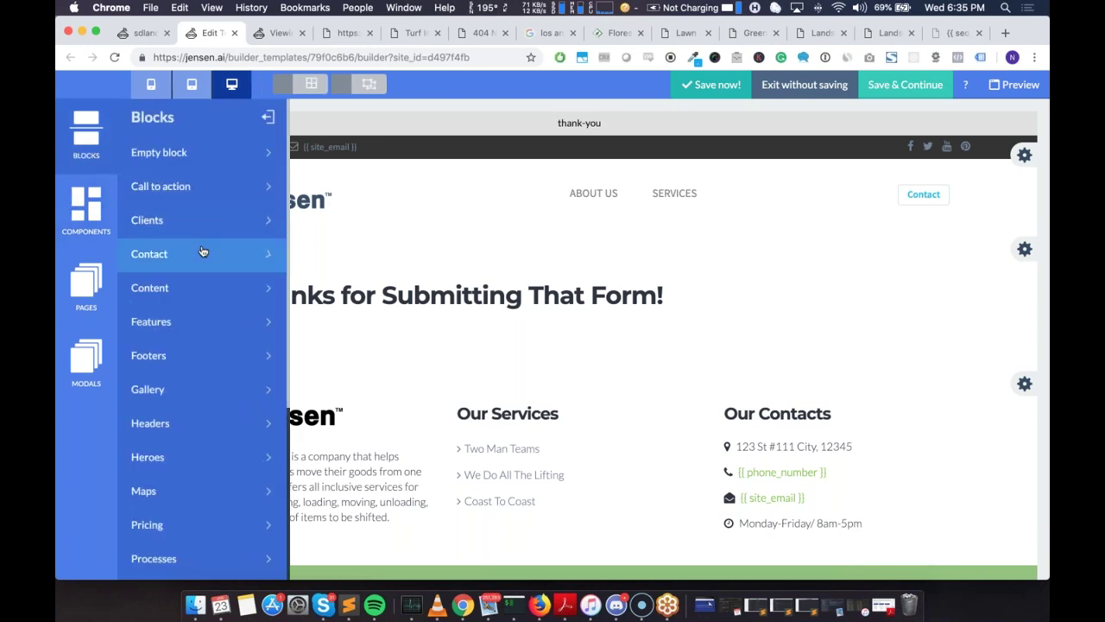
pyautogui.scroll(-5, 203, 251)
pyautogui.click(192, 210)
pyautogui.scroll(1, 192, 210)
pyautogui.click(193, 208)
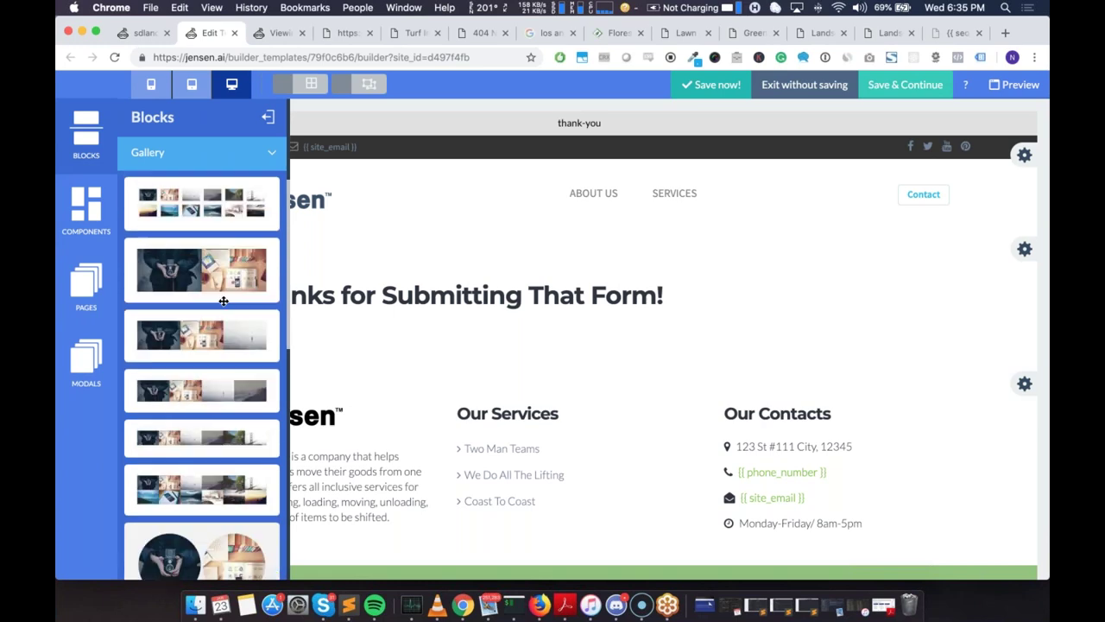
pyautogui.scroll(-5, 221, 353)
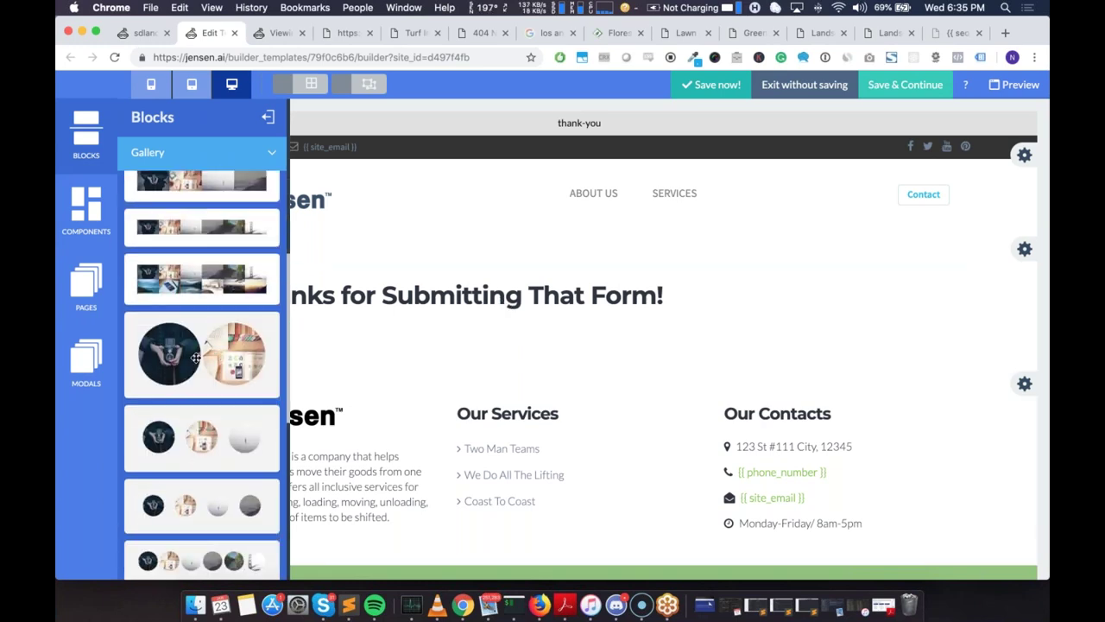
pyautogui.scroll(-10, 196, 356)
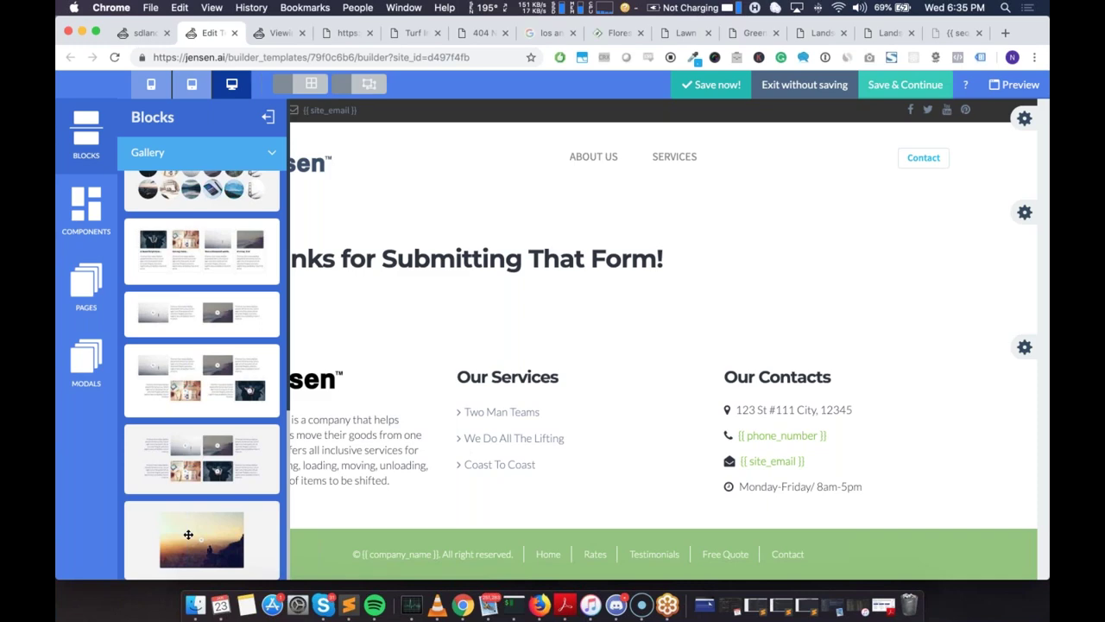
pyautogui.moveTo(186, 535); pyautogui.dragTo(587, 393)
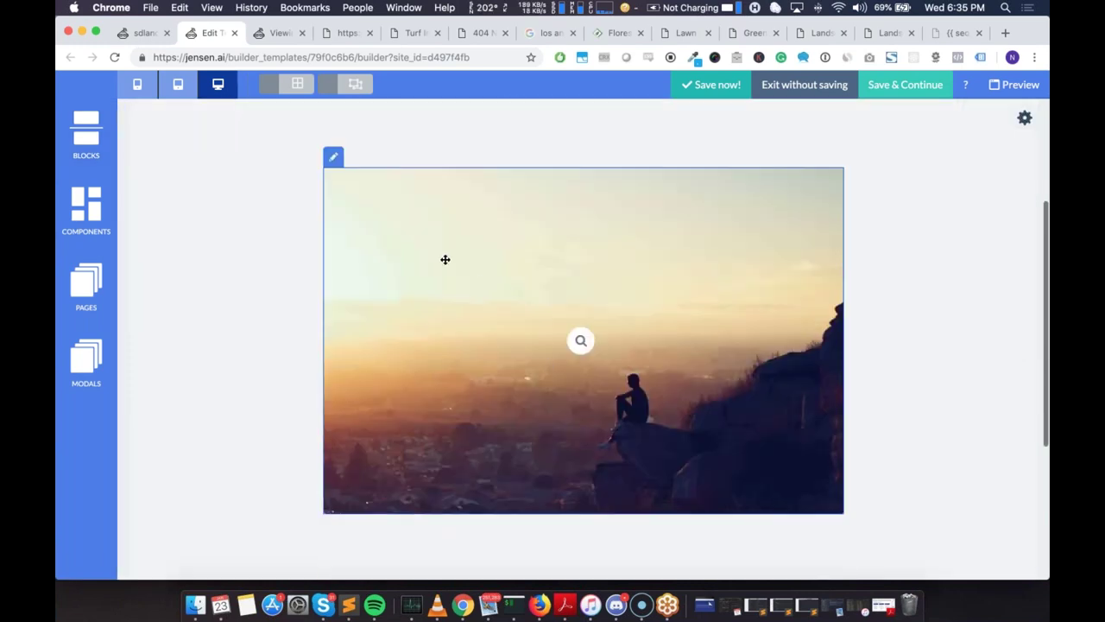
pyautogui.click(336, 166)
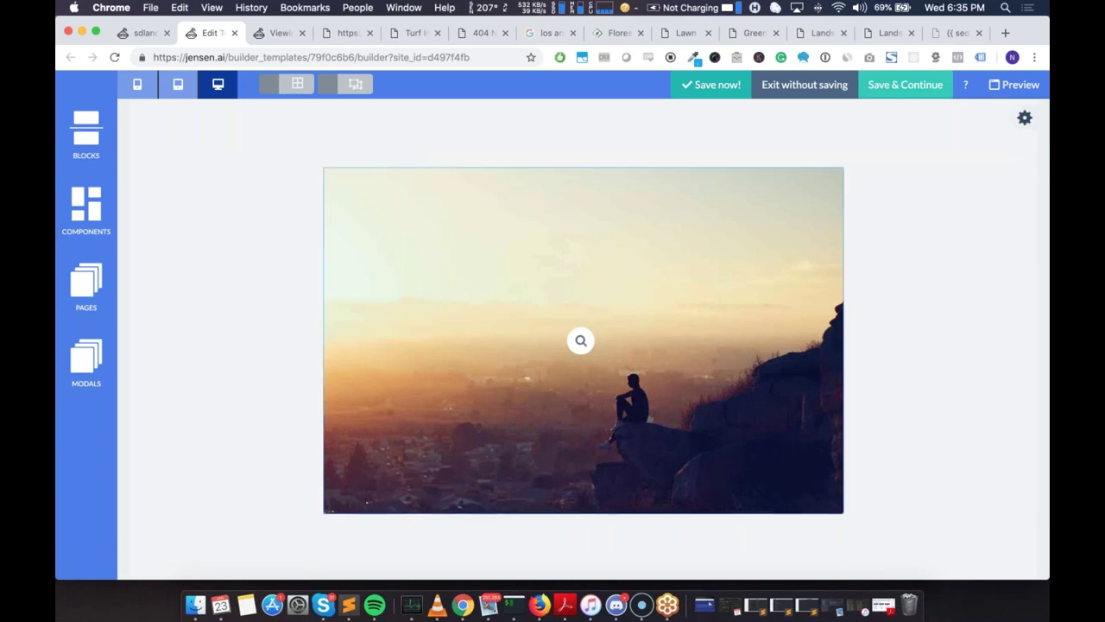
# Search the Image Library for 'happiness' and select the smiley picture, cropped 996x664.
pyautogui.click(949, 201)
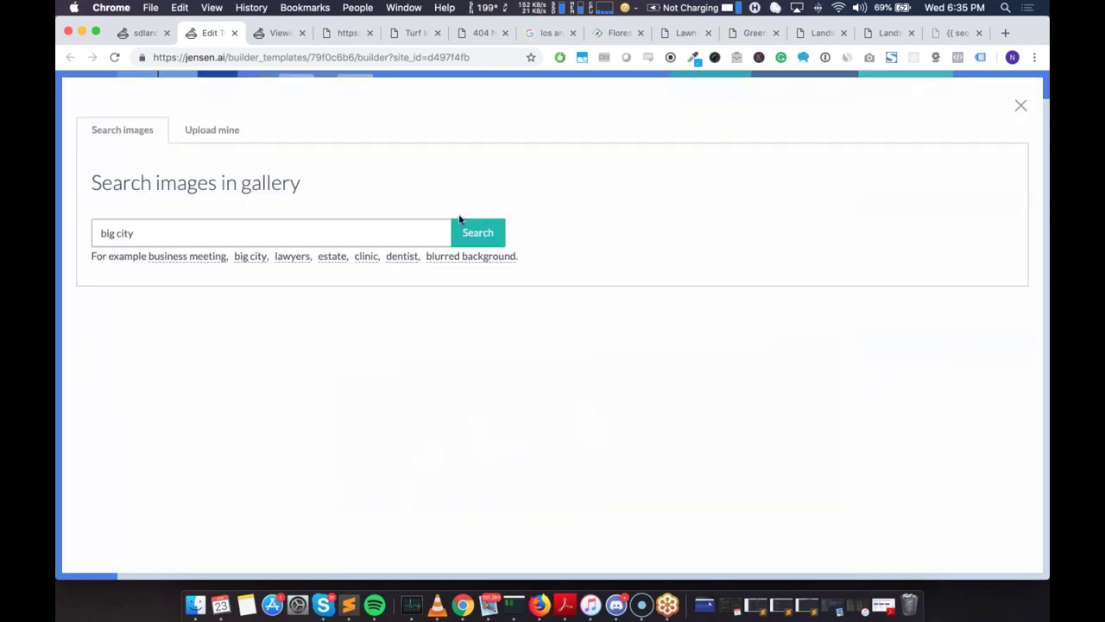
pyautogui.tripleClick(336, 222)
pyautogui.write('happiness')
pyautogui.press('Return')
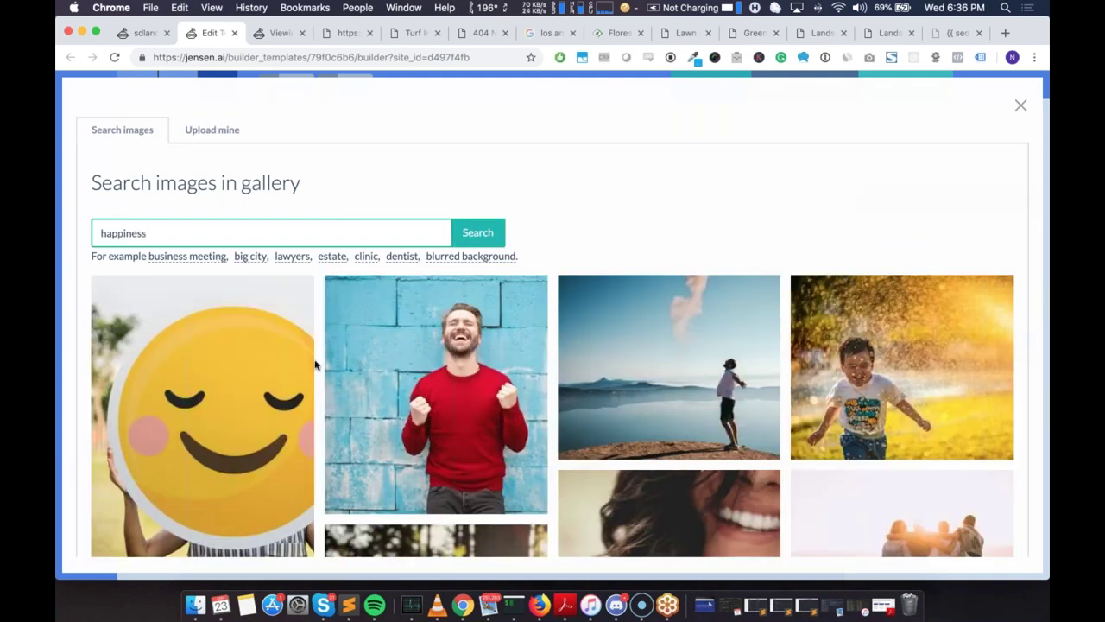
pyautogui.click(267, 367)
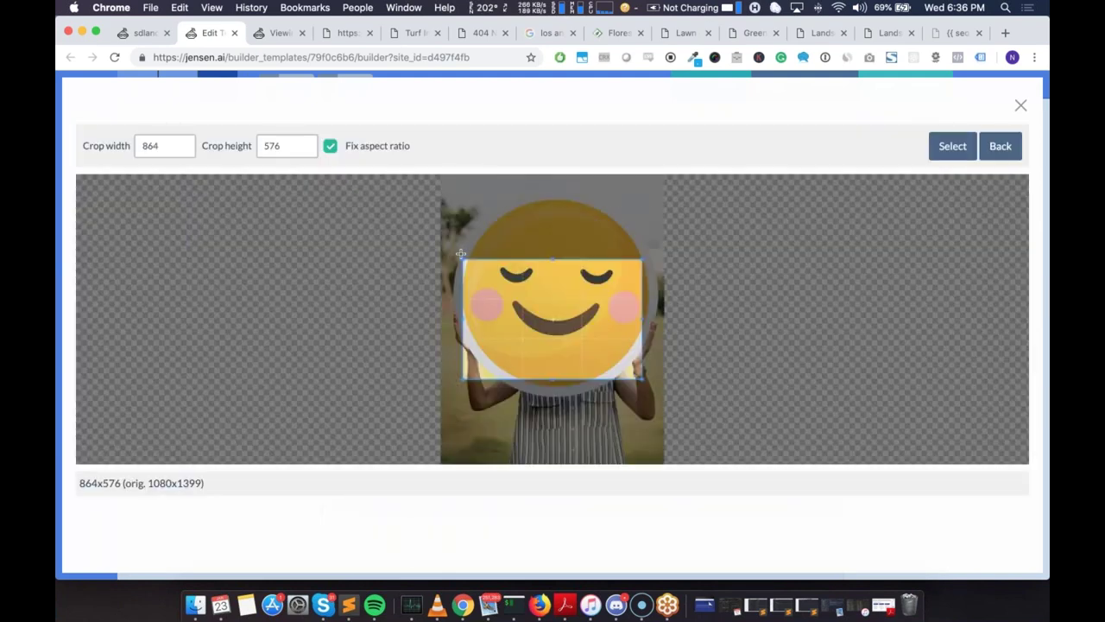
pyautogui.moveTo(535, 259); pyautogui.dragTo(557, 219)
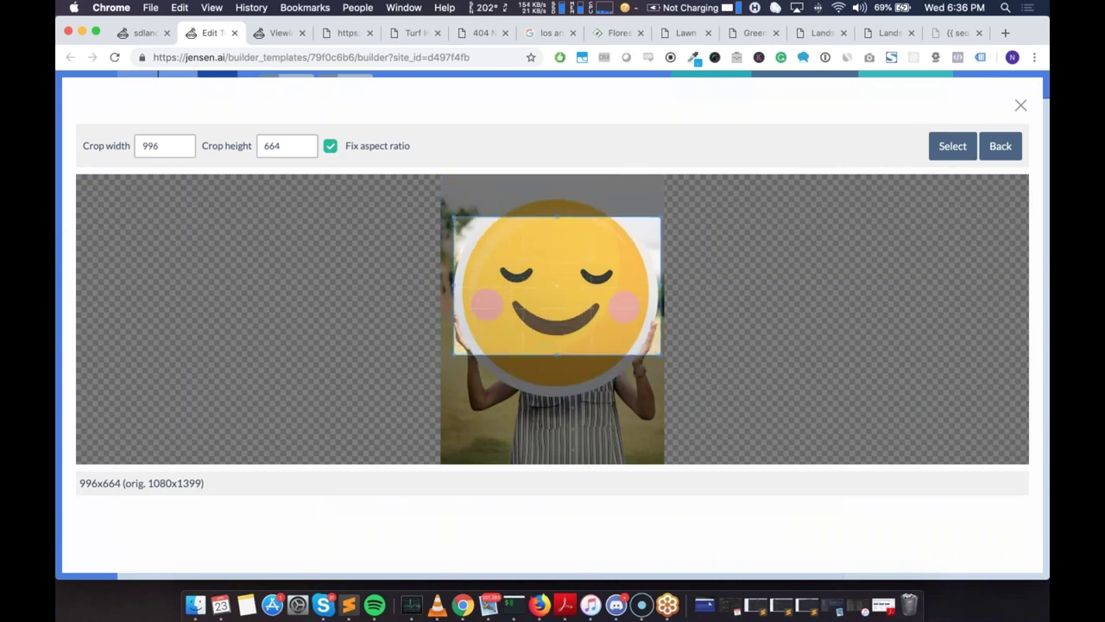
pyautogui.click(952, 146)
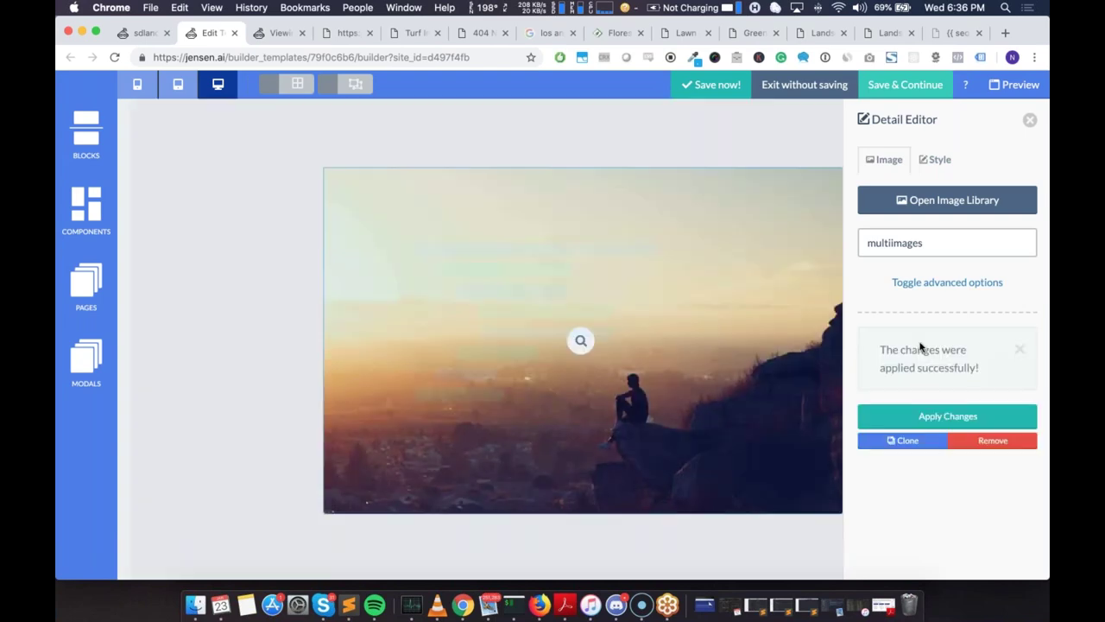
# Apply the smiley picture to the image block and delete a stray small element on it.
pyautogui.click(909, 417)
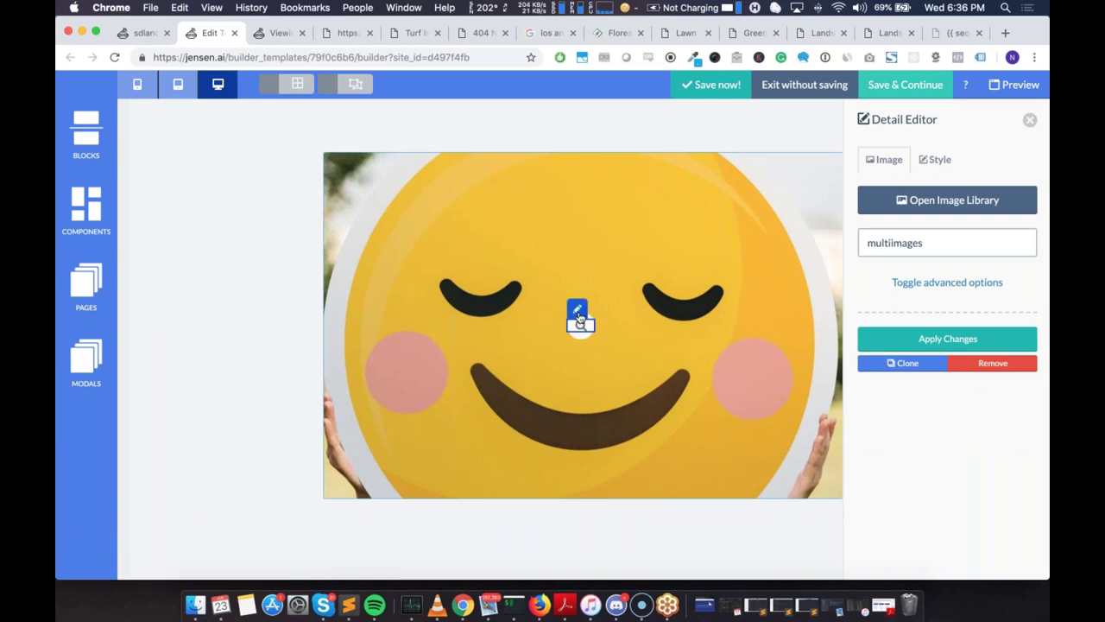
pyautogui.click(579, 318)
pyautogui.click(992, 311)
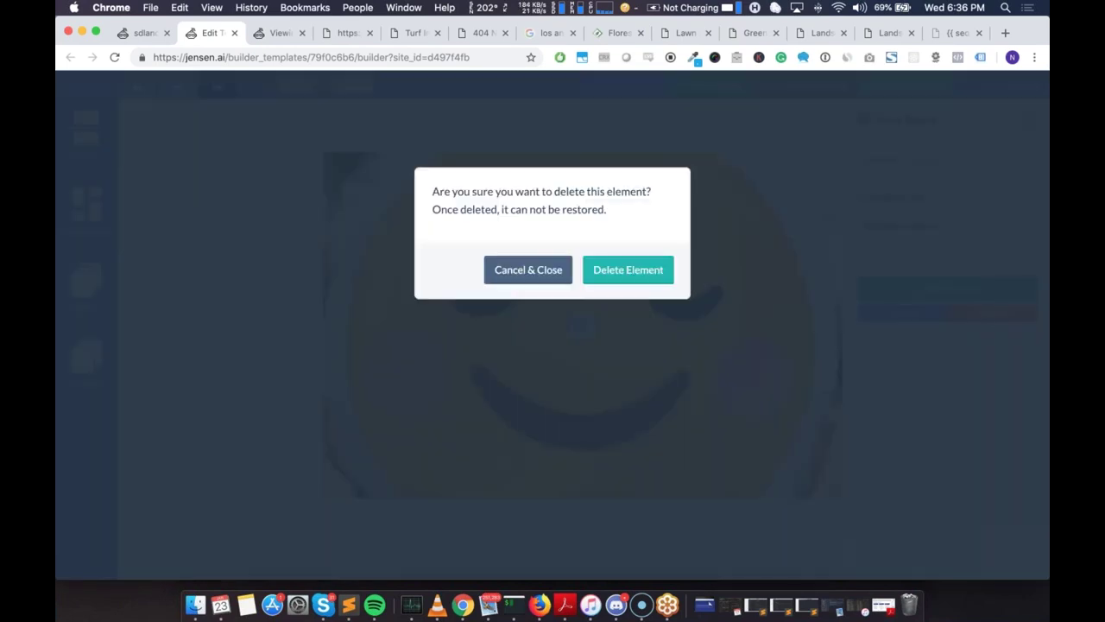
pyautogui.click(627, 270)
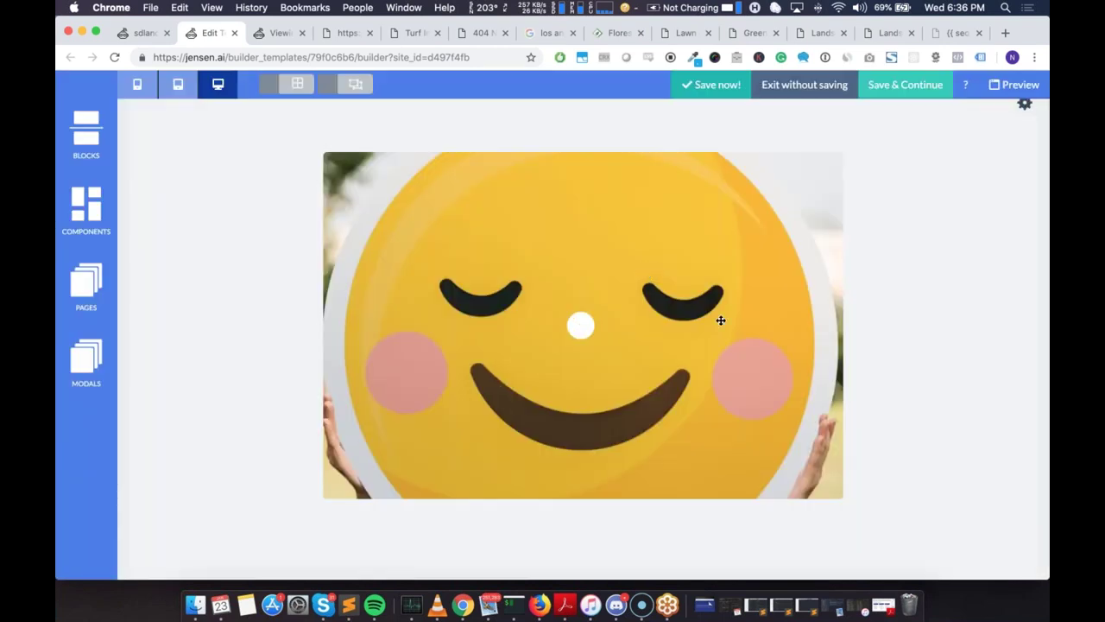
# Delete the white nose element from the smiley image.
pyautogui.click(579, 307)
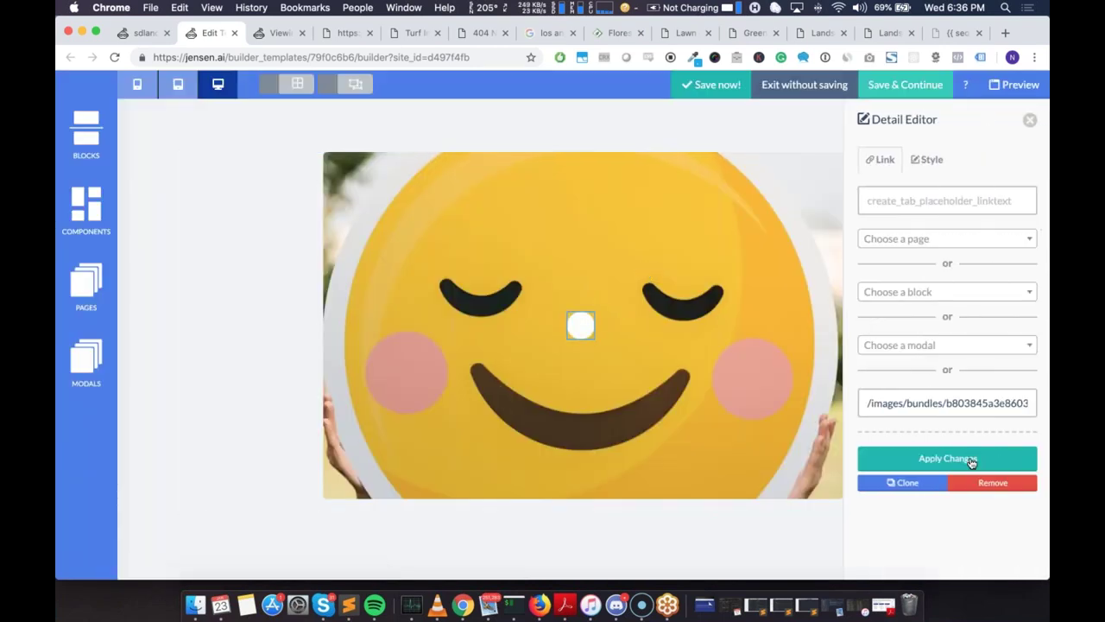
pyautogui.click(976, 484)
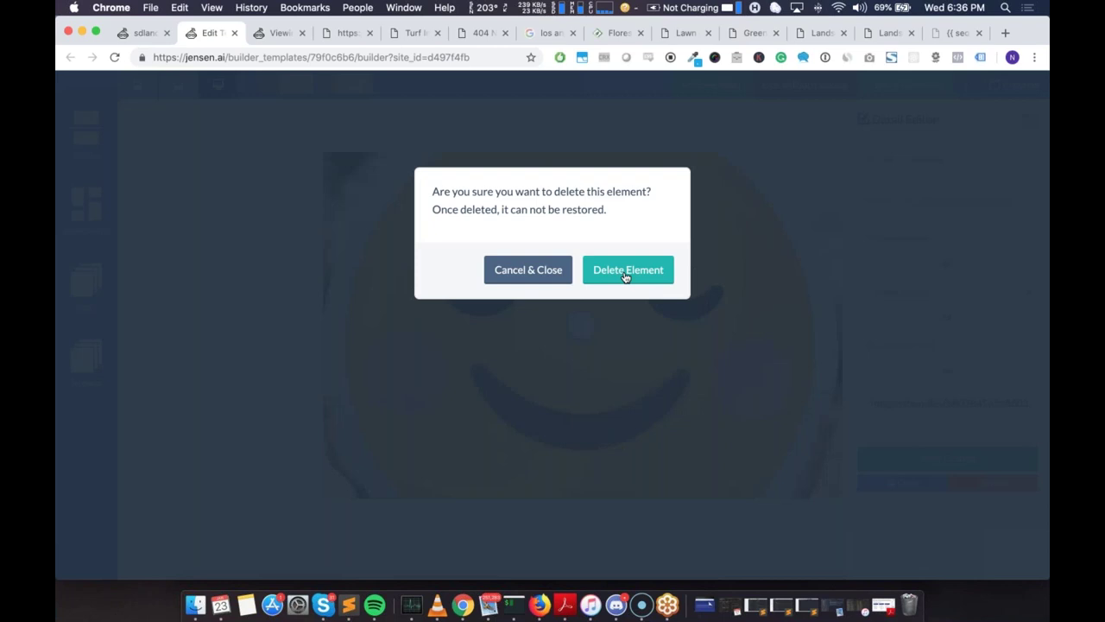
pyautogui.click(625, 269)
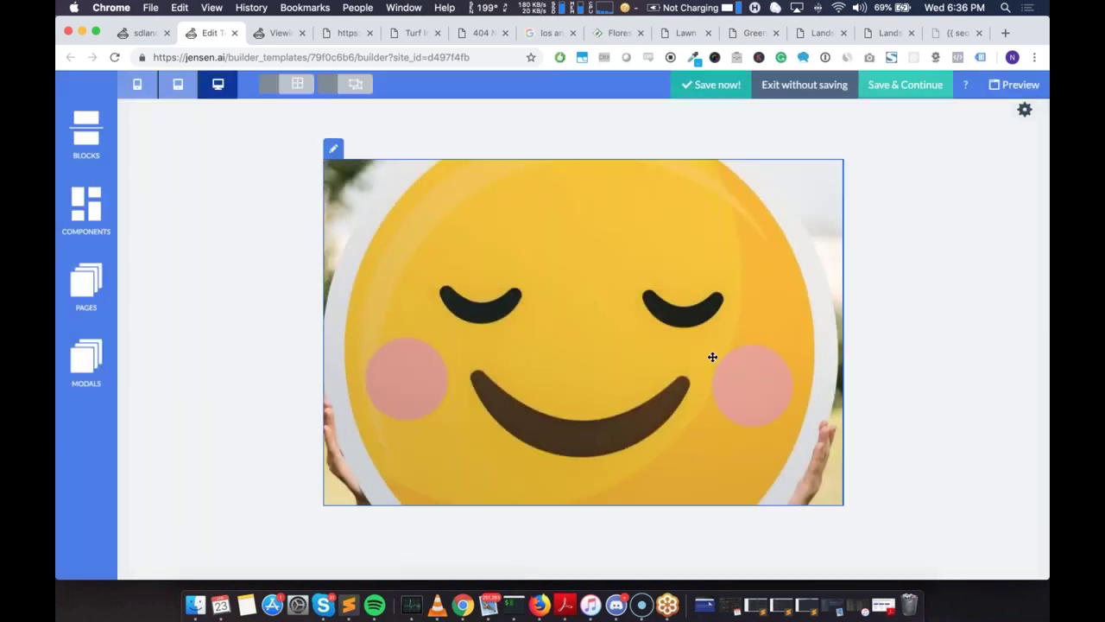
pyautogui.scroll(5, 713, 357)
pyautogui.scroll(-1, 226, 251)
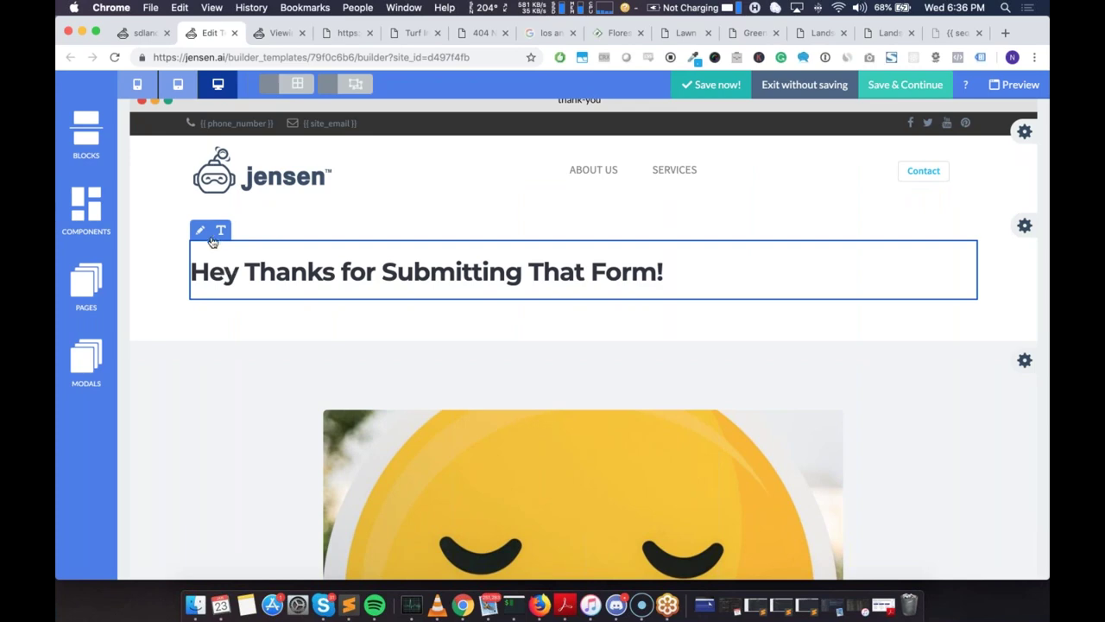
# Review the Blocks, Components and Pages panels, then Save & Continue out of the builder.
pyautogui.scroll(-10, 319, 281)
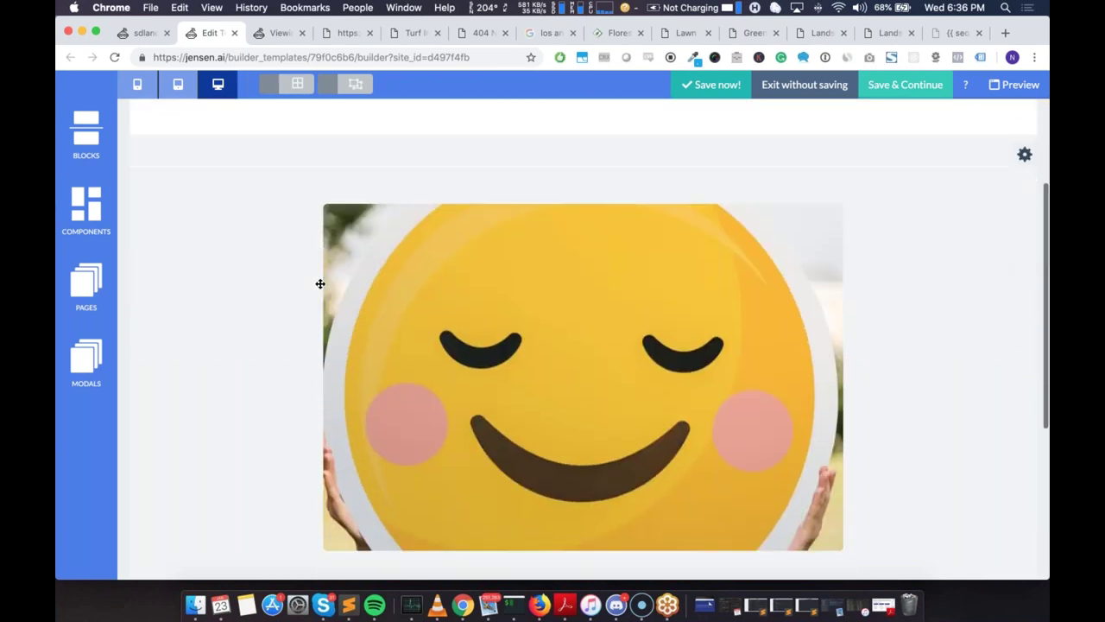
pyautogui.scroll(10, 410, 282)
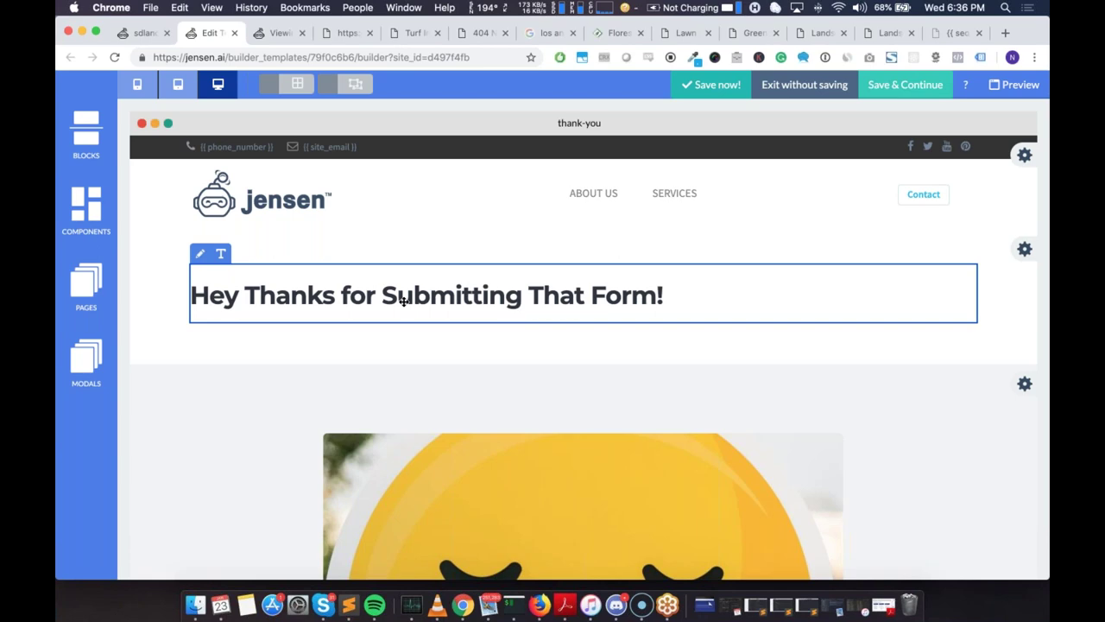
pyautogui.scroll(-3, 481, 250)
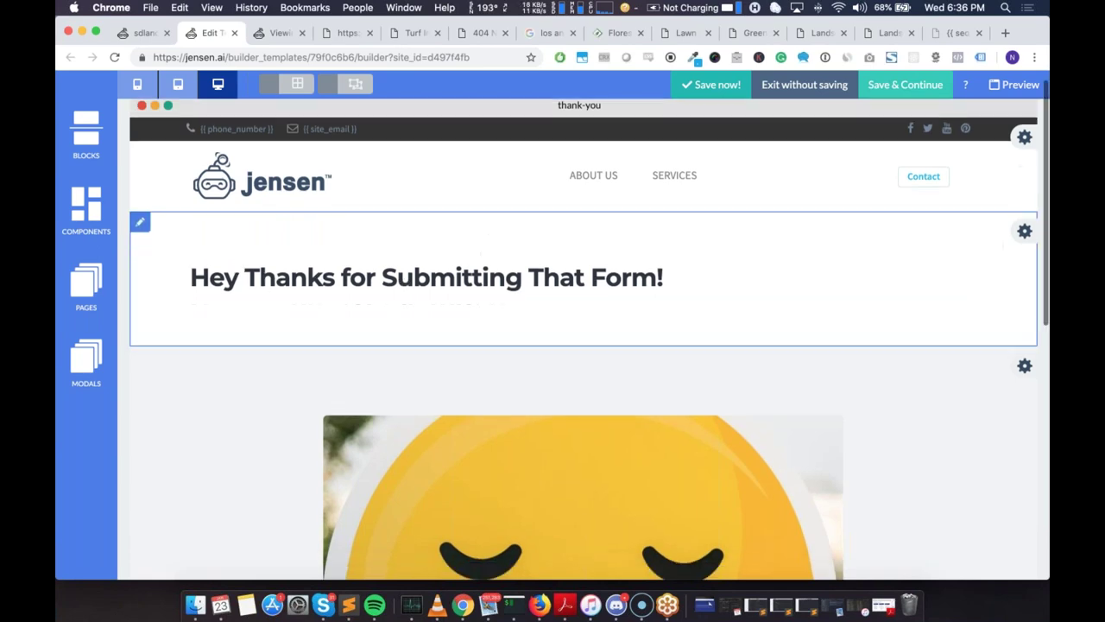
pyautogui.scroll(5, 481, 250)
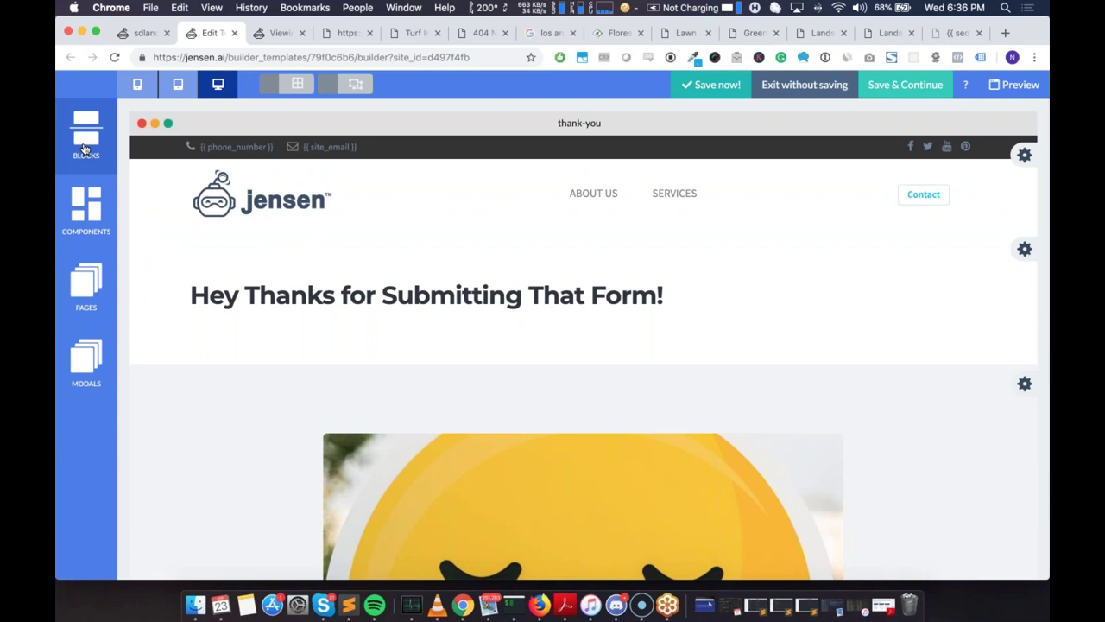
pyautogui.click(84, 149)
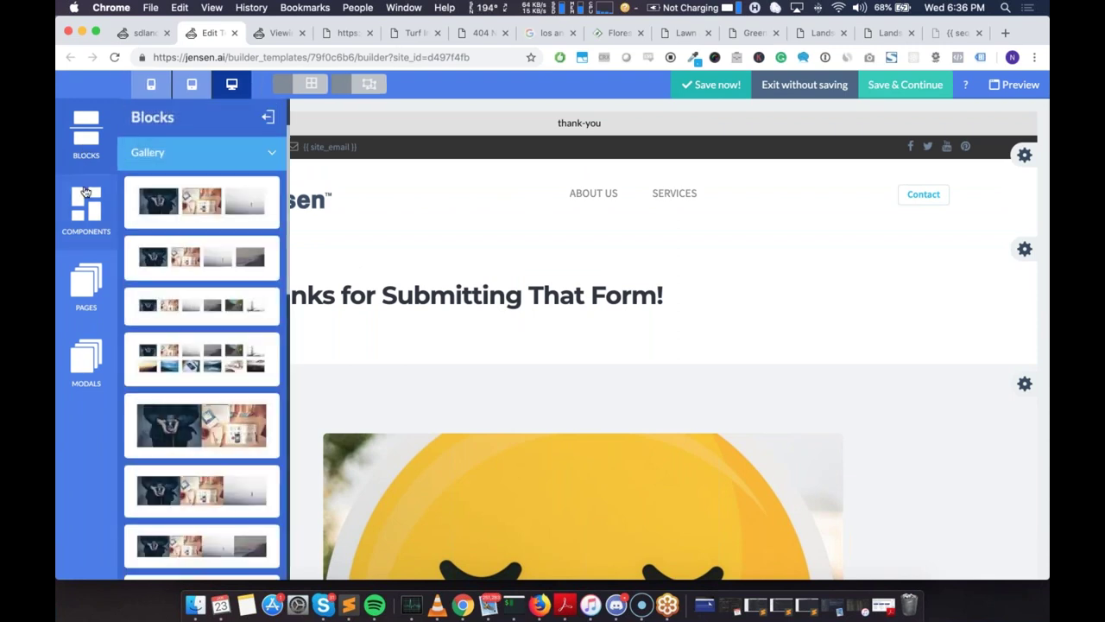
pyautogui.click(86, 200)
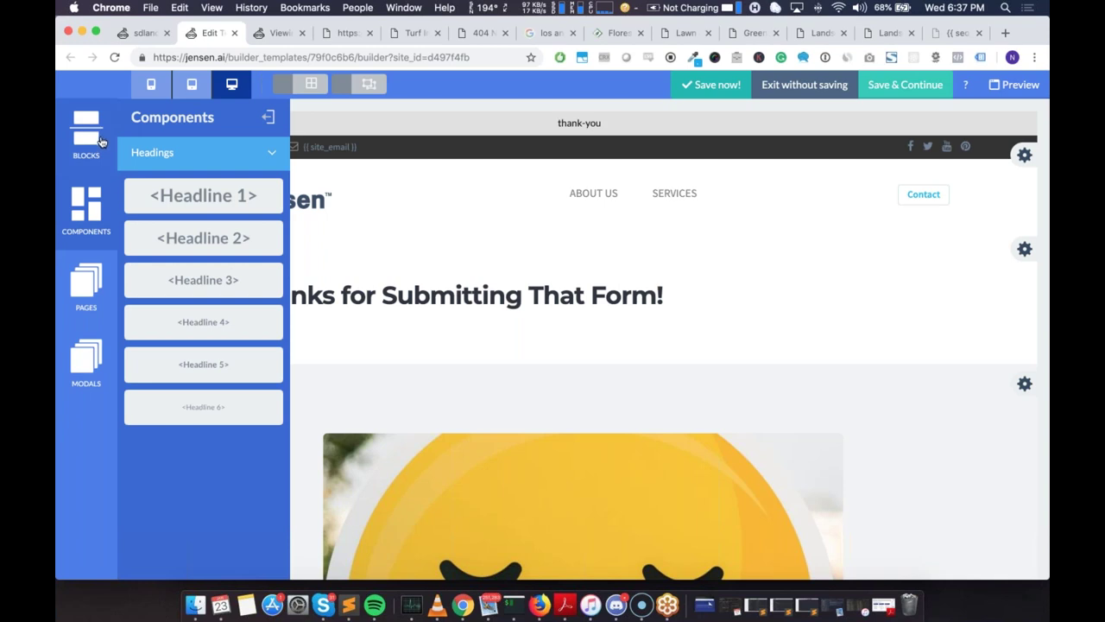
pyautogui.click(74, 298)
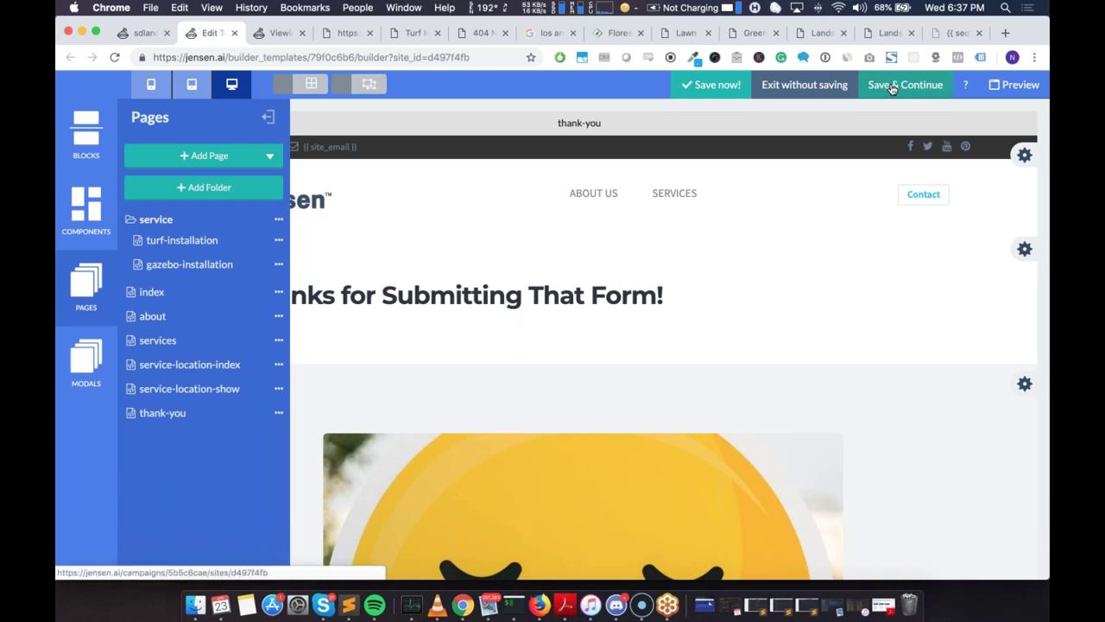
pyautogui.click(892, 89)
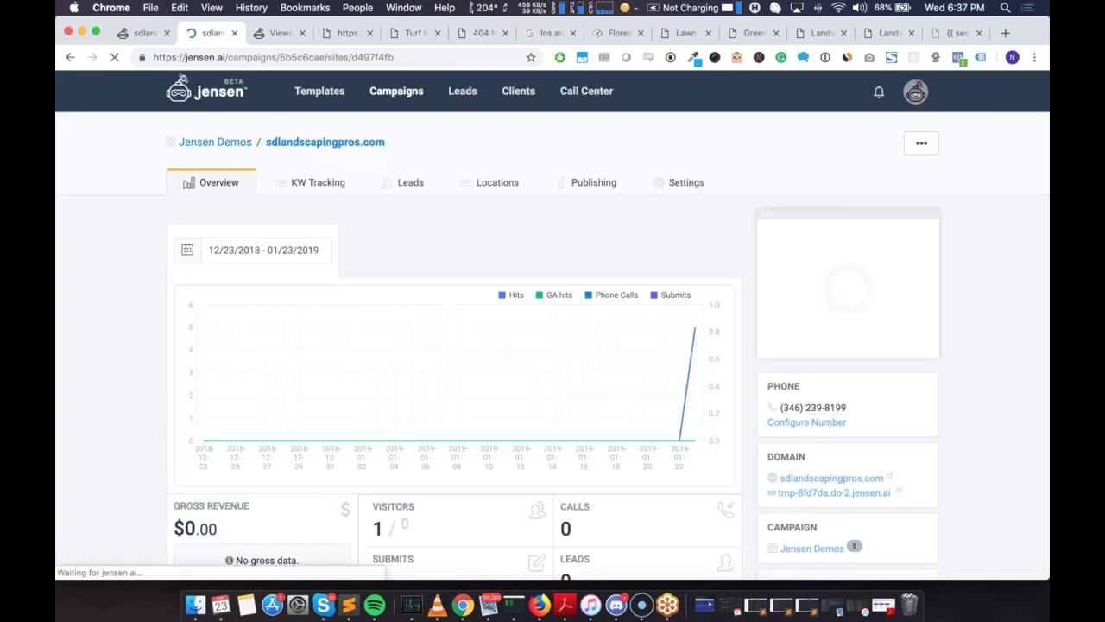
# Open campaign Settings and review the Site Forms list: hero-8, jensen/contact27, jensen/cta25, jensen/cta38.
pyautogui.click(676, 184)
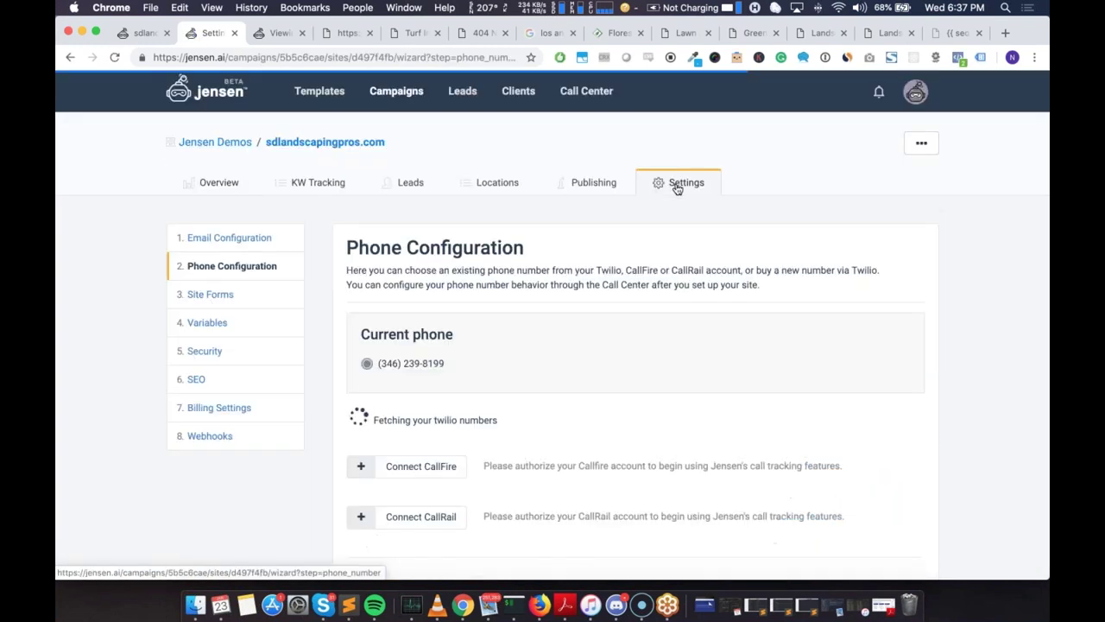
pyautogui.click(217, 296)
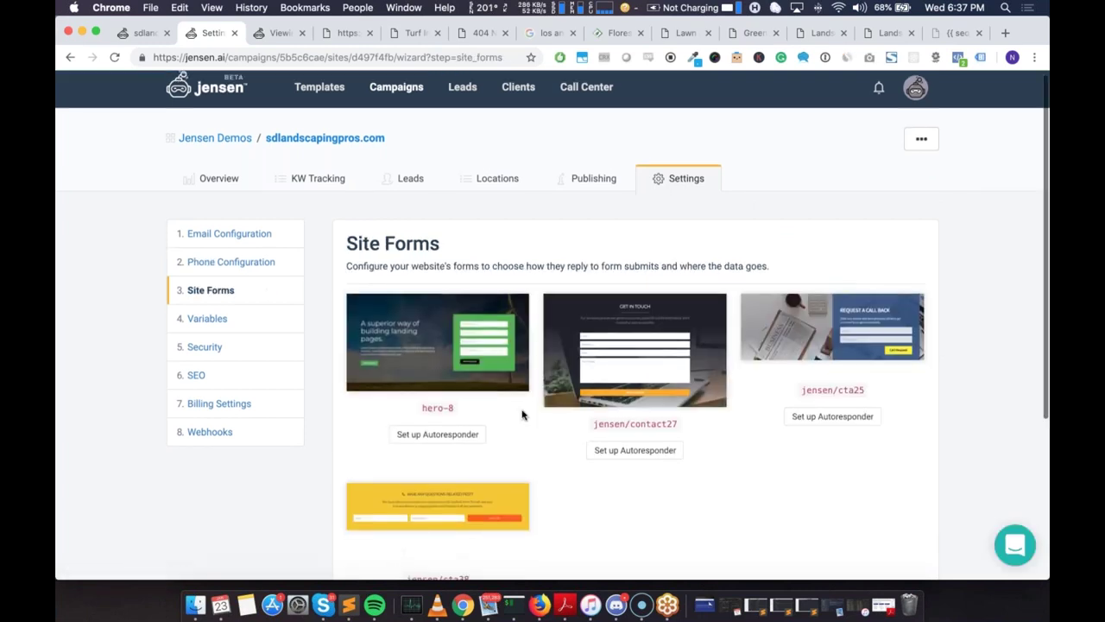
pyautogui.scroll(-3, 522, 414)
pyautogui.scroll(-2, 521, 414)
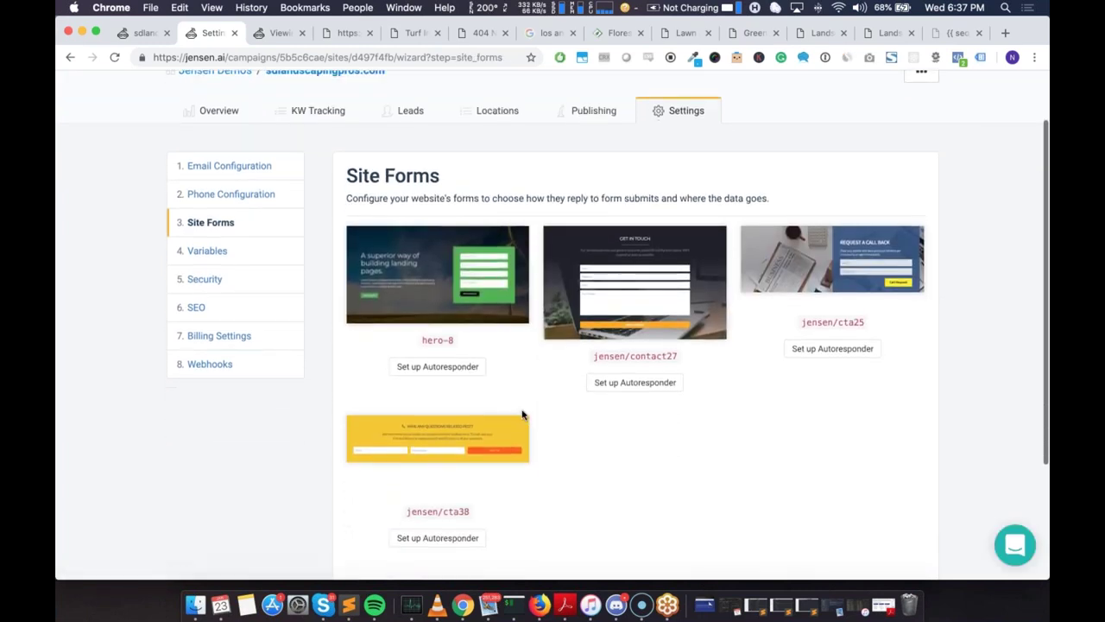
pyautogui.scroll(2, 521, 415)
pyautogui.scroll(-3, 521, 414)
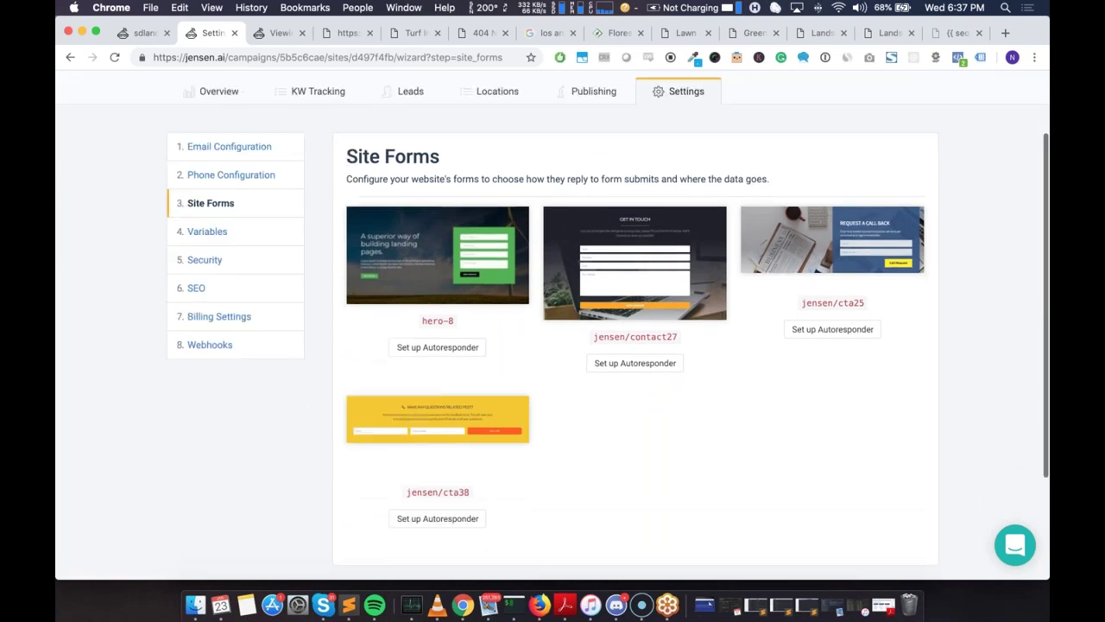
pyautogui.scroll(-1, 439, 508)
pyautogui.scroll(5, 439, 508)
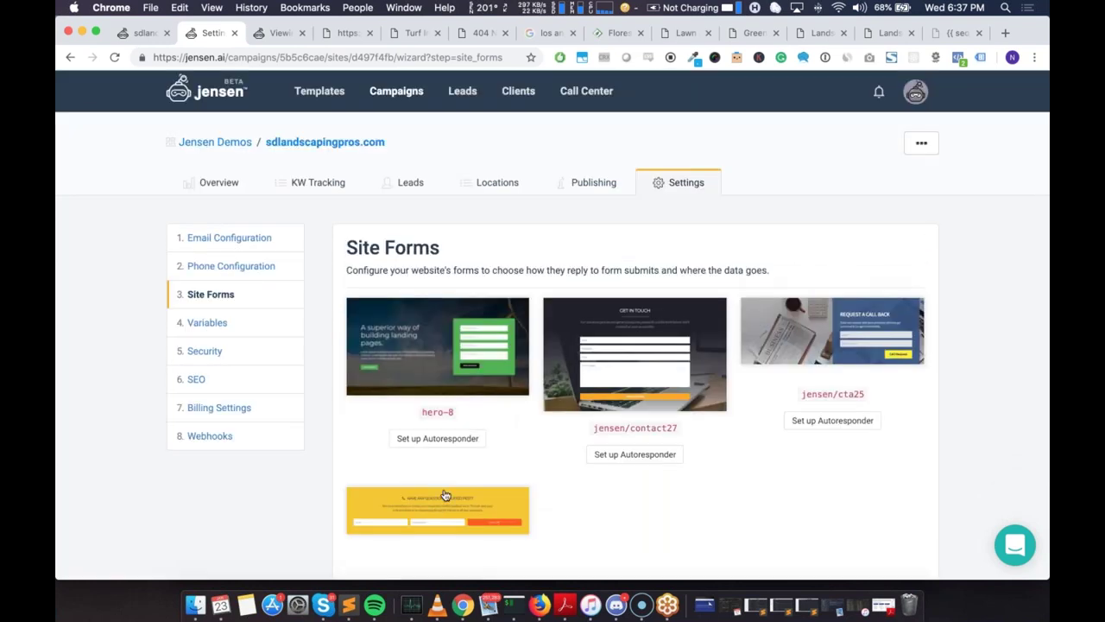
pyautogui.click(444, 439)
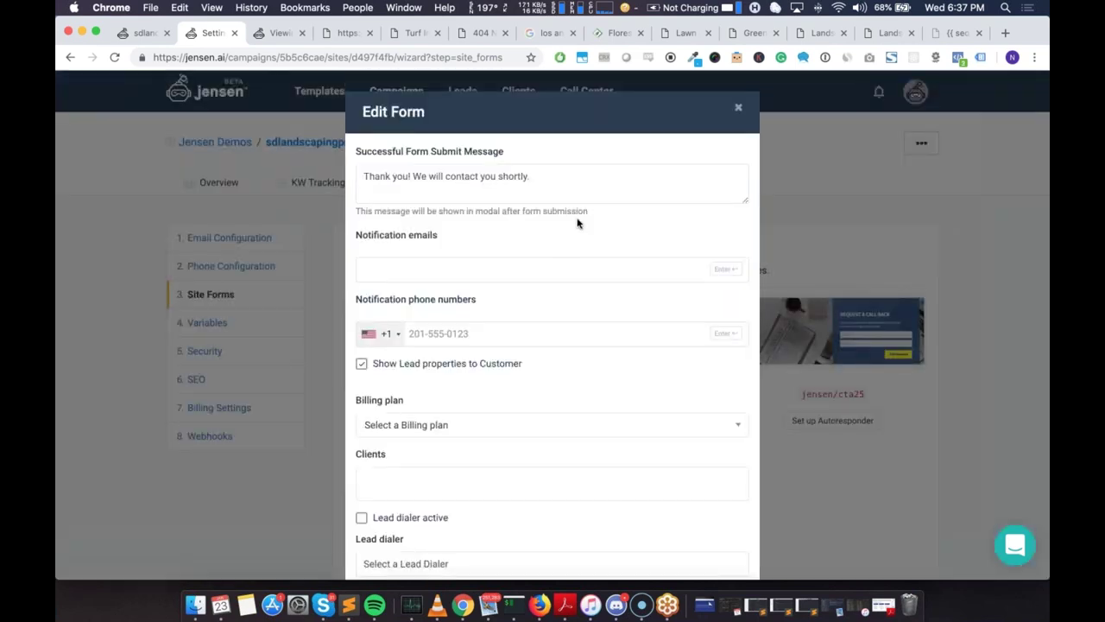
pyautogui.scroll(-3, 578, 235)
pyautogui.scroll(-10, 578, 238)
pyautogui.scroll(-6, 570, 141)
pyautogui.scroll(15, 570, 140)
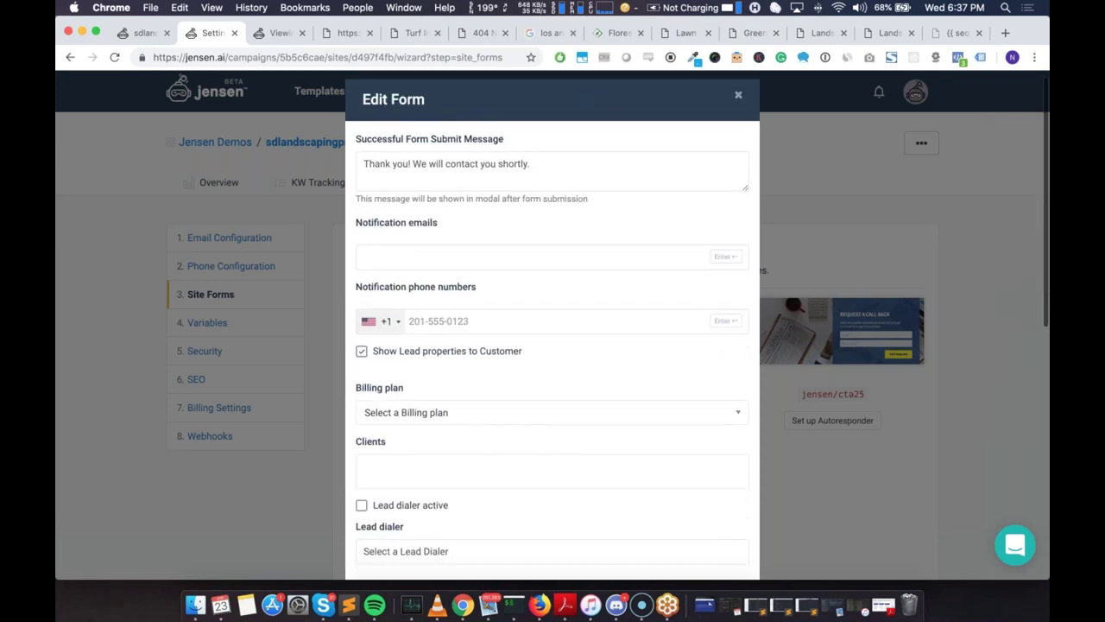
pyautogui.scroll(-2, 553, 324)
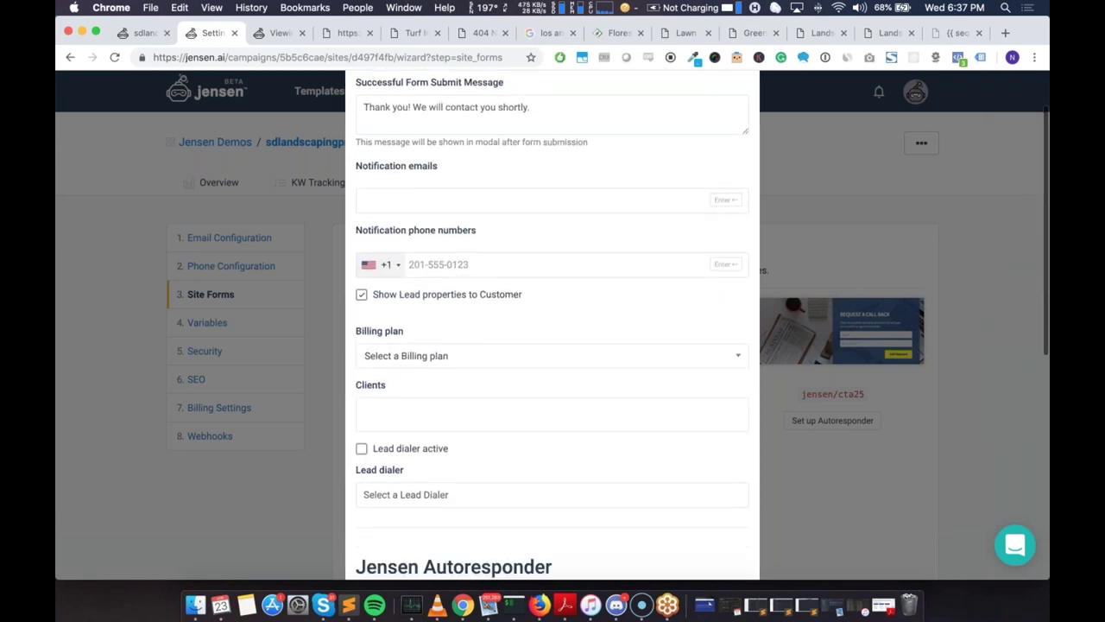
pyautogui.scroll(-5, 553, 324)
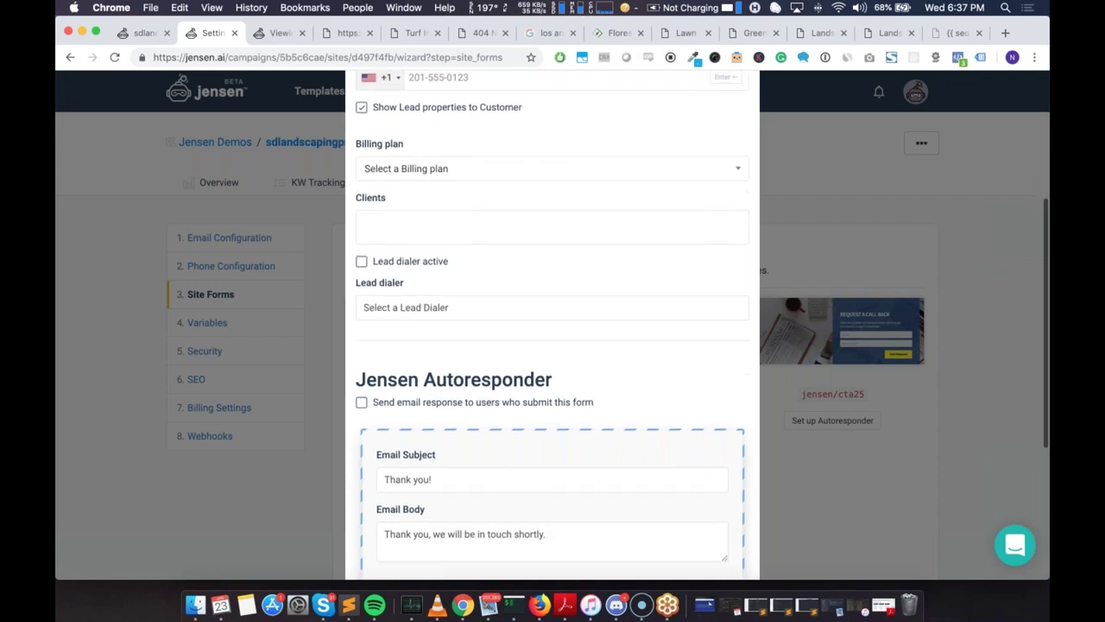
pyautogui.scroll(-8, 552, 324)
pyautogui.scroll(10, 552, 325)
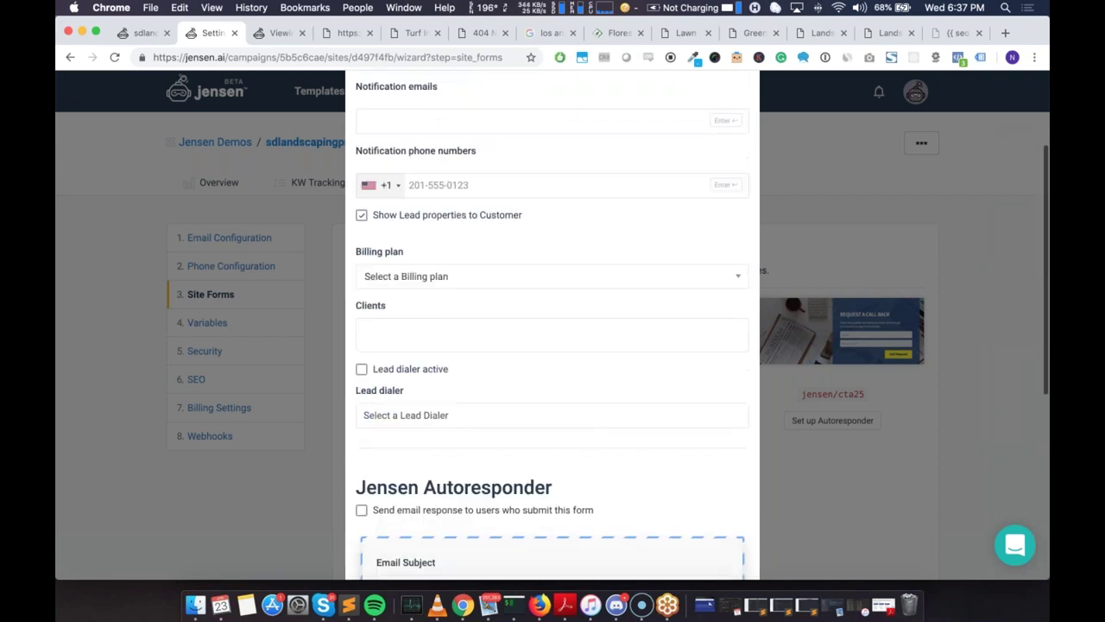
pyautogui.scroll(3, 553, 325)
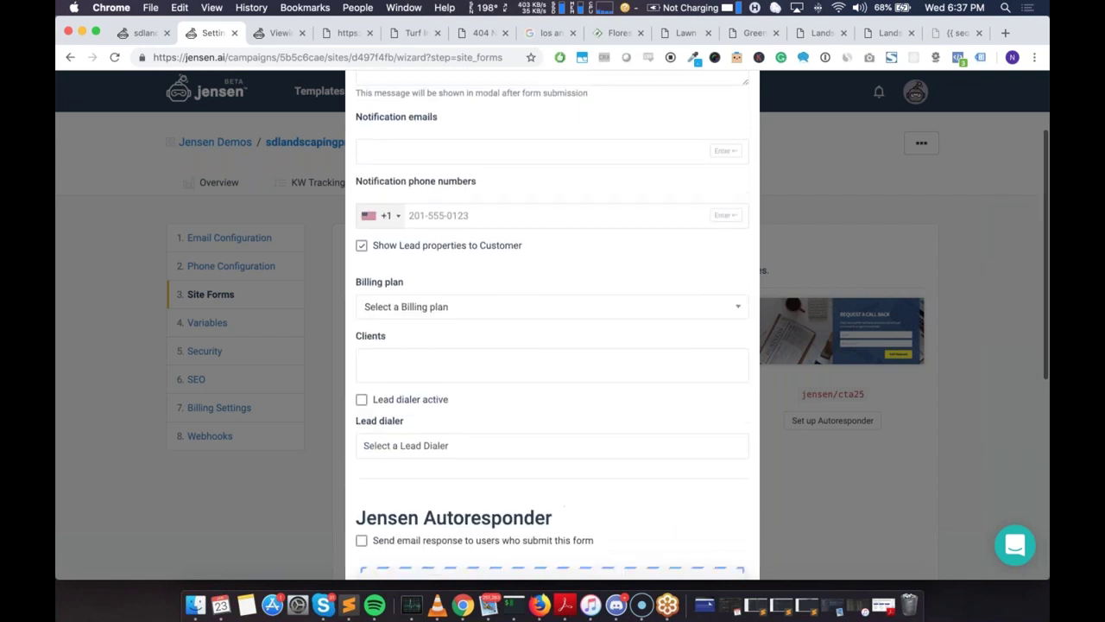
pyautogui.scroll(2, 553, 324)
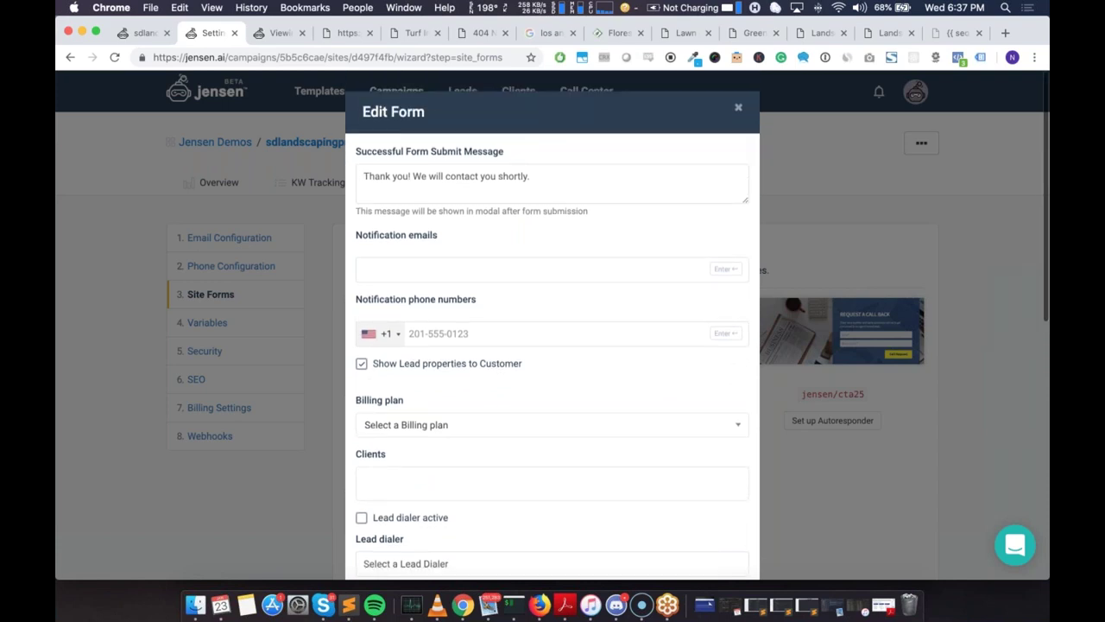
pyautogui.scroll(-10, 552, 324)
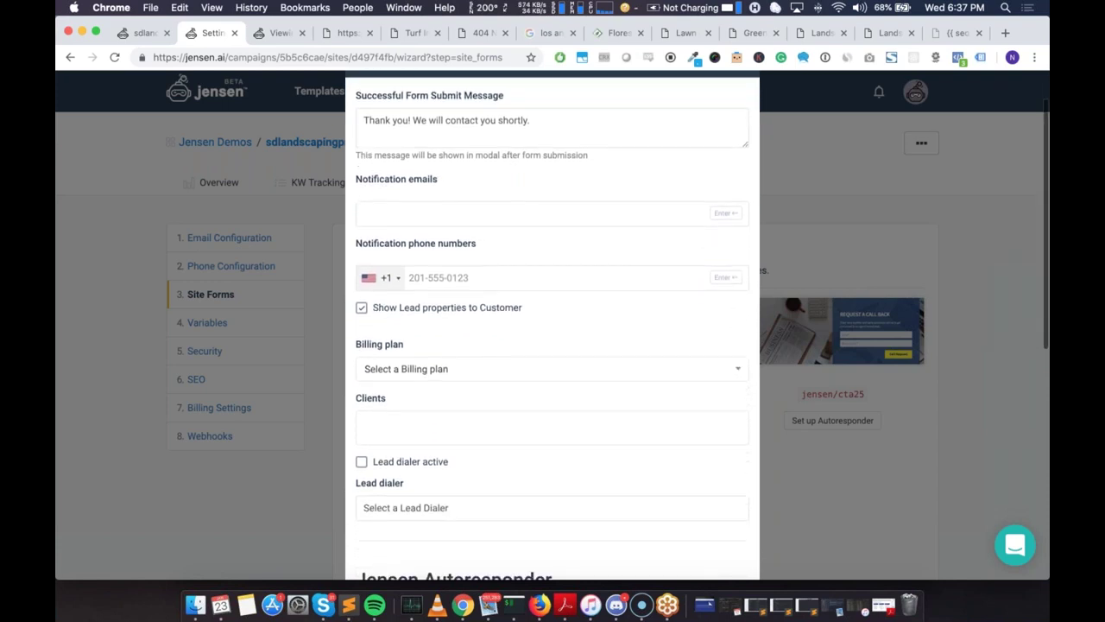
pyautogui.scroll(12, 553, 325)
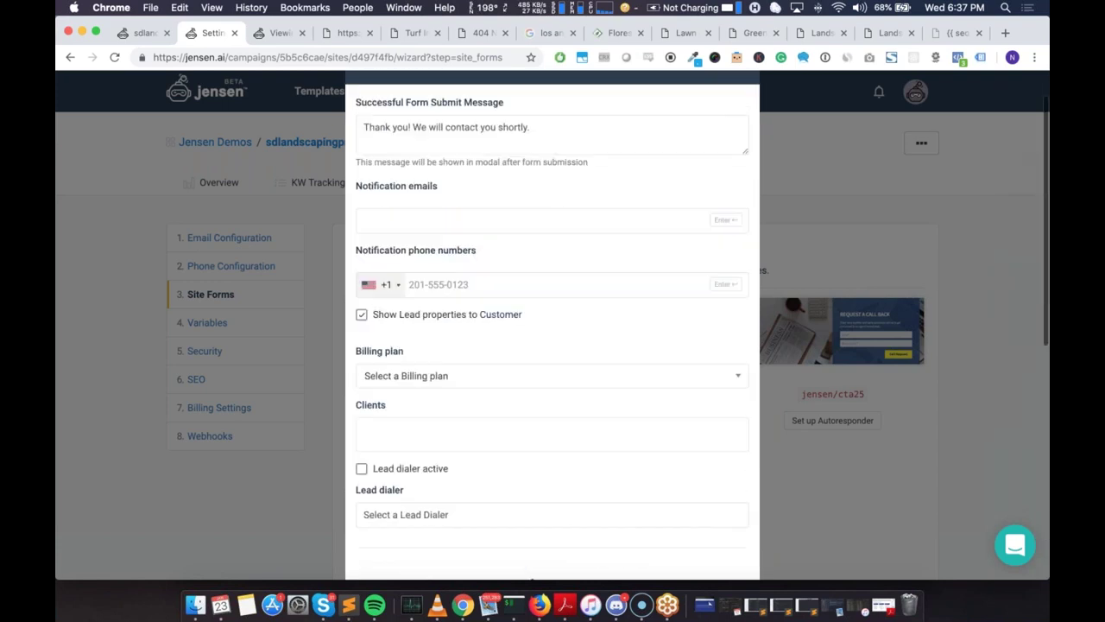
pyautogui.press('Escape')
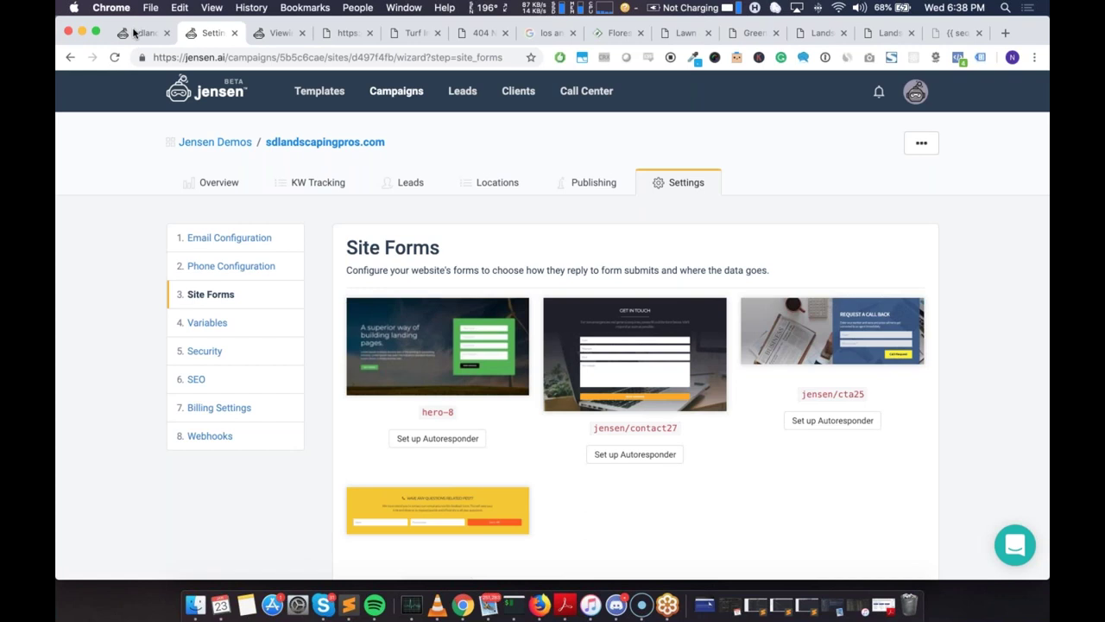
# Return to the campaign overview and open the site template for editing.
pyautogui.click(133, 33)
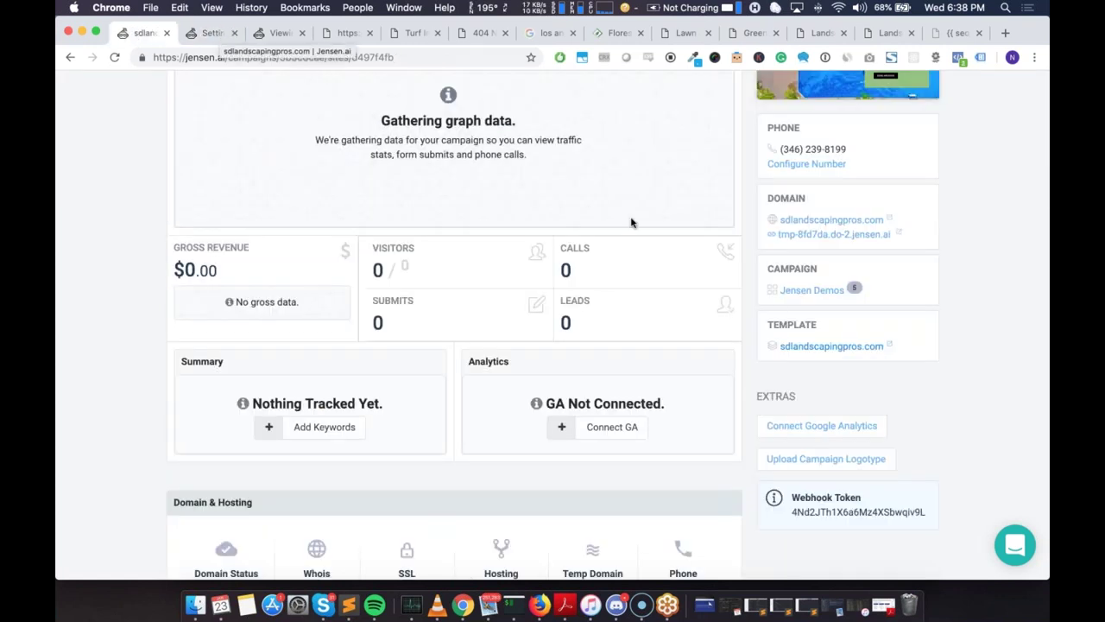
pyautogui.click(851, 349)
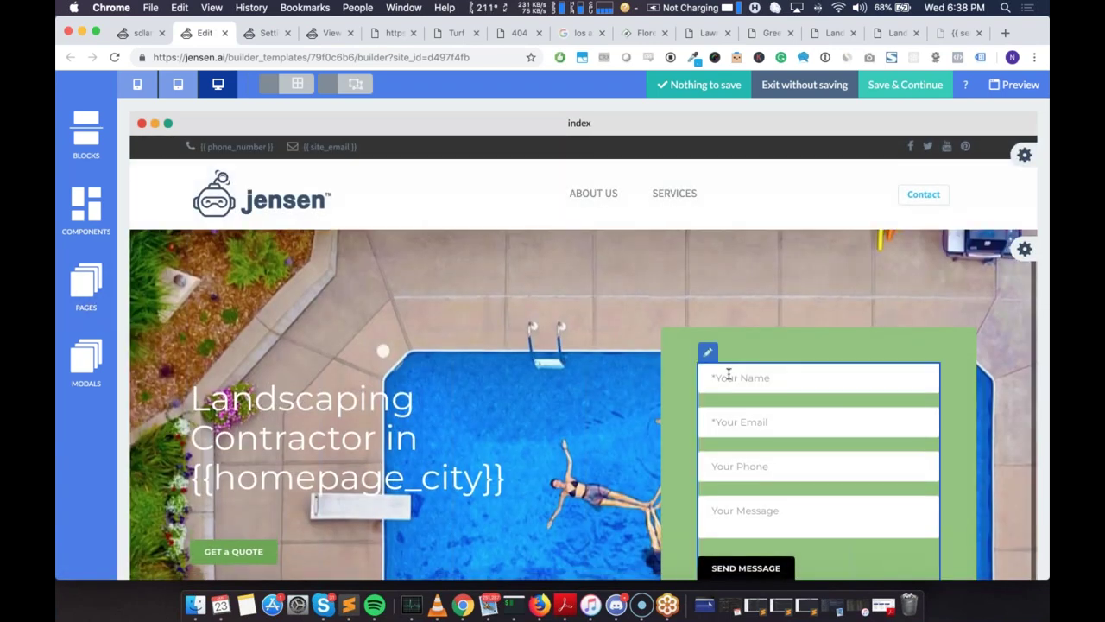
pyautogui.scroll(-2, 728, 374)
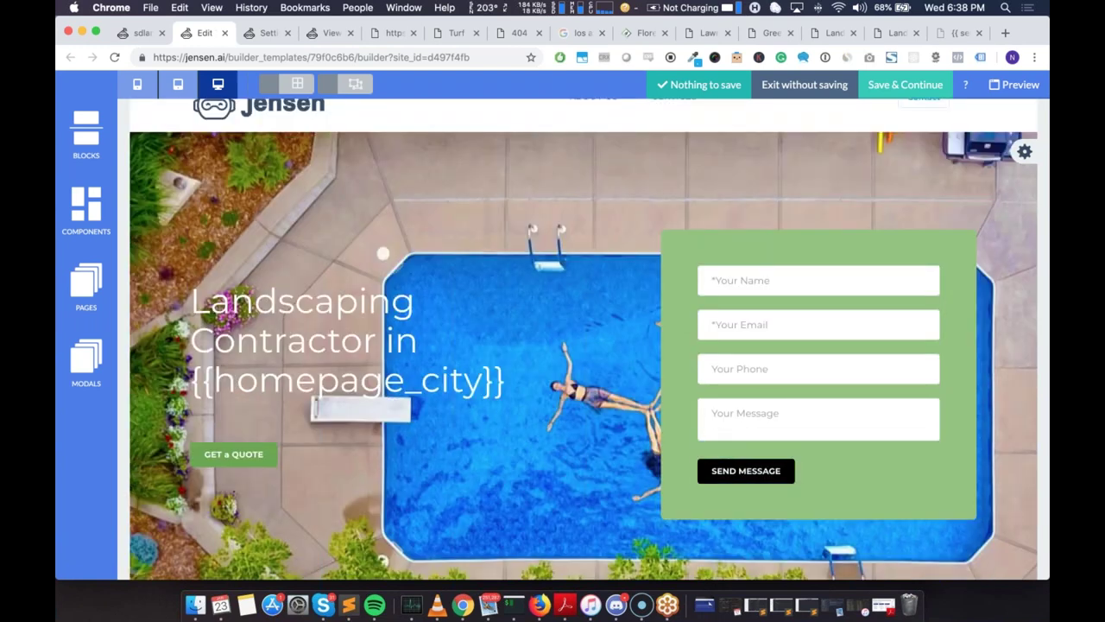
# Set the hero quote form to redirect to the thank-you page and apply the change.
pyautogui.click(708, 257)
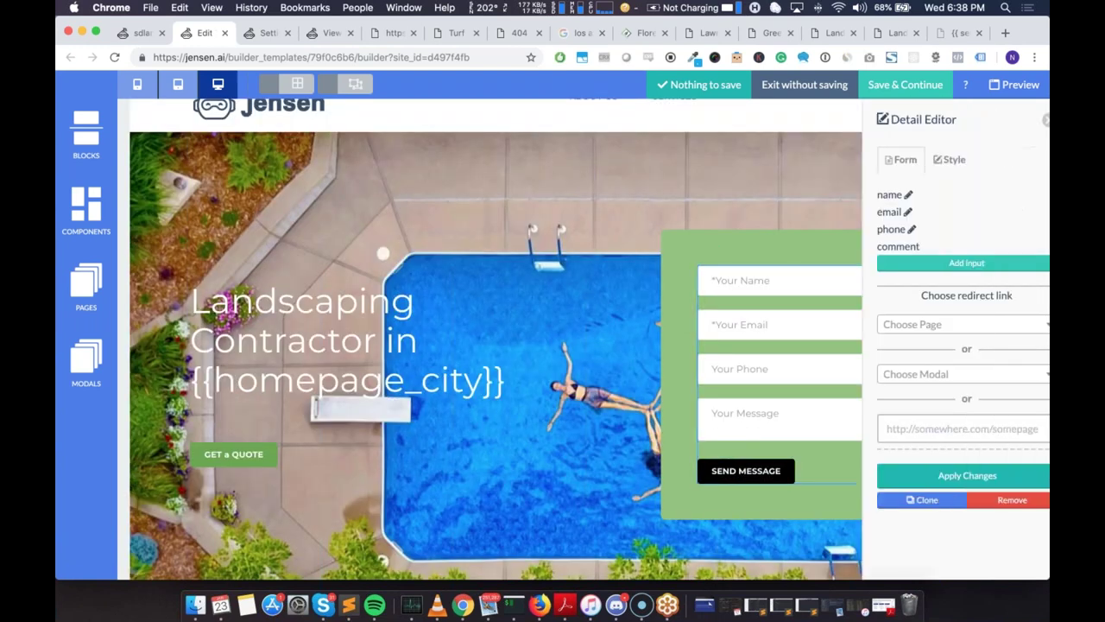
pyautogui.click(956, 330)
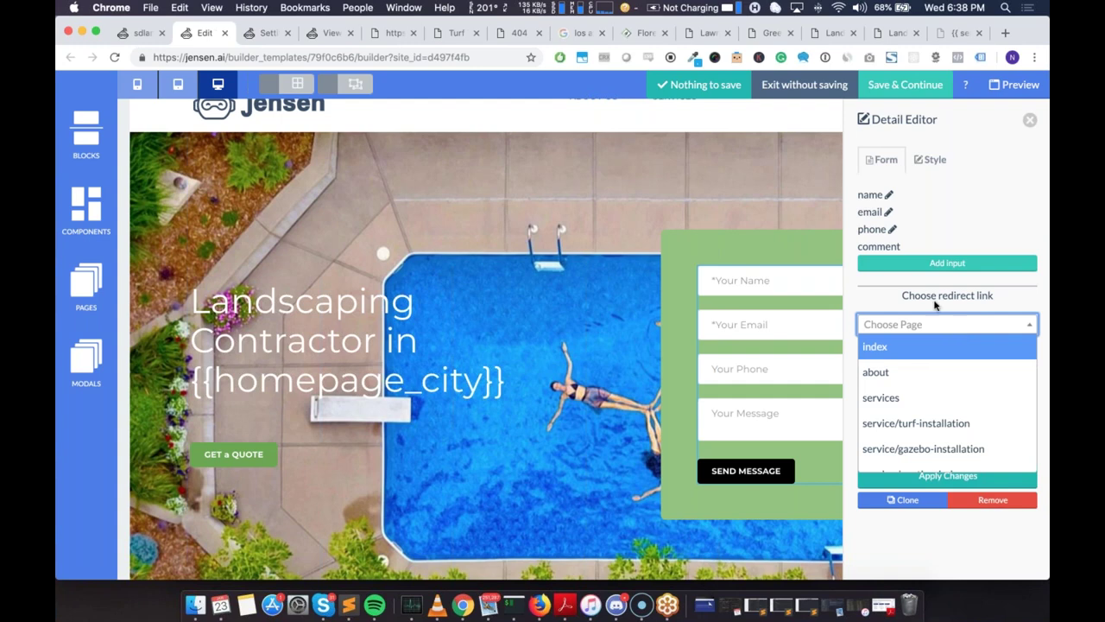
pyautogui.click(935, 304)
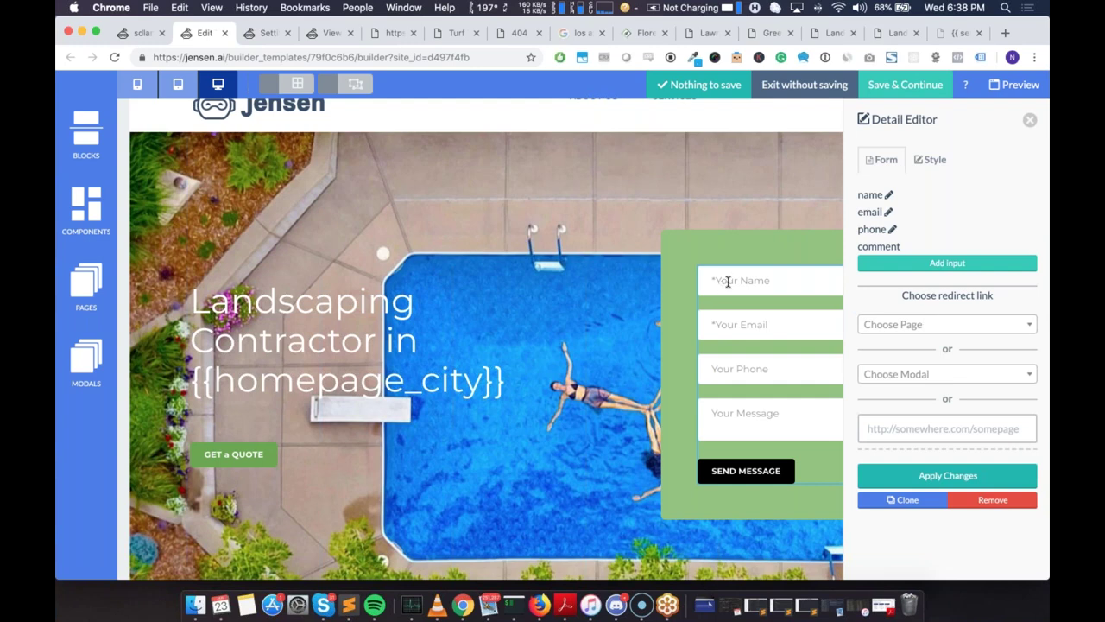
pyautogui.click(950, 333)
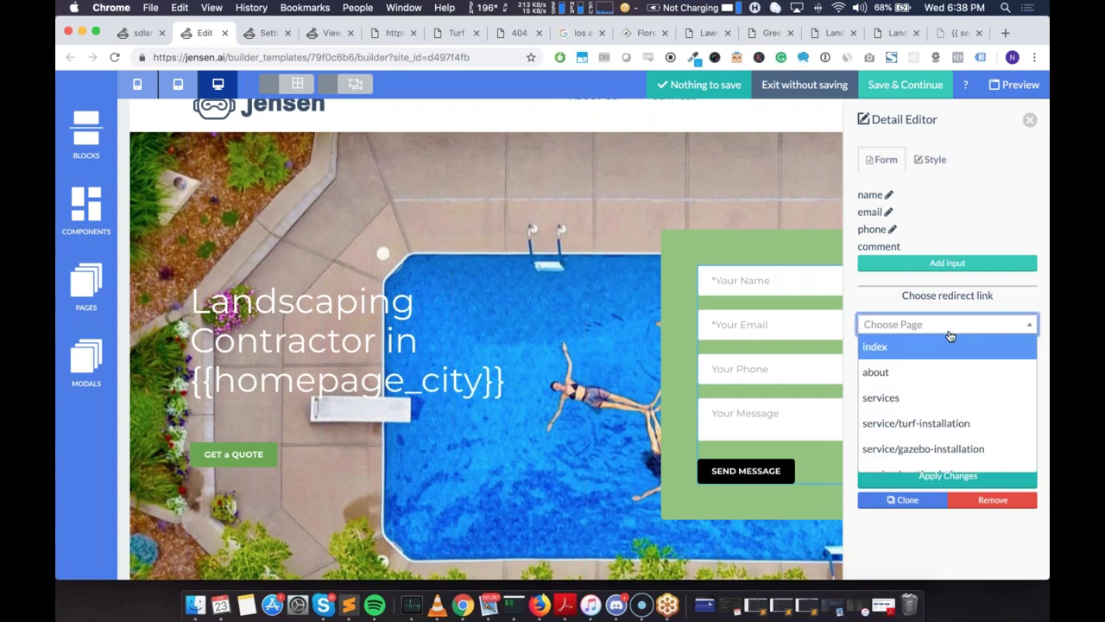
pyautogui.scroll(-3, 928, 380)
pyautogui.click(910, 458)
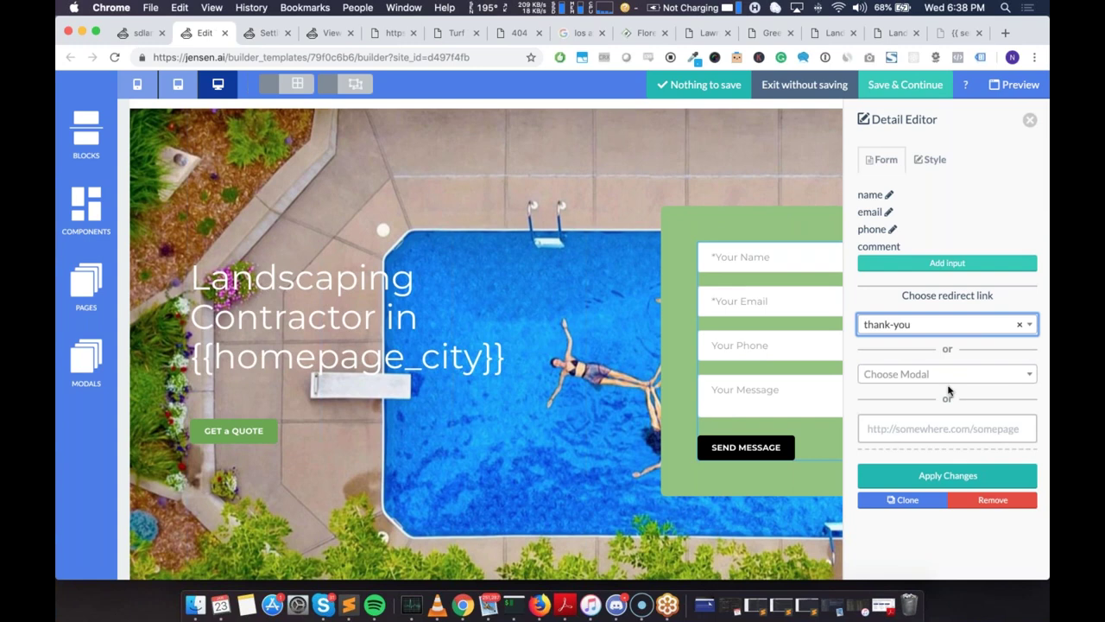
pyautogui.click(937, 488)
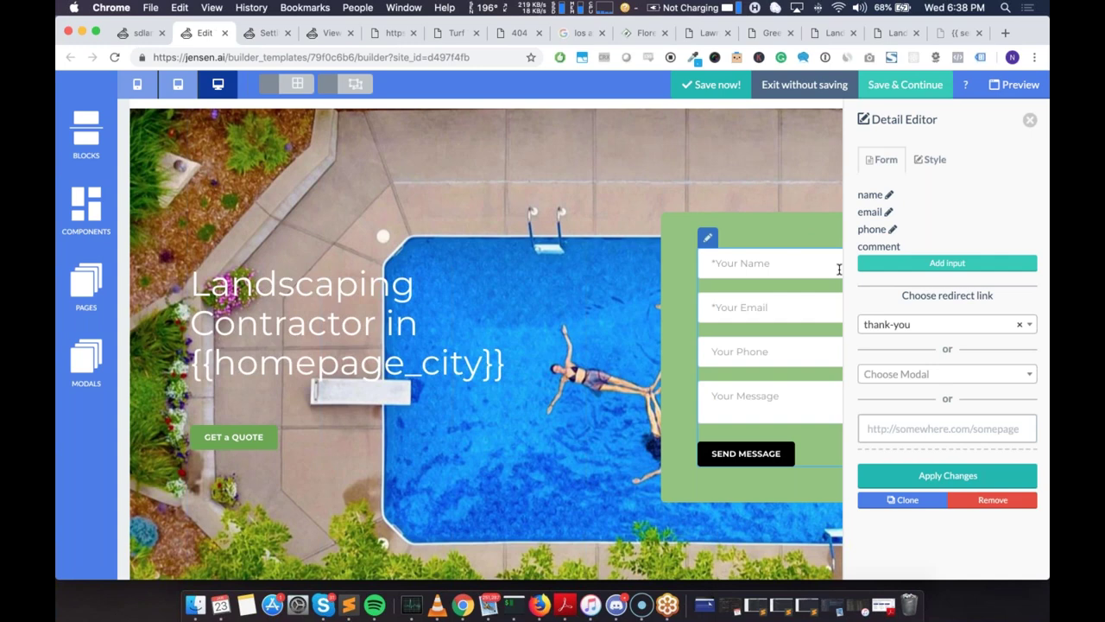
pyautogui.click(918, 264)
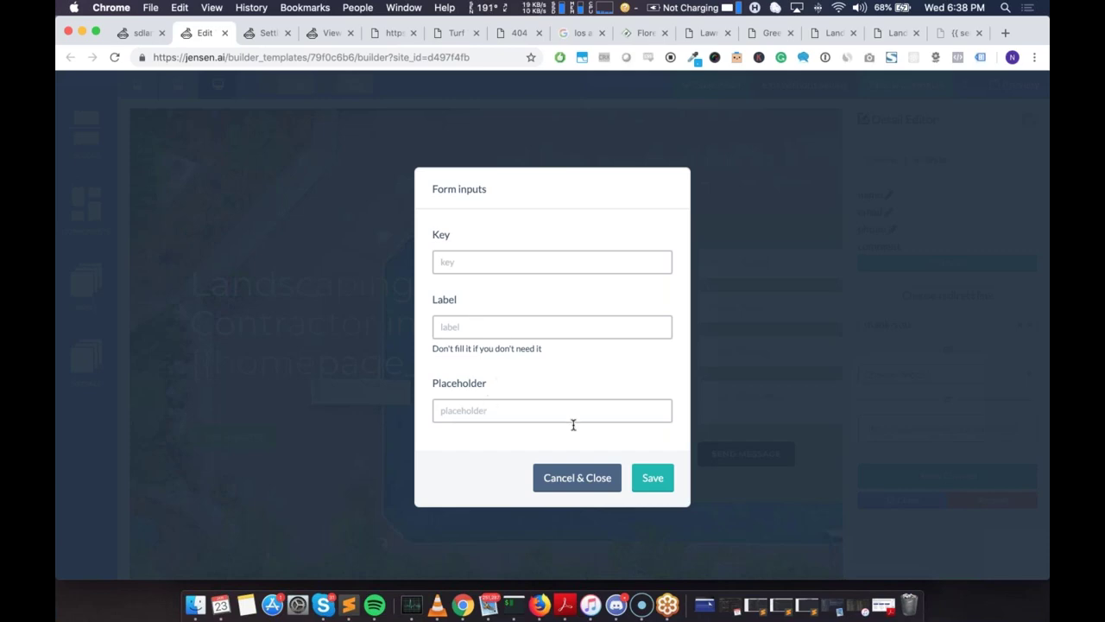
pyautogui.click(579, 480)
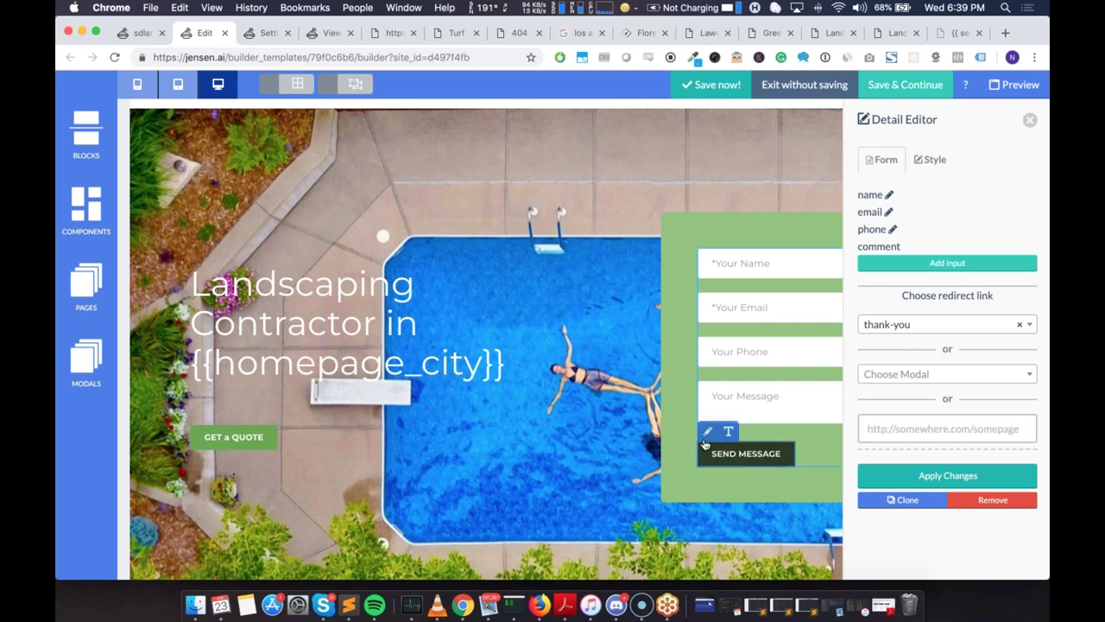
# Make the SEND MESSAGE button's background orange, then save the page back to the campaign.
pyautogui.click(725, 455)
pyautogui.click(1008, 304)
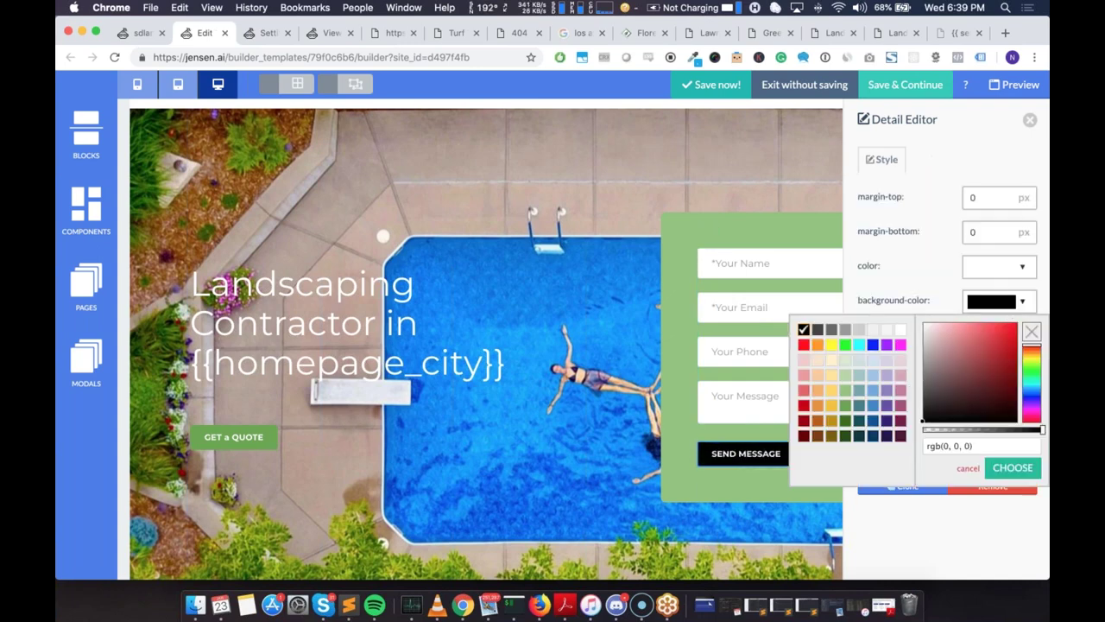
pyautogui.click(817, 404)
pyautogui.click(975, 453)
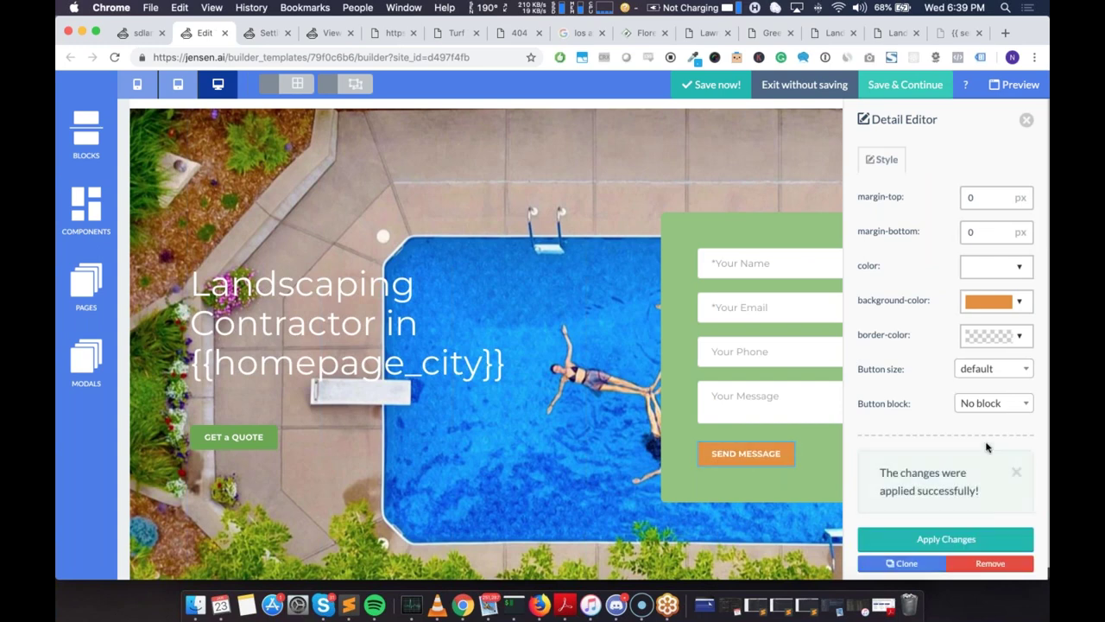
pyautogui.click(1027, 119)
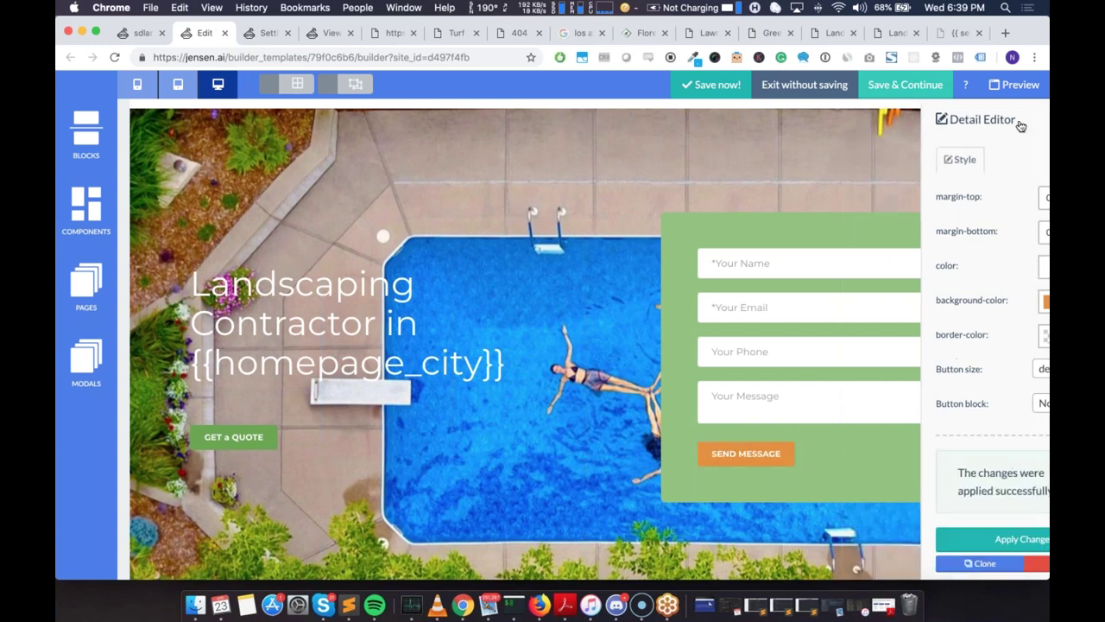
pyautogui.scroll(1, 679, 323)
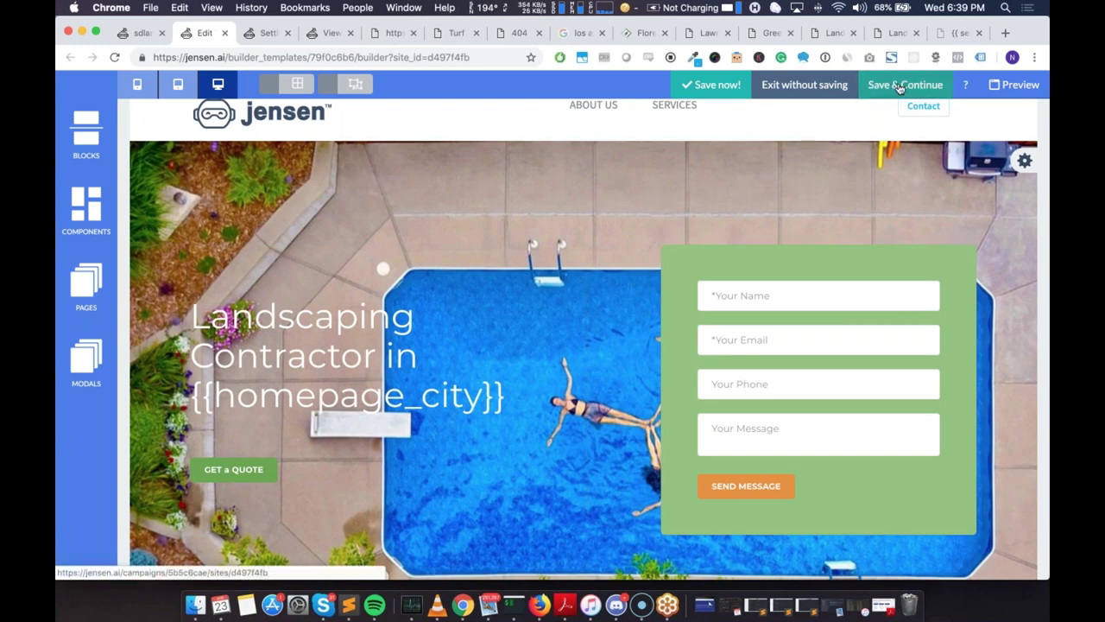
pyautogui.click(900, 87)
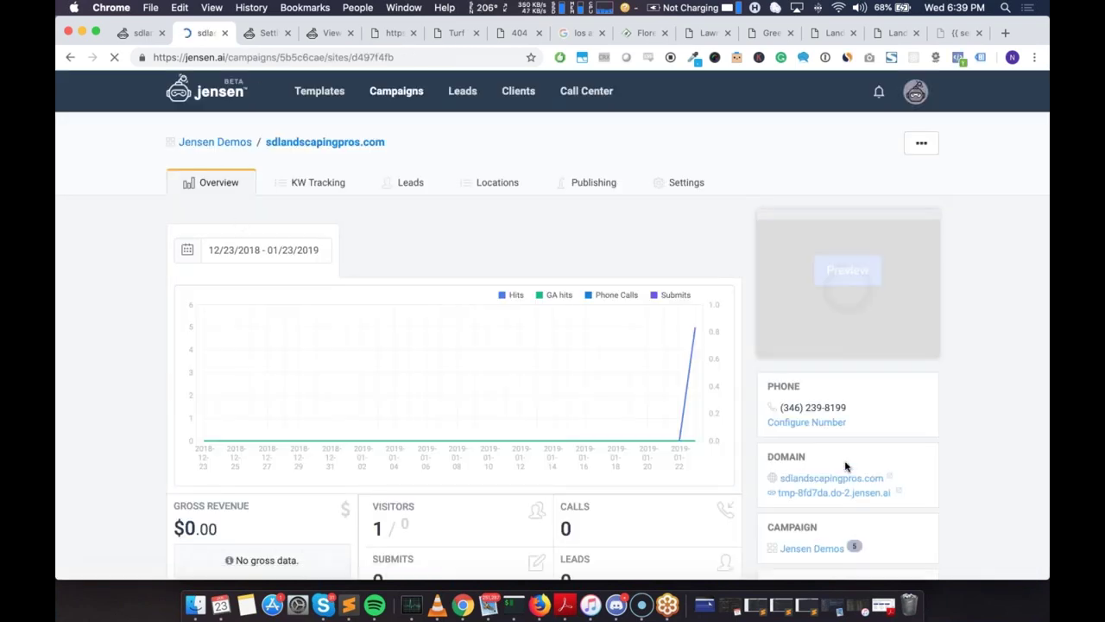
# Open the live sdlandscapingpros.com site and fill the quote form with test name, e-mail, phone and message.
pyautogui.click(830, 477)
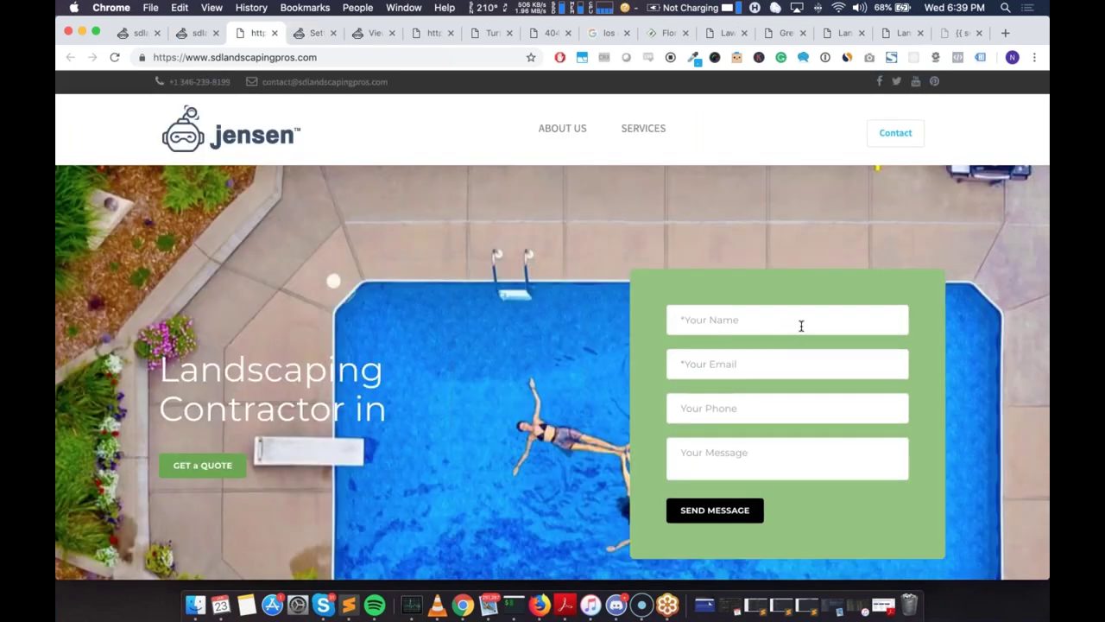
pyautogui.click(801, 324)
pyautogui.write('test')
pyautogui.click(764, 295)
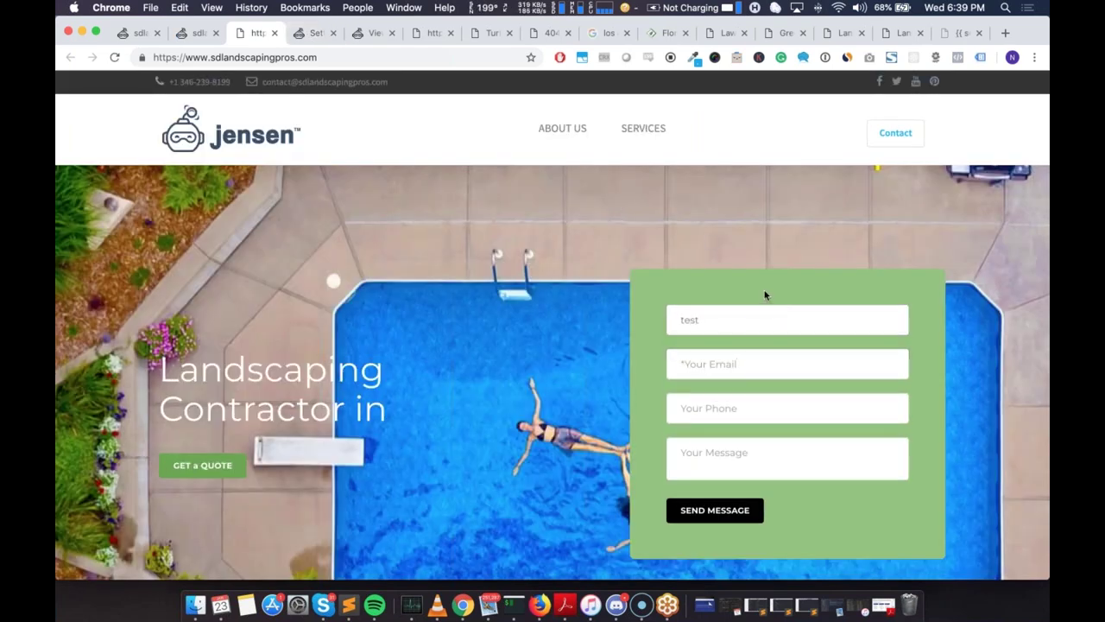
pyautogui.click(756, 366)
pyautogui.write('test@test.co')
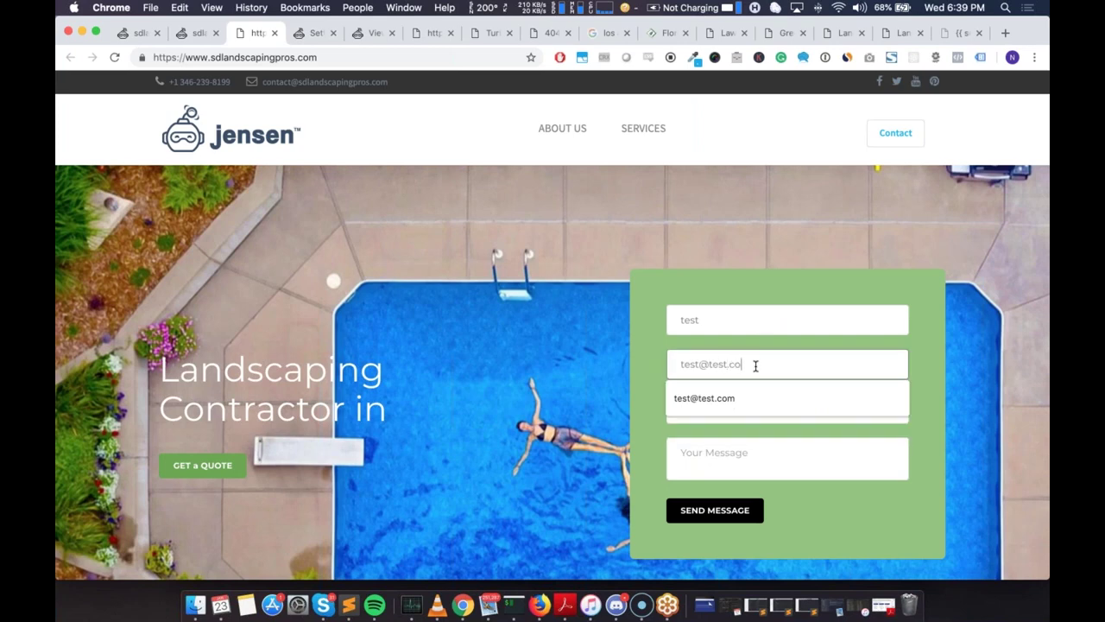
pyautogui.write('m')
pyautogui.press('Tab')
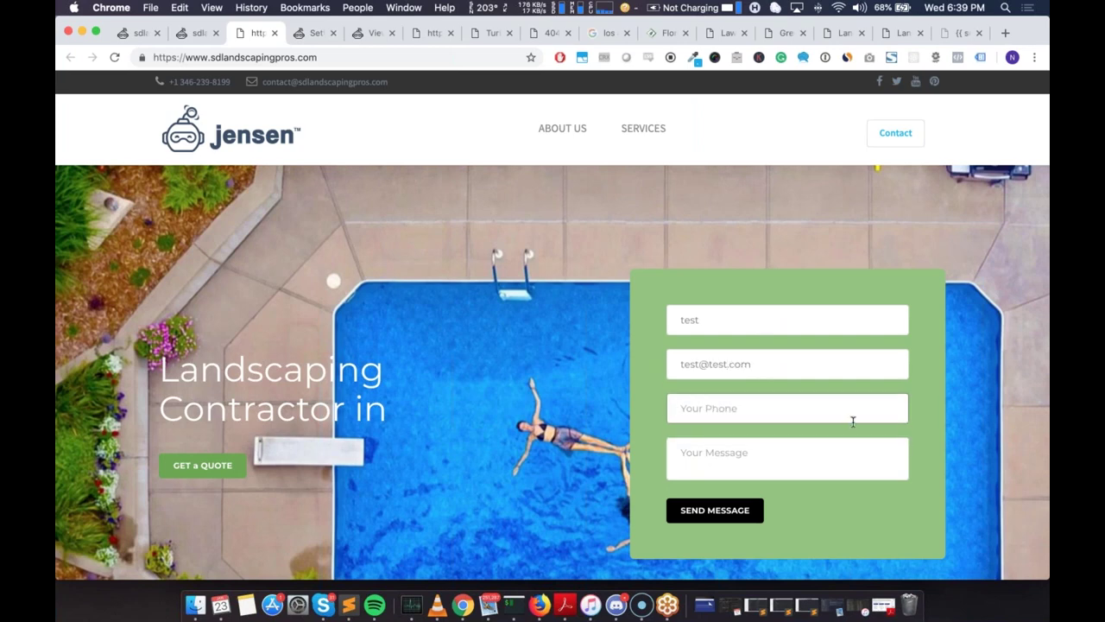
pyautogui.write('5555555555')
pyautogui.press('Tab')
pyautogui.write('test message')
# Submit the test request and dismiss the thank-you confirmation.
pyautogui.moveTo(893, 469)
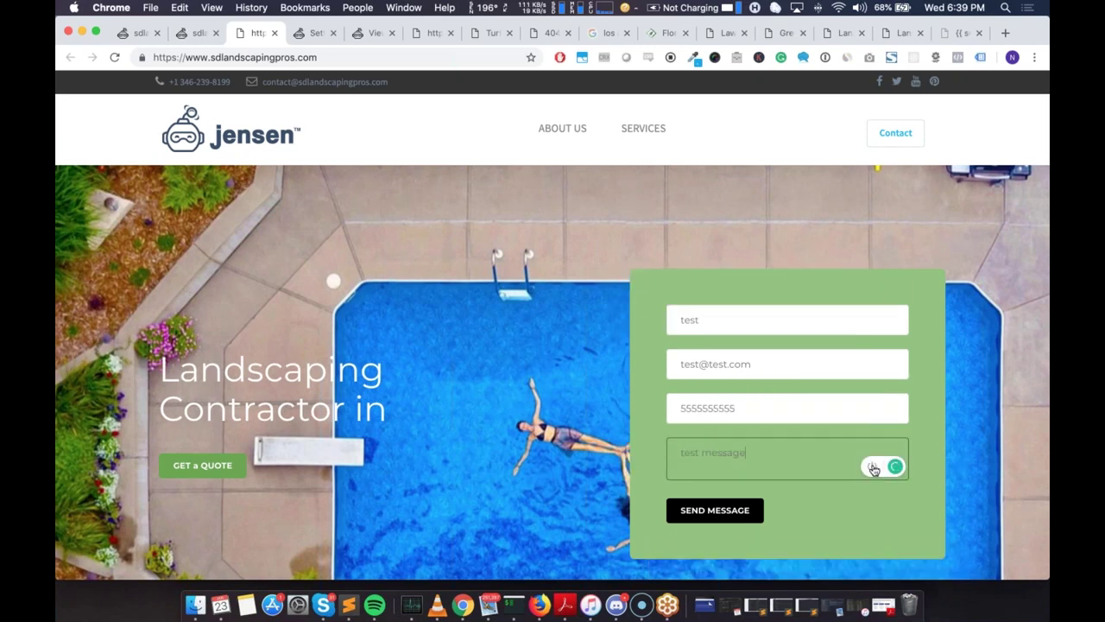
pyautogui.click(729, 510)
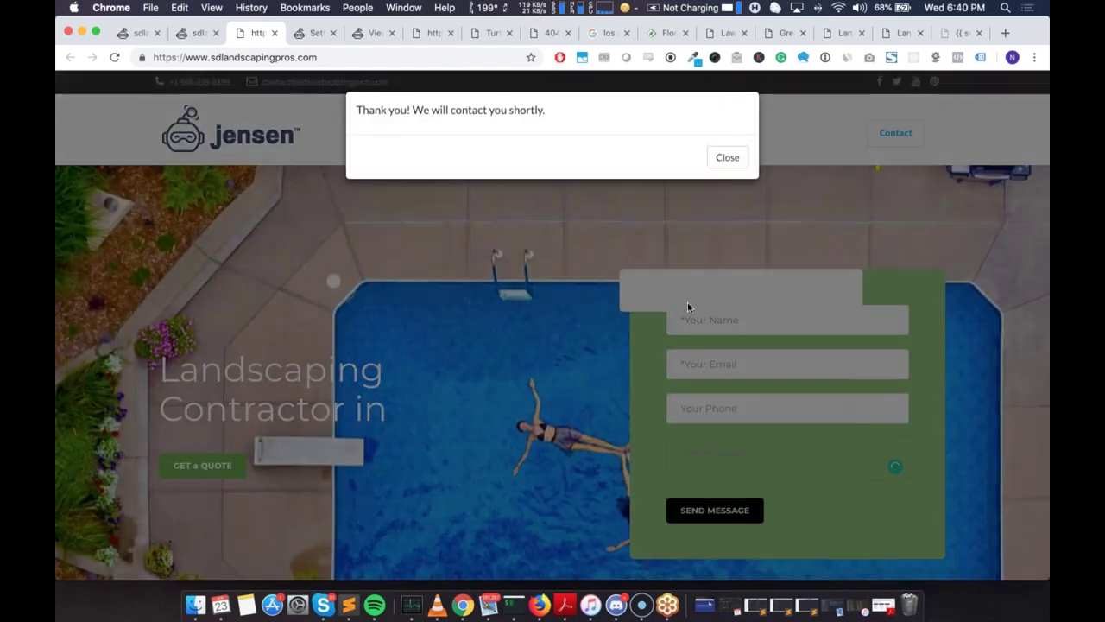
pyautogui.click(728, 157)
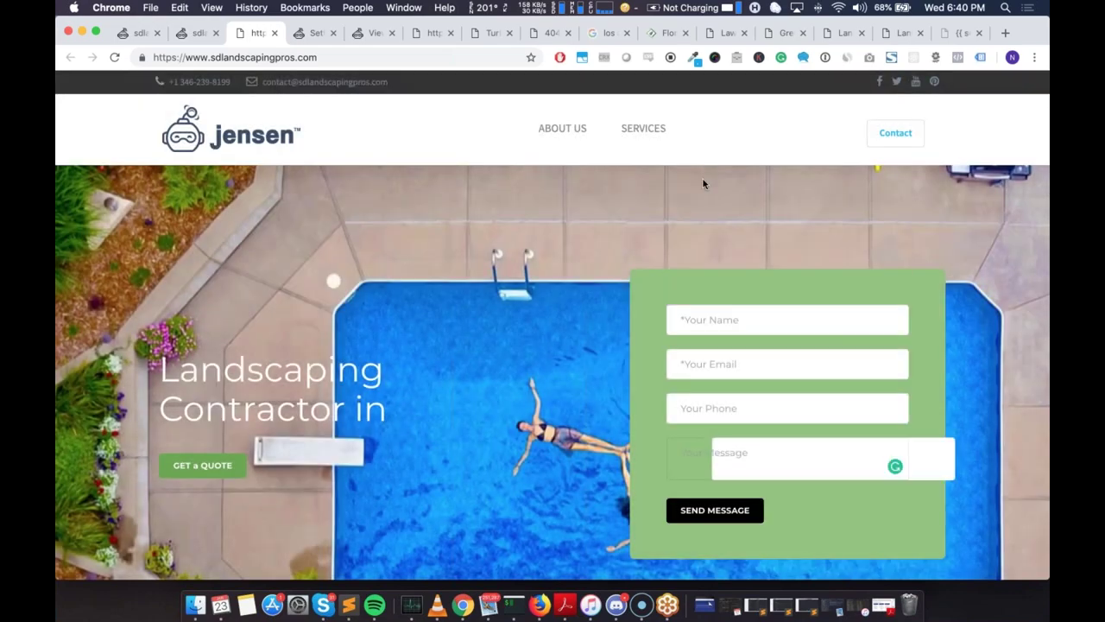
pyautogui.scroll(-10, 443, 280)
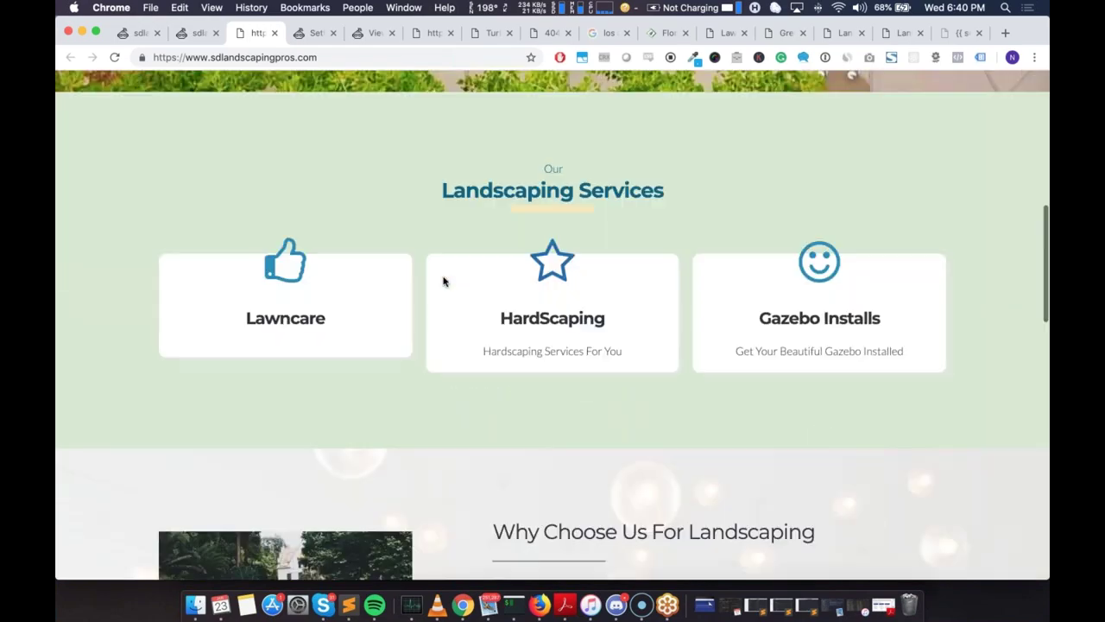
pyautogui.scroll(5, 443, 280)
pyautogui.scroll(5, 443, 281)
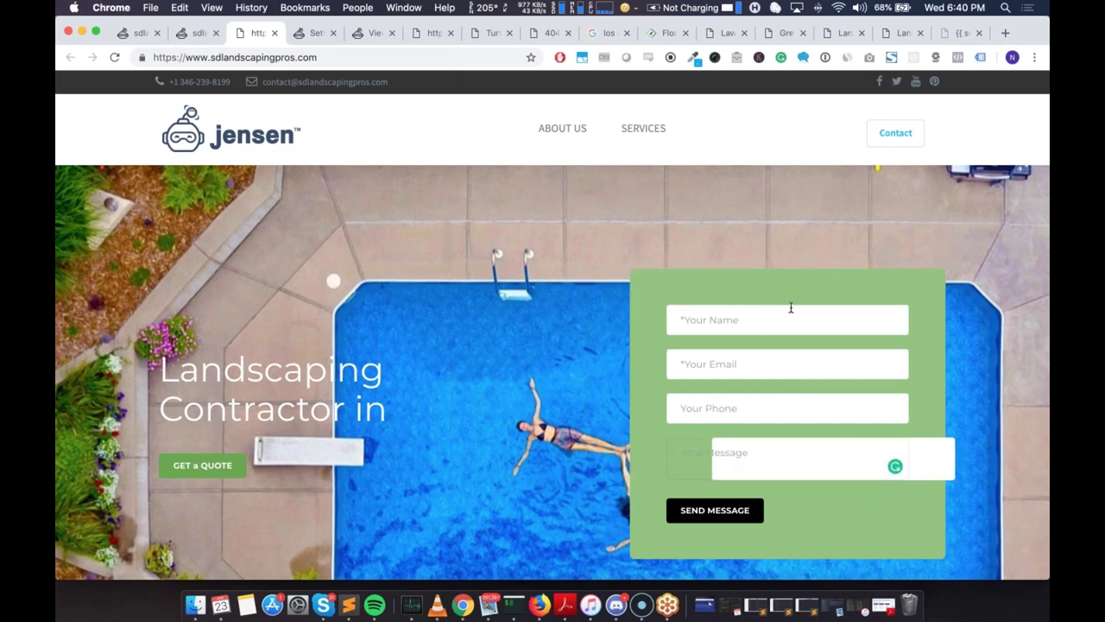
pyautogui.scroll(-4, 457, 314)
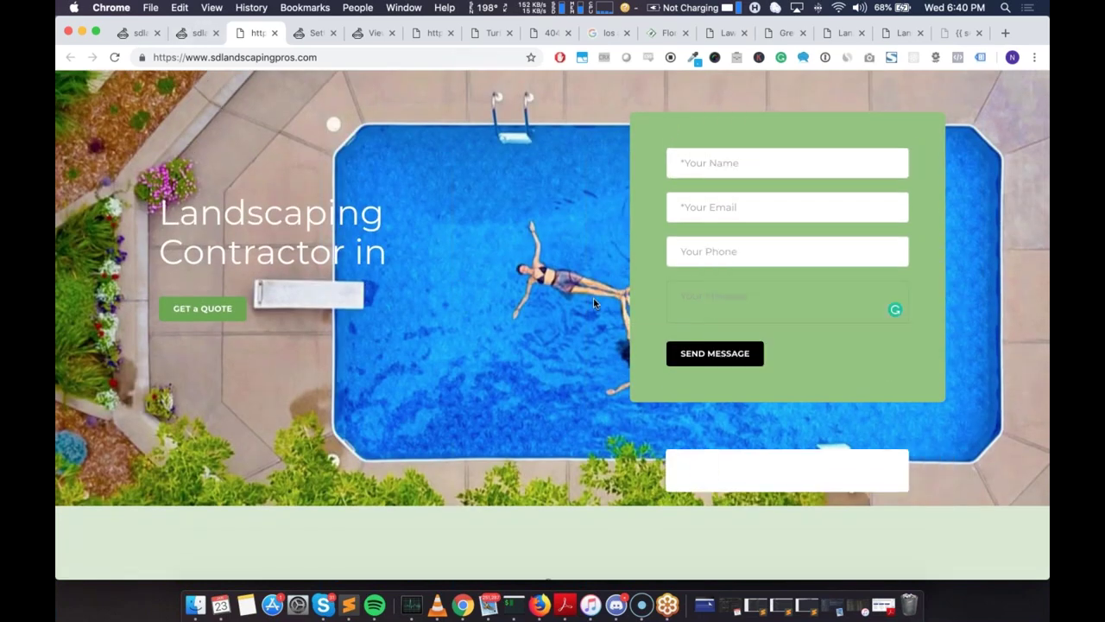
pyautogui.scroll(3, 220, 78)
# Open the sdlandscapingpros.com template in the page builder from the campaign overview.
pyautogui.click(191, 34)
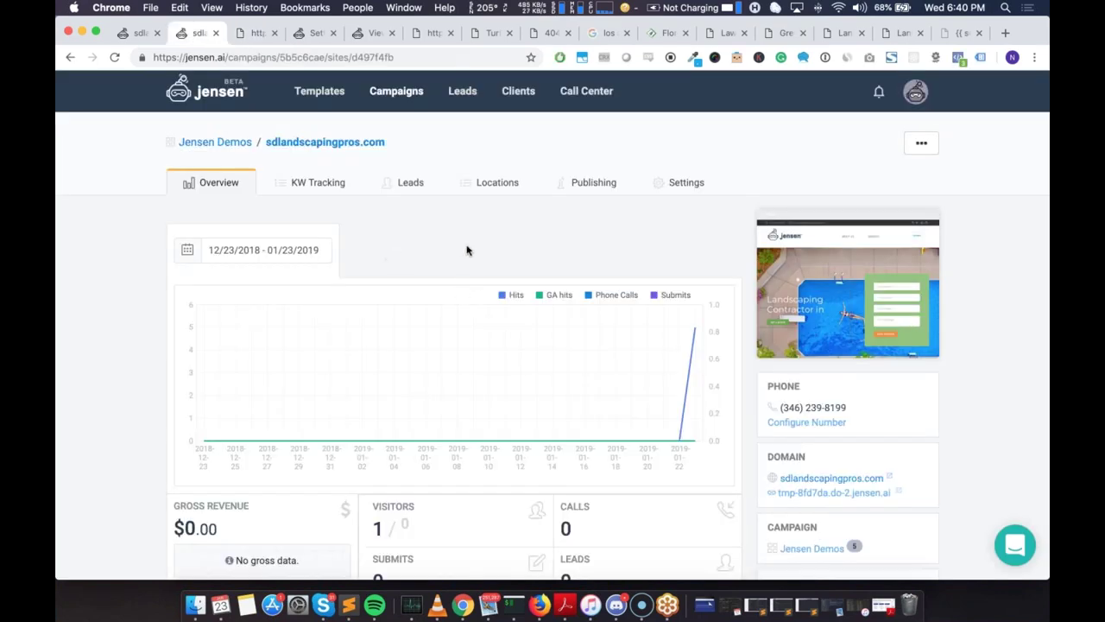
pyautogui.scroll(-1, 466, 251)
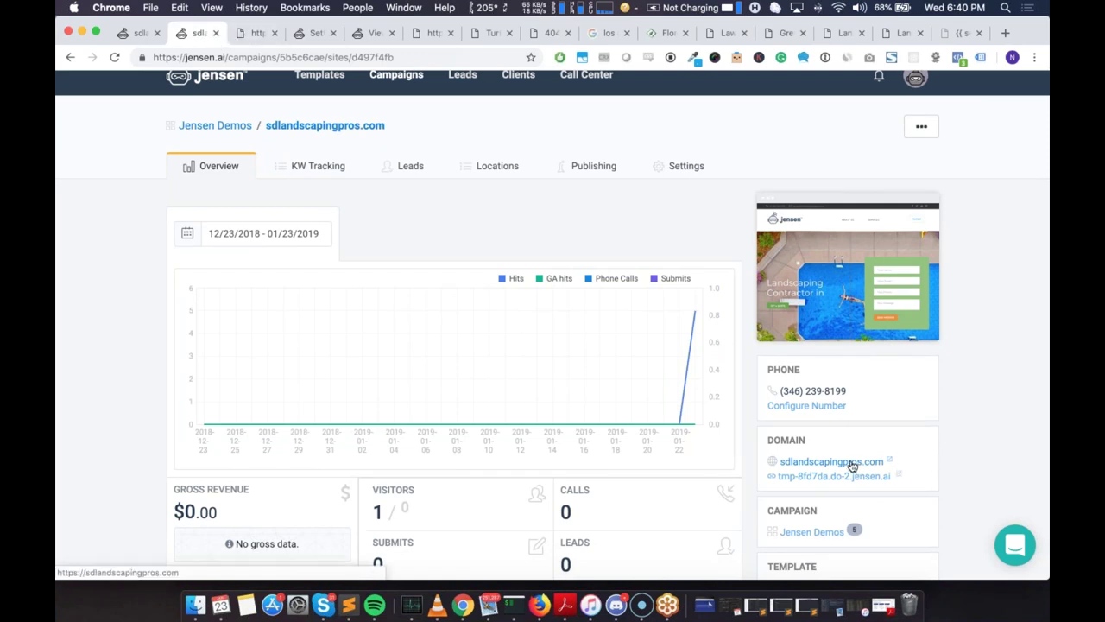
pyautogui.scroll(-3, 837, 470)
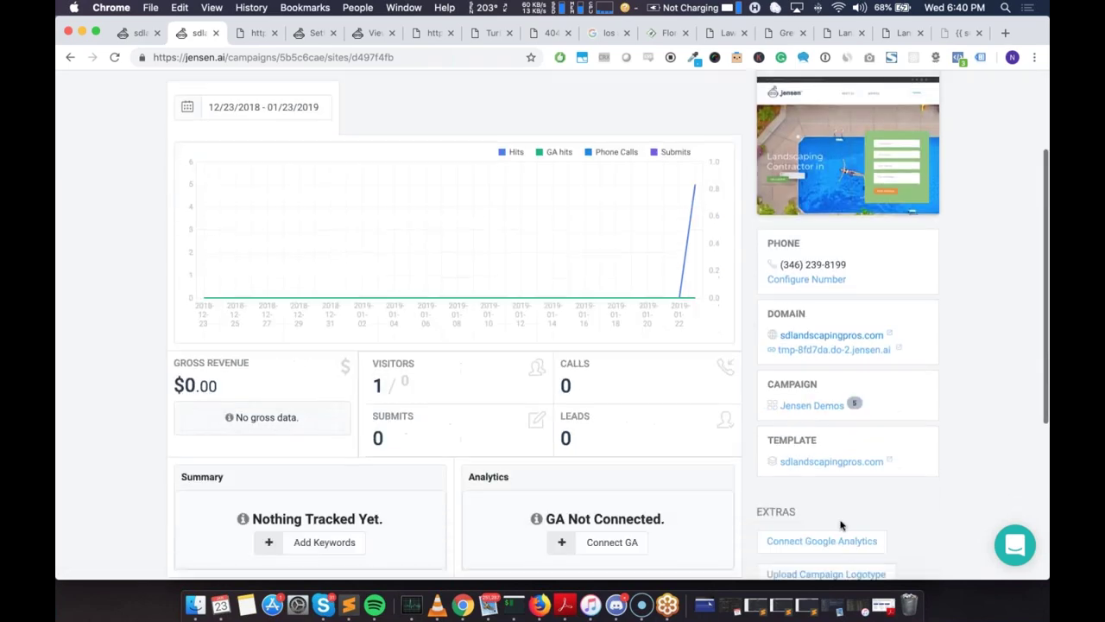
pyautogui.click(829, 462)
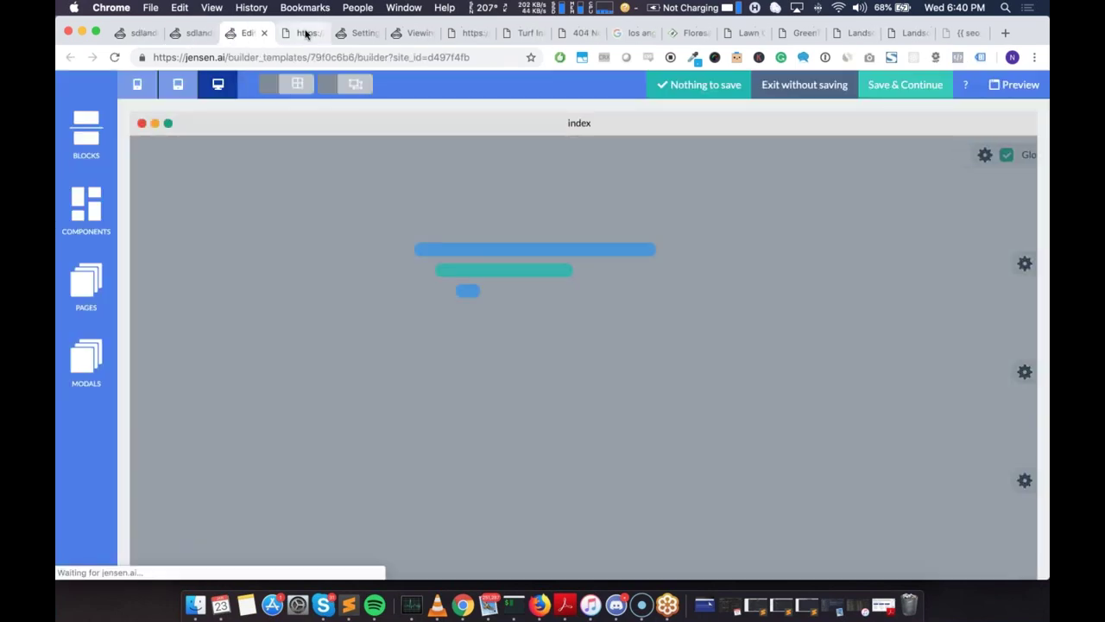
# Reload the live landscaping site for comparison, then return to the builder.
pyautogui.click(303, 33)
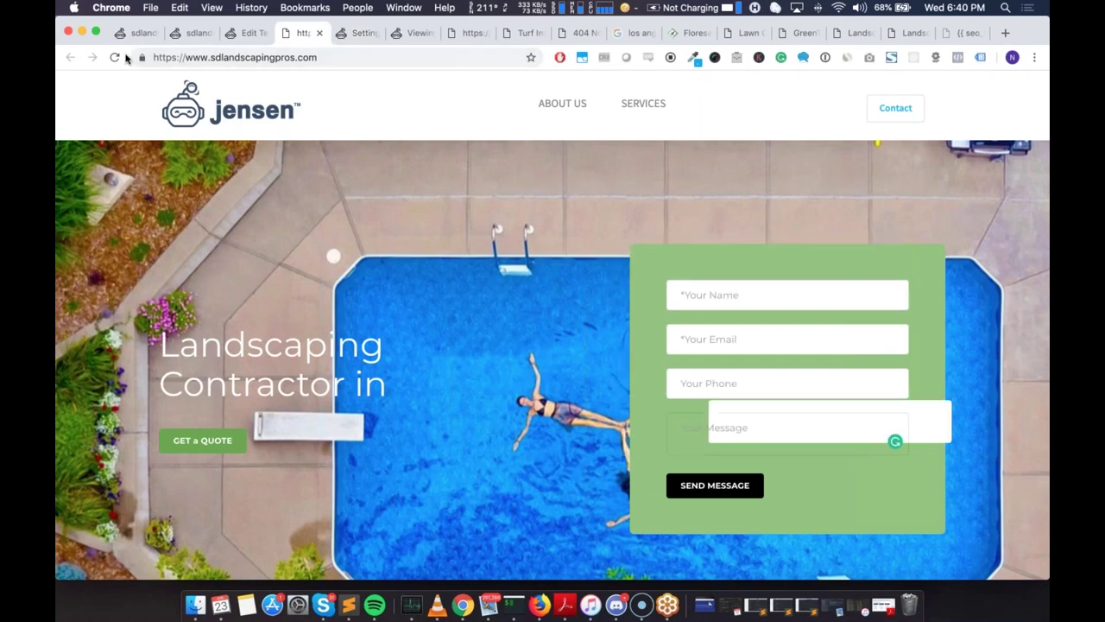
pyautogui.click(113, 58)
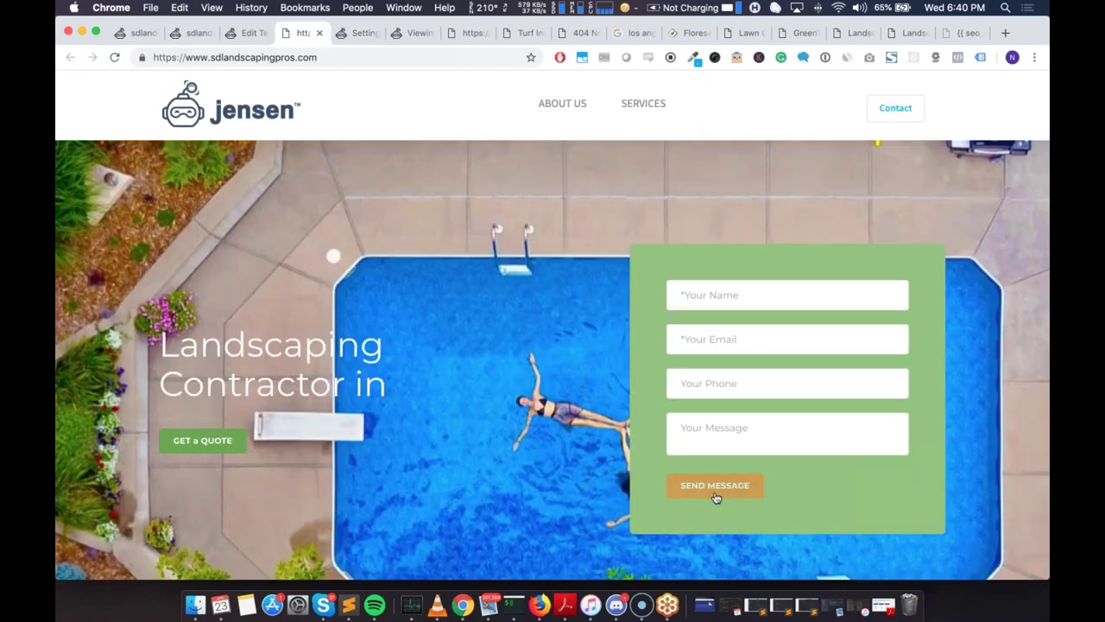
pyautogui.scroll(1, 715, 484)
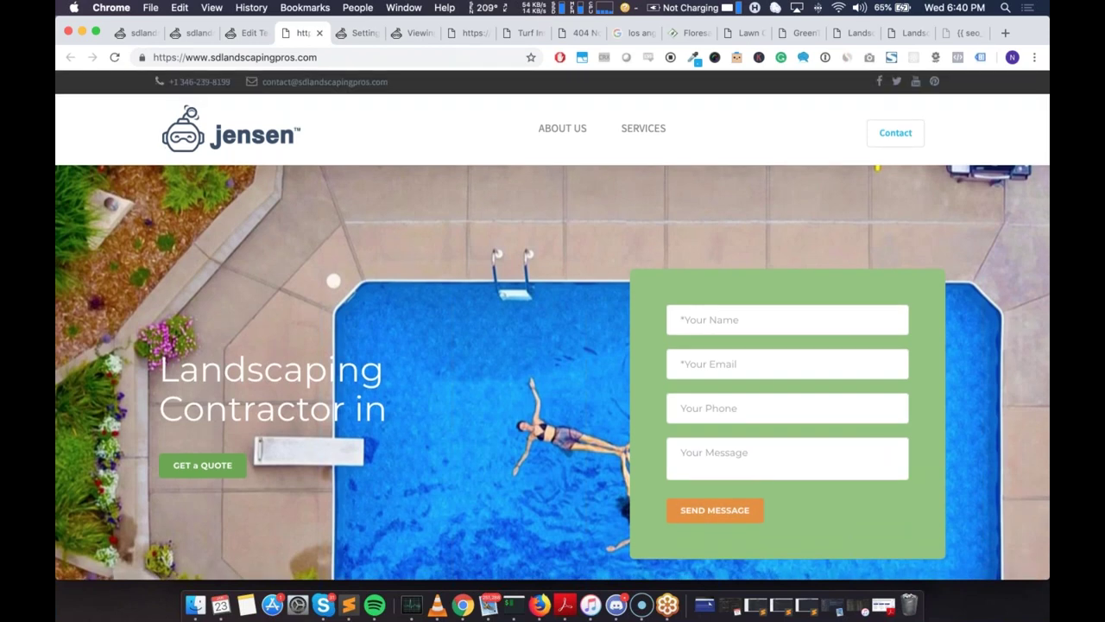
pyautogui.click(231, 32)
pyautogui.scroll(-2, 259, 146)
# Look through the page's list of modals, then close it.
pyautogui.scroll(-5, 737, 320)
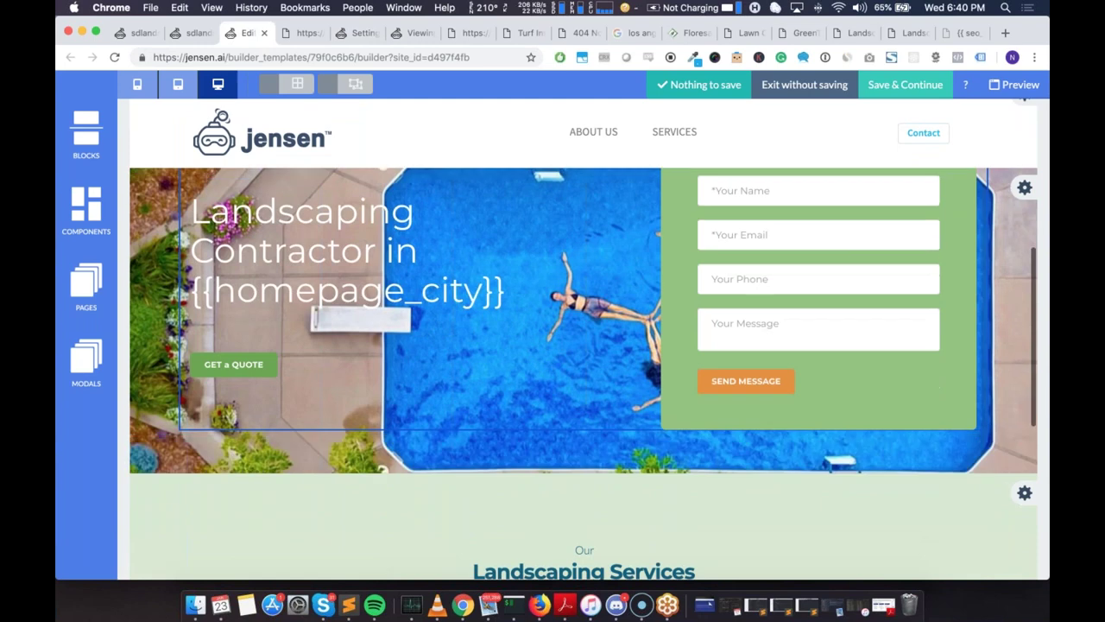
pyautogui.moveTo(720, 332)
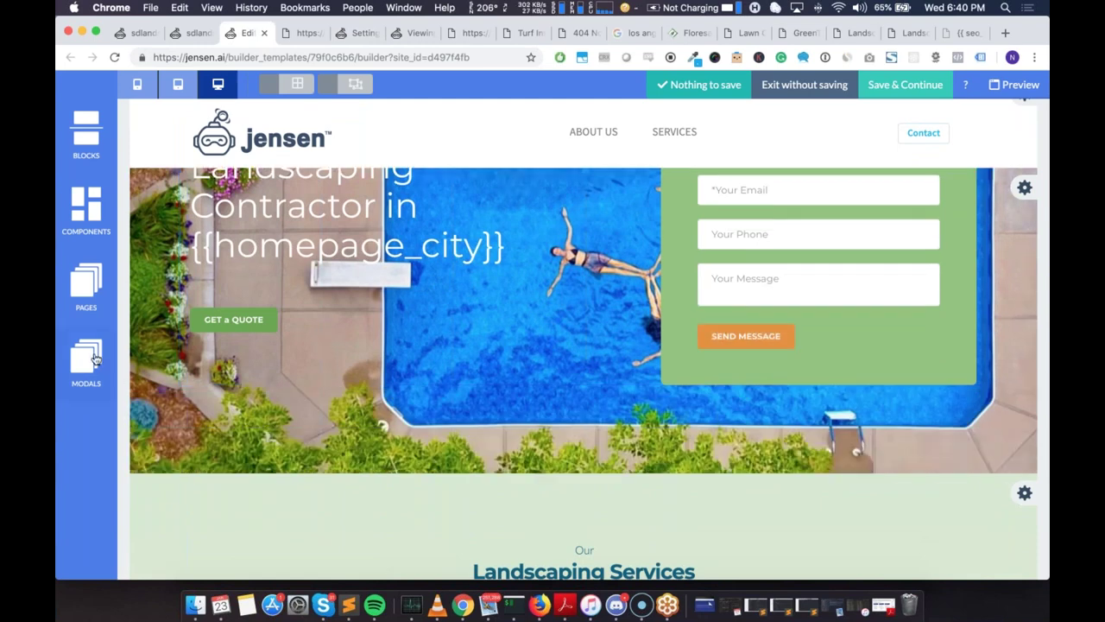
pyautogui.click(93, 359)
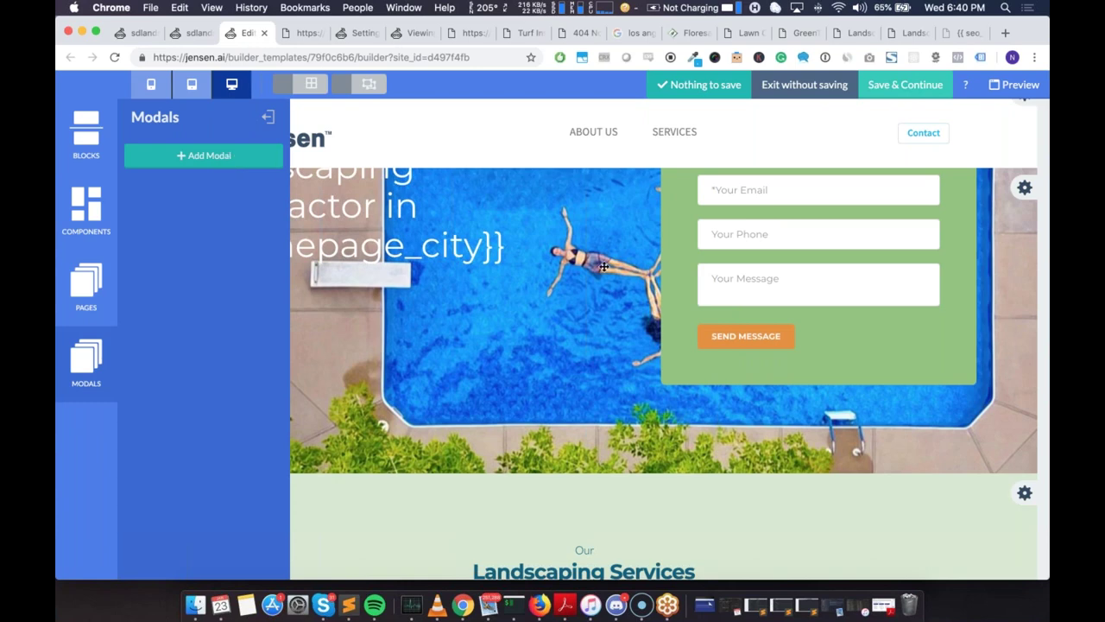
pyautogui.scroll(3, 604, 267)
pyautogui.scroll(-4, 518, 258)
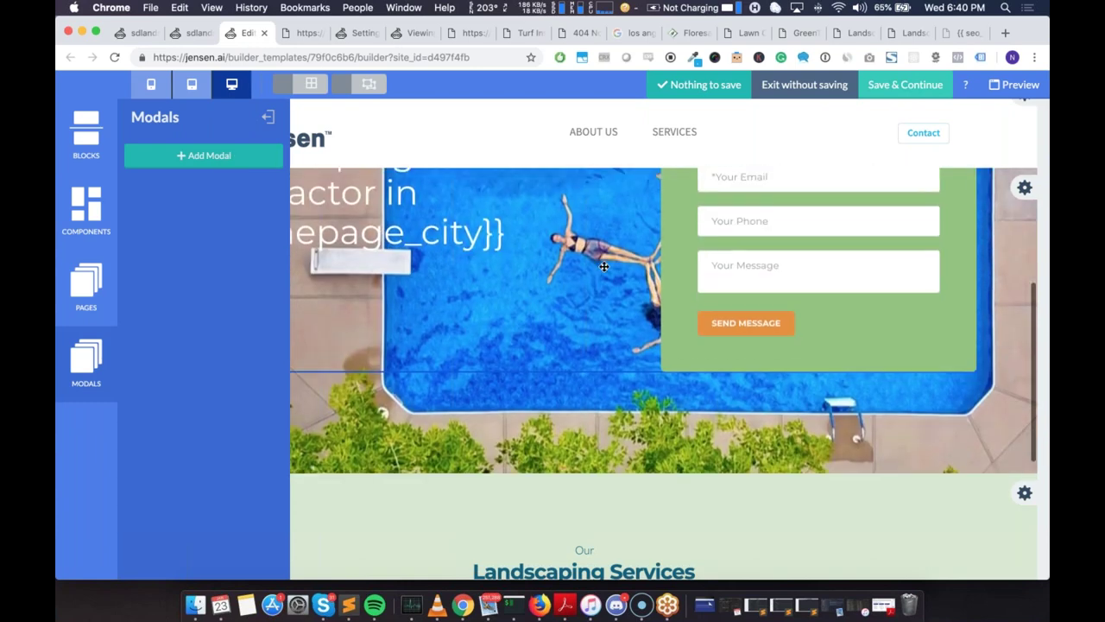
pyautogui.click(544, 300)
pyautogui.scroll(-2, 544, 300)
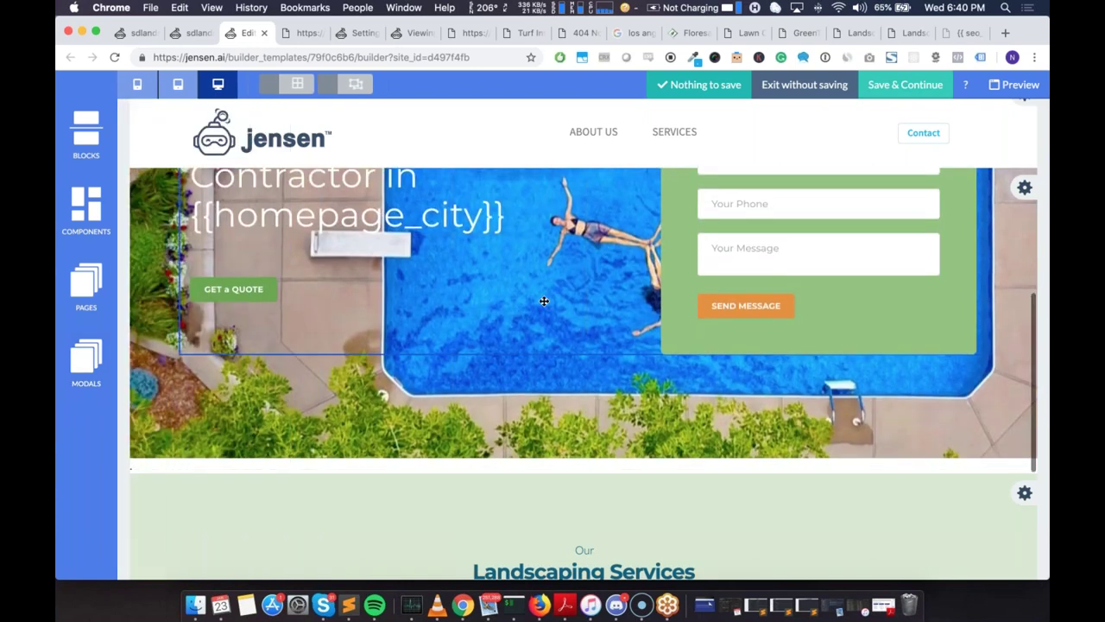
pyautogui.scroll(3, 544, 300)
pyautogui.scroll(-3, 497, 442)
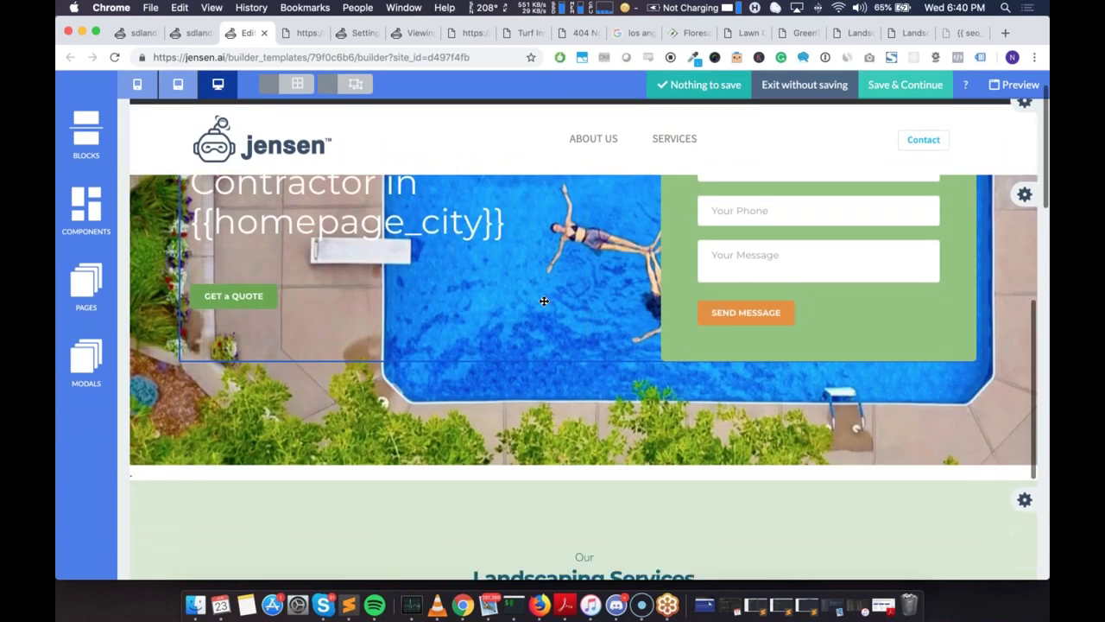
pyautogui.scroll(-3, 497, 442)
# Drag an orange Content block below the pool hero and close the block library.
pyautogui.click(93, 134)
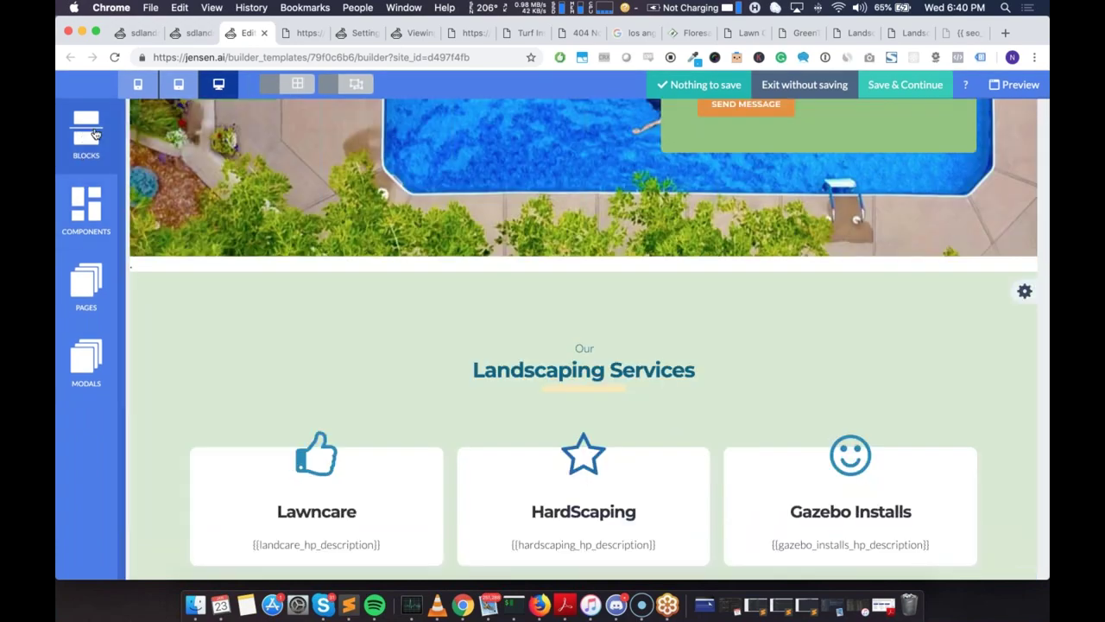
pyautogui.click(87, 207)
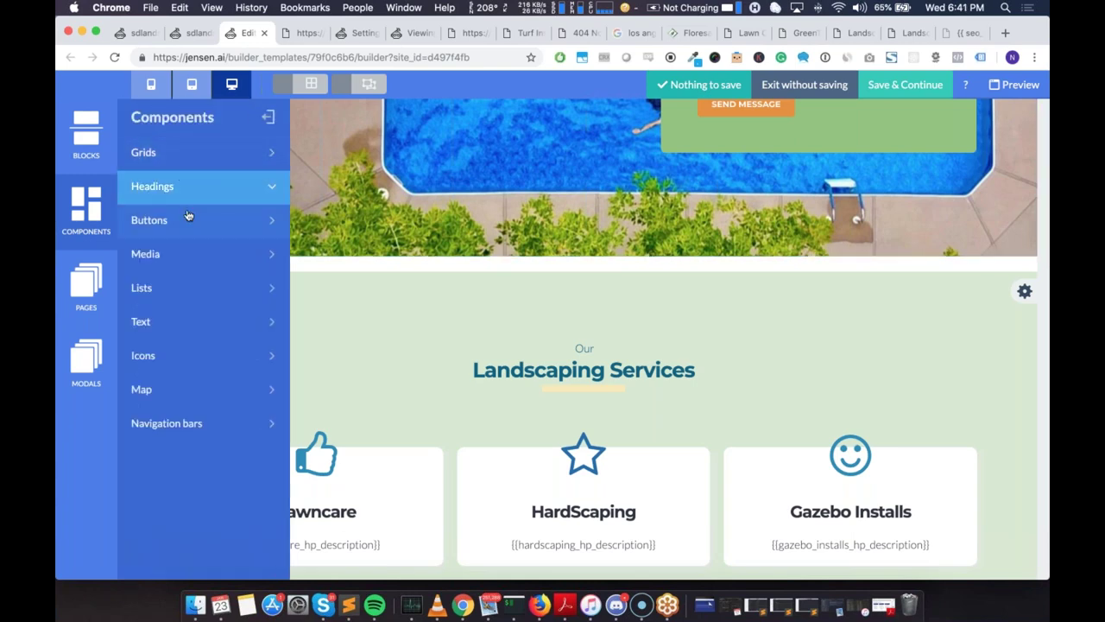
pyautogui.click(86, 136)
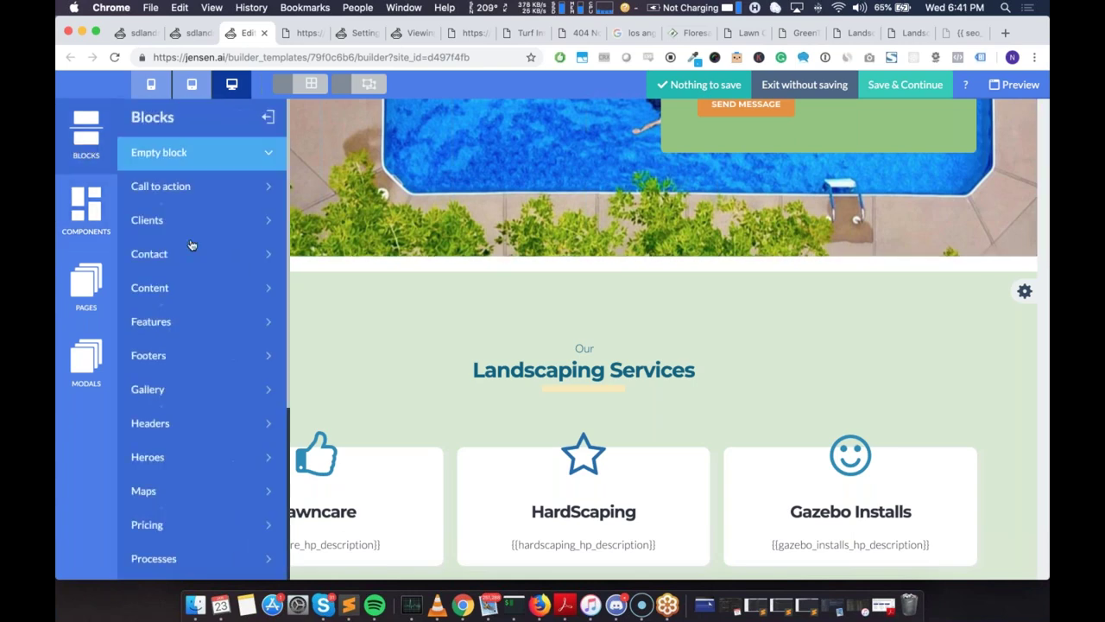
pyautogui.scroll(-3, 192, 244)
pyautogui.scroll(3, 190, 242)
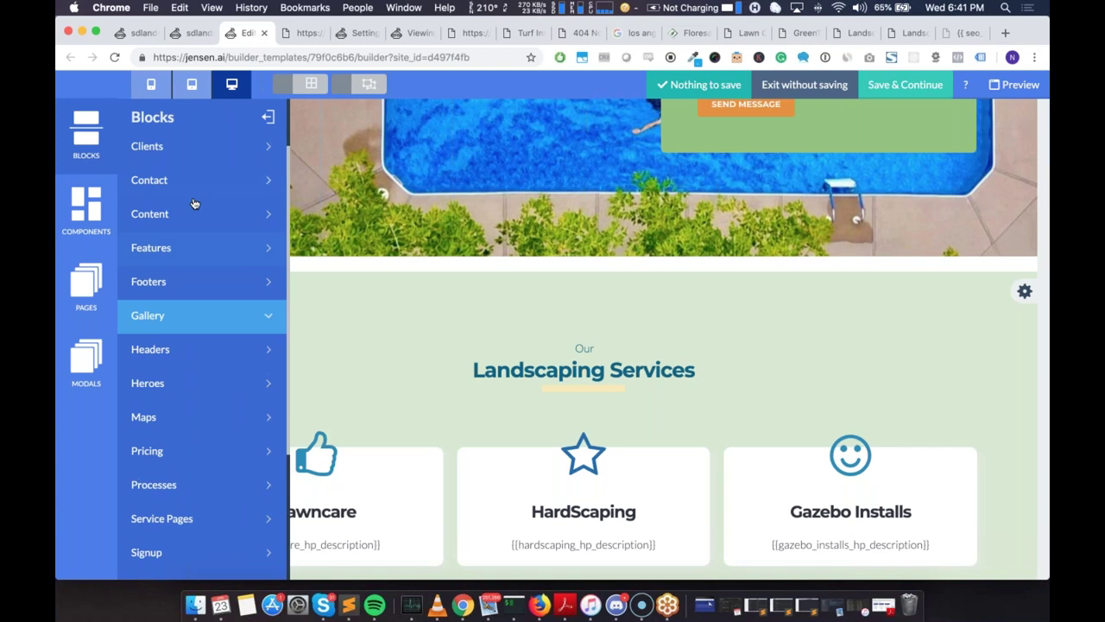
pyautogui.click(190, 256)
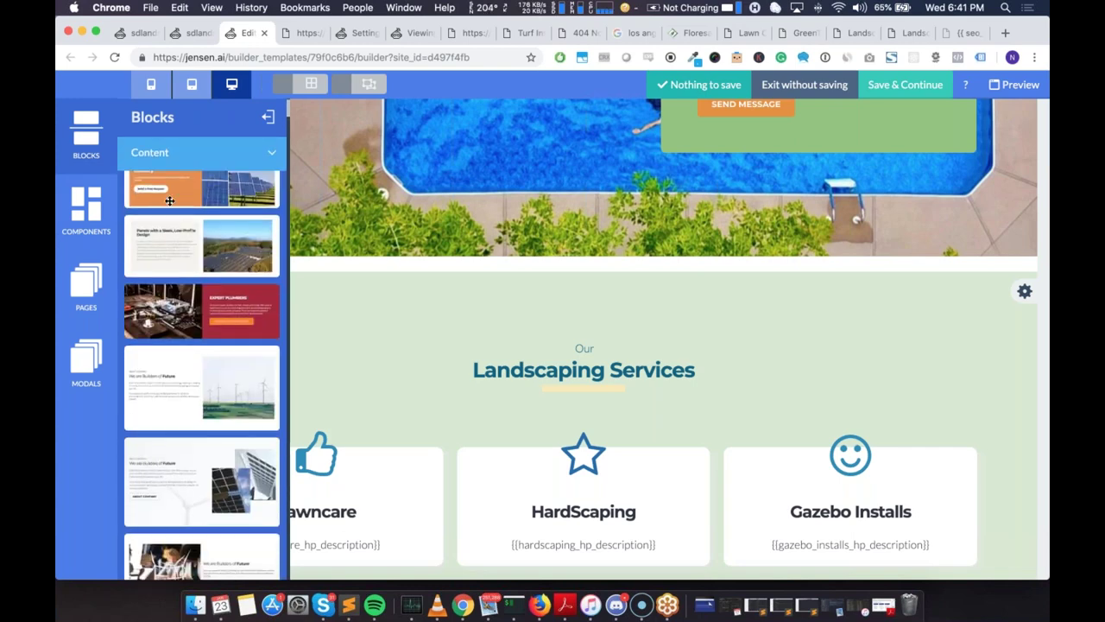
pyautogui.moveTo(170, 200); pyautogui.dragTo(395, 285)
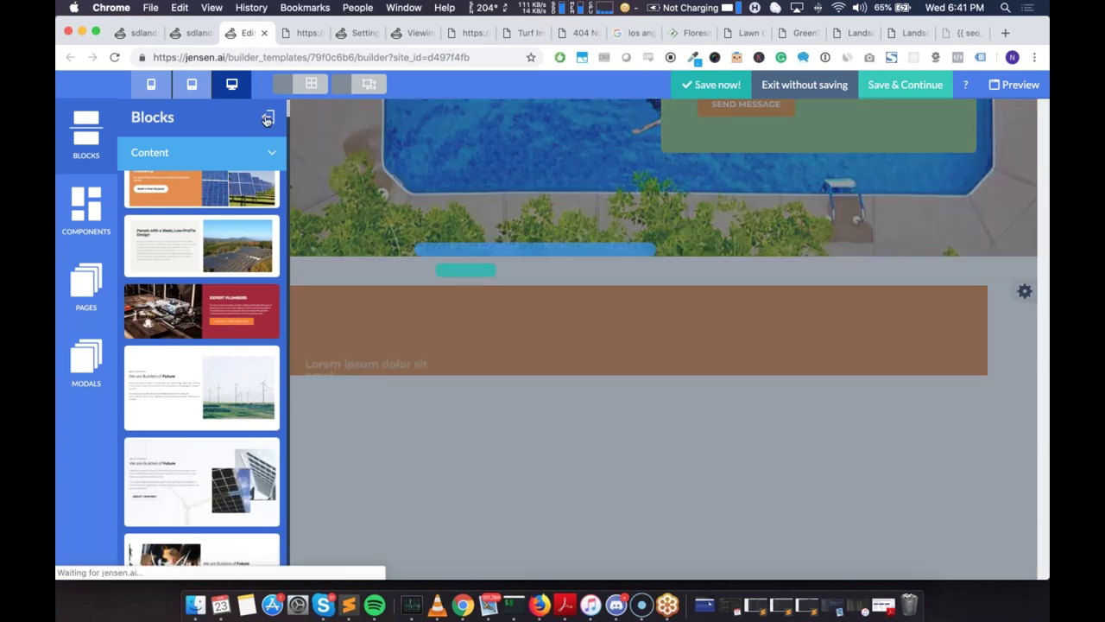
pyautogui.click(268, 118)
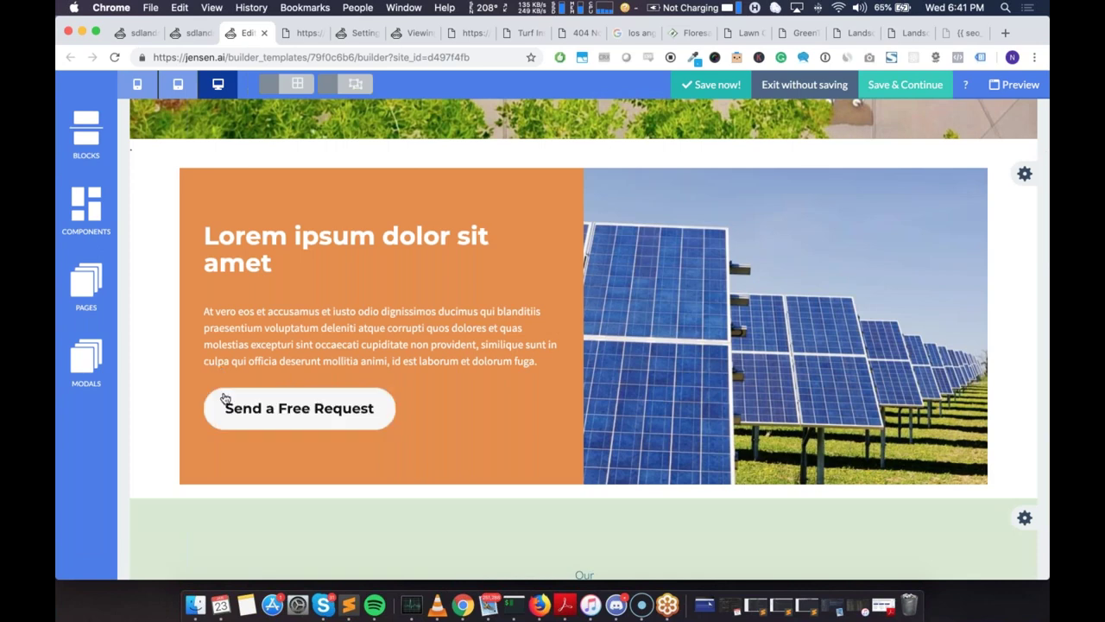
# Create a new modal named 'intro'.
pyautogui.click(87, 362)
pyautogui.click(210, 168)
pyautogui.write('intro')
pyautogui.click(424, 296)
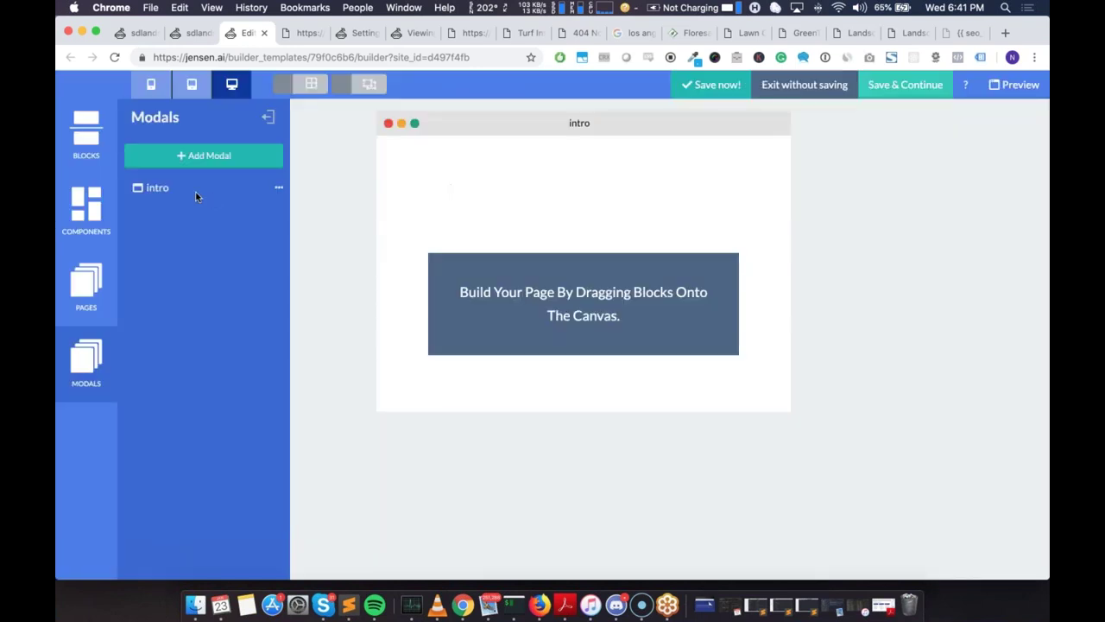
# Drag the free consultation form from Blocks > Forms into the intro modal.
pyautogui.click(80, 160)
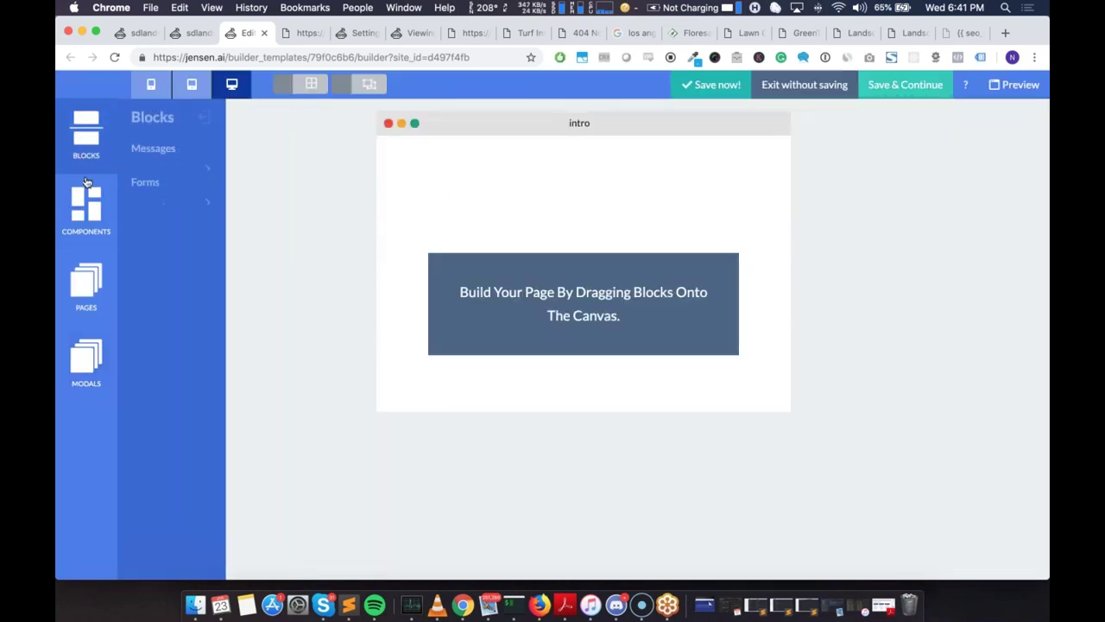
pyautogui.click(188, 194)
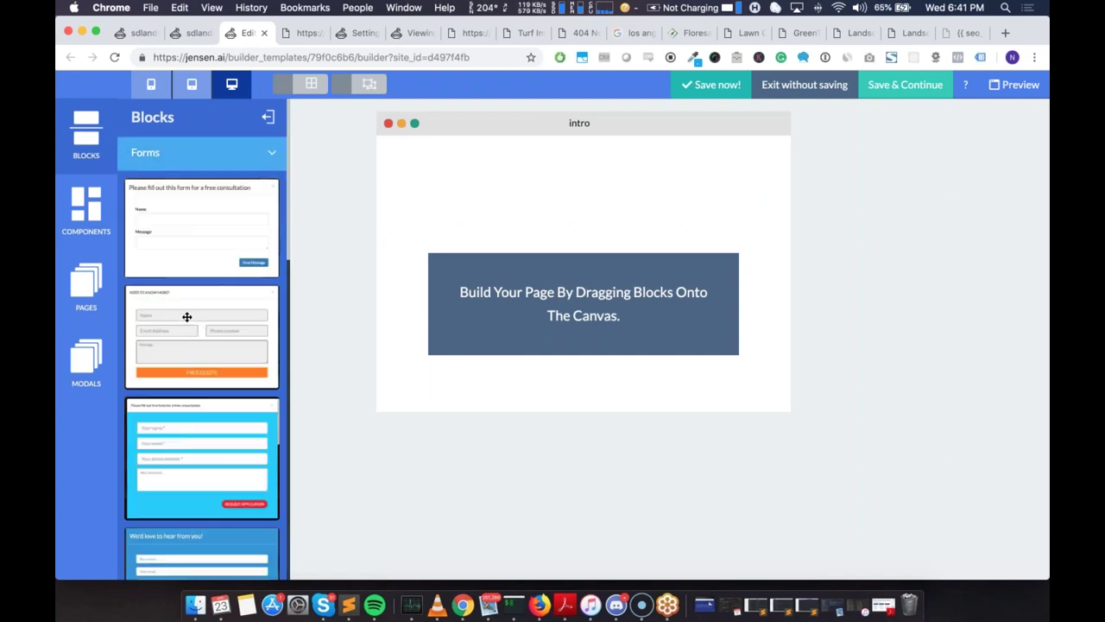
pyautogui.scroll(-3, 185, 317)
pyautogui.scroll(3, 183, 318)
pyautogui.moveTo(256, 195); pyautogui.dragTo(516, 192)
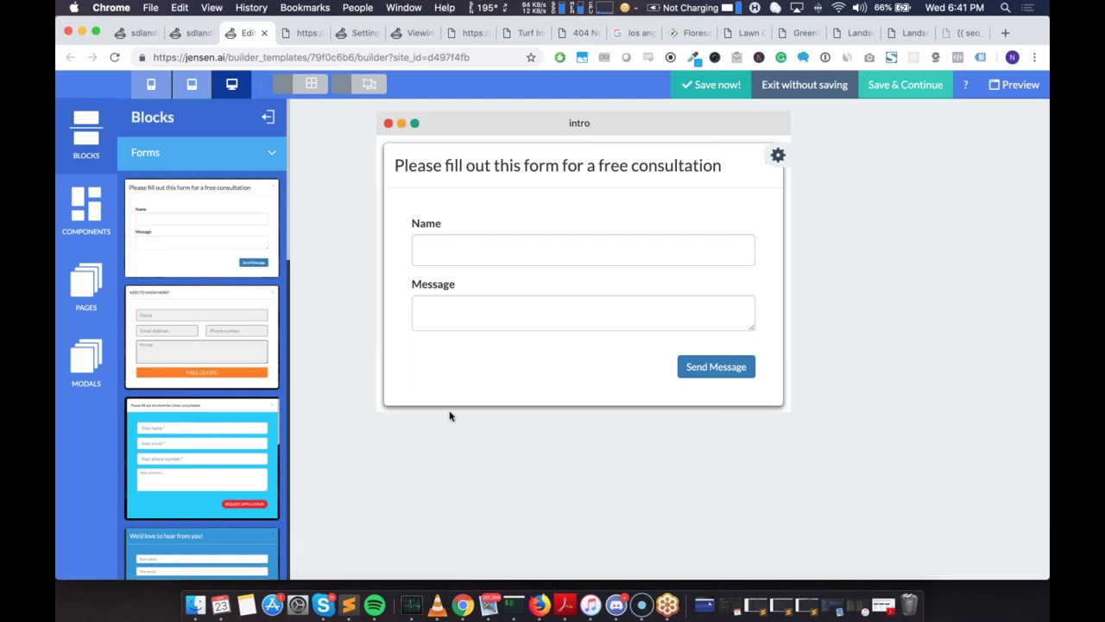
pyautogui.click(271, 153)
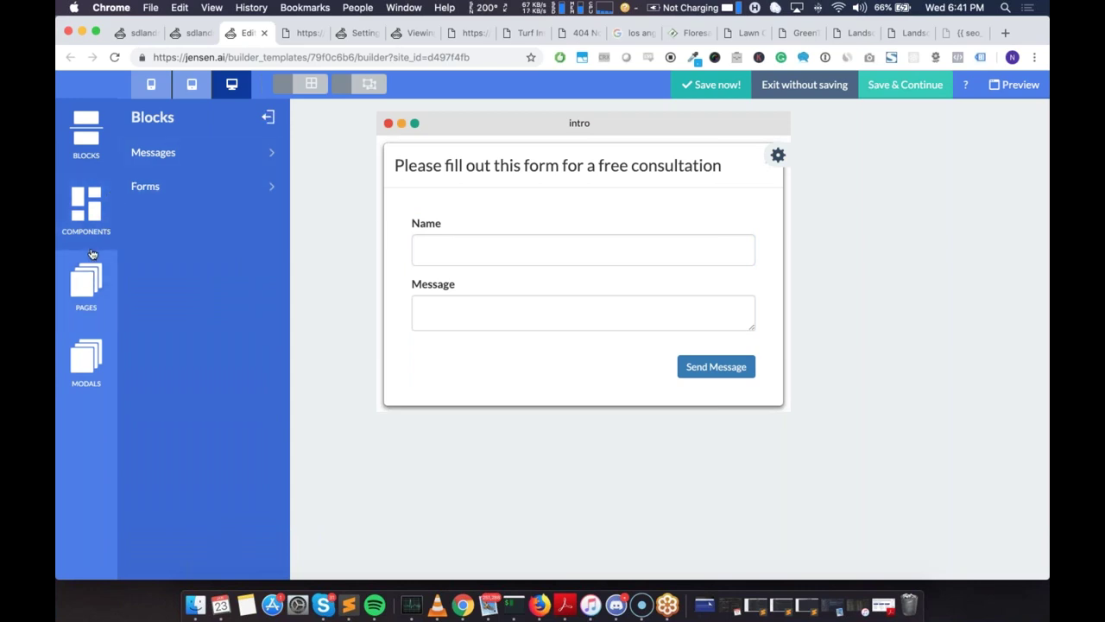
# Link the Send a Free Request button to the 'intro' modal.
pyautogui.click(83, 289)
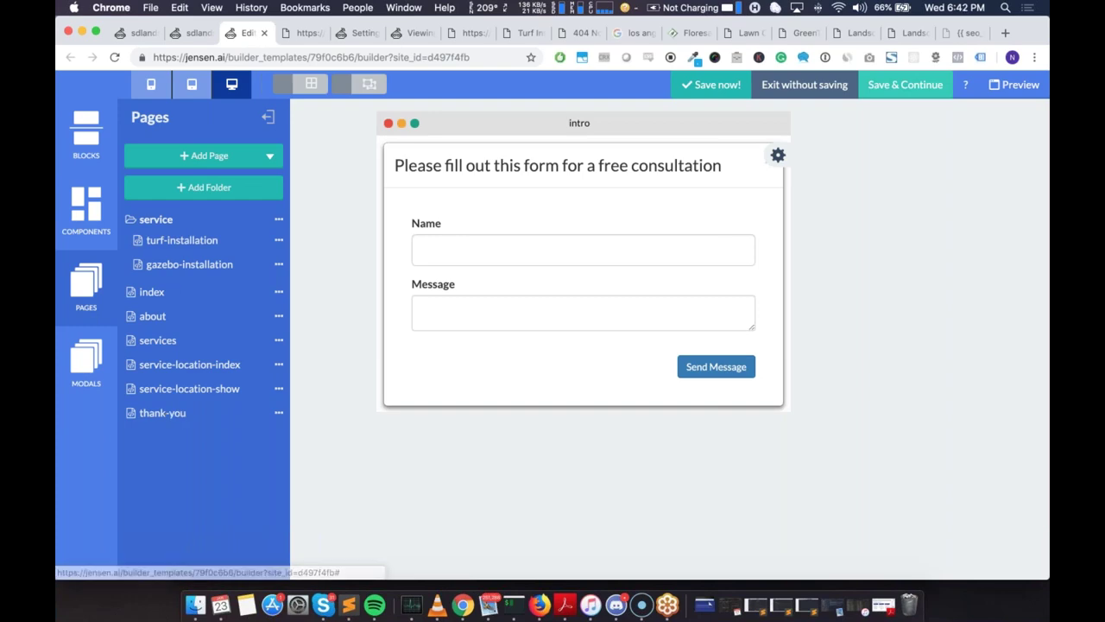
pyautogui.scroll(-5, 395, 406)
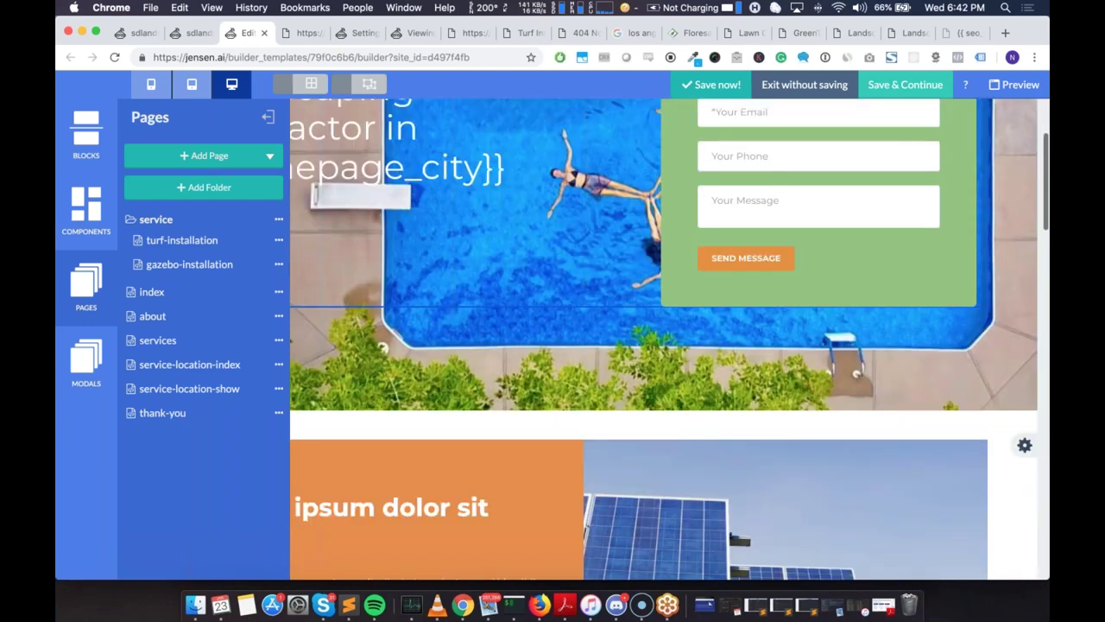
pyautogui.scroll(-5, 389, 388)
pyautogui.scroll(2, 365, 394)
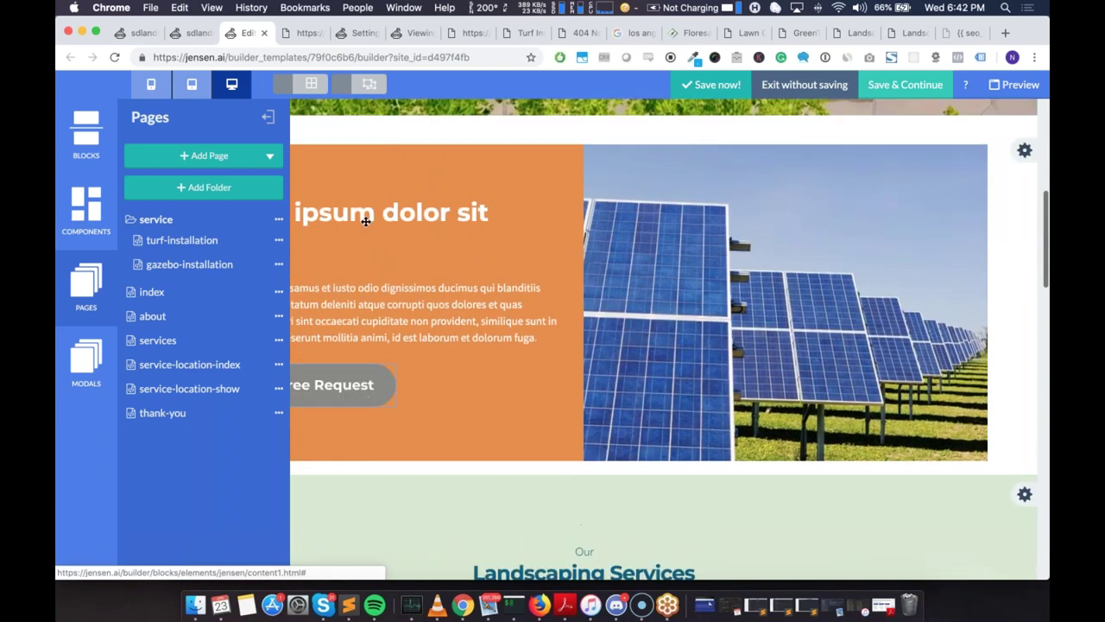
pyautogui.click(268, 118)
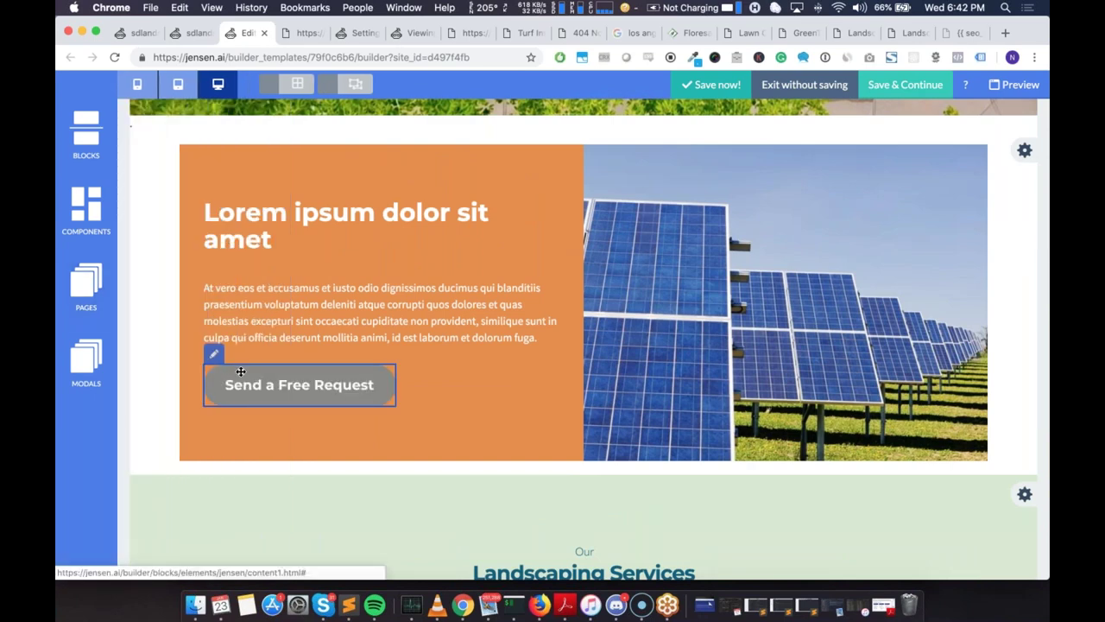
pyautogui.click(214, 354)
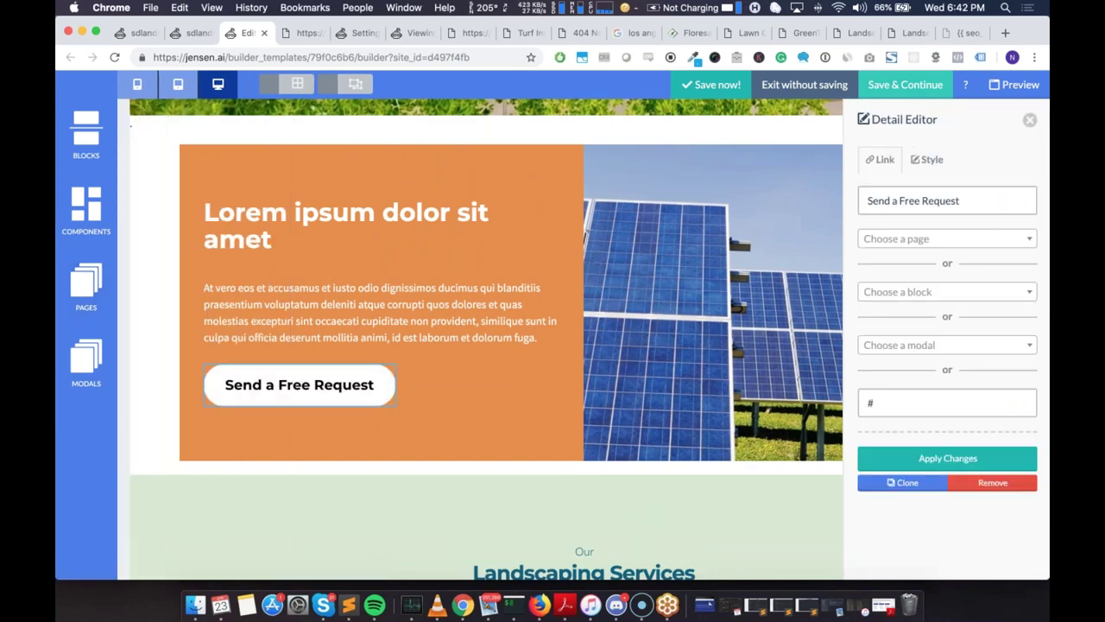
pyautogui.click(933, 346)
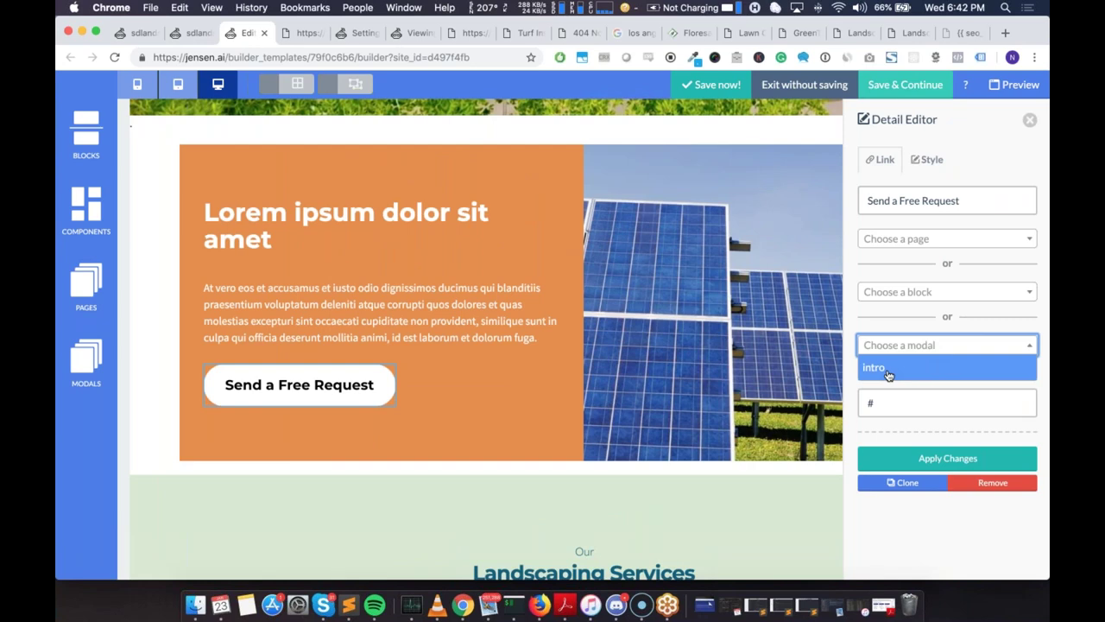
pyautogui.click(885, 369)
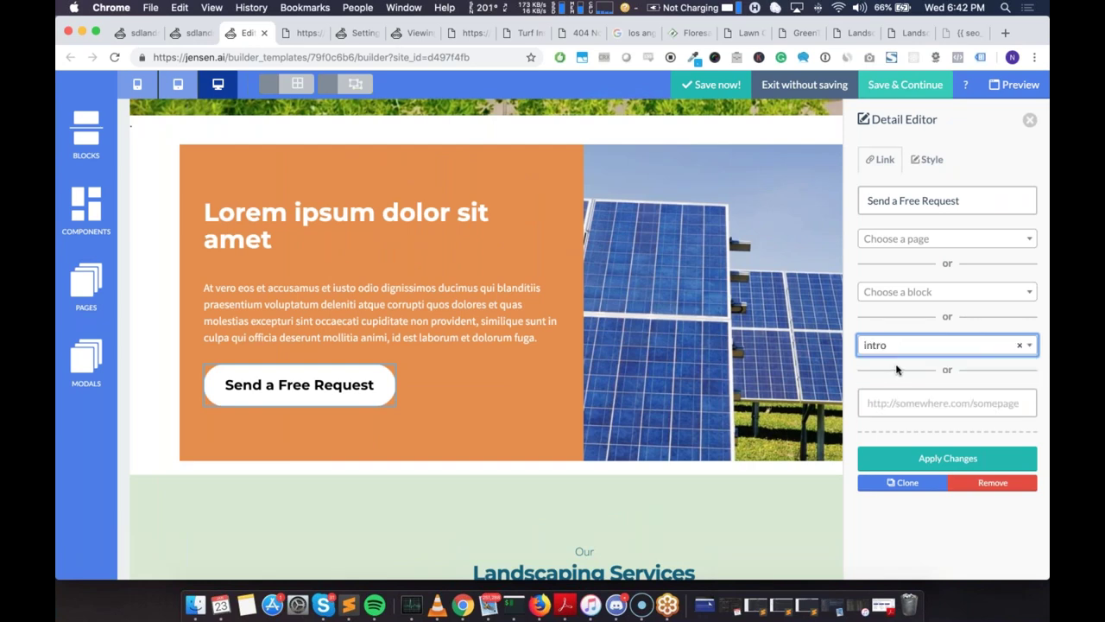
pyautogui.click(995, 459)
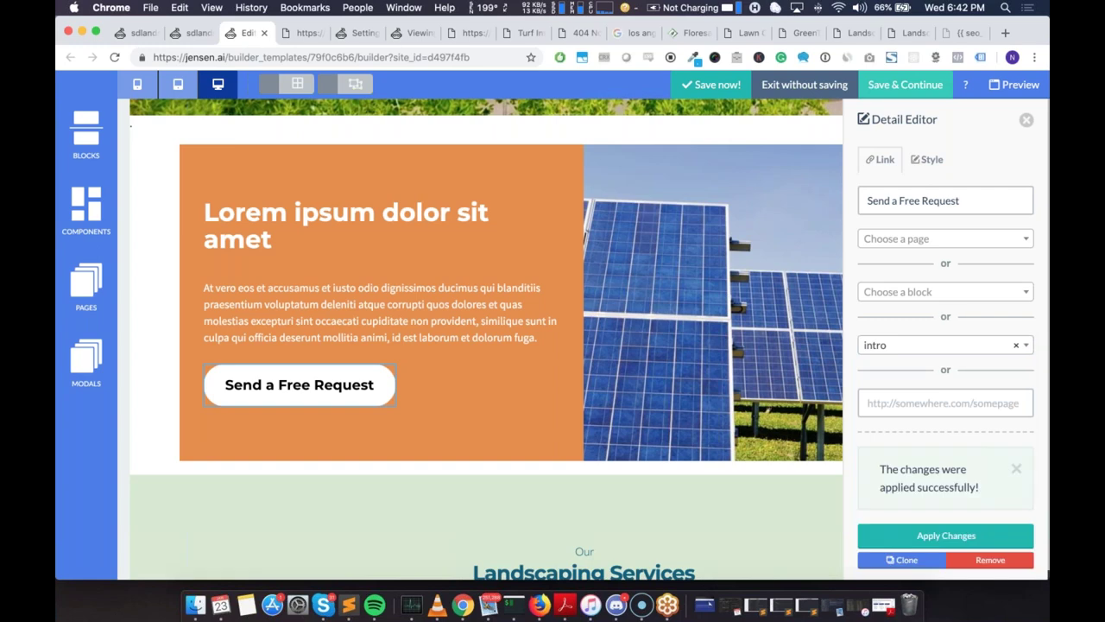
# Review the intro modal's form and settings, then save the template.
pyautogui.click(86, 358)
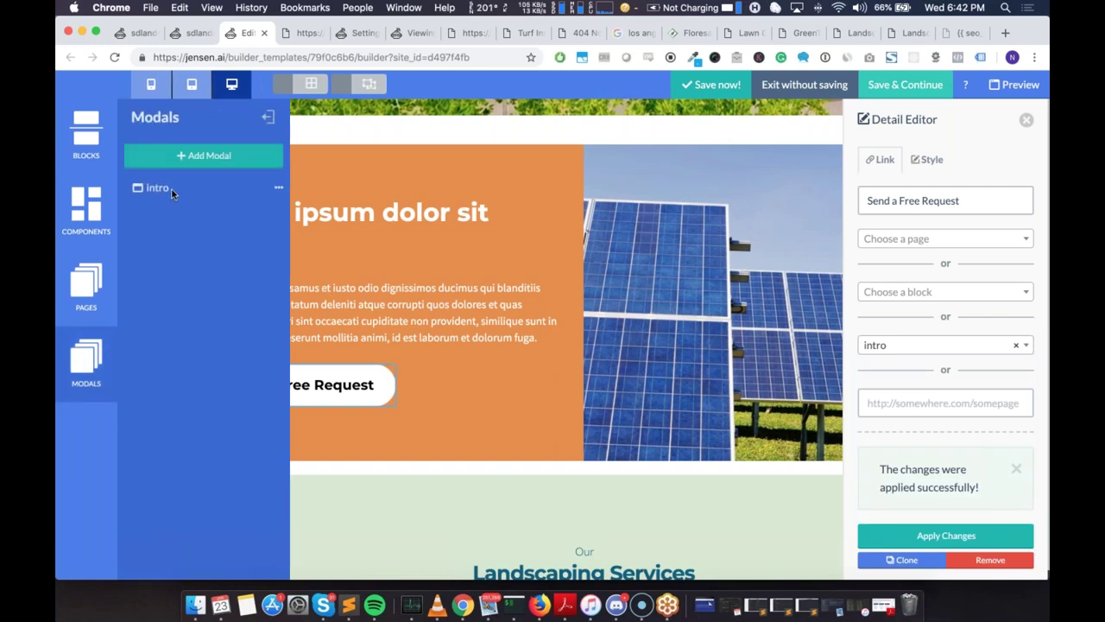
pyautogui.click(171, 189)
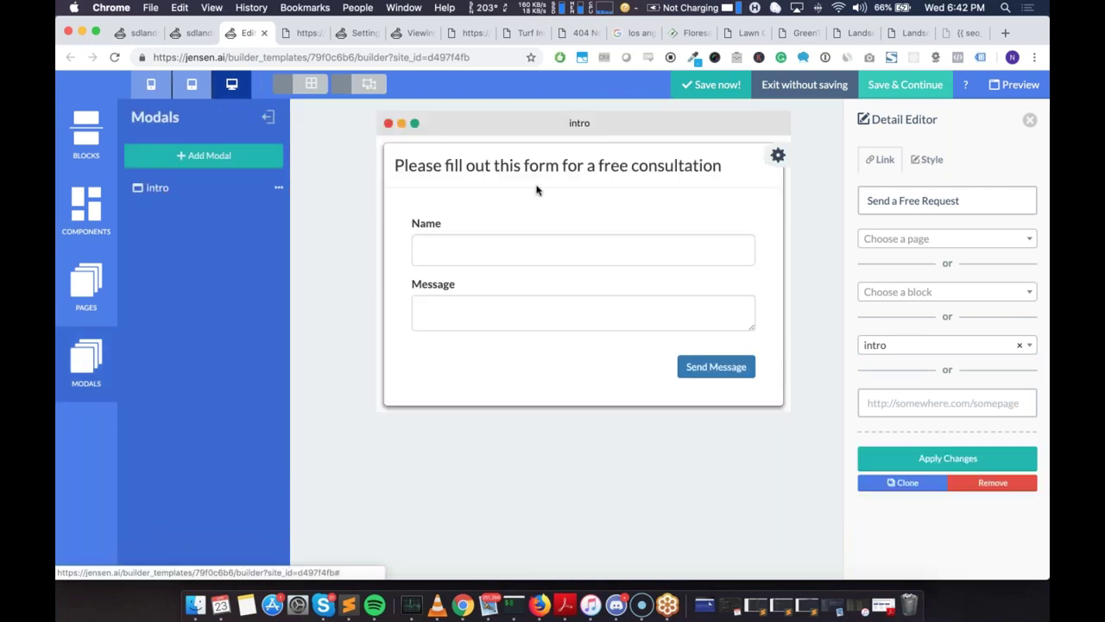
pyautogui.click(1030, 119)
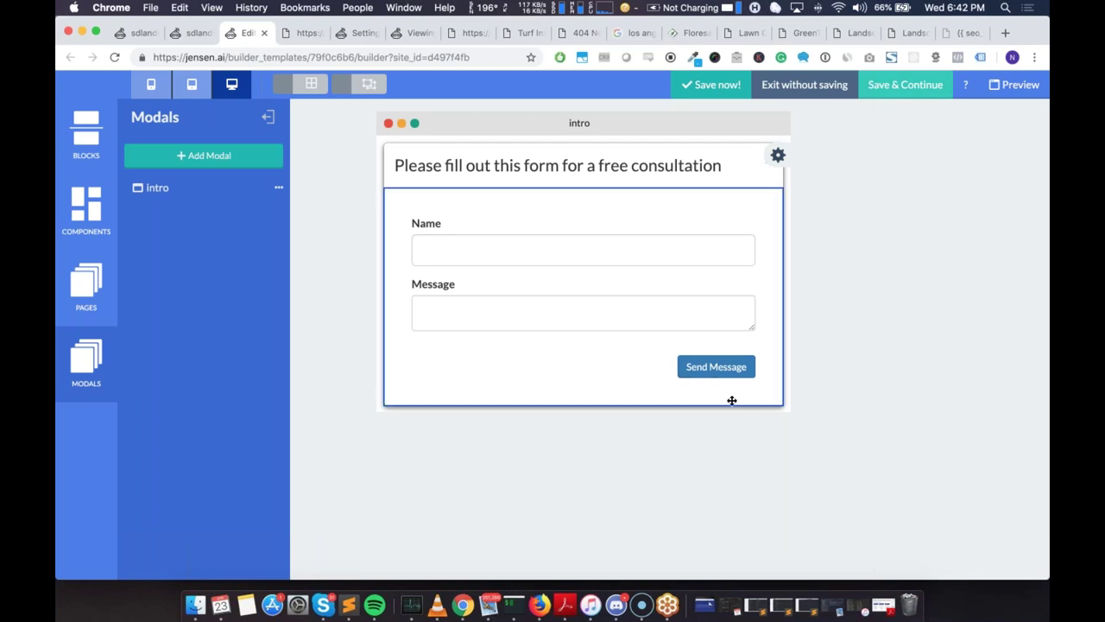
pyautogui.scroll(-1, 762, 434)
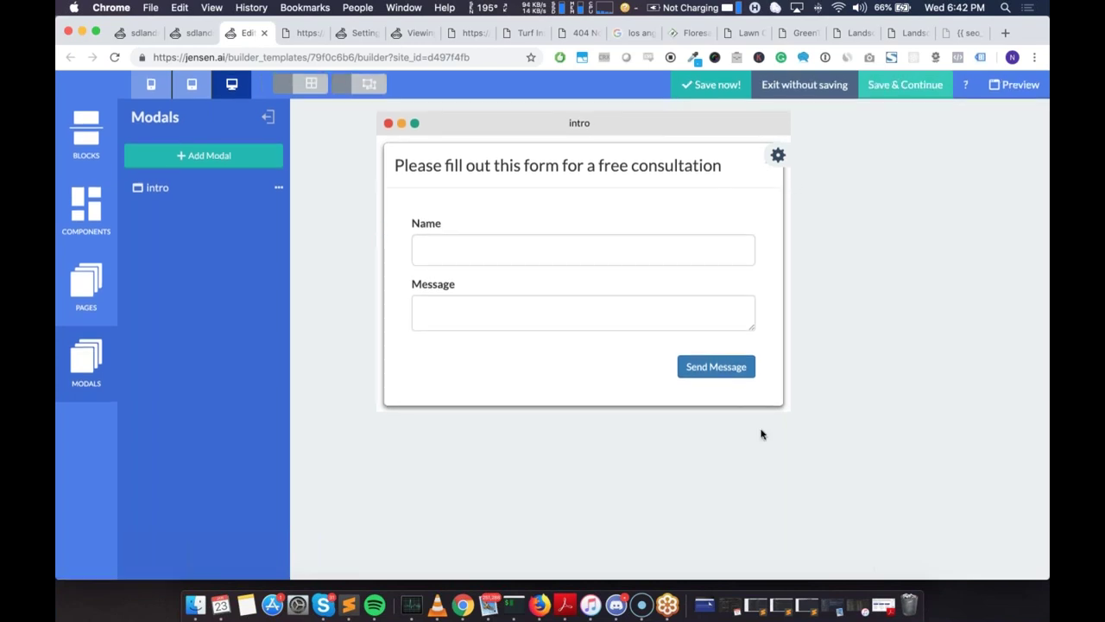
pyautogui.click(277, 187)
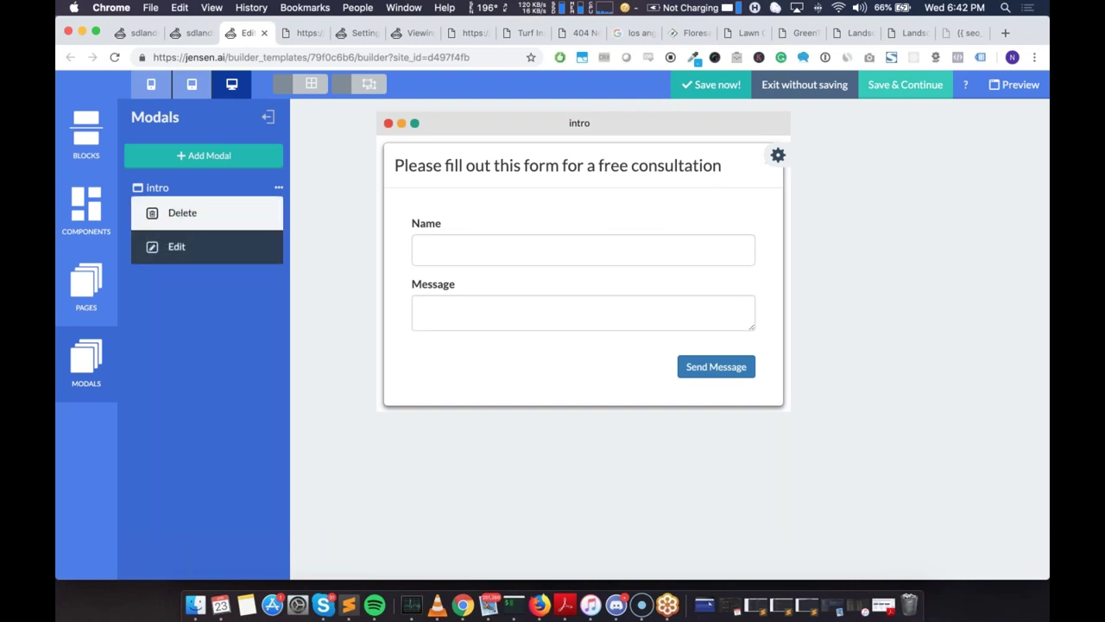
pyautogui.click(177, 246)
pyautogui.click(378, 286)
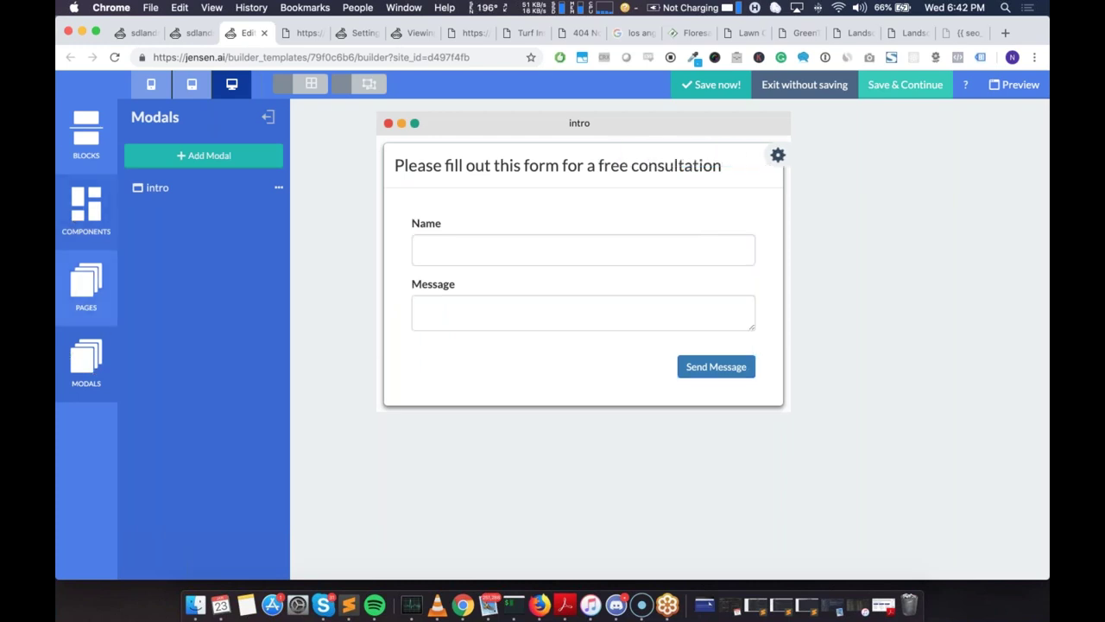
pyautogui.click(926, 86)
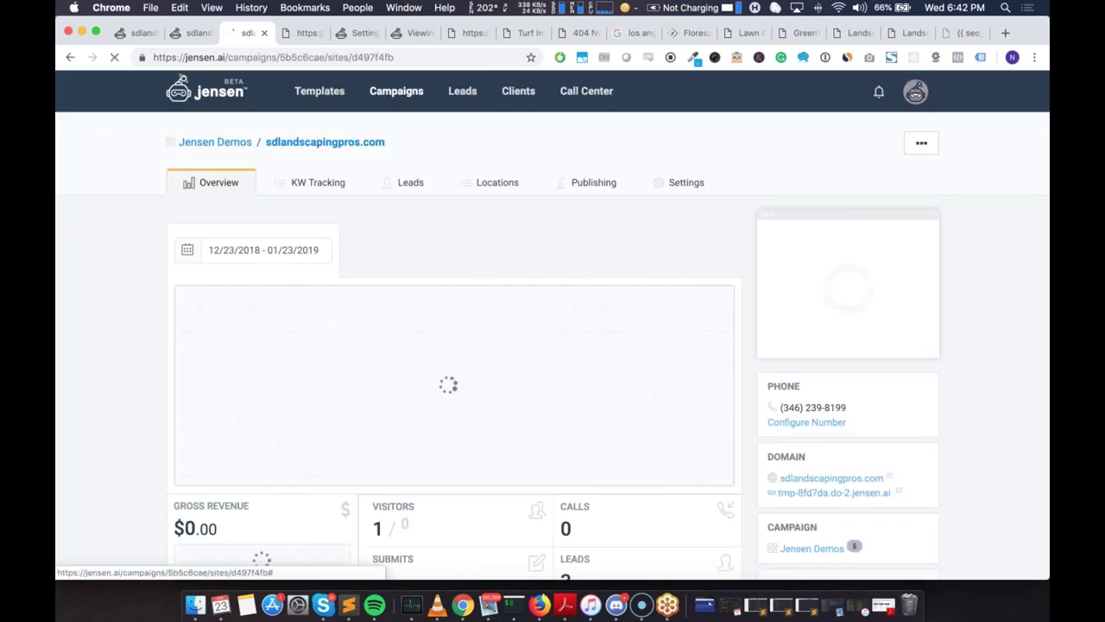
# Check Last Build At under Publishing Stats, then go to the site's Locations page.
pyautogui.scroll(-2, 802, 362)
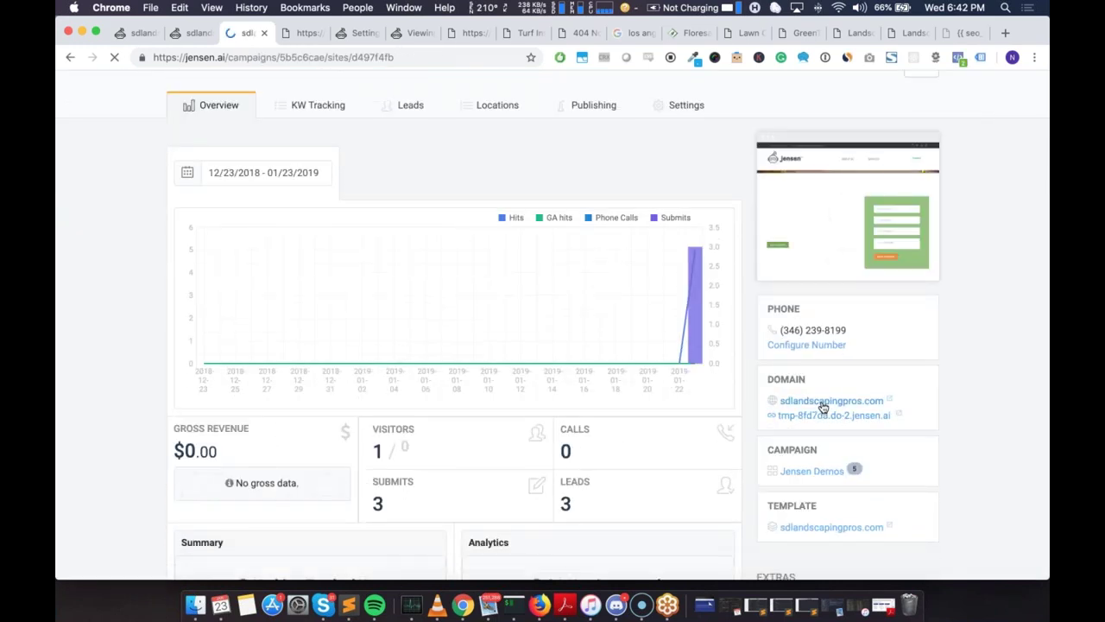
pyautogui.scroll(2, 656, 259)
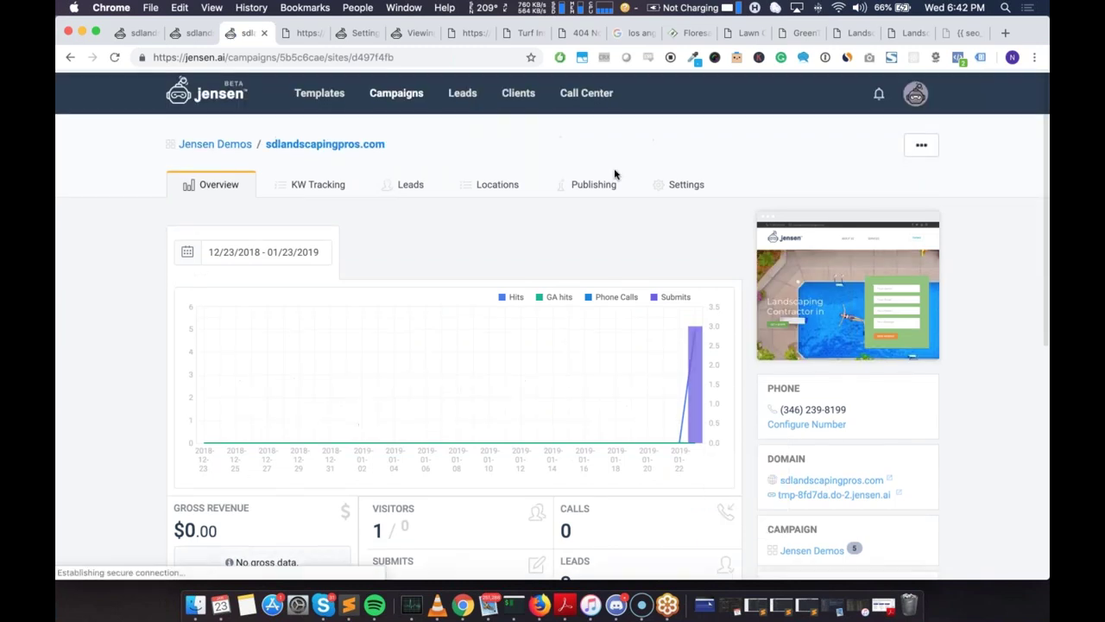
pyautogui.click(593, 182)
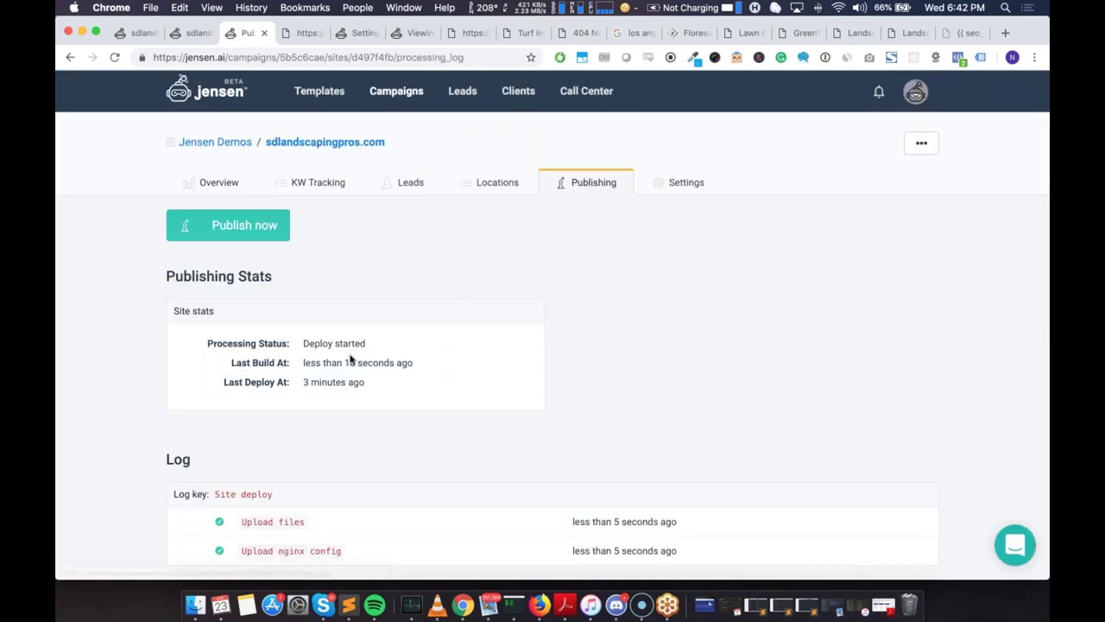
pyautogui.moveTo(227, 365); pyautogui.dragTo(422, 365)
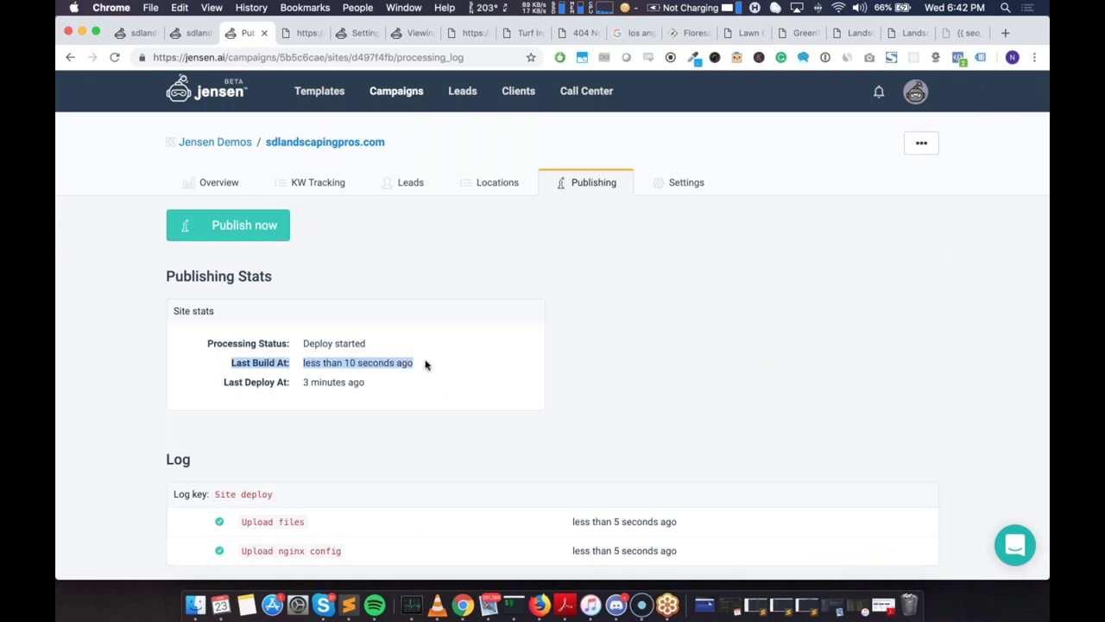
pyautogui.scroll(-1, 424, 364)
pyautogui.scroll(-5, 424, 364)
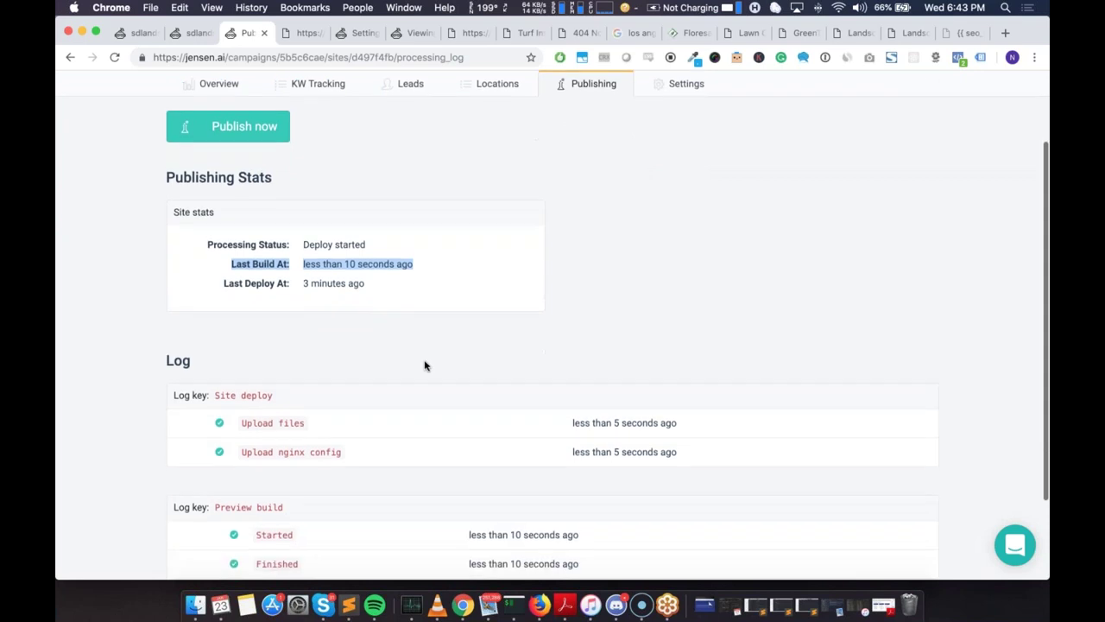
pyautogui.scroll(6, 564, 247)
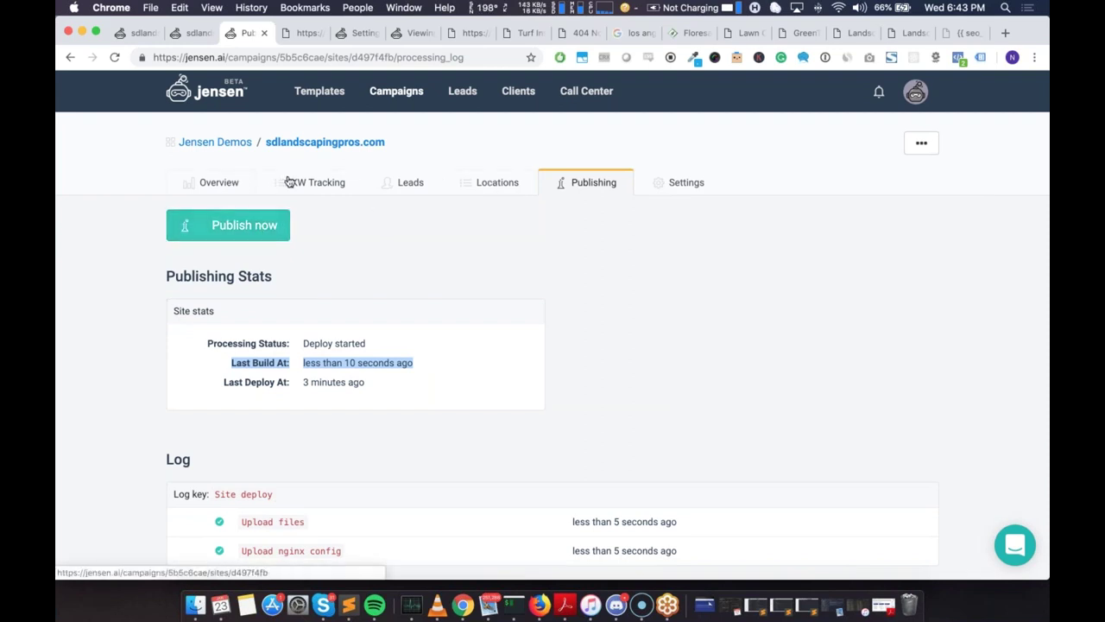
pyautogui.click(491, 184)
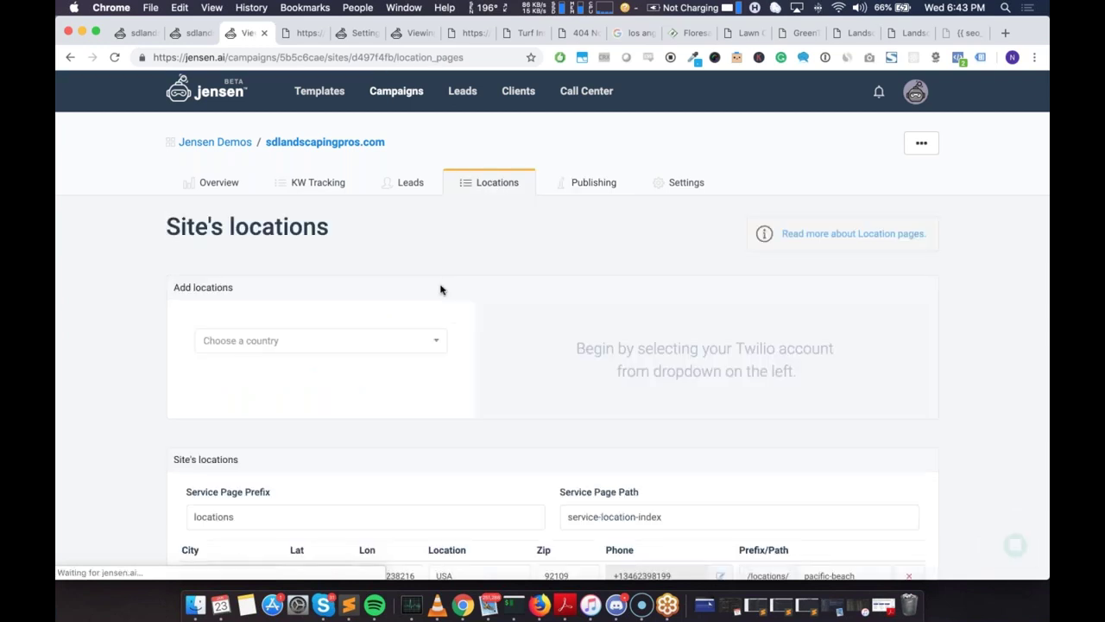
# Open the site Settings and scroll through the Phone Configuration with its Twilio numbers.
pyautogui.scroll(-15, 441, 288)
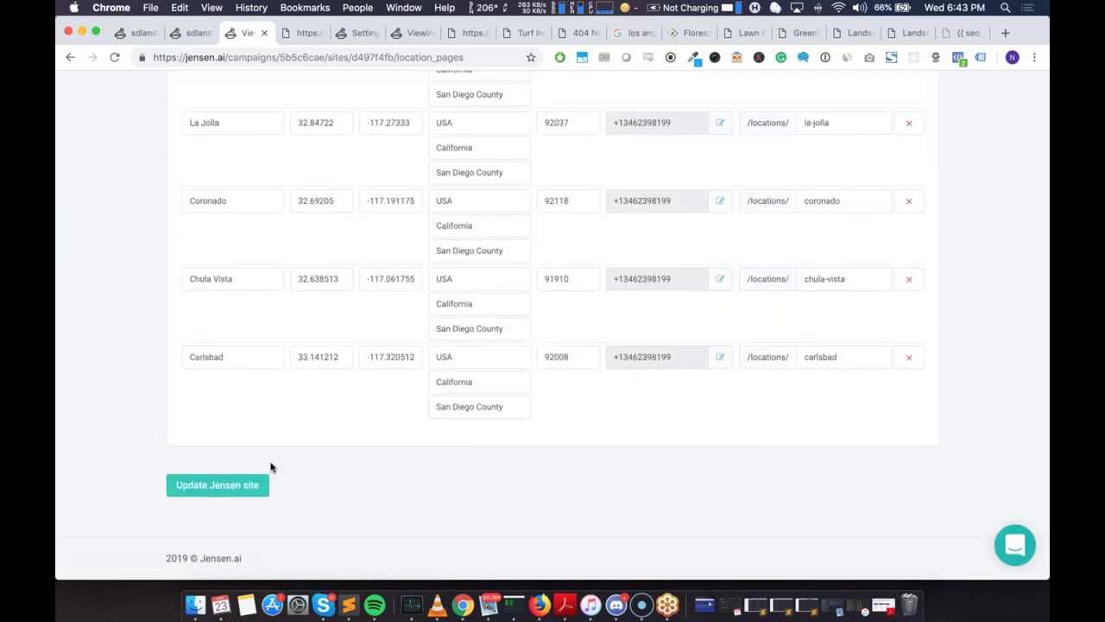
pyautogui.scroll(15, 270, 467)
pyautogui.click(694, 184)
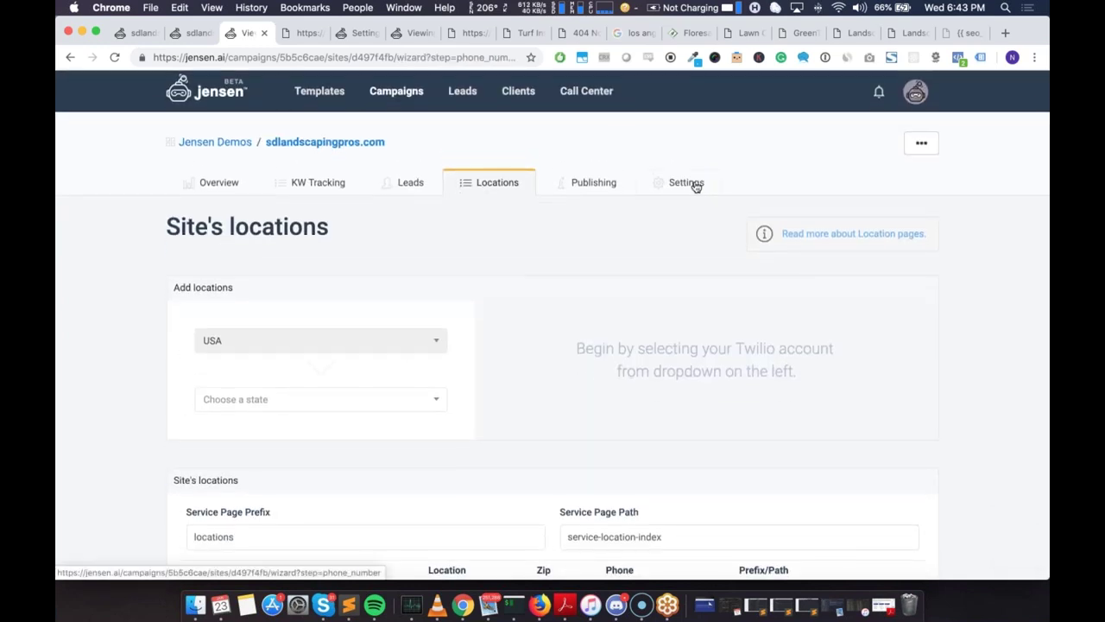
pyautogui.scroll(-3, 340, 368)
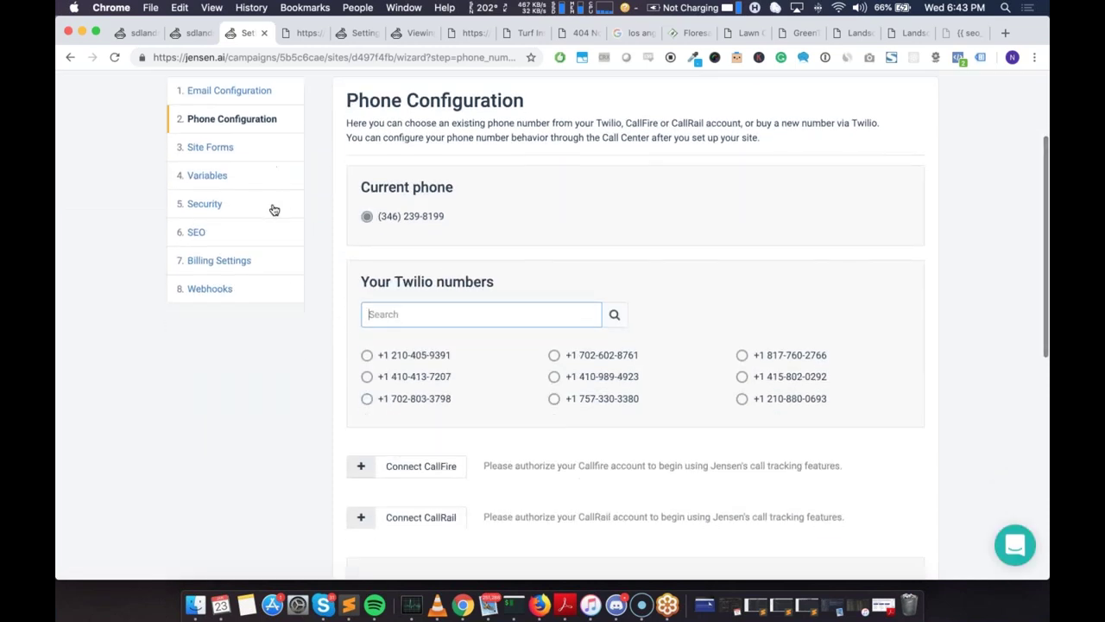
pyautogui.scroll(-5, 217, 447)
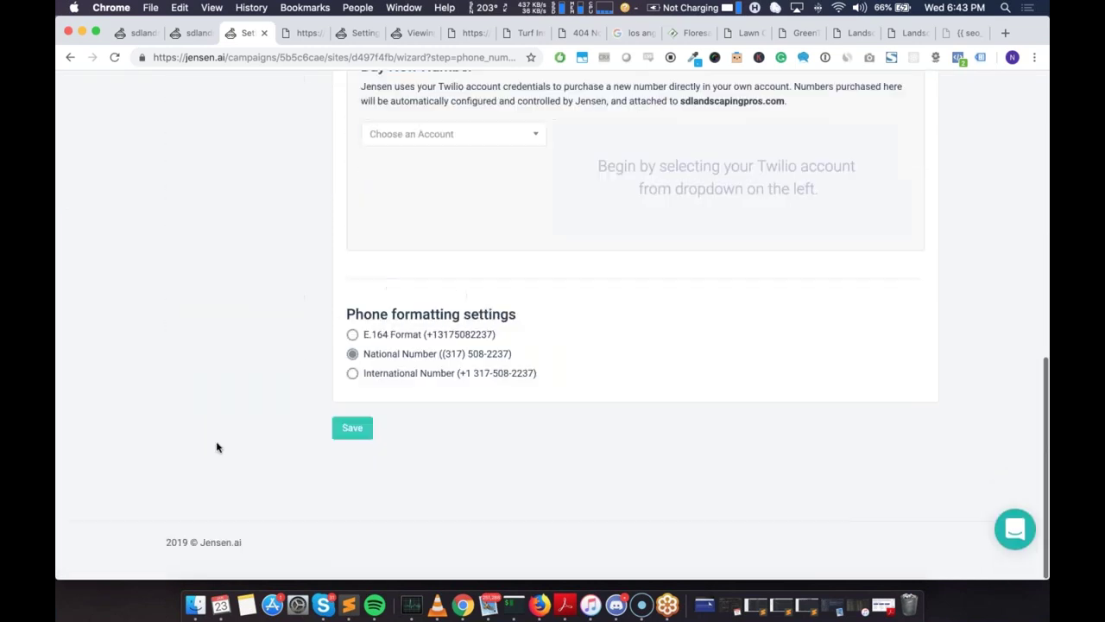
pyautogui.scroll(-5, 217, 447)
pyautogui.scroll(15, 192, 368)
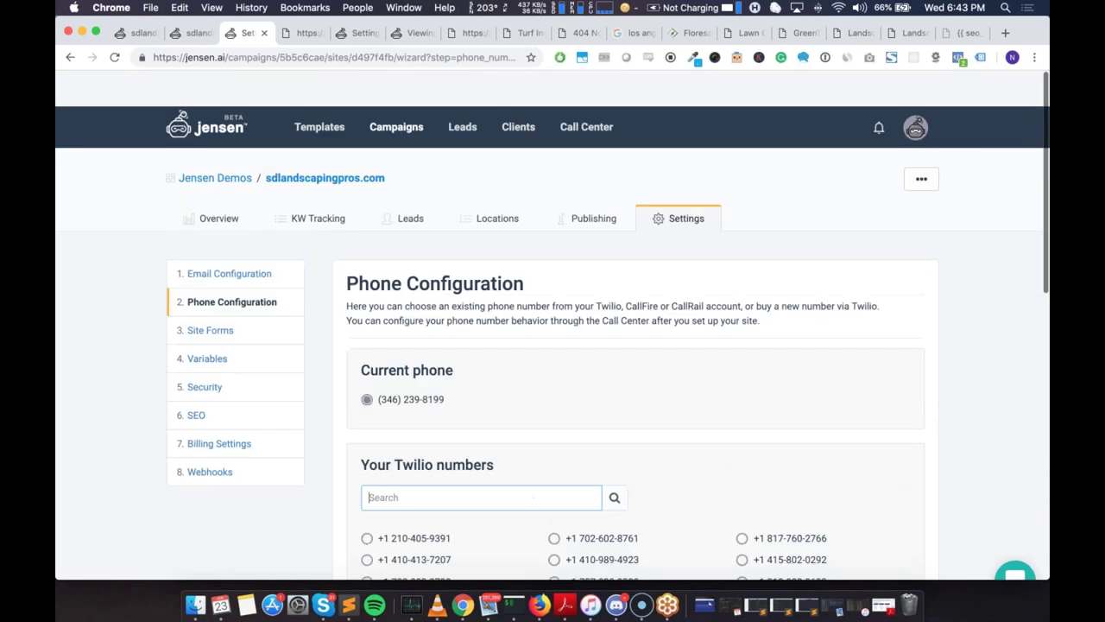
# Reload the live site and confirm Send a Free Request opens the free-consultation form.
pyautogui.click(302, 38)
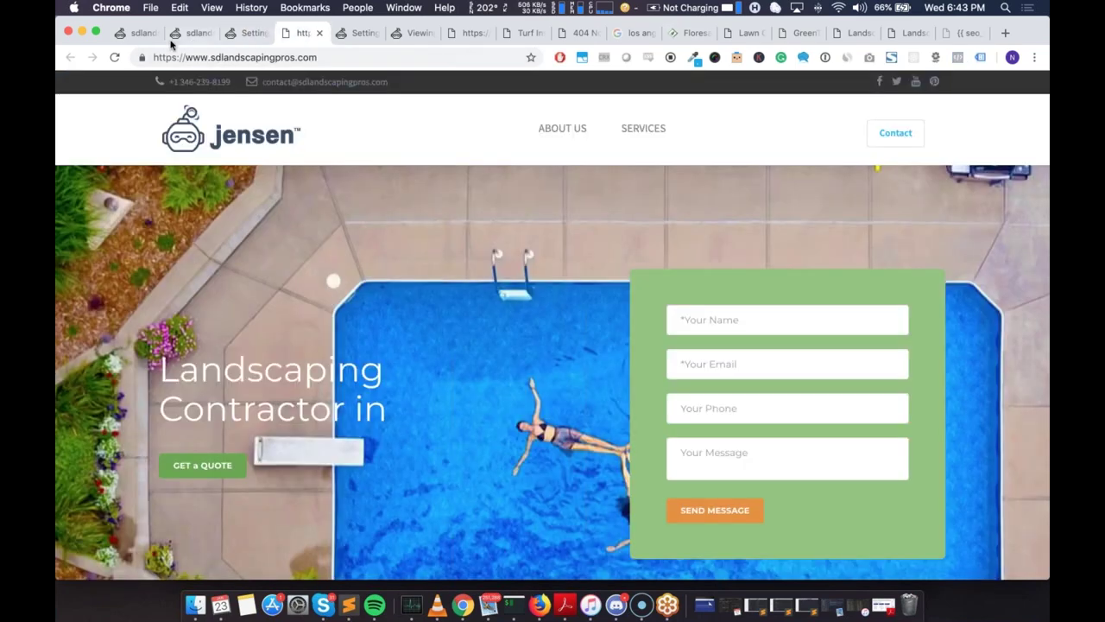
pyautogui.click(114, 57)
pyautogui.scroll(-5, 576, 295)
pyautogui.scroll(6, 576, 294)
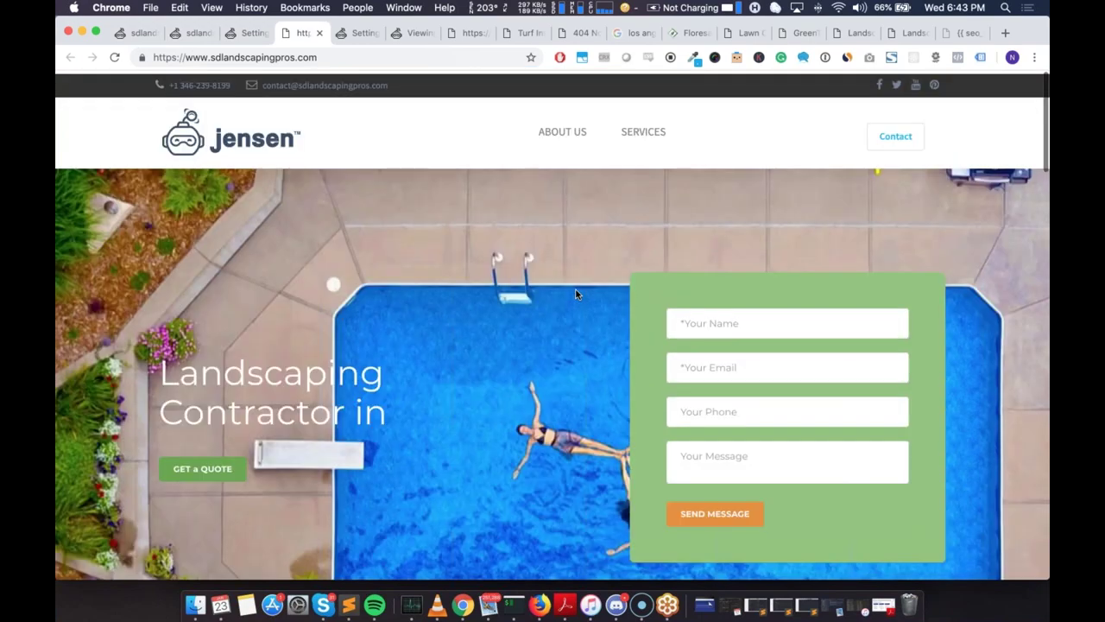
pyautogui.scroll(-9, 282, 189)
pyautogui.scroll(9, 282, 190)
pyautogui.scroll(-5, 283, 189)
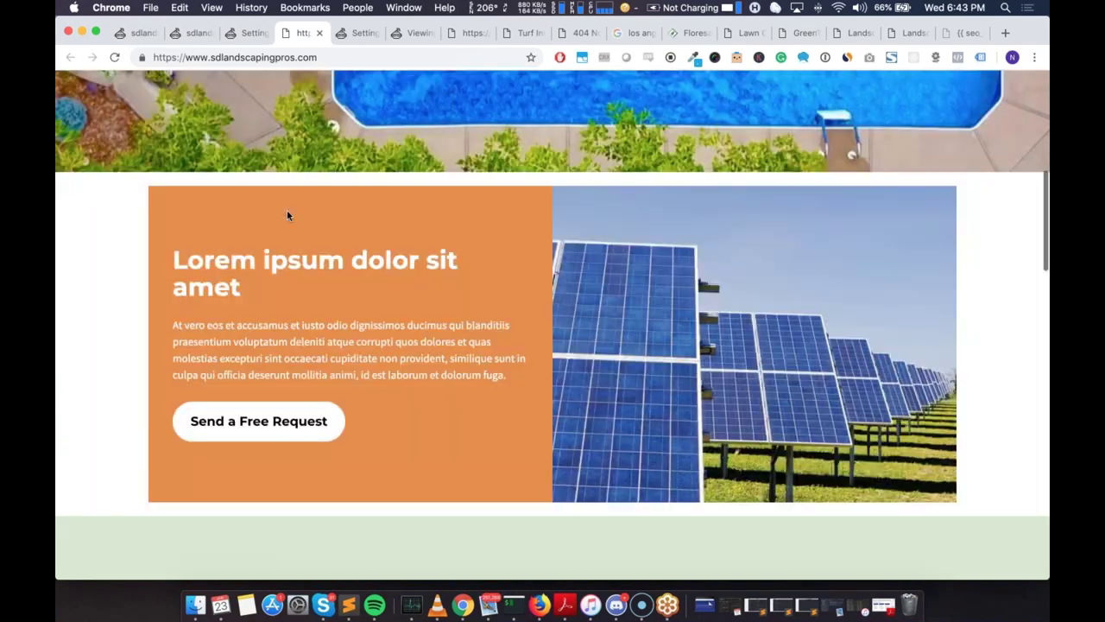
pyautogui.click(272, 433)
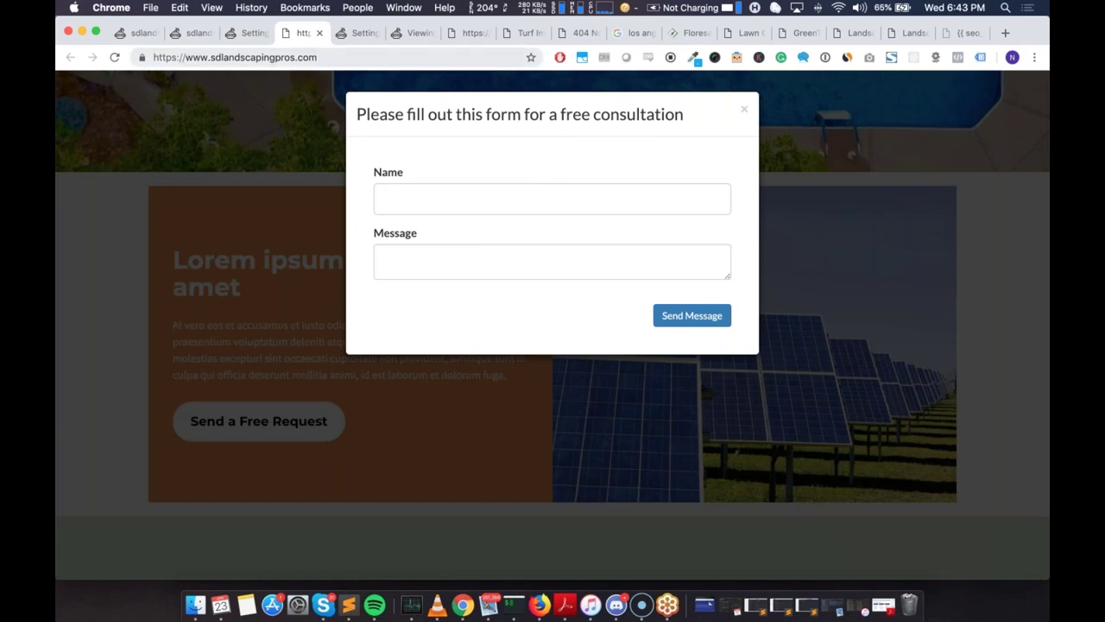
pyautogui.click(247, 34)
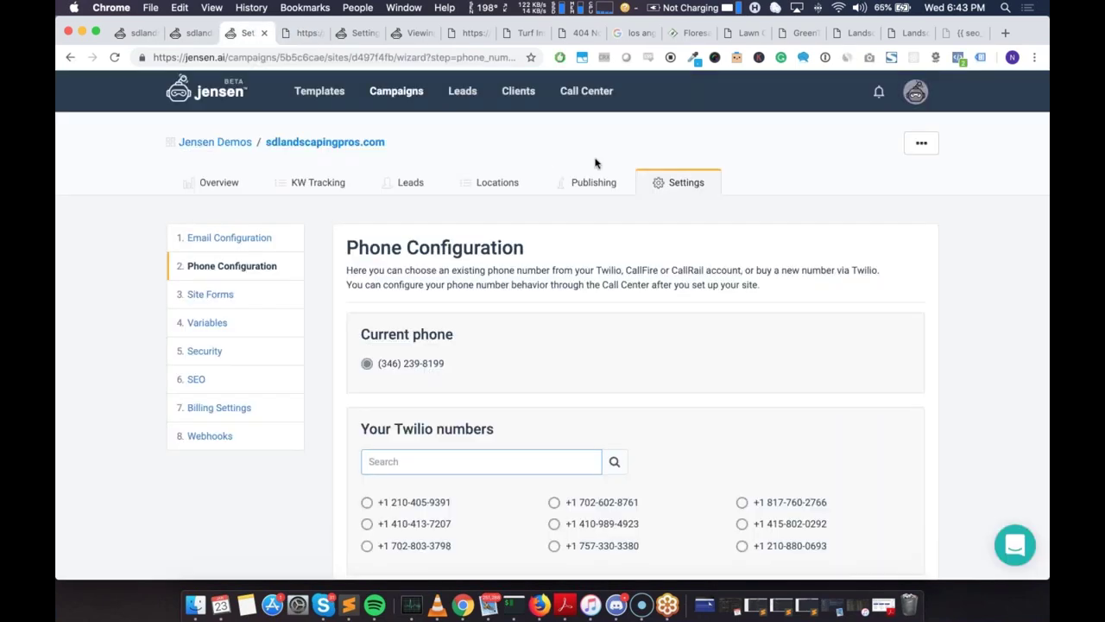
# Open Site Forms settings, then switch to the live site tab with the consultation modal open.
pyautogui.click(232, 303)
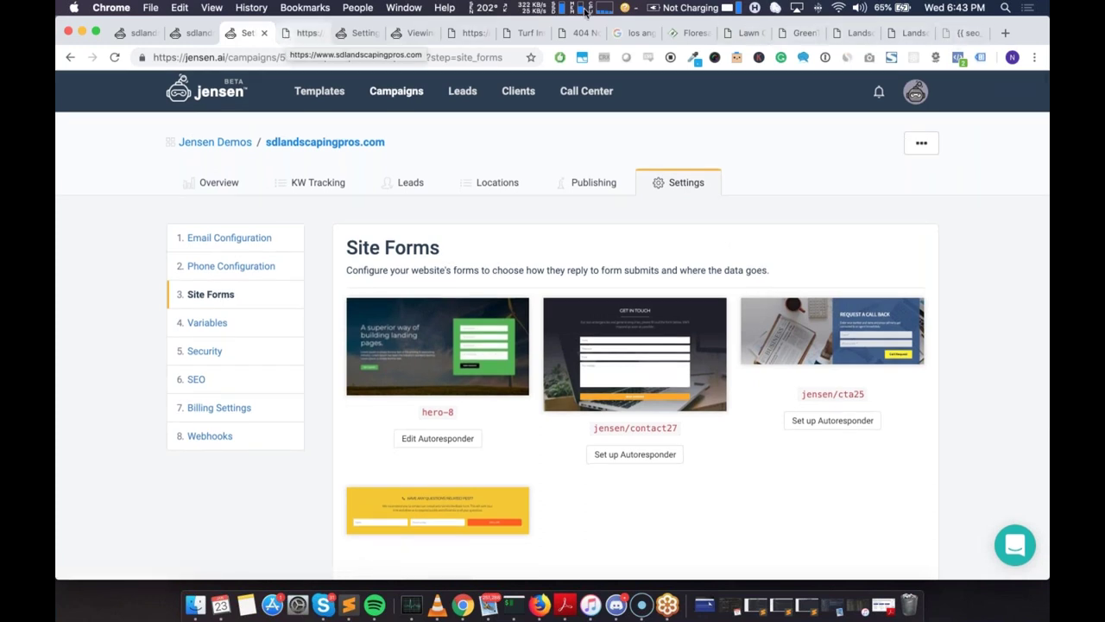
pyautogui.click(964, 34)
pyautogui.click(900, 35)
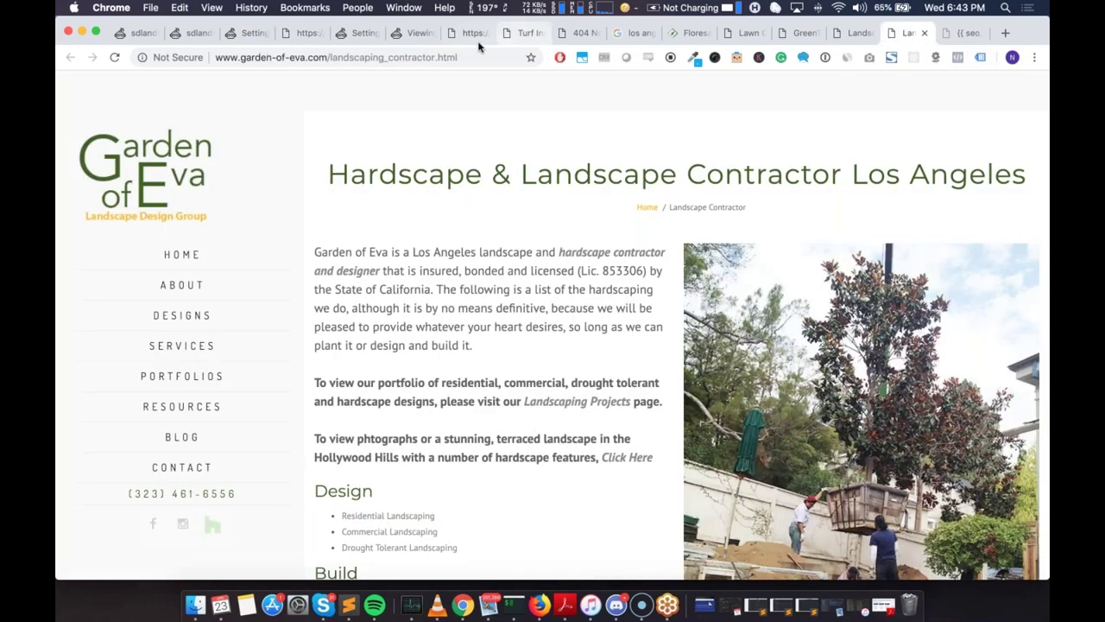
pyautogui.click(247, 35)
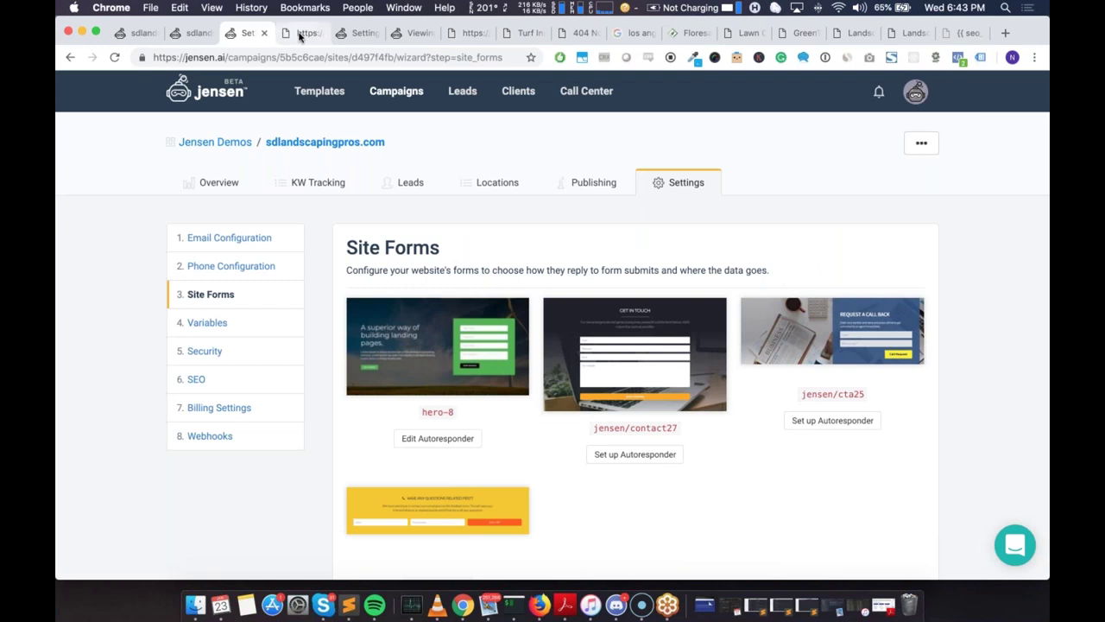
pyautogui.click(299, 33)
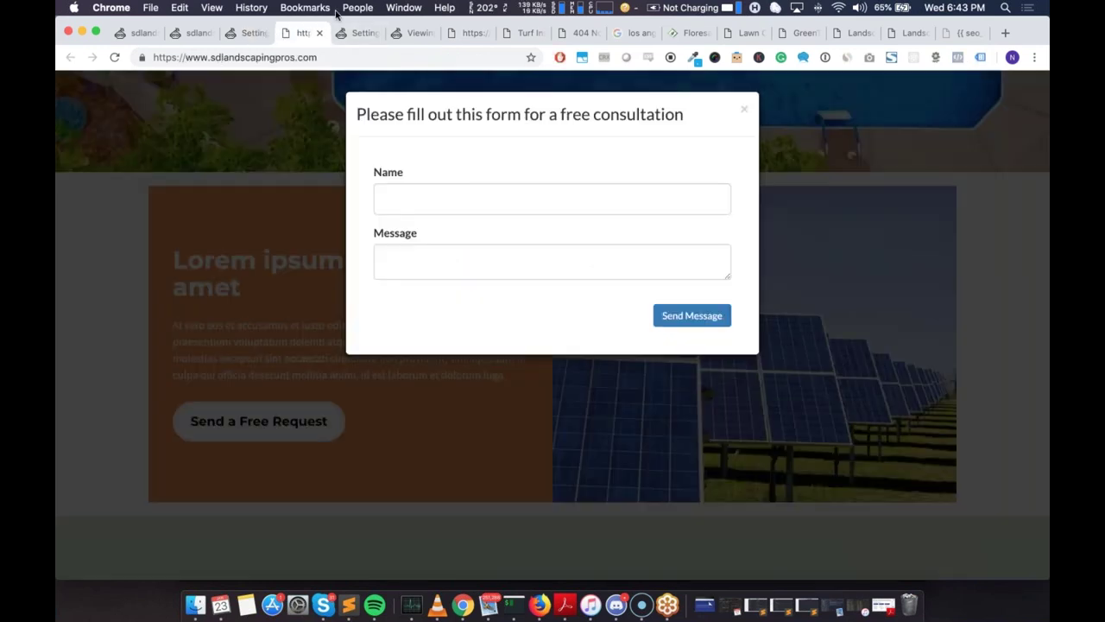
# Fill the consultation form's Name and Message with 'test' and submit it.
pyautogui.click(476, 196)
pyautogui.click(526, 232)
pyautogui.click(577, 278)
pyautogui.write('test')
pyautogui.click(695, 316)
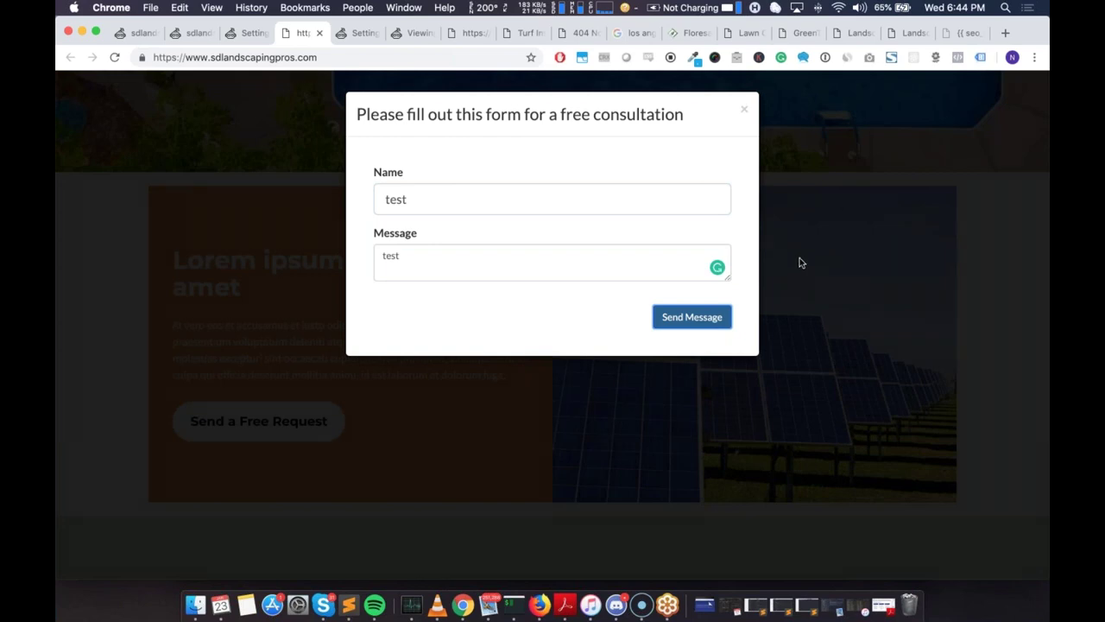
# Dismiss the 'Submit failed' error, then reopen and close the Send a Free Request modal.
pyautogui.click(744, 111)
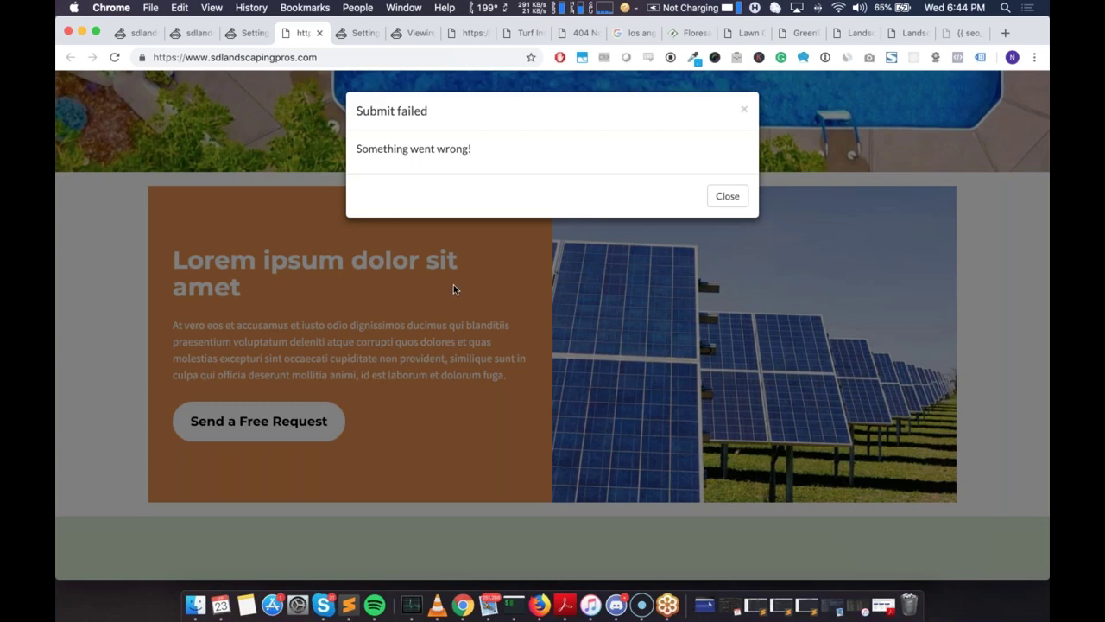
pyautogui.click(744, 110)
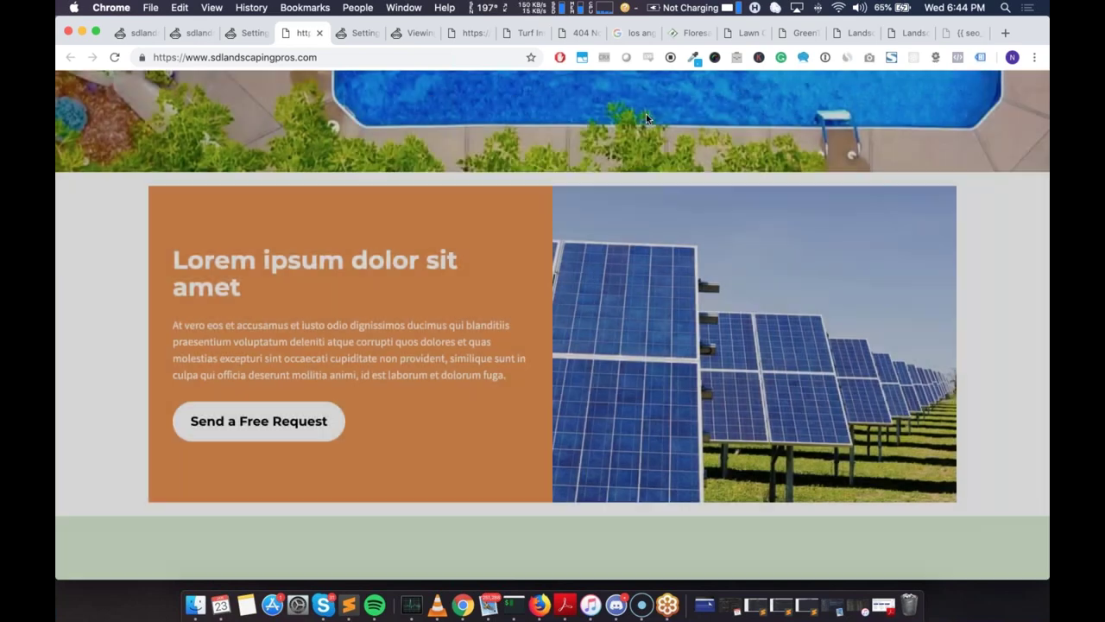
pyautogui.scroll(-3, 265, 216)
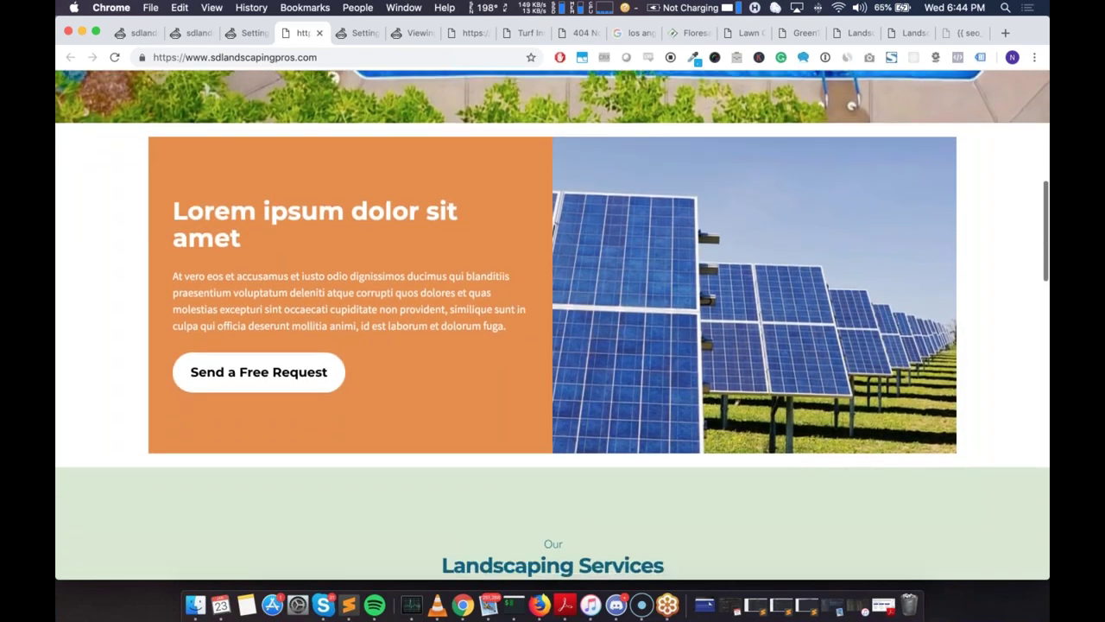
pyautogui.scroll(-3, 267, 274)
pyautogui.scroll(2, 267, 274)
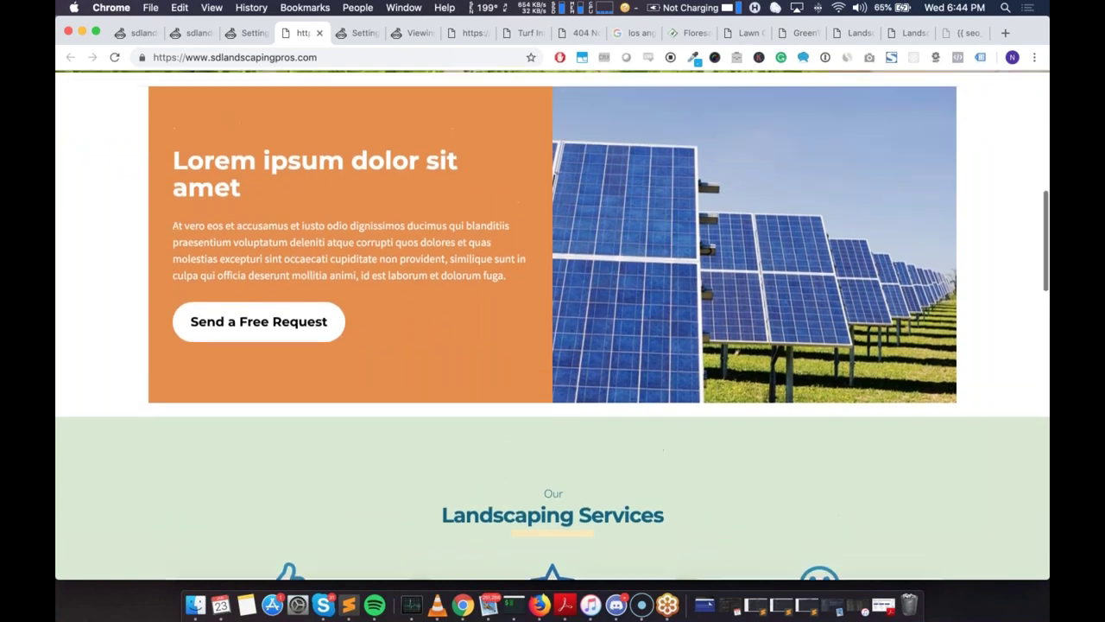
pyautogui.click(265, 329)
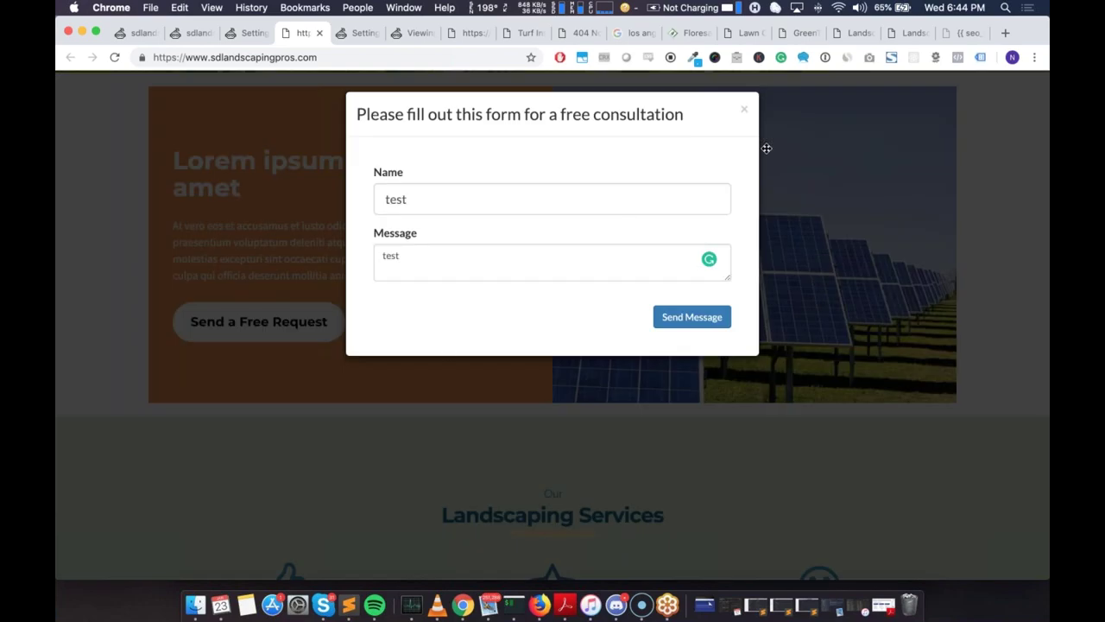
pyautogui.click(744, 109)
pyautogui.scroll(4, 553, 266)
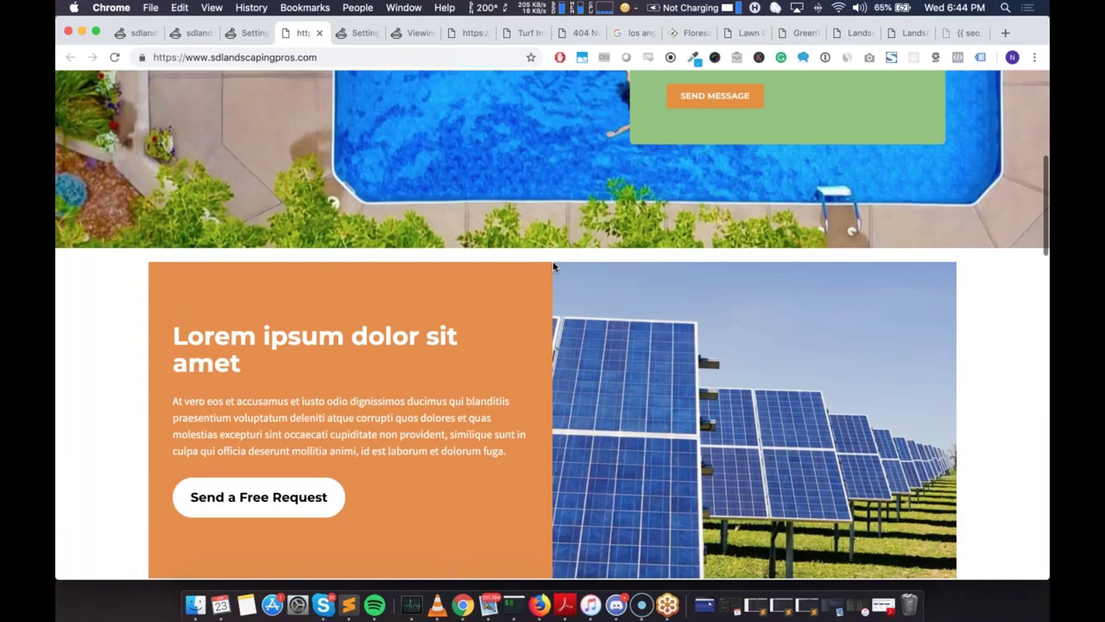
pyautogui.scroll(5, 553, 267)
pyautogui.click(246, 33)
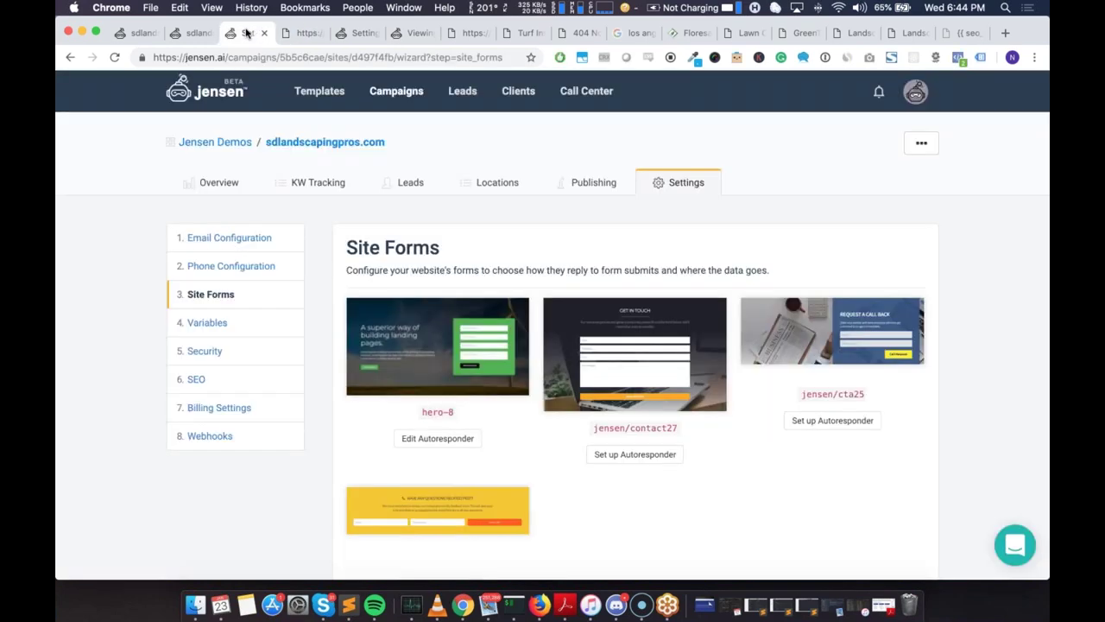
pyautogui.click(197, 33)
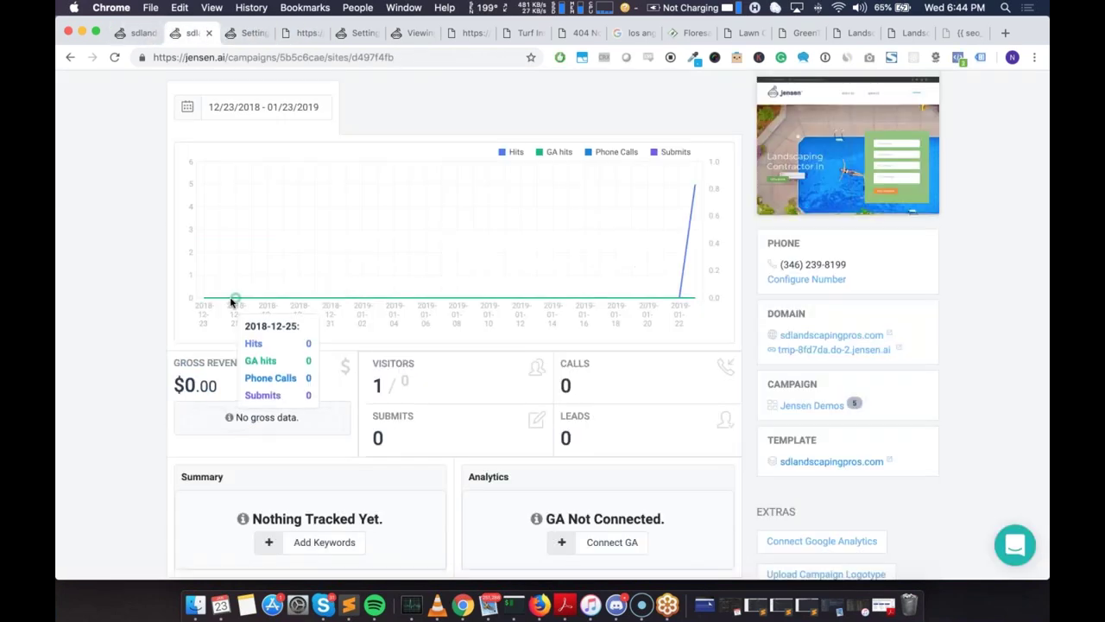
pyautogui.scroll(2, 231, 301)
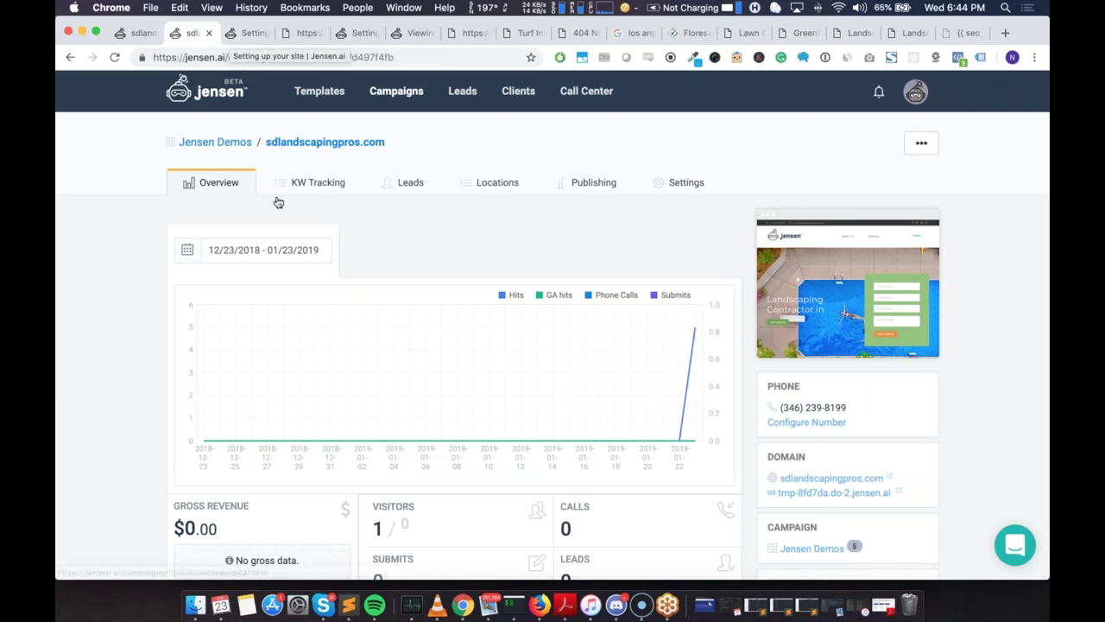
pyautogui.scroll(-3, 289, 224)
pyautogui.scroll(-5, 289, 225)
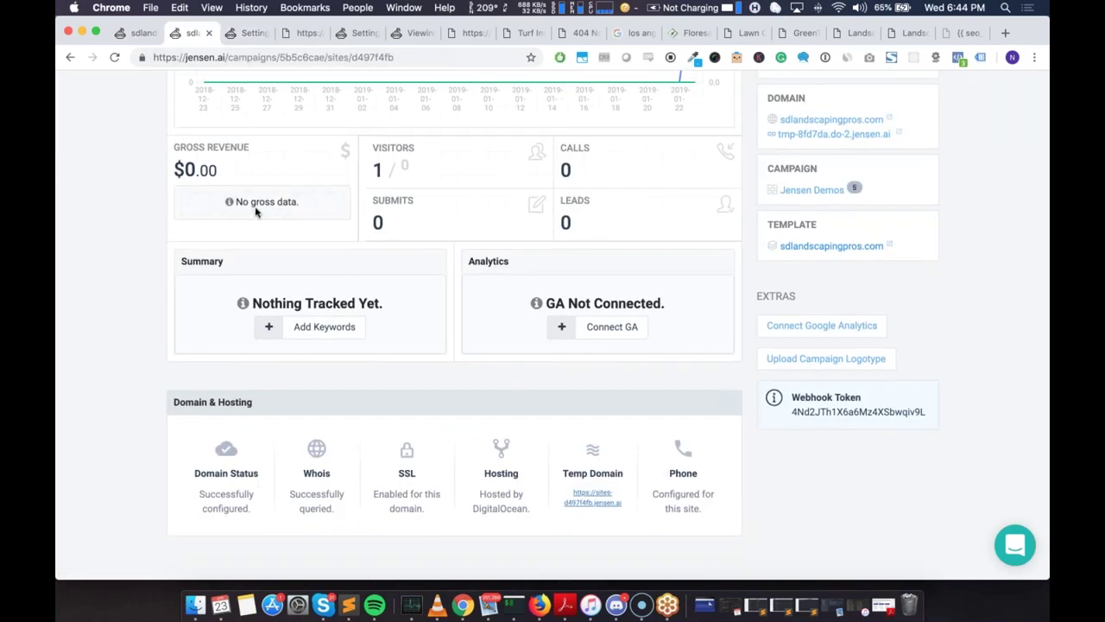
pyautogui.scroll(8, 256, 211)
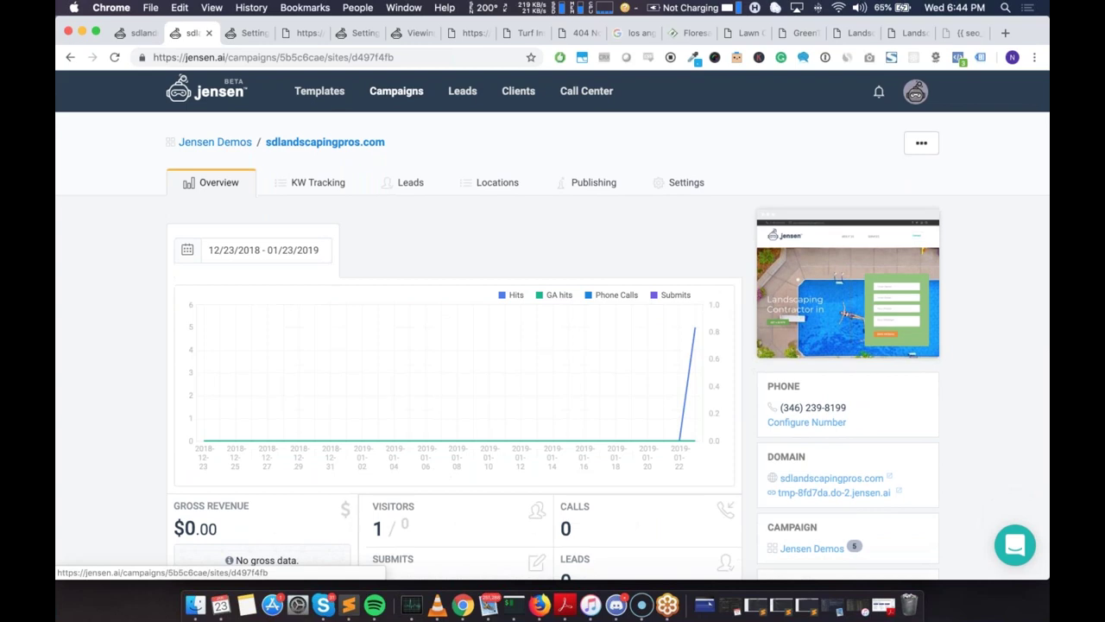
pyautogui.scroll(-5, 326, 163)
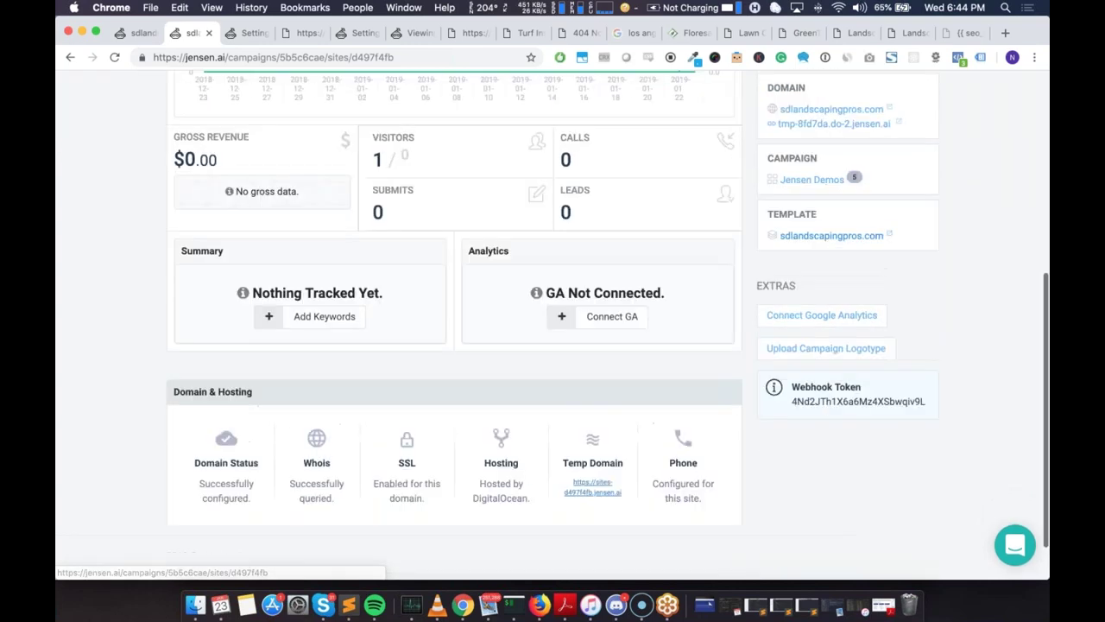
pyautogui.scroll(8, 325, 163)
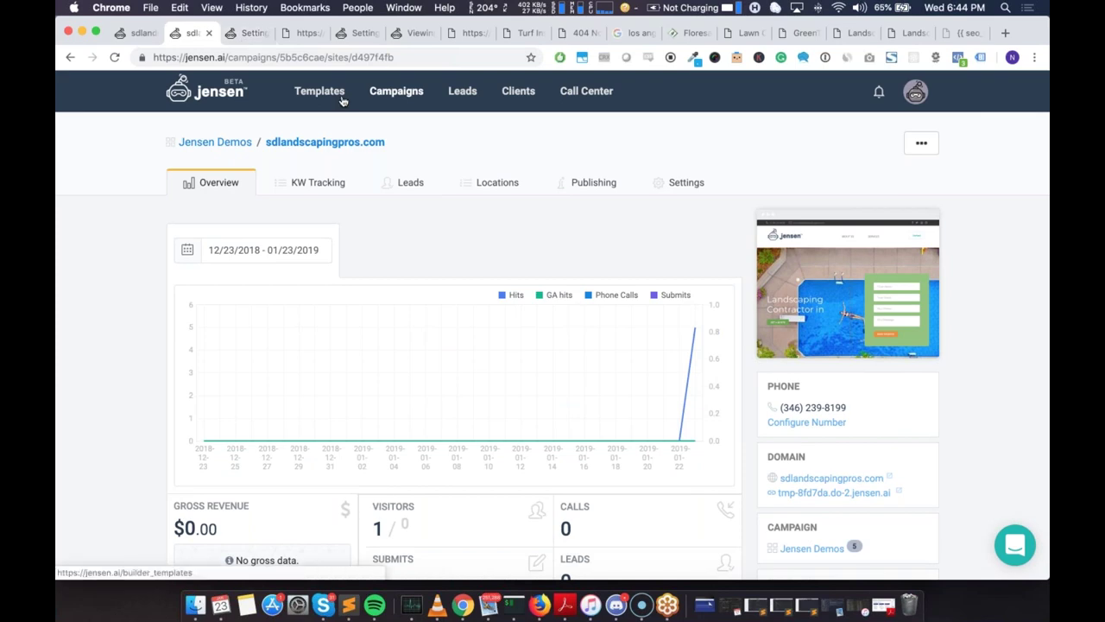
pyautogui.click(238, 33)
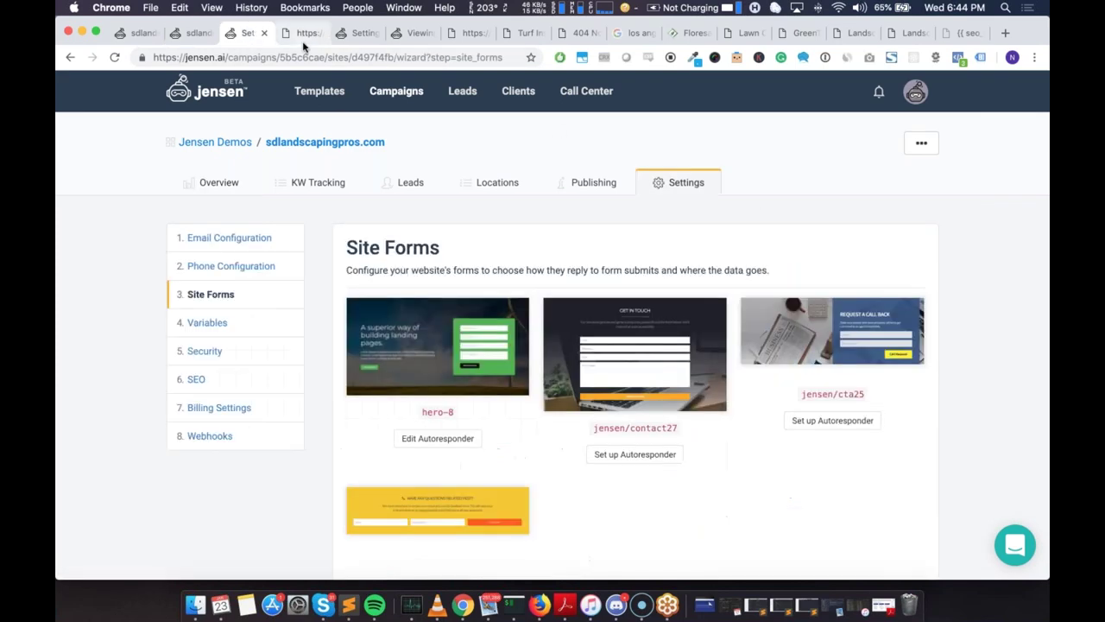
pyautogui.click(306, 34)
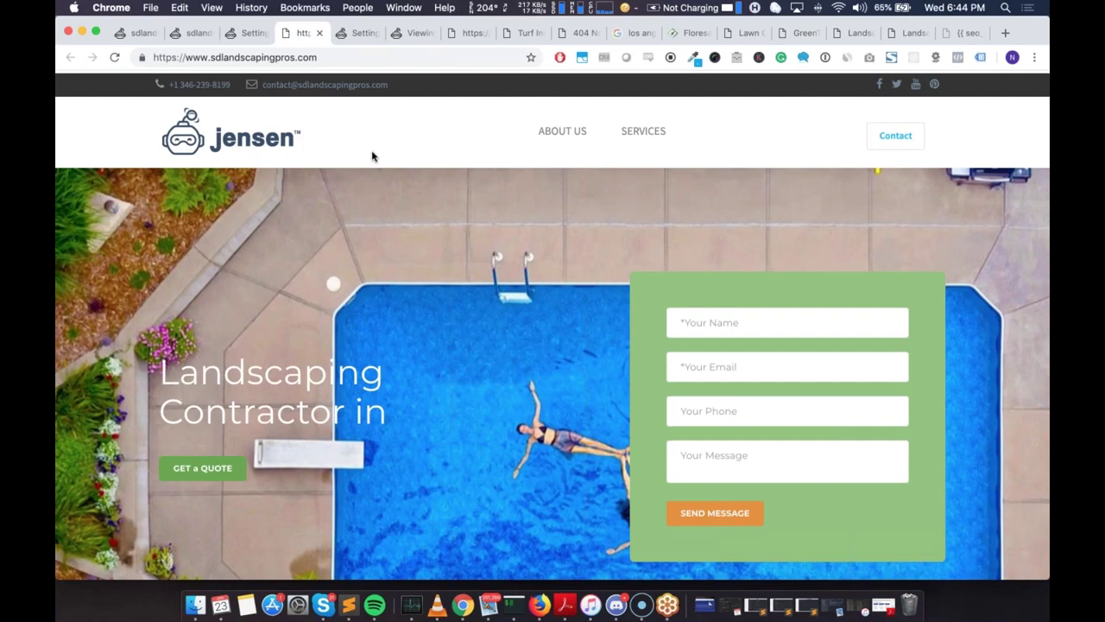
pyautogui.scroll(-20, 372, 155)
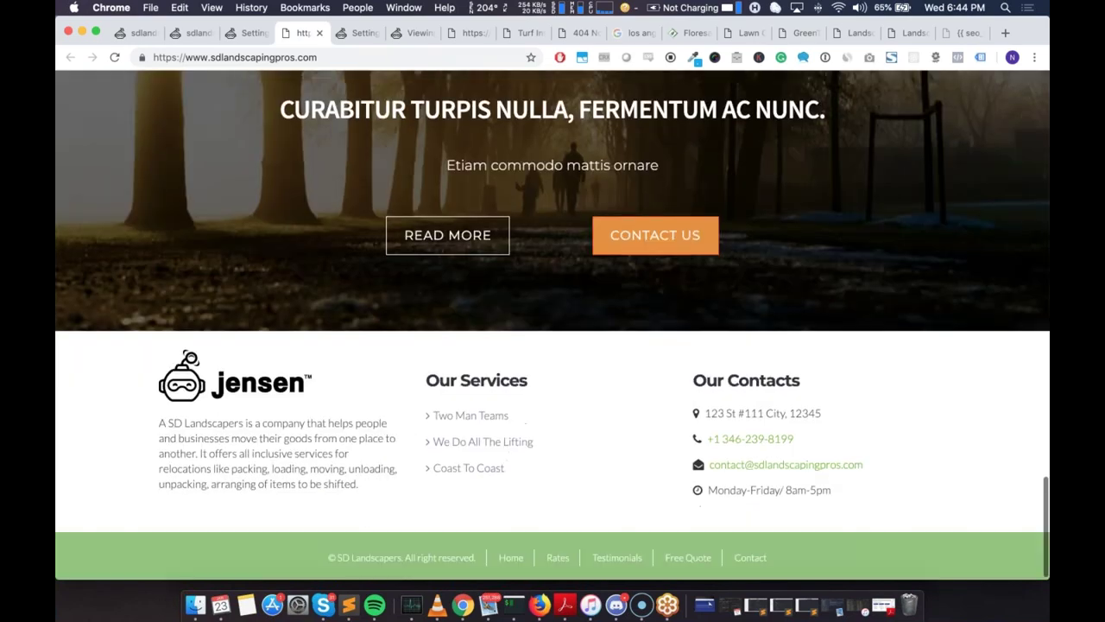
pyautogui.scroll(20, 366, 157)
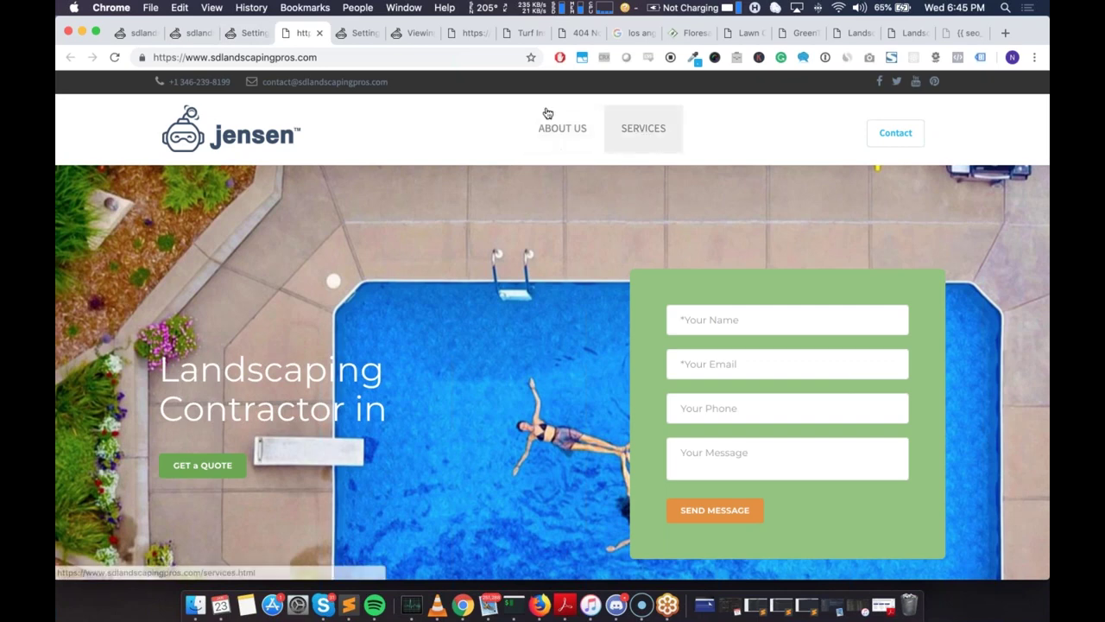
pyautogui.click(256, 34)
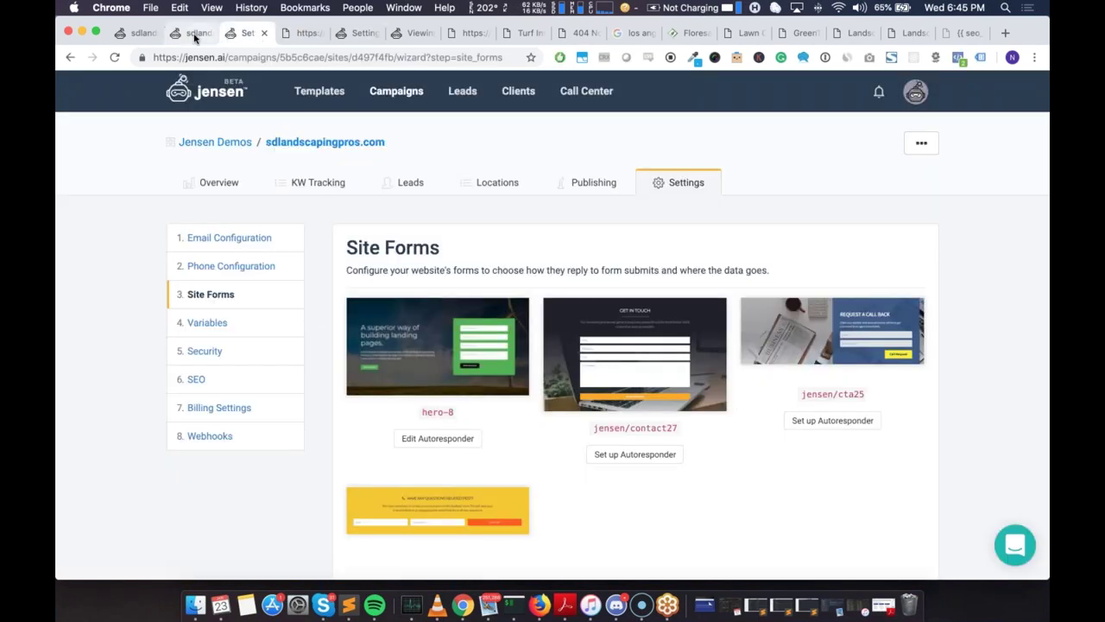
# From the campaign overview, open the sdlandscapingpros.com template in the page builder.
pyautogui.click(195, 34)
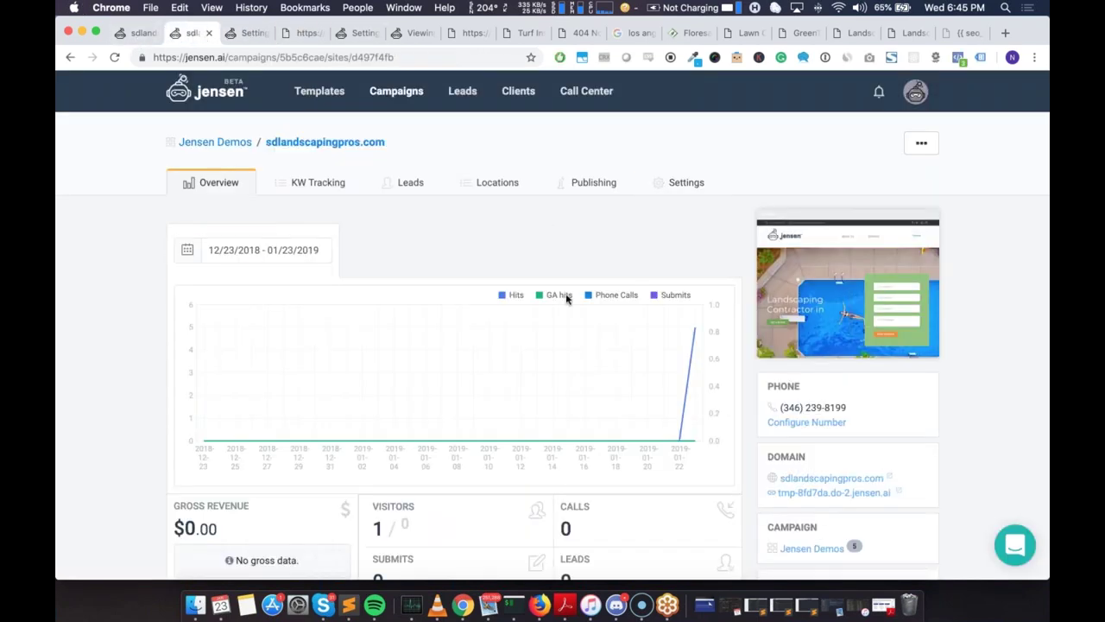
pyautogui.scroll(-5, 838, 311)
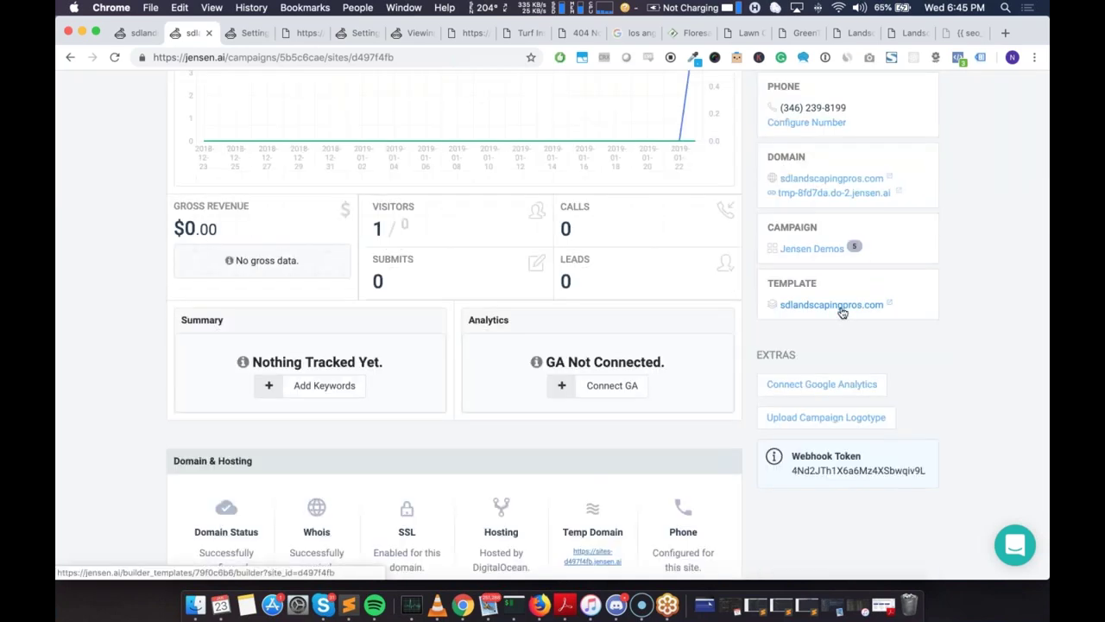
pyautogui.click(839, 306)
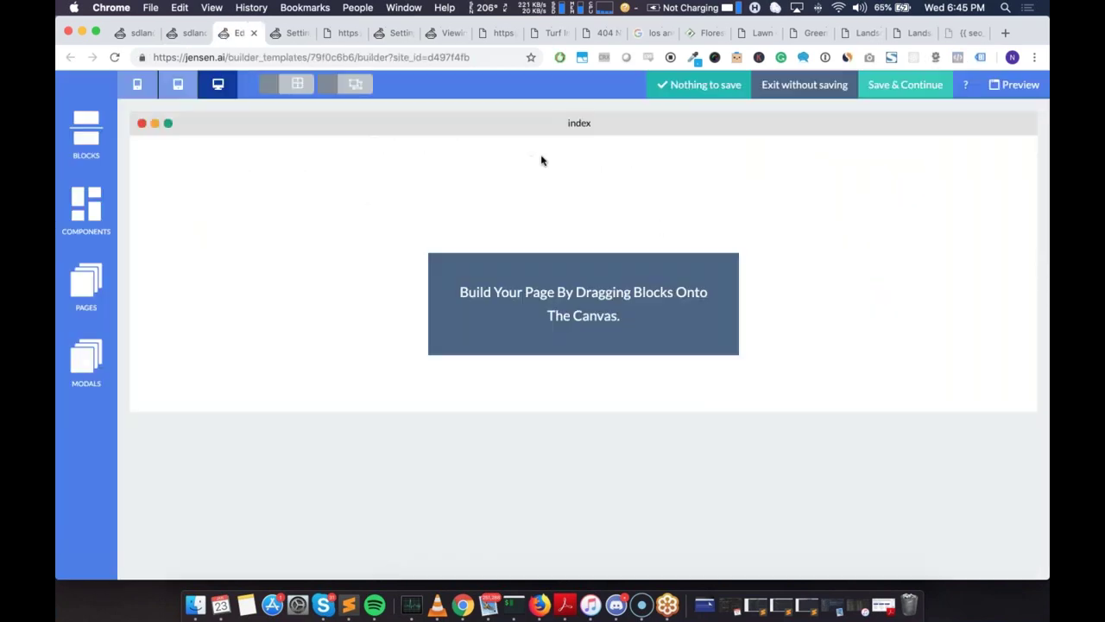